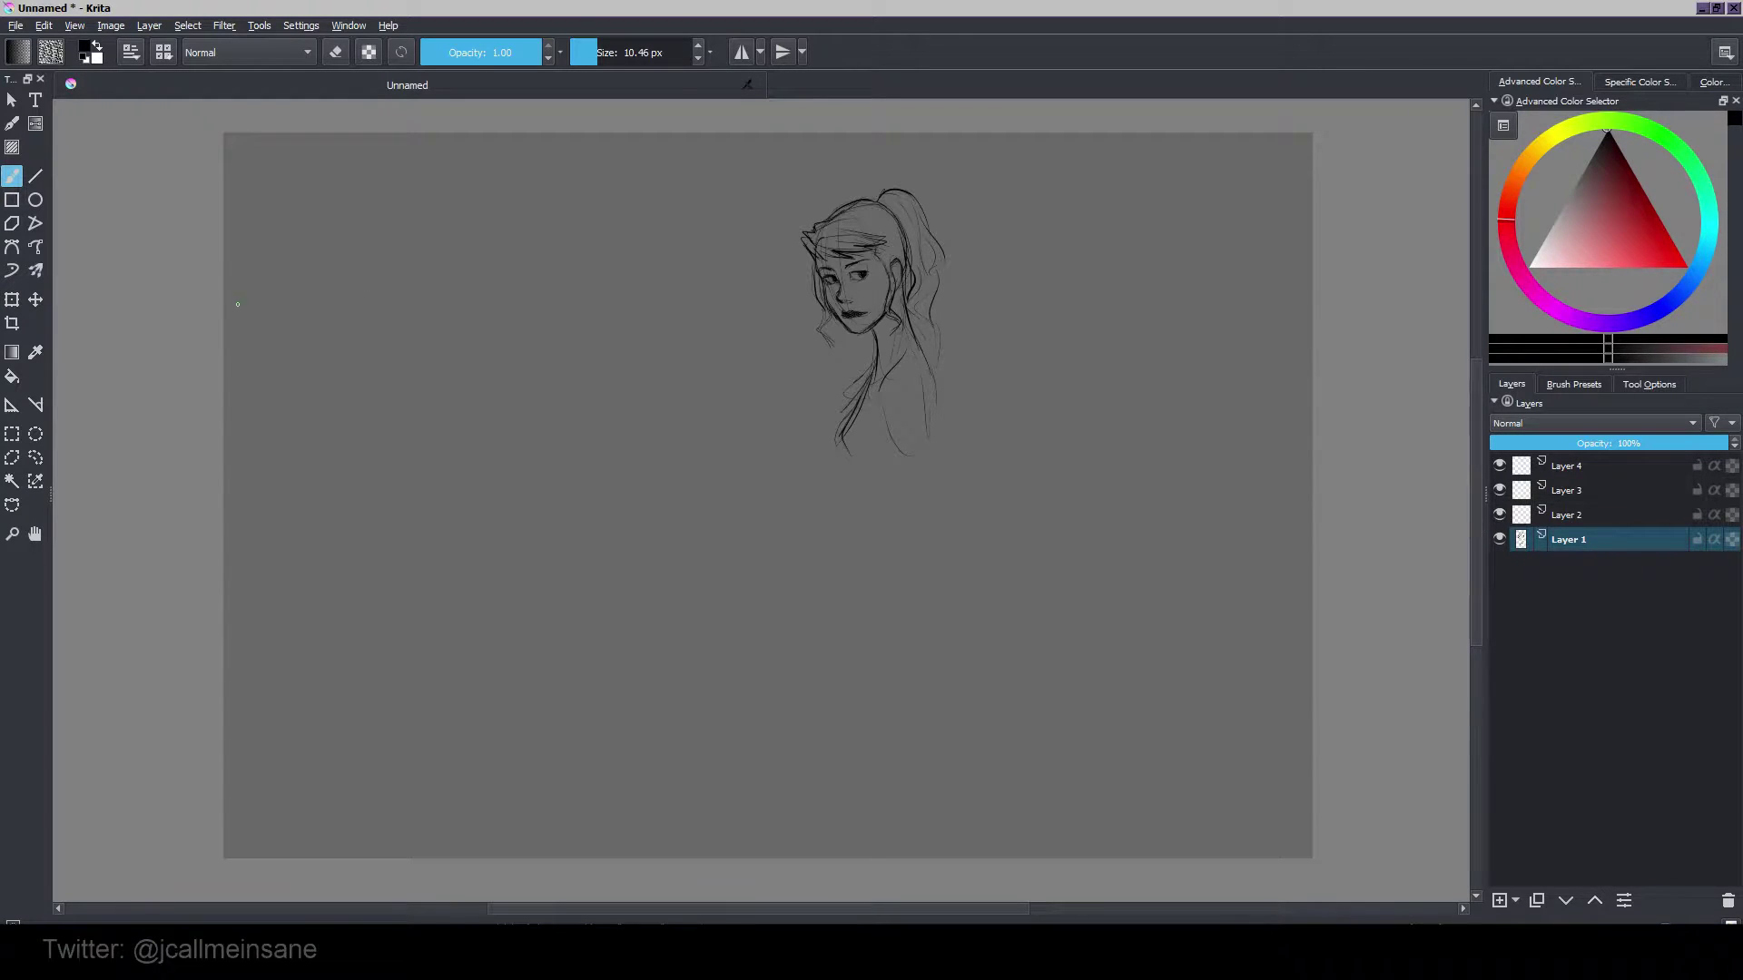
Step: Select the small portrait sketch with a rectangular selection and move it into the canvas's upper-right corner
click(12, 434)
mouse_move(787, 145)
mouse_down()
mouse_move(961, 552)
mouse_move(1005, 556)
mouse_up()
drag(752, 178, 1037, 542)
drag(768, 168, 1005, 540)
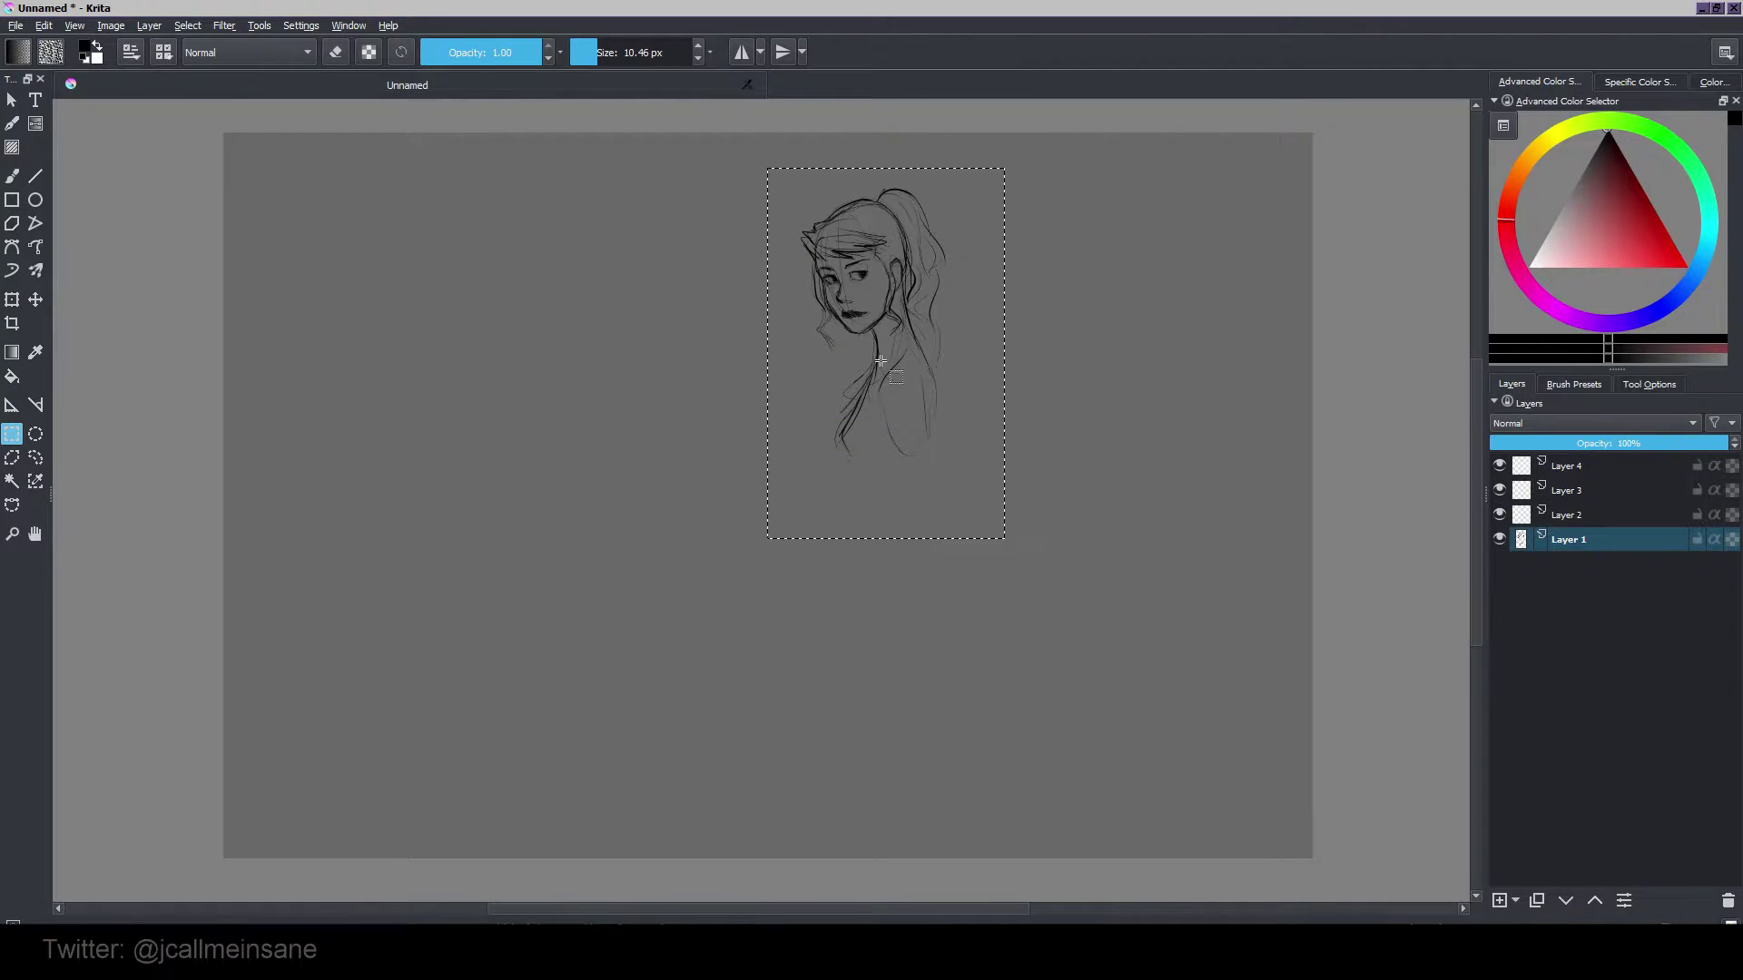
key(ctrl+t)
mouse_move(880, 361)
mouse_down()
mouse_move(1137, 338)
mouse_move(1171, 325)
mouse_move(1158, 311)
mouse_up()
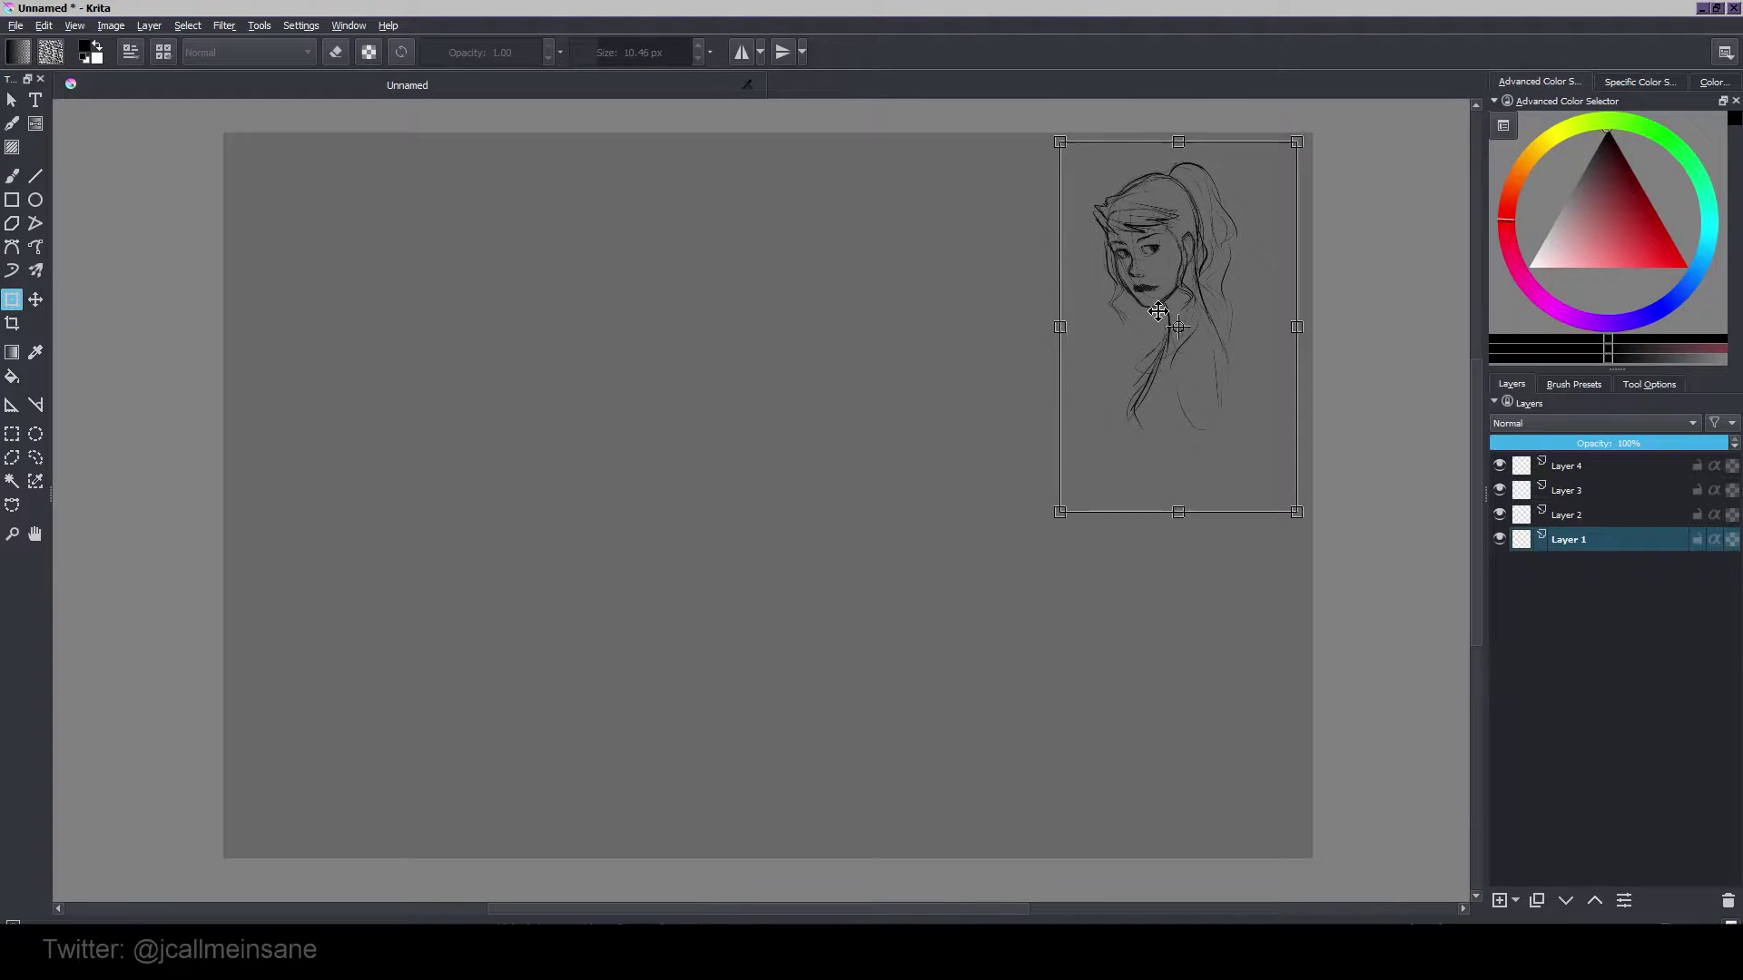
key(Return)
key(b)
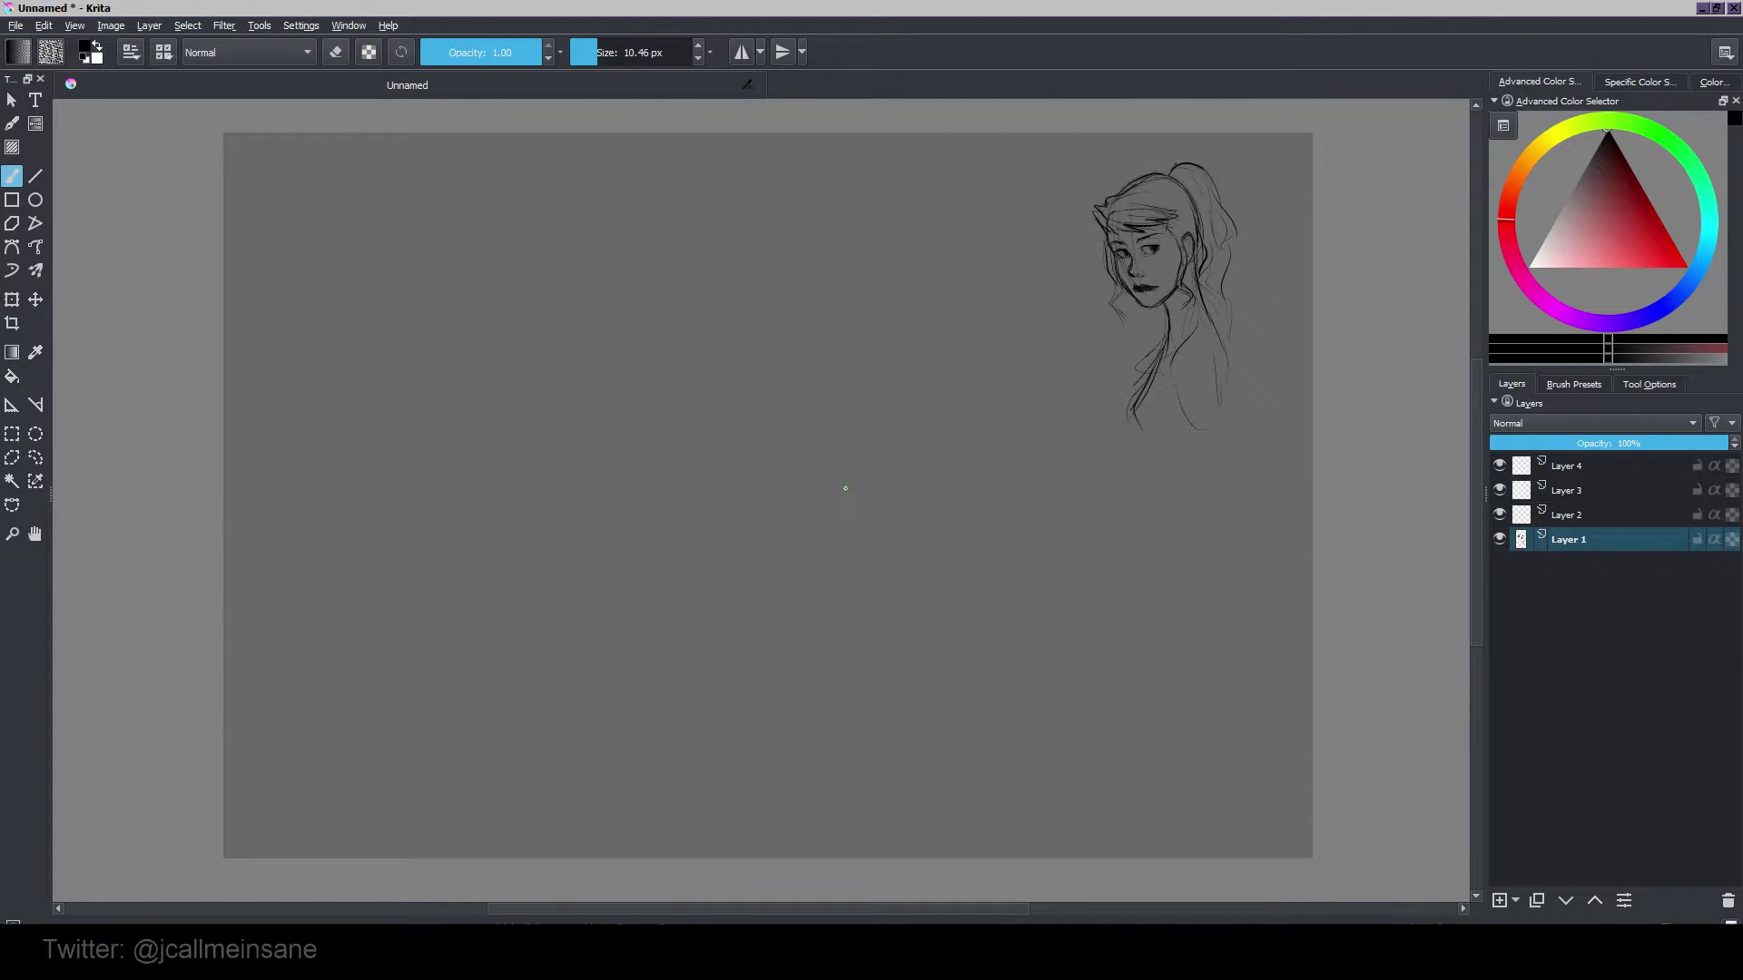
Step: Make Layer 1 active and choose a light pink as the painting colour
click(1567, 515)
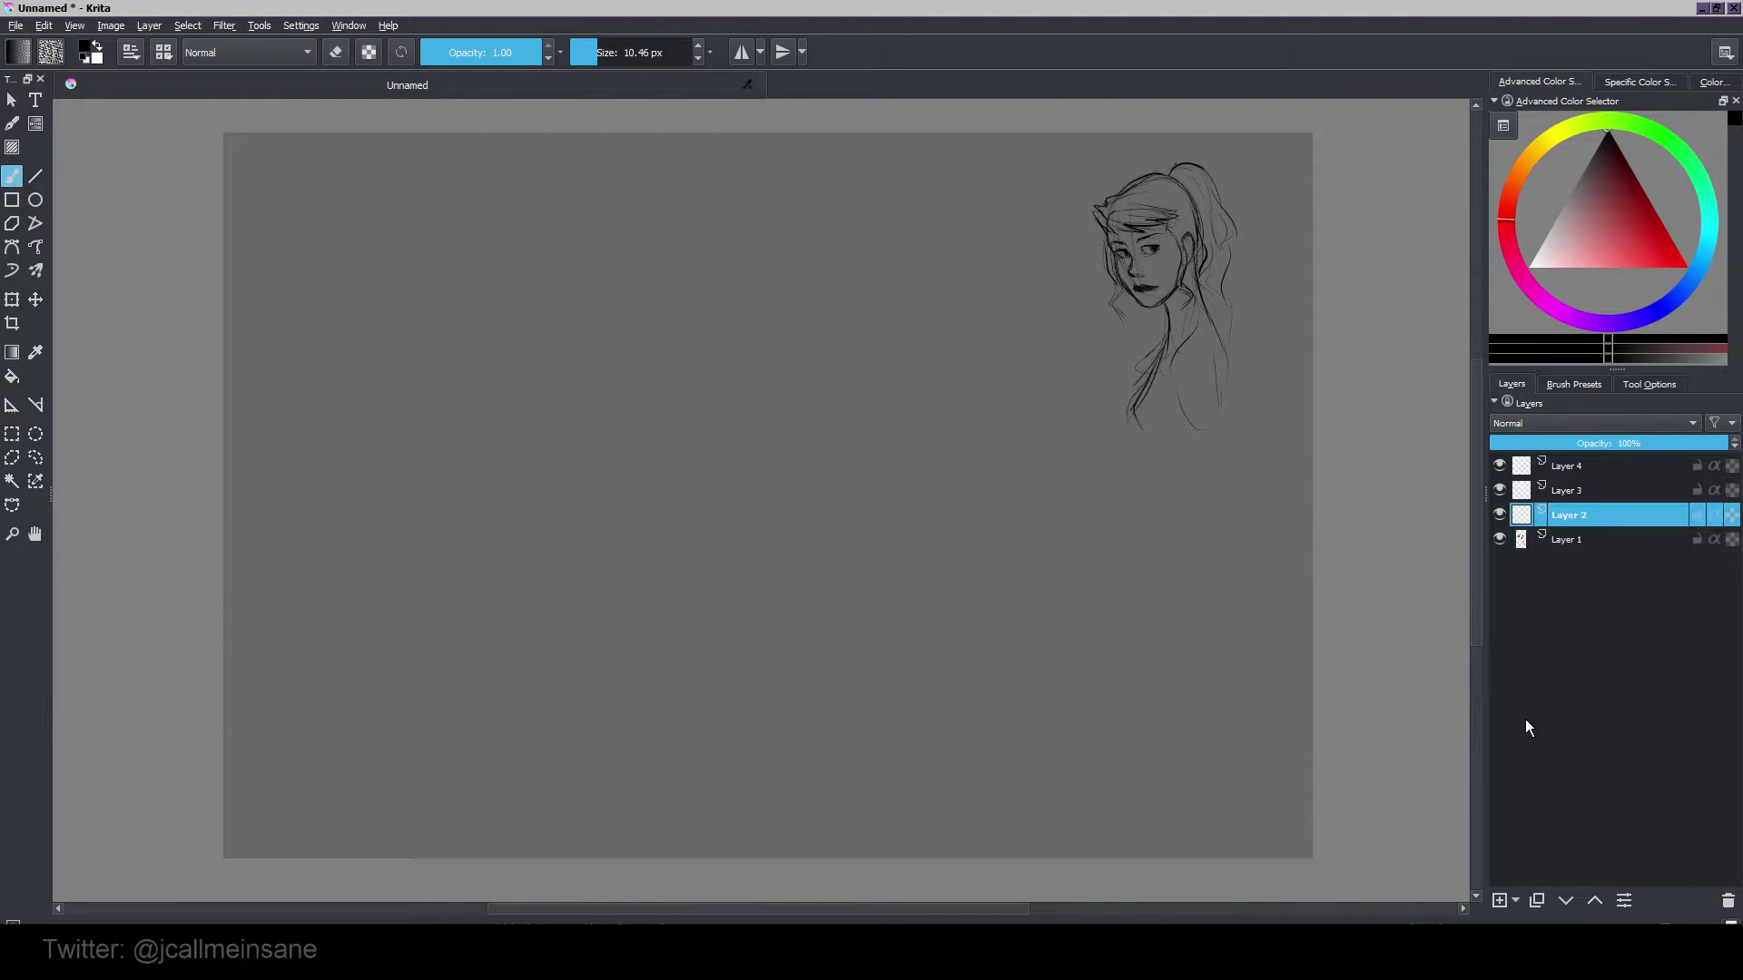
click(1554, 541)
click(1546, 304)
click(1571, 268)
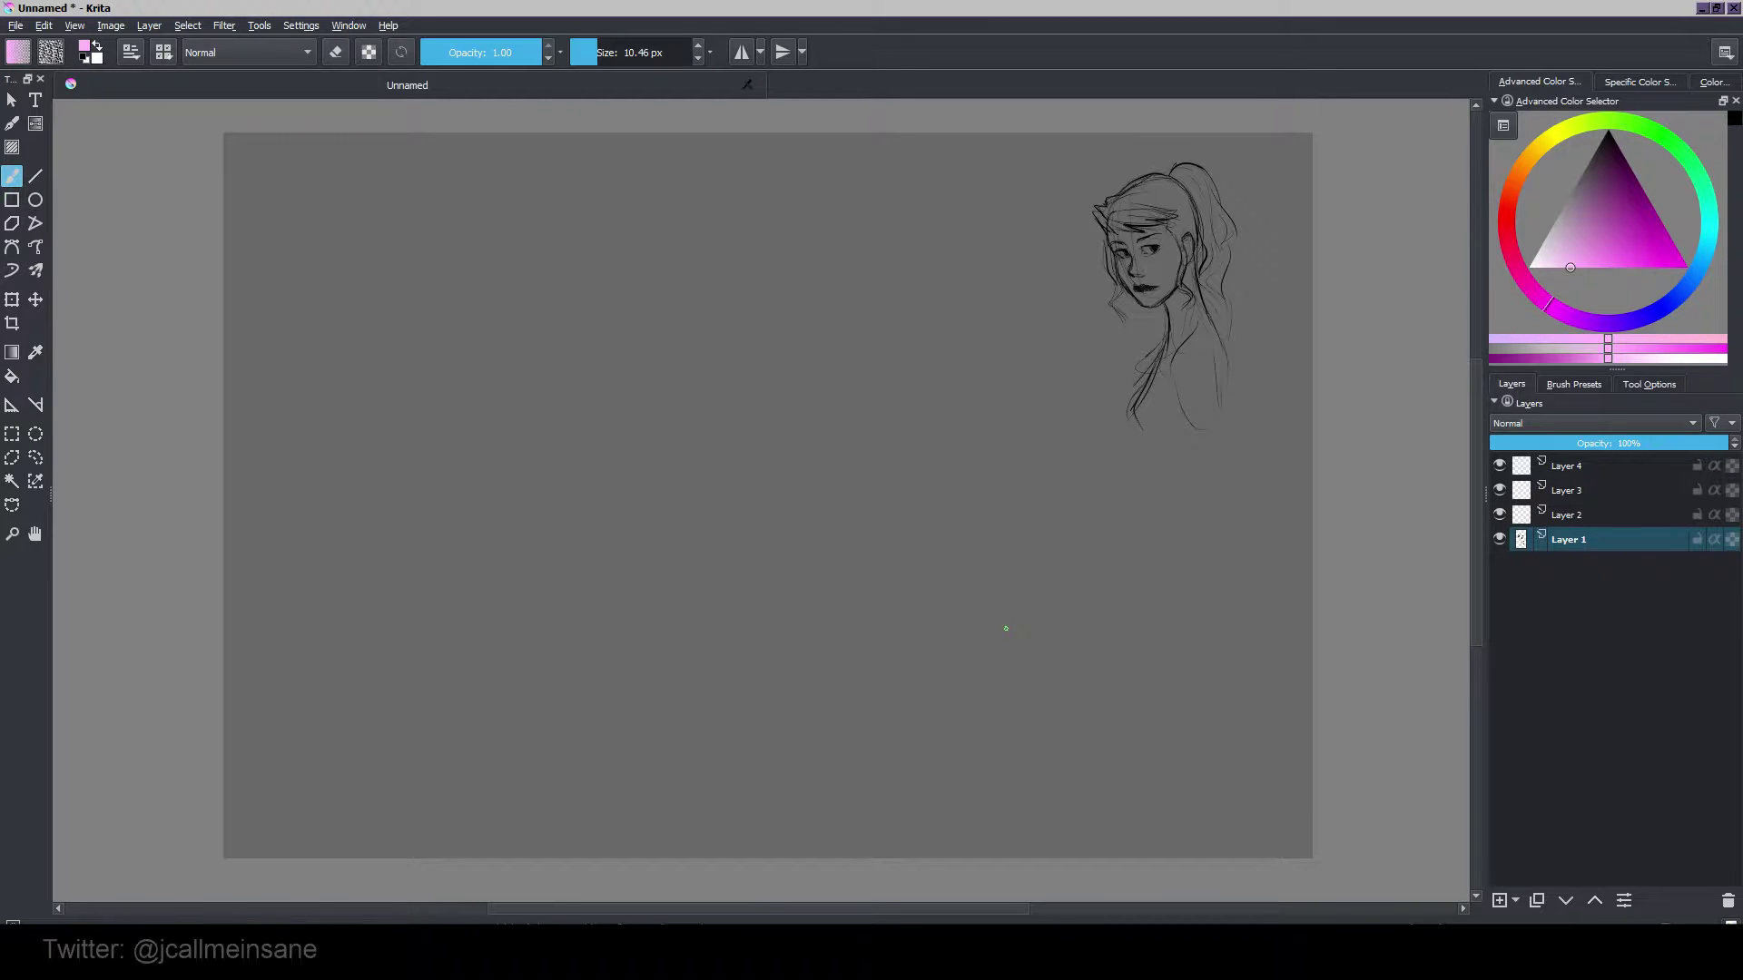
drag(443, 378, 507, 448)
drag(336, 420, 352, 449)
drag(616, 362, 648, 448)
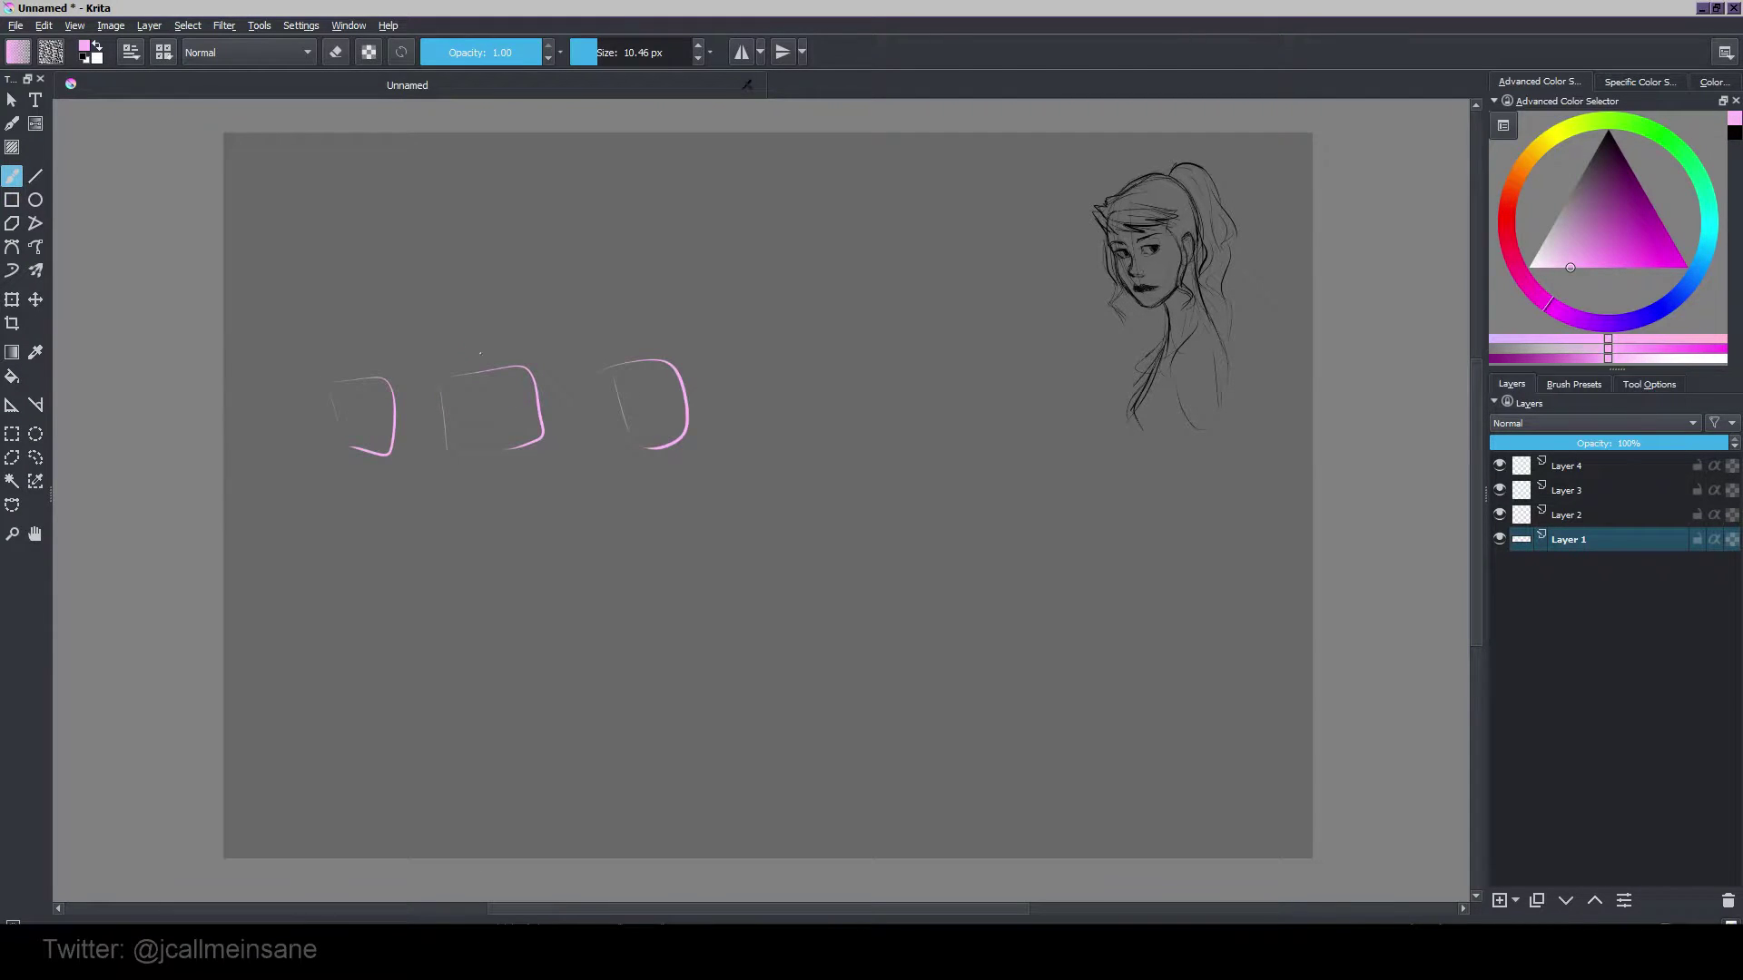
drag(505, 341, 467, 351)
drag(341, 345, 370, 320)
mouse_move(633, 332)
mouse_down()
mouse_move(664, 307)
mouse_move(634, 343)
mouse_up()
key(ctrl+z)
key(ctrl+z)
key(ctrl+z)
key(ctrl+z)
key(ctrl+z)
key(ctrl+z)
key(ctrl+z)
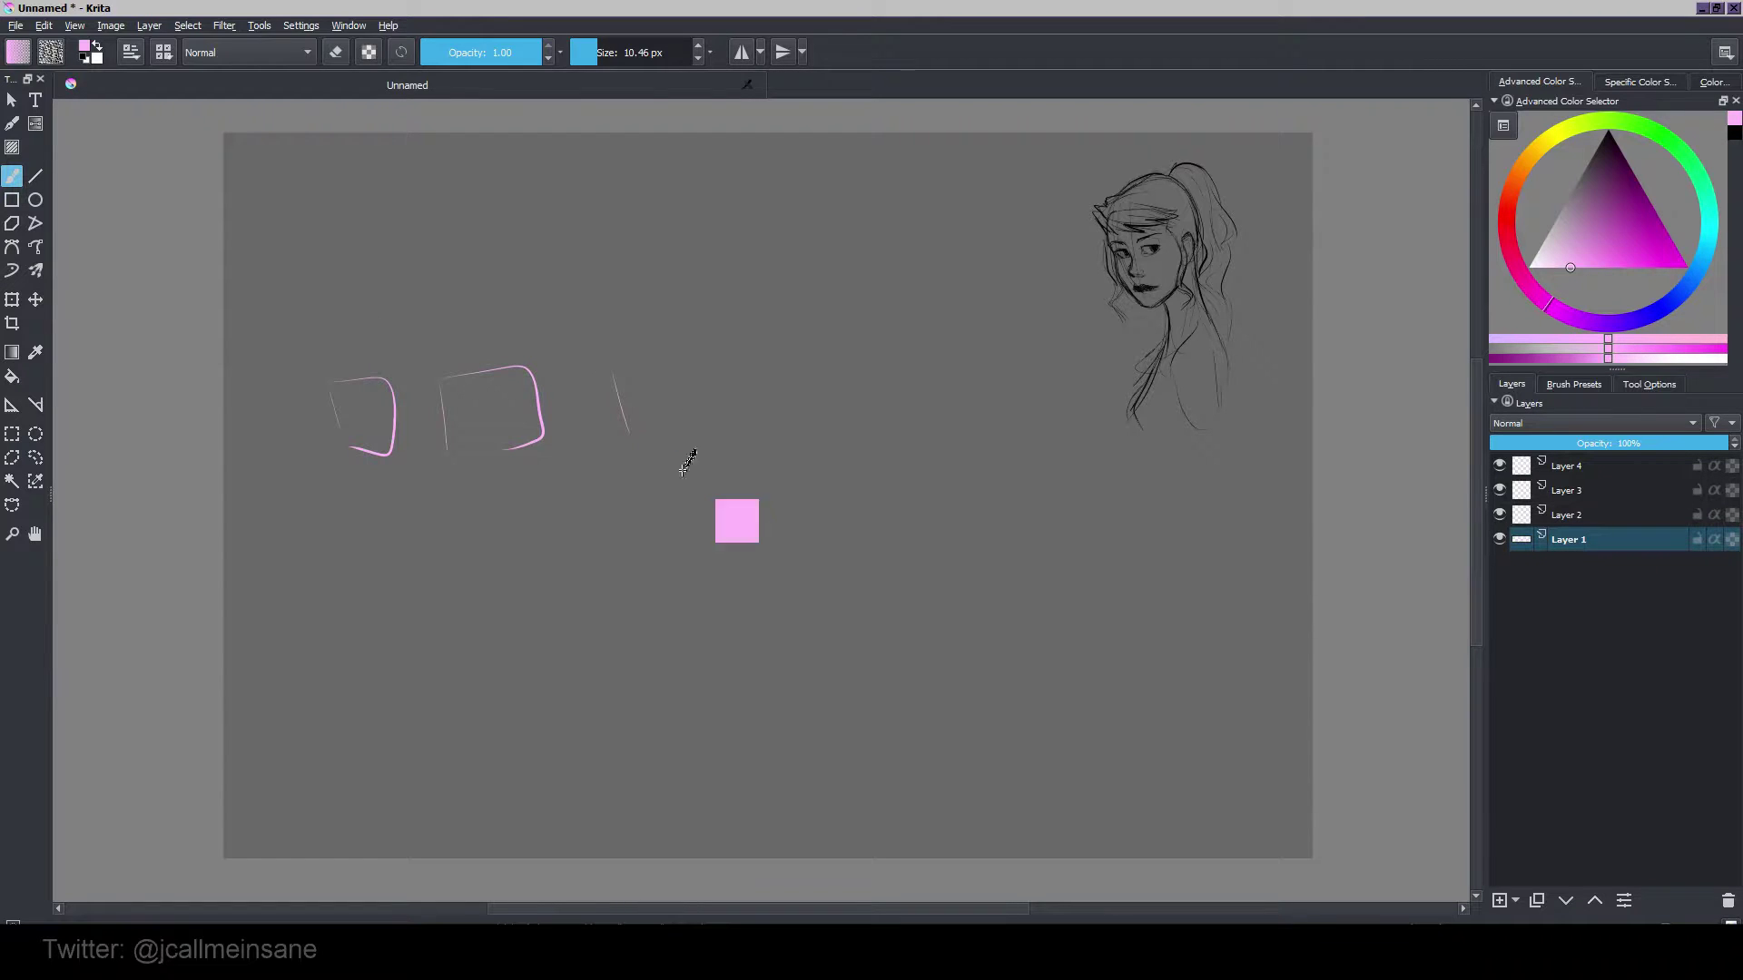
key(ctrl+z)
key(ctrl+z)
key(ctrl+z)
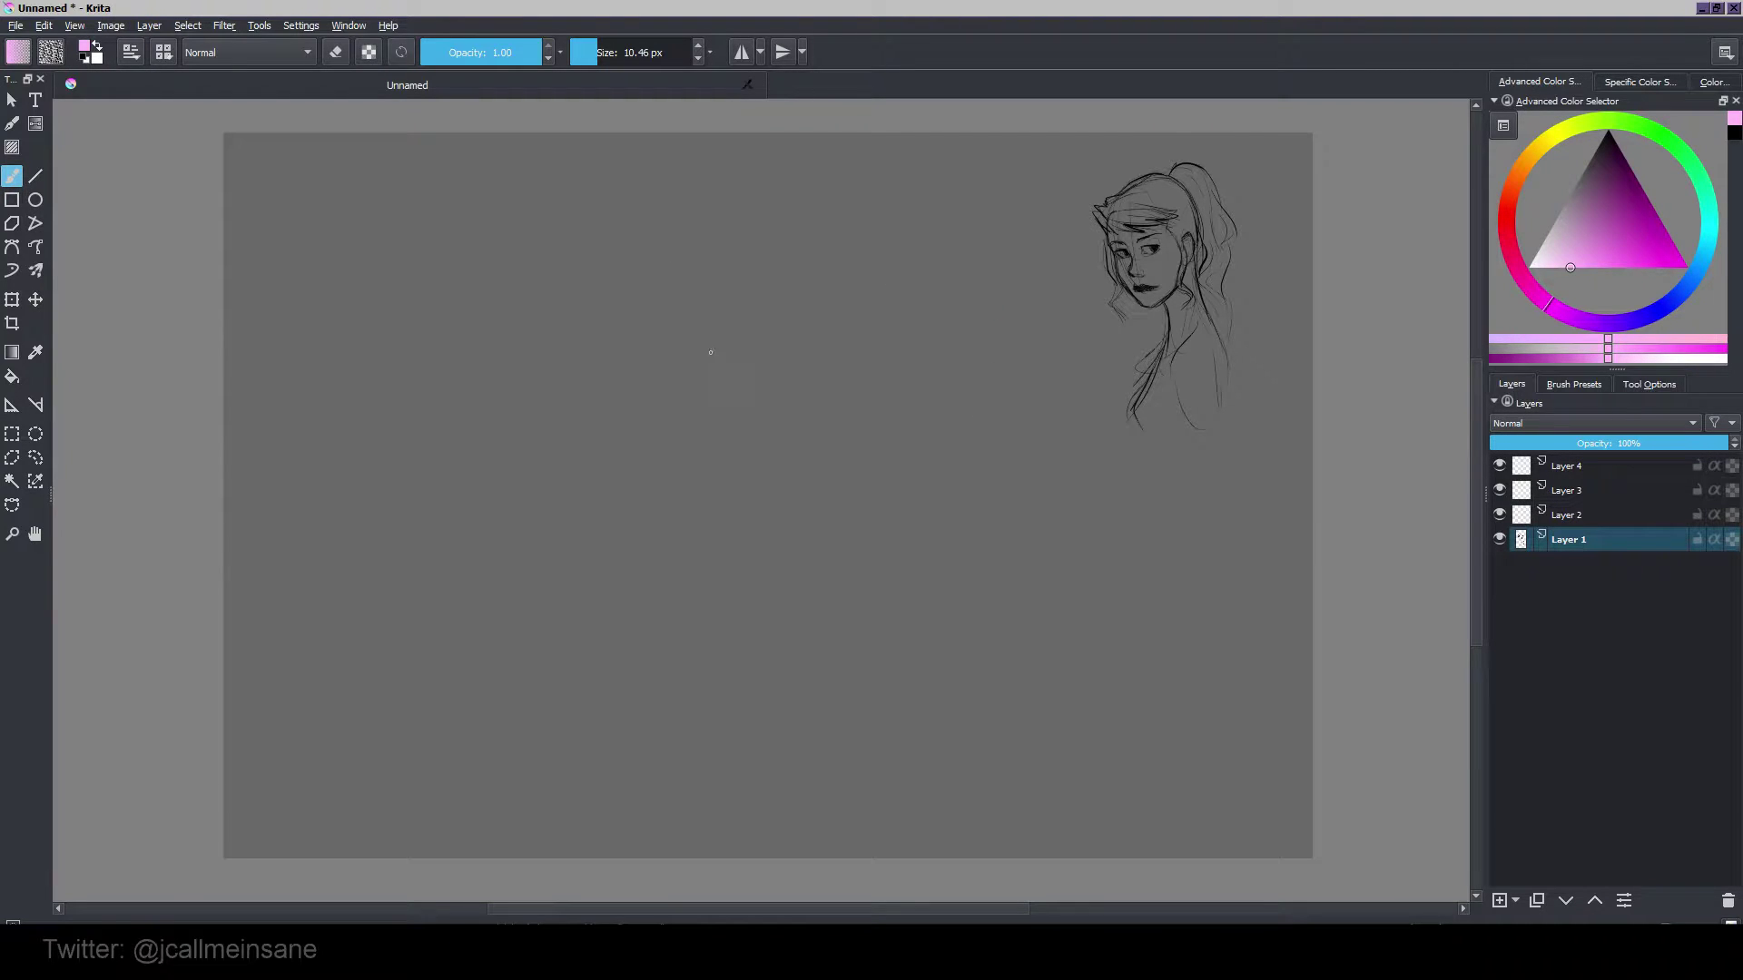
Step: Sketch a slightly tilted pink oval for the head with a curved vertical centre line
scroll(726, 355, up, 2)
drag(715, 358, 1199, 516)
drag(891, 483, 890, 505)
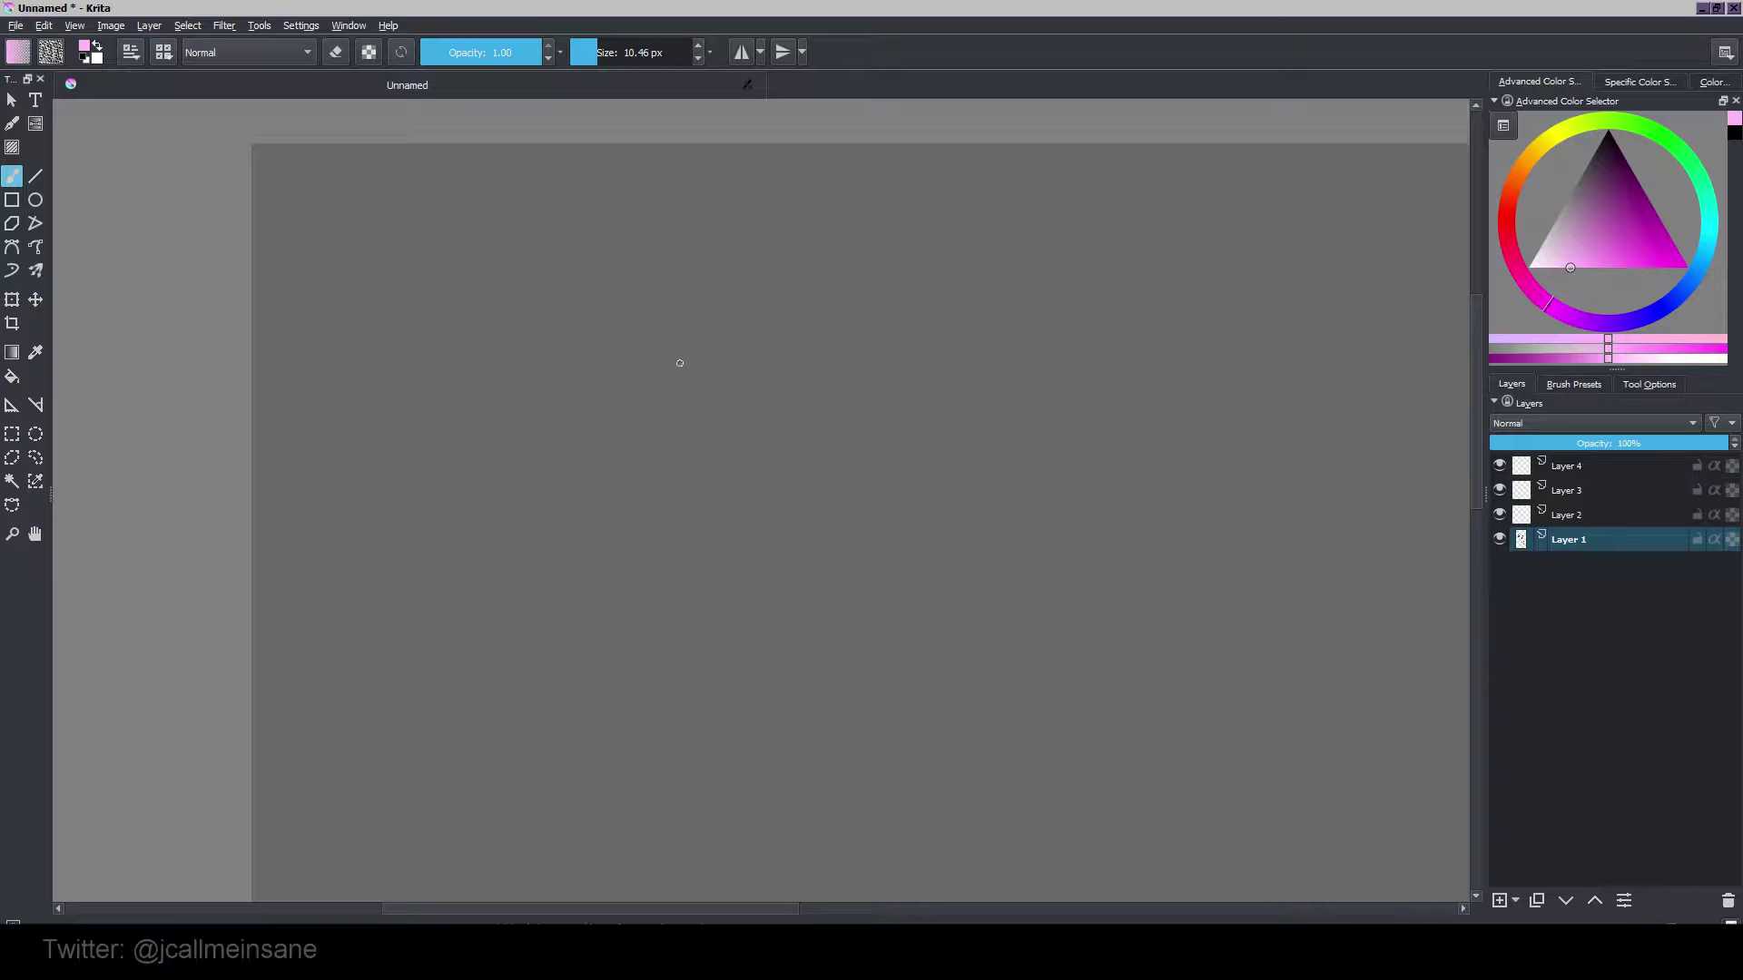
mouse_move(610, 363)
mouse_down()
mouse_move(635, 439)
mouse_move(704, 370)
mouse_move(605, 289)
mouse_move(667, 450)
mouse_up()
drag(630, 306, 670, 481)
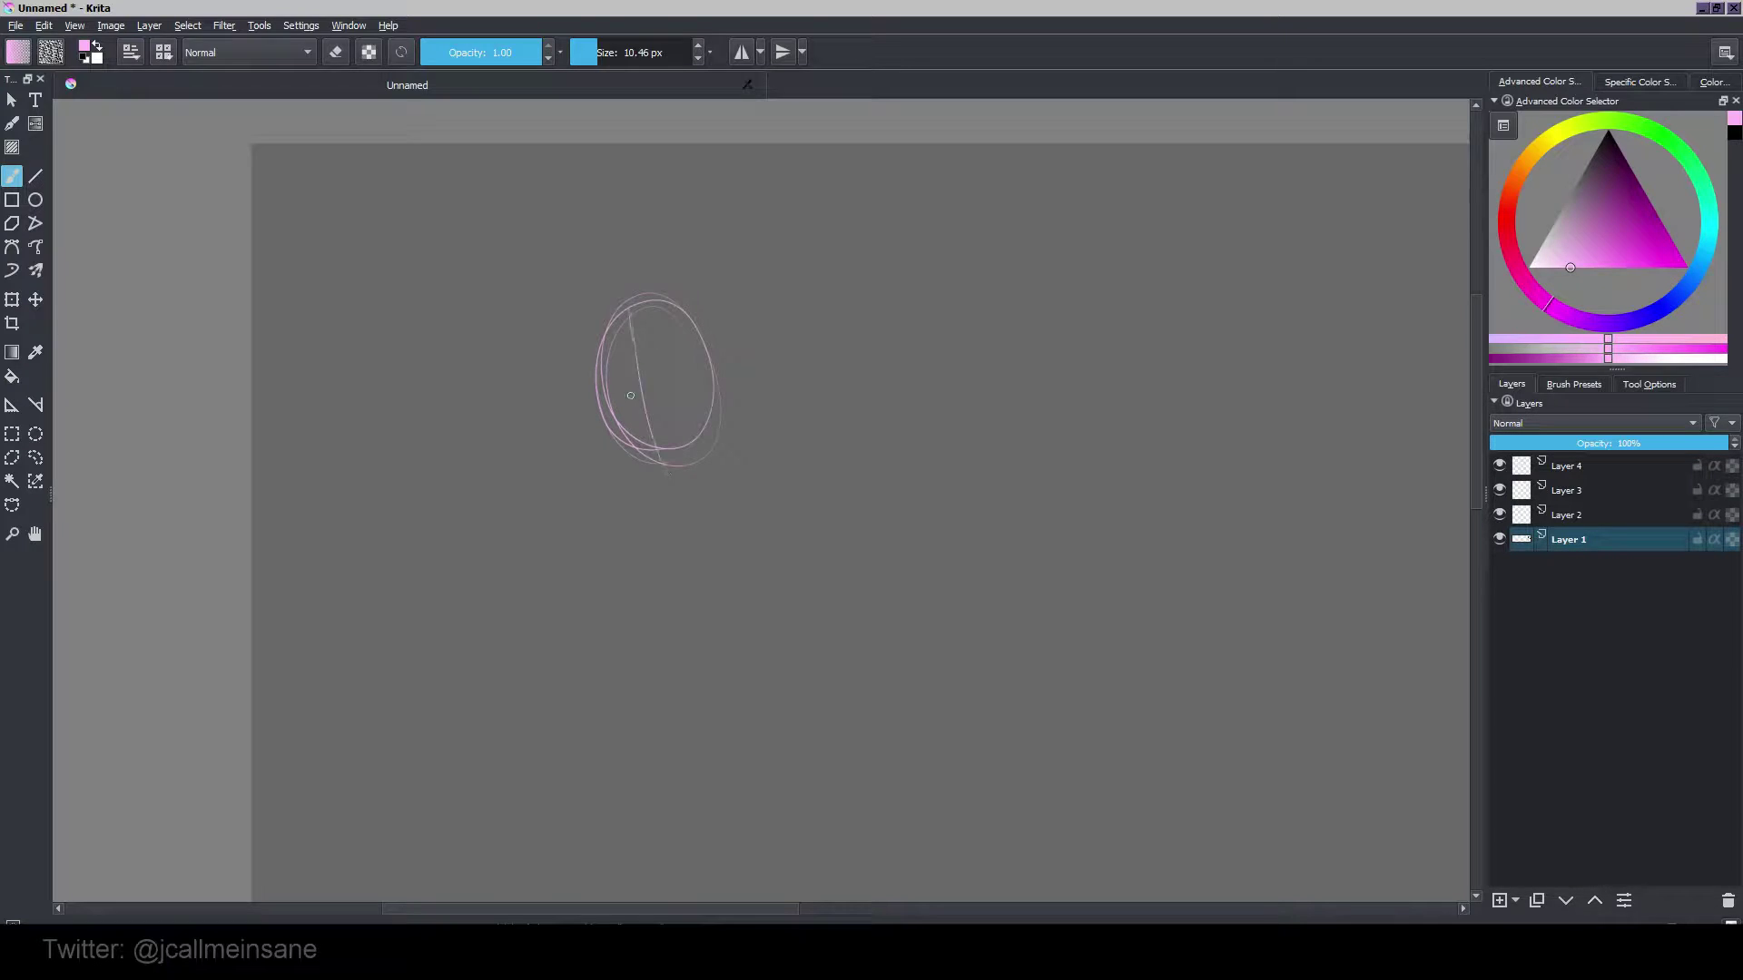
Step: Add a curved horizontal guide across the head oval and small direction marks above and beside it
mouse_move(633, 338)
mouse_down()
mouse_move(653, 438)
mouse_move(723, 390)
mouse_up()
drag(614, 254, 625, 254)
drag(728, 357, 738, 369)
drag(698, 373, 611, 402)
drag(660, 454, 744, 418)
key(ctrl+z)
key(ctrl+z)
drag(654, 300, 674, 510)
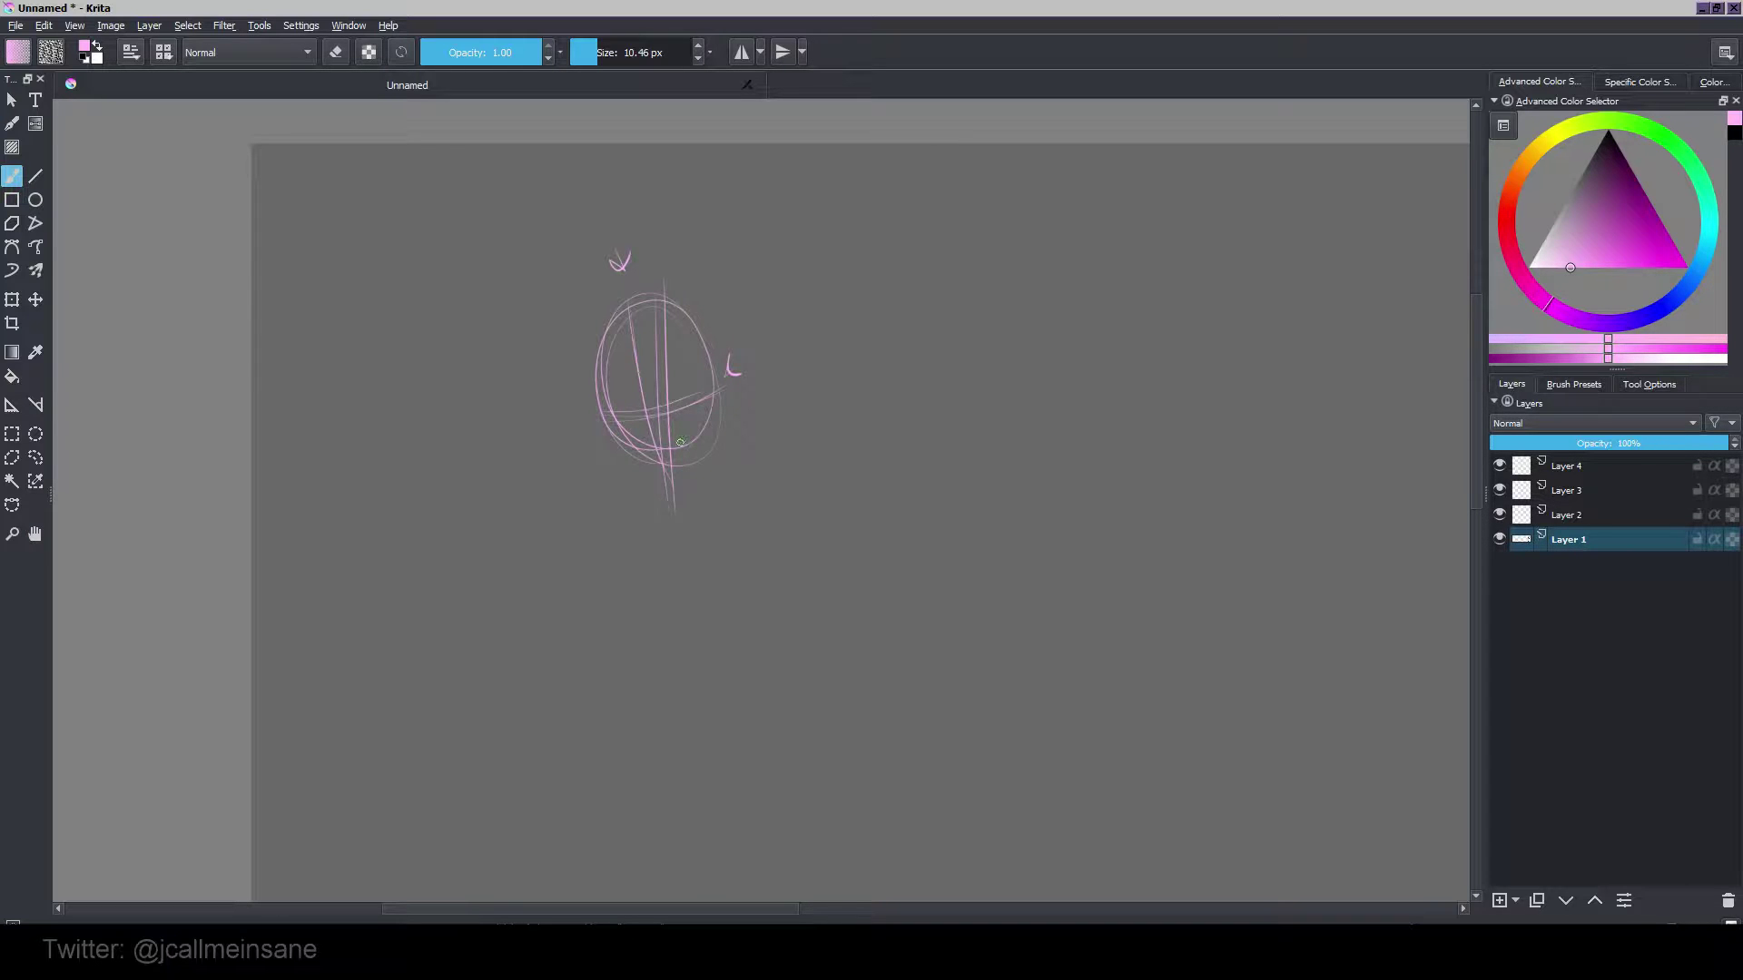
key(ctrl+z)
key(ctrl+z)
Step: Block in the eye sockets, nose and mouth along the guides and sketch the jaw down to a pointed chin
mouse_move(621, 413)
mouse_down()
mouse_move(630, 394)
mouse_move(660, 406)
mouse_move(654, 444)
mouse_move(669, 443)
mouse_up()
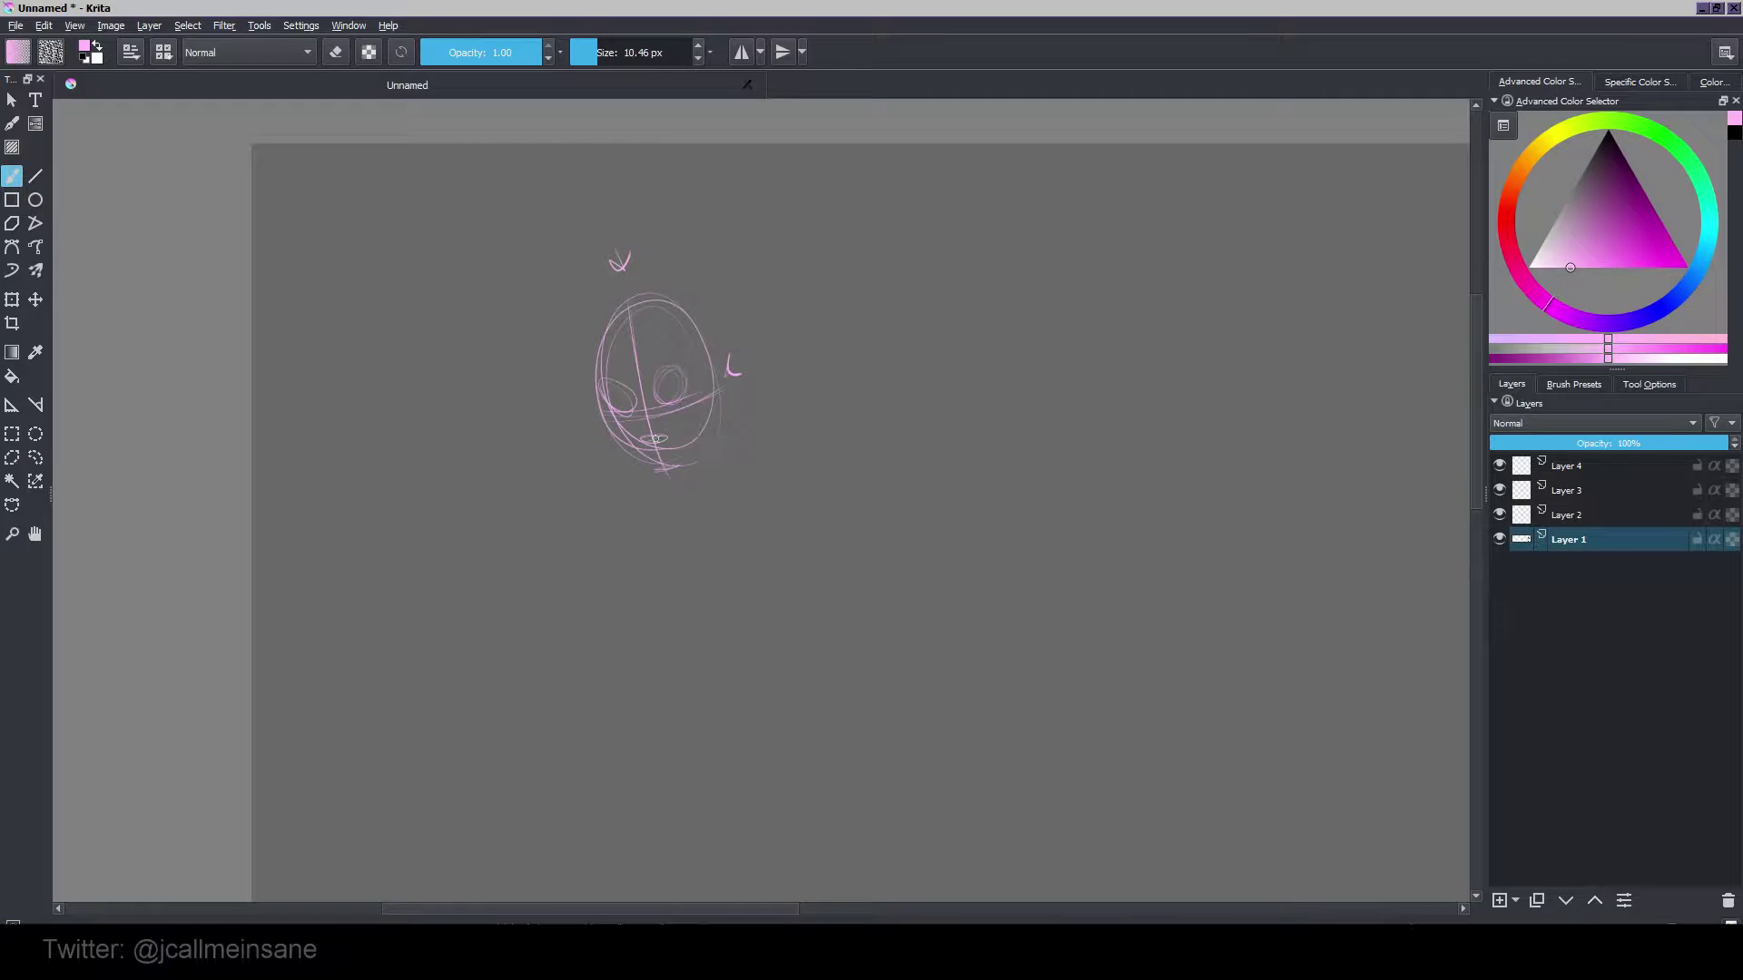
mouse_move(587, 372)
mouse_down()
mouse_move(647, 487)
mouse_move(669, 497)
mouse_move(692, 480)
mouse_up()
drag(721, 419, 704, 470)
Step: Sketch an oval ear on the side of the head and outline the larger skull around the face oval
drag(735, 361, 732, 402)
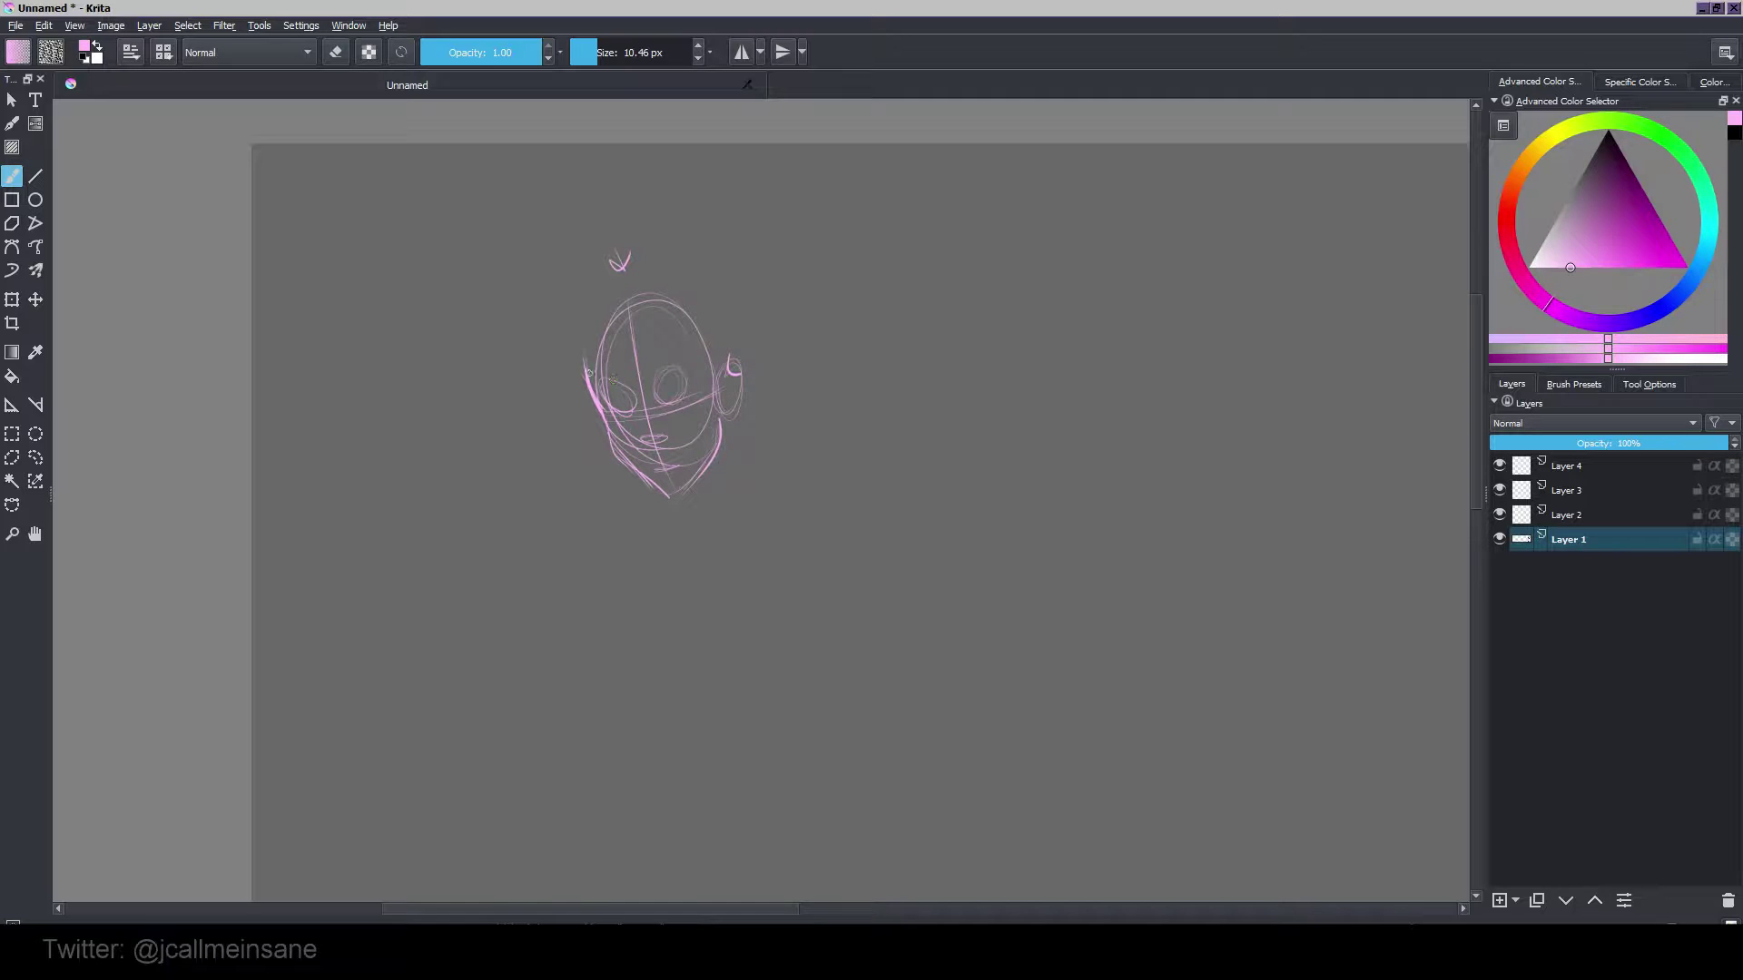
mouse_move(597, 324)
mouse_down()
mouse_move(675, 284)
mouse_move(716, 319)
mouse_move(724, 367)
mouse_move(591, 374)
mouse_move(662, 283)
mouse_move(716, 349)
mouse_up()
drag(679, 284, 699, 307)
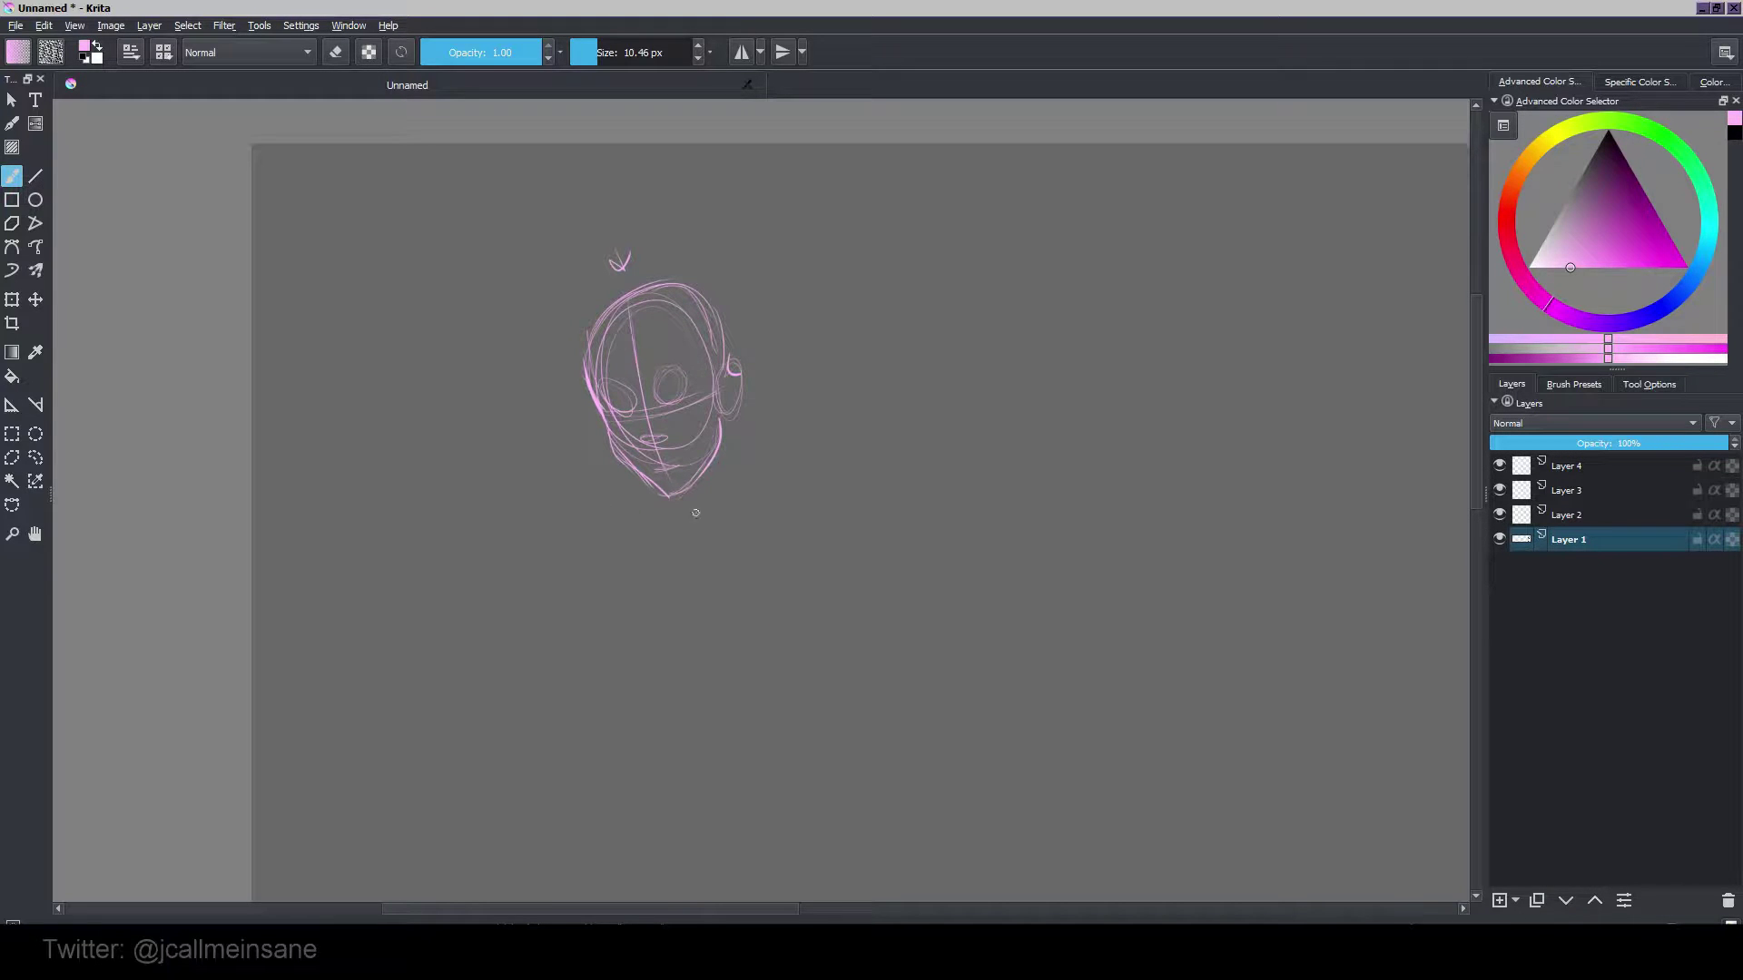
Step: Sketch the neck with its side muscle, the collarbones and the sloping shoulders below the head
mouse_move(727, 420)
mouse_down()
mouse_move(746, 505)
mouse_move(687, 586)
mouse_up()
drag(752, 511, 686, 600)
drag(730, 451, 720, 534)
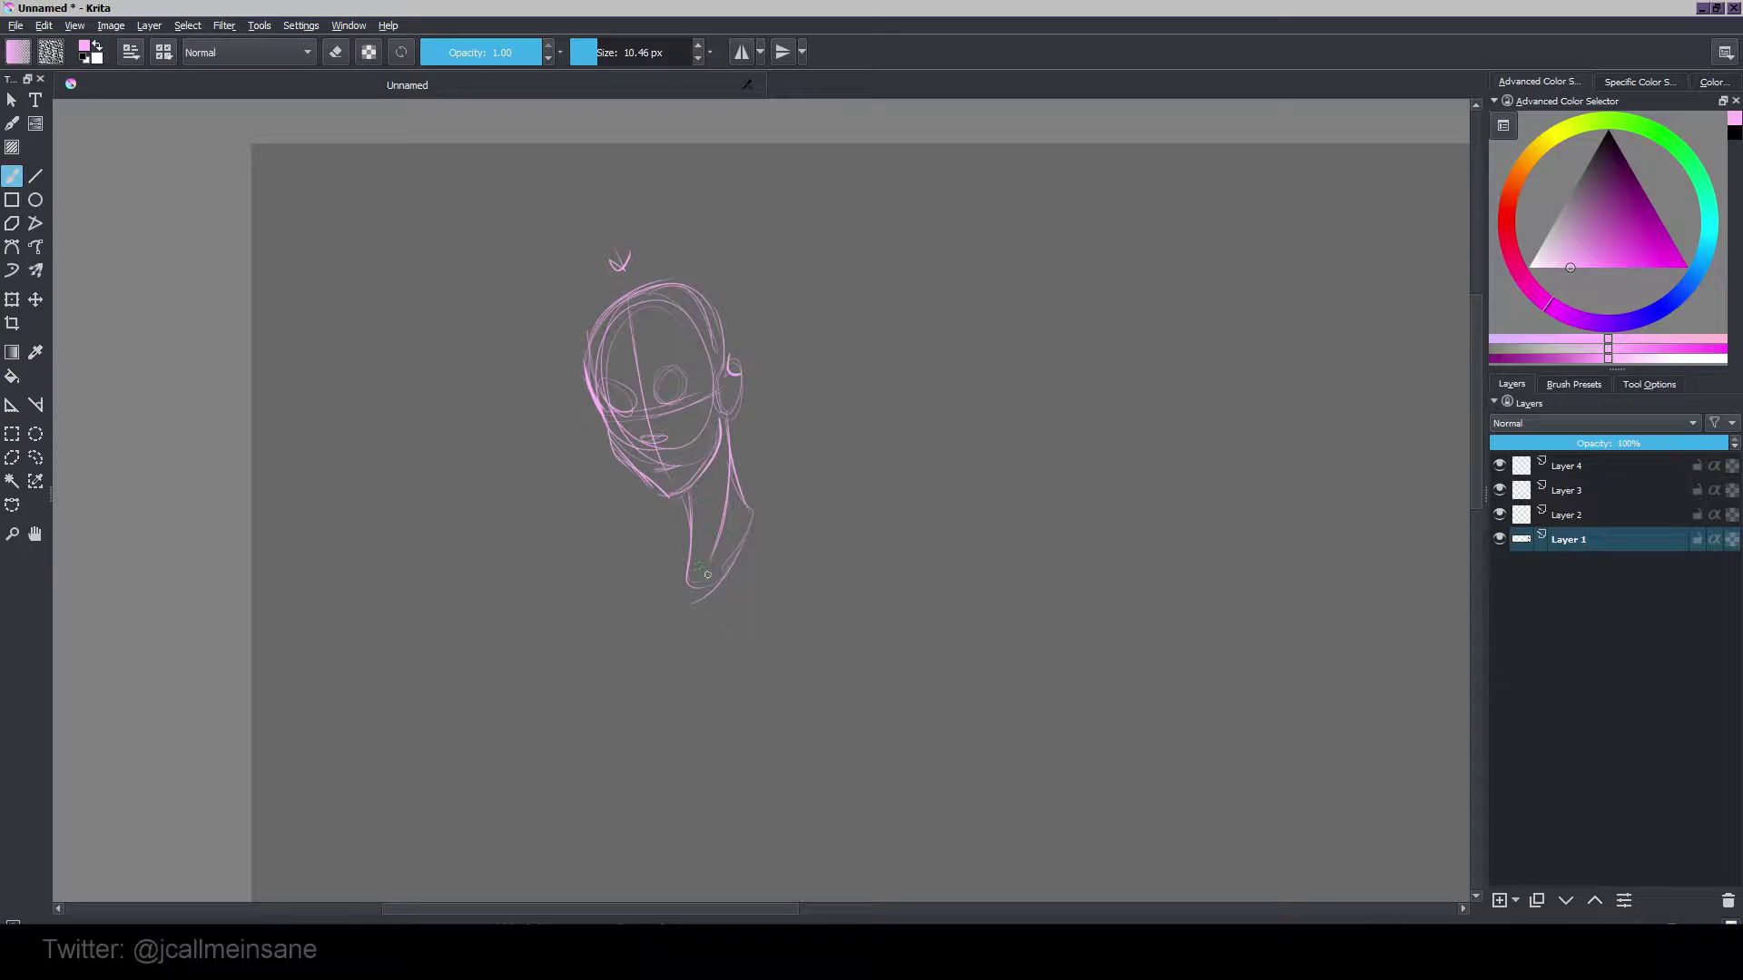
mouse_move(732, 572)
mouse_down()
mouse_move(778, 563)
mouse_move(642, 571)
mouse_up()
drag(803, 549, 809, 551)
key(plus)
key(plus)
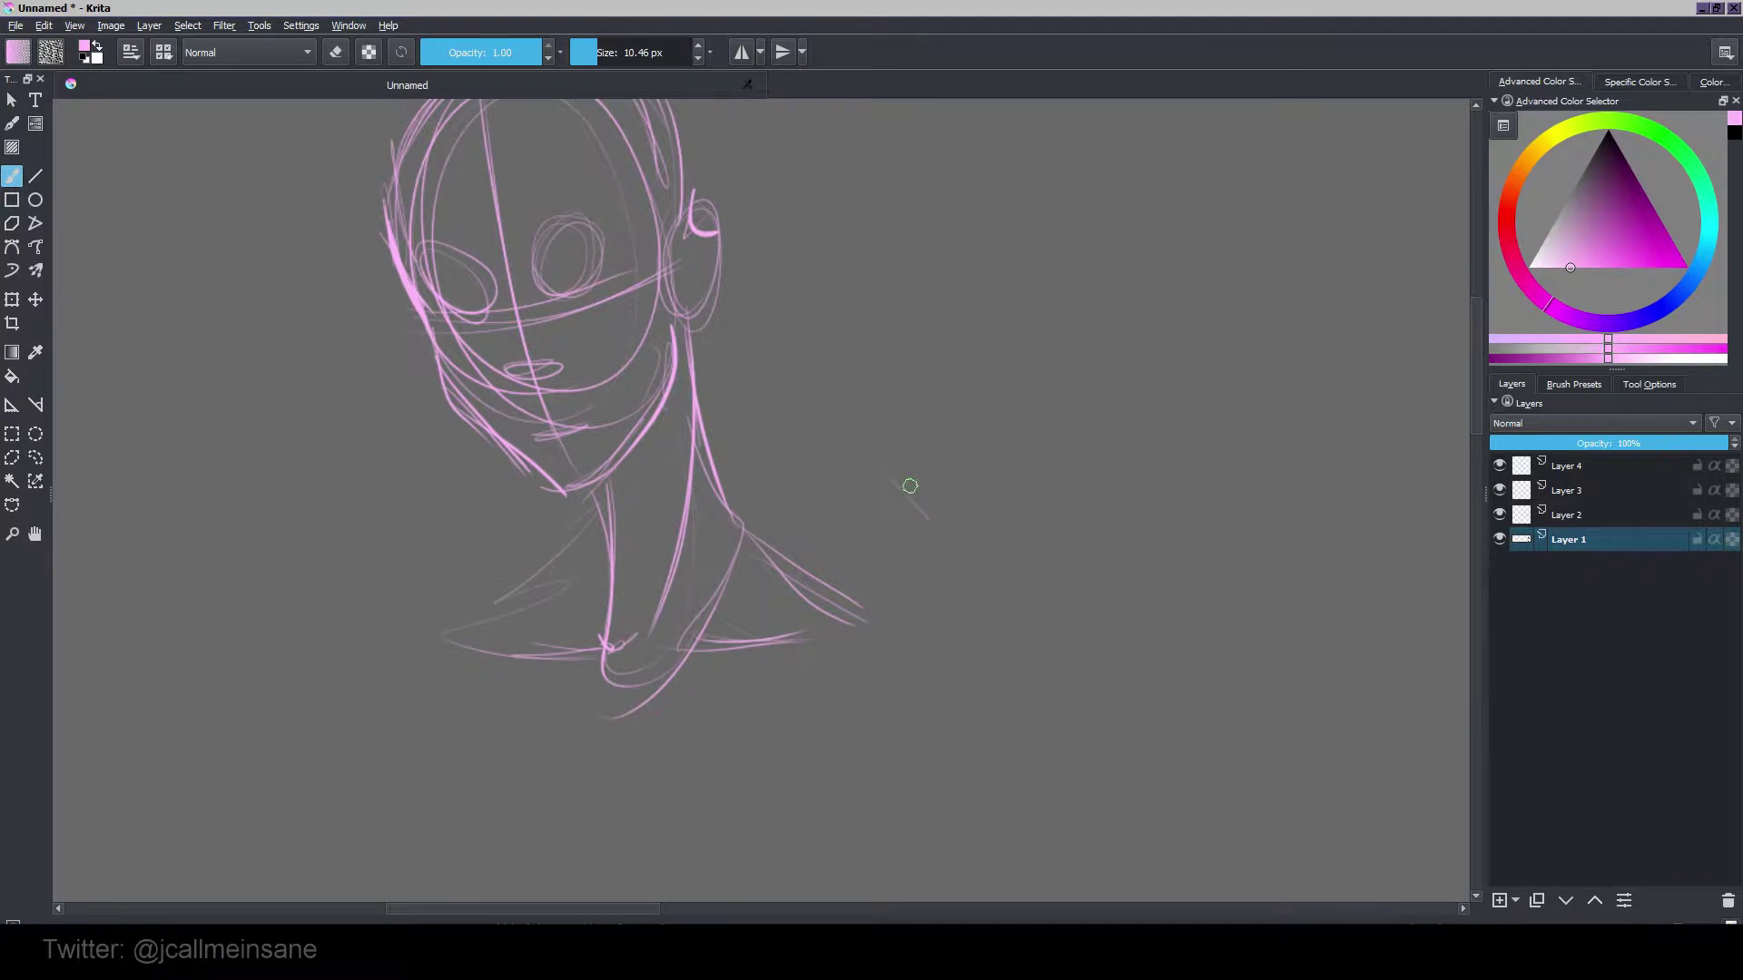
drag(875, 450, 1025, 585)
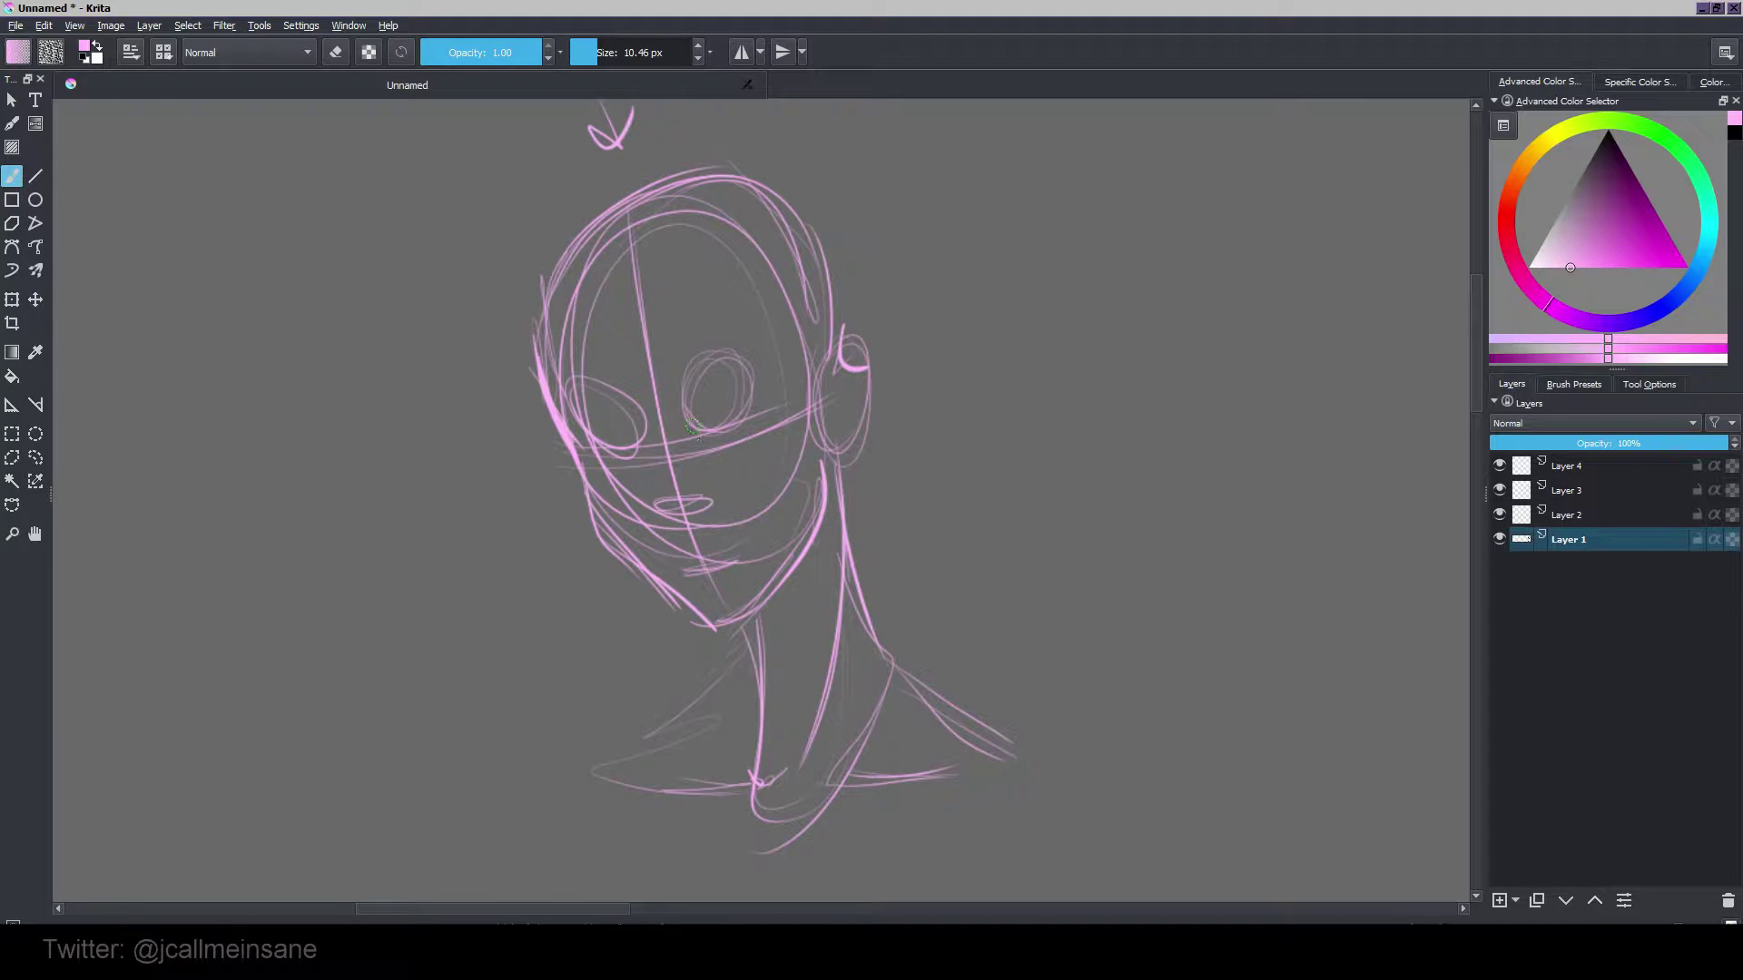
mouse_move(693, 408)
mouse_down()
mouse_move(747, 392)
mouse_move(705, 447)
mouse_move(757, 412)
mouse_up()
key(ctrl+z)
key(ctrl+z)
Step: Switch the colour to black and draw the nose's bridge line, underside and nostril over the pink construction
click(1608, 132)
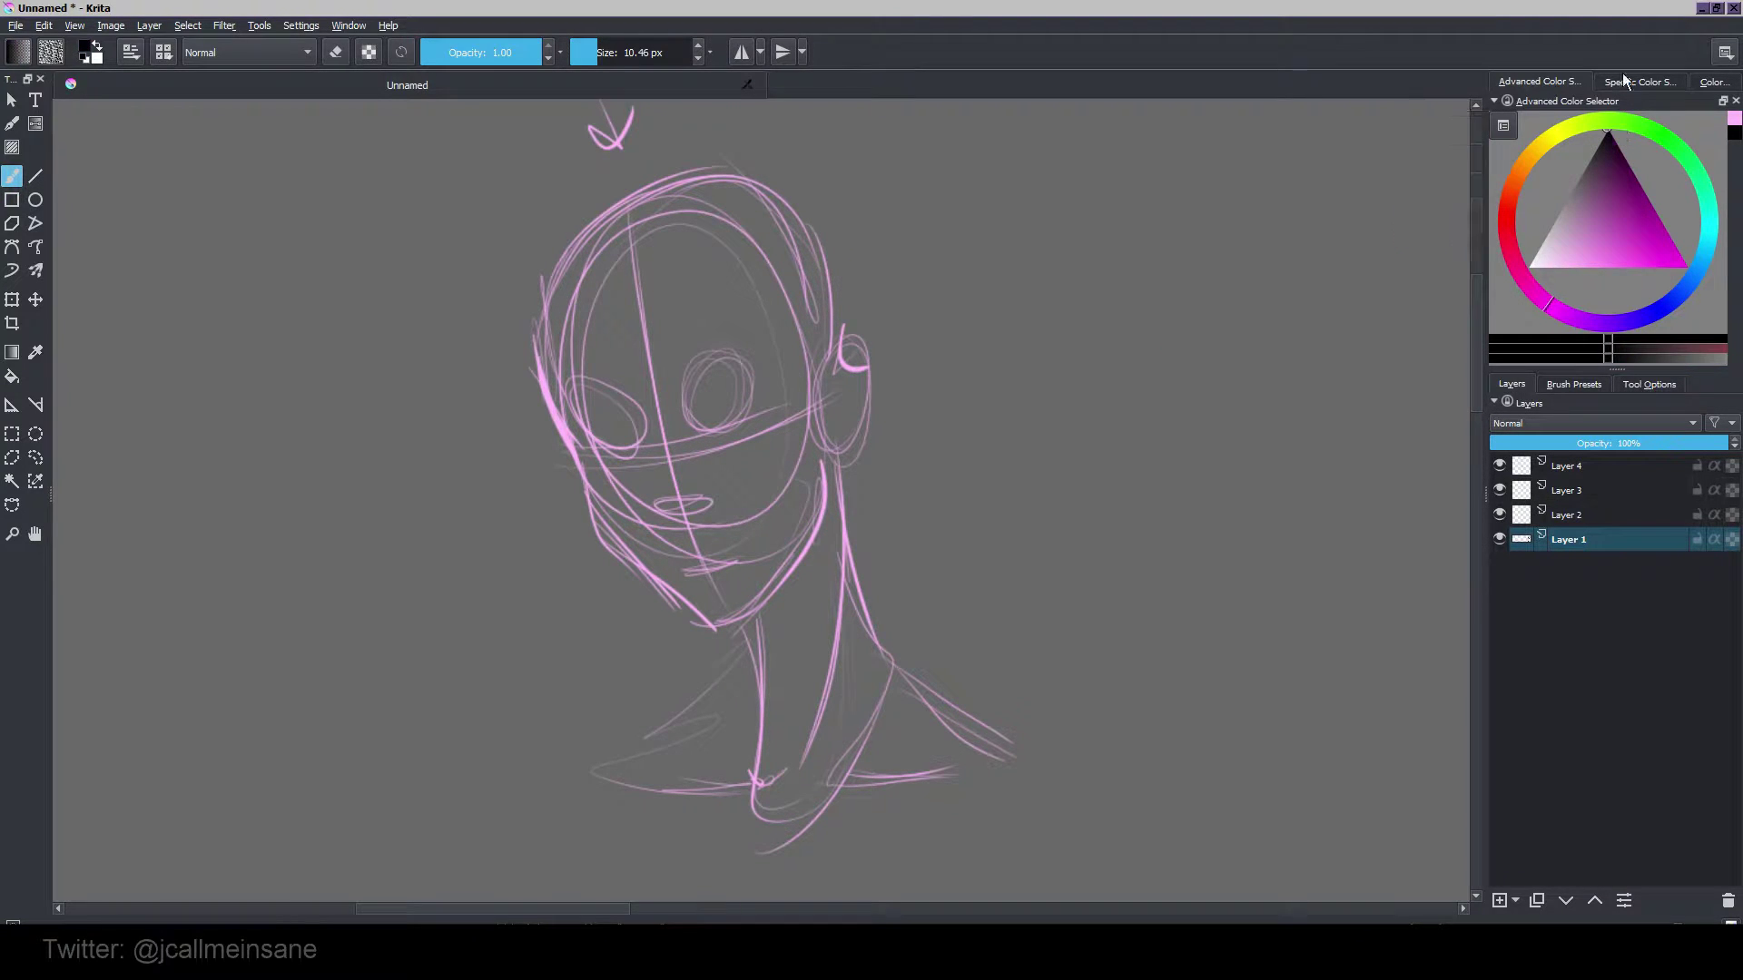
drag(665, 487, 674, 514)
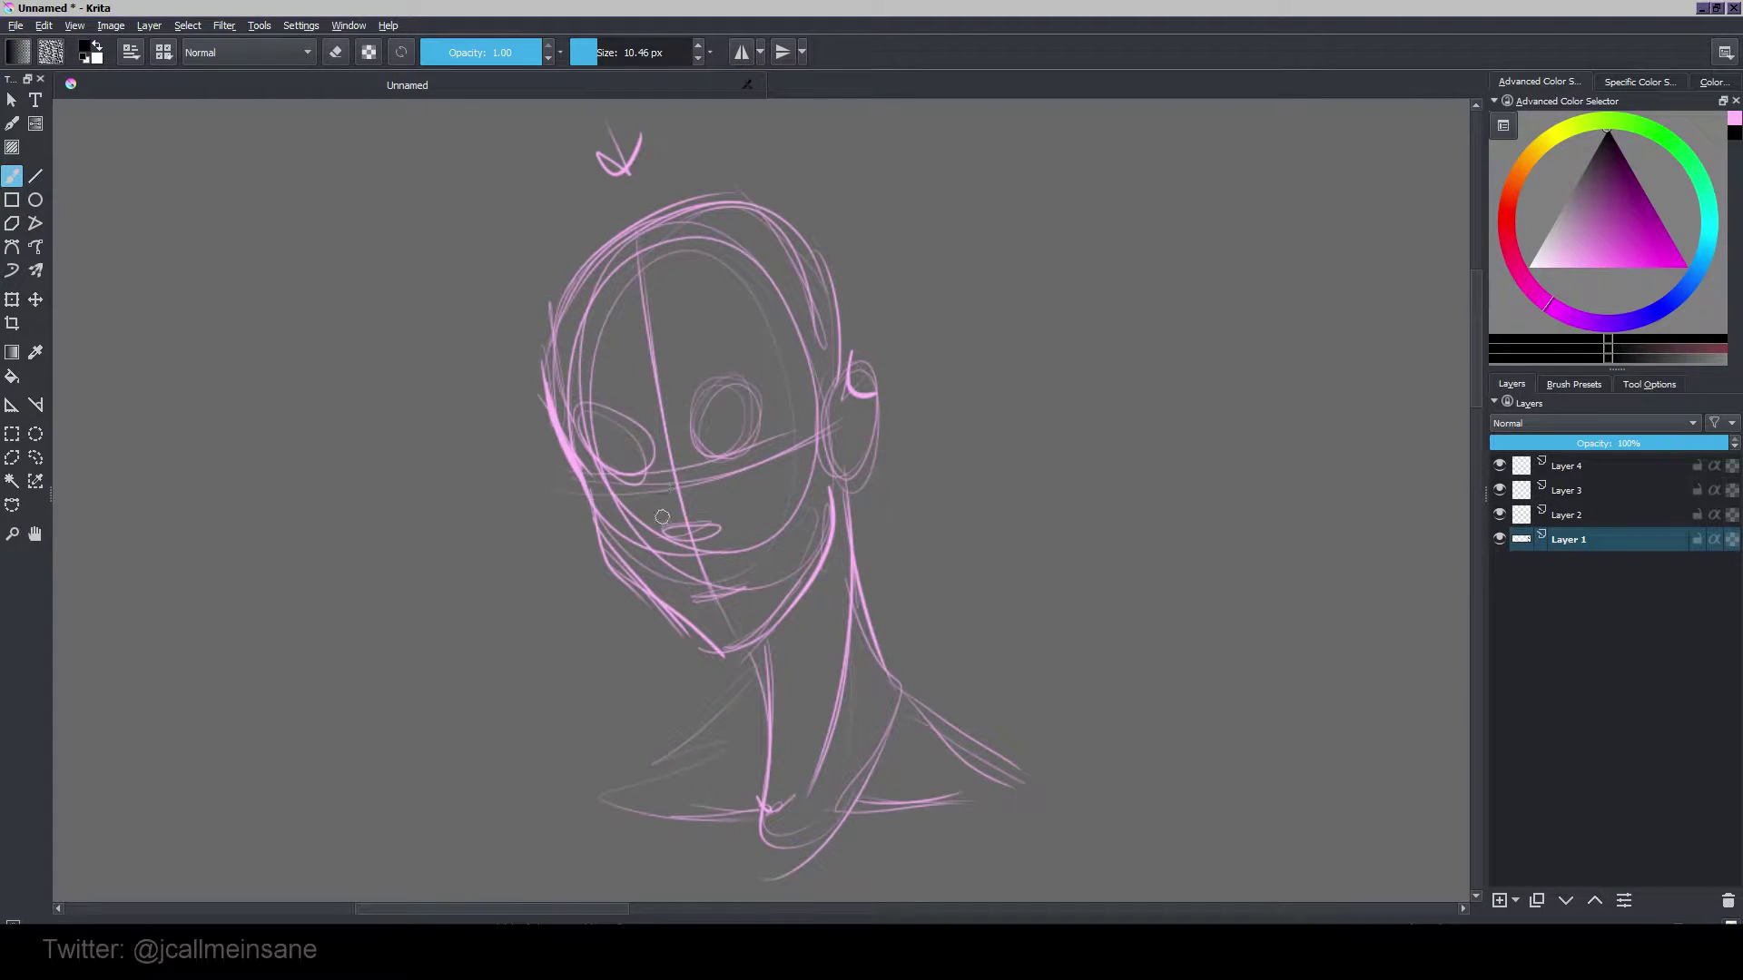
mouse_move(639, 439)
mouse_down()
mouse_move(659, 470)
mouse_move(644, 533)
mouse_move(682, 544)
mouse_up()
key(e)
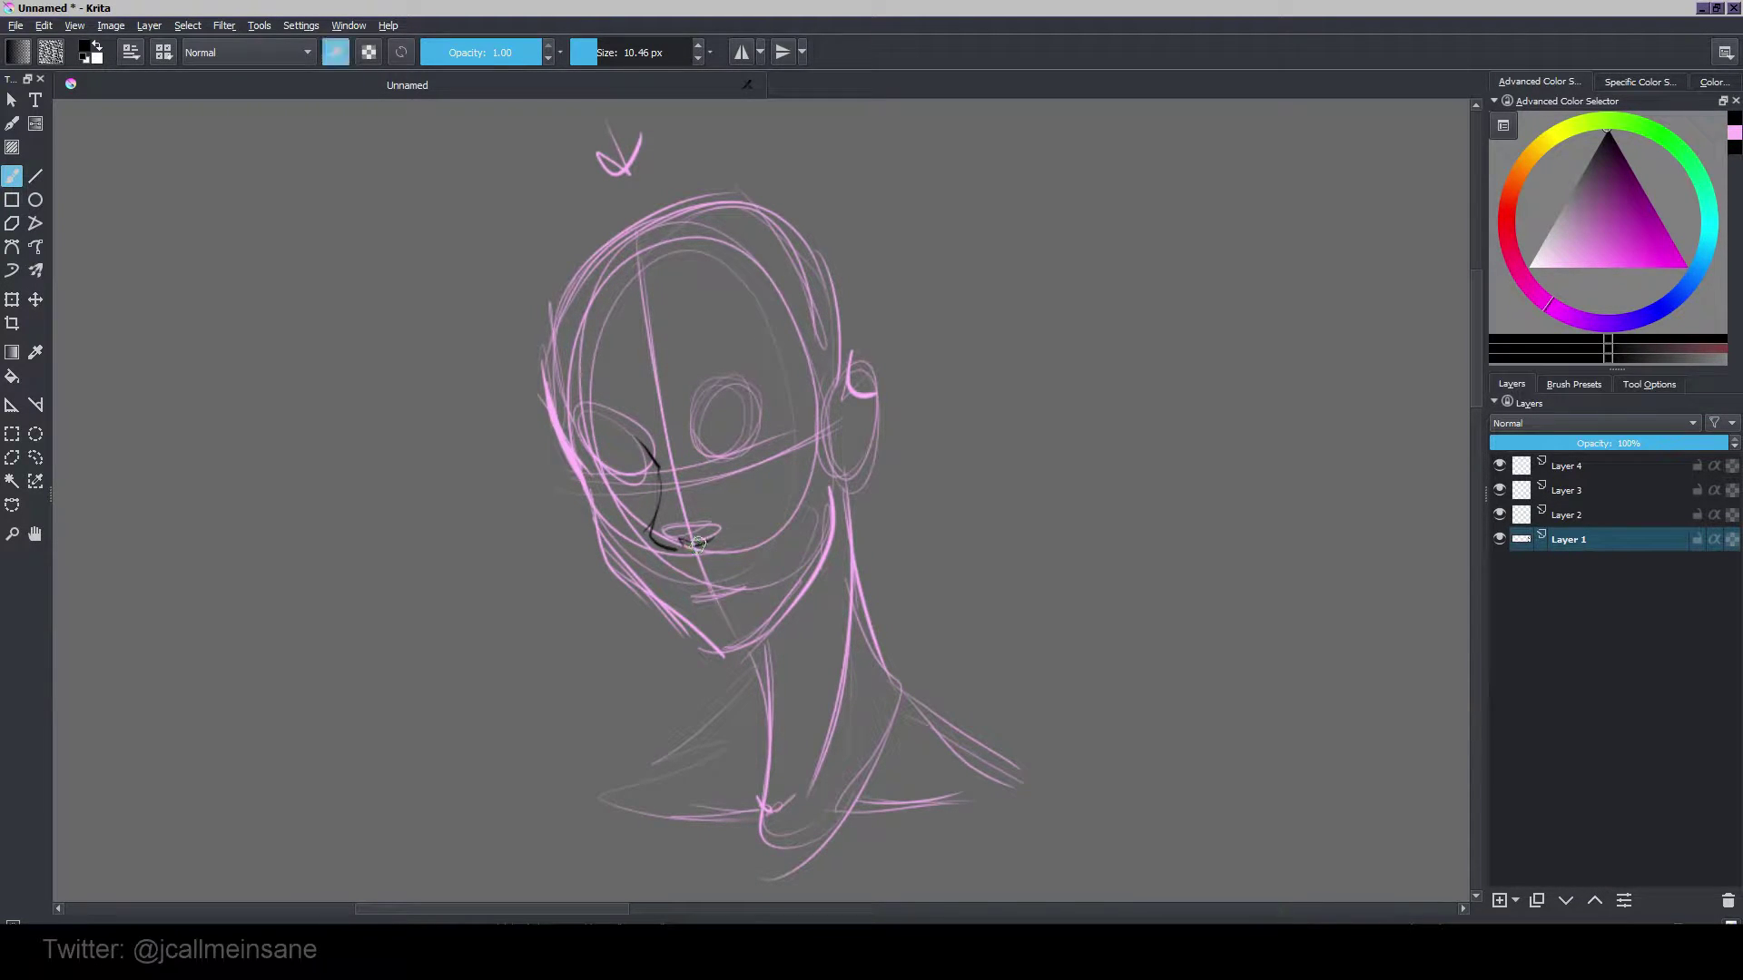
key(e)
drag(681, 544, 712, 534)
Step: Draw the eye nearer the ear in black with its eyelids, inner corner and dark iris
mouse_move(687, 443)
mouse_down()
mouse_move(734, 414)
mouse_move(721, 461)
mouse_move(755, 423)
mouse_up()
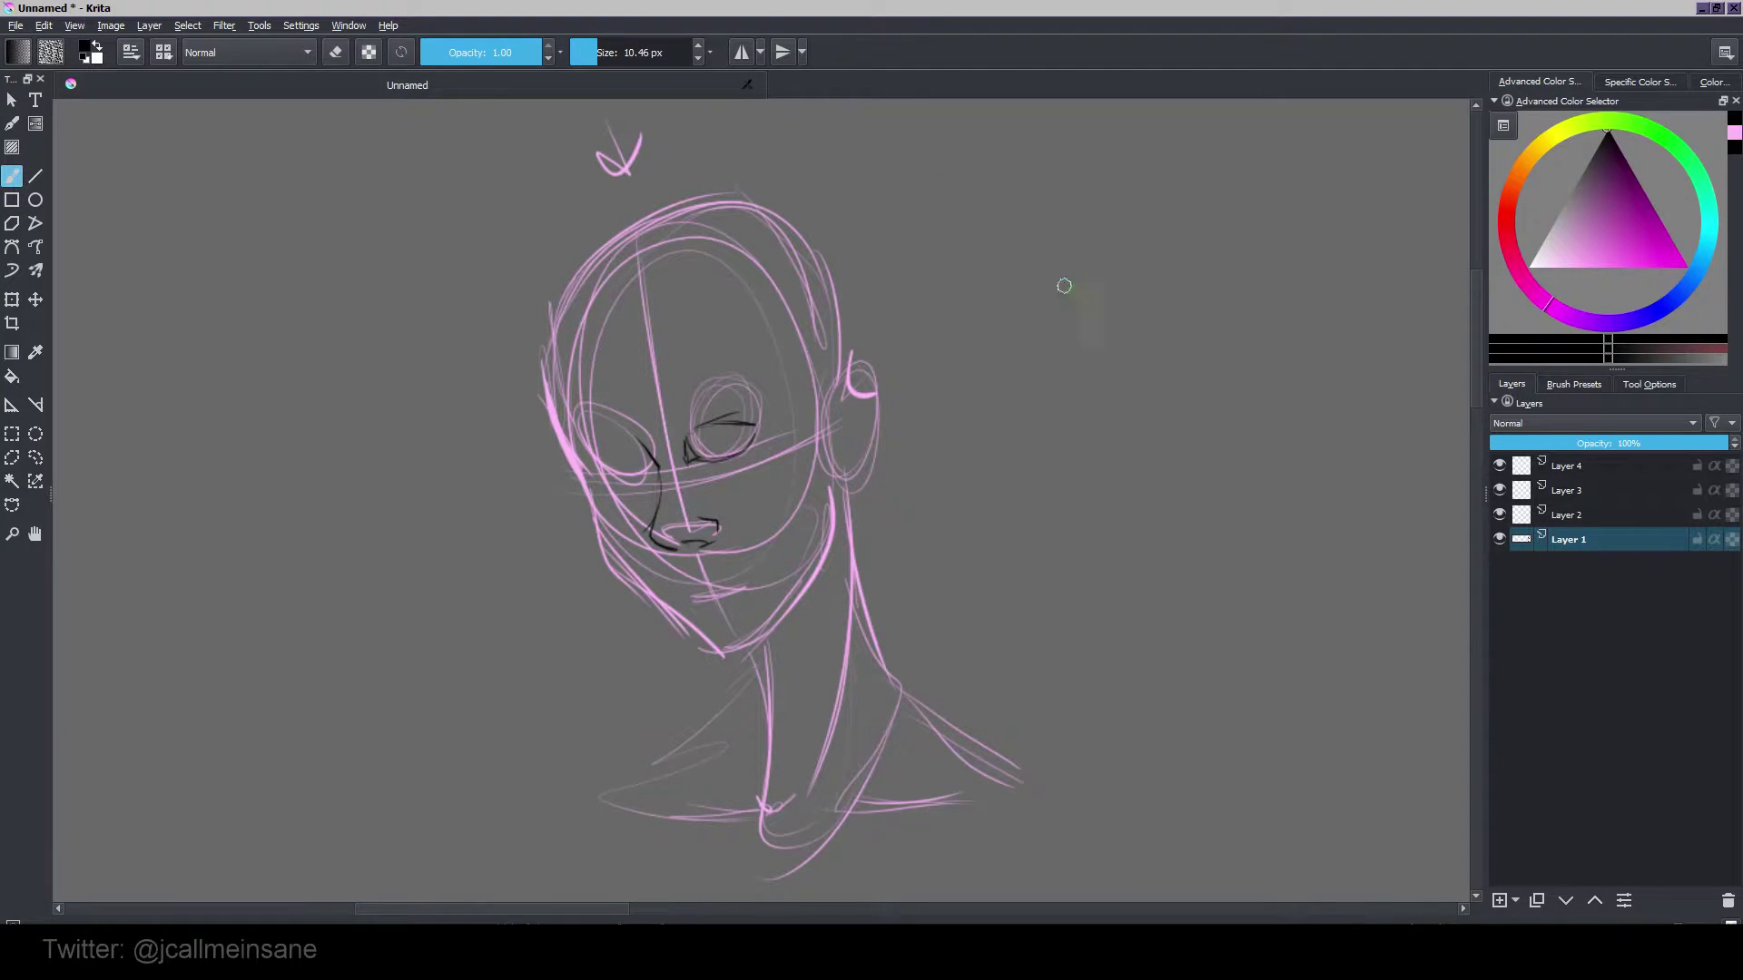
drag(1090, 324, 1082, 362)
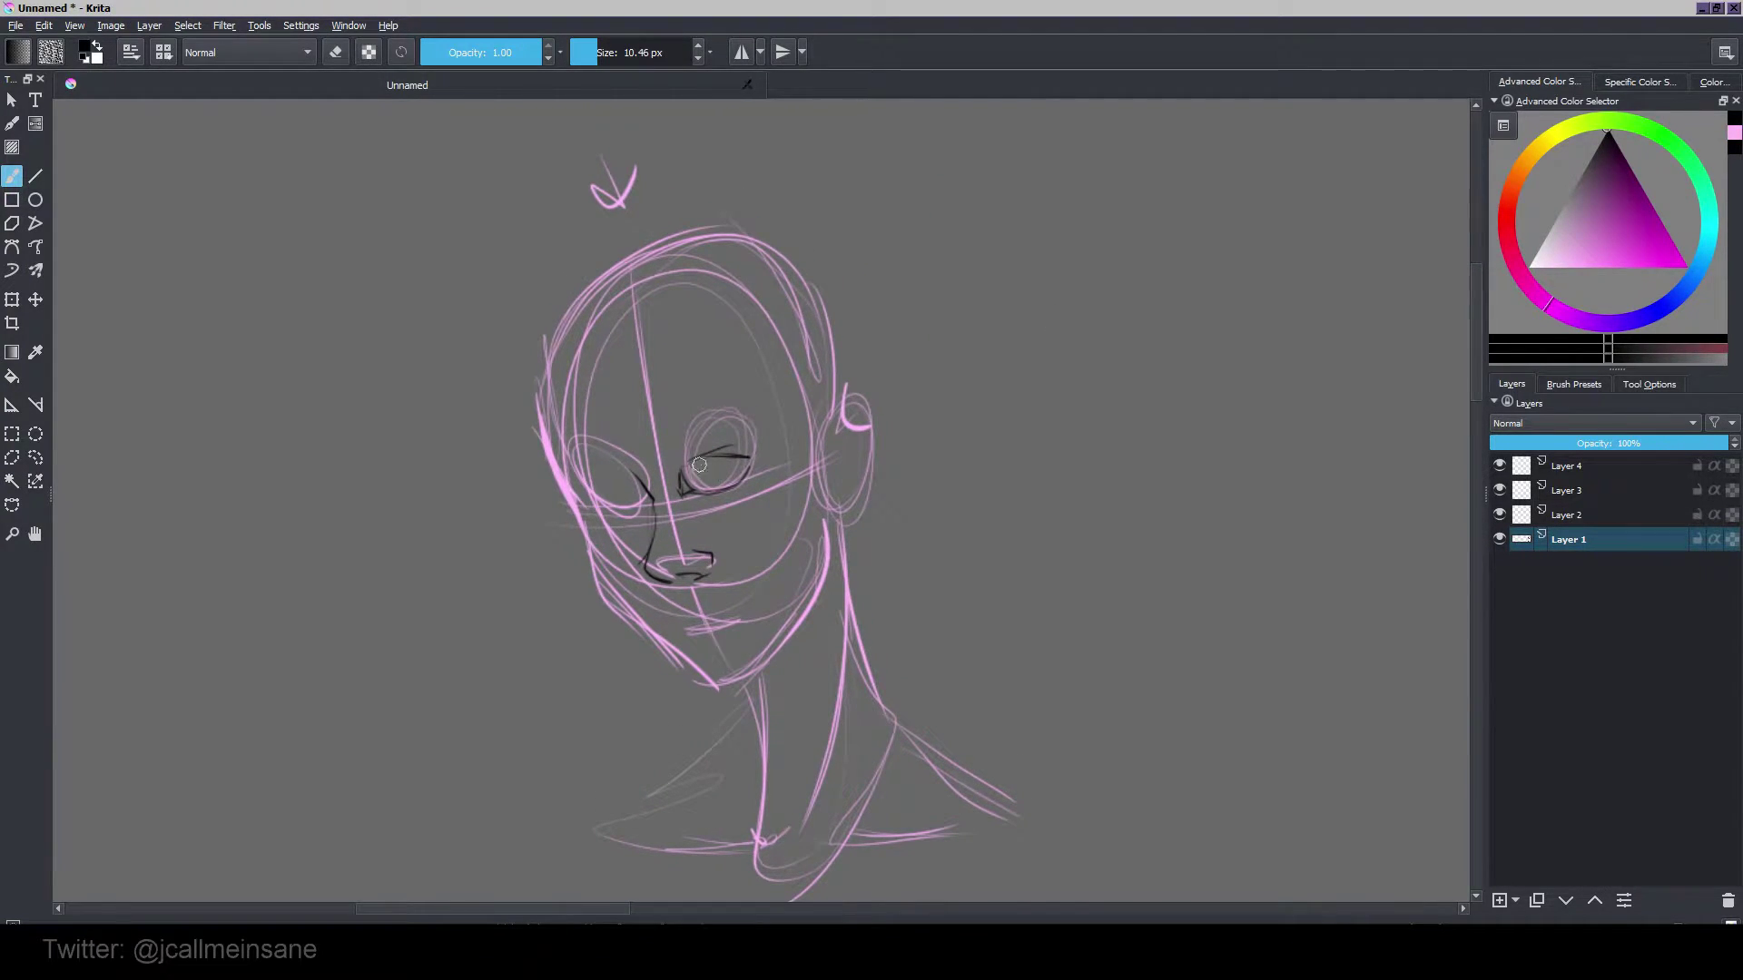
mouse_move(691, 464)
mouse_down()
mouse_move(751, 457)
mouse_move(738, 484)
mouse_move(726, 465)
mouse_move(746, 462)
mouse_up()
Step: Draw a front-view eye study beside the head: eyeball circle with cross guides, iris, pupil and wrapping eyelids
mouse_move(955, 292)
mouse_down()
mouse_move(985, 310)
mouse_move(1012, 308)
mouse_move(969, 299)
mouse_move(1039, 298)
mouse_move(964, 304)
mouse_move(1030, 298)
mouse_move(969, 310)
mouse_move(1011, 310)
mouse_move(991, 320)
mouse_move(966, 308)
mouse_move(1015, 315)
mouse_move(980, 305)
mouse_move(975, 334)
mouse_move(942, 311)
mouse_move(990, 286)
mouse_move(1027, 369)
mouse_up()
key(e)
key(e)
mouse_move(999, 276)
mouse_down()
mouse_move(970, 363)
mouse_move(1003, 370)
mouse_move(1024, 329)
mouse_move(1062, 330)
mouse_move(1013, 348)
mouse_up()
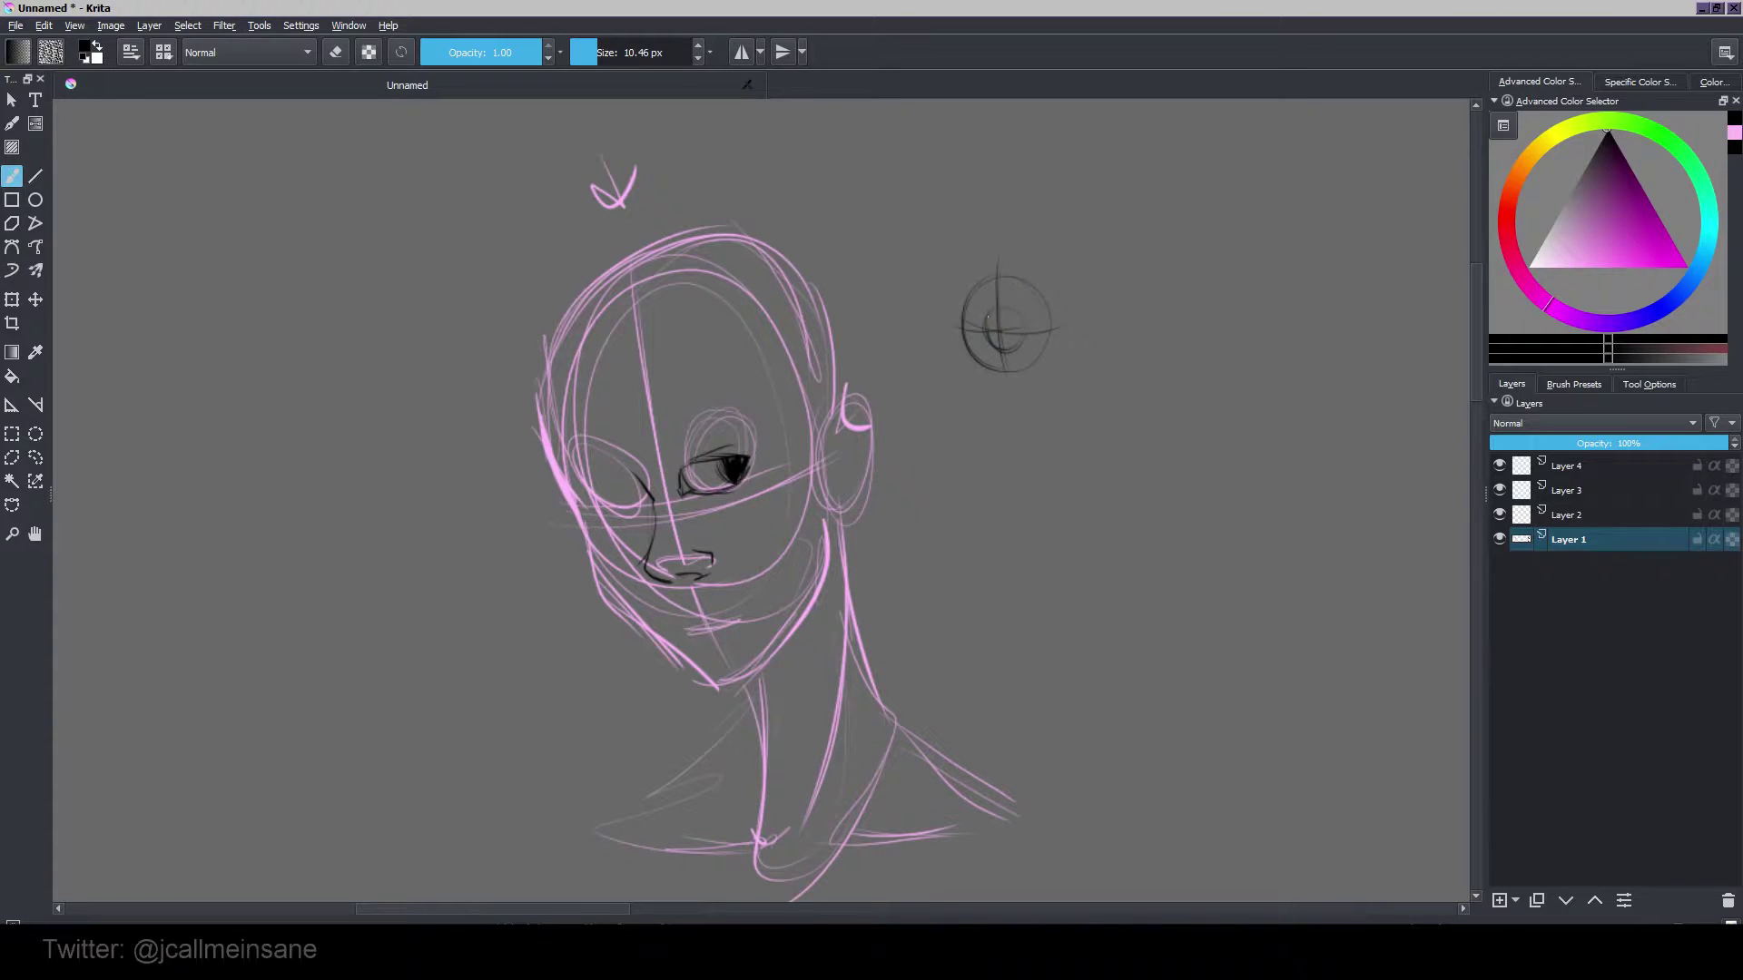
mouse_move(989, 327)
mouse_down()
mouse_move(1020, 334)
mouse_move(998, 348)
mouse_up()
key(ctrl+z)
mouse_move(995, 329)
mouse_down()
mouse_move(933, 315)
mouse_move(1066, 325)
mouse_up()
mouse_move(959, 334)
mouse_down()
mouse_move(1026, 360)
mouse_move(998, 365)
mouse_move(1047, 338)
mouse_move(975, 331)
mouse_move(963, 324)
mouse_move(983, 316)
mouse_move(963, 312)
mouse_move(1047, 350)
mouse_up()
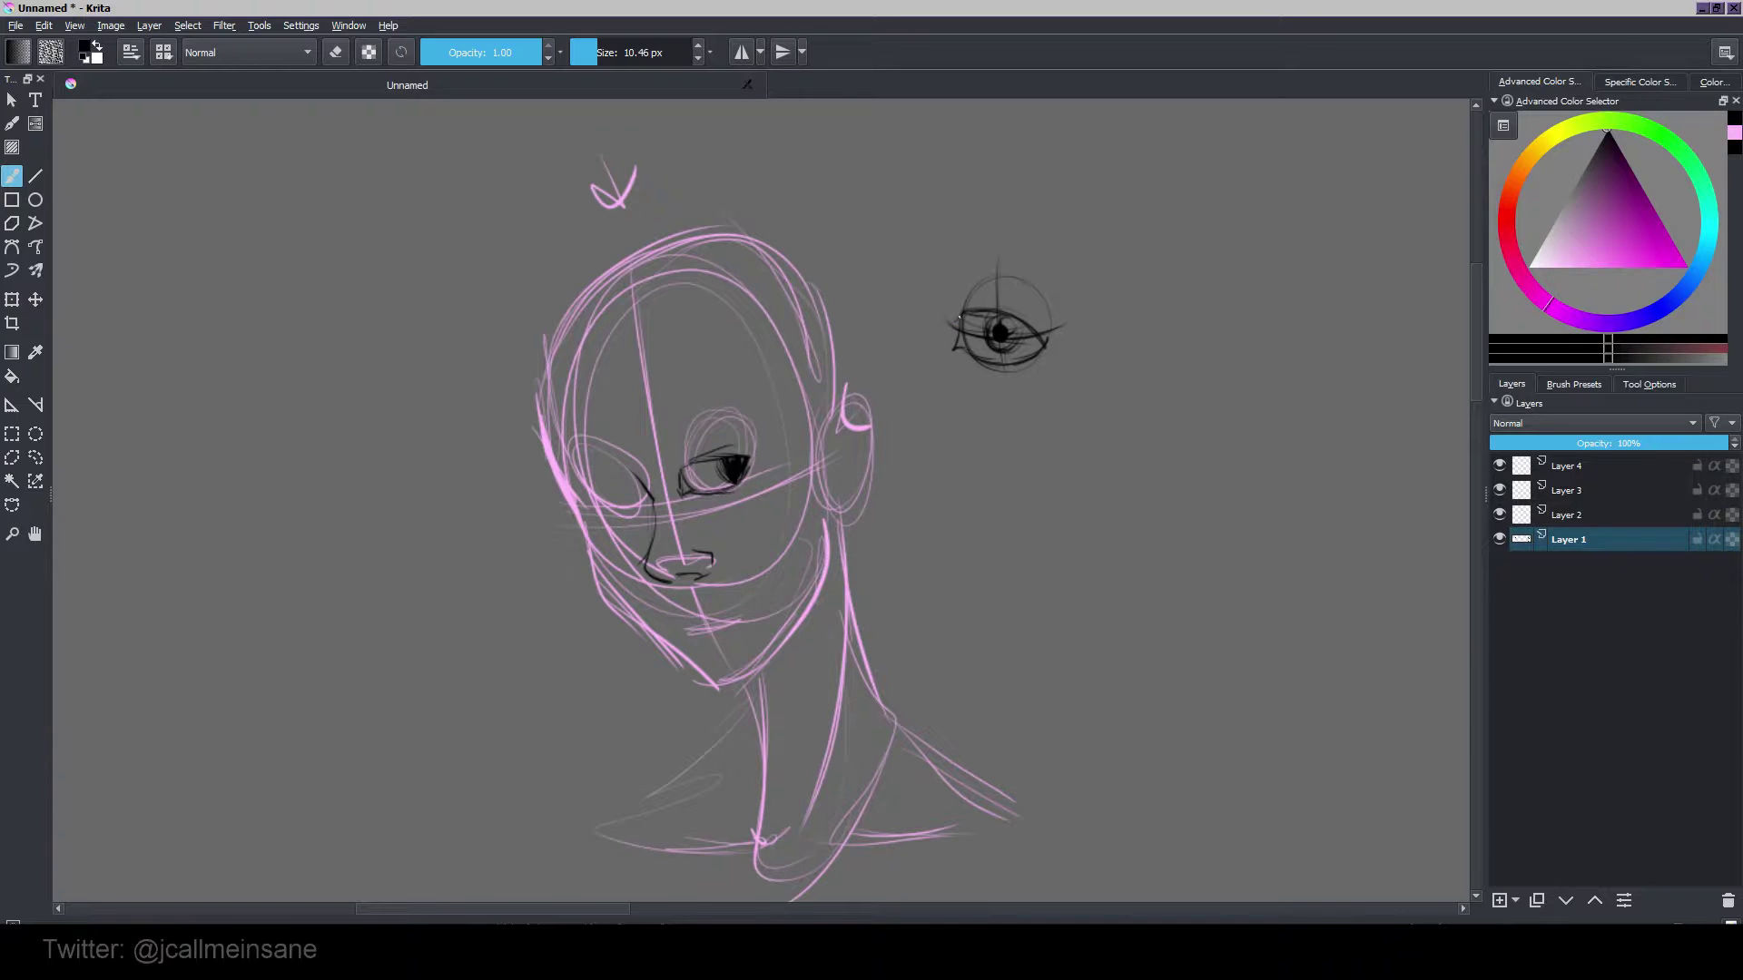
Step: Undo the last eyelid strokes on the eye study, then redraw the upper lid lower over the pupil with a crease above
key(ctrl+z)
key(ctrl+z)
key(ctrl+z)
key(ctrl+z)
drag(1002, 325, 1051, 325)
drag(977, 295, 1043, 313)
Step: Select the eye study with a freehand selection and move it up and farther away from the head
click(36, 458)
mouse_move(977, 258)
mouse_down()
mouse_move(945, 397)
mouse_move(978, 252)
mouse_up()
drag(1051, 357, 1192, 279)
key(Return)
key(b)
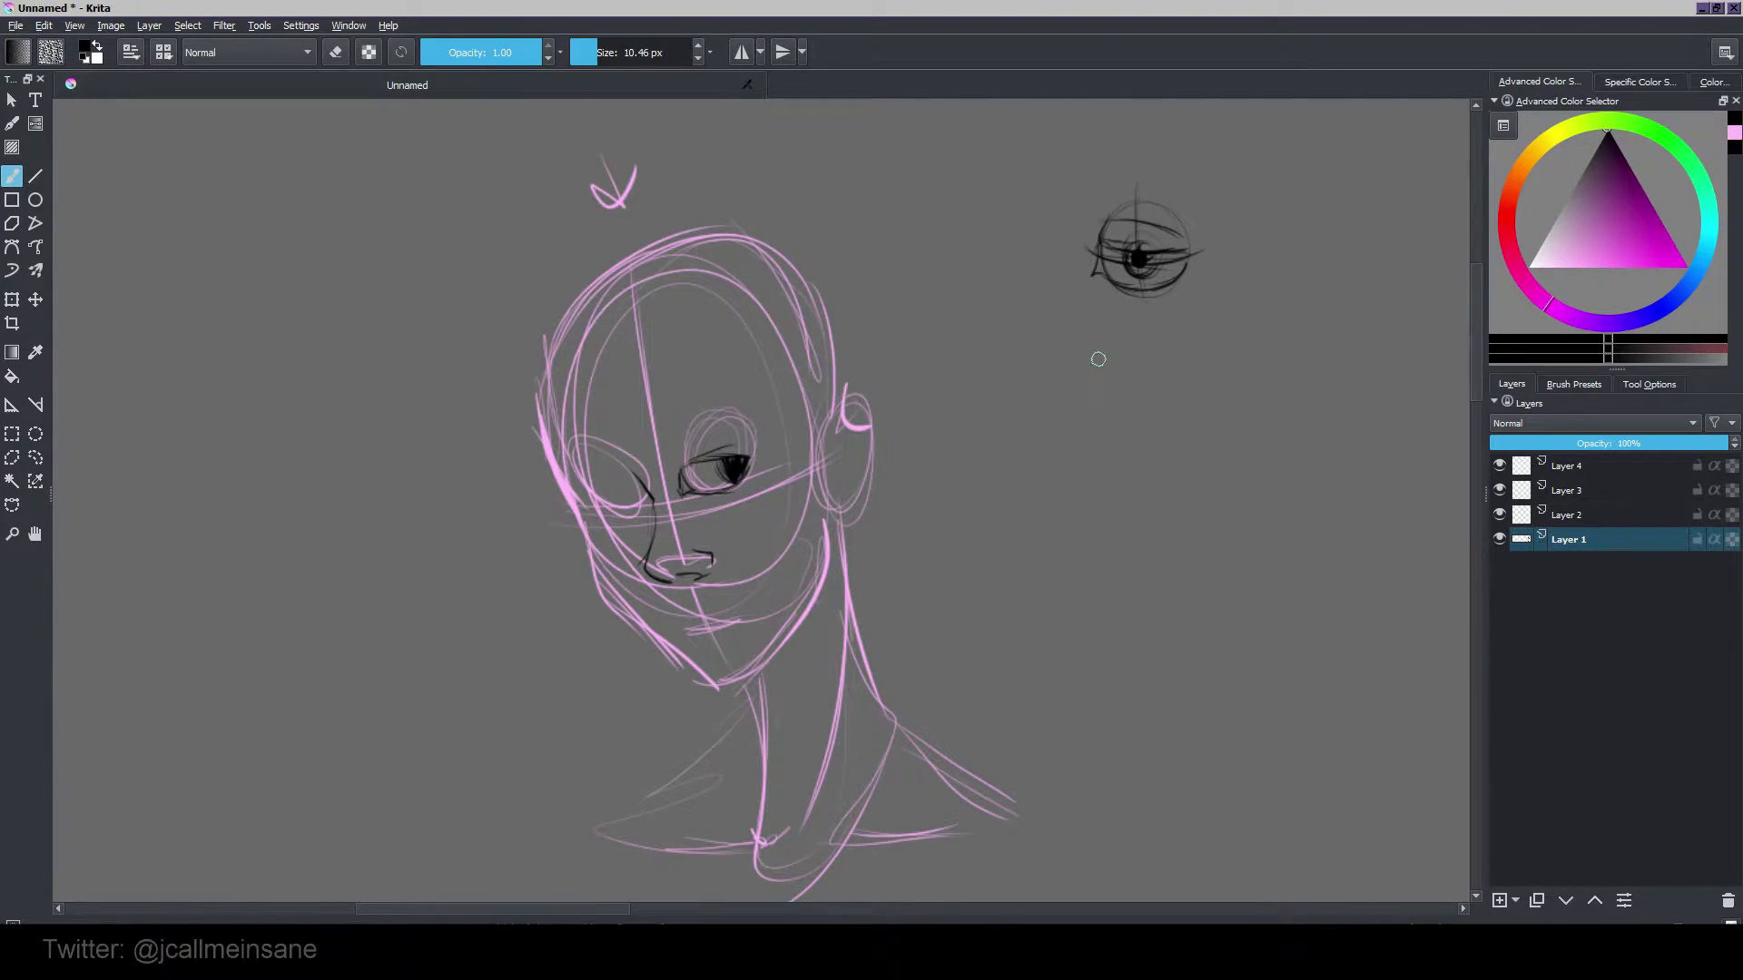
Step: Sketch a side-view eye with eyelids and an iris below the front-view study, plus an arched line above it
mouse_move(1098, 361)
mouse_down()
mouse_move(1126, 350)
mouse_move(1128, 456)
mouse_up()
mouse_move(1137, 357)
mouse_down()
mouse_move(1171, 405)
mouse_move(1129, 465)
mouse_up()
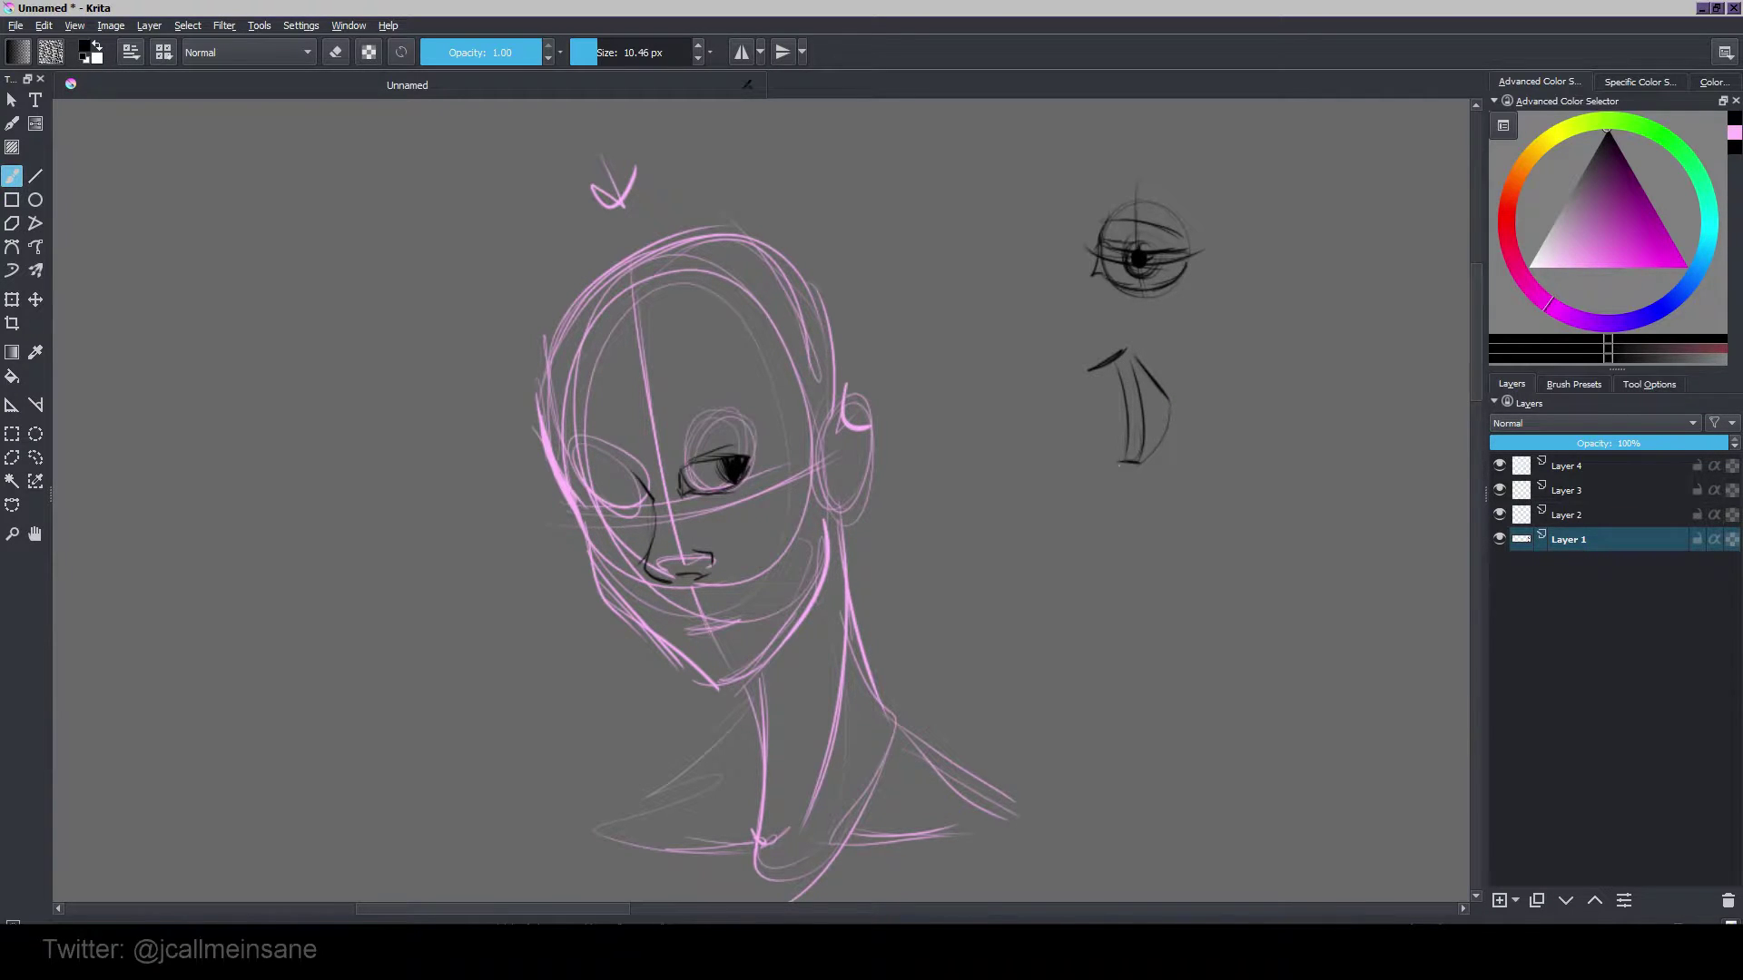
mouse_move(1136, 354)
mouse_down()
mouse_move(1170, 434)
mouse_move(1168, 400)
mouse_move(1183, 418)
mouse_move(1157, 382)
mouse_move(1180, 414)
mouse_move(1142, 461)
mouse_up()
drag(1129, 390, 1135, 434)
mouse_move(1091, 331)
mouse_down()
mouse_move(1148, 303)
mouse_move(1213, 340)
mouse_up()
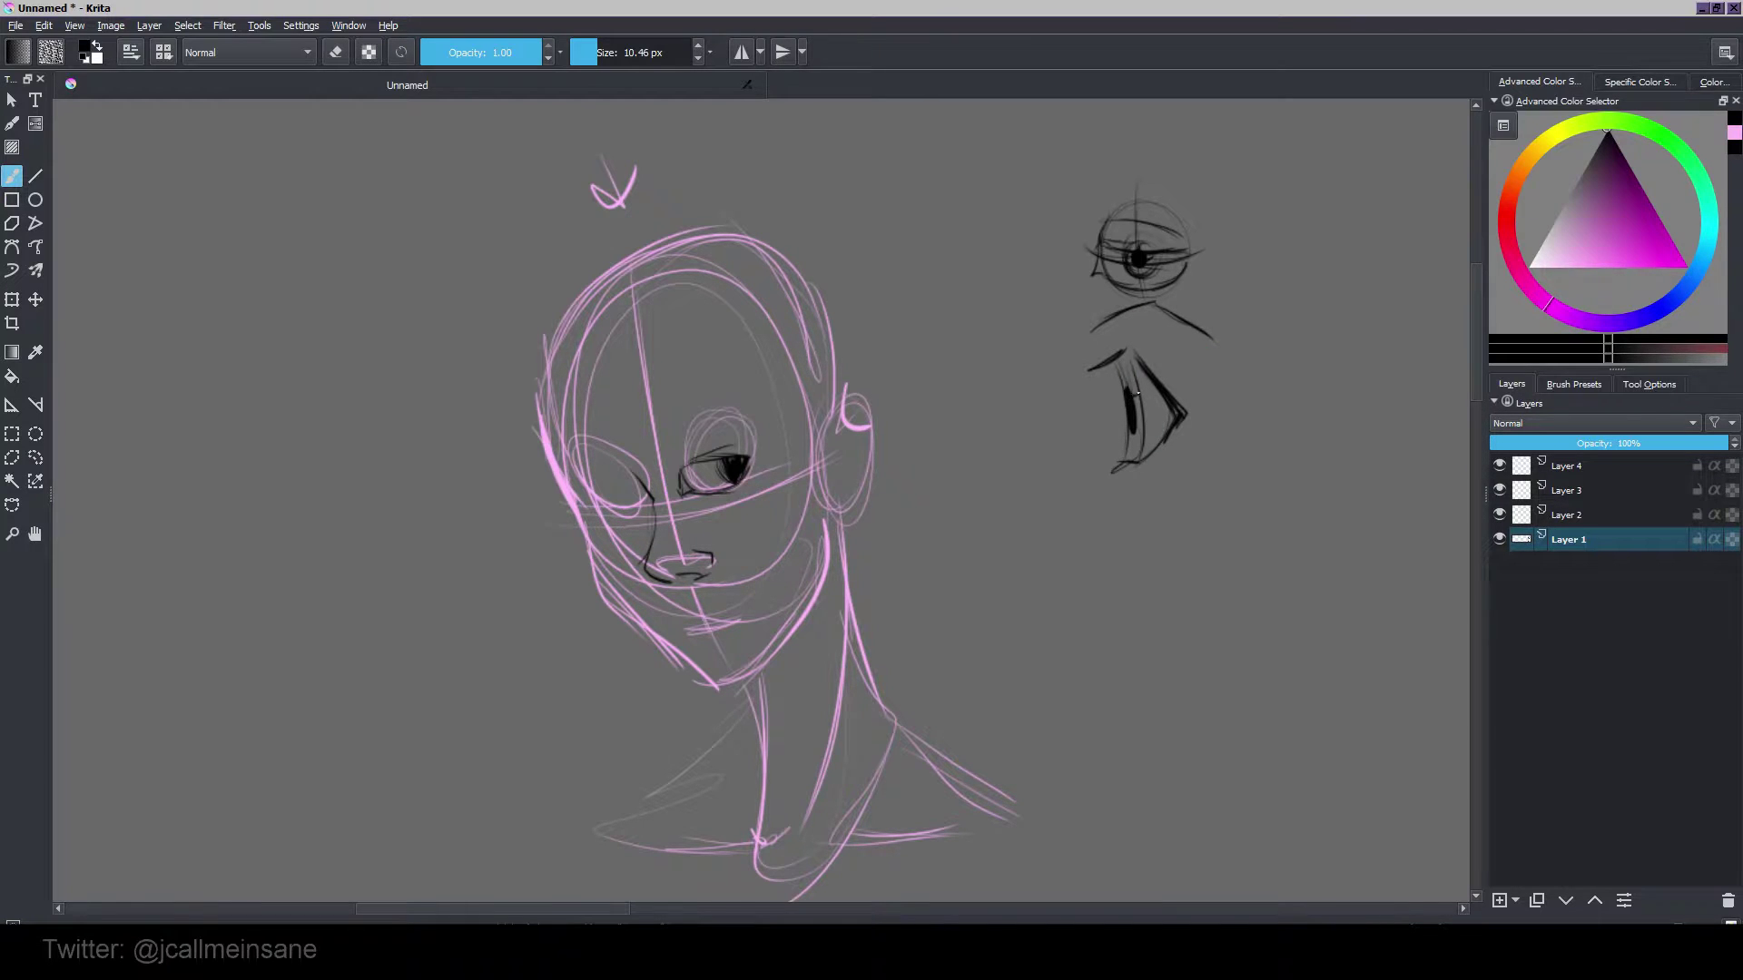
Step: Darken and reshape the narrow iris of the side-view eye, alternating between painting and erasing
drag(1114, 362, 1128, 457)
key(e)
key(e)
key(e)
key(e)
drag(1118, 363, 1127, 456)
key(e)
drag(1129, 394, 1133, 430)
key(e)
mouse_move(1131, 363)
mouse_down()
mouse_move(1142, 463)
mouse_move(1121, 414)
mouse_move(1128, 456)
mouse_up()
key(e)
key(e)
key(e)
key(e)
key(e)
drag(1123, 392, 1130, 442)
drag(1140, 372, 1142, 452)
key(e)
drag(1133, 392, 1137, 451)
Step: Reinforce the upper eyelid and lash strokes of the side-view eye
mouse_move(1132, 356)
mouse_down()
mouse_move(1137, 444)
mouse_move(1123, 374)
mouse_up()
drag(1159, 373, 1181, 400)
drag(1192, 414, 1175, 429)
mouse_move(1137, 353)
mouse_down()
mouse_move(1174, 396)
mouse_move(1102, 365)
mouse_move(1141, 368)
mouse_up()
drag(1124, 369, 1156, 382)
mouse_move(1144, 386)
mouse_down()
mouse_move(1182, 432)
mouse_move(1116, 344)
mouse_move(1089, 373)
mouse_move(1179, 402)
mouse_move(1136, 421)
mouse_up()
Step: Erase the side-view eye study with an 84.16 px eraser, keeping the front-view eye above it
key(e)
key(bracketright)
key(bracketright)
key(bracketright)
key(bracketright)
drag(1135, 259, 1183, 362)
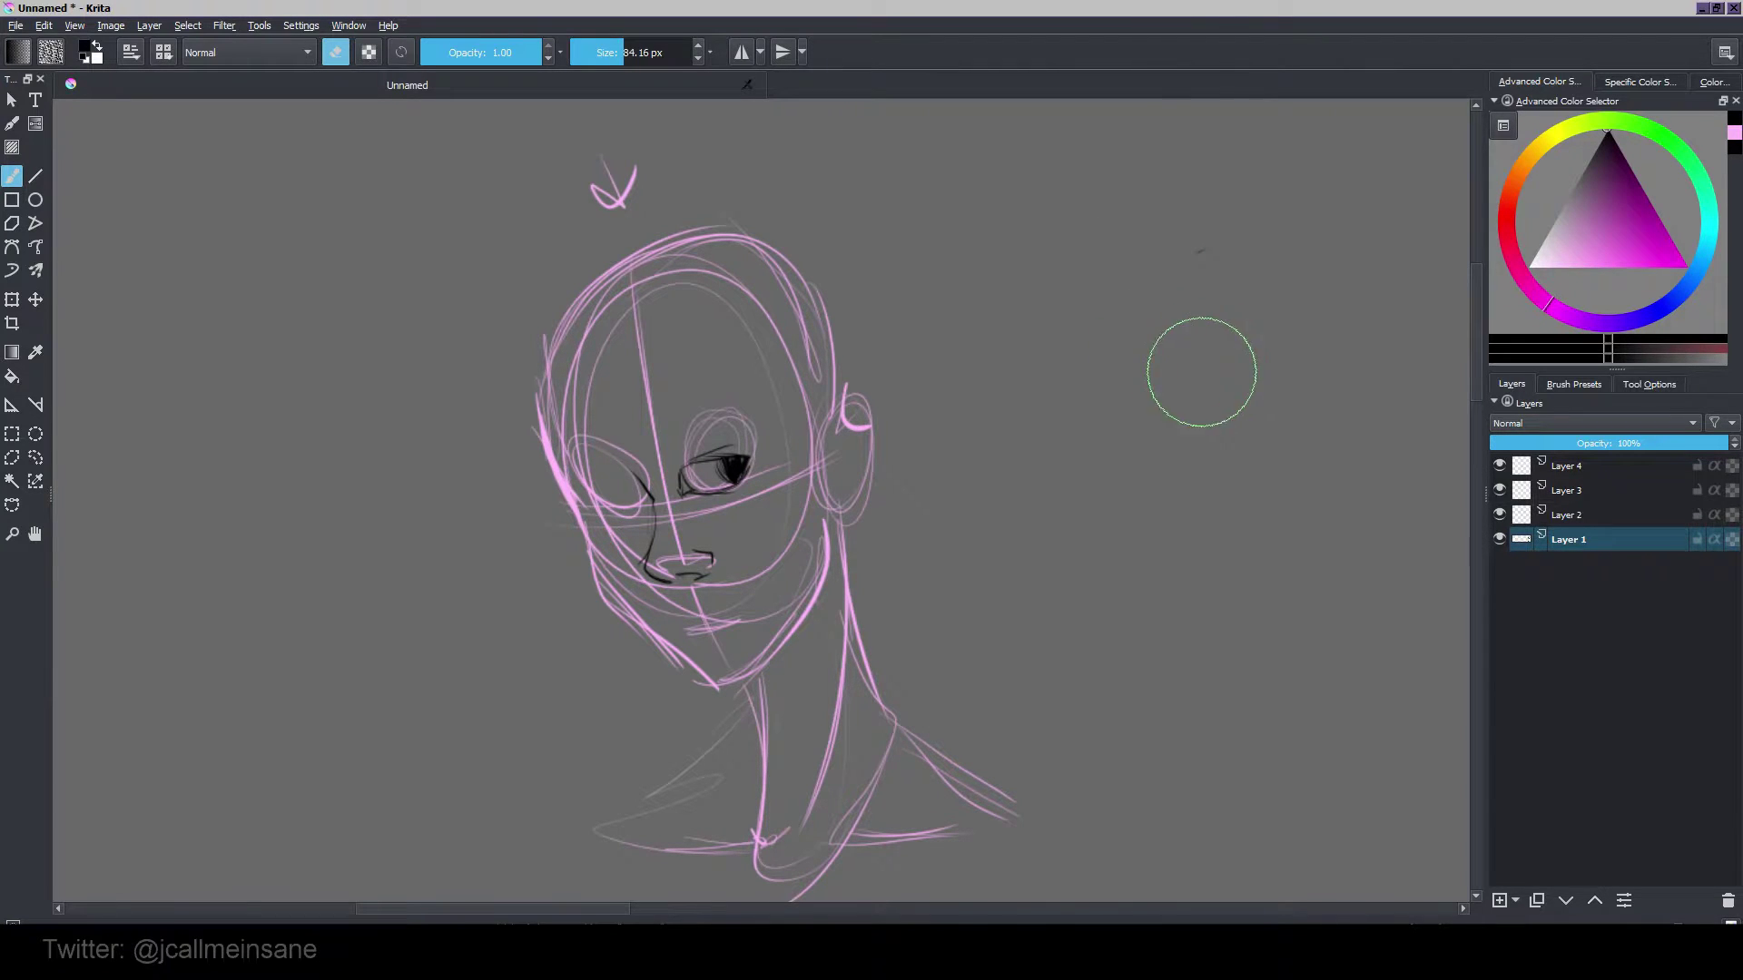
key(ctrl+z)
key(ctrl+z)
key(ctrl+z)
key(ctrl+z)
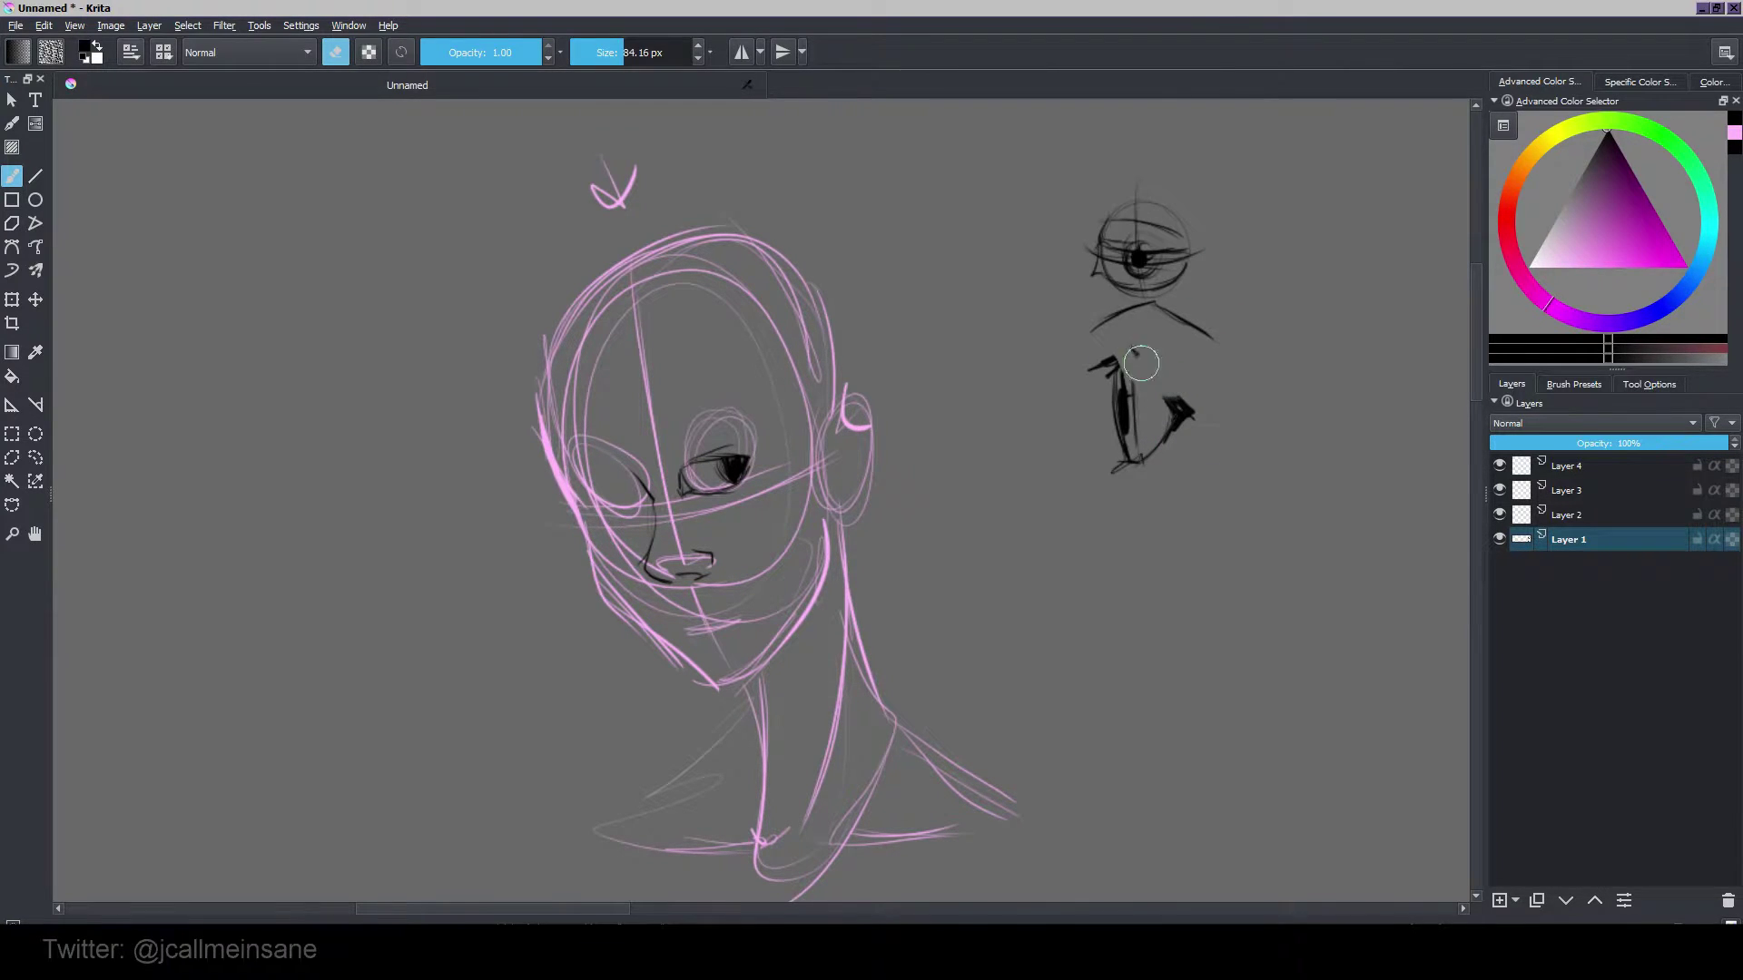
mouse_move(1186, 329)
mouse_down()
mouse_move(1135, 315)
mouse_move(1078, 346)
mouse_move(1106, 395)
mouse_move(1163, 334)
mouse_up()
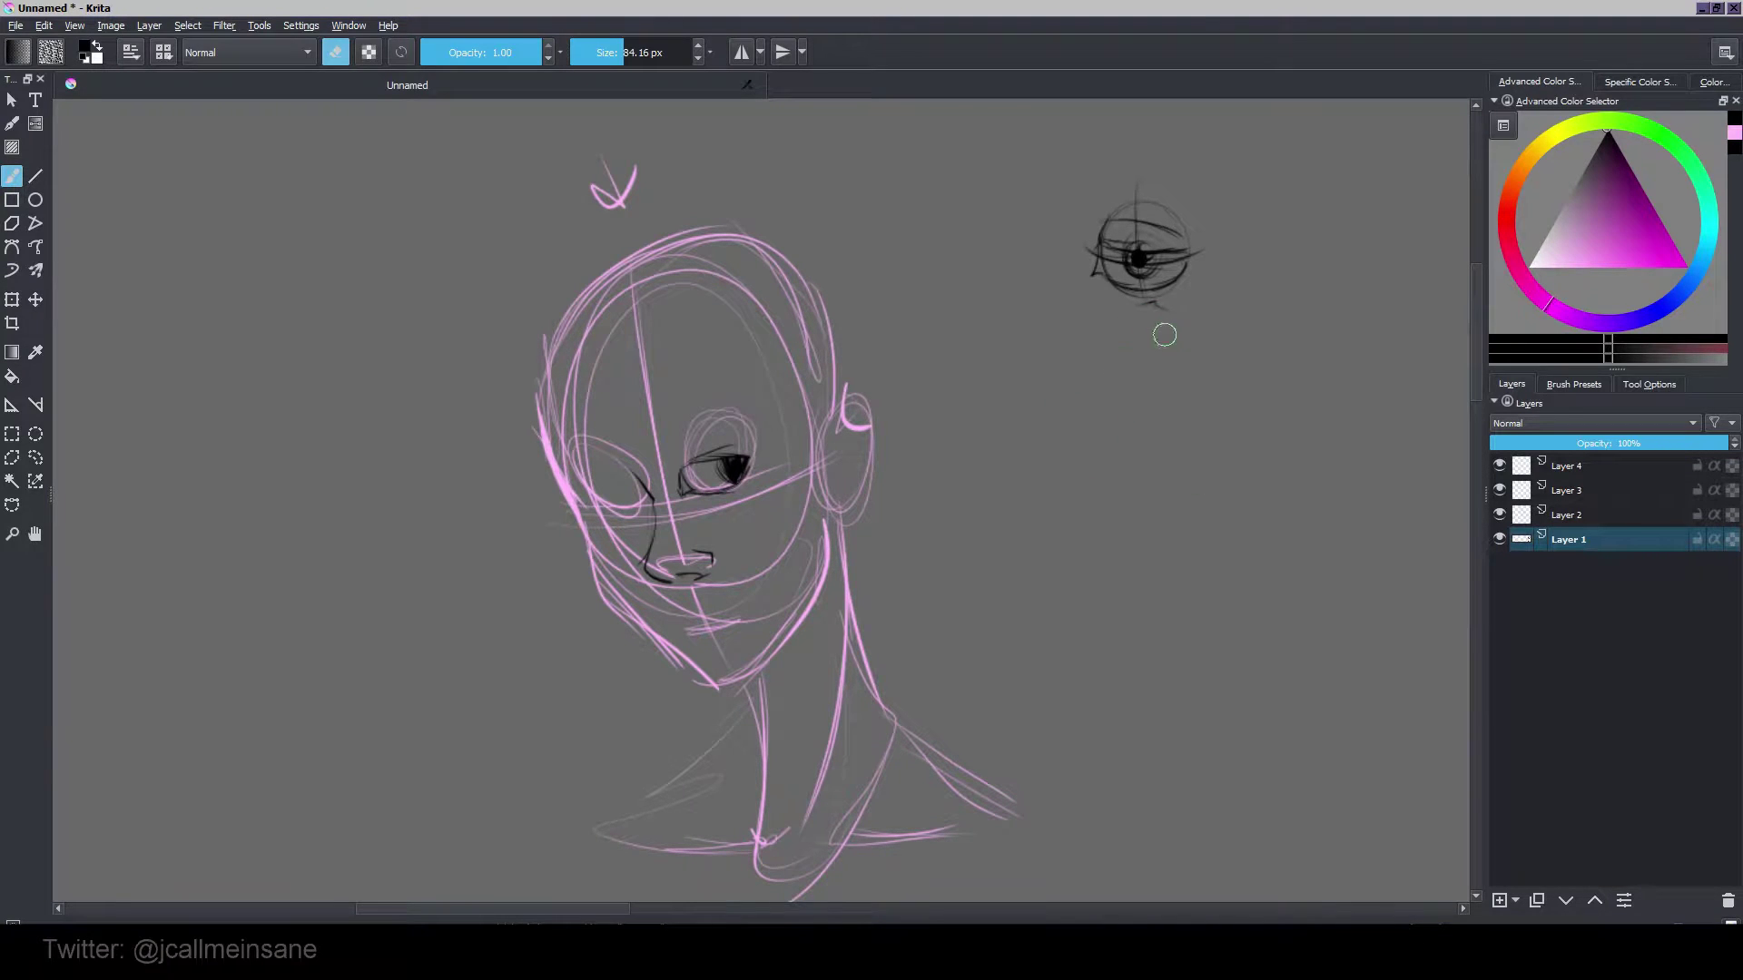
Step: Switch the brush palette to the Favorite Presets, return from erasing to painting and set the brush size to 12.03 px
right_click(1065, 466)
click(1171, 611)
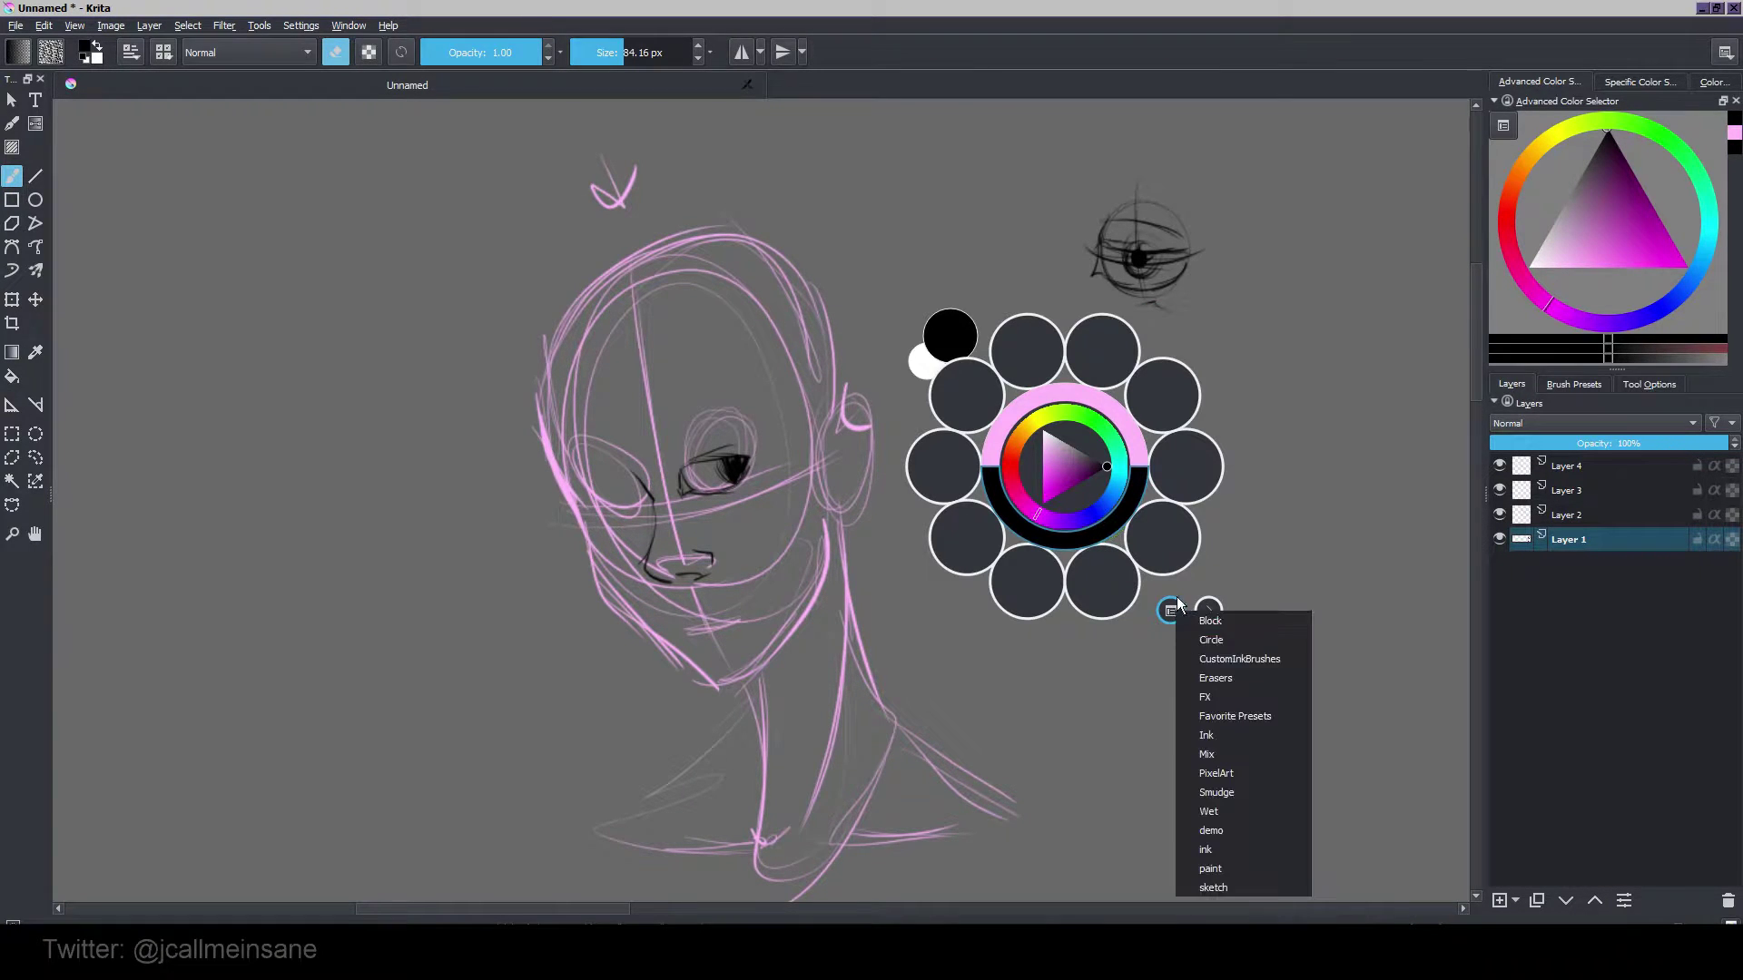
click(1271, 717)
click(1090, 581)
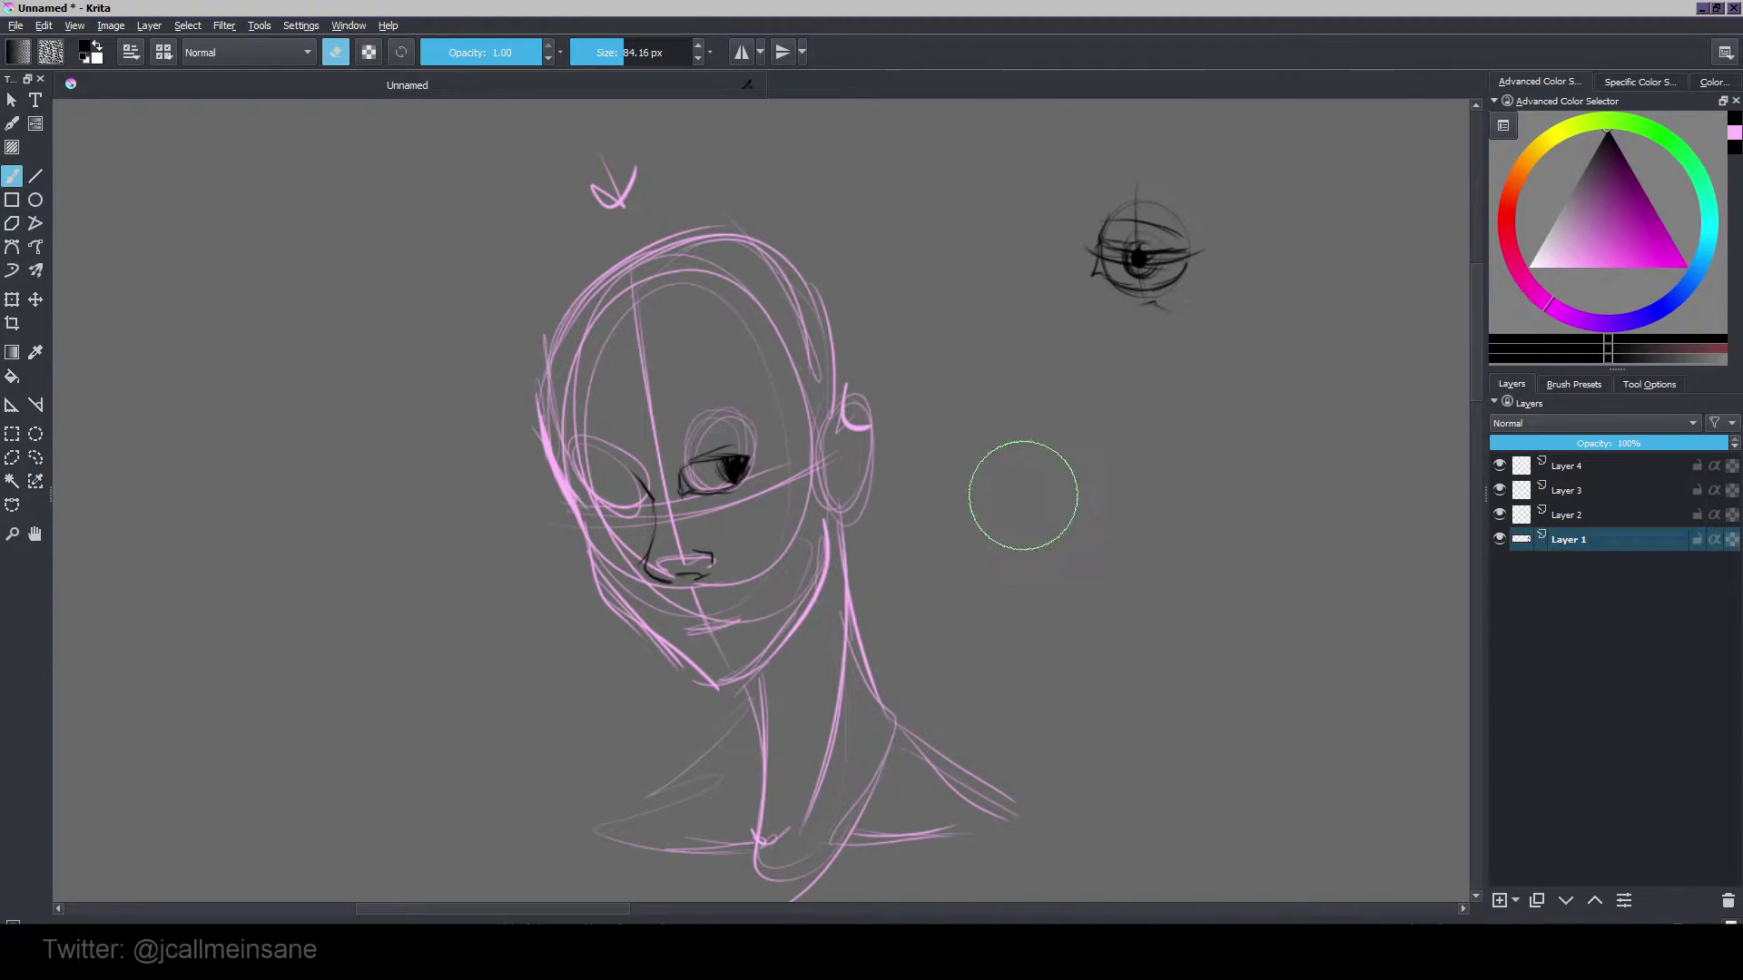
key(e)
mouse_move(1055, 514)
shift+mouse_down()
mouse_move(1026, 517)
mouse_move(1052, 522)
shift+mouse_up()
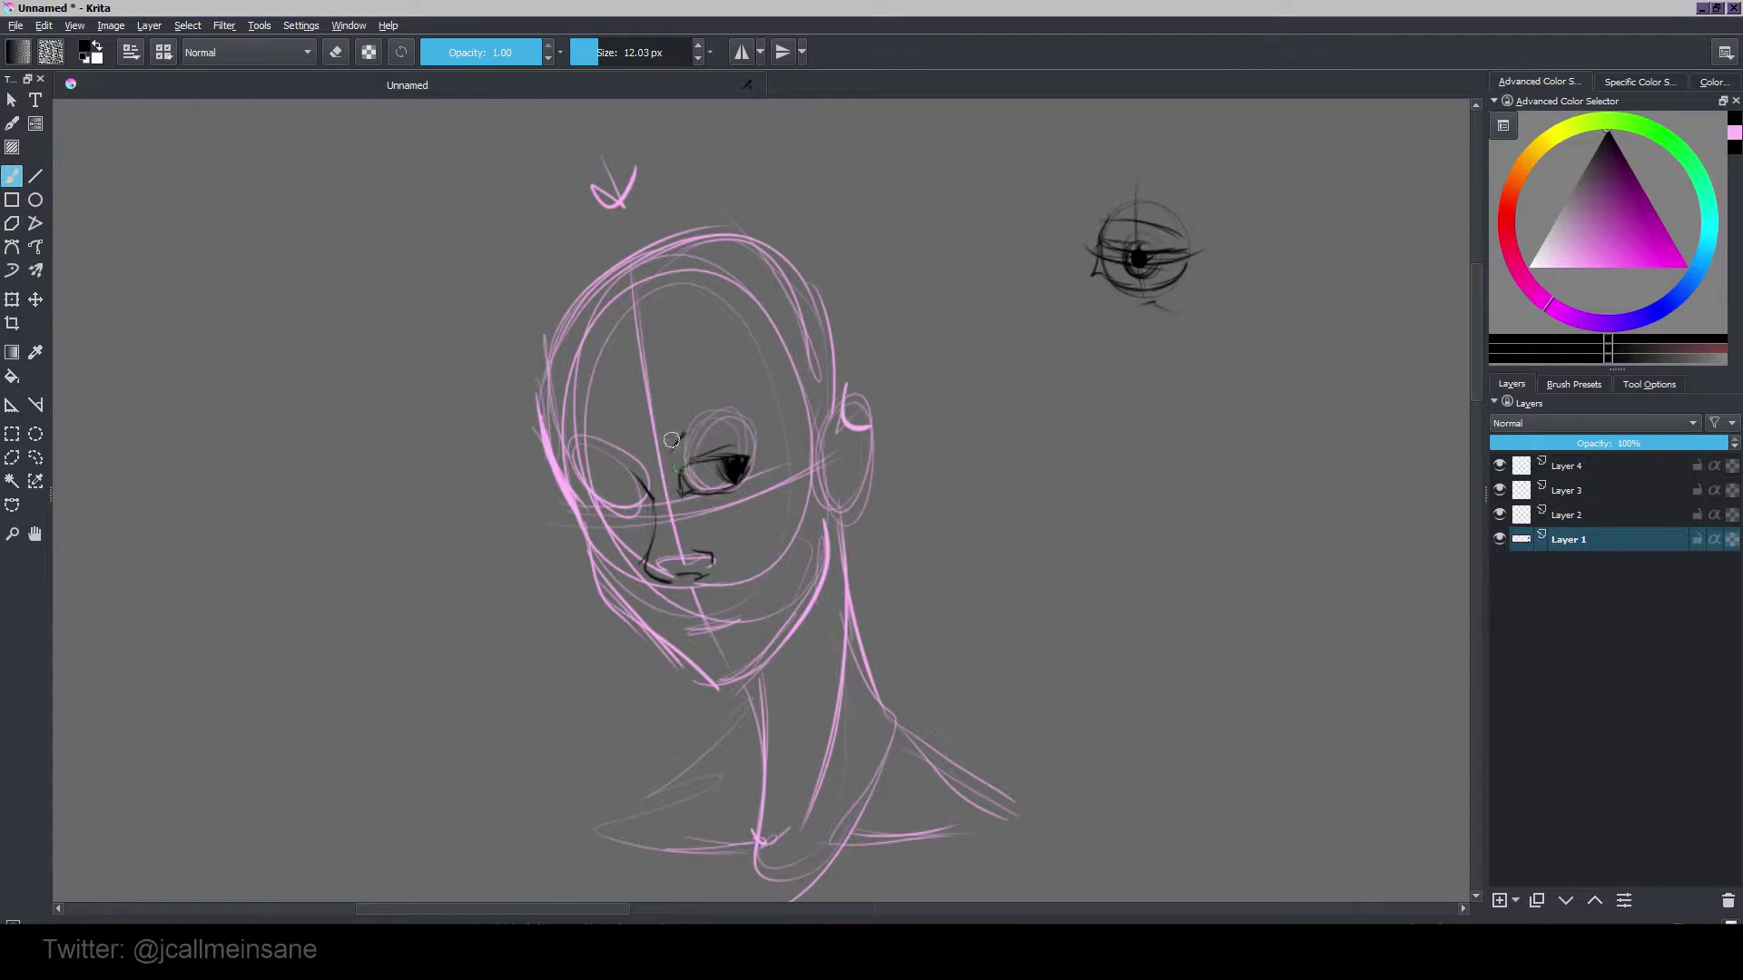
Step: Paint thick black eyebrows above both eyes and trim the far eyebrow's underside with the eraser
mouse_move(672, 449)
mouse_down()
mouse_move(698, 426)
mouse_move(680, 447)
mouse_move(758, 424)
mouse_move(677, 442)
mouse_move(733, 423)
mouse_up()
drag(598, 453, 620, 465)
mouse_move(576, 467)
mouse_down()
mouse_move(597, 465)
mouse_move(561, 487)
mouse_move(617, 466)
mouse_move(569, 465)
mouse_move(625, 458)
mouse_move(561, 483)
mouse_up()
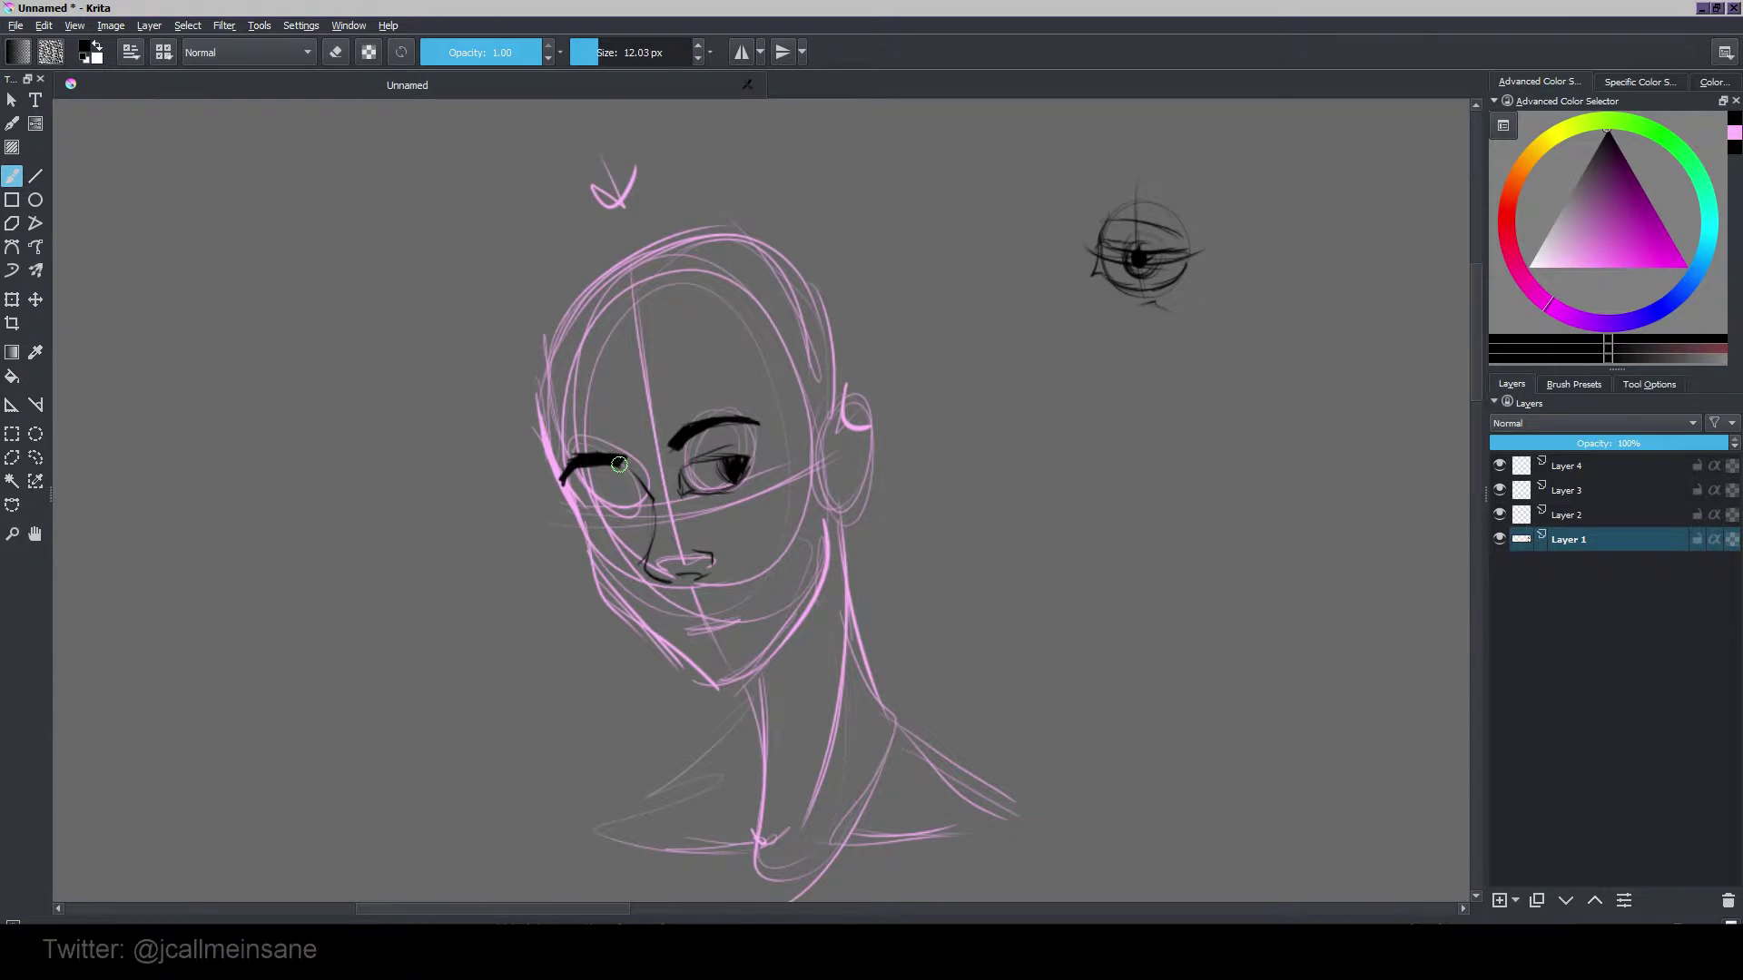
key(e)
mouse_move(587, 482)
mouse_down()
mouse_move(620, 456)
mouse_move(570, 480)
mouse_move(578, 449)
mouse_move(621, 460)
mouse_move(568, 456)
mouse_move(586, 455)
mouse_up()
key(e)
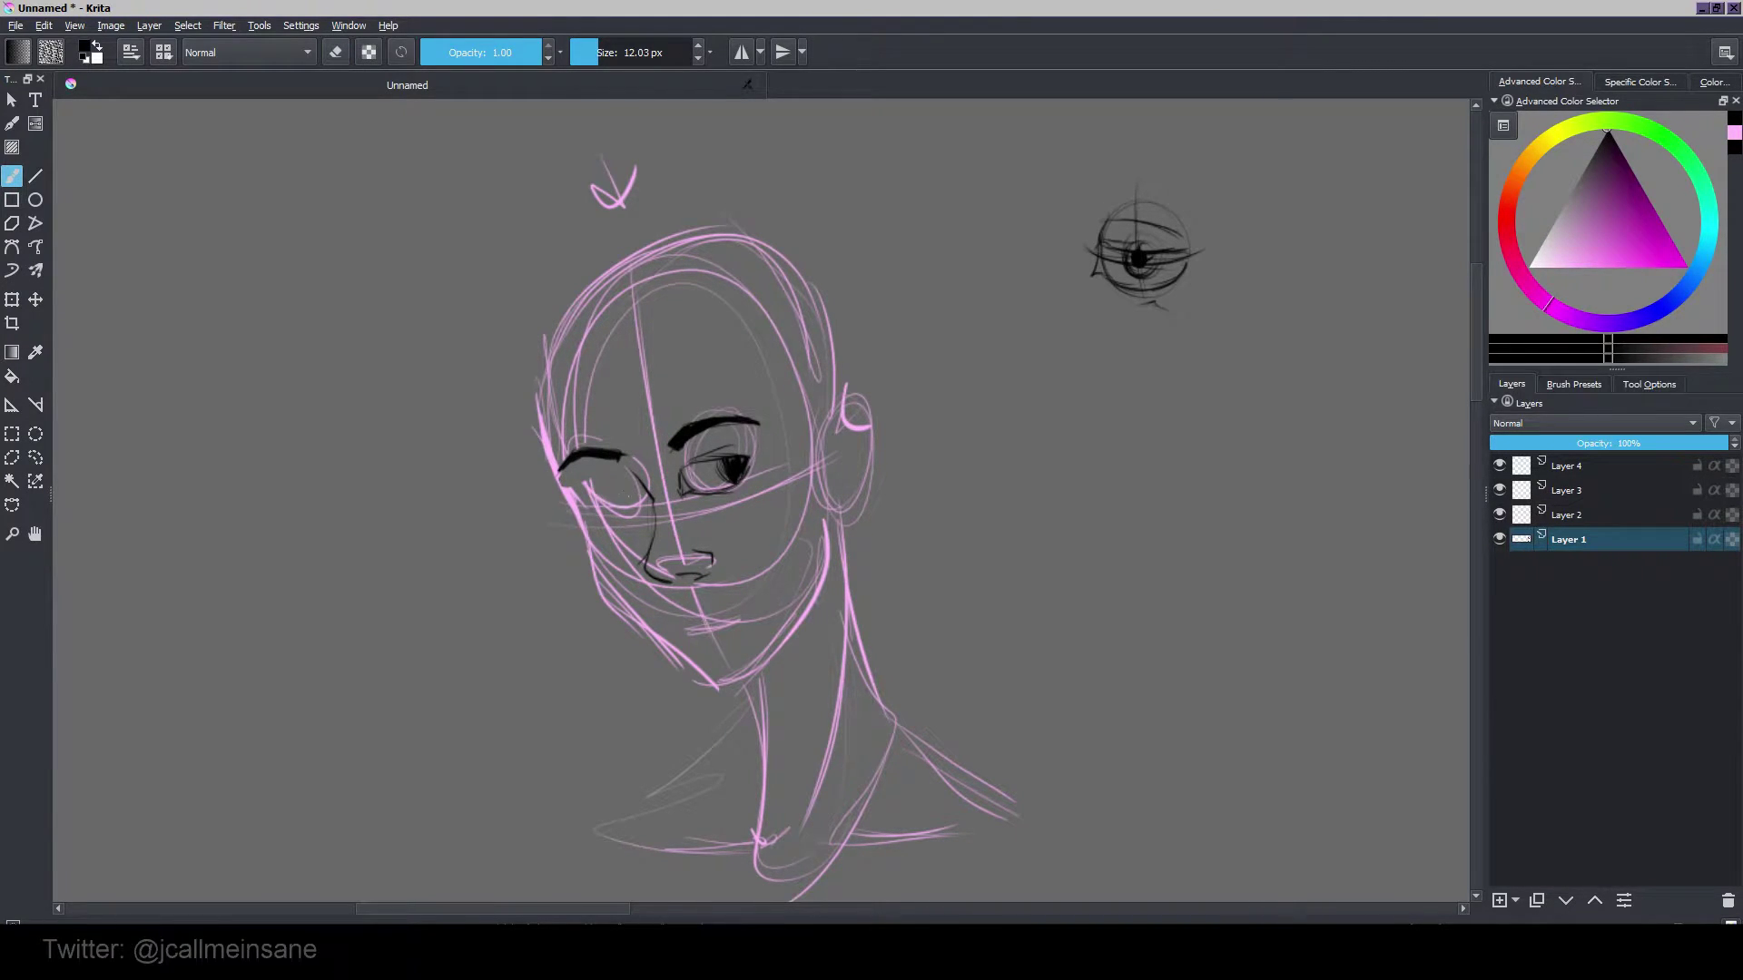
Step: Ink the far eye's lids and dark iris in black and strengthen the near eye's lower lid
mouse_move(588, 510)
mouse_down()
mouse_move(616, 481)
mouse_move(643, 501)
mouse_move(617, 480)
mouse_move(603, 518)
mouse_up()
mouse_move(681, 468)
mouse_down()
mouse_move(724, 462)
mouse_move(683, 493)
mouse_move(743, 481)
mouse_move(692, 477)
mouse_move(746, 483)
mouse_move(681, 493)
mouse_move(743, 477)
mouse_up()
key(e)
key(e)
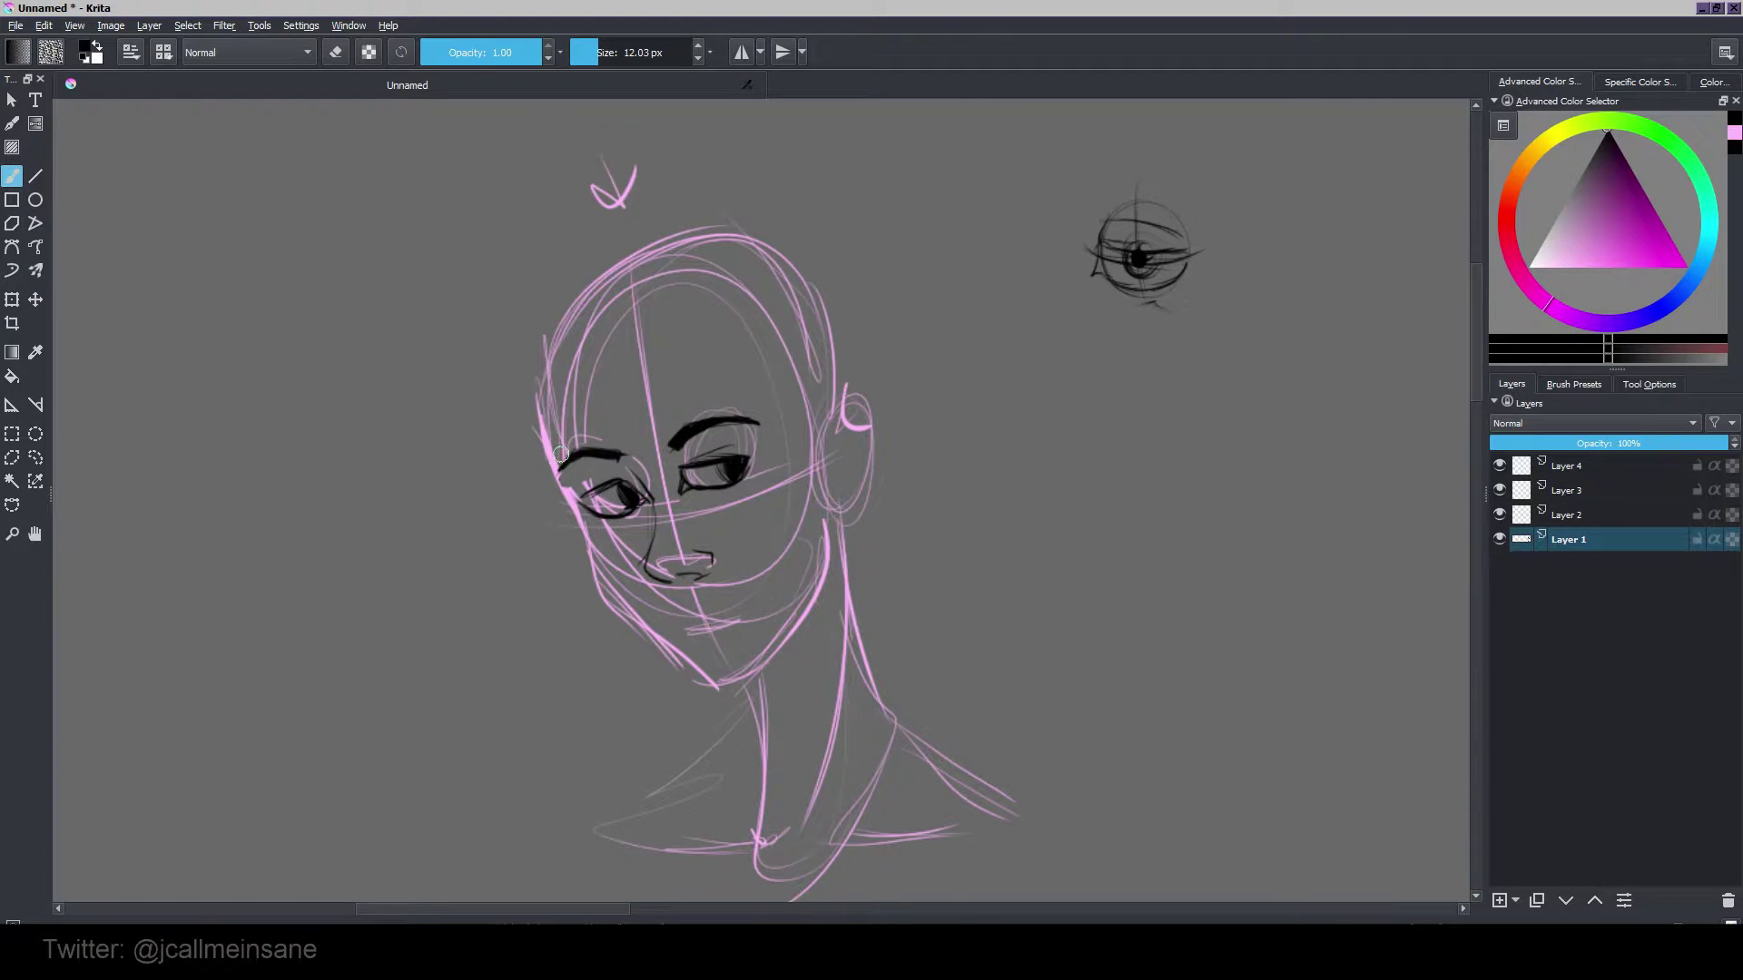
Step: Ink the temple and brow contour on the far side of the face and clean up around the far eye
mouse_move(549, 481)
mouse_down()
mouse_move(536, 399)
mouse_move(581, 528)
mouse_up()
key(e)
drag(640, 512, 604, 515)
key(e)
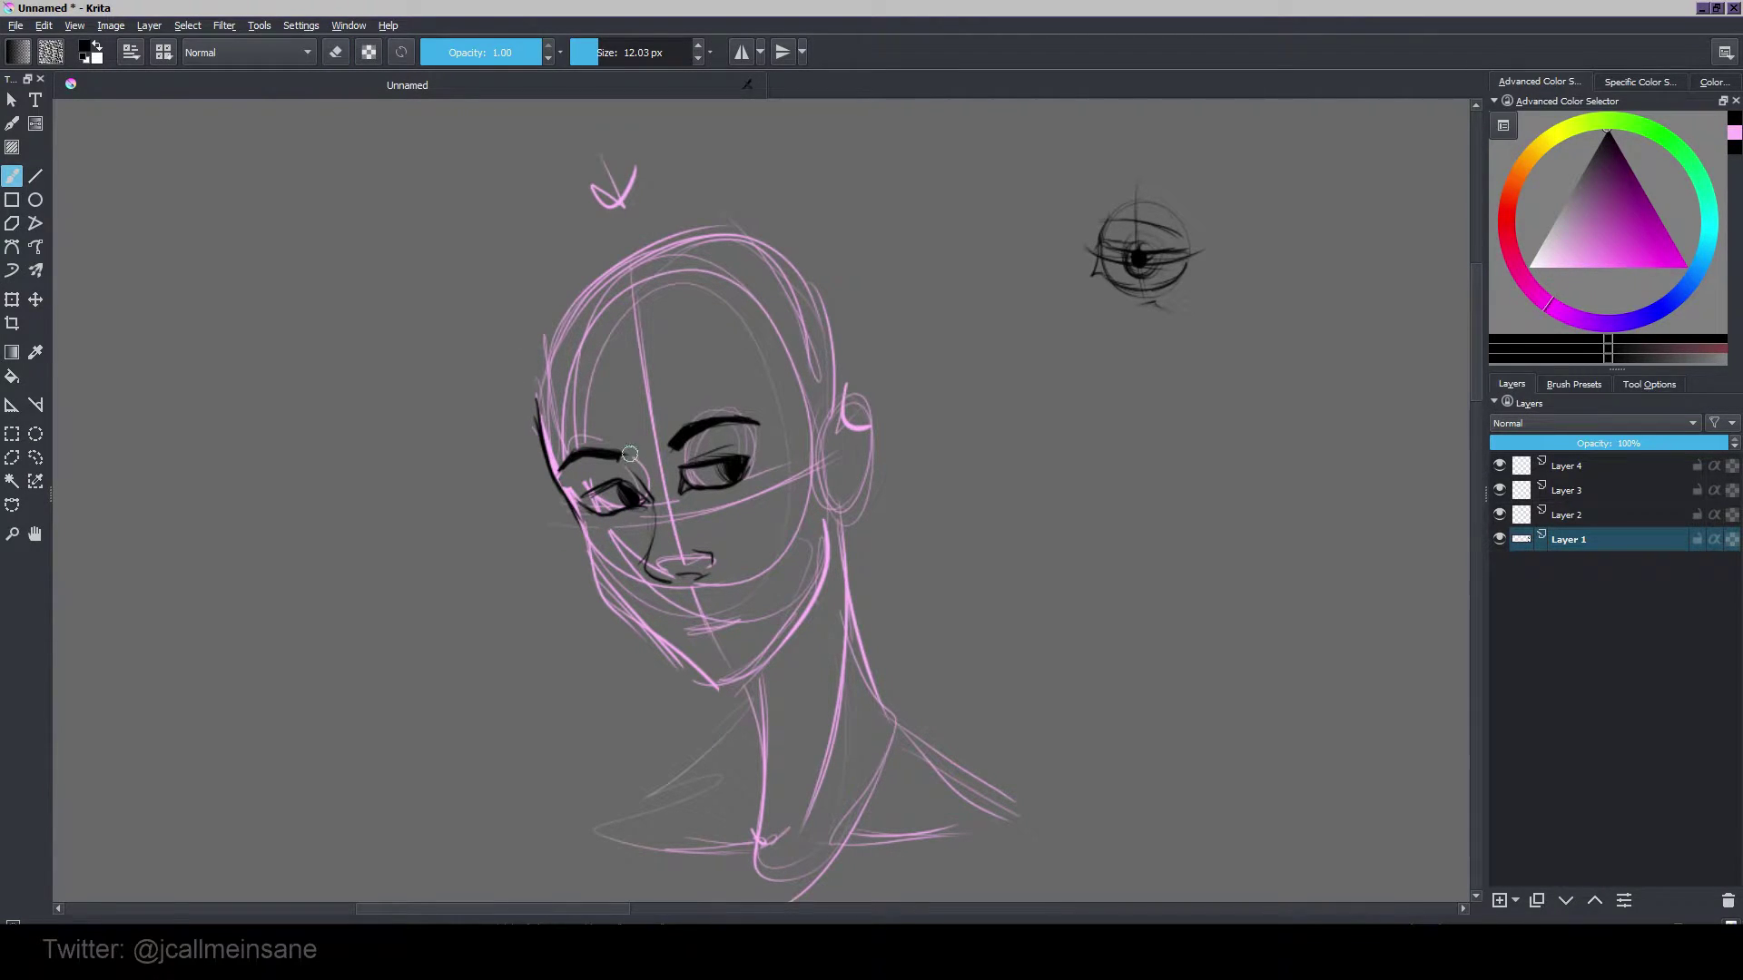
key(e)
key(e)
mouse_move(589, 512)
mouse_down()
mouse_move(660, 502)
mouse_move(635, 513)
mouse_up()
Step: Adjust the far eye with a freehand selection and Transform, apply it, return to the brush and clear the selection
click(35, 457)
mouse_move(645, 516)
mouse_down()
mouse_move(652, 485)
mouse_move(586, 475)
mouse_up()
key(ctrl+t)
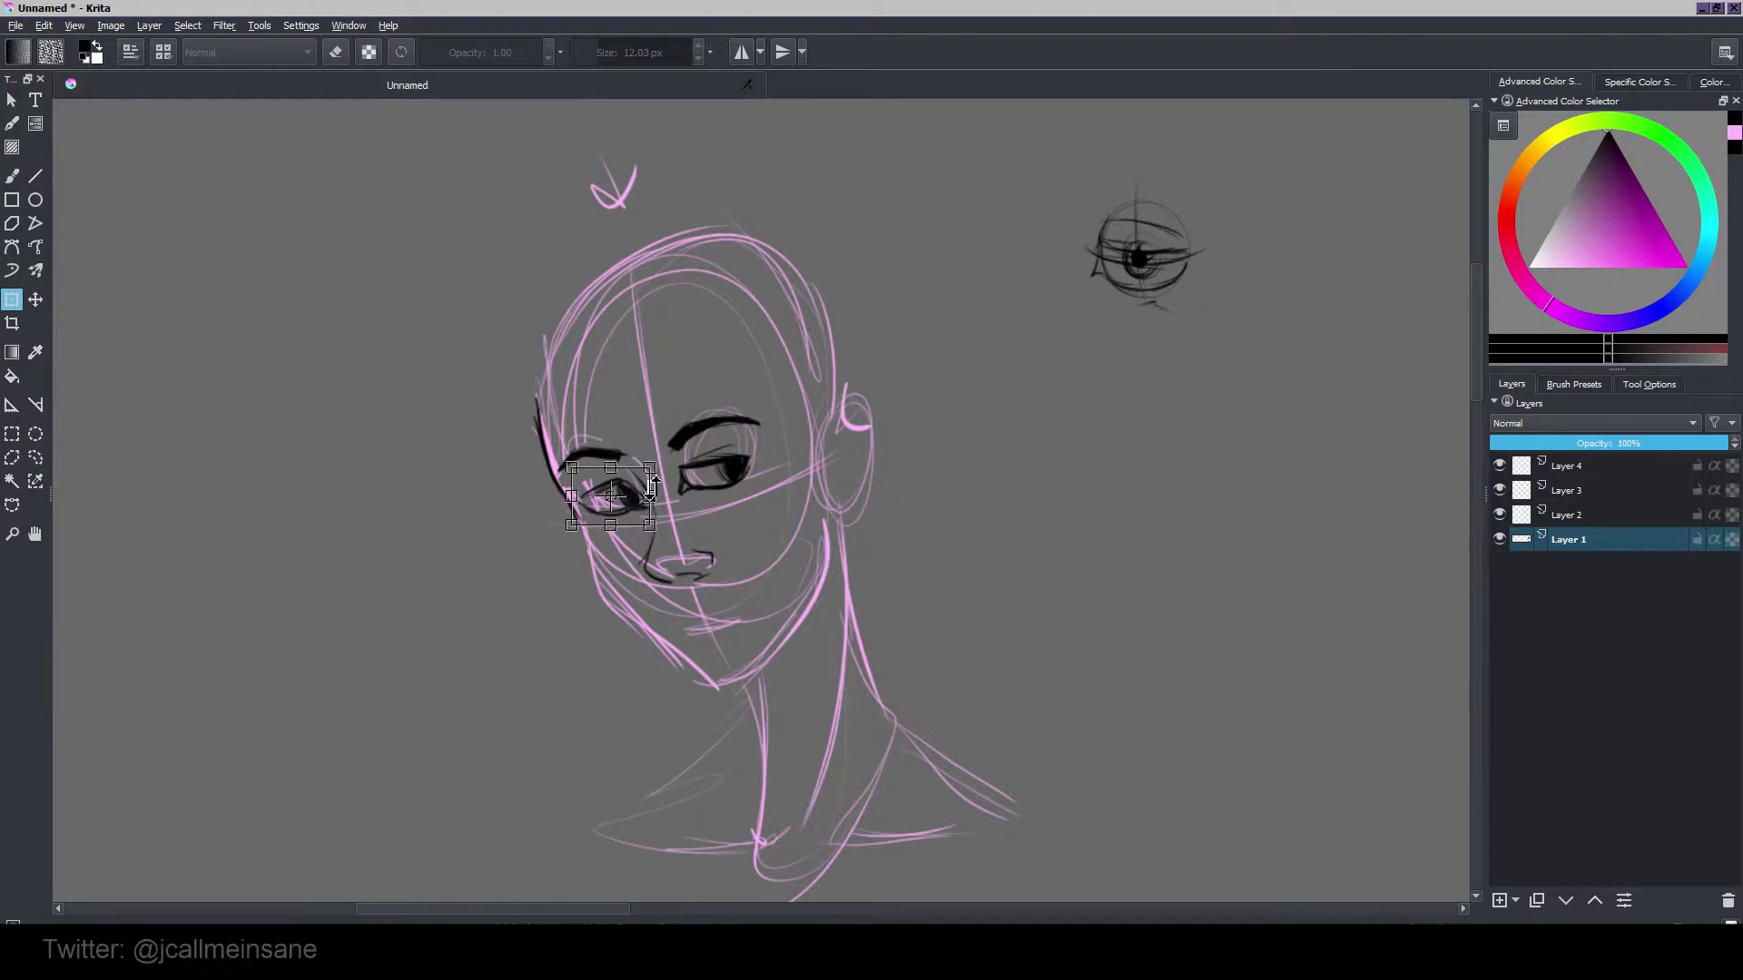
key(Return)
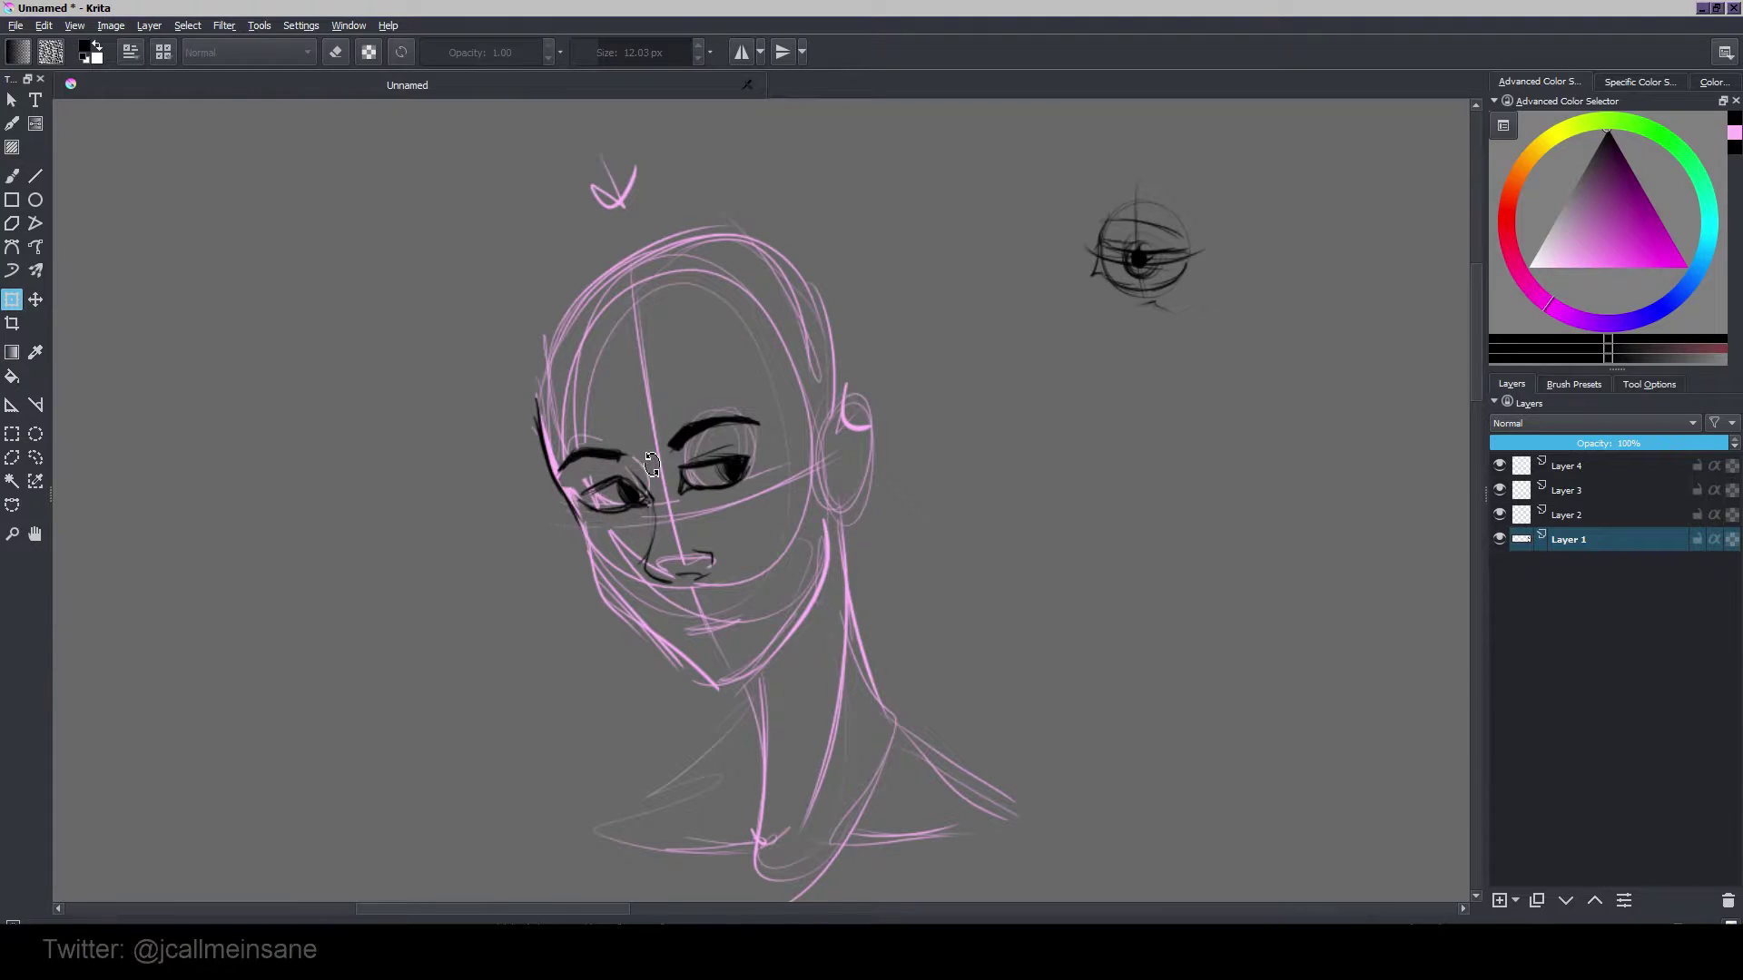
key(b)
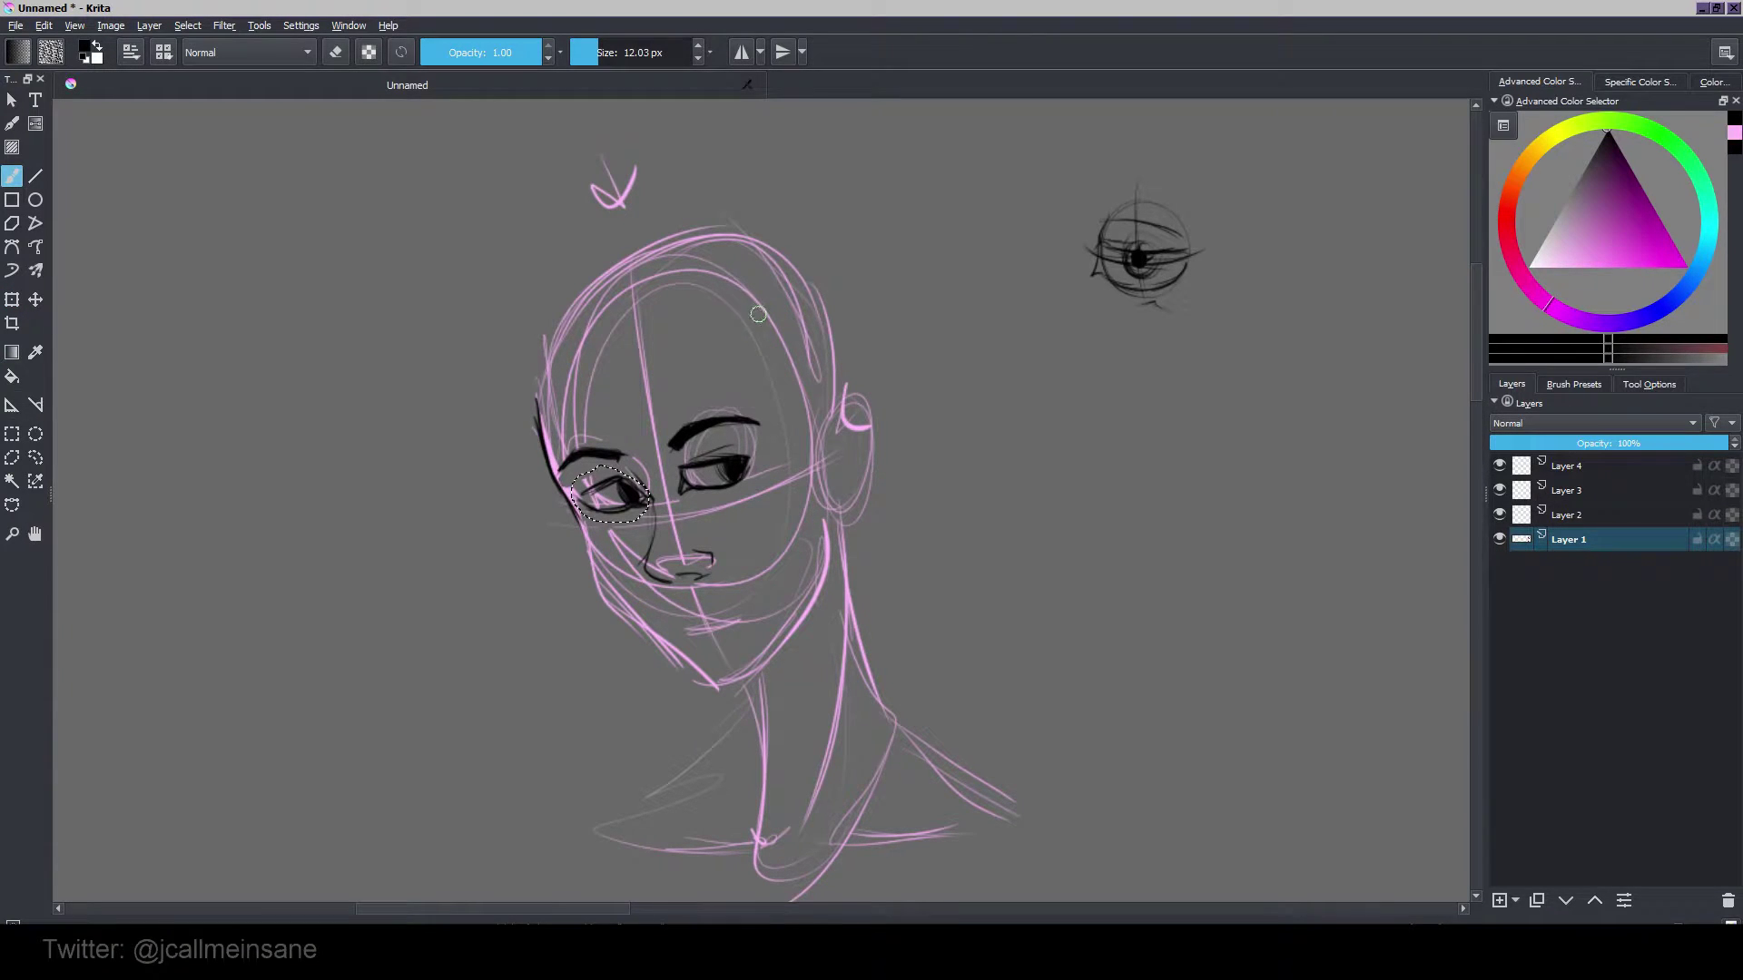
key(ctrl+shift+a)
Step: Ink the far side of the face from the cheekbone down to the chin in black
mouse_move(574, 514)
mouse_down()
mouse_move(594, 579)
mouse_move(699, 689)
mouse_move(724, 682)
mouse_up()
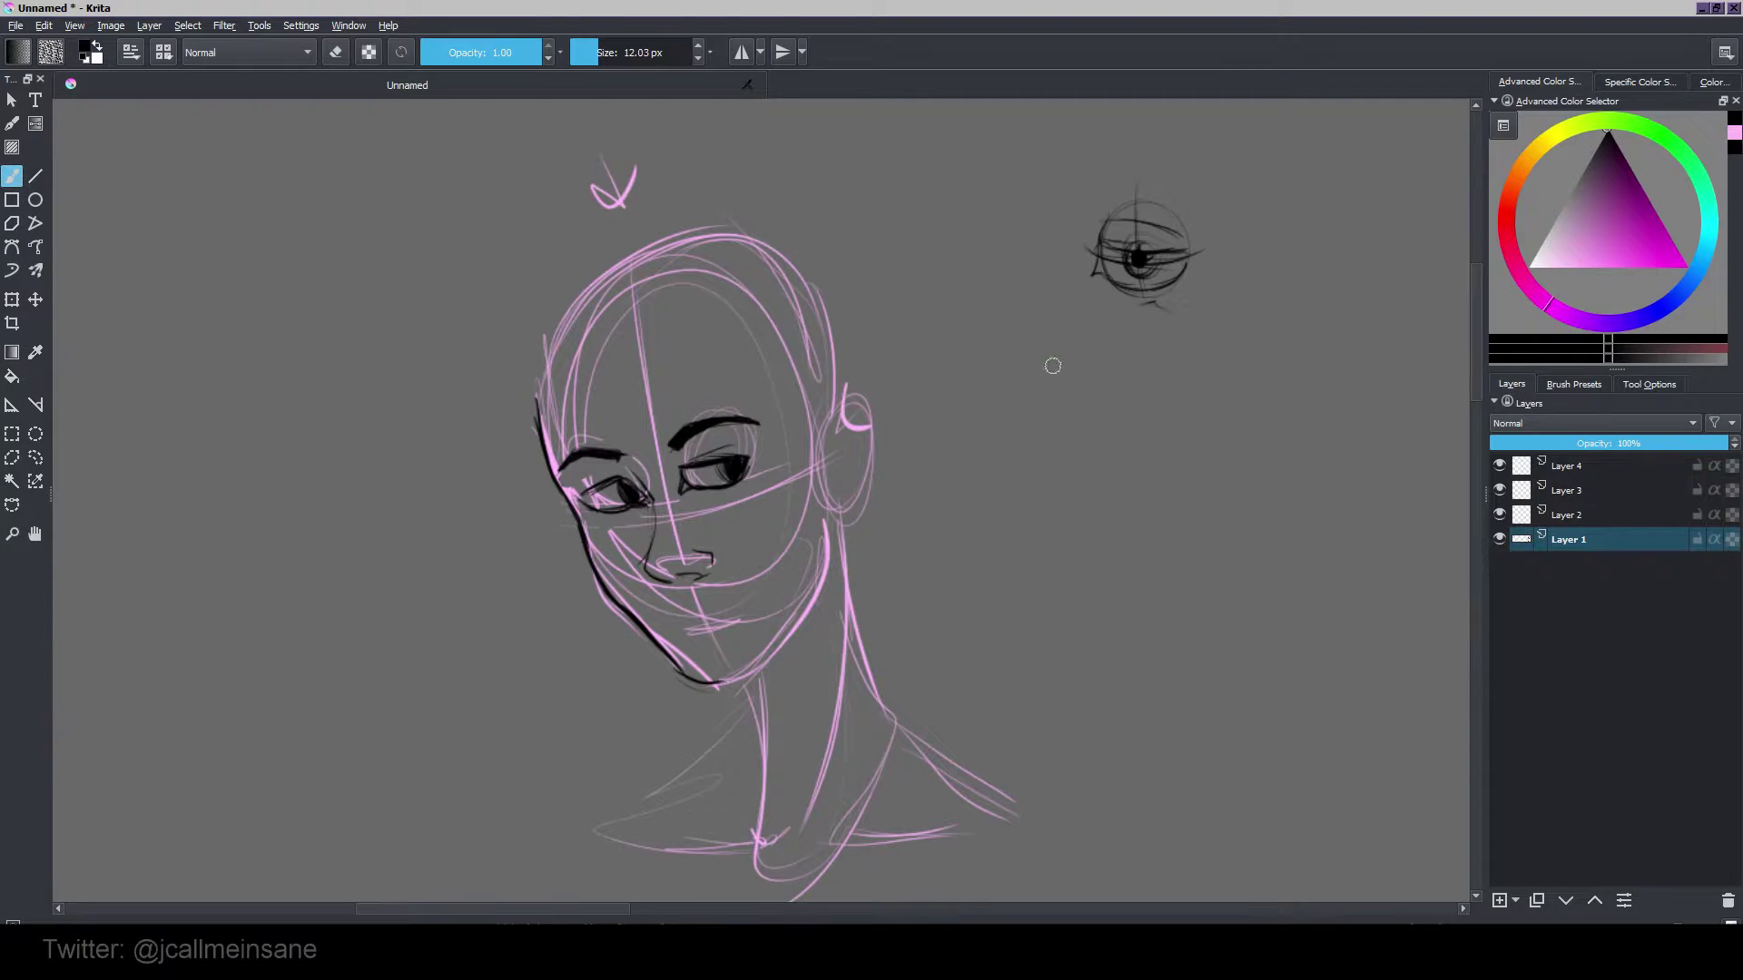
Step: Sketch a tilted head oval below the eye study, with a centre line, eye line, eye sockets and nose opening
drag(1080, 496, 955, 543)
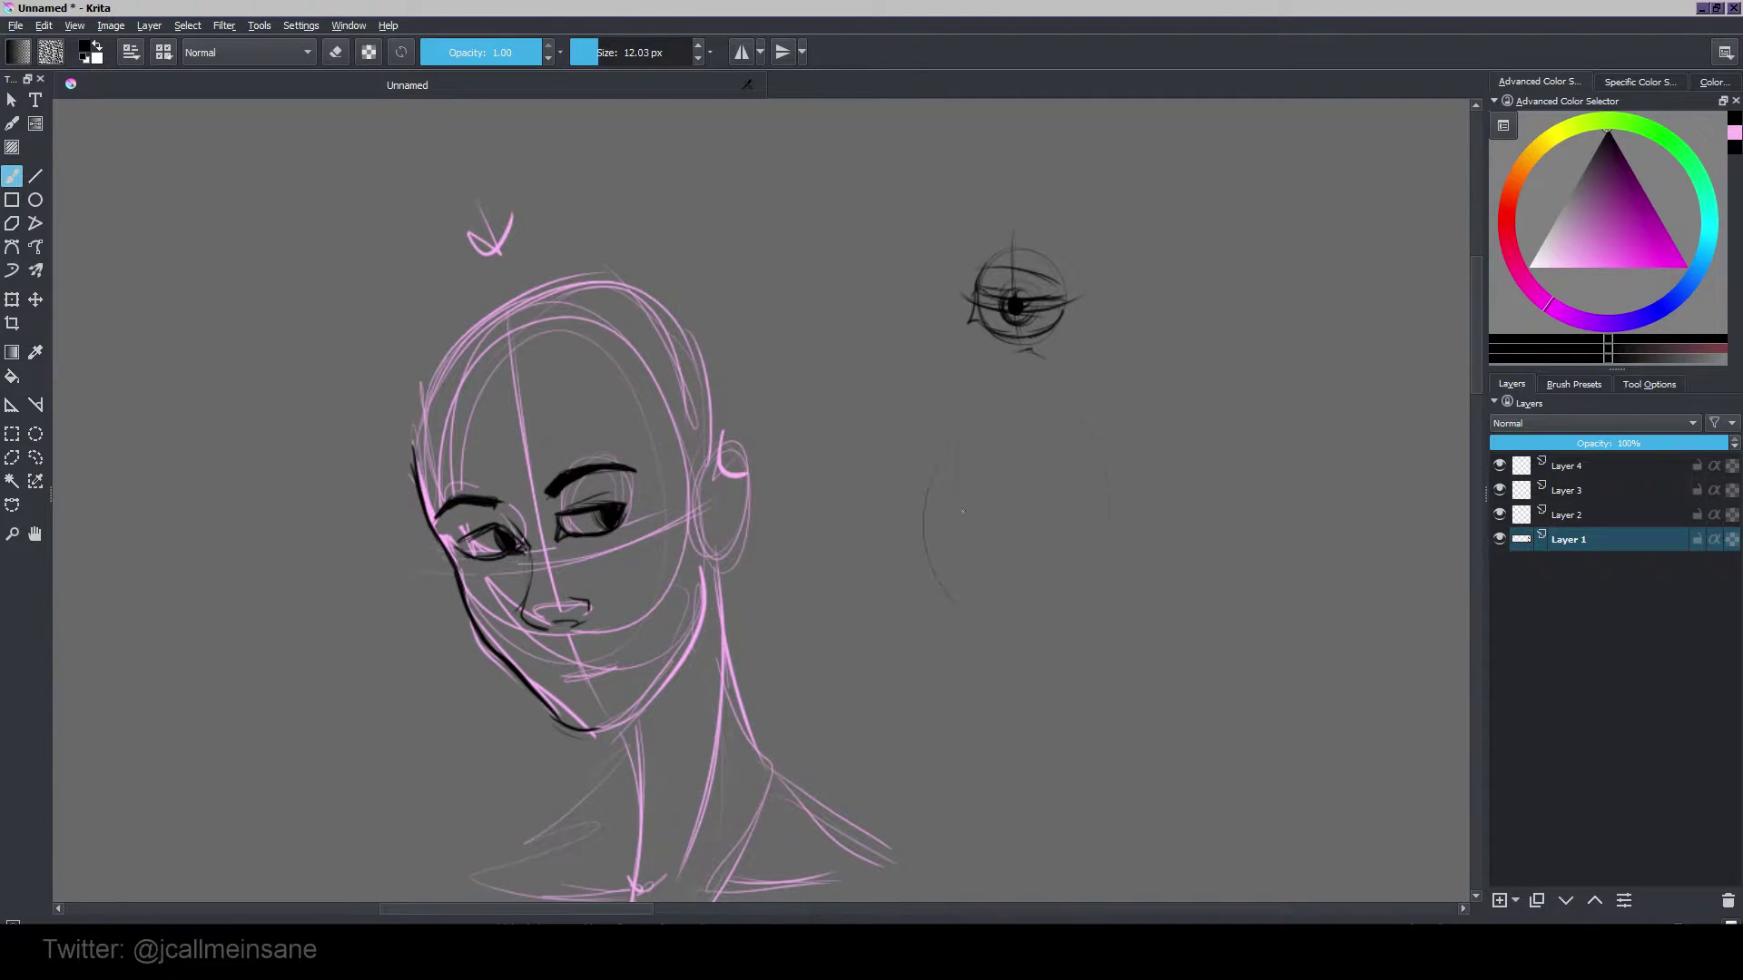
drag(984, 386, 1012, 629)
drag(953, 543, 1099, 539)
mouse_move(940, 533)
mouse_down()
mouse_move(1031, 525)
mouse_move(1050, 540)
mouse_move(1034, 515)
mouse_move(1061, 539)
mouse_up()
mouse_move(1018, 546)
mouse_down()
mouse_move(1065, 563)
mouse_move(1055, 550)
mouse_up()
drag(1026, 524, 1024, 547)
mouse_move(1026, 548)
mouse_down()
mouse_move(983, 567)
mouse_move(1001, 602)
mouse_up()
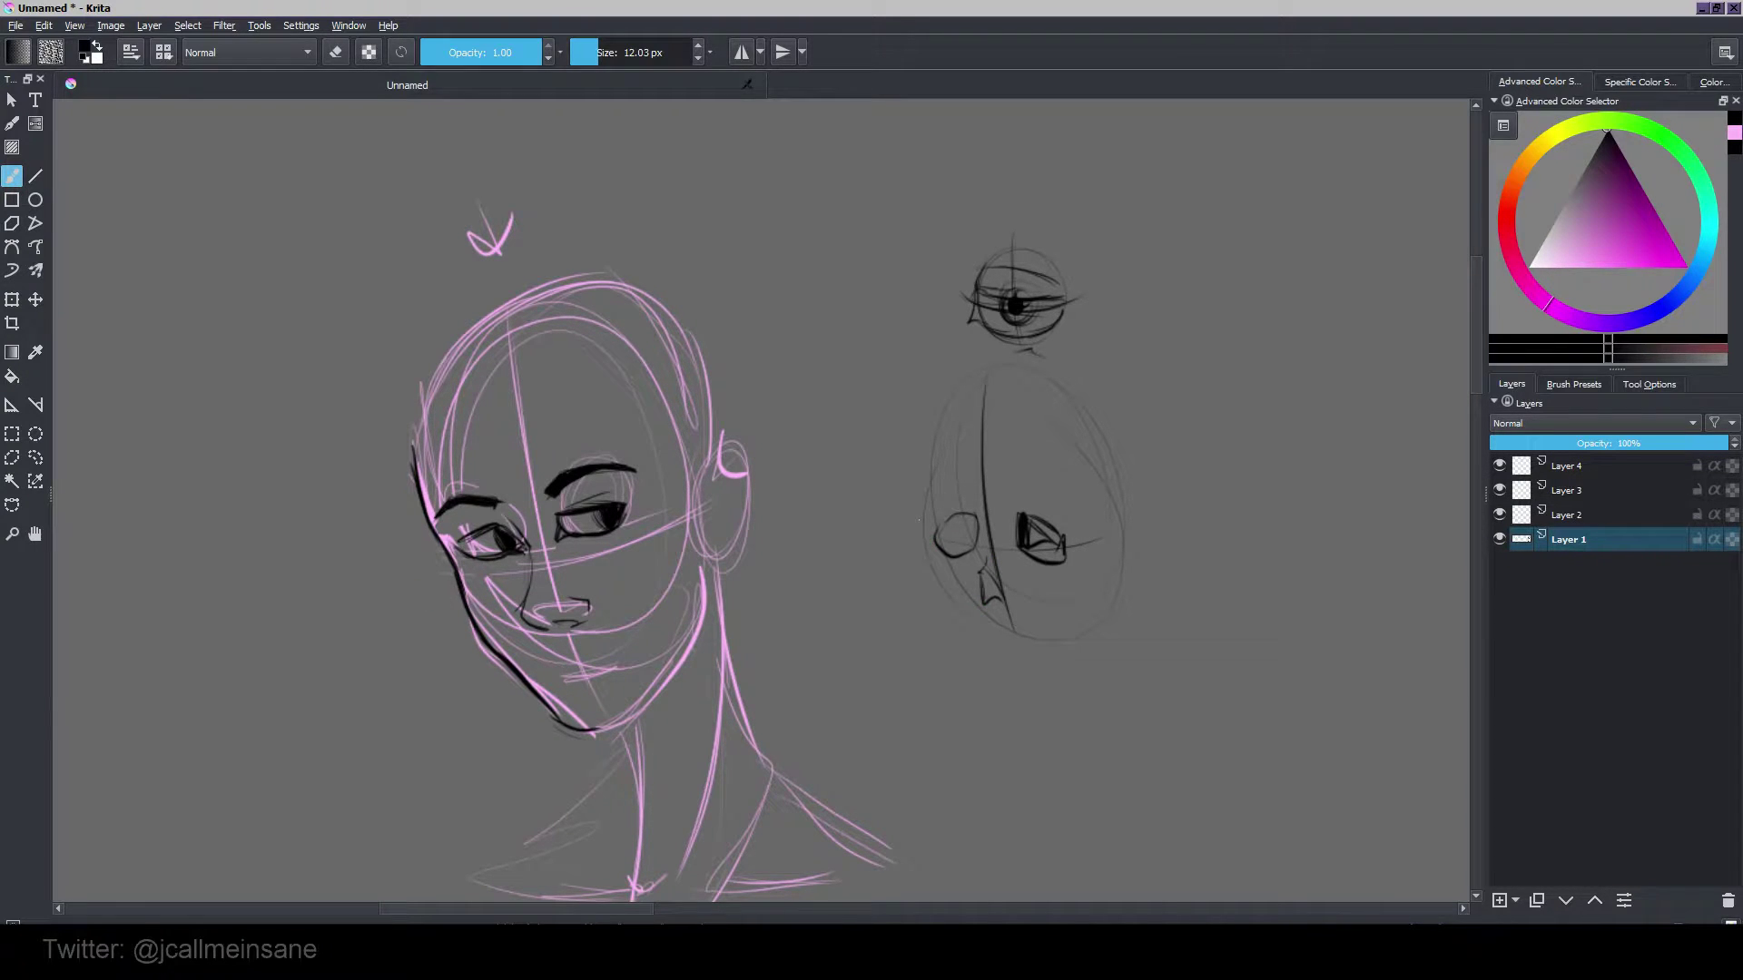
Step: Outline the skull study's cranium, brow and cheekbones, and erase part of the line beside the far eye socket
mouse_move(926, 539)
mouse_down()
mouse_move(930, 577)
mouse_move(960, 591)
mouse_up()
drag(946, 588, 956, 614)
mouse_move(928, 571)
mouse_down()
mouse_move(919, 432)
mouse_move(990, 388)
mouse_move(1109, 398)
mouse_move(1139, 444)
mouse_move(1120, 524)
mouse_up()
mouse_move(1126, 383)
mouse_down()
mouse_move(1115, 573)
mouse_move(1056, 607)
mouse_up()
key(e)
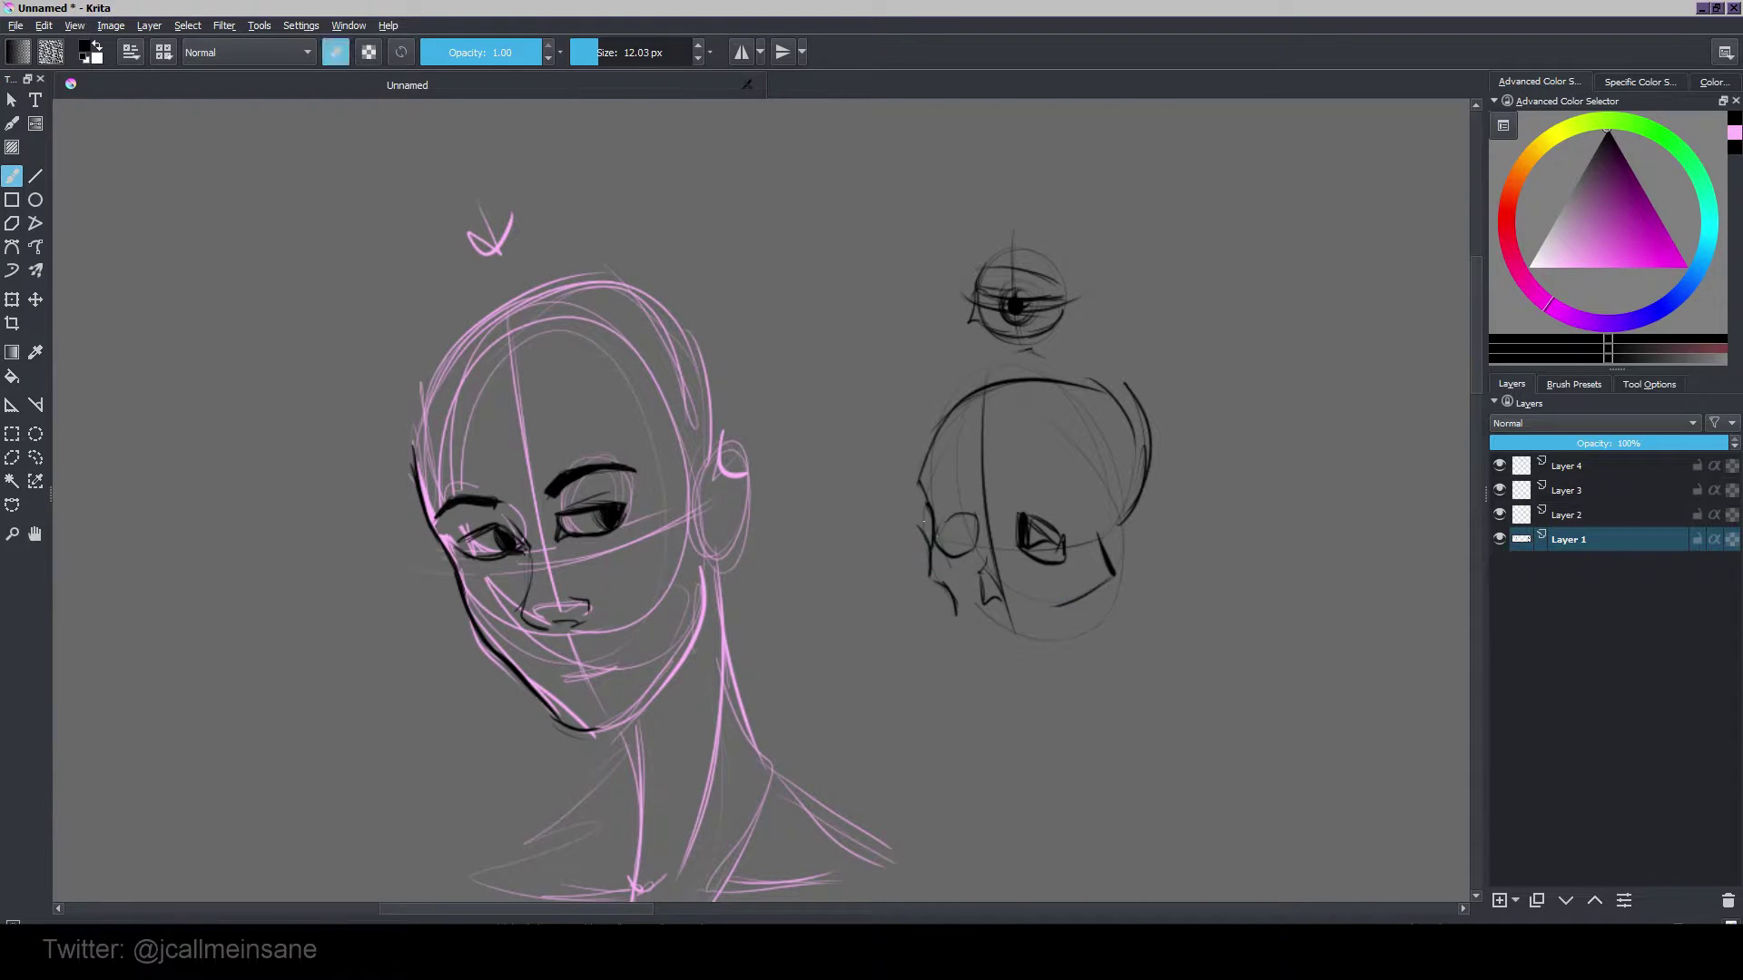
mouse_move(931, 563)
mouse_down()
mouse_move(924, 495)
mouse_move(936, 531)
mouse_up()
key(e)
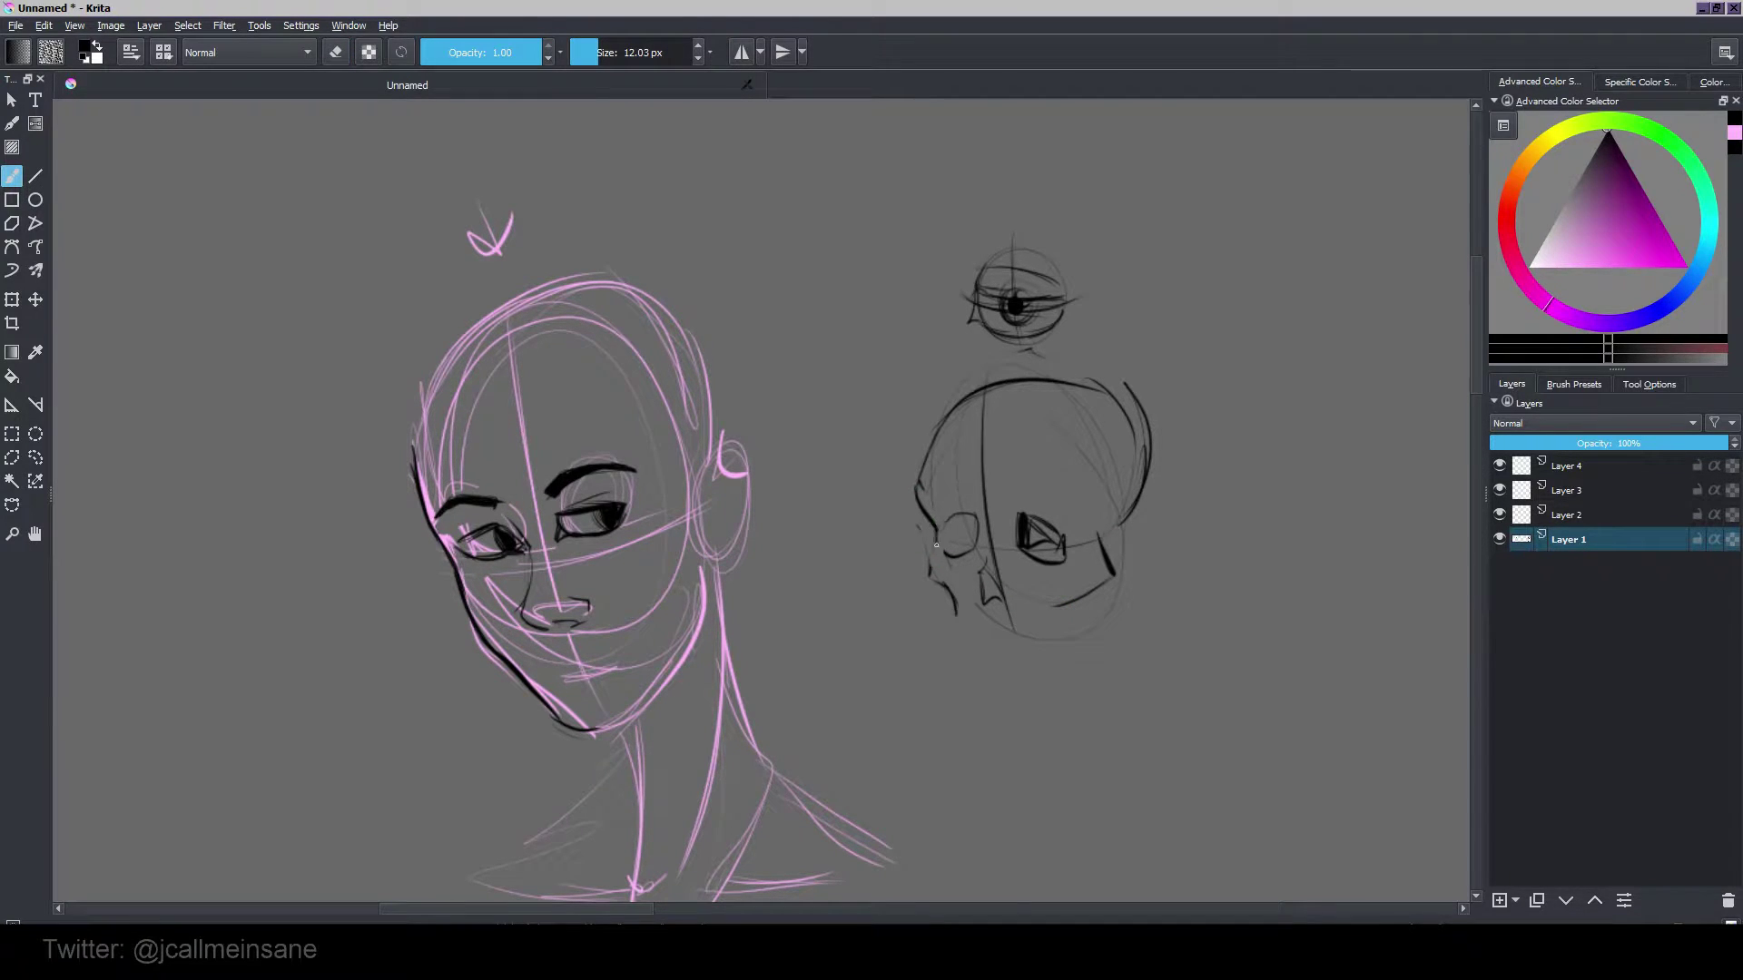
Step: Draw the skull's upper jaw and add shading strokes along the back of the cranium
drag(956, 617, 1068, 635)
mouse_move(1145, 477)
mouse_down()
mouse_move(1109, 595)
mouse_move(1078, 605)
mouse_up()
key(e)
key(e)
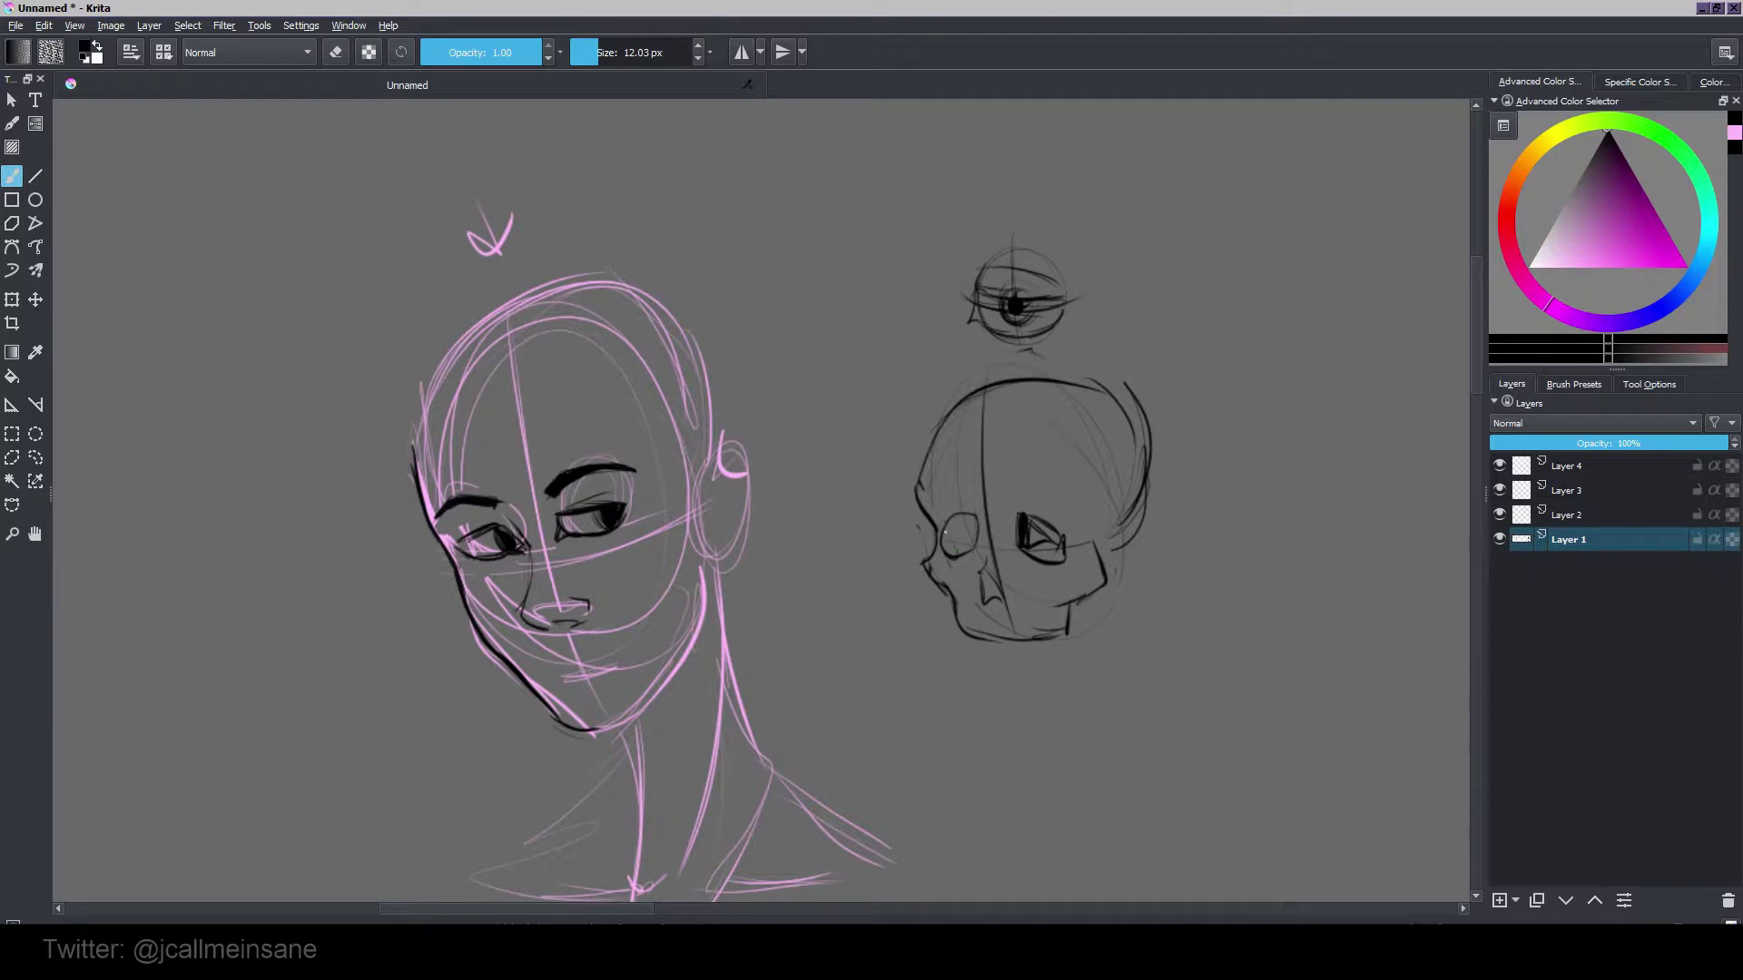
Step: Fill both of the skull's eye sockets with solid black
drag(944, 533, 976, 537)
drag(1021, 527, 1053, 547)
key(e)
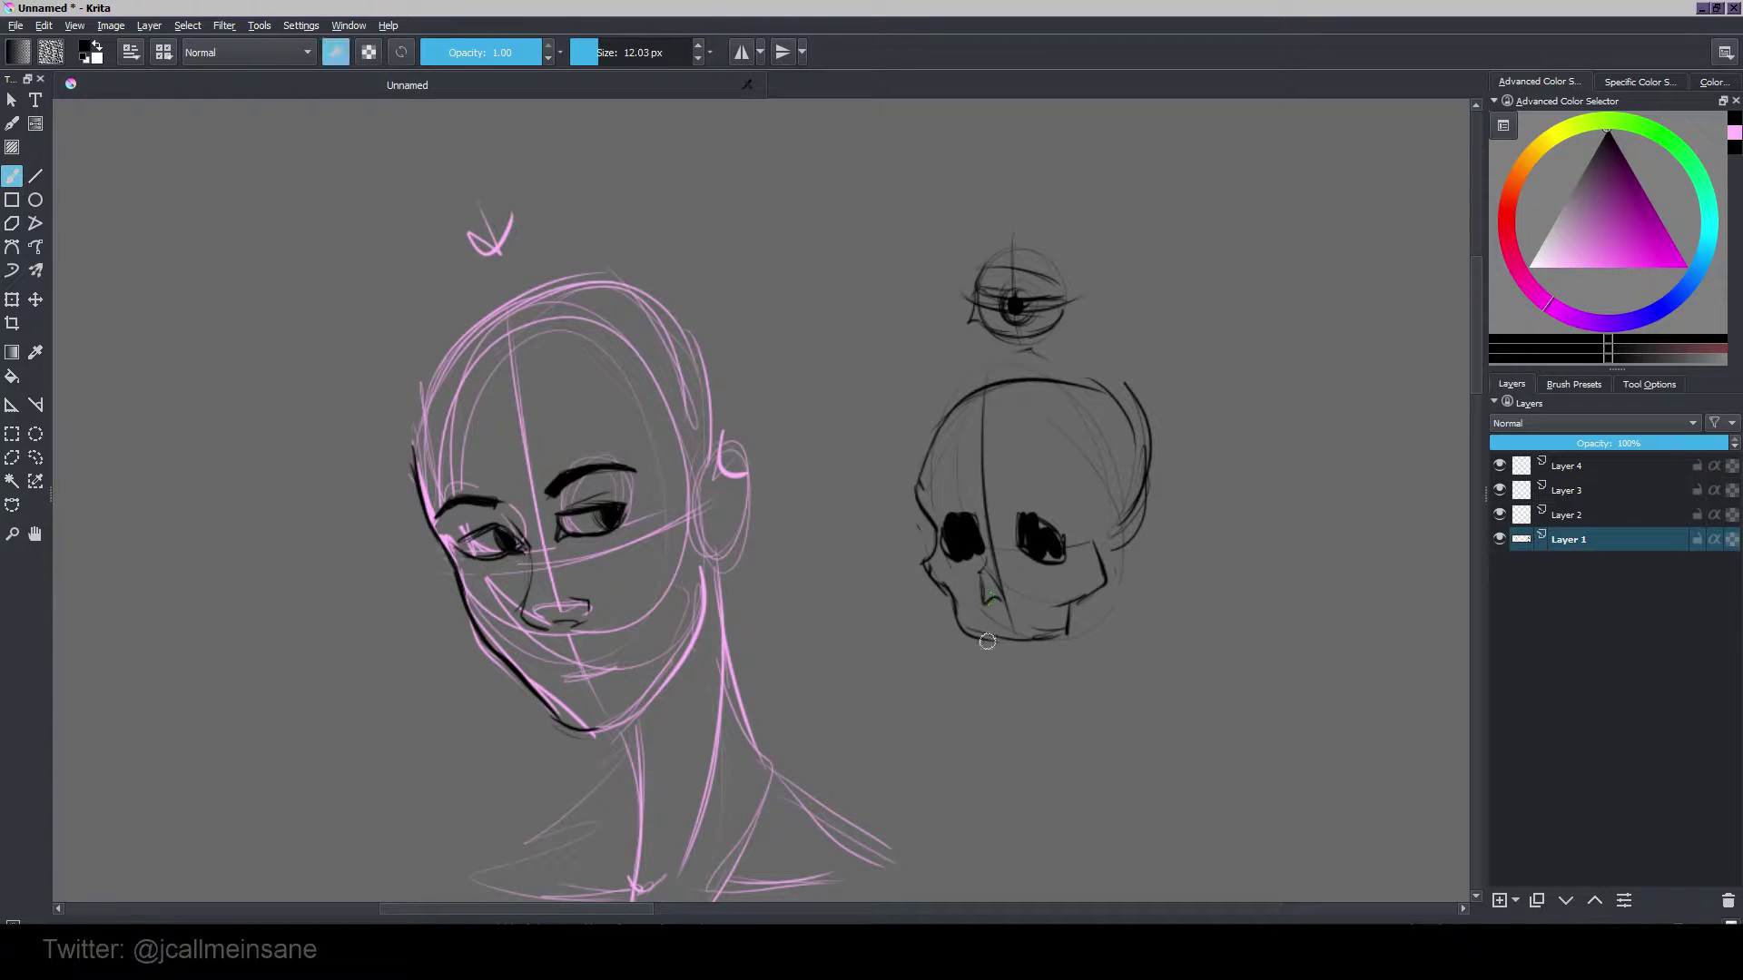
key(e)
Step: Draw the skull's lower jaw and the angle up to the jaw hinge, erasing stray lines behind it
mouse_move(958, 619)
mouse_down()
mouse_move(979, 672)
mouse_move(1068, 673)
mouse_up()
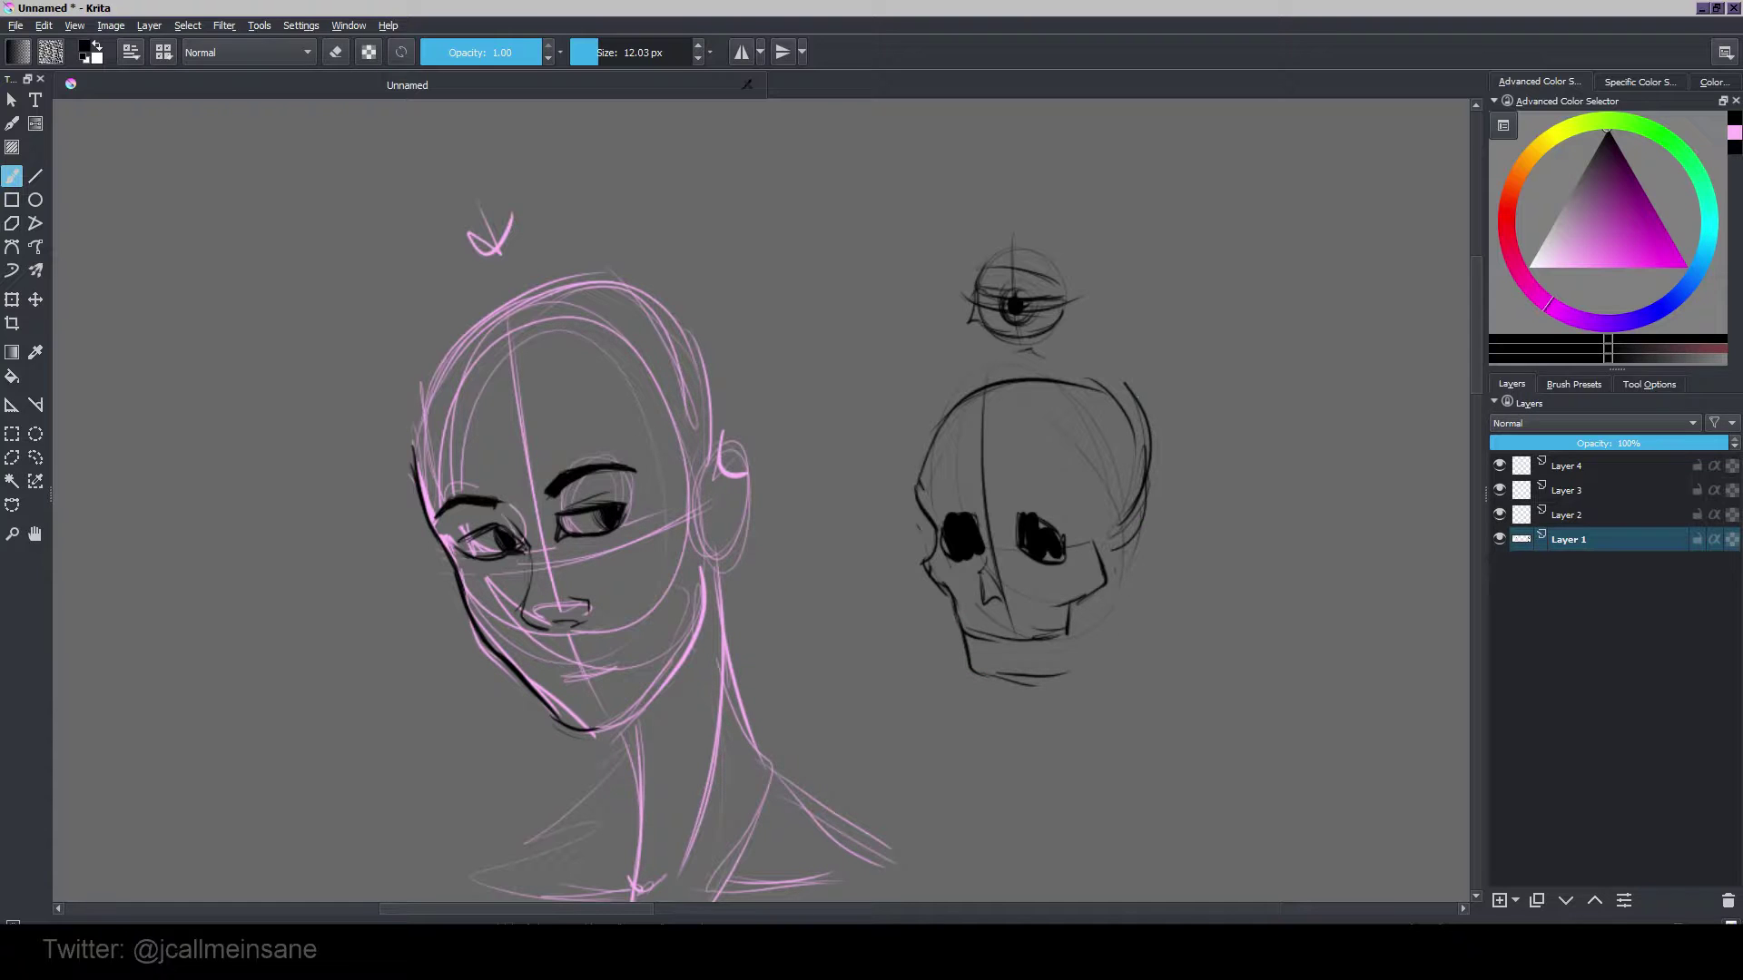
mouse_move(1103, 383)
mouse_down()
mouse_move(1158, 486)
mouse_move(1112, 574)
mouse_move(1119, 635)
mouse_up()
drag(1109, 639, 1089, 662)
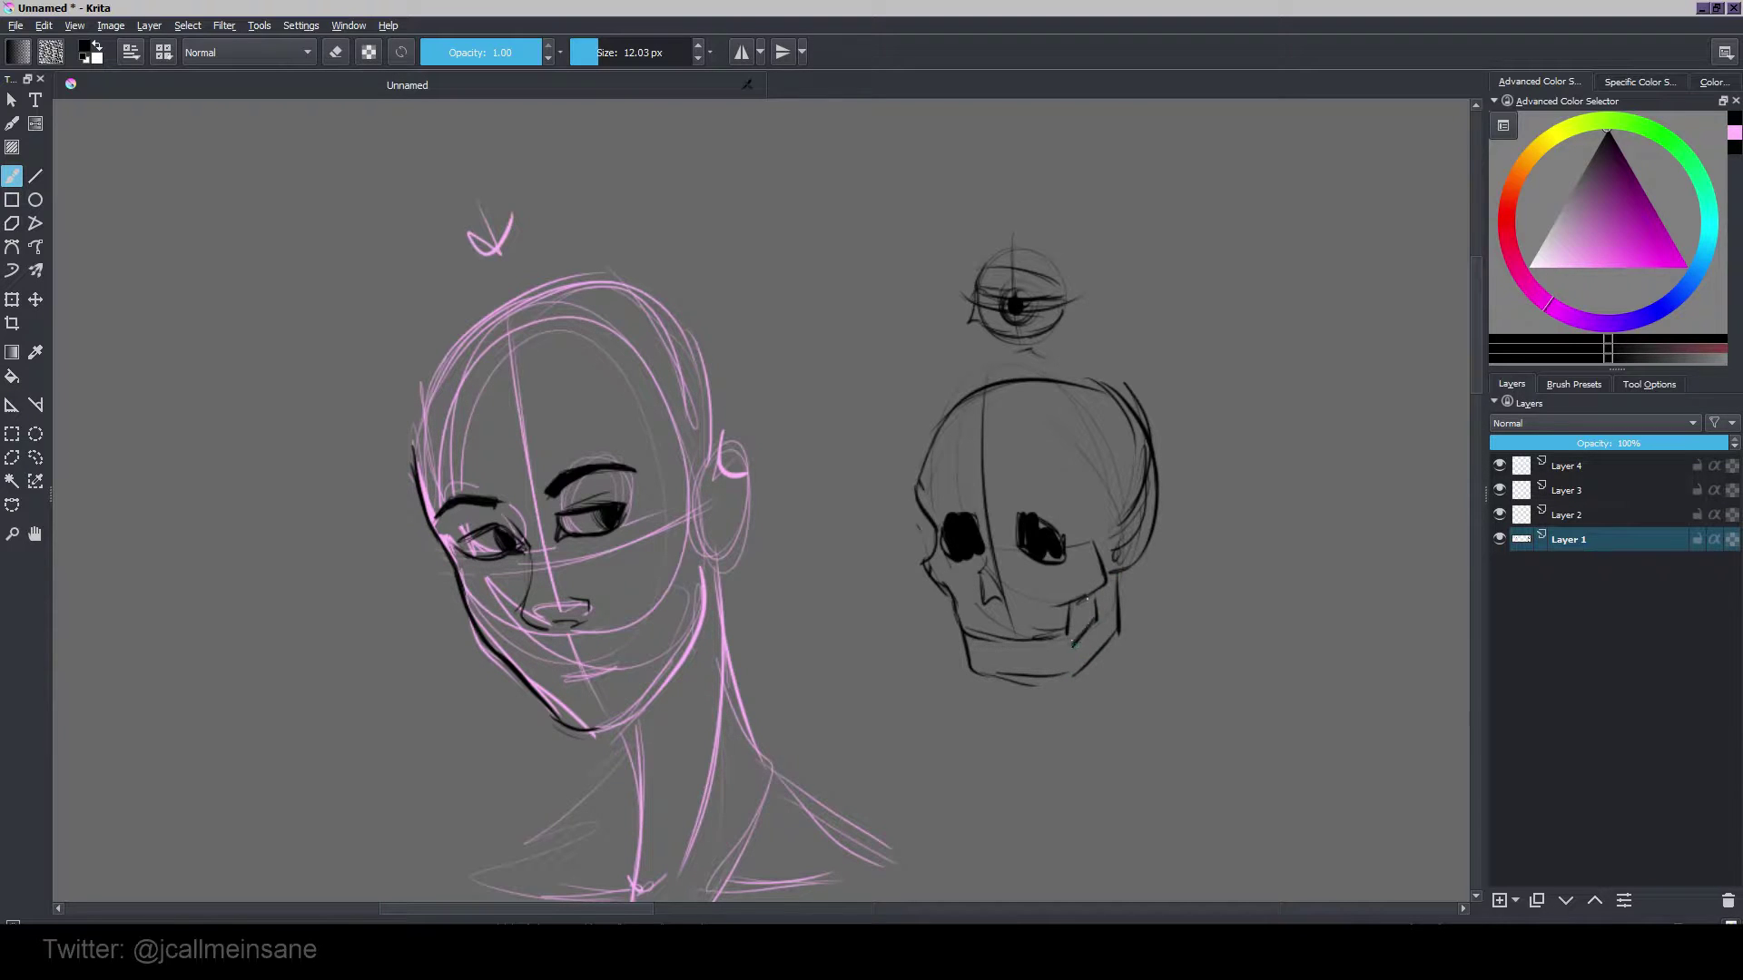
mouse_move(1069, 639)
mouse_down()
mouse_move(1085, 593)
mouse_move(1070, 636)
mouse_move(972, 640)
mouse_up()
drag(1208, 561, 1210, 586)
key(e)
mouse_move(1130, 590)
mouse_down()
mouse_move(1149, 482)
mouse_move(1127, 425)
mouse_move(1146, 544)
mouse_move(1115, 586)
mouse_up()
key(e)
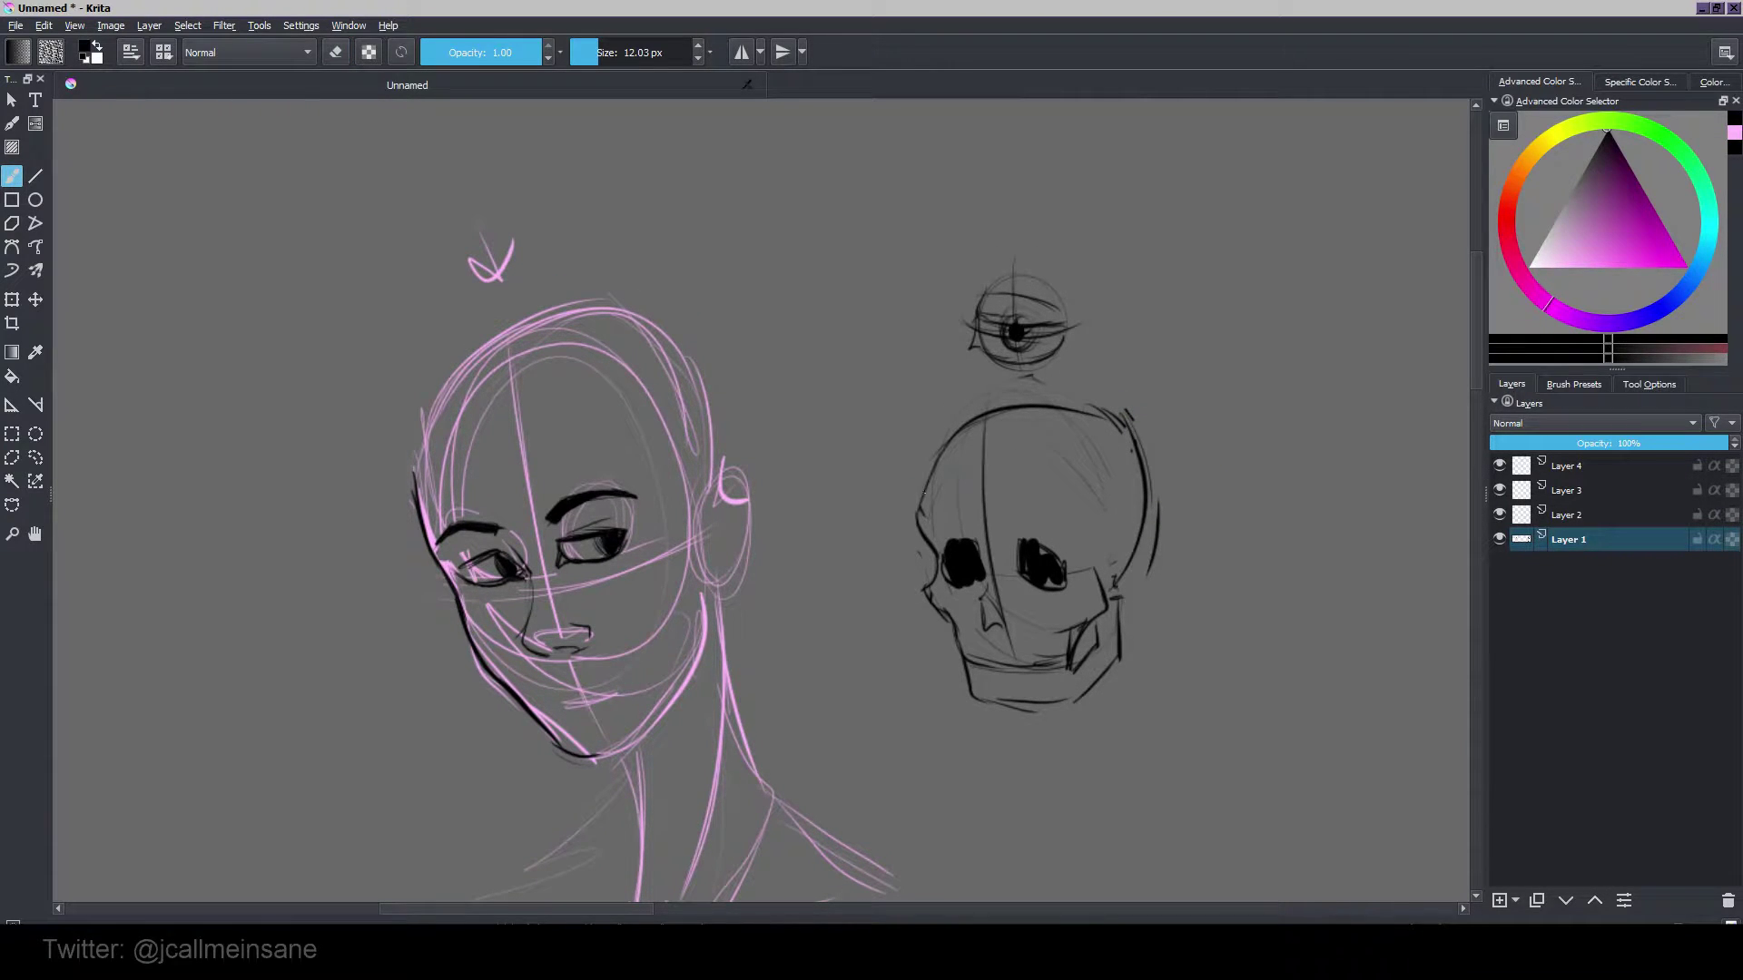
Step: Redraw the skull's forehead contour on the far side and refine the eye sockets and nose cavity
drag(940, 437, 937, 555)
key(e)
mouse_move(922, 459)
mouse_down()
mouse_move(916, 526)
mouse_move(939, 482)
mouse_move(979, 519)
mouse_move(968, 541)
mouse_move(984, 524)
mouse_move(955, 531)
mouse_move(1016, 540)
mouse_move(959, 537)
mouse_move(971, 546)
mouse_move(1050, 544)
mouse_move(1022, 532)
mouse_move(1055, 555)
mouse_move(974, 539)
mouse_move(946, 552)
mouse_move(977, 548)
mouse_move(1026, 594)
mouse_move(995, 611)
mouse_up()
key(e)
key(e)
key(e)
key(e)
key(e)
key(e)
key(e)
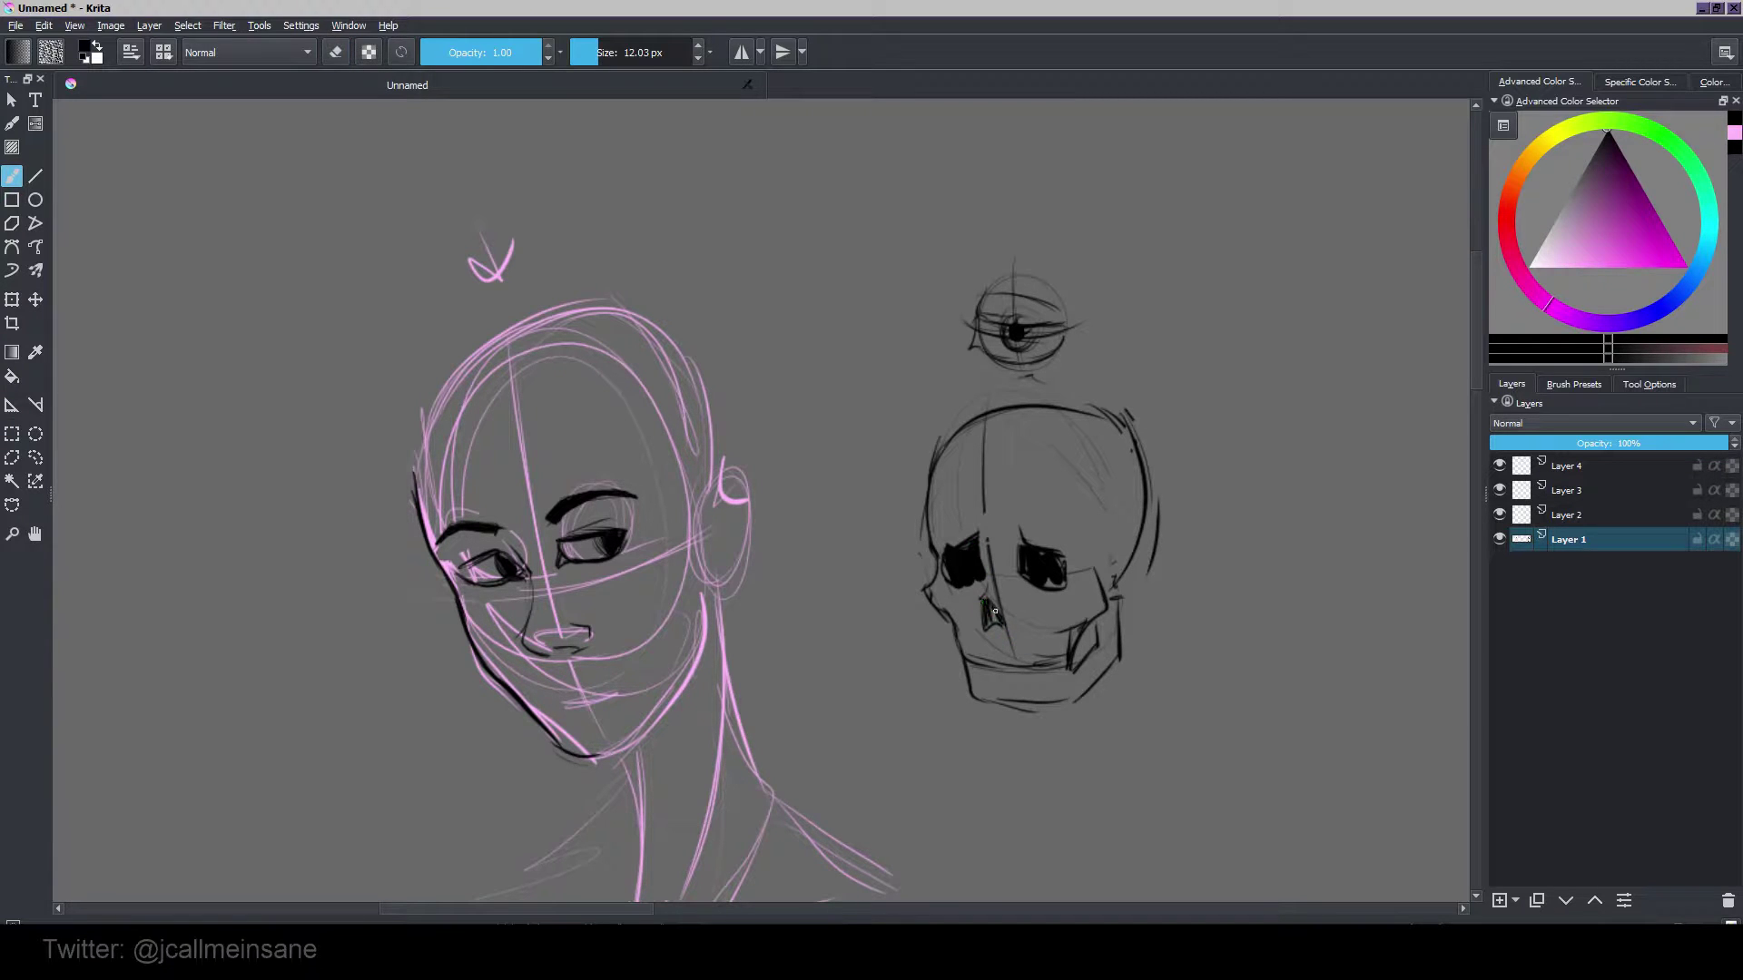
Step: Reshape the skull's lower jaw into a narrower chin and draw the far cheek contour down to it
scroll(1207, 436, down, 3)
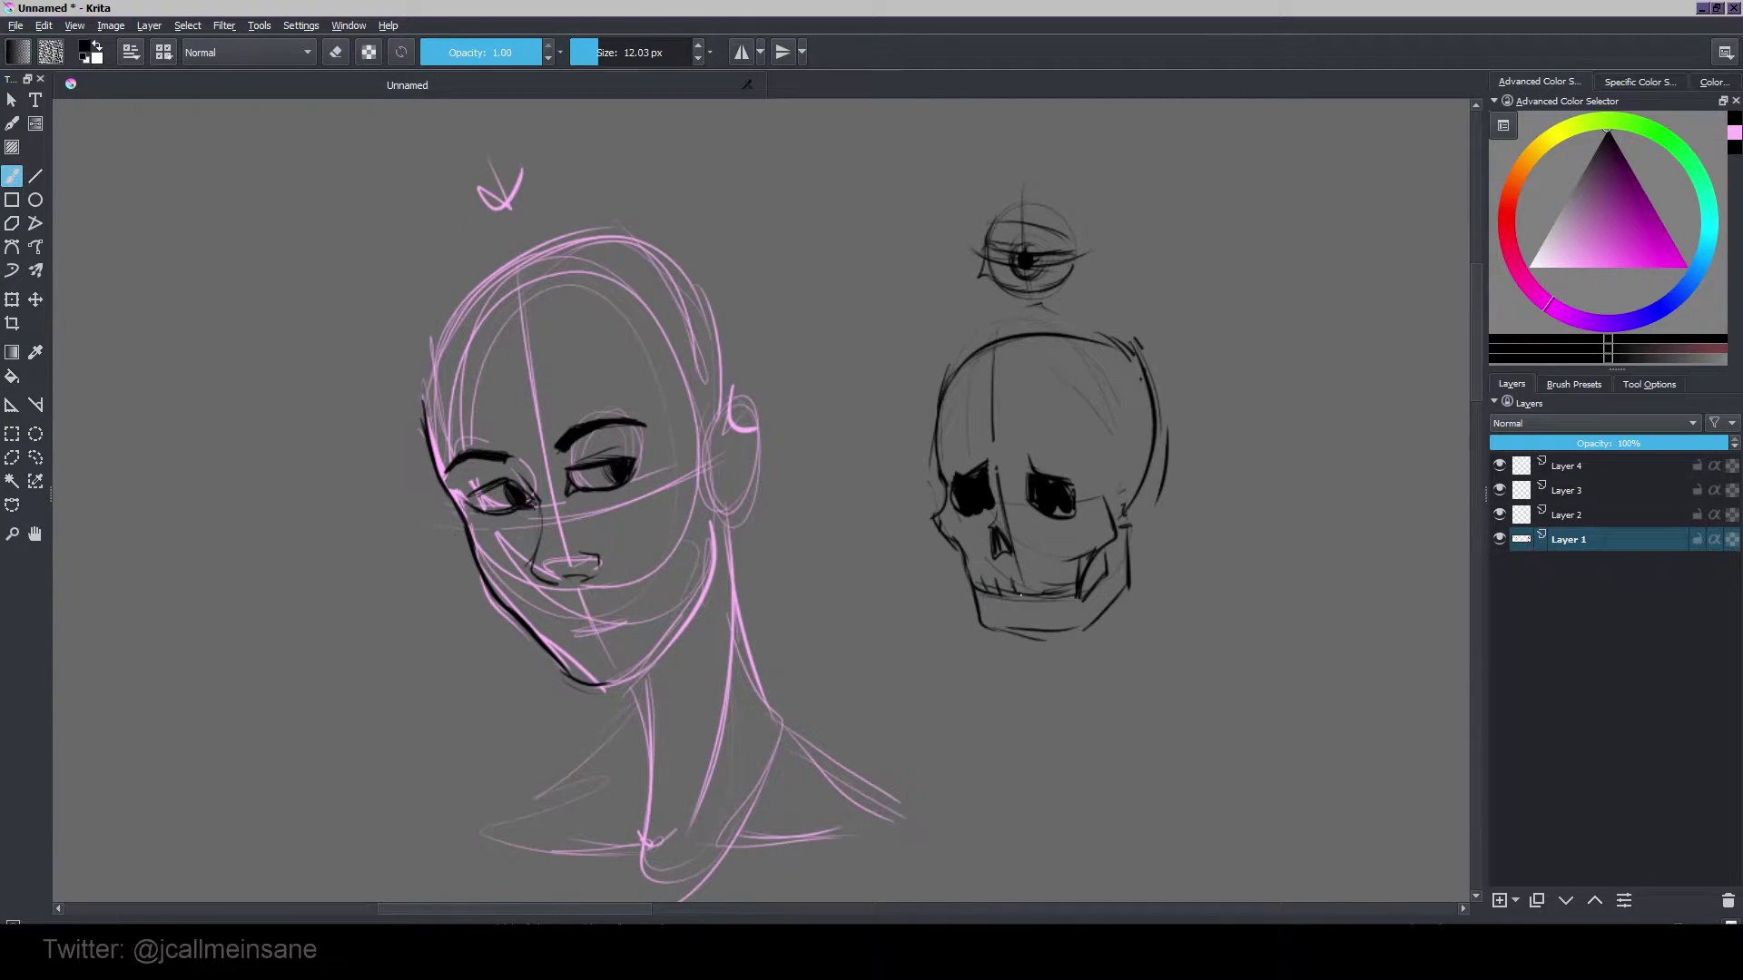
key(e)
mouse_move(988, 626)
mouse_down()
mouse_move(1043, 652)
mouse_move(1101, 611)
mouse_move(1076, 622)
mouse_move(1092, 687)
mouse_up()
key(e)
key(e)
drag(911, 689, 951, 660)
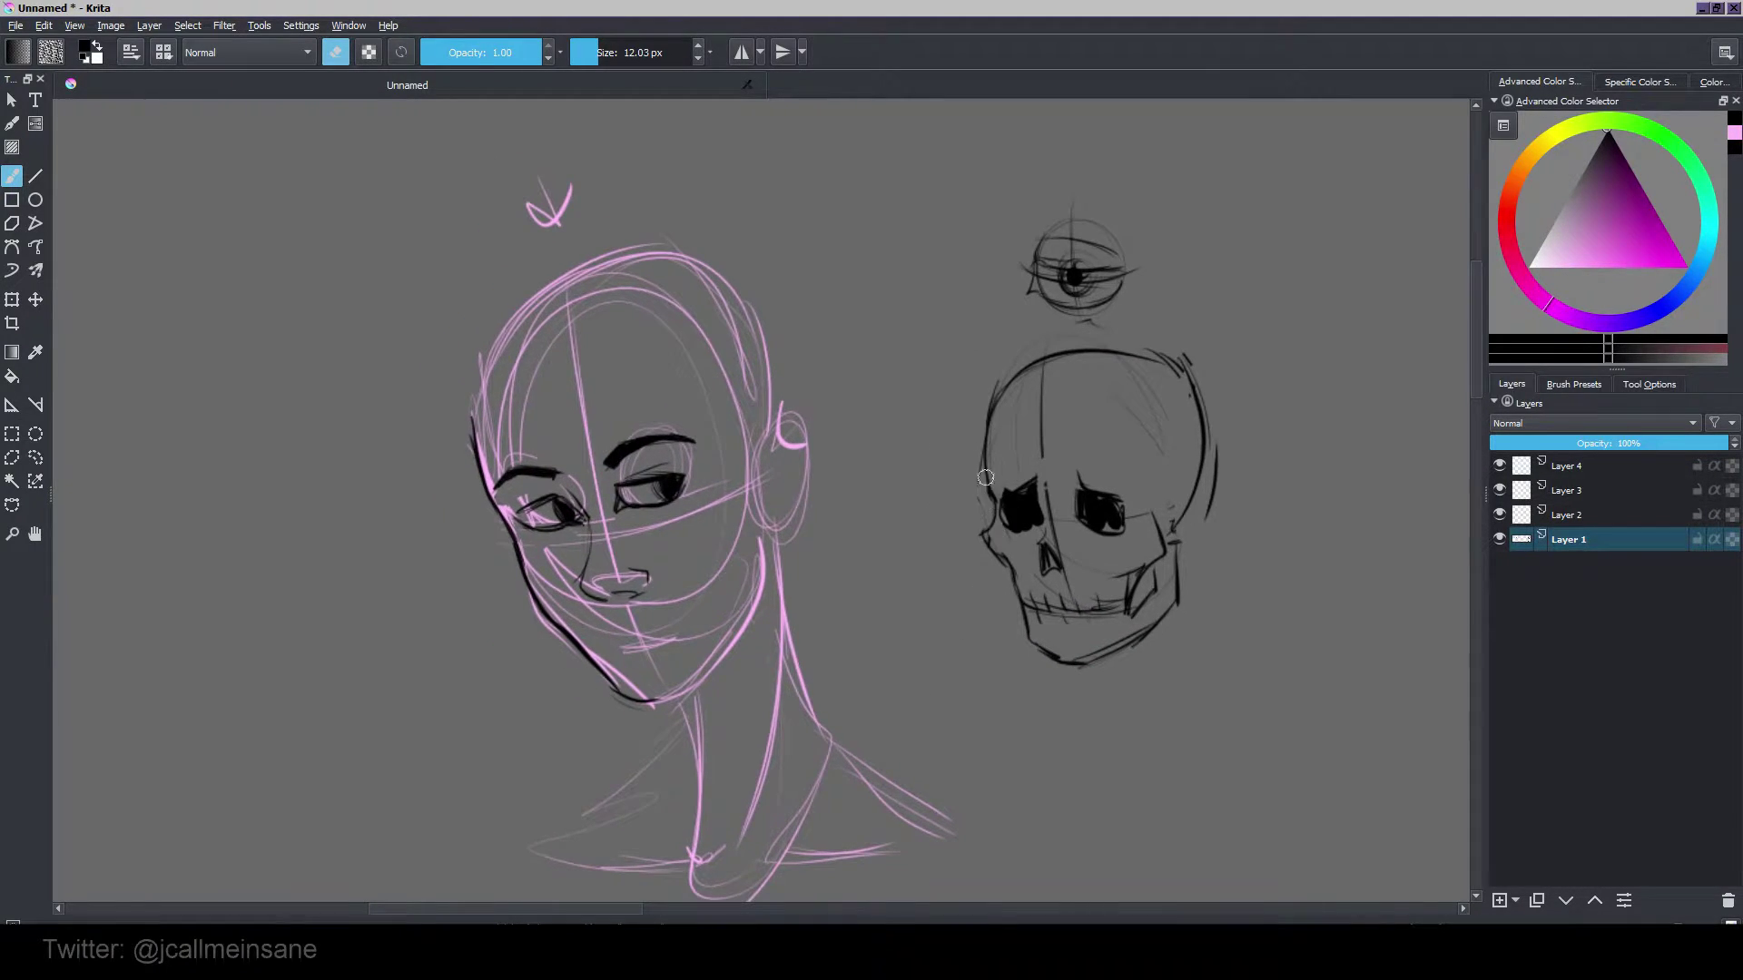
key(e)
mouse_move(984, 502)
mouse_down()
mouse_move(994, 570)
mouse_move(1027, 643)
mouse_up()
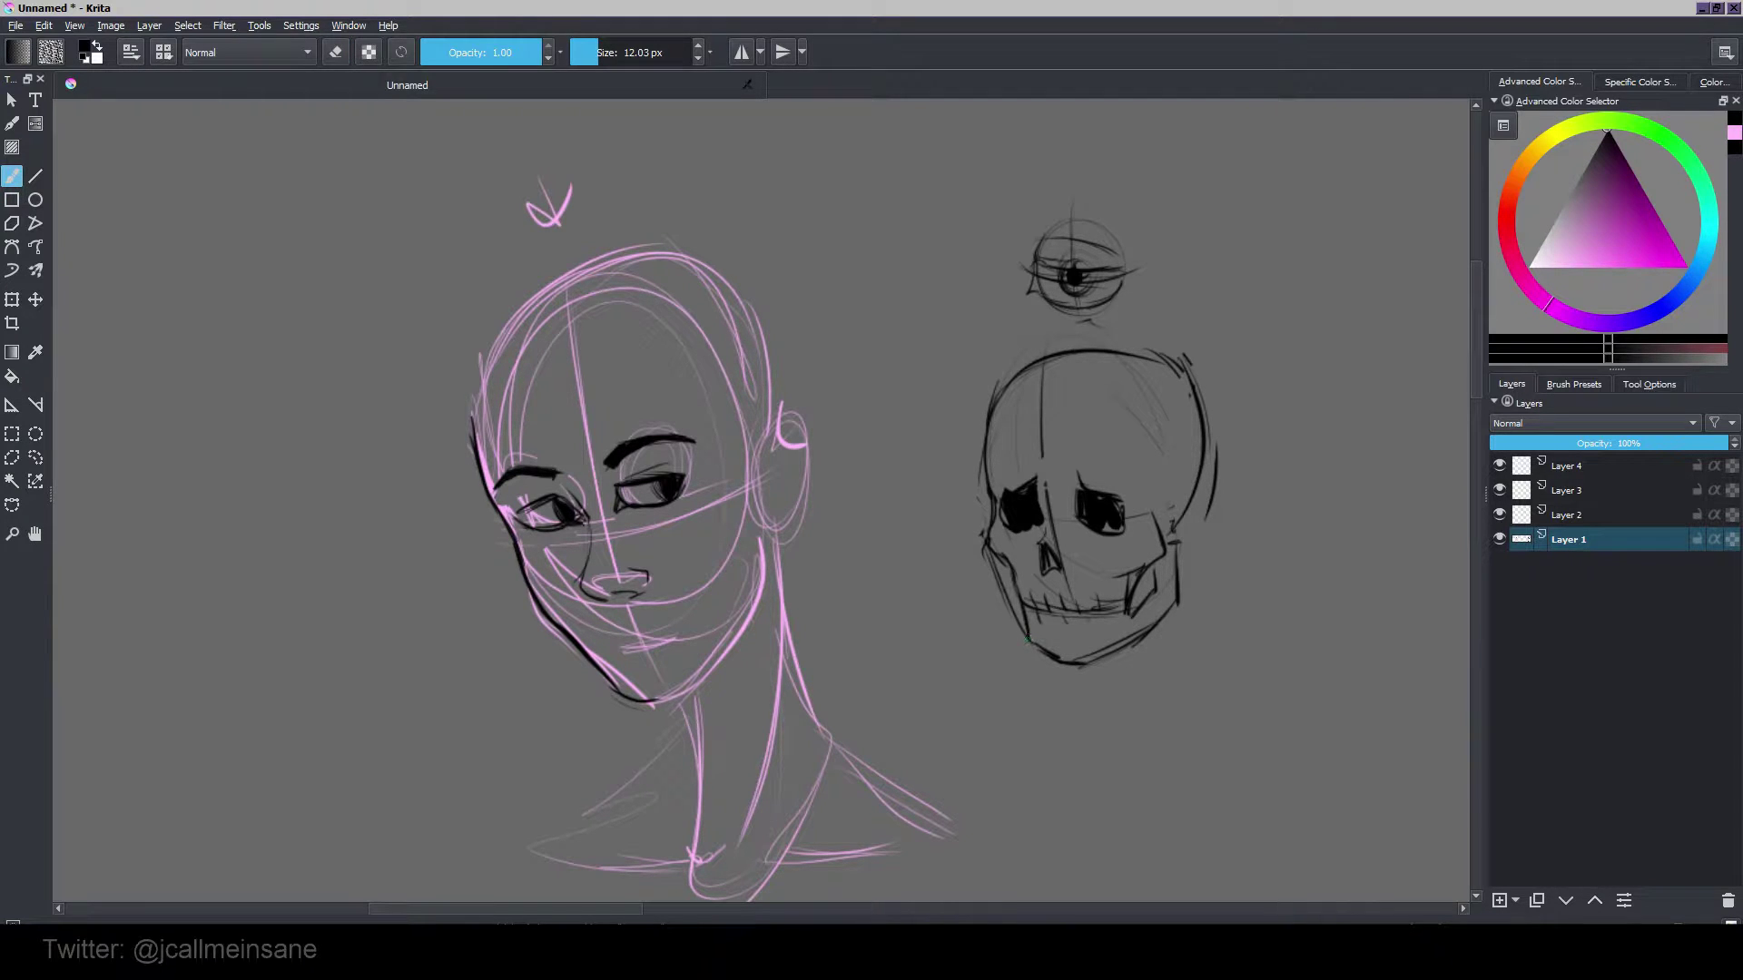
drag(994, 555, 1041, 649)
drag(1005, 566, 1028, 623)
key(ctrl+z)
key(ctrl+z)
key(ctrl+z)
drag(878, 567, 865, 502)
key(e)
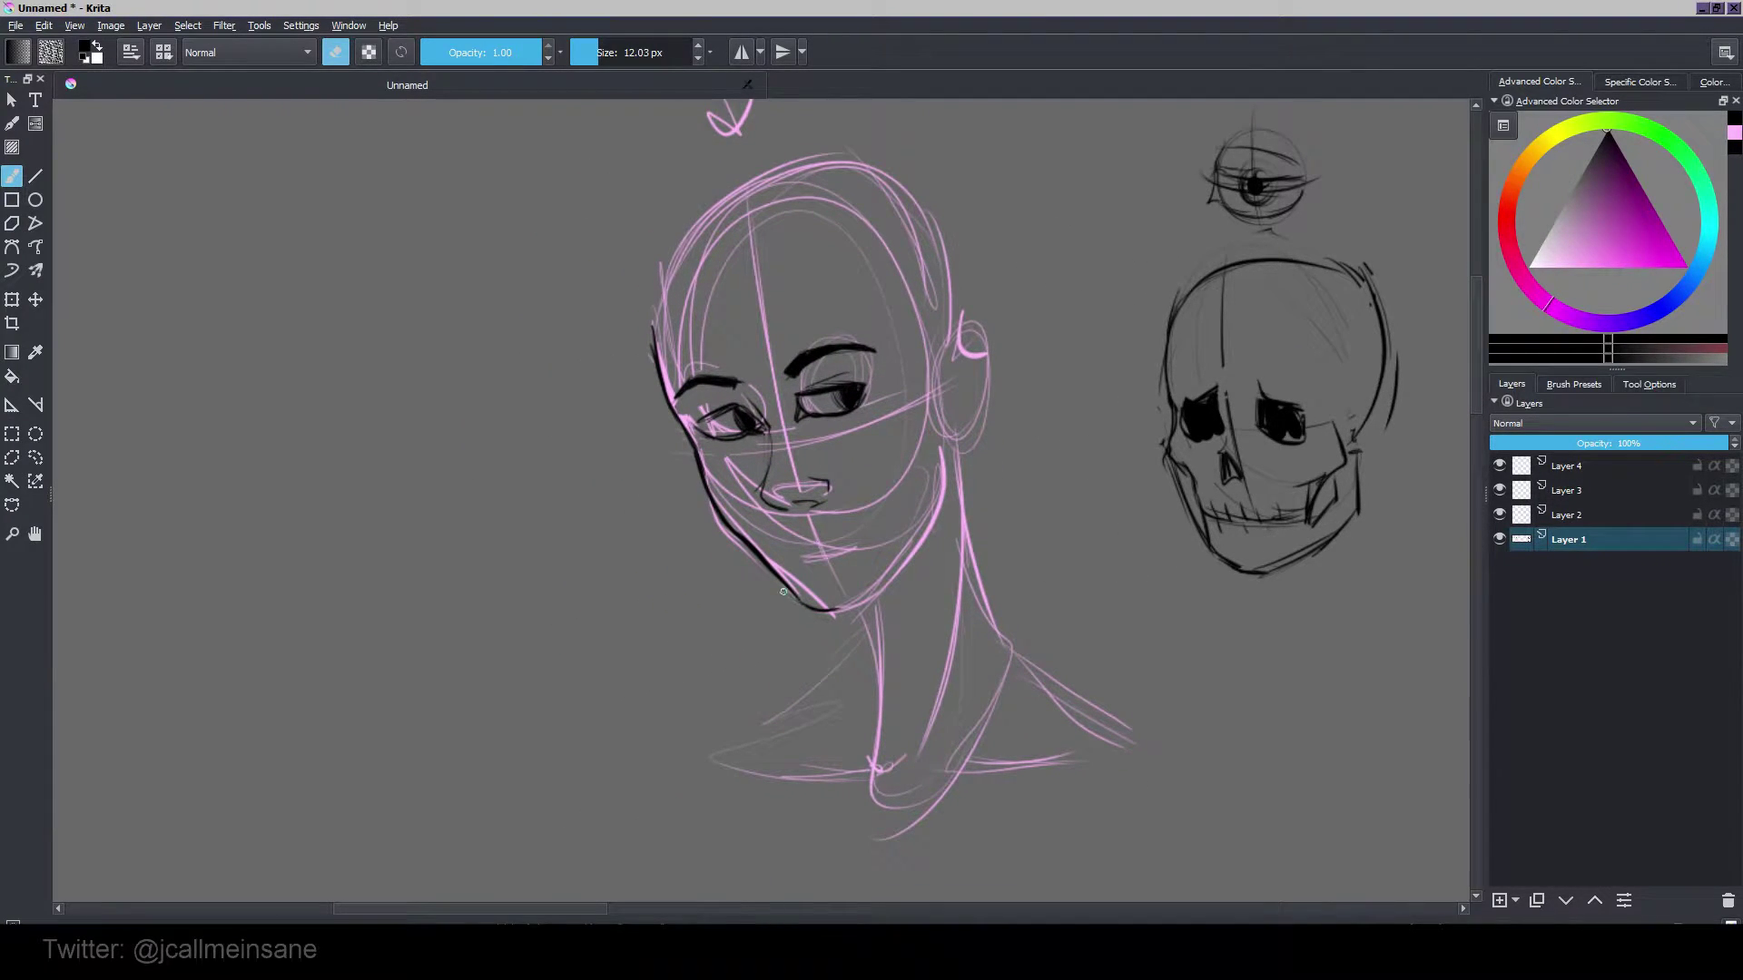
key(e)
drag(1195, 549, 1096, 644)
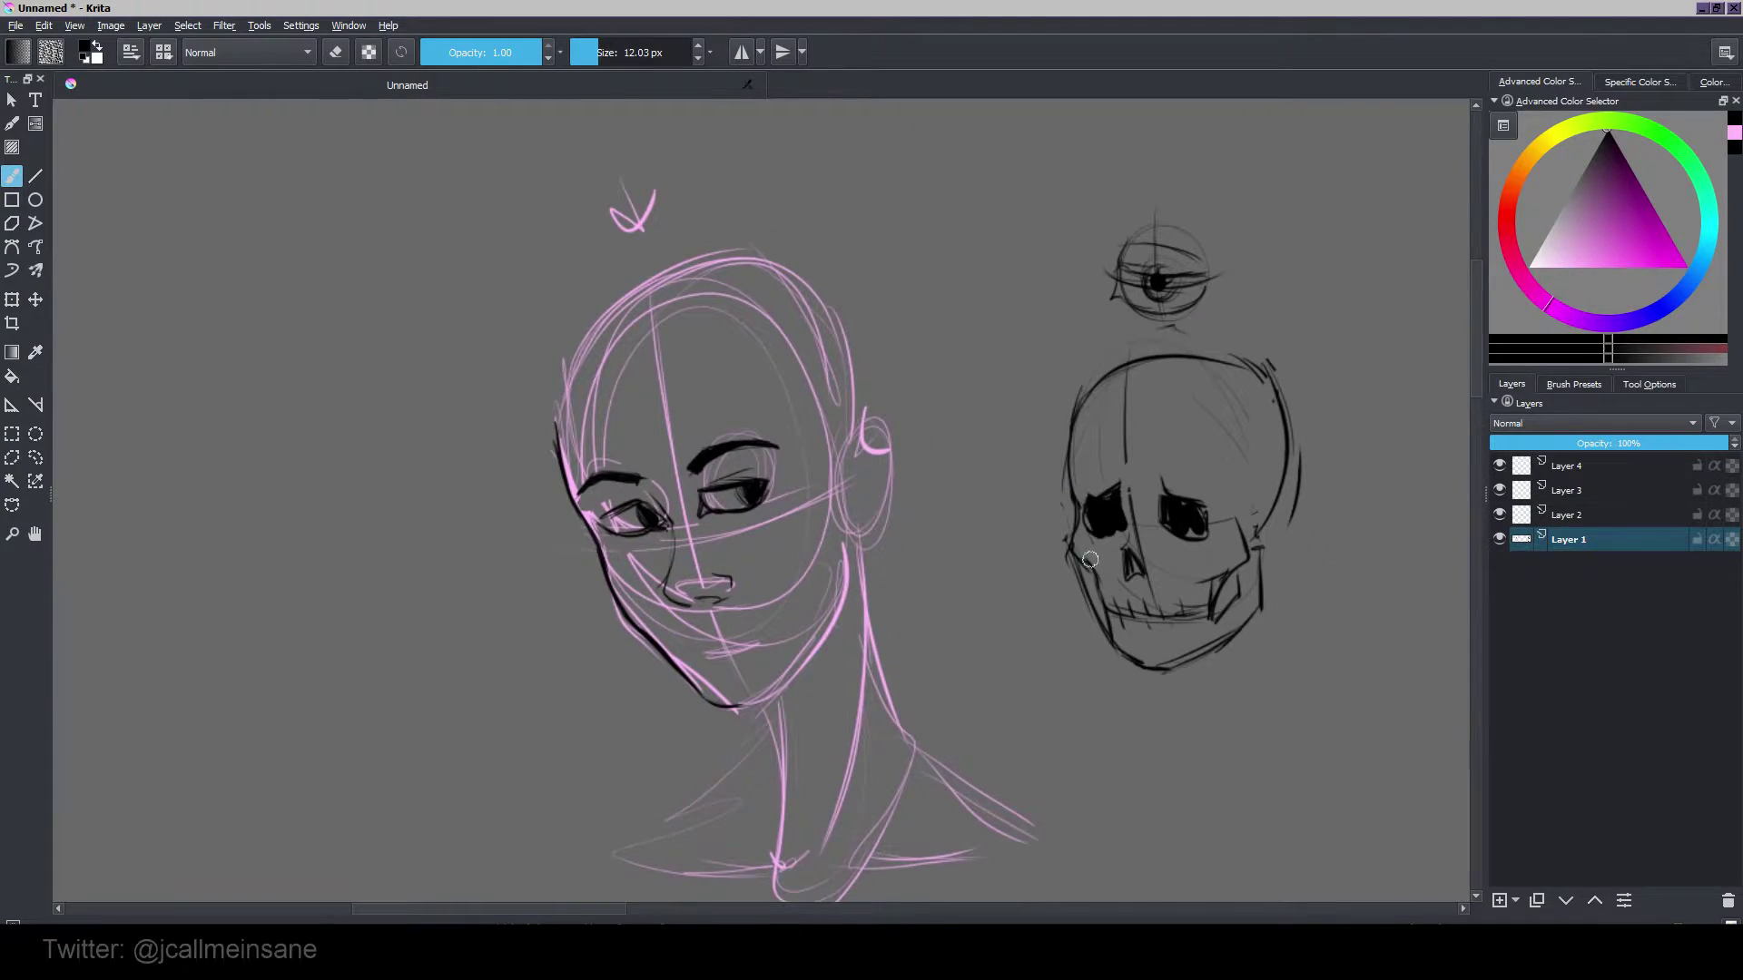
drag(1022, 597, 1096, 525)
drag(897, 527, 909, 570)
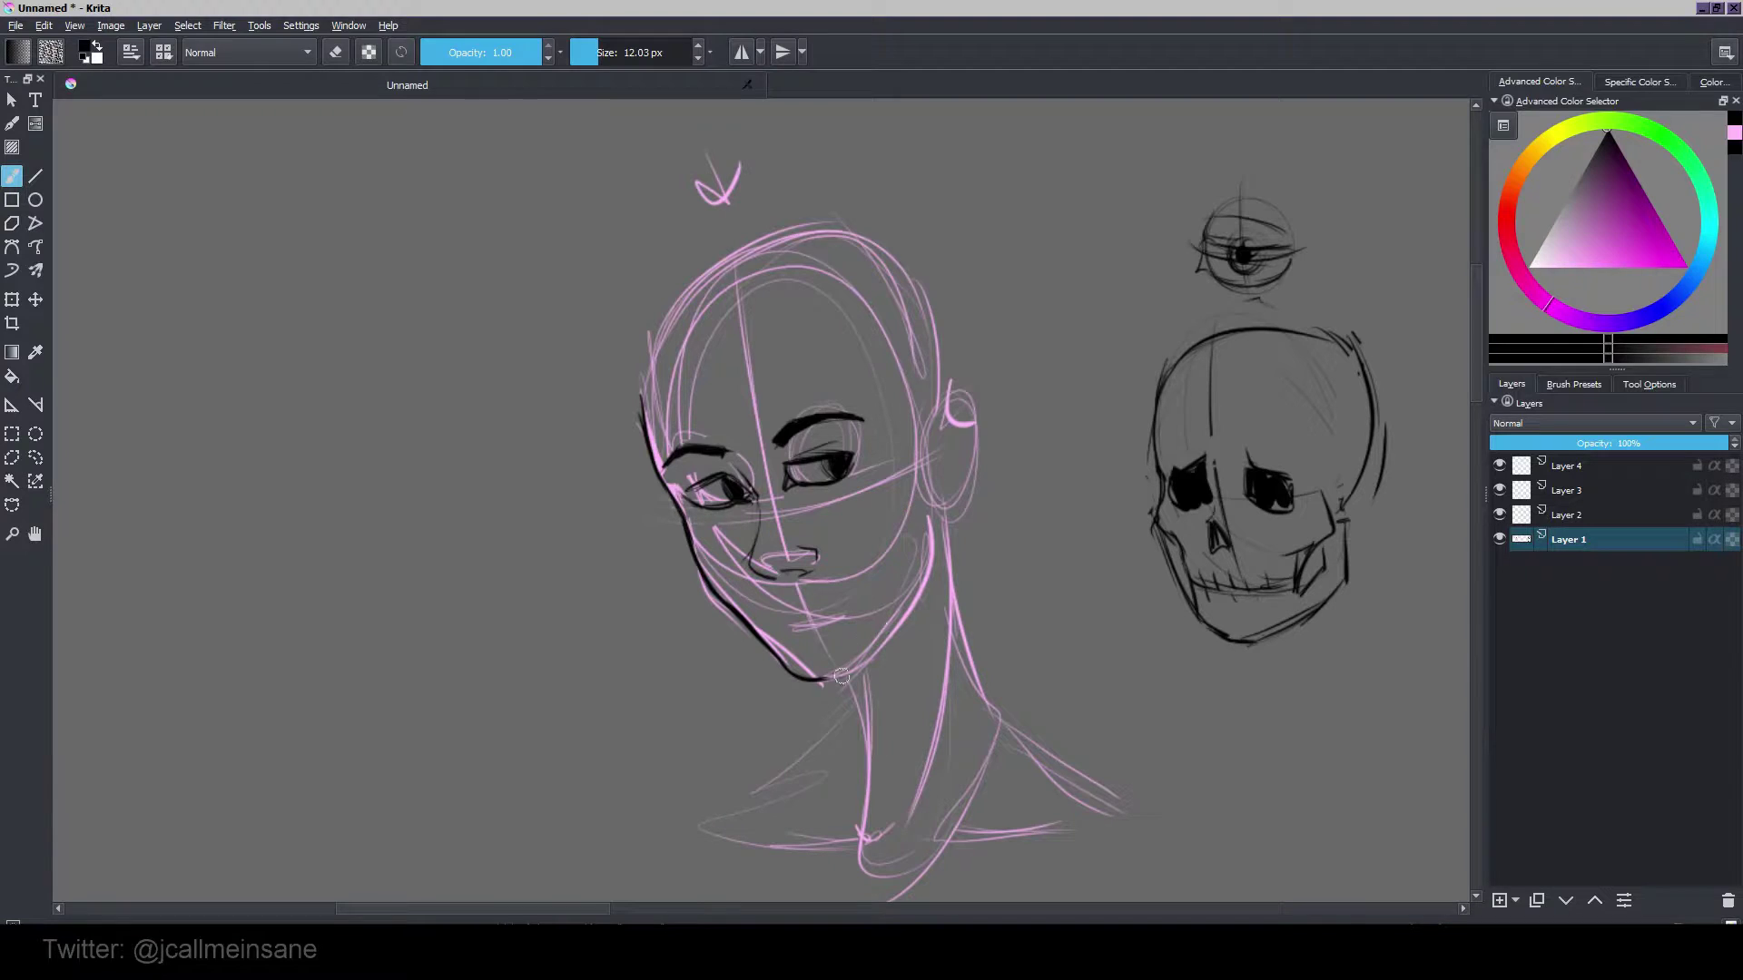
Step: Ink the portrait's near jawline from chin to ear and the front and back lines of the neck
drag(819, 679, 897, 616)
mouse_move(923, 518)
mouse_down()
mouse_move(924, 565)
mouse_move(880, 635)
mouse_move(860, 612)
mouse_move(864, 740)
mouse_up()
key(e)
key(e)
scroll(879, 635, down, 3)
drag(952, 458, 997, 654)
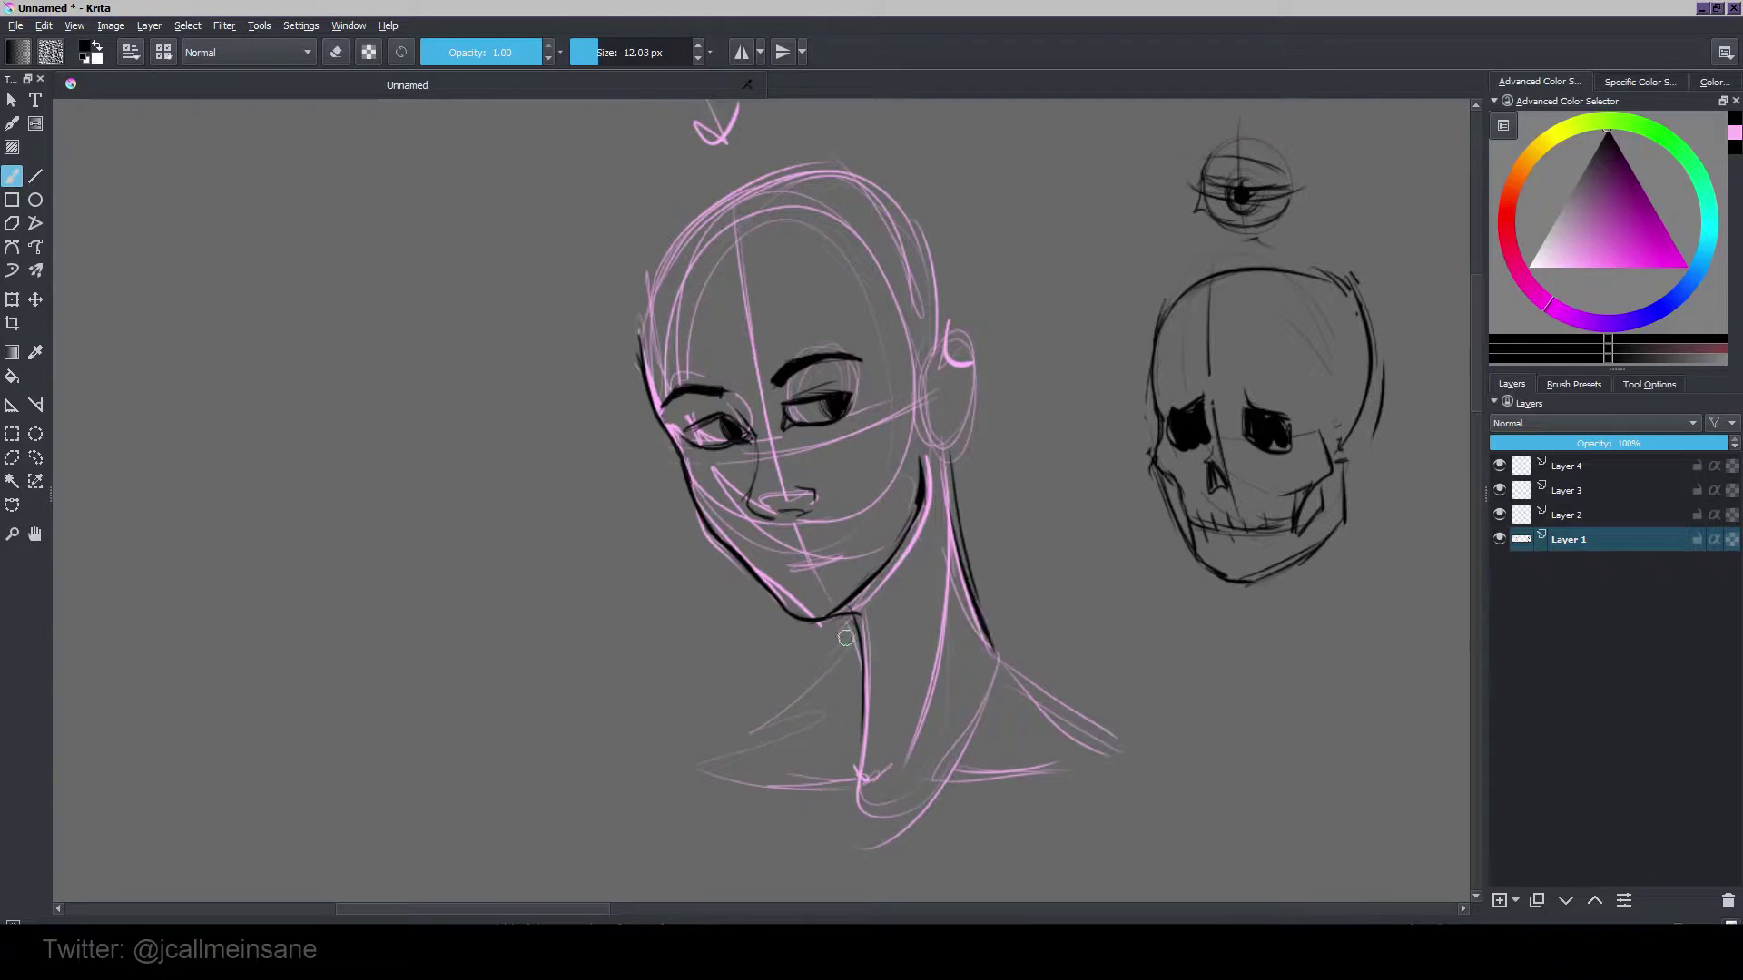
drag(843, 621, 862, 776)
Step: Erase the near jawline together with its pink guide and redraw it as a smoother curve up towards the ear
key(e)
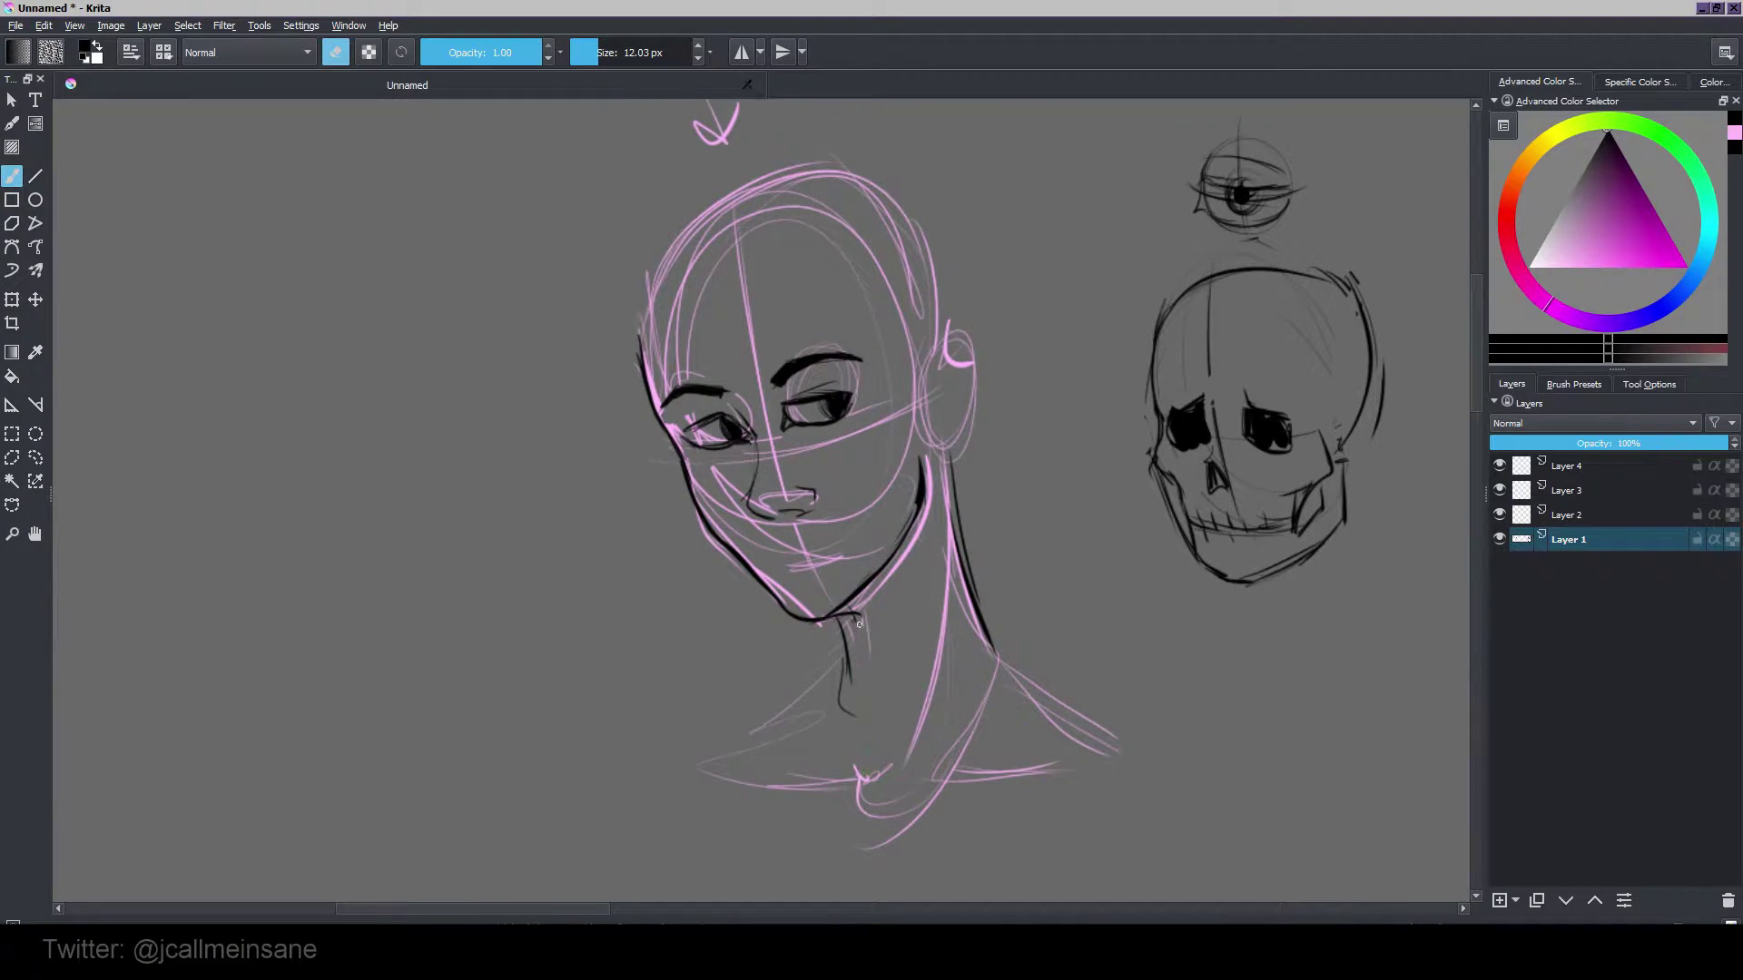
mouse_move(831, 619)
mouse_down()
mouse_move(889, 570)
mouse_move(922, 456)
mouse_move(903, 542)
mouse_up()
key(e)
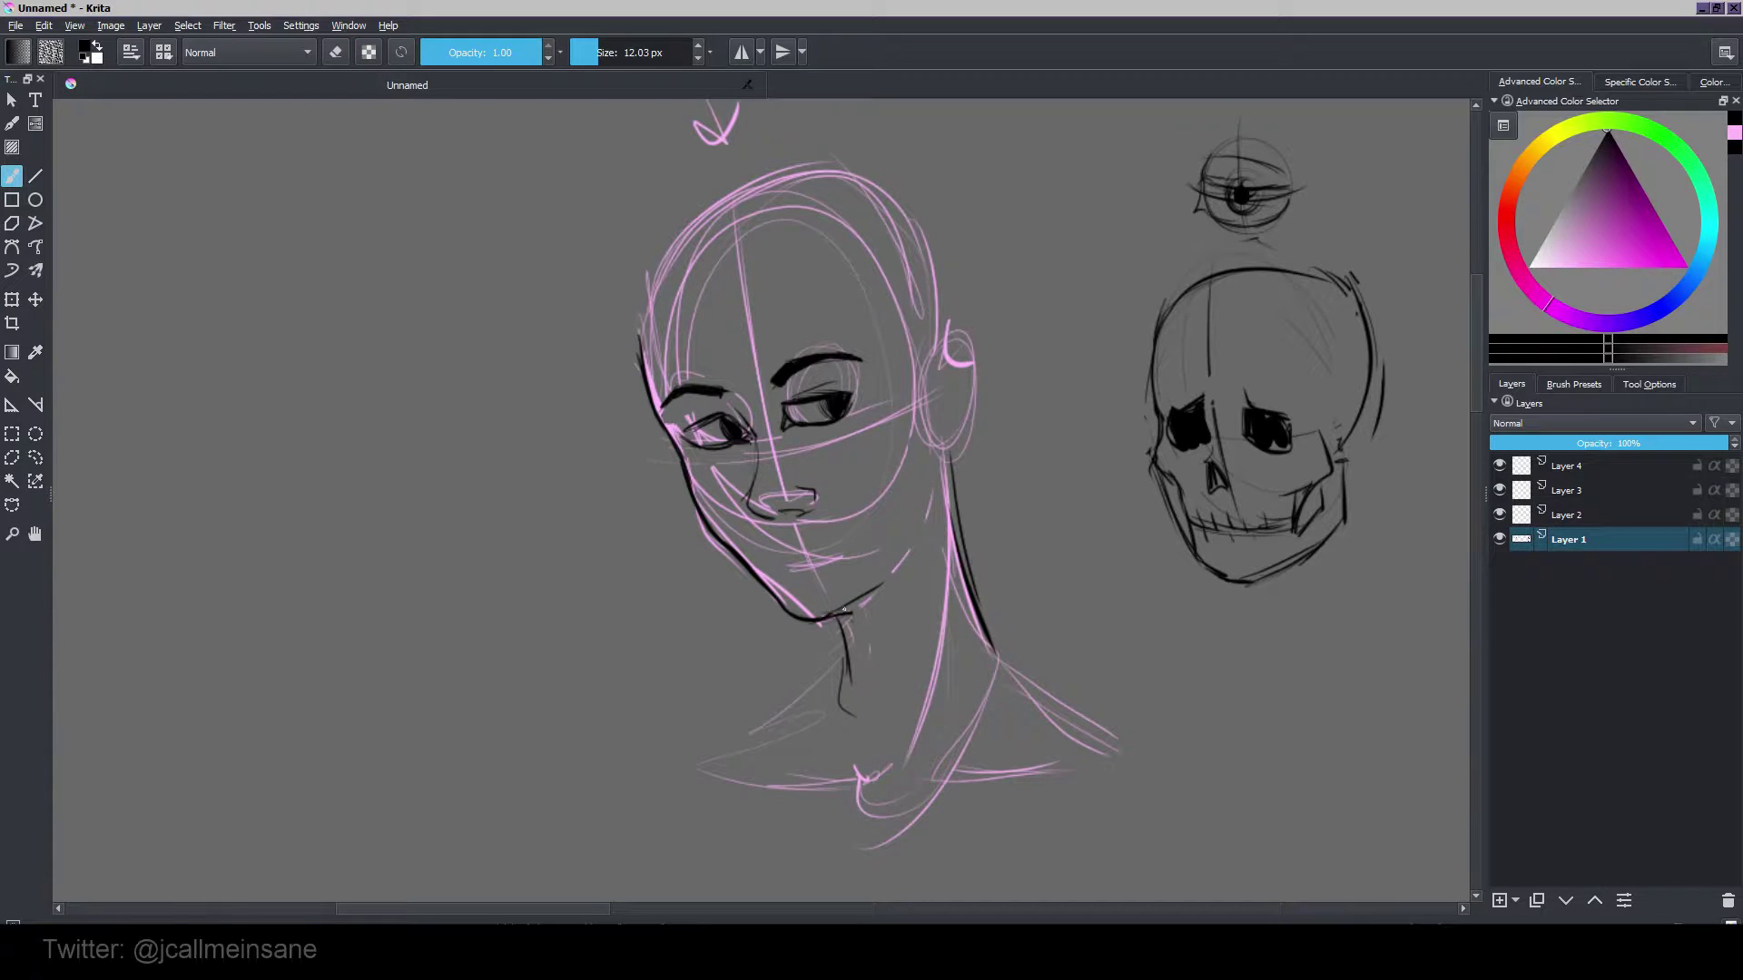
mouse_move(845, 609)
mouse_down()
mouse_move(919, 518)
mouse_move(884, 582)
mouse_up()
drag(924, 474, 887, 579)
key(e)
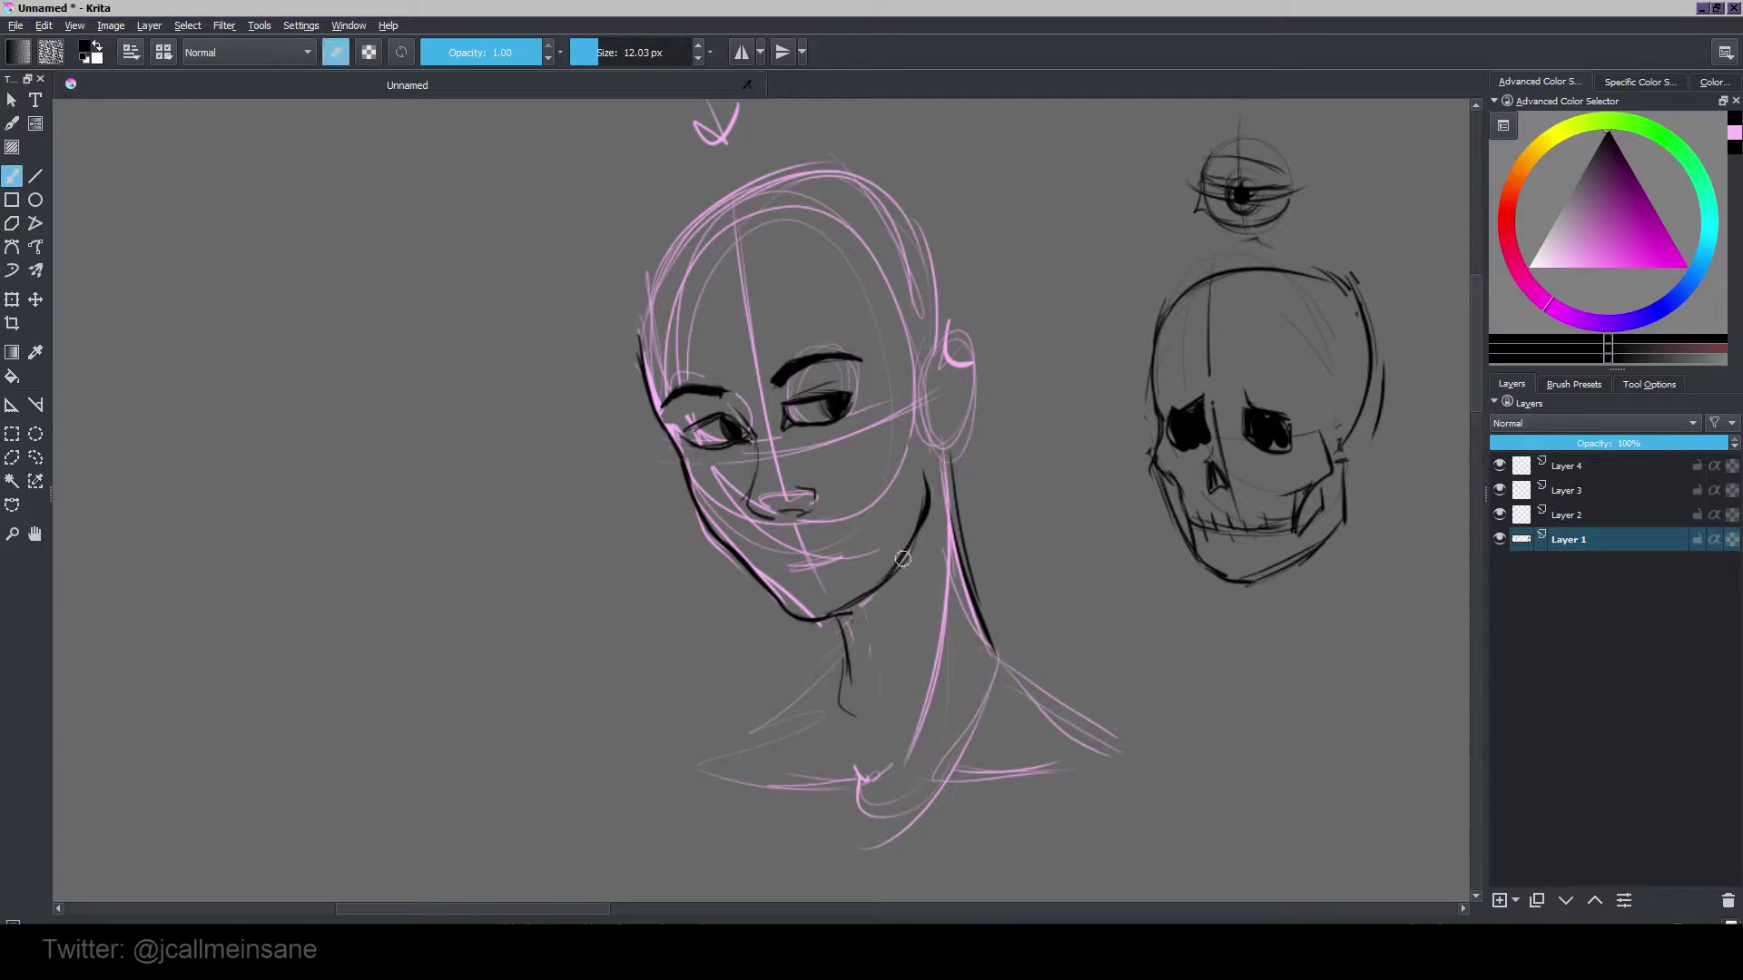
key(e)
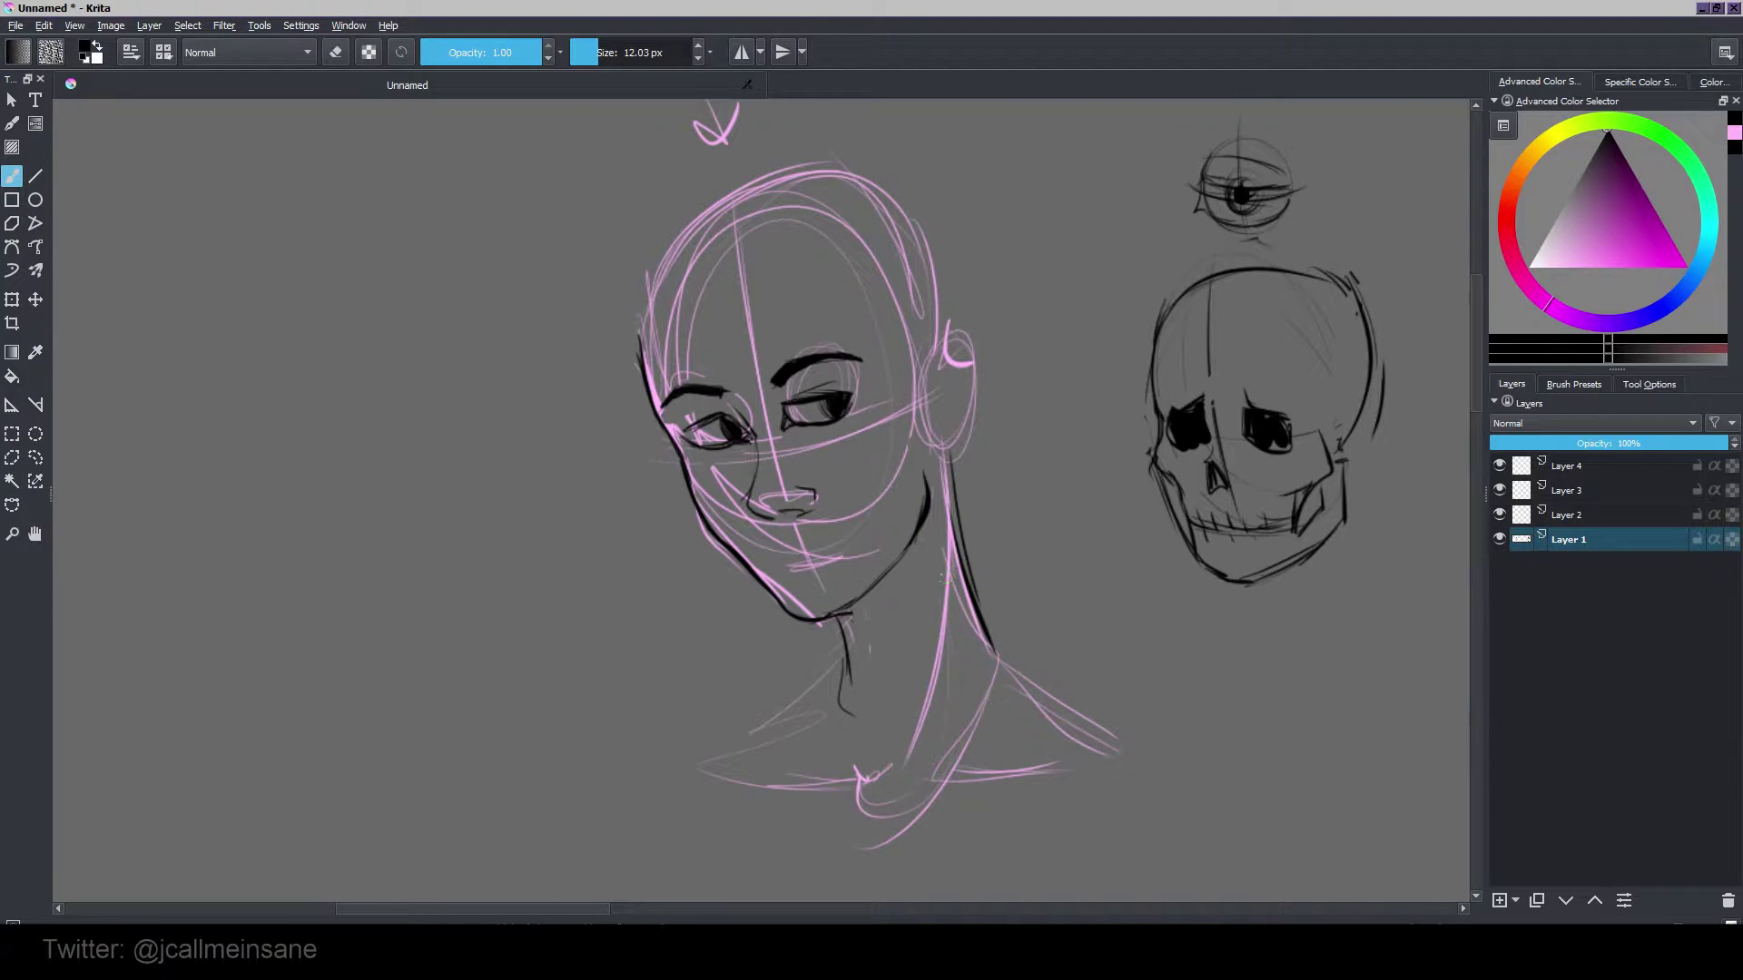
Step: Ink the neck muscle line, the slope of the near shoulder and the far shoulder line
drag(944, 527, 909, 717)
drag(998, 644, 1070, 718)
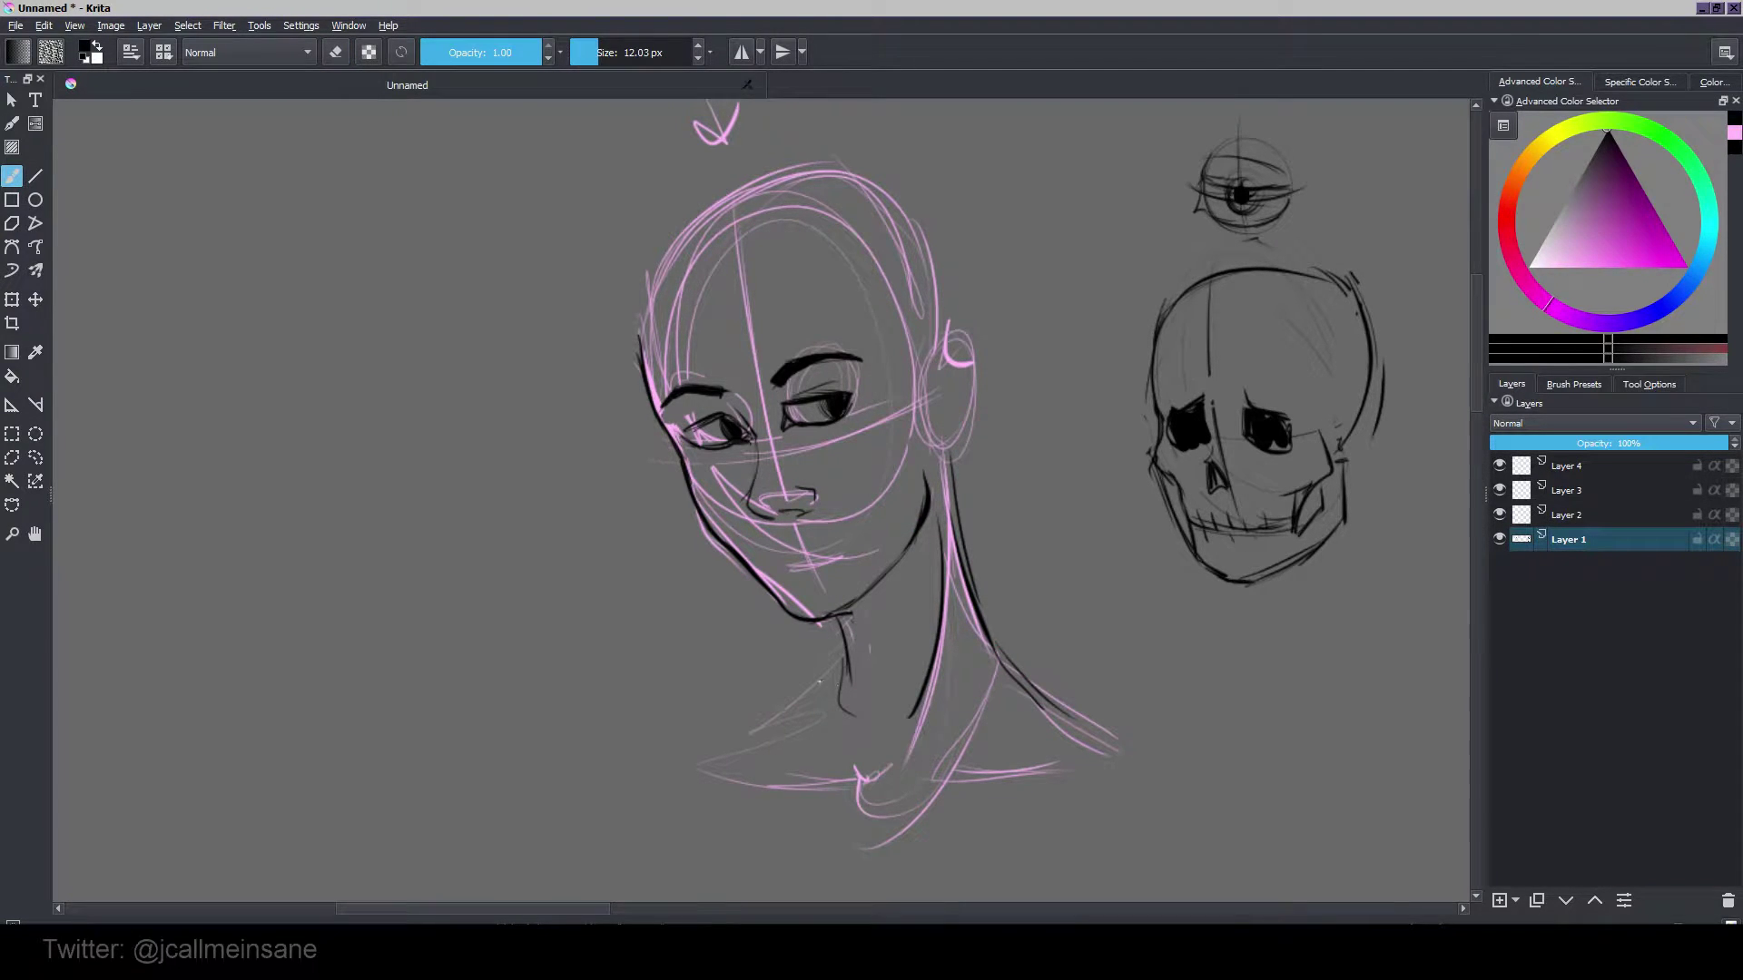
drag(845, 649, 856, 734)
drag(999, 647, 1118, 723)
Step: Thin the lower part of the near jawline beside the chin with the eraser and redraw it
drag(1070, 665, 1087, 731)
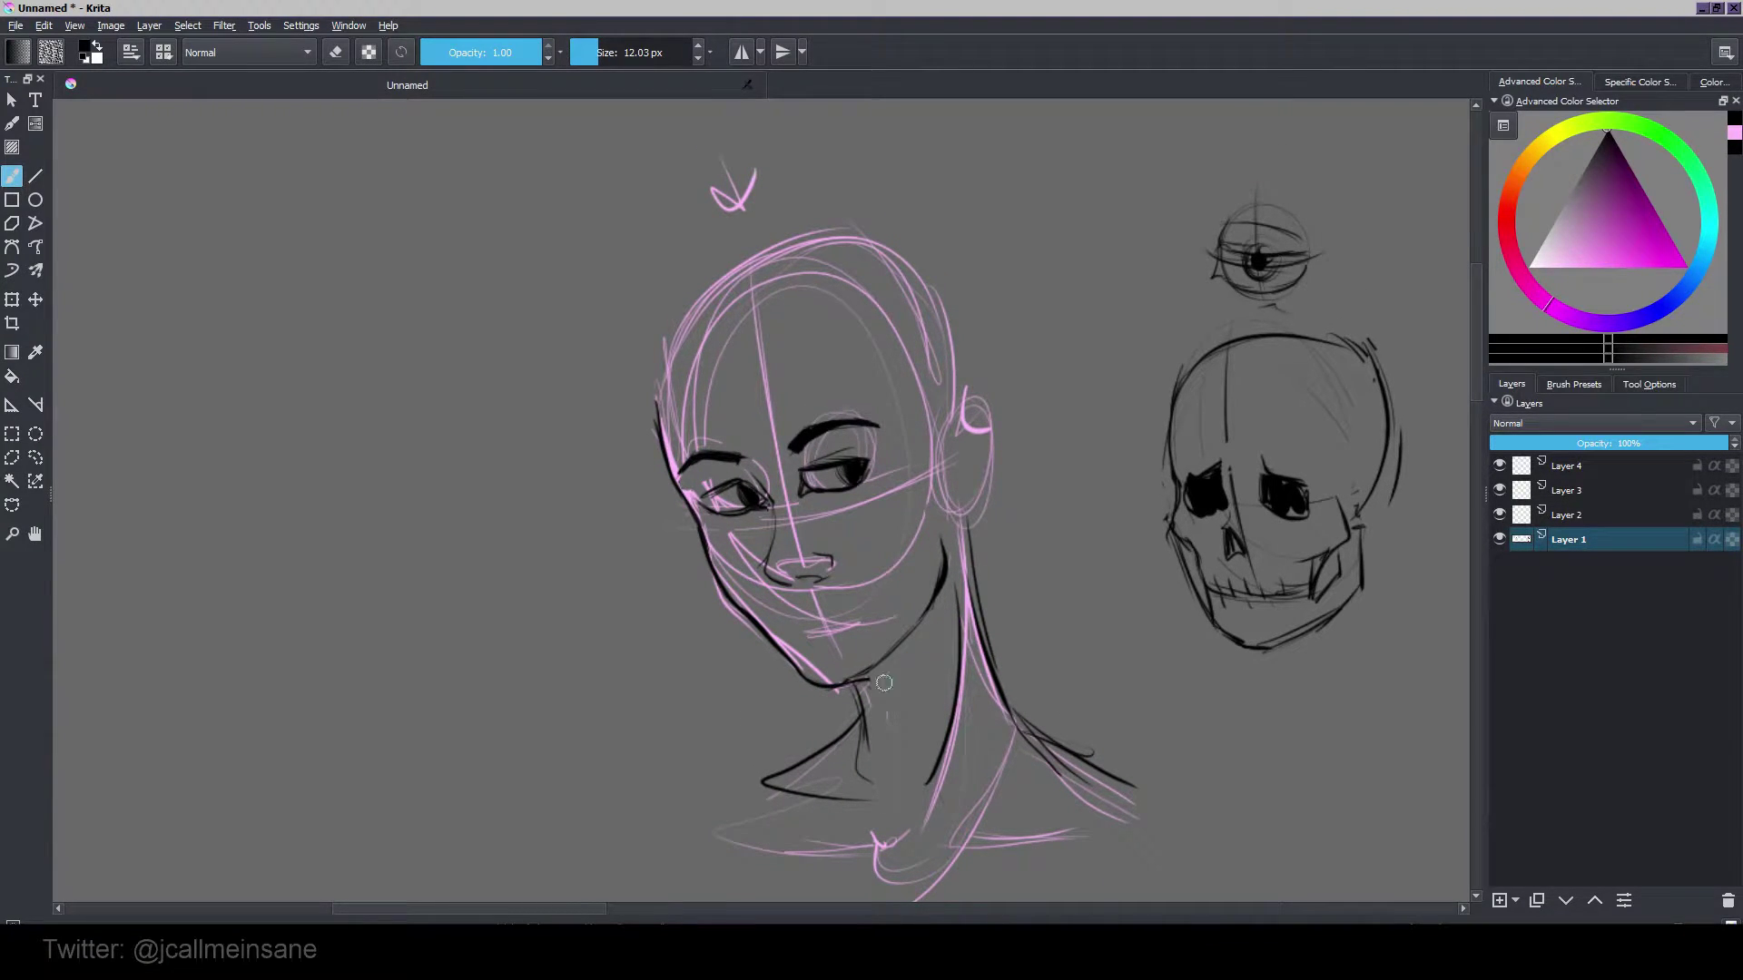
key(e)
drag(916, 622, 865, 664)
key(e)
drag(915, 623, 874, 668)
Step: Erase the upper part of the near jawline below the ear and redraw the jaw in a cleaner stroke
key(e)
drag(941, 541, 912, 631)
key(e)
key(e)
key(e)
key(e)
drag(942, 549, 894, 641)
key(e)
mouse_move(939, 554)
mouse_down()
mouse_move(910, 628)
mouse_move(864, 678)
mouse_up()
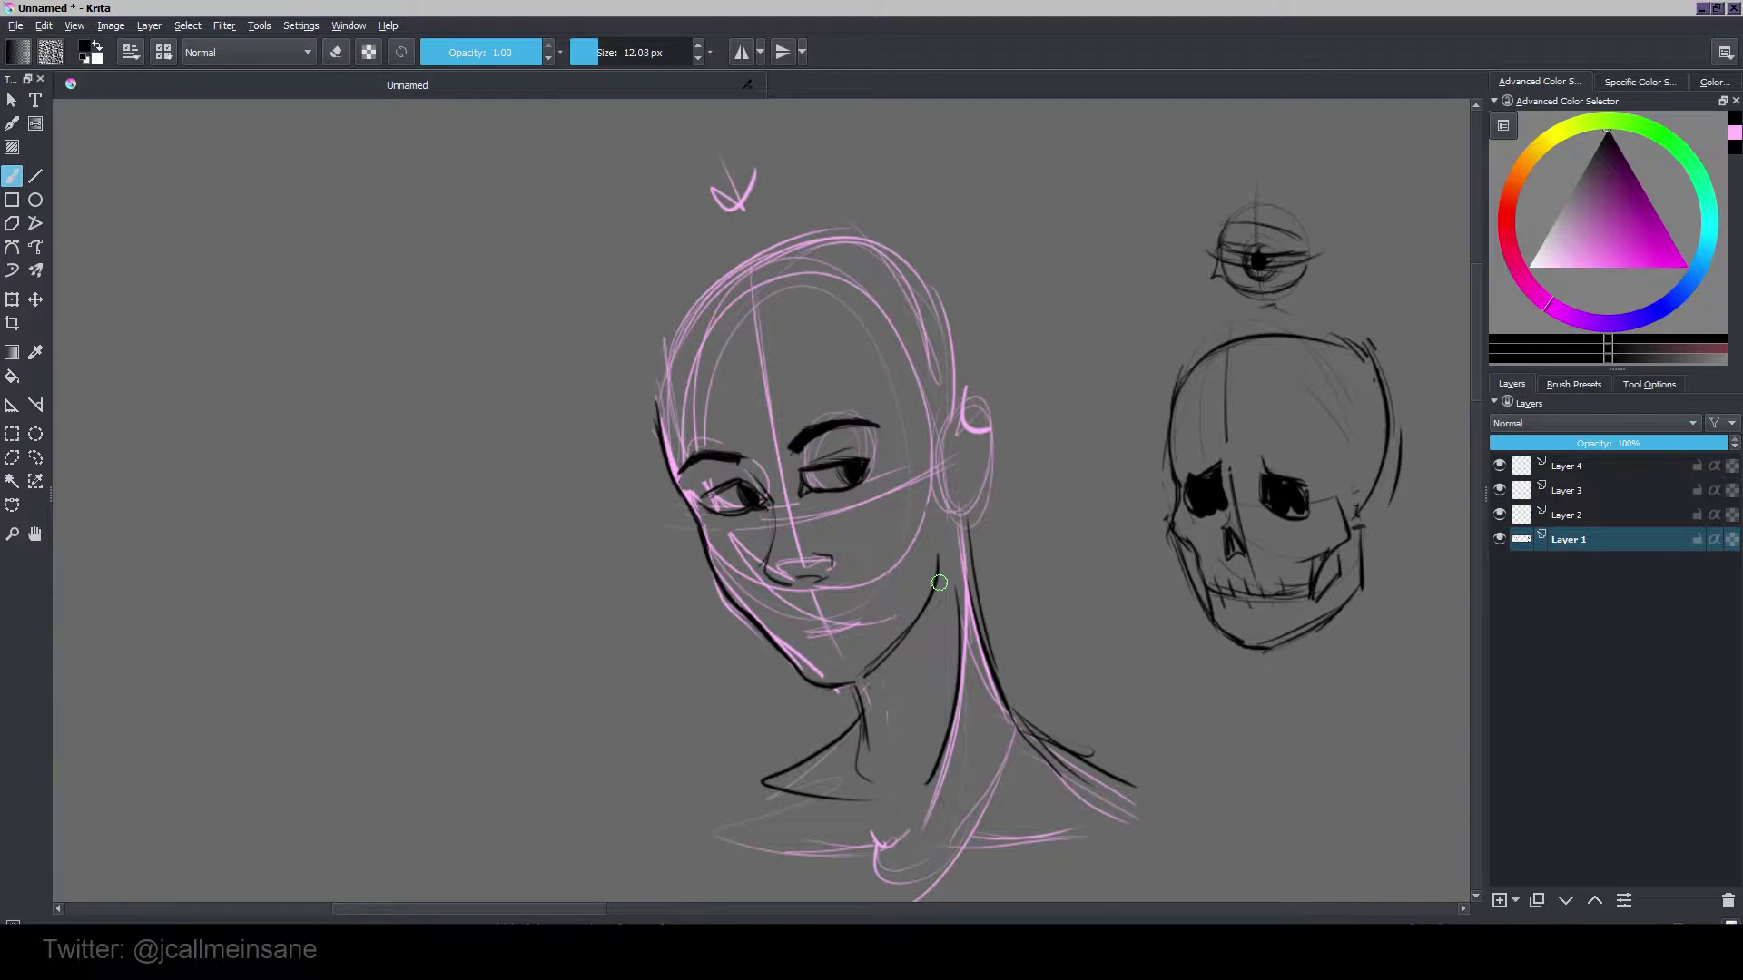
Step: Erase the pink guide and rough strokes along the far jaw between the cheek and chin
key(e)
mouse_move(771, 635)
mouse_down()
mouse_move(708, 567)
mouse_move(770, 641)
mouse_up()
key(e)
key(e)
drag(716, 577, 817, 683)
key(e)
key(e)
Step: Rotate the canvas, ink the far cheek and jaw contour more cleanly, and rotate the canvas back upright
key(6)
key(6)
key(e)
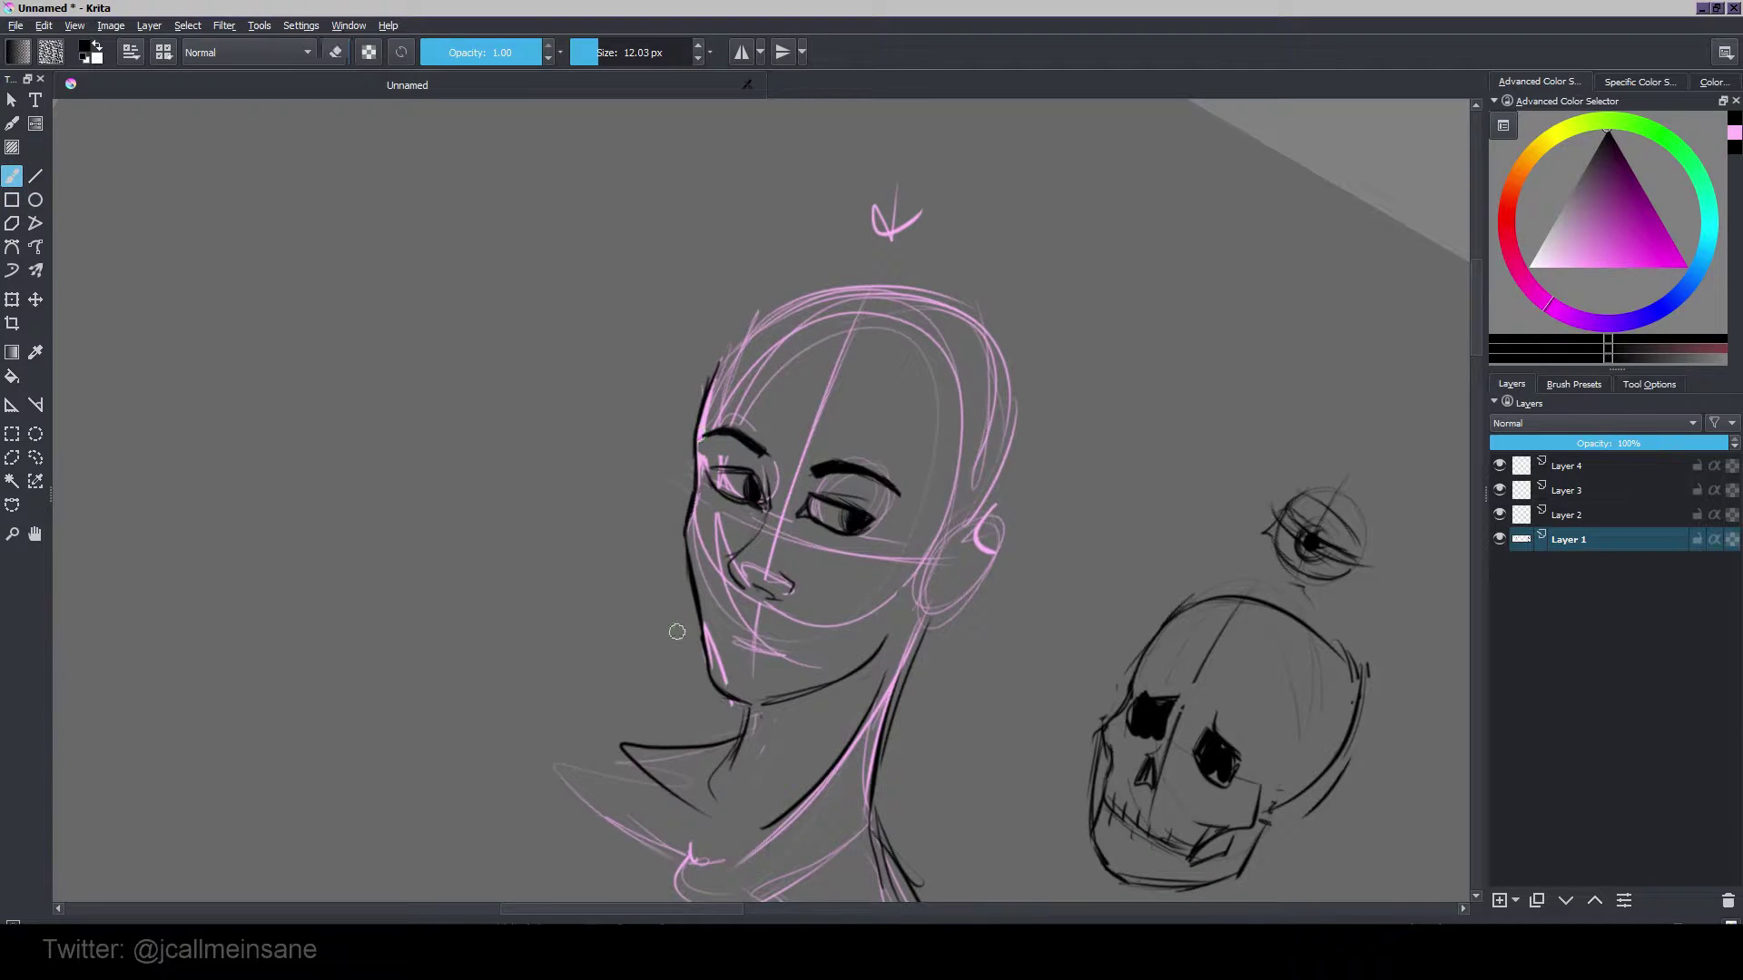
mouse_move(689, 544)
mouse_down()
mouse_move(702, 635)
mouse_move(682, 527)
mouse_move(707, 665)
mouse_up()
key(e)
key(e)
scroll(864, 599, down, 2)
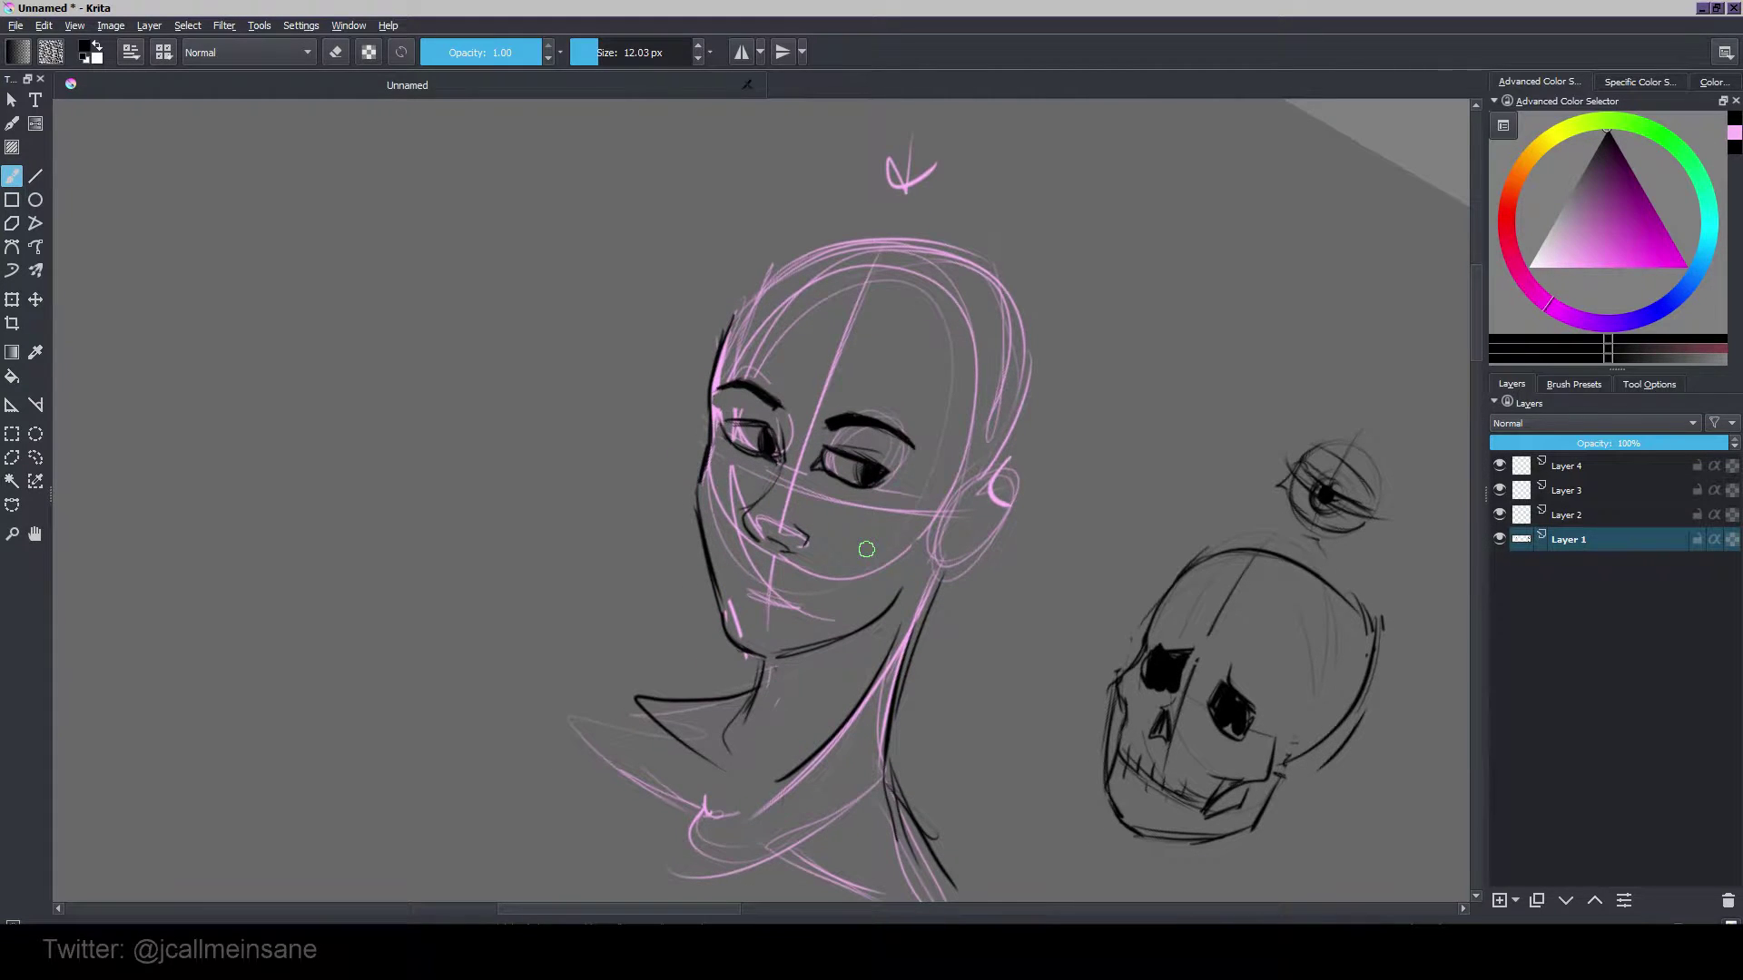
key(4)
key(4)
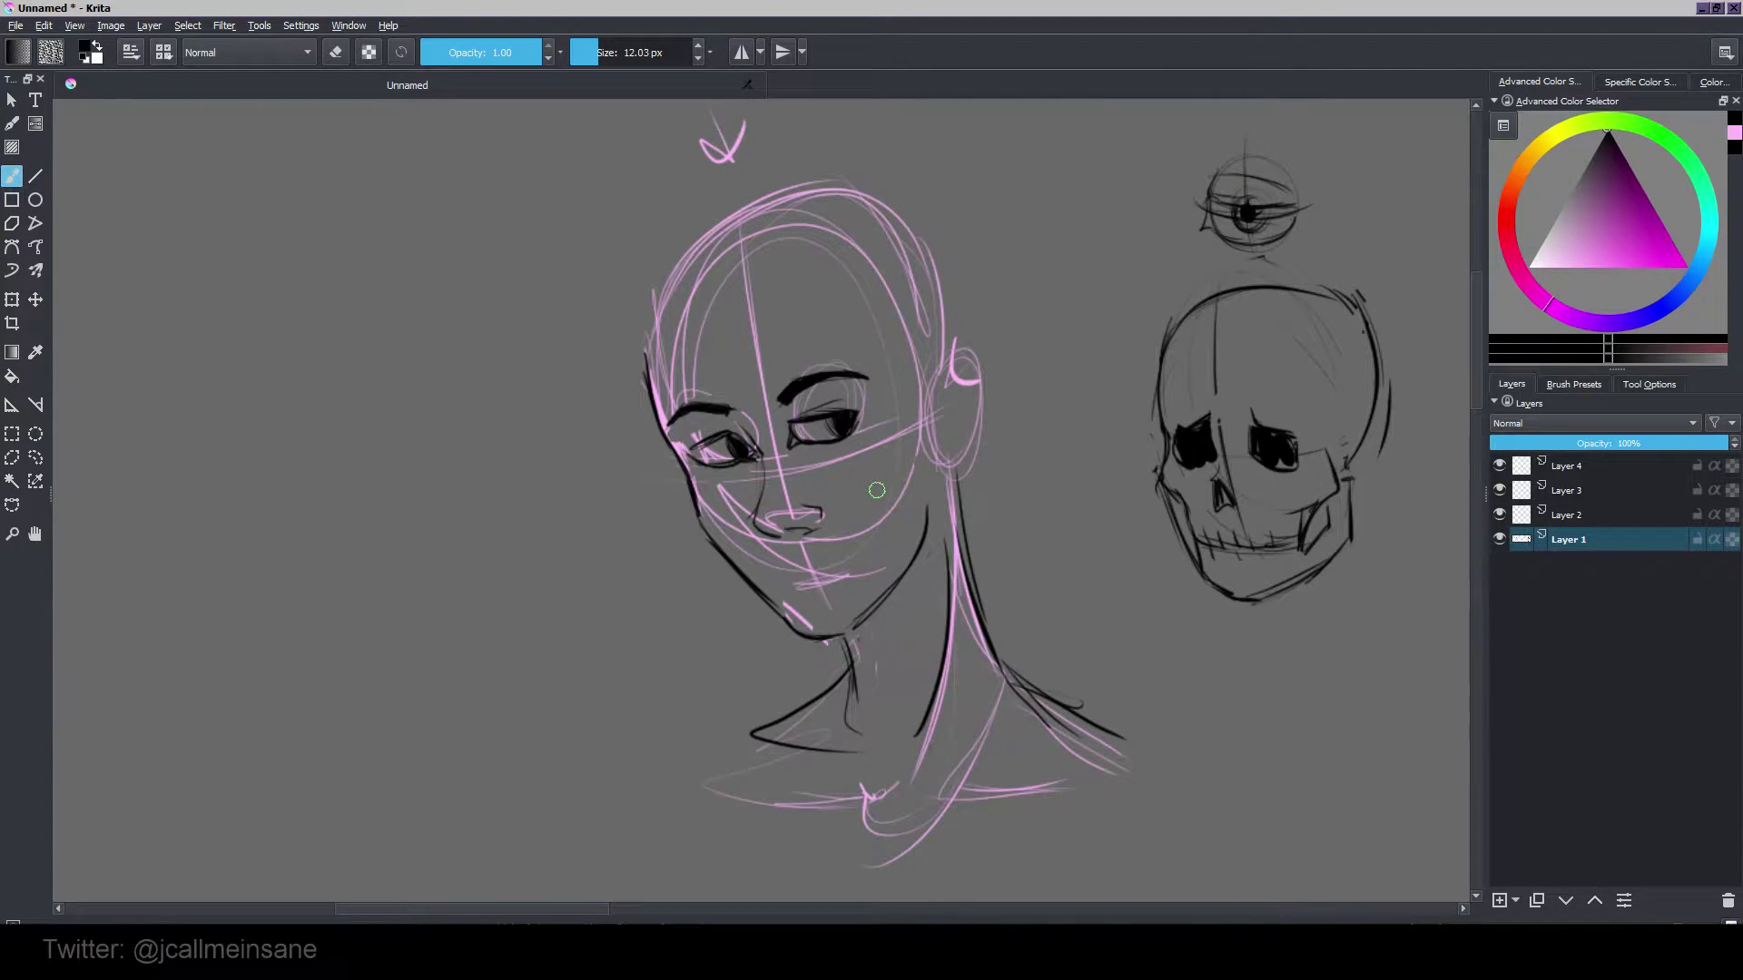
key(6)
key(4)
key(4)
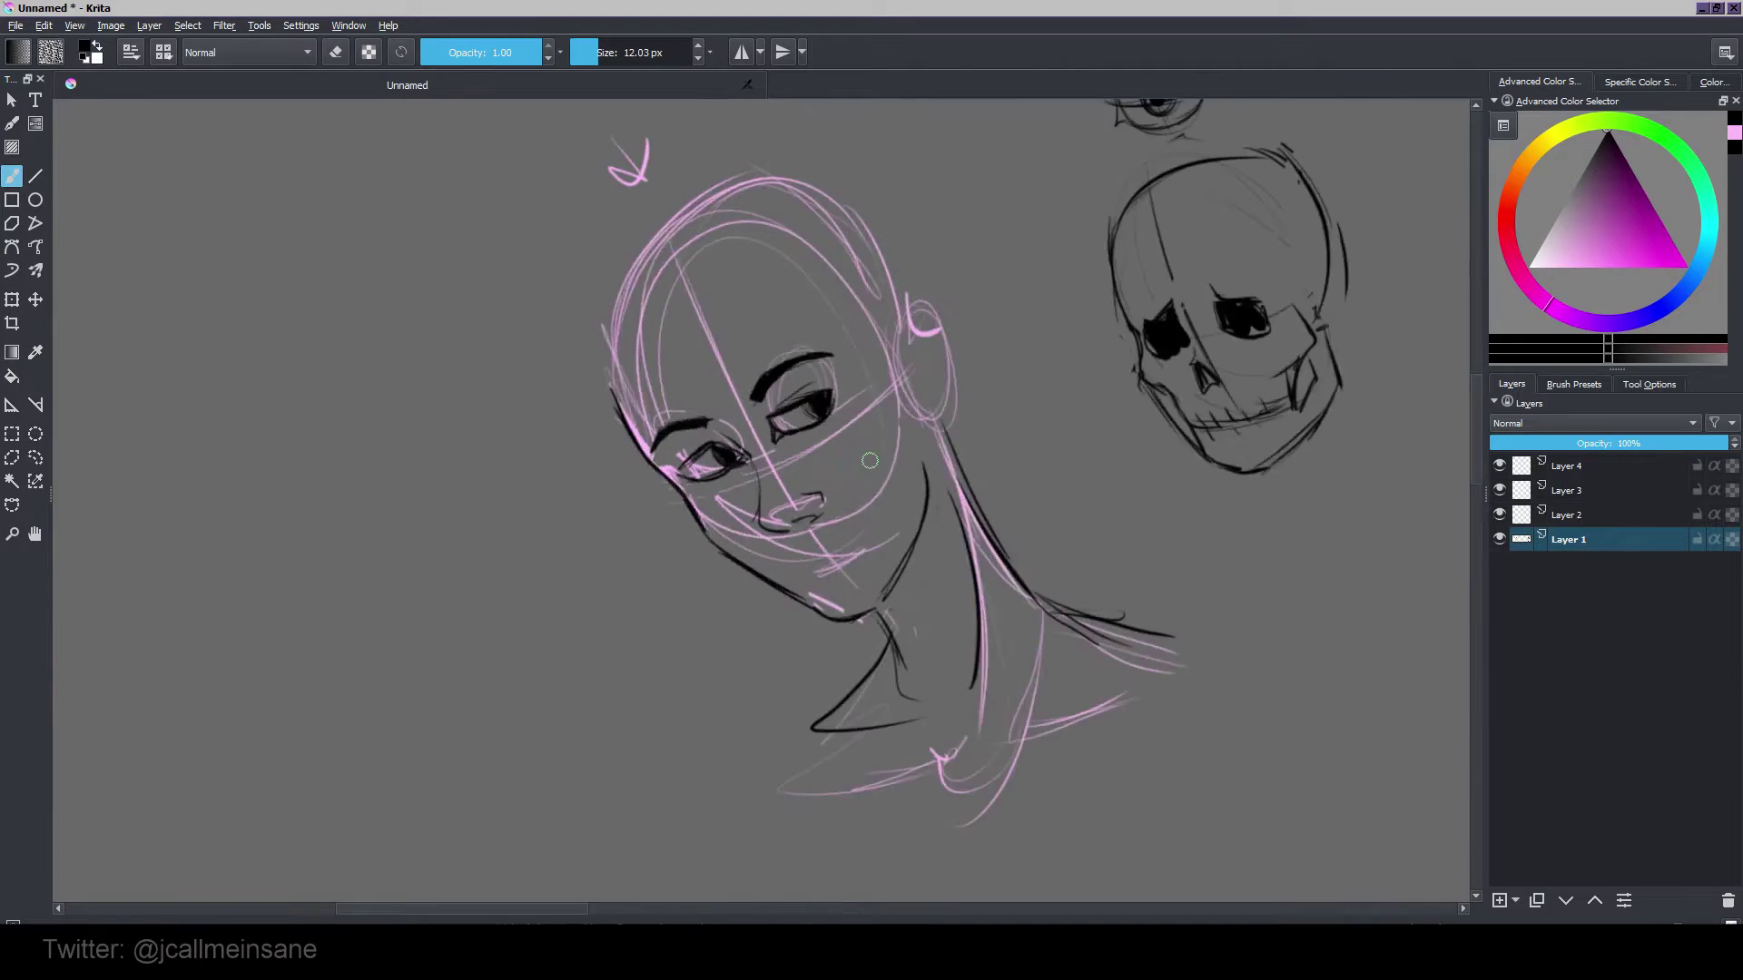
key(6)
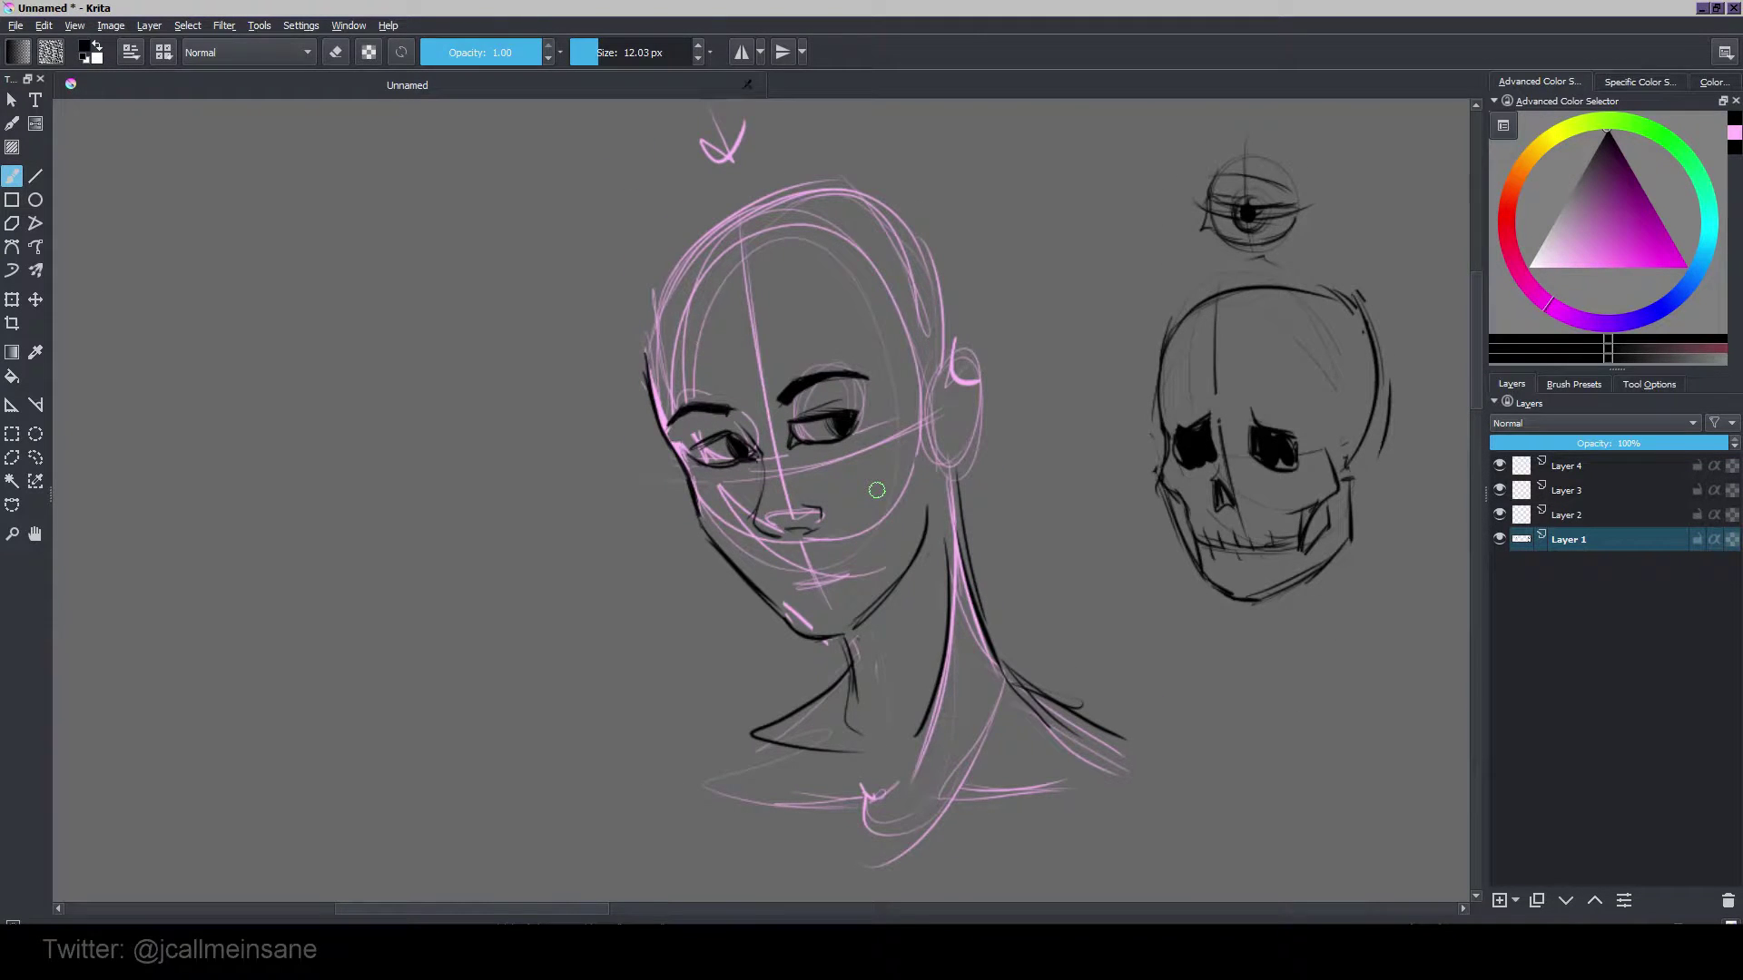
Step: Ink the crown and back of the head in black, and the near ear with its outer rim and inner folds
mouse_move(954, 557)
mouse_down()
mouse_move(907, 778)
mouse_move(890, 429)
mouse_up()
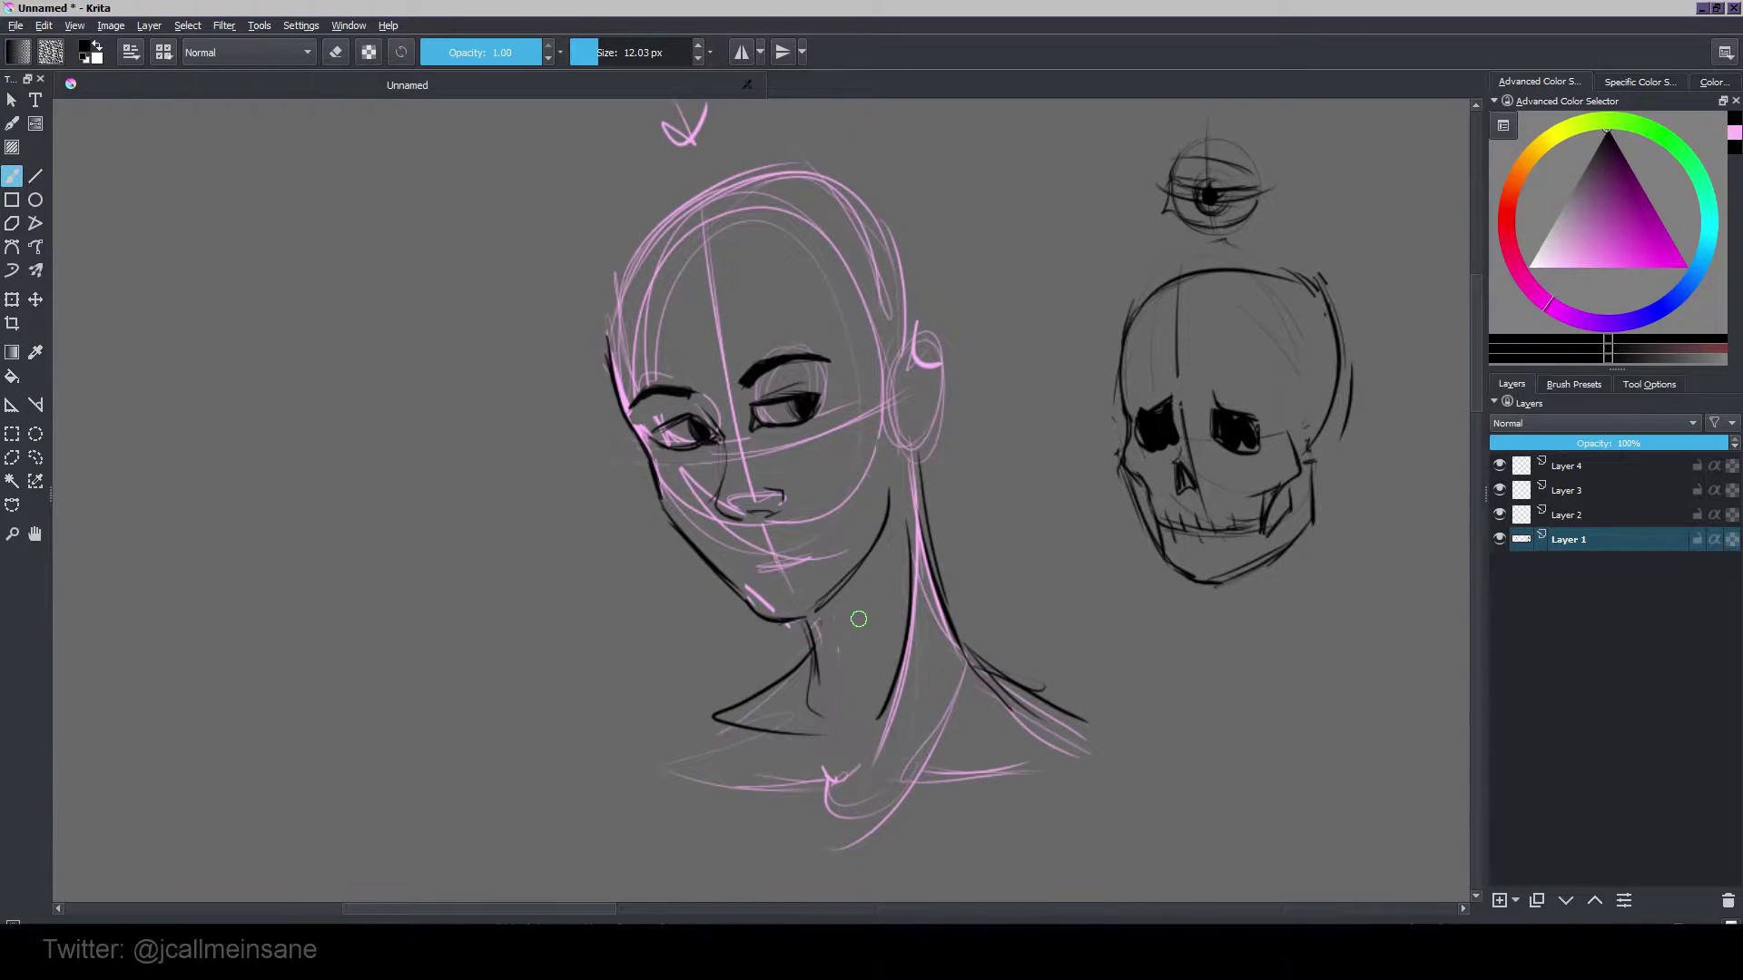
mouse_move(859, 620)
mouse_down()
mouse_move(977, 642)
mouse_move(810, 456)
mouse_move(844, 564)
mouse_move(647, 377)
mouse_move(799, 318)
mouse_move(901, 368)
mouse_move(928, 490)
mouse_move(887, 440)
mouse_up()
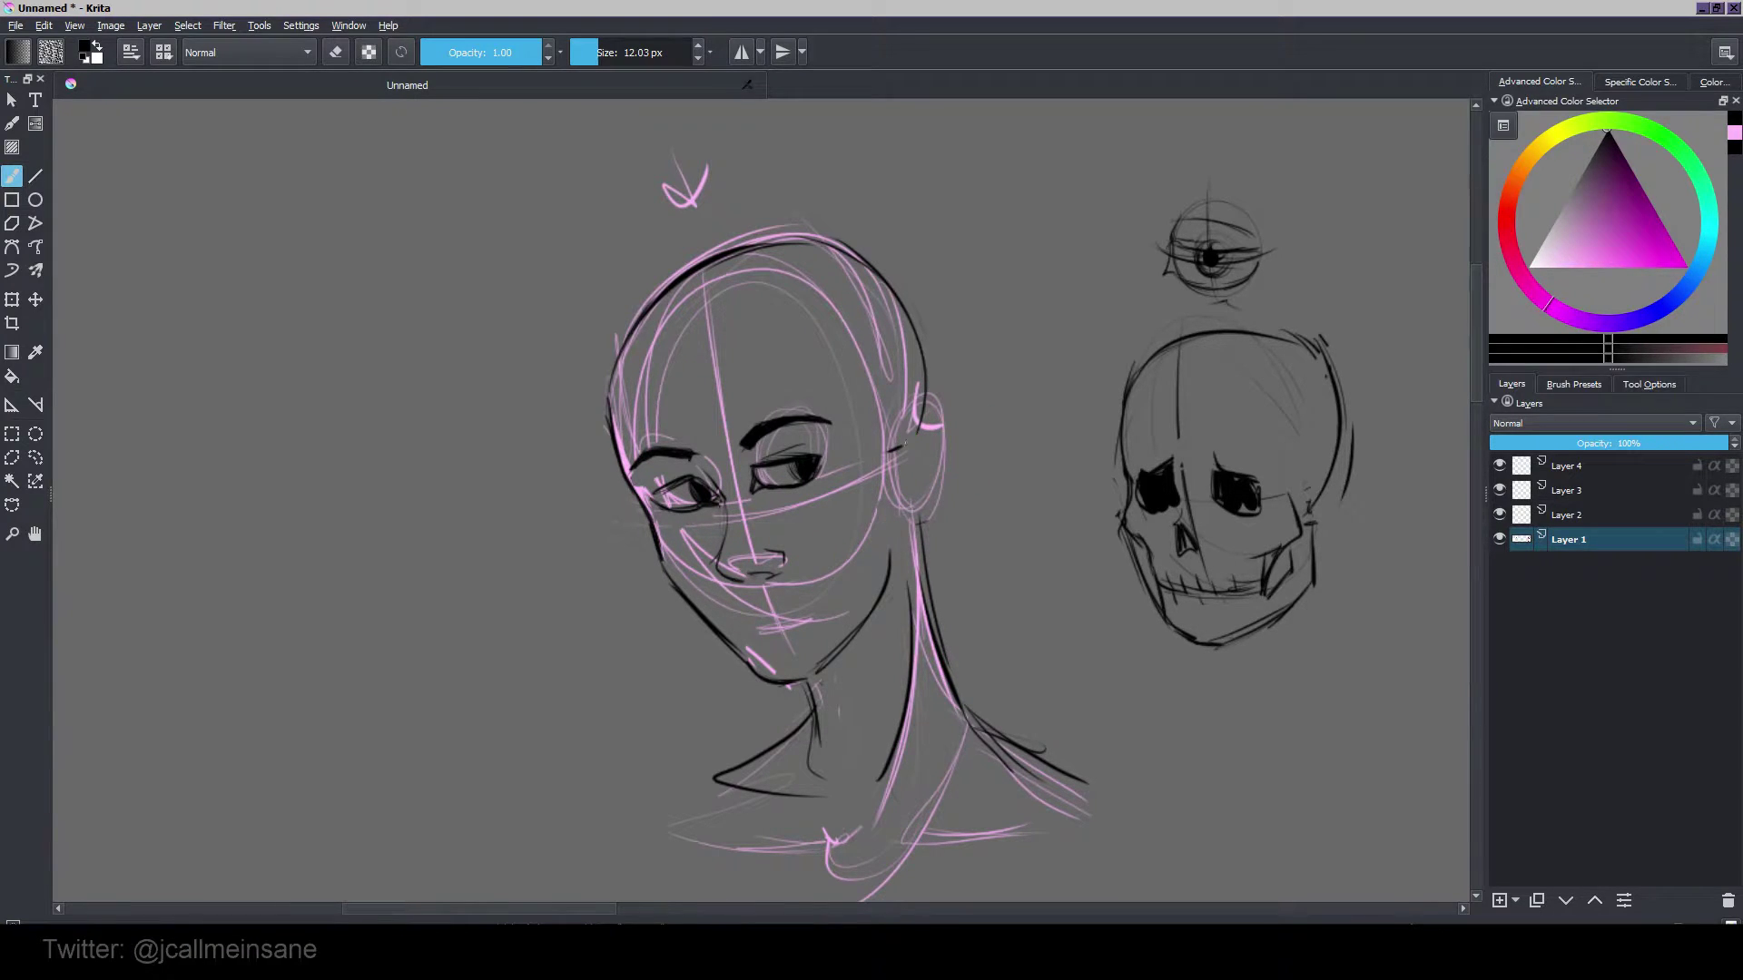
mouse_move(922, 425)
mouse_down()
mouse_move(947, 435)
mouse_move(935, 521)
mouse_up()
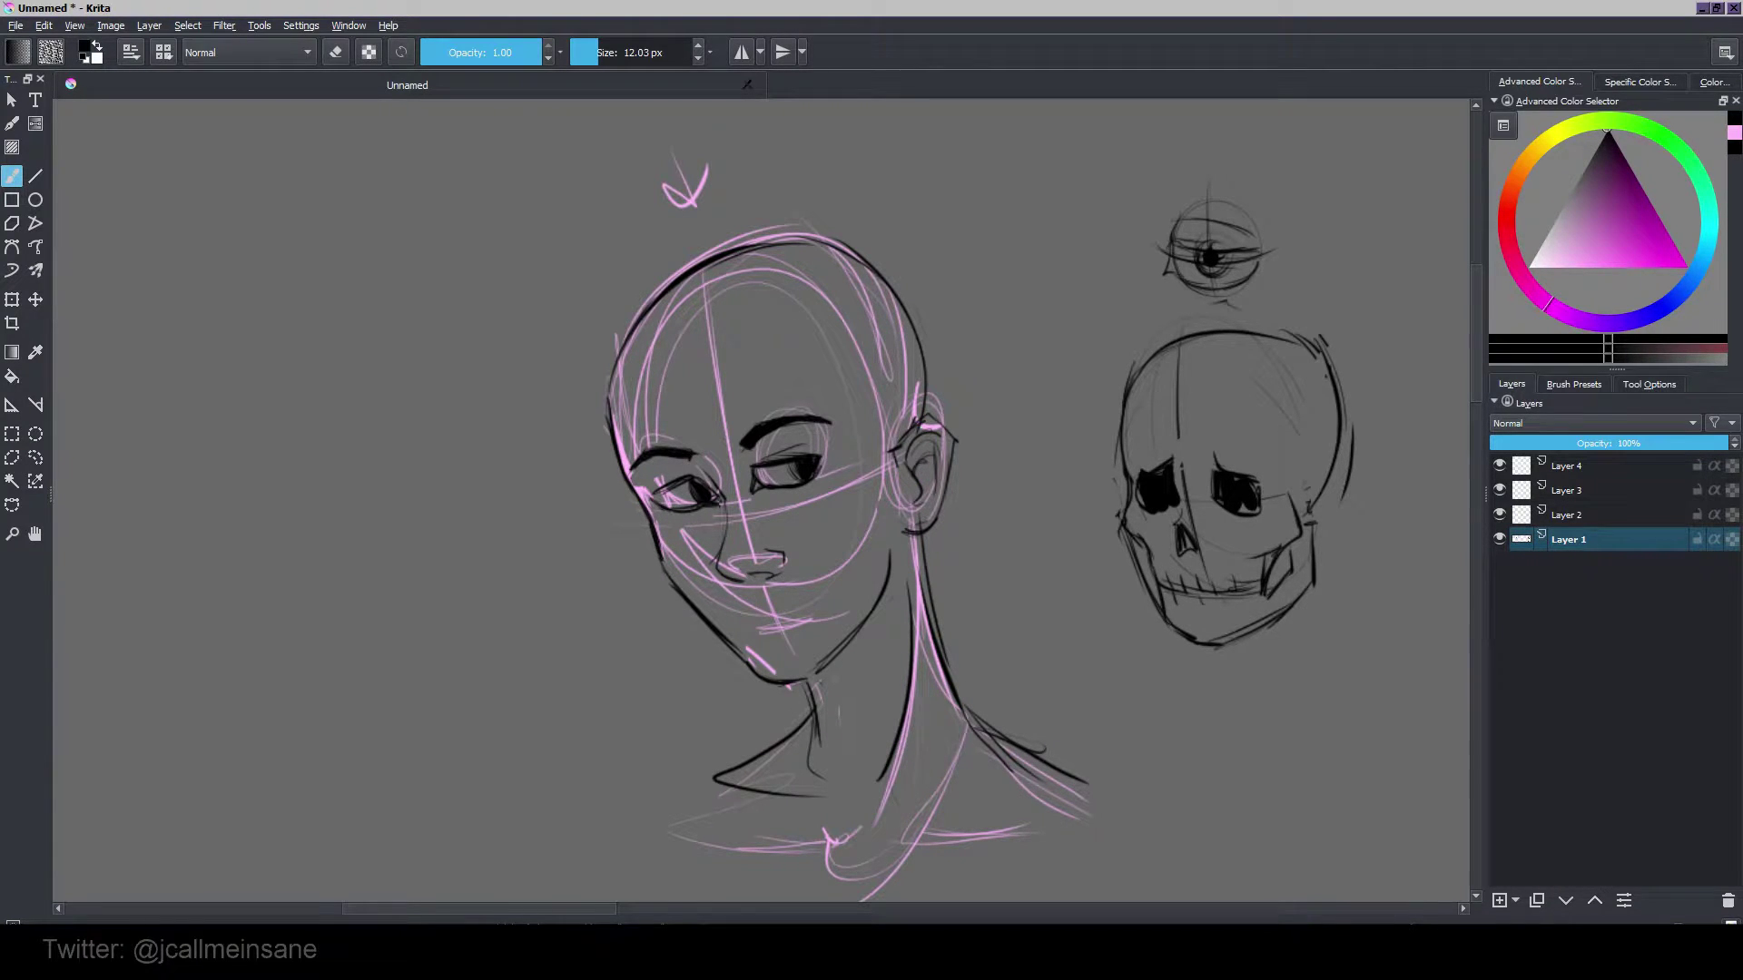
Step: Clean up the near ear's upper and outer rim with the eraser and redraw the corrected edge
key(e)
mouse_move(944, 434)
mouse_down()
mouse_move(918, 438)
mouse_move(947, 485)
mouse_move(949, 457)
mouse_up()
key(e)
key(e)
drag(926, 411, 914, 427)
key(e)
Step: Sketch a large ear study beside the face, with outer rim, inner folds, shaded canal and a dark dot on the lobe
mouse_move(468, 539)
mouse_down()
mouse_move(516, 561)
mouse_move(459, 549)
mouse_move(509, 448)
mouse_move(552, 520)
mouse_move(468, 651)
mouse_up()
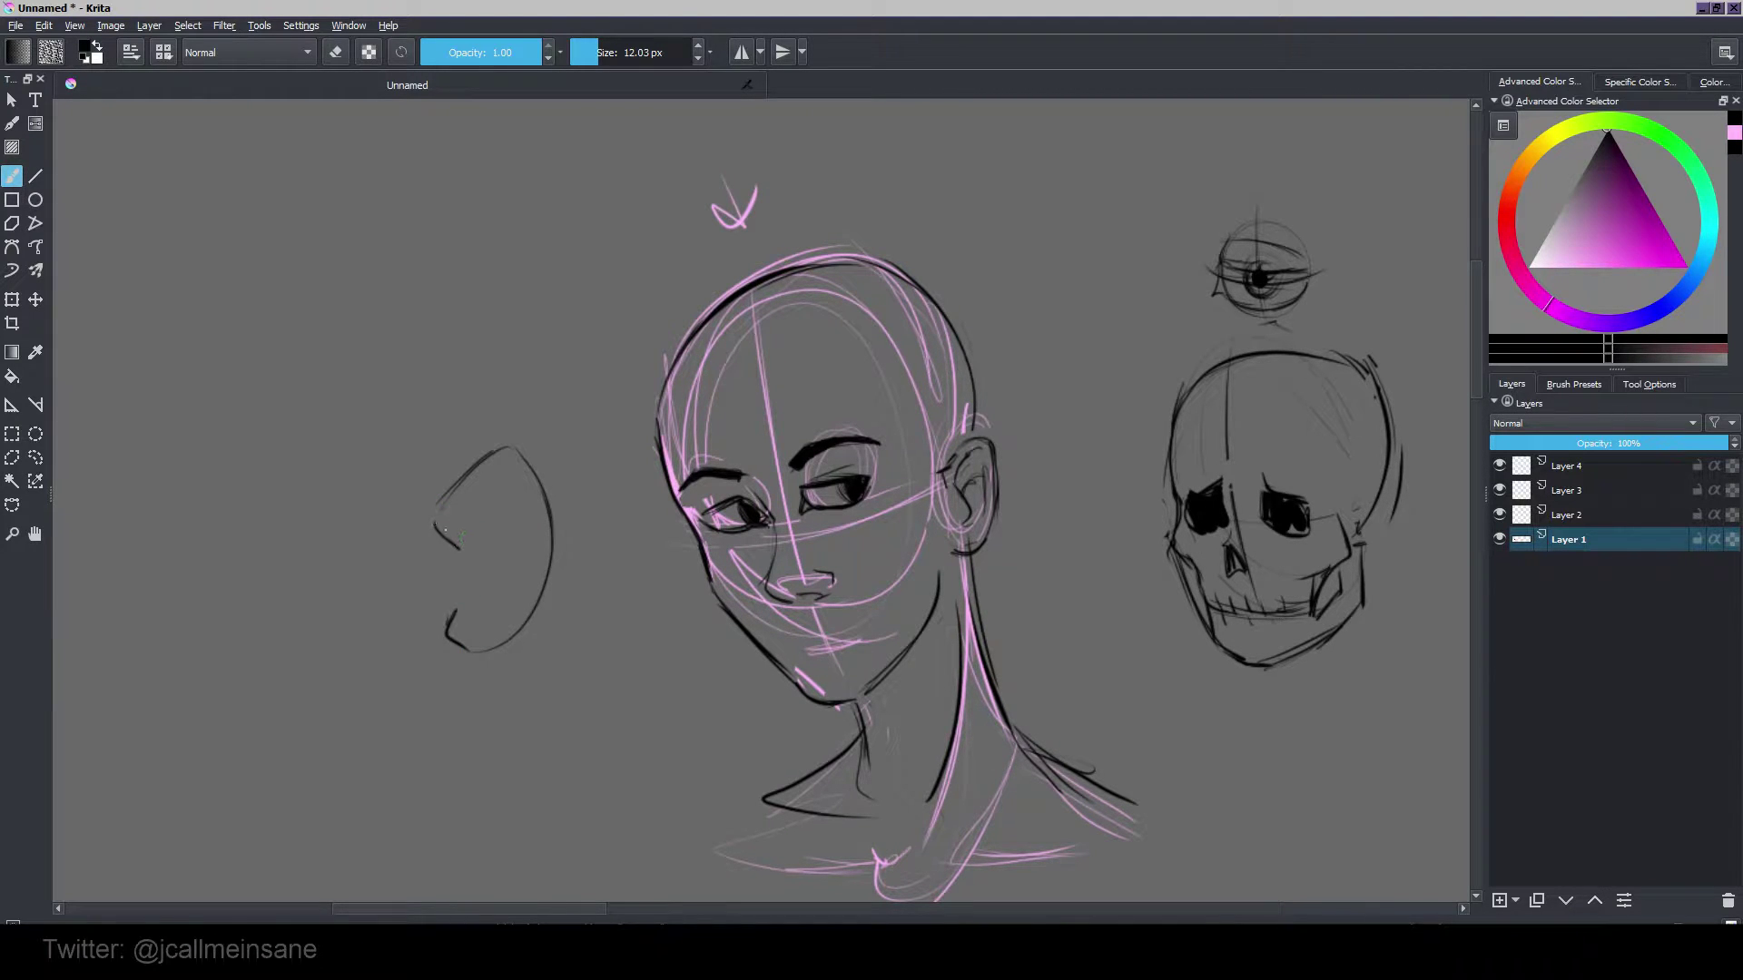
drag(433, 504, 472, 582)
mouse_move(463, 497)
mouse_down()
mouse_move(518, 479)
mouse_move(539, 540)
mouse_move(483, 580)
mouse_move(488, 541)
mouse_move(523, 511)
mouse_move(533, 528)
mouse_move(530, 588)
mouse_move(491, 622)
mouse_up()
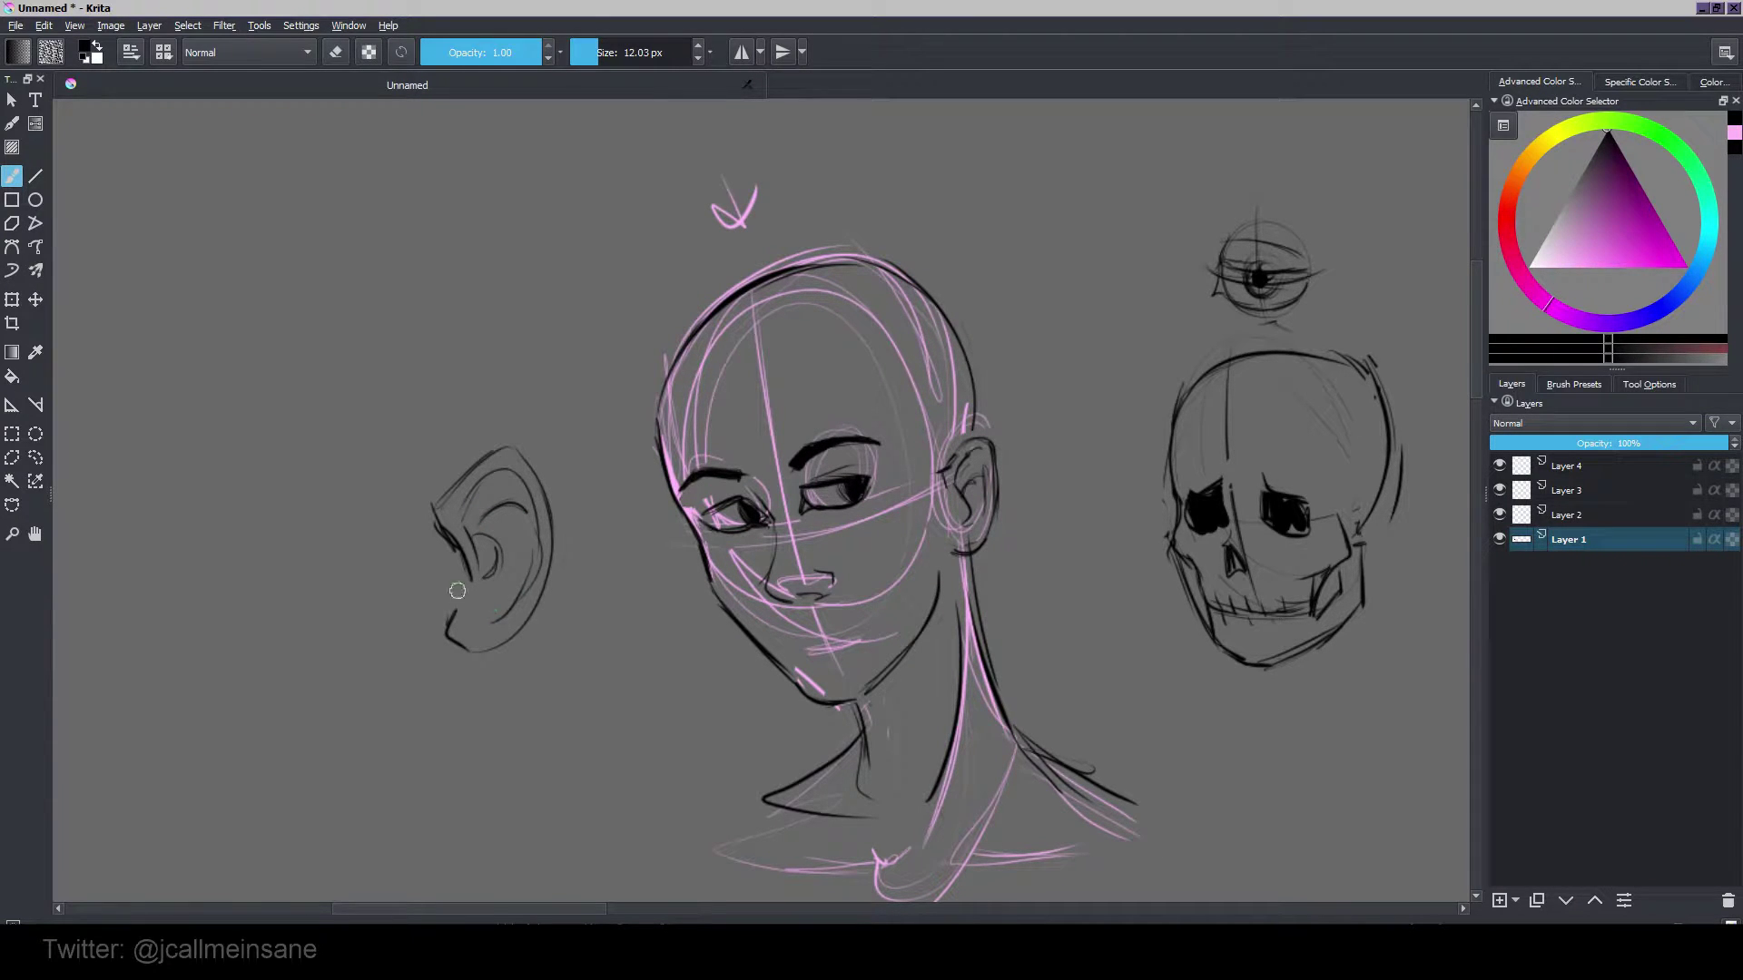
drag(479, 546, 495, 563)
drag(447, 490, 441, 522)
drag(466, 630, 467, 633)
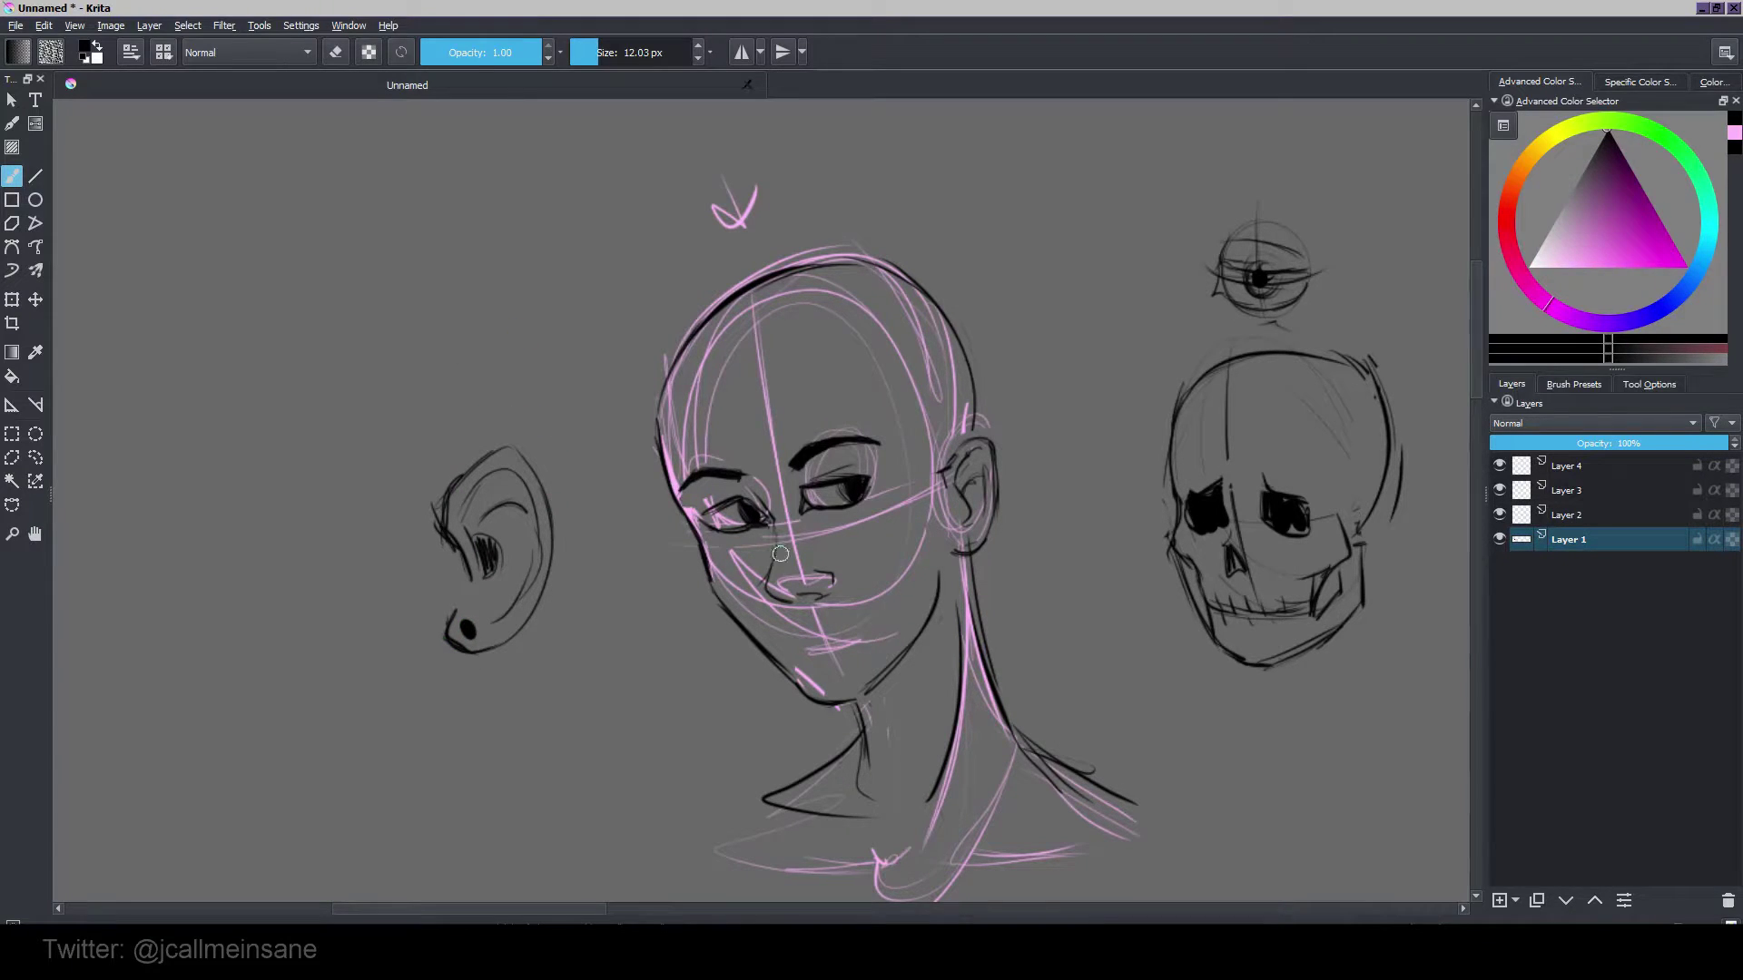
Step: Erase the ear study beside the face
key(e)
mouse_move(442, 499)
mouse_down()
mouse_move(467, 638)
mouse_move(451, 611)
mouse_move(471, 443)
mouse_move(507, 420)
mouse_up()
drag(525, 508, 457, 499)
mouse_move(528, 507)
mouse_down()
mouse_move(549, 633)
mouse_move(454, 669)
mouse_move(444, 525)
mouse_up()
key(e)
Step: Try a first mouth sketch below the nose and erase it along with the pink nose and lower centre-line guides
mouse_move(569, 601)
mouse_down()
mouse_move(477, 601)
mouse_move(525, 642)
mouse_move(432, 595)
mouse_up()
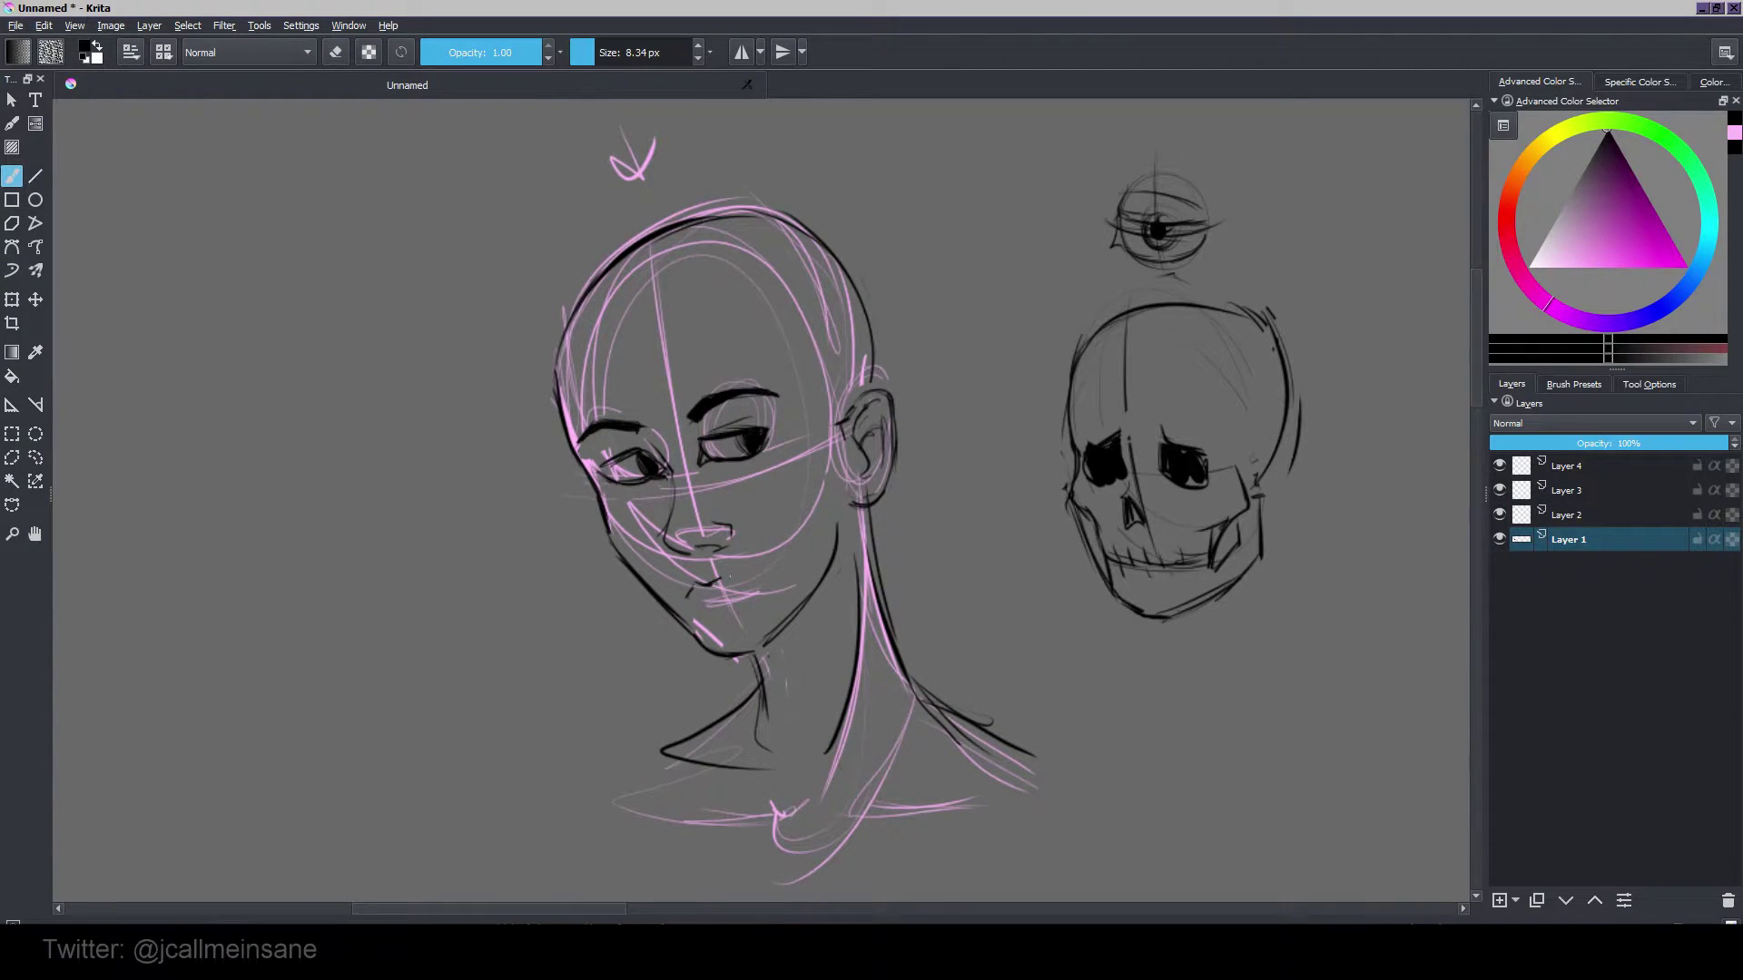
mouse_move(747, 576)
mouse_down()
mouse_move(774, 574)
mouse_move(739, 596)
mouse_move(766, 573)
mouse_up()
key(e)
mouse_move(687, 617)
mouse_down()
mouse_move(770, 611)
mouse_move(735, 610)
mouse_move(662, 521)
mouse_move(742, 605)
mouse_move(738, 629)
mouse_move(719, 629)
mouse_move(792, 596)
mouse_move(731, 631)
mouse_move(722, 580)
mouse_move(691, 572)
mouse_move(736, 568)
mouse_move(711, 550)
mouse_move(728, 540)
mouse_move(687, 507)
mouse_move(698, 575)
mouse_move(729, 574)
mouse_move(685, 577)
mouse_move(708, 607)
mouse_move(664, 545)
mouse_move(694, 579)
mouse_up()
key(e)
key(e)
key(e)
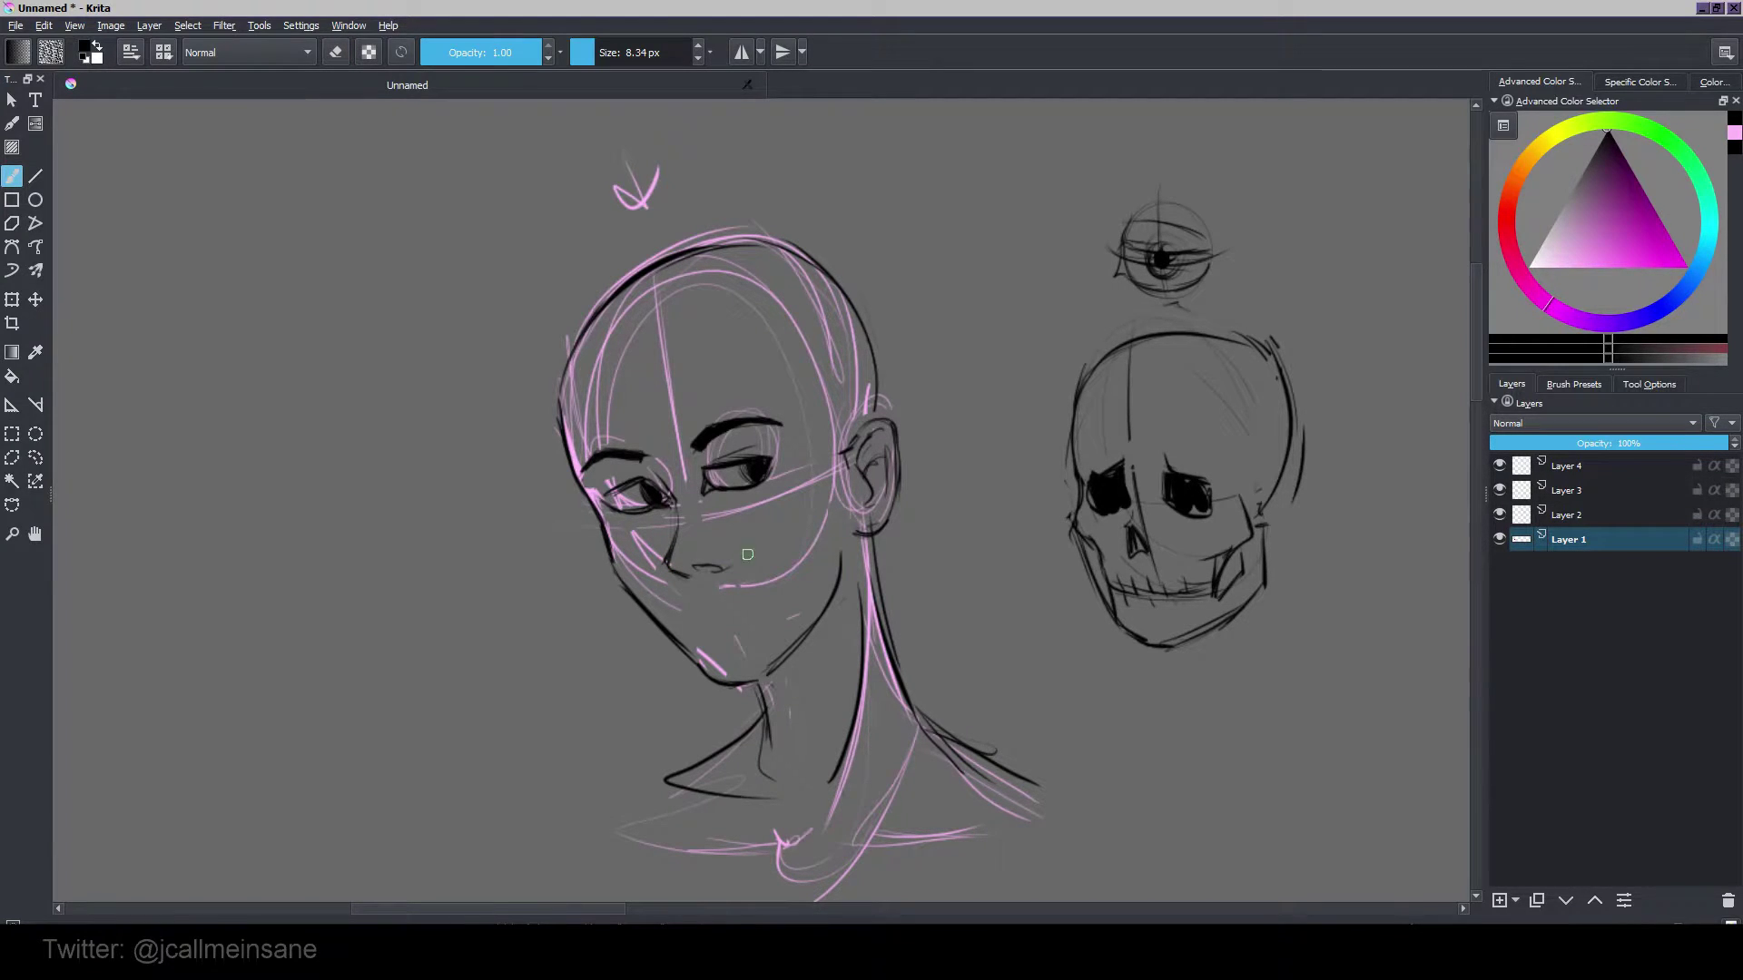
Step: Undo the last nose tip and nostril strokes, and mirror and rotate the canvas view
key(ctrl+z)
key(ctrl+z)
key(m)
key(4)
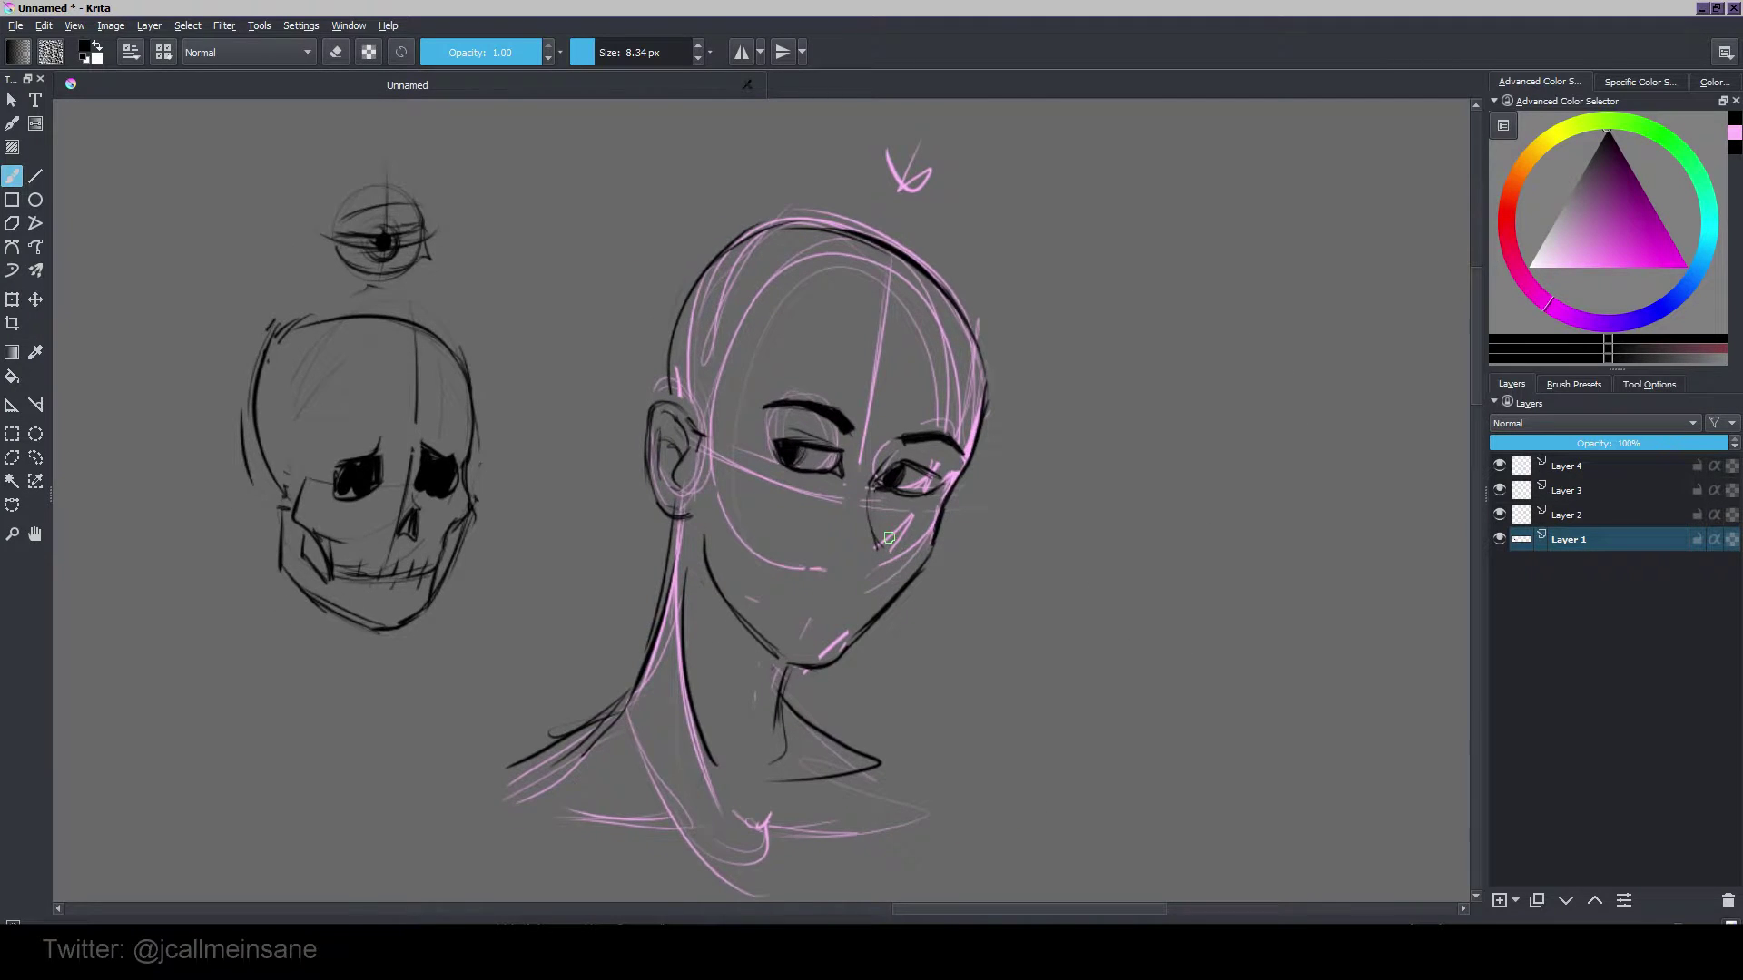
key(4)
key(4)
Step: Redraw the nose tip and nostril in black, trimming the strokes with the eraser
drag(878, 436, 881, 411)
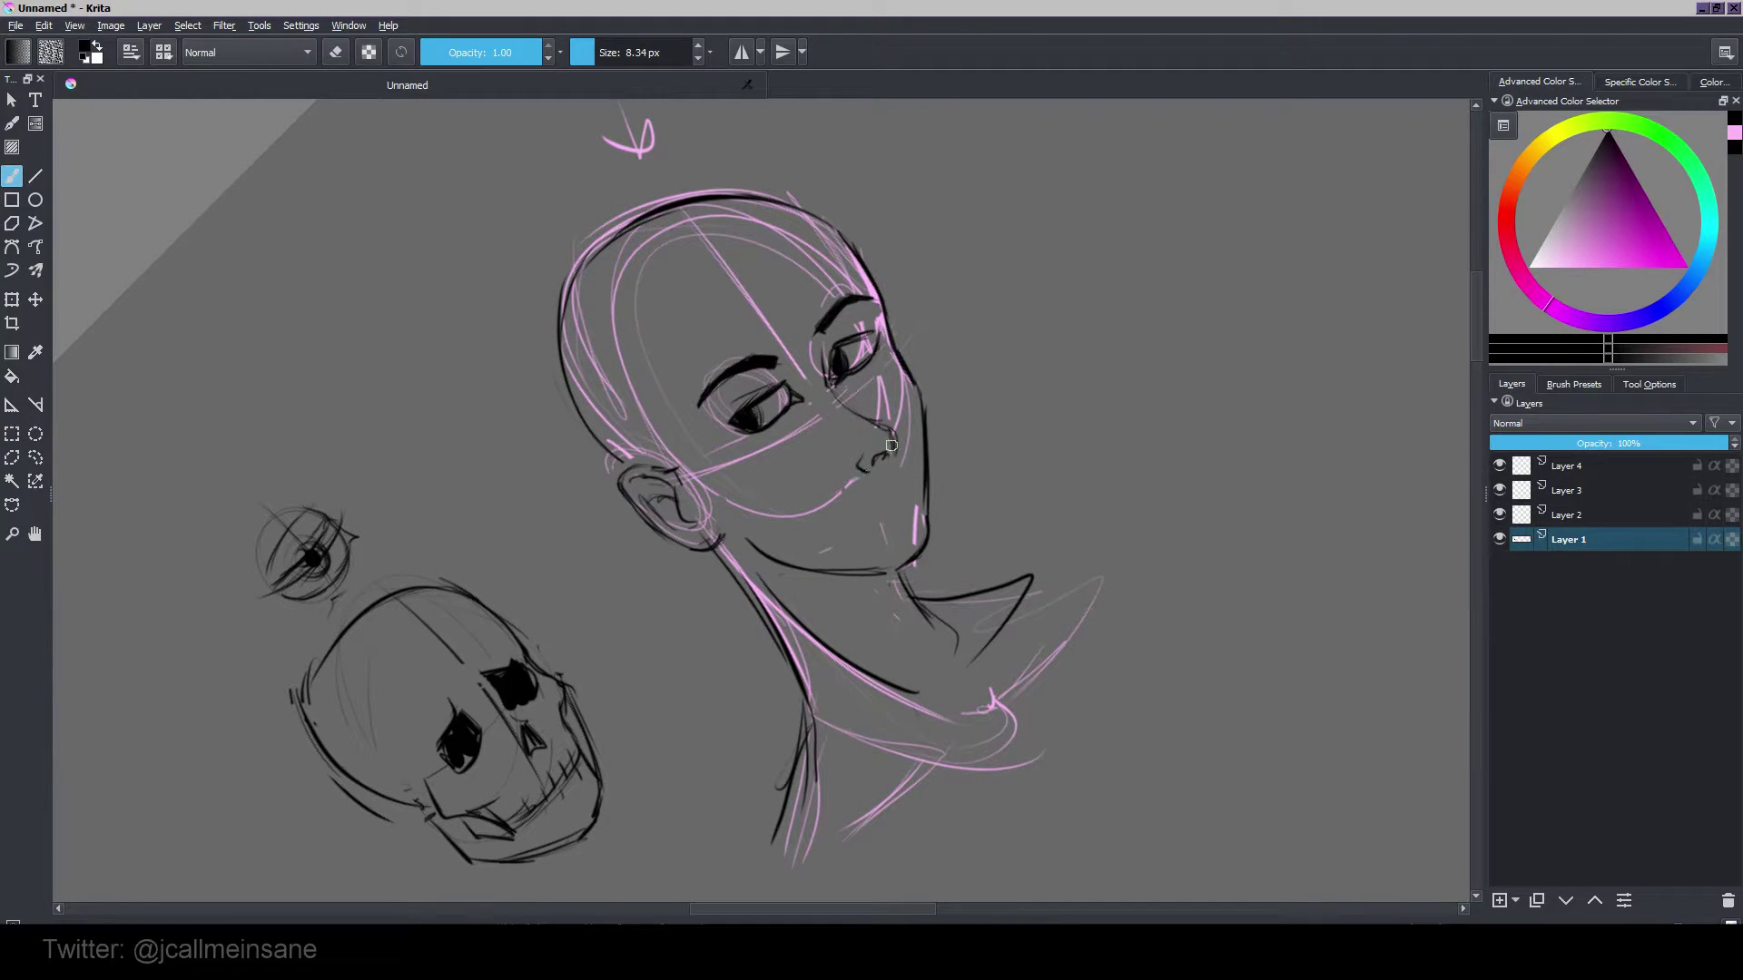
key(e)
mouse_move(891, 445)
mouse_down()
mouse_move(879, 461)
mouse_move(892, 443)
mouse_up()
key(e)
key(e)
drag(859, 463, 876, 467)
key(e)
key(e)
Step: Refine the nostril and the underside of the nose with eraser and brush, and turn the canvas back upright
drag(870, 463, 853, 467)
key(e)
key(e)
drag(897, 439, 879, 423)
key(e)
key(5)
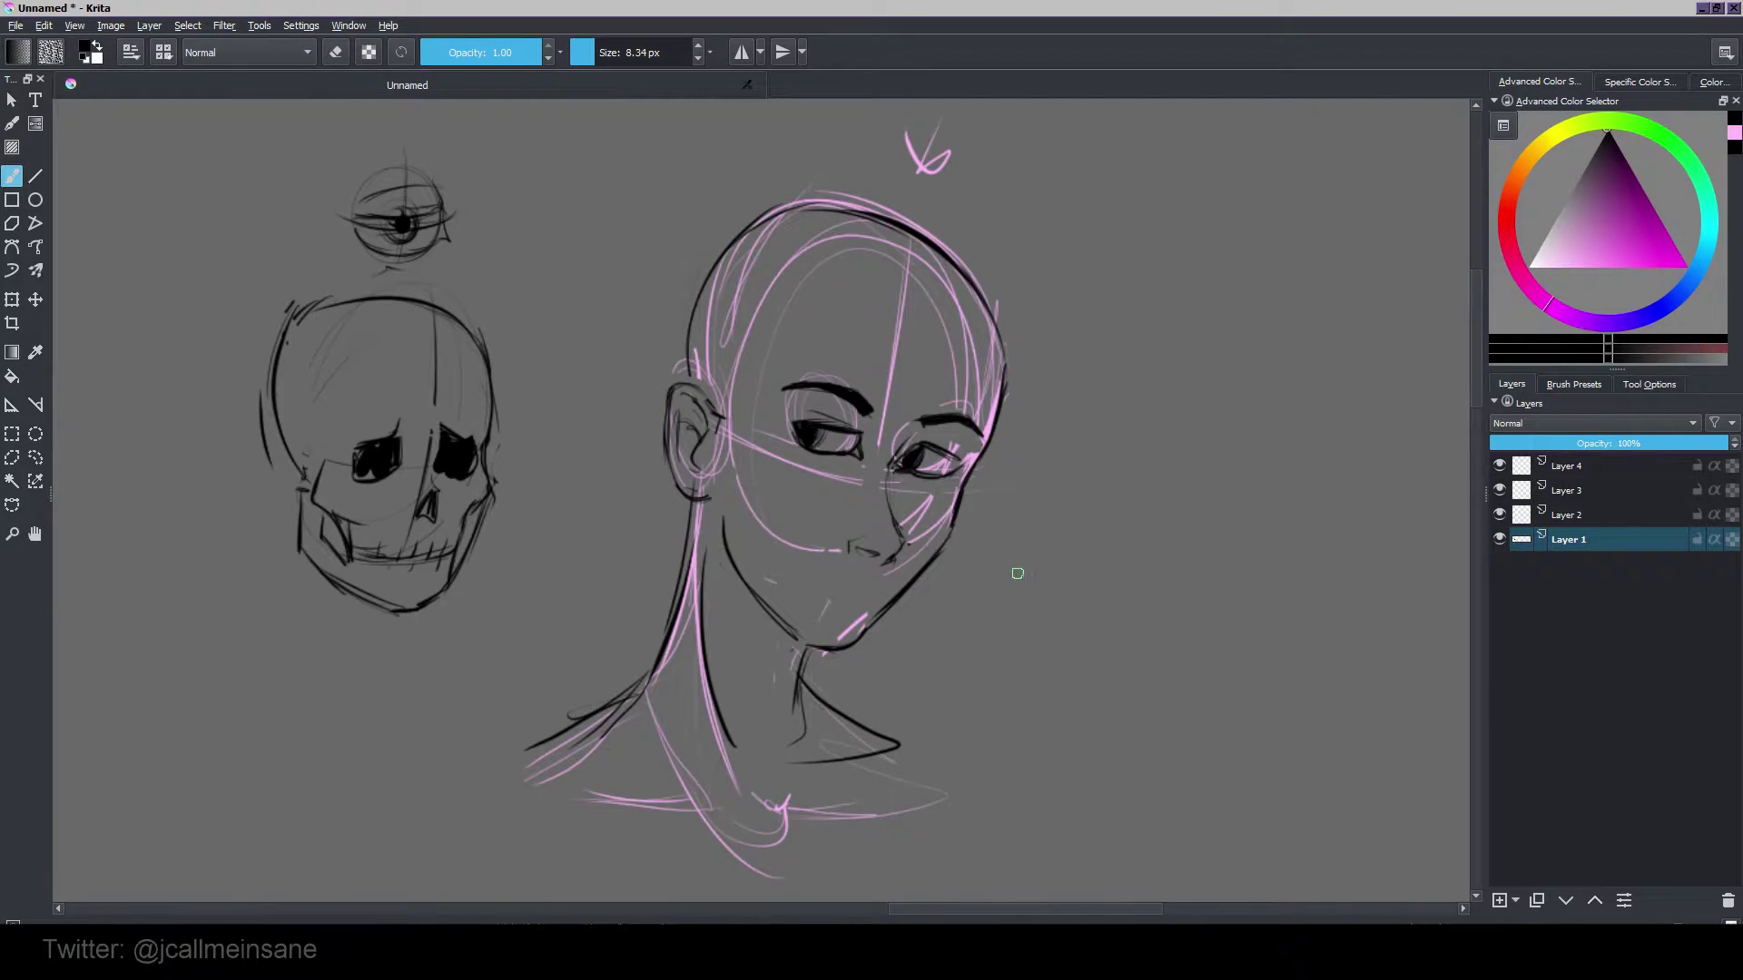
Step: Erase the far throat and shoulder contour and redraw the far shoulder as a higher, flatter line below the chin
drag(1023, 586, 1029, 564)
drag(986, 489, 989, 511)
drag(861, 639, 864, 617)
key(e)
mouse_move(815, 646)
mouse_down()
mouse_move(807, 685)
mouse_move(798, 644)
mouse_move(848, 697)
mouse_up()
key(e)
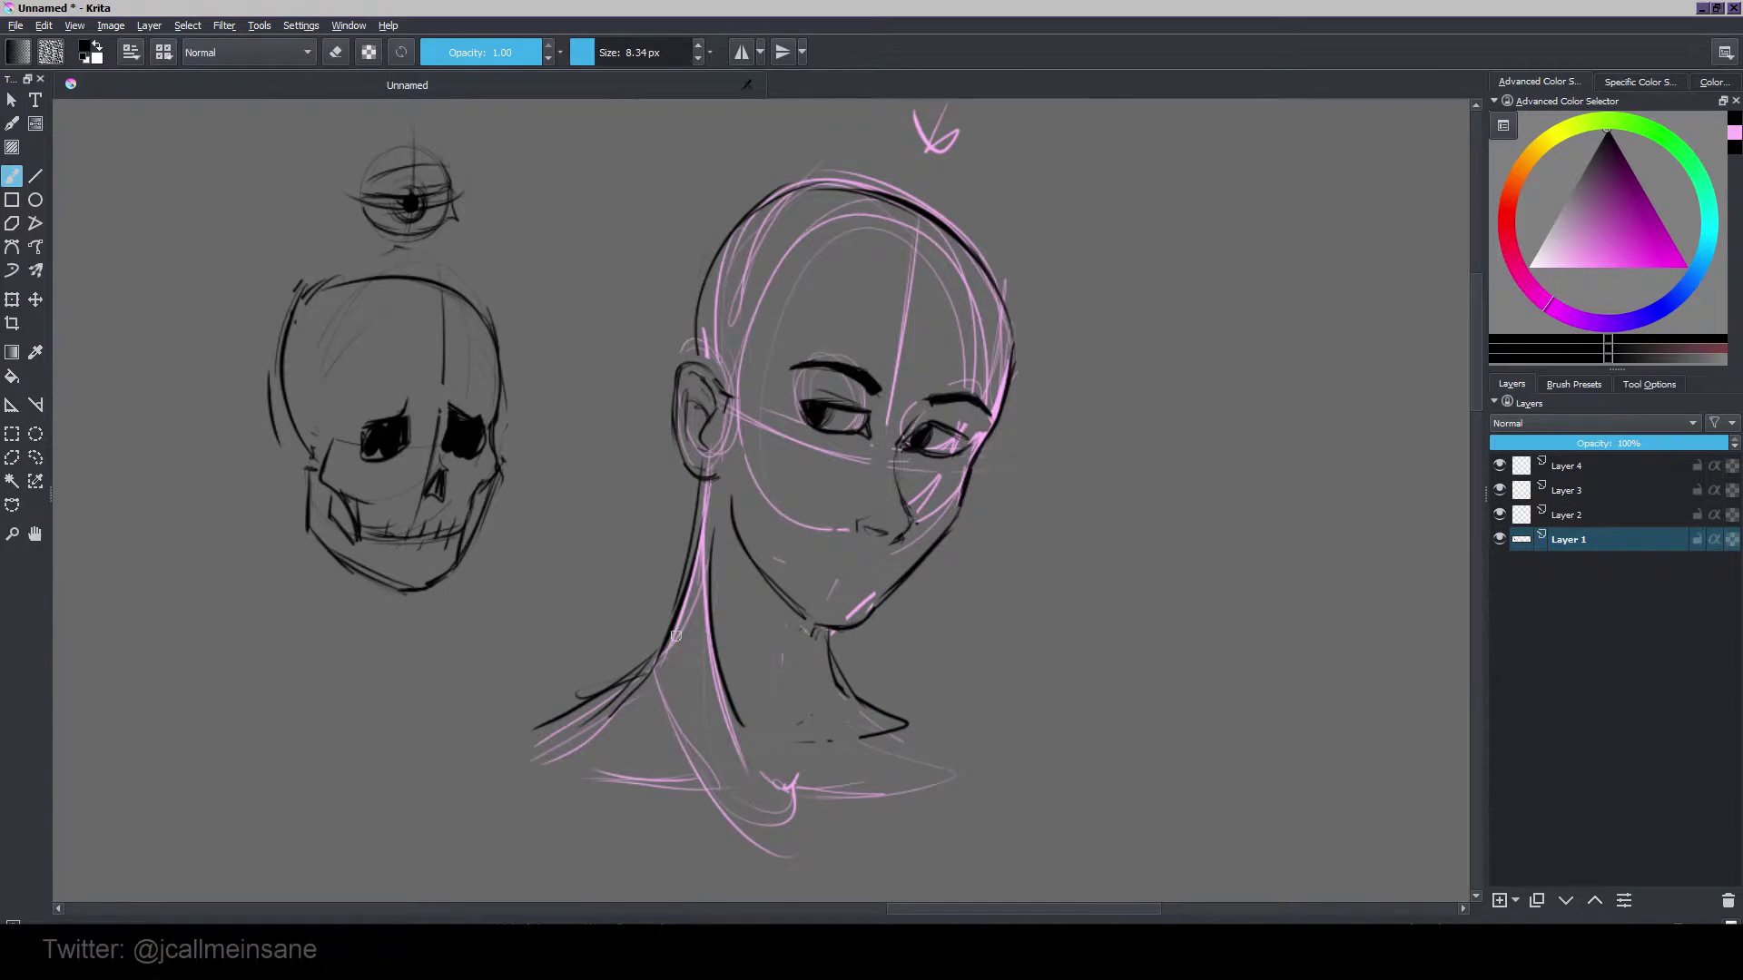
drag(904, 688, 955, 690)
key(e)
mouse_move(846, 671)
mouse_down()
mouse_move(915, 738)
mouse_move(848, 646)
mouse_move(971, 669)
mouse_up()
key(e)
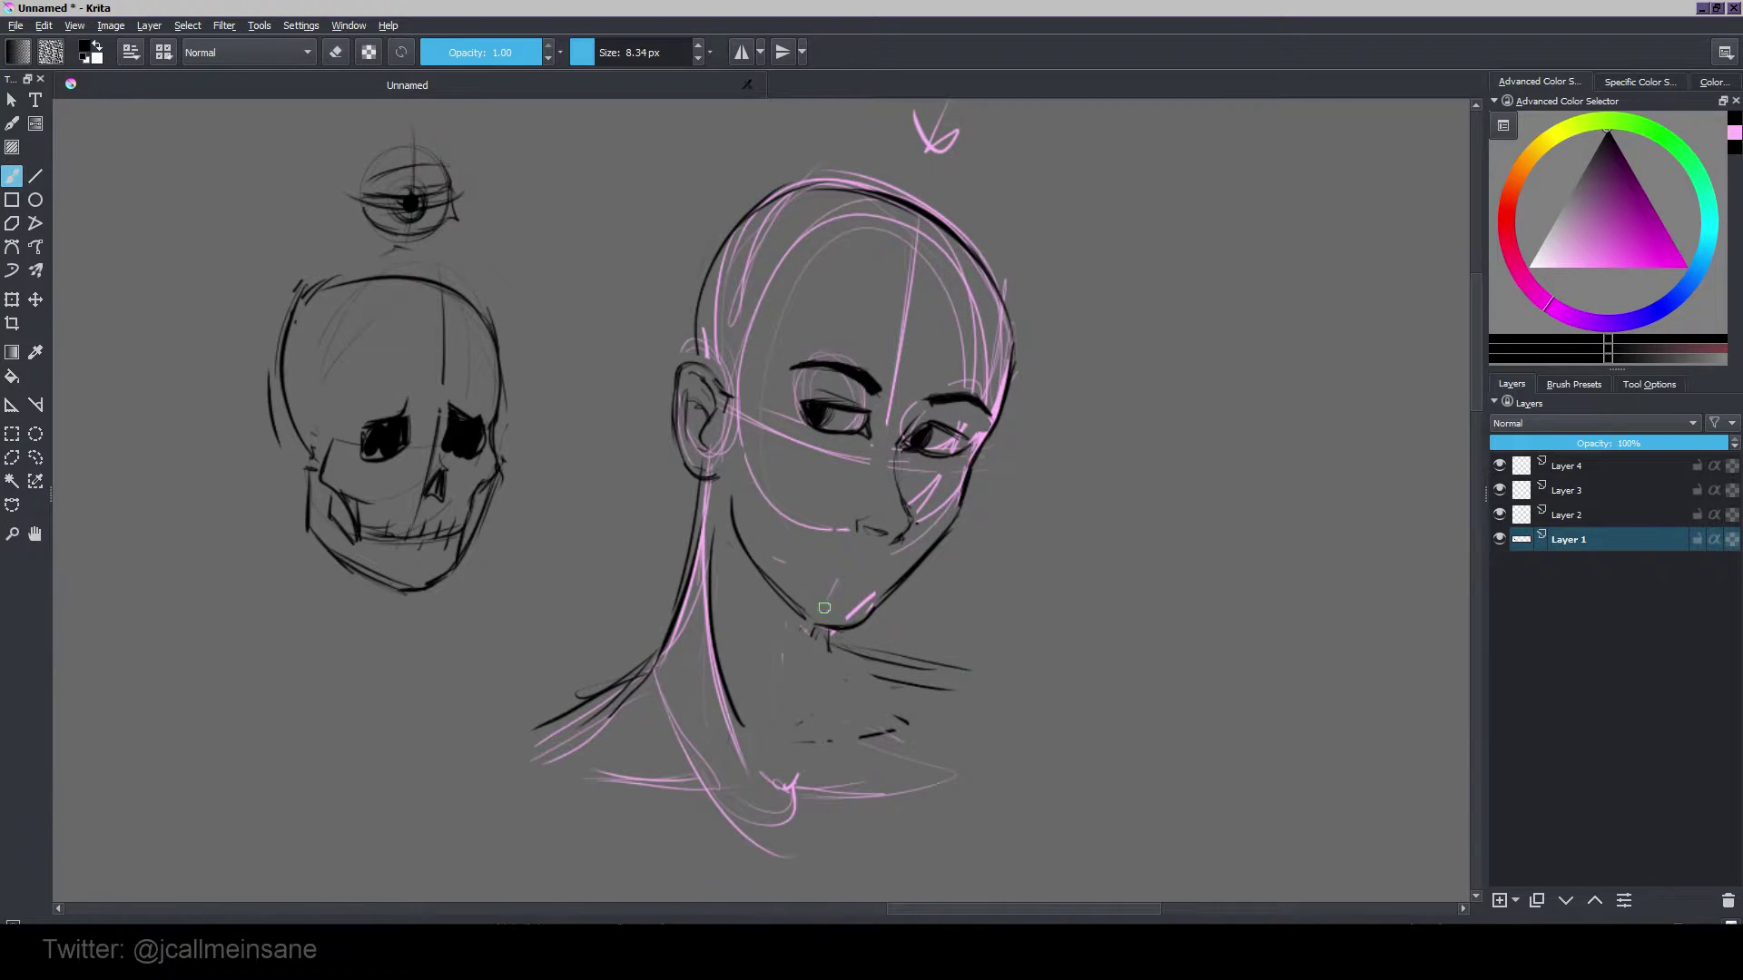
Step: Draw the throat line down from the chin and replace the near front neck line with a straighter diagonal
key(e)
key(e)
drag(828, 639, 849, 722)
key(e)
drag(711, 570, 713, 649)
drag(711, 531, 718, 663)
mouse_move(710, 594)
mouse_down()
mouse_move(738, 752)
mouse_move(778, 726)
mouse_move(799, 746)
mouse_up()
key(e)
drag(710, 563, 733, 627)
Step: Sketch the near shoulder's lower edge, and thicken the far shoulder line and round off its outer end
mouse_move(627, 685)
mouse_down()
mouse_move(554, 740)
mouse_move(592, 781)
mouse_up()
drag(527, 762, 593, 781)
mouse_move(915, 670)
mouse_down()
mouse_move(916, 697)
mouse_move(893, 651)
mouse_move(982, 656)
mouse_up()
drag(968, 669, 941, 712)
drag(982, 625, 977, 661)
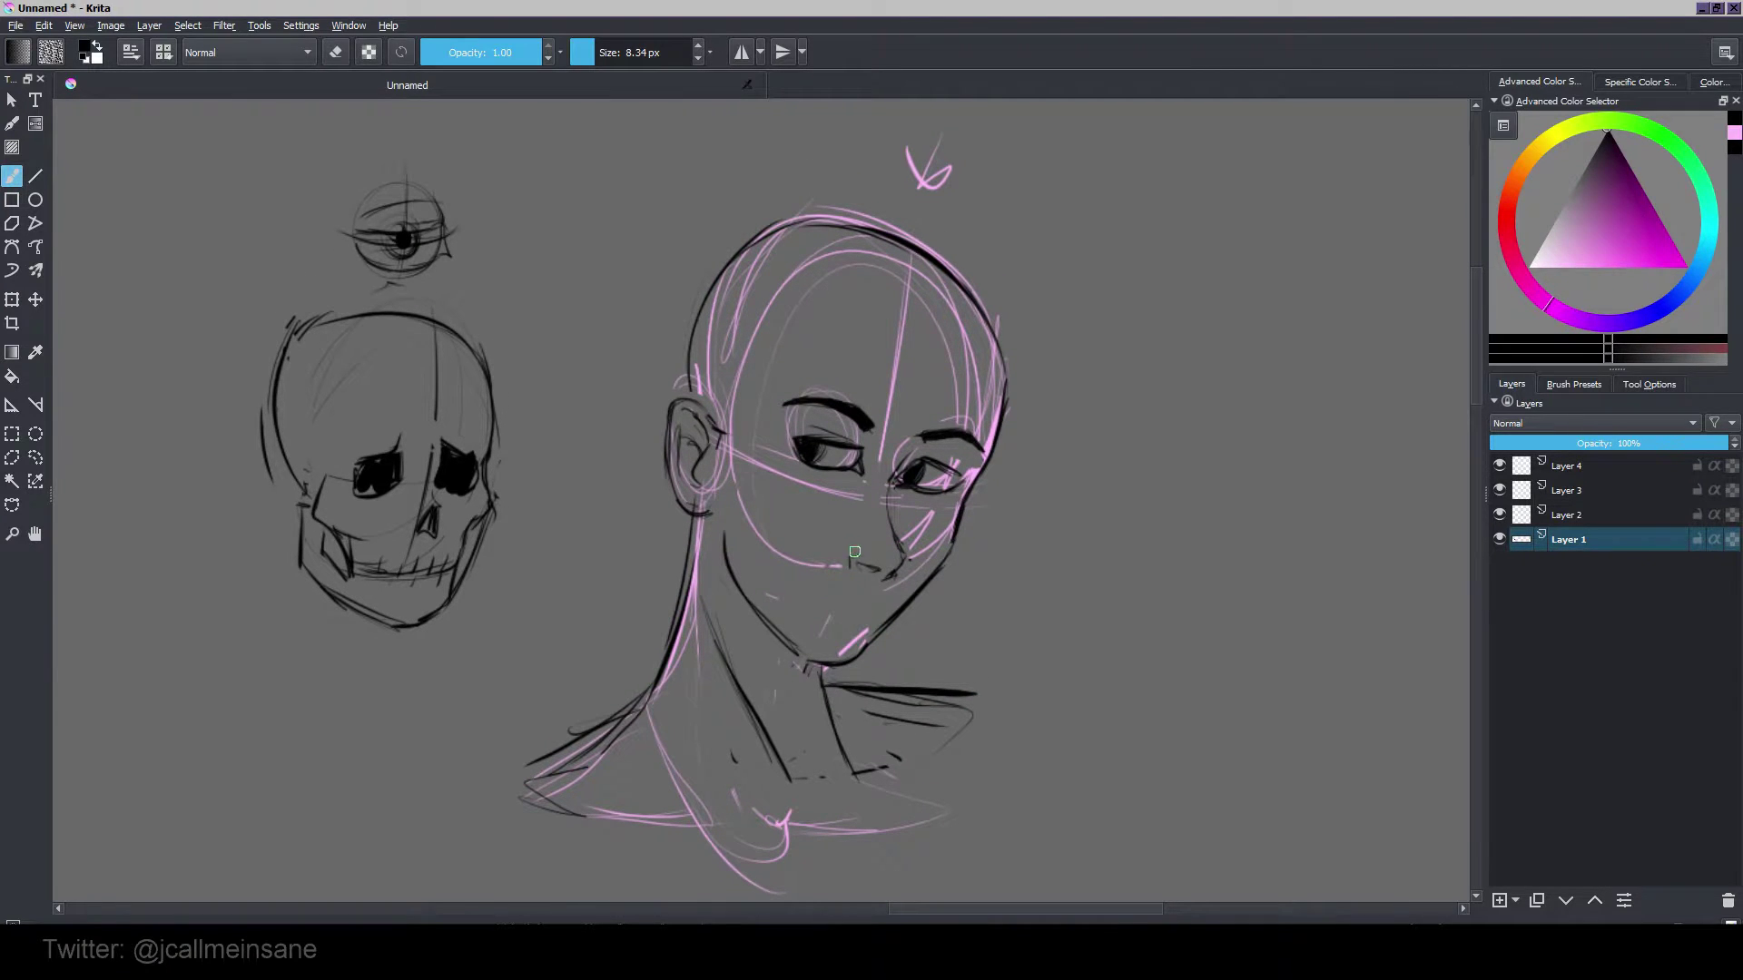
Step: Sketch a nose study in the empty space beside the face, with bridge, tip, wing and nostril
drag(1079, 472, 883, 572)
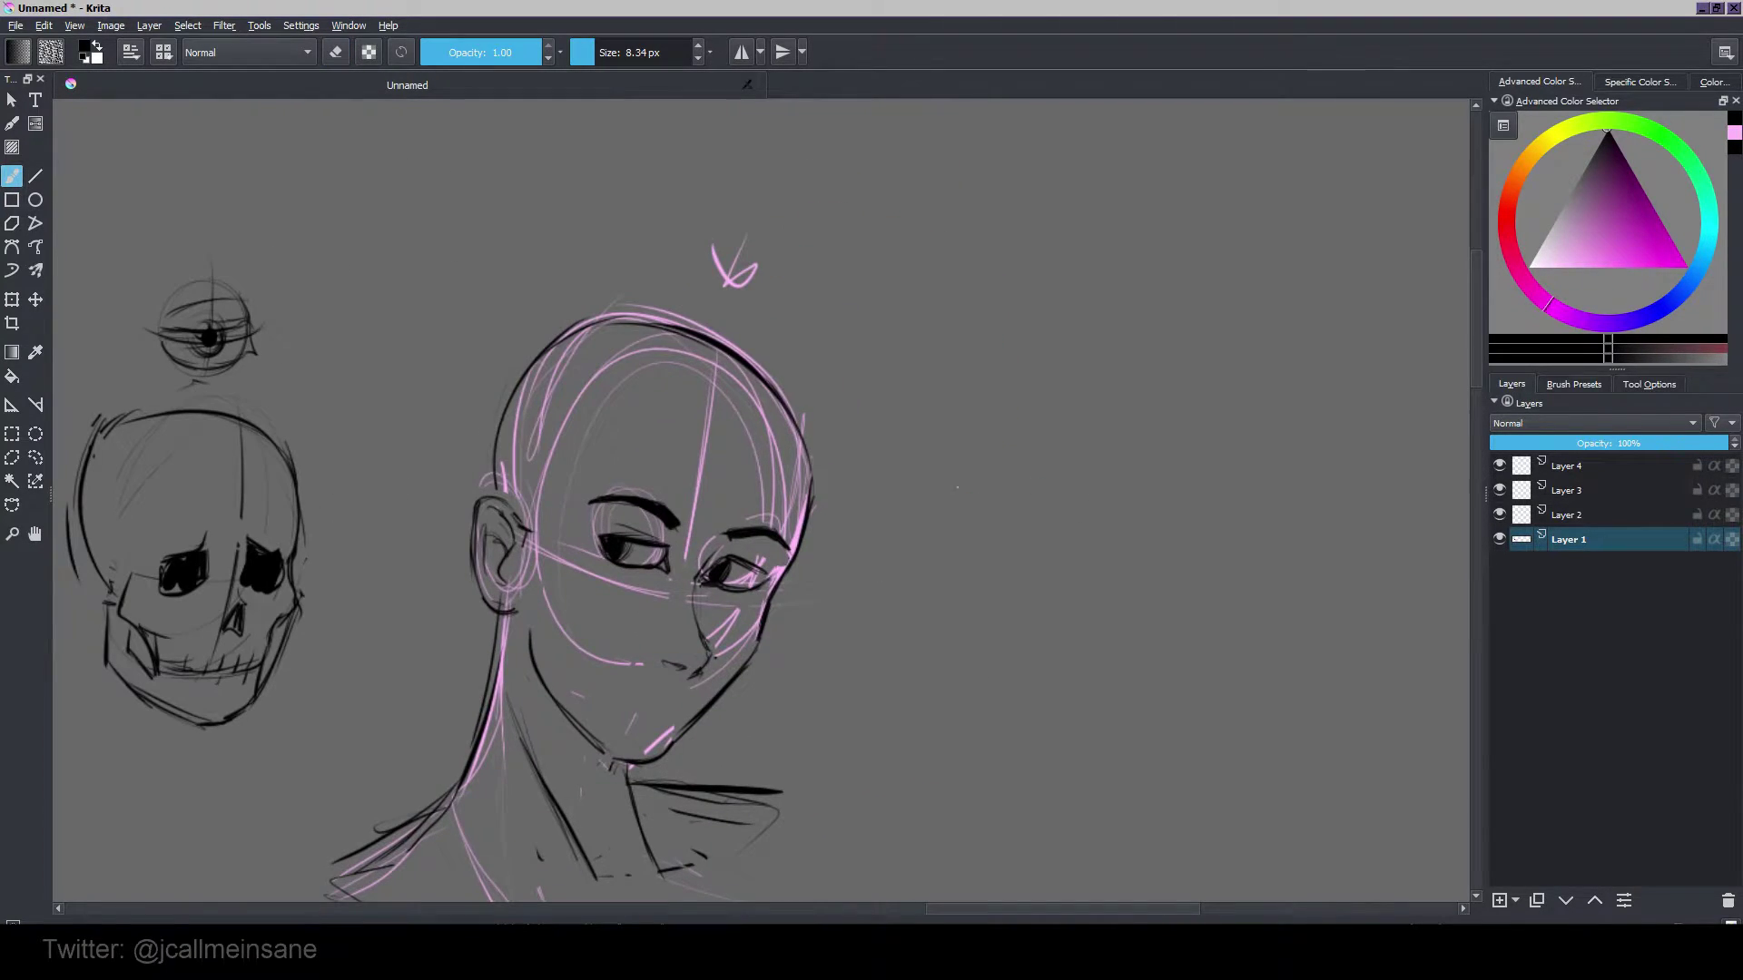
drag(1003, 563, 935, 492)
mouse_move(1010, 564)
mouse_down()
mouse_move(940, 489)
mouse_move(949, 536)
mouse_move(992, 565)
mouse_up()
mouse_move(940, 481)
mouse_down()
mouse_move(999, 563)
mouse_move(1080, 543)
mouse_move(1080, 526)
mouse_move(1077, 555)
mouse_move(1004, 554)
mouse_move(1076, 542)
mouse_move(1060, 521)
mouse_move(1057, 564)
mouse_move(1076, 556)
mouse_up()
key(e)
key(e)
key(e)
key(e)
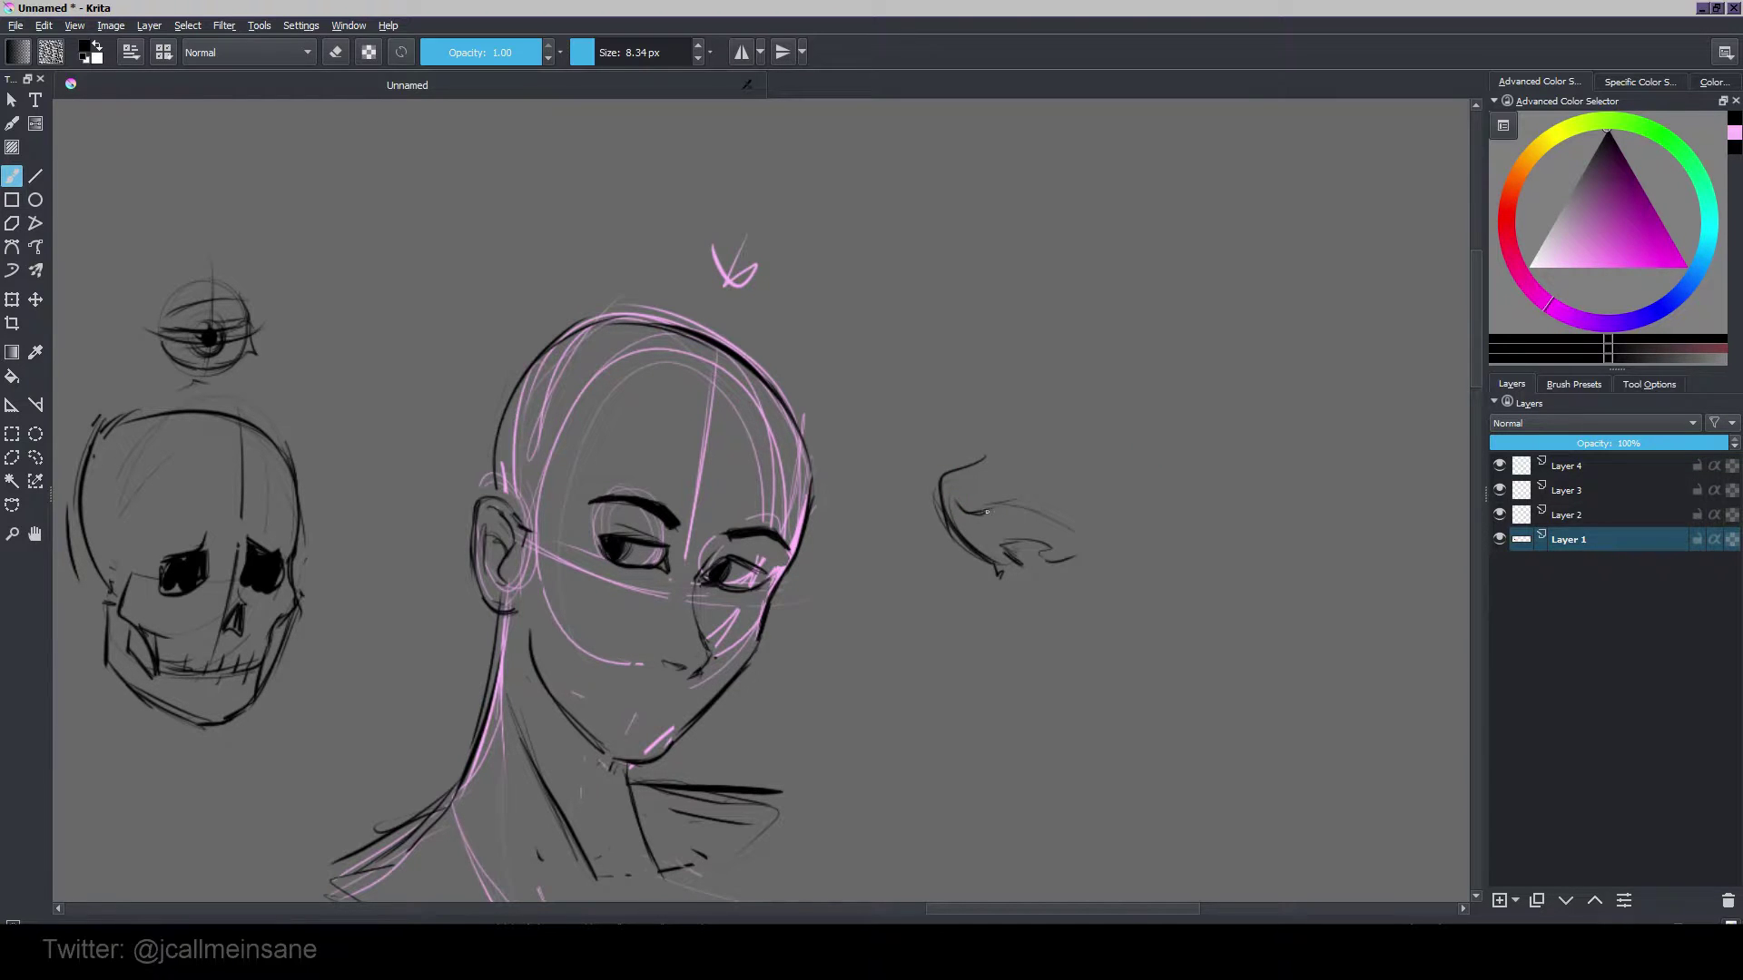
drag(987, 512, 1075, 535)
Step: Unmirror the canvas, switch to the previous 30 px brush and erase the portrait's nose tip and nostril
drag(1061, 618, 1195, 544)
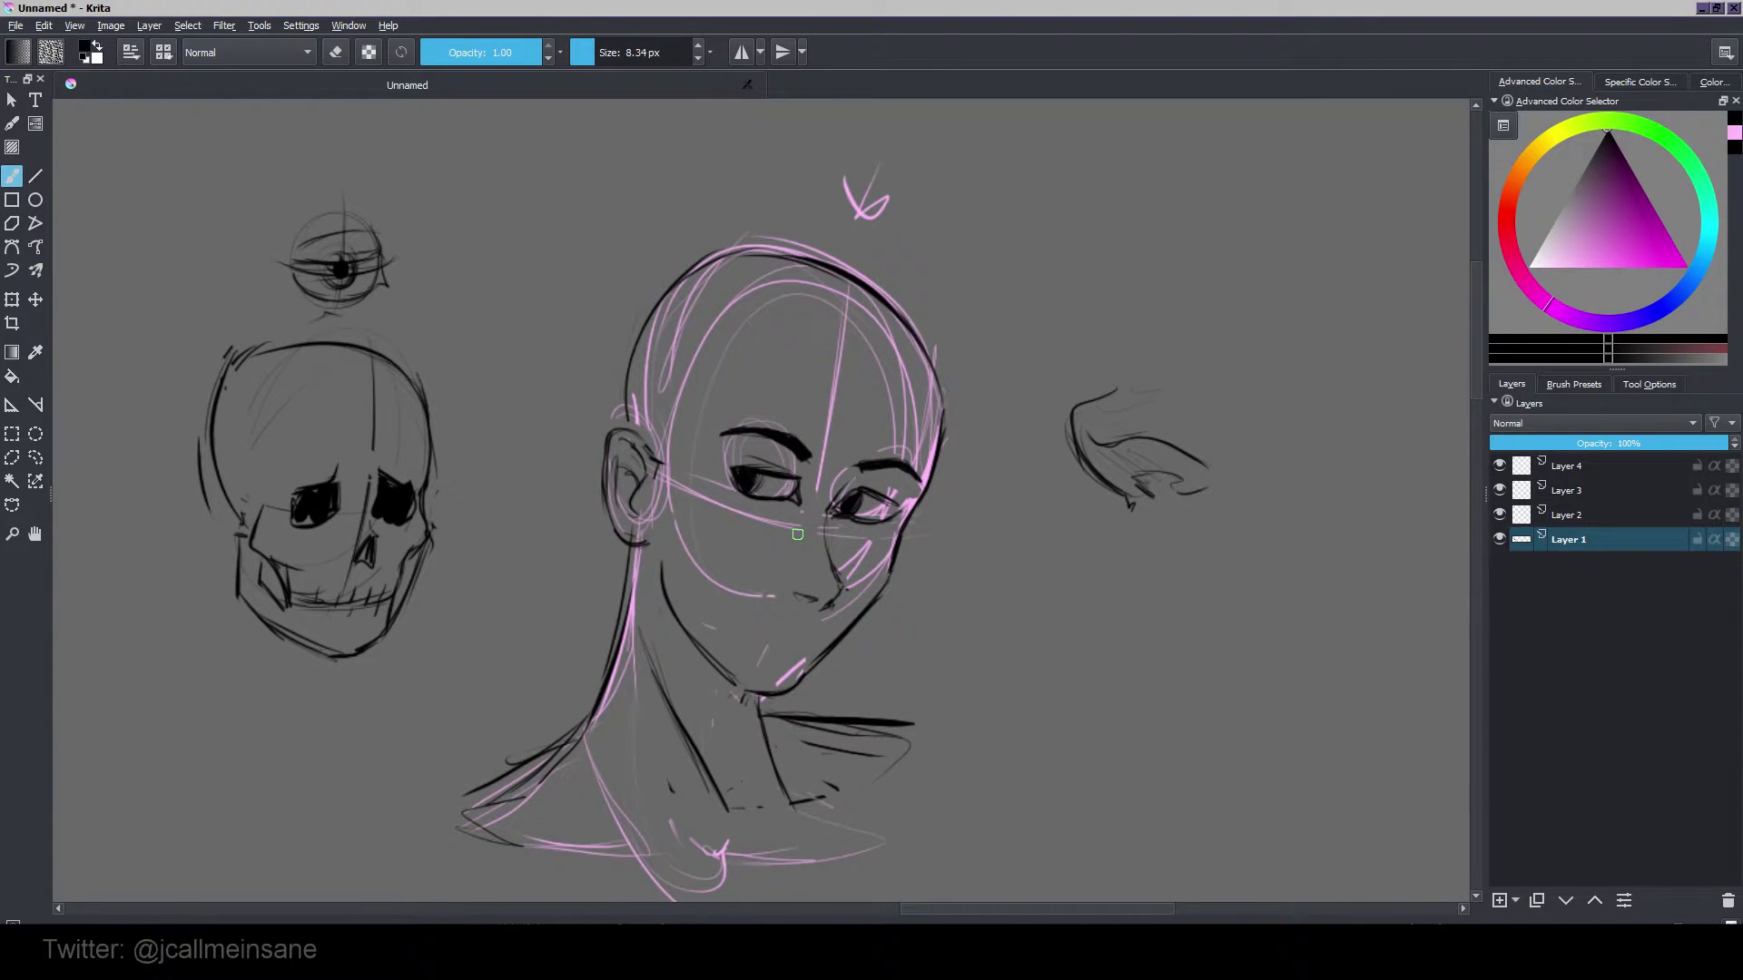
key(slash)
key(m)
mouse_move(781, 621)
mouse_down()
mouse_move(788, 594)
mouse_move(749, 550)
mouse_up()
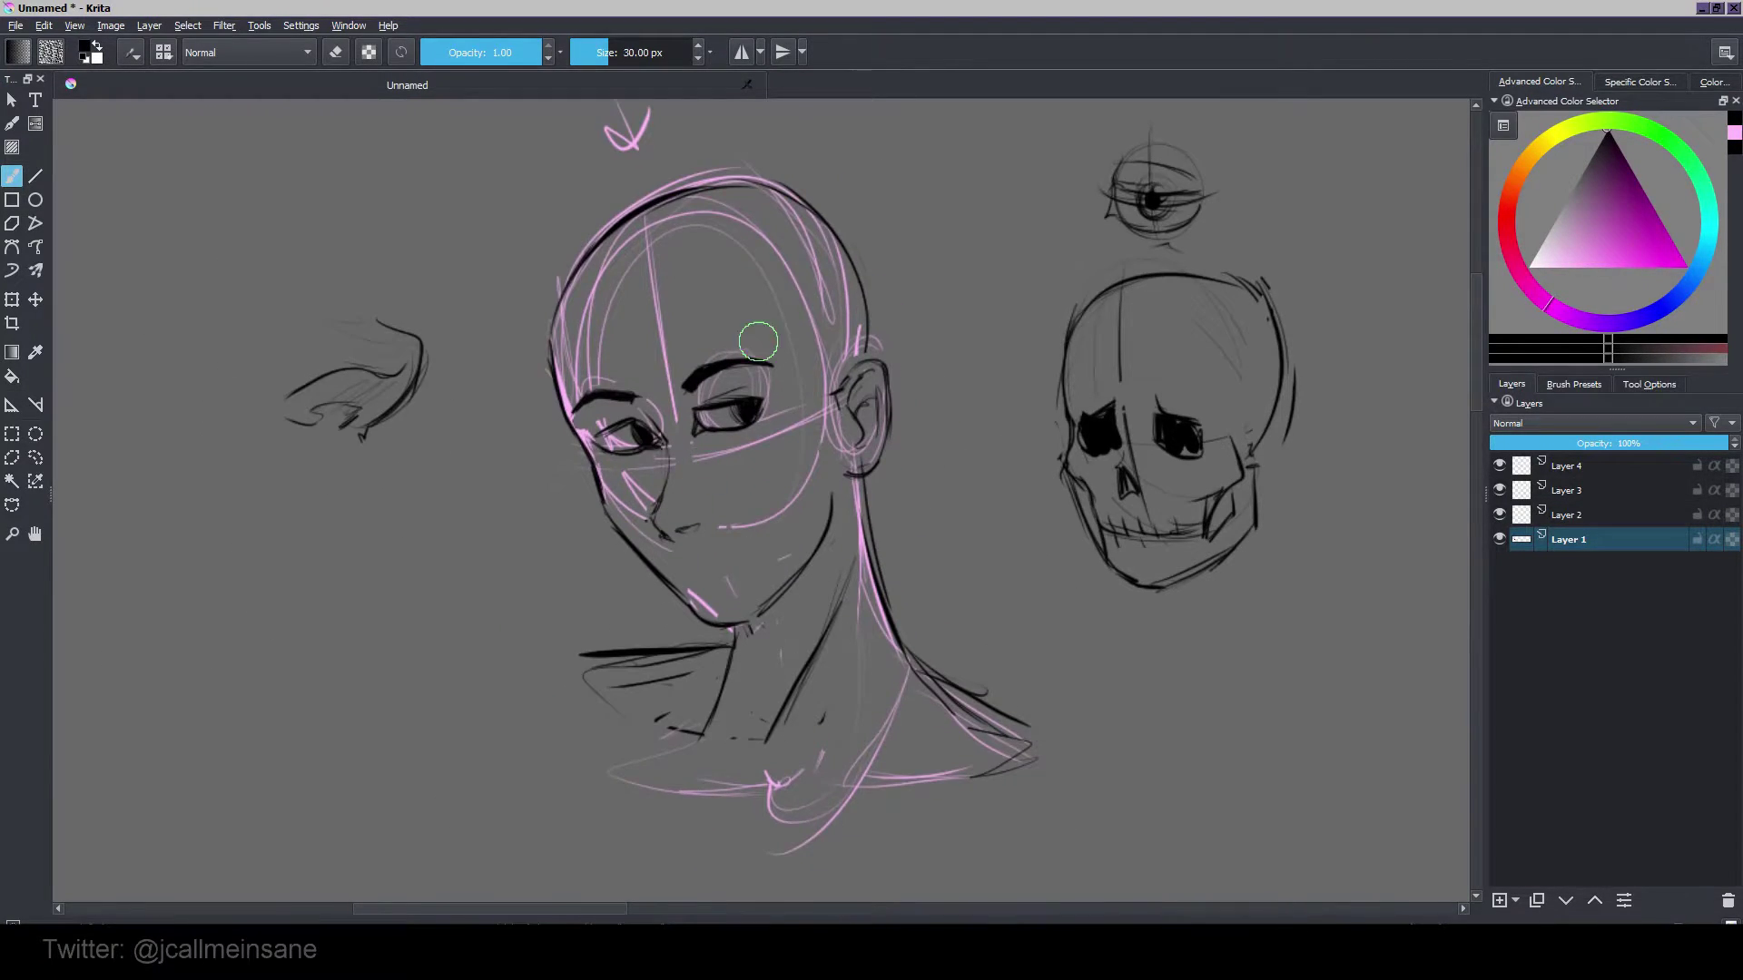
drag(805, 408, 731, 396)
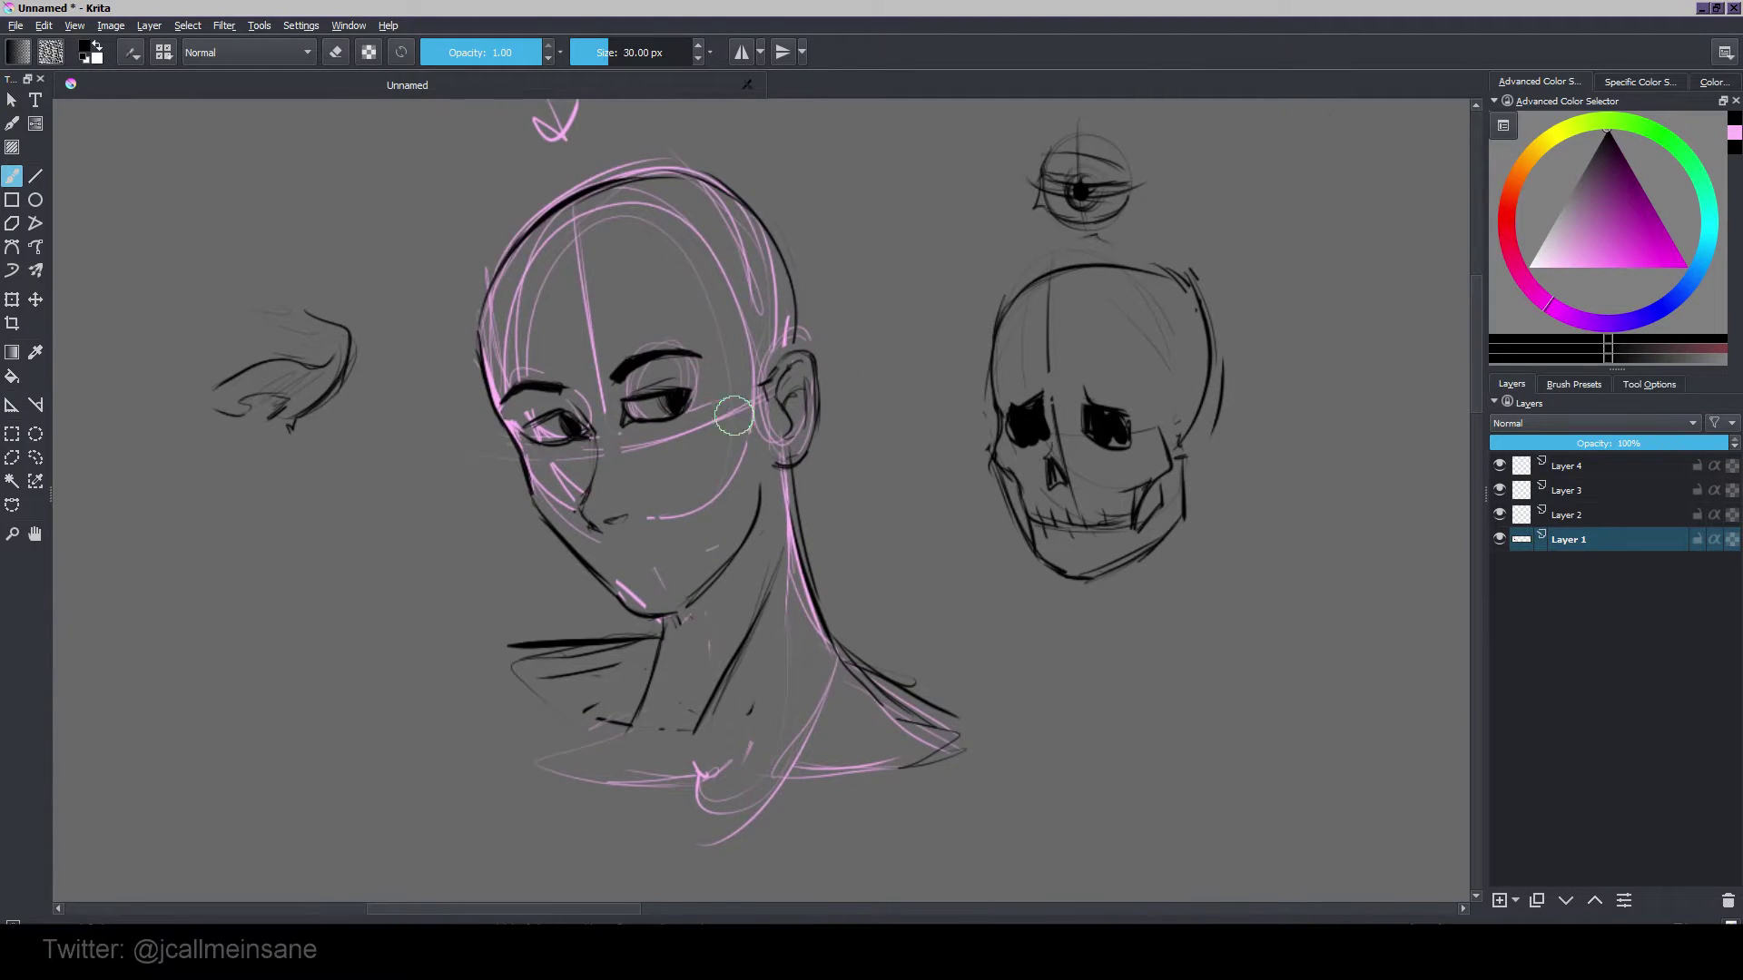
scroll(698, 457, up, 2)
drag(672, 463, 804, 389)
key(e)
mouse_move(640, 525)
mouse_down()
mouse_move(641, 486)
mouse_move(662, 487)
mouse_up()
Step: Switch to a 10.46 px brush preset, ink the nose bridge from the far eye corner and rough in the nose's side plane
right_click(640, 465)
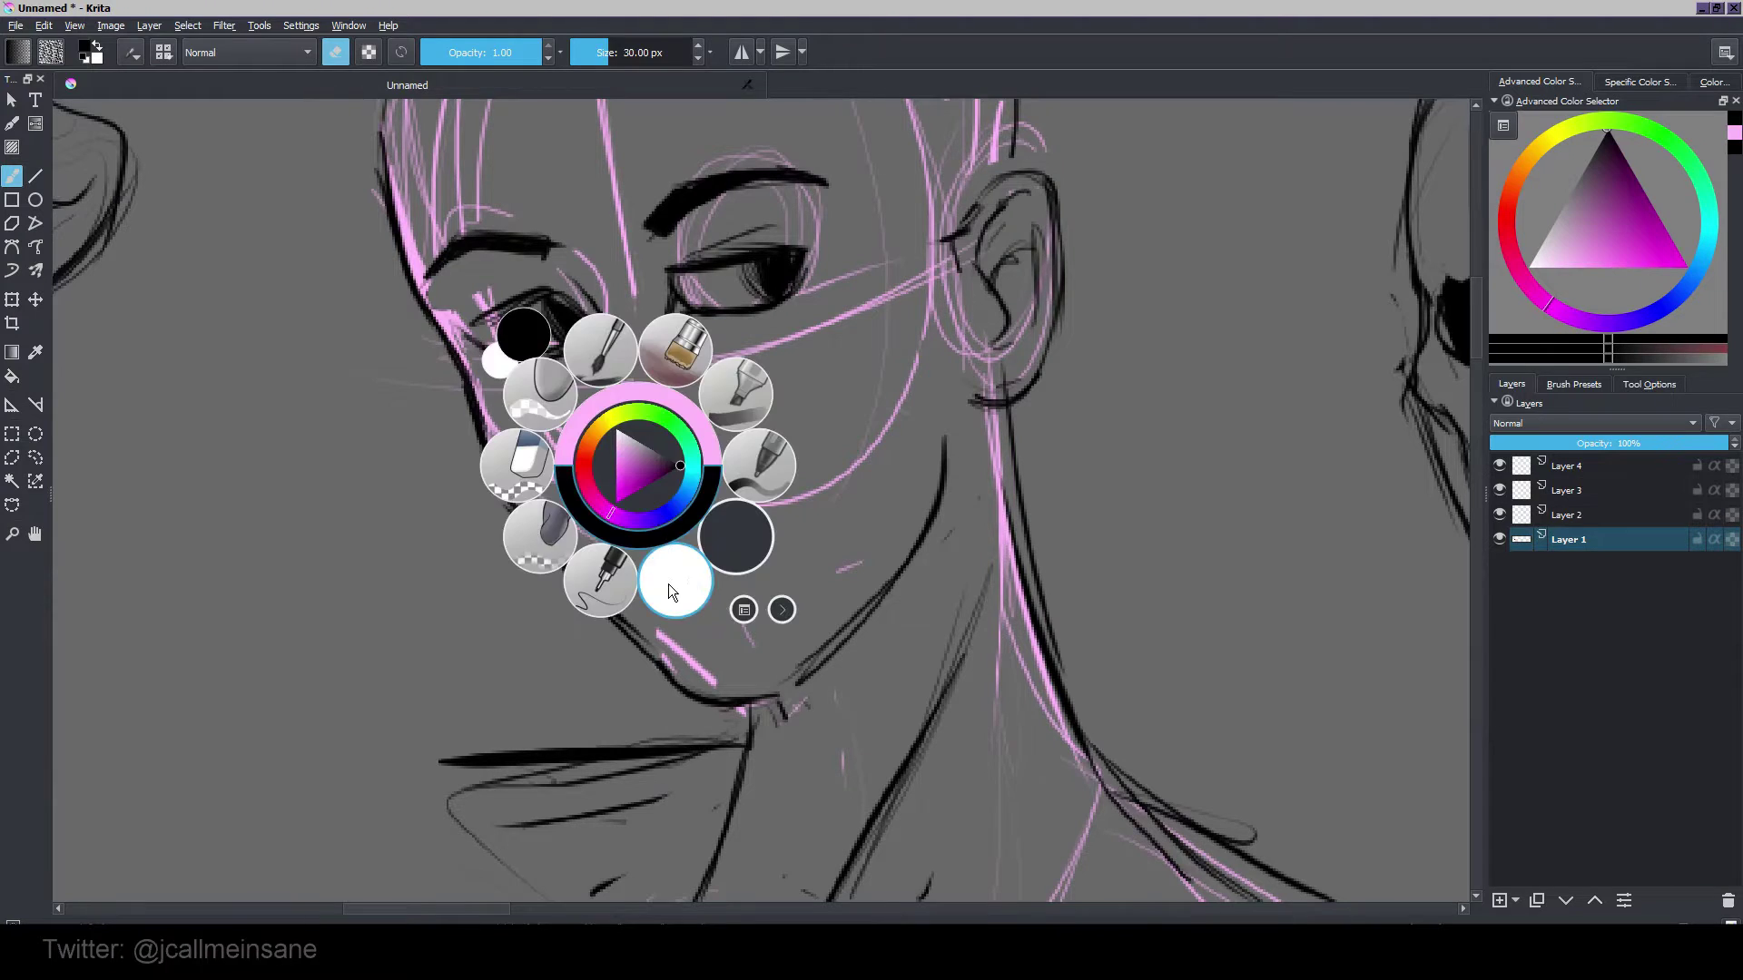
click(671, 586)
drag(621, 342, 586, 478)
drag(615, 361, 590, 474)
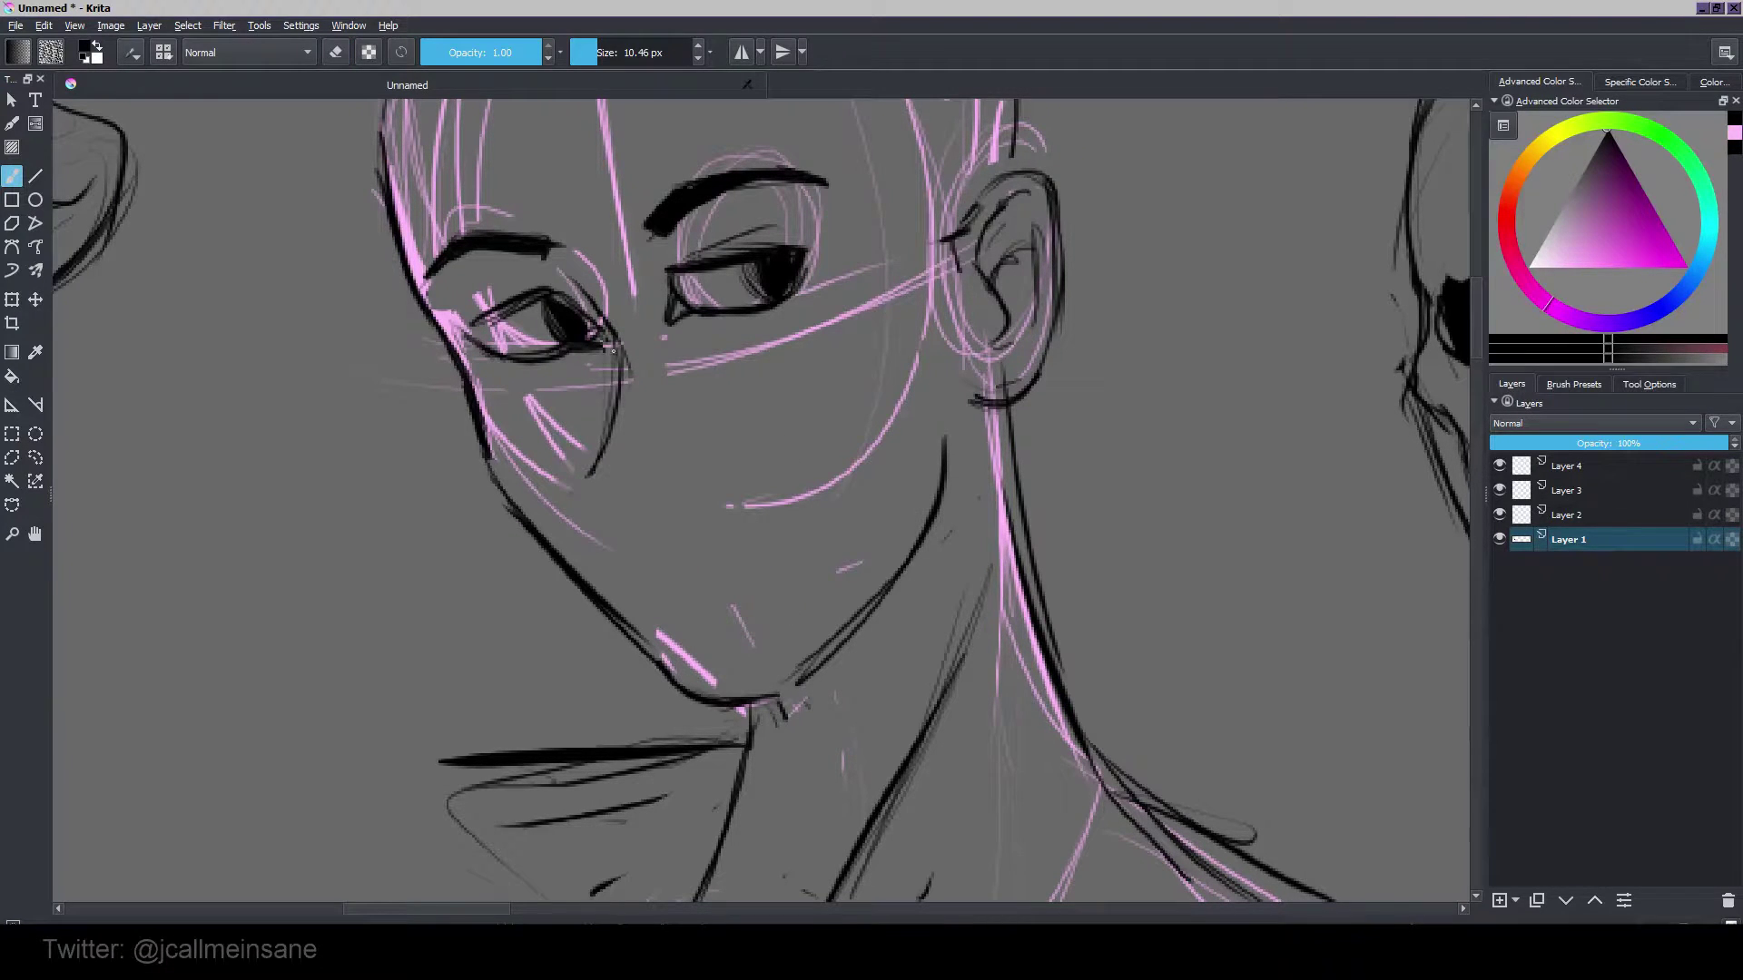
drag(609, 332, 604, 436)
mouse_move(619, 368)
mouse_down()
mouse_move(665, 431)
mouse_move(646, 457)
mouse_up()
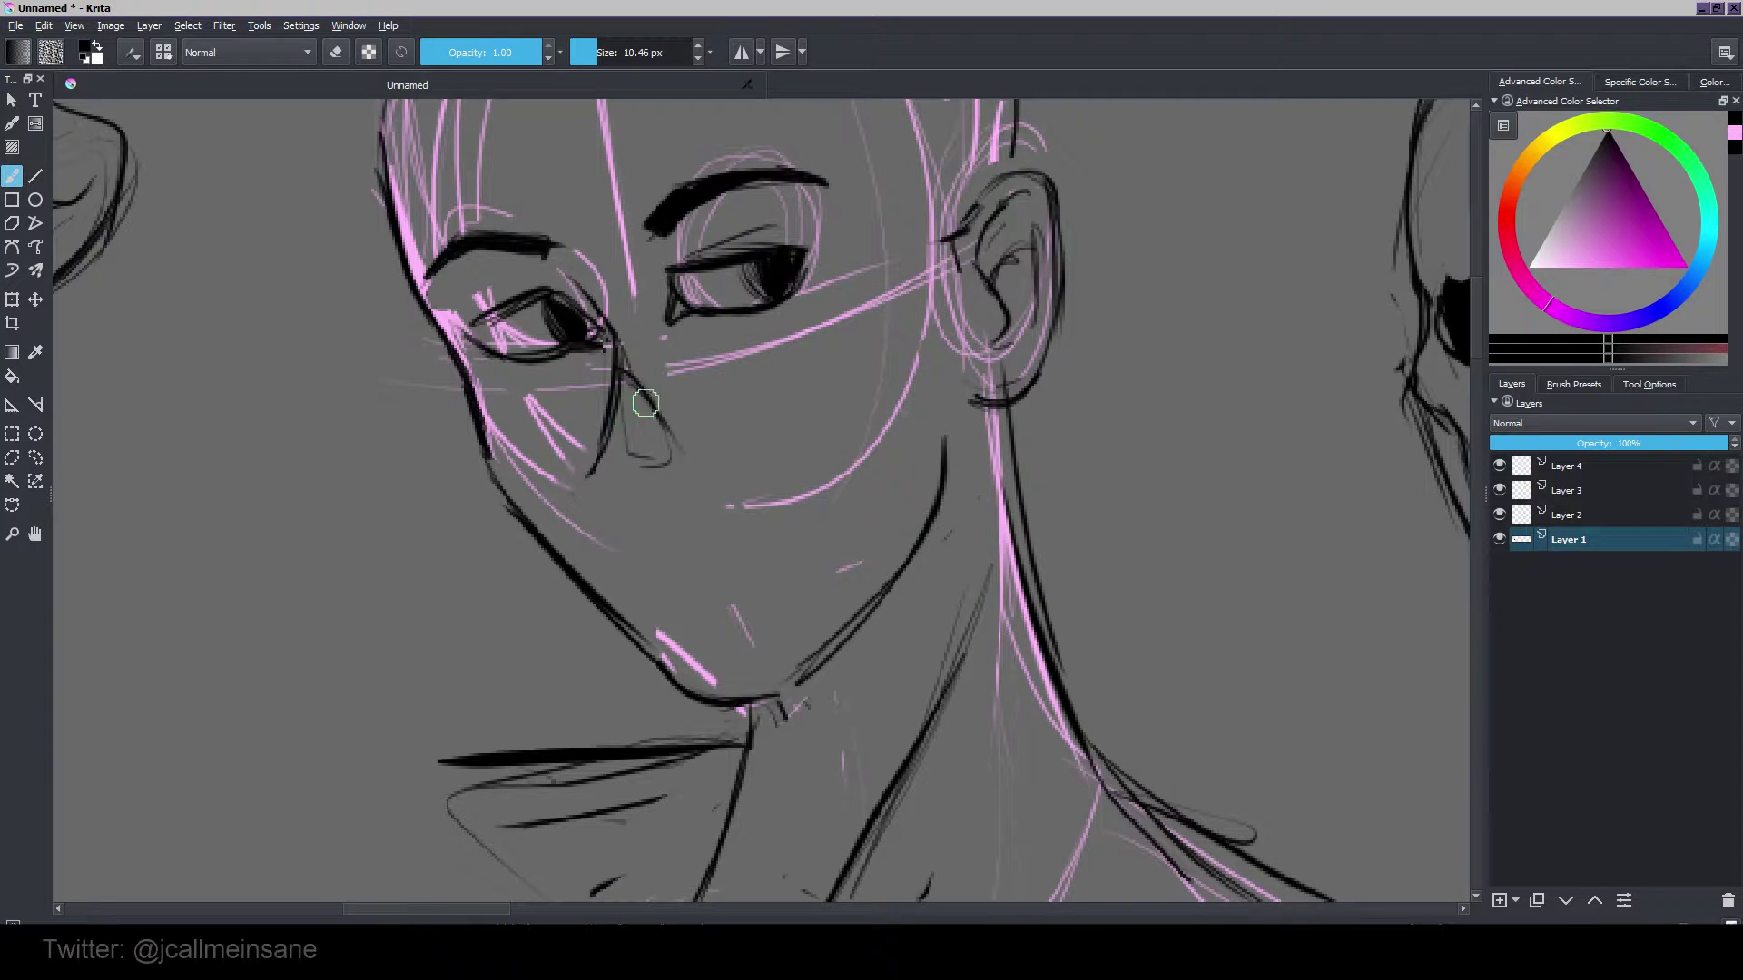
Step: Build up the nose with its tip, wing, nostril and philtrum in black, correcting the strokes with the eraser
mouse_move(621, 345)
mouse_down()
mouse_move(607, 410)
mouse_move(649, 436)
mouse_move(661, 393)
mouse_move(590, 474)
mouse_move(657, 510)
mouse_move(661, 490)
mouse_move(657, 515)
mouse_move(610, 497)
mouse_move(602, 475)
mouse_move(607, 508)
mouse_move(646, 523)
mouse_move(724, 483)
mouse_move(681, 494)
mouse_move(649, 474)
mouse_move(726, 486)
mouse_move(697, 568)
mouse_move(716, 575)
mouse_move(655, 573)
mouse_move(681, 587)
mouse_move(640, 564)
mouse_move(670, 588)
mouse_move(736, 531)
mouse_up()
key(e)
key(e)
key(e)
key(e)
key(e)
key(e)
key(e)
key(e)
key(e)
key(e)
key(e)
key(e)
key(e)
key(e)
key(e)
key(e)
key(e)
key(e)
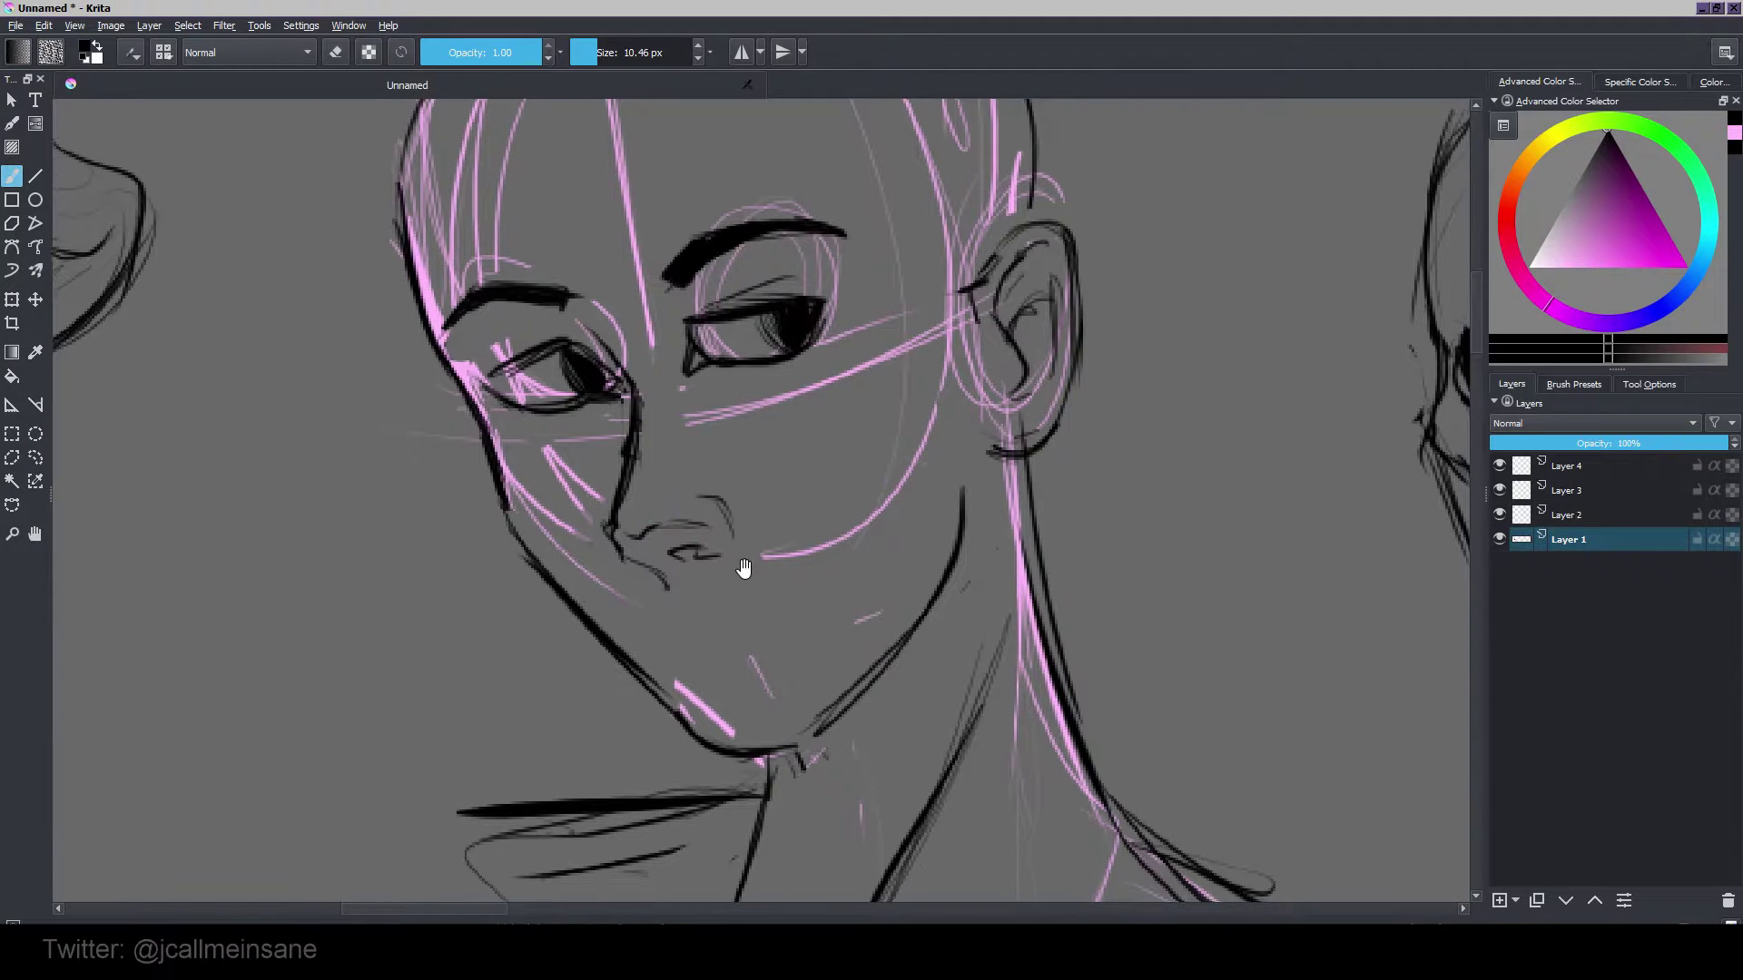
Step: Thin the lower nose bridge with the eraser and redraw it as one smooth contour into the tip
key(e)
mouse_move(631, 491)
mouse_down()
mouse_move(638, 416)
mouse_move(634, 468)
mouse_up()
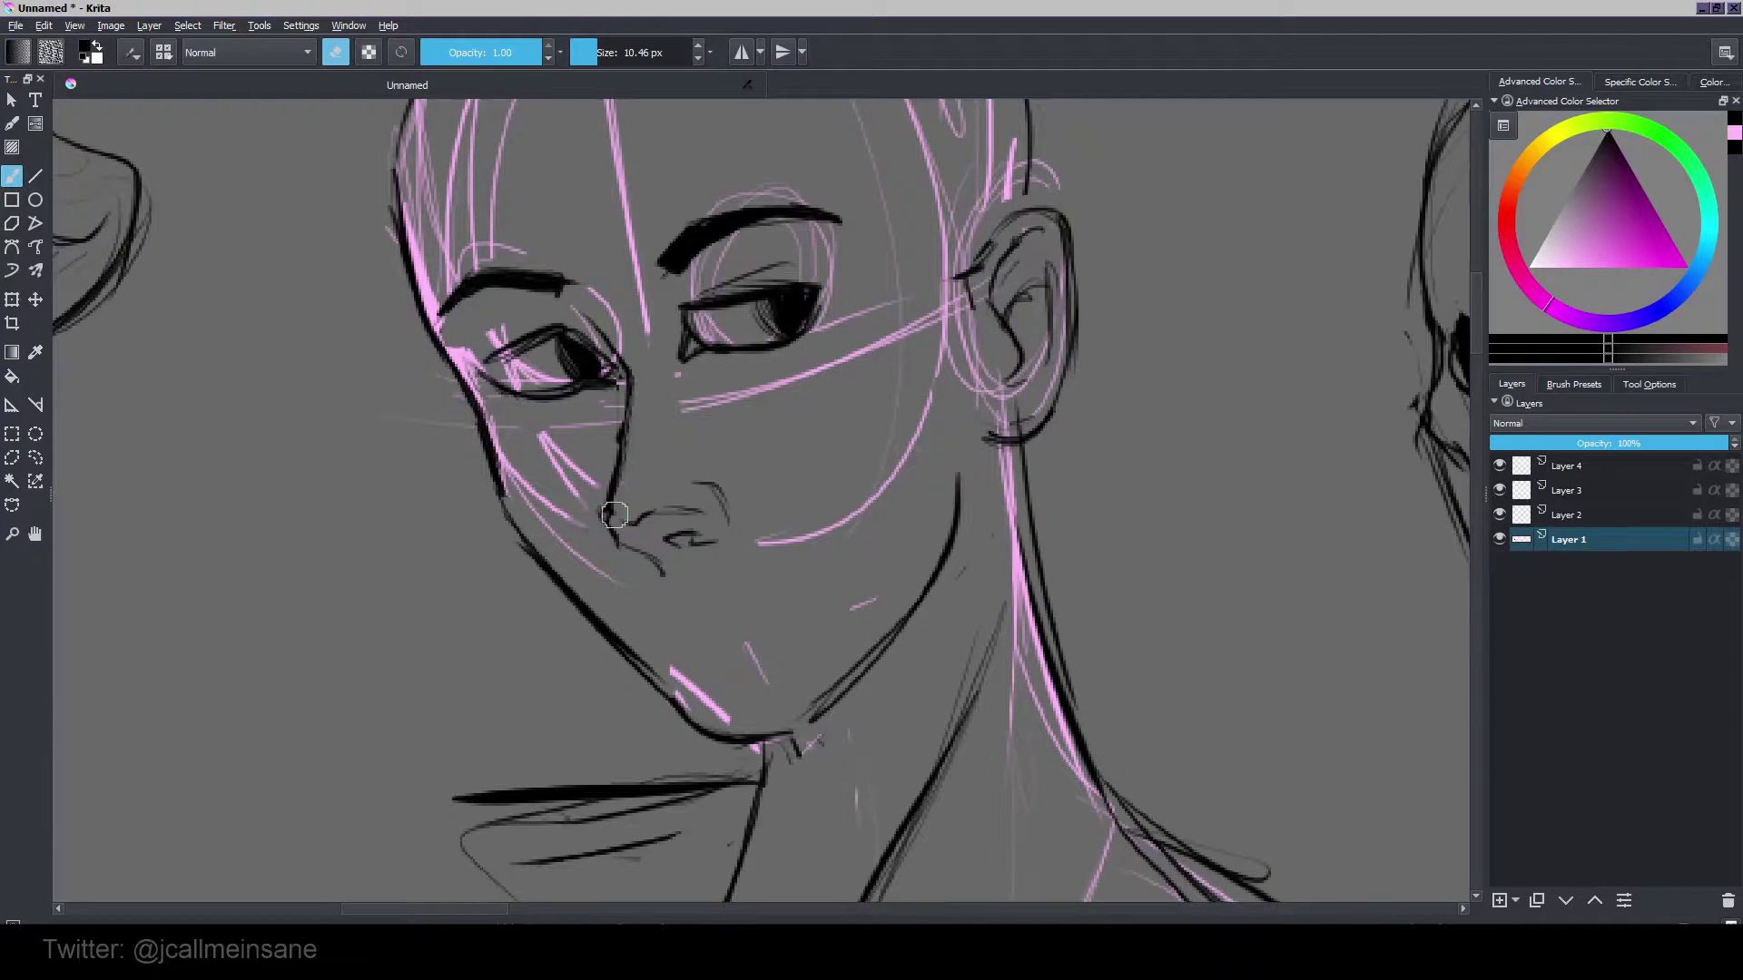
drag(617, 403, 604, 525)
key(e)
mouse_move(627, 406)
mouse_down()
mouse_move(605, 514)
mouse_move(635, 554)
mouse_up()
key(e)
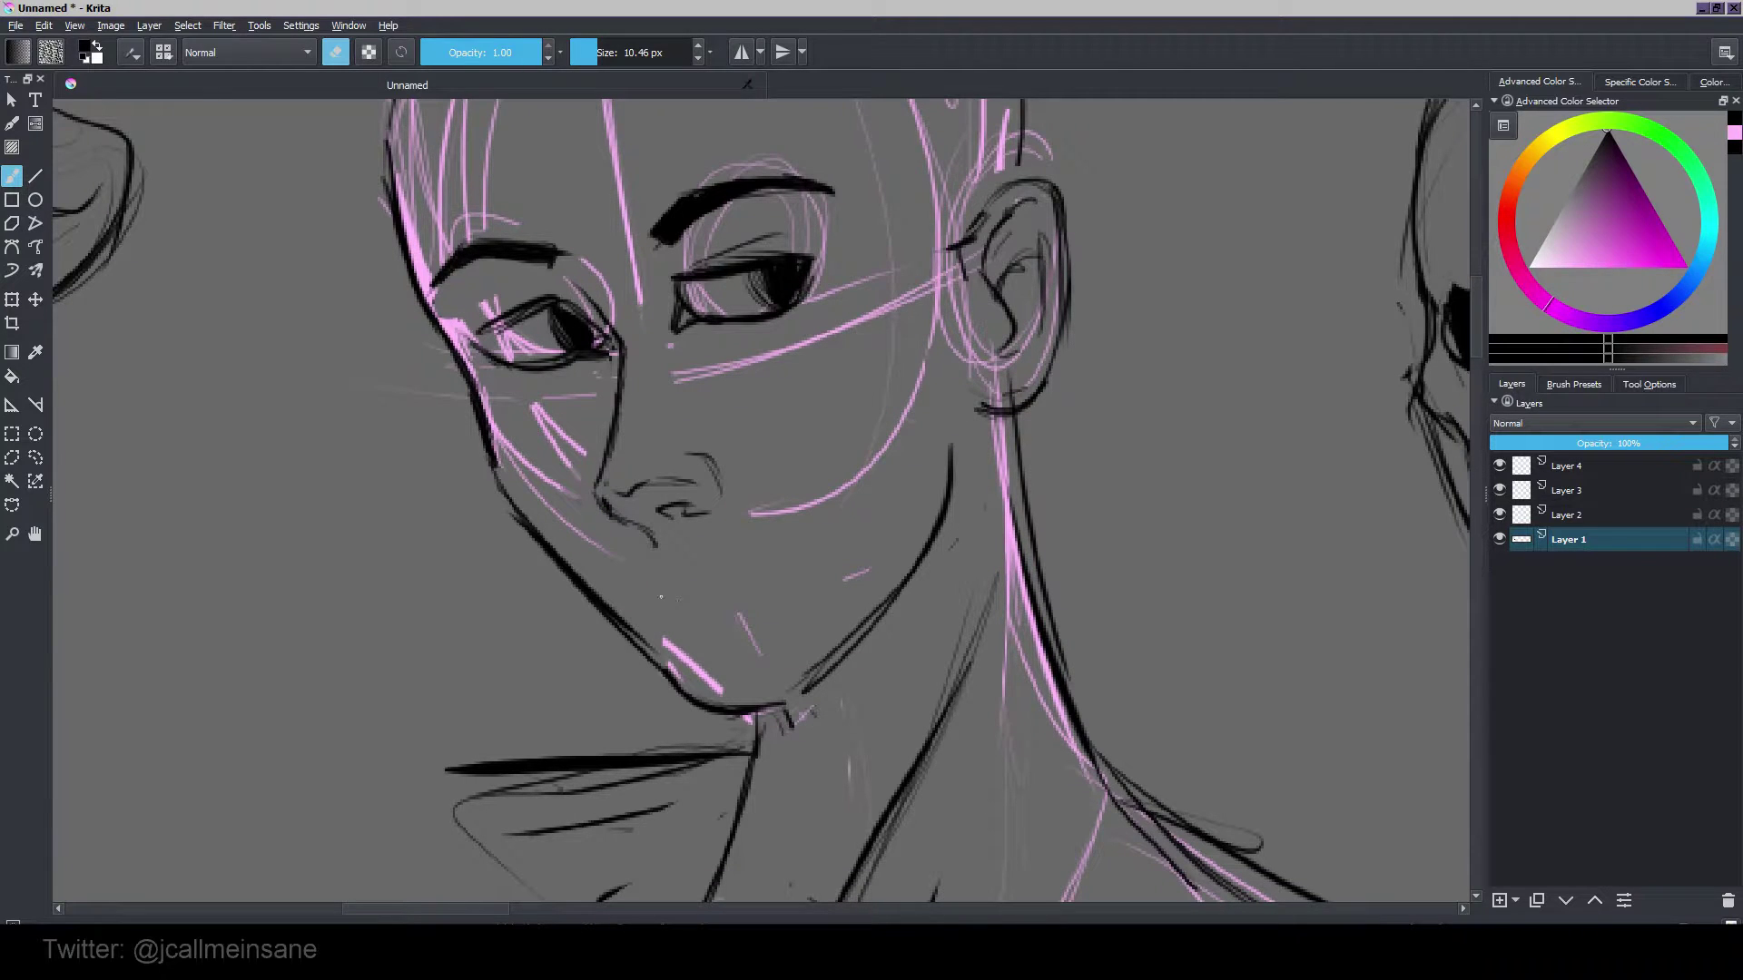
Step: Shorten the philtrum line below the nose with the eraser and add a short mark for the upper lip
key(e)
key(e)
key(e)
key(e)
key(e)
key(e)
key(e)
key(e)
drag(658, 569, 662, 564)
key(e)
Step: Draw a lip study beside the neck with a notched upper lip, a parting line and a full lower lip
mouse_move(1206, 412)
mouse_down()
mouse_move(1155, 443)
mouse_move(1145, 423)
mouse_move(1132, 481)
mouse_move(1308, 490)
mouse_up()
mouse_move(1134, 487)
mouse_down()
mouse_move(1163, 549)
mouse_move(1307, 497)
mouse_up()
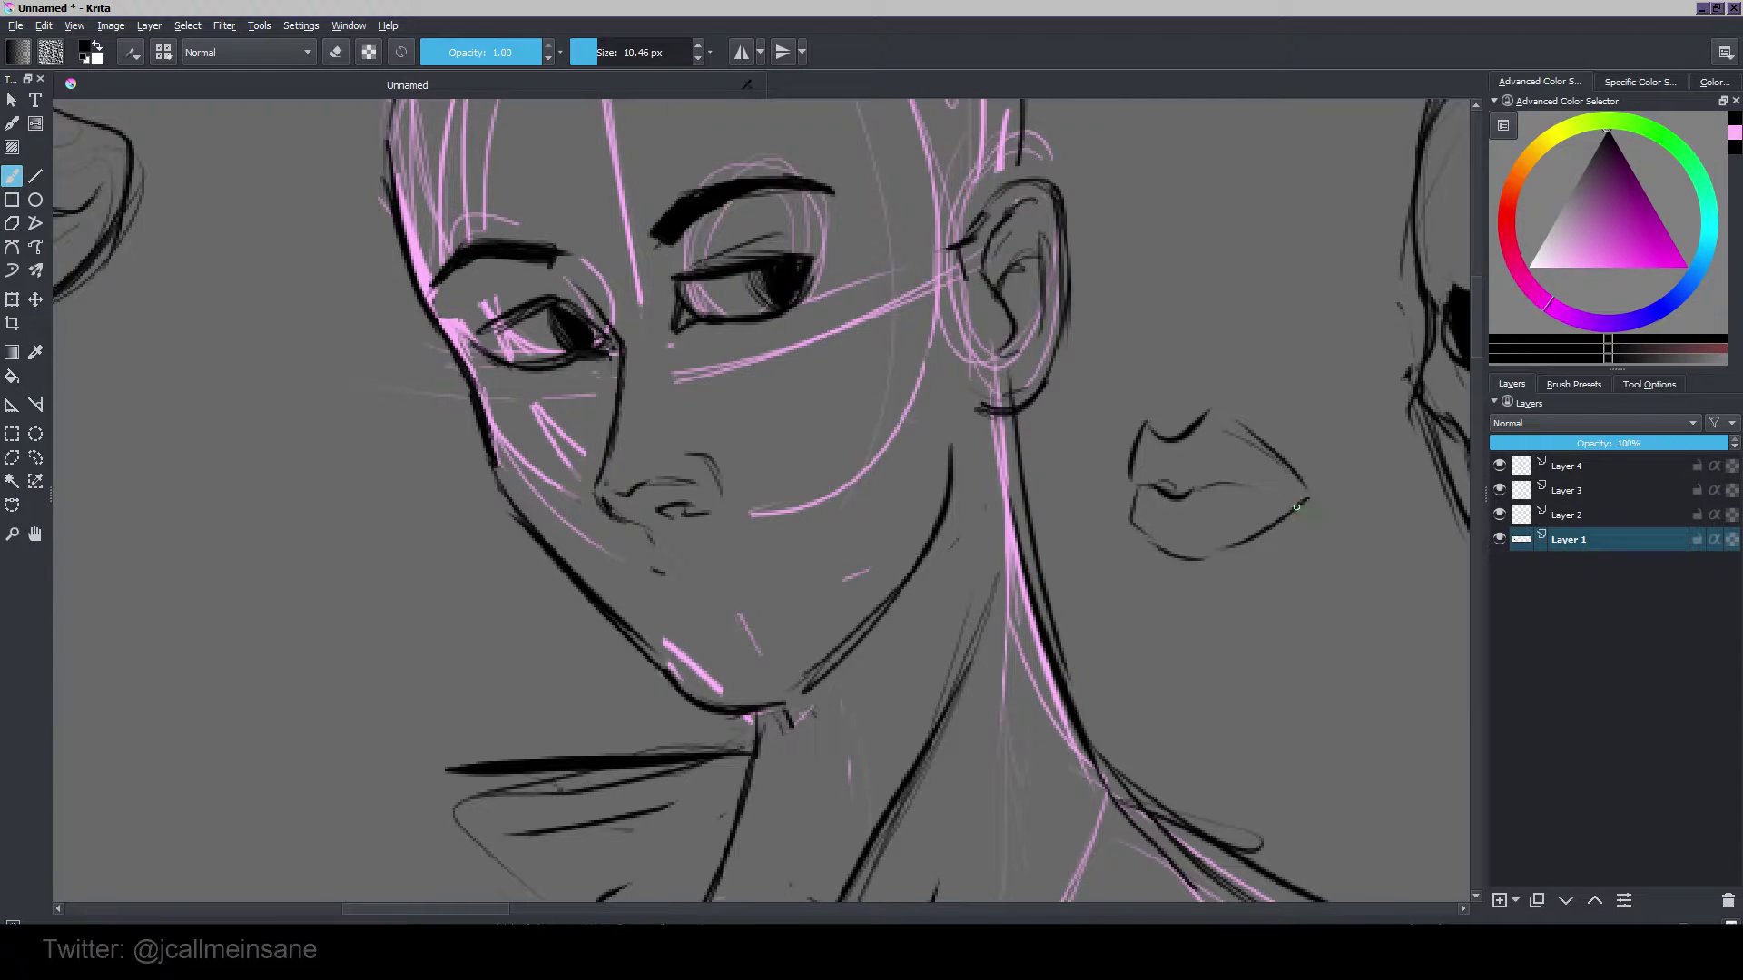
drag(1214, 553, 1304, 497)
Step: Draw an arrow pointing at the lip study's upper notch and handwrite the label "cupids arrow" above it
mouse_move(1159, 318)
mouse_down()
mouse_move(1170, 413)
mouse_move(1184, 394)
mouse_up()
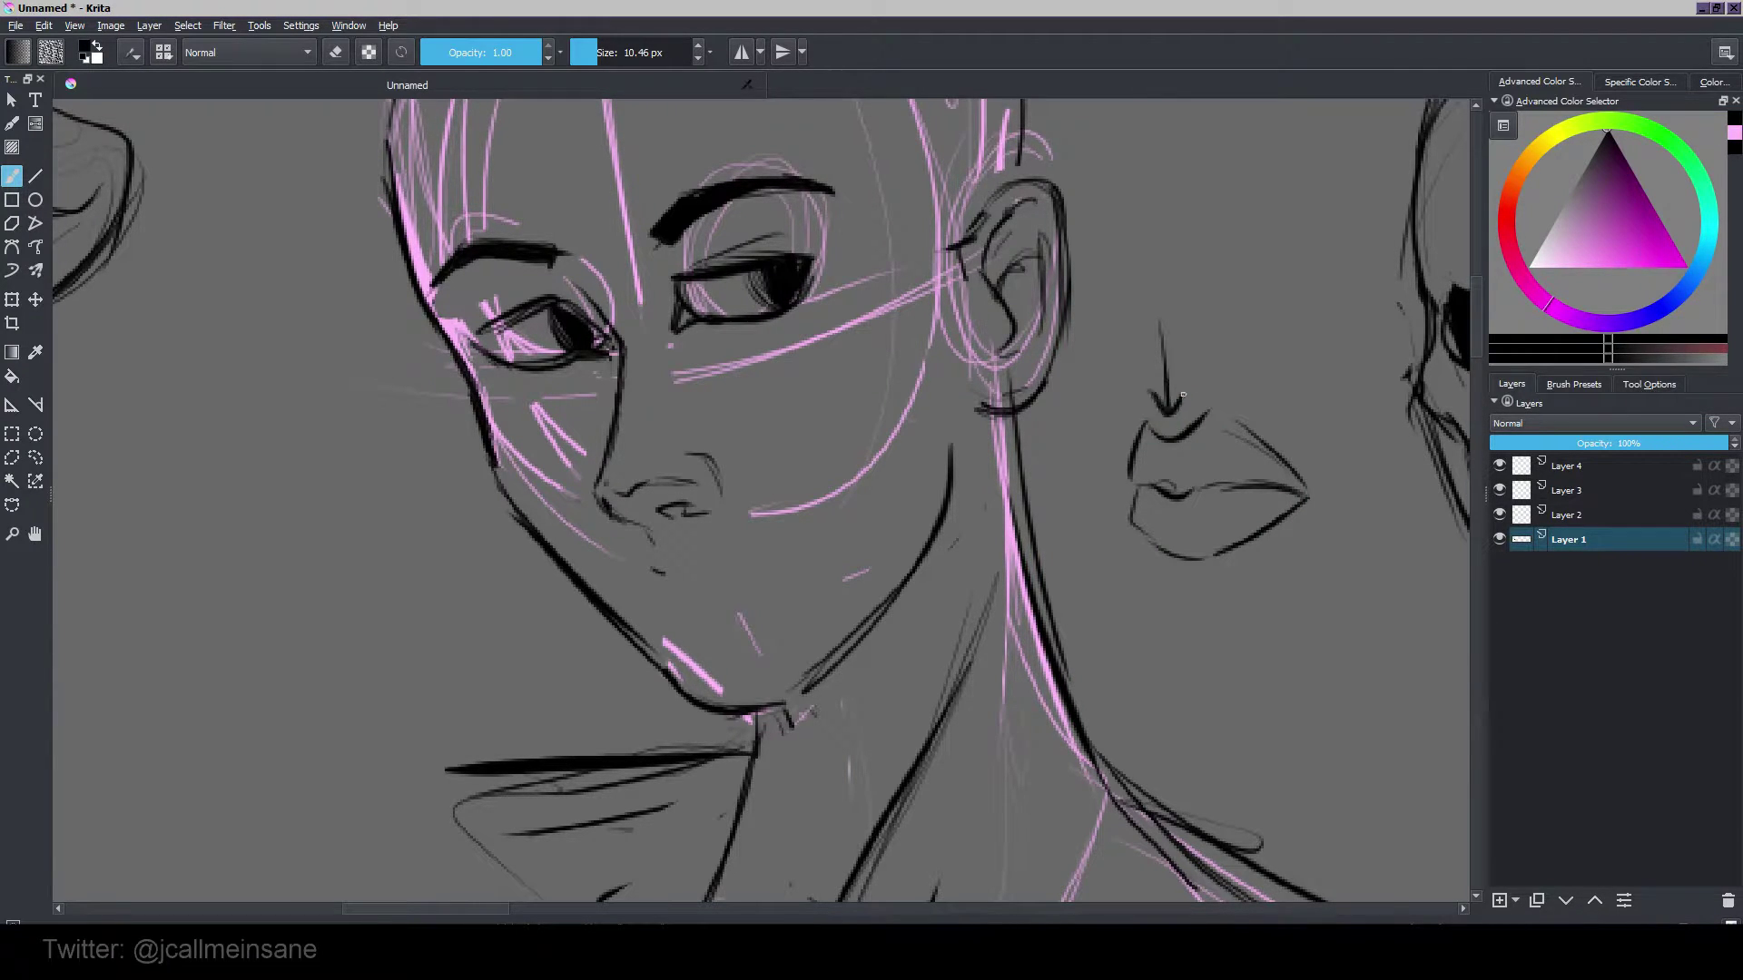
mouse_move(1169, 234)
mouse_down()
mouse_move(1178, 282)
mouse_move(1227, 265)
mouse_move(1216, 219)
mouse_move(1231, 254)
mouse_up()
mouse_move(1246, 178)
mouse_down()
mouse_move(1254, 207)
mouse_move(1270, 194)
mouse_up()
drag(1281, 141, 1286, 182)
mouse_move(1219, 315)
mouse_down()
mouse_move(1232, 347)
mouse_move(1247, 334)
mouse_up()
mouse_move(1238, 294)
mouse_down()
mouse_move(1271, 313)
mouse_move(1331, 206)
mouse_up()
drag(1296, 366, 1172, 475)
key(e)
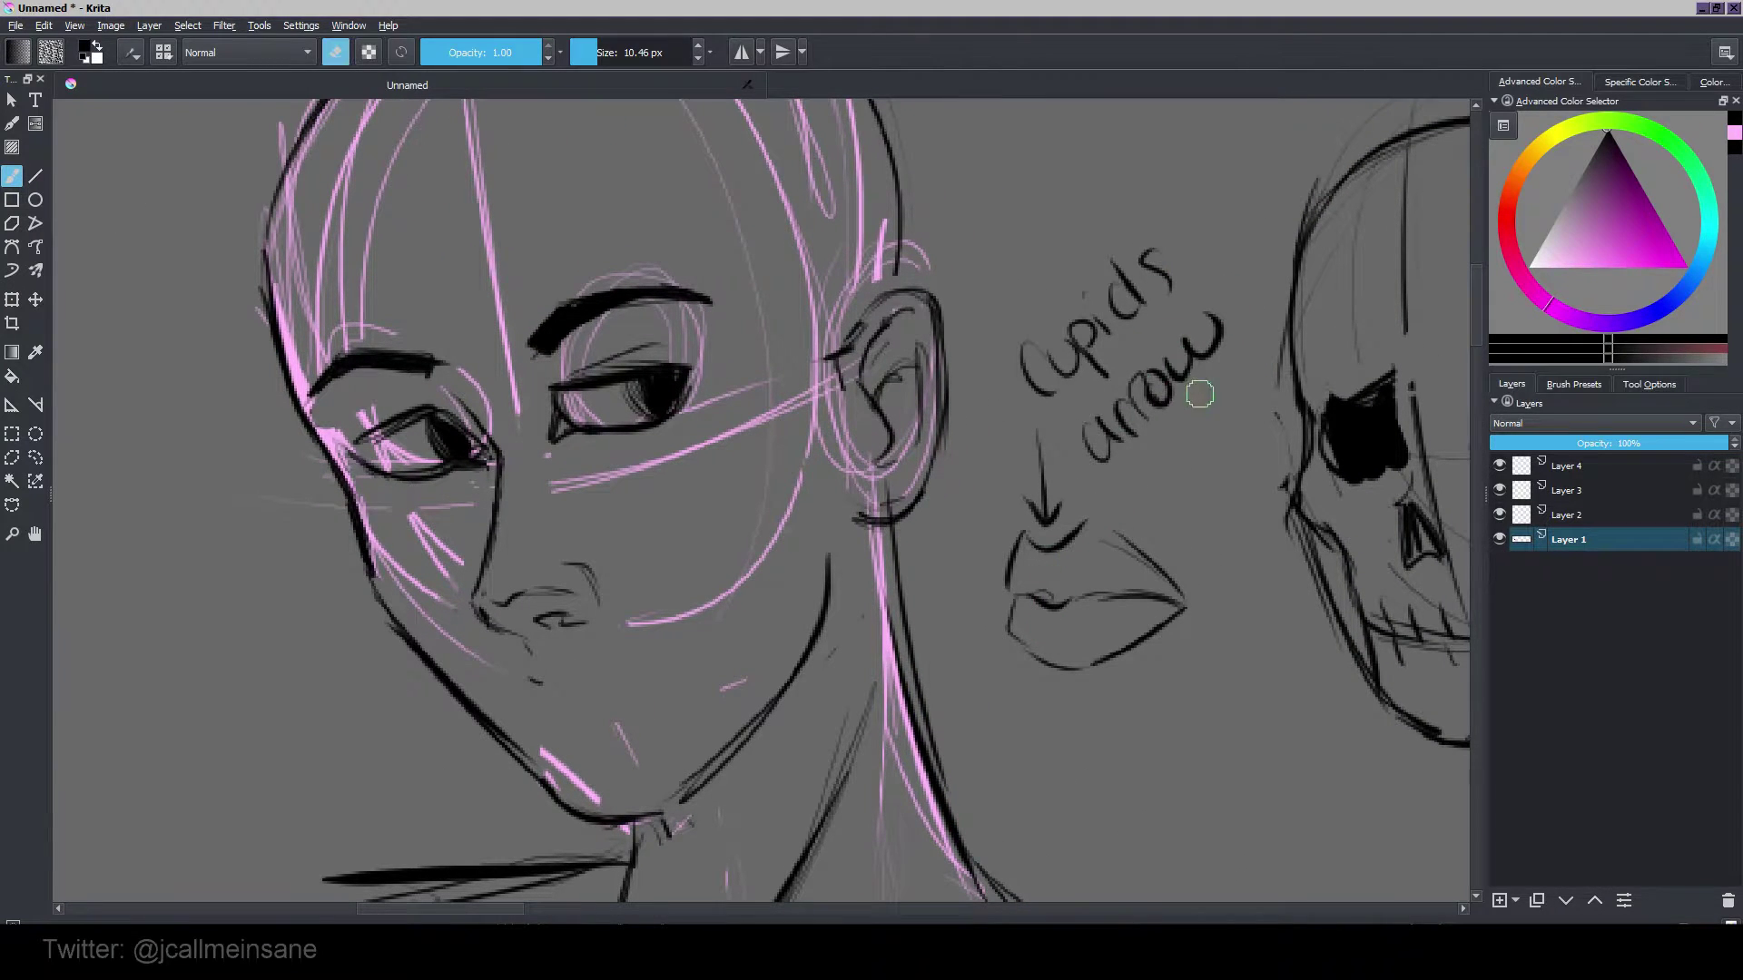
drag(1199, 390, 1141, 429)
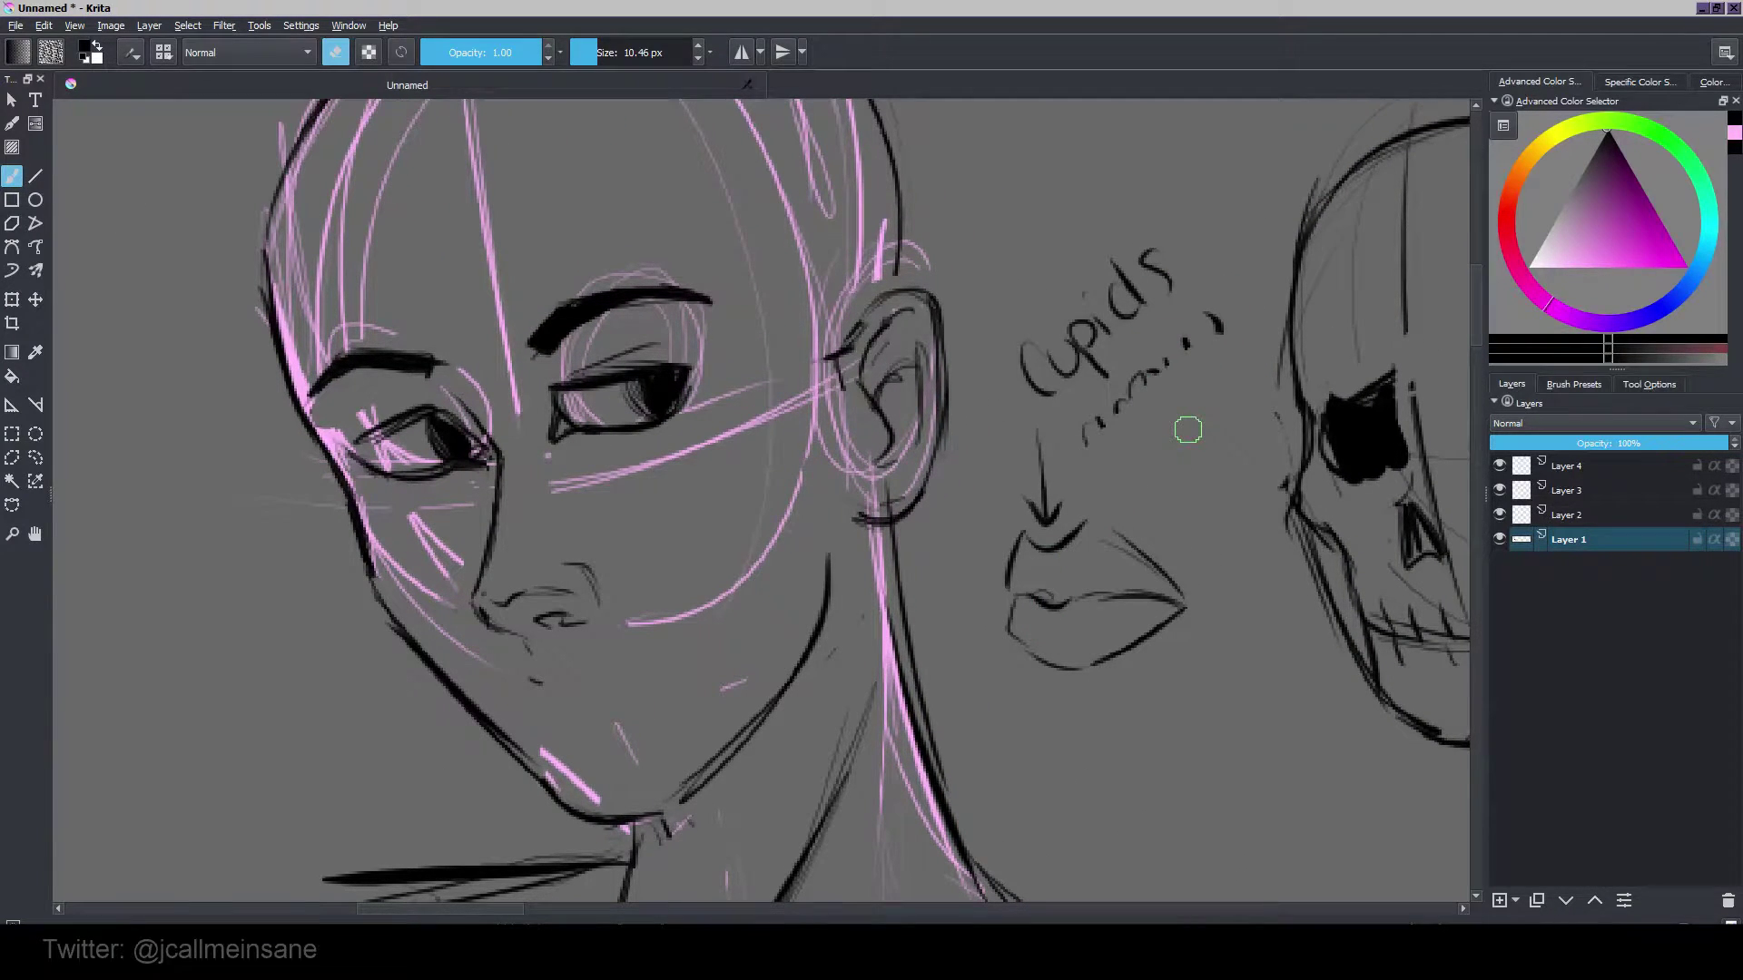
key(ctrl+z)
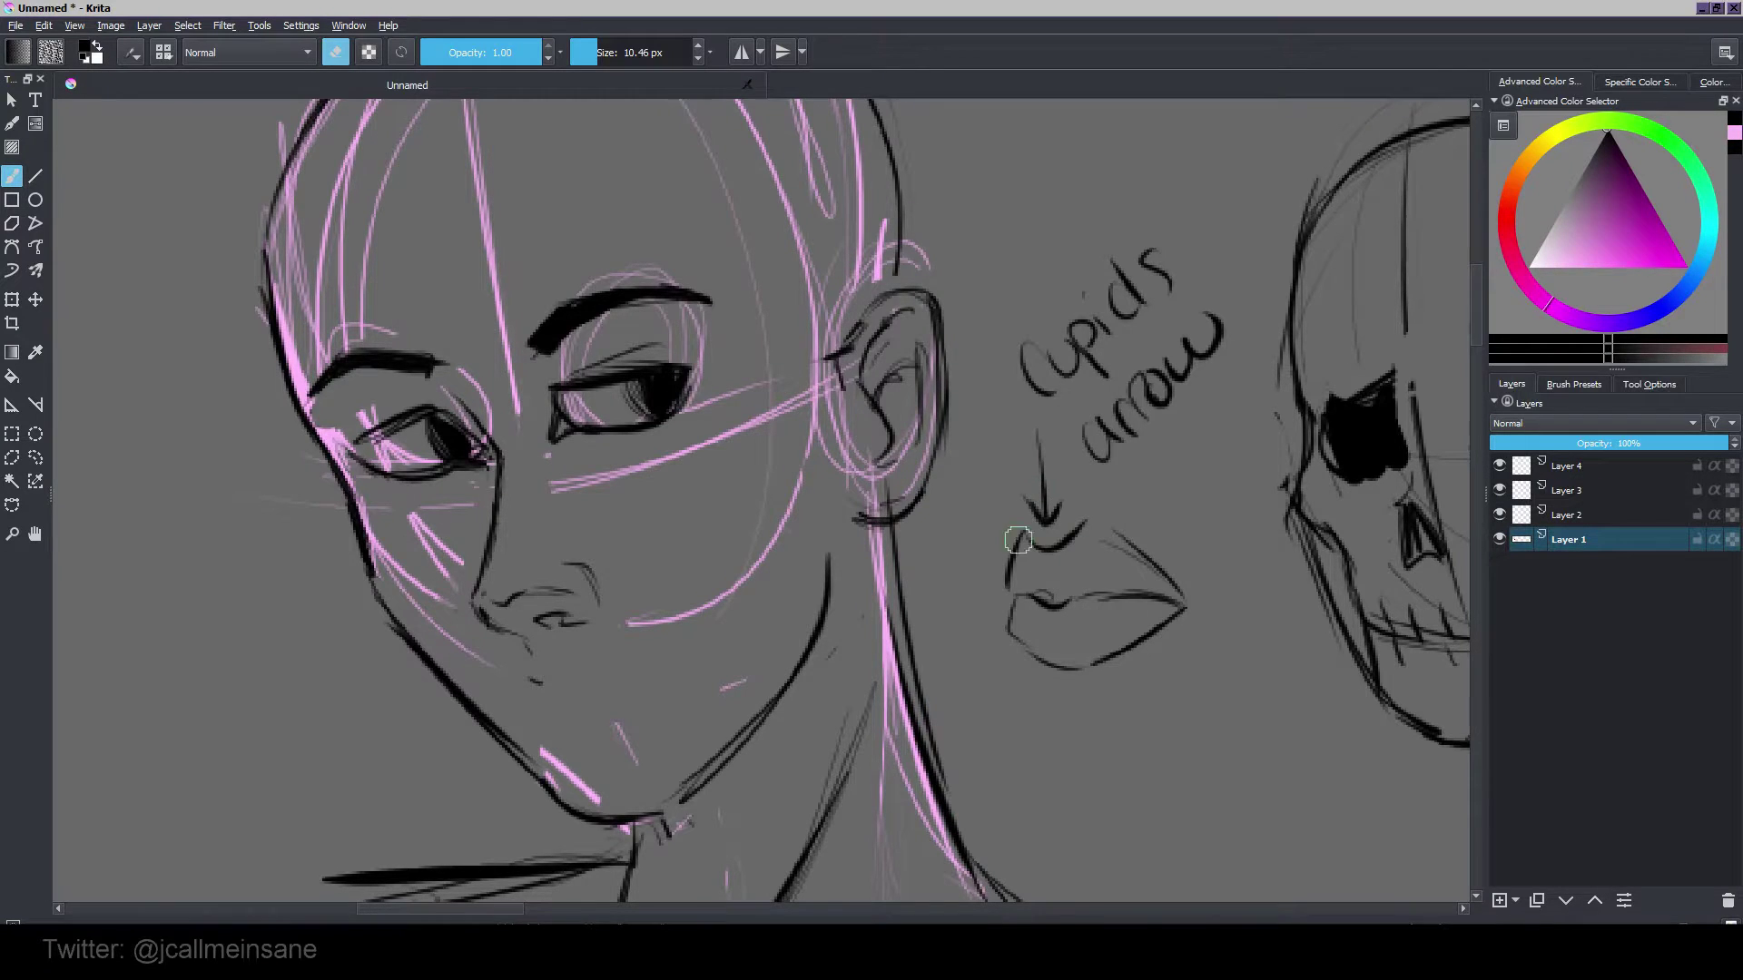
Step: Sketch the portrait's mouth parting line and lip edges below the nose
drag(806, 623, 1064, 479)
key(e)
drag(796, 535, 921, 524)
mouse_move(778, 538)
mouse_down()
mouse_move(823, 557)
mouse_move(924, 540)
mouse_up()
mouse_move(795, 577)
mouse_down()
mouse_move(940, 521)
mouse_move(849, 552)
mouse_move(945, 531)
mouse_up()
key(e)
key(e)
Step: Redraw the portrait's mouth below the nose with a slanted parting line and a lower lip edge, erasing excess strokes
mouse_move(784, 543)
mouse_down()
mouse_move(831, 547)
mouse_move(788, 535)
mouse_move(808, 532)
mouse_move(815, 556)
mouse_move(771, 602)
mouse_move(863, 588)
mouse_move(747, 603)
mouse_move(891, 582)
mouse_up()
key(e)
key(e)
key(e)
key(e)
key(e)
key(e)
drag(808, 606, 915, 556)
key(e)
key(e)
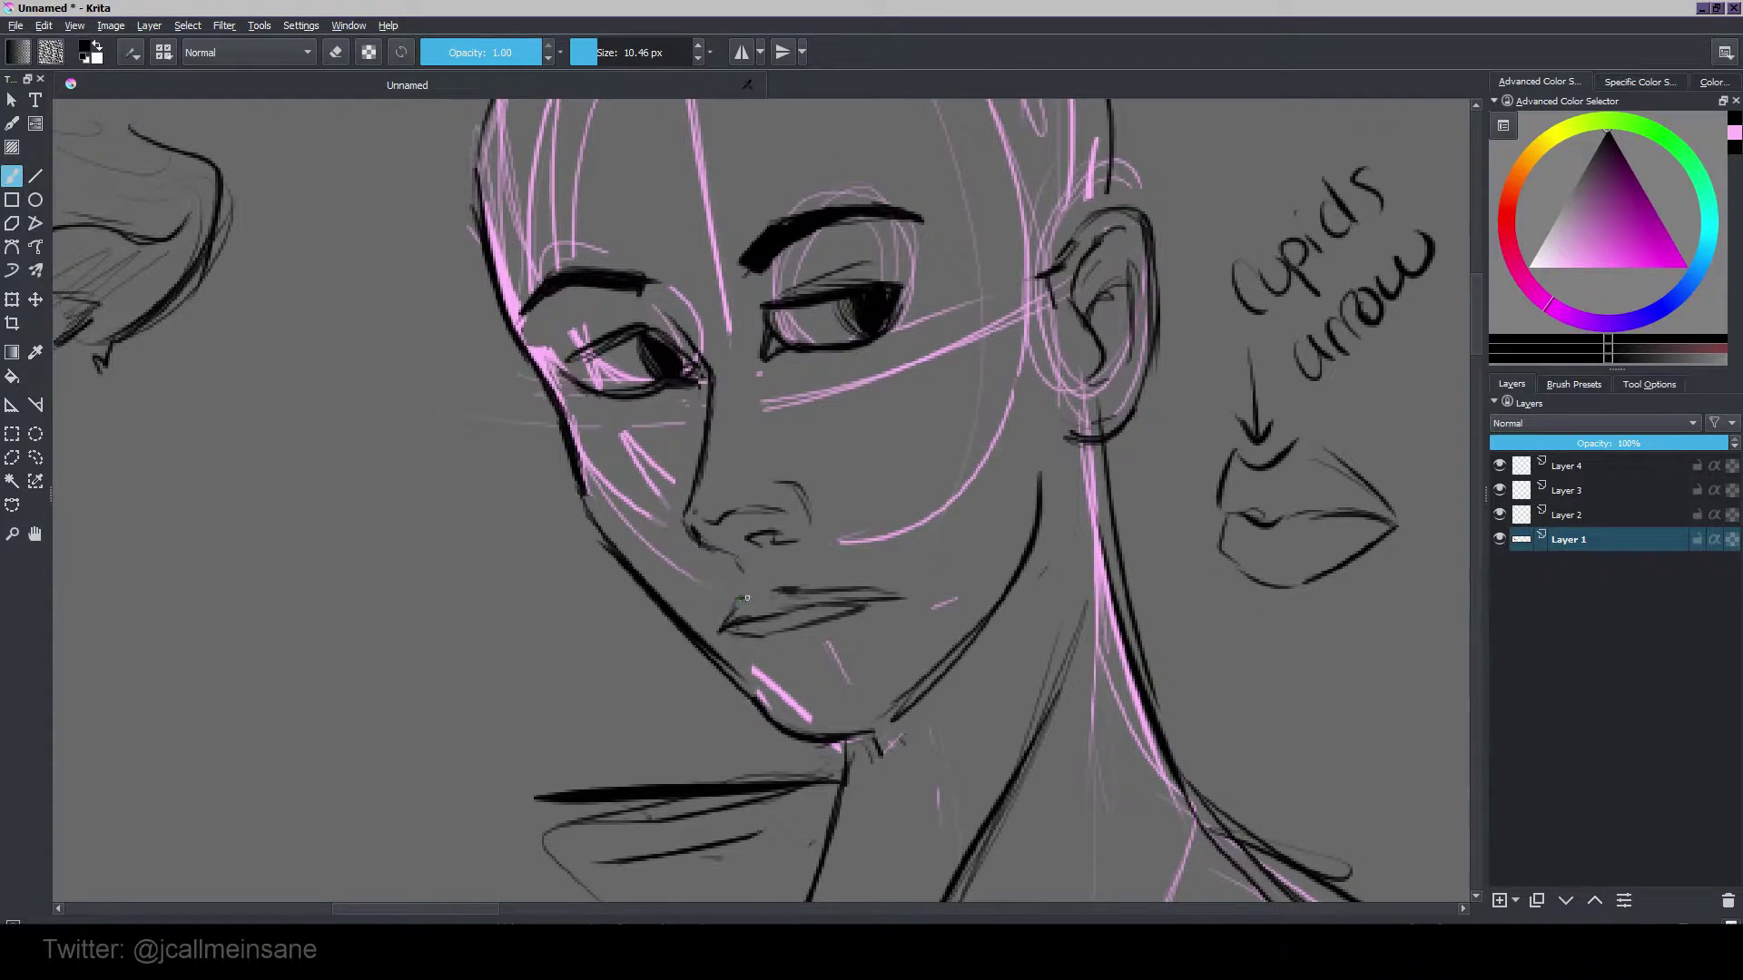
Step: Draw the portrait's notched upper lip above the parting line and erase the line ends extending beyond the mouth corner
mouse_move(739, 599)
mouse_down()
mouse_move(852, 597)
mouse_move(828, 580)
mouse_move(775, 590)
mouse_move(882, 602)
mouse_move(745, 615)
mouse_move(845, 606)
mouse_move(829, 579)
mouse_move(746, 618)
mouse_move(855, 602)
mouse_move(735, 611)
mouse_move(771, 612)
mouse_up()
key(e)
key(e)
key(e)
key(e)
key(e)
key(e)
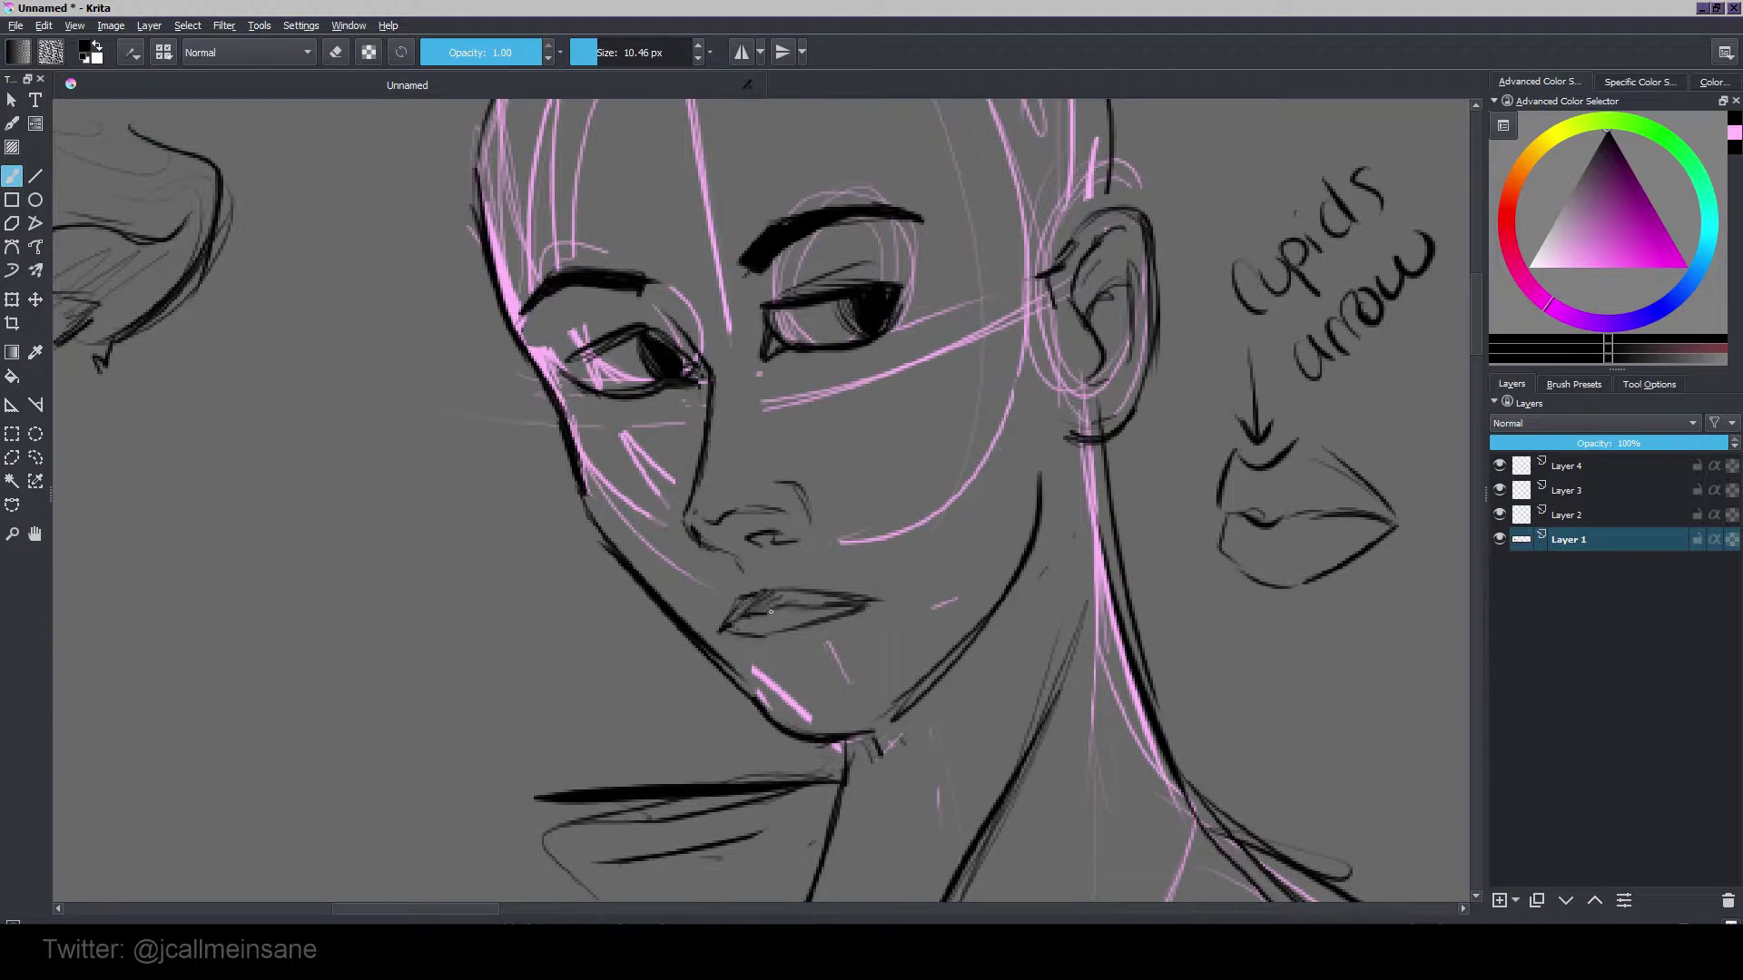
Step: Undo the last lip stroke and trim the line work around the mouth and the nearby jaw with the eraser
key(ctrl+z)
key(e)
drag(771, 677, 762, 716)
key(e)
drag(697, 657, 712, 670)
key(e)
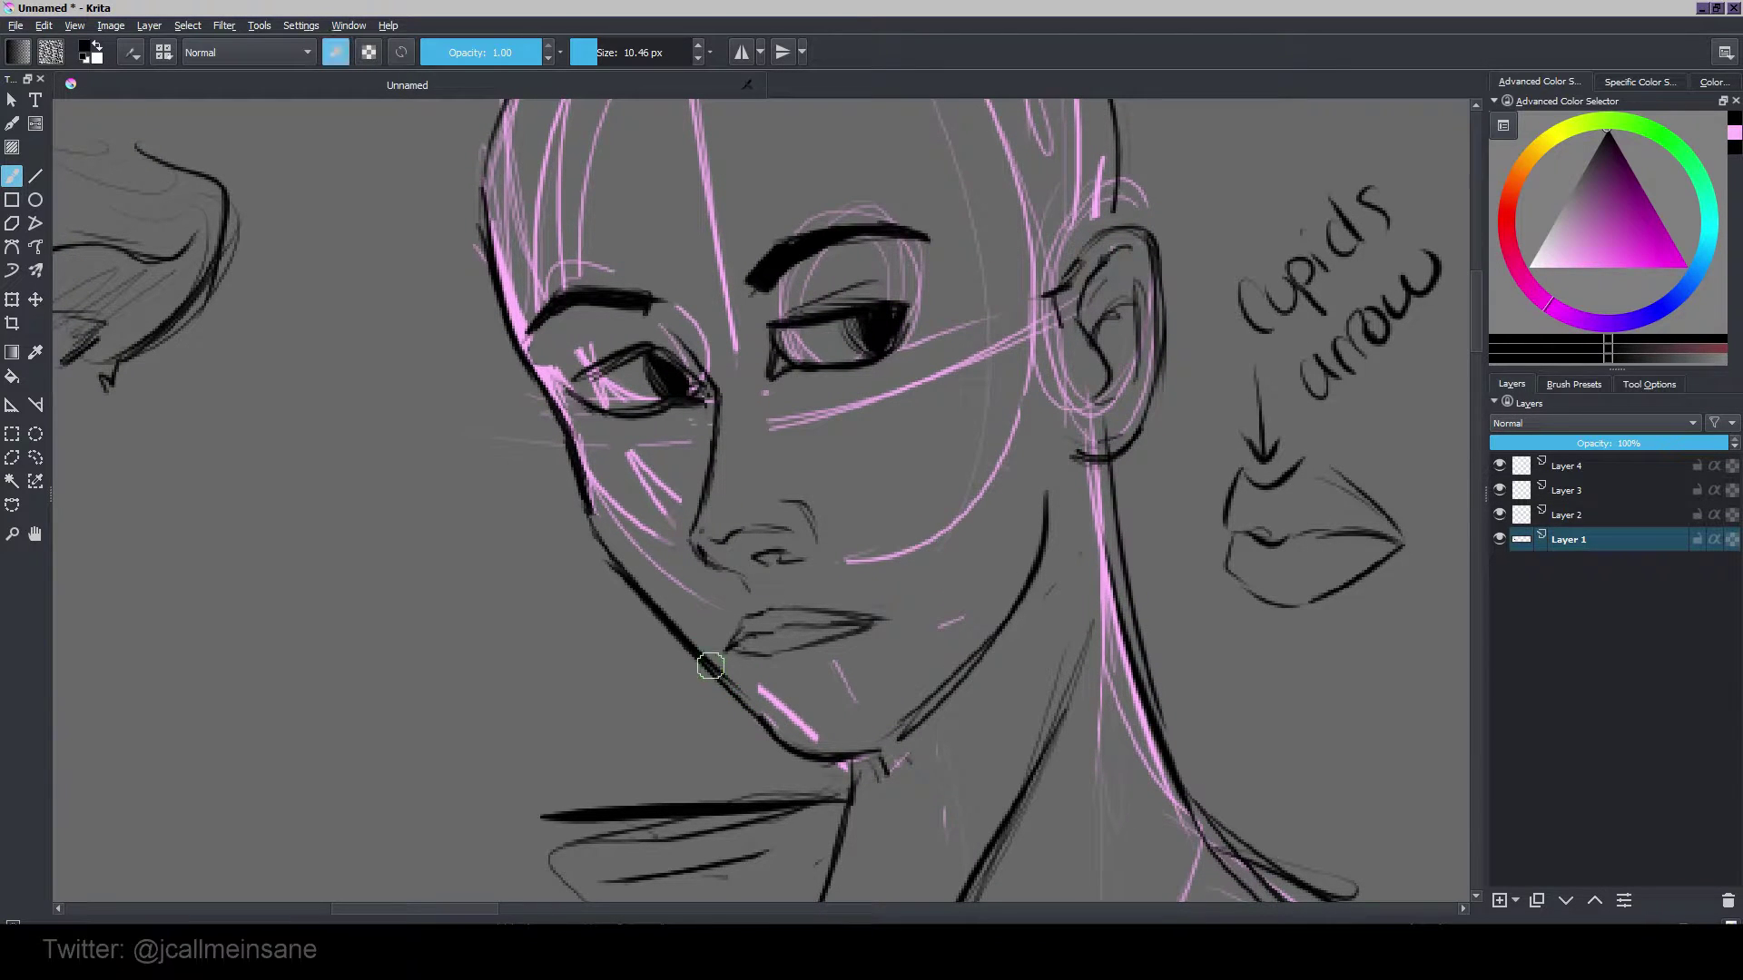
Step: Select the mouth with a freehand outline, move it slightly lower on the face, and return to the brush
drag(593, 495, 572, 536)
click(36, 457)
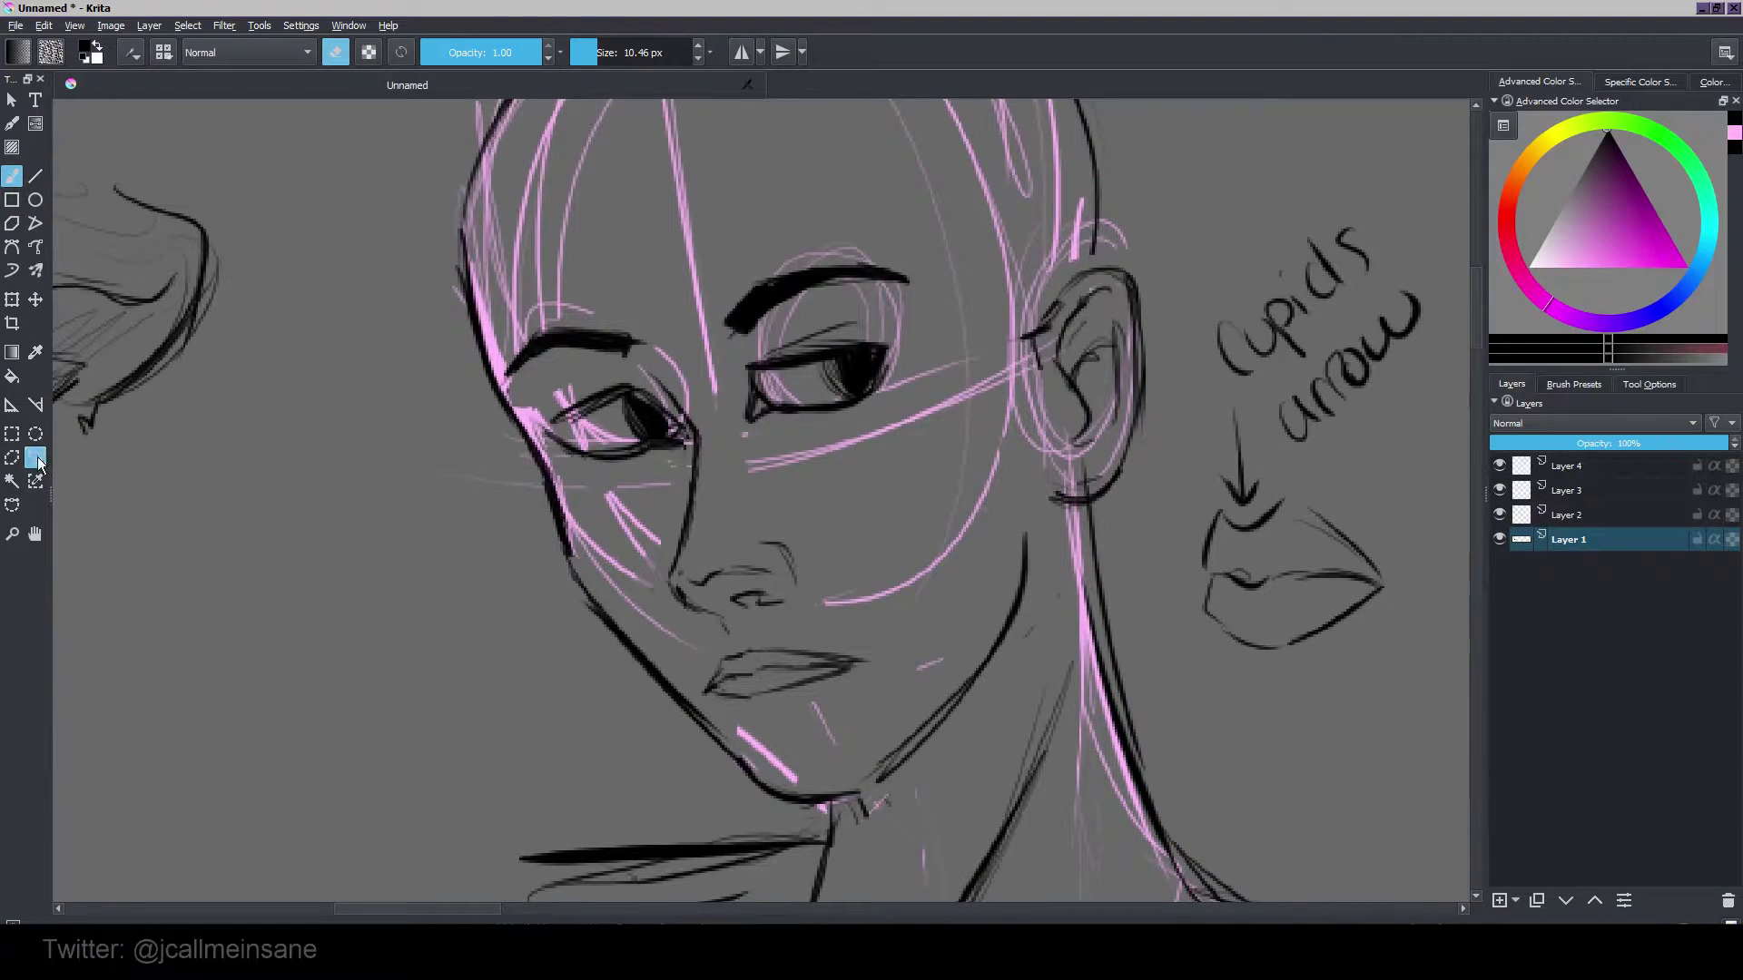
mouse_move(736, 647)
mouse_down()
mouse_move(722, 640)
mouse_move(826, 722)
mouse_move(824, 620)
mouse_move(828, 672)
mouse_up()
key(t)
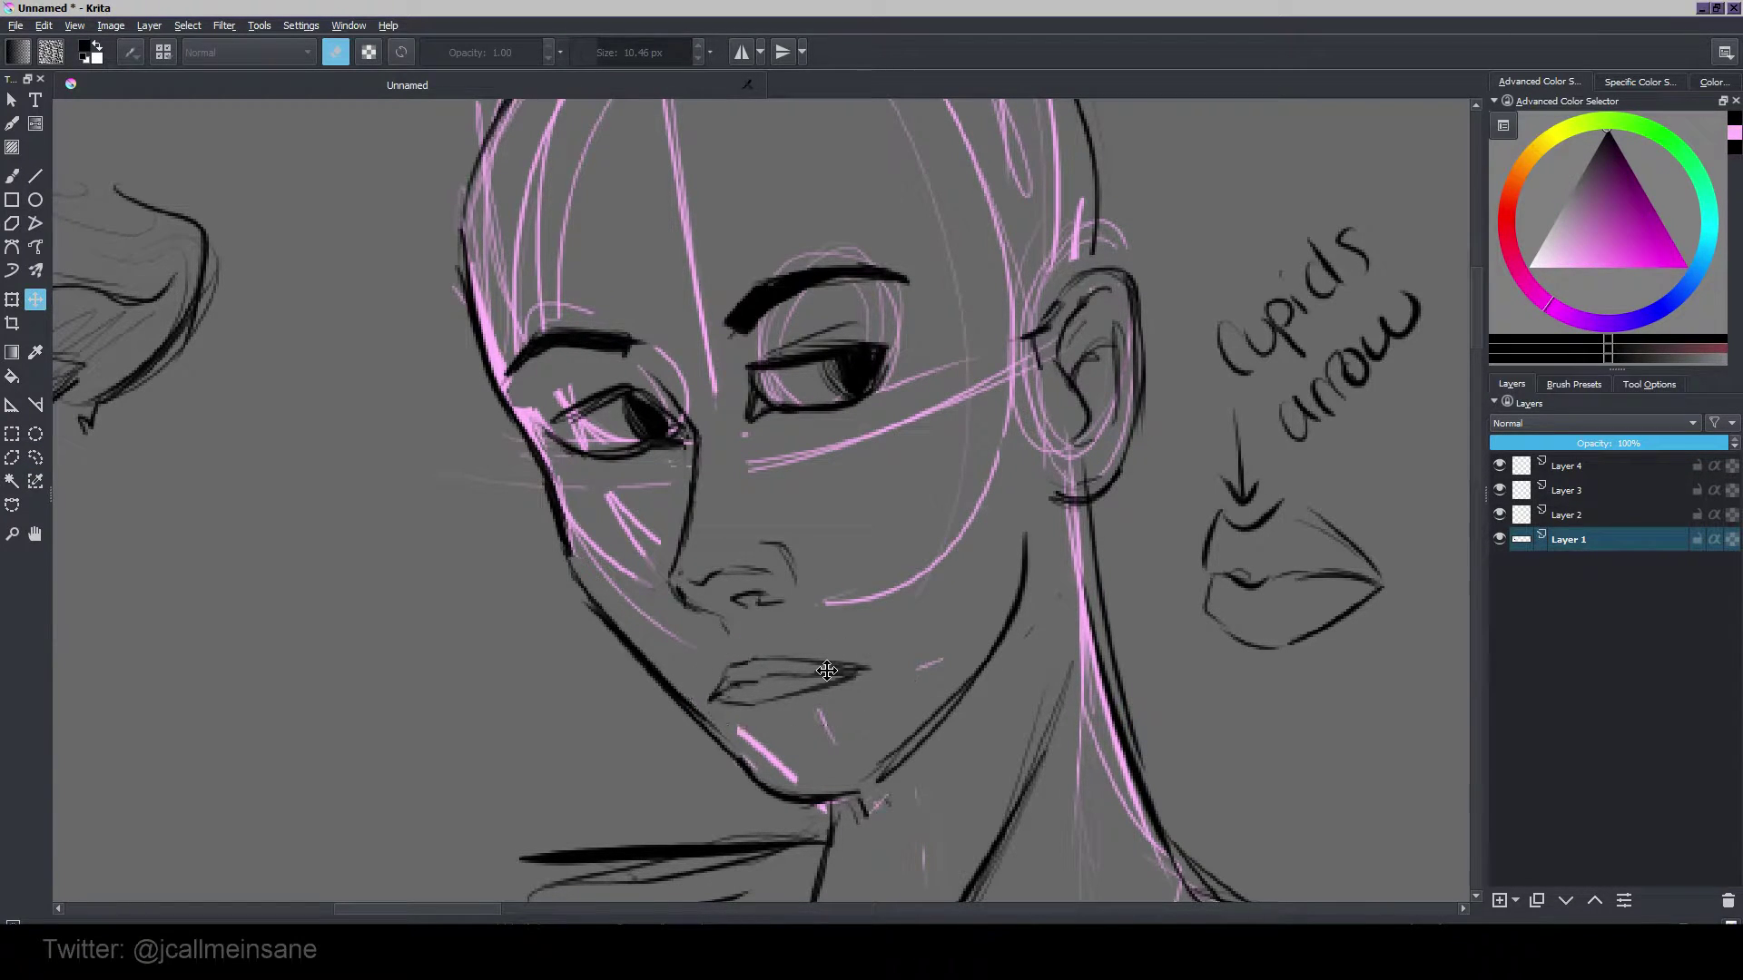
scroll(827, 671, down, 3)
scroll(846, 539, up, 1)
mouse_move(883, 642)
mouse_down()
mouse_move(855, 561)
mouse_move(842, 614)
mouse_up()
key(b)
Step: Draw the hairline across the forehead and angle it down the temple to the ear, tidying it with the eraser
scroll(842, 615, up, 1)
drag(890, 699, 890, 560)
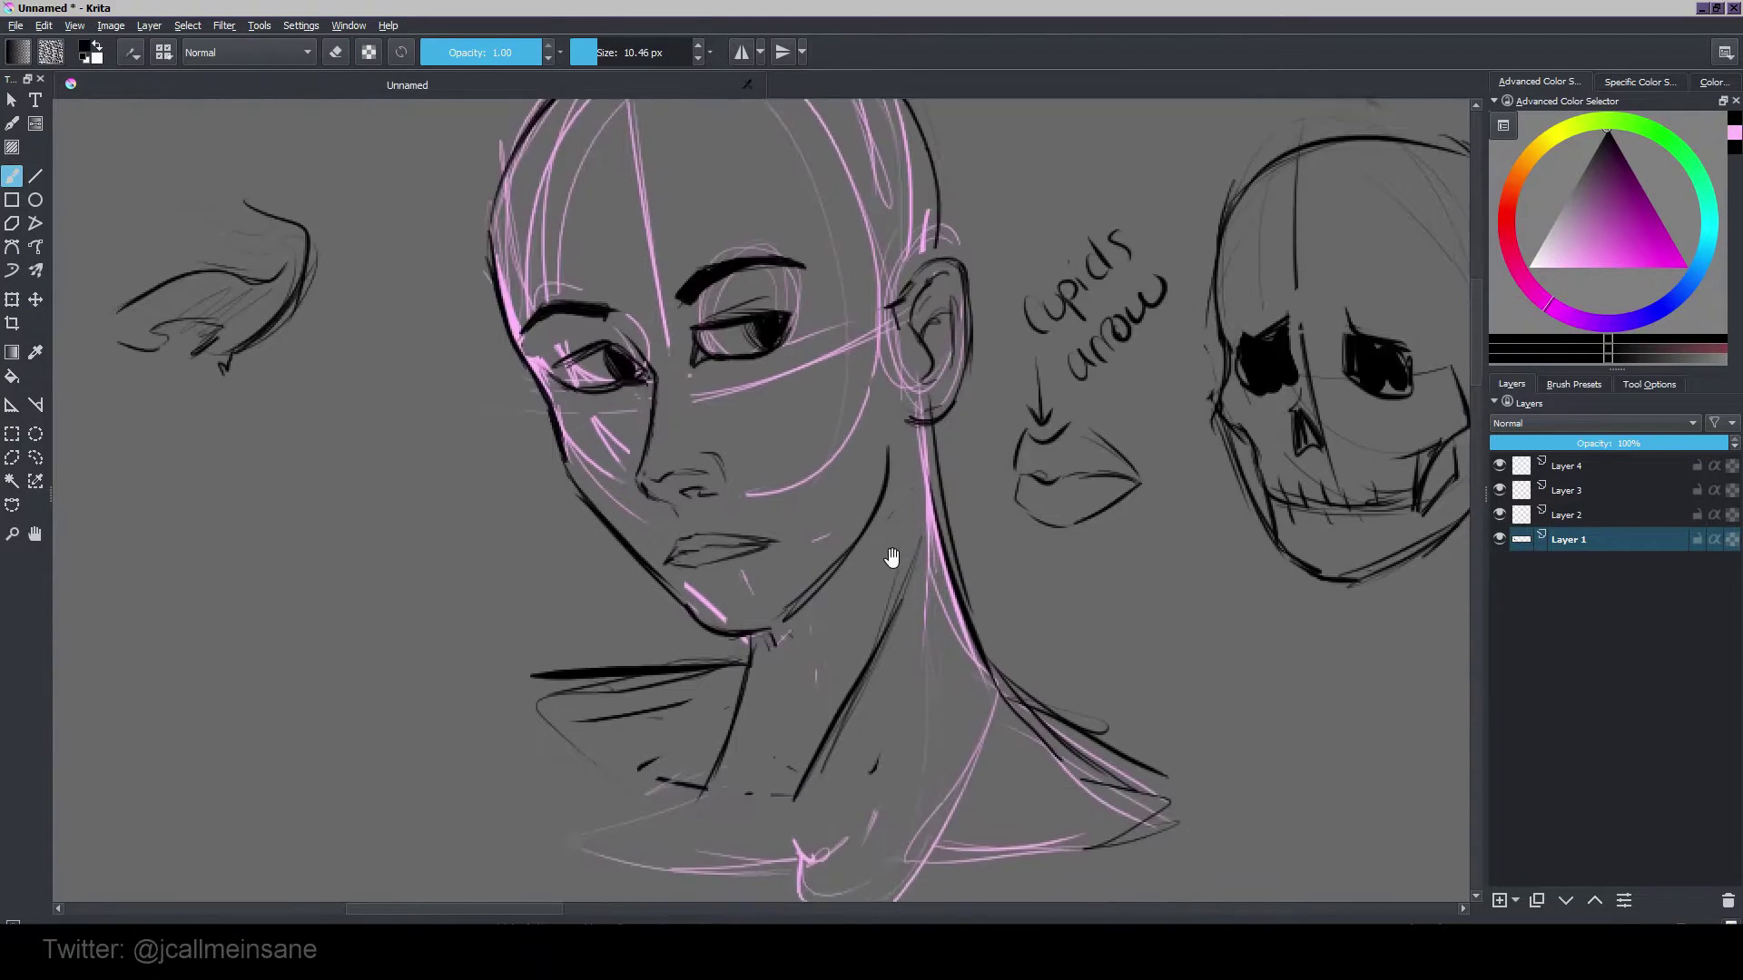
drag(803, 440, 868, 643)
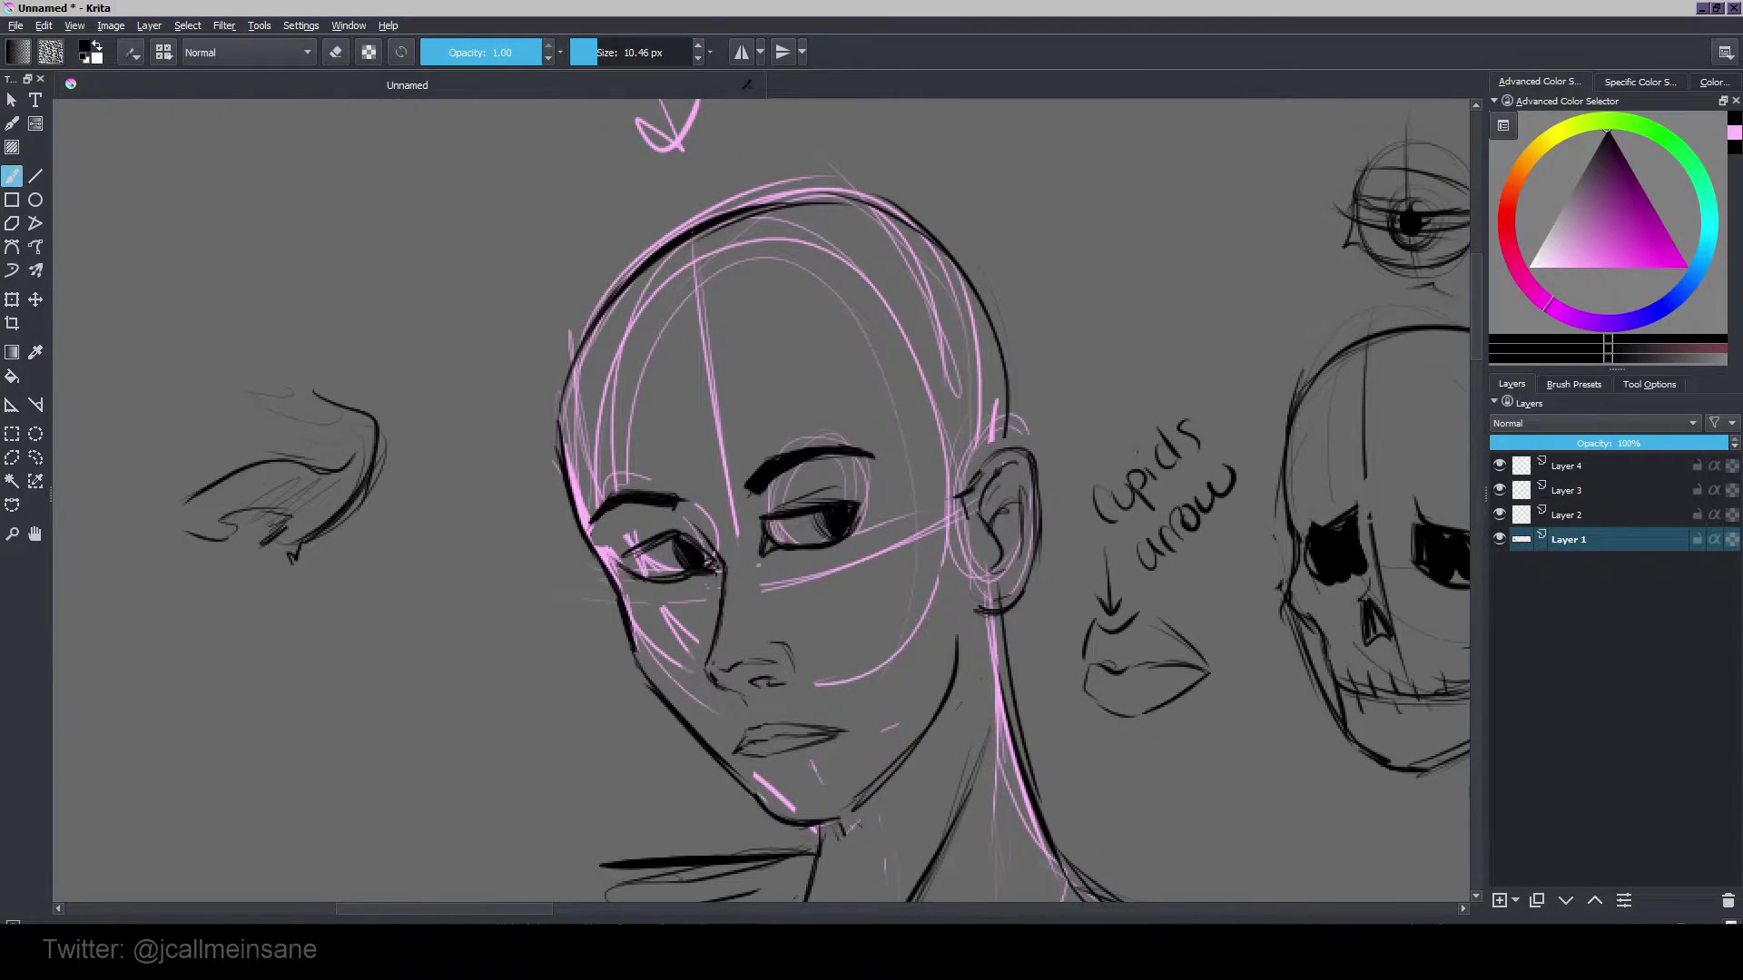
mouse_move(557, 424)
mouse_down()
mouse_move(876, 346)
mouse_move(976, 573)
mouse_up()
mouse_move(975, 481)
mouse_down()
mouse_move(983, 550)
mouse_move(951, 508)
mouse_up()
key(e)
key(e)
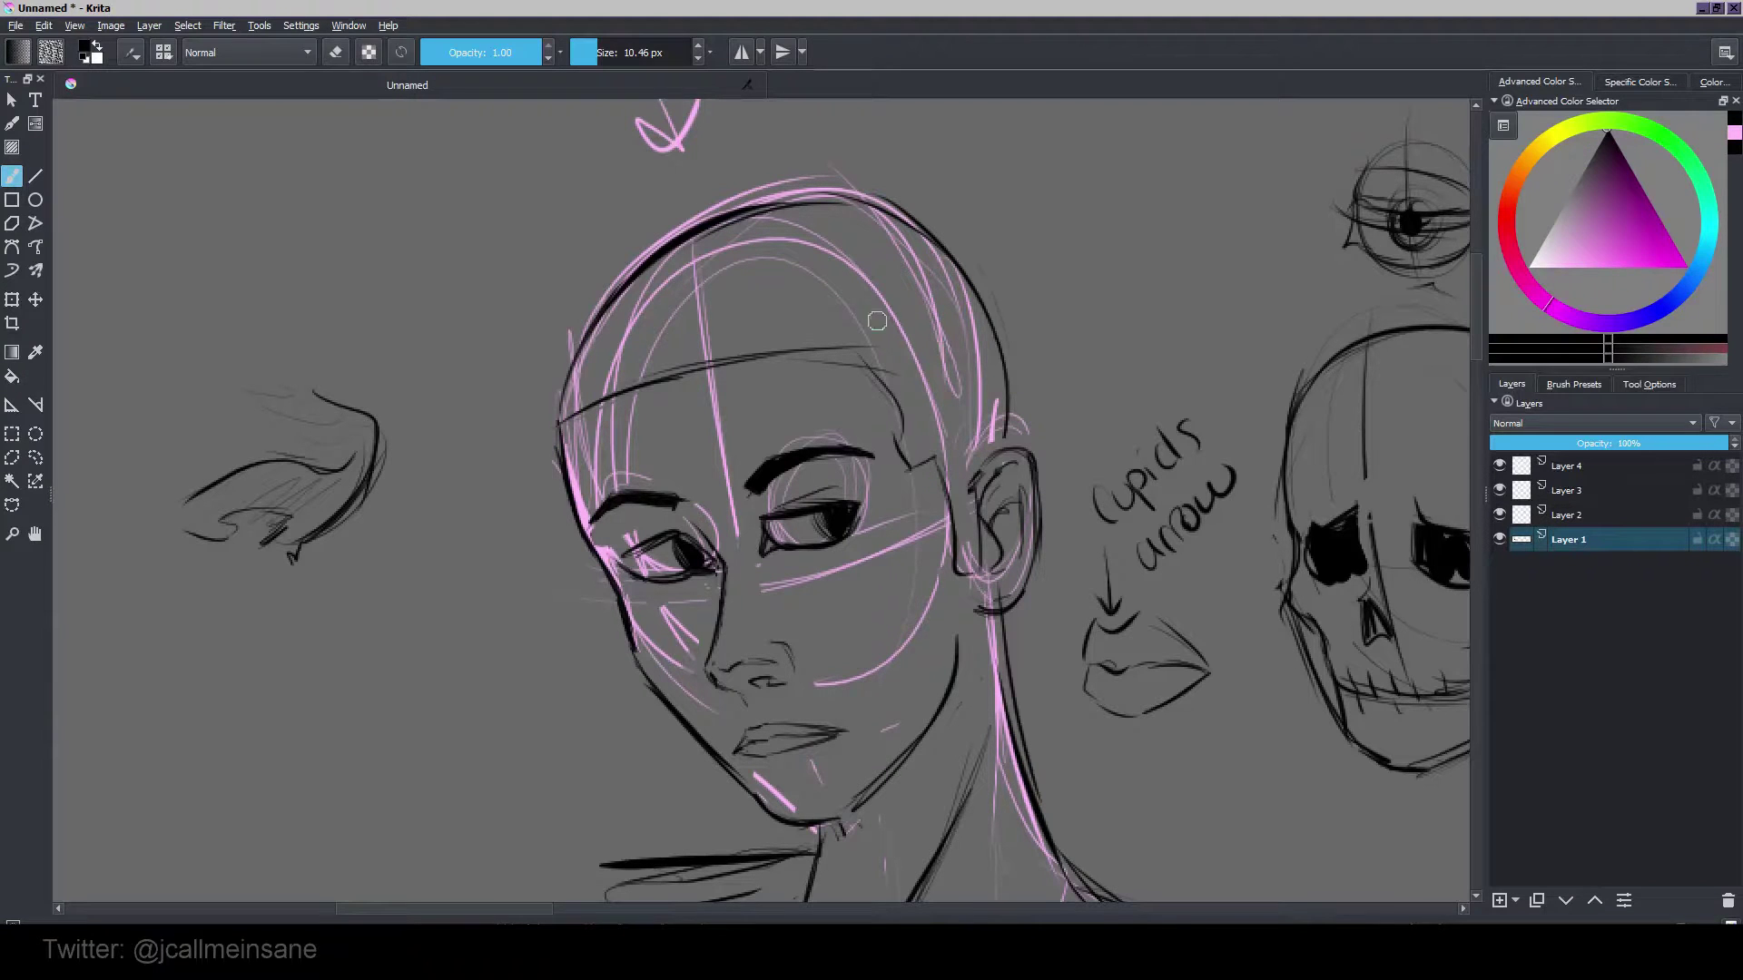
key(e)
mouse_move(594, 409)
mouse_down()
mouse_move(561, 423)
mouse_move(571, 454)
mouse_move(606, 396)
mouse_up()
key(e)
Step: Reinforce the hairline at the far temple and sketch loose strokes over the skull for the outer contour of the hair
drag(557, 444, 690, 374)
drag(570, 306, 817, 221)
mouse_move(672, 243)
mouse_down()
mouse_move(883, 205)
mouse_move(953, 327)
mouse_up()
mouse_move(971, 403)
mouse_down()
mouse_move(978, 306)
mouse_move(917, 346)
mouse_up()
scroll(1012, 279, down, 1)
drag(779, 430, 776, 460)
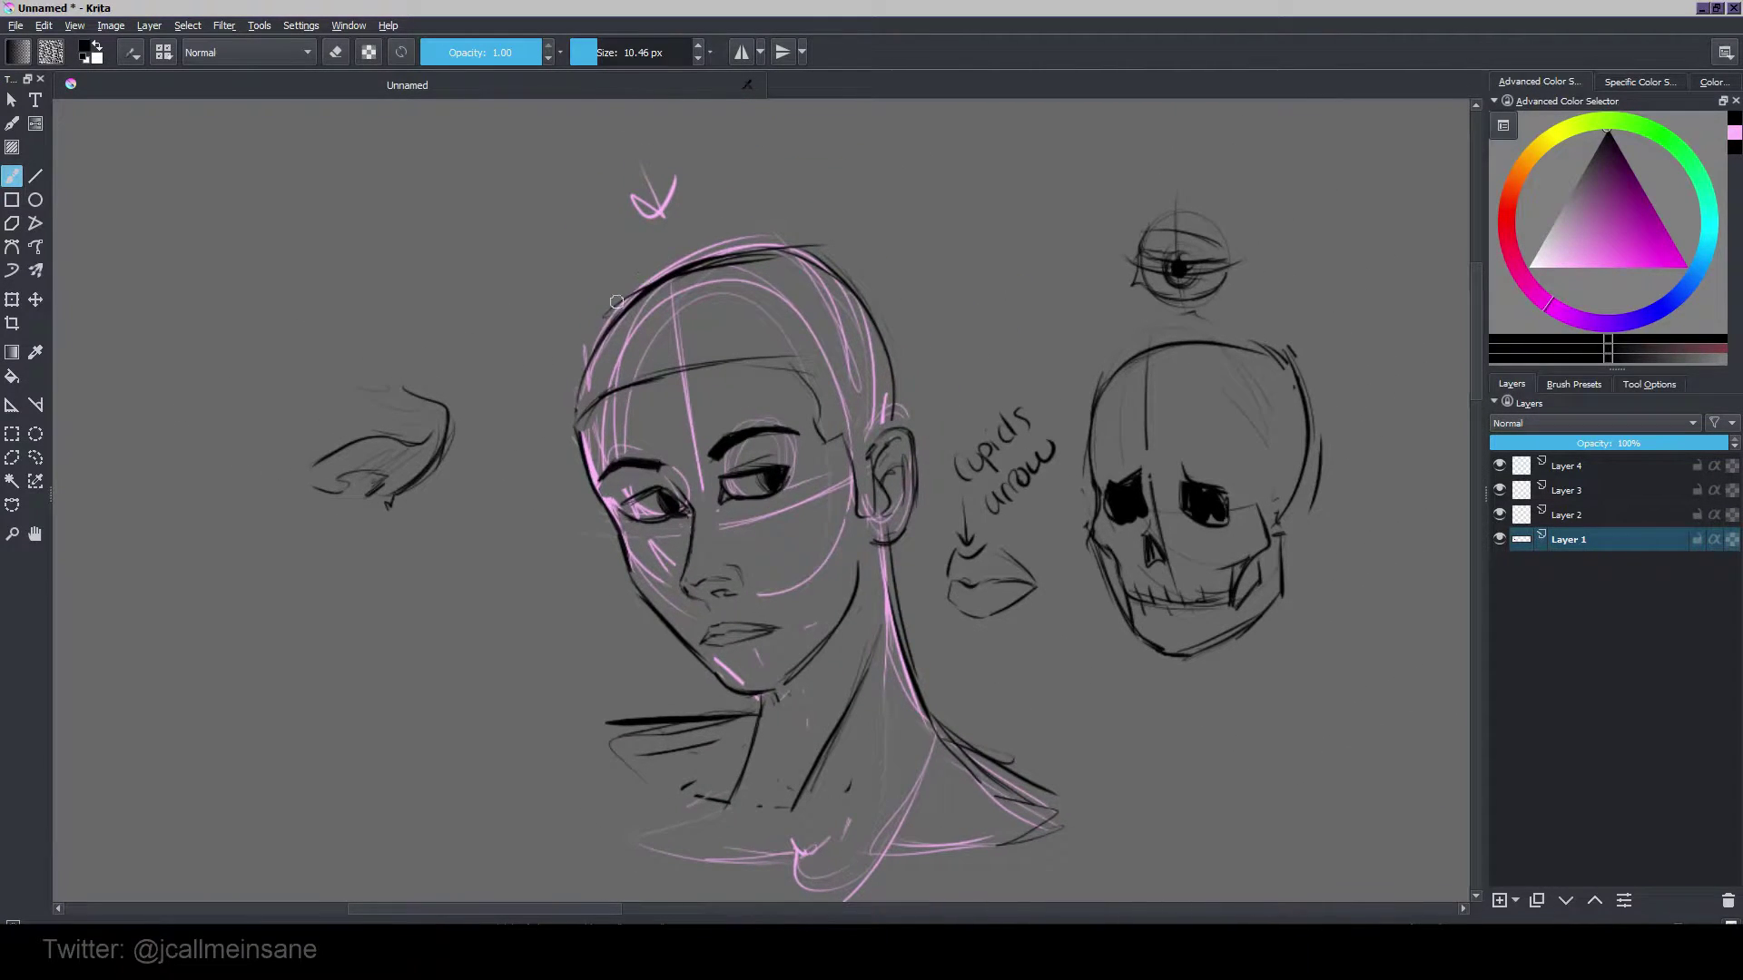
drag(584, 410, 601, 497)
drag(687, 384, 687, 397)
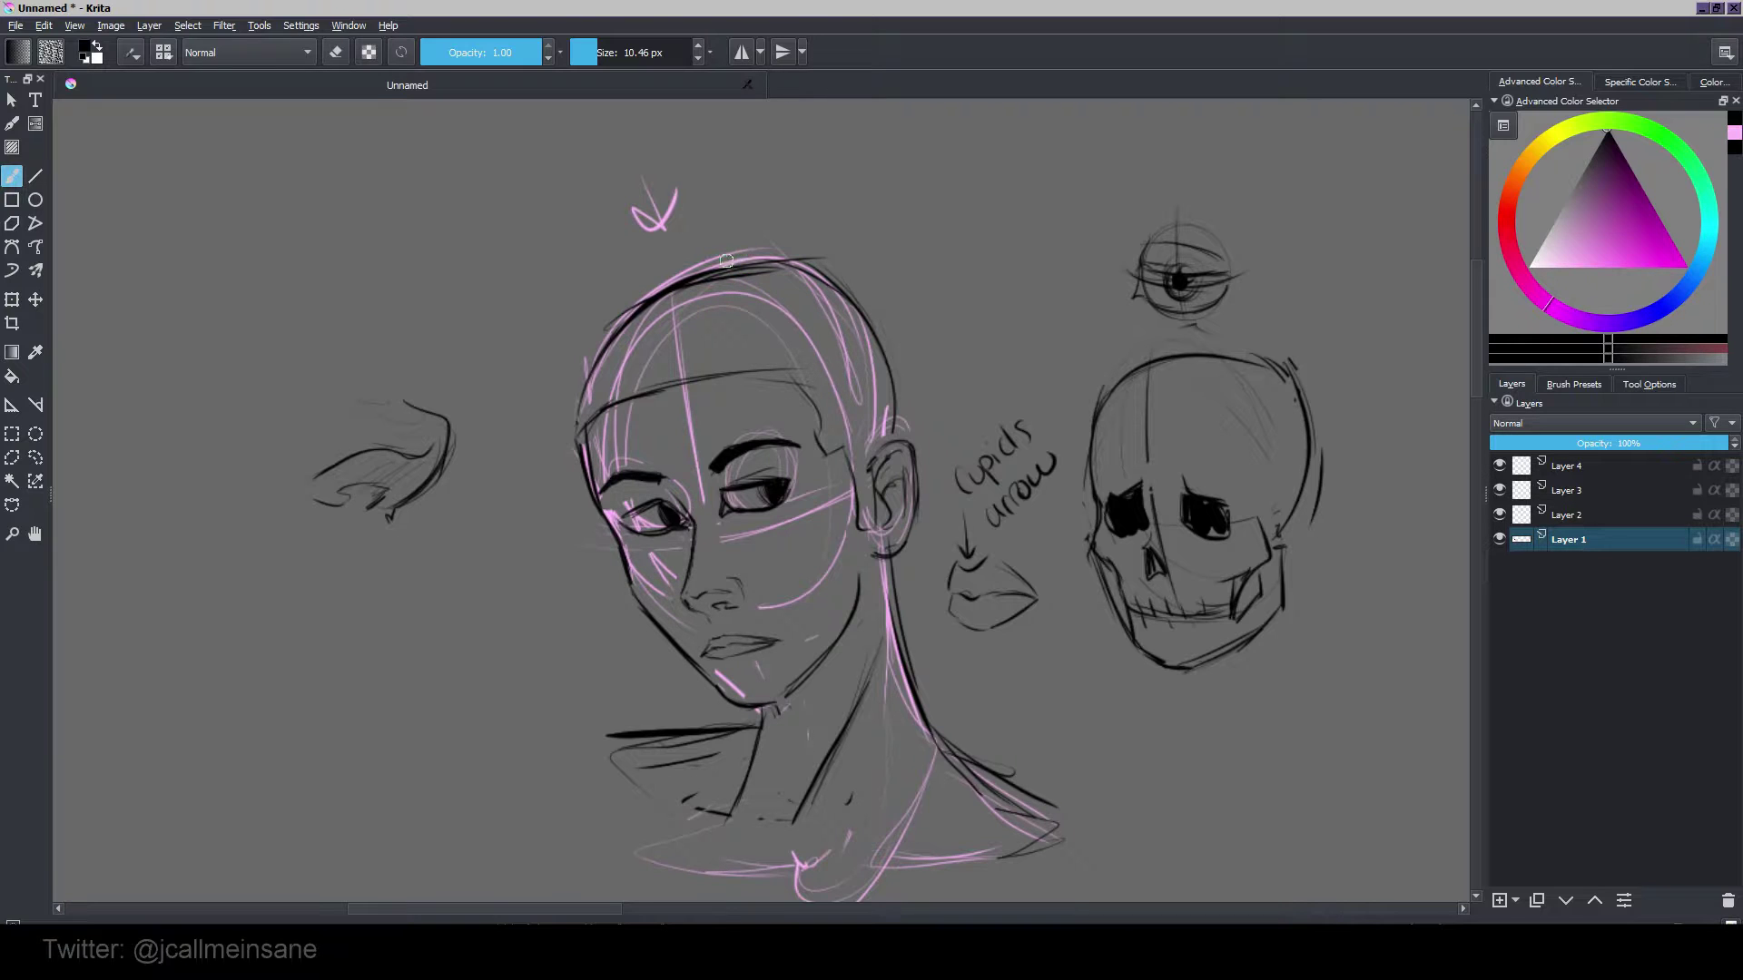
Step: Draw spiky hair tufts over the crown and far side of the head, with pointed fringe strands across the forehead
mouse_move(682, 223)
mouse_down()
mouse_move(754, 256)
mouse_move(600, 268)
mouse_move(575, 330)
mouse_move(526, 374)
mouse_move(552, 527)
mouse_up()
mouse_move(666, 386)
mouse_down()
mouse_move(572, 508)
mouse_move(658, 447)
mouse_up()
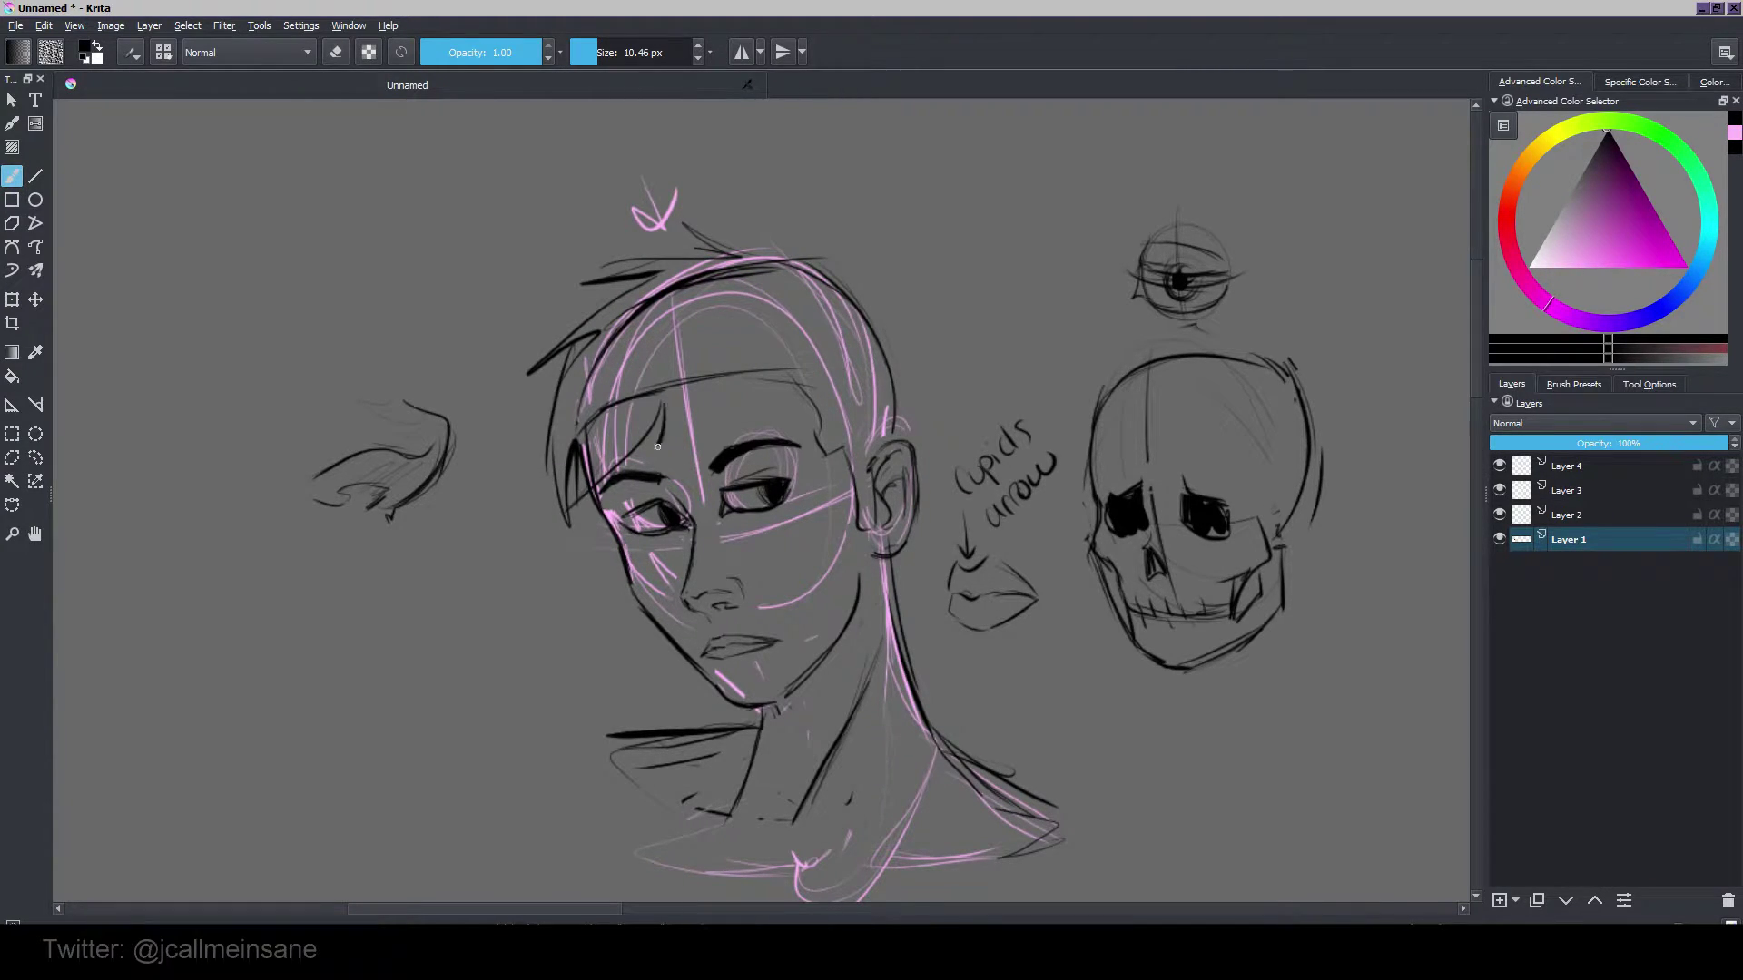
mouse_move(724, 380)
mouse_down()
mouse_move(706, 413)
mouse_move(740, 413)
mouse_up()
Step: Add a parting strand, a jagged sideburn before the ear, tufts down the back of the head and hair at the nape
mouse_move(804, 272)
mouse_down()
mouse_move(759, 363)
mouse_move(798, 369)
mouse_move(829, 457)
mouse_up()
mouse_move(829, 423)
mouse_down()
mouse_move(841, 547)
mouse_move(871, 505)
mouse_move(867, 432)
mouse_up()
mouse_move(817, 272)
mouse_down()
mouse_move(845, 241)
mouse_move(913, 373)
mouse_up()
drag(908, 363, 903, 433)
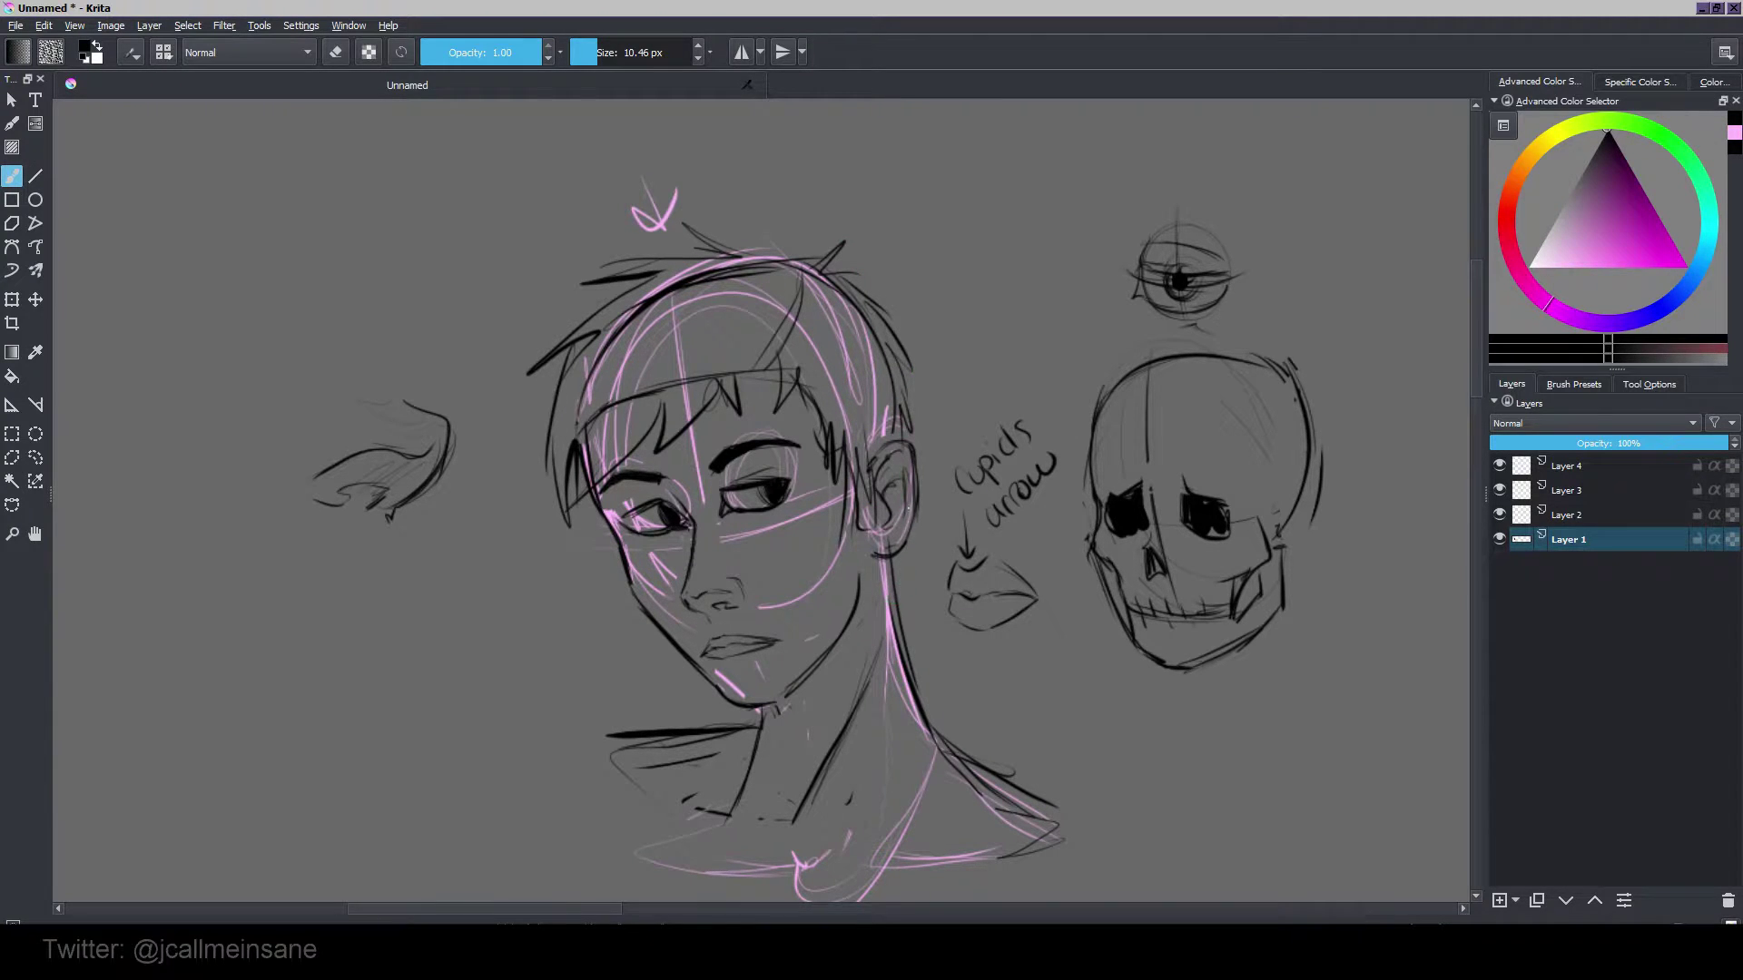
drag(908, 524, 920, 587)
drag(911, 563, 904, 611)
Step: Fill the top and far side of the hair with sweeping strands running from the crown to the fringe
drag(765, 348, 738, 385)
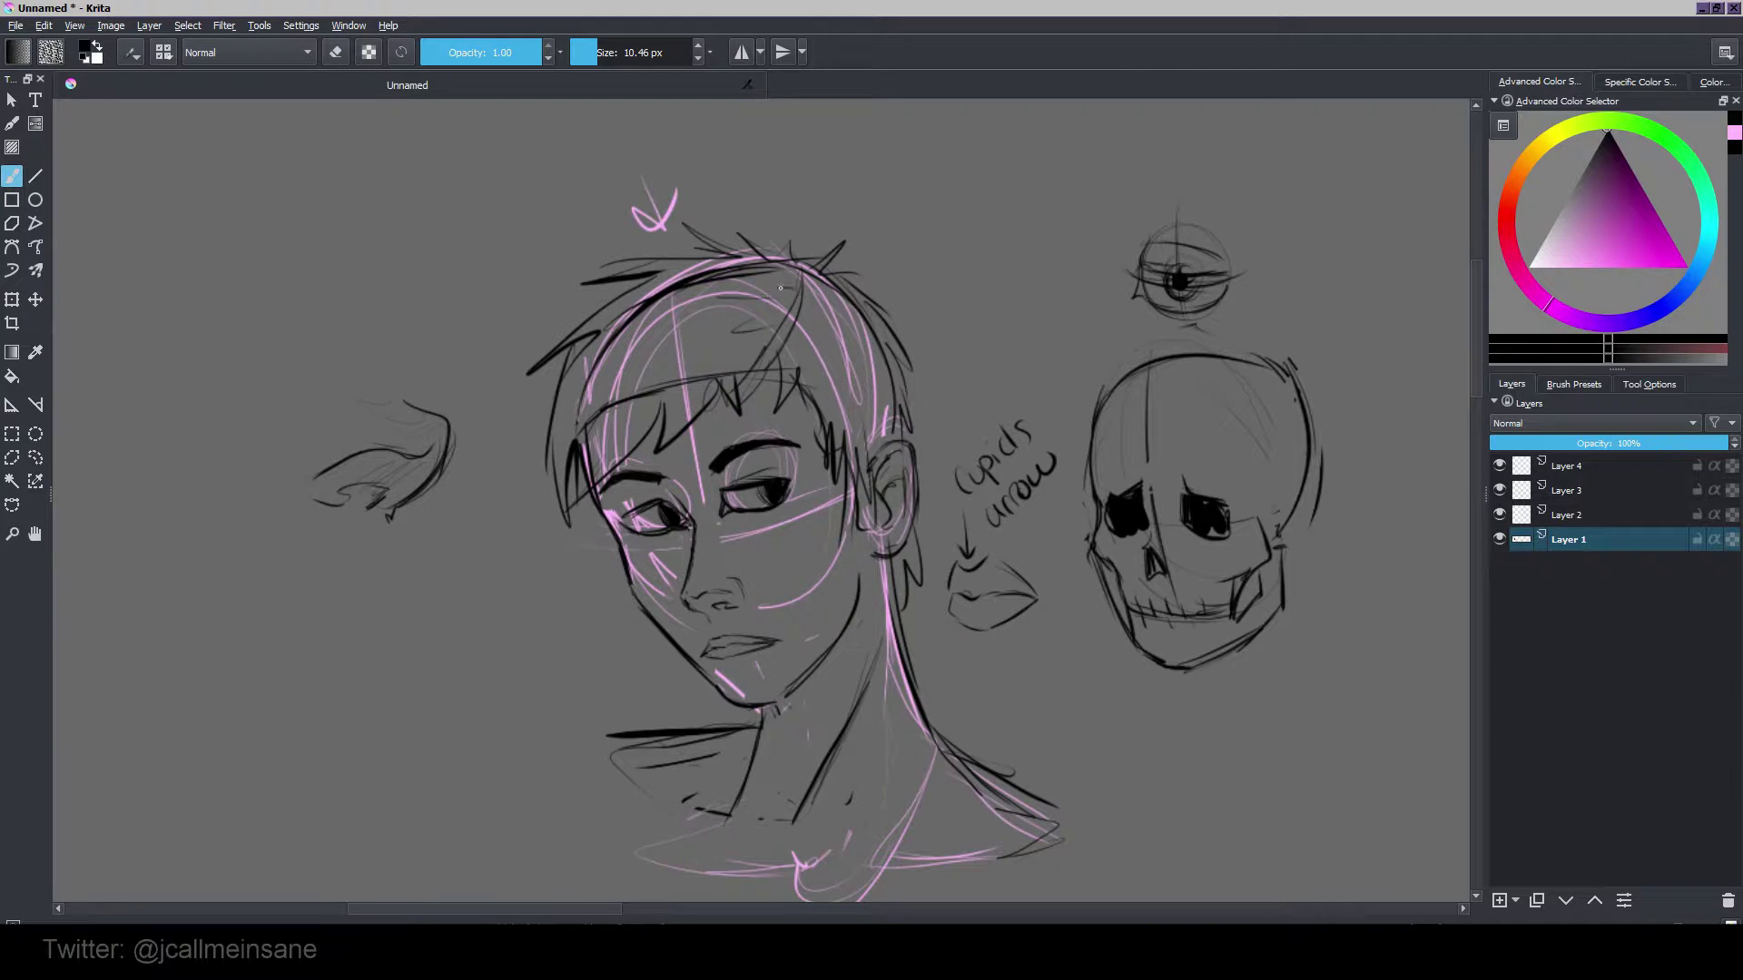
drag(781, 289, 635, 345)
mouse_move(758, 296)
mouse_down()
mouse_move(650, 417)
mouse_move(698, 410)
mouse_up()
mouse_move(710, 302)
mouse_down()
mouse_move(614, 441)
mouse_move(628, 345)
mouse_up()
drag(628, 337, 582, 407)
drag(638, 307, 593, 348)
drag(595, 364, 565, 445)
drag(677, 303, 650, 320)
drag(633, 331, 597, 367)
drag(695, 288, 607, 404)
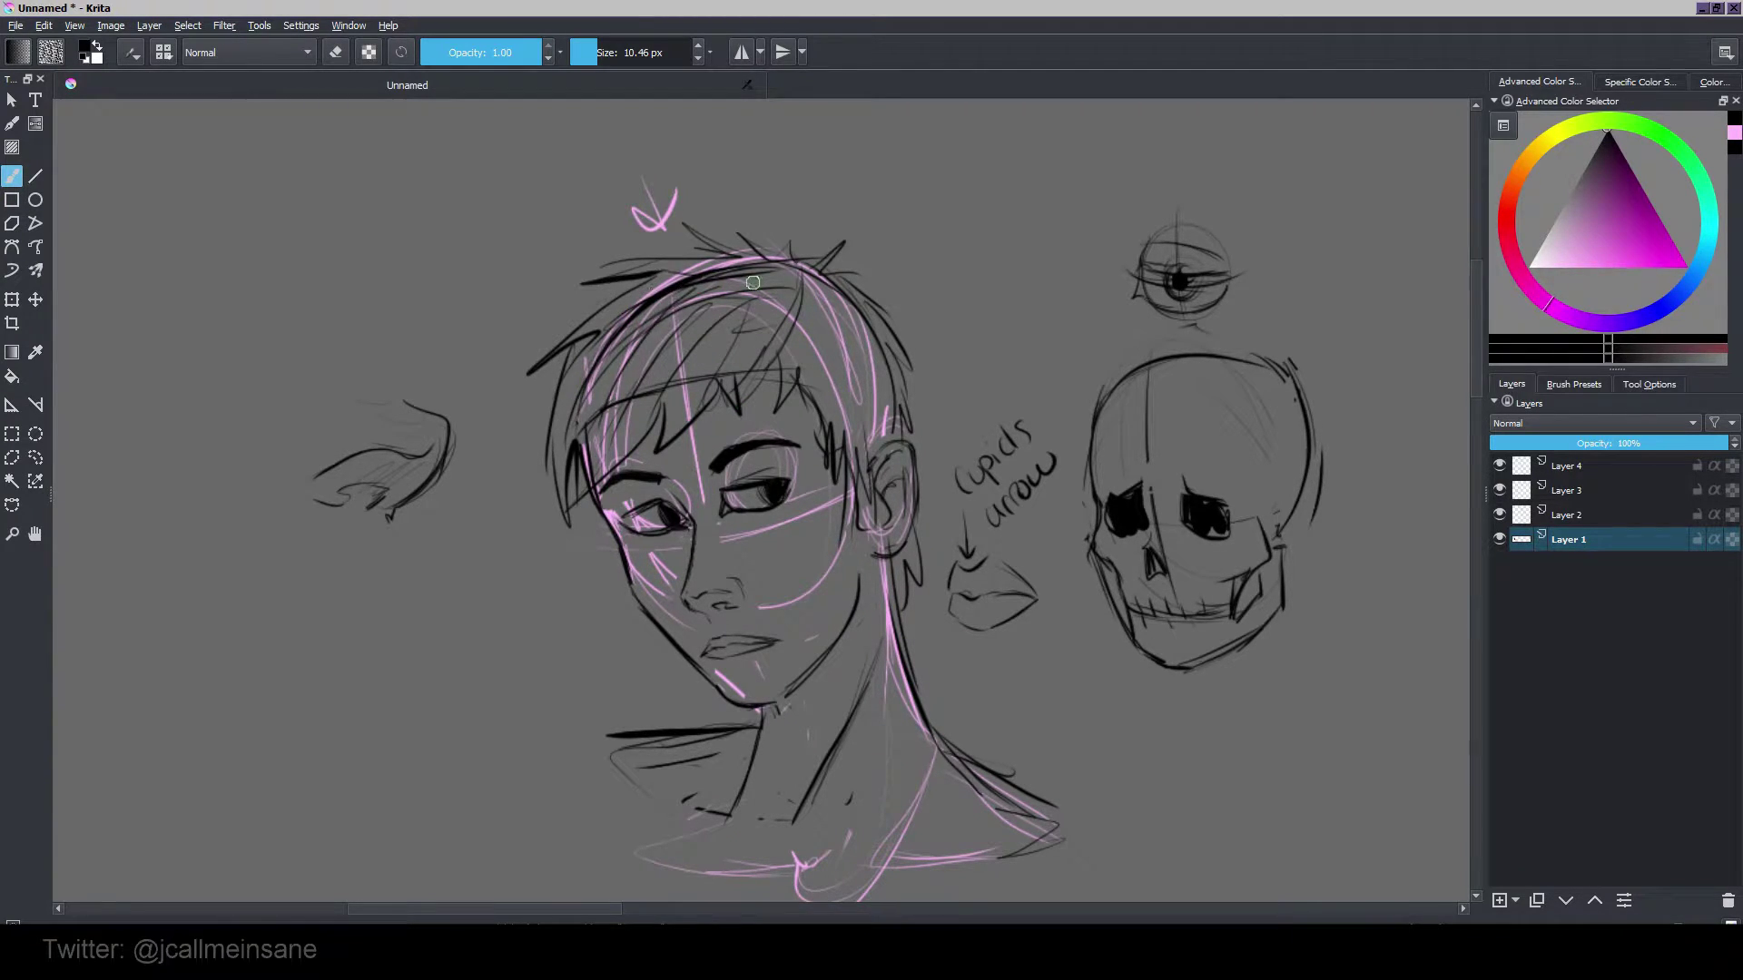
Step: Erase the parting line and overlapping construction on the near side of the hair, and draw strands flowing from crown to ear
key(e)
mouse_move(799, 286)
mouse_down()
mouse_move(776, 359)
mouse_move(803, 367)
mouse_up()
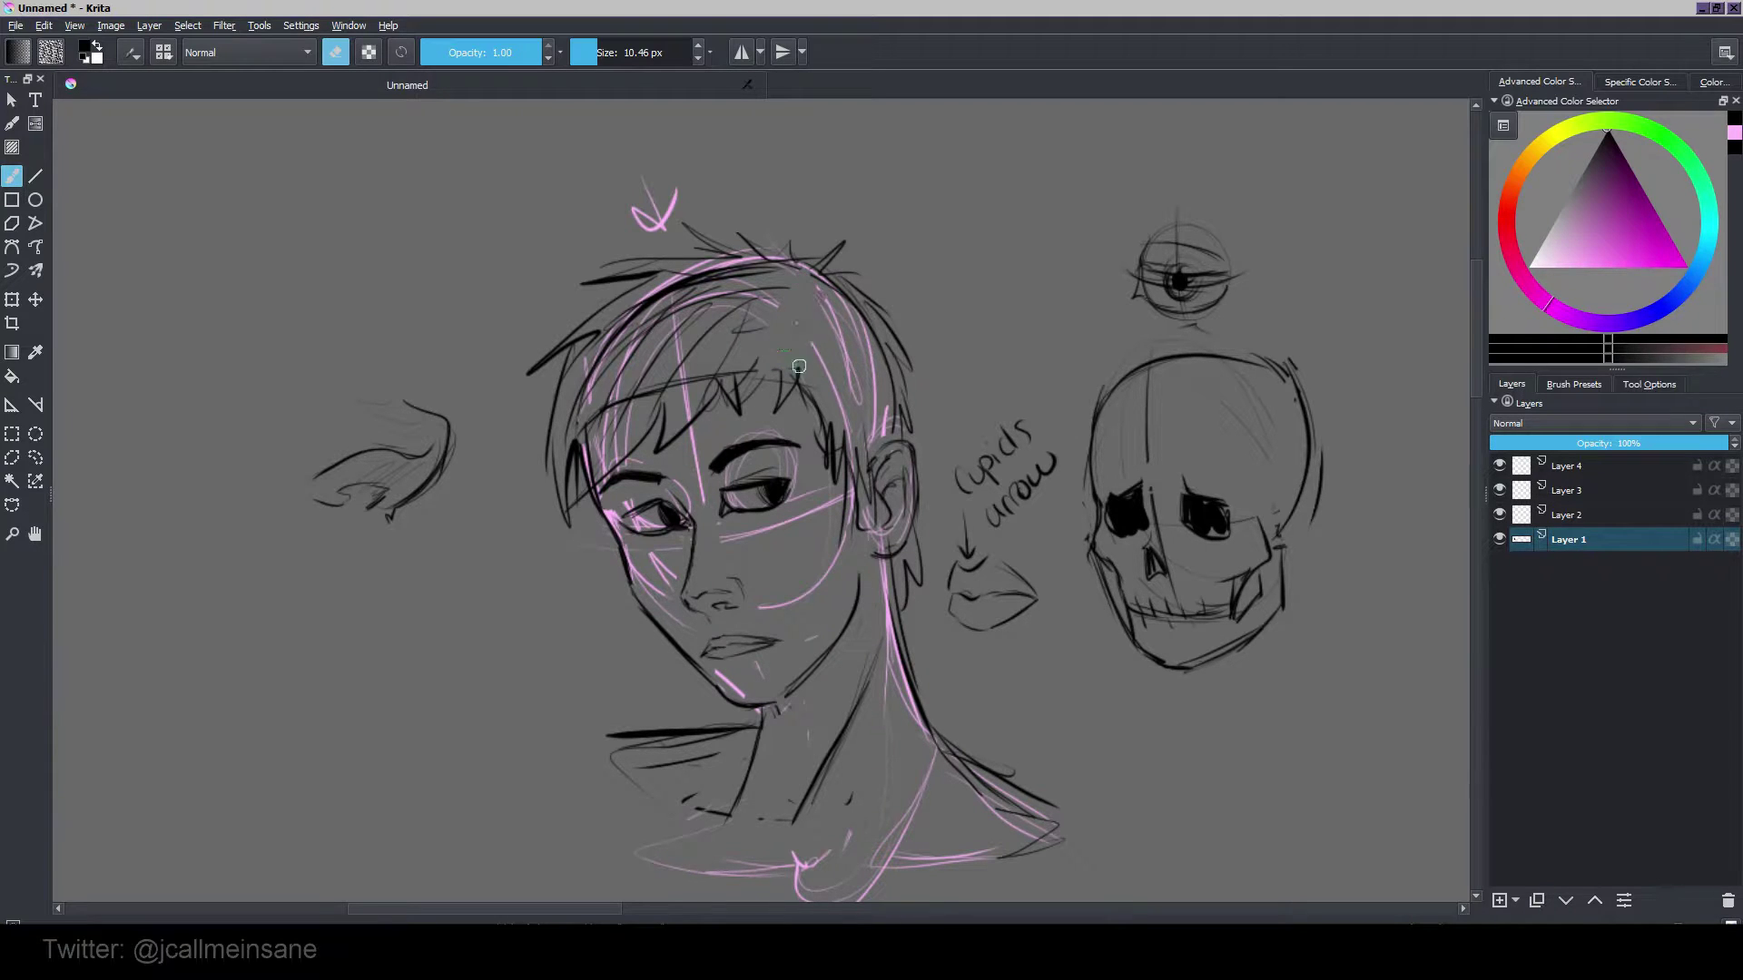
key(e)
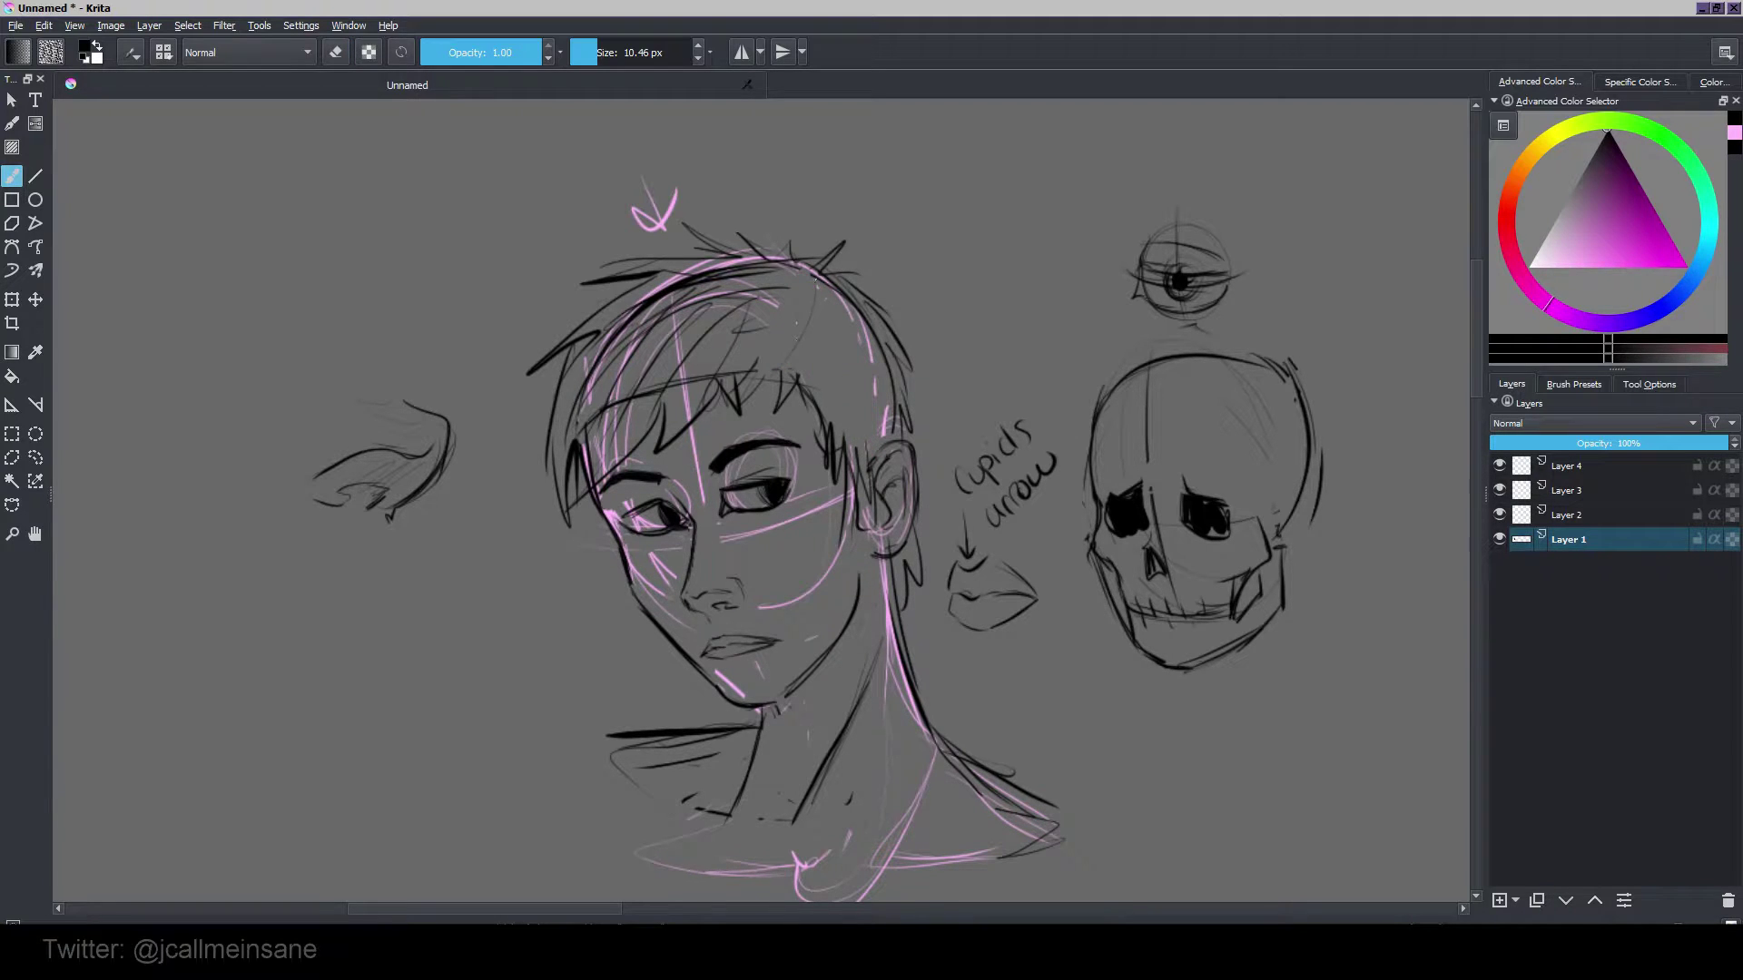
mouse_move(807, 272)
mouse_down()
mouse_move(778, 368)
mouse_move(816, 432)
mouse_up()
drag(888, 350, 866, 378)
mouse_move(890, 300)
mouse_down()
mouse_move(858, 352)
mouse_move(737, 374)
mouse_move(857, 438)
mouse_move(862, 503)
mouse_up()
drag(834, 353, 868, 478)
drag(841, 328, 889, 427)
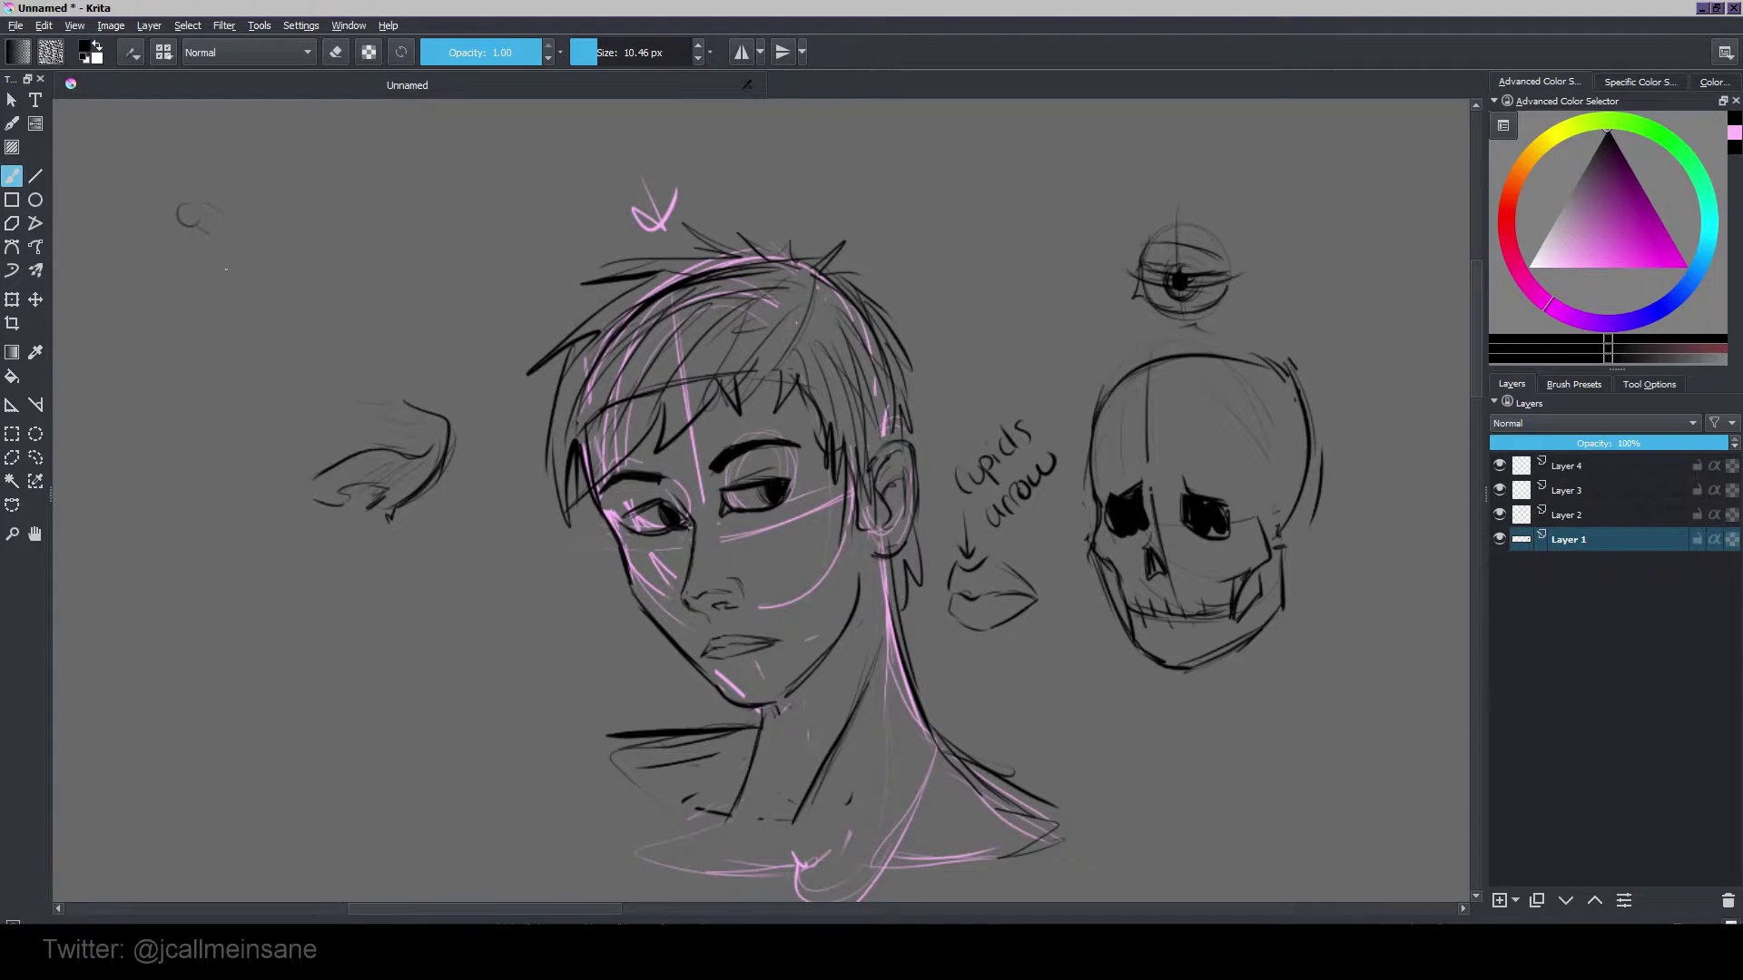
Step: Sketch a small round head study above the nose study, with hair pulled from a centre parting to a tied pigtail
drag(182, 227, 209, 193)
drag(308, 278, 213, 308)
drag(238, 187, 245, 234)
mouse_move(207, 247)
mouse_down()
mouse_move(300, 225)
mouse_move(175, 212)
mouse_move(221, 243)
mouse_move(238, 207)
mouse_up()
mouse_move(253, 214)
mouse_down()
mouse_move(269, 198)
mouse_move(301, 216)
mouse_move(360, 326)
mouse_up()
drag(318, 209, 340, 323)
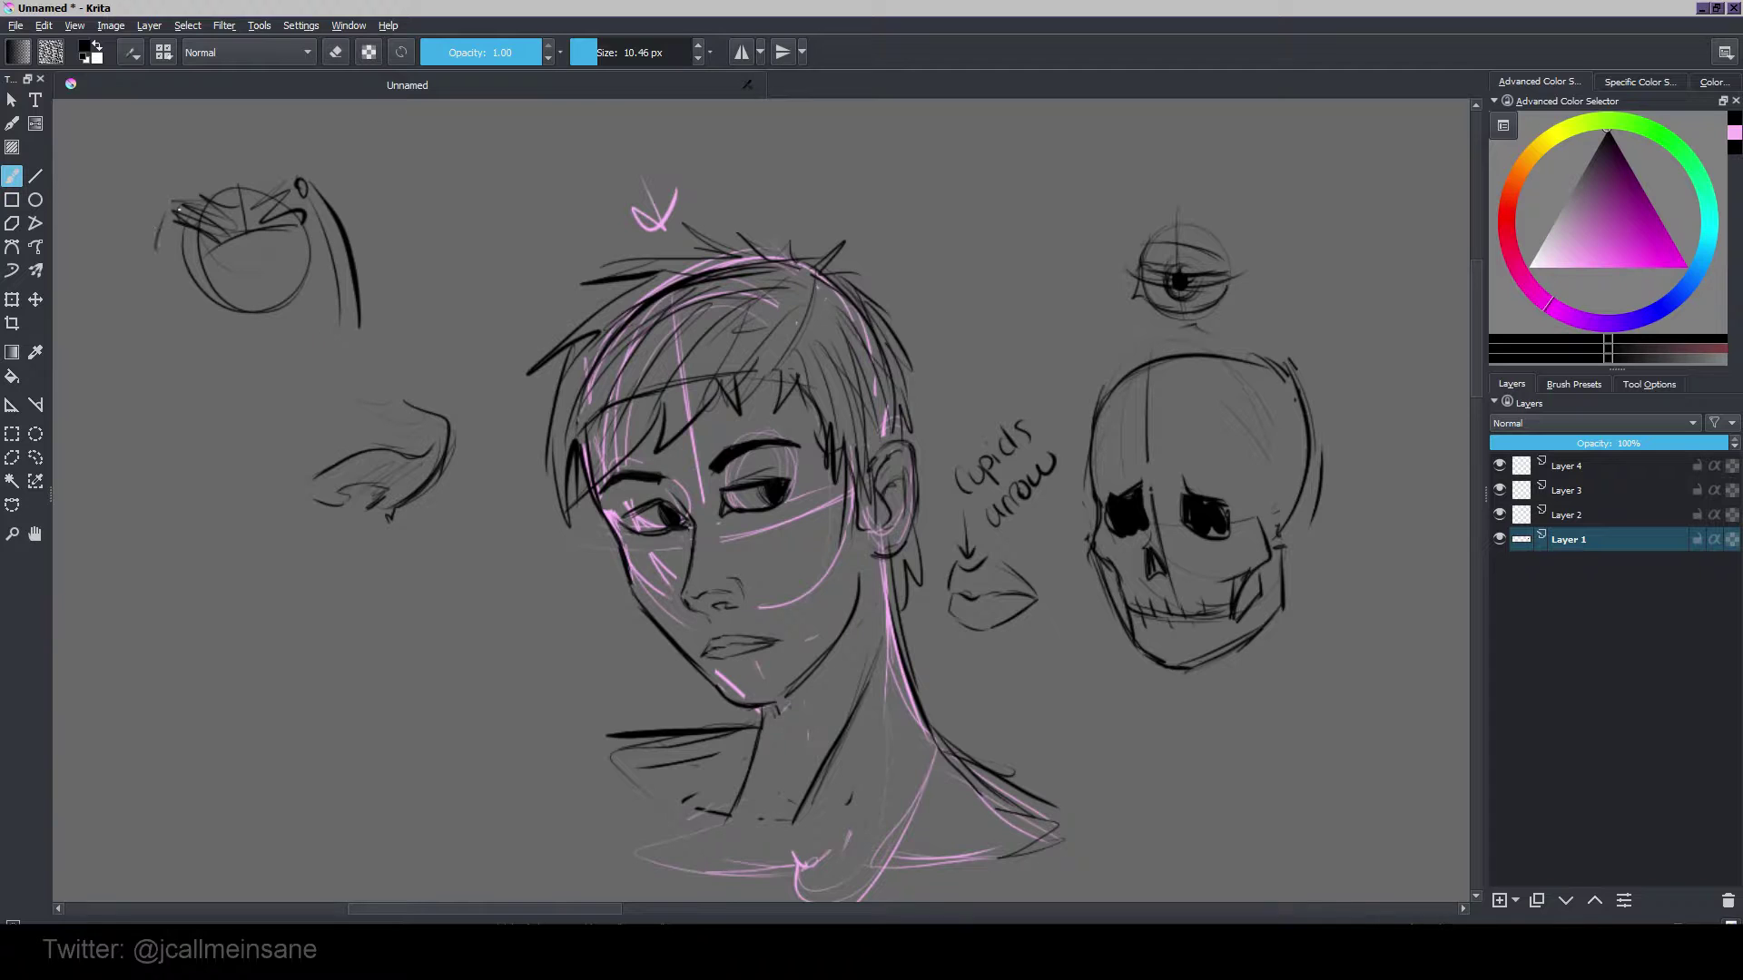
Step: Complete the small head study with a second pigtail, a smiling face and arrows showing the hair's pull direction
drag(178, 198, 149, 349)
drag(173, 216, 192, 424)
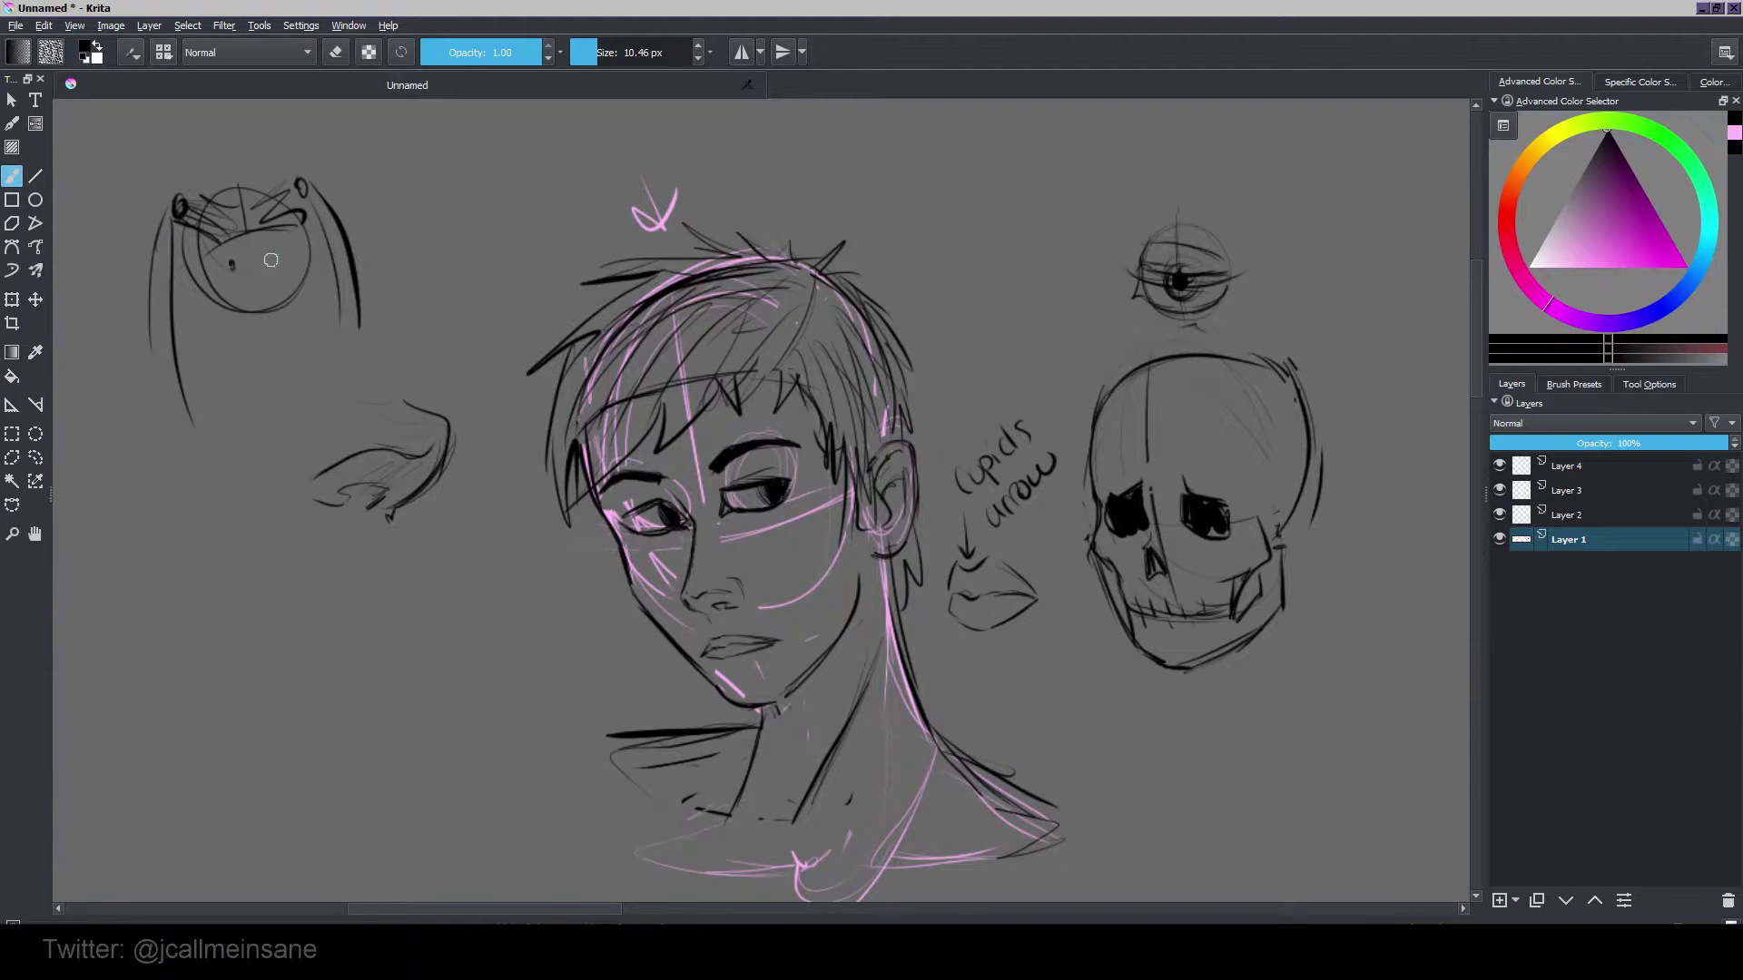
drag(246, 281, 278, 270)
drag(272, 170, 303, 146)
mouse_move(218, 188)
mouse_down()
mouse_move(177, 164)
mouse_move(213, 151)
mouse_up()
Step: Start a second hair study beside the smiling head, with strands converging on two ties and pigtails hanging outward
mouse_move(505, 152)
mouse_down()
mouse_move(519, 168)
mouse_move(468, 272)
mouse_up()
drag(424, 179, 461, 230)
drag(416, 175, 434, 276)
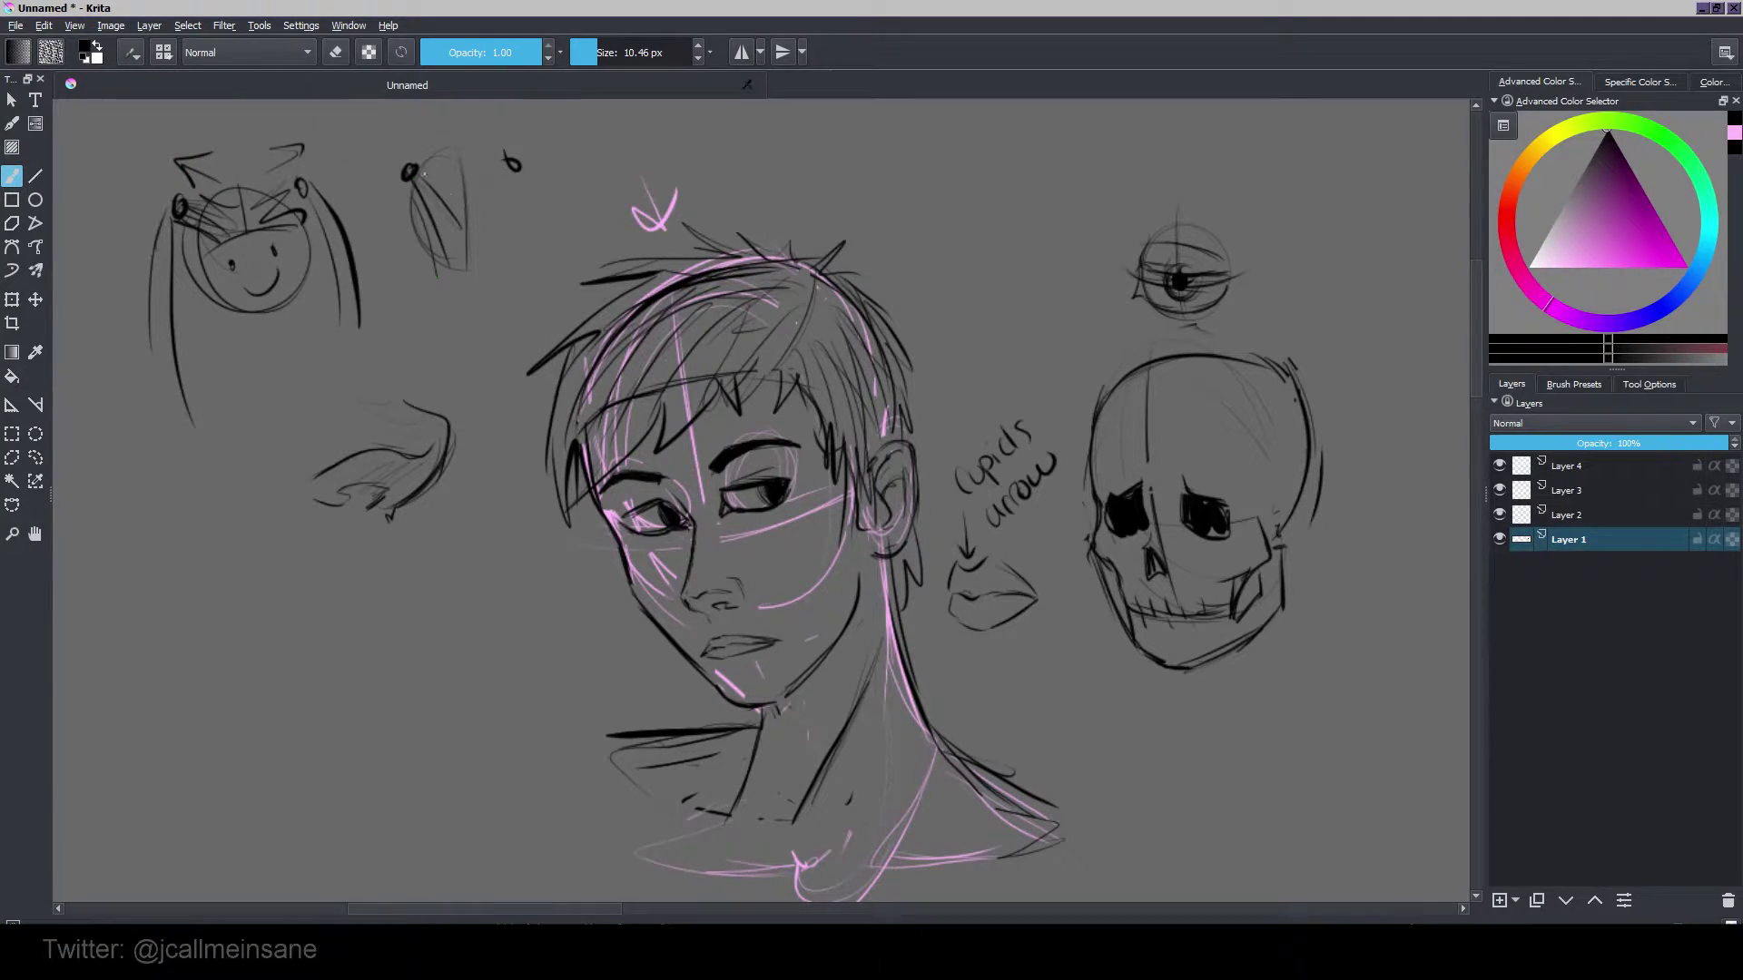
drag(510, 169, 472, 212)
mouse_move(516, 174)
mouse_down()
mouse_move(478, 260)
mouse_move(505, 222)
mouse_up()
drag(523, 149, 571, 232)
drag(411, 176, 372, 260)
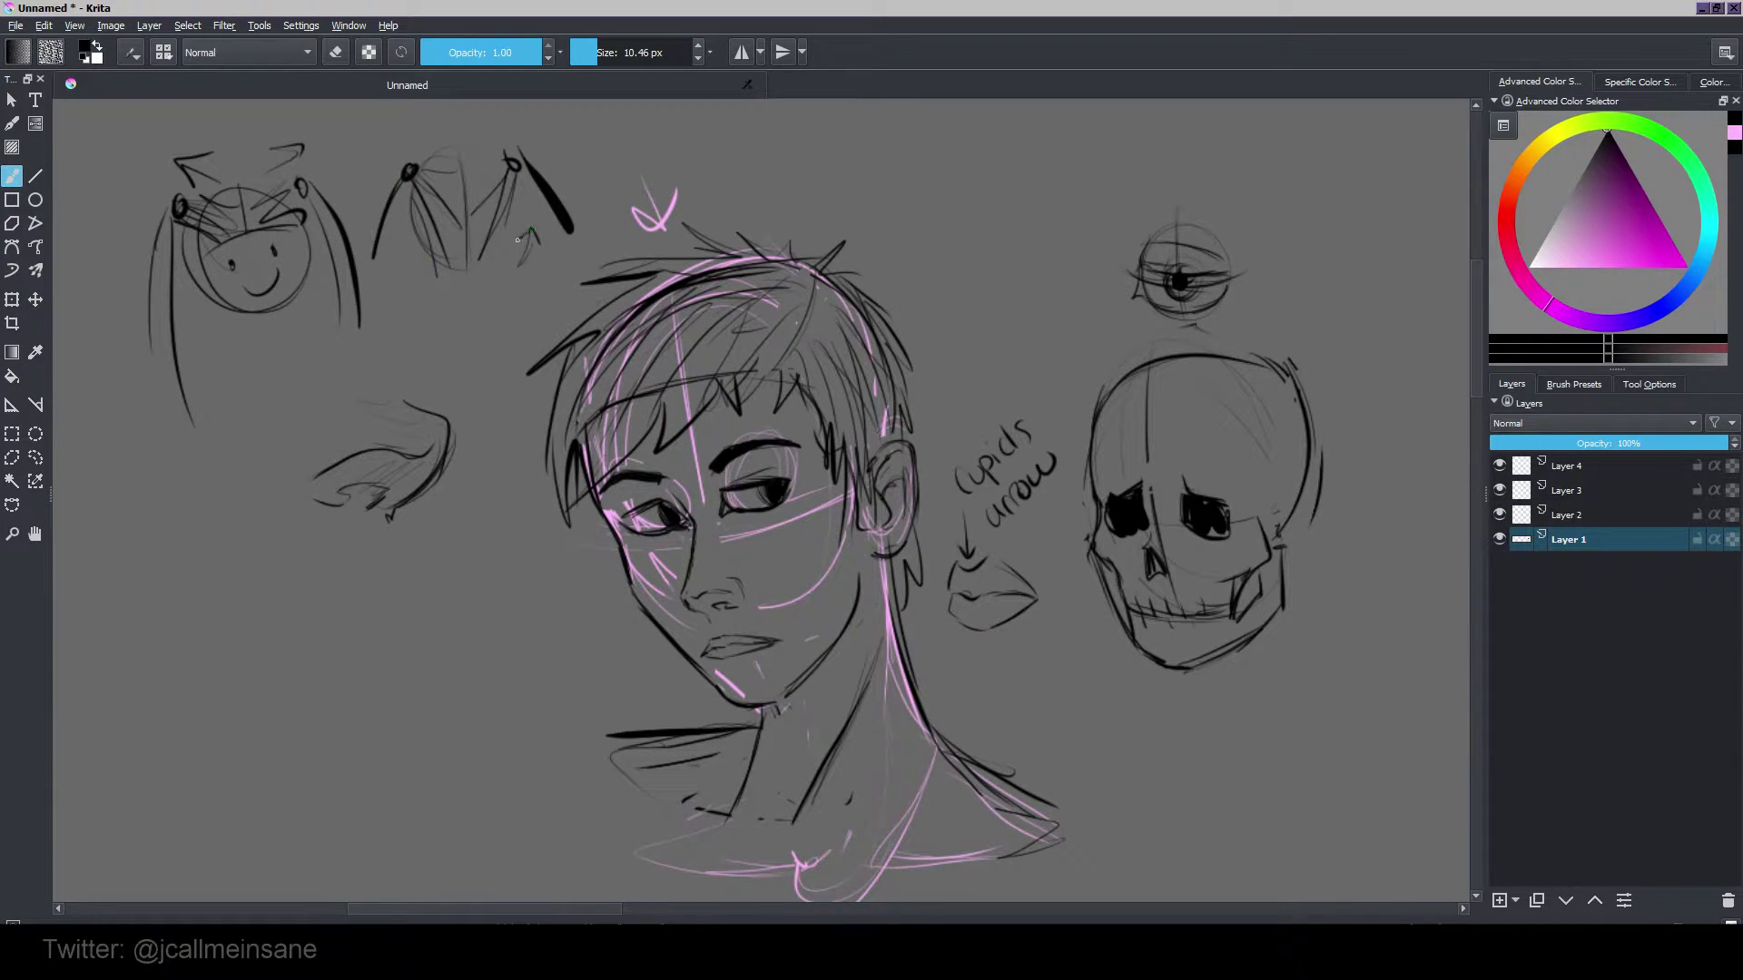
Step: Add upward direction arrows, the round head outline and extra pigtail strands to the second hair study
drag(517, 239, 531, 231)
drag(405, 279, 421, 264)
mouse_move(410, 184)
mouse_down()
mouse_move(454, 259)
mouse_move(518, 178)
mouse_move(476, 263)
mouse_up()
mouse_move(428, 154)
mouse_down()
mouse_move(503, 156)
mouse_move(563, 274)
mouse_up()
drag(385, 196, 393, 306)
drag(407, 184, 396, 251)
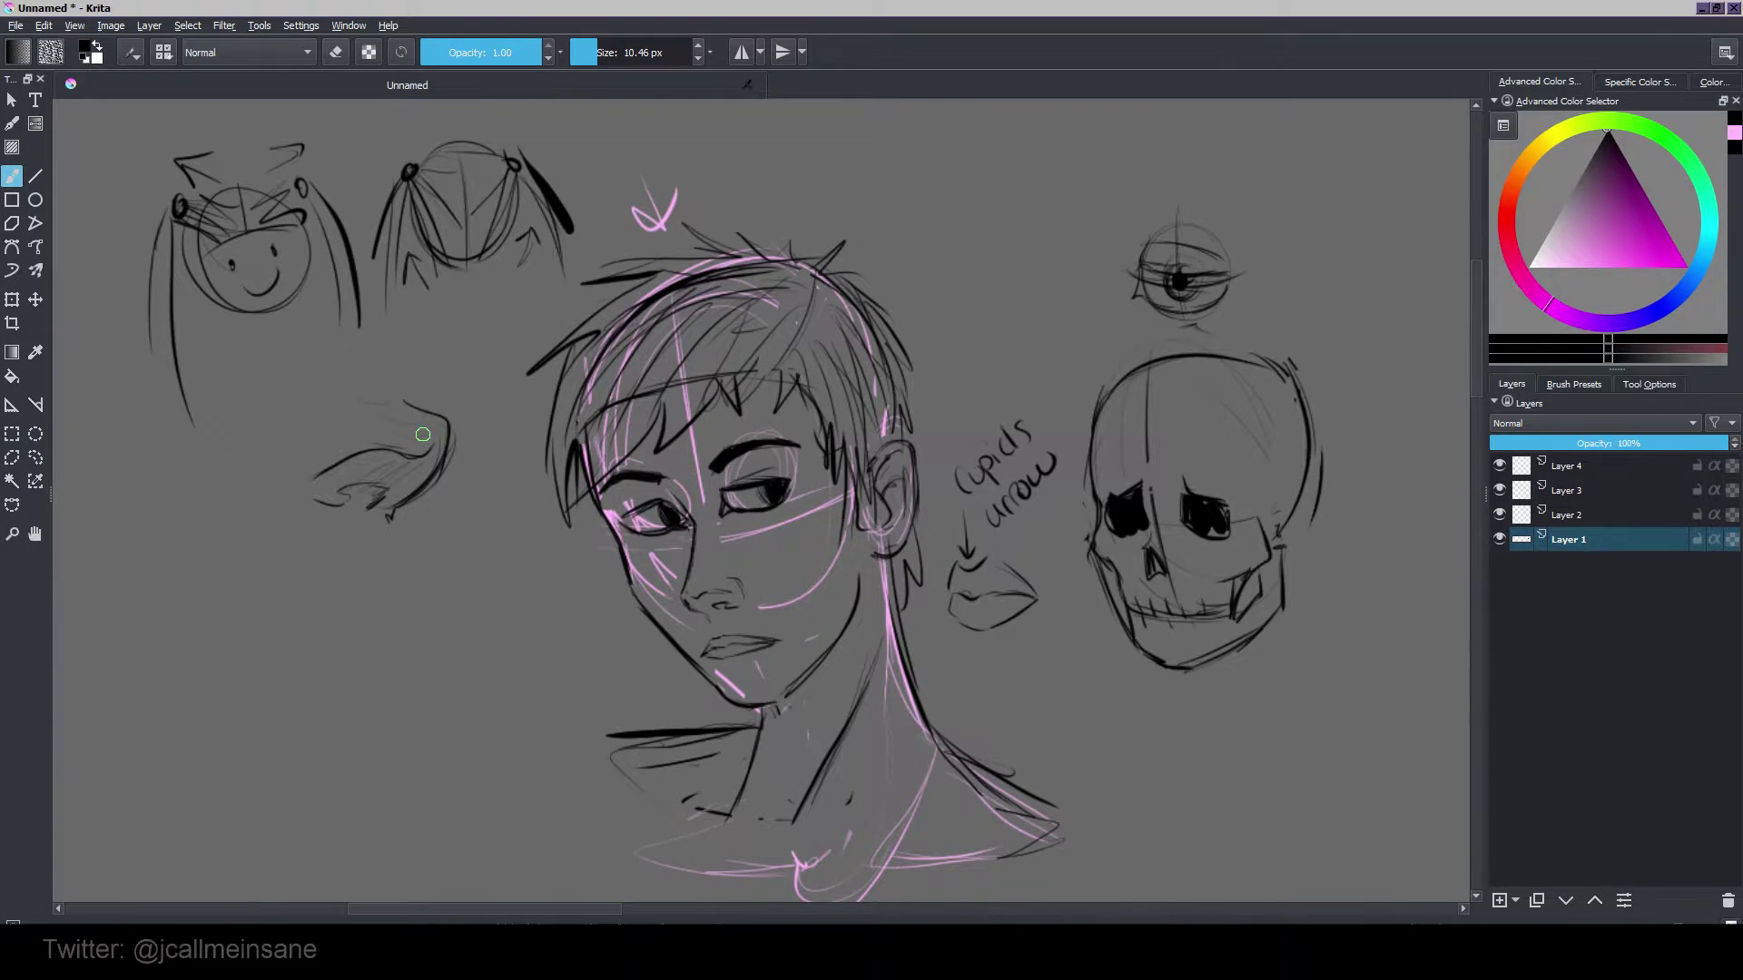
Step: Look over the whole canvas, from the short-haired bust and its studies across to the ponytail portrait
scroll(487, 570, down, 2)
drag(866, 601, 584, 467)
scroll(584, 468, down, 1)
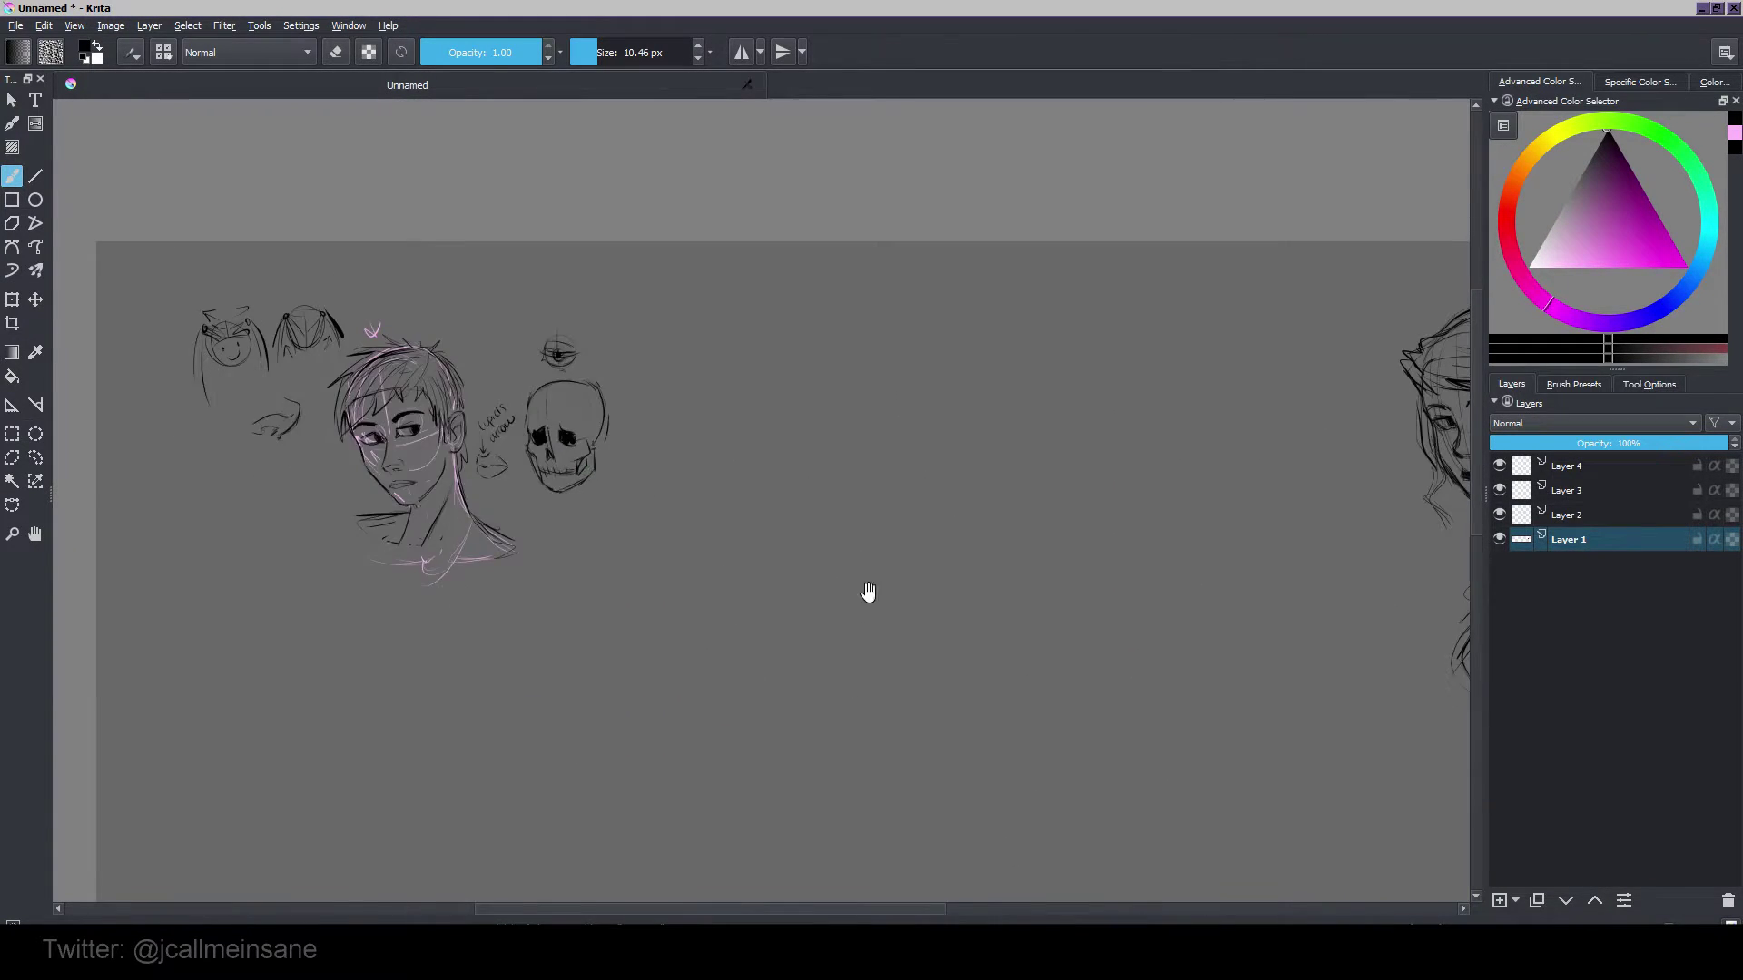
drag(868, 592, 1065, 669)
scroll(1019, 657, up, 3)
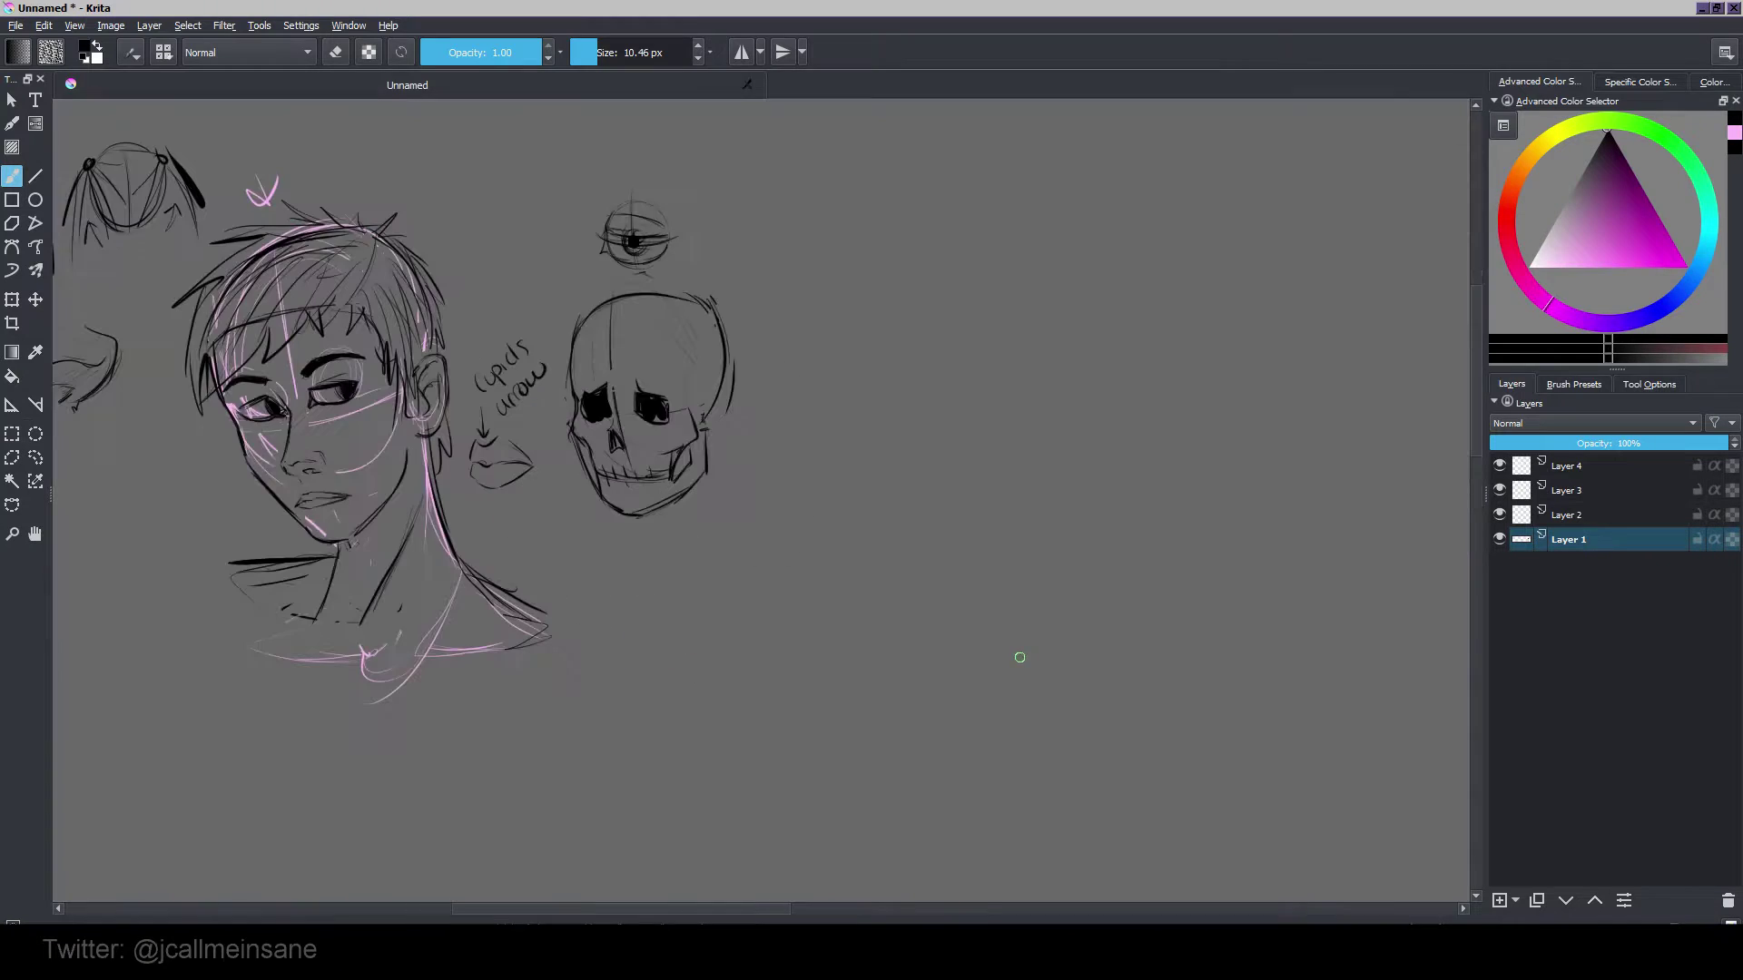
mouse_move(739, 618)
mouse_down()
mouse_move(1089, 693)
mouse_move(866, 672)
mouse_up()
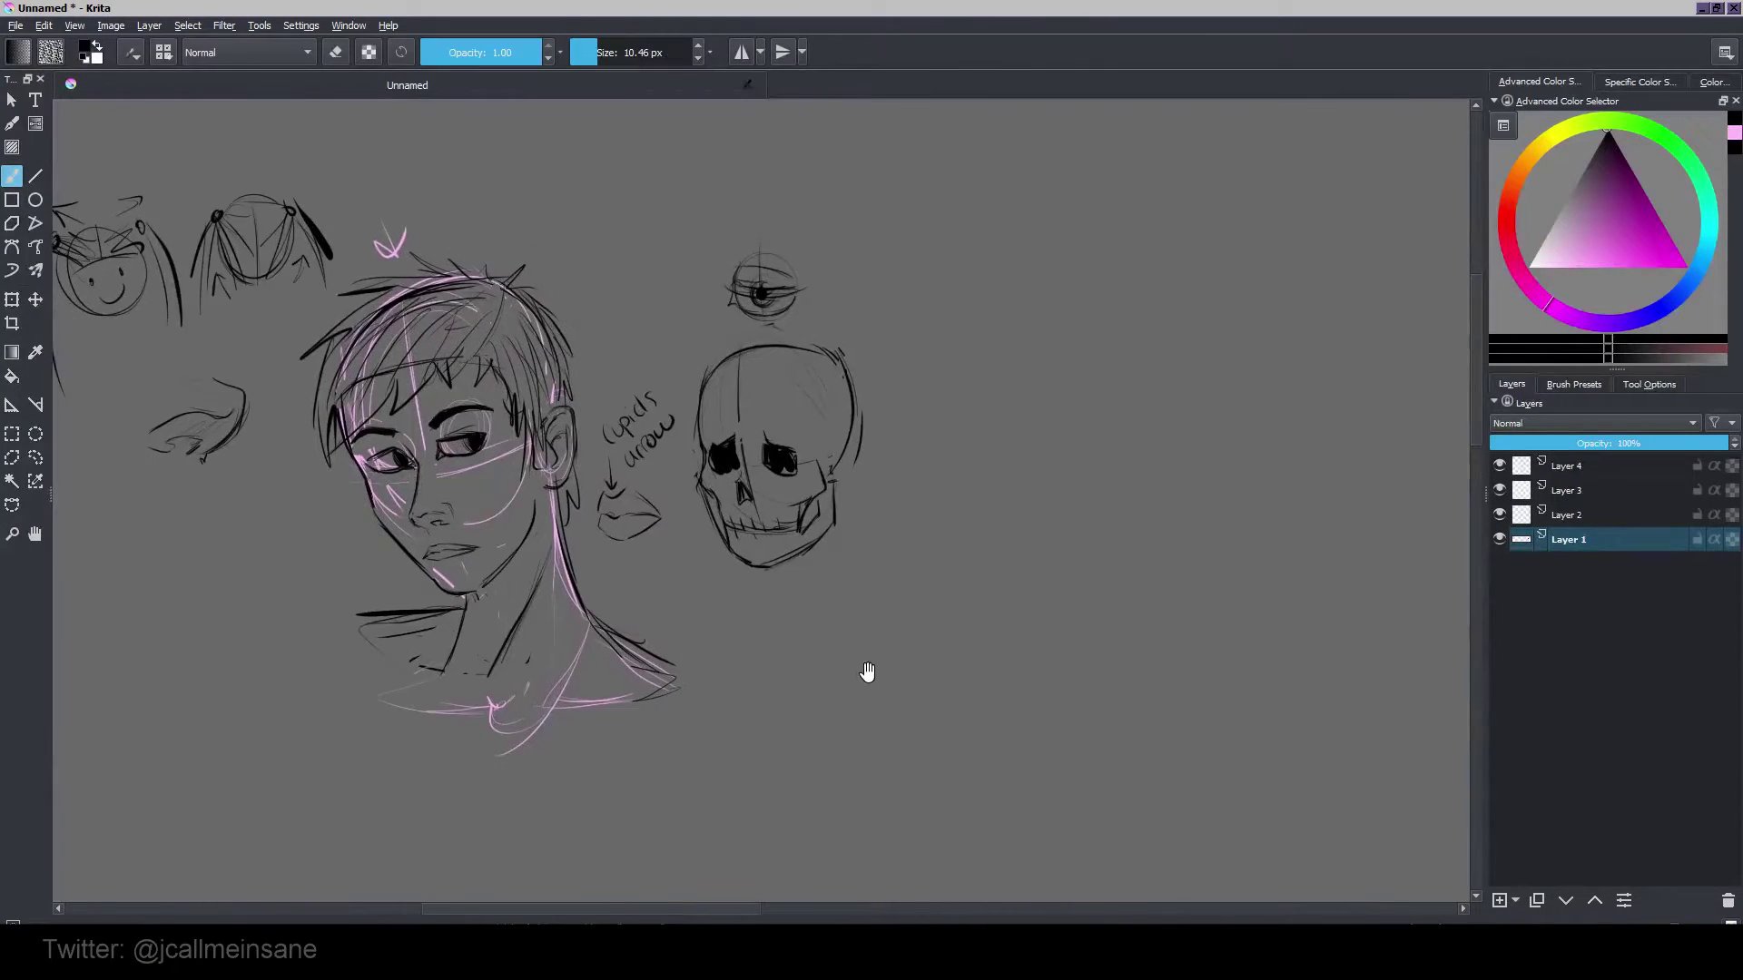
scroll(1093, 763, down, 2)
mouse_move(1093, 762)
mouse_down()
mouse_move(1089, 684)
mouse_move(742, 586)
mouse_move(677, 646)
mouse_up()
scroll(1124, 697, down, 1)
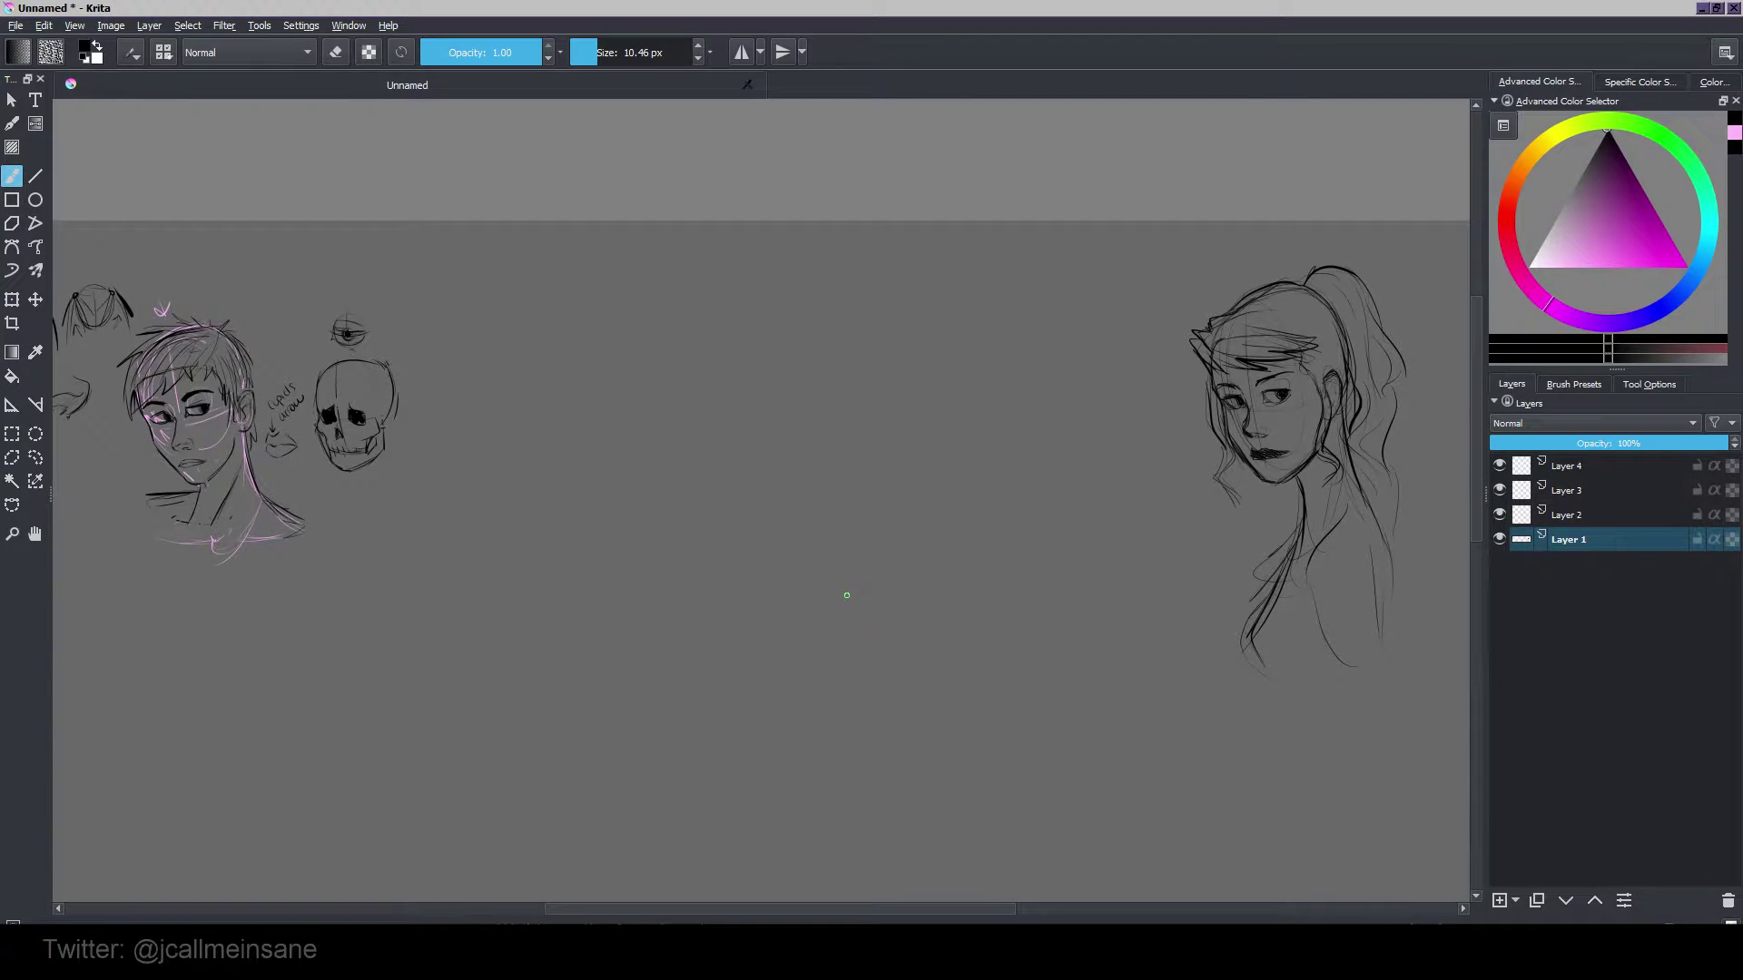
Step: Bring the reference photo of the smiling red-haired woman onto an empty area of the canvas as a new layer
click(16, 27)
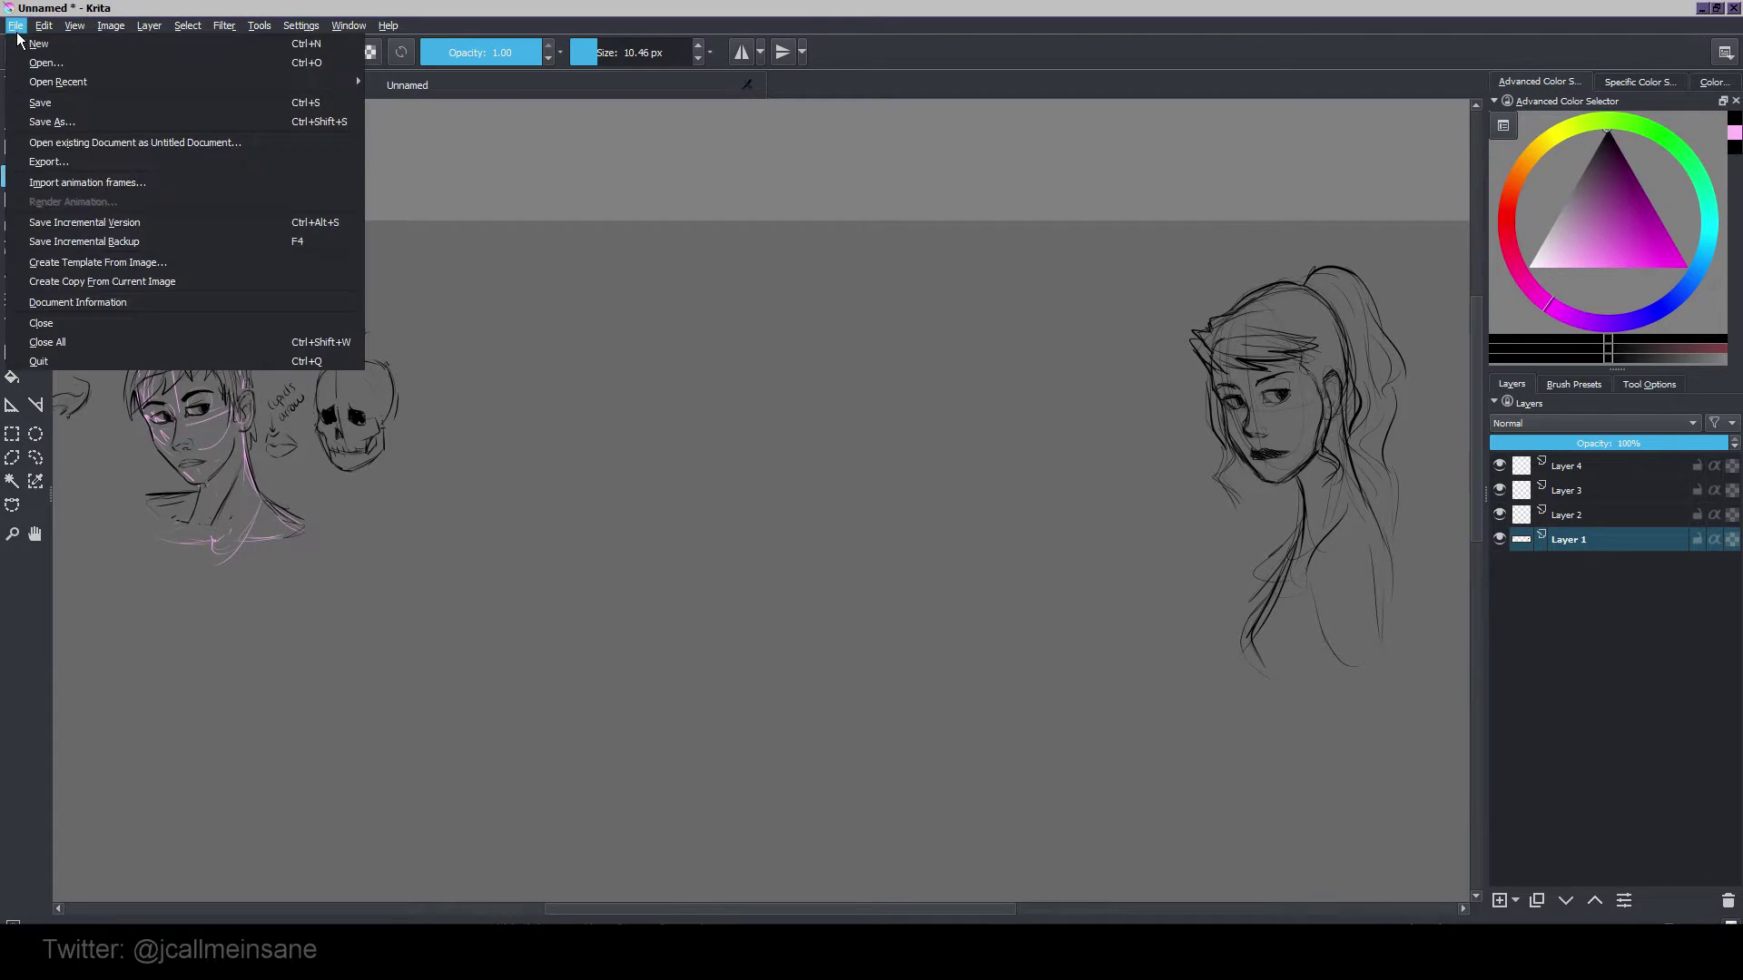
click(781, 173)
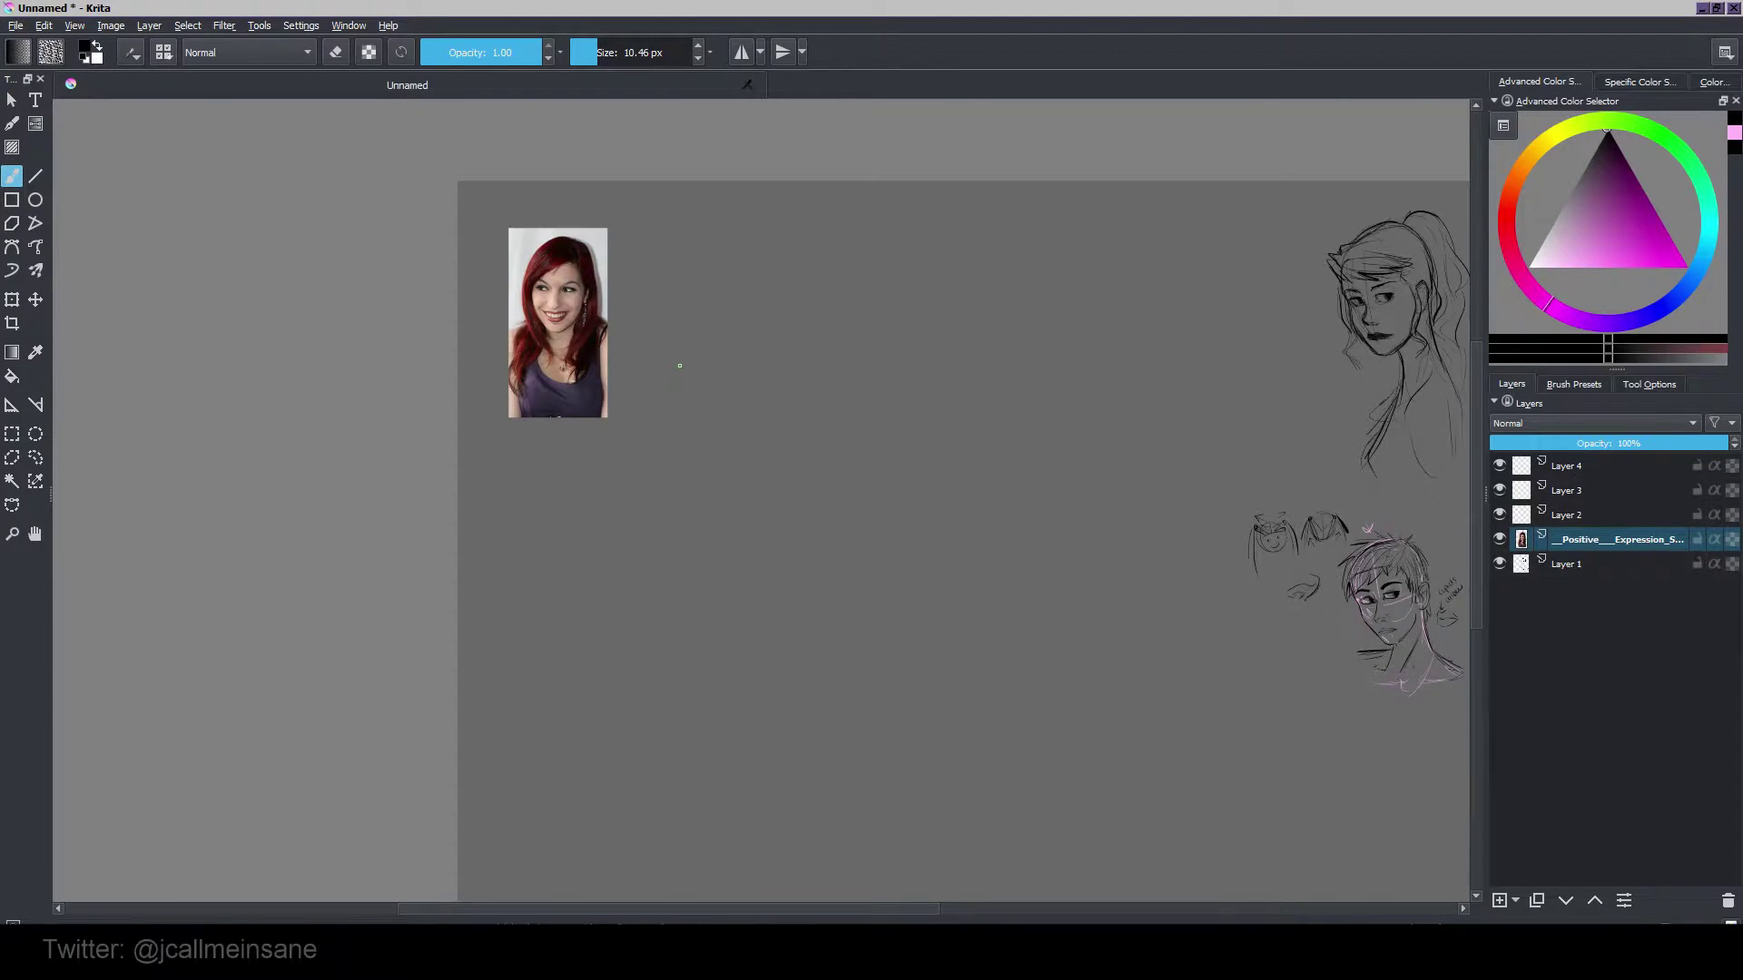
scroll(679, 366, up, 5)
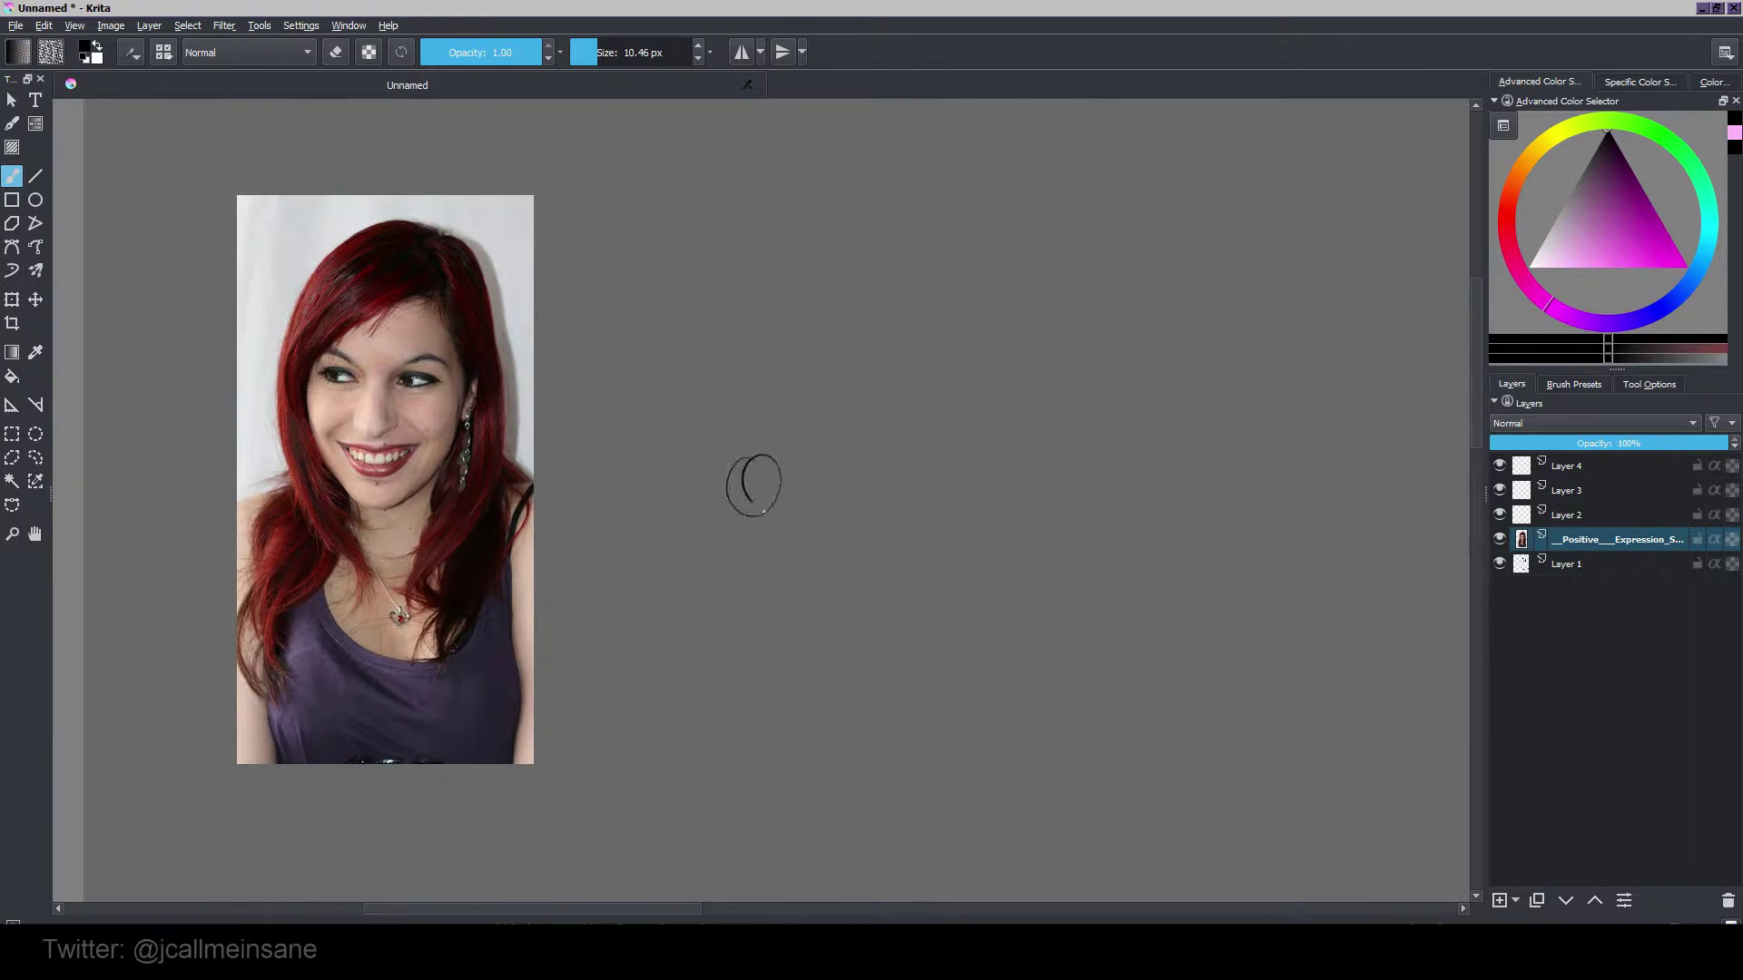
Step: Choose light pink as the brush colour and sketch overlapping ovals for a head beside the reference photo
click(1572, 270)
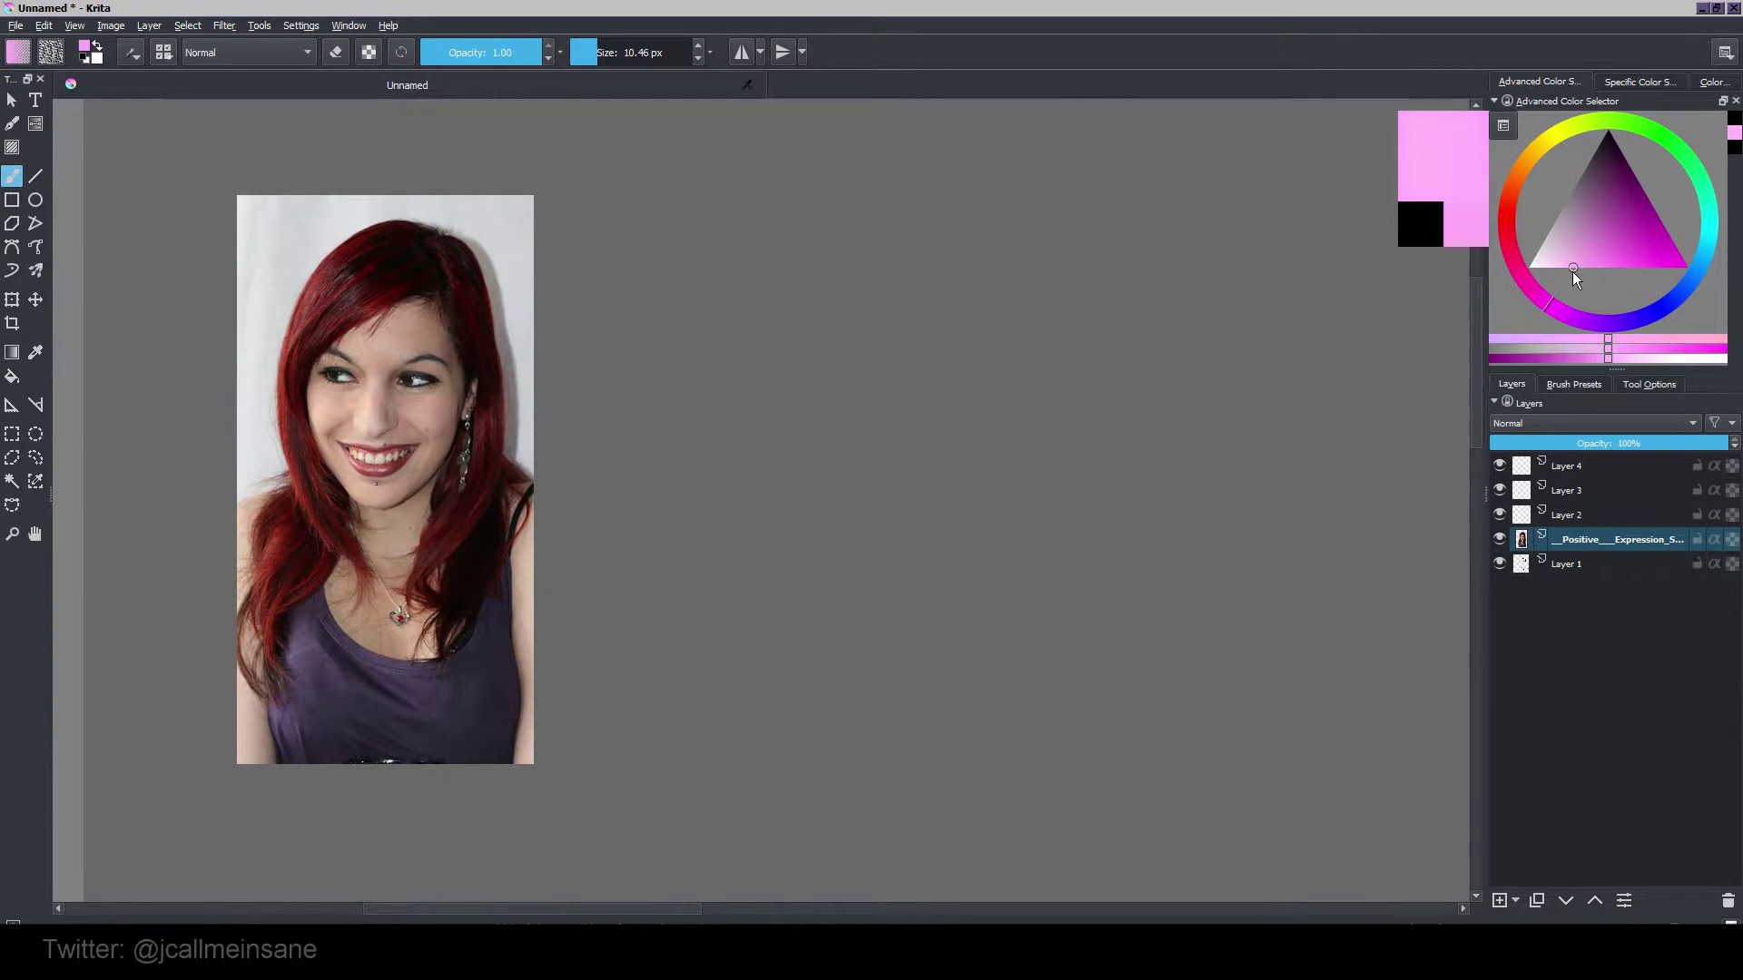
drag(798, 377, 775, 373)
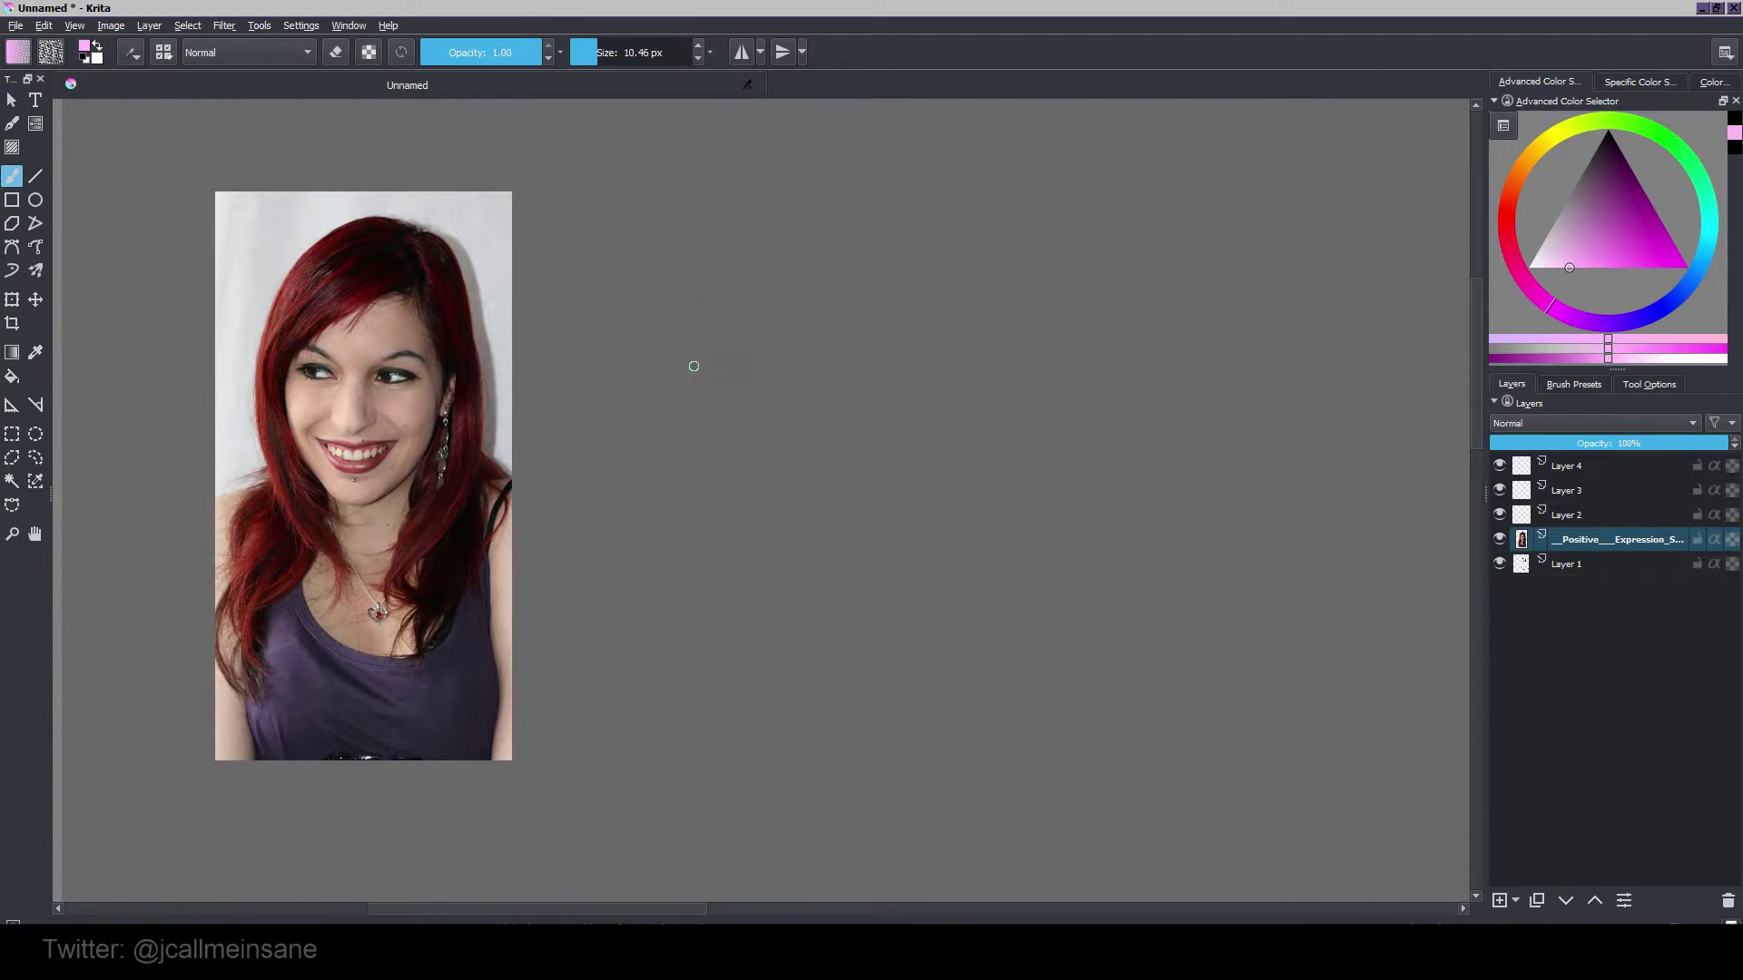
drag(777, 341, 769, 344)
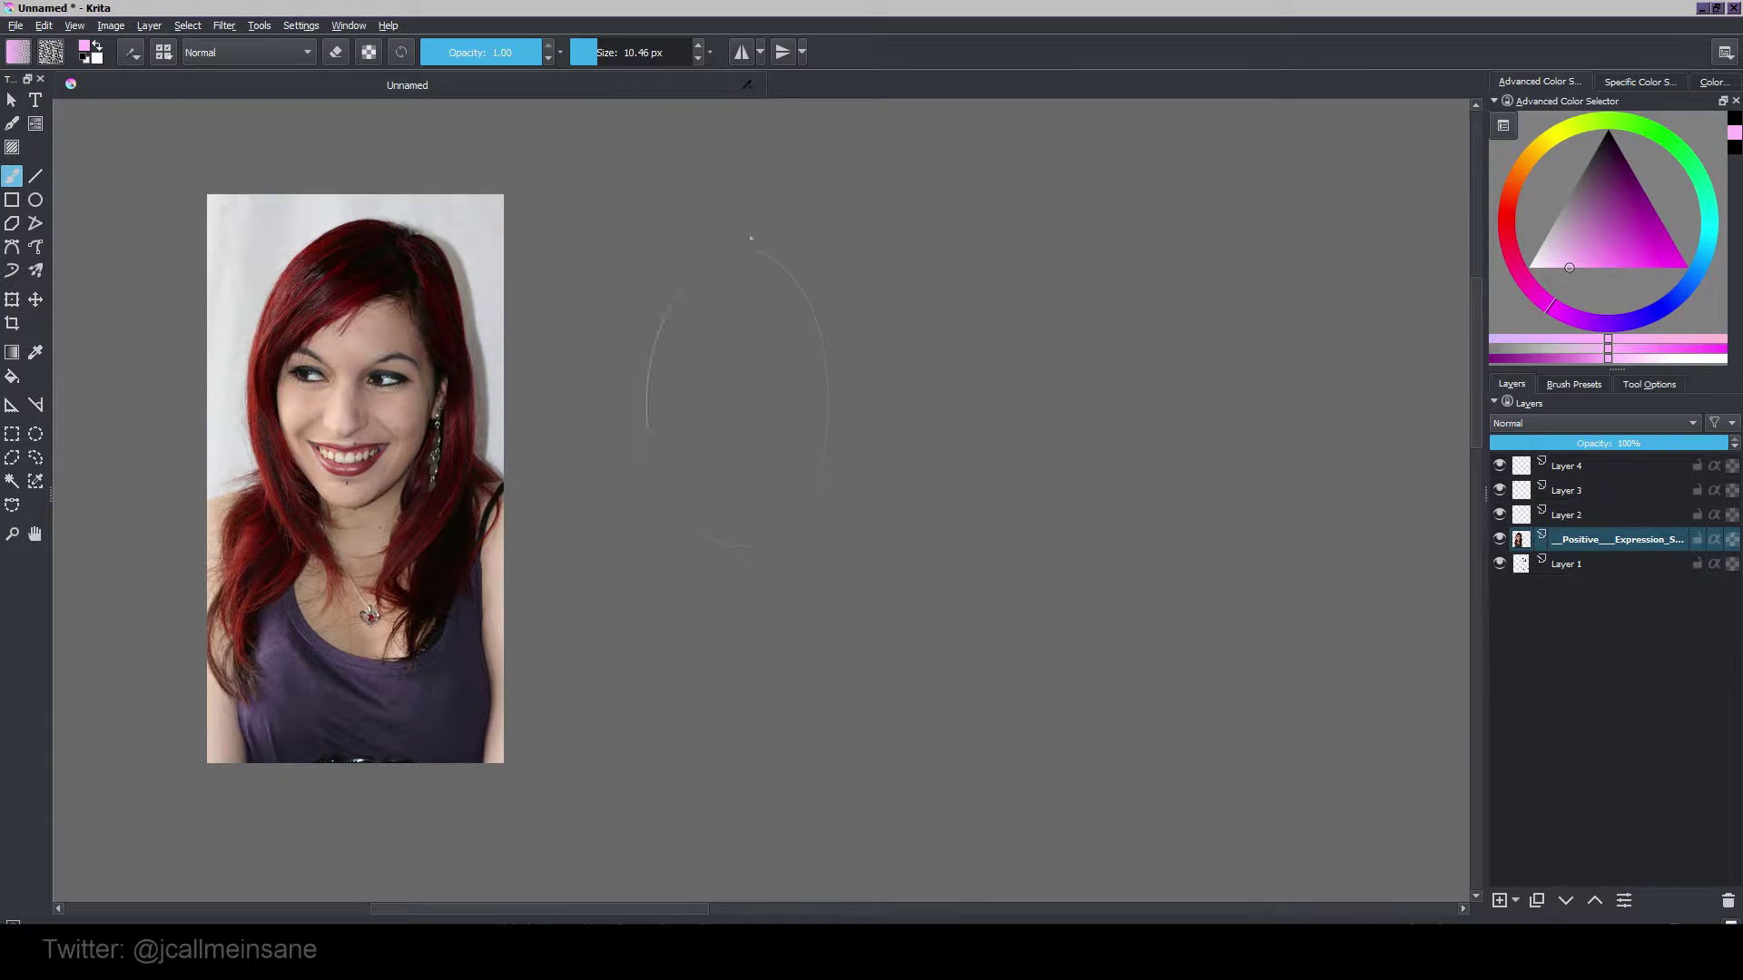
mouse_move(647, 427)
mouse_down()
mouse_move(701, 263)
mouse_move(859, 356)
mouse_move(683, 509)
mouse_move(796, 536)
mouse_up()
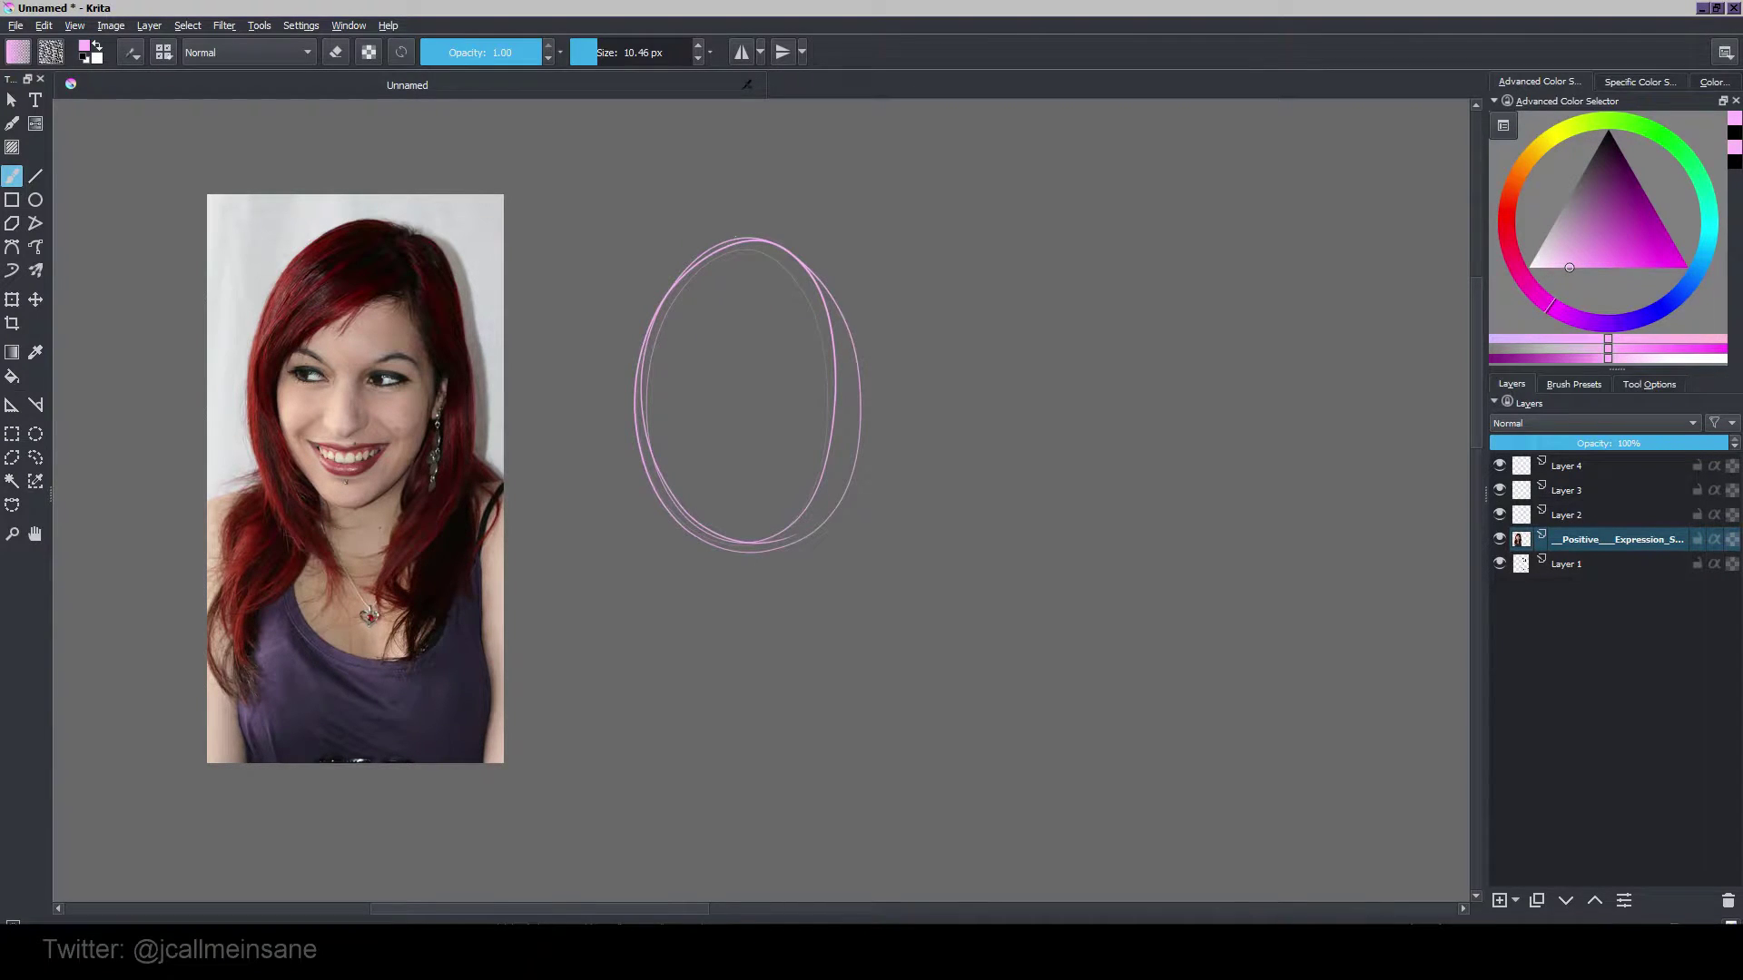
Step: Draw a vertical centre line and curved horizontal eye lines across the pink head oval
drag(735, 250, 741, 522)
mouse_move(645, 389)
mouse_down()
mouse_move(608, 391)
mouse_move(744, 423)
mouse_move(799, 411)
mouse_up()
drag(612, 414, 846, 415)
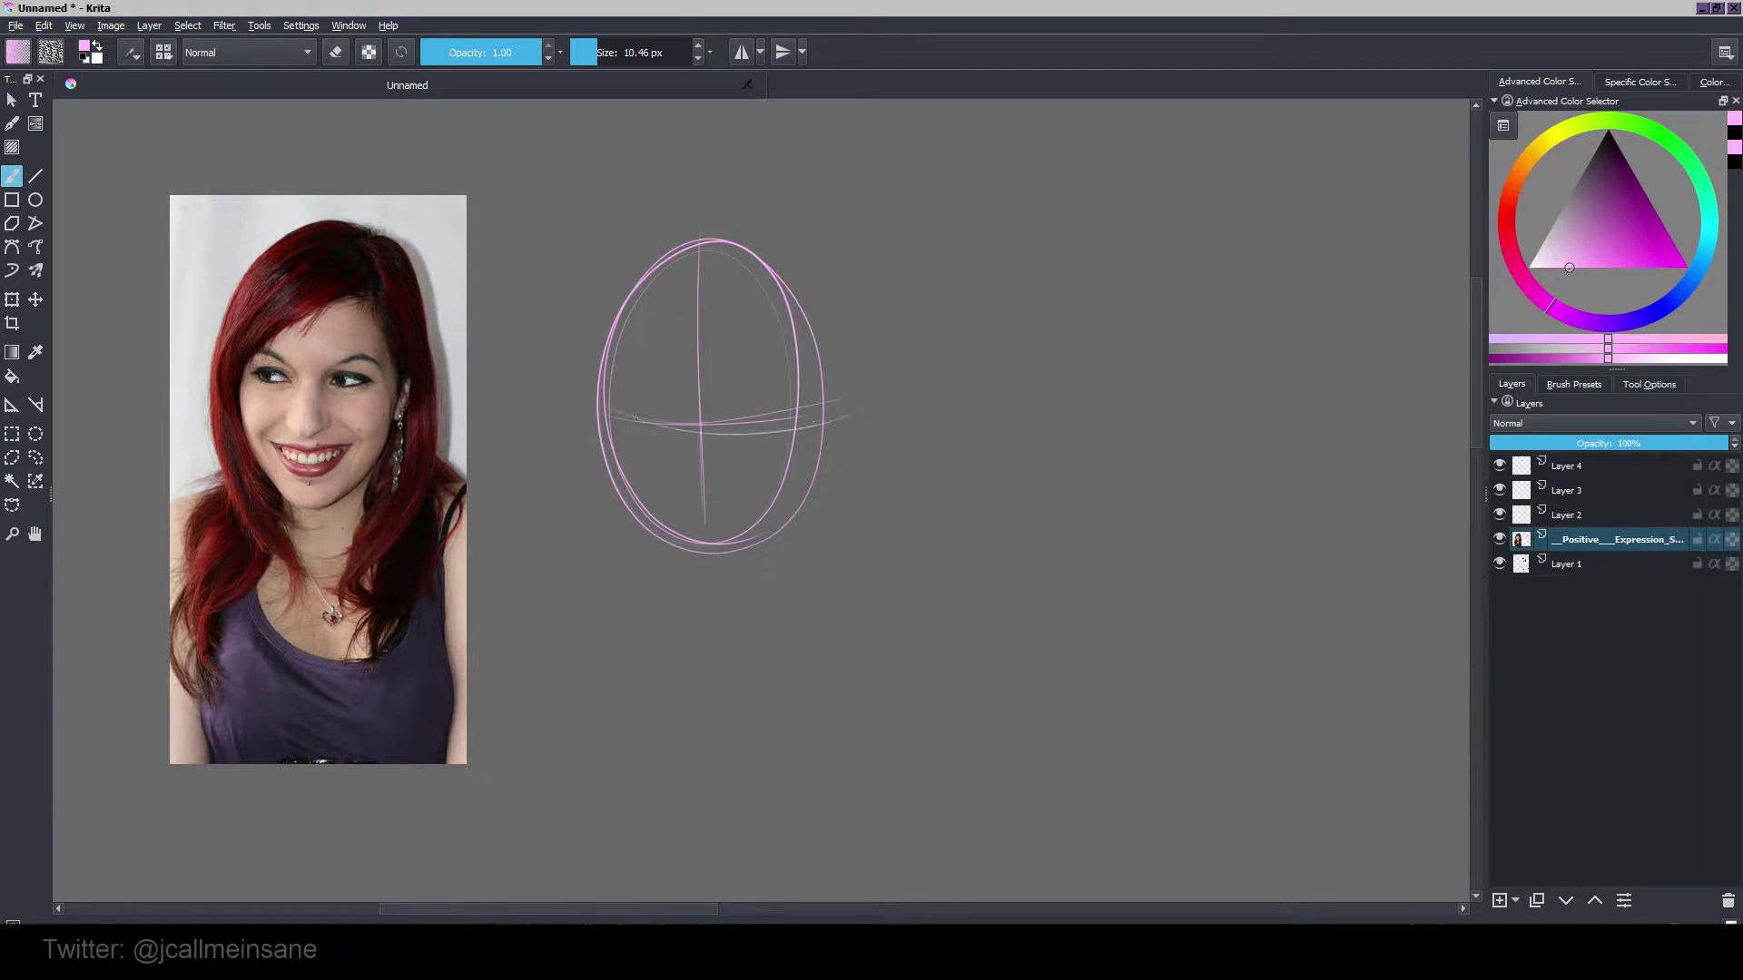
scroll(636, 395, up, 1)
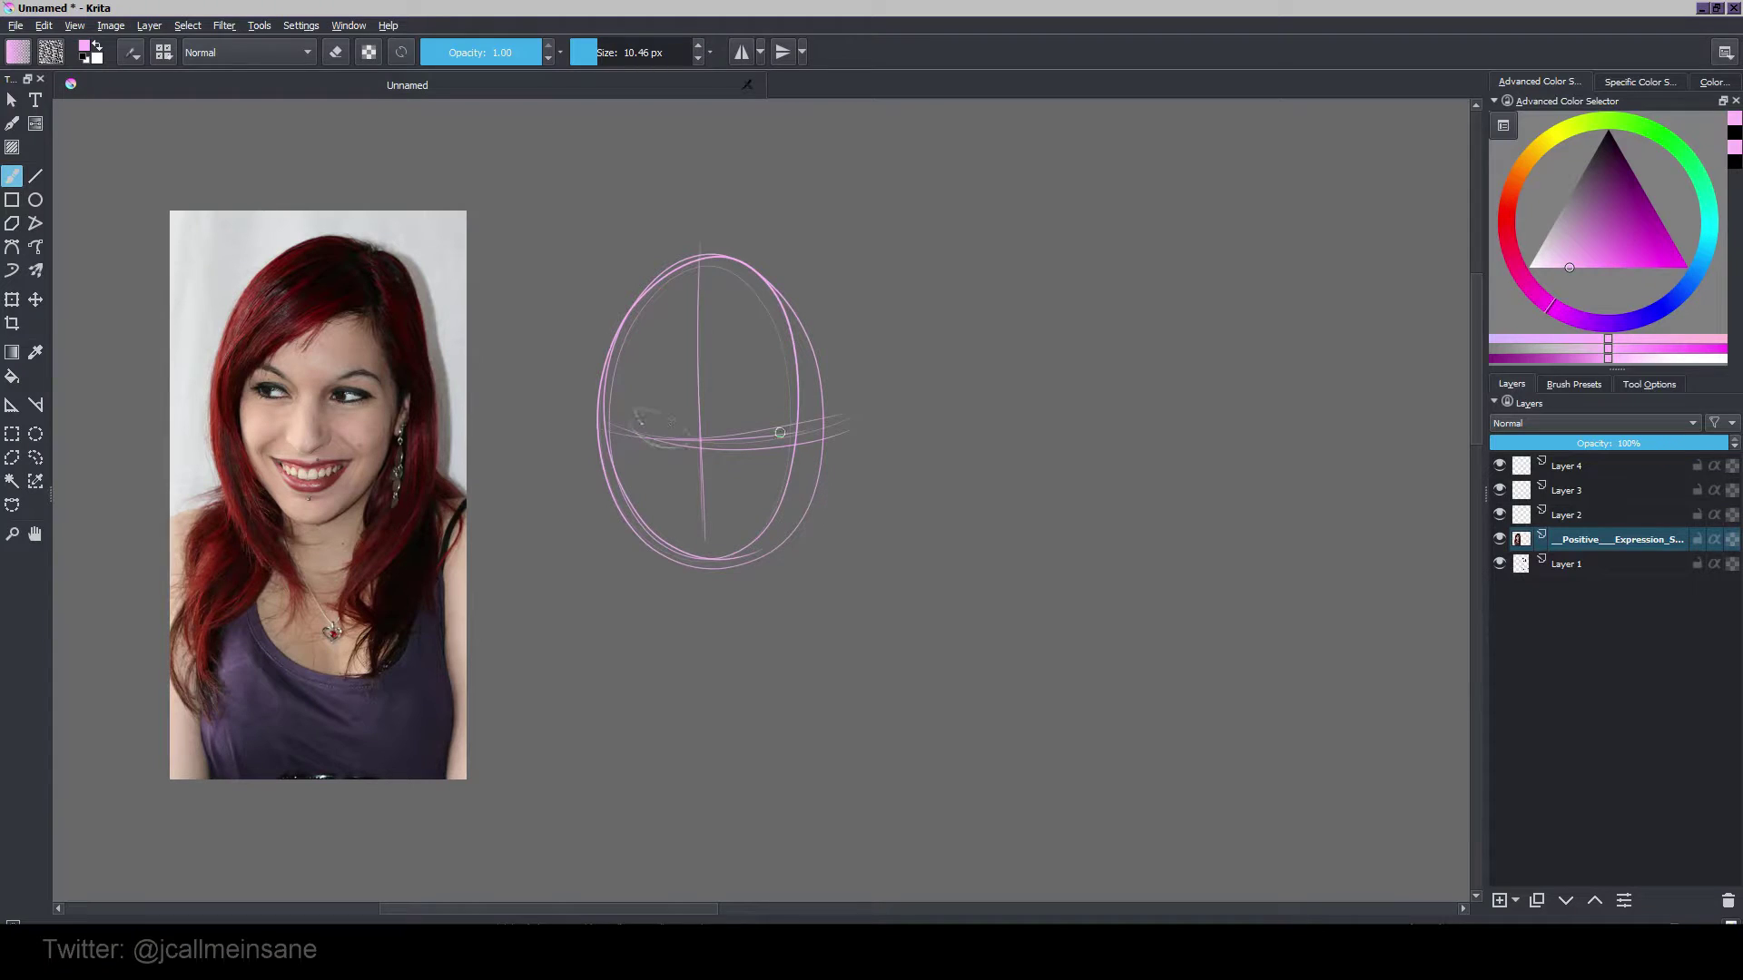
Step: Sketch two slanted eye ovals, the base of the nose and a mouth guide line inside the pink head oval
drag(779, 413, 772, 402)
mouse_move(697, 491)
mouse_down()
mouse_move(680, 507)
mouse_move(726, 507)
mouse_move(659, 539)
mouse_up()
drag(591, 337, 573, 324)
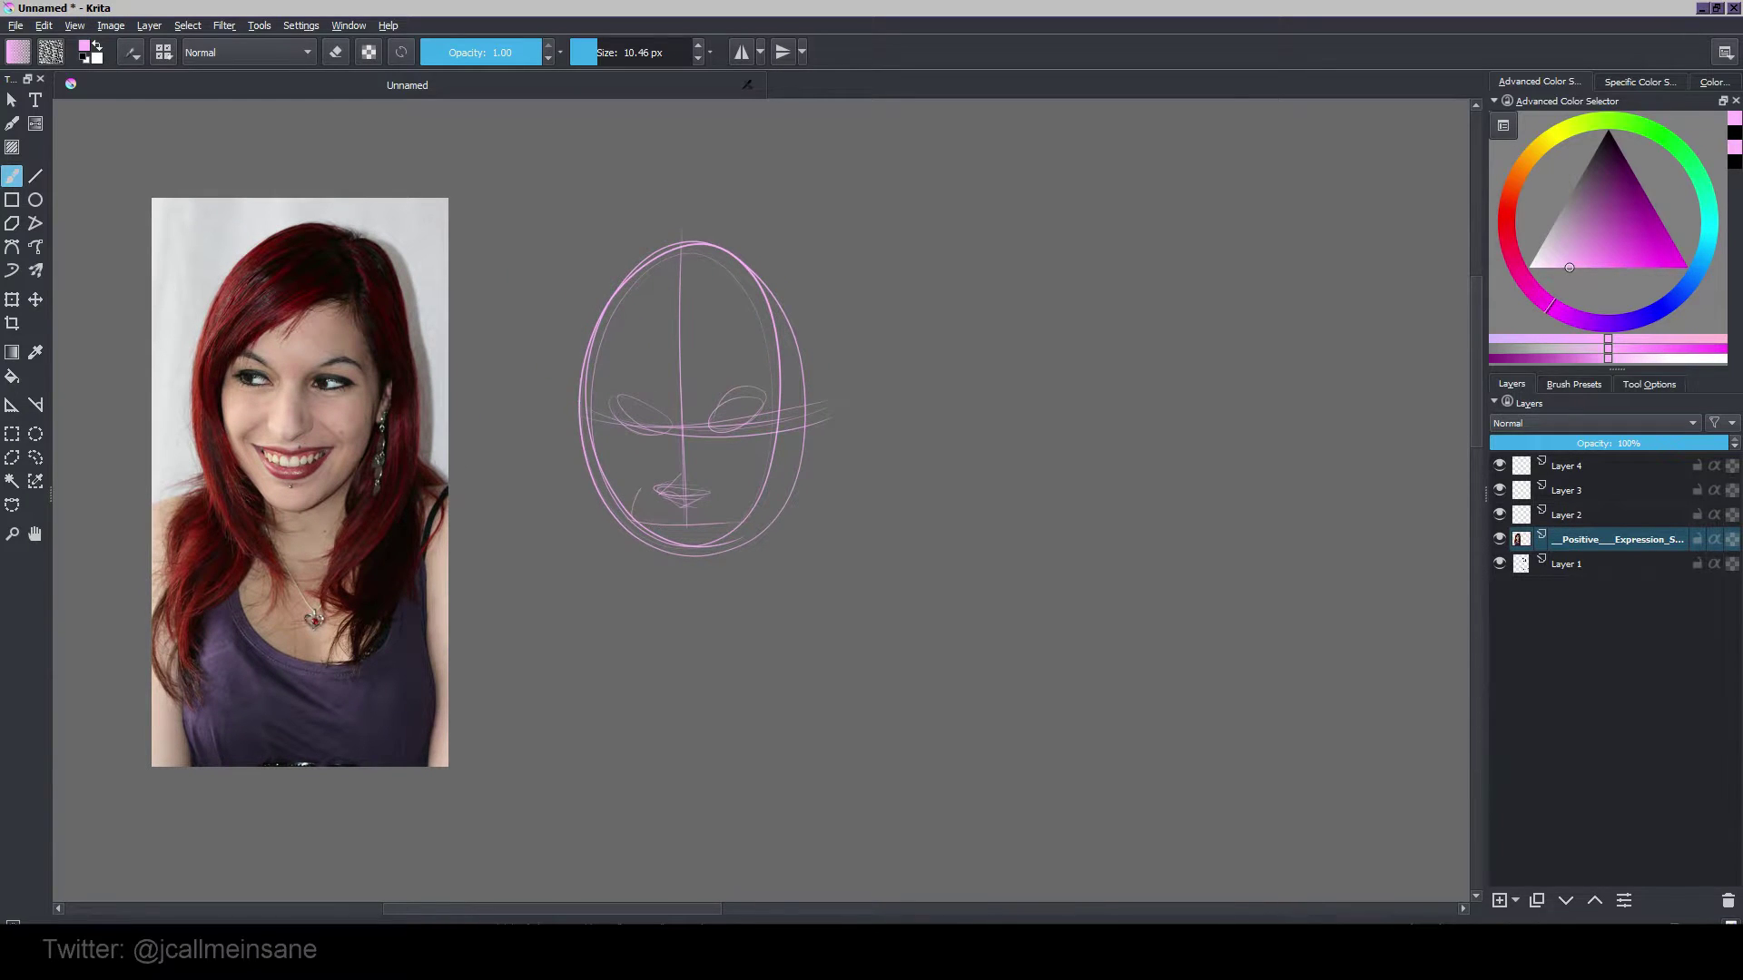
Step: Erase and redraw the far side of the face, indenting at the eye socket and angling the cheek towards the chin
mouse_move(588, 305)
mouse_down()
mouse_move(586, 399)
mouse_move(572, 345)
mouse_move(582, 449)
mouse_up()
key(e)
drag(585, 457, 597, 486)
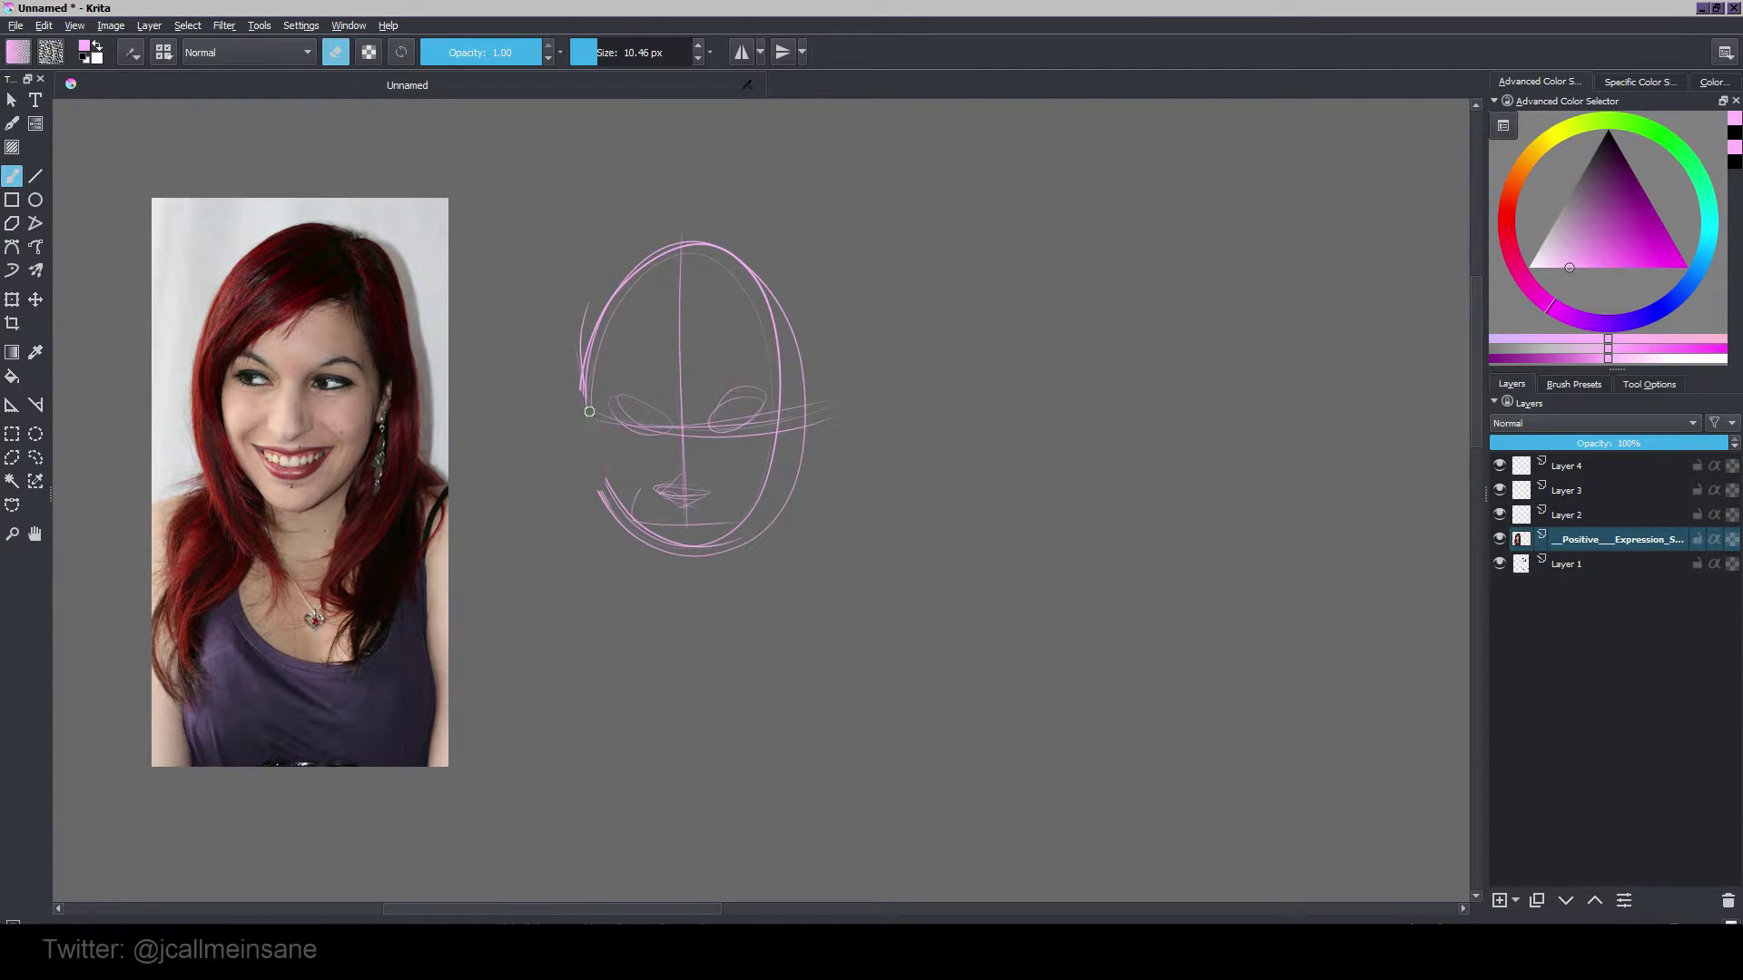
key(e)
mouse_move(589, 413)
mouse_down()
mouse_move(601, 493)
mouse_move(593, 469)
mouse_up()
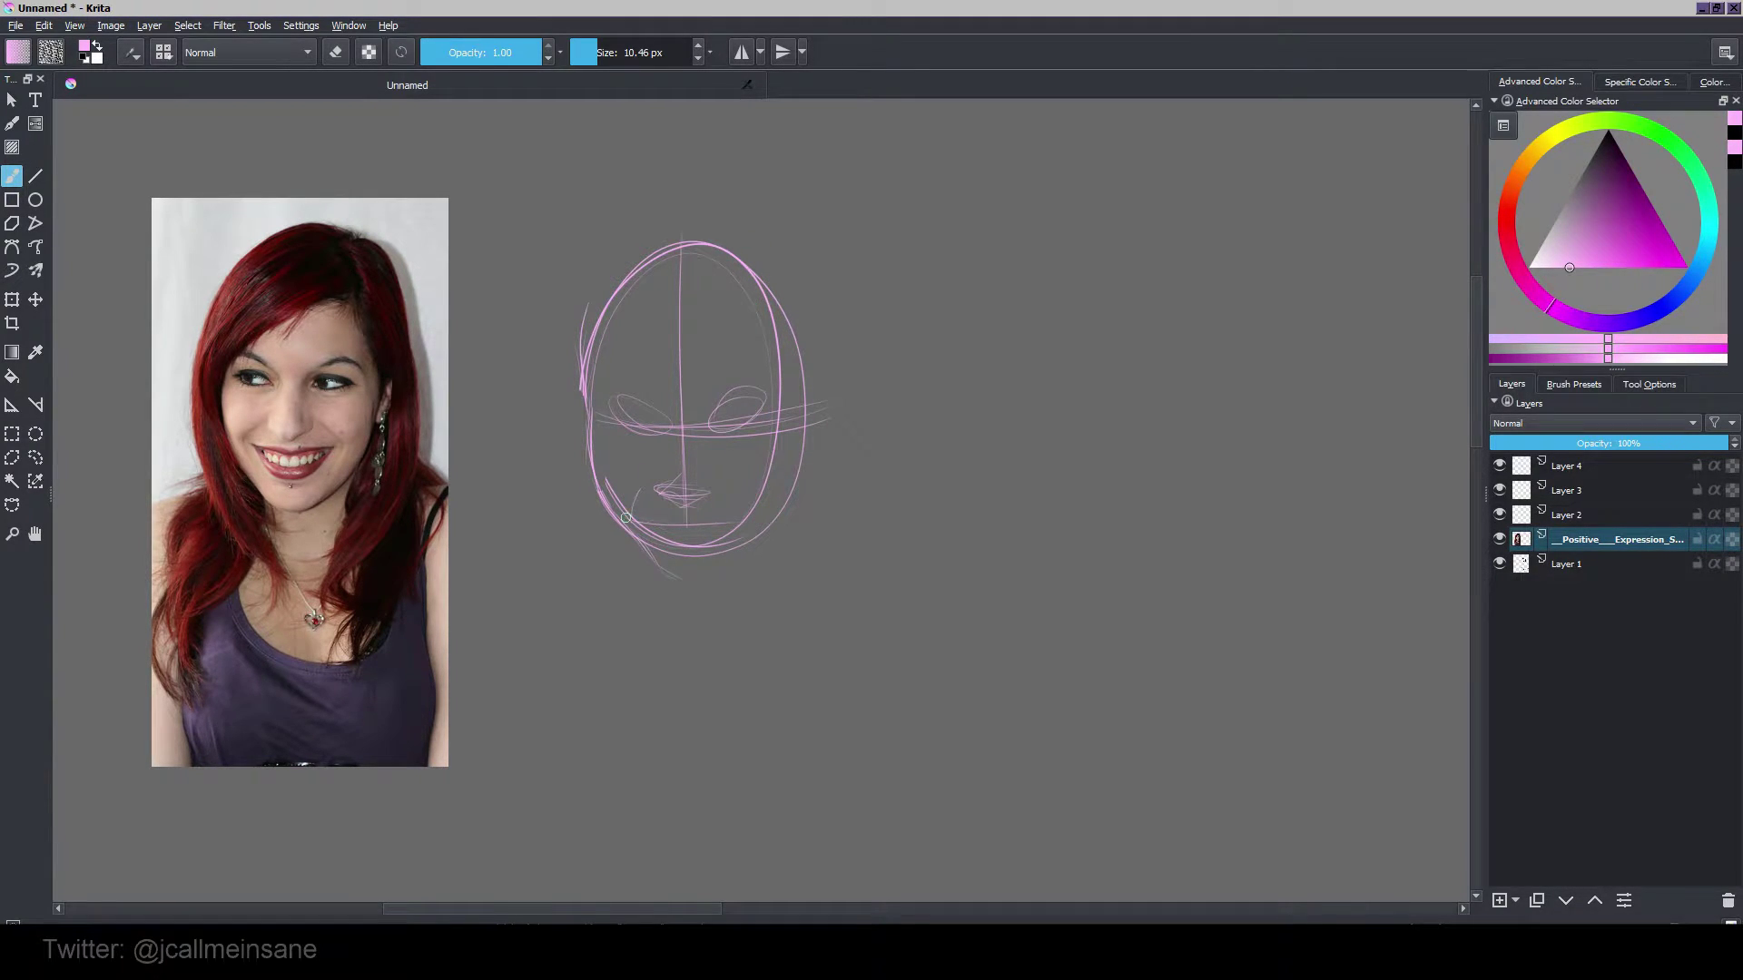
key(e)
drag(648, 552, 599, 490)
key(e)
drag(592, 465, 654, 559)
Step: Draw a new centre line nearer the far side of the face, redraw the far eye and sketch the ear
drag(667, 329, 676, 542)
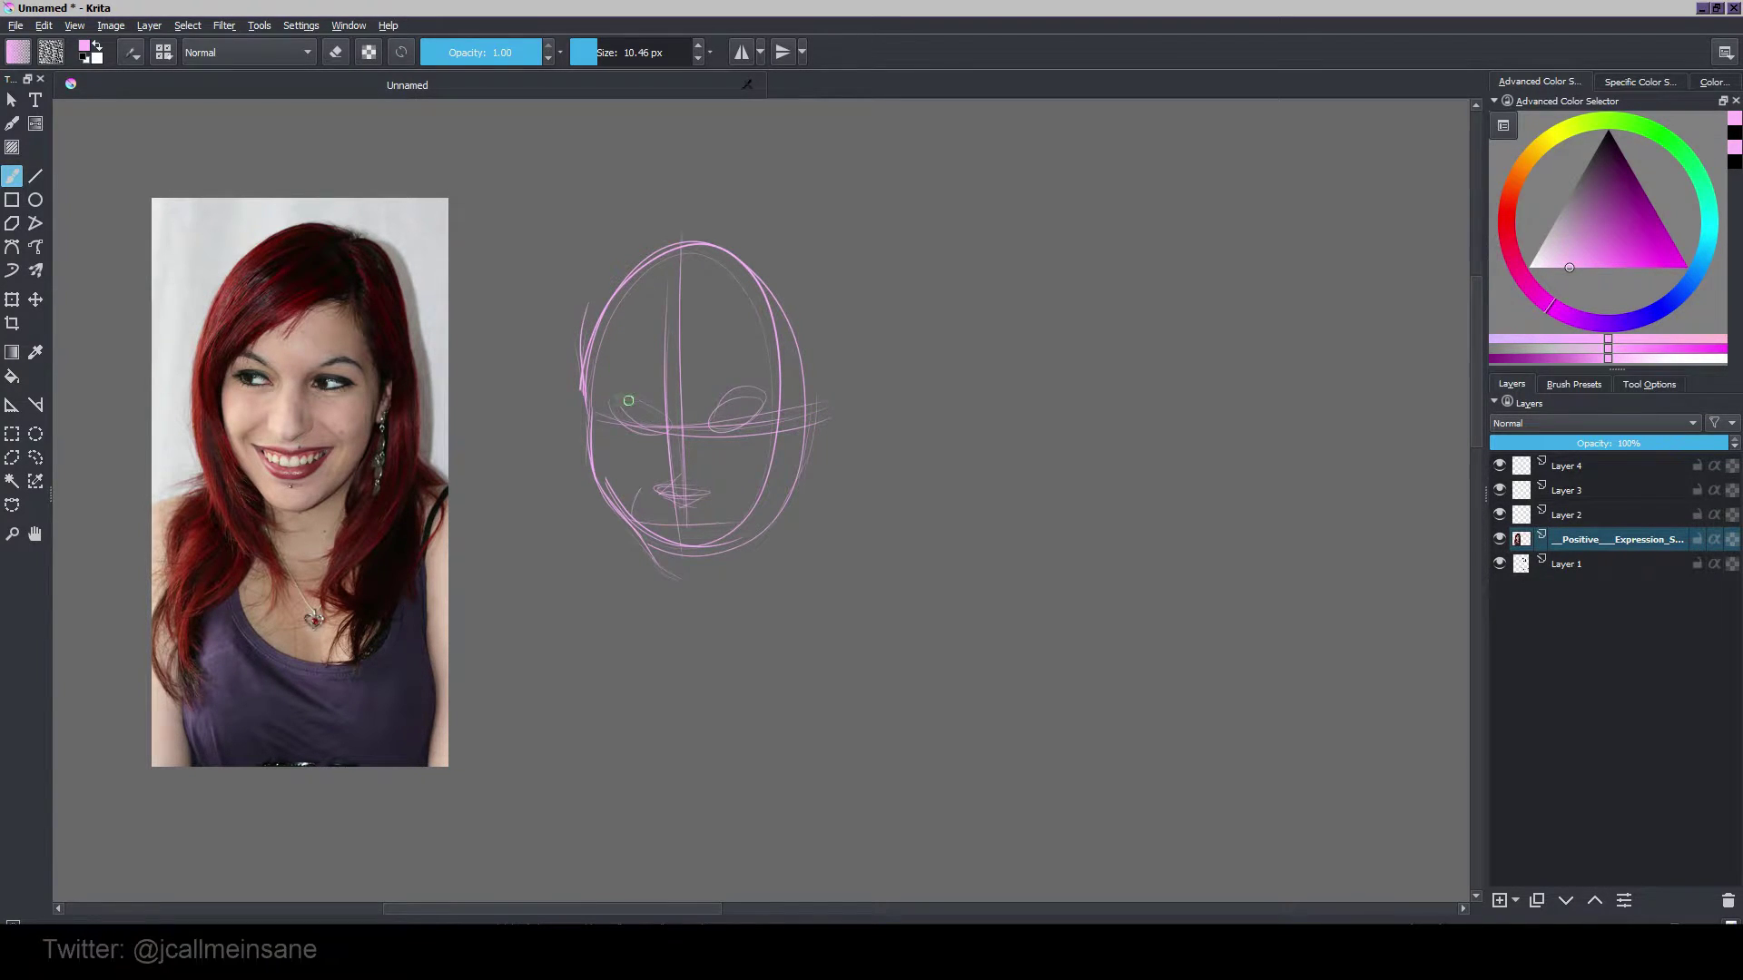
key(e)
mouse_move(641, 425)
mouse_down()
mouse_move(658, 440)
mouse_move(668, 419)
mouse_move(602, 410)
mouse_move(657, 424)
mouse_up()
key(e)
drag(831, 444, 808, 480)
Step: Redraw the chin below the oval and sketch the near jawline from the ear down to it
key(e)
mouse_move(610, 495)
mouse_down()
mouse_move(665, 570)
mouse_move(611, 497)
mouse_move(655, 561)
mouse_up()
key(e)
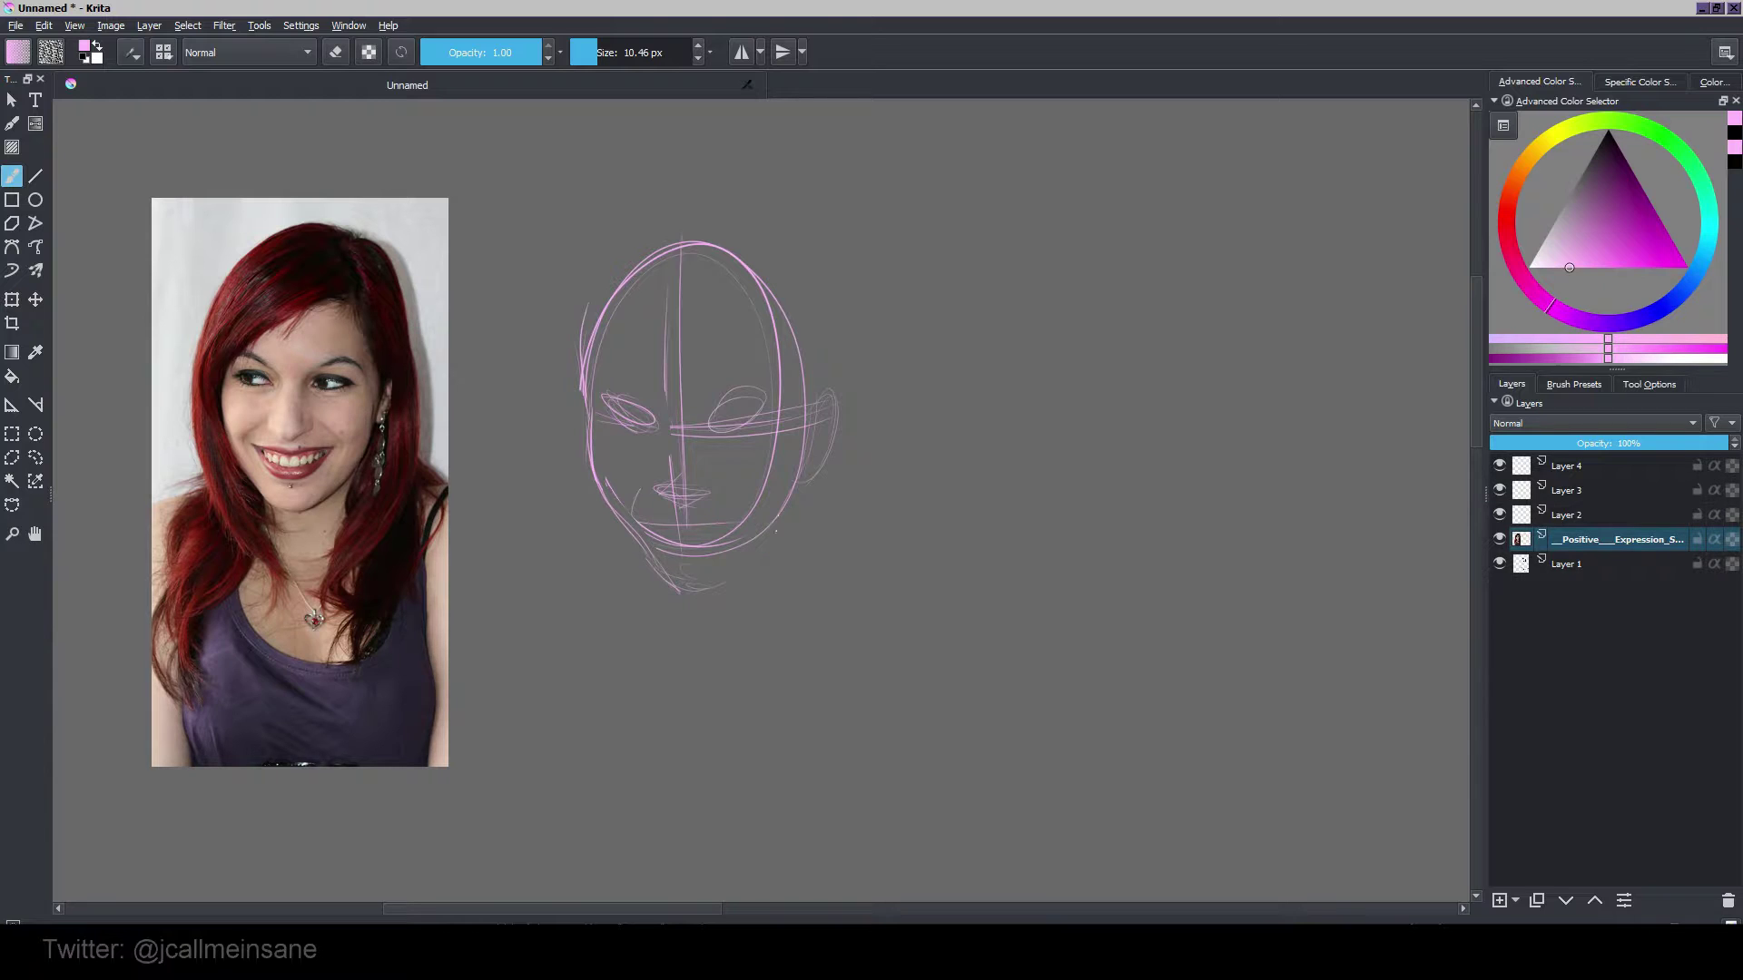
mouse_move(798, 482)
mouse_down()
mouse_move(708, 588)
mouse_move(619, 507)
mouse_move(656, 572)
mouse_move(702, 583)
mouse_up()
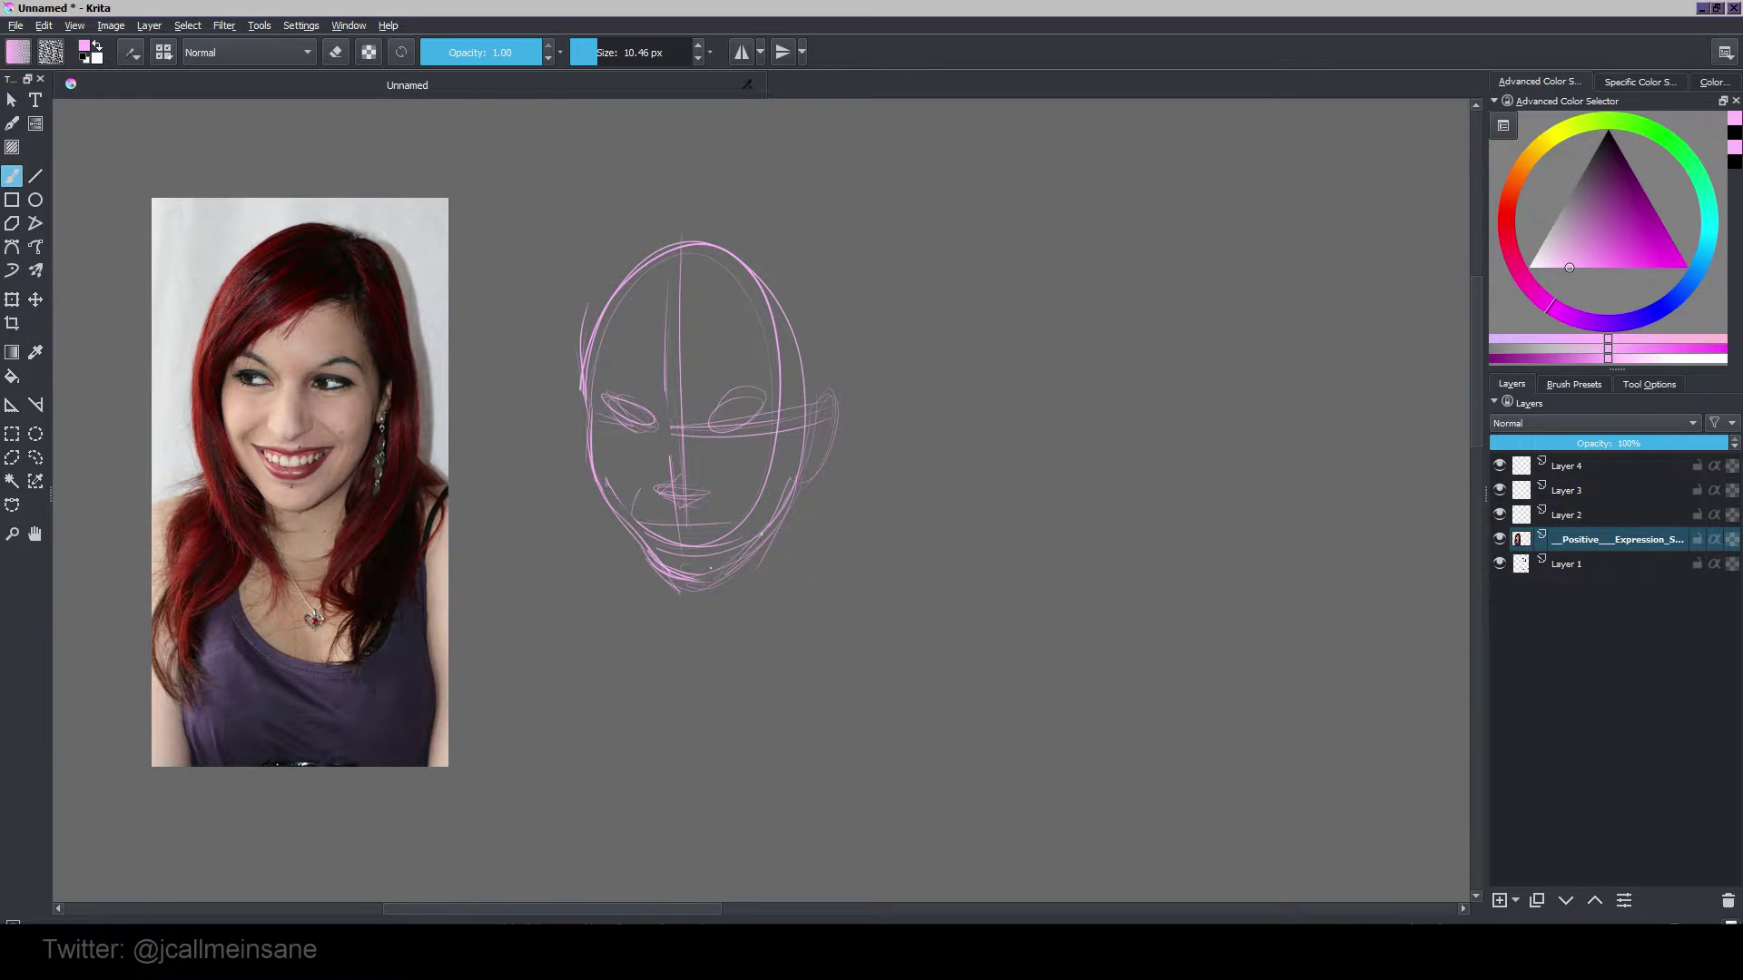
Step: Sketch both eyebrows and filled irises, and draw arcs above the oval for a taller skull
drag(727, 374, 761, 371)
mouse_move(618, 371)
mouse_down()
mouse_move(650, 388)
mouse_move(622, 411)
mouse_move(724, 419)
mouse_up()
drag(672, 239, 782, 272)
mouse_move(595, 313)
mouse_down()
mouse_move(631, 251)
mouse_move(765, 225)
mouse_up()
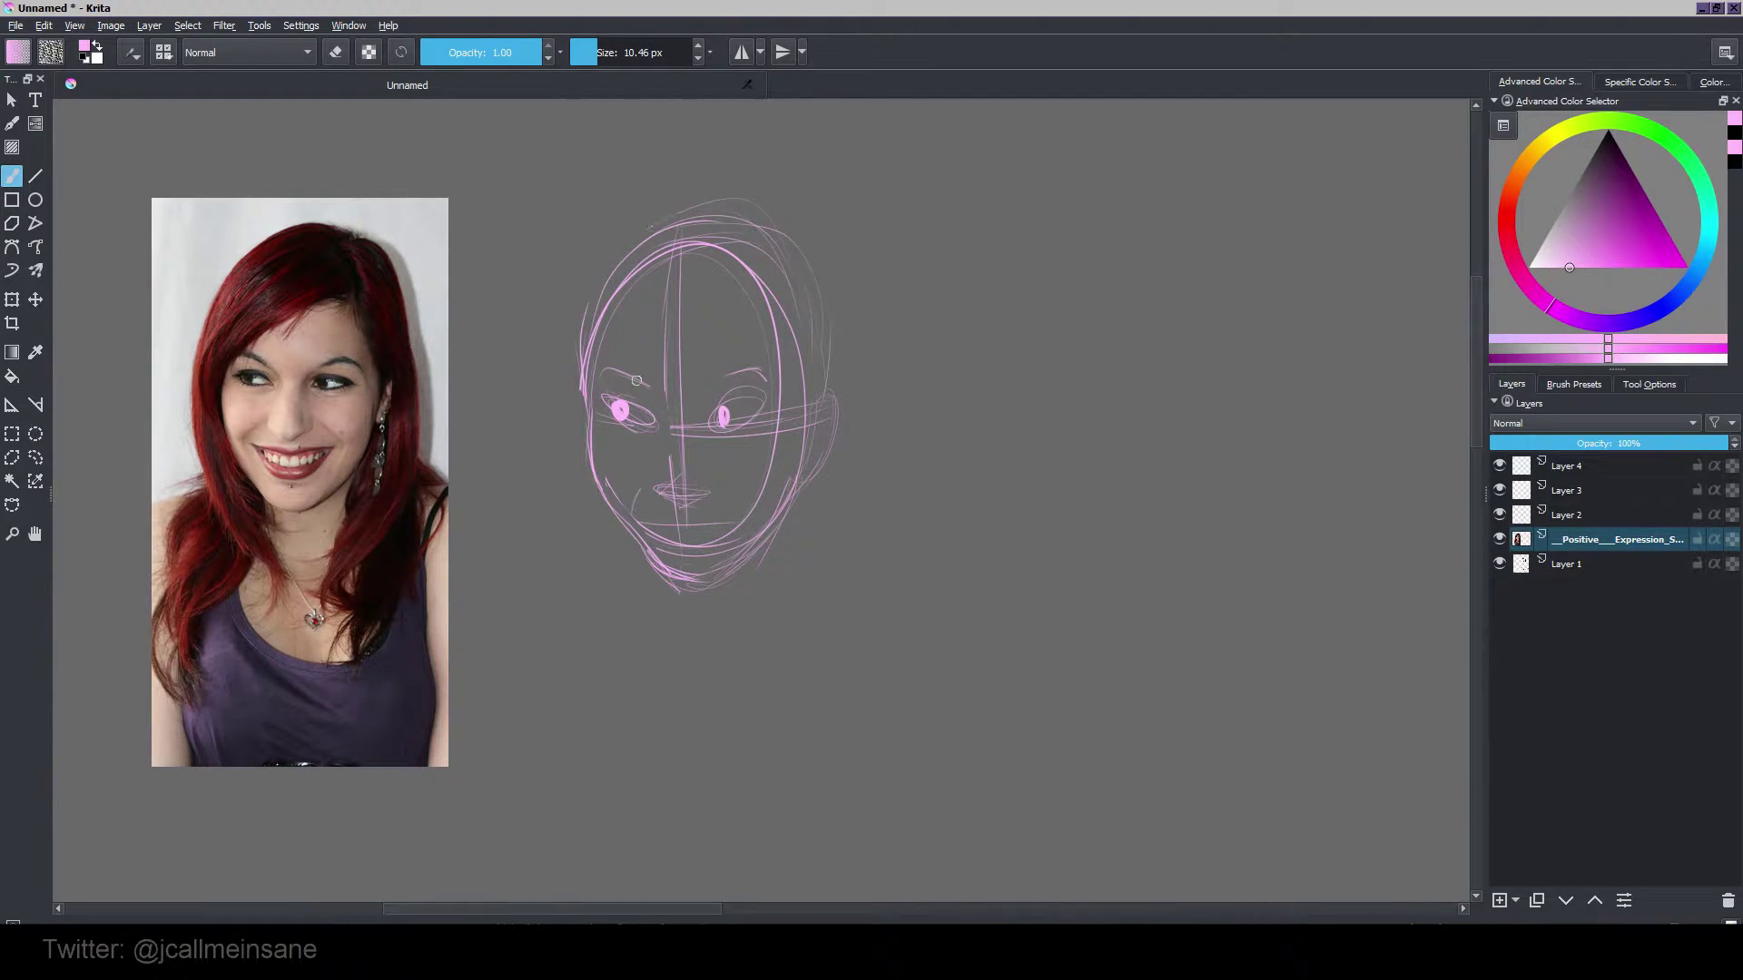
Step: Draw the hairline from the forehead to the ear, then the side parting and the outer outline of the hair
drag(608, 281, 745, 238)
mouse_move(619, 298)
mouse_down()
mouse_move(755, 291)
mouse_move(756, 306)
mouse_move(732, 294)
mouse_move(754, 295)
mouse_move(811, 406)
mouse_up()
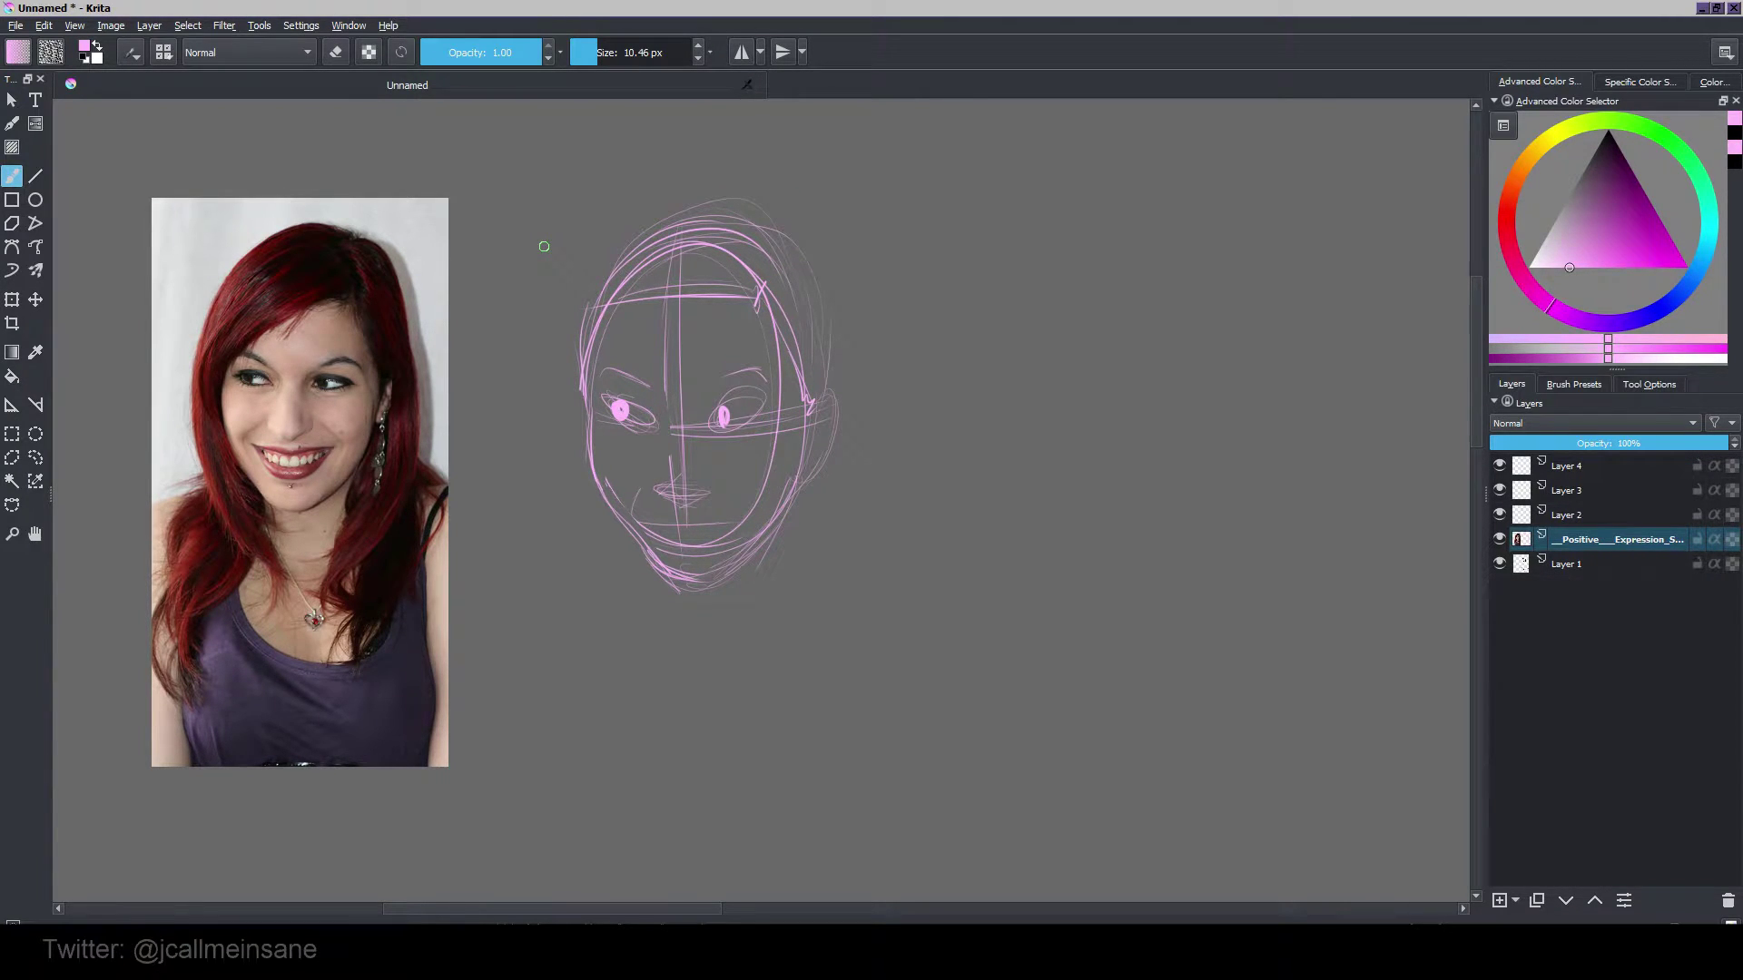
drag(756, 201, 767, 291)
mouse_move(736, 201)
mouse_down()
mouse_move(785, 209)
mouse_move(829, 263)
mouse_move(835, 329)
mouse_up()
mouse_move(716, 192)
mouse_down()
mouse_move(582, 283)
mouse_move(561, 454)
mouse_up()
mouse_move(553, 354)
mouse_down()
mouse_move(557, 445)
mouse_move(608, 565)
mouse_up()
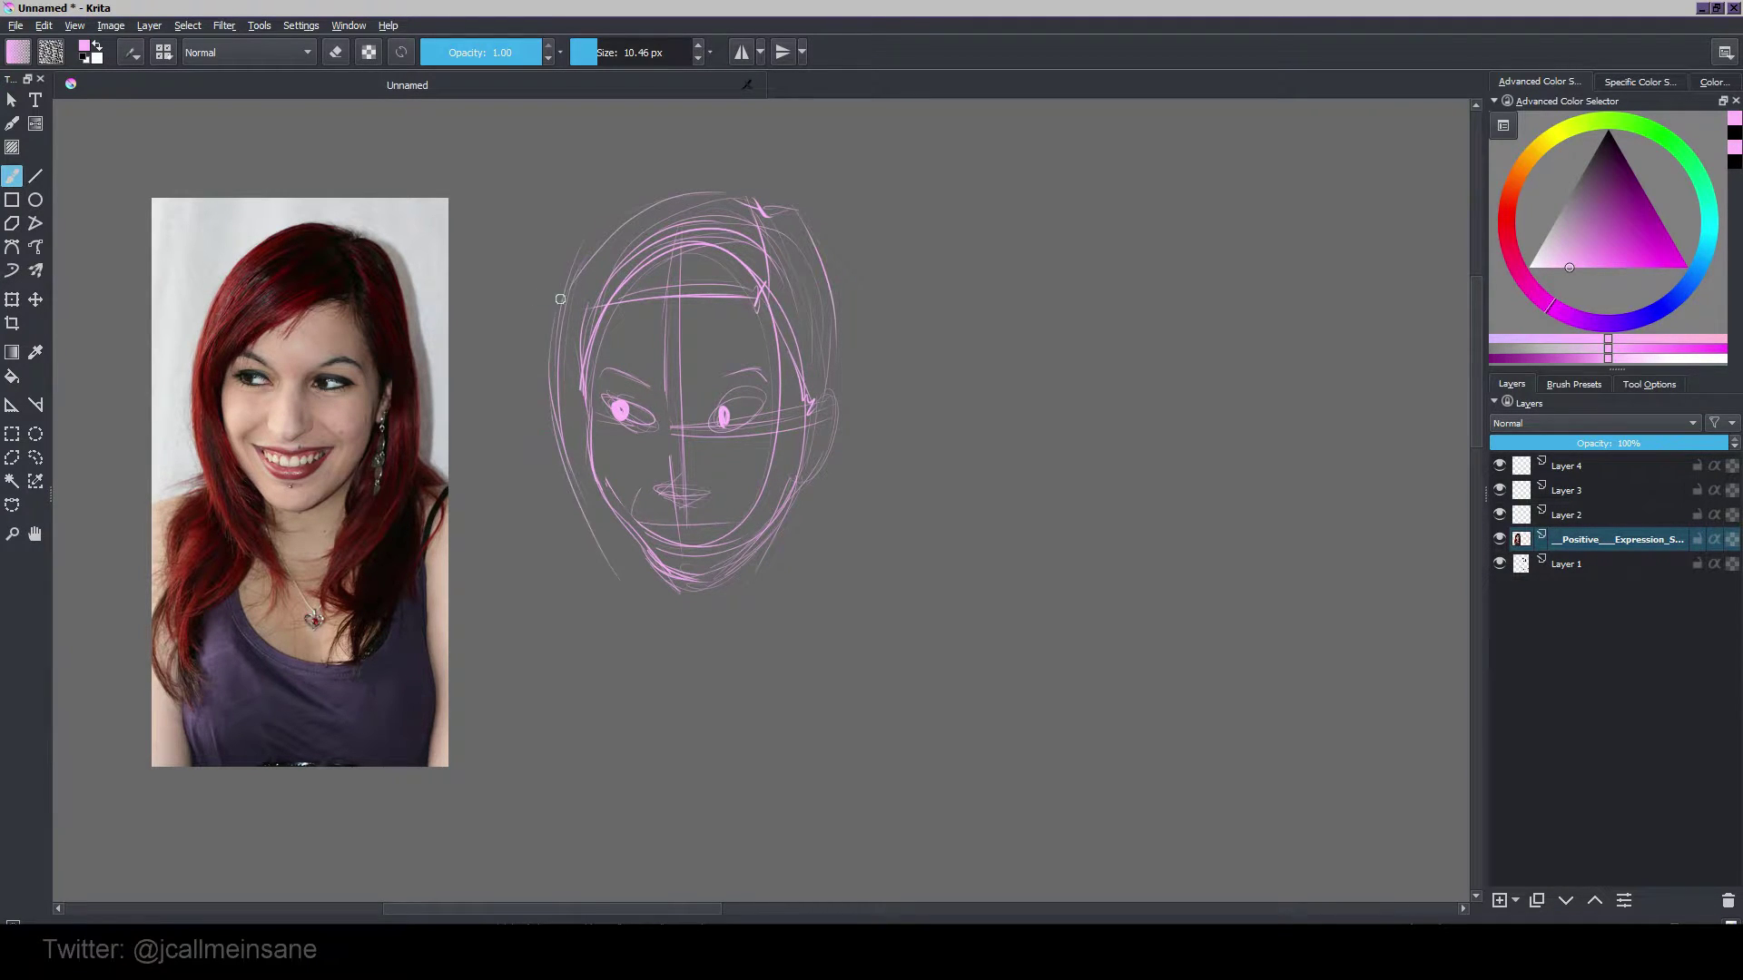
mouse_move(690, 189)
mouse_down()
mouse_move(564, 271)
mouse_move(554, 446)
mouse_up()
drag(563, 274, 555, 490)
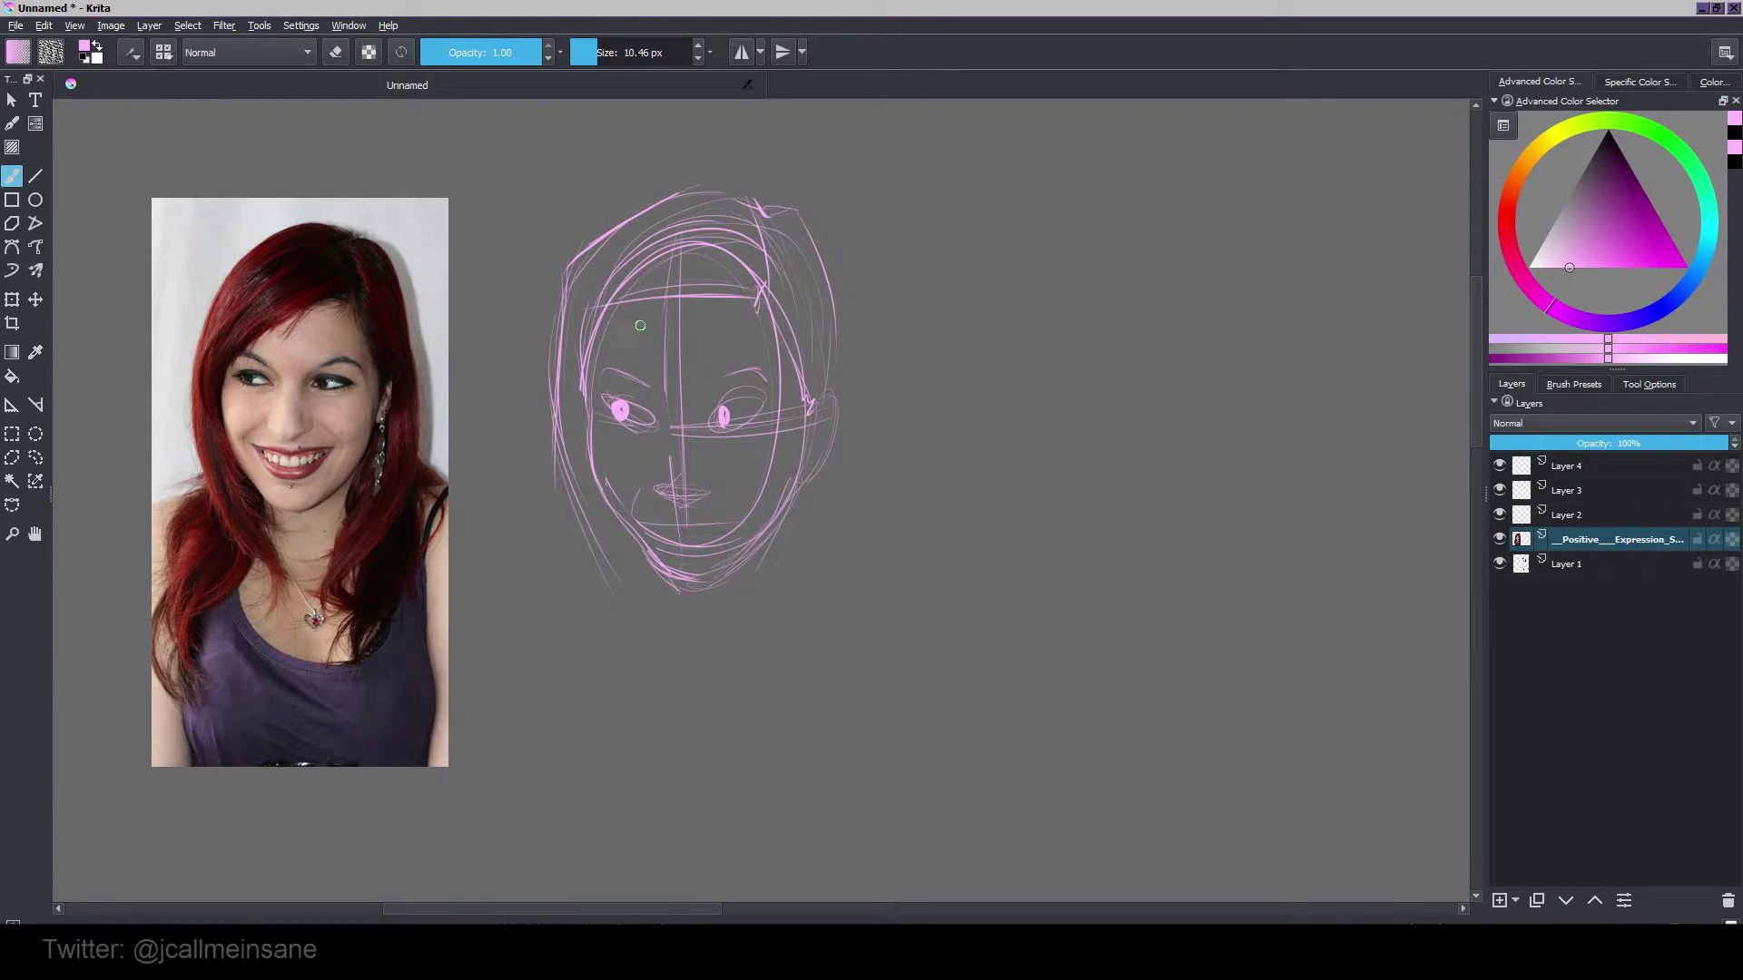
Step: Draw the fringe sweeping from the parting across the forehead, and long wavy locks falling on the far side
drag(675, 317, 590, 373)
drag(667, 318, 746, 299)
drag(751, 298, 586, 381)
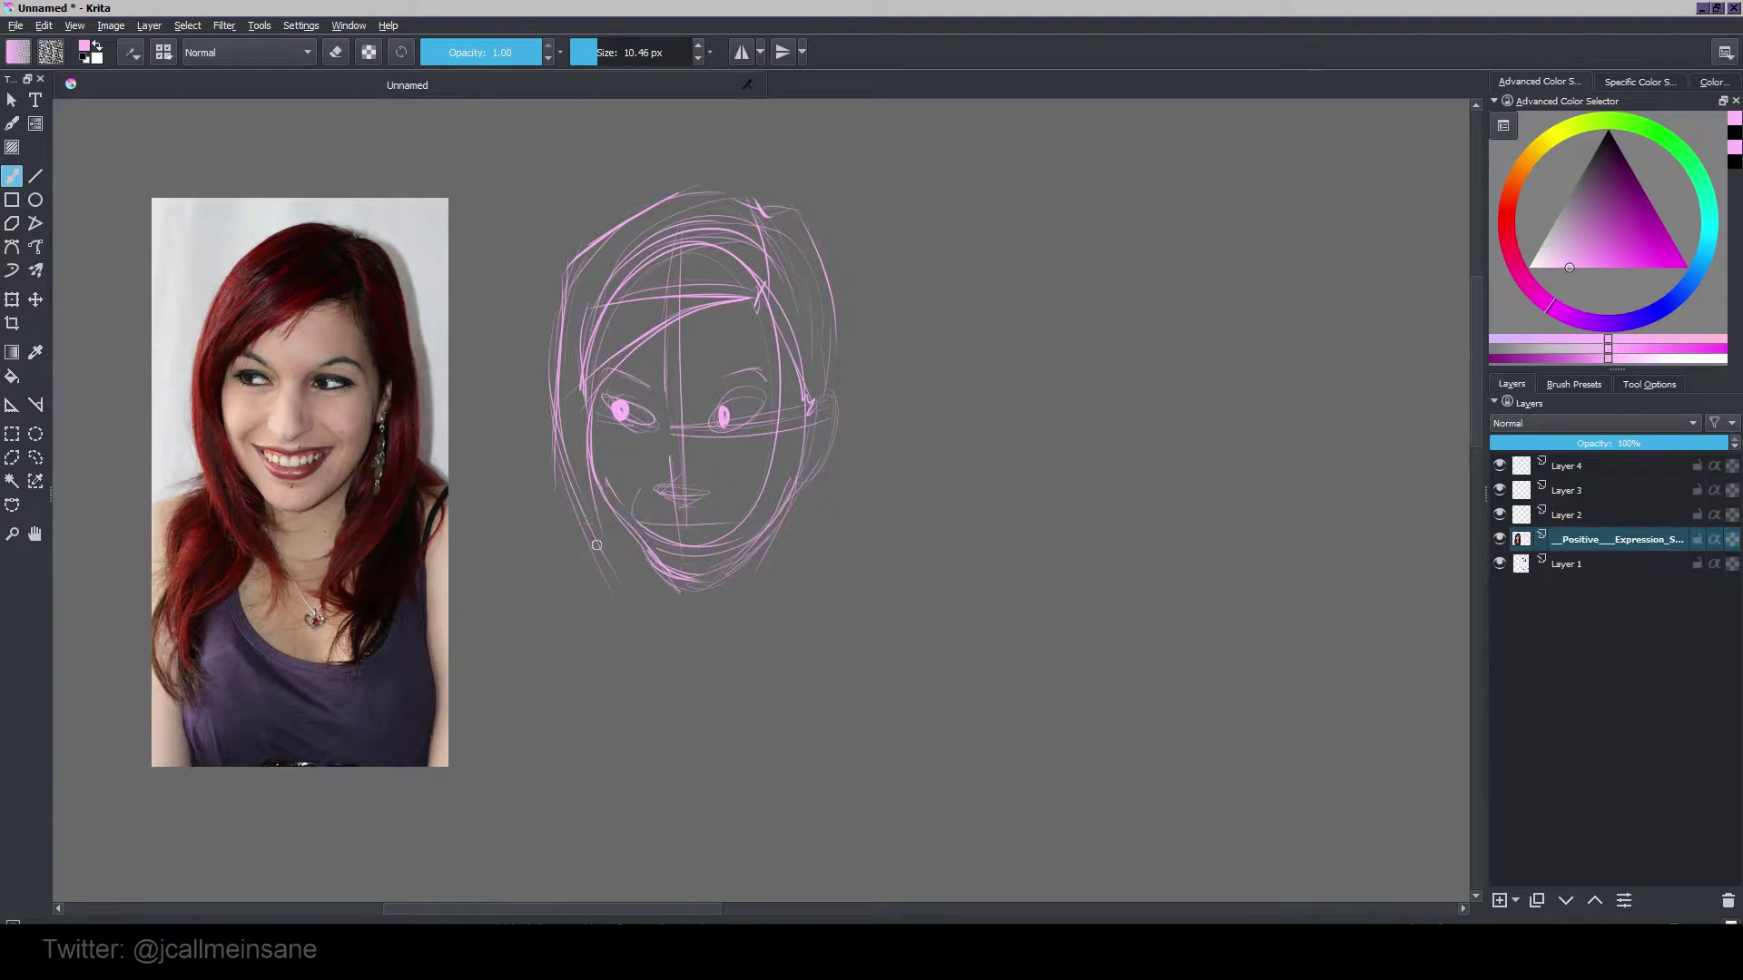
mouse_move(607, 572)
mouse_down()
mouse_move(618, 629)
mouse_move(672, 699)
mouse_up()
drag(568, 524, 521, 627)
mouse_move(581, 526)
mouse_down()
mouse_move(563, 681)
mouse_move(590, 726)
mouse_up()
Step: Clear the oval lines at the near temple and draw the hair falling past the ear towards the shoulder
key(e)
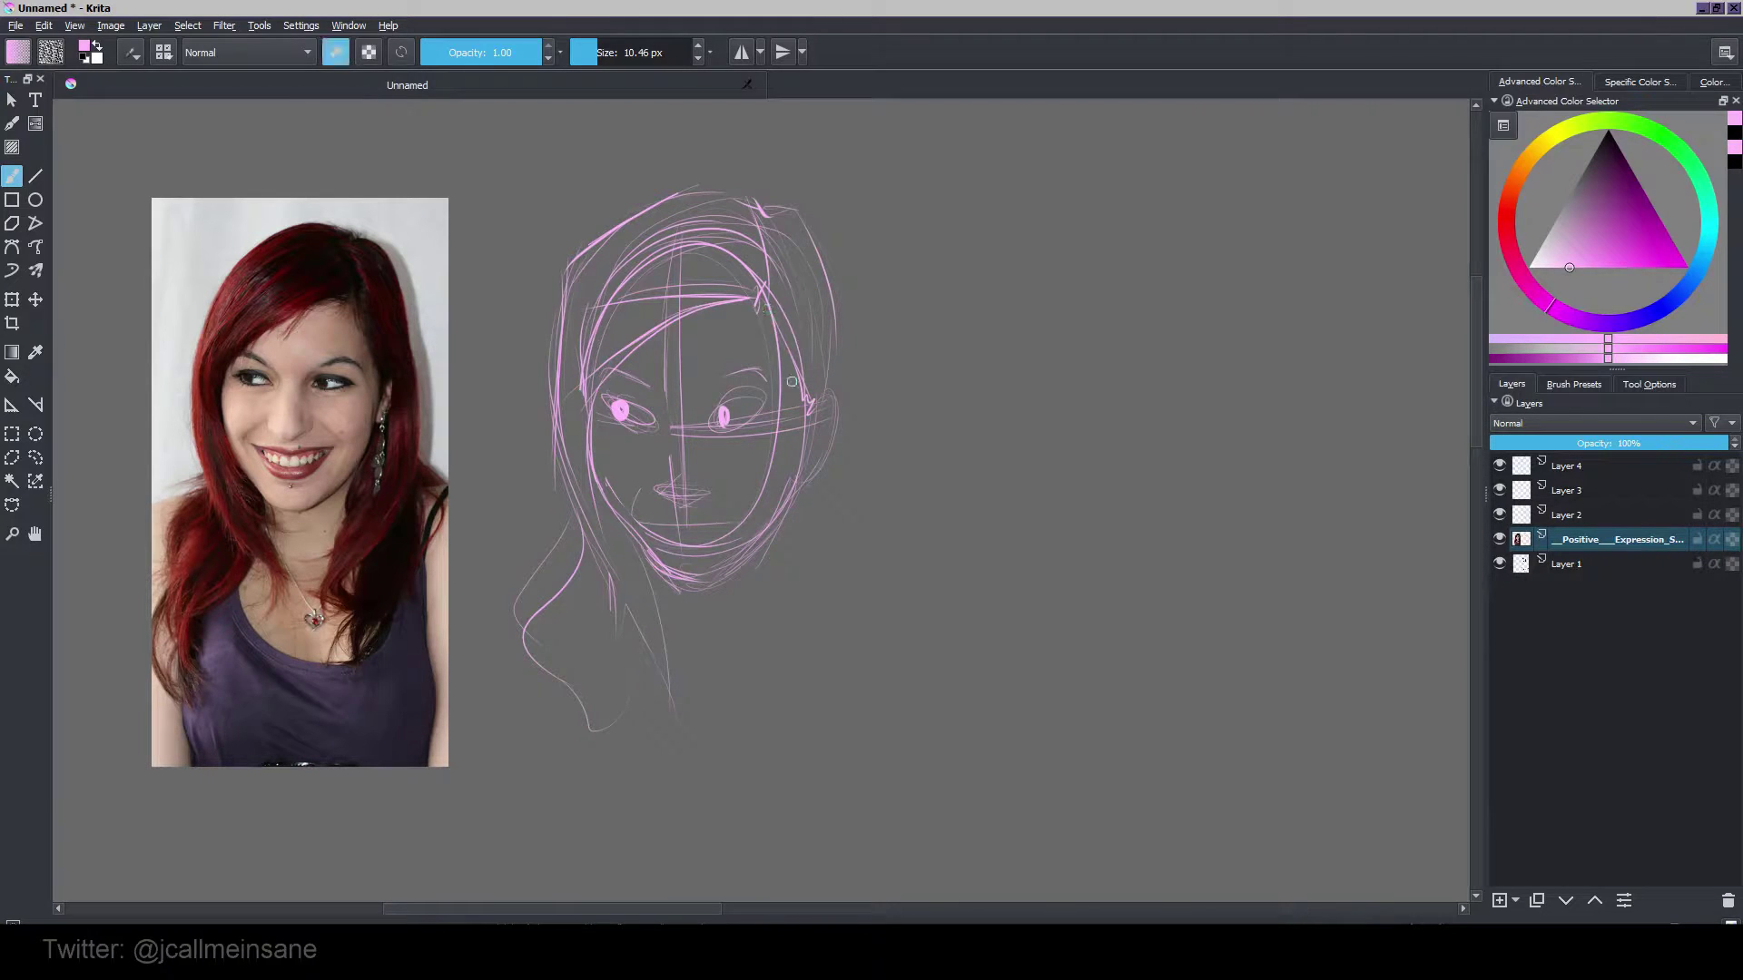
mouse_move(799, 343)
mouse_down()
mouse_move(792, 399)
mouse_move(808, 410)
mouse_move(776, 458)
mouse_move(804, 416)
mouse_up()
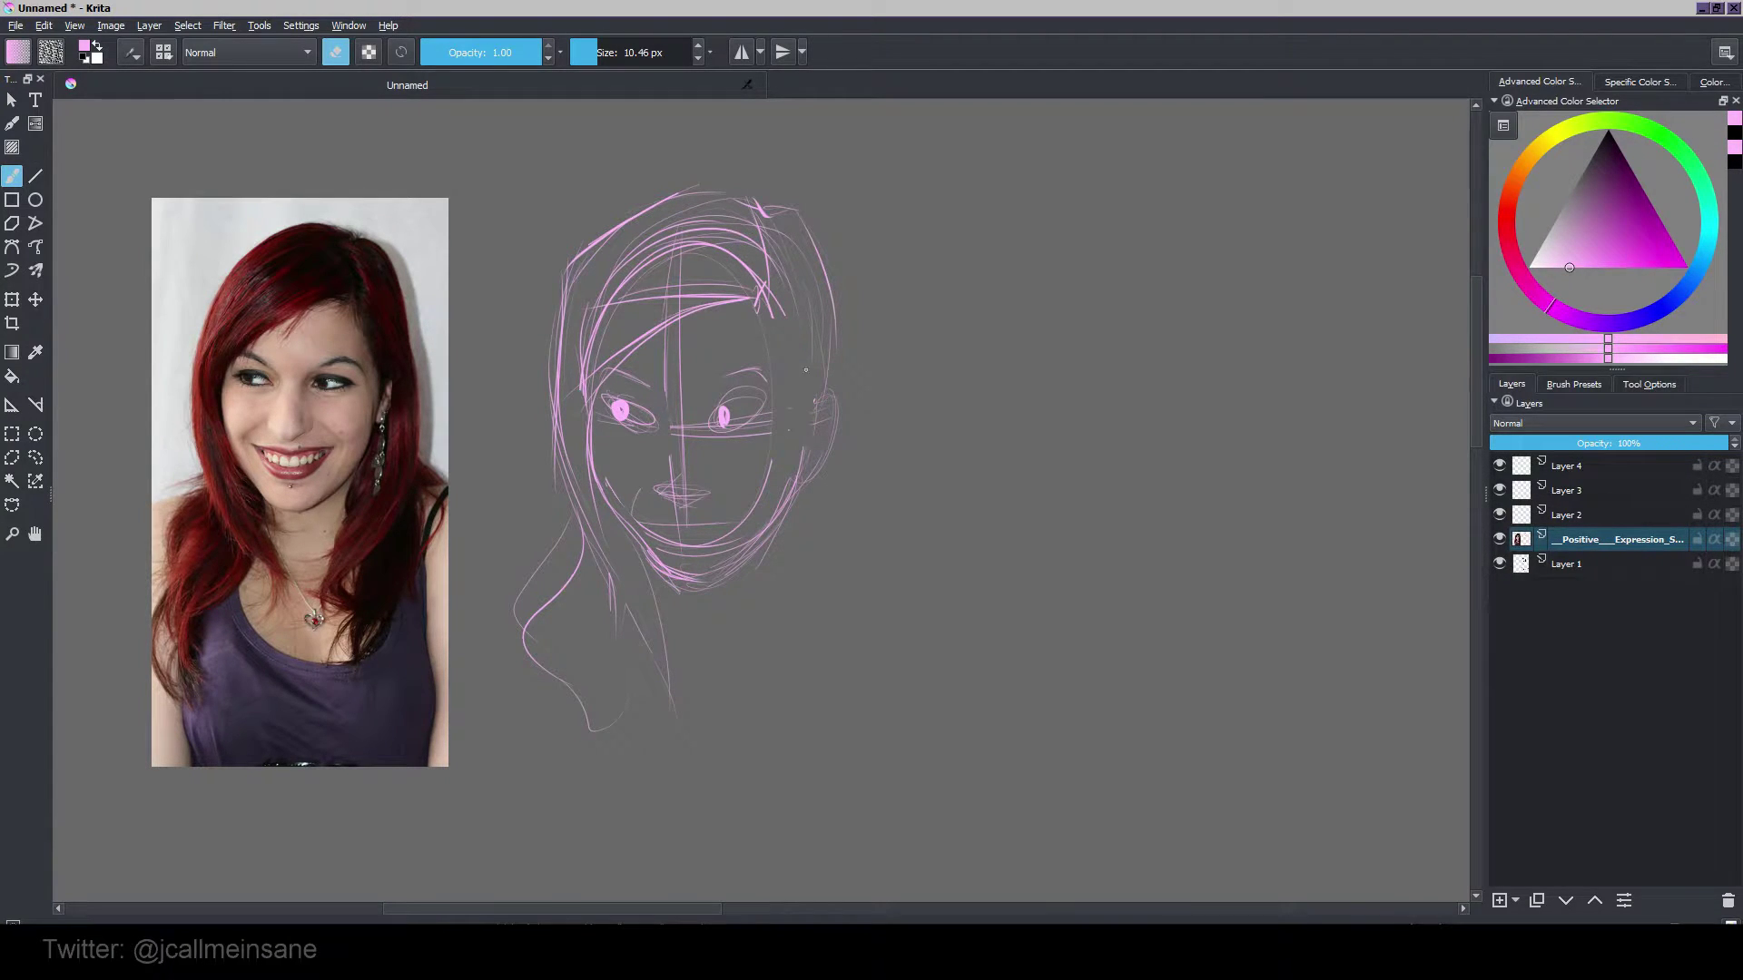
key(e)
drag(787, 364, 809, 337)
mouse_move(829, 488)
mouse_down()
mouse_move(837, 326)
mouse_move(844, 345)
mouse_move(846, 423)
mouse_move(802, 292)
mouse_move(836, 412)
mouse_move(839, 388)
mouse_move(841, 483)
mouse_move(746, 624)
mouse_up()
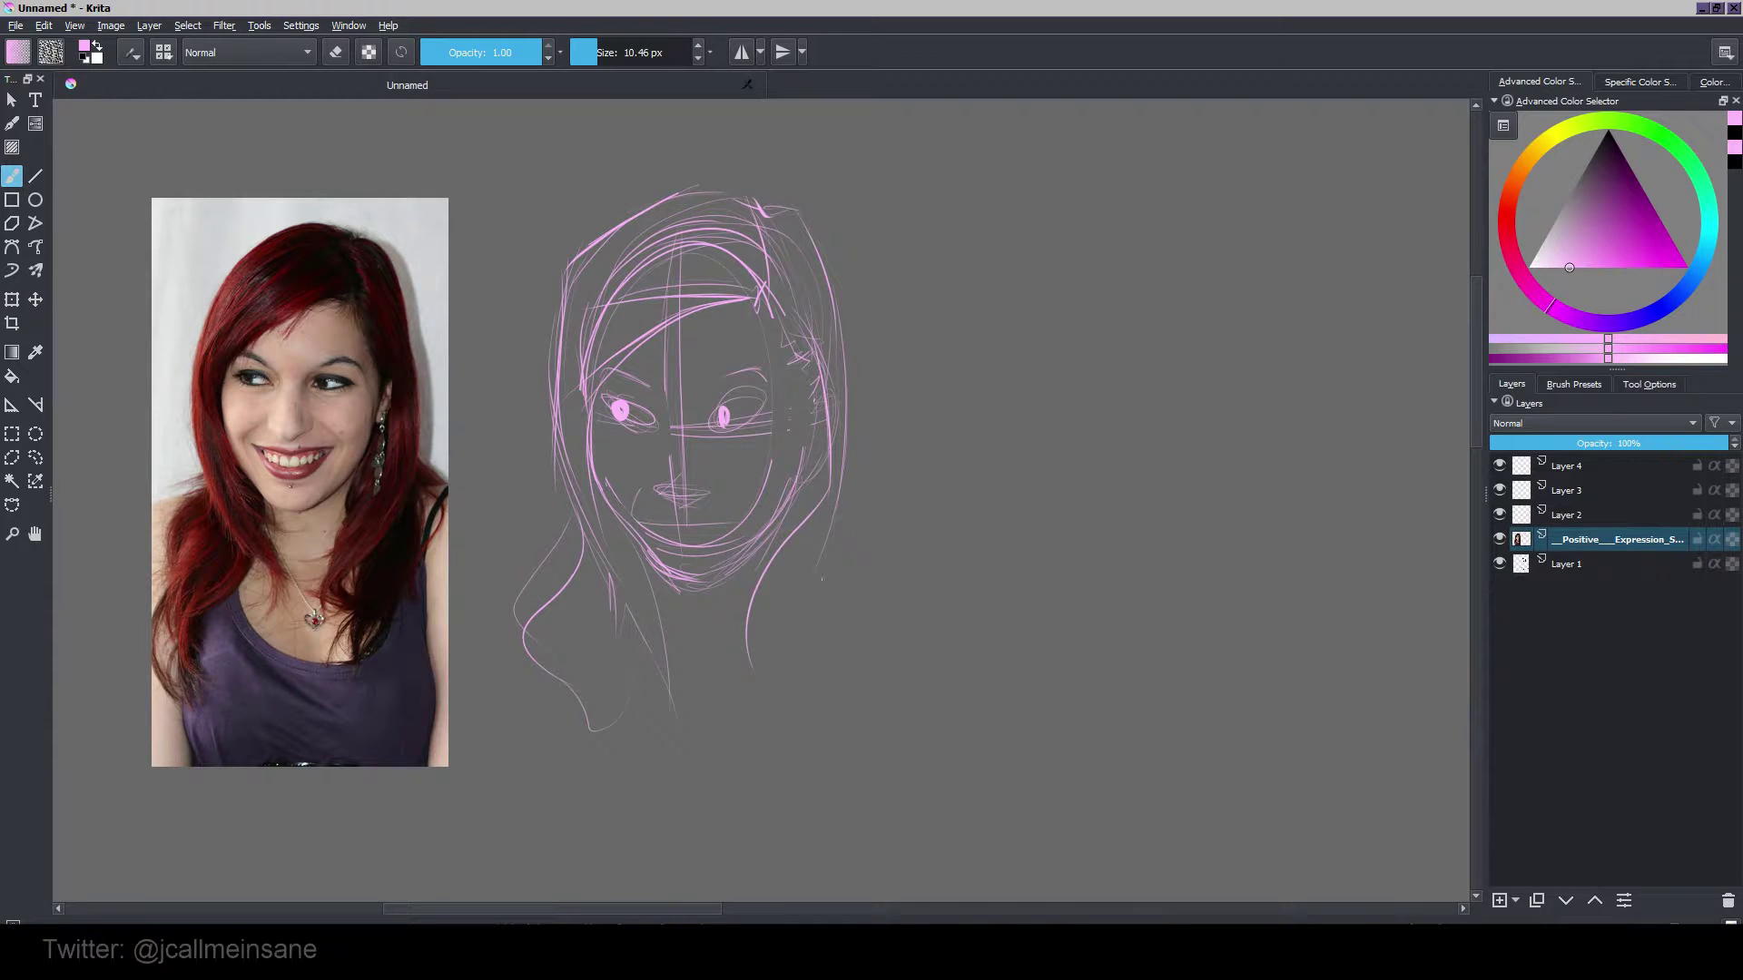
drag(822, 580, 775, 704)
Step: Erase the lower oval and mouth guide lines, leaving a clean chin and jaw contour
key(e)
mouse_move(666, 550)
mouse_down()
mouse_move(692, 578)
mouse_move(705, 522)
mouse_move(719, 534)
mouse_move(753, 503)
mouse_move(778, 454)
mouse_move(725, 518)
mouse_move(652, 520)
mouse_move(655, 560)
mouse_move(695, 588)
mouse_move(625, 493)
mouse_move(640, 549)
mouse_move(604, 495)
mouse_move(715, 580)
mouse_up()
key(e)
key(e)
key(e)
key(e)
key(e)
key(e)
key(e)
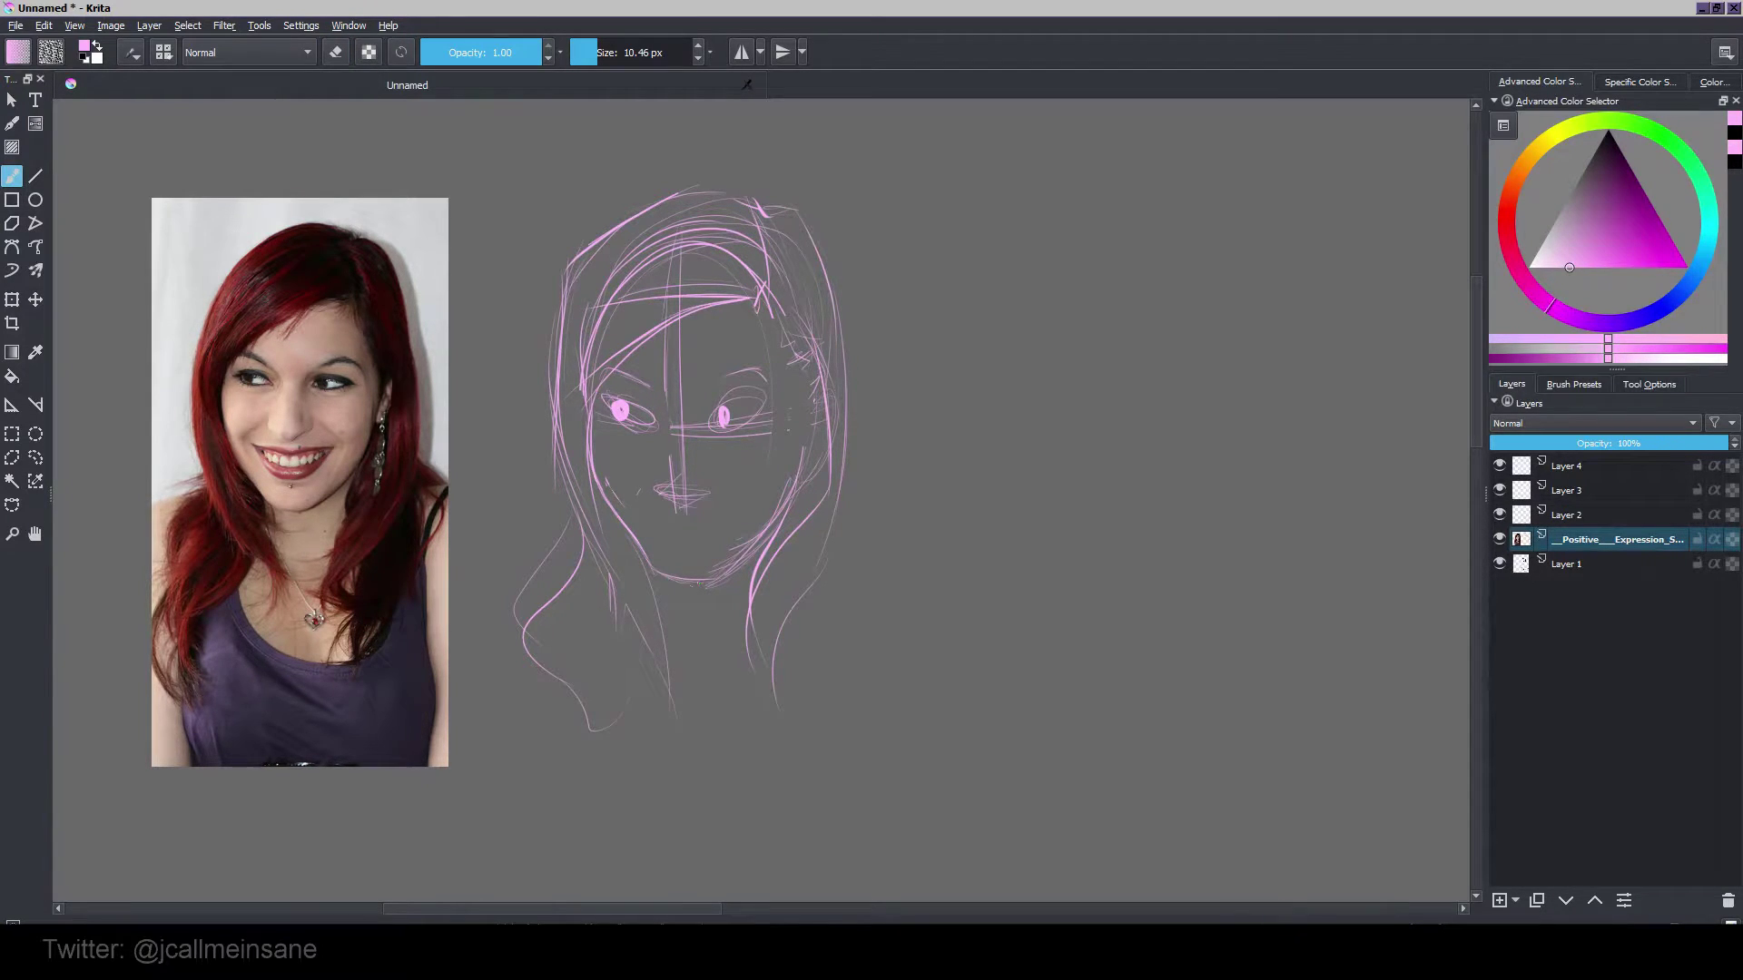
Step: Tidy the jaw below the ear and draw the earlobe with a long dangling earring
key(e)
mouse_move(791, 502)
mouse_down()
mouse_move(811, 445)
mouse_move(792, 511)
mouse_move(796, 447)
mouse_up()
key(e)
key(e)
key(e)
mouse_move(808, 536)
mouse_down()
mouse_move(807, 569)
mouse_move(817, 497)
mouse_up()
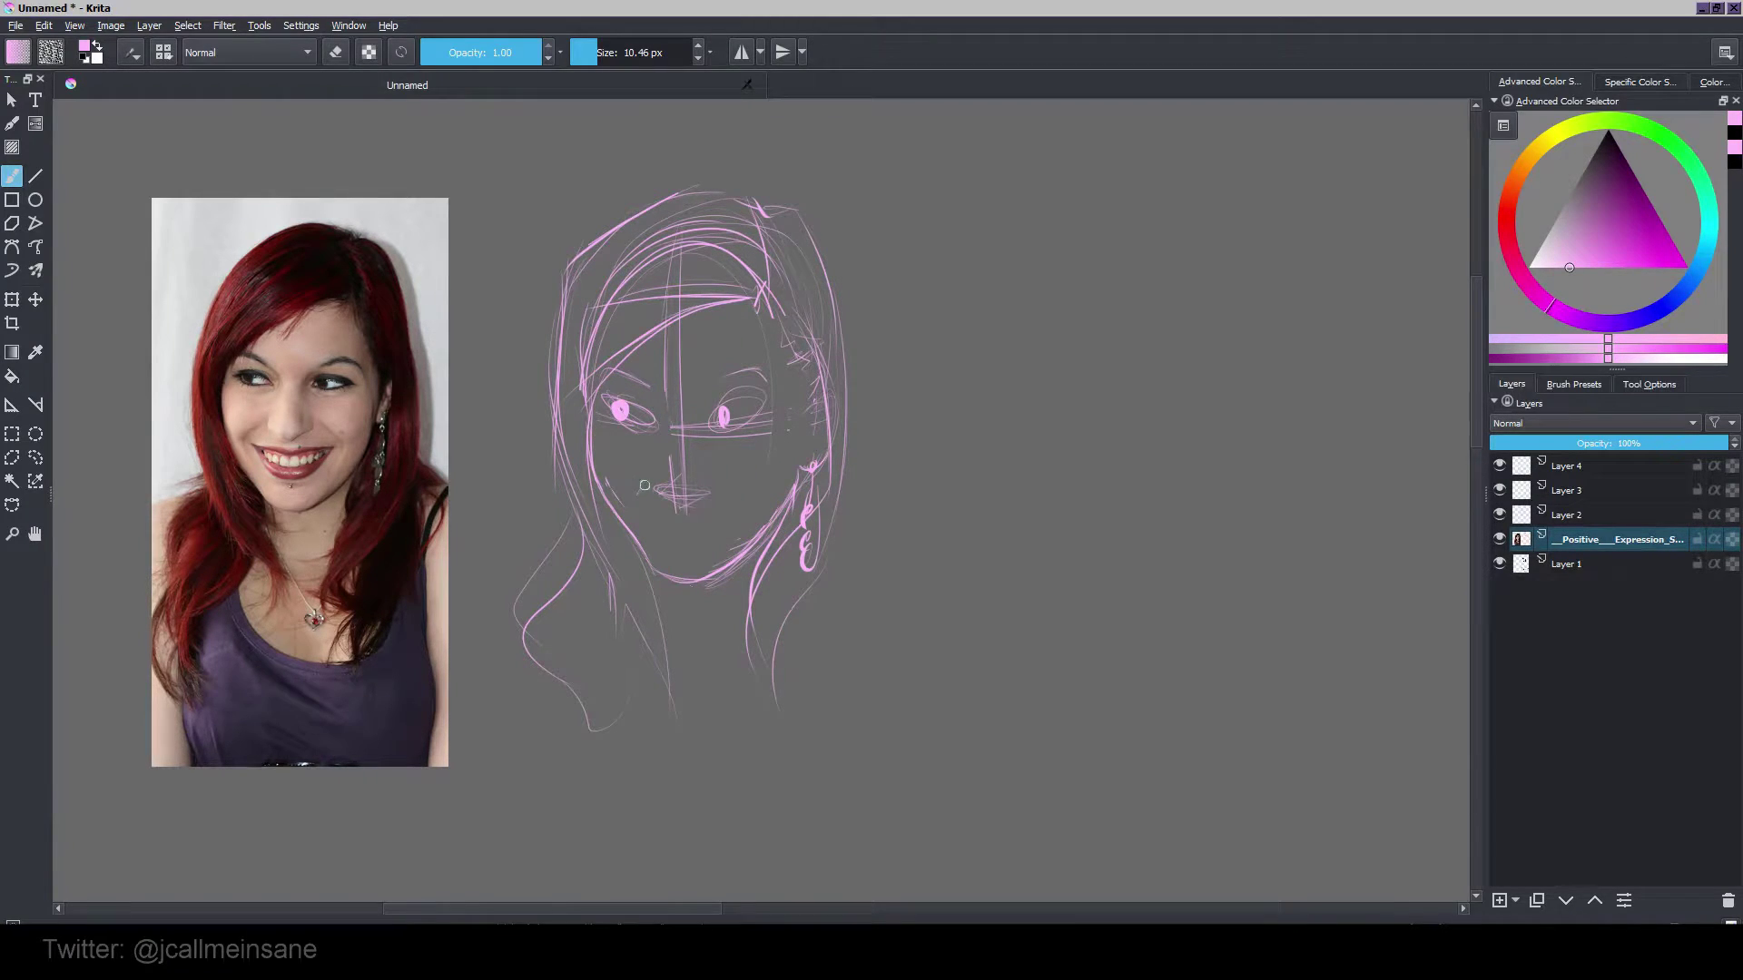
Step: Erase part of the nose base and draw a wide, gently curved mouth line beneath it
key(e)
drag(669, 494, 665, 490)
key(e)
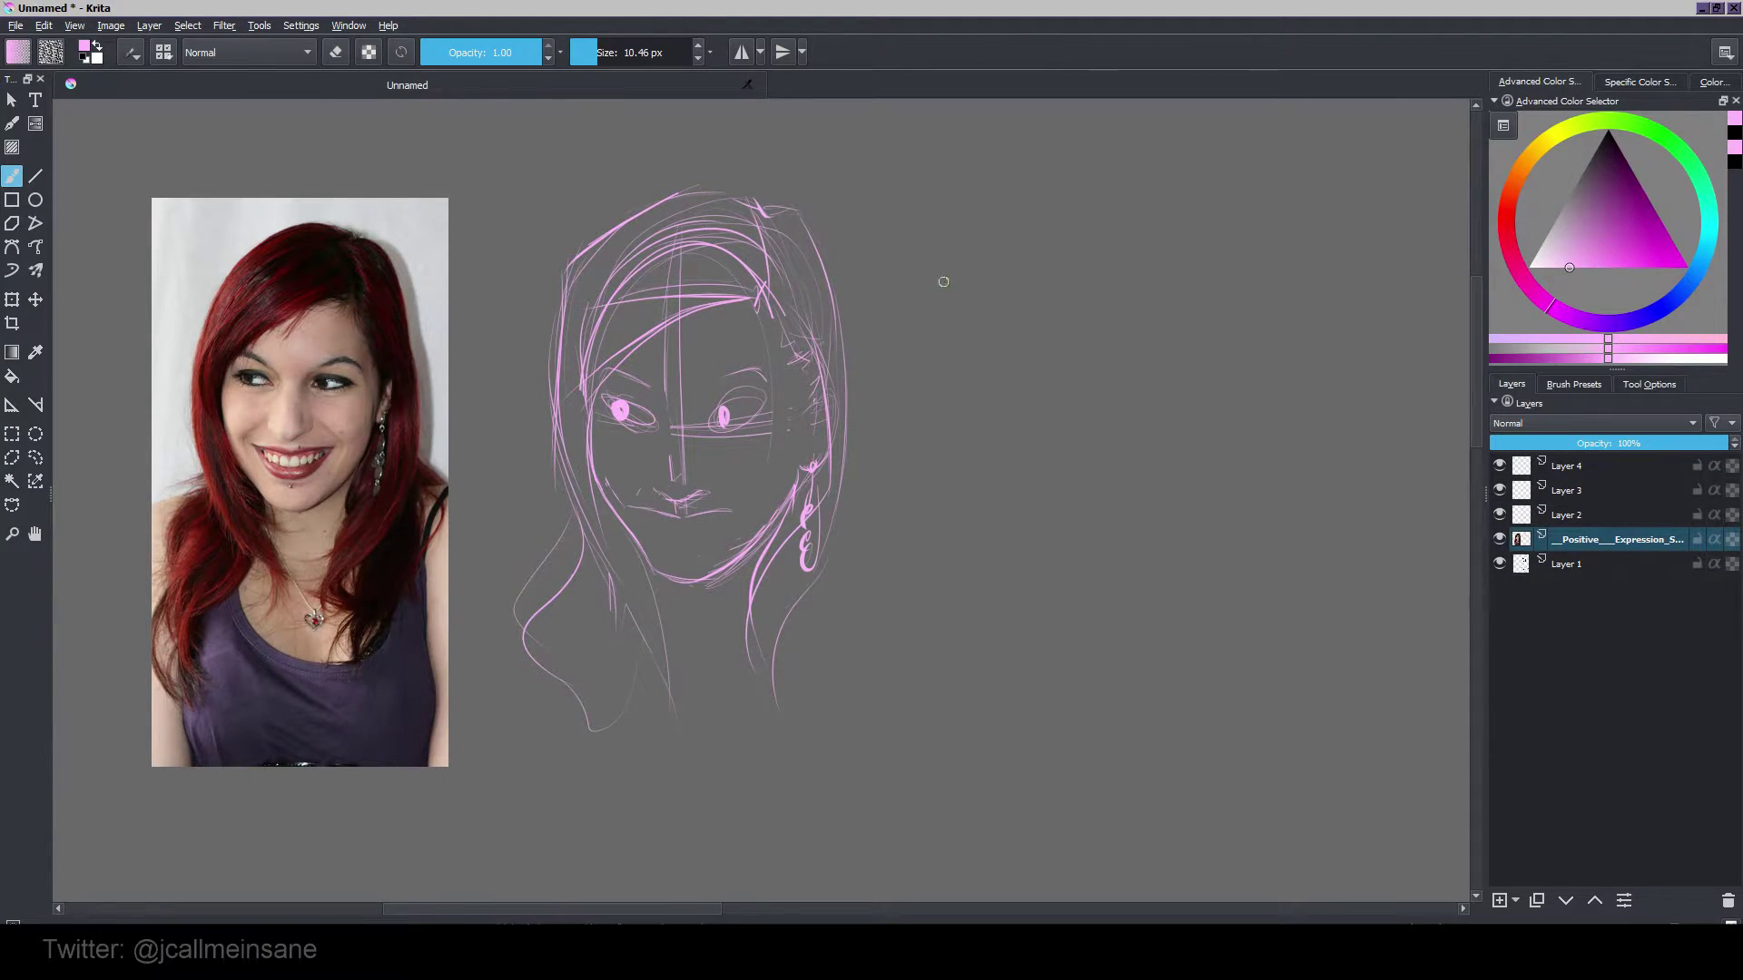
Step: Try out a curved mouth study on the empty canvas beside the portrait and erase it
drag(902, 300, 968, 312)
drag(990, 317, 1049, 297)
drag(923, 313, 1035, 302)
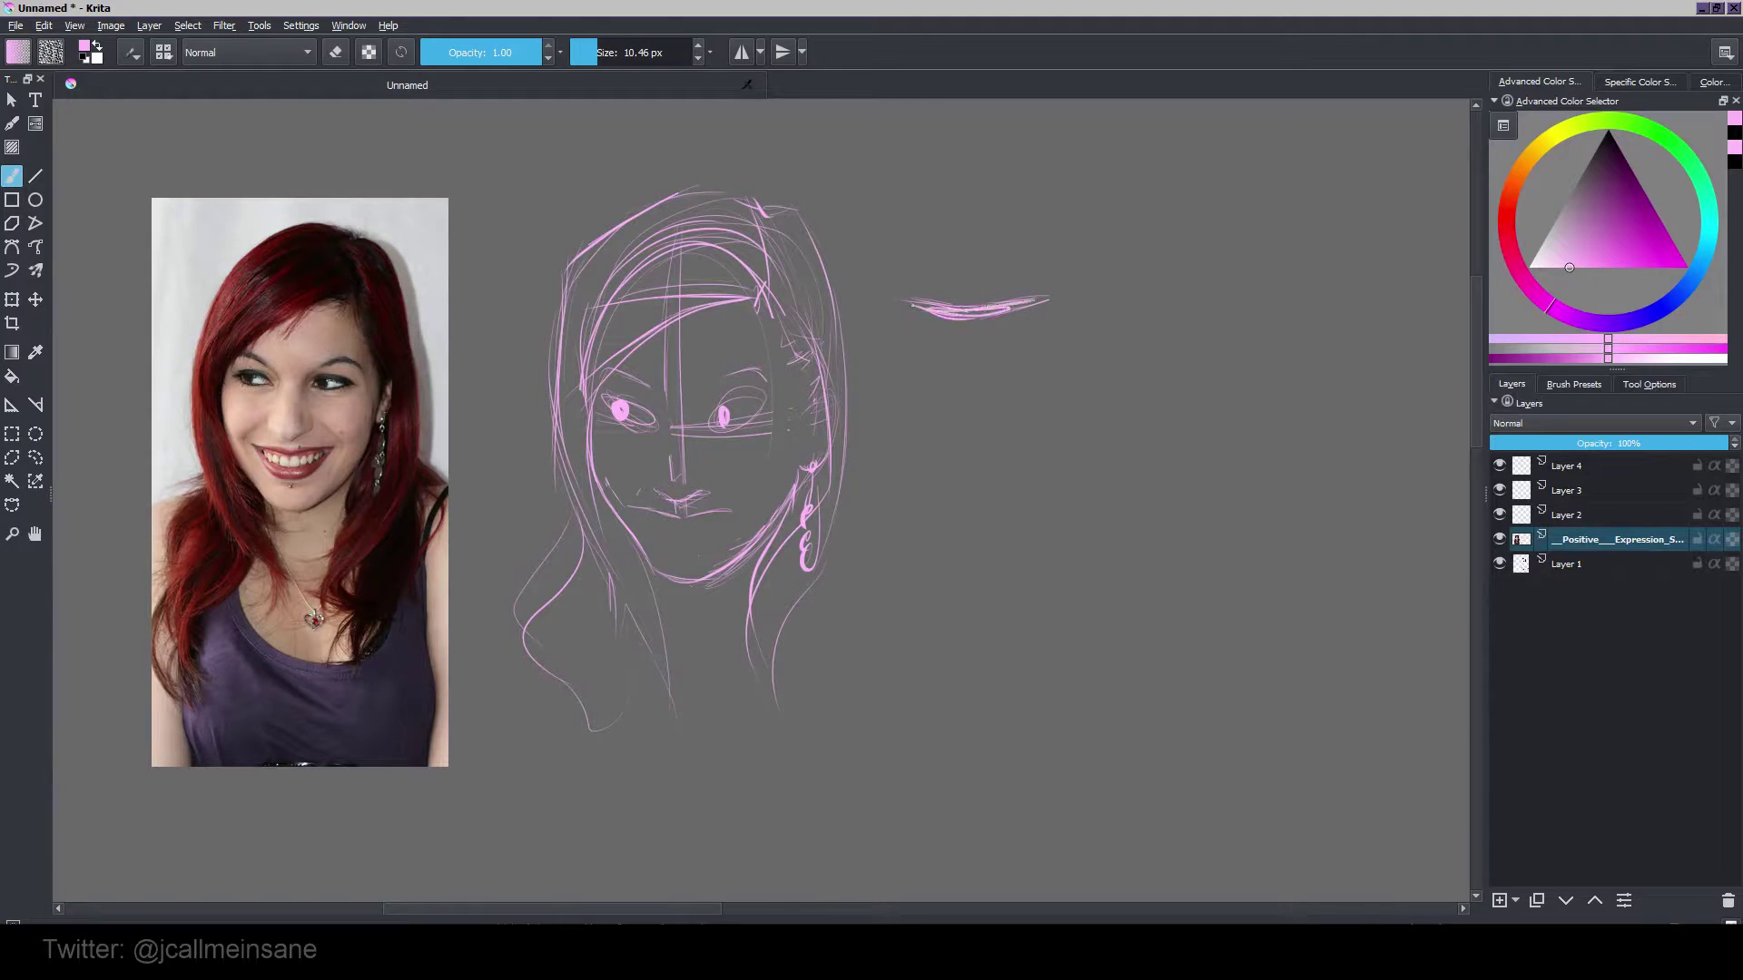
mouse_move(933, 347)
mouse_down()
mouse_move(969, 363)
mouse_move(1052, 314)
mouse_move(1007, 356)
mouse_up()
key(e)
key(e)
key(e)
shift+drag(953, 281, 1022, 280)
mouse_move(957, 323)
mouse_down()
mouse_move(917, 284)
mouse_move(1023, 345)
mouse_move(999, 297)
mouse_up()
key(e)
shift+drag(1000, 400, 932, 399)
Step: Erase stray construction marks around the cheek and the corner of the mouth
drag(778, 255, 785, 260)
scroll(807, 218, up, 2)
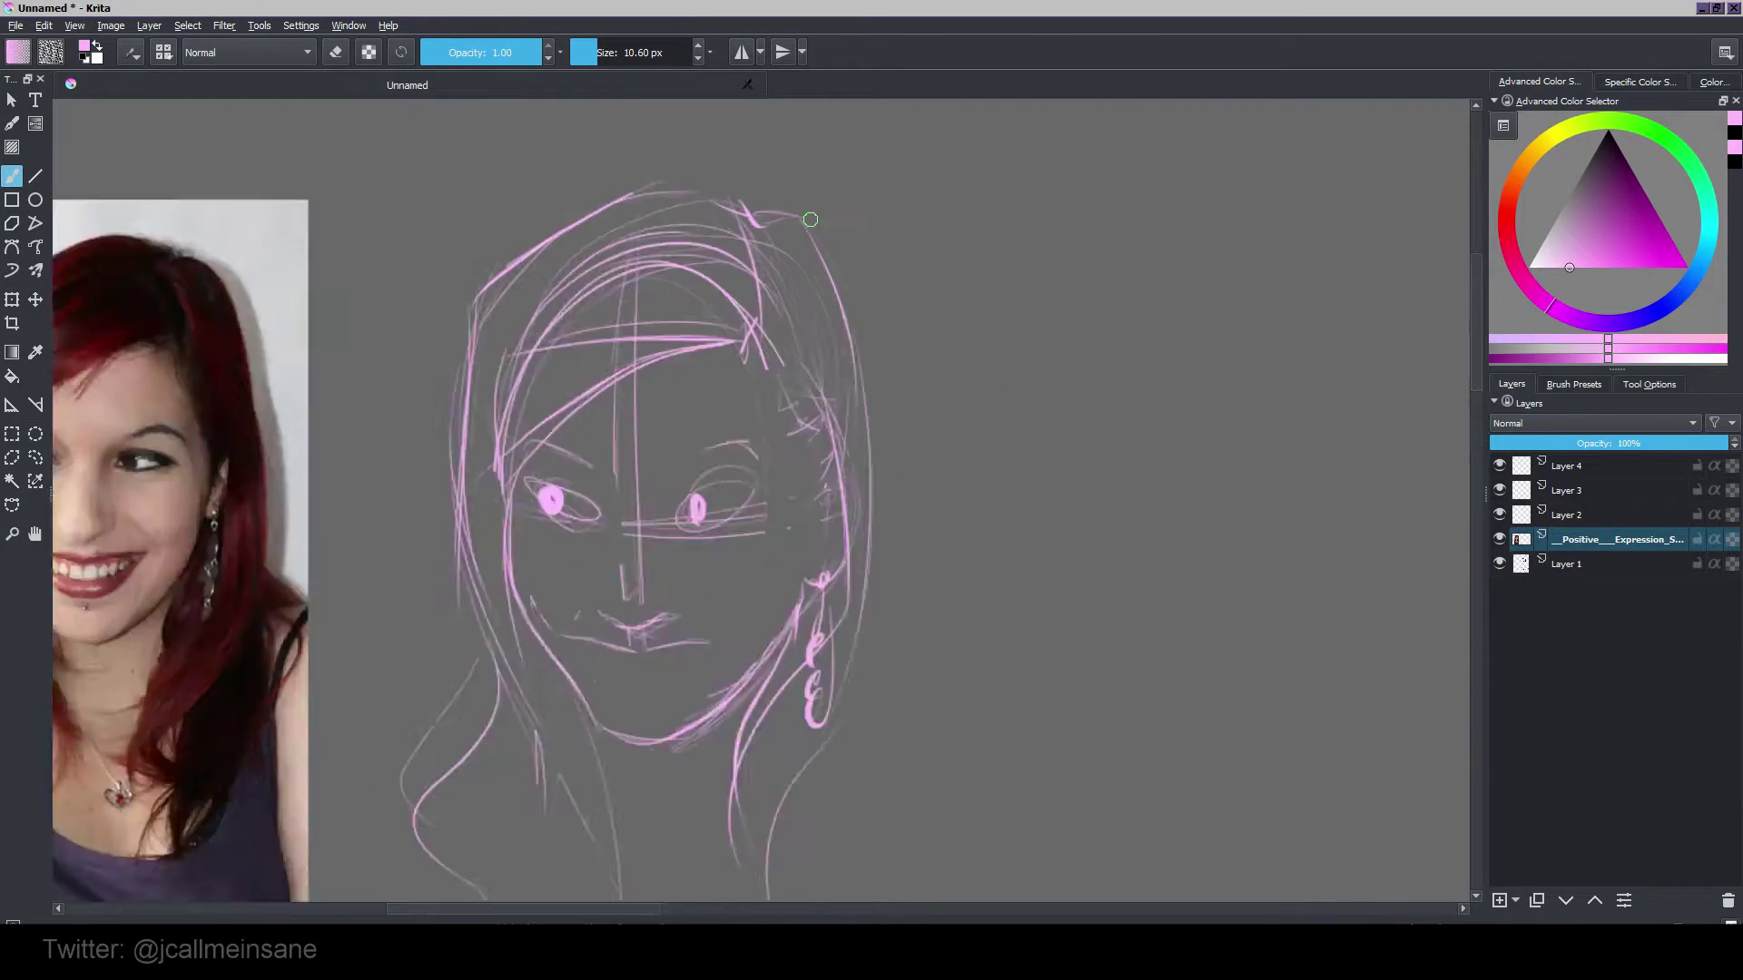
mouse_move(581, 638)
mouse_down()
mouse_move(1066, 335)
mouse_move(1093, 359)
mouse_up()
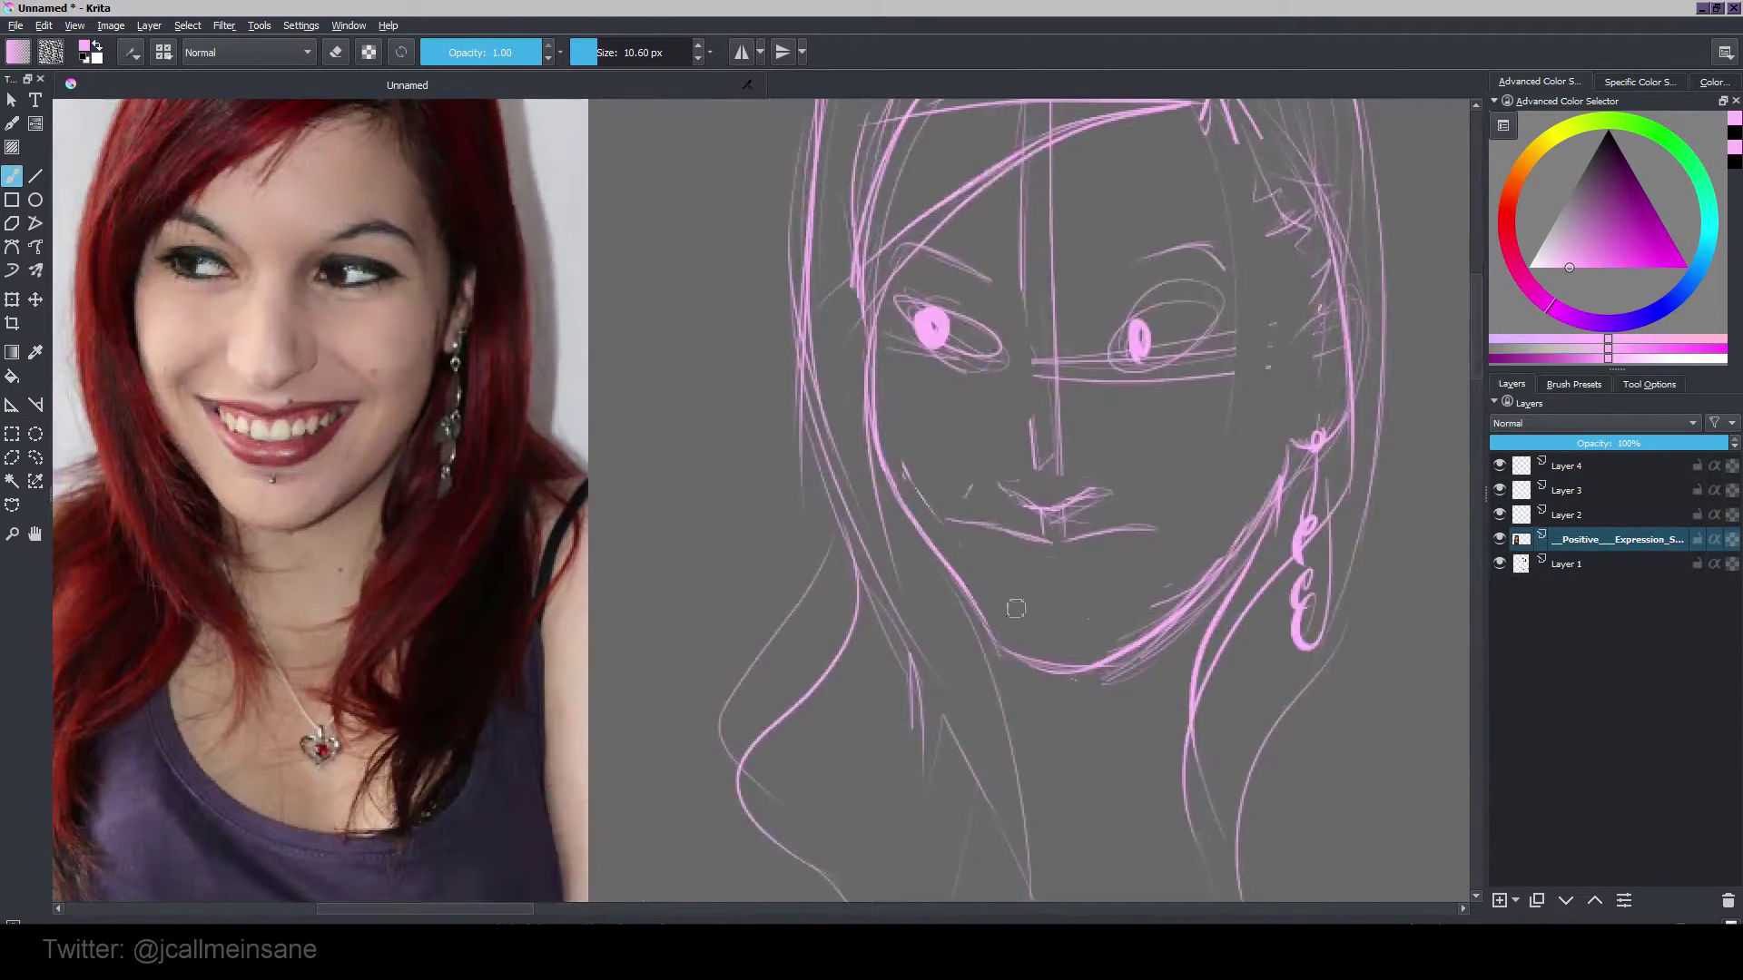
key(e)
key(e)
key(e)
key(e)
key(e)
drag(993, 424, 905, 398)
drag(866, 341, 880, 392)
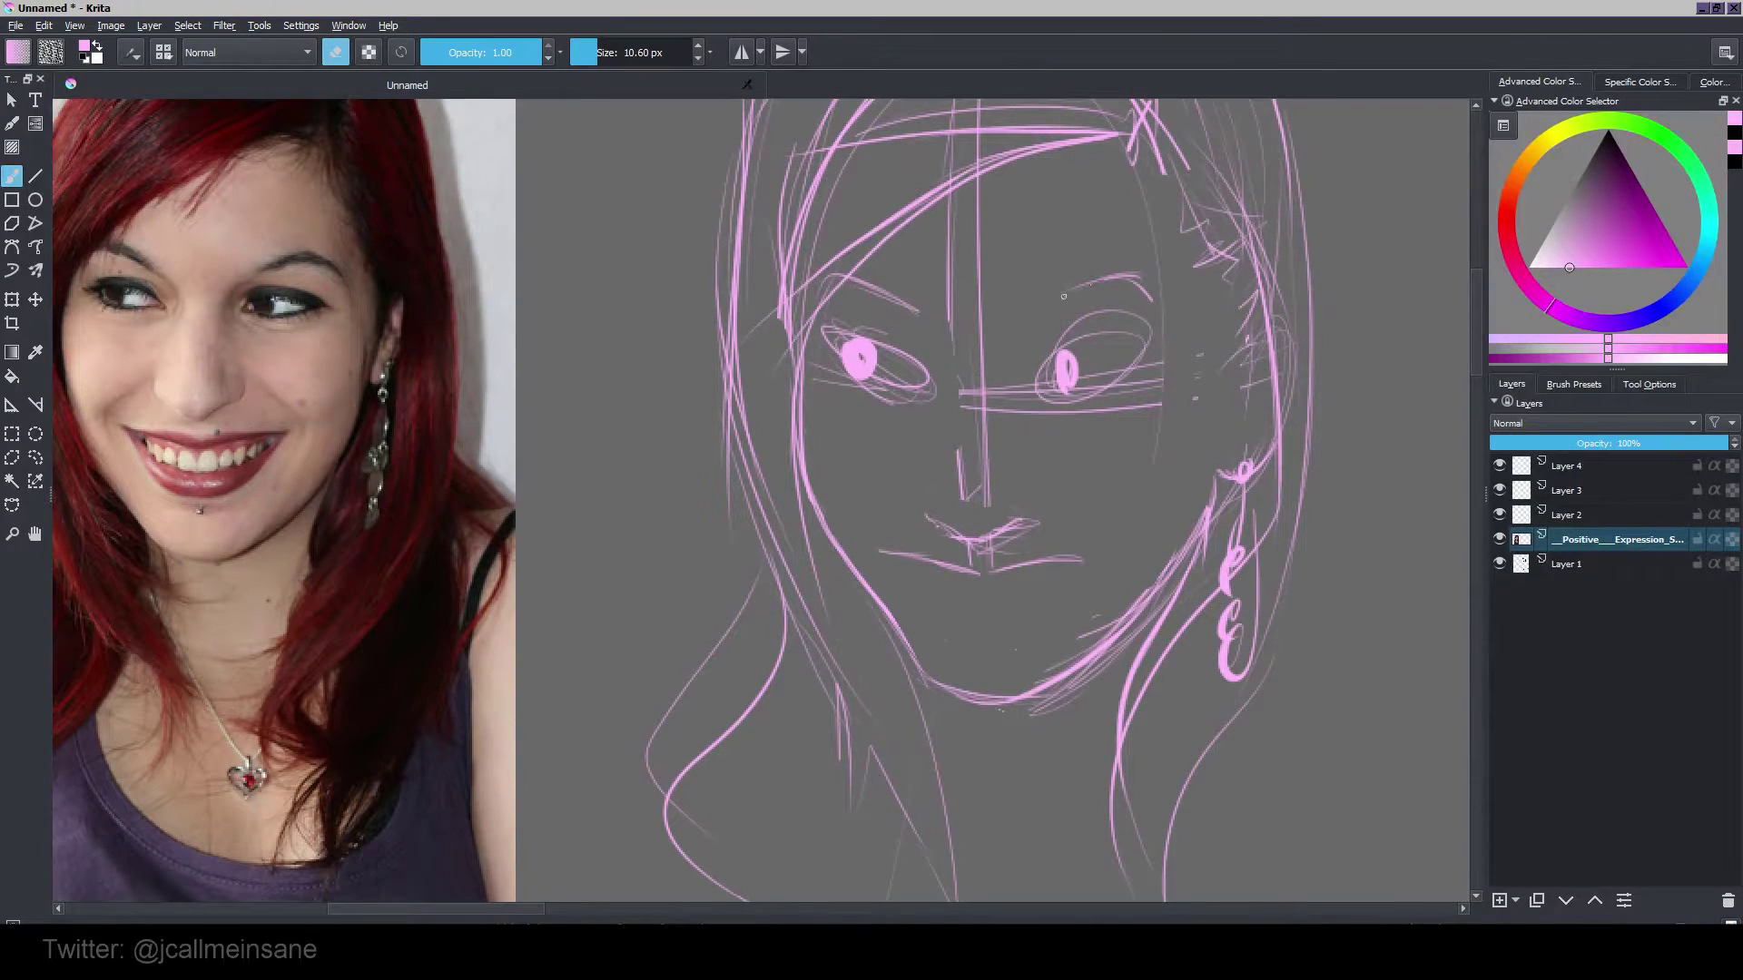
Step: Redraw the near eyebrow as a thicker arch
key(e)
mouse_move(1064, 297)
mouse_down()
mouse_move(1122, 279)
mouse_move(1156, 297)
mouse_up()
key(e)
key(e)
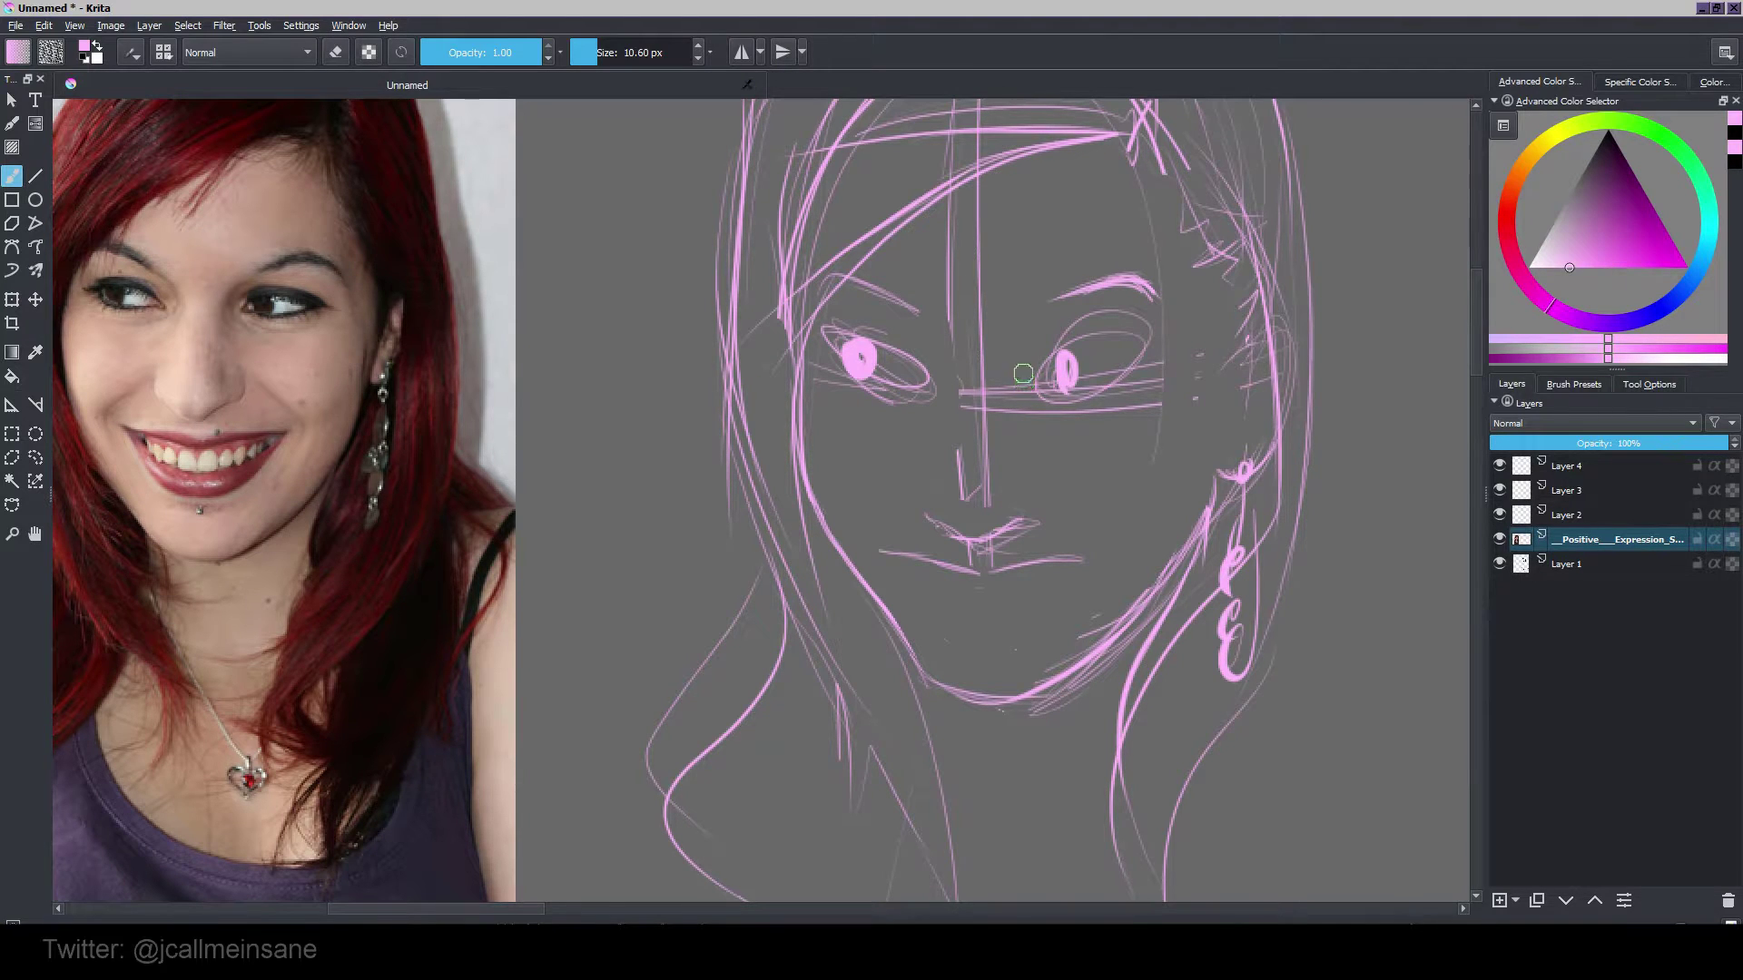
Step: Replace the near eye's oval with a flatter, angular eye shape and a filled iris looking sideways
mouse_move(1023, 385)
mouse_down()
mouse_move(1096, 407)
mouse_move(1035, 365)
mouse_move(1024, 386)
mouse_move(1122, 392)
mouse_move(1097, 367)
mouse_up()
key(e)
key(e)
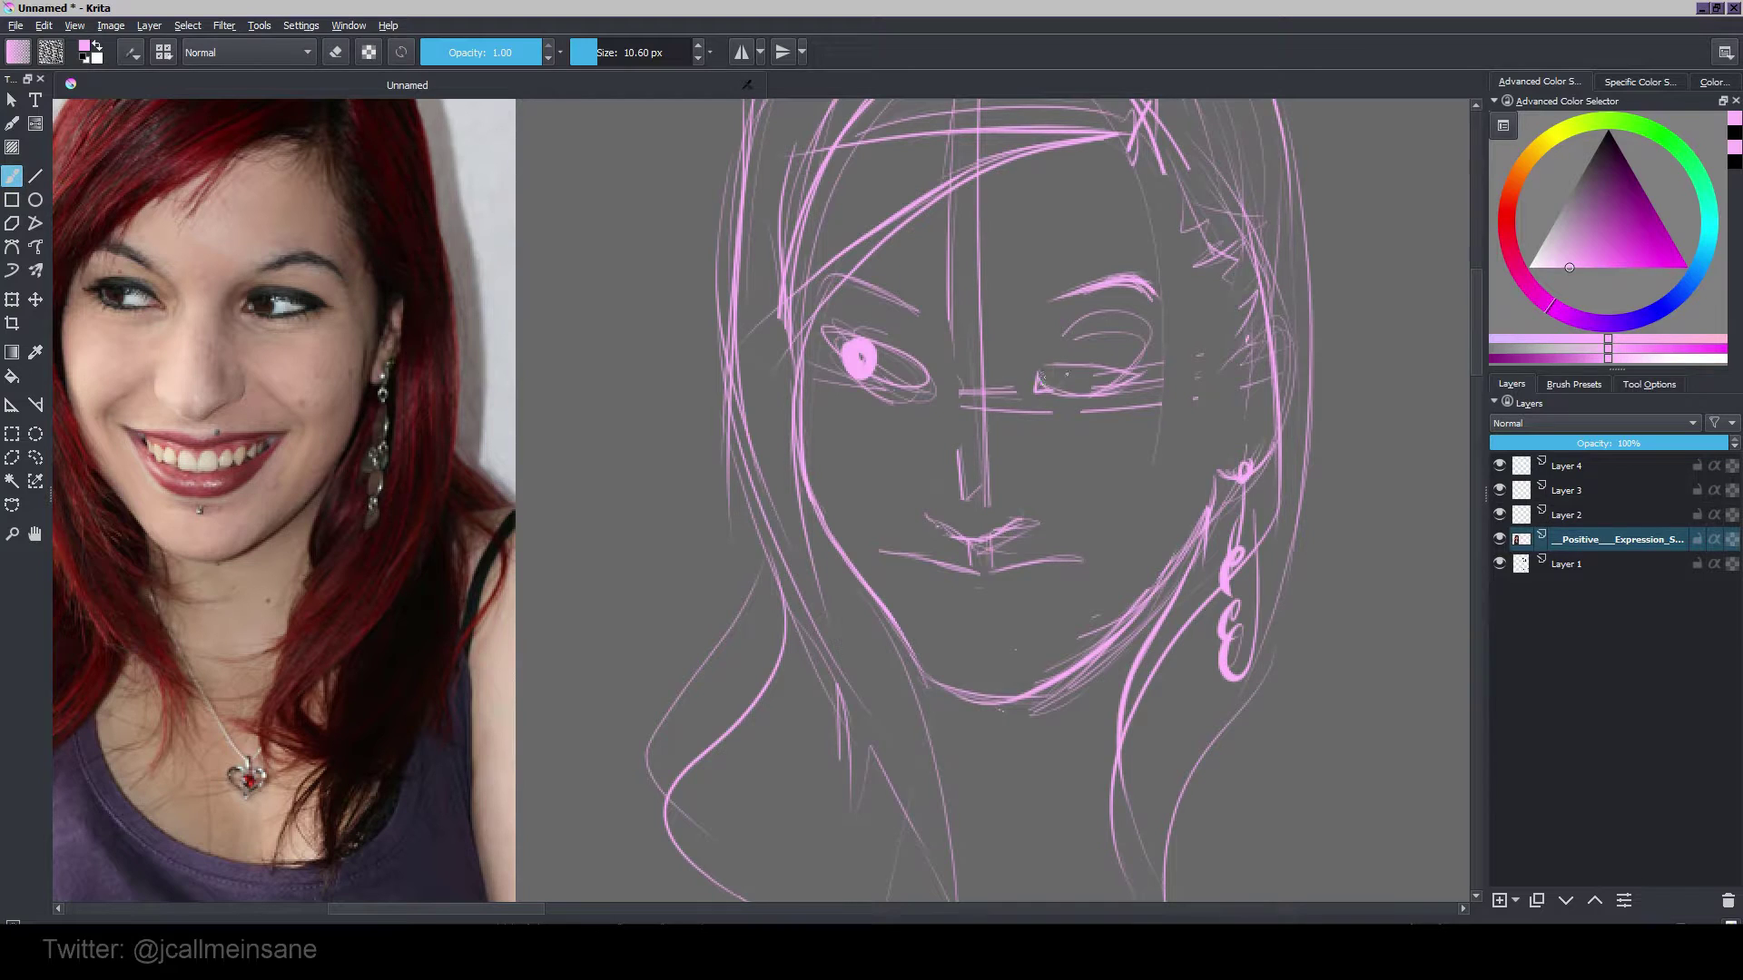
drag(1068, 382, 1064, 370)
scroll(1075, 341, up, 1)
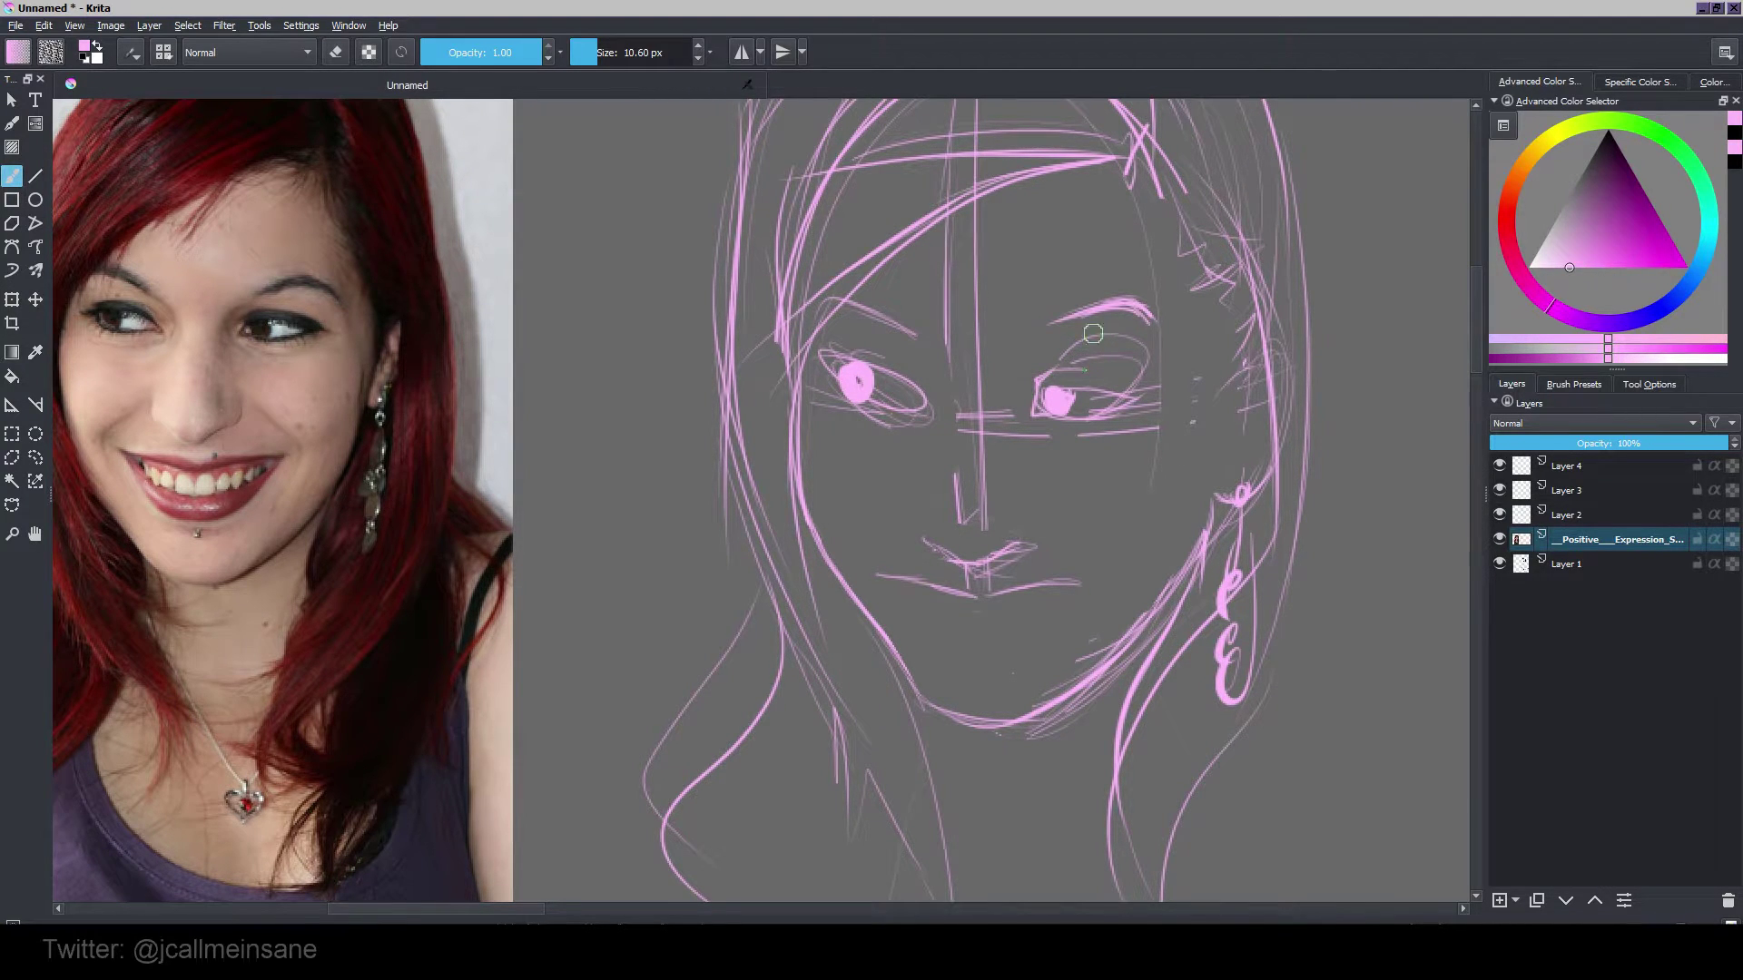
Step: Erase the old oval and eye guide lines around the near eye, and shape its lids and outer corner
key(e)
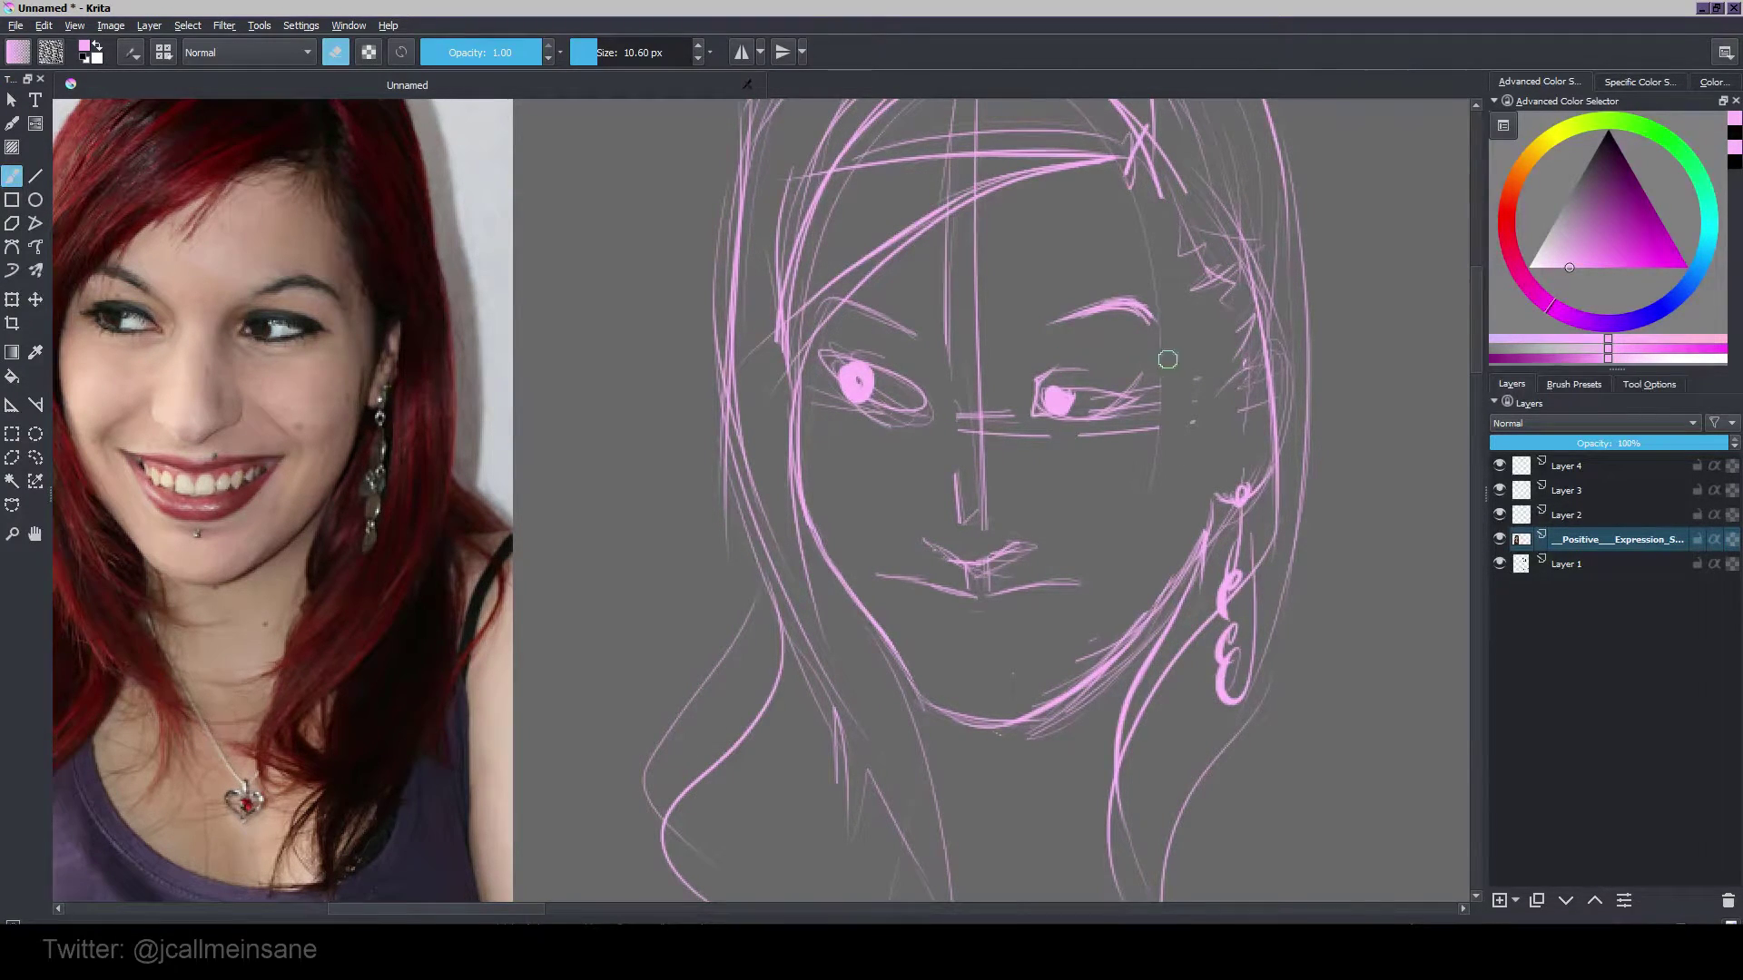
key(e)
scroll(1008, 431, up, 1)
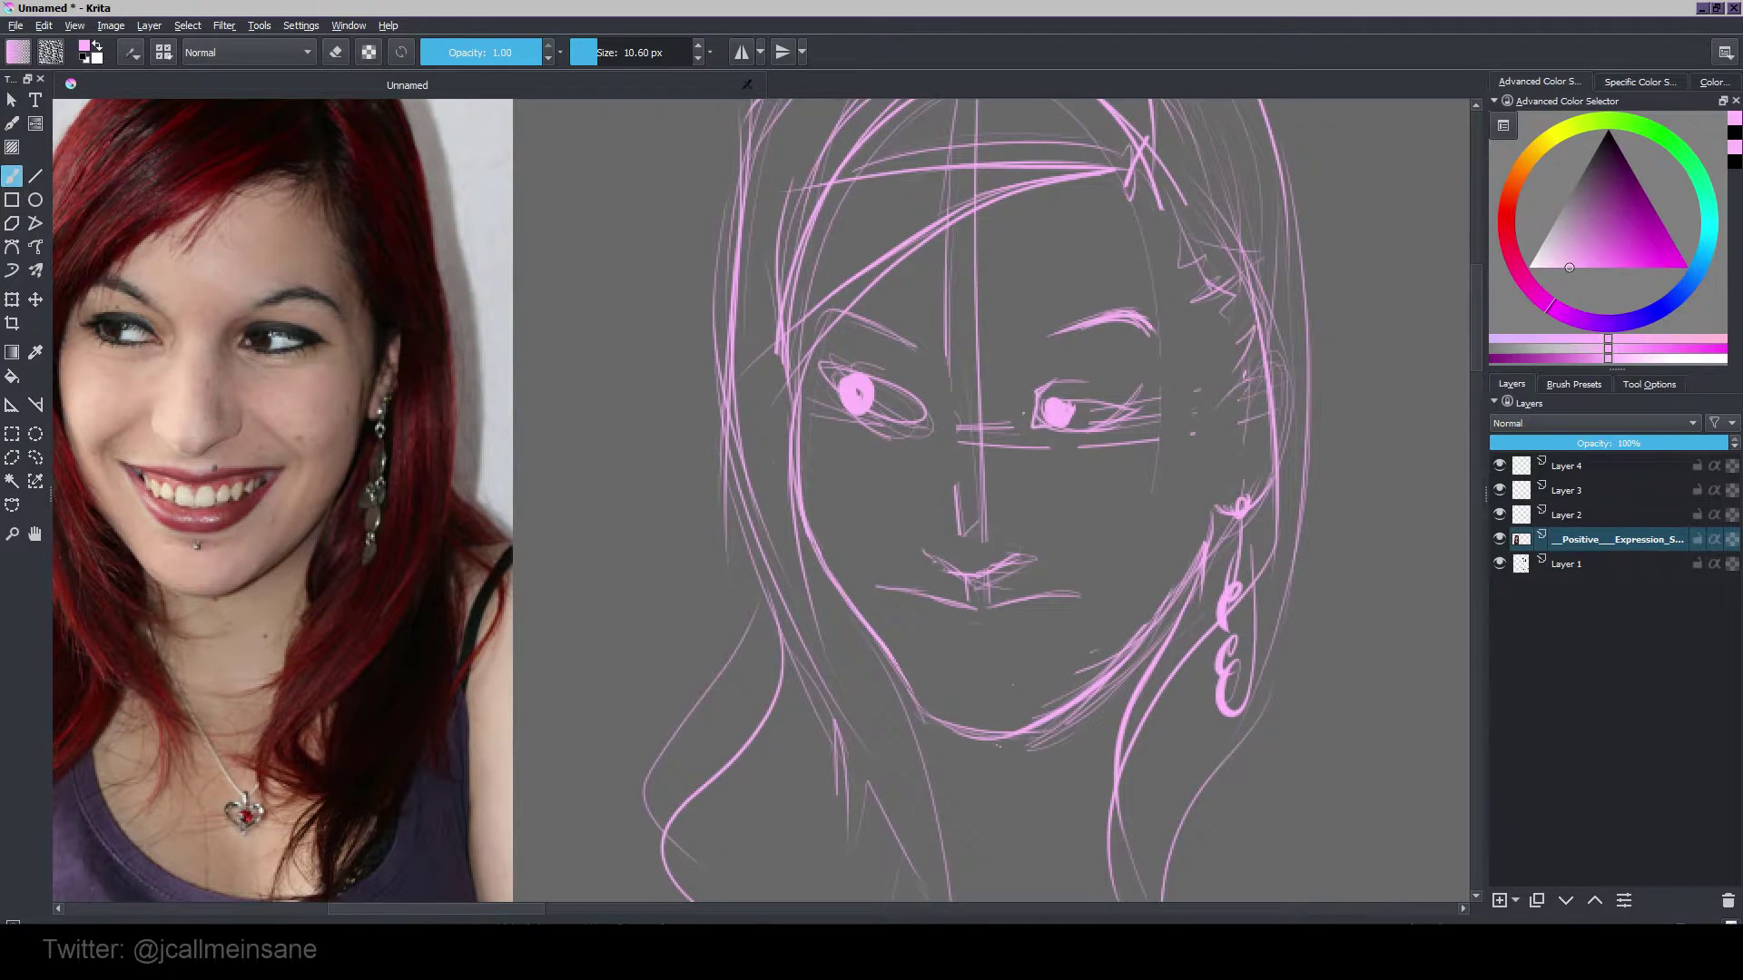
key(e)
mouse_move(1147, 443)
mouse_down()
mouse_move(1168, 418)
mouse_move(1139, 403)
mouse_move(1179, 416)
mouse_move(1119, 423)
mouse_move(1140, 419)
mouse_move(1096, 389)
mouse_up()
key(e)
key(e)
key(e)
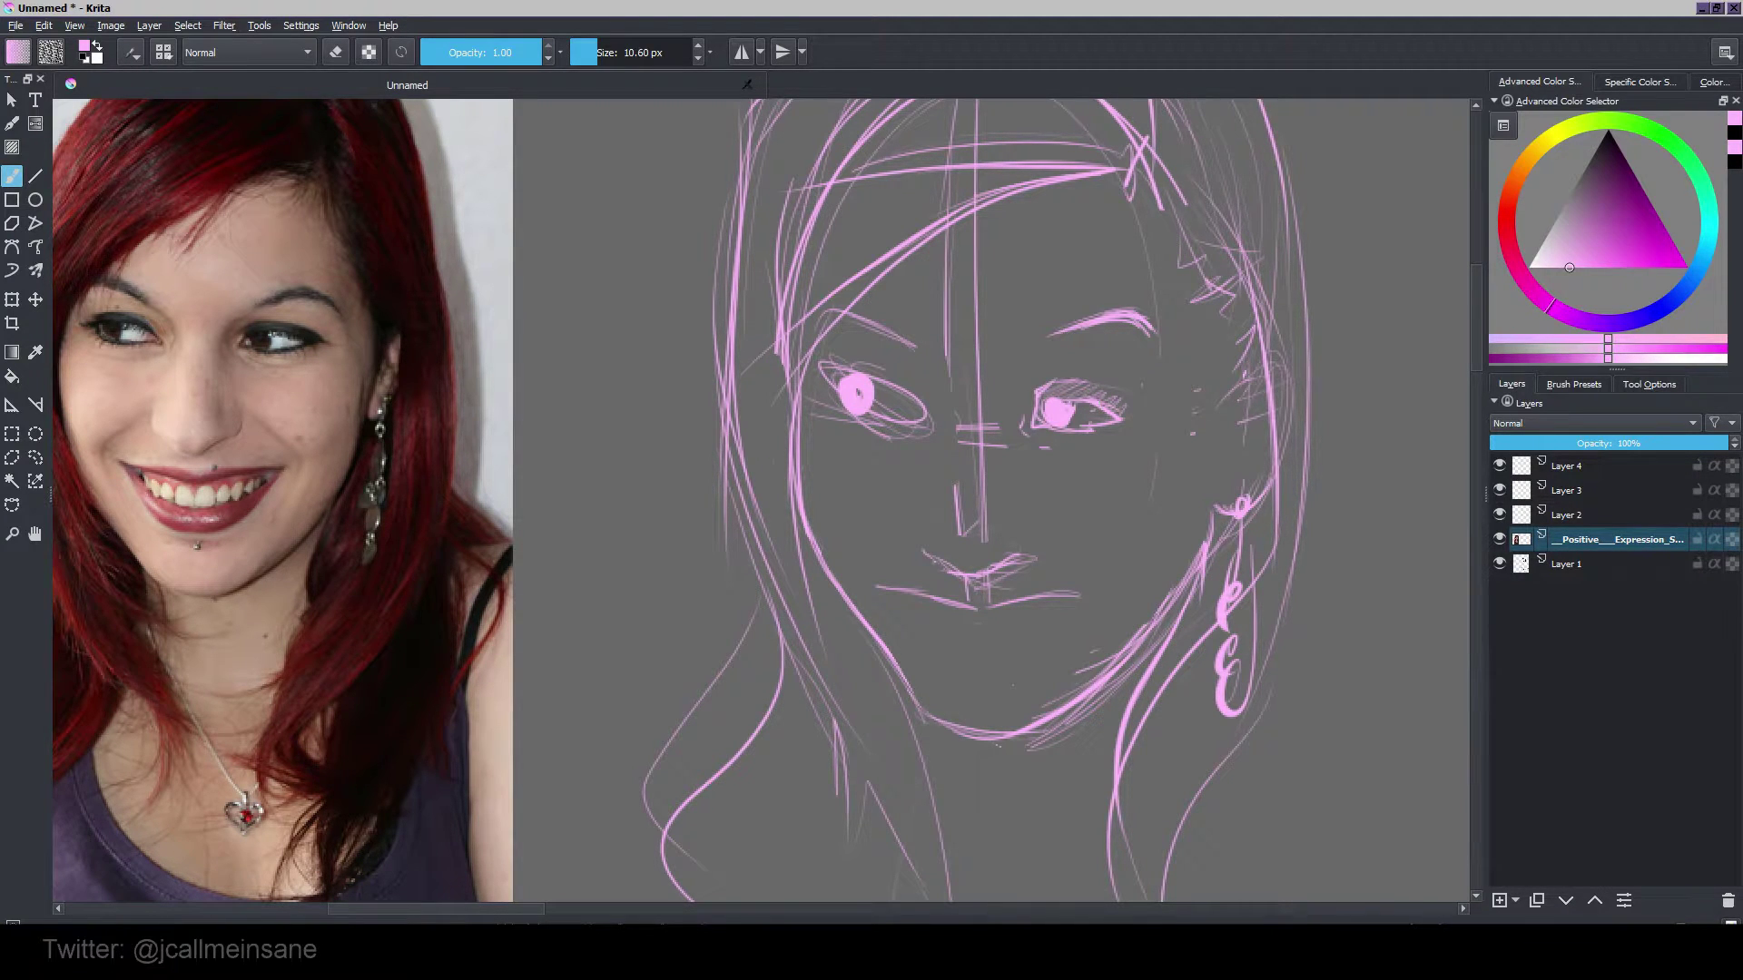
Step: Strengthen the near eye's upper lid with shading above it, and reshape the eyebrow with a higher arch
drag(1051, 396, 1134, 424)
key(e)
mouse_move(1049, 337)
mouse_down()
mouse_move(1123, 316)
mouse_move(1153, 329)
mouse_up()
key(e)
mouse_move(1040, 357)
mouse_down()
mouse_move(1098, 340)
mouse_move(1134, 356)
mouse_move(1098, 333)
mouse_move(1133, 360)
mouse_move(1118, 341)
mouse_move(1088, 348)
mouse_move(1155, 378)
mouse_up()
key(e)
key(e)
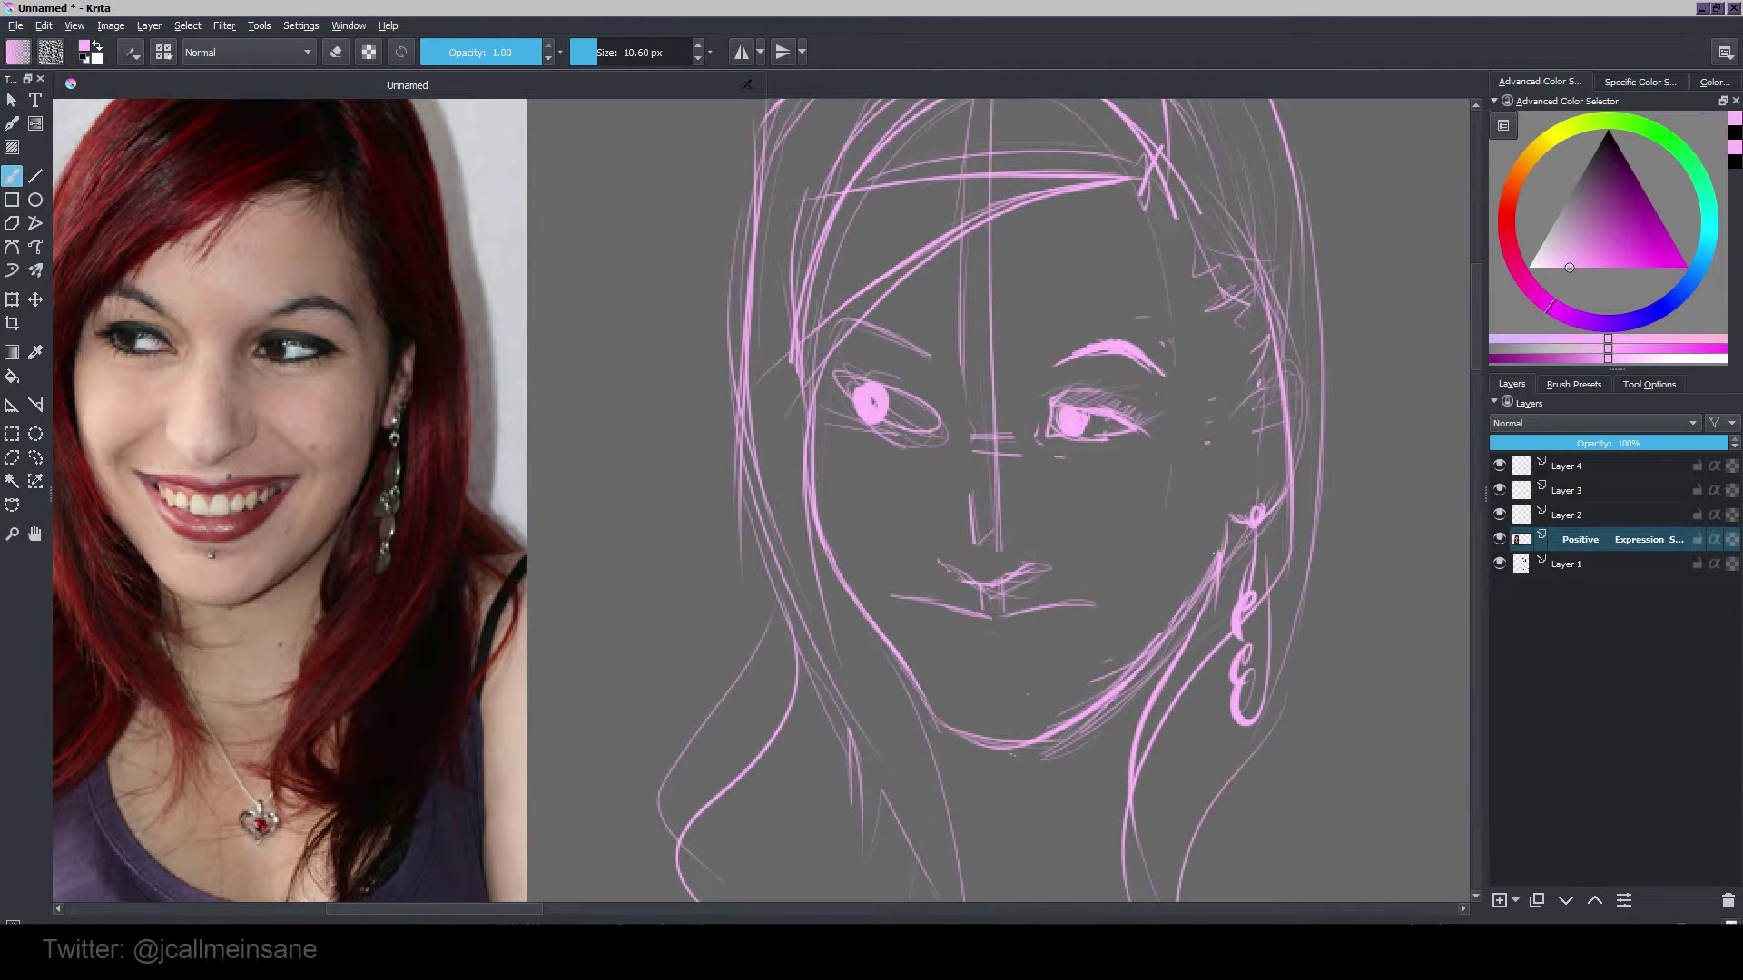
Step: Refine the inner corner and iris edge of the near eye
drag(1226, 460, 1276, 490)
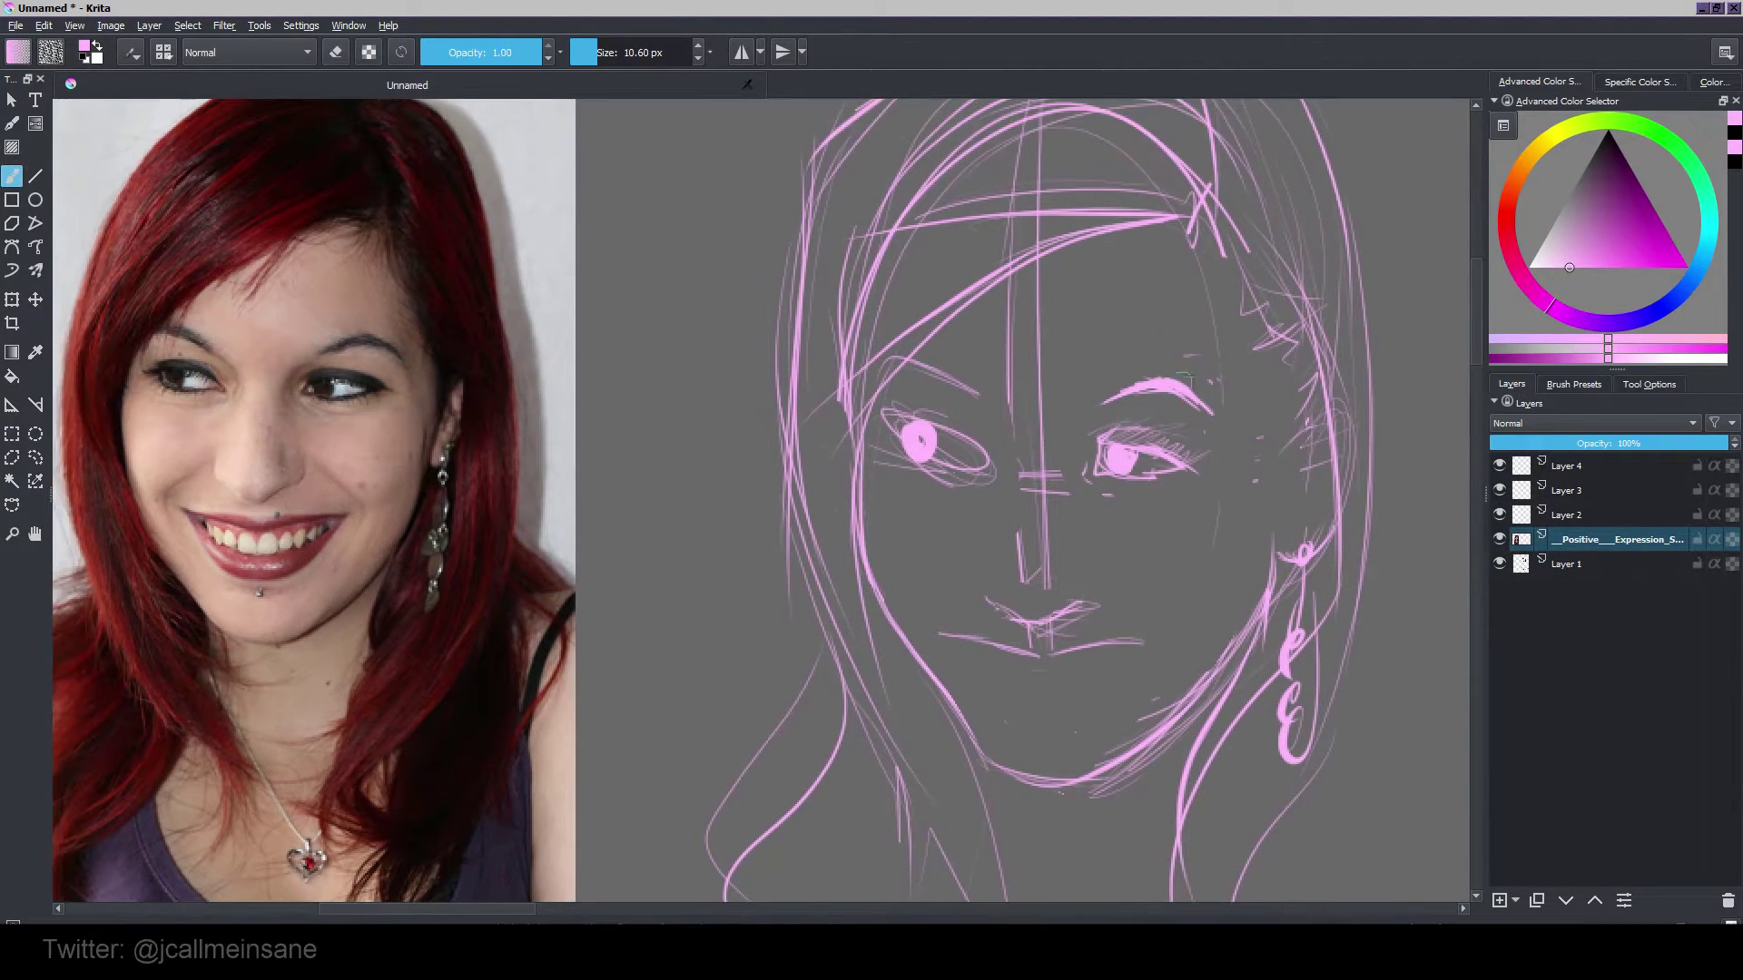
drag(1108, 419, 1111, 472)
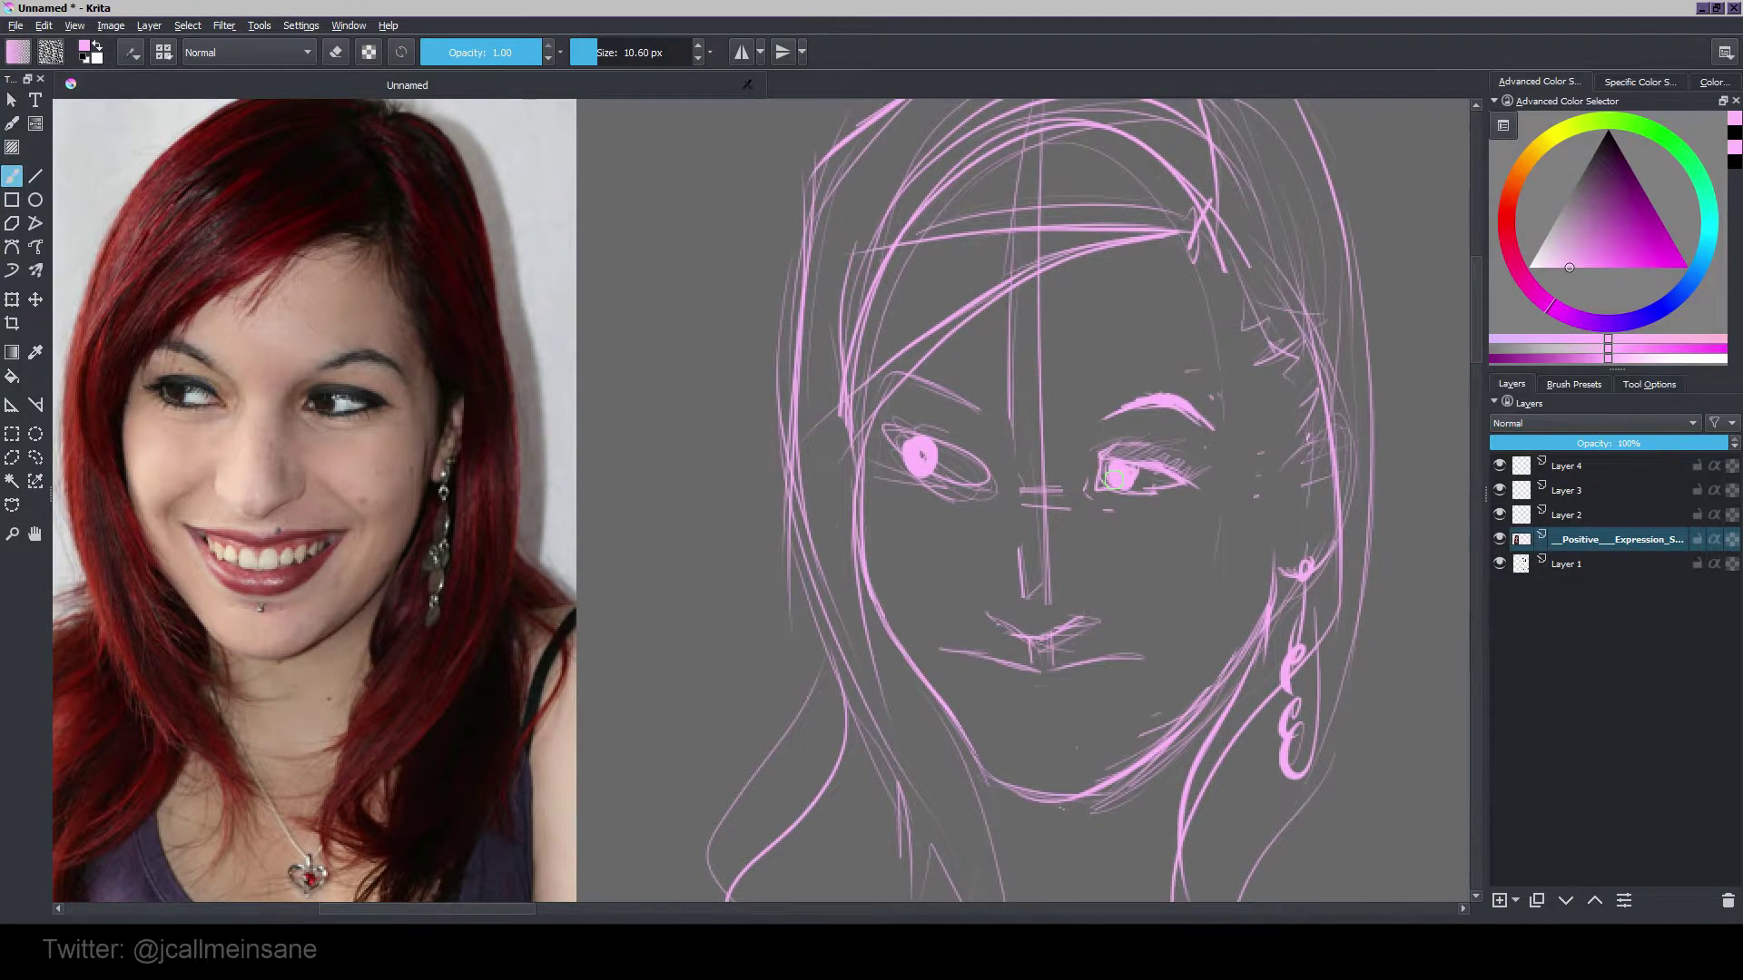
drag(1108, 494, 1114, 469)
key(e)
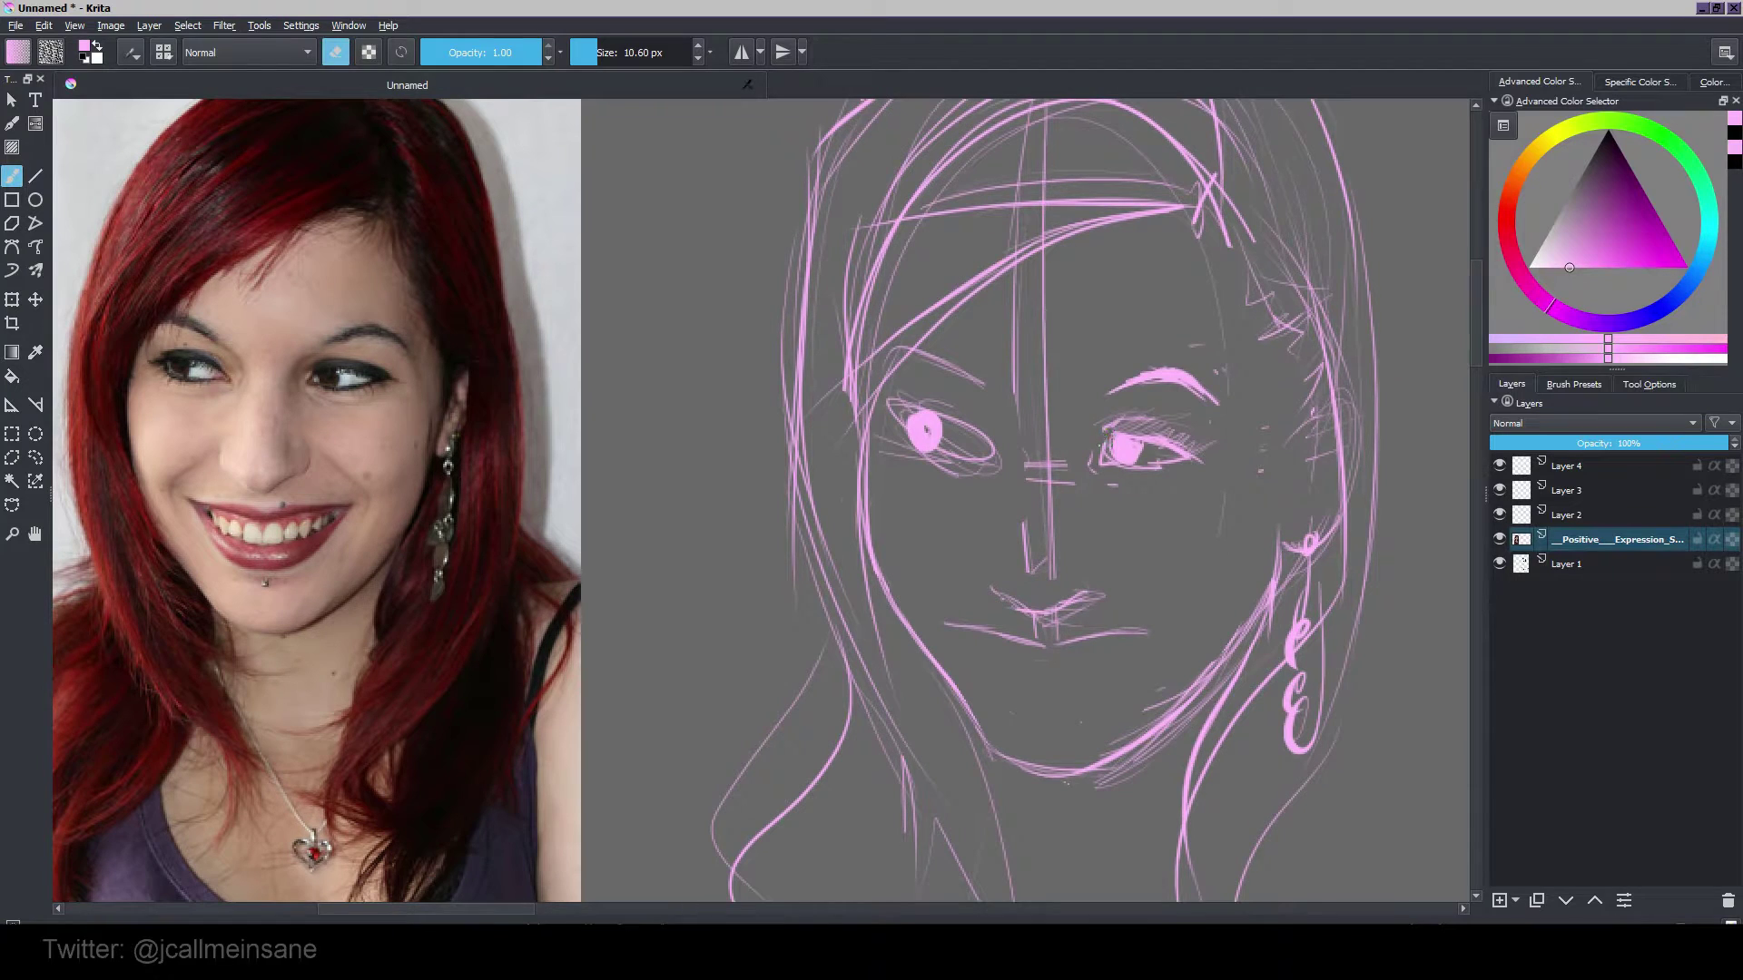
key(e)
Step: Erase the centre line and guide lines between the eyes, and draw both sides of the nose bridge
scroll(1020, 506, down, 1)
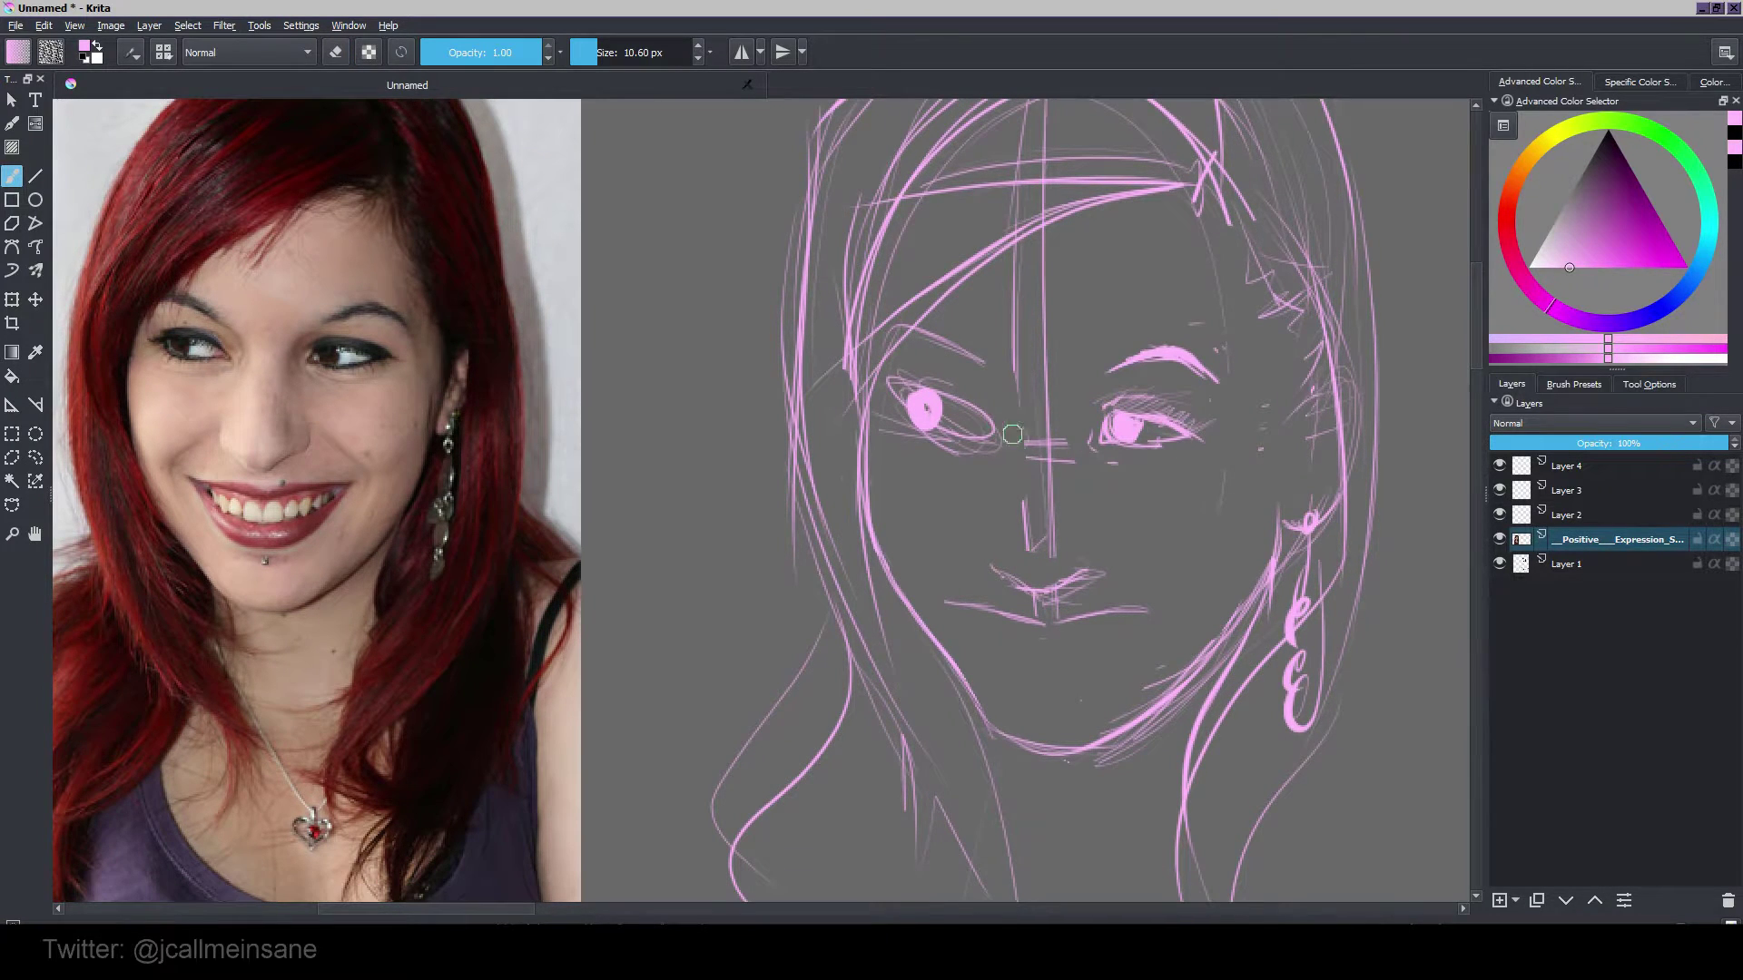
key(e)
key(e)
key(e)
mouse_move(1032, 512)
mouse_down()
mouse_move(1049, 431)
mouse_move(1057, 450)
mouse_move(1043, 320)
mouse_up()
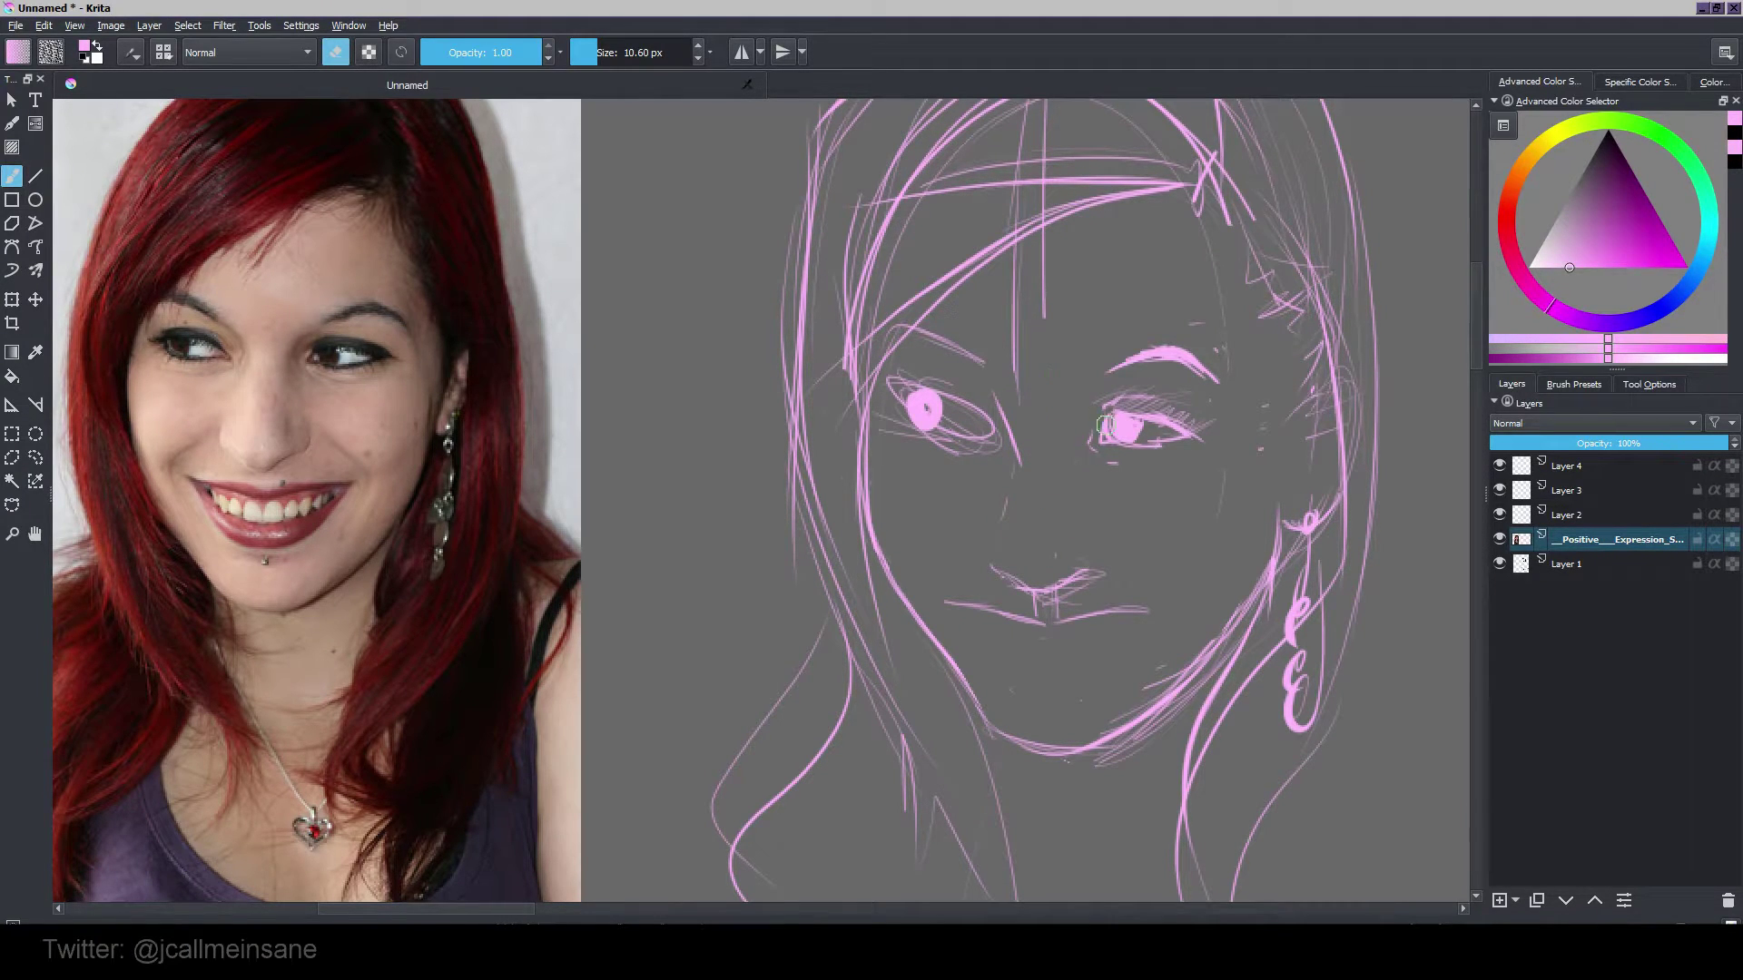
key(e)
drag(1085, 397, 1062, 438)
drag(1017, 481, 975, 452)
Step: Erase the rough nose base and redraw the nose tip with a curved underside and the near nostril wing
key(e)
mouse_move(995, 579)
mouse_down()
mouse_move(1055, 561)
mouse_move(985, 571)
mouse_move(1048, 548)
mouse_move(976, 561)
mouse_up()
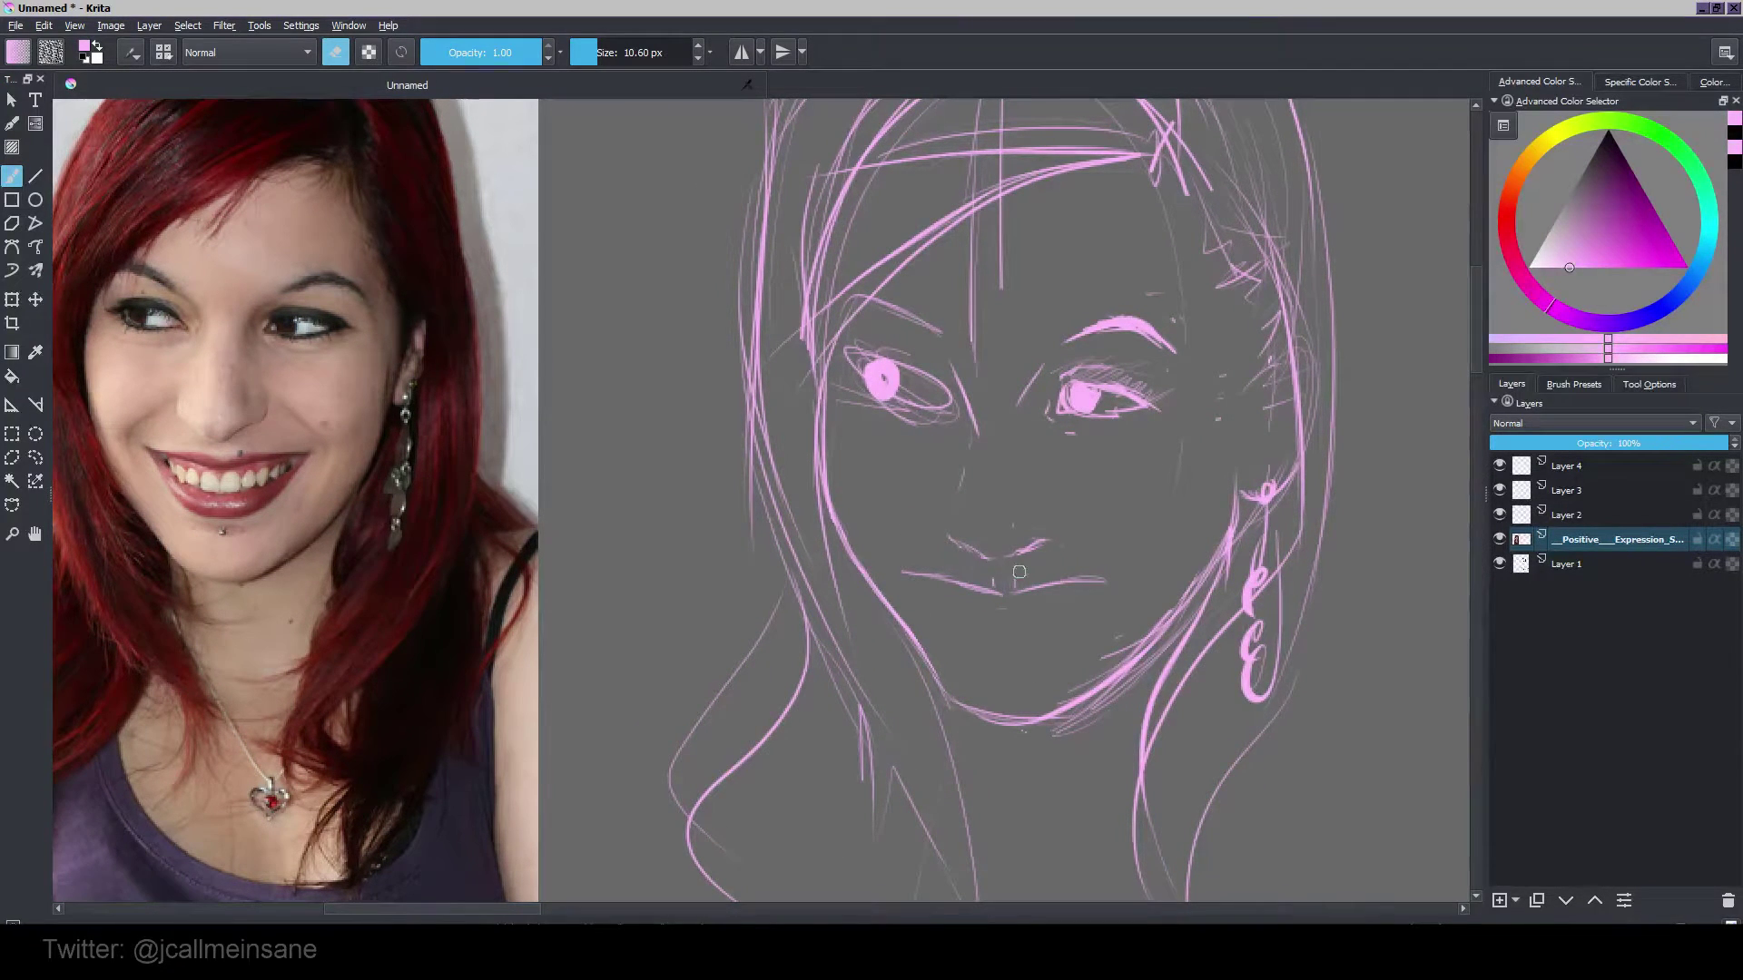
key(e)
mouse_move(966, 538)
mouse_down()
mouse_move(1008, 558)
mouse_move(1048, 539)
mouse_up()
key(e)
key(e)
key(e)
mouse_move(1052, 507)
mouse_down()
mouse_move(1034, 515)
mouse_move(1057, 542)
mouse_up()
key(e)
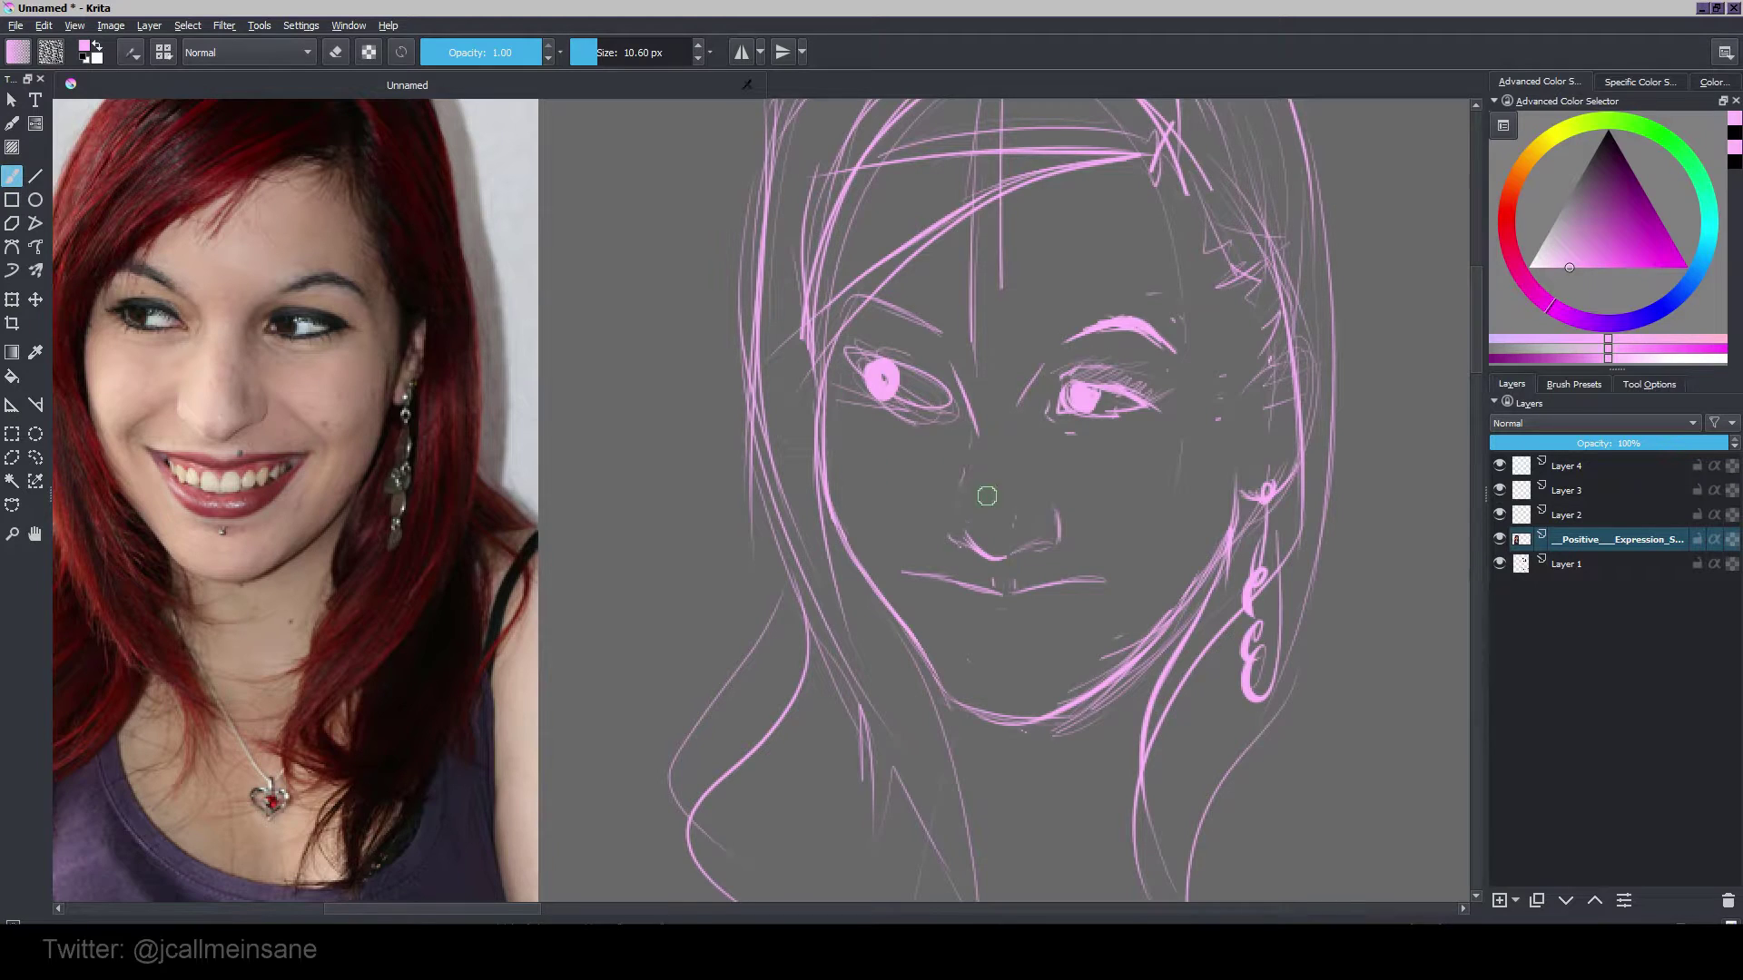
Step: Draw the far nostril wing down to the nose tip and clean up the rough marks around it
key(e)
key(e)
key(e)
mouse_move(944, 532)
mouse_down()
mouse_move(953, 518)
mouse_move(1002, 557)
mouse_move(961, 523)
mouse_move(971, 550)
mouse_move(998, 533)
mouse_move(969, 586)
mouse_move(957, 533)
mouse_move(963, 571)
mouse_up()
key(e)
key(e)
key(e)
Step: Refine the underside of the nose tip and tidy its transition into both nostril wings
key(e)
key(e)
key(e)
key(e)
key(e)
key(e)
key(e)
key(e)
key(e)
key(e)
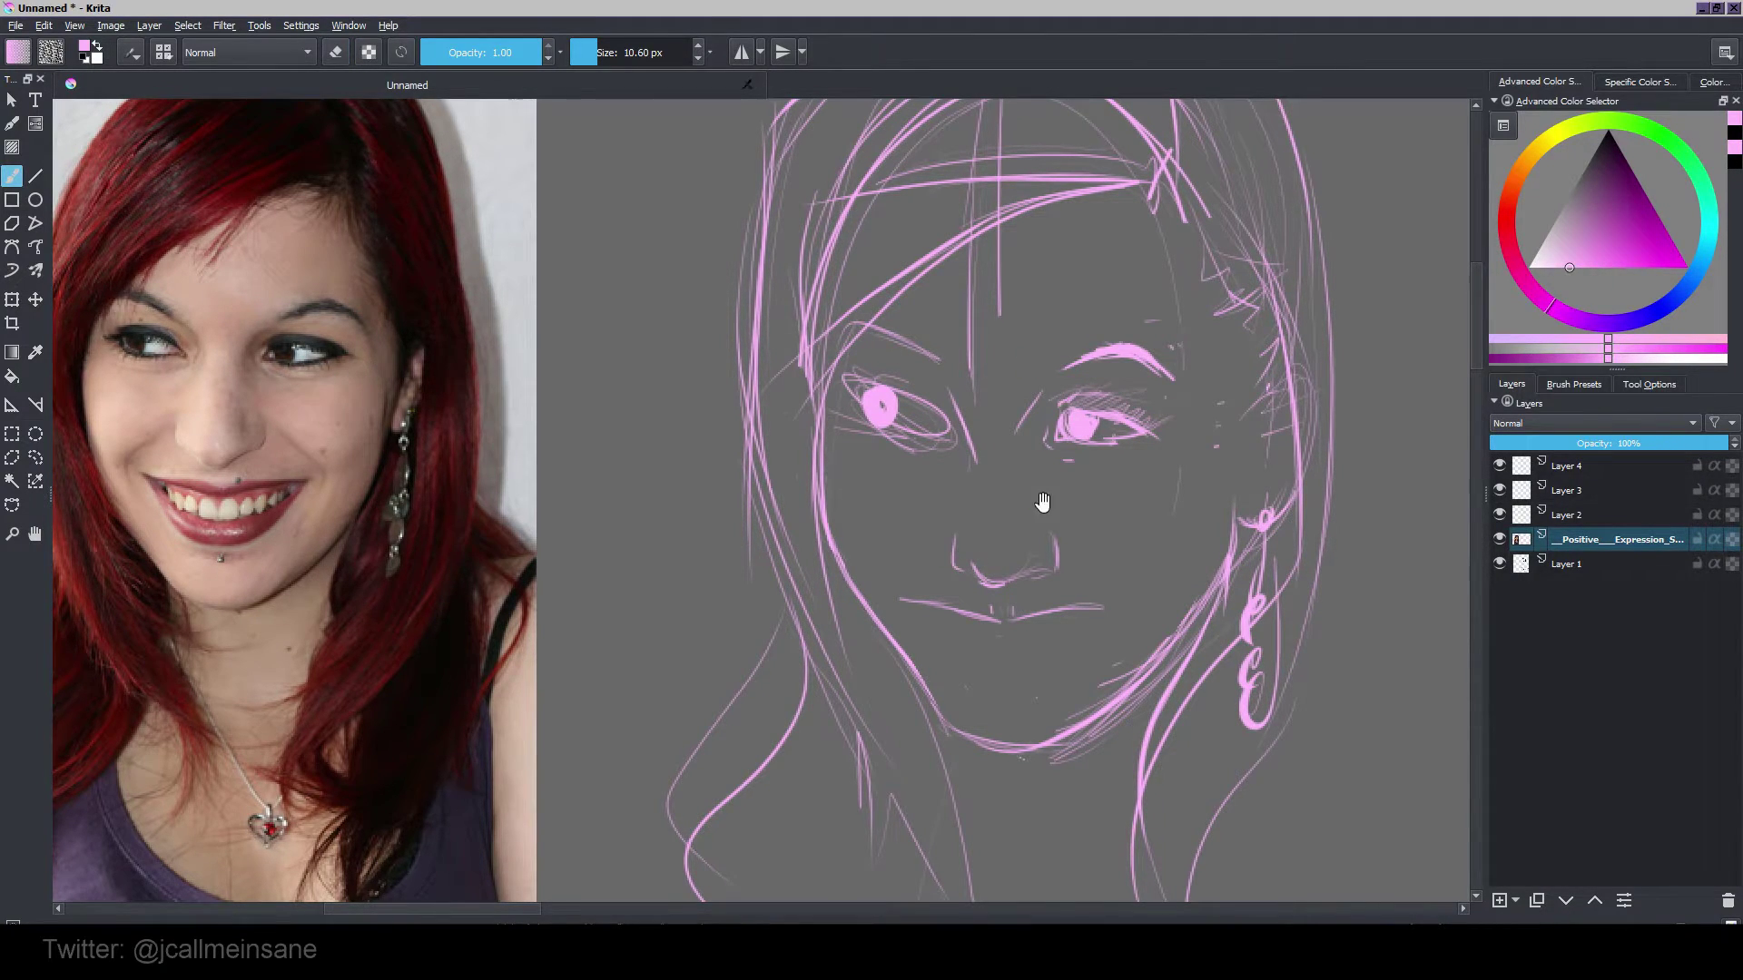
drag(1041, 501, 1052, 517)
key(e)
key(e)
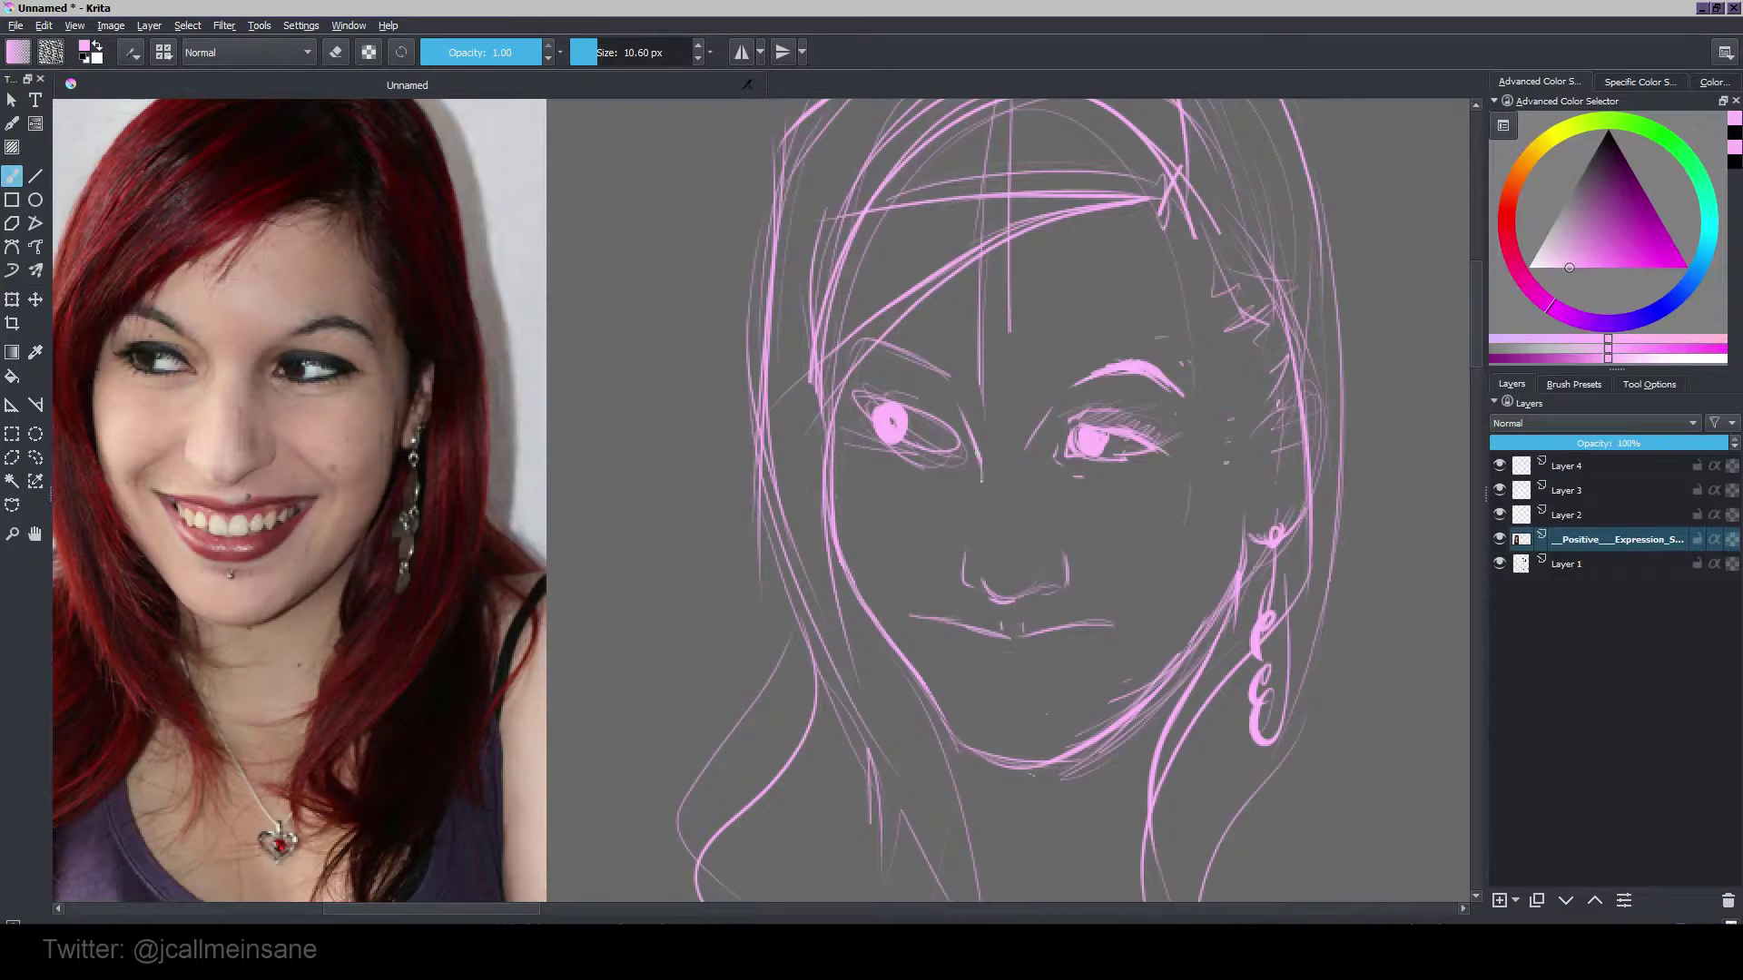
Step: Erase the lower end of the nose bridge line beside the far eye and redraw it as a short angled crease
key(e)
key(e)
key(e)
key(e)
key(e)
key(e)
key(e)
key(e)
Step: Erase the far eye's iris and rough upper outline, and redraw the lower lid and inner corner with a bolder line
drag(1084, 422, 1073, 442)
key(e)
mouse_move(909, 431)
mouse_down()
mouse_move(868, 438)
mouse_move(899, 460)
mouse_move(866, 459)
mouse_move(904, 468)
mouse_up()
key(e)
key(e)
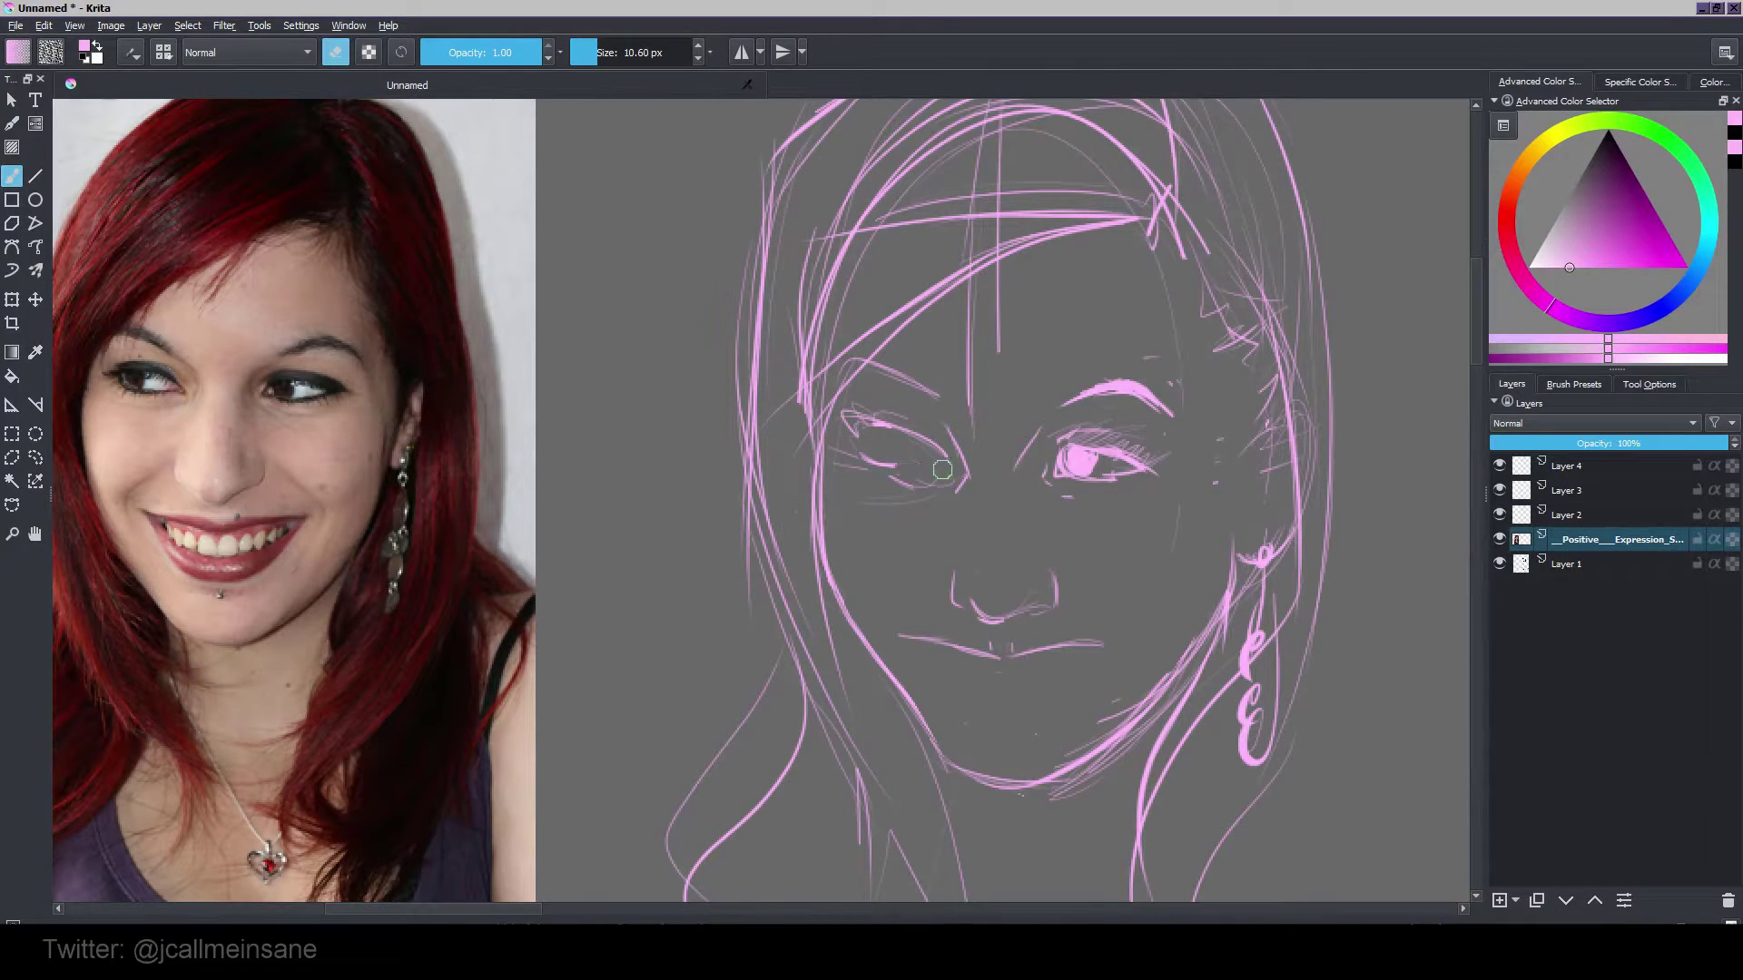
key(e)
key(e)
mouse_move(912, 436)
mouse_down()
mouse_move(872, 455)
mouse_move(920, 466)
mouse_up()
key(e)
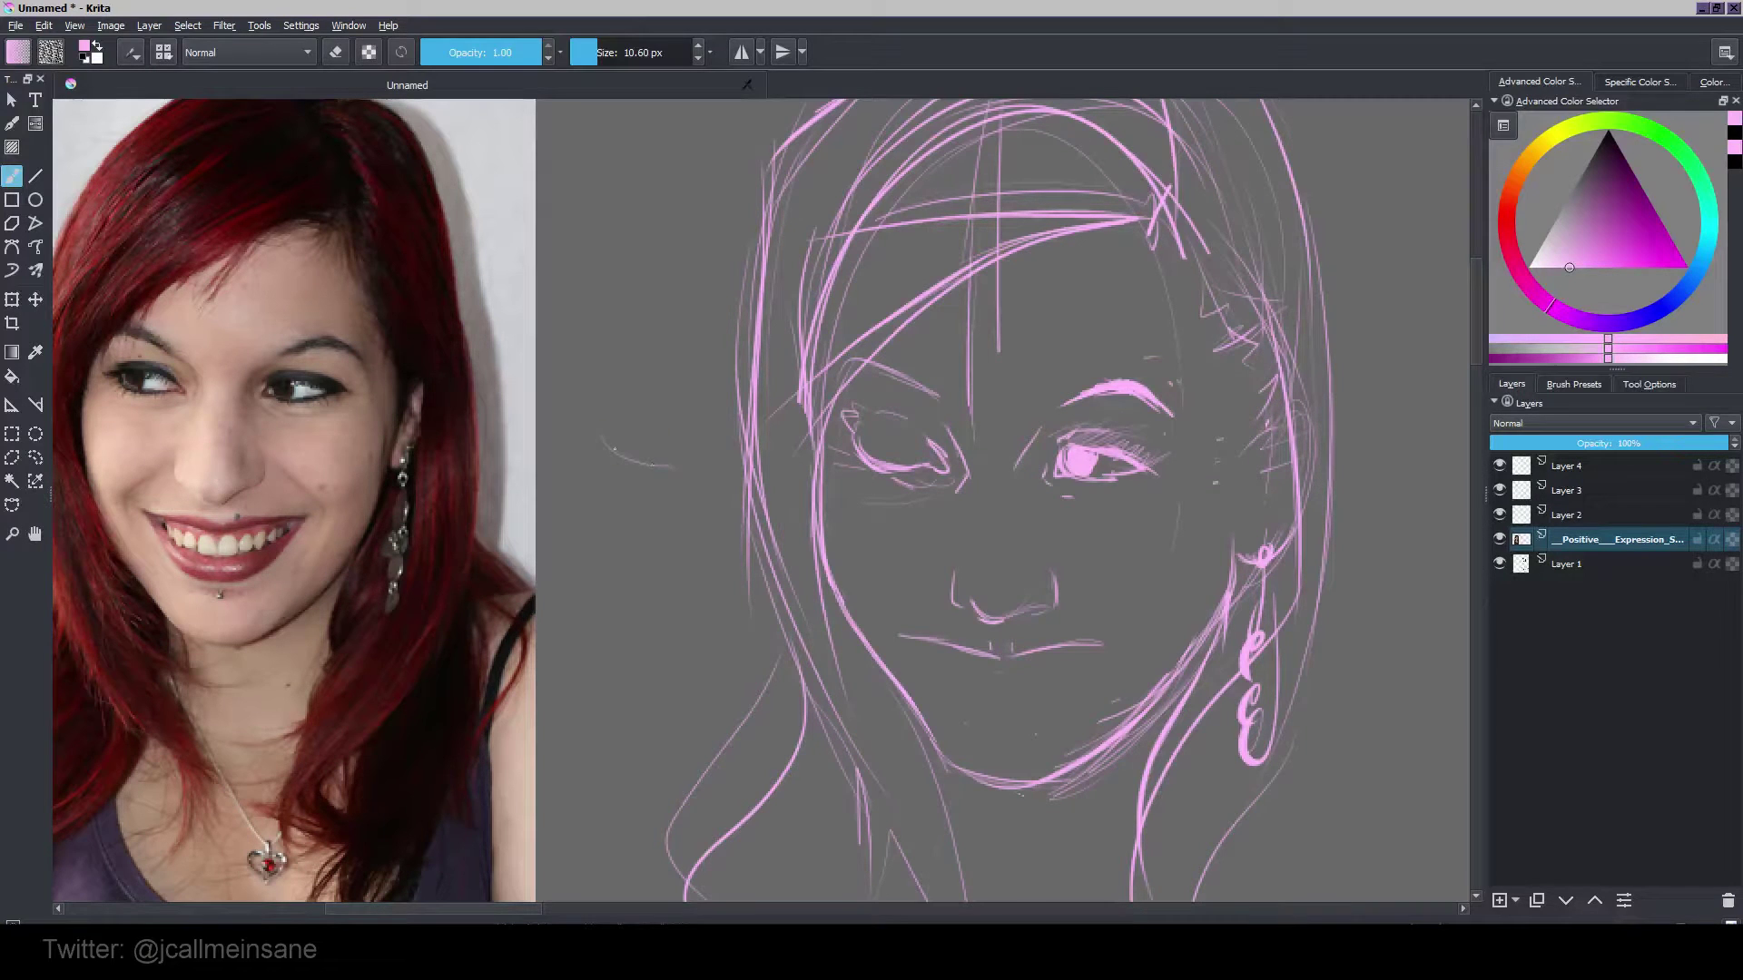
mouse_move(602, 386)
mouse_down()
mouse_move(635, 457)
mouse_move(681, 465)
mouse_up()
key(ctrl+z)
mouse_move(588, 423)
mouse_down()
mouse_move(649, 458)
mouse_move(589, 407)
mouse_up()
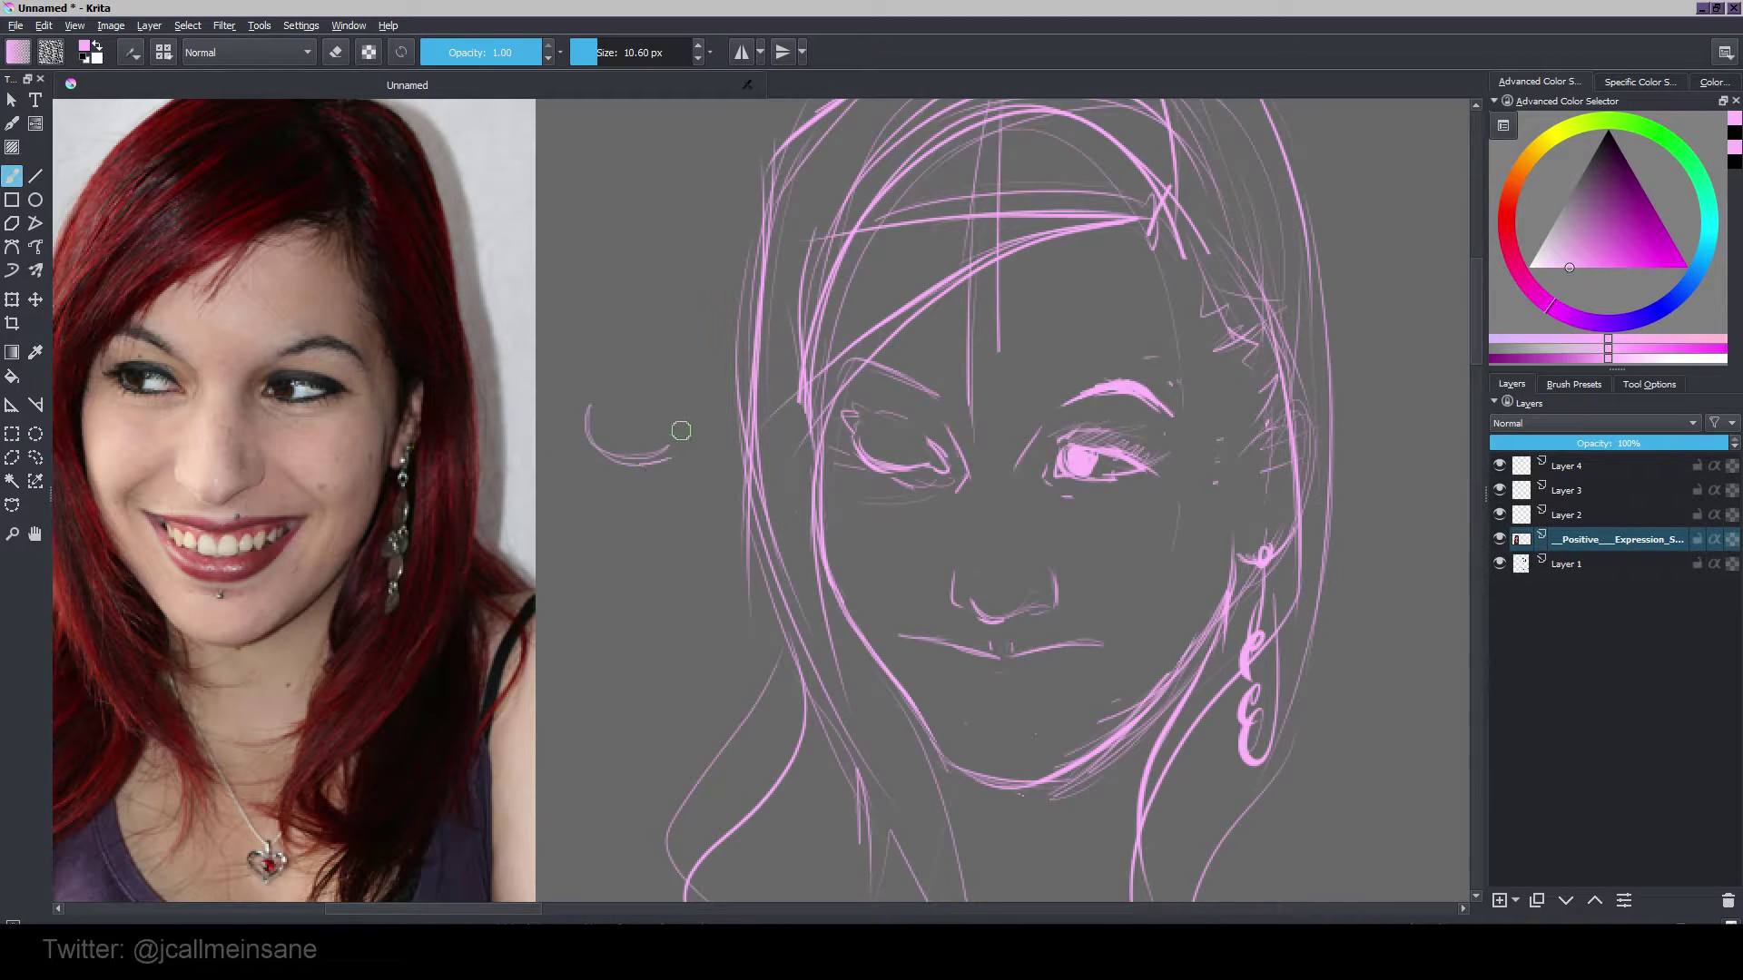
key(ctrl+z)
Step: Draw a new upper lid for the far eye and fill in its iris beneath the lid
drag(910, 492, 862, 511)
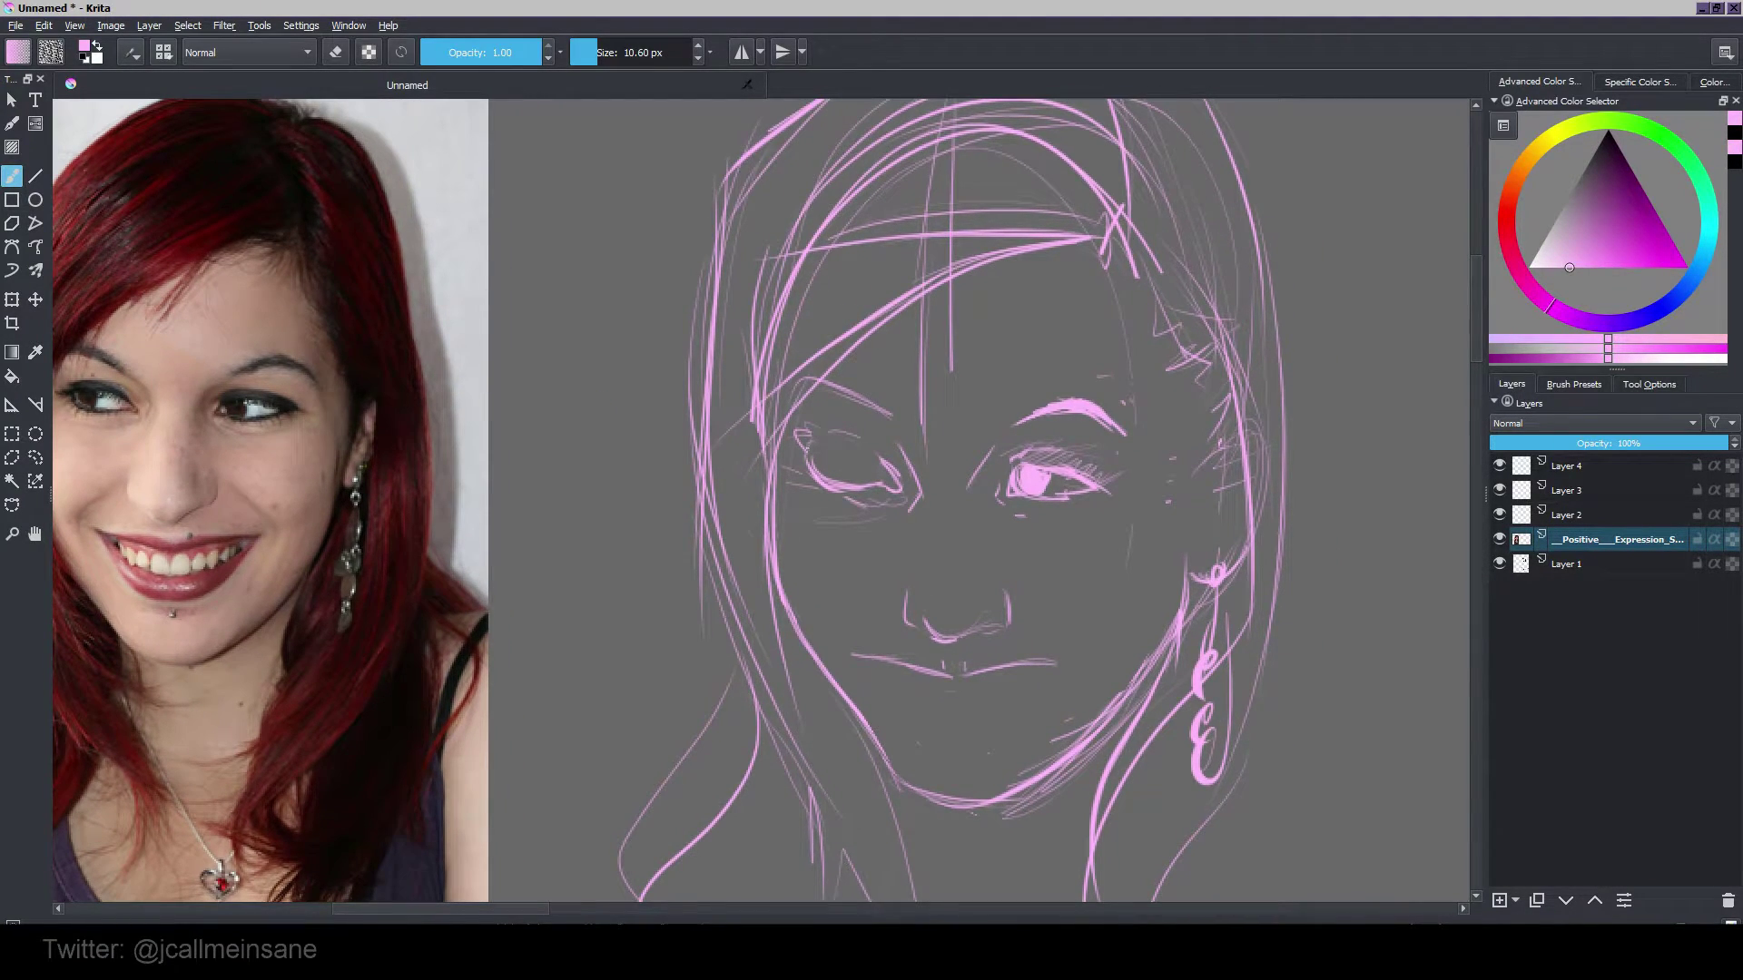
mouse_move(799, 441)
mouse_down()
mouse_move(874, 456)
mouse_move(889, 482)
mouse_move(849, 439)
mouse_move(888, 443)
mouse_up()
key(e)
key(e)
key(e)
click(850, 442)
key(e)
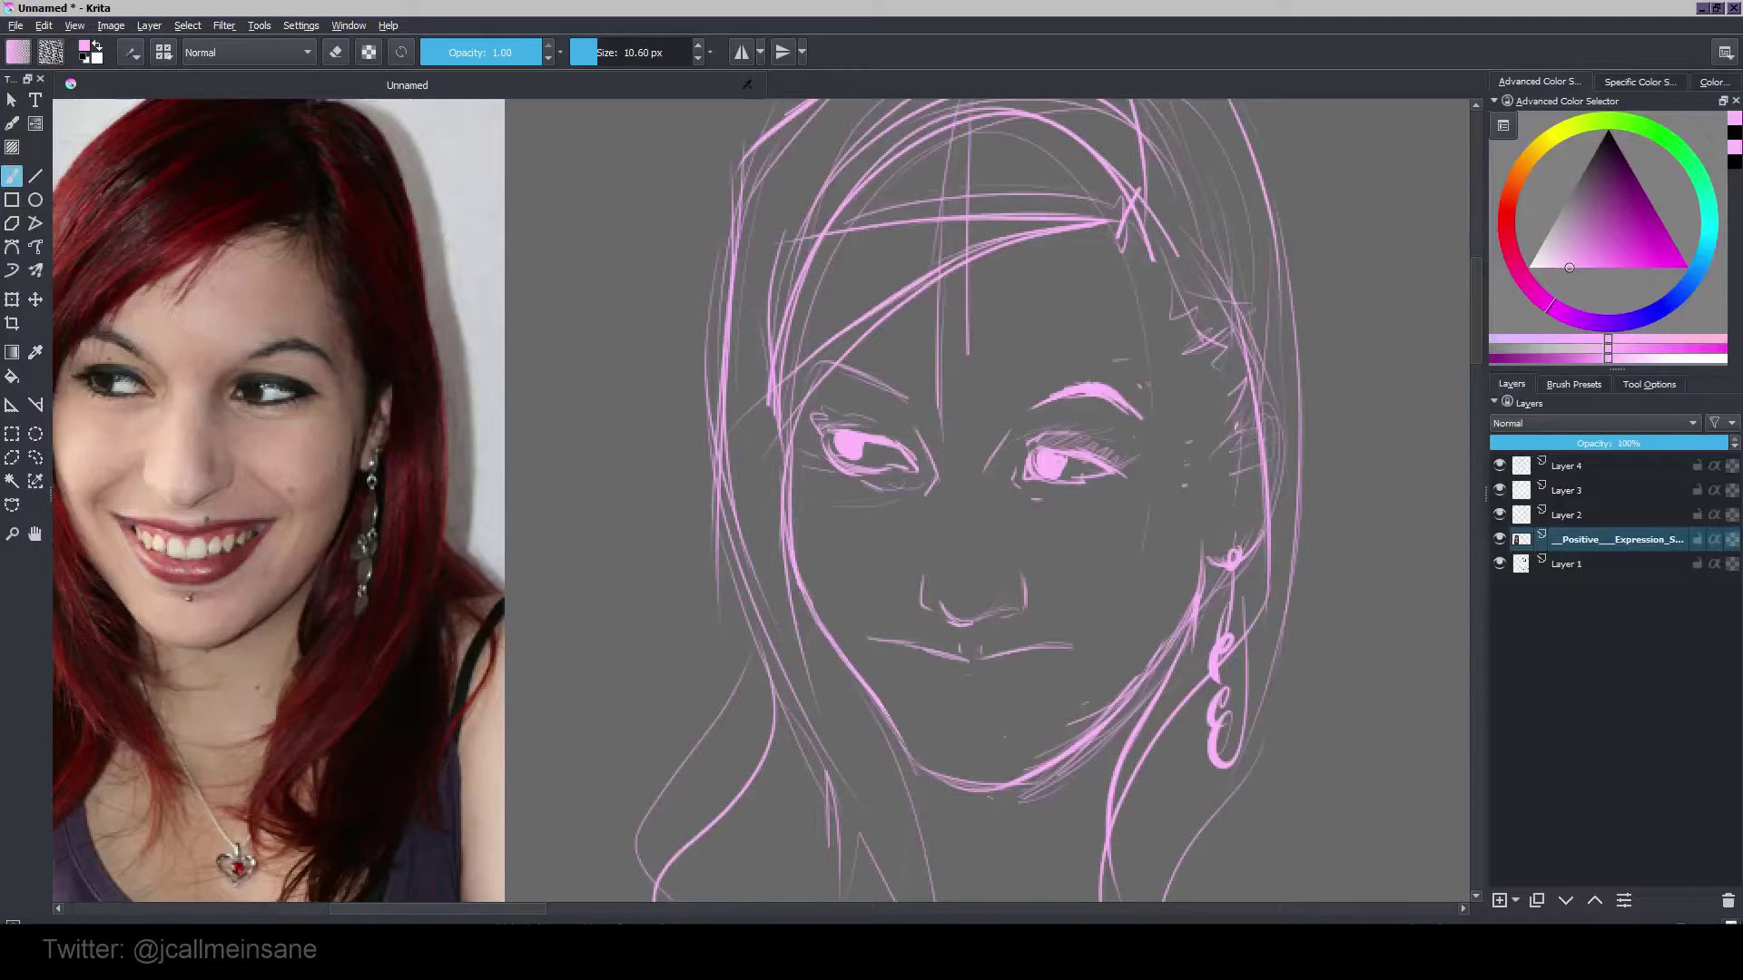
Step: Erase the stray outline above the far eye and thicken the lash line at its outer corner
key(e)
drag(817, 424, 862, 432)
key(e)
key(e)
drag(852, 463, 893, 466)
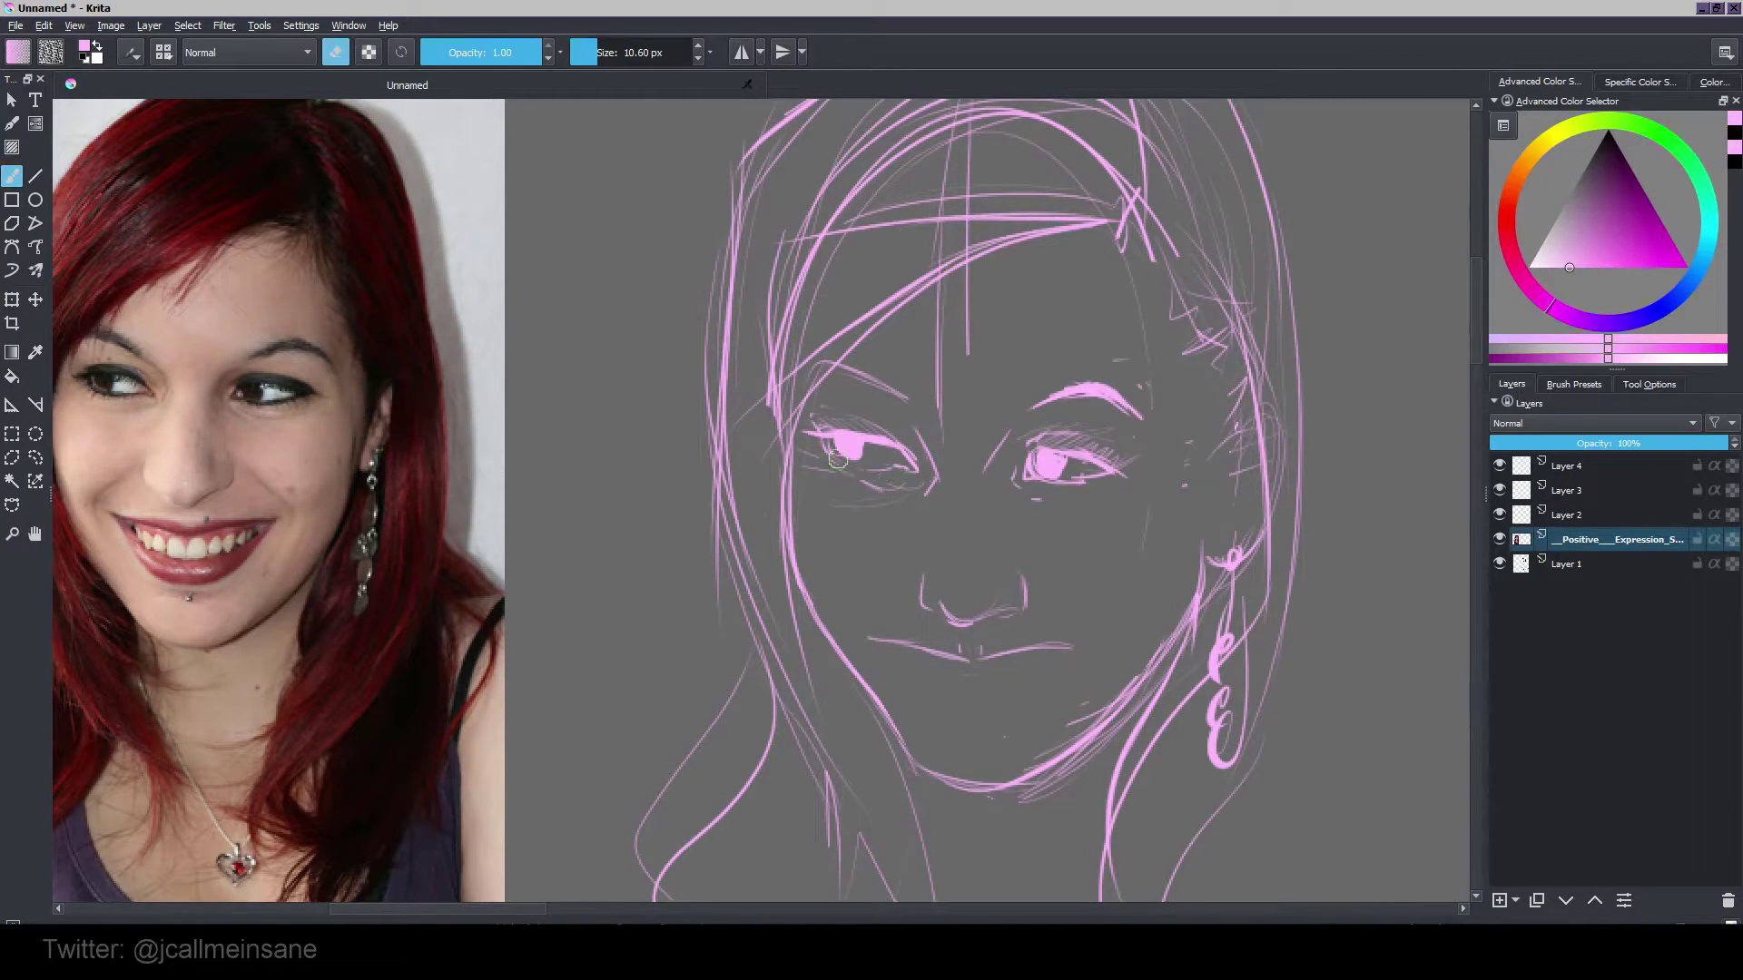
key(e)
key(e)
key(e)
Step: Refine the far eye's iris edge and clean up its lower lid line
mouse_move(829, 447)
mouse_down()
mouse_move(905, 441)
mouse_move(867, 470)
mouse_move(905, 477)
mouse_move(825, 453)
mouse_move(899, 469)
mouse_up()
key(e)
key(e)
key(e)
key(e)
key(e)
key(e)
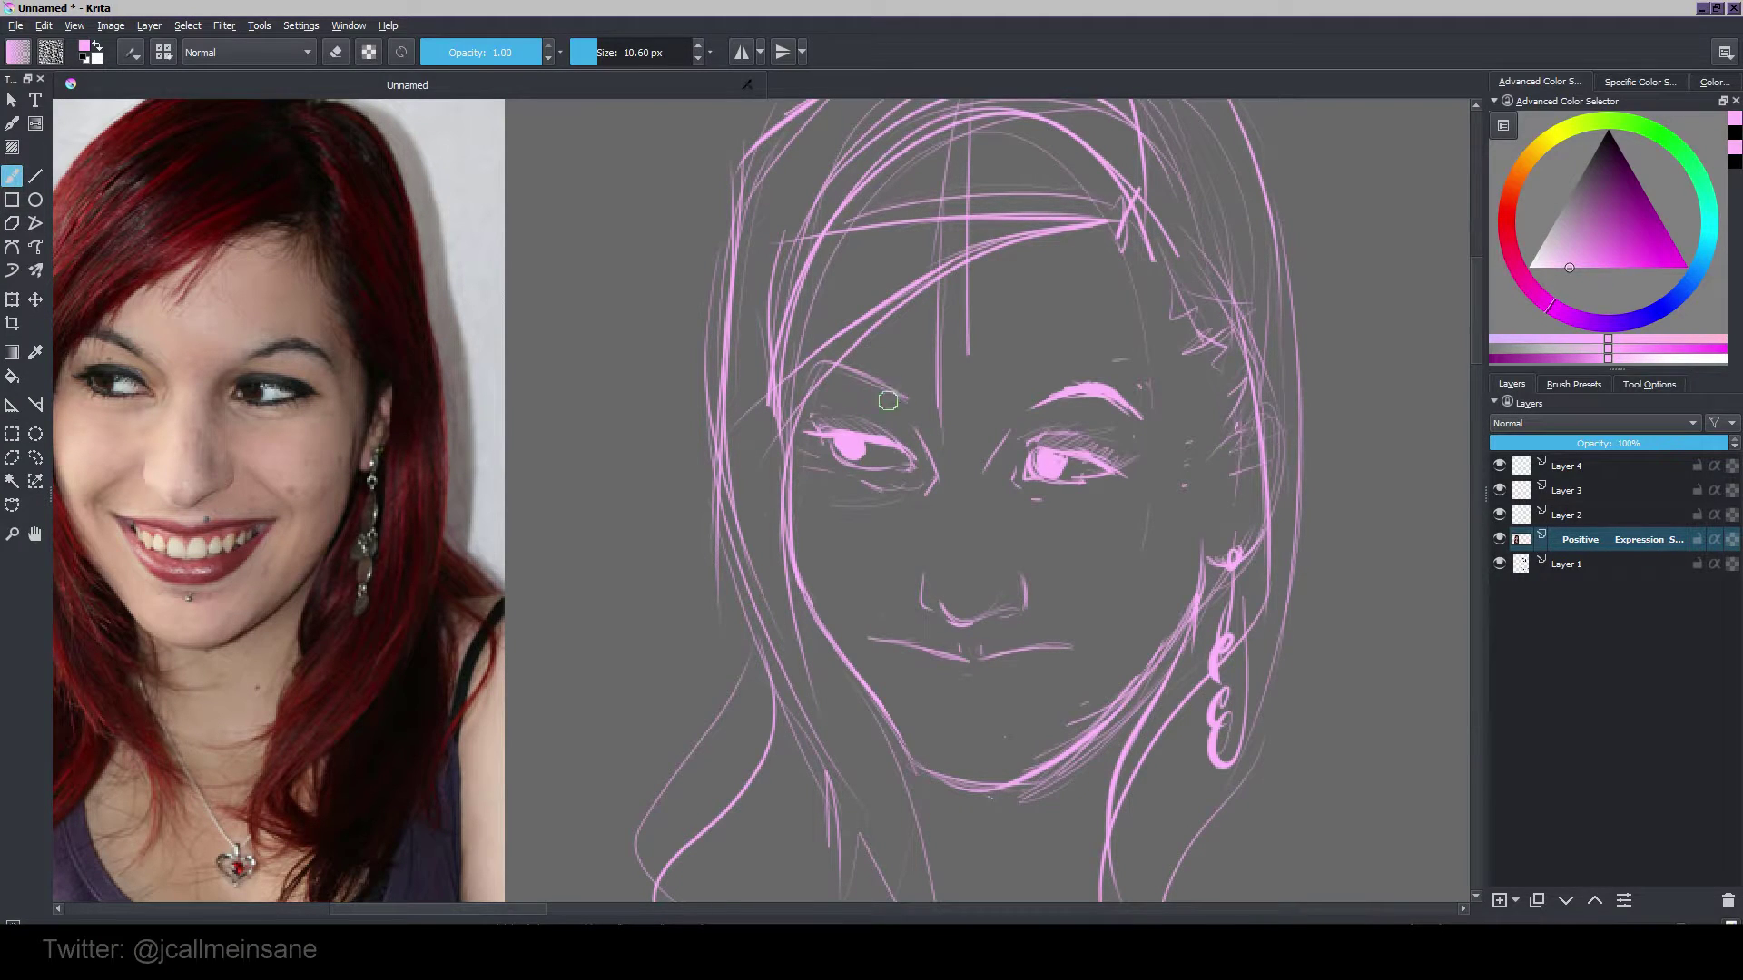
Step: Thicken the far eyebrow into a solid tapered arch sloping toward the nose
mouse_move(840, 369)
mouse_down()
mouse_move(900, 402)
mouse_move(864, 370)
mouse_move(873, 395)
mouse_move(826, 375)
mouse_up()
key(e)
drag(828, 373, 903, 398)
key(e)
key(space)
mouse_move(1001, 432)
mouse_down()
mouse_move(988, 457)
mouse_move(992, 439)
mouse_up()
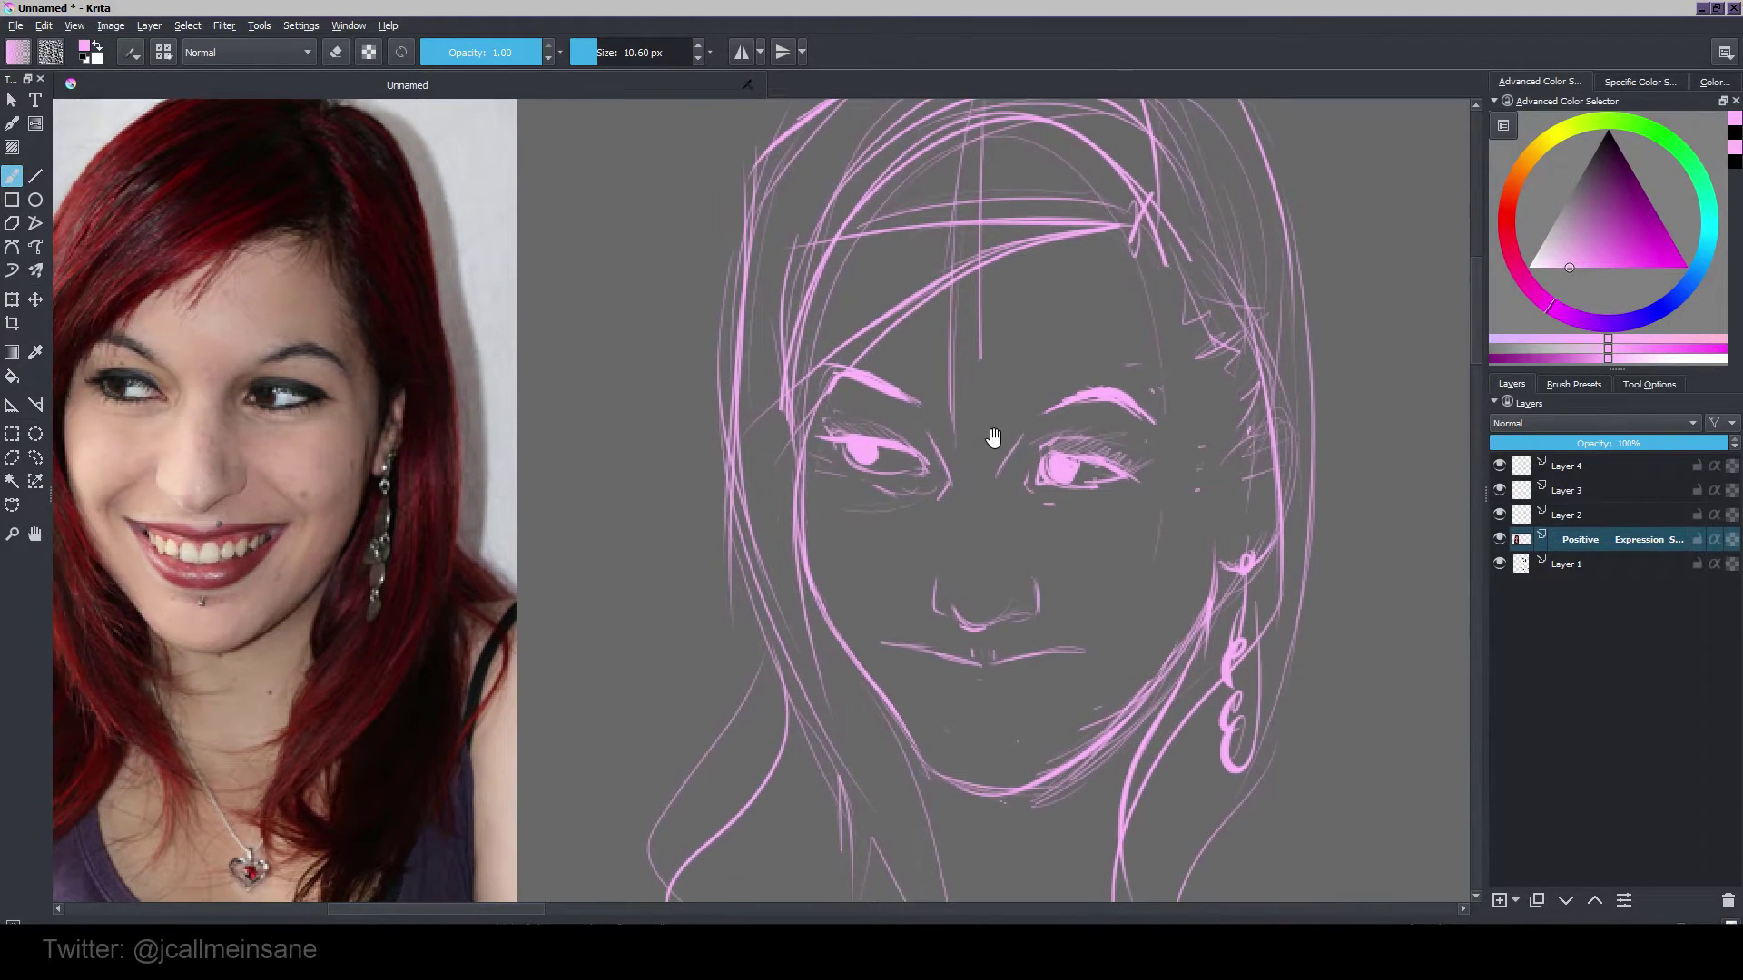
Step: Erase the near eye's outer corner and redraw its lower lid with a shorter curve
drag(1090, 505, 1106, 514)
key(e)
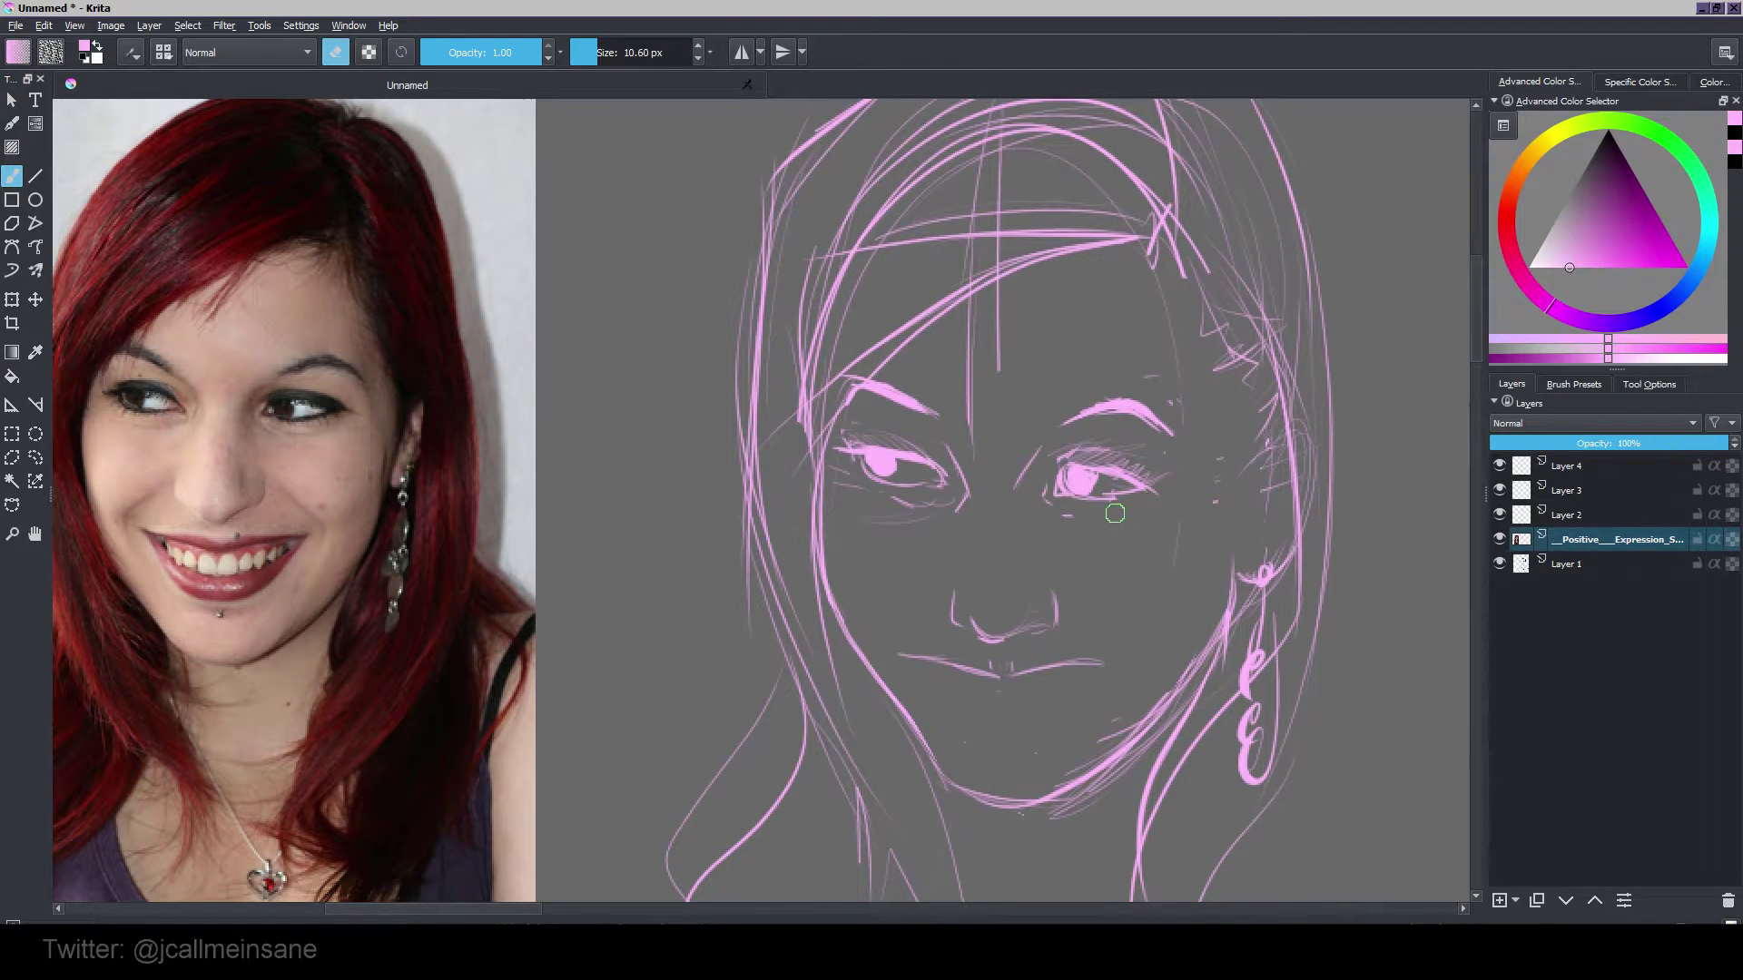
key(e)
key(e)
key(e)
key(e)
mouse_move(1120, 497)
mouse_down()
mouse_move(1156, 490)
mouse_move(1085, 497)
mouse_up()
key(e)
key(e)
key(e)
key(e)
key(e)
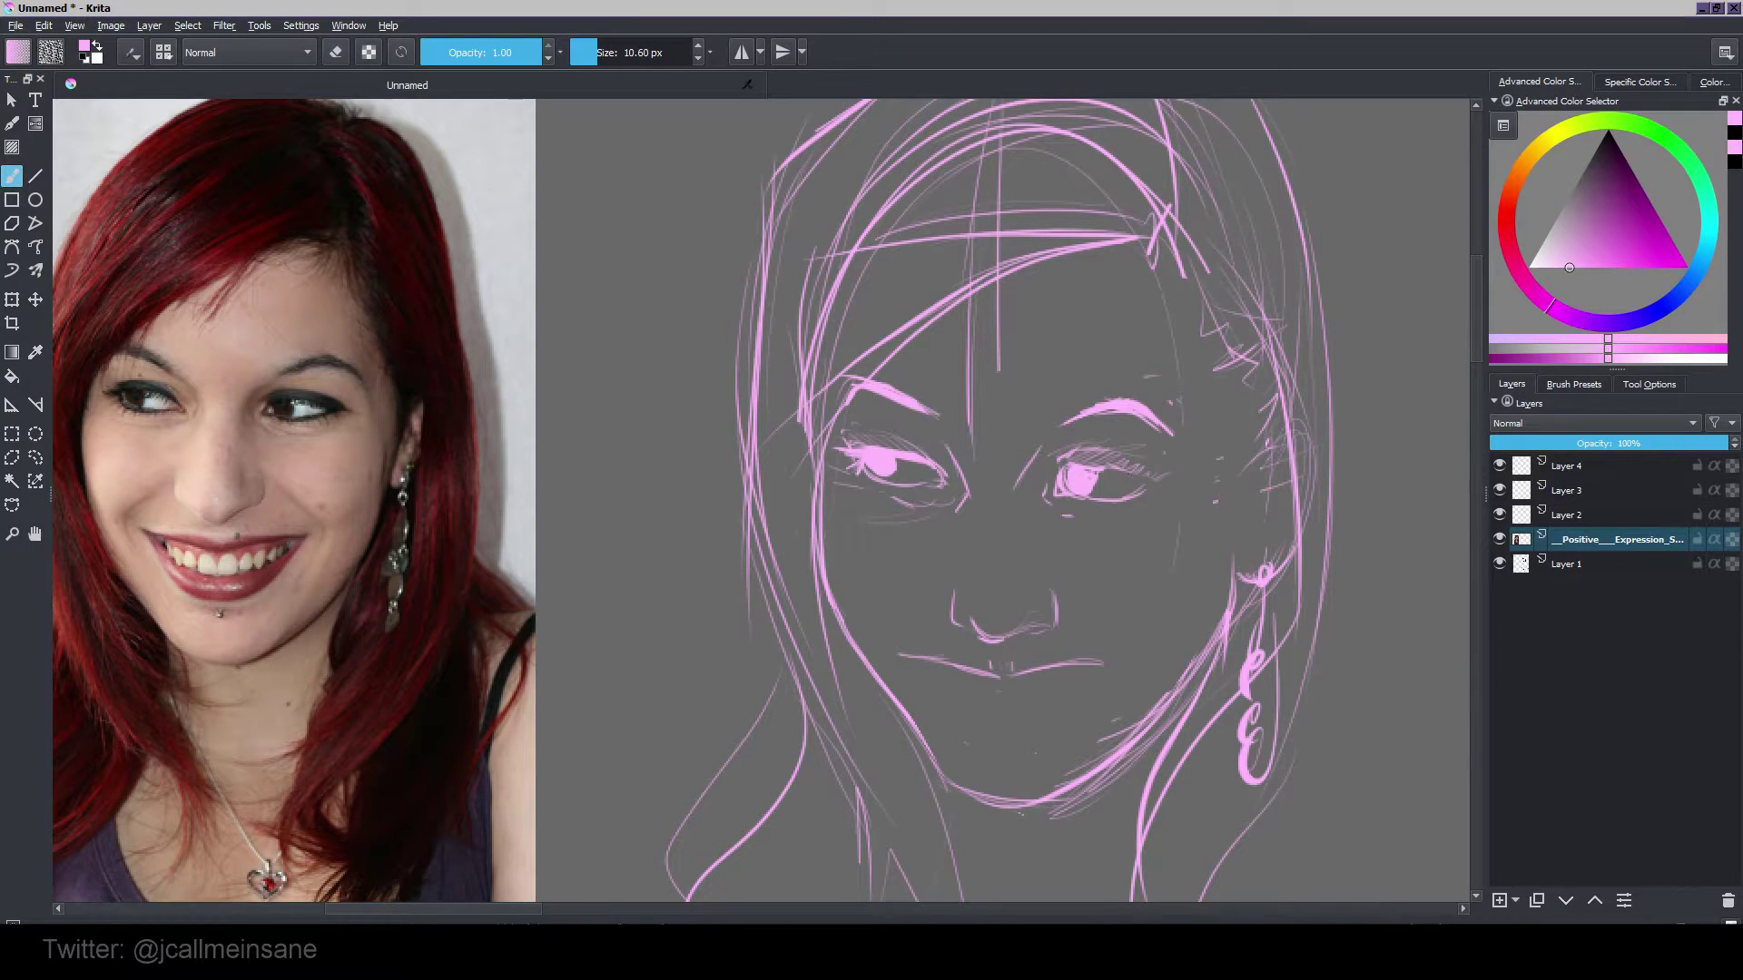
Step: Reshape the near eye's outline and round off its iris
key(e)
mouse_move(1099, 465)
mouse_down()
mouse_move(1151, 490)
mouse_move(1168, 466)
mouse_move(1094, 502)
mouse_move(1116, 488)
mouse_move(1089, 465)
mouse_move(1131, 478)
mouse_move(1020, 508)
mouse_move(1024, 492)
mouse_up()
key(e)
key(e)
key(e)
key(e)
key(e)
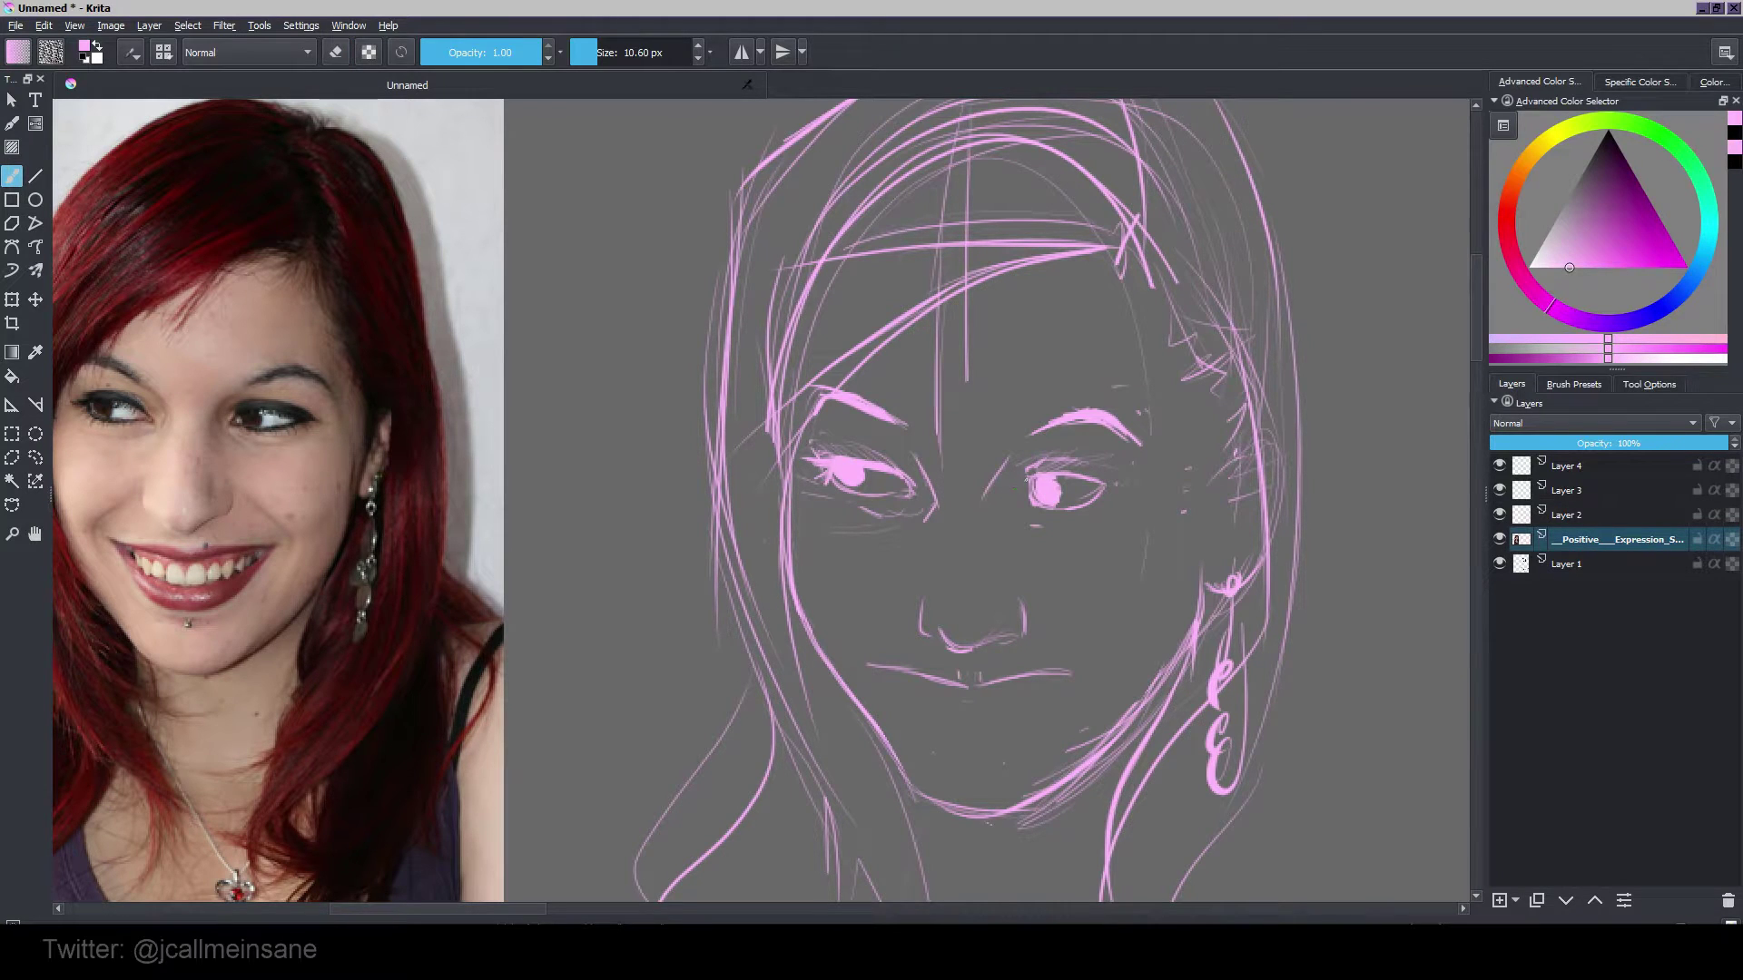
Step: Extend the near eye's upper lid into a pointed outer corner with short lashes
key(e)
key(e)
key(e)
key(e)
drag(1077, 471, 1116, 479)
drag(1093, 481, 1118, 492)
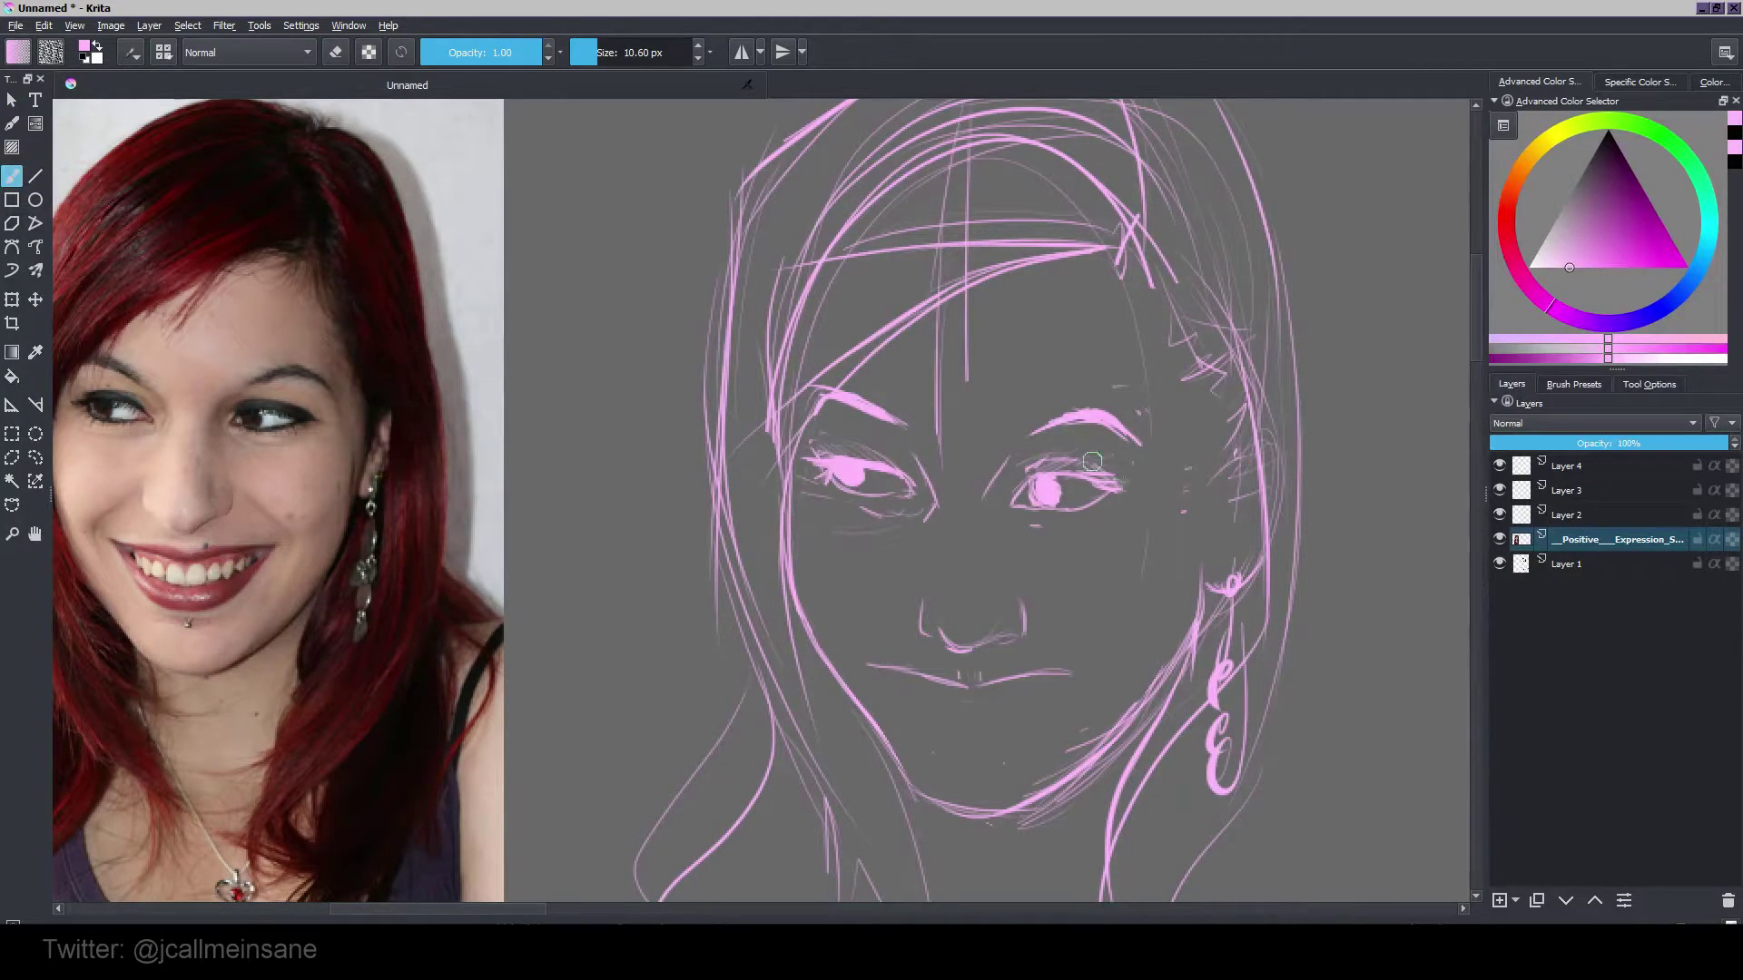
Step: Draw smile creases beside both mouth corners and erase leftover guide marks on the near side of the face
drag(889, 633, 883, 506)
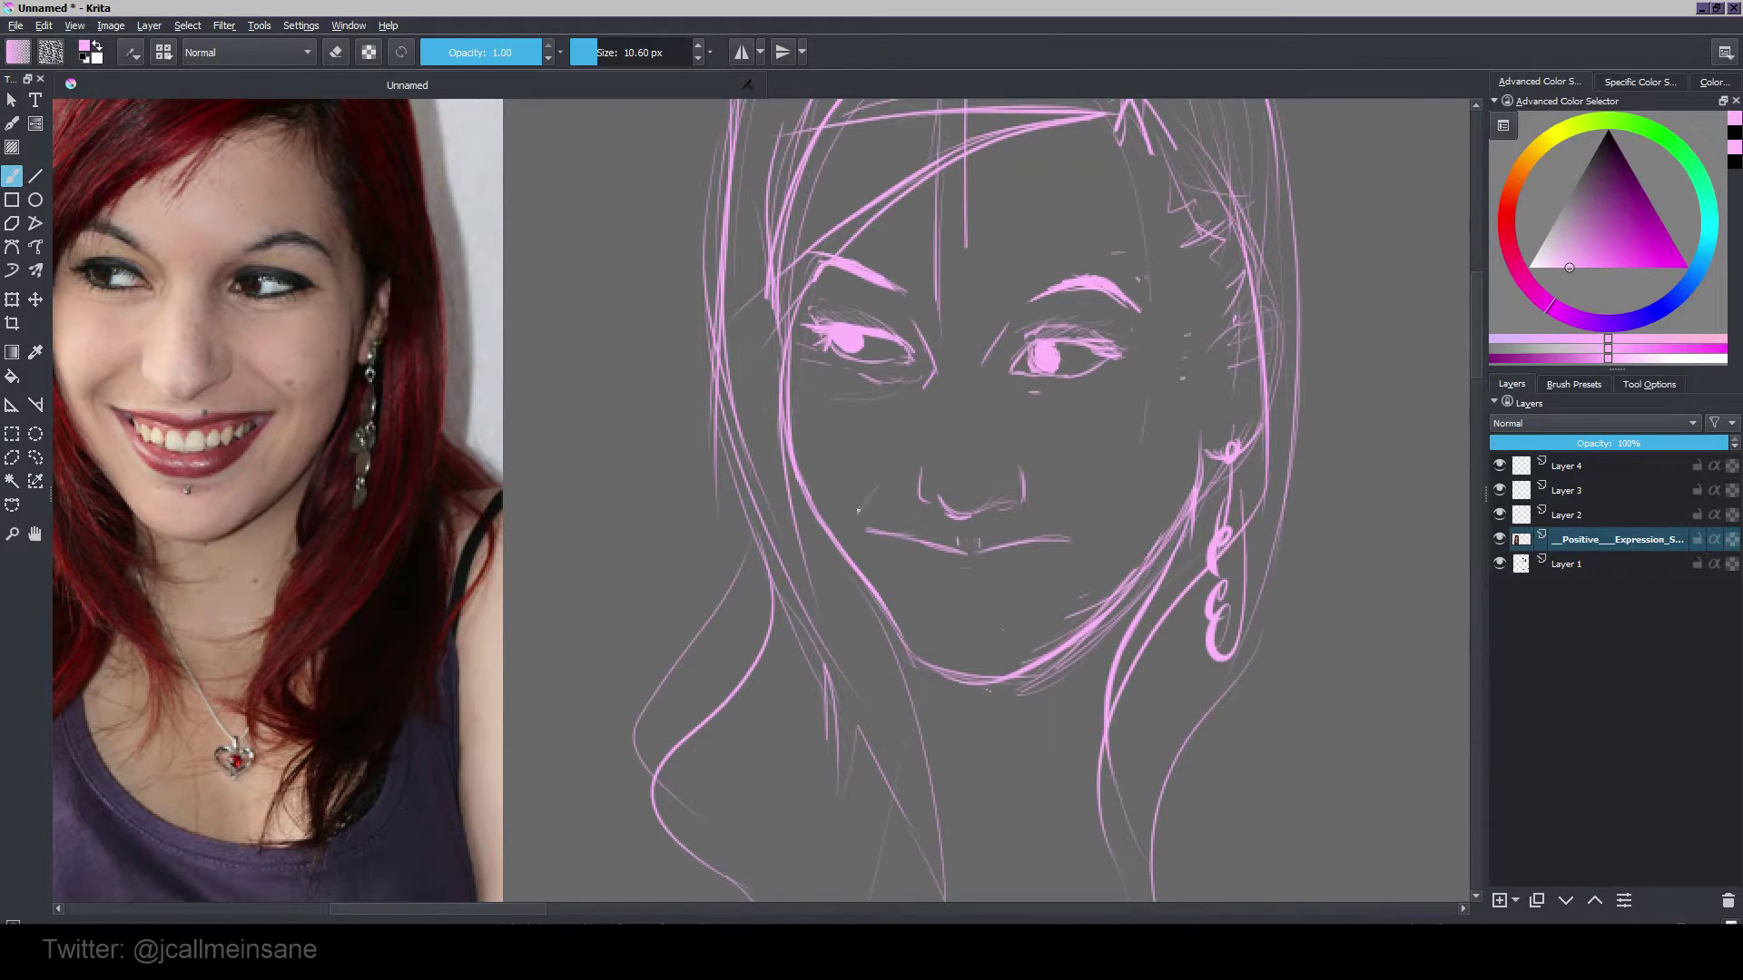
key(e)
mouse_move(860, 513)
mouse_down()
mouse_move(882, 482)
mouse_move(882, 506)
mouse_up()
key(e)
drag(1074, 483, 1086, 508)
key(e)
drag(1150, 430, 1158, 473)
drag(1161, 271, 1172, 329)
drag(932, 310, 937, 327)
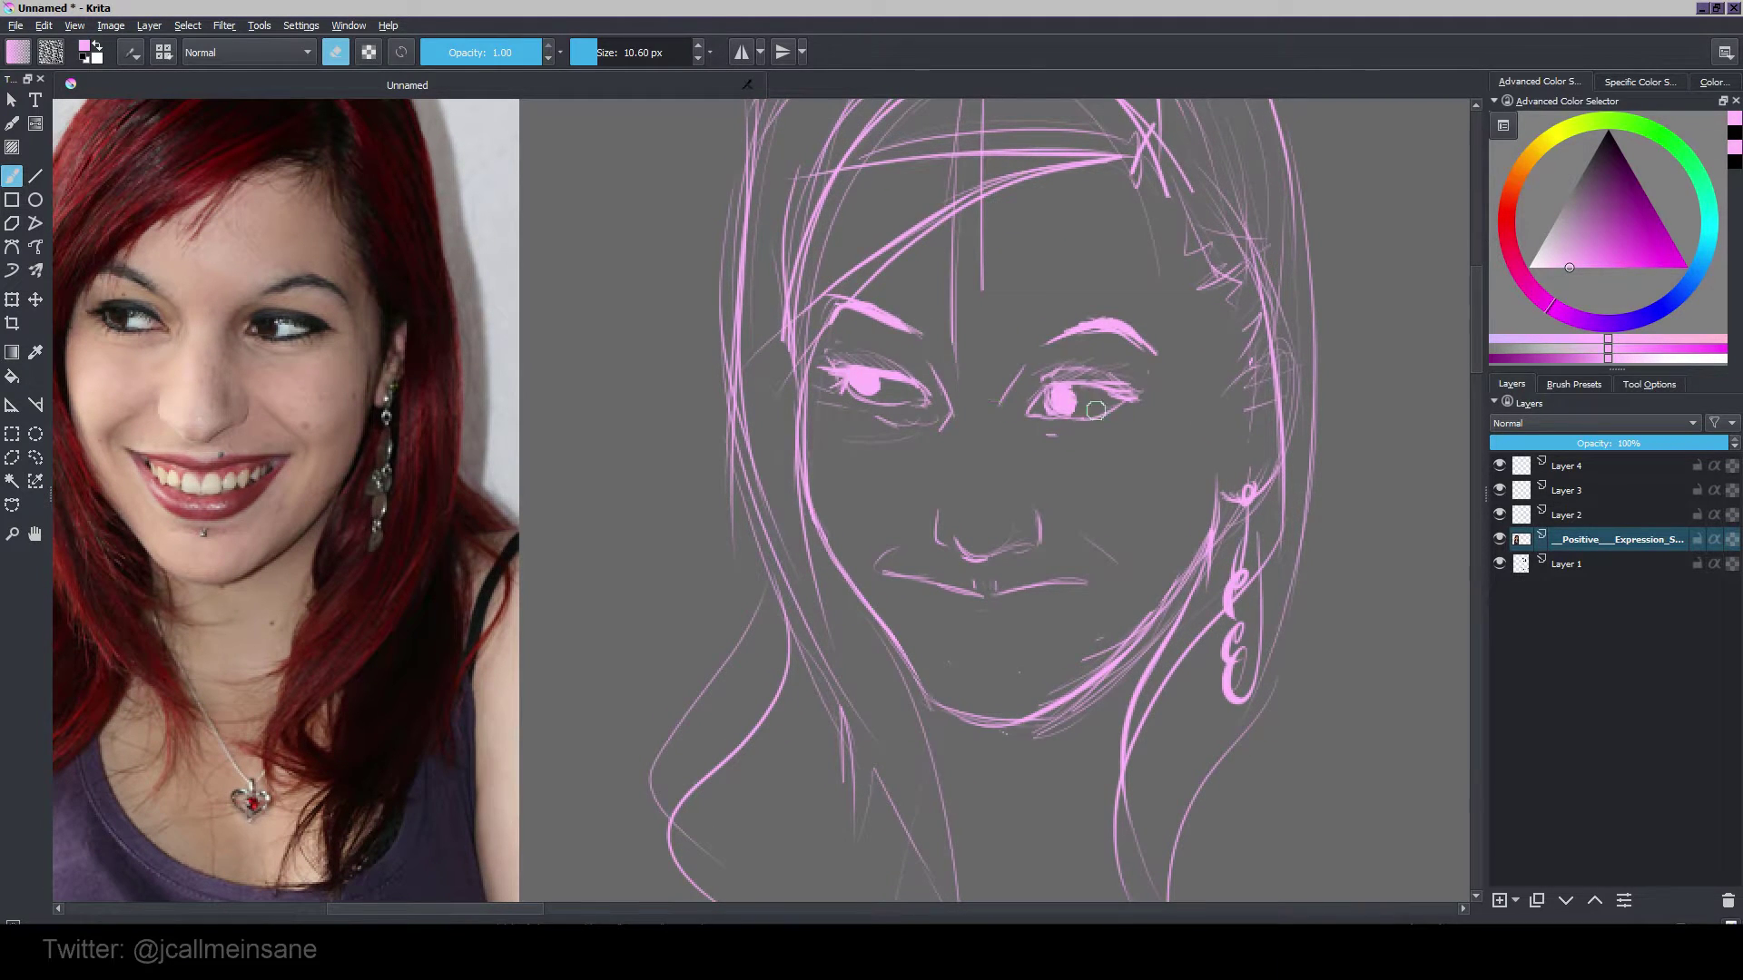
Step: Clean up the near eye's lower lid and outer corner
key(e)
key(e)
key(e)
key(e)
key(e)
mouse_move(1066, 353)
mouse_down()
mouse_move(1073, 367)
mouse_move(1007, 306)
mouse_up()
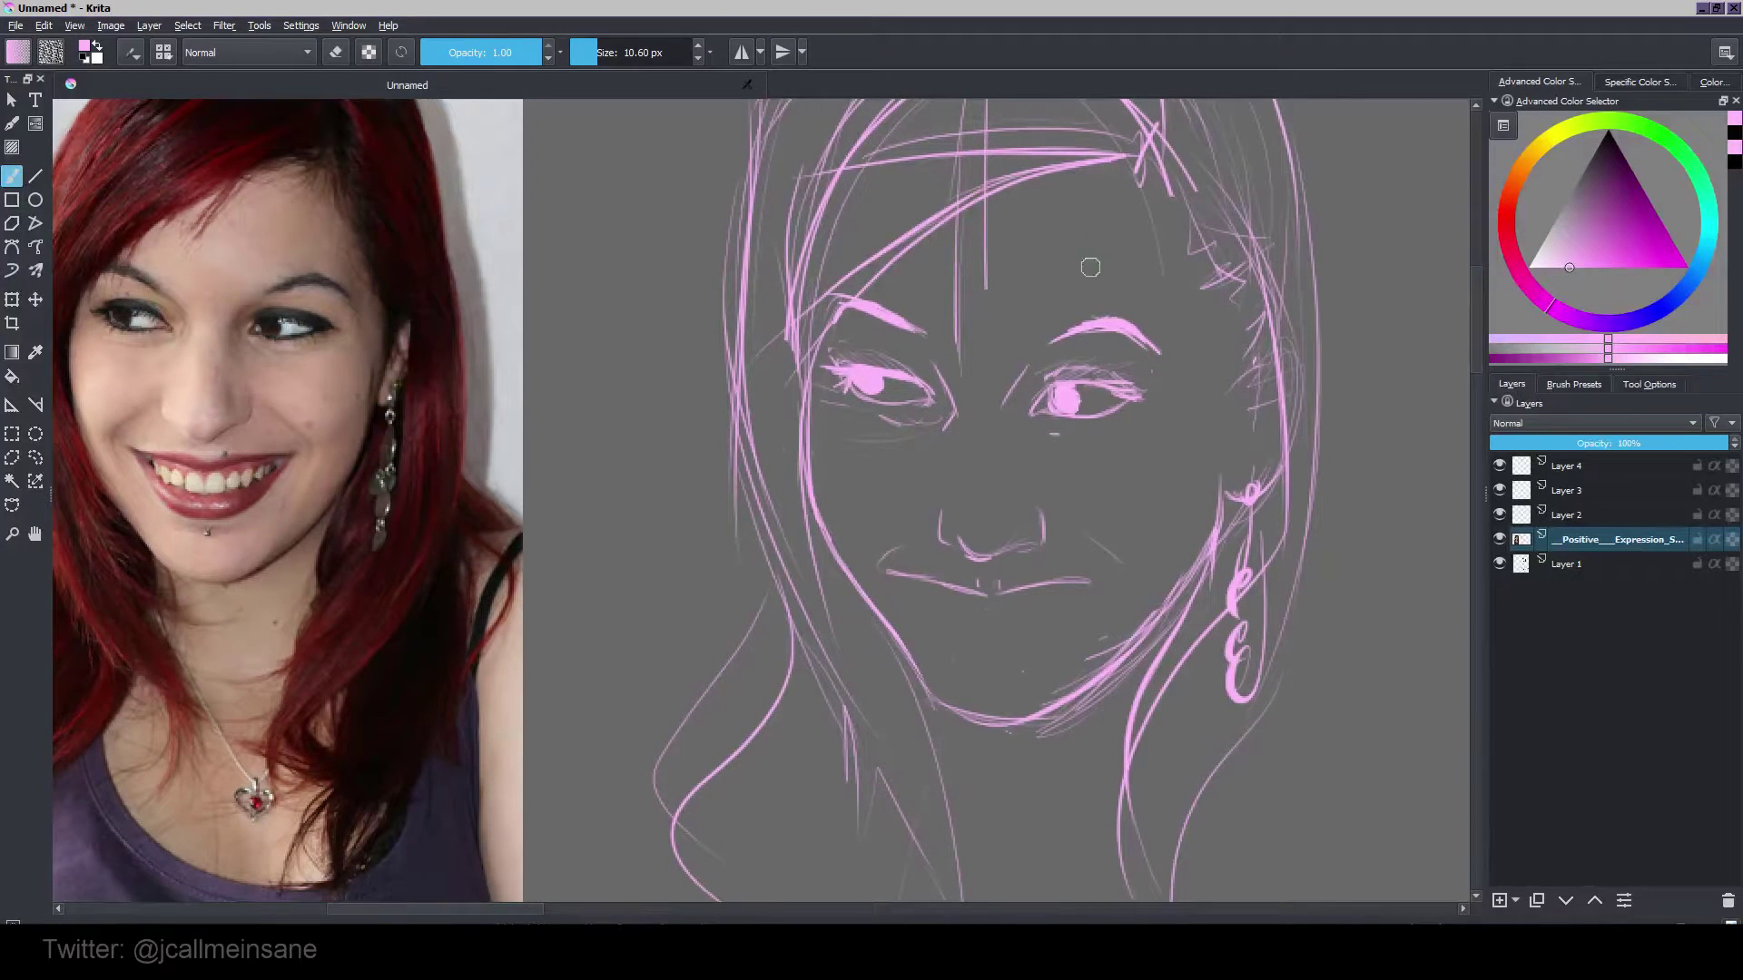
Step: Redraw the mouth line as a bolder, wider curve dipping at the centre
drag(1042, 454, 1043, 404)
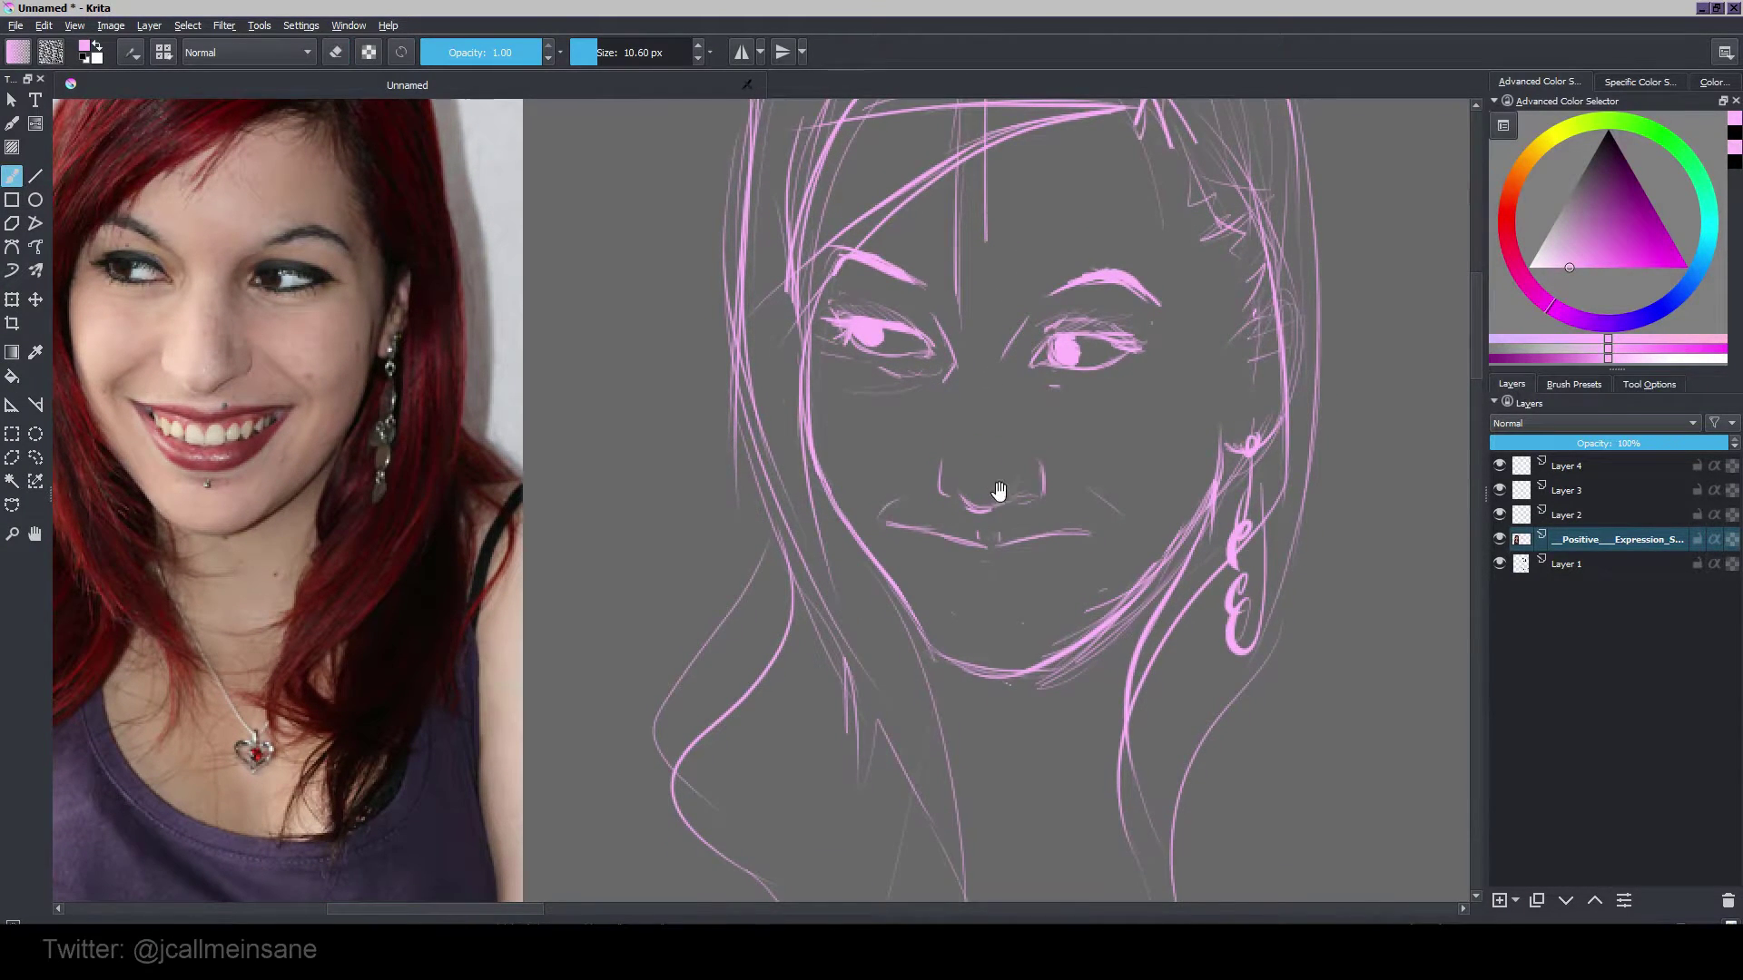
drag(999, 491, 991, 453)
mouse_move(882, 462)
mouse_down()
mouse_move(873, 476)
mouse_move(977, 520)
mouse_up()
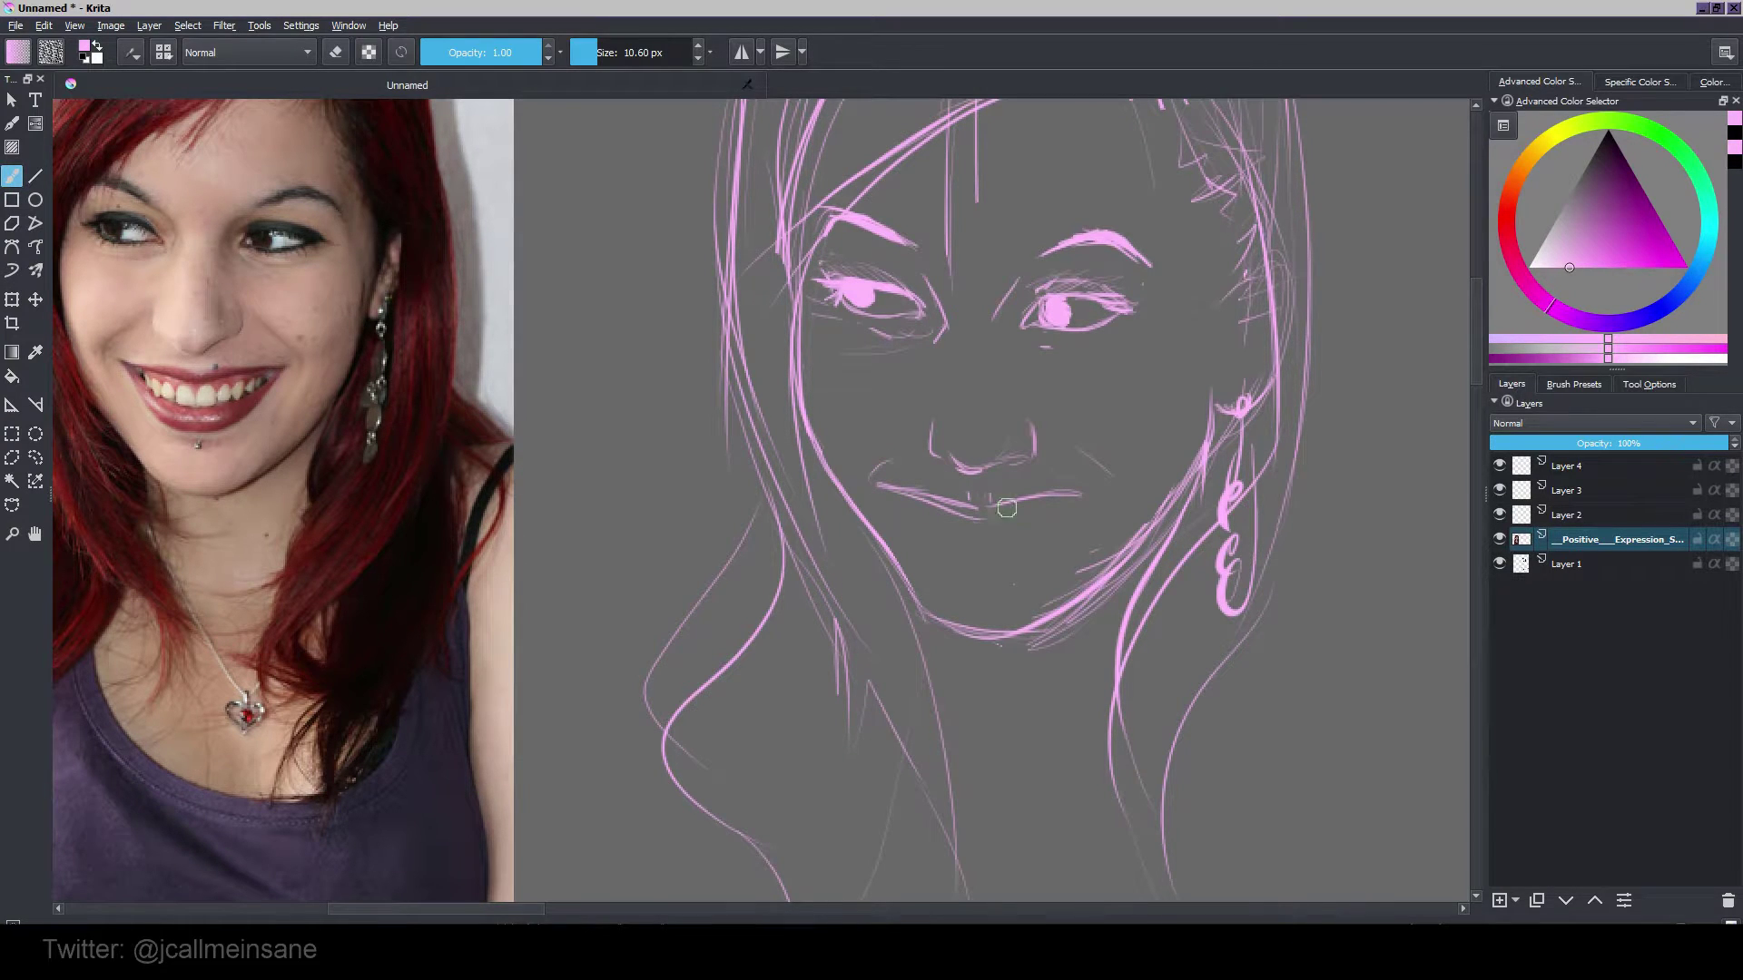
key(e)
mouse_move(933, 496)
mouse_down()
mouse_move(1045, 347)
mouse_move(976, 511)
mouse_up()
key(e)
drag(988, 521, 1094, 497)
Step: Draw the curved lower edge of the smile from one mouth corner to the other
key(e)
key(e)
mouse_move(872, 503)
mouse_down()
mouse_move(886, 488)
mouse_move(922, 542)
mouse_move(985, 568)
mouse_up()
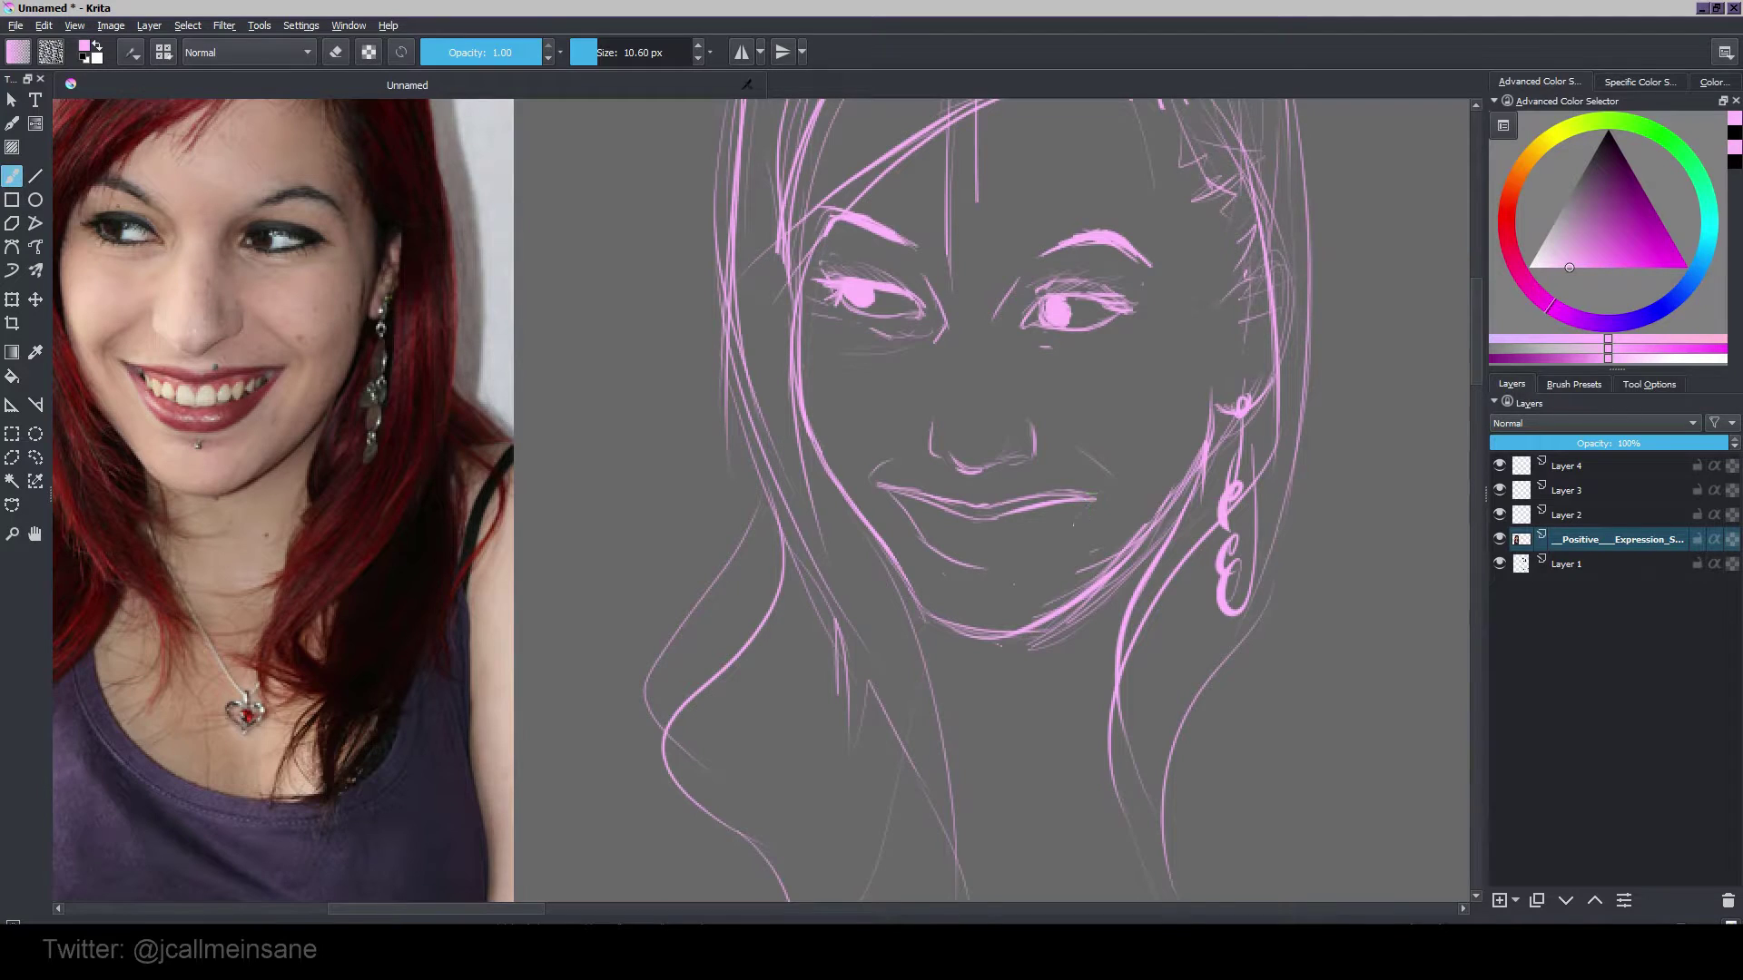
drag(1089, 502, 1060, 541)
Step: Sketch a small practice smile beside the head with thick upper and lower lips
mouse_move(556, 391)
mouse_down()
mouse_move(636, 391)
mouse_move(548, 388)
mouse_move(622, 407)
mouse_move(680, 381)
mouse_move(613, 459)
mouse_up()
key(ctrl+z)
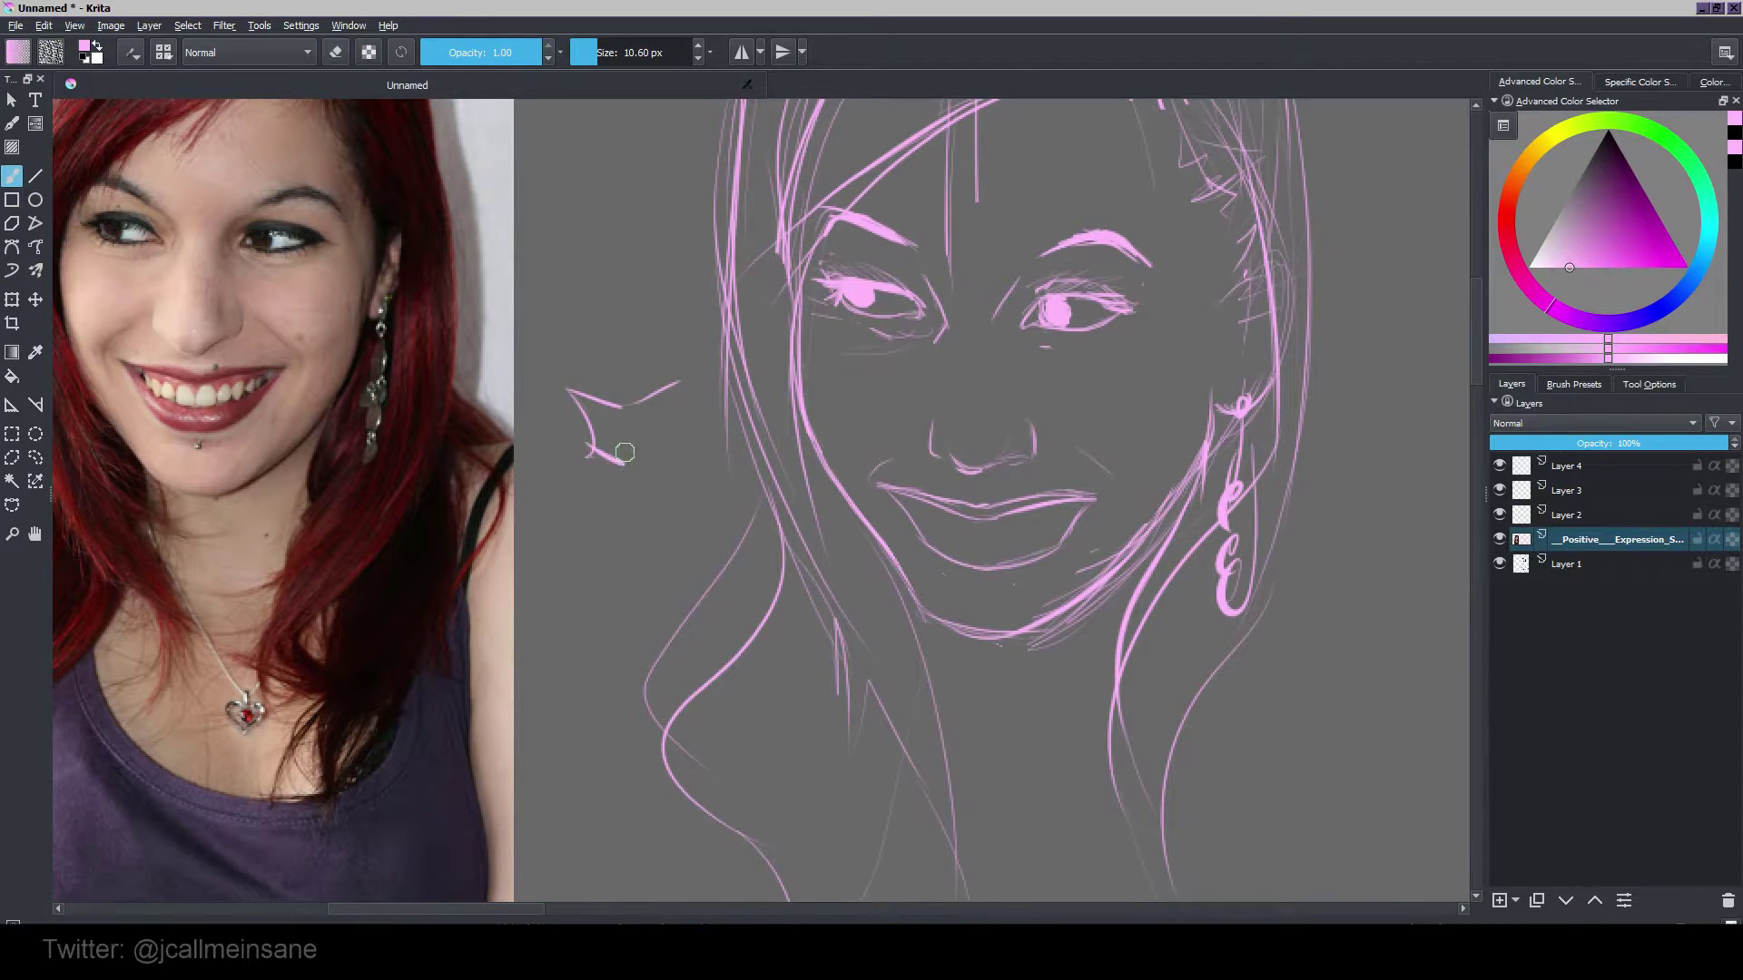
mouse_move(680, 382)
mouse_down()
mouse_move(630, 460)
mouse_move(616, 449)
mouse_move(674, 441)
mouse_up()
drag(572, 391, 621, 414)
drag(614, 412, 677, 385)
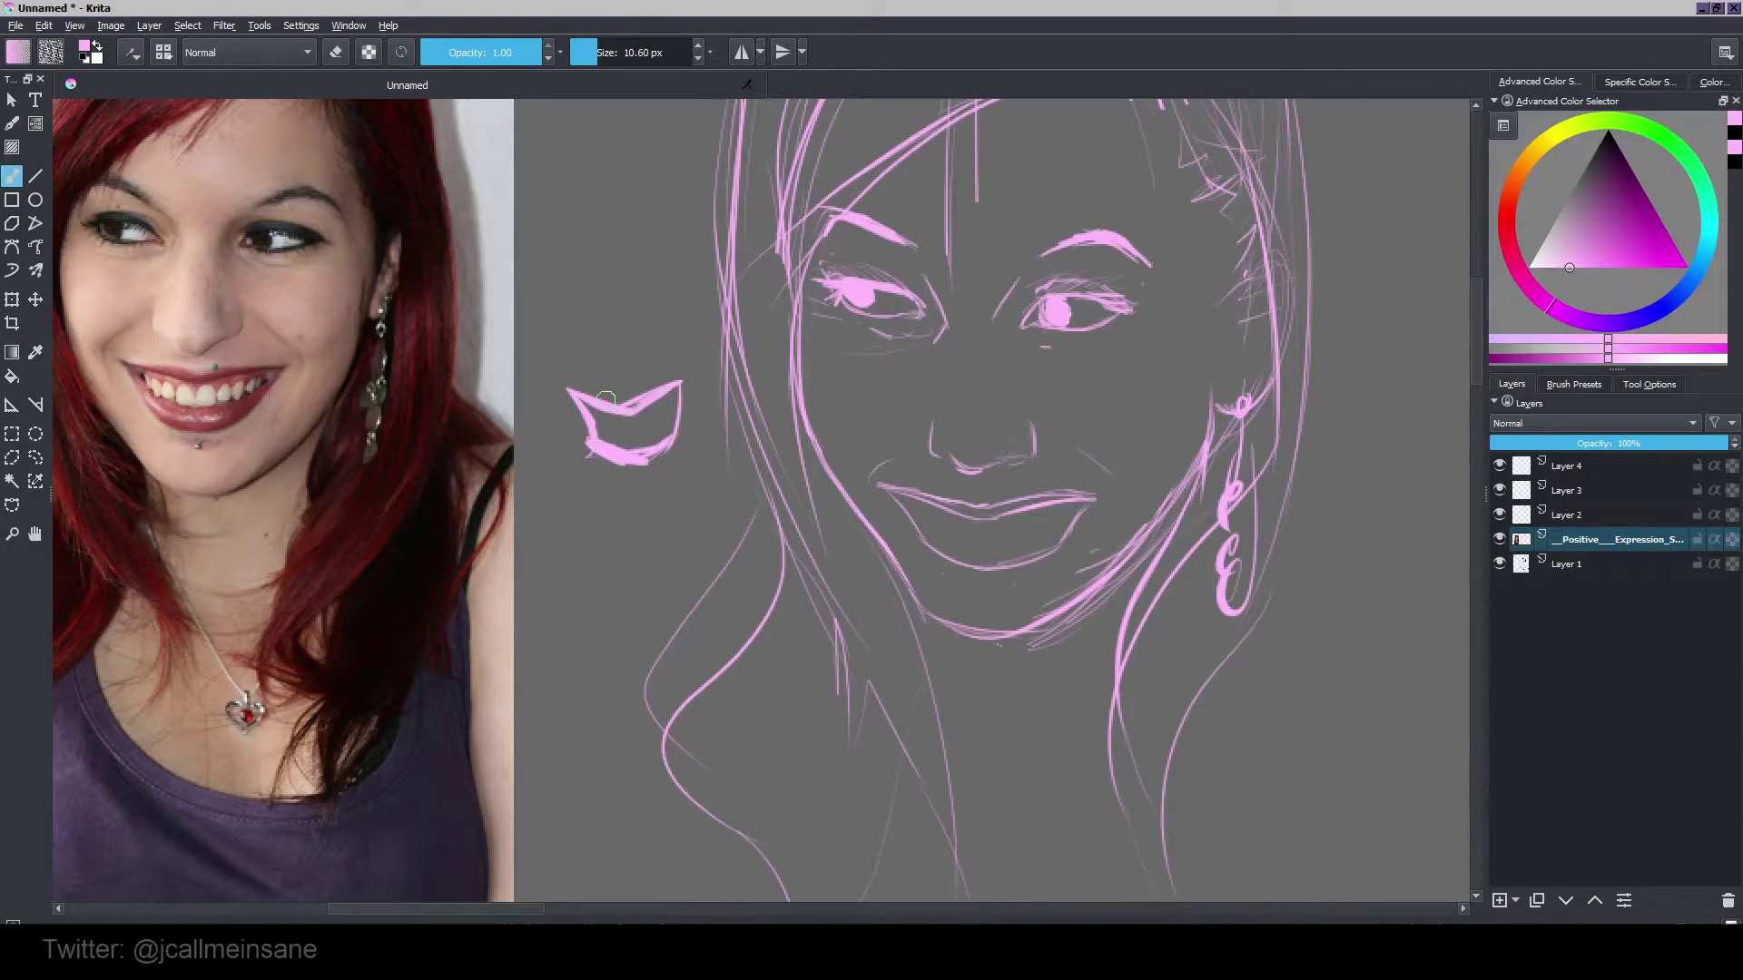
key(e)
key(e)
key(e)
drag(625, 419, 668, 394)
Step: Adjust the lips of the small practice mouth and erase the practice sketch
key(e)
key(e)
key(e)
key(e)
mouse_move(646, 459)
mouse_down()
mouse_move(677, 445)
mouse_move(677, 401)
mouse_move(623, 448)
mouse_move(665, 401)
mouse_move(583, 415)
mouse_move(670, 415)
mouse_move(563, 377)
mouse_move(625, 454)
mouse_move(644, 358)
mouse_move(694, 421)
mouse_up()
key(e)
key(e)
key(e)
key(e)
key(e)
key(e)
key(e)
Step: Tidy the upper lip line near the far corner of the portrait's mouth
mouse_move(1146, 498)
mouse_down()
mouse_move(1004, 681)
mouse_move(1132, 497)
mouse_move(1132, 470)
mouse_up()
key(e)
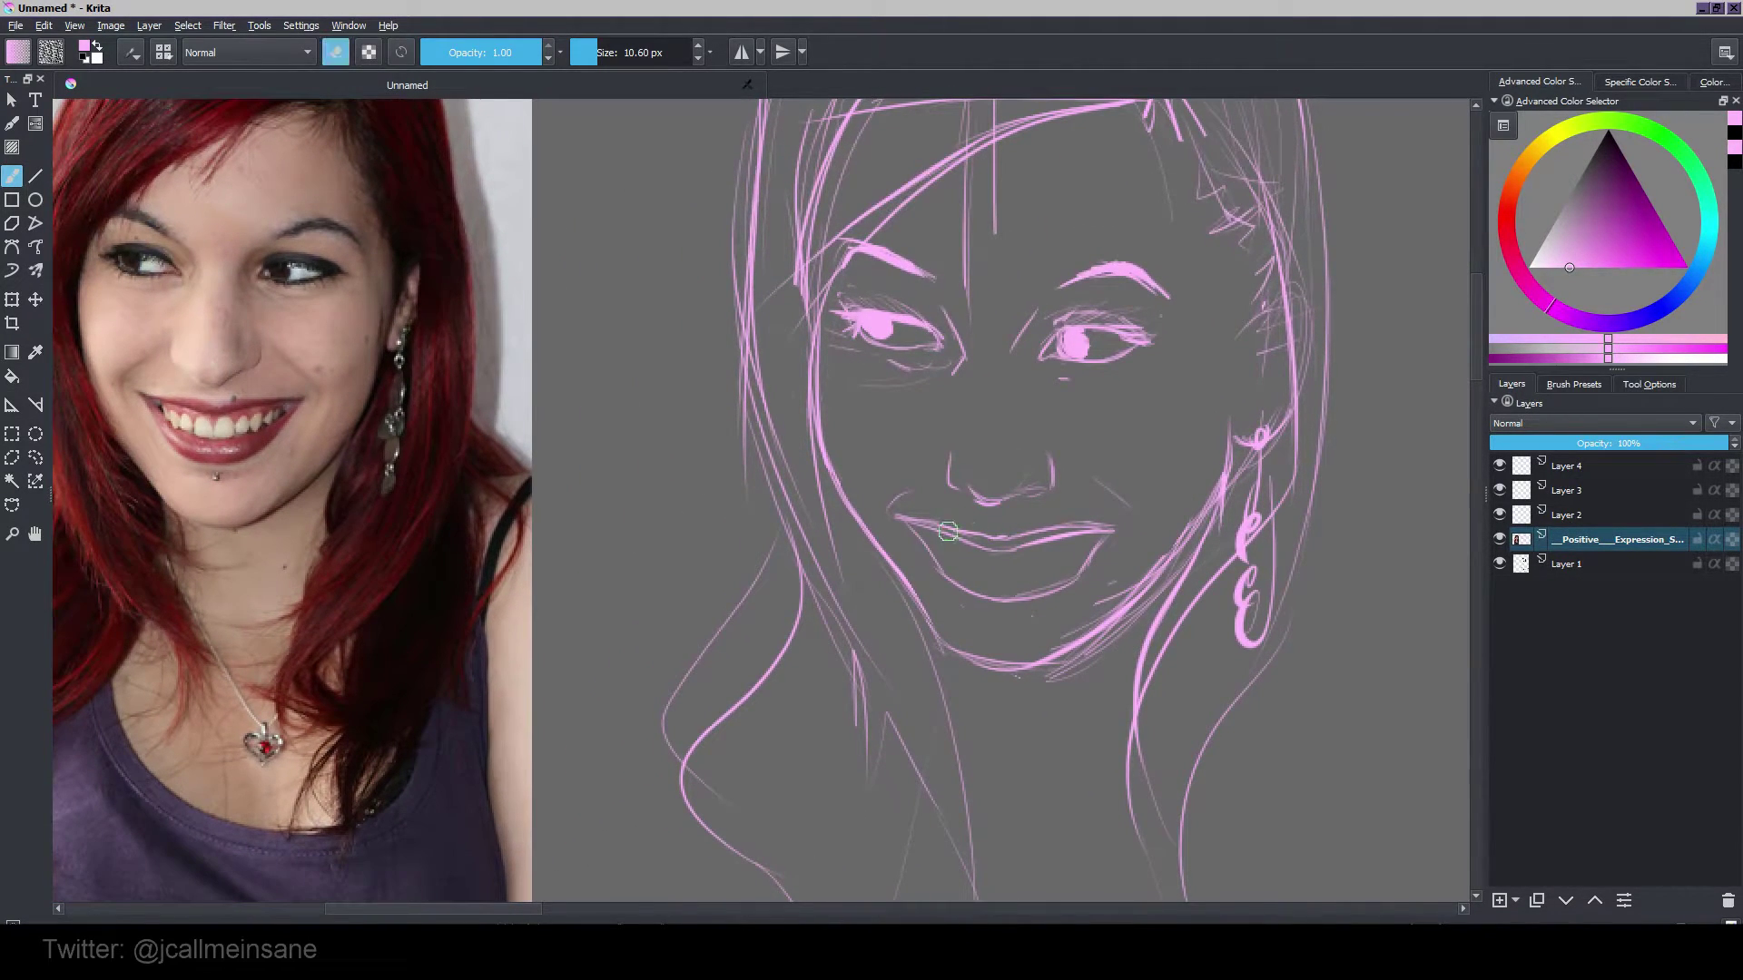
key(e)
drag(336, 413, 481, 438)
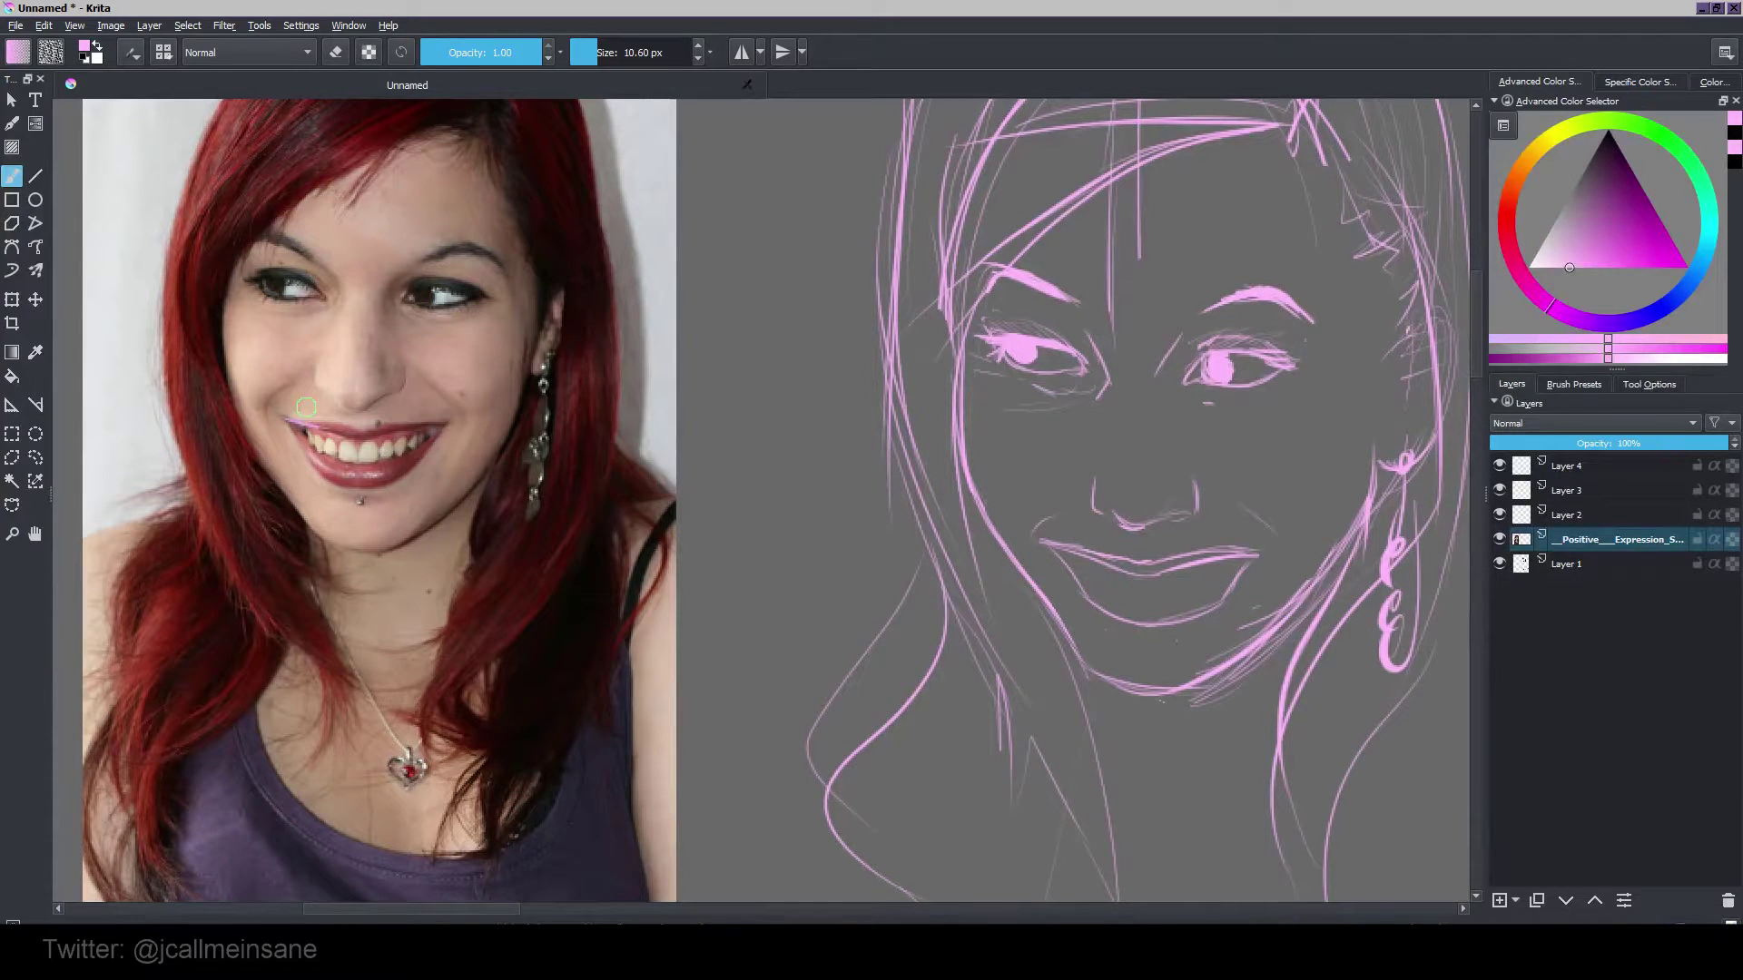
key(ctrl+z)
key(ctrl)
click(461, 377)
click(498, 370)
key(ctrl+z)
key(ctrl+z)
Step: Draw the upper edge of the lower lip as a curve inside the smile
drag(972, 560, 812, 523)
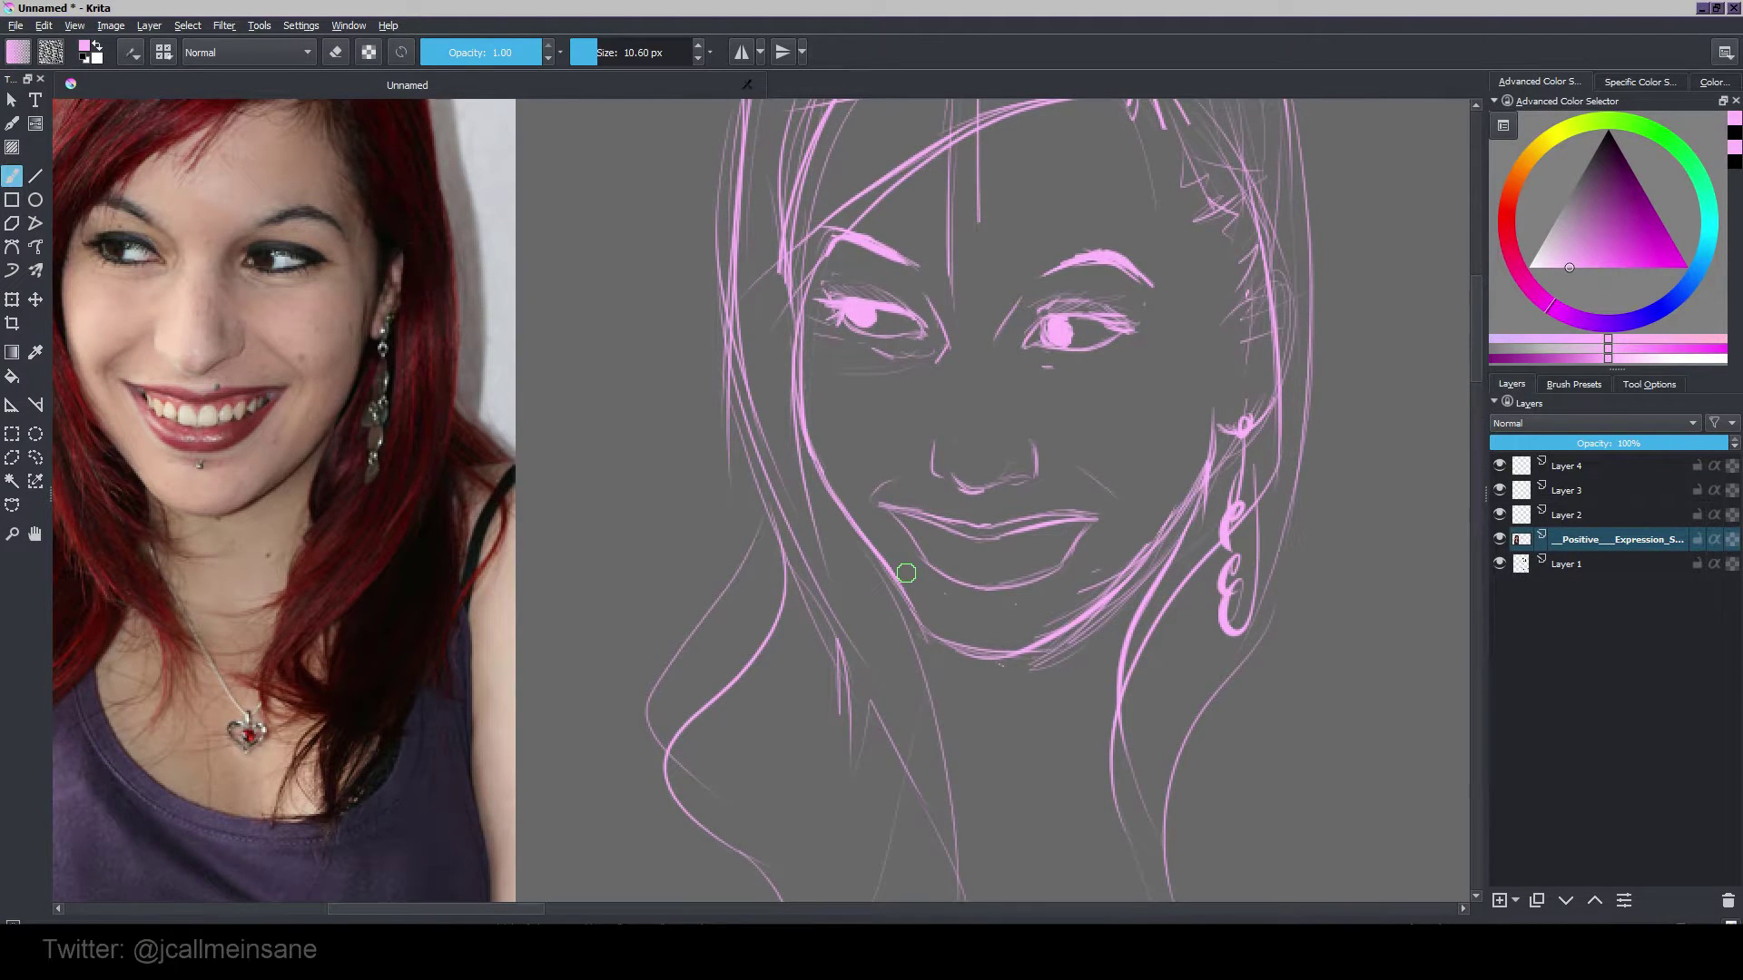
drag(904, 525, 887, 505)
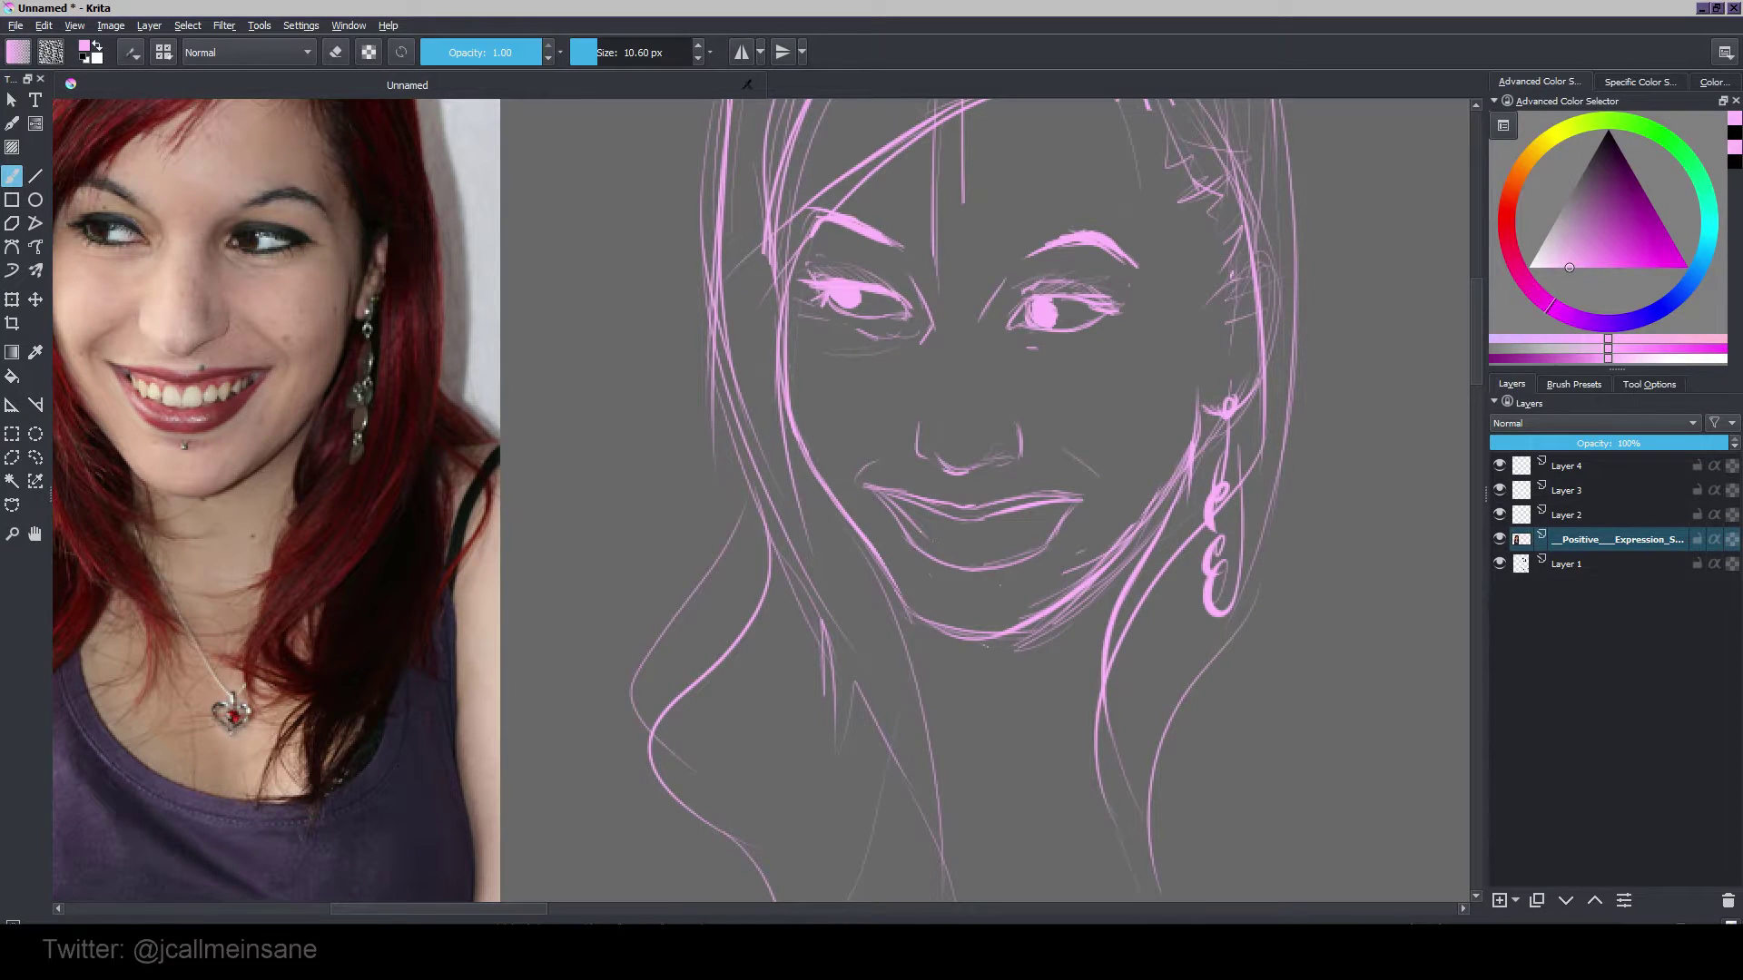
drag(915, 530, 994, 548)
key(e)
key(e)
key(e)
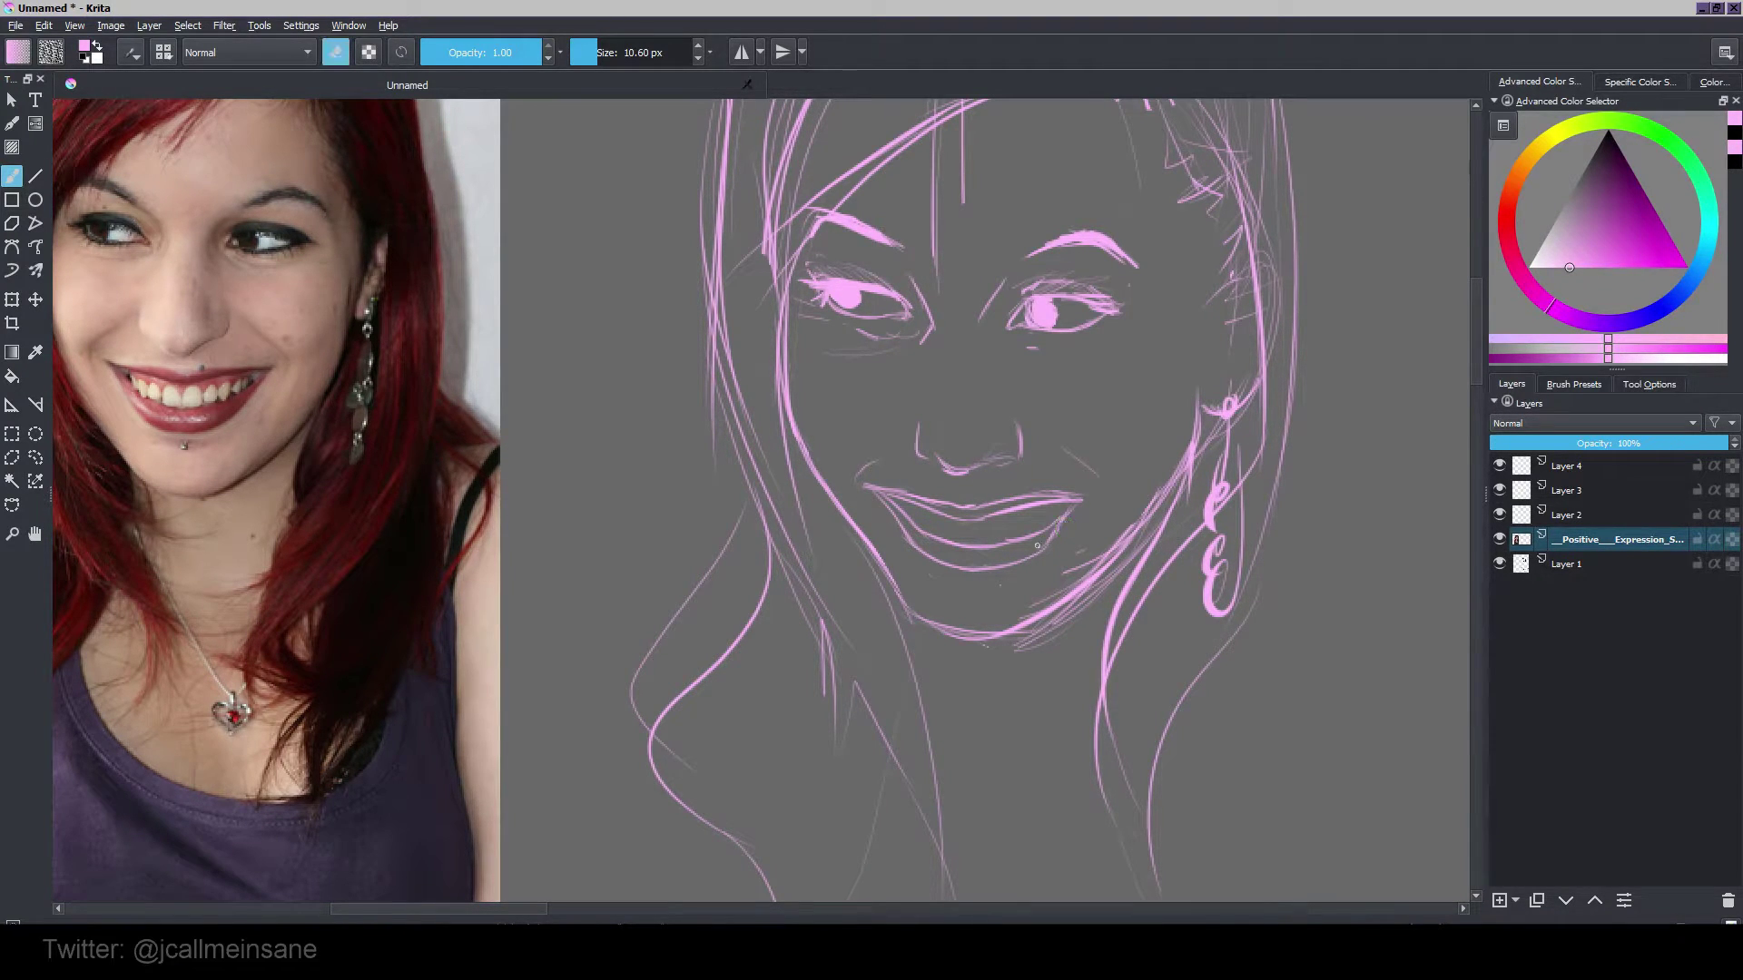
Step: Erase the near side of the smile's lower outline up to the mouth corner
key(e)
key(e)
key(e)
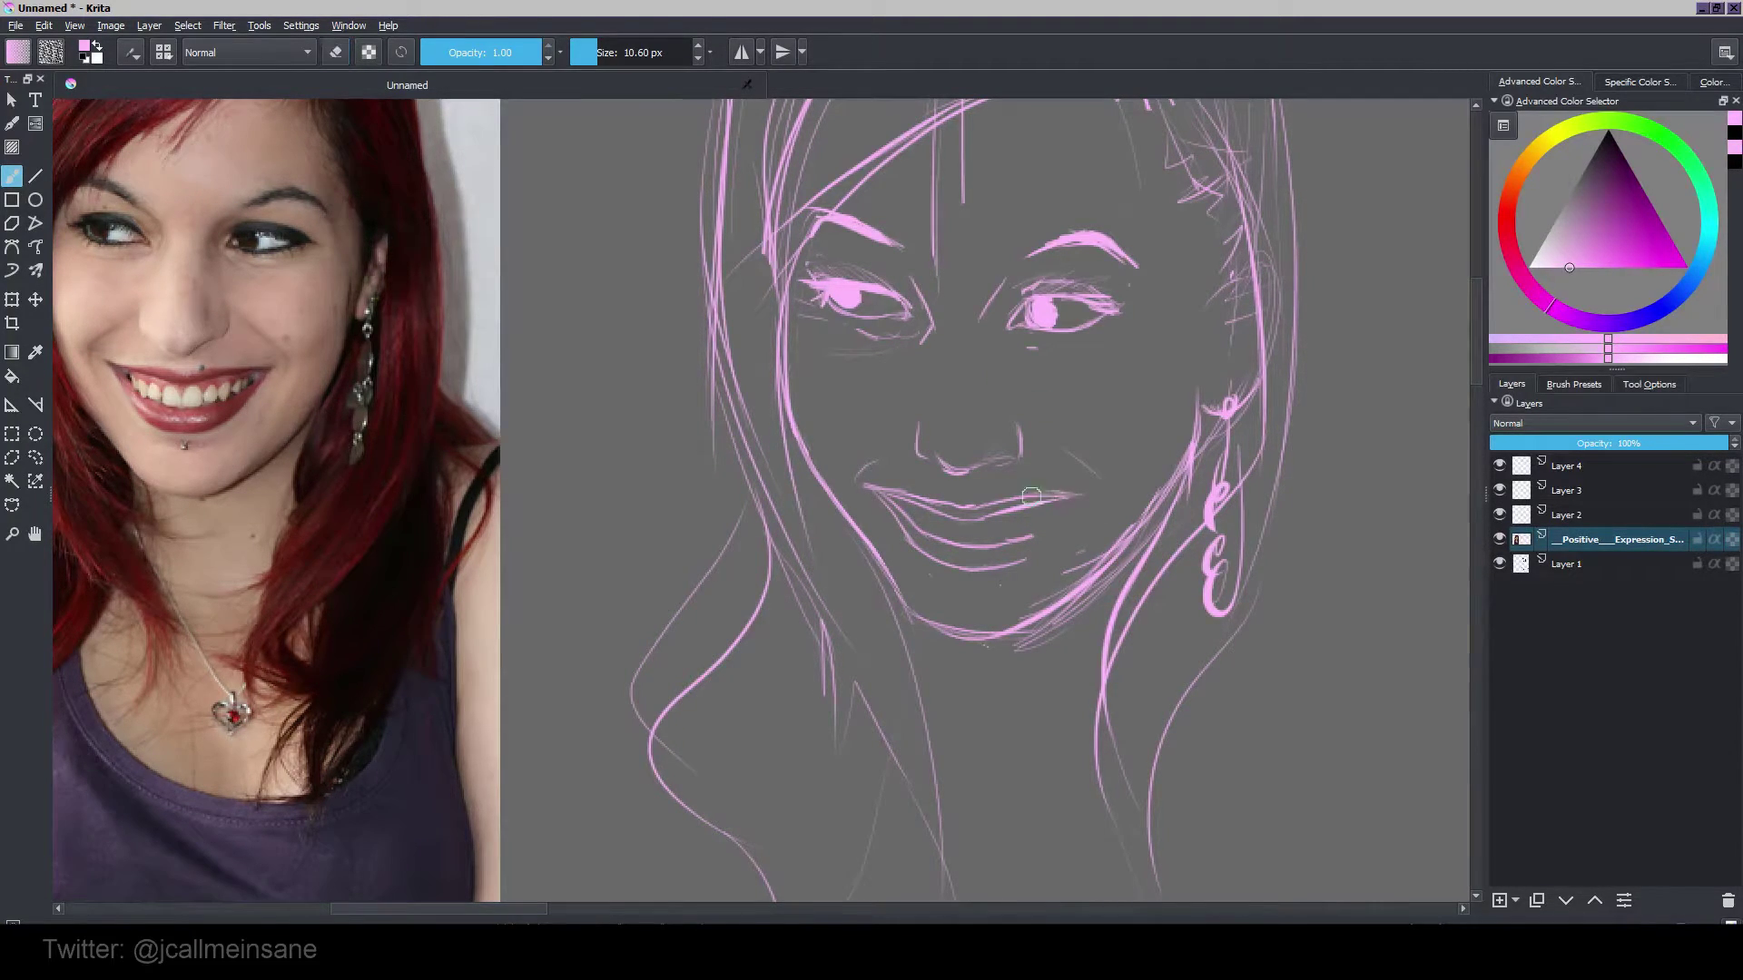
Step: Erase the smile's old lower lip lines and redraw the lower outline as one curve towards the far mouth corner
key(e)
mouse_move(954, 544)
mouse_down()
mouse_move(1033, 537)
mouse_move(920, 530)
mouse_move(994, 548)
mouse_move(913, 547)
mouse_move(946, 565)
mouse_move(1015, 566)
mouse_move(947, 574)
mouse_up()
key(e)
key(e)
key(e)
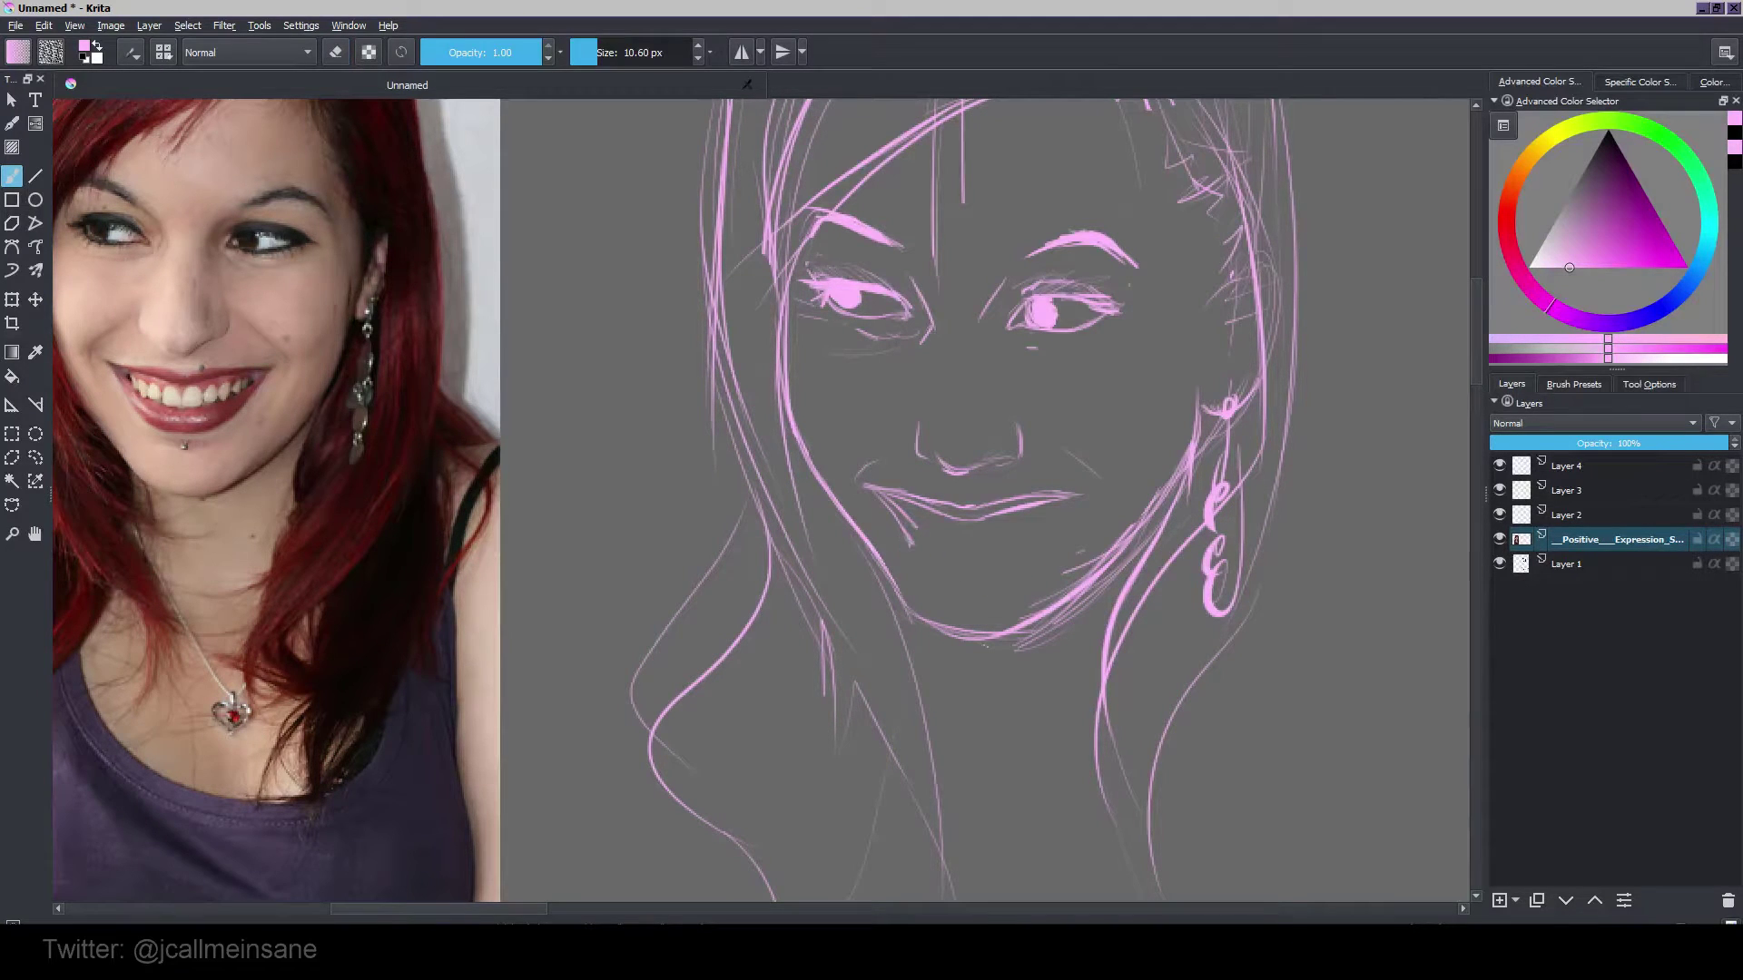
mouse_move(908, 542)
mouse_down()
mouse_move(972, 567)
mouse_move(1026, 557)
mouse_up()
key(e)
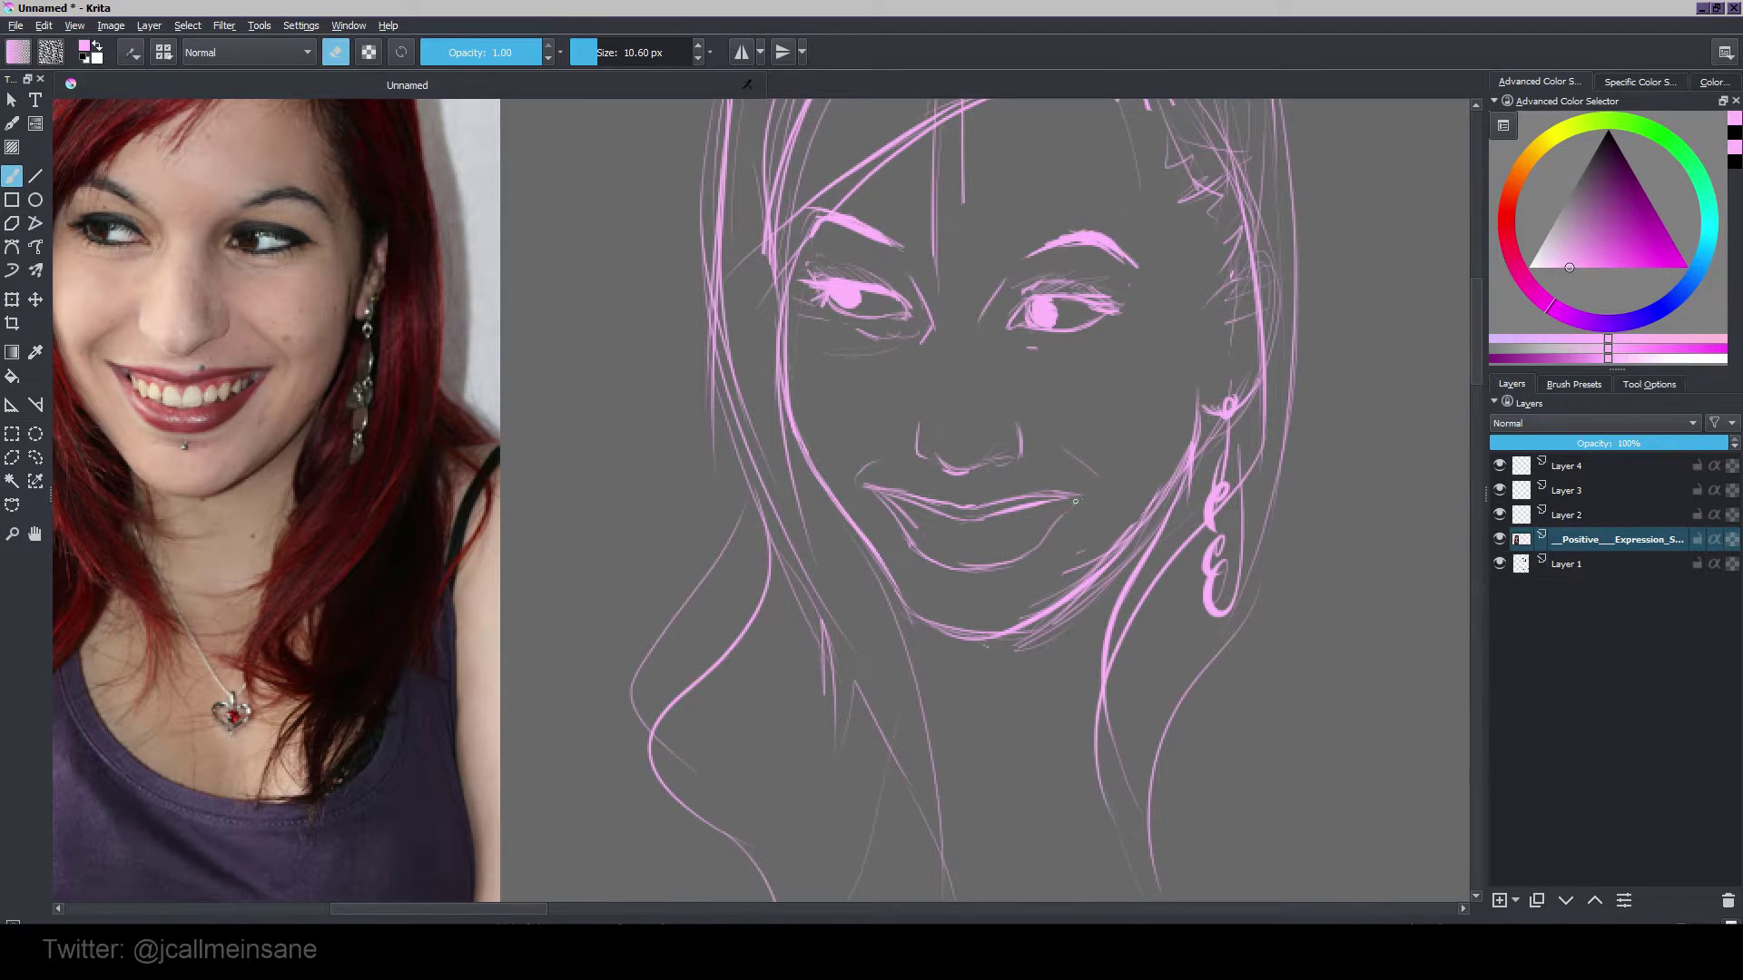
Step: Draw the upper edge of the lower lip inside the smile and connect it to the far mouth corner
key(e)
drag(1080, 495, 1040, 547)
key(e)
key(e)
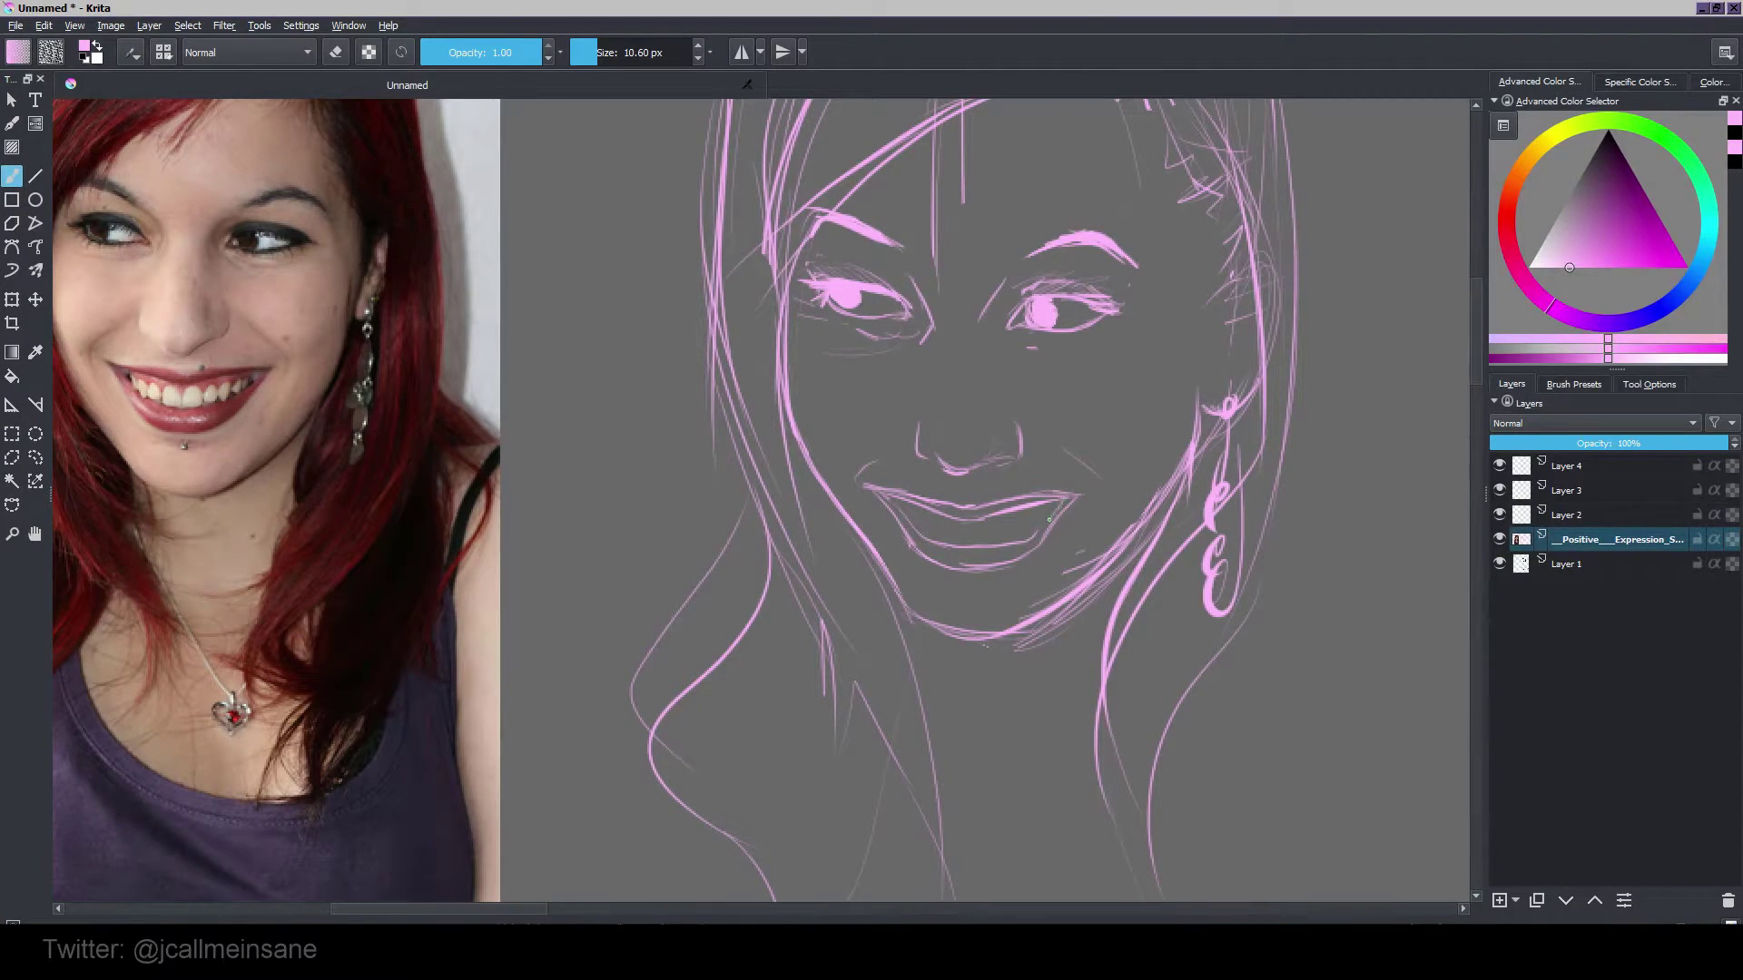
Step: Erase the heavy bottom curve of the lower lip and redraw it as a cleaner outline
key(e)
mouse_move(1026, 554)
mouse_down()
mouse_move(976, 565)
mouse_move(1008, 574)
mouse_move(960, 569)
mouse_up()
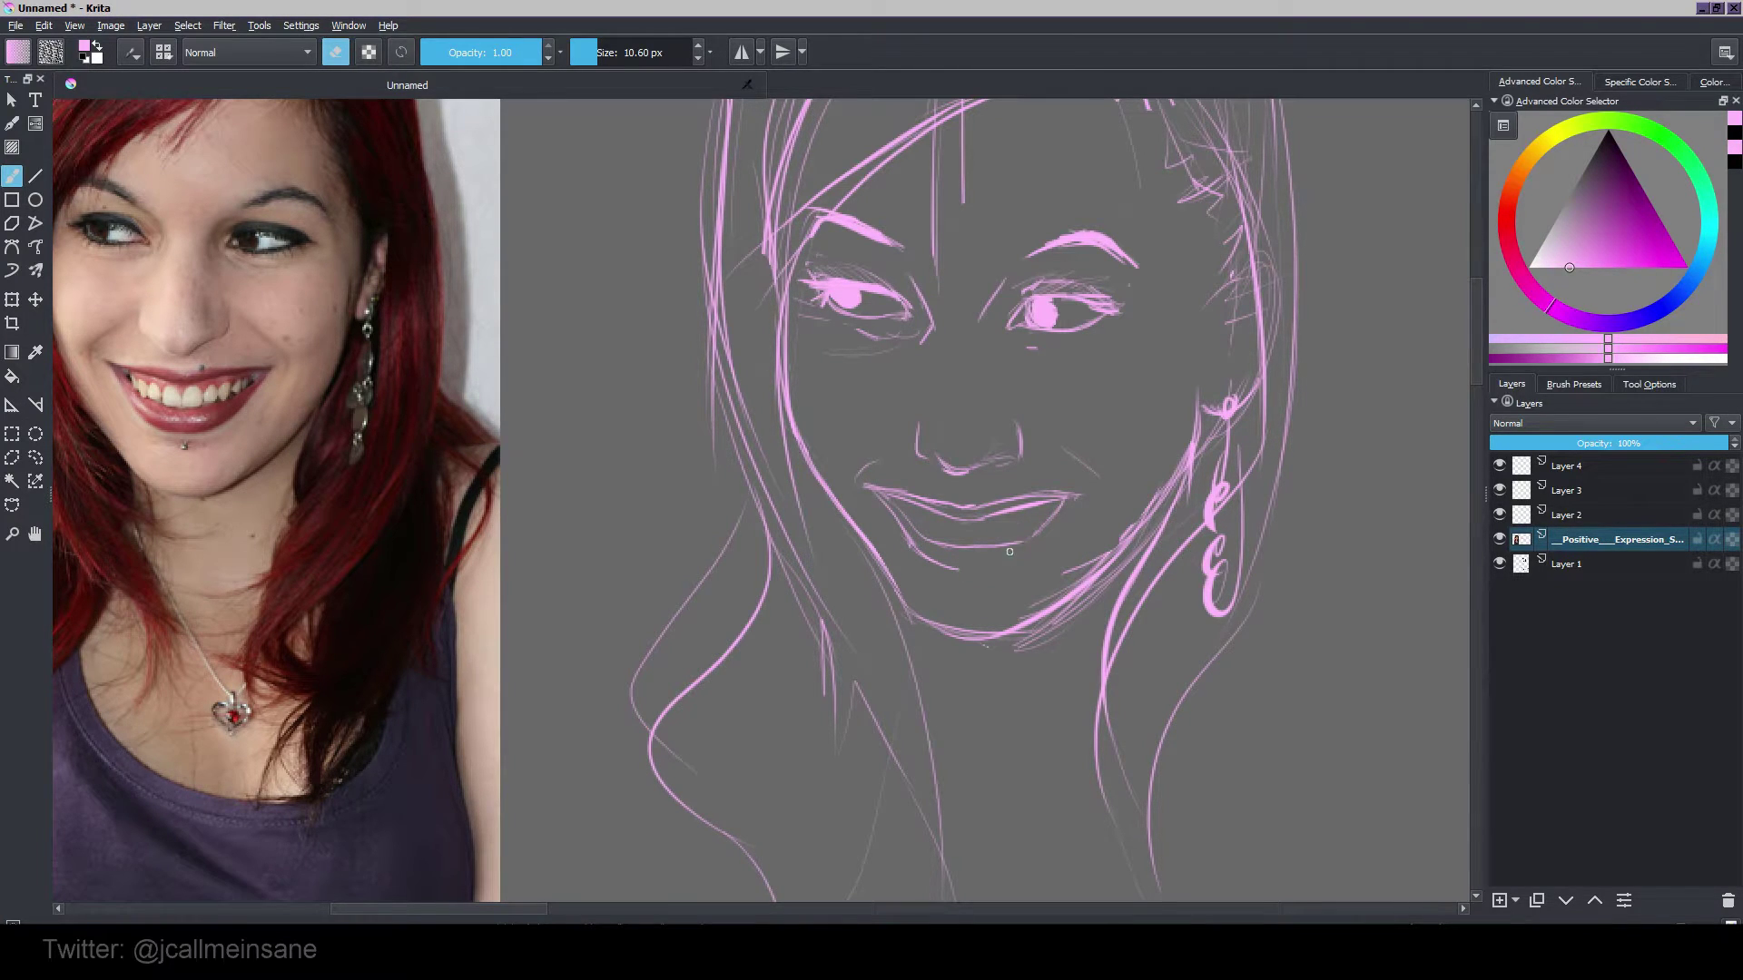
key(e)
key(e)
click(1050, 533)
key(e)
key(e)
mouse_move(985, 559)
mouse_down()
mouse_move(920, 561)
mouse_move(1040, 569)
mouse_move(956, 566)
mouse_up()
key(e)
drag(887, 505, 894, 514)
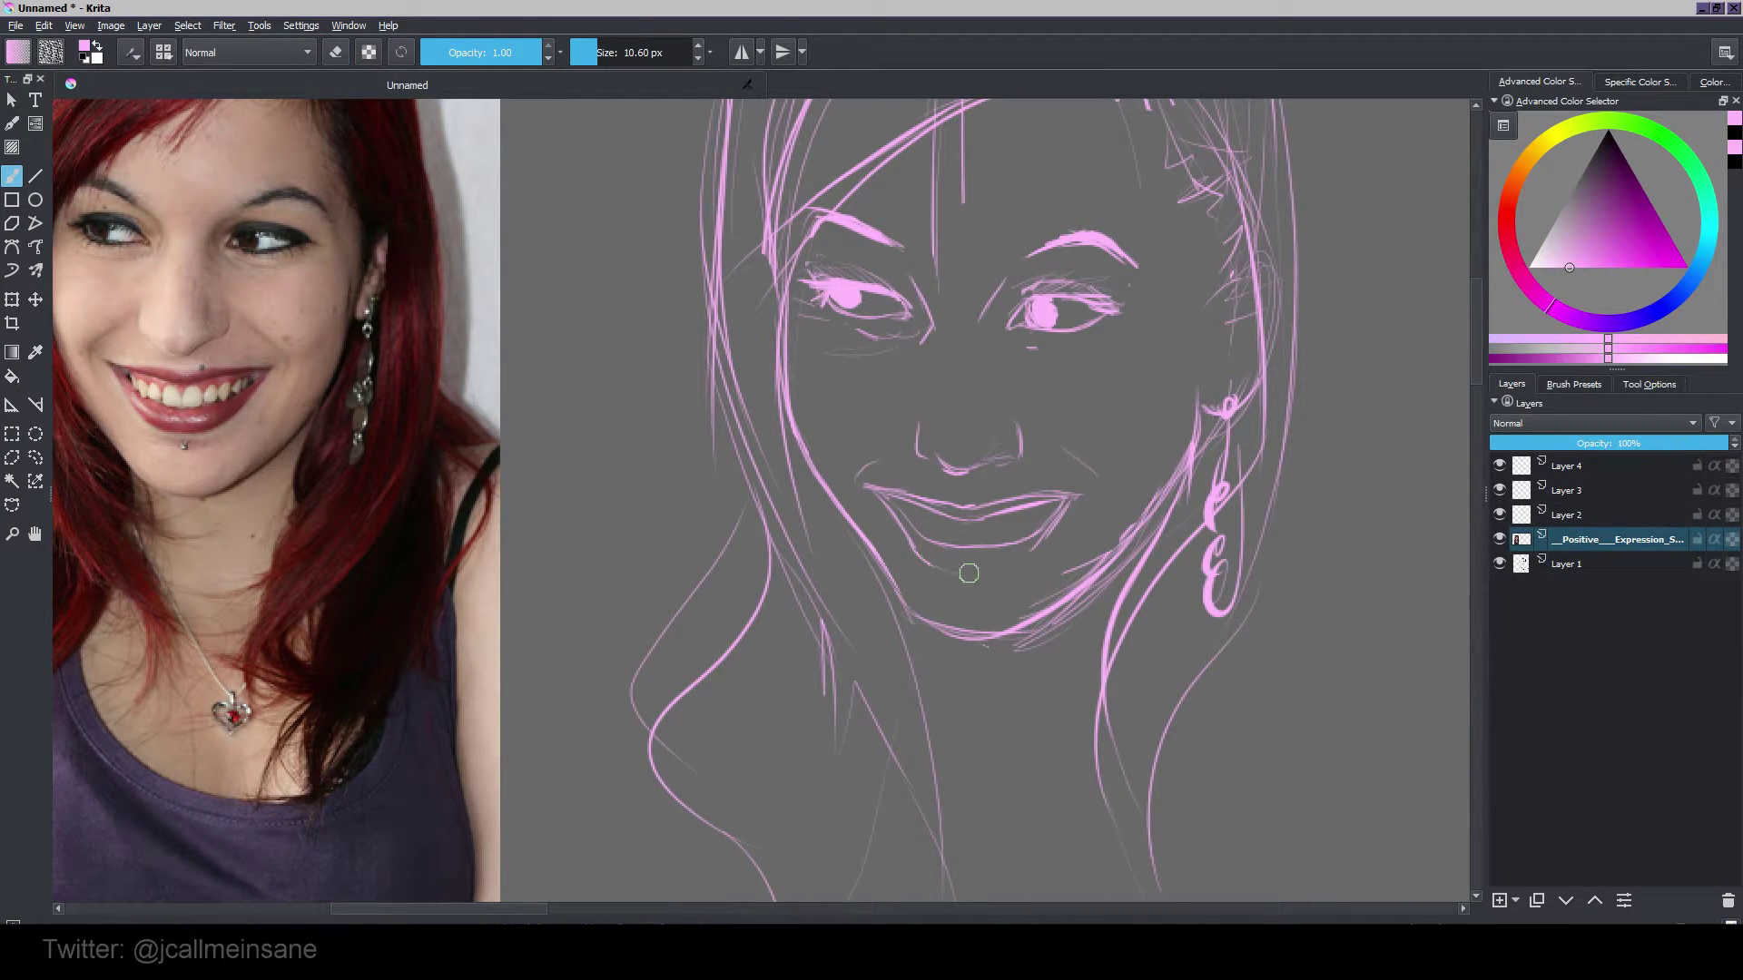
drag(928, 563, 1002, 567)
Step: Mirror the canvas view and refine the lip curves of the smile, alternating between drawing and erasing
key(m)
drag(762, 559, 835, 572)
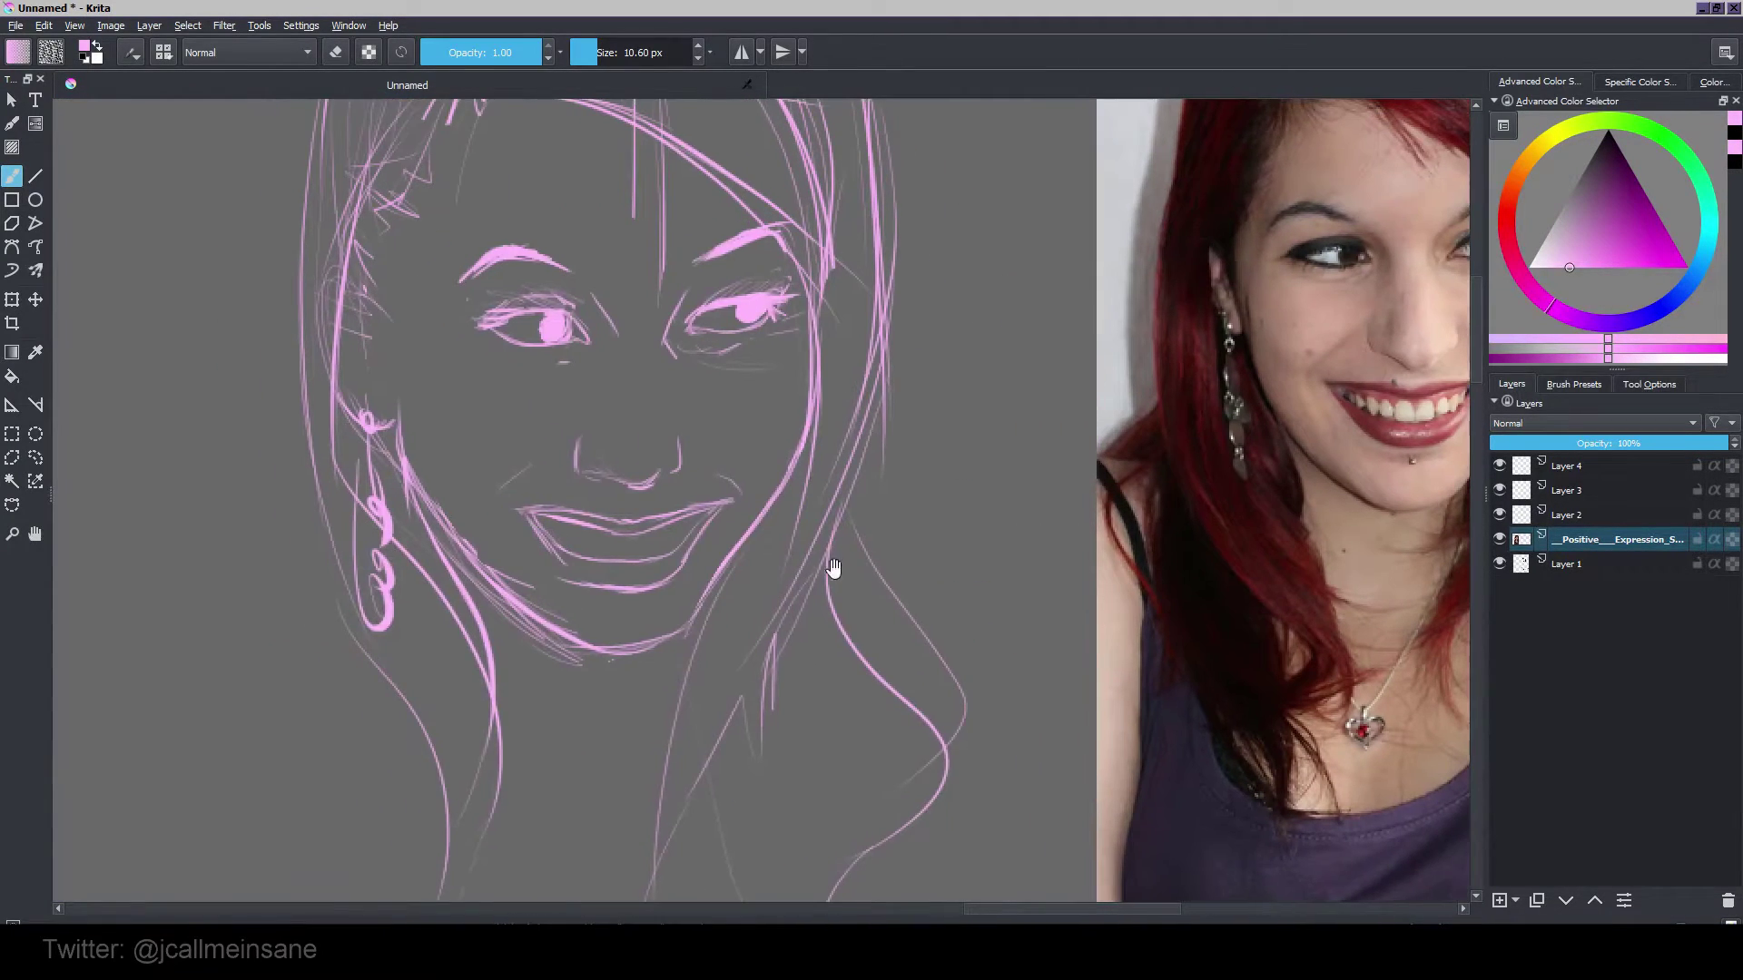
key(e)
mouse_move(587, 556)
mouse_down()
mouse_move(621, 577)
mouse_move(594, 577)
mouse_move(557, 533)
mouse_move(659, 620)
mouse_up()
key(e)
mouse_move(558, 533)
mouse_down()
mouse_move(598, 593)
mouse_move(677, 613)
mouse_move(692, 593)
mouse_move(679, 613)
mouse_move(693, 593)
mouse_move(623, 560)
mouse_move(470, 541)
mouse_move(485, 567)
mouse_move(413, 539)
mouse_move(472, 553)
mouse_move(441, 548)
mouse_up()
key(e)
key(e)
key(e)
key(e)
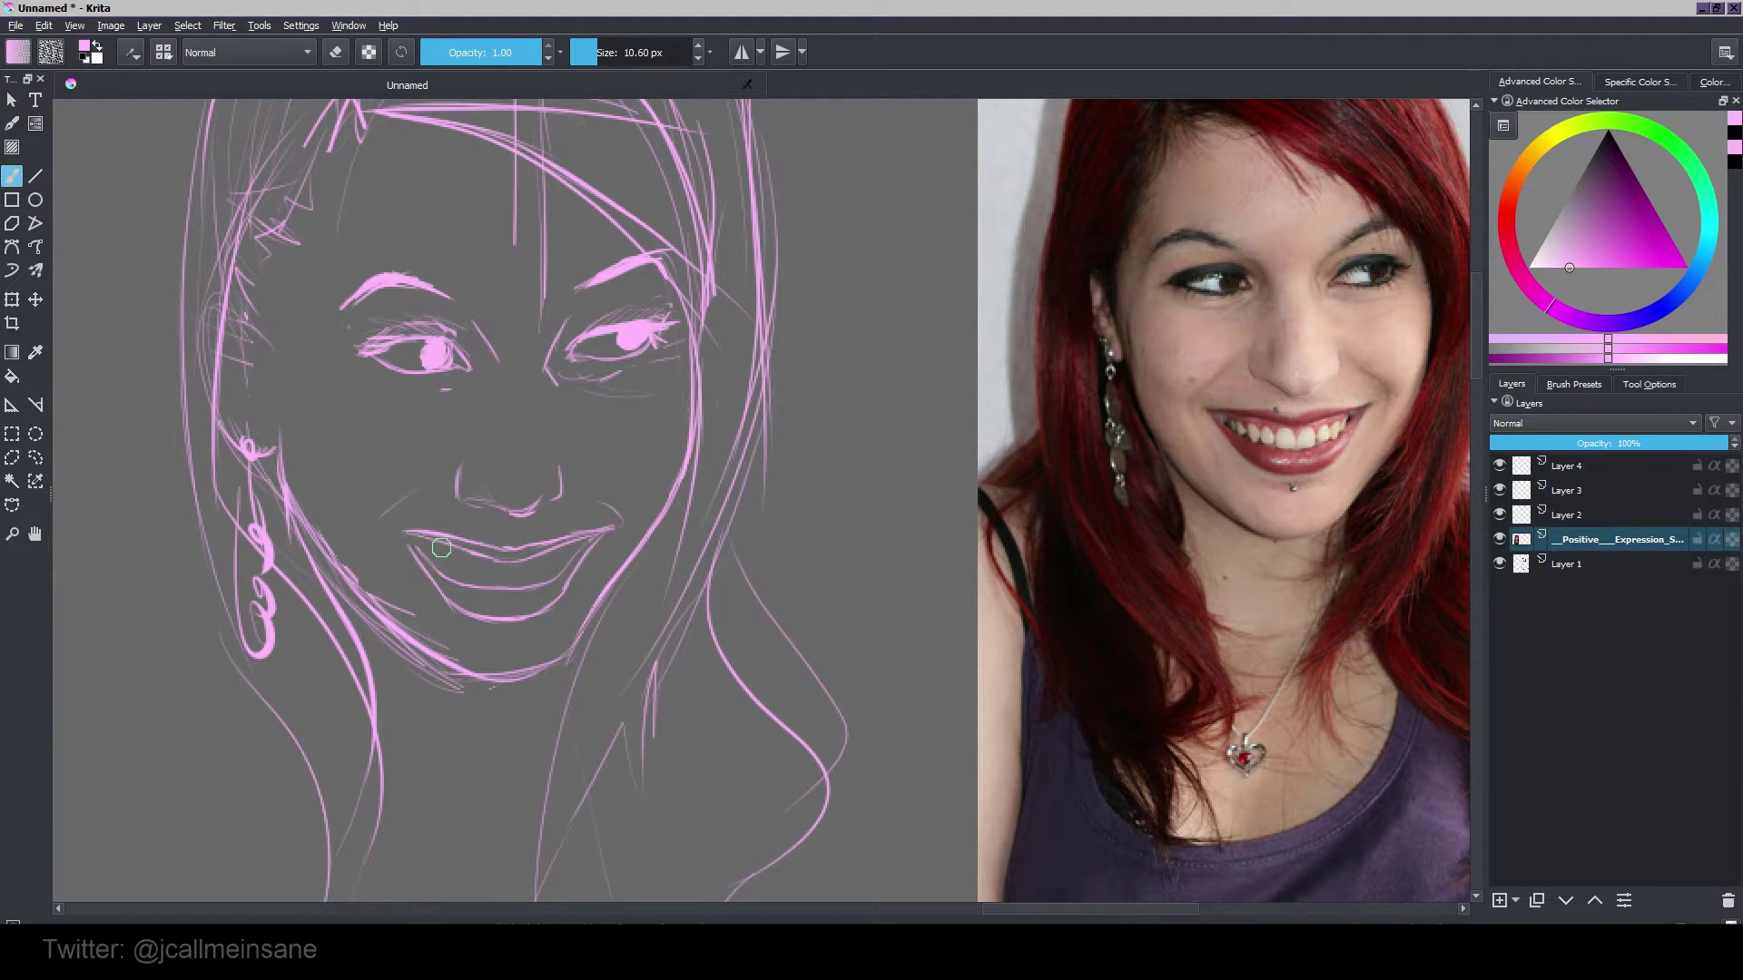
key(e)
key(e)
key(e)
key(e)
key(e)
key(e)
key(e)
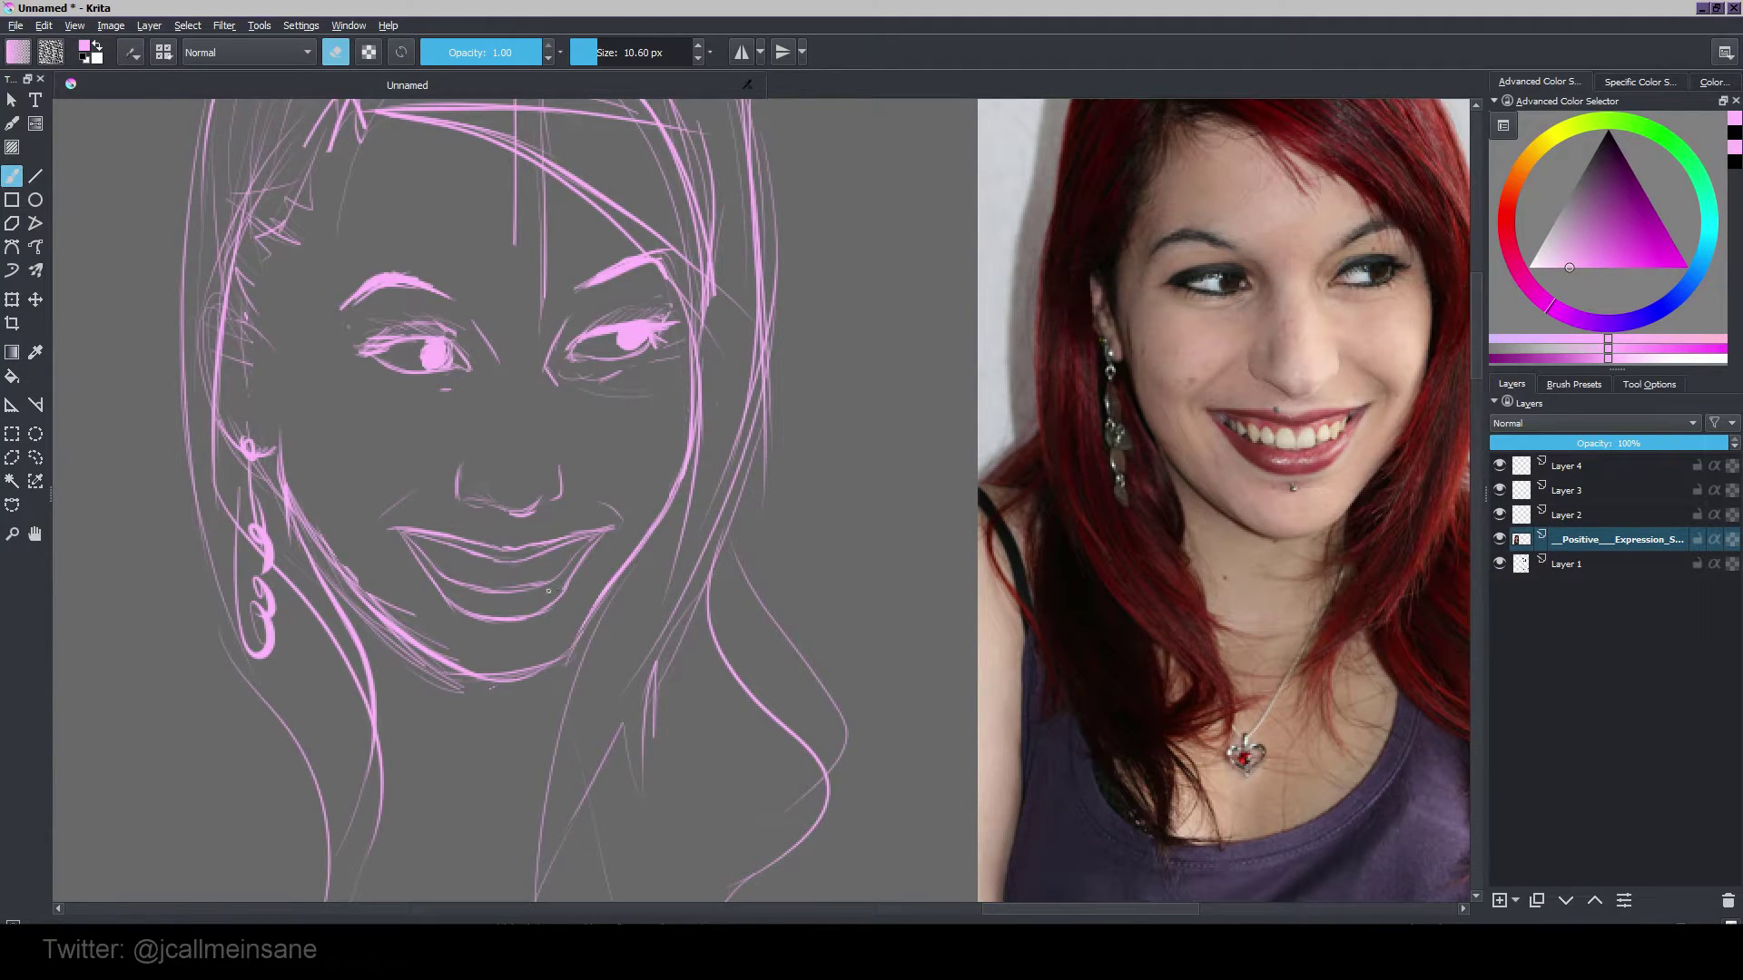
Step: Darken both inner corners of the smiling mouth with short strokes
key(e)
drag(473, 546, 495, 551)
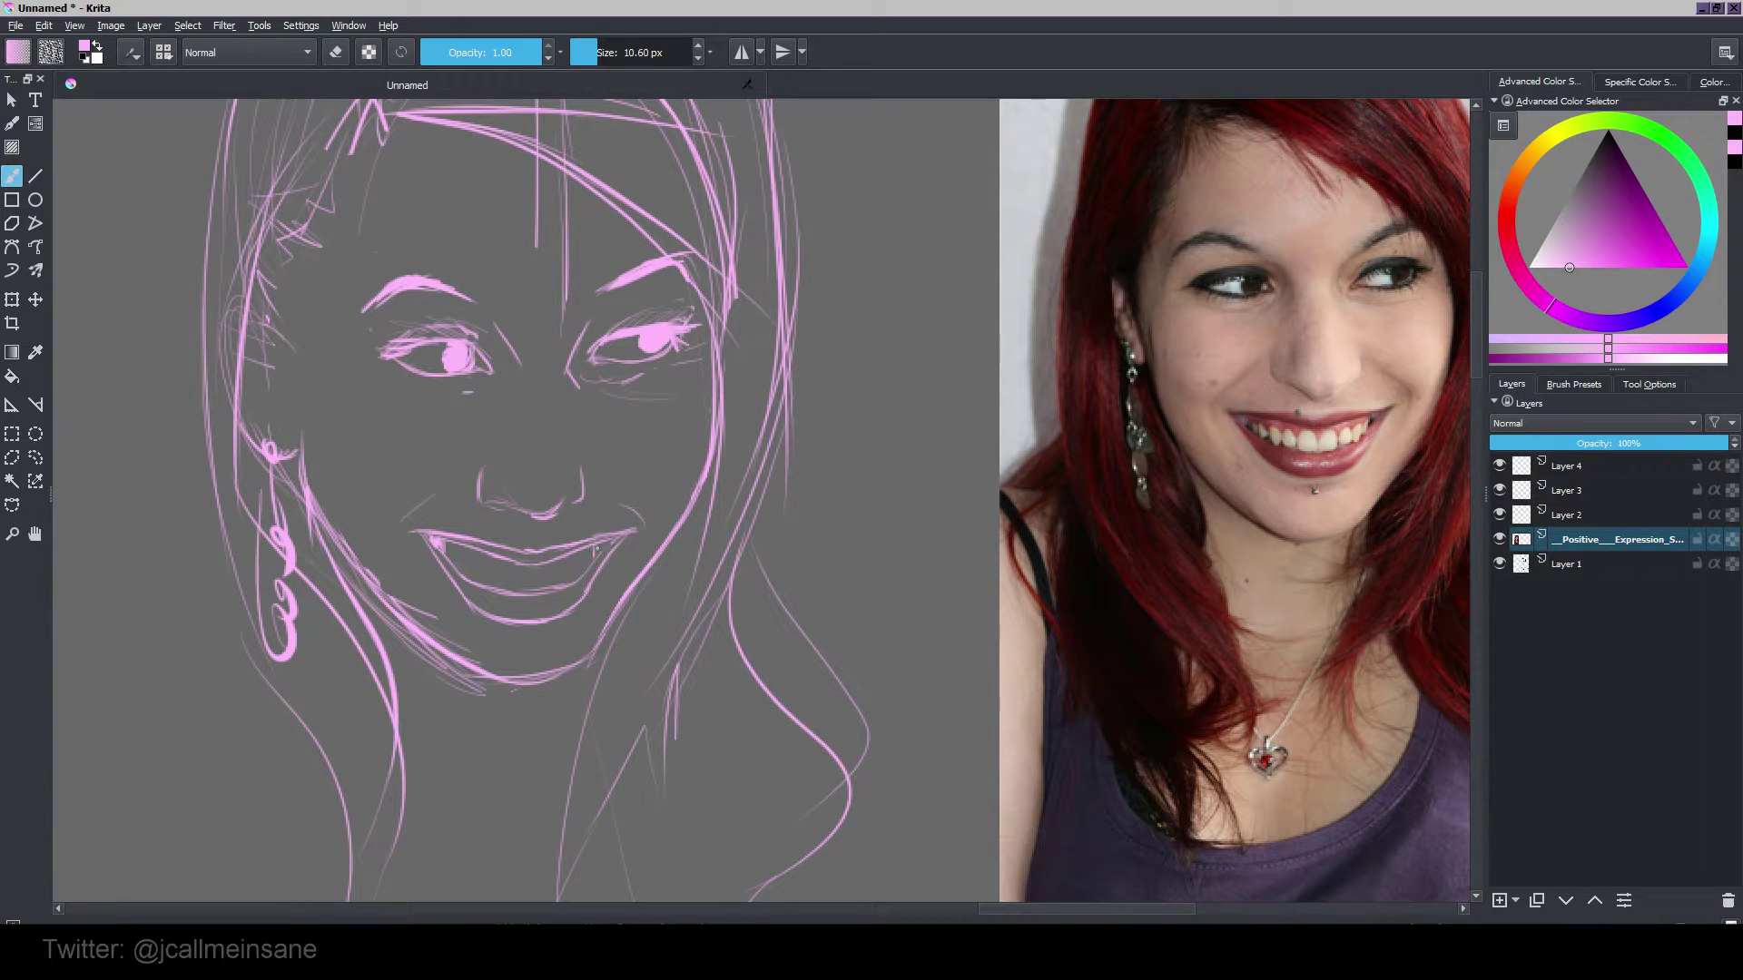
drag(597, 550, 609, 543)
Step: Thicken the upper eyelid line of the eye on the earring side
mouse_move(730, 512)
mouse_down()
mouse_move(792, 618)
mouse_move(846, 645)
mouse_up()
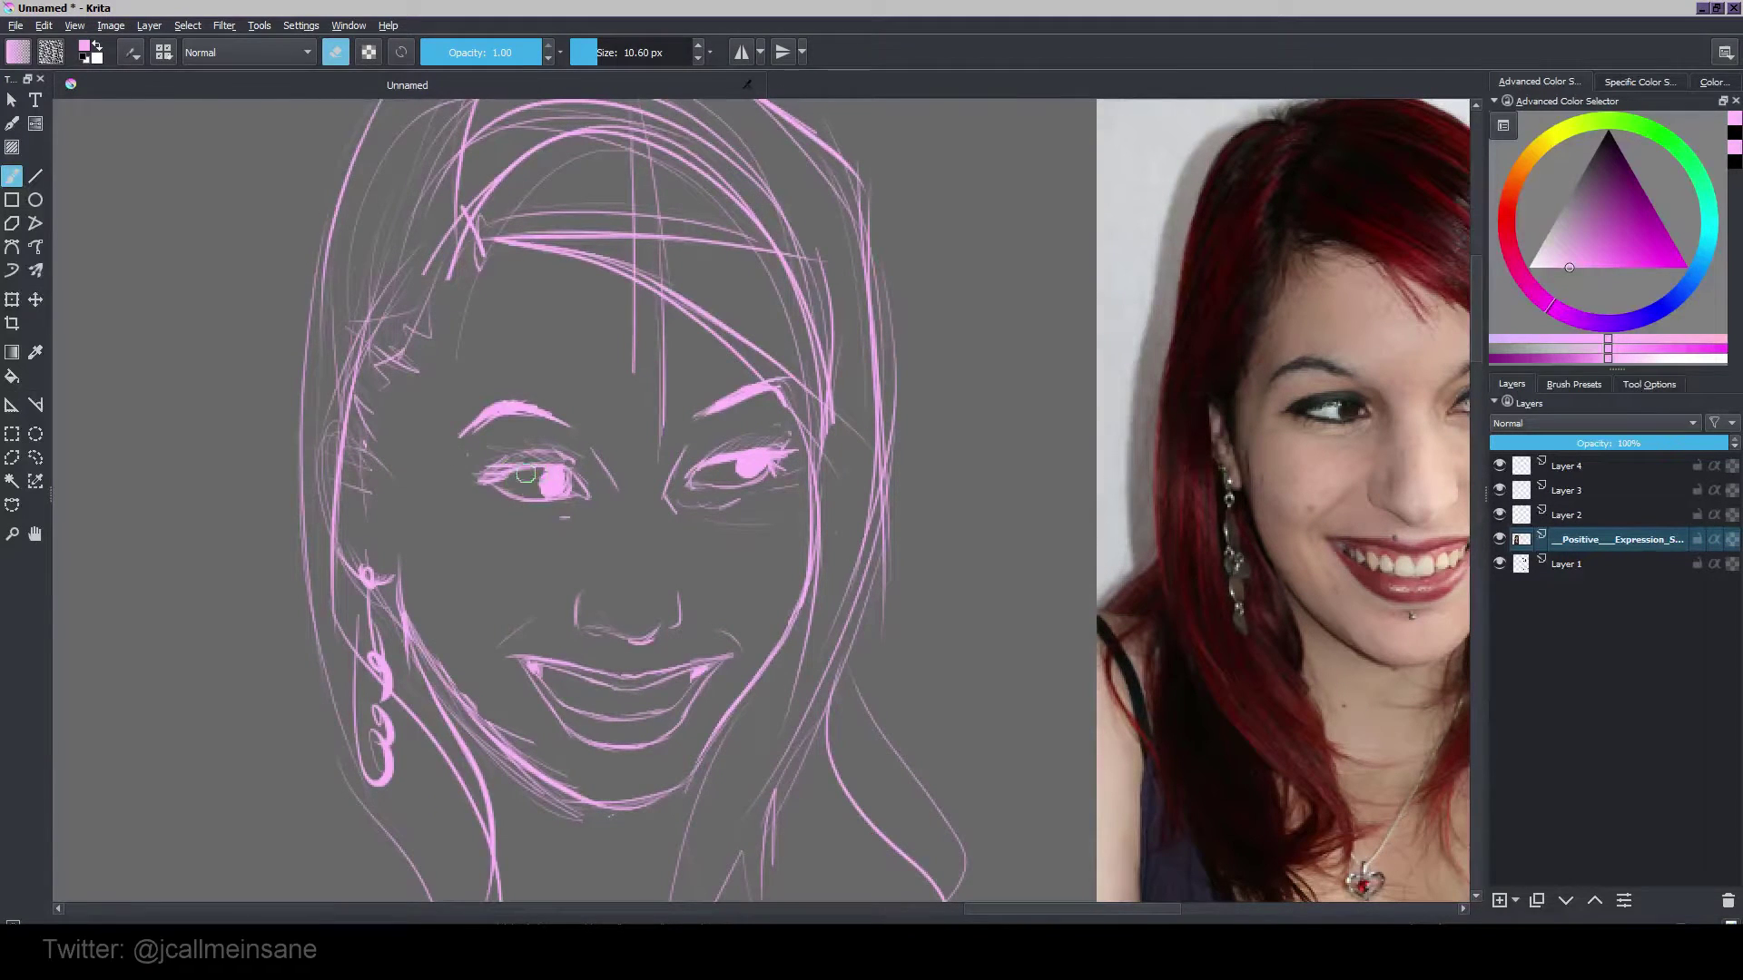
drag(512, 472, 543, 473)
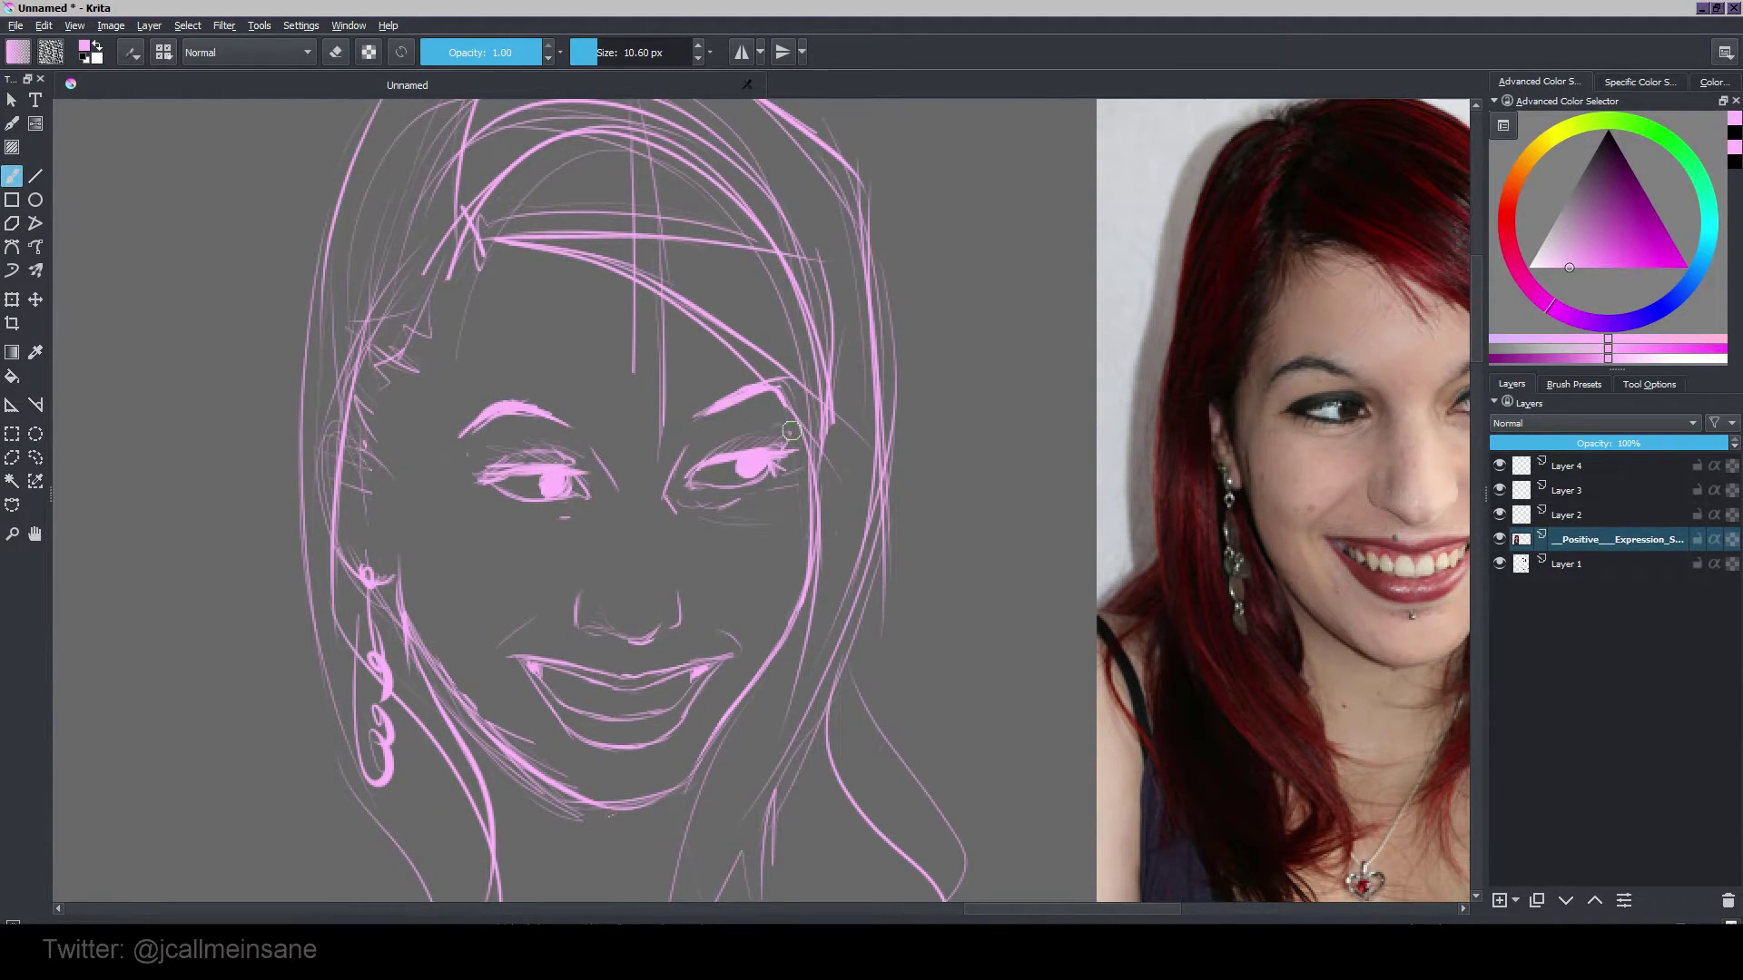
drag(736, 475, 796, 518)
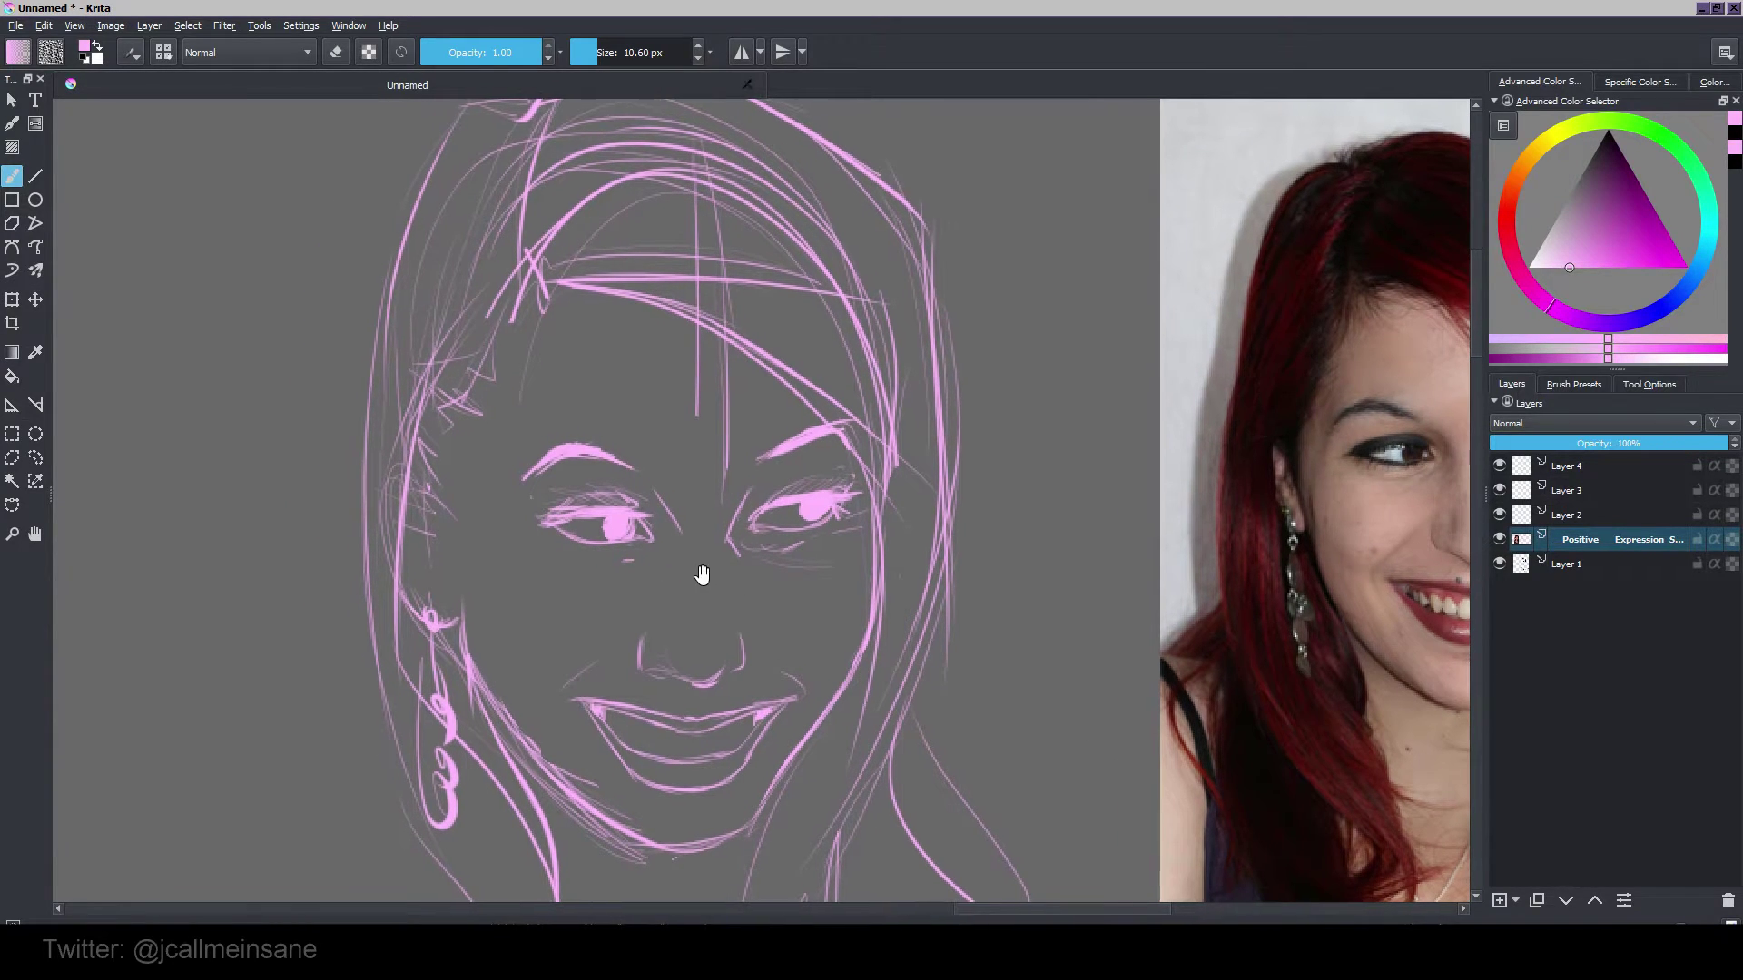
Step: Tidy the inner corner of the eye on the far side of the face and erase the stray mark beneath it
mouse_move(702, 573)
mouse_down()
mouse_move(669, 544)
mouse_move(528, 550)
mouse_up()
click(36, 458)
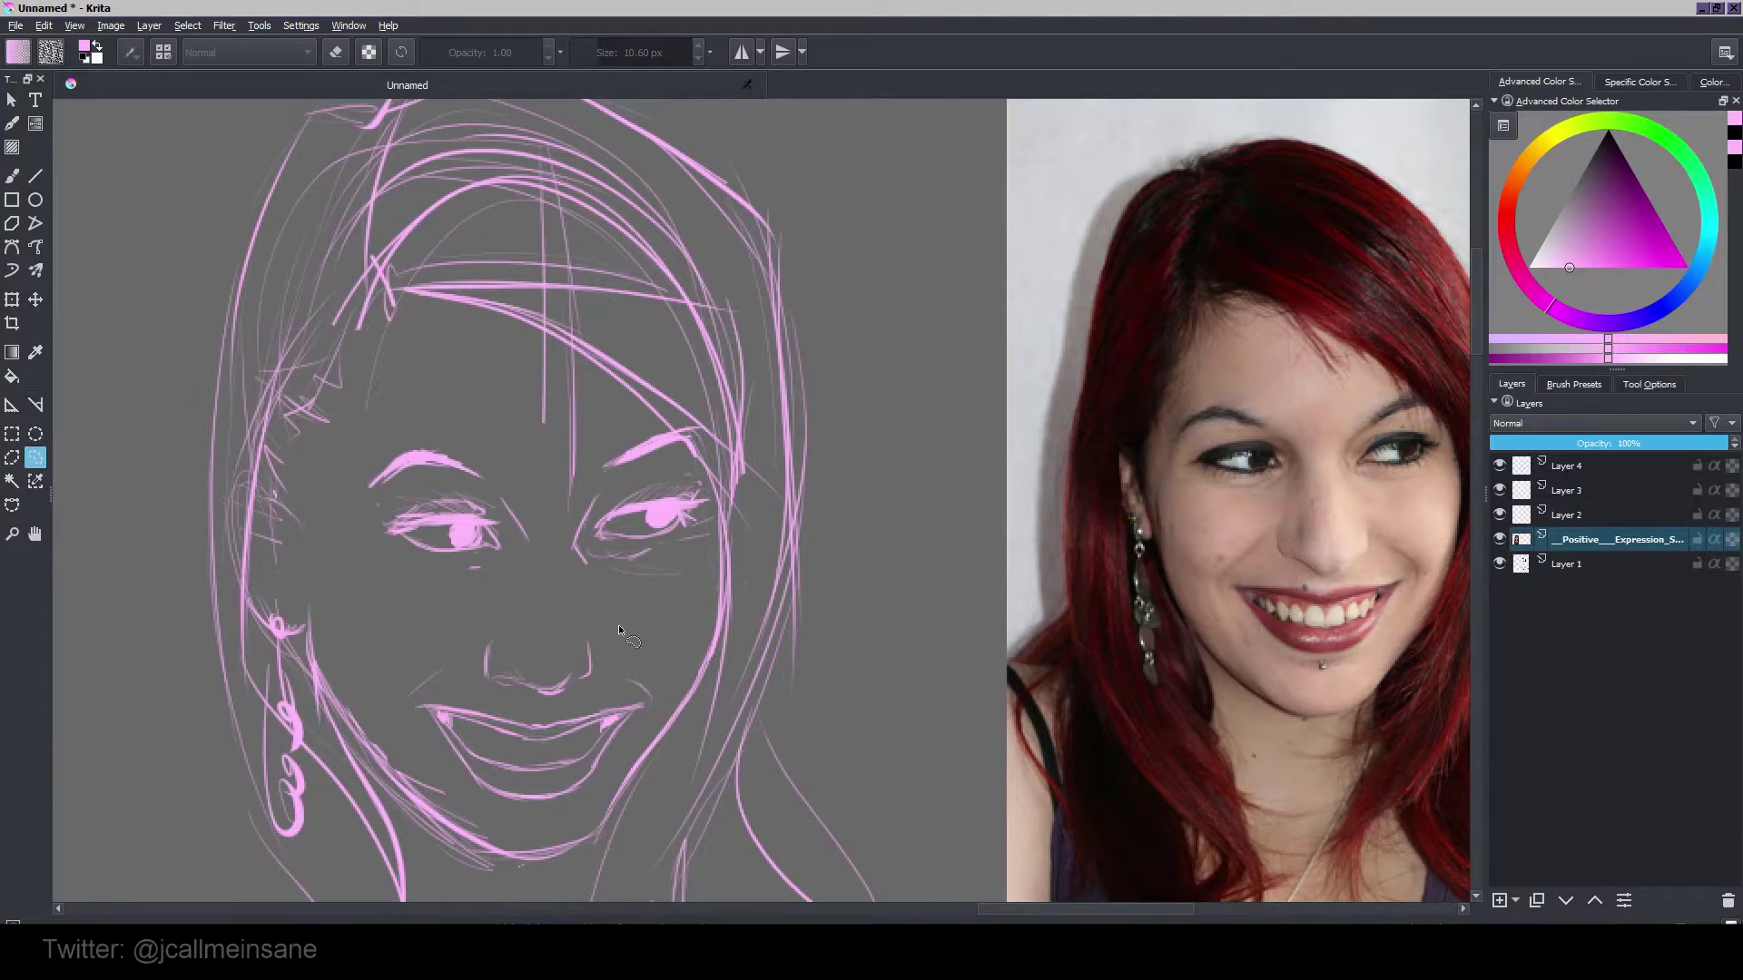
key(b)
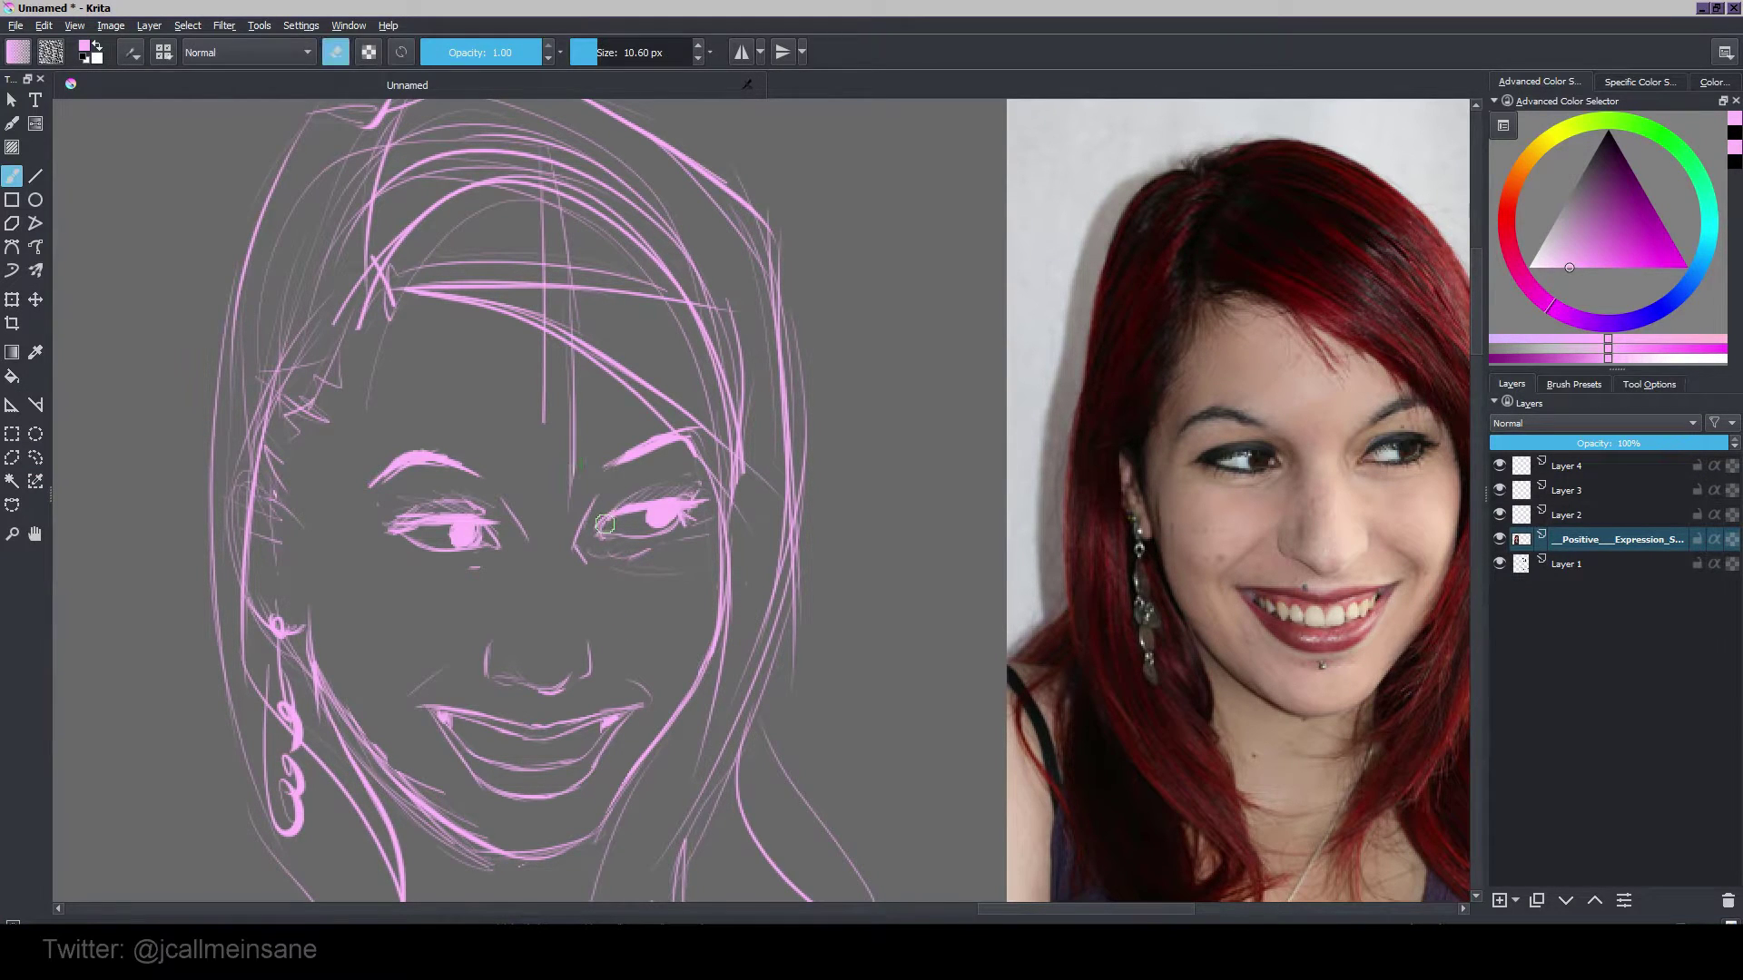
key(e)
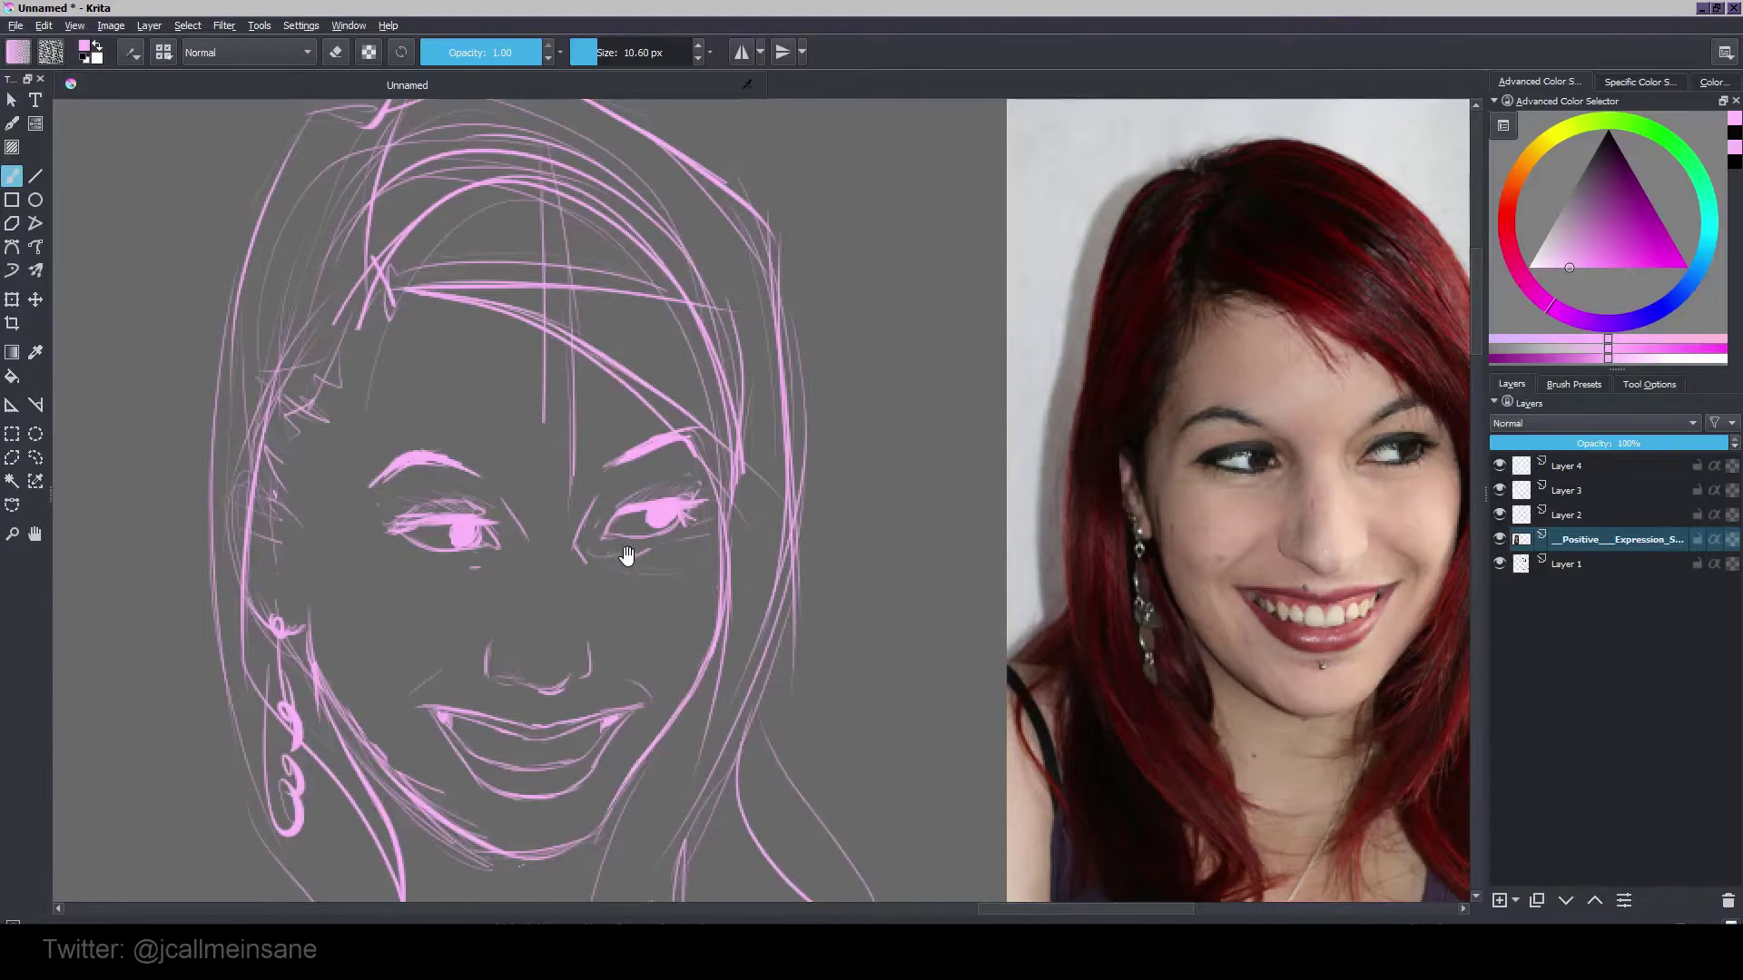
drag(627, 556, 643, 545)
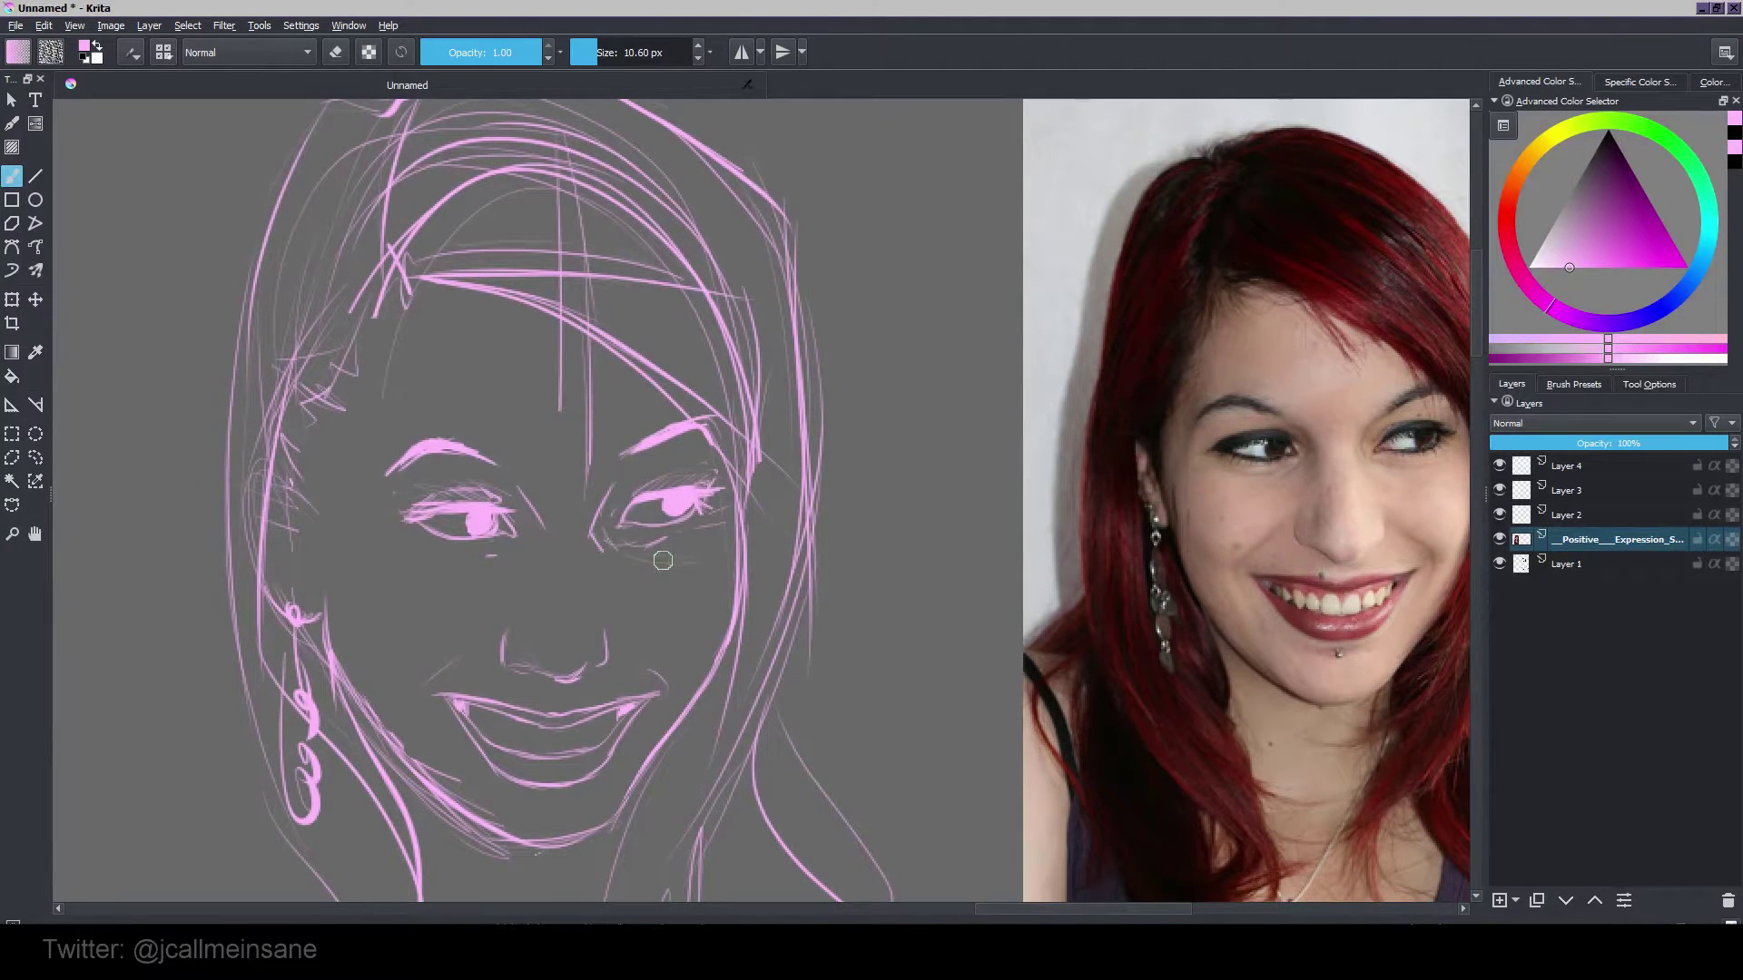
key(e)
drag(694, 569, 611, 475)
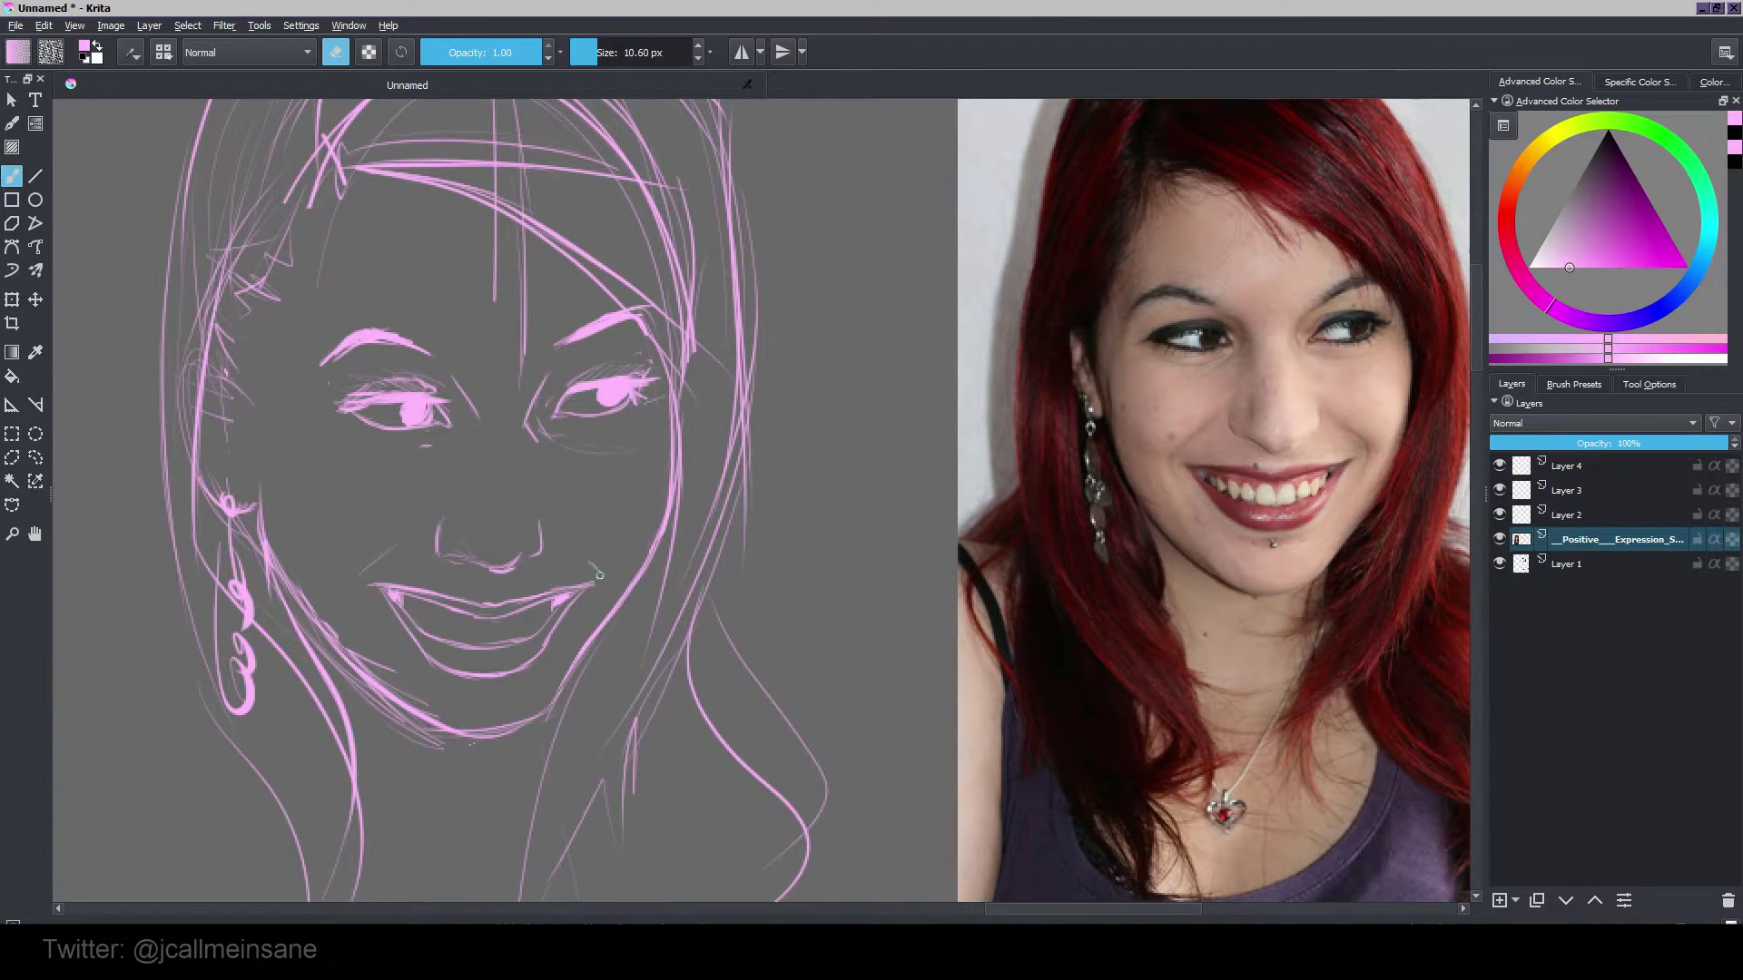
Step: Draw the lower edge of the upper teeth and light tooth divisions inside the smile
key(e)
drag(474, 622, 509, 556)
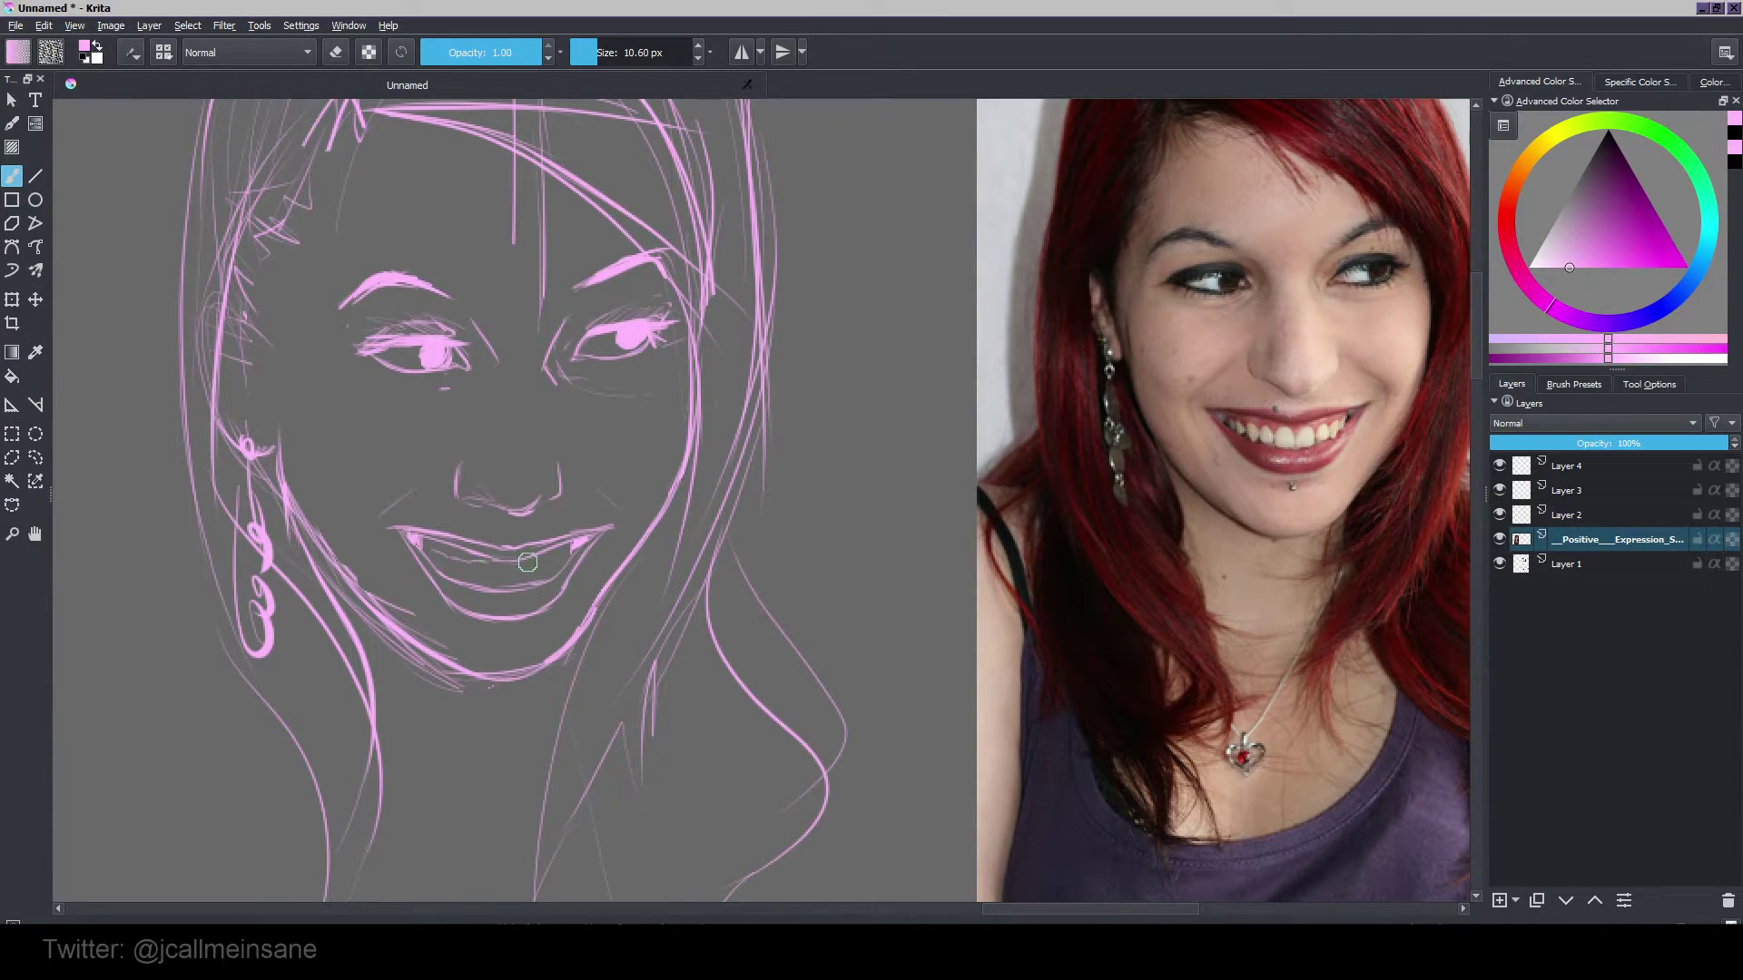
mouse_move(512, 560)
mouse_down()
mouse_move(512, 586)
mouse_move(564, 573)
mouse_up()
key(e)
key(e)
mouse_move(801, 581)
mouse_down()
mouse_move(825, 689)
mouse_move(814, 565)
mouse_up()
Step: Turn off the mirrored view and draw long wavy hair locks falling on both sides of the neck
key(m)
drag(767, 648, 677, 693)
scroll(717, 690, down, 2)
drag(1005, 775, 968, 712)
scroll(969, 712, down, 1)
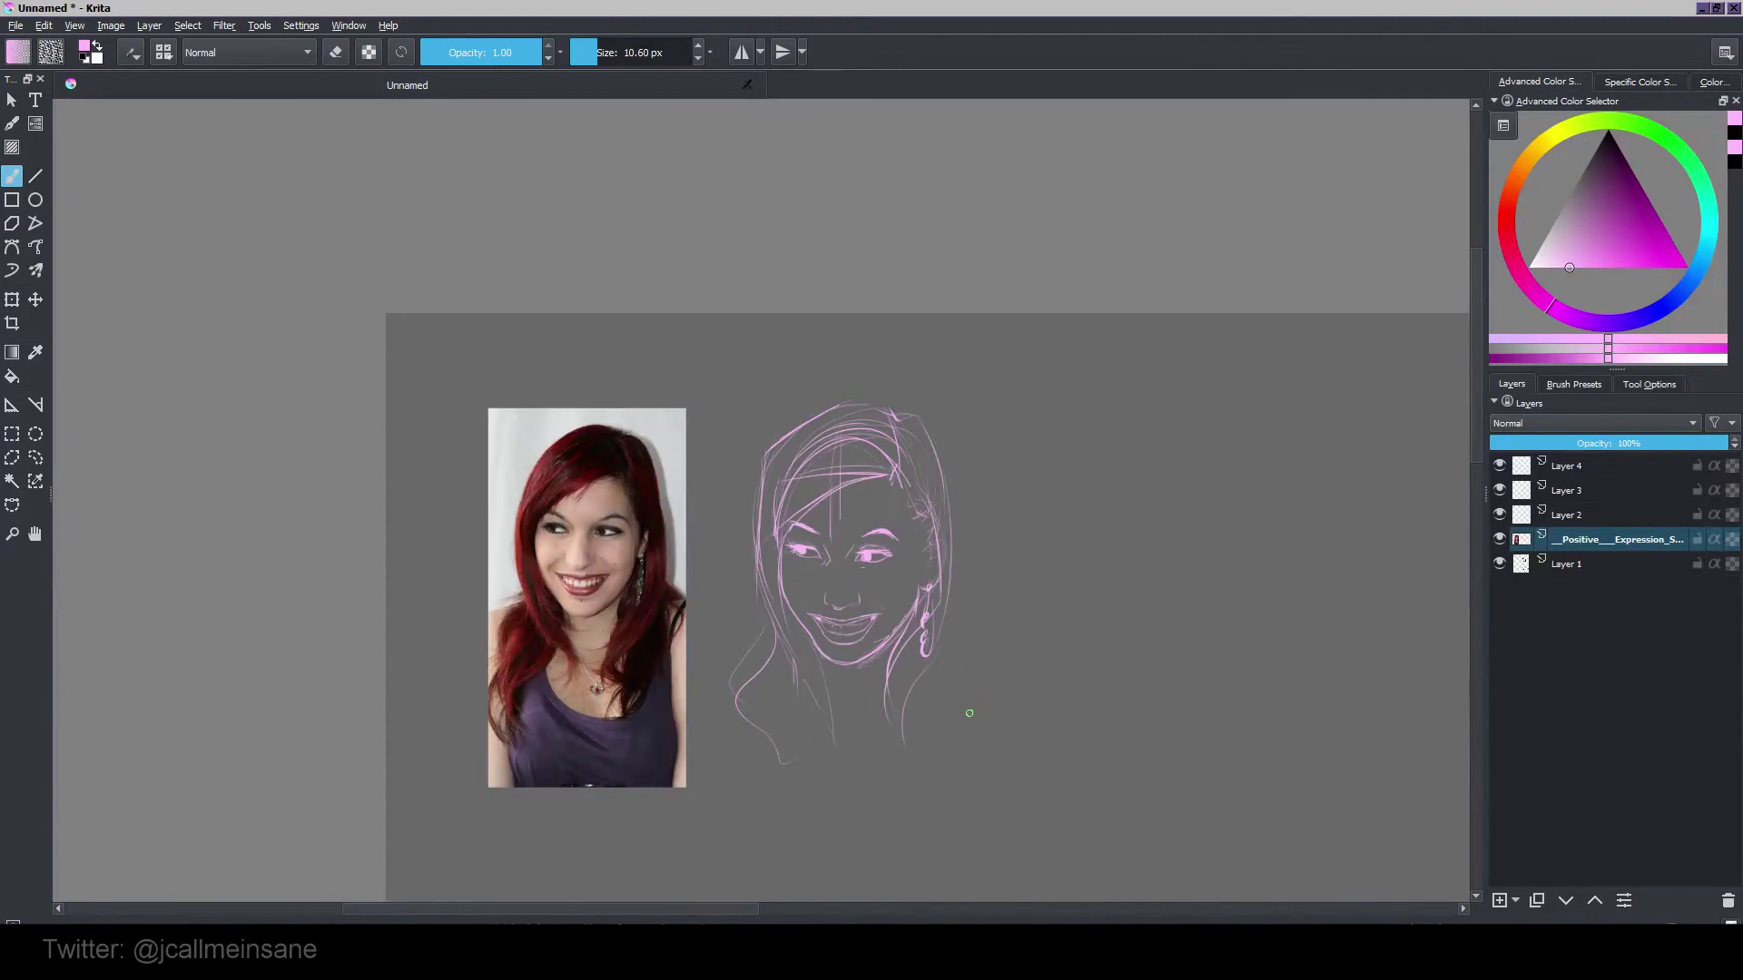
mouse_move(905, 577)
mouse_down()
mouse_move(859, 541)
mouse_move(832, 548)
mouse_move(856, 517)
mouse_move(839, 447)
mouse_up()
scroll(859, 541, up, 1)
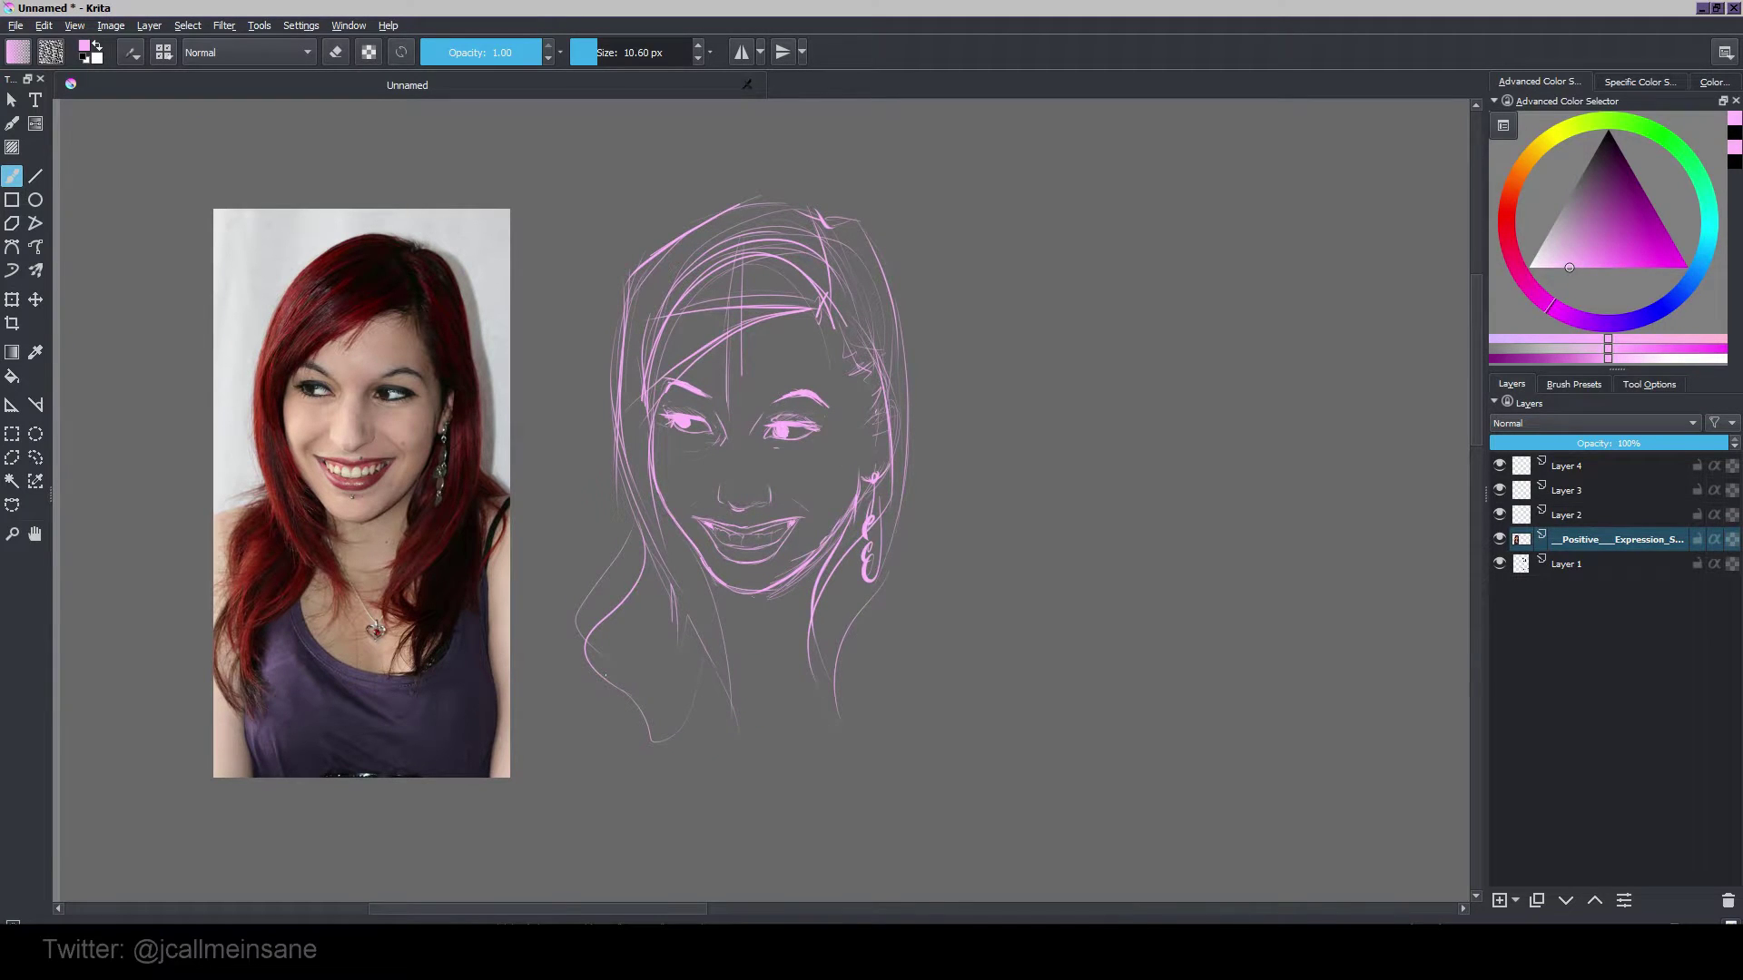
mouse_move(639, 636)
mouse_down()
mouse_move(648, 727)
mouse_move(676, 769)
mouse_move(688, 751)
mouse_up()
drag(854, 641, 847, 732)
mouse_move(906, 499)
mouse_down()
mouse_move(937, 654)
mouse_move(912, 759)
mouse_up()
mouse_move(911, 663)
mouse_down()
mouse_move(886, 703)
mouse_move(874, 656)
mouse_move(893, 798)
mouse_up()
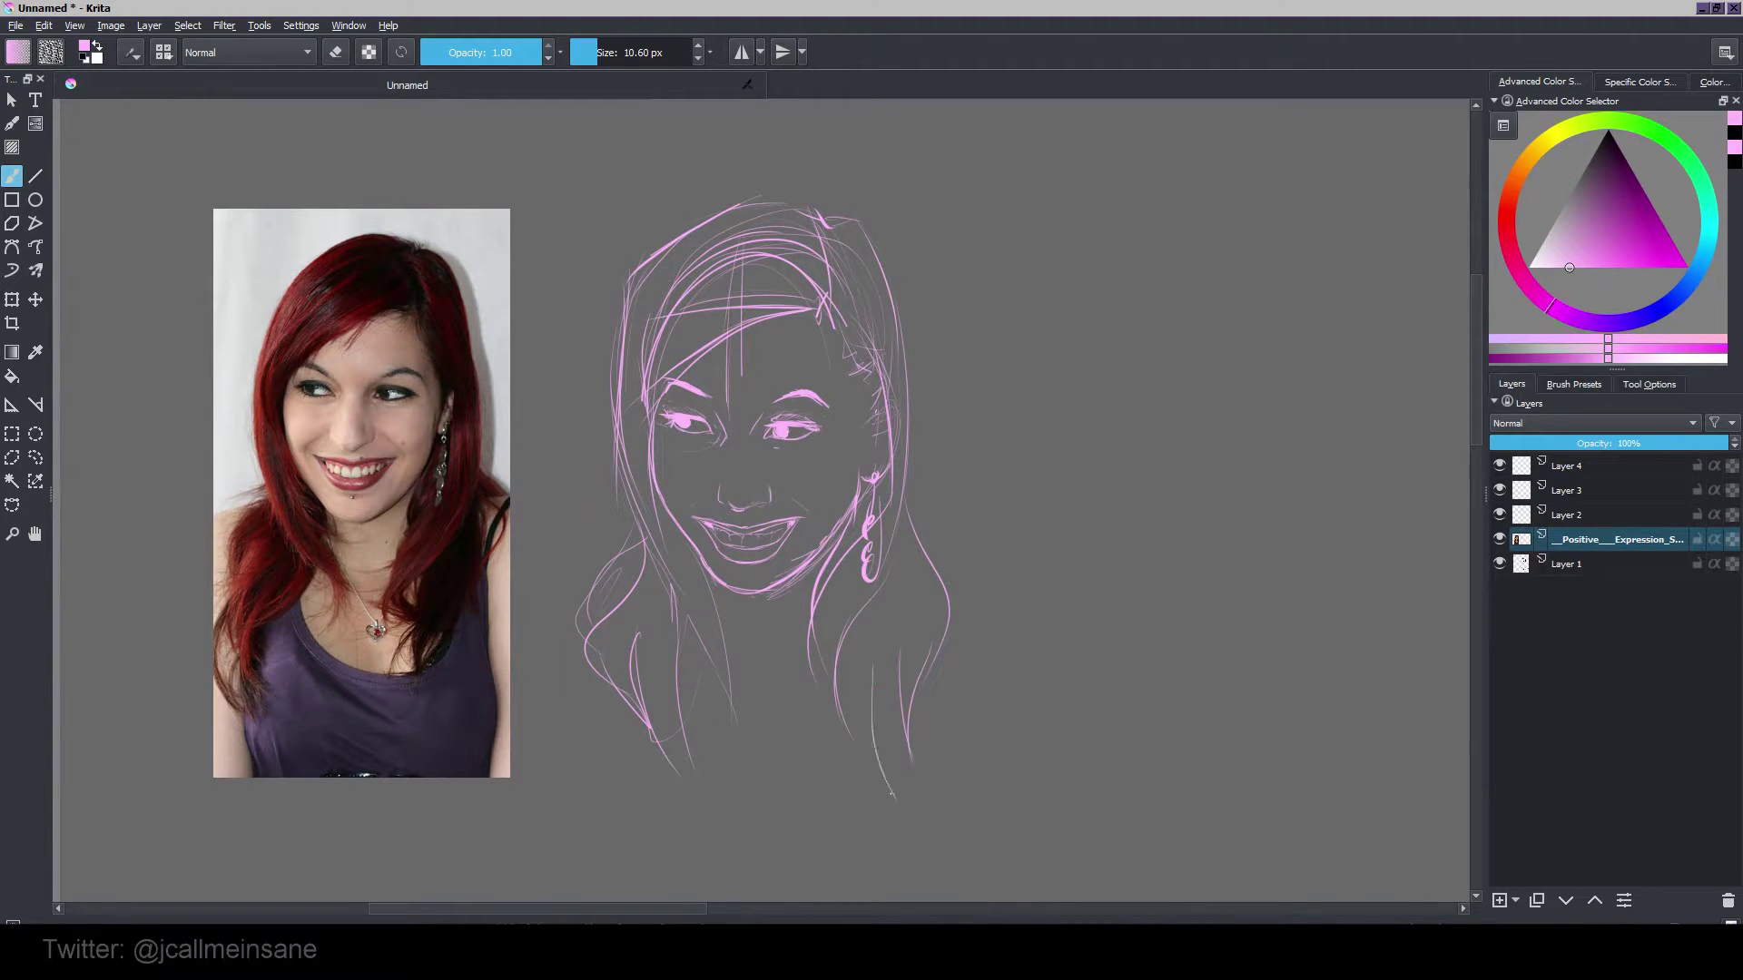
mouse_move(822, 656)
mouse_down()
mouse_move(820, 711)
mouse_move(868, 773)
mouse_up()
Step: Add an outer hair contour beside the earring and a short fringe strand over the forehead
scroll(838, 665, up, 2)
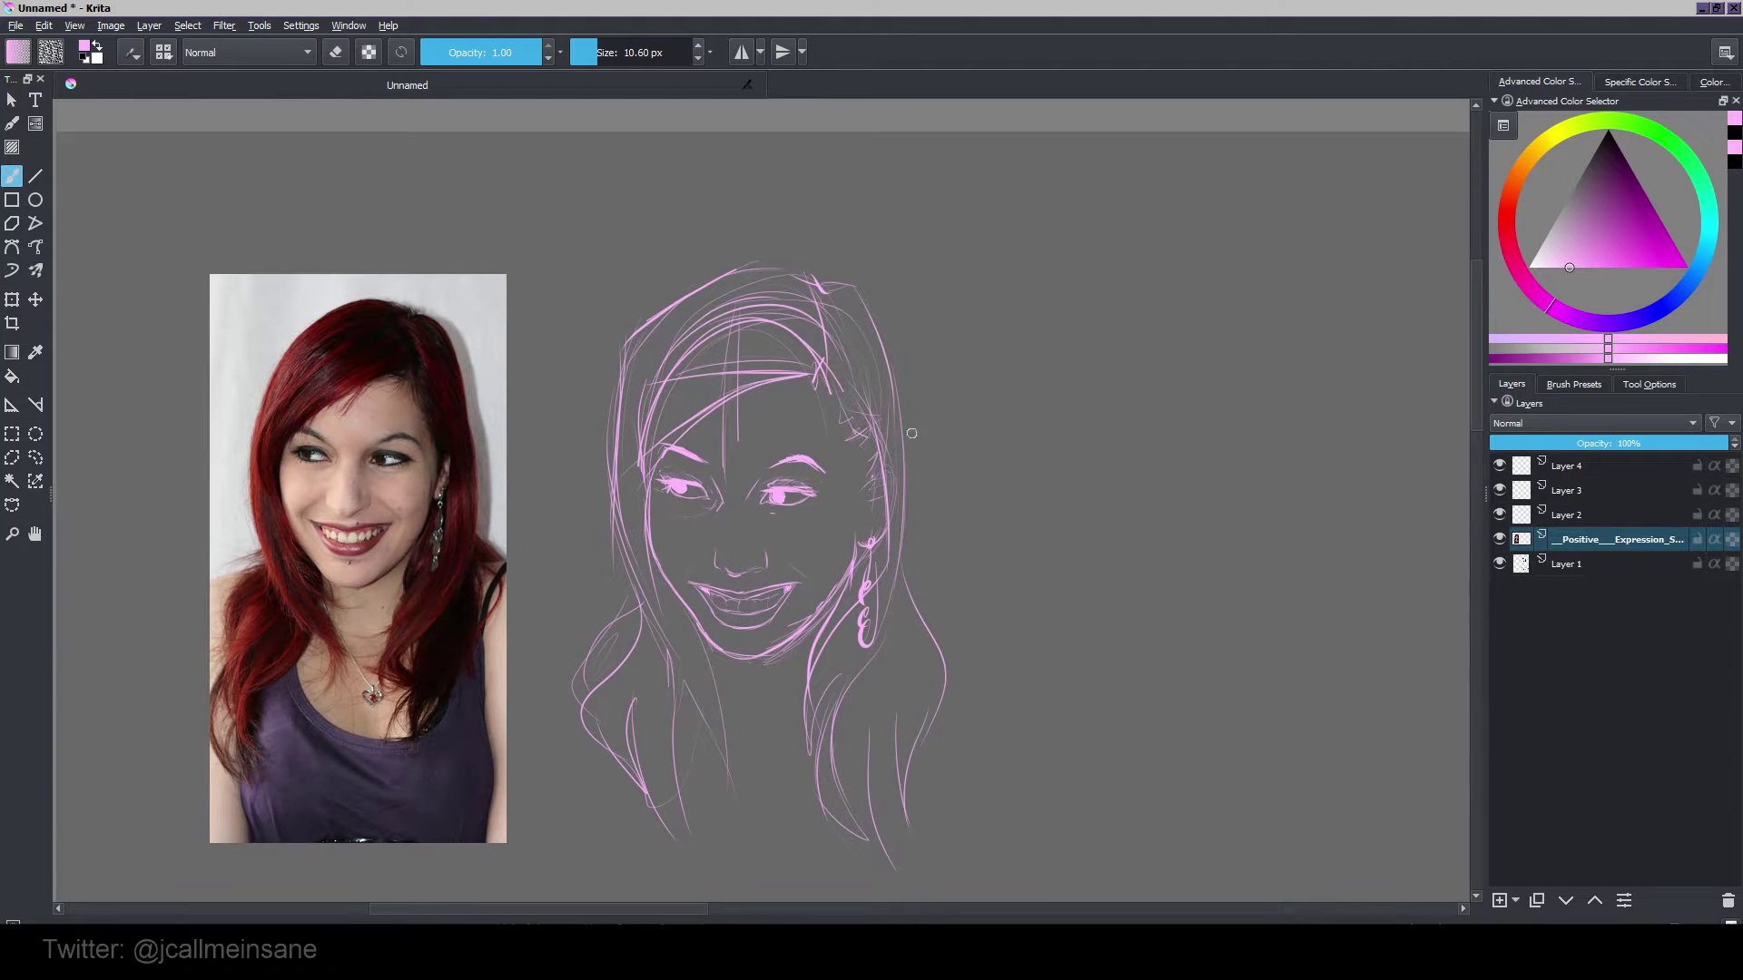
drag(901, 381, 894, 608)
scroll(759, 368, up, 1)
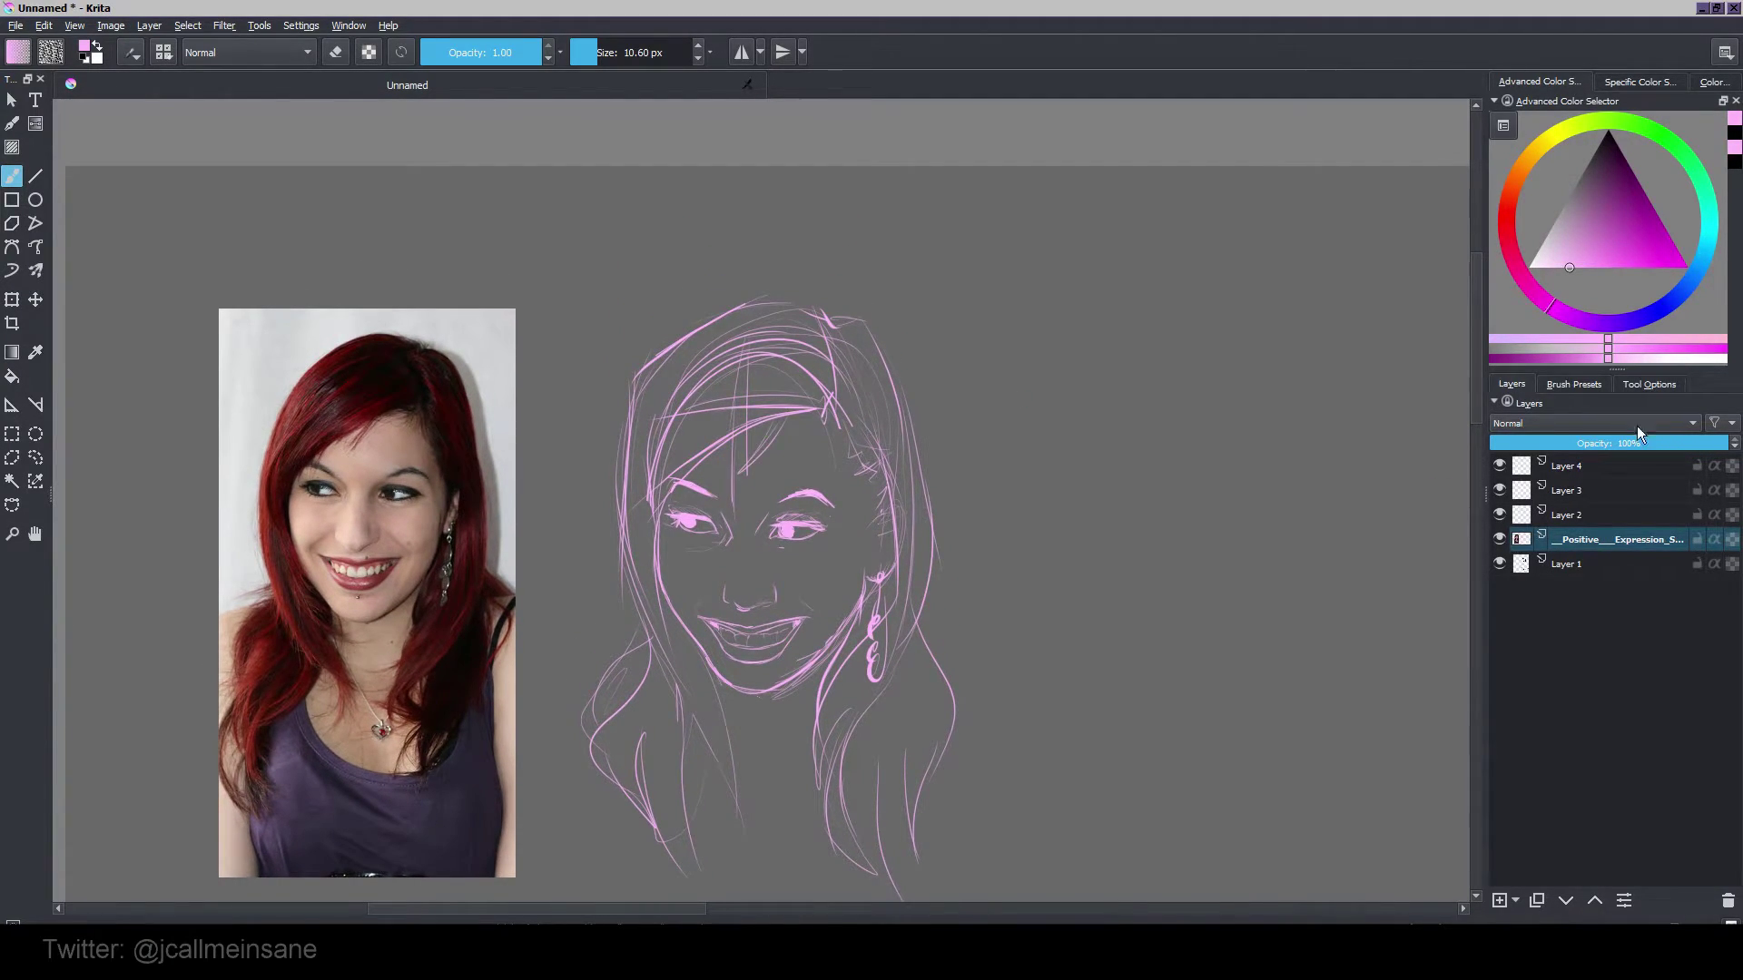
click(1732, 539)
scroll(892, 662, down, 2)
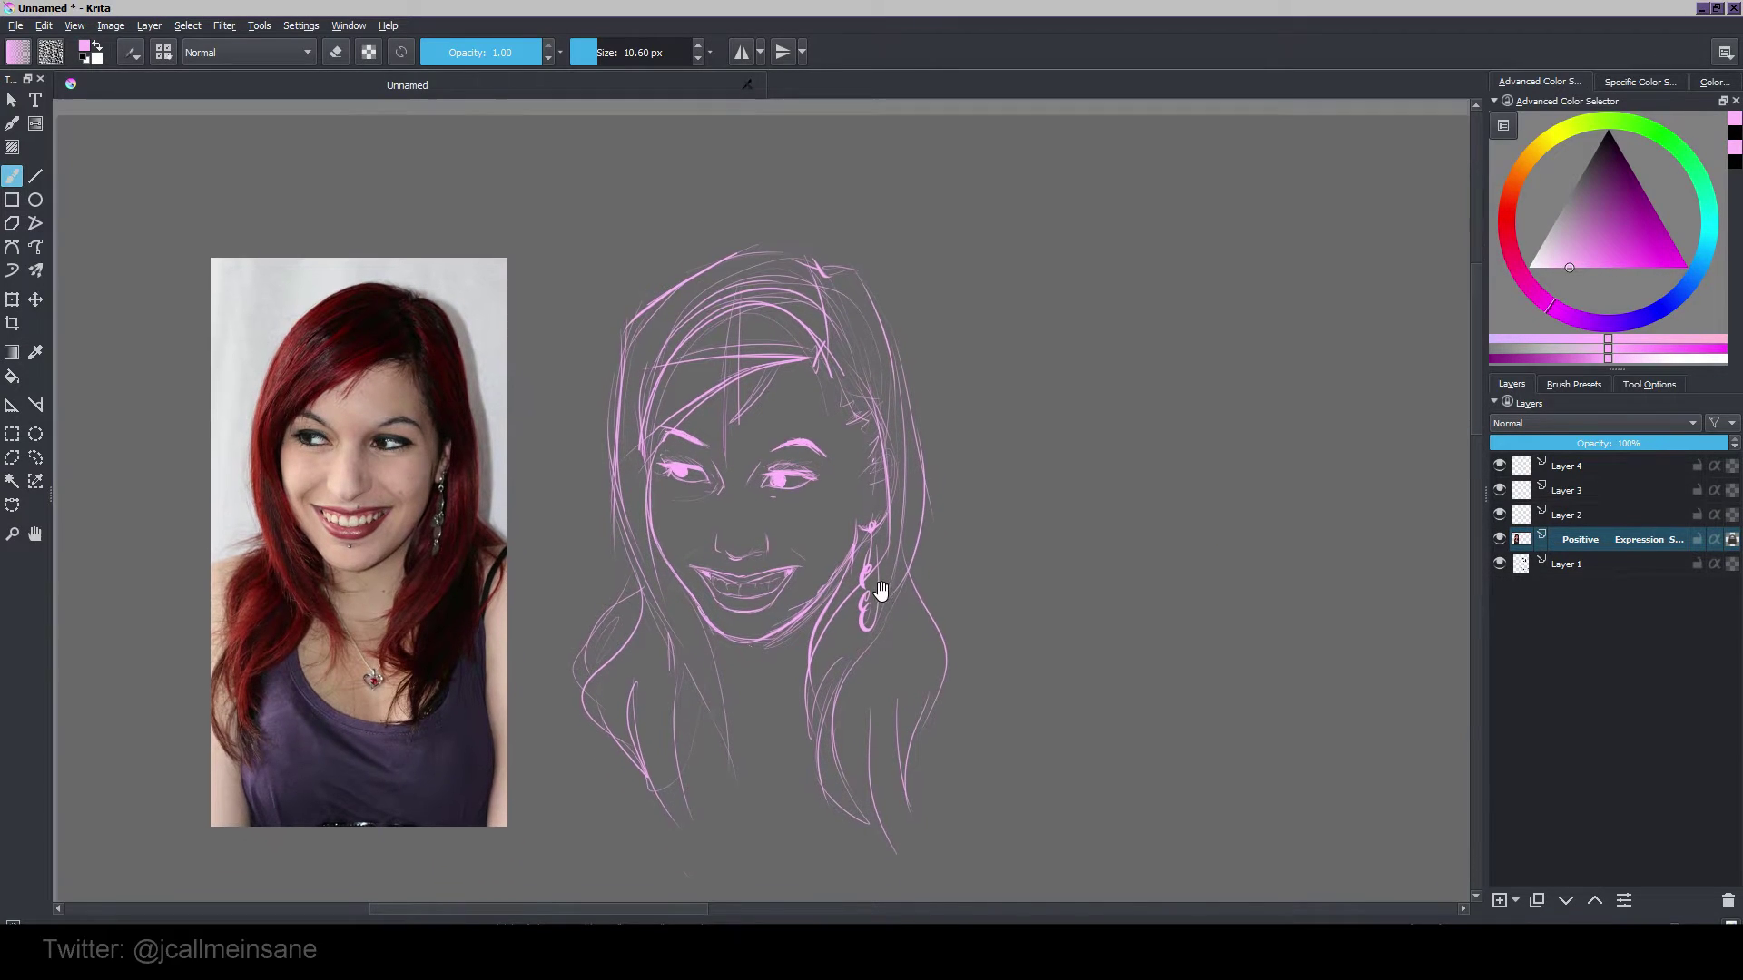
click(1731, 540)
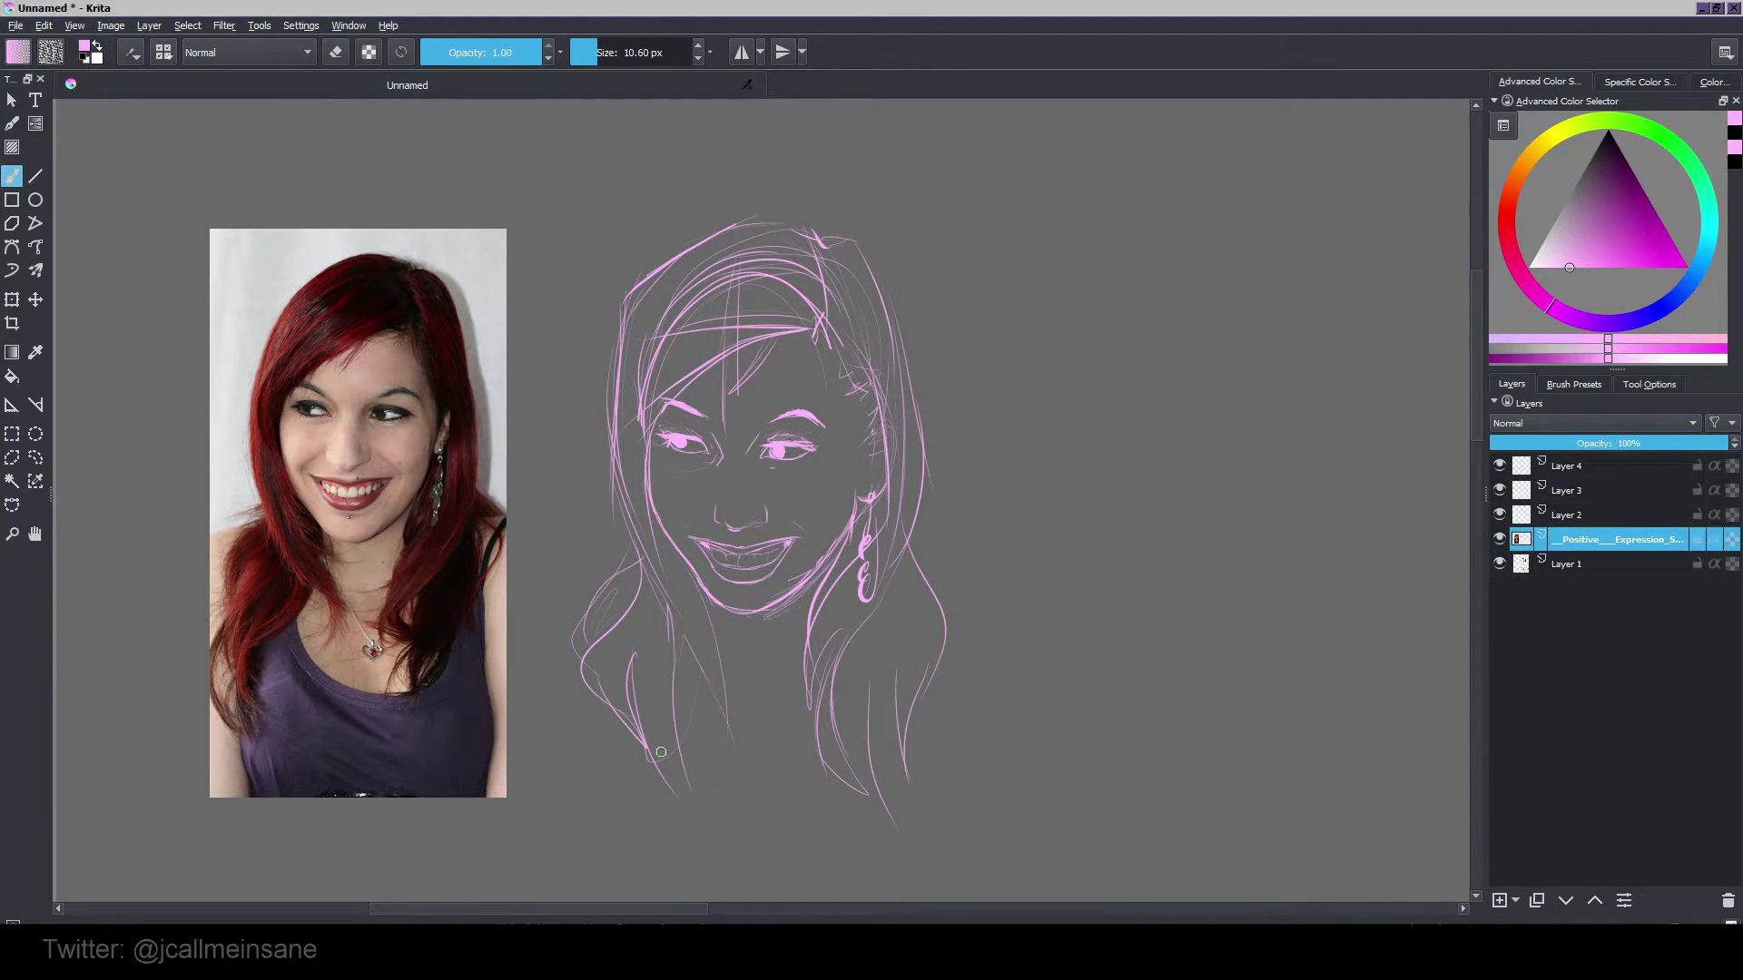
Step: Sketch the curved neckline of the top and both shoulders with the upper arms, undoing the misplaced strokes
mouse_move(694, 734)
mouse_down()
mouse_move(760, 808)
mouse_move(858, 782)
mouse_up()
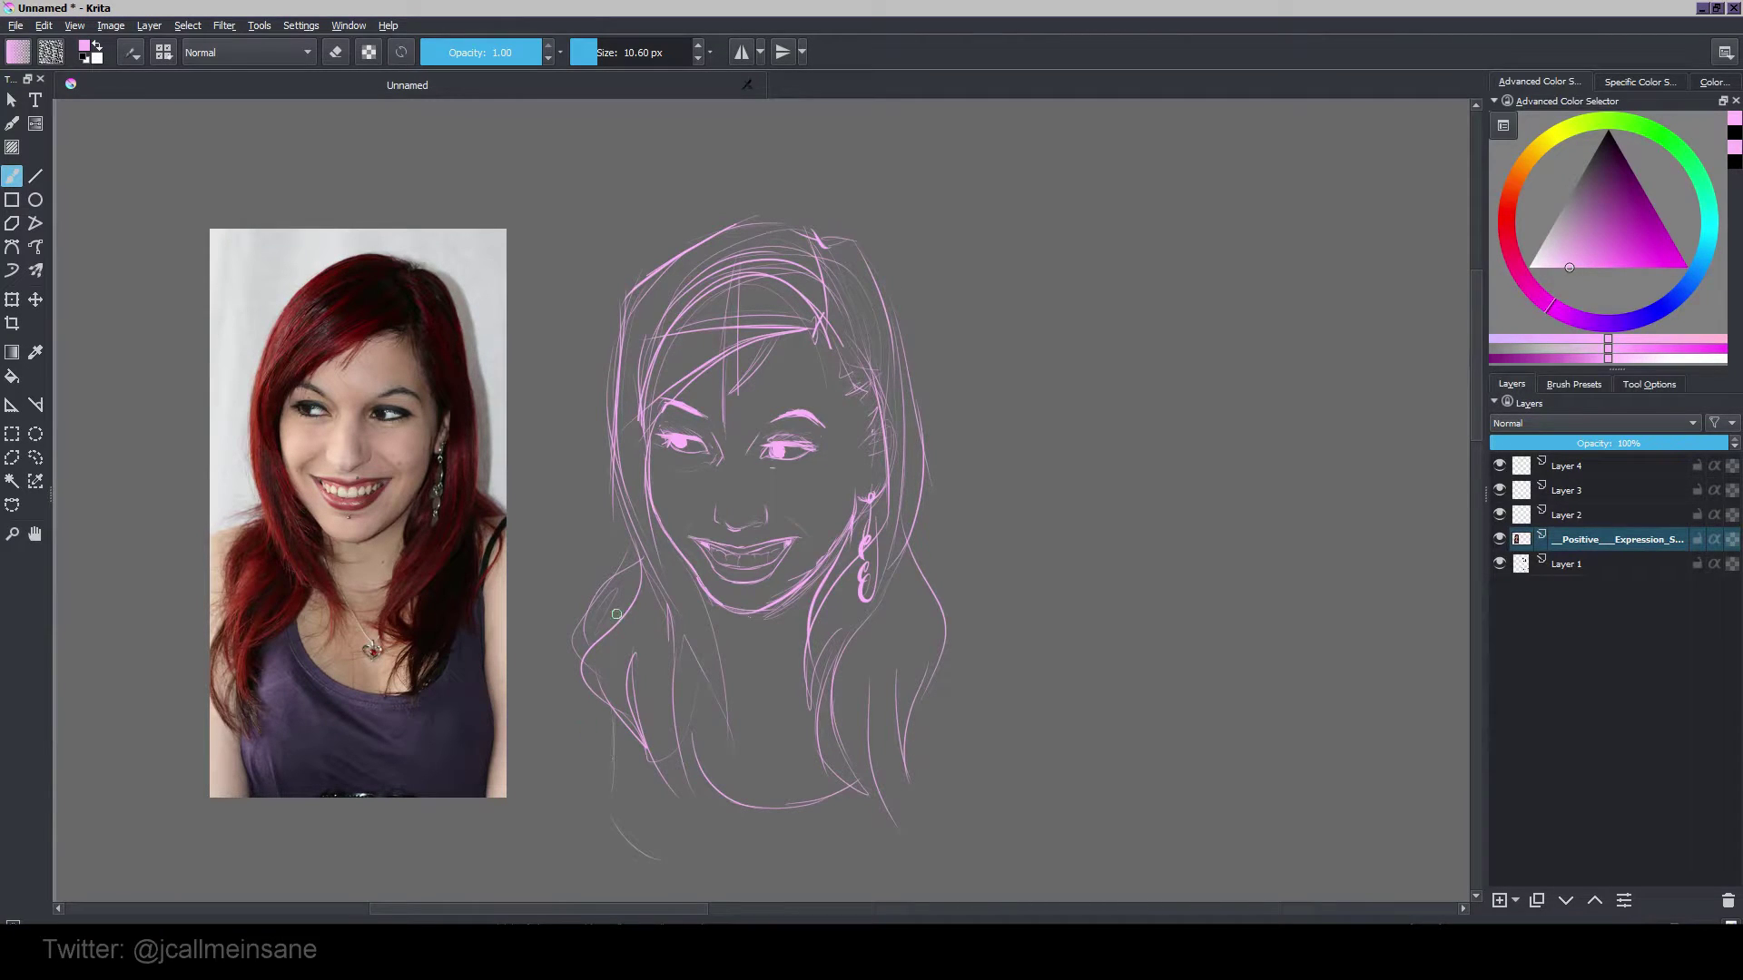
mouse_move(554, 631)
mouse_down()
mouse_move(531, 670)
mouse_move(537, 720)
mouse_up()
drag(601, 596, 548, 660)
key(ctrl+z)
key(ctrl+z)
drag(600, 581, 525, 662)
drag(931, 604, 918, 676)
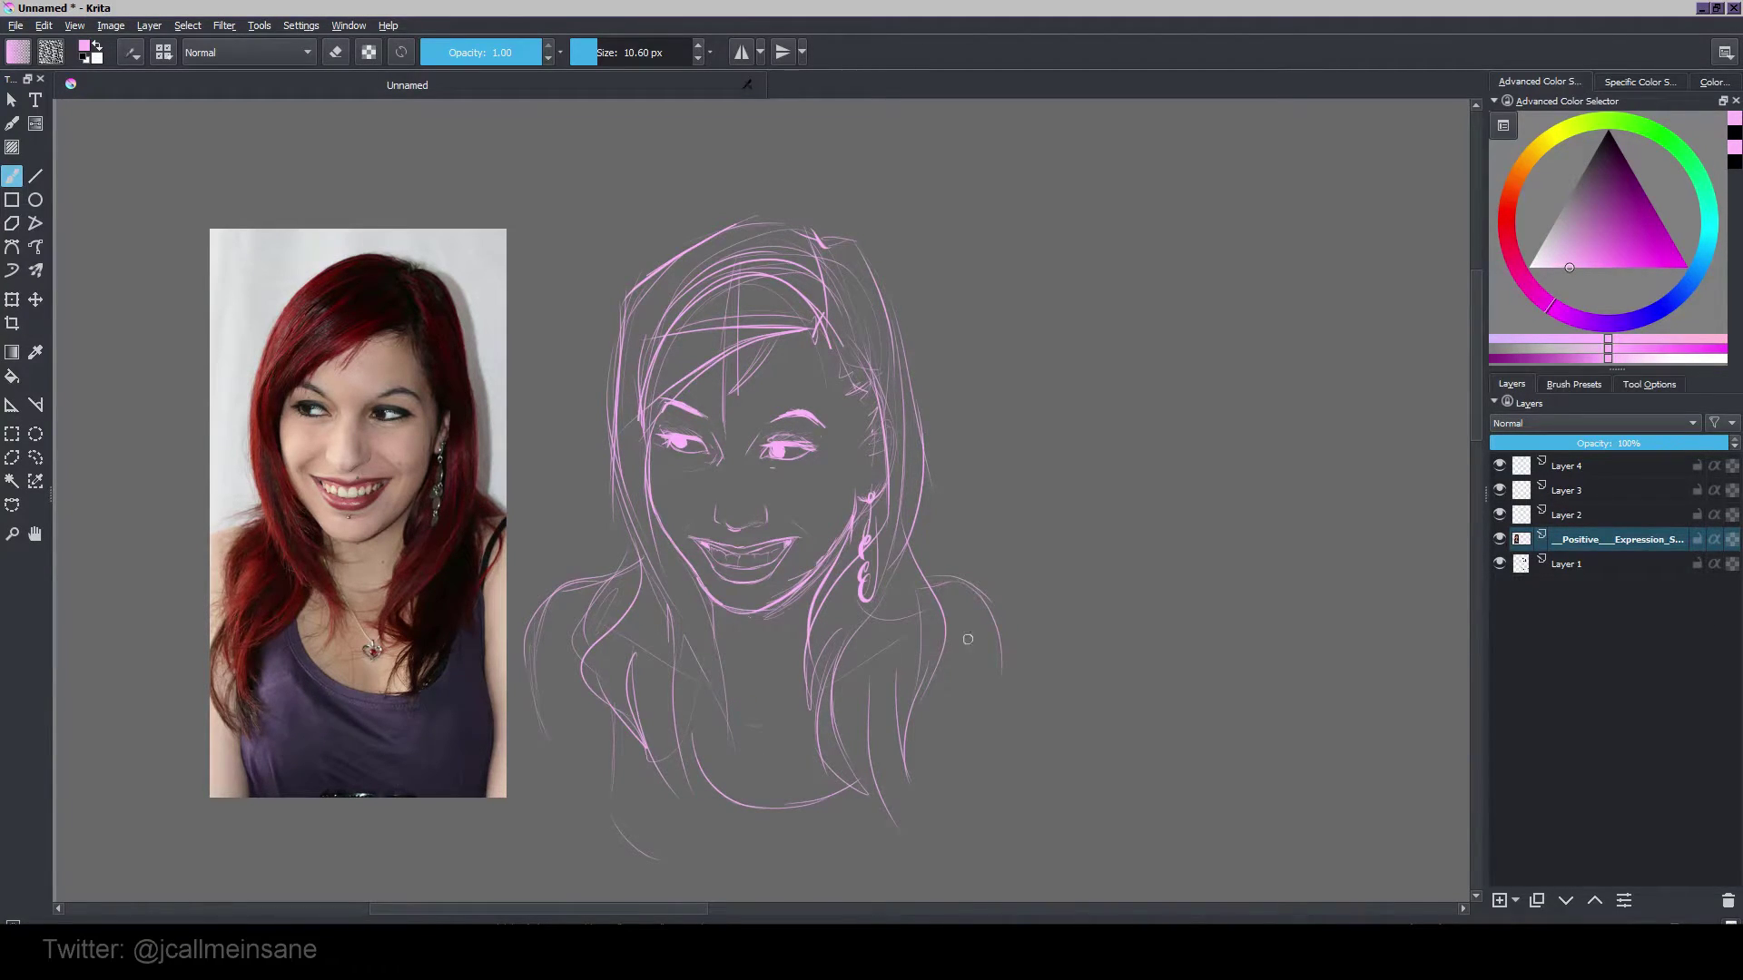
mouse_move(1042, 599)
mouse_down()
mouse_move(1062, 584)
mouse_move(1009, 664)
mouse_up()
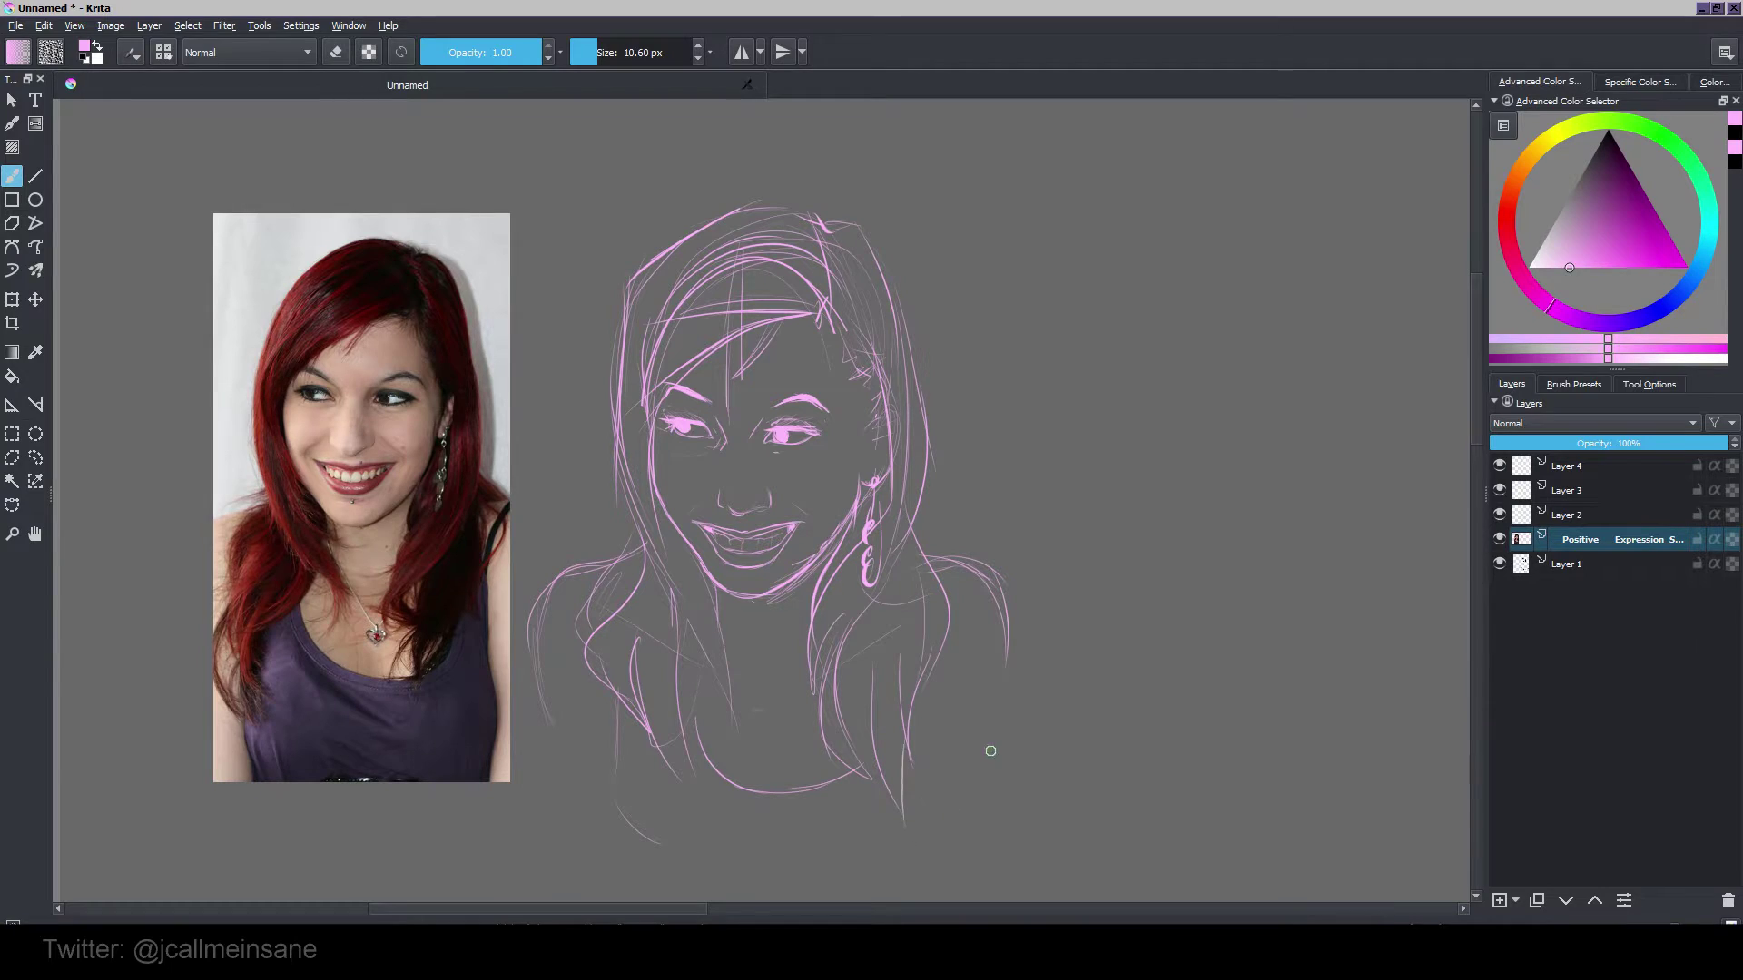
key(ctrl+z)
Step: Lock the sketch layer's transparency, choose black and recolour all the pink sketch lines
click(1684, 542)
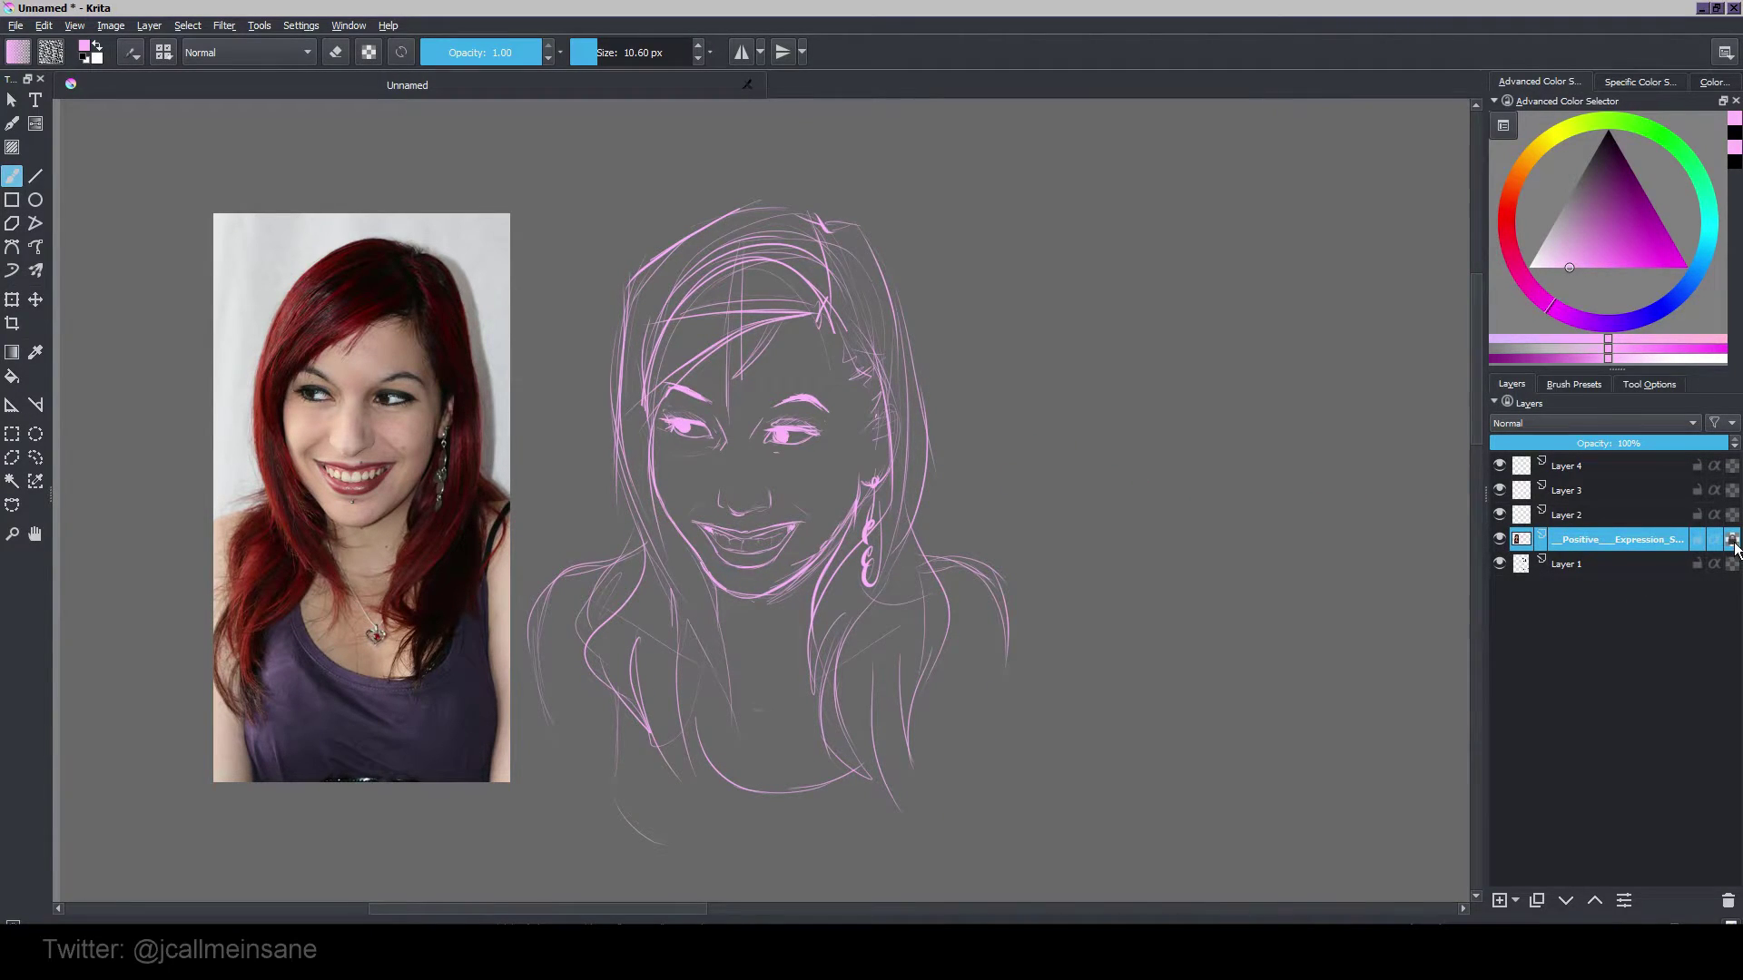
drag(1619, 171, 1641, 101)
mouse_move(686, 497)
mouse_down()
mouse_move(831, 467)
mouse_move(712, 552)
mouse_move(804, 279)
mouse_move(664, 622)
mouse_move(589, 691)
mouse_move(983, 594)
mouse_move(885, 689)
mouse_up()
mouse_move(653, 357)
mouse_down()
mouse_move(616, 324)
mouse_move(617, 565)
mouse_move(796, 200)
mouse_move(587, 462)
mouse_move(561, 617)
mouse_move(782, 629)
mouse_move(775, 389)
mouse_move(852, 501)
mouse_move(781, 569)
mouse_move(526, 635)
mouse_move(693, 608)
mouse_move(557, 582)
mouse_move(567, 713)
mouse_move(550, 614)
mouse_move(572, 562)
mouse_move(608, 756)
mouse_move(725, 736)
mouse_move(676, 507)
mouse_move(713, 278)
mouse_move(875, 270)
mouse_move(753, 540)
mouse_move(778, 761)
mouse_move(885, 649)
mouse_move(864, 495)
mouse_move(920, 636)
mouse_move(1004, 604)
mouse_move(866, 396)
mouse_move(697, 374)
mouse_move(813, 363)
mouse_move(693, 273)
mouse_up()
key(ctrl+z)
Step: Set the brush size to 11.36 px, then erase and redraw the underside of the nose in black
right_click(945, 521)
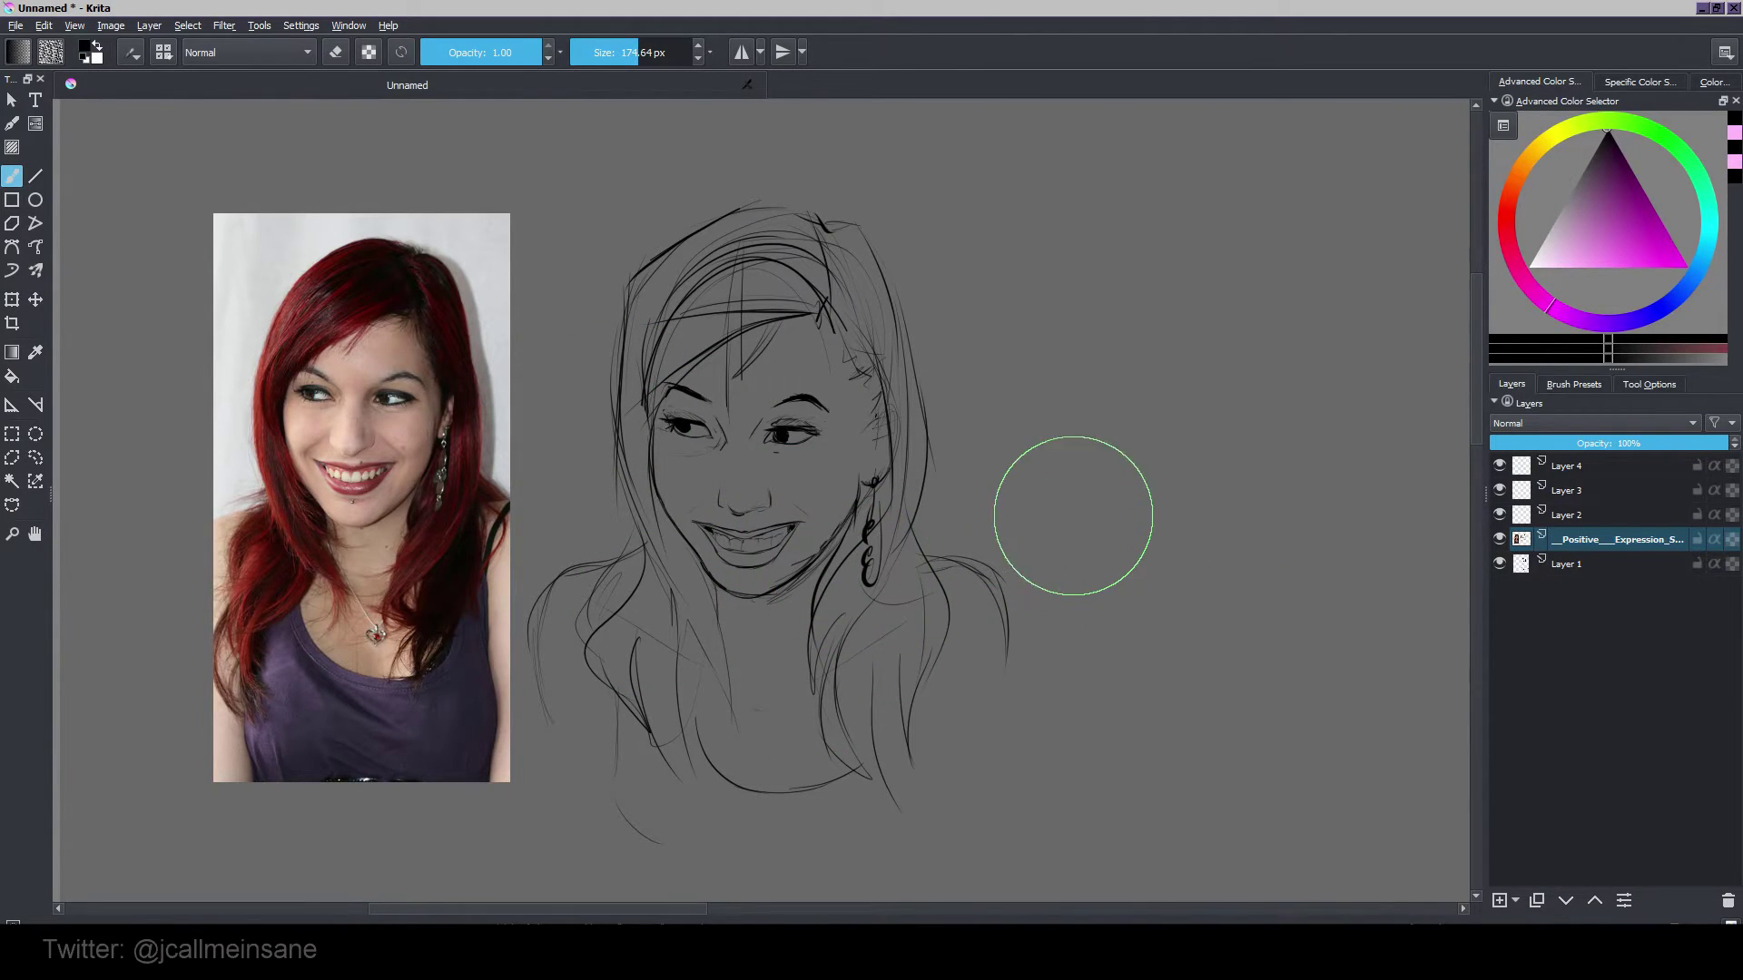
mouse_move(1075, 516)
shift+mouse_down()
mouse_move(916, 510)
mouse_move(935, 522)
shift+mouse_up()
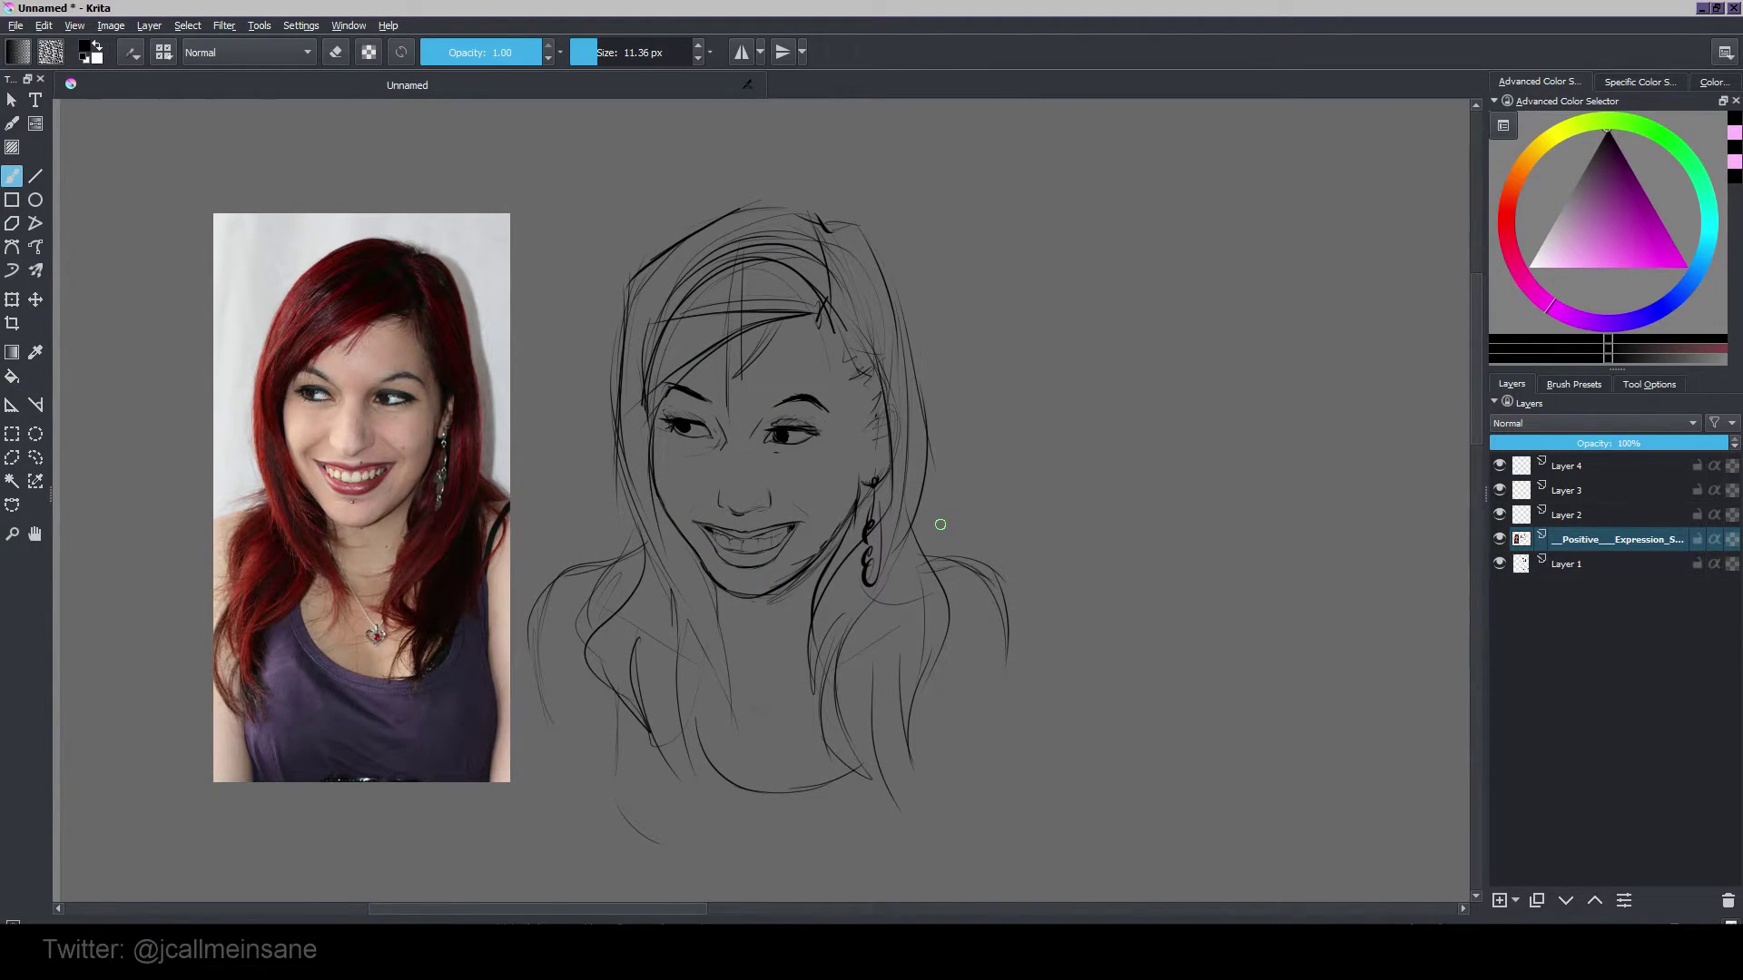
scroll(940, 524, up, 2)
mouse_move(640, 421)
mouse_down()
mouse_move(1163, 681)
mouse_move(1089, 529)
mouse_up()
mouse_move(1135, 677)
mouse_down()
mouse_move(1029, 622)
mouse_move(981, 620)
mouse_up()
scroll(1029, 622, down, 1)
scroll(981, 618, up, 1)
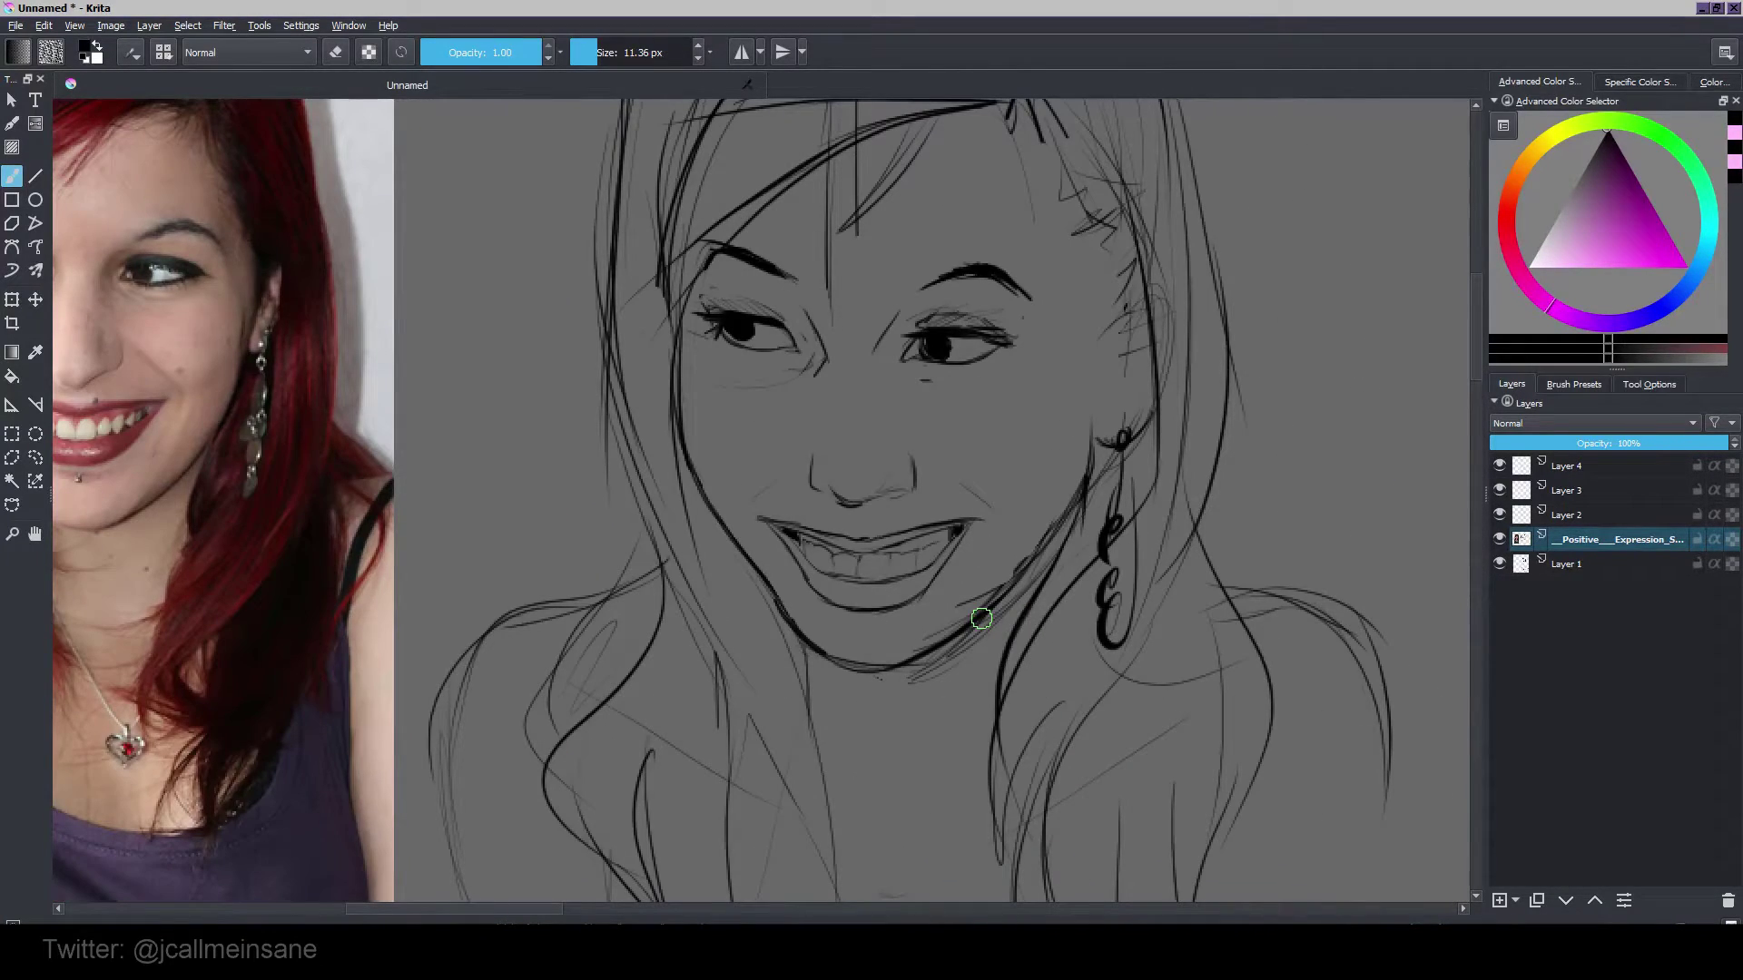
drag(913, 564, 1007, 588)
drag(1057, 522, 1097, 557)
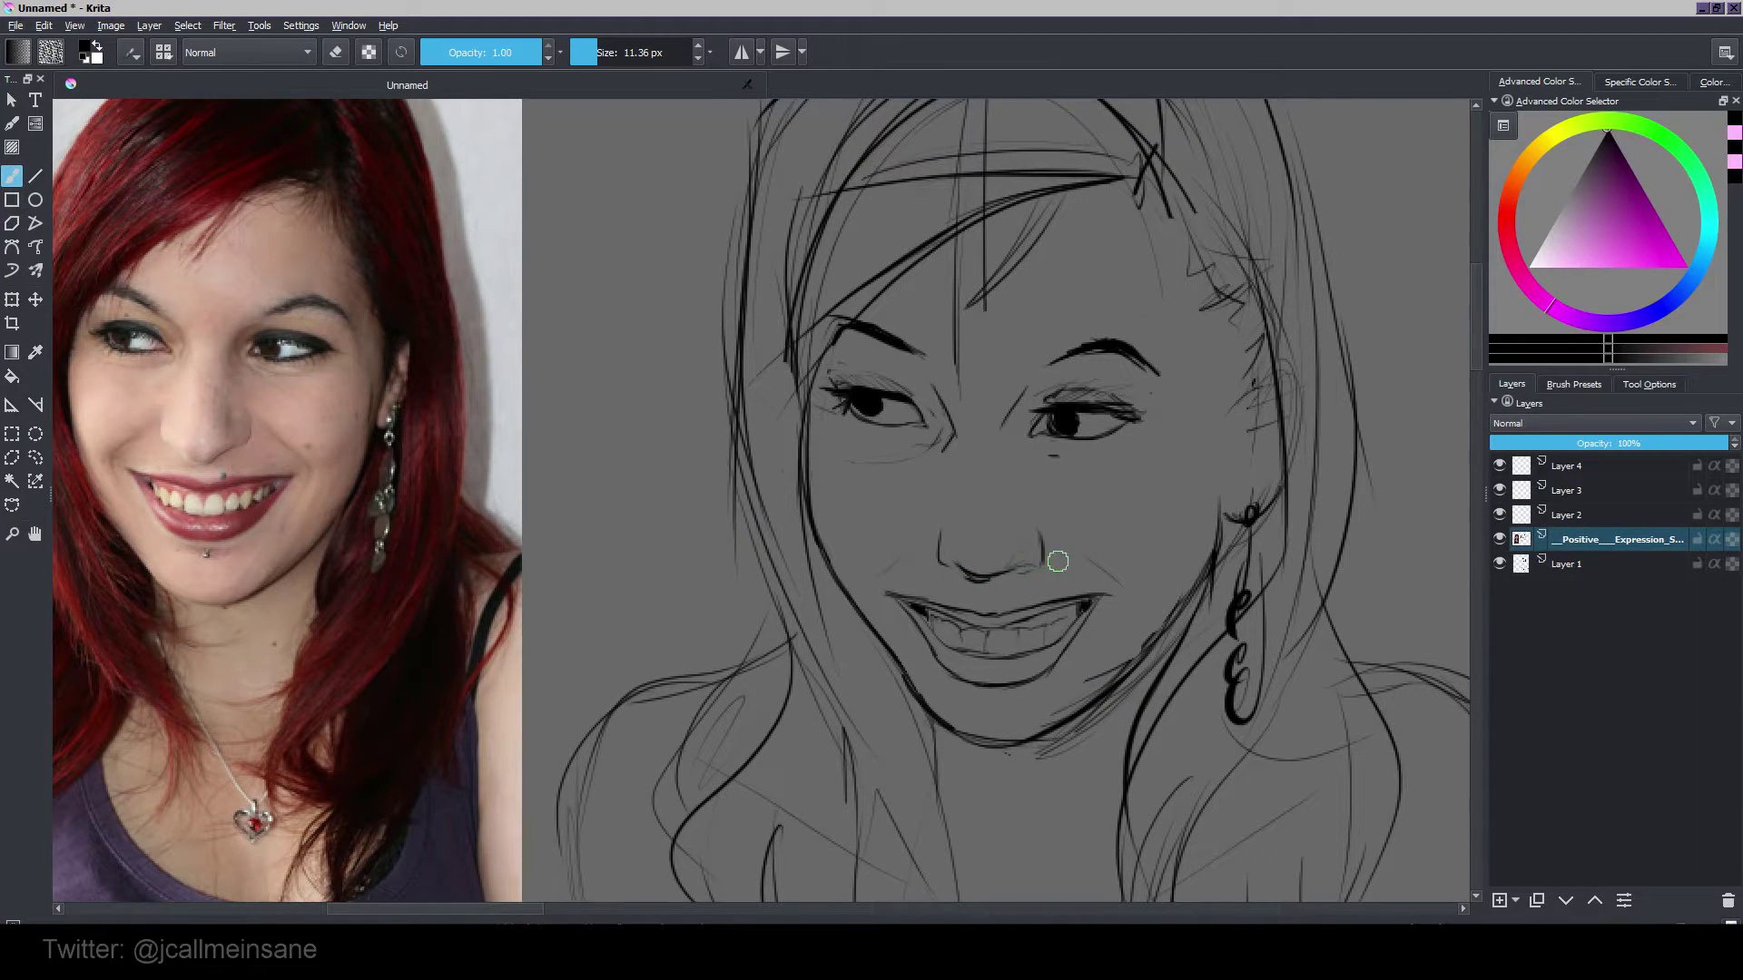
key(e)
drag(1009, 565, 964, 572)
key(e)
ctrl+click(981, 565)
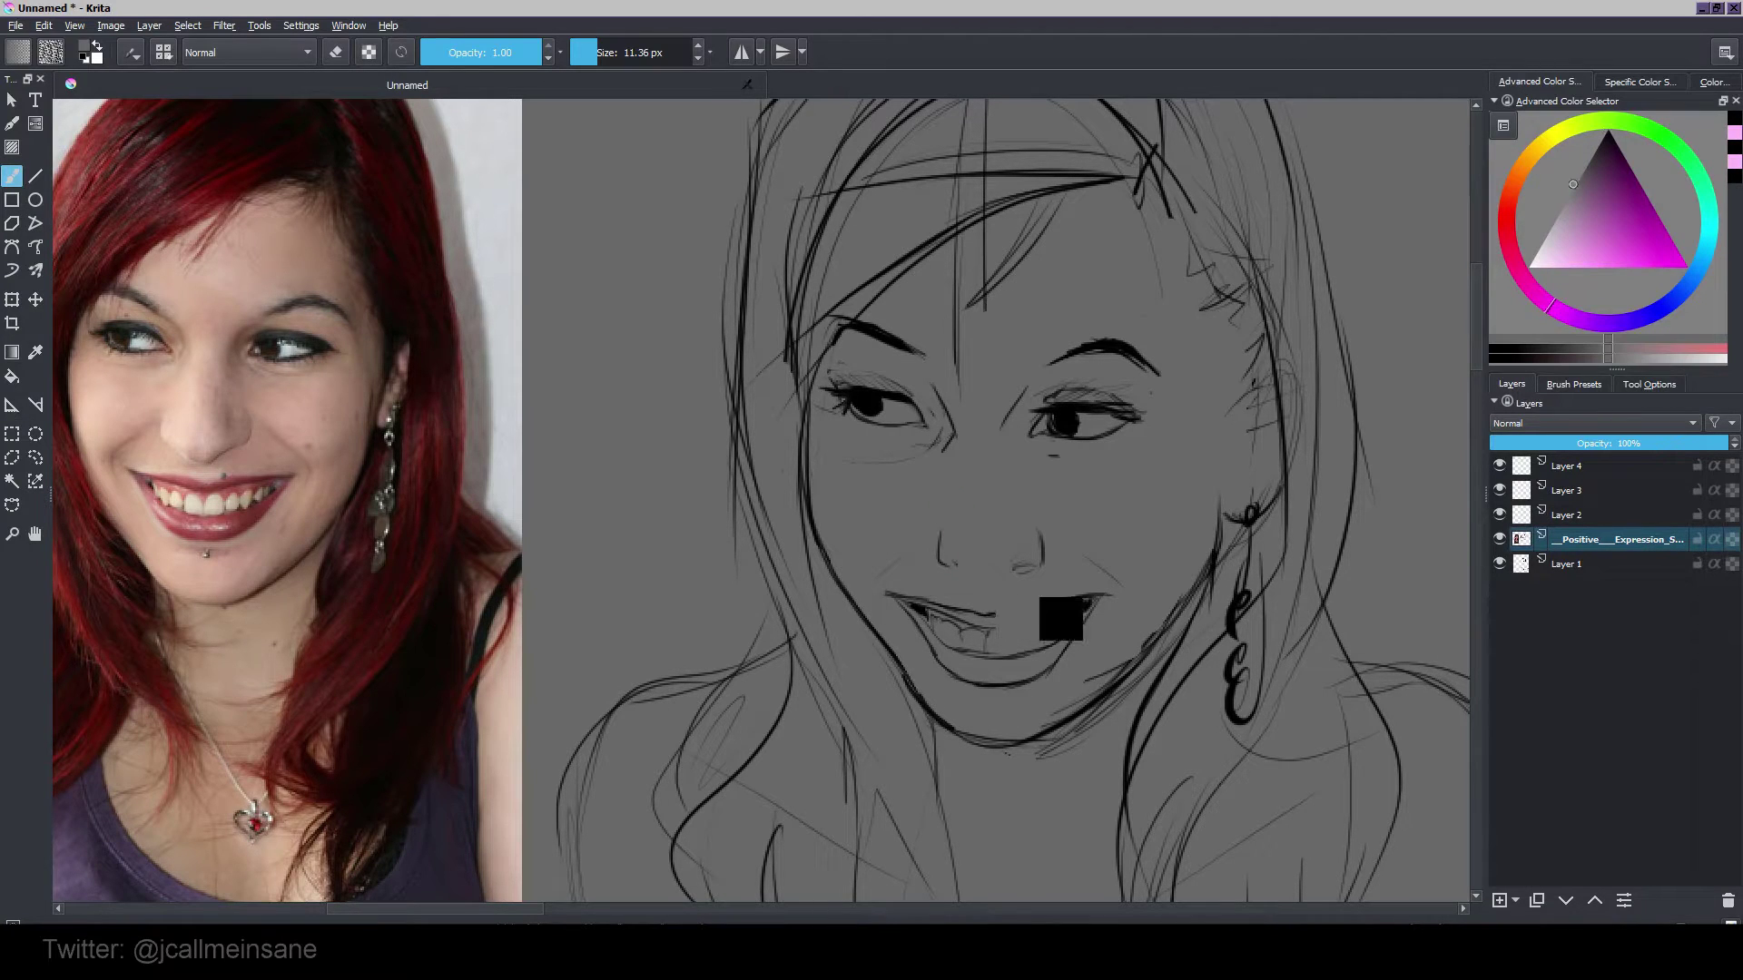
key(d)
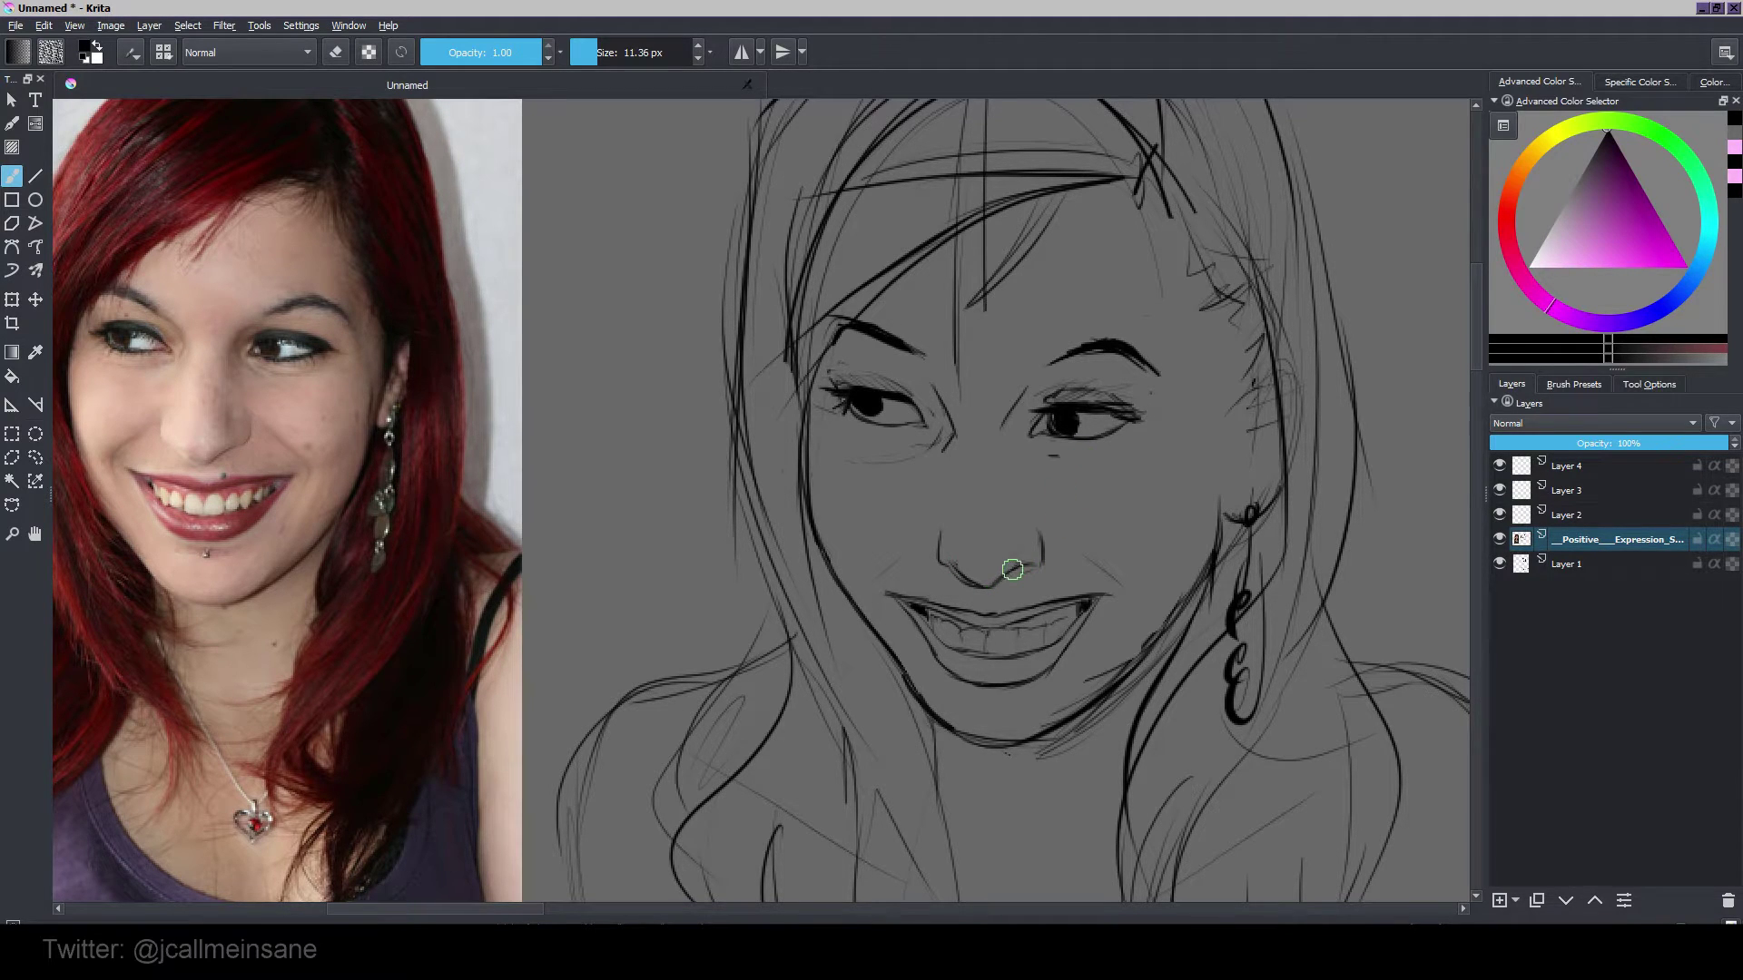
Step: Clean up the nose tip and nostril lines, erasing the excess black beneath the tip
key(e)
mouse_move(1004, 566)
mouse_down()
mouse_move(1030, 568)
mouse_move(999, 574)
mouse_up()
key(e)
key(e)
key(e)
key(e)
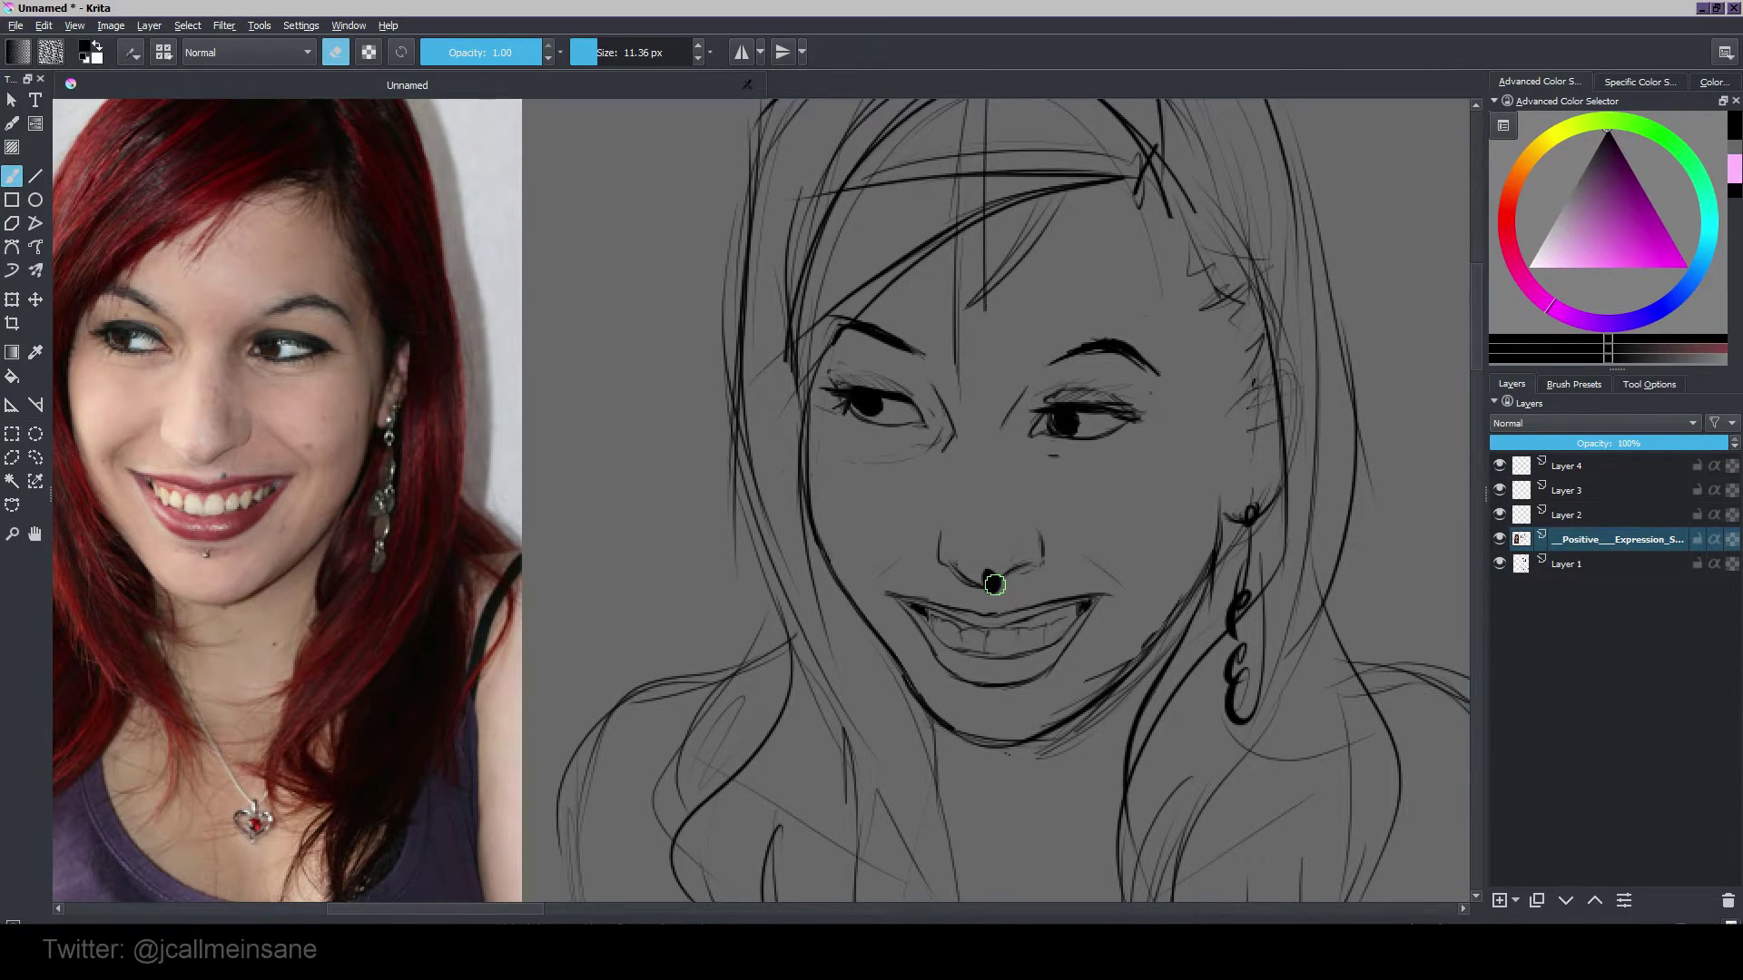
mouse_move(987, 581)
mouse_down()
mouse_move(1000, 574)
mouse_move(987, 583)
mouse_up()
key(e)
mouse_move(990, 520)
mouse_down()
mouse_move(999, 534)
mouse_move(1050, 494)
mouse_move(1083, 539)
mouse_up()
Step: Refine the black irises and their light highlights in both eyes with the brush and eraser
key(e)
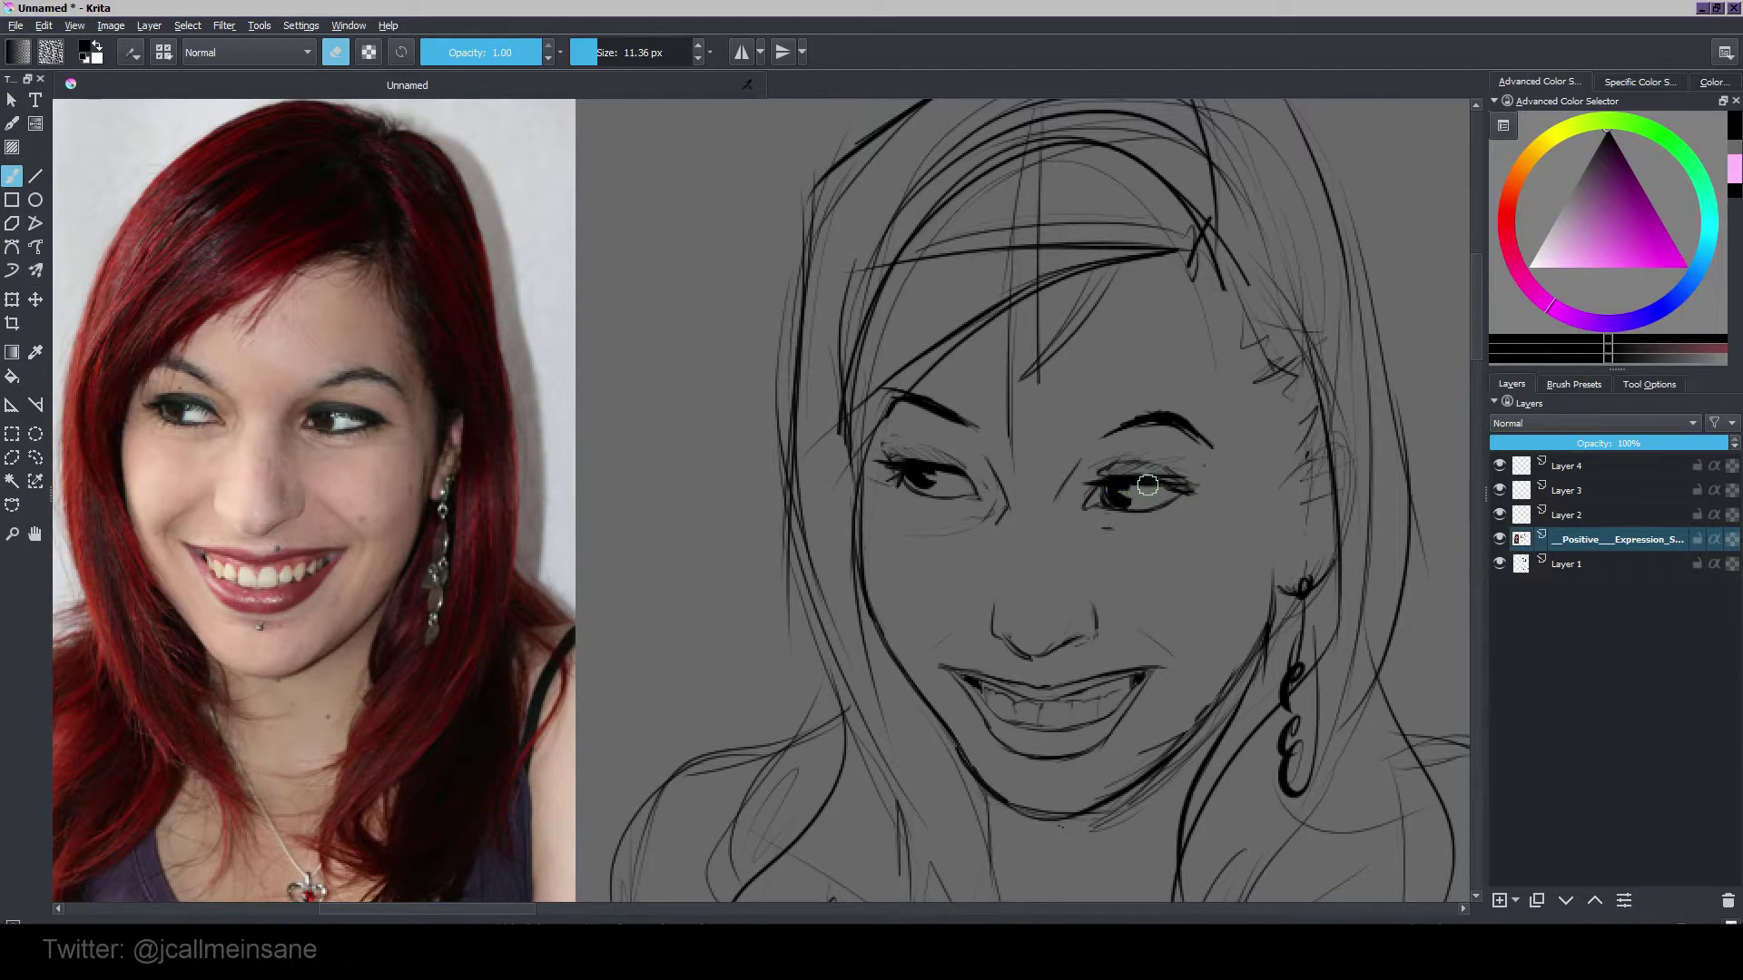
key(e)
key(e)
key(e)
key(e)
key(e)
drag(911, 476, 917, 481)
Step: Strengthen the near mouth corner and fill the lower lip with dense black hatching
mouse_move(1129, 432)
mouse_down()
mouse_move(1132, 448)
mouse_move(1002, 323)
mouse_up()
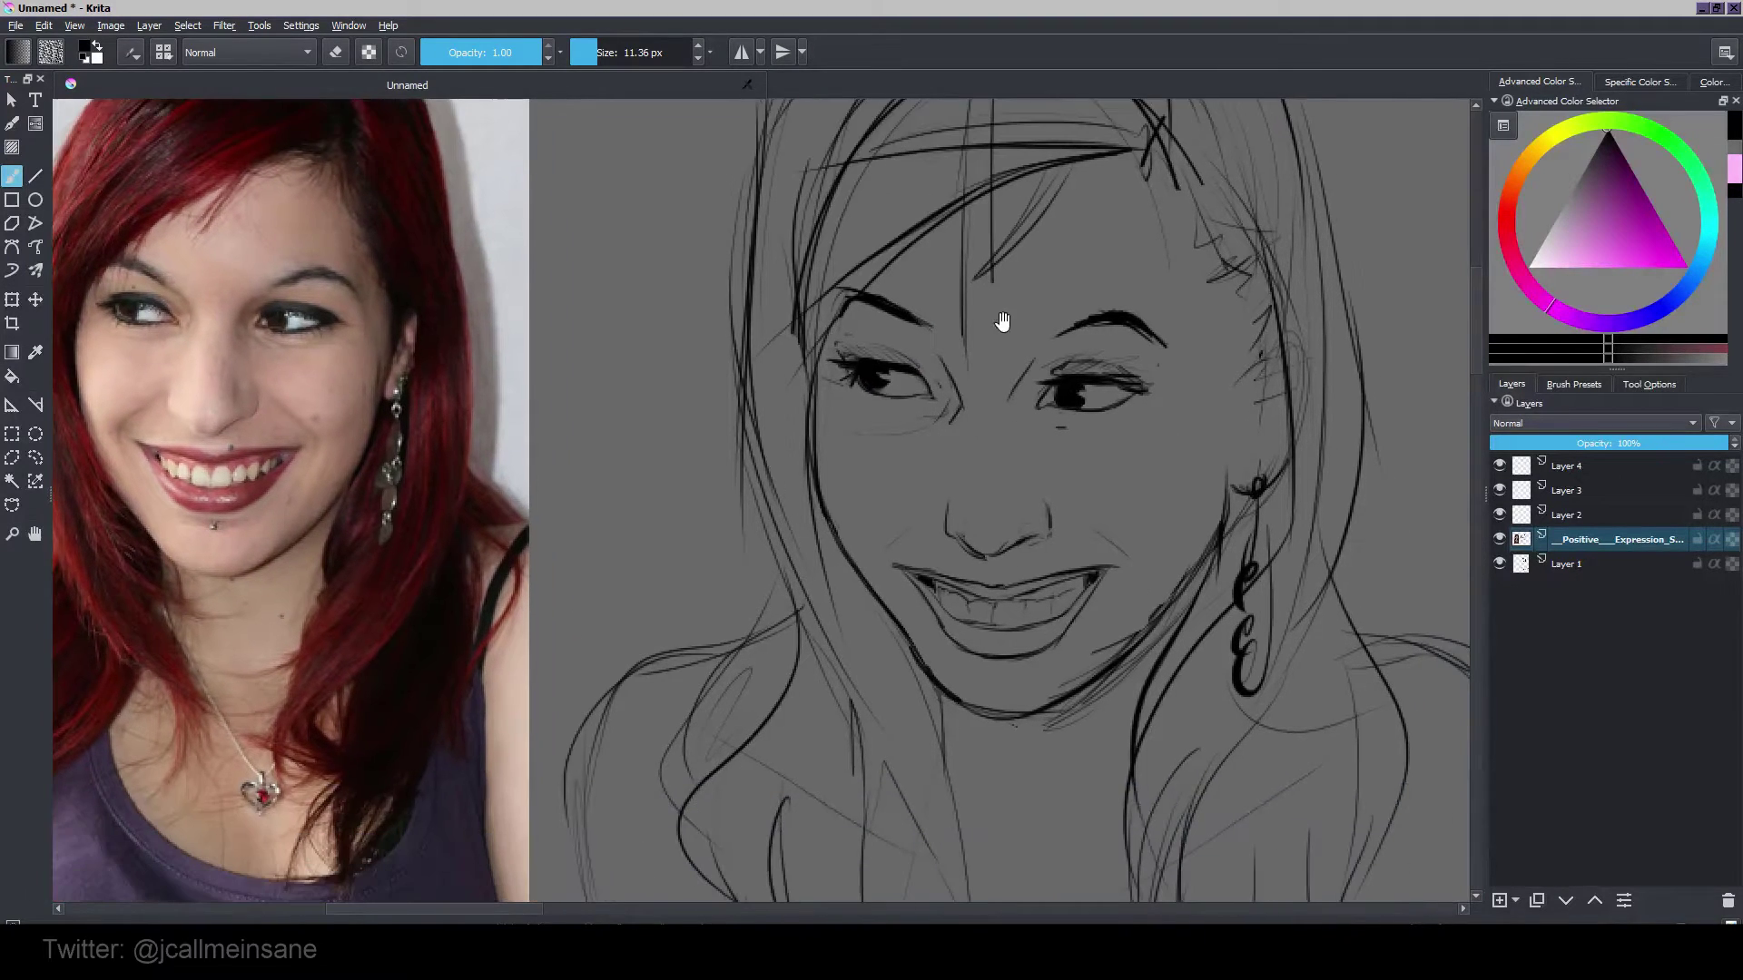
drag(1017, 478, 1013, 454)
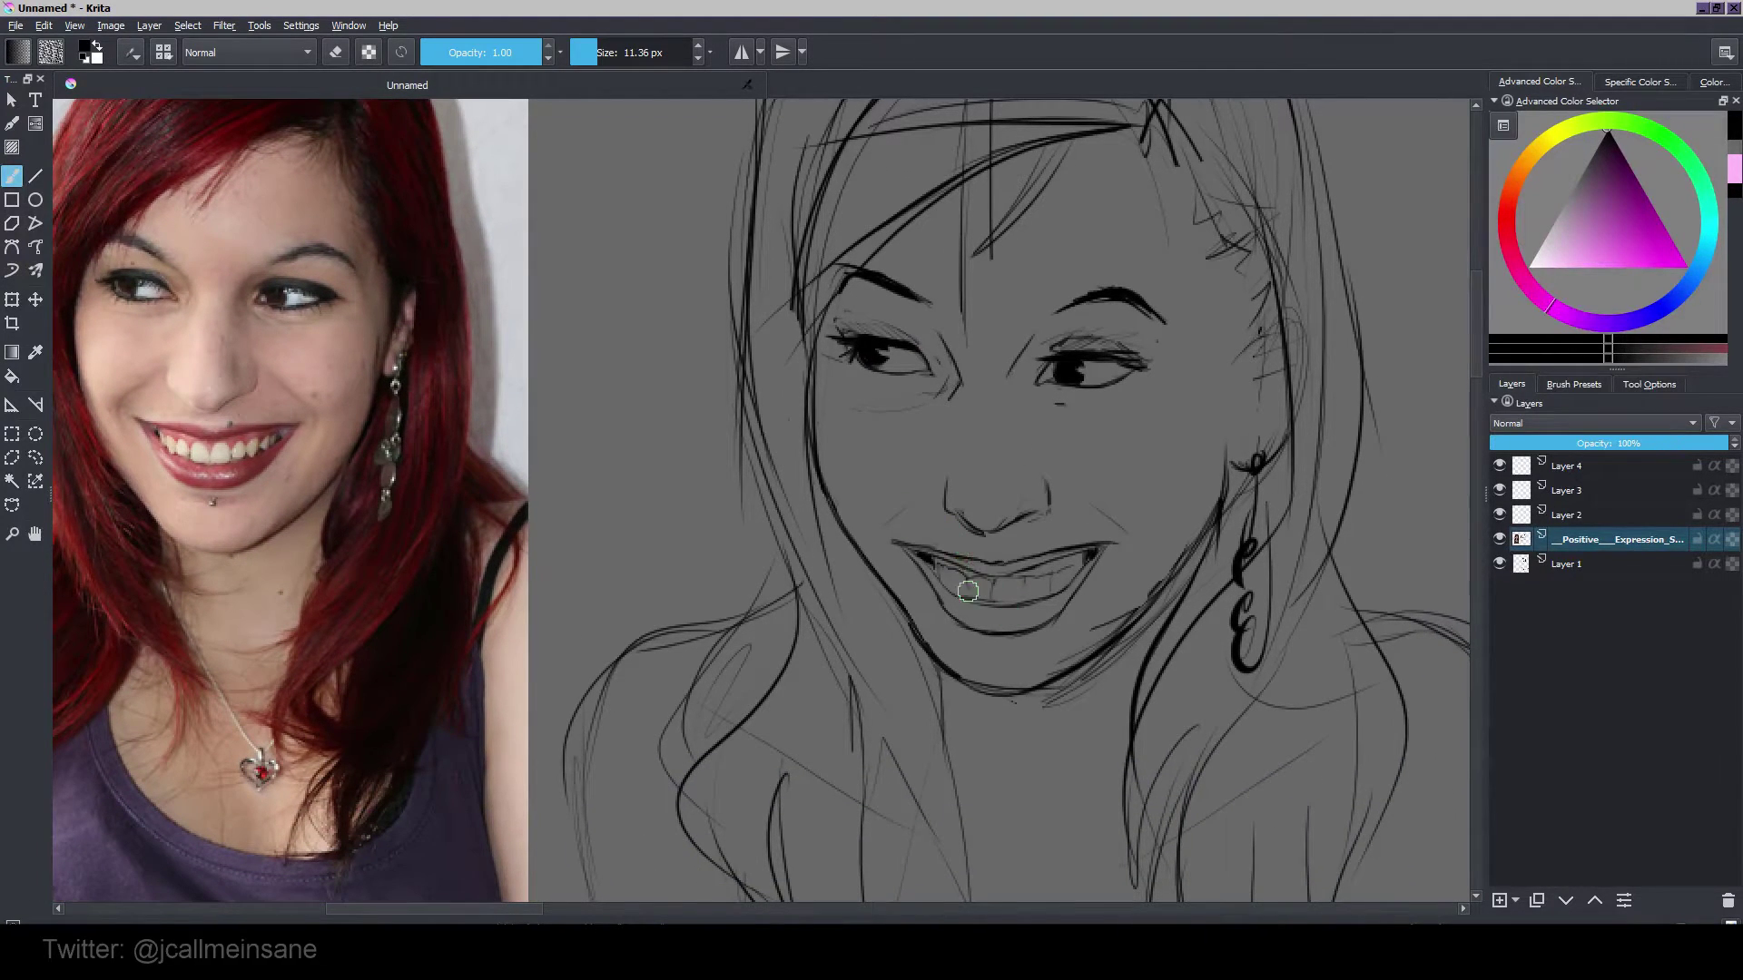
mouse_move(929, 575)
mouse_down()
mouse_move(944, 599)
mouse_move(924, 574)
mouse_up()
mouse_move(972, 627)
mouse_down()
mouse_move(952, 595)
mouse_move(994, 630)
mouse_move(987, 611)
mouse_move(1045, 608)
mouse_up()
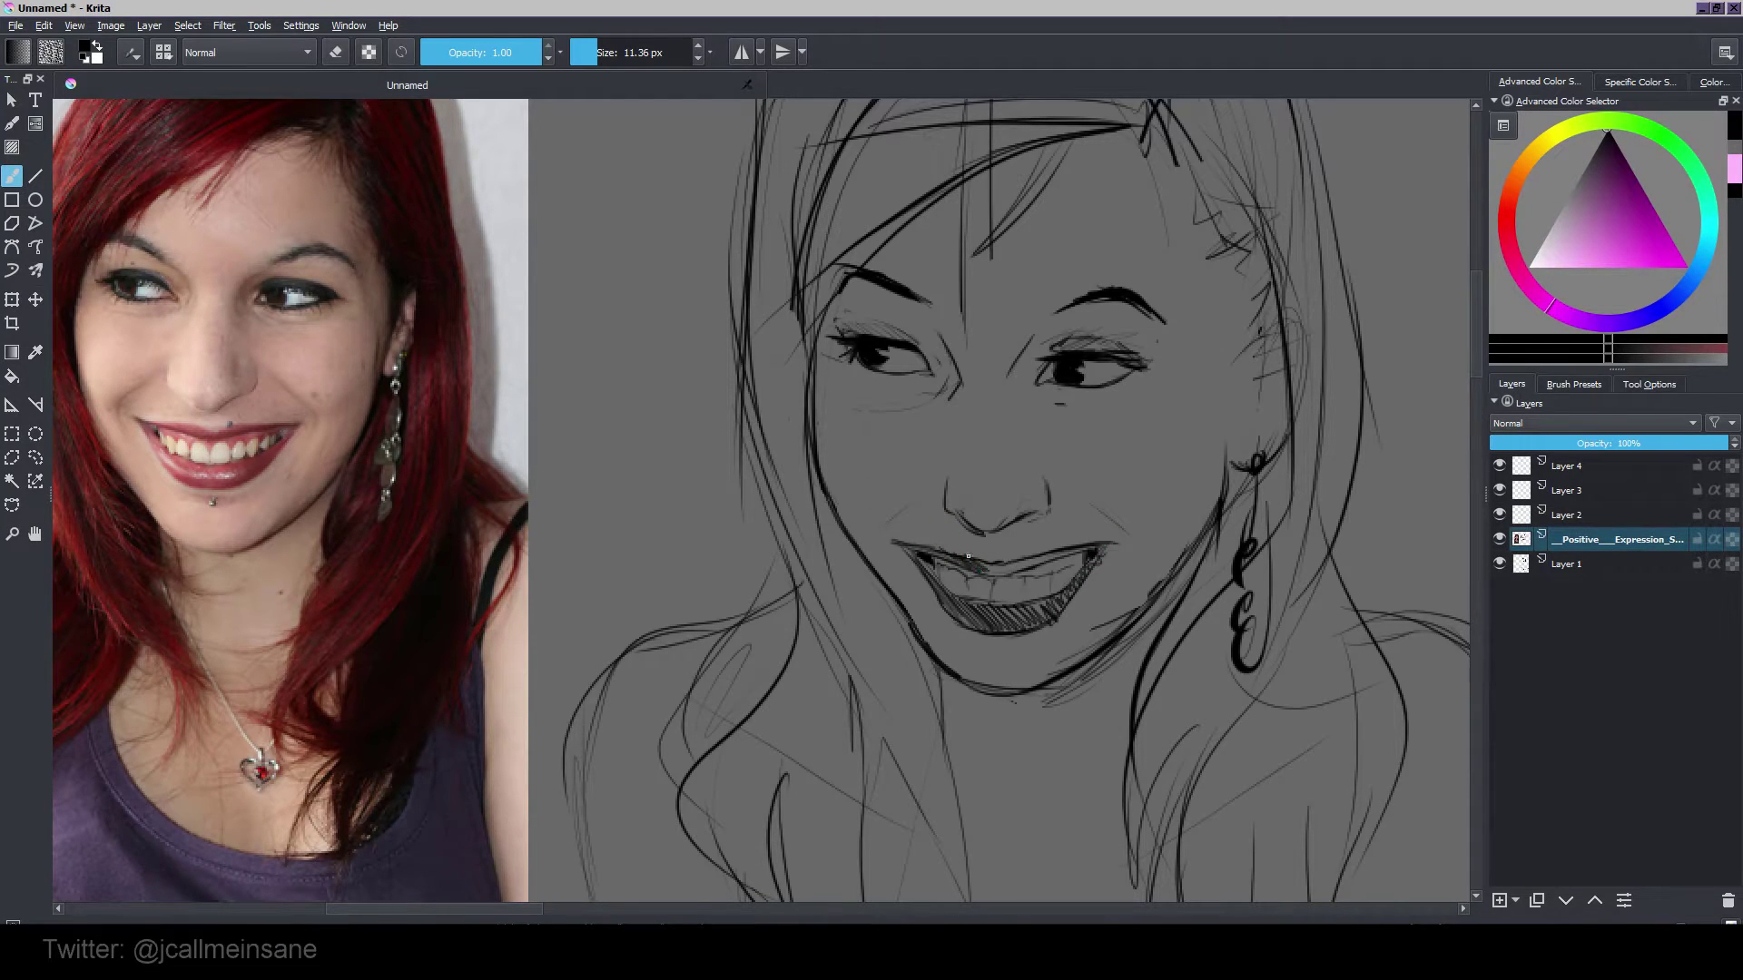
Step: Darken the upper lip's inner edge and erase the rough lines along the chin and lower left jaw
drag(969, 556, 1006, 573)
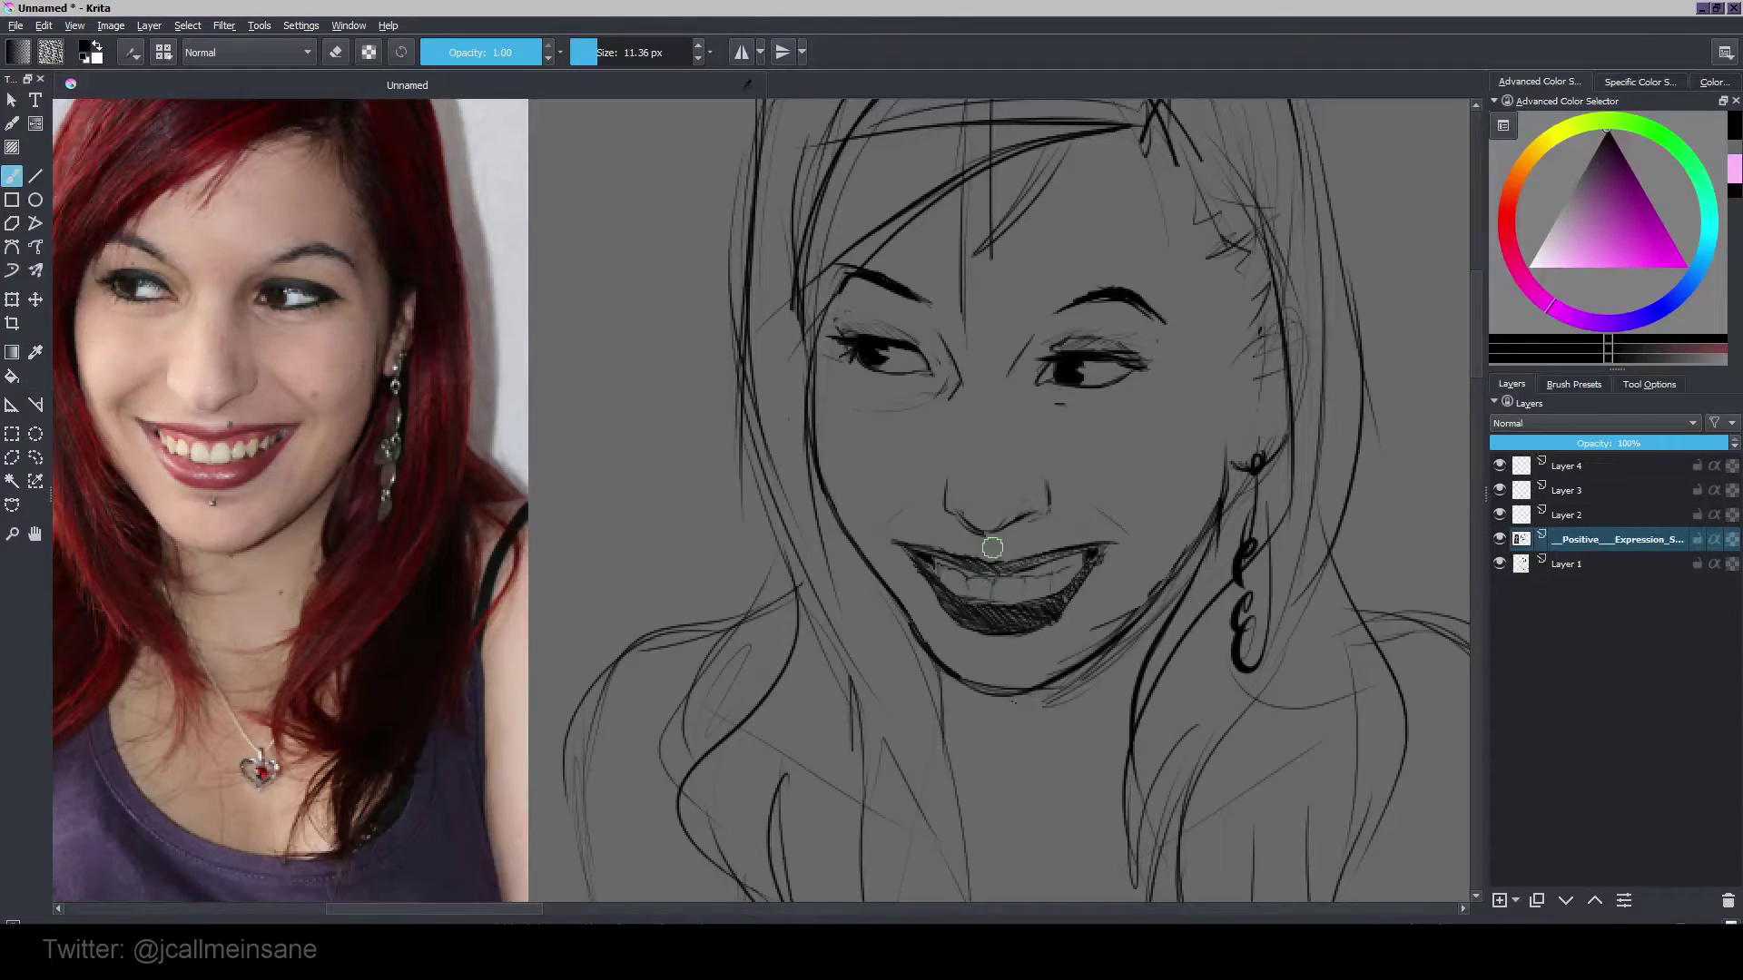
key(e)
drag(1092, 612, 1072, 651)
drag(968, 680, 1039, 674)
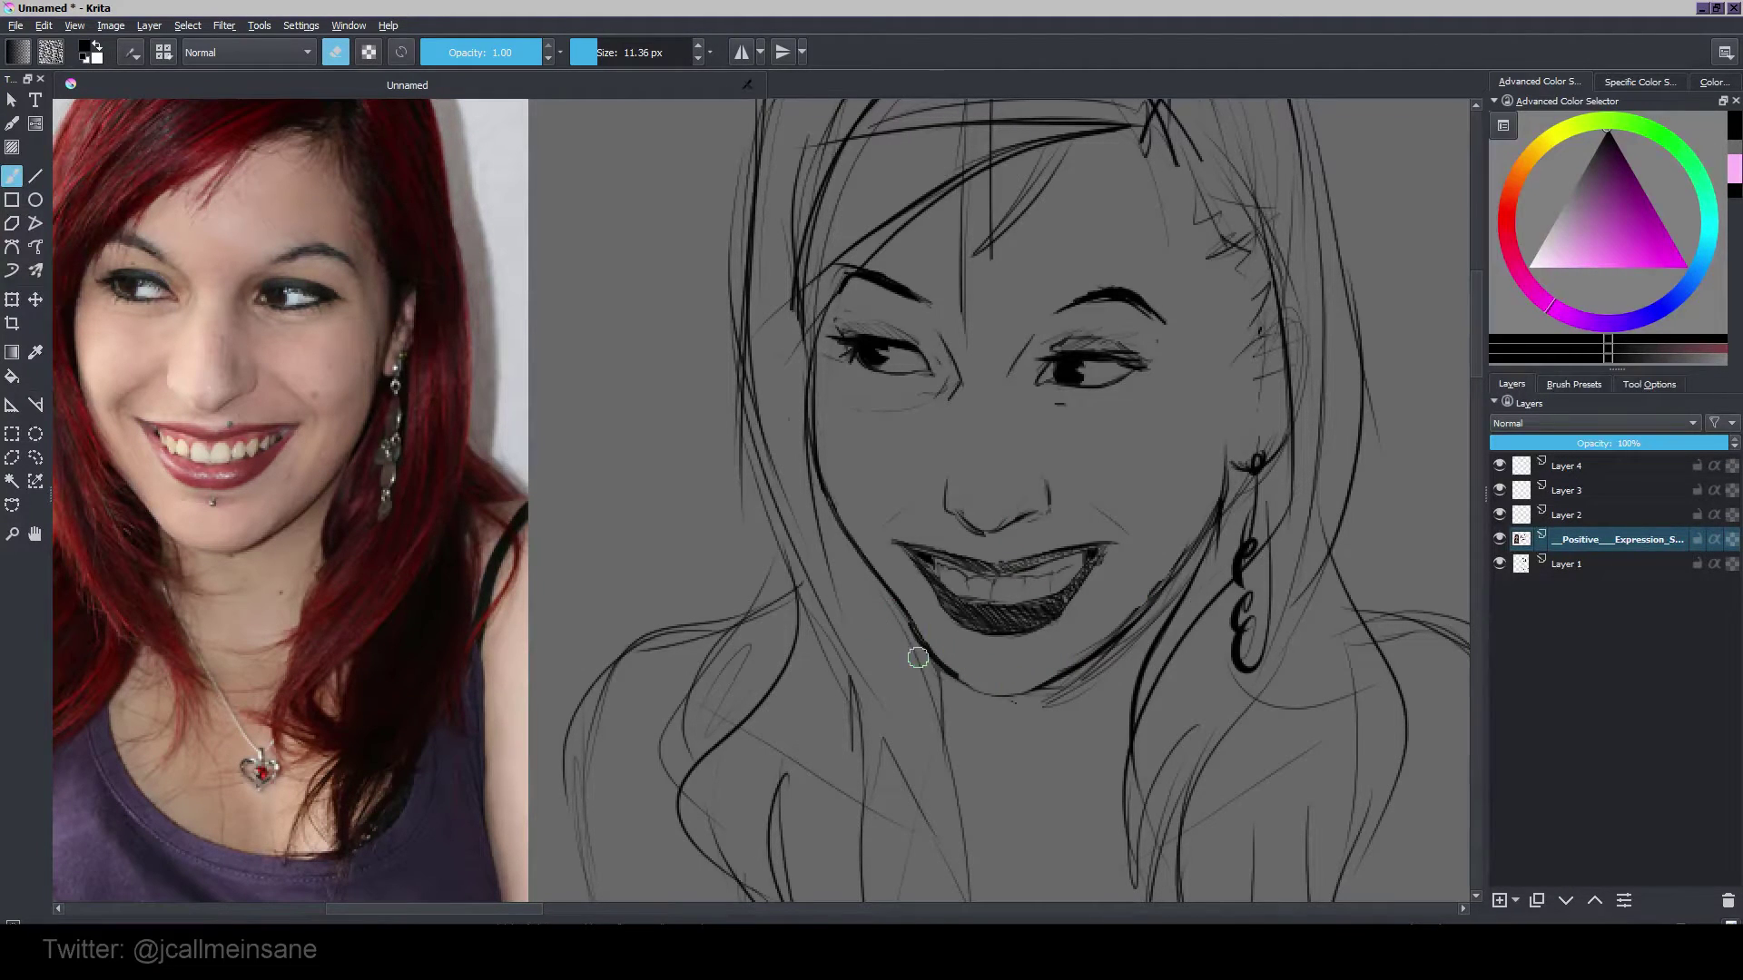
mouse_move(935, 667)
mouse_down()
mouse_move(887, 589)
mouse_move(964, 687)
mouse_up()
Step: Redraw the left jawline from beside the mouth down around the chin as one clean curve
key(e)
key(e)
drag(886, 581, 971, 683)
key(e)
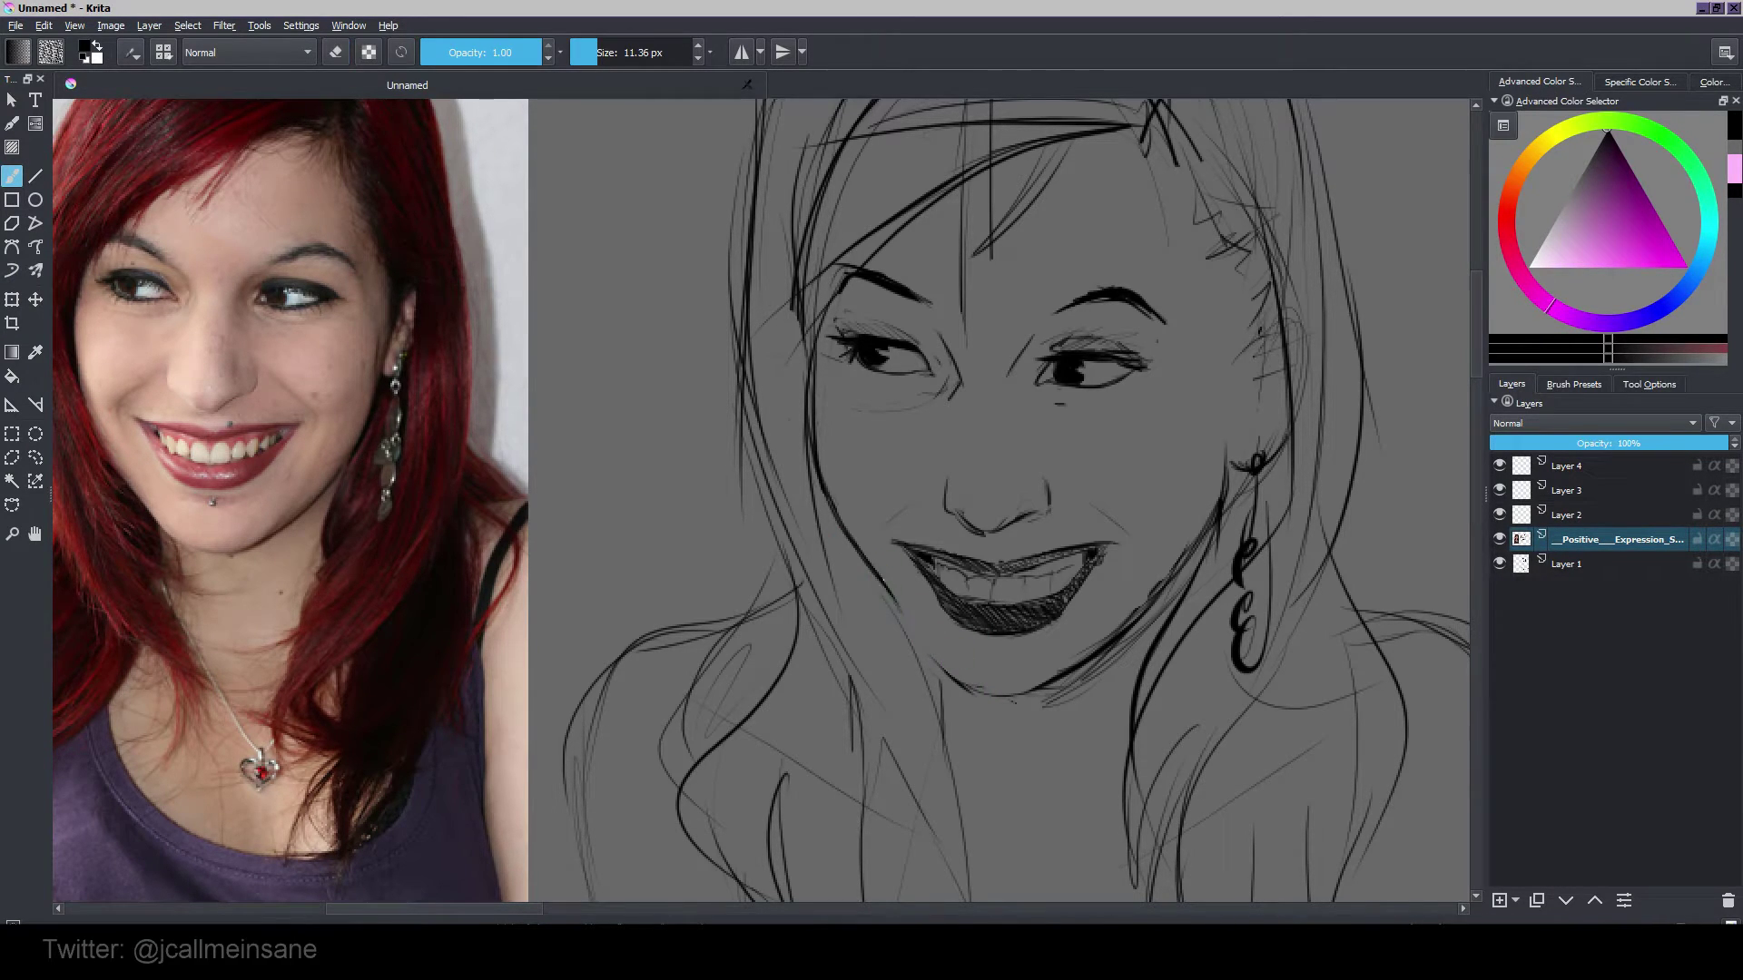
drag(886, 584, 946, 662)
key(e)
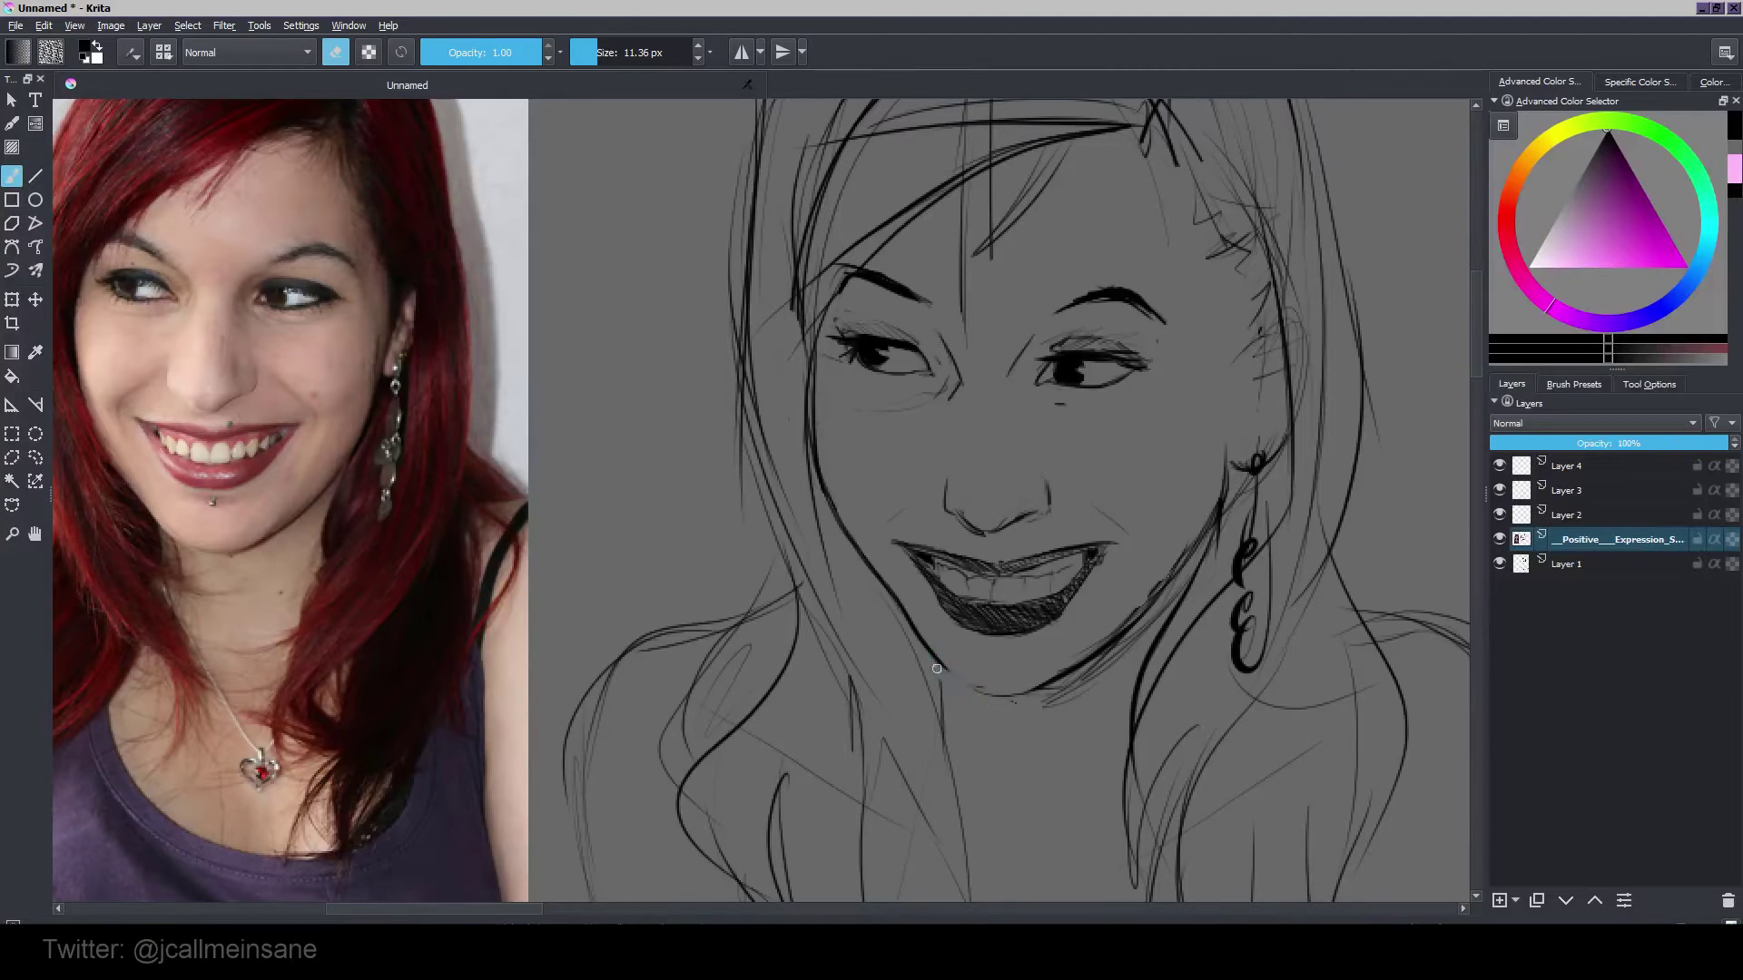
key(e)
drag(941, 662, 1044, 692)
drag(1128, 582, 1124, 581)
key(e)
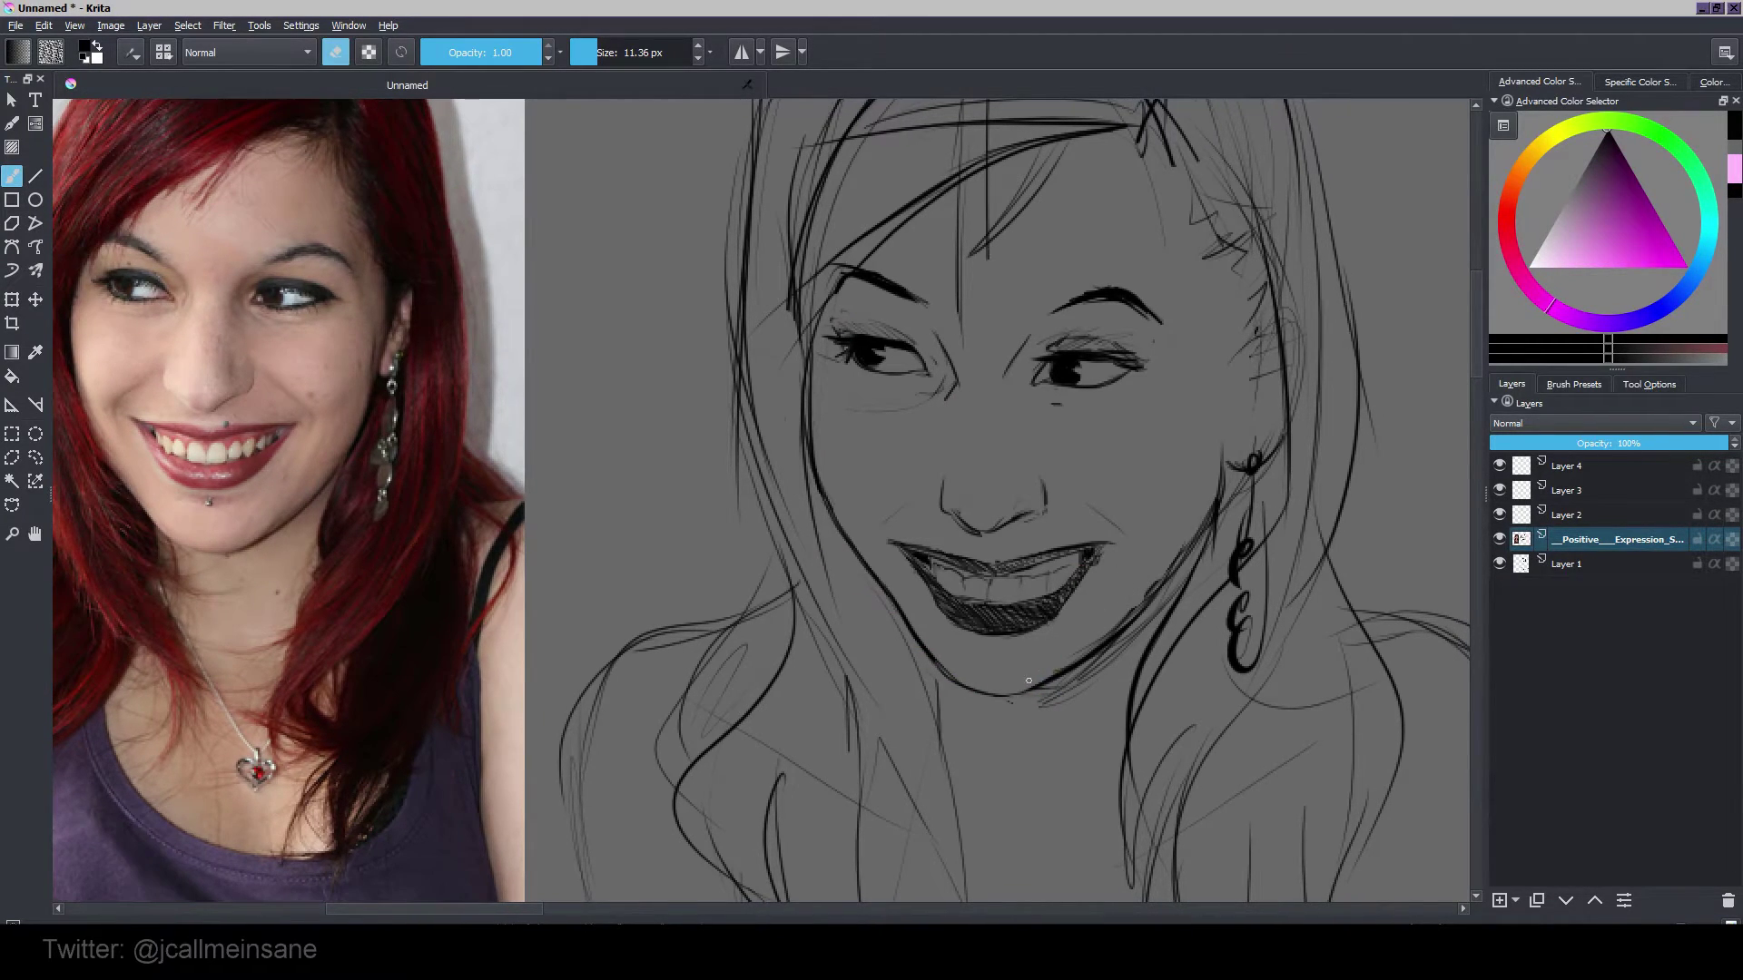
Step: Erase the sketchy lines on the right side of the chin and redraw that curve more cleanly
mouse_move(1037, 661)
mouse_down()
mouse_move(1114, 640)
mouse_move(1081, 700)
mouse_move(1136, 603)
mouse_up()
key(e)
key(e)
mouse_move(1027, 690)
mouse_down()
mouse_move(1156, 622)
mouse_move(1124, 611)
mouse_move(1020, 680)
mouse_move(1151, 606)
mouse_up()
key(e)
key(e)
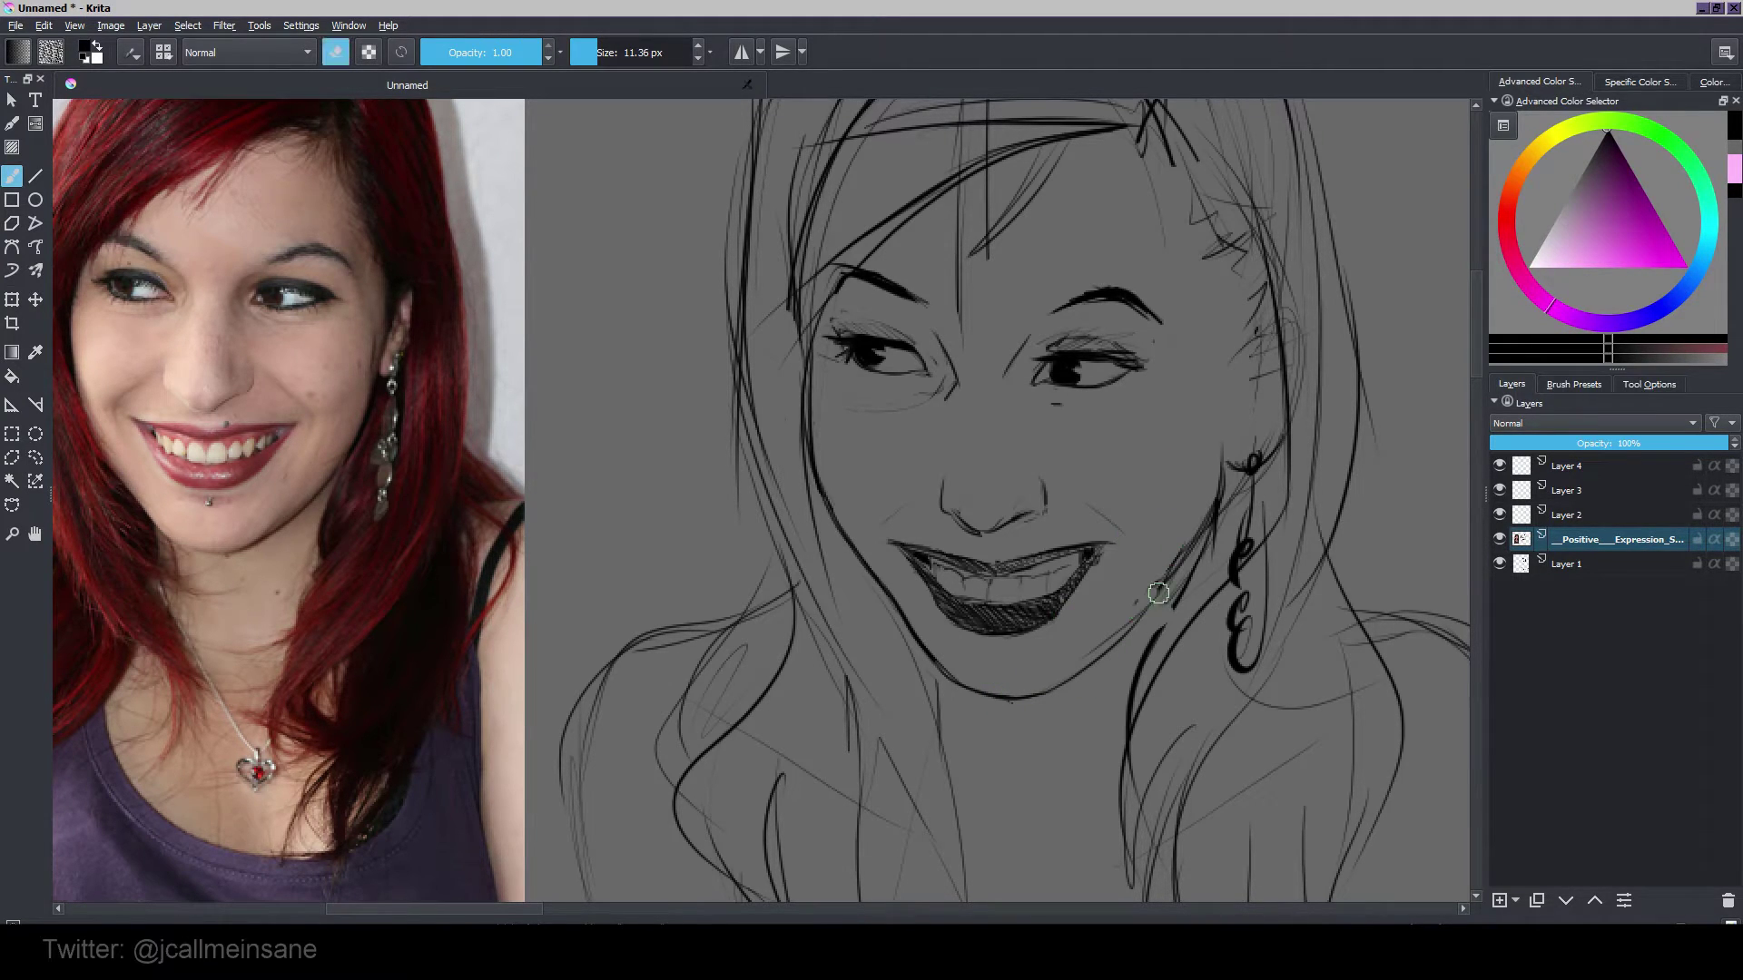
Step: Erase the doubled right jawline and redraw it from below the ear down to the chin
mouse_move(1181, 548)
mouse_down()
mouse_move(1088, 639)
mouse_move(1183, 522)
mouse_move(1123, 625)
mouse_up()
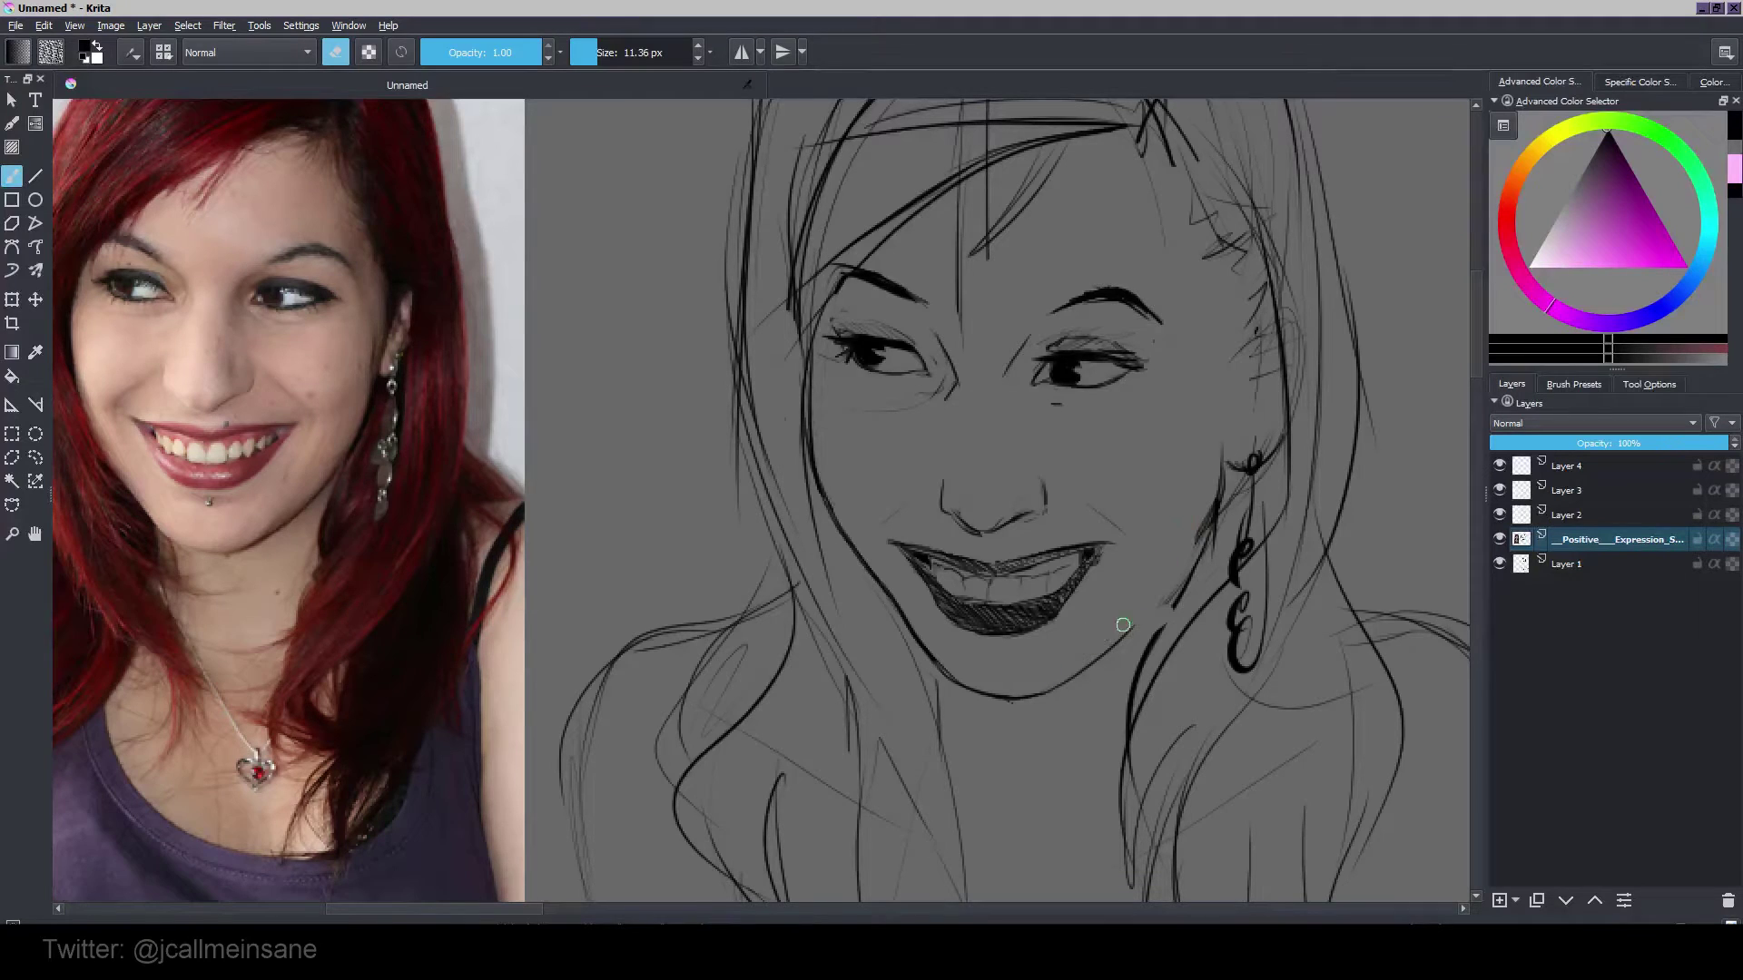
key(e)
mouse_move(1217, 470)
mouse_down()
mouse_move(1192, 558)
mouse_move(1126, 626)
mouse_up()
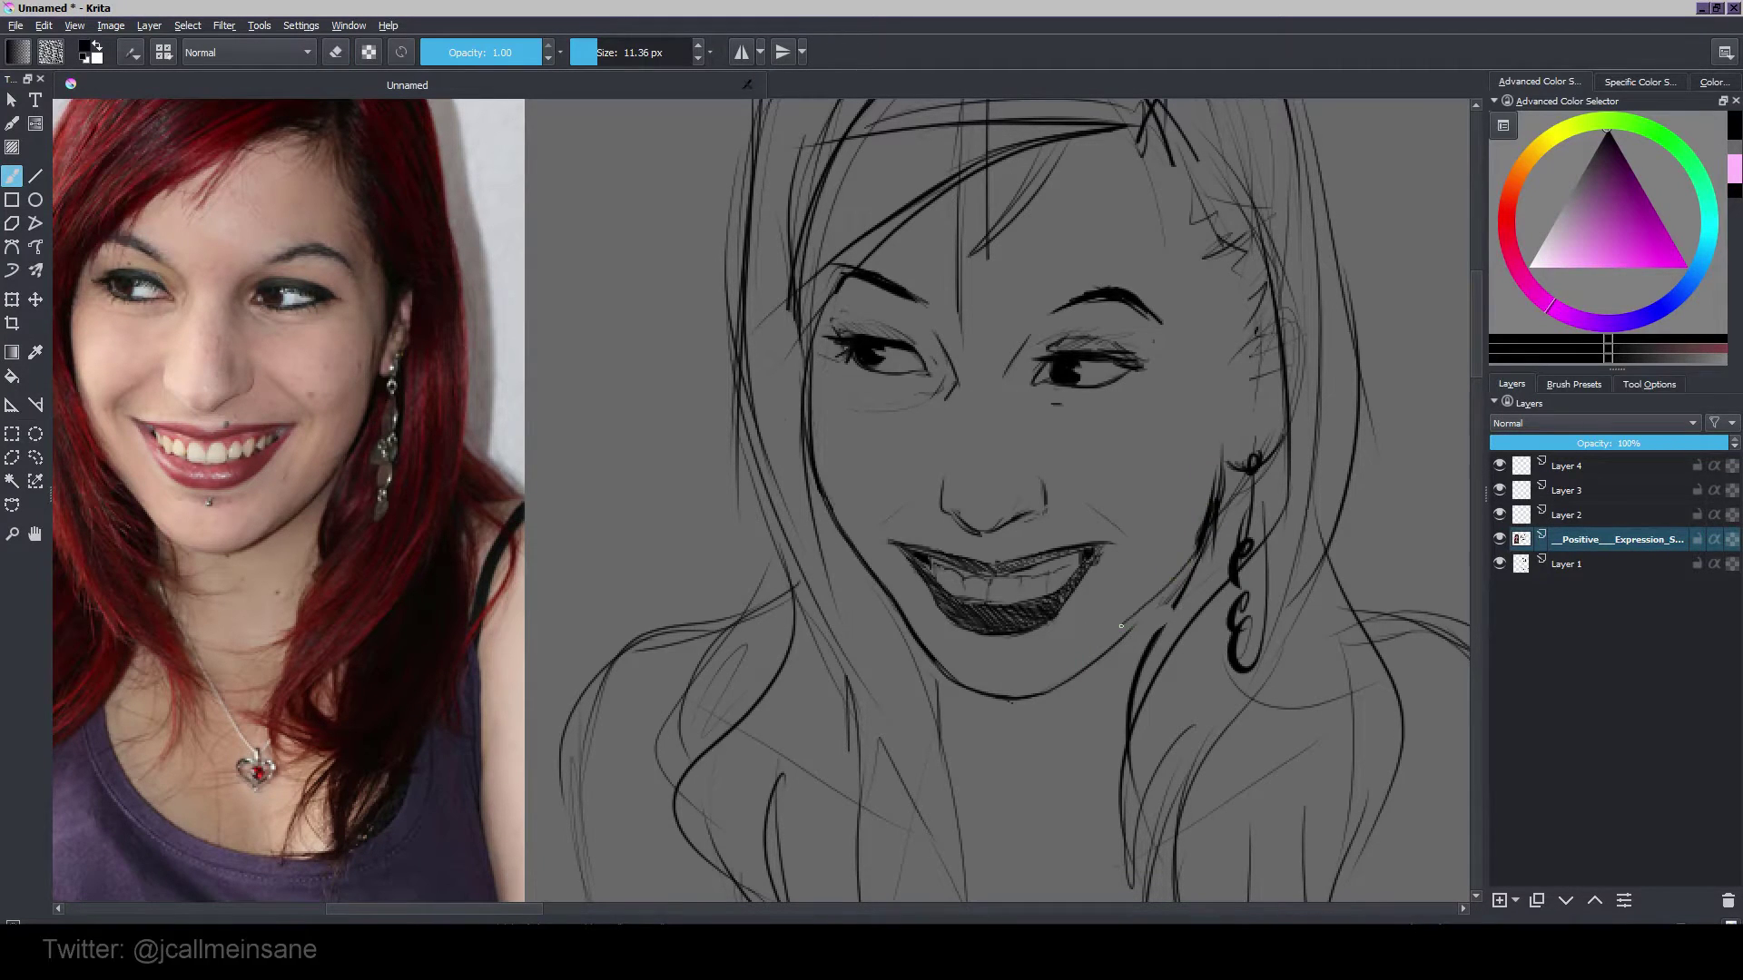
mouse_move(1184, 567)
mouse_down()
mouse_move(1103, 658)
mouse_move(1112, 644)
mouse_up()
key(e)
key(e)
mouse_move(1220, 465)
mouse_down()
mouse_move(1185, 551)
mouse_move(1208, 559)
mouse_move(1080, 670)
mouse_up()
key(e)
key(e)
Step: Trim the lower edge of the lower lip with the eraser and redraw its contour
drag(1185, 544, 1185, 604)
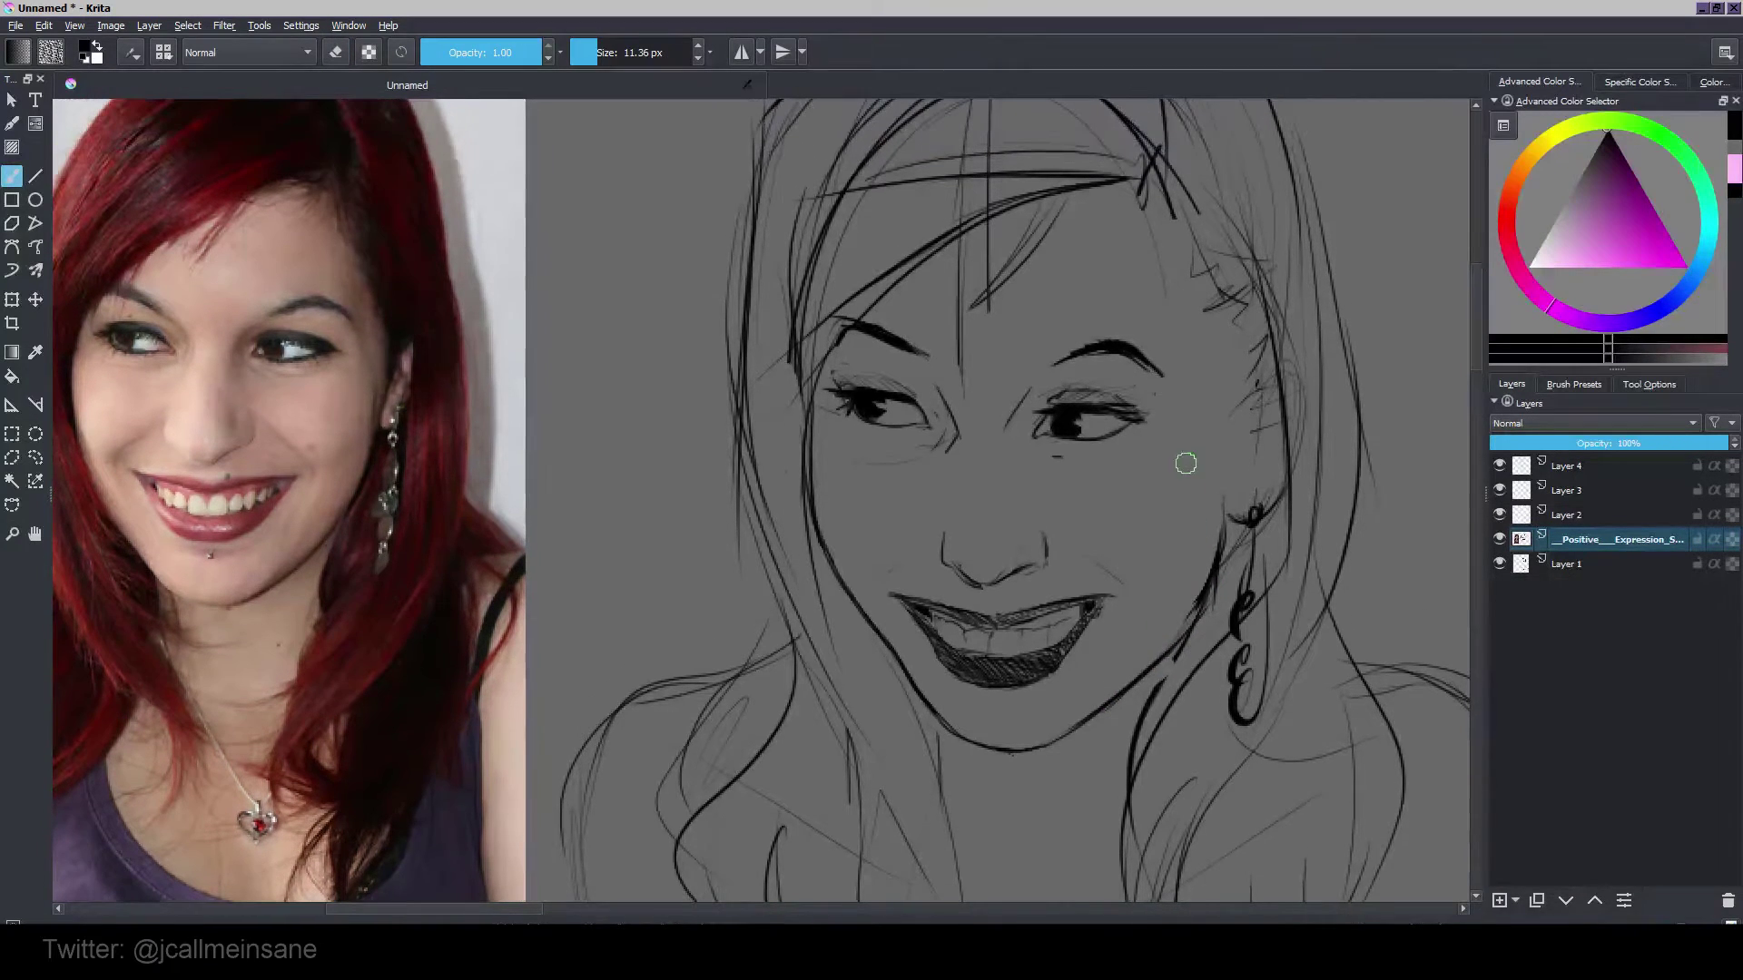
mouse_move(1195, 509)
mouse_down()
mouse_move(1190, 584)
mouse_move(1219, 539)
mouse_up()
key(e)
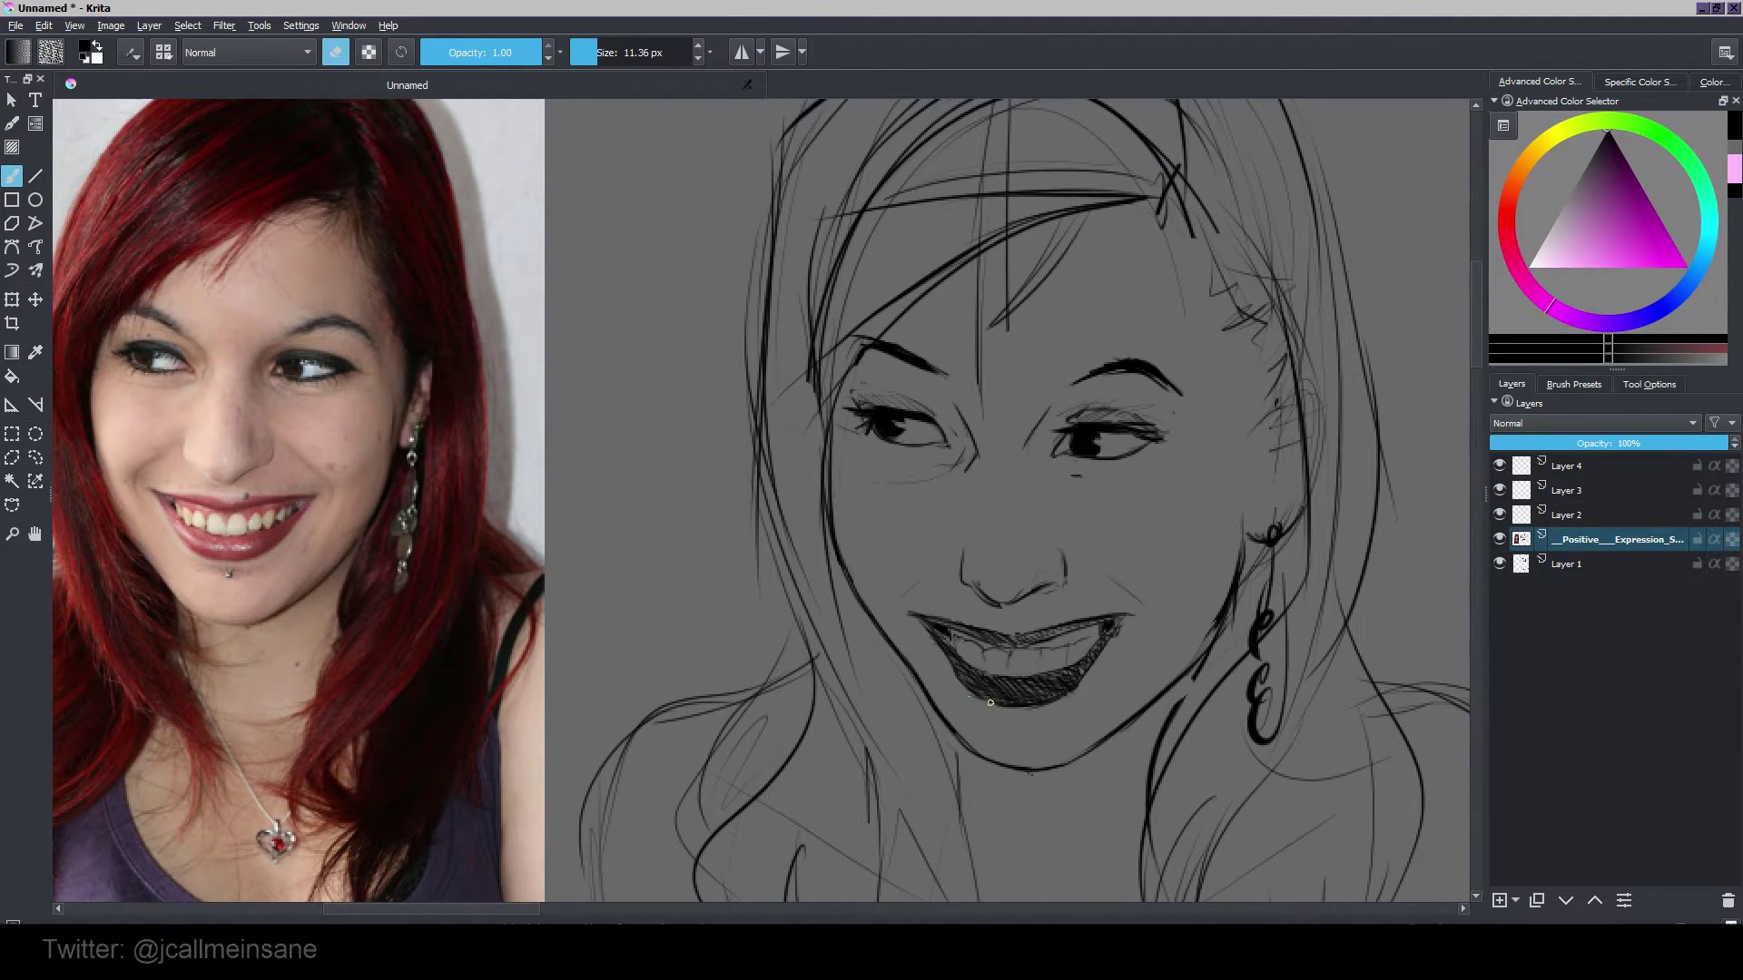
drag(1050, 703, 986, 703)
drag(1035, 705, 1086, 682)
key(e)
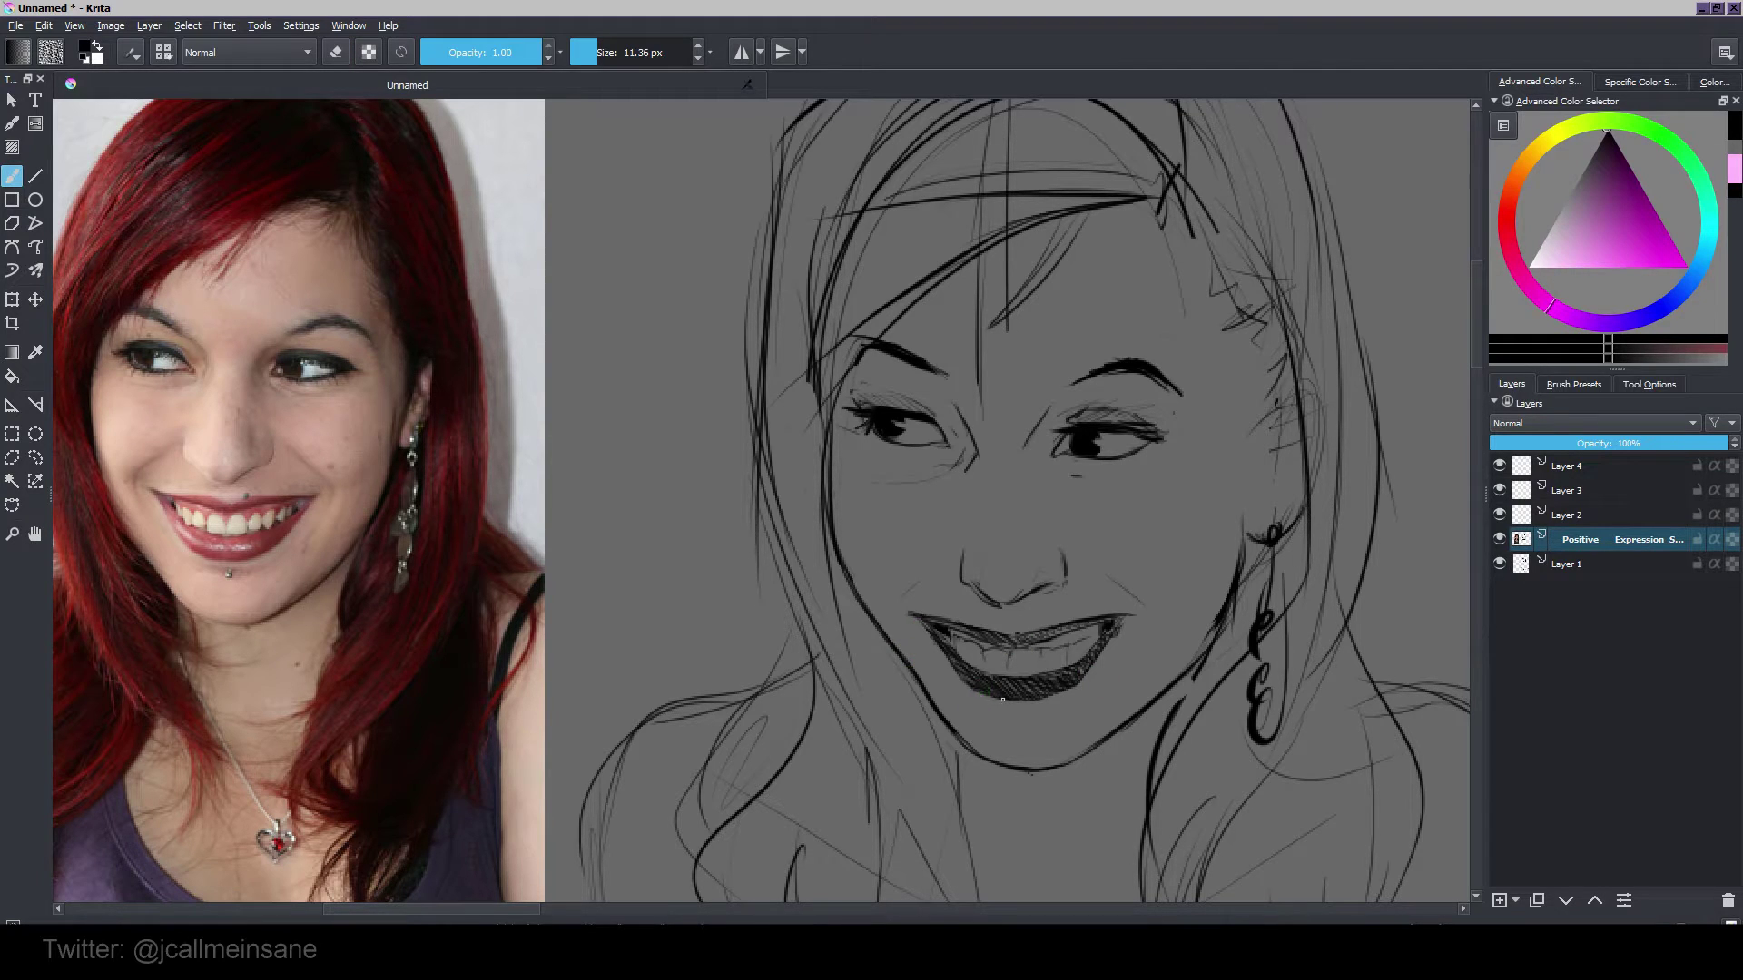
drag(1003, 700, 1032, 700)
Step: Erase the faint crease line below the left eye
drag(1207, 516, 1241, 443)
key(e)
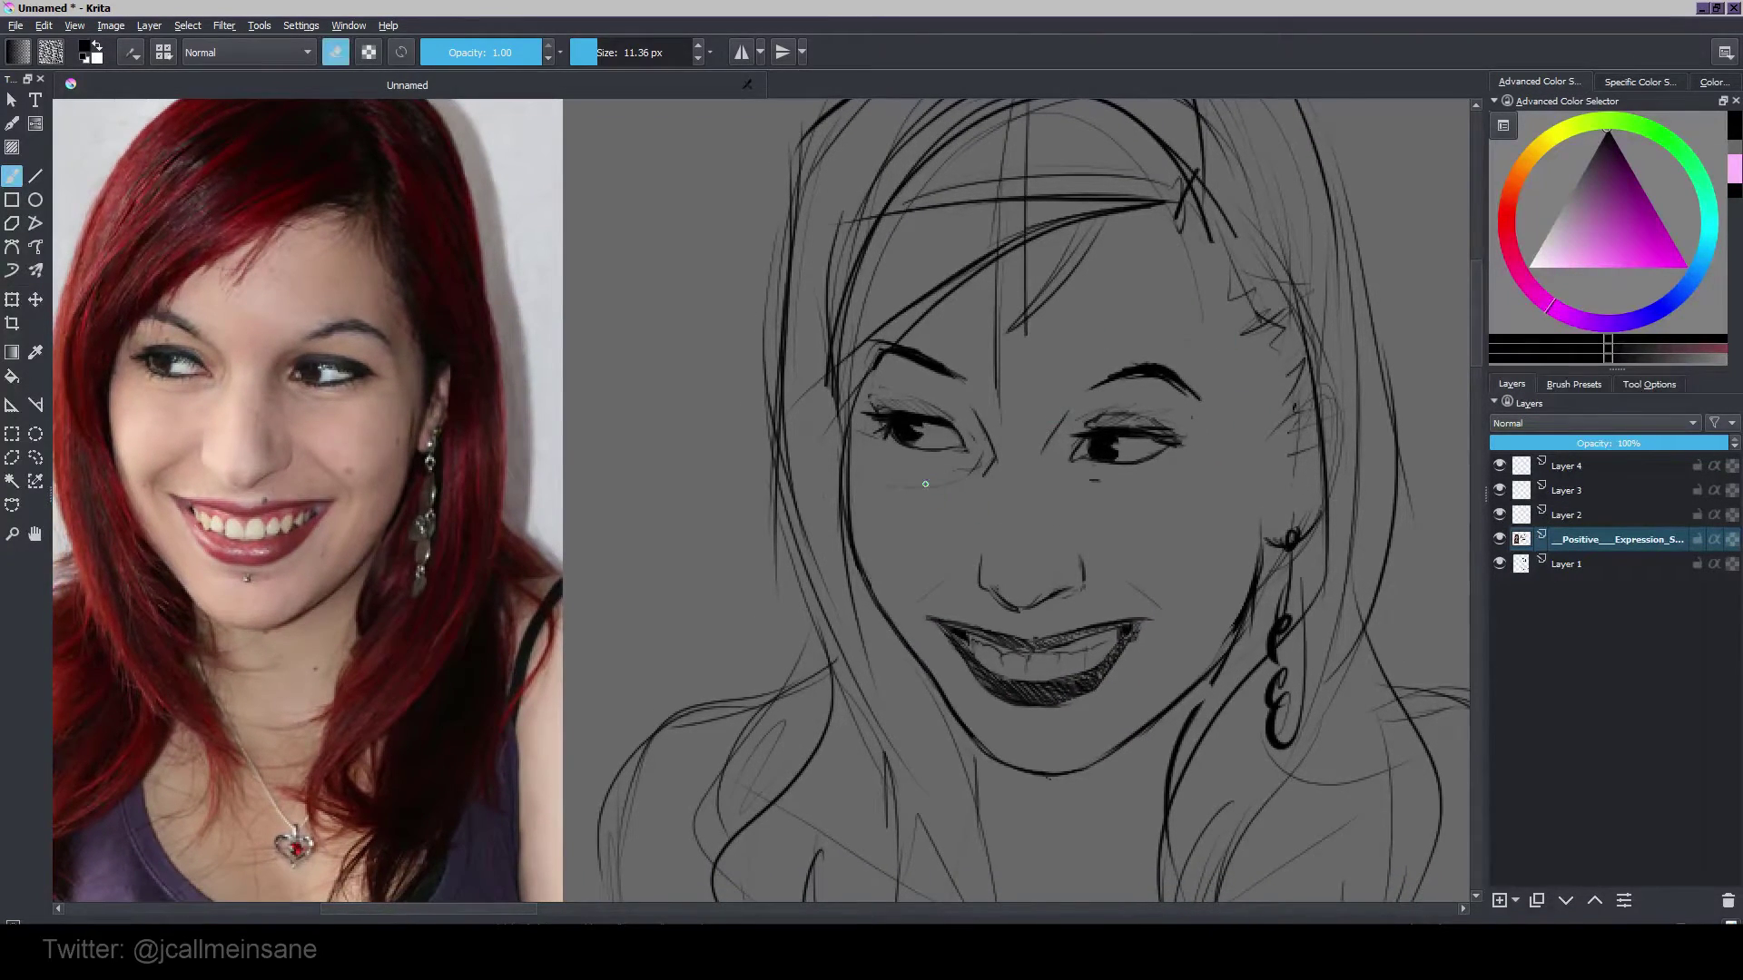
mouse_move(947, 519)
mouse_down()
mouse_move(936, 546)
mouse_move(947, 518)
mouse_up()
key(e)
mouse_move(1252, 506)
mouse_down()
mouse_move(1249, 552)
mouse_move(1265, 459)
mouse_move(1200, 448)
mouse_move(1167, 342)
mouse_move(1180, 458)
mouse_up()
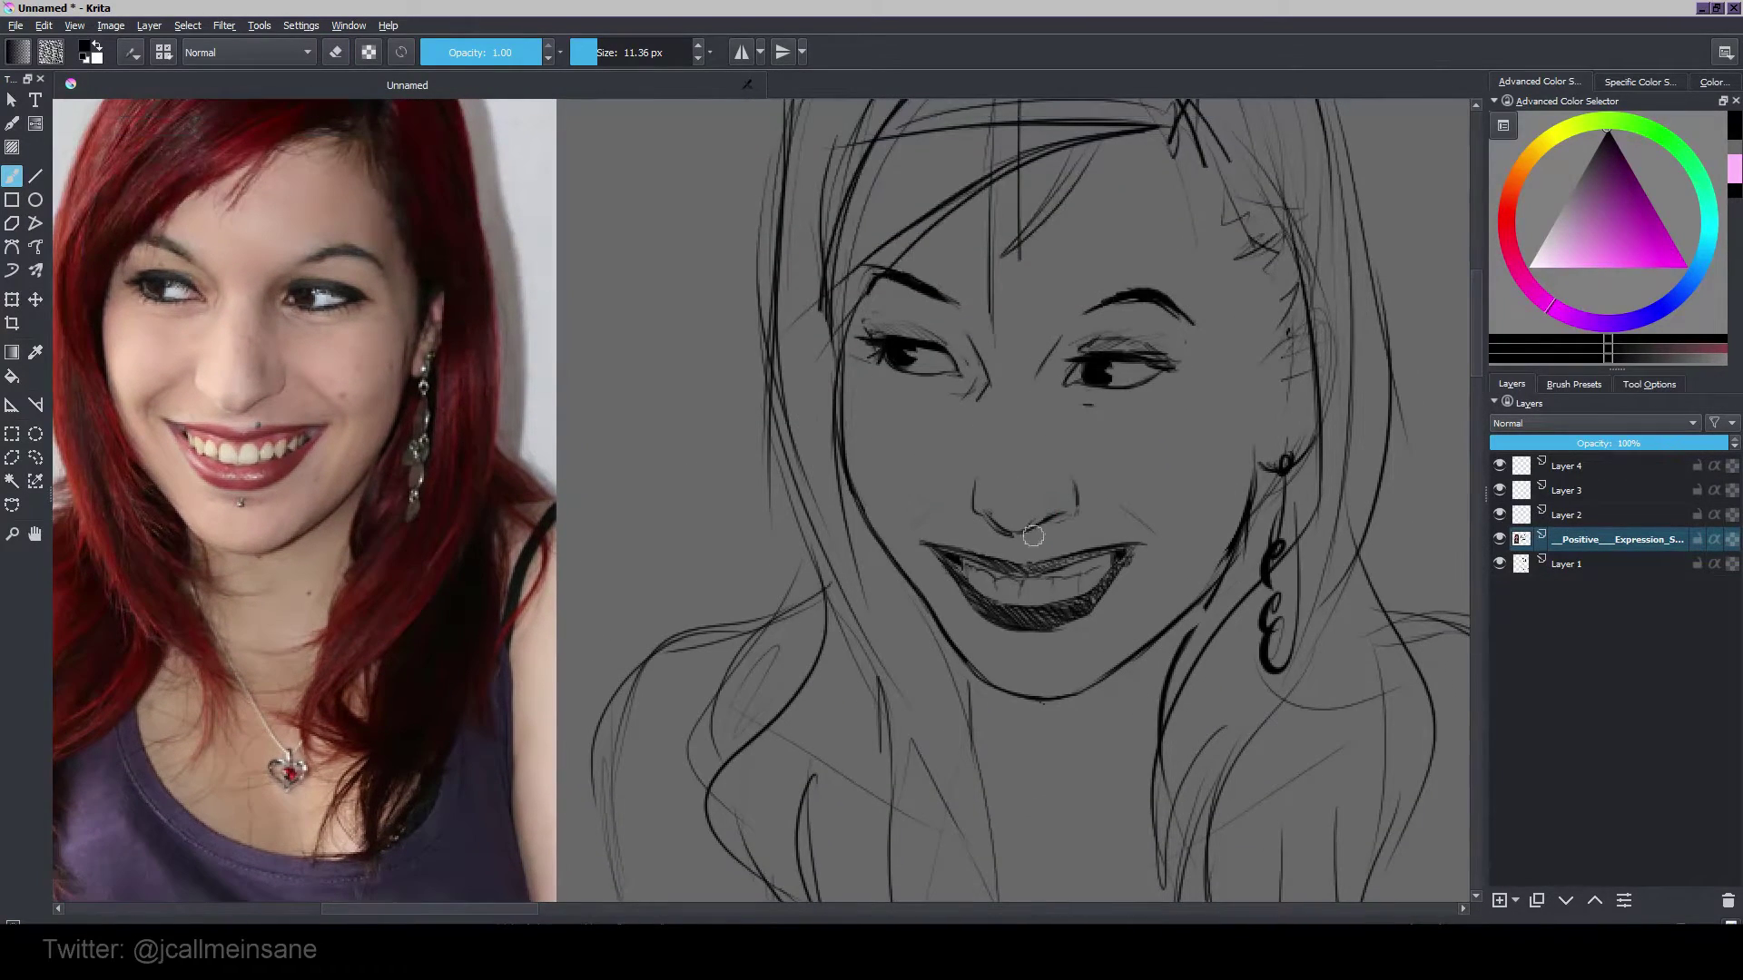
Step: Refine the teeth and inner lip lines of the smile with small brush and eraser strokes
key(e)
key(e)
drag(1021, 586, 993, 595)
key(e)
key(e)
key(e)
drag(1077, 579, 1082, 578)
key(e)
key(e)
key(e)
key(e)
key(e)
Step: Sketch the ear's outline above the earring
drag(1117, 549, 1057, 608)
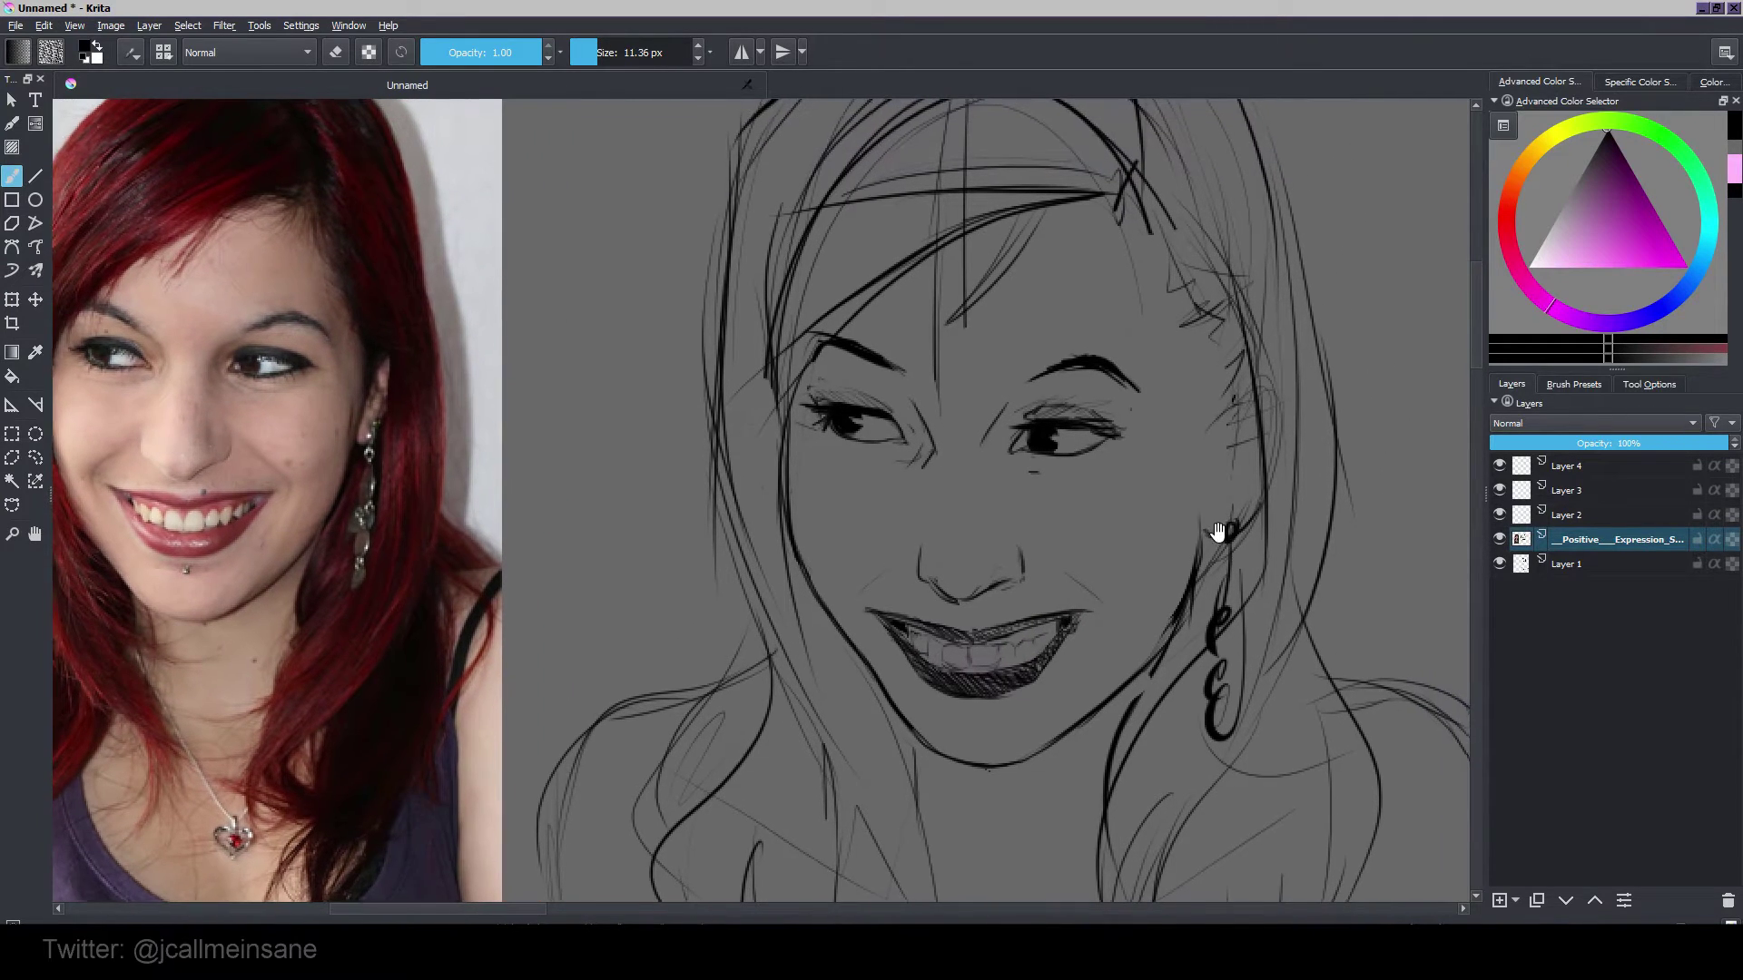
drag(1224, 446, 1199, 502)
drag(1216, 436, 1189, 518)
drag(1215, 403, 1197, 506)
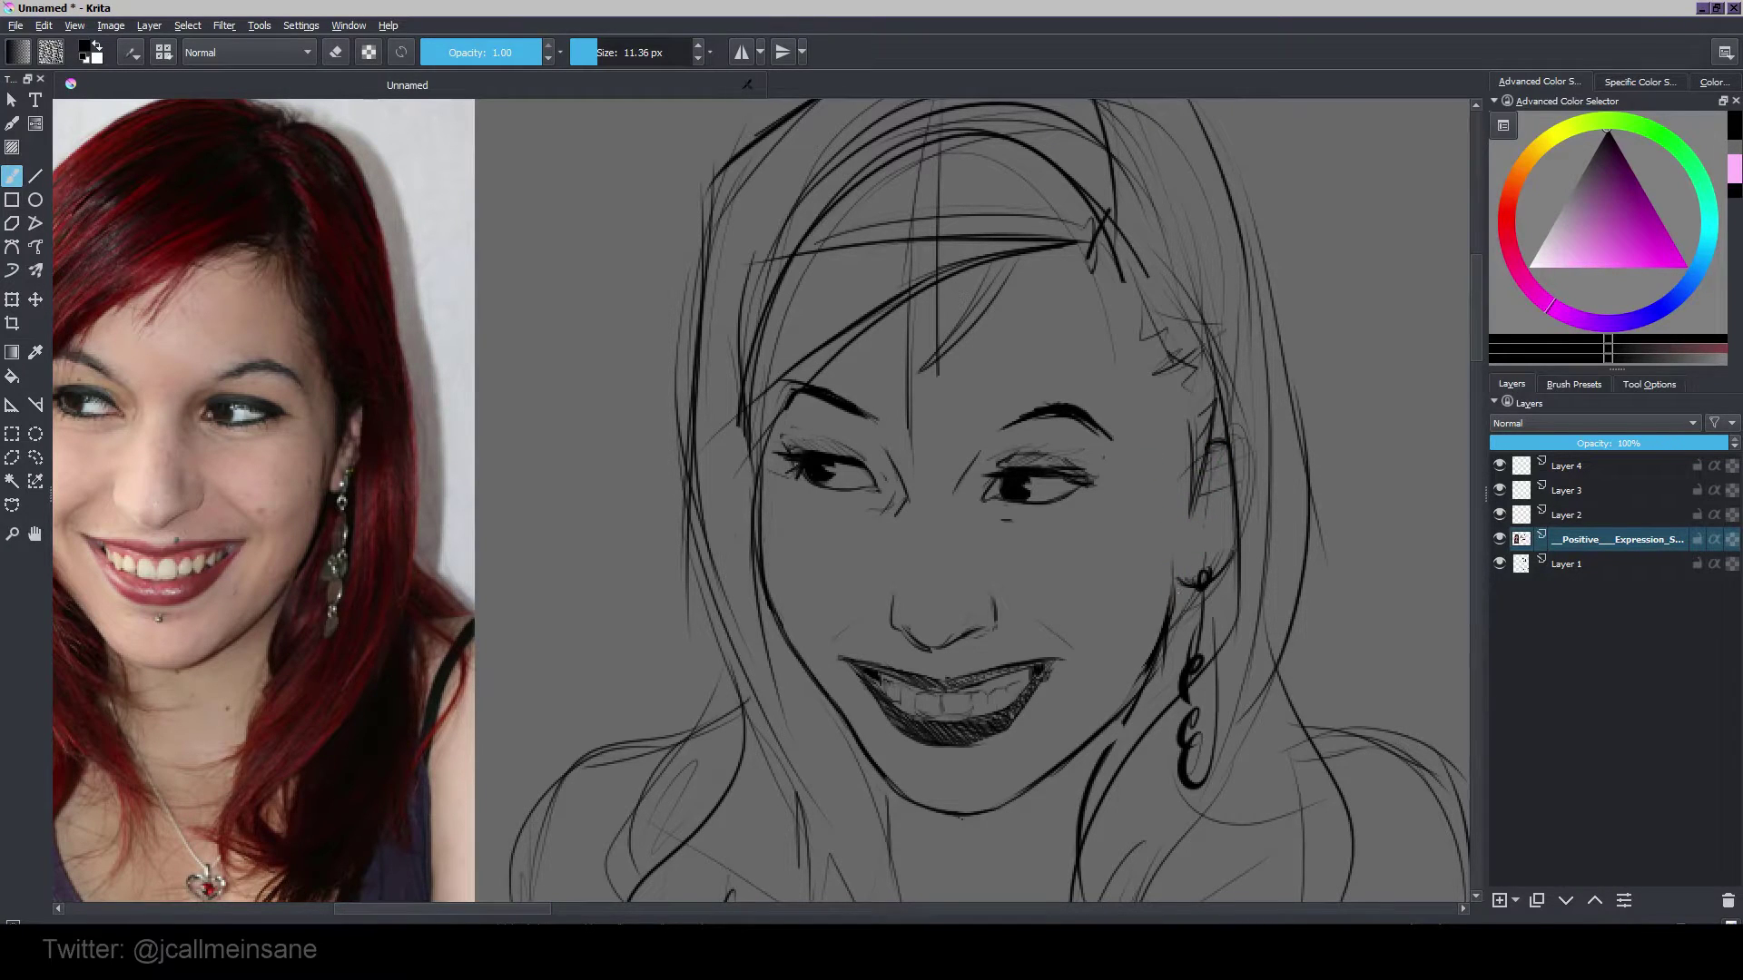
Step: Clean up and strengthen the right jawline beside the earring
key(e)
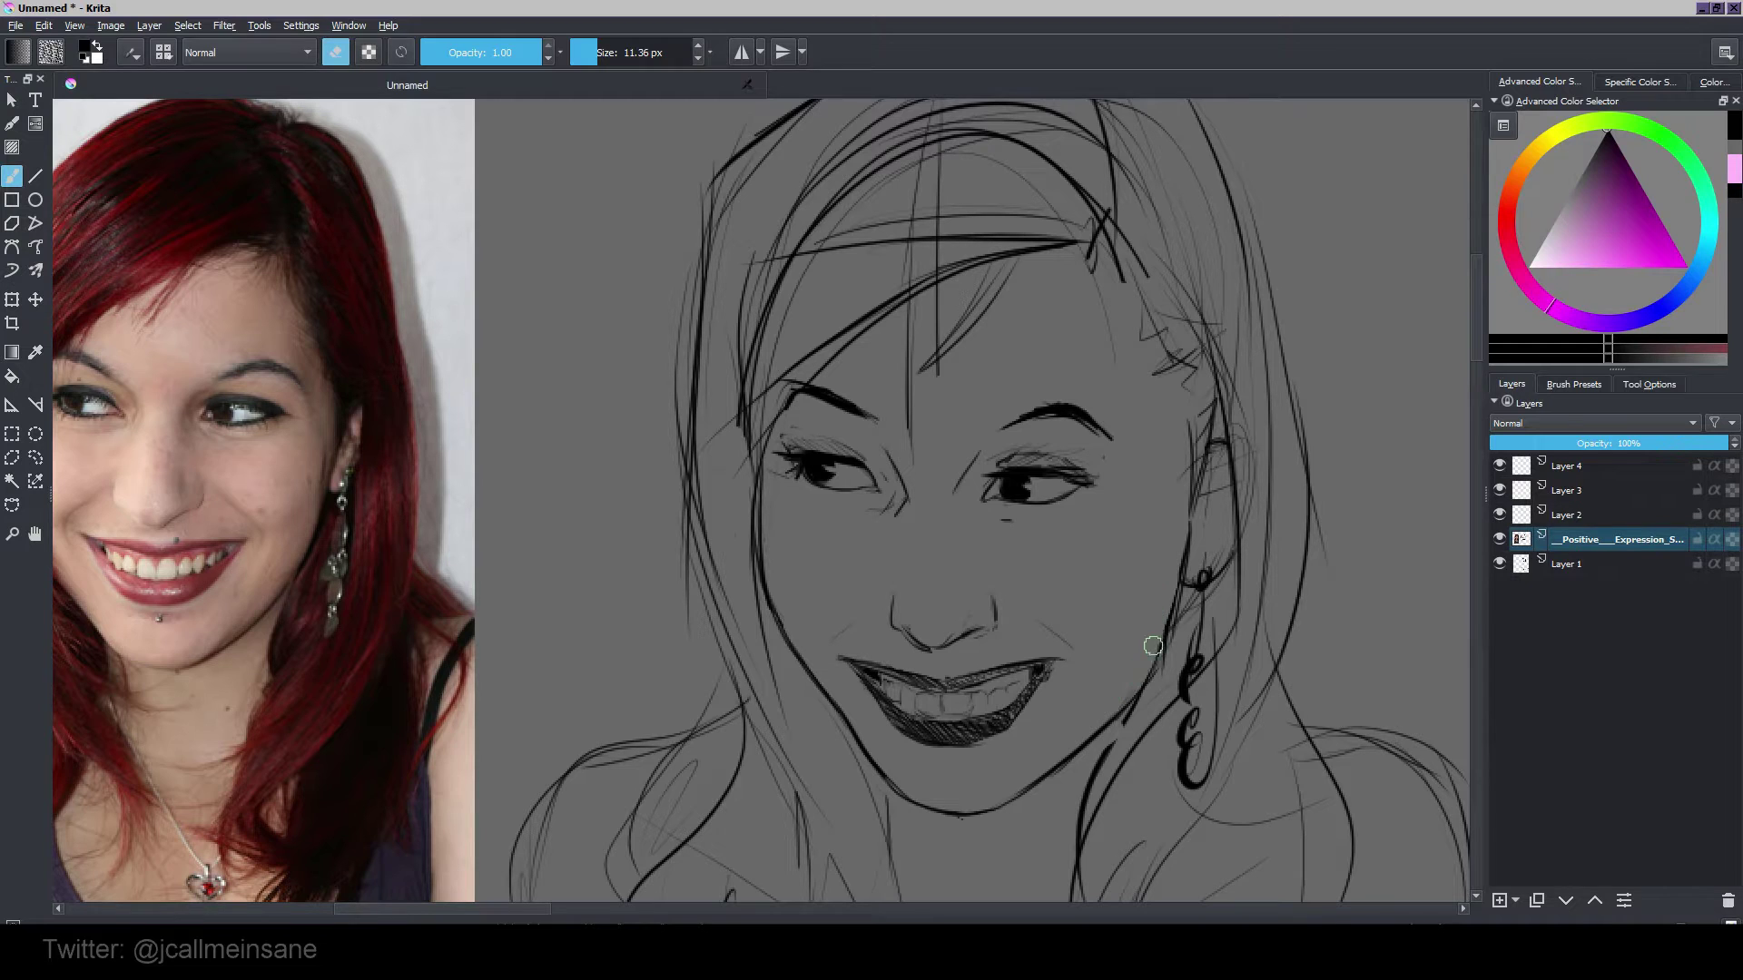
key(e)
drag(1169, 622, 1101, 752)
mouse_move(1168, 517)
mouse_down()
mouse_move(1163, 622)
mouse_move(1241, 597)
mouse_up()
Step: Enlarge the eraser to 64.12 px and erase the construction curves across the crown, forehead and left side of the hair
key(e)
shift+drag(952, 325, 999, 324)
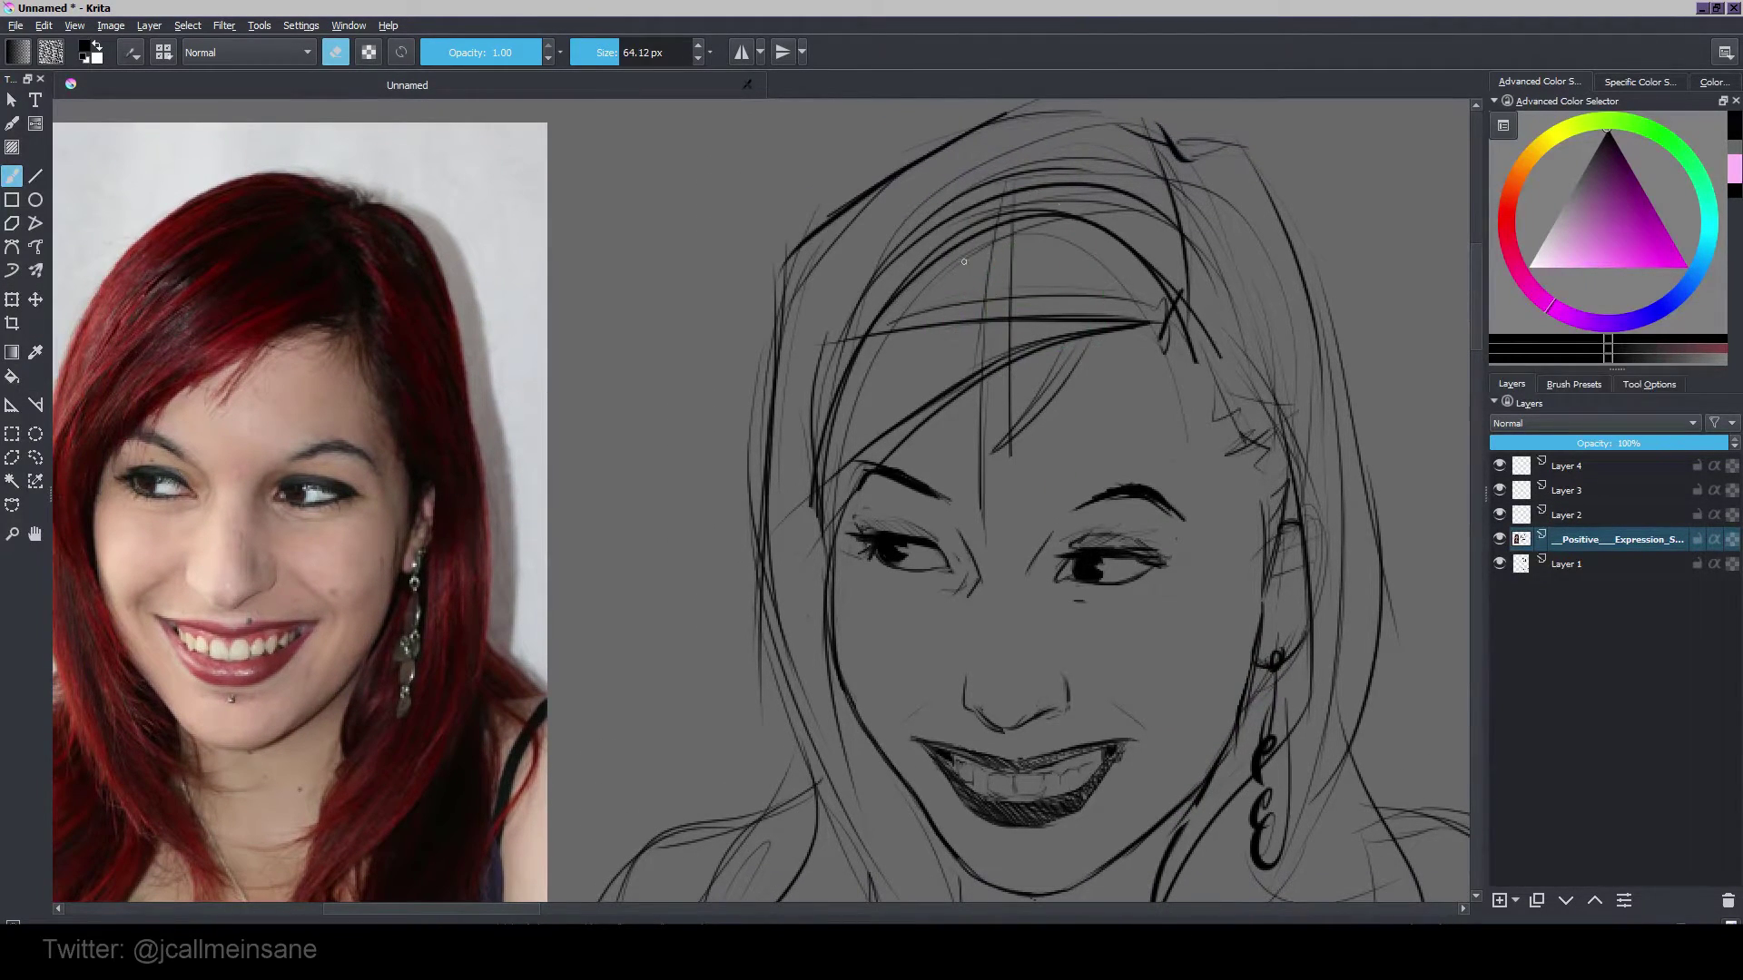
mouse_move(1040, 205)
mouse_down()
mouse_move(1007, 163)
mouse_move(815, 404)
mouse_move(795, 499)
mouse_move(1076, 227)
mouse_move(1019, 280)
mouse_move(1084, 299)
mouse_move(1127, 236)
mouse_move(1098, 166)
mouse_move(828, 330)
mouse_move(856, 248)
mouse_up()
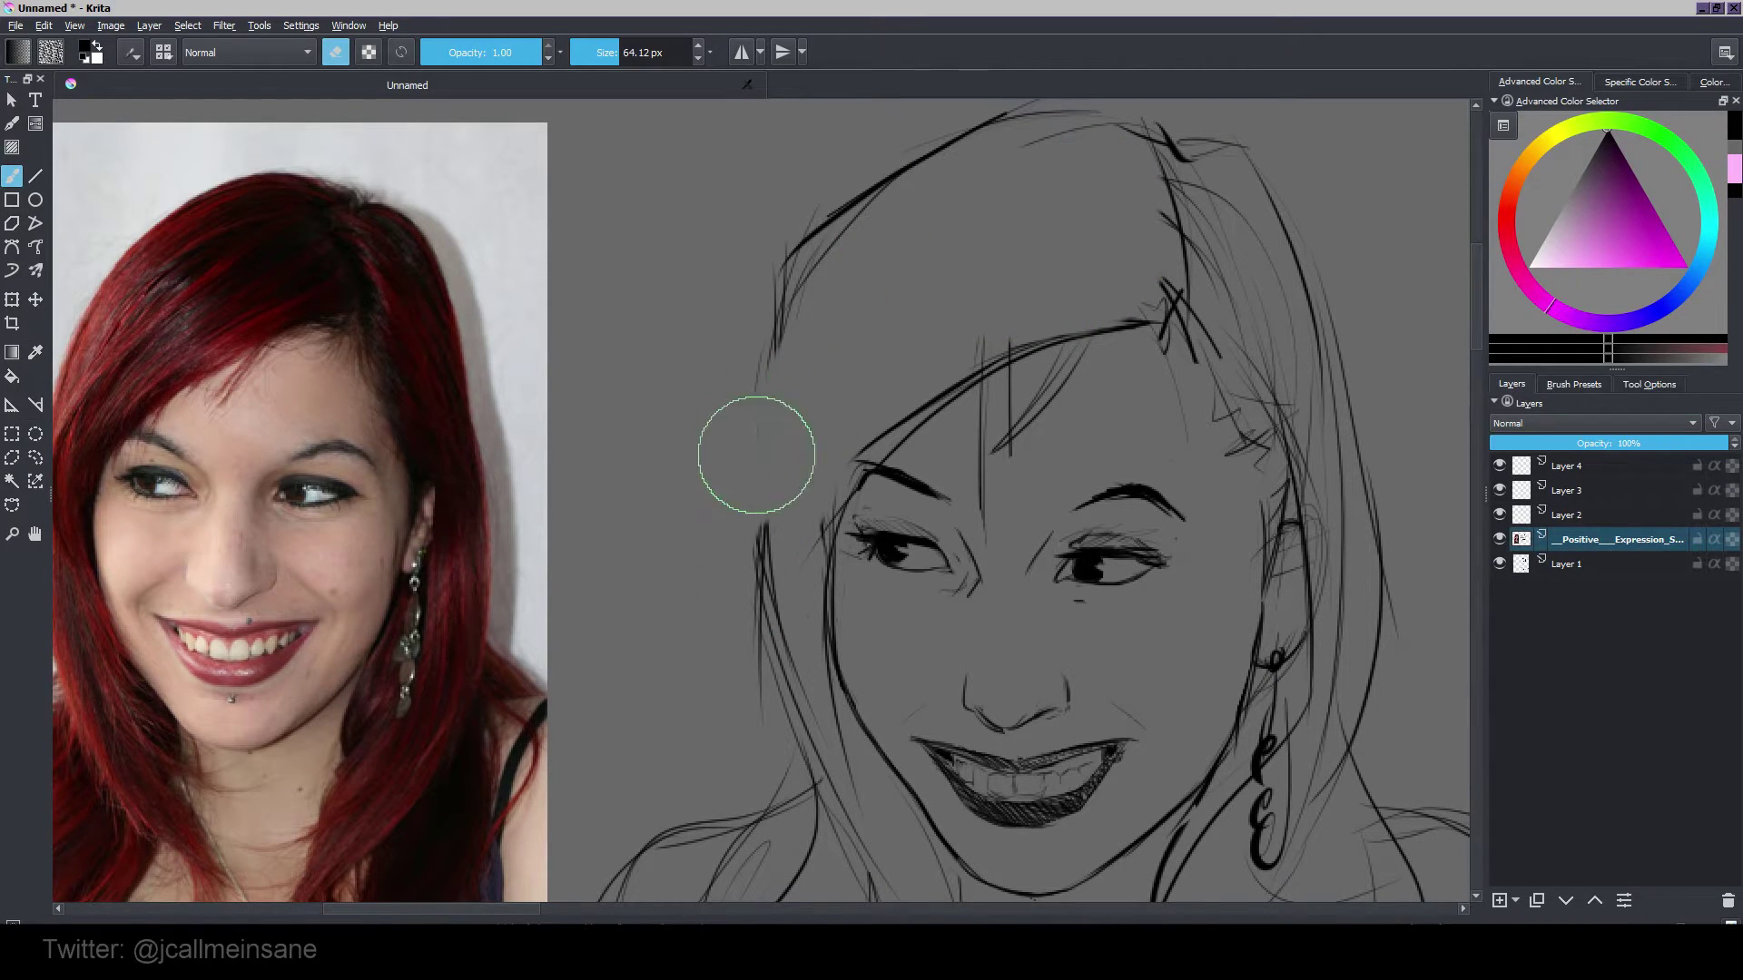
Step: Reduce the brush to 13.47 px and draw the left outer hair contour down toward the shoulder
key(e)
mouse_move(785, 482)
shift+mouse_down()
mouse_move(770, 414)
mouse_move(788, 395)
shift+mouse_up()
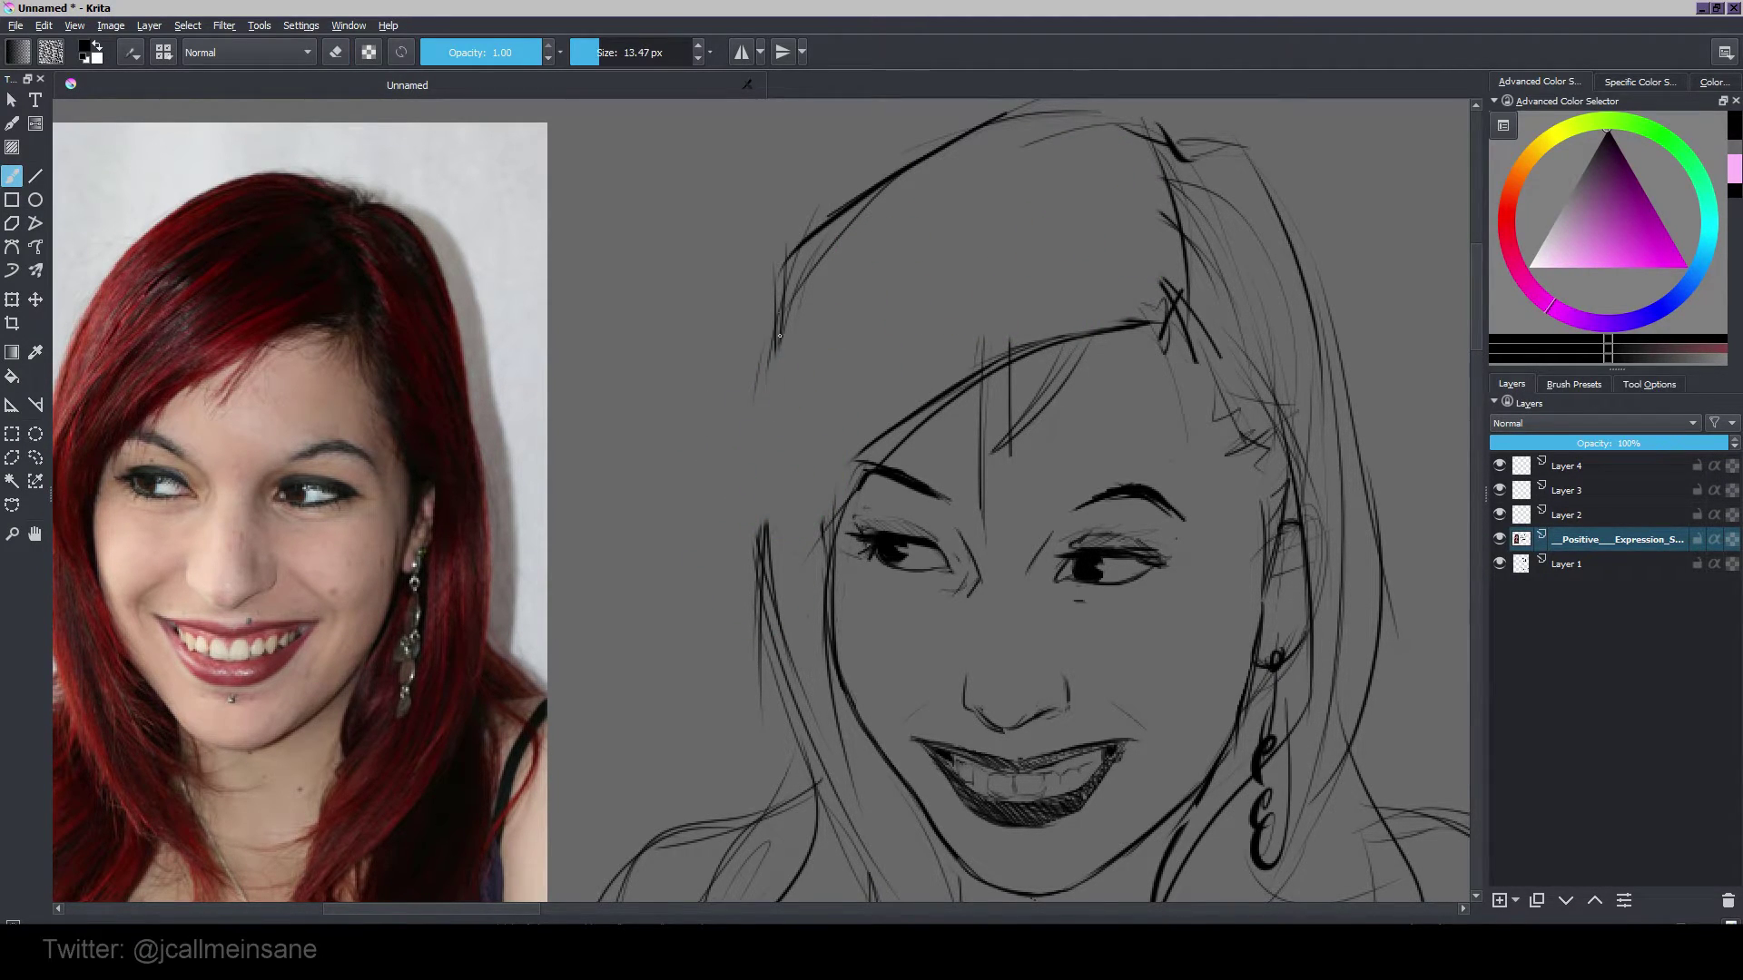
drag(779, 334, 761, 592)
mouse_move(778, 331)
mouse_down()
mouse_move(763, 523)
mouse_move(778, 650)
mouse_up()
drag(780, 312, 800, 690)
drag(809, 810, 770, 631)
Step: Erase the stray and doubled lines along the left hair contour
key(e)
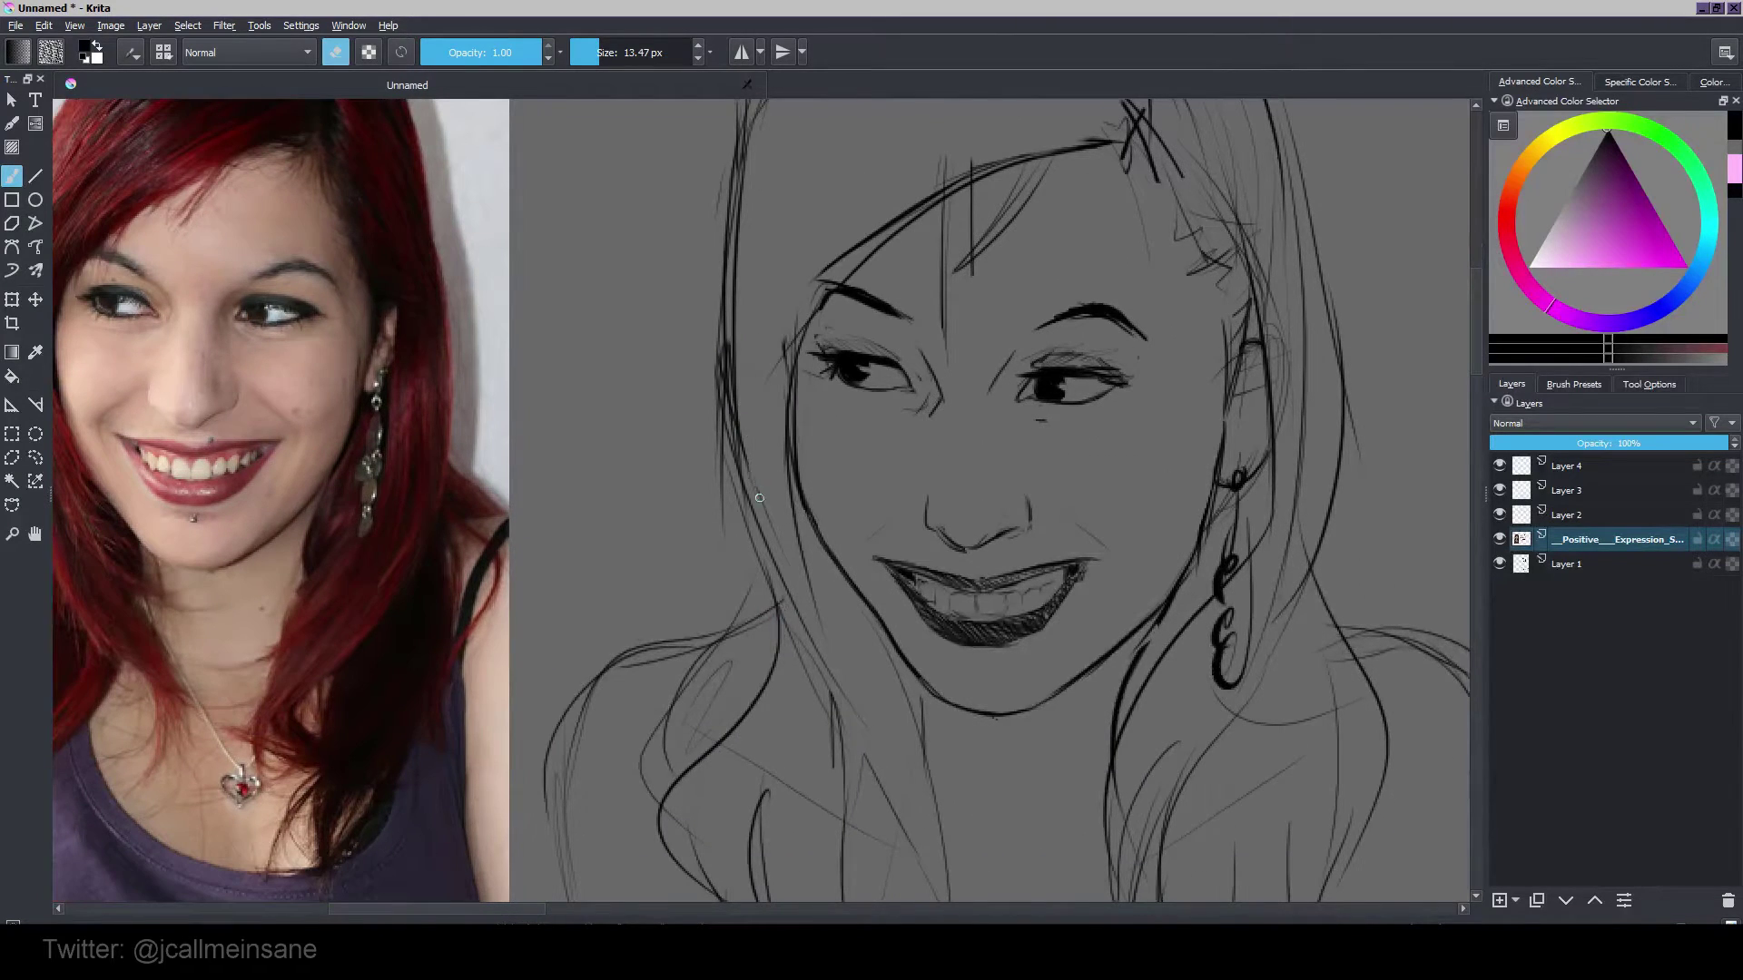
drag(737, 344, 789, 595)
mouse_move(739, 198)
mouse_down()
mouse_move(734, 302)
mouse_move(751, 311)
mouse_up()
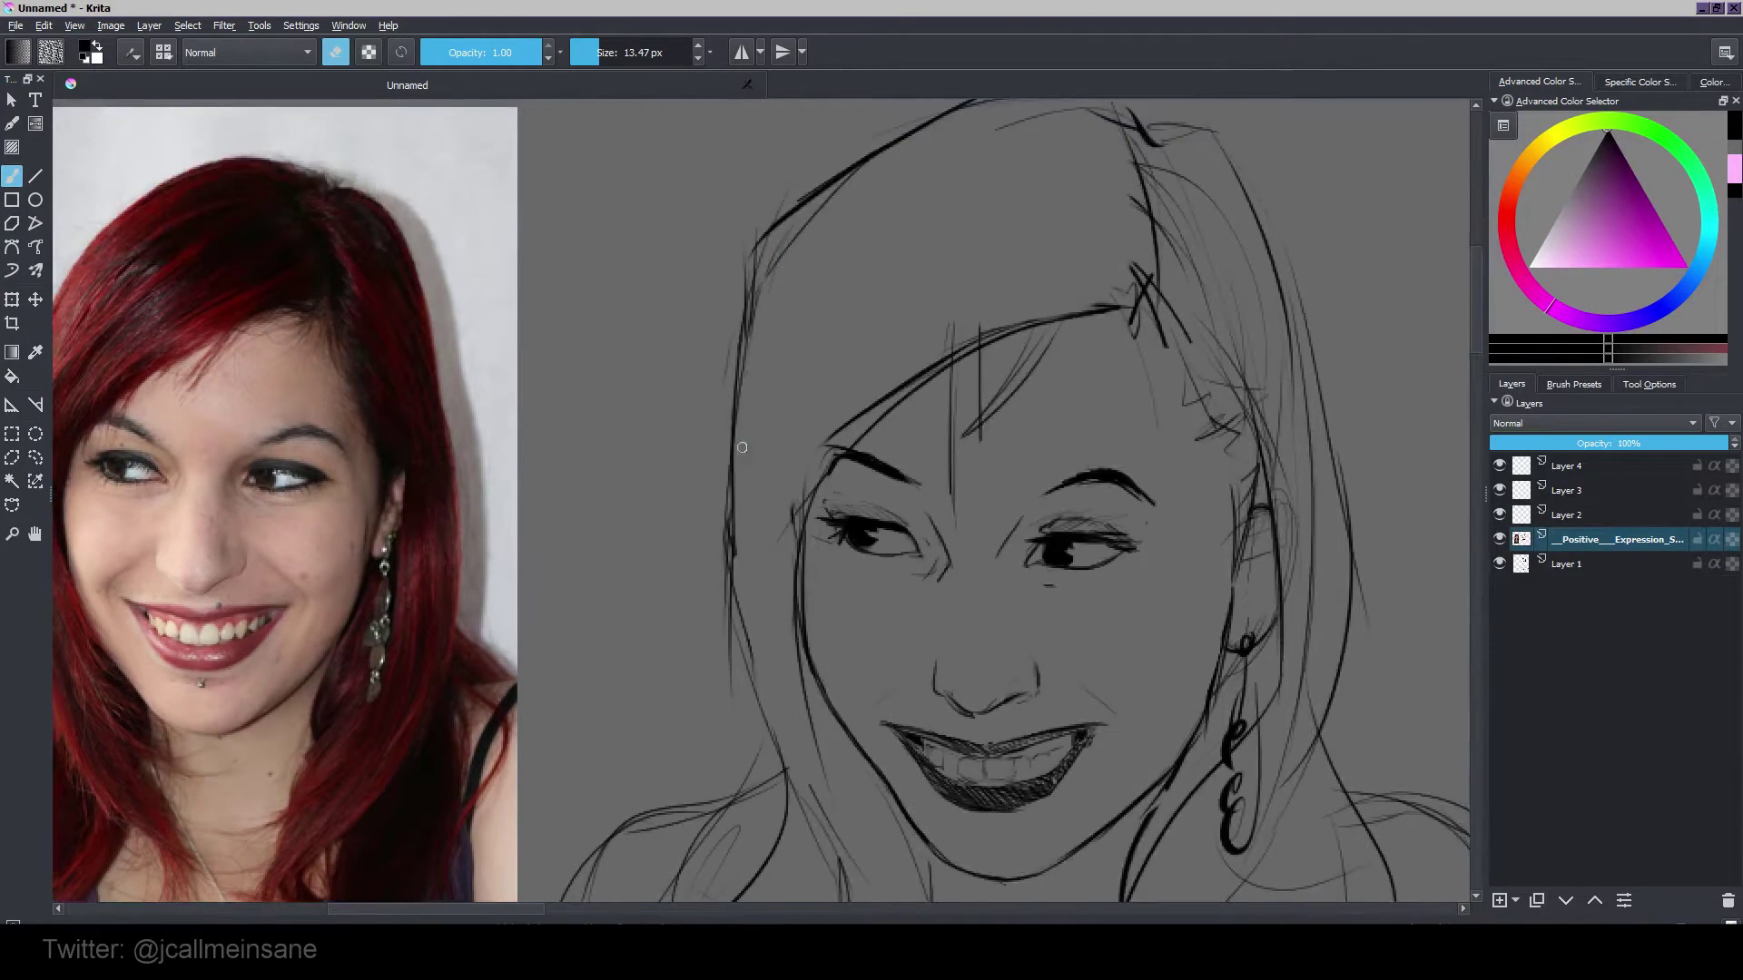
drag(740, 445, 829, 217)
drag(744, 640, 737, 364)
mouse_move(734, 599)
mouse_down()
mouse_move(744, 307)
mouse_move(732, 653)
mouse_up()
key(e)
Step: Rework the hair outline over the upper left crown and flare it outward down the left side
drag(726, 363, 831, 829)
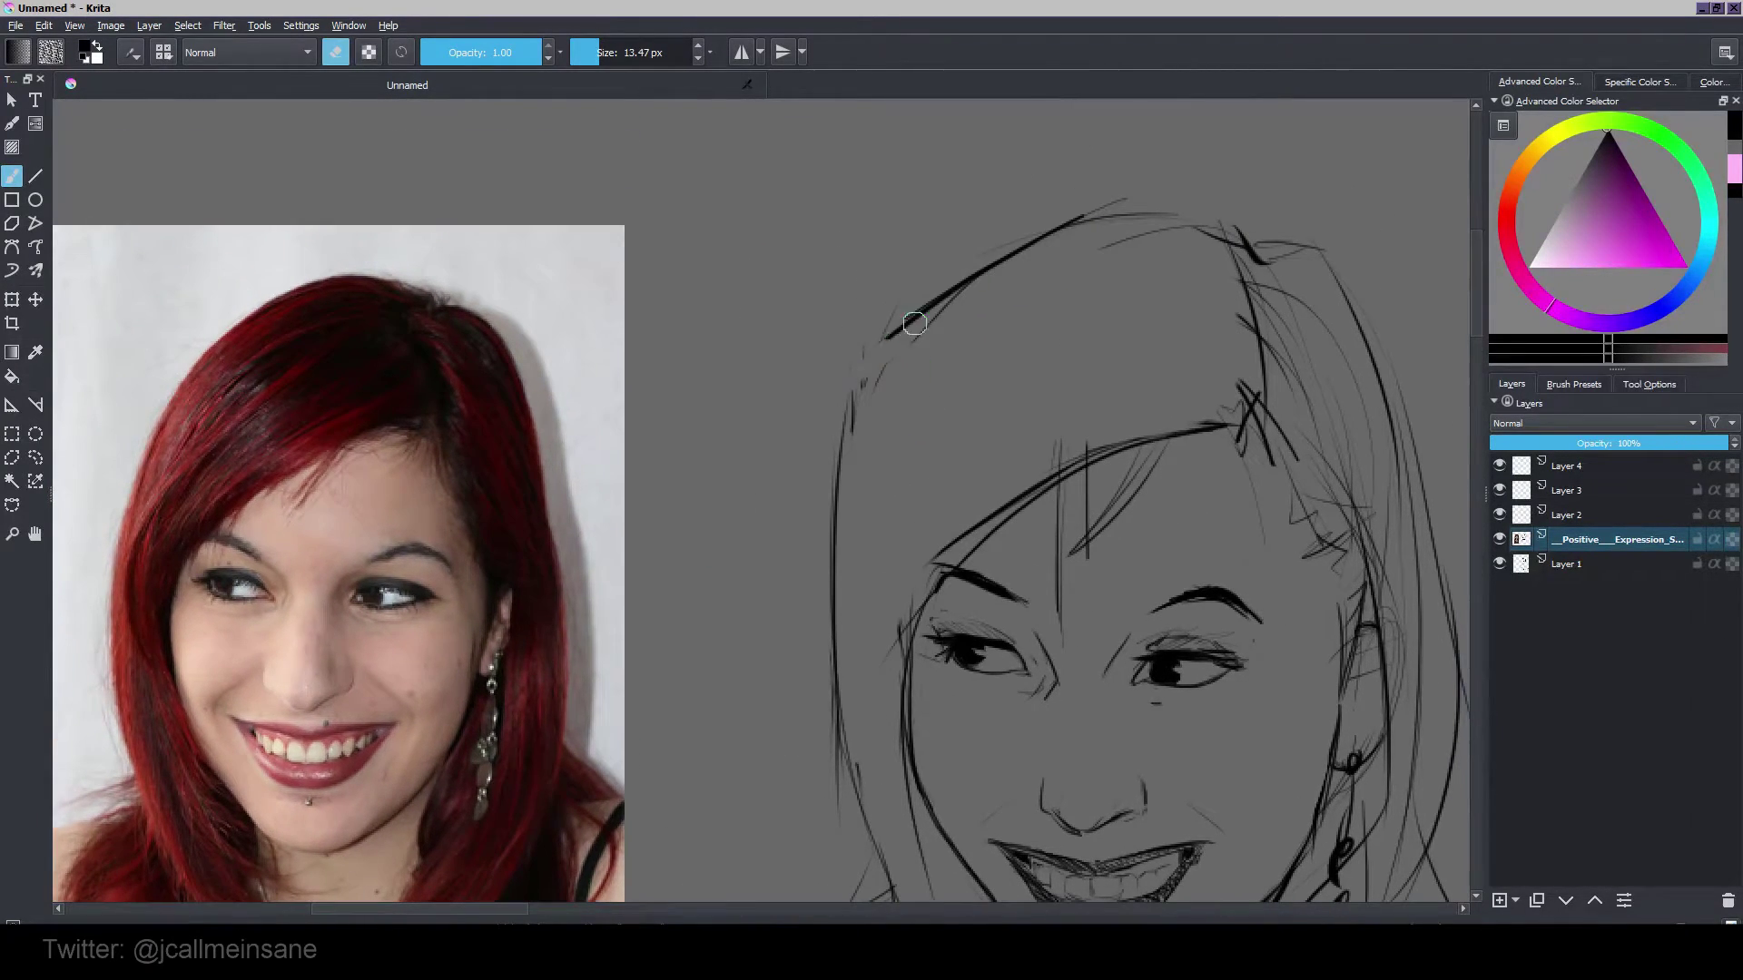
drag(903, 333, 1103, 220)
drag(989, 261, 853, 393)
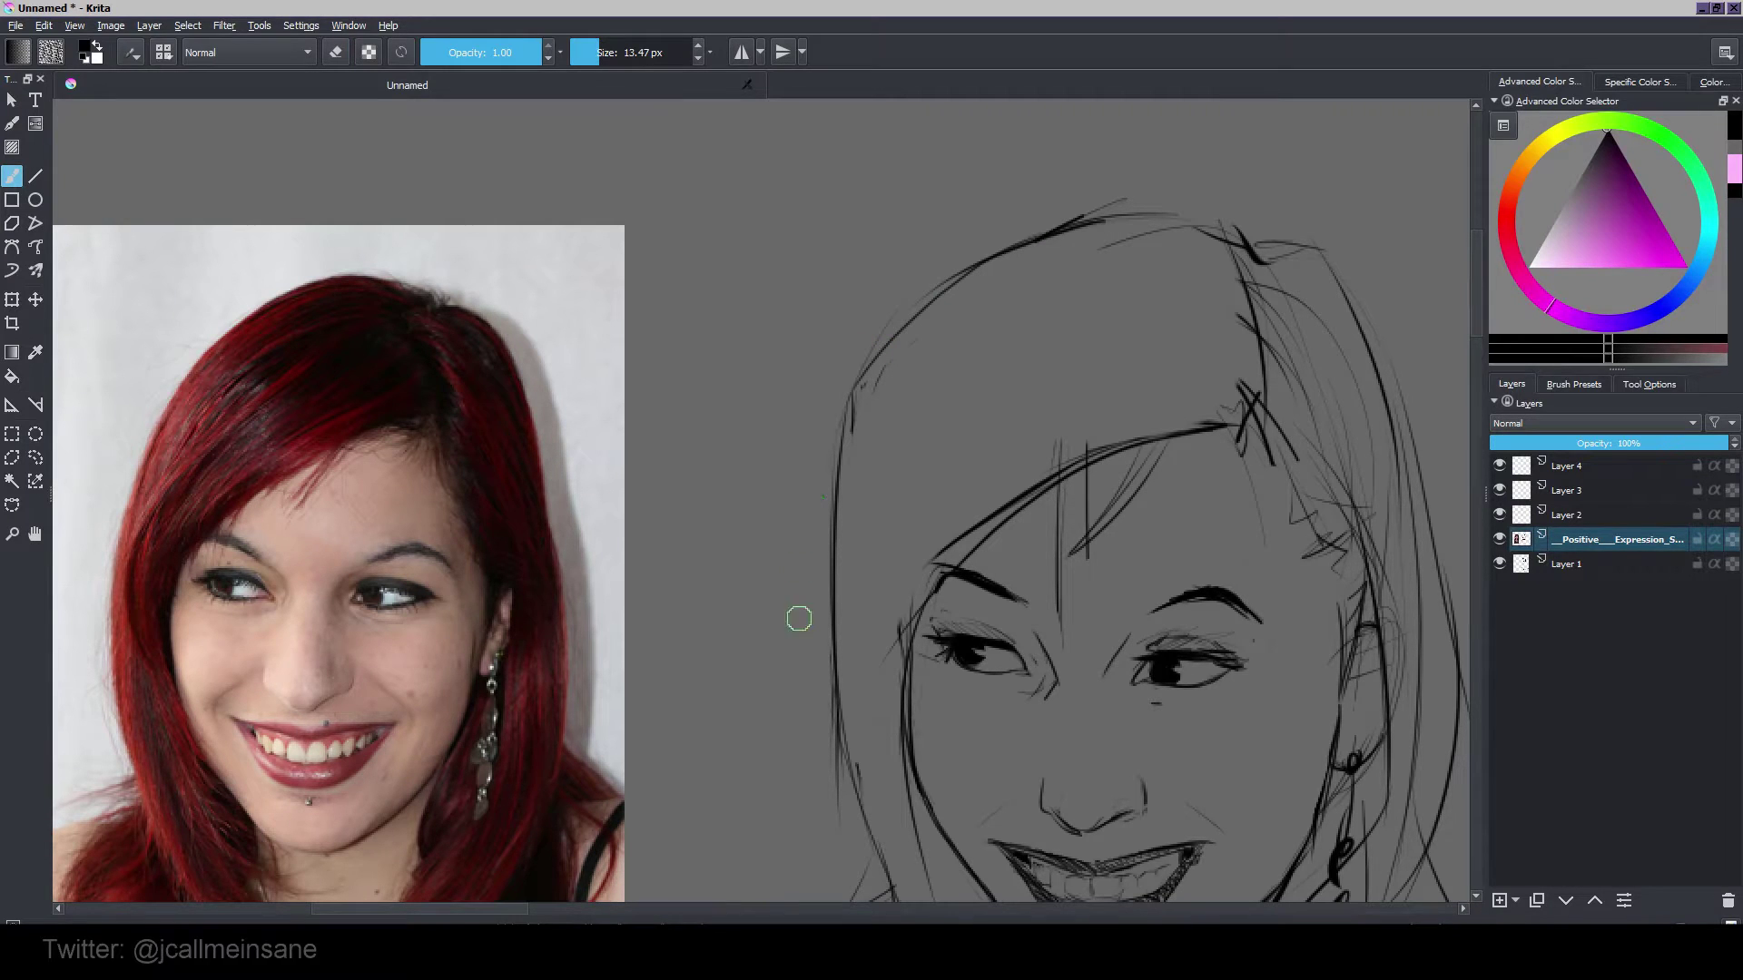
drag(776, 590, 869, 352)
drag(860, 420, 792, 548)
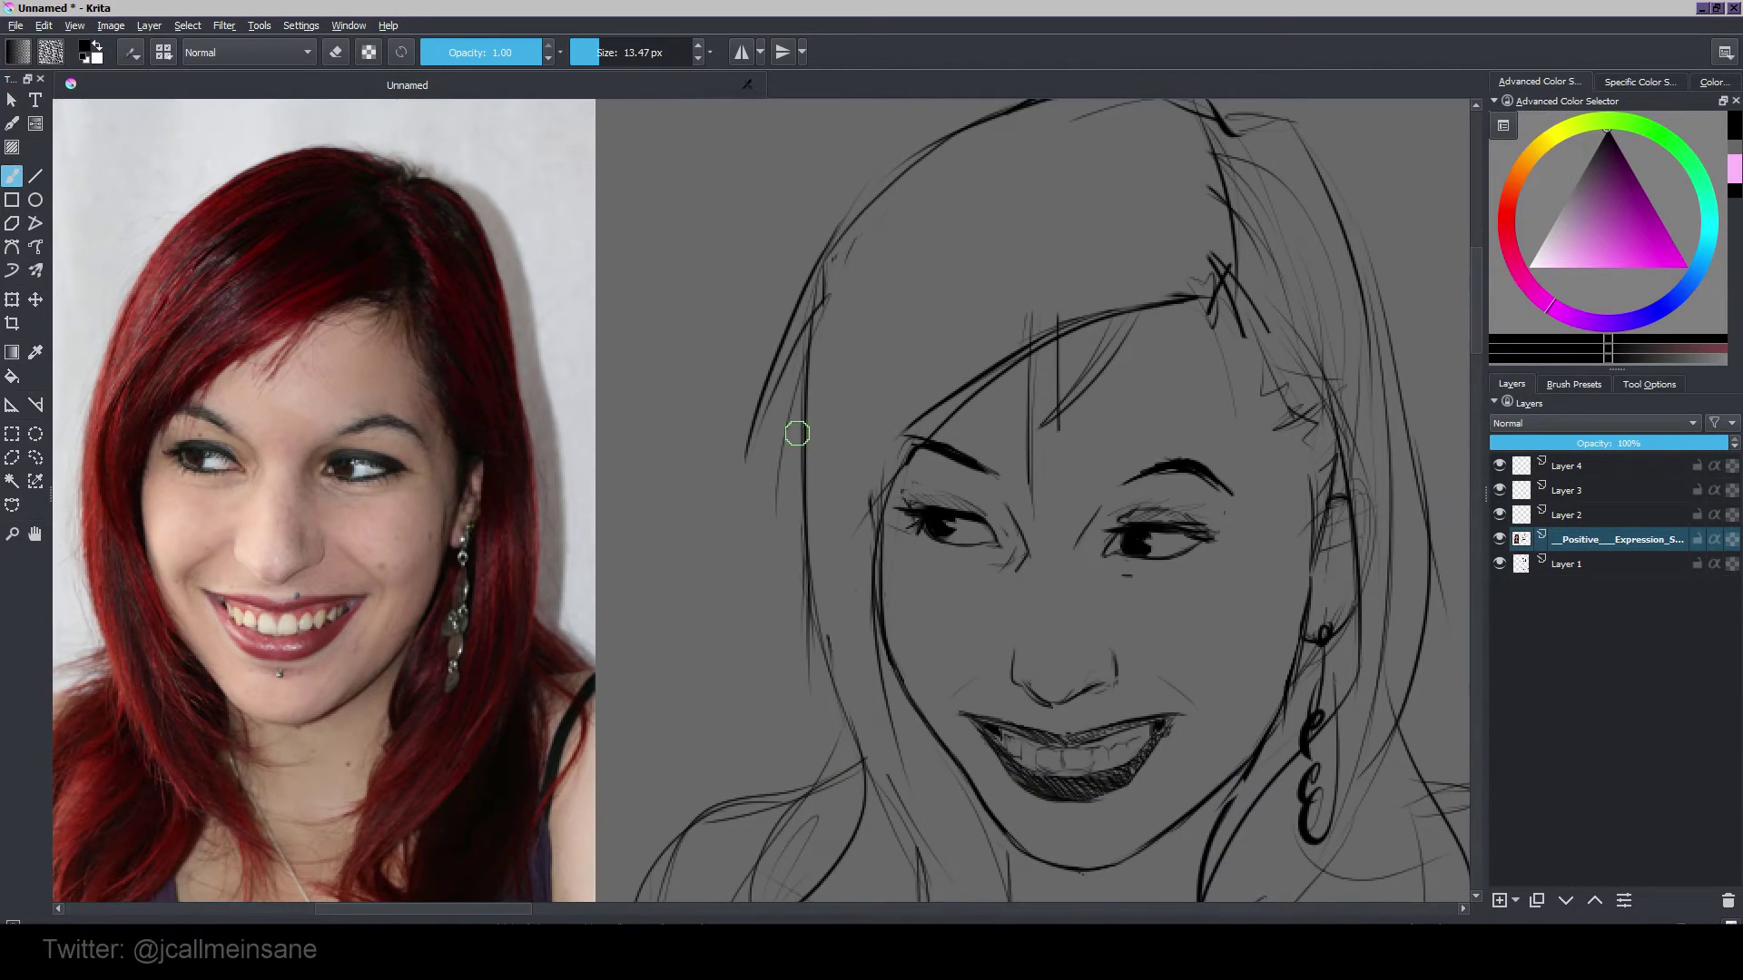
drag(804, 386, 773, 565)
drag(795, 483, 814, 713)
Step: Erase the old inner line on the left side of the hair and draw a looser strand there
key(e)
mouse_move(791, 386)
mouse_down()
mouse_move(778, 576)
mouse_move(825, 683)
mouse_up()
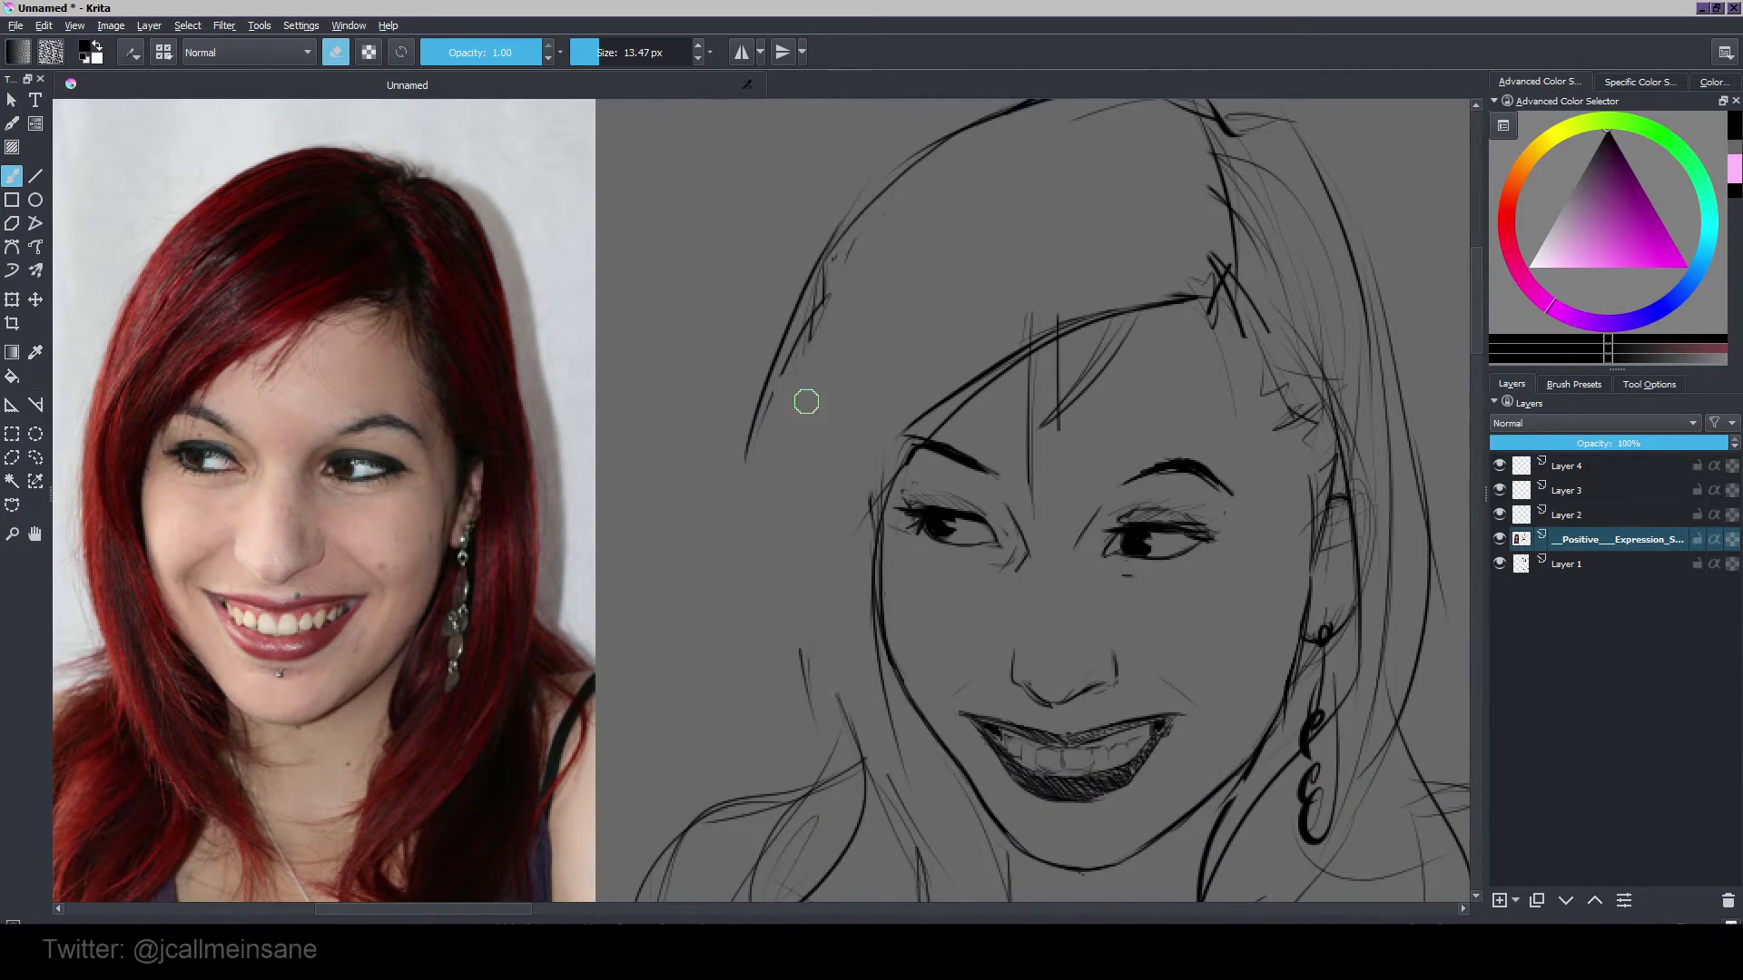
key(e)
mouse_move(804, 343)
mouse_down()
mouse_move(791, 559)
mouse_move(841, 744)
mouse_up()
Step: Erase the heavy fringe lines across the forehead and redraw the fringe as a lighter diagonal sweep from the parting
mouse_move(853, 474)
mouse_down()
mouse_move(821, 350)
mouse_move(759, 444)
mouse_move(1019, 272)
mouse_move(938, 304)
mouse_move(1101, 242)
mouse_move(1044, 347)
mouse_up()
key(e)
key(e)
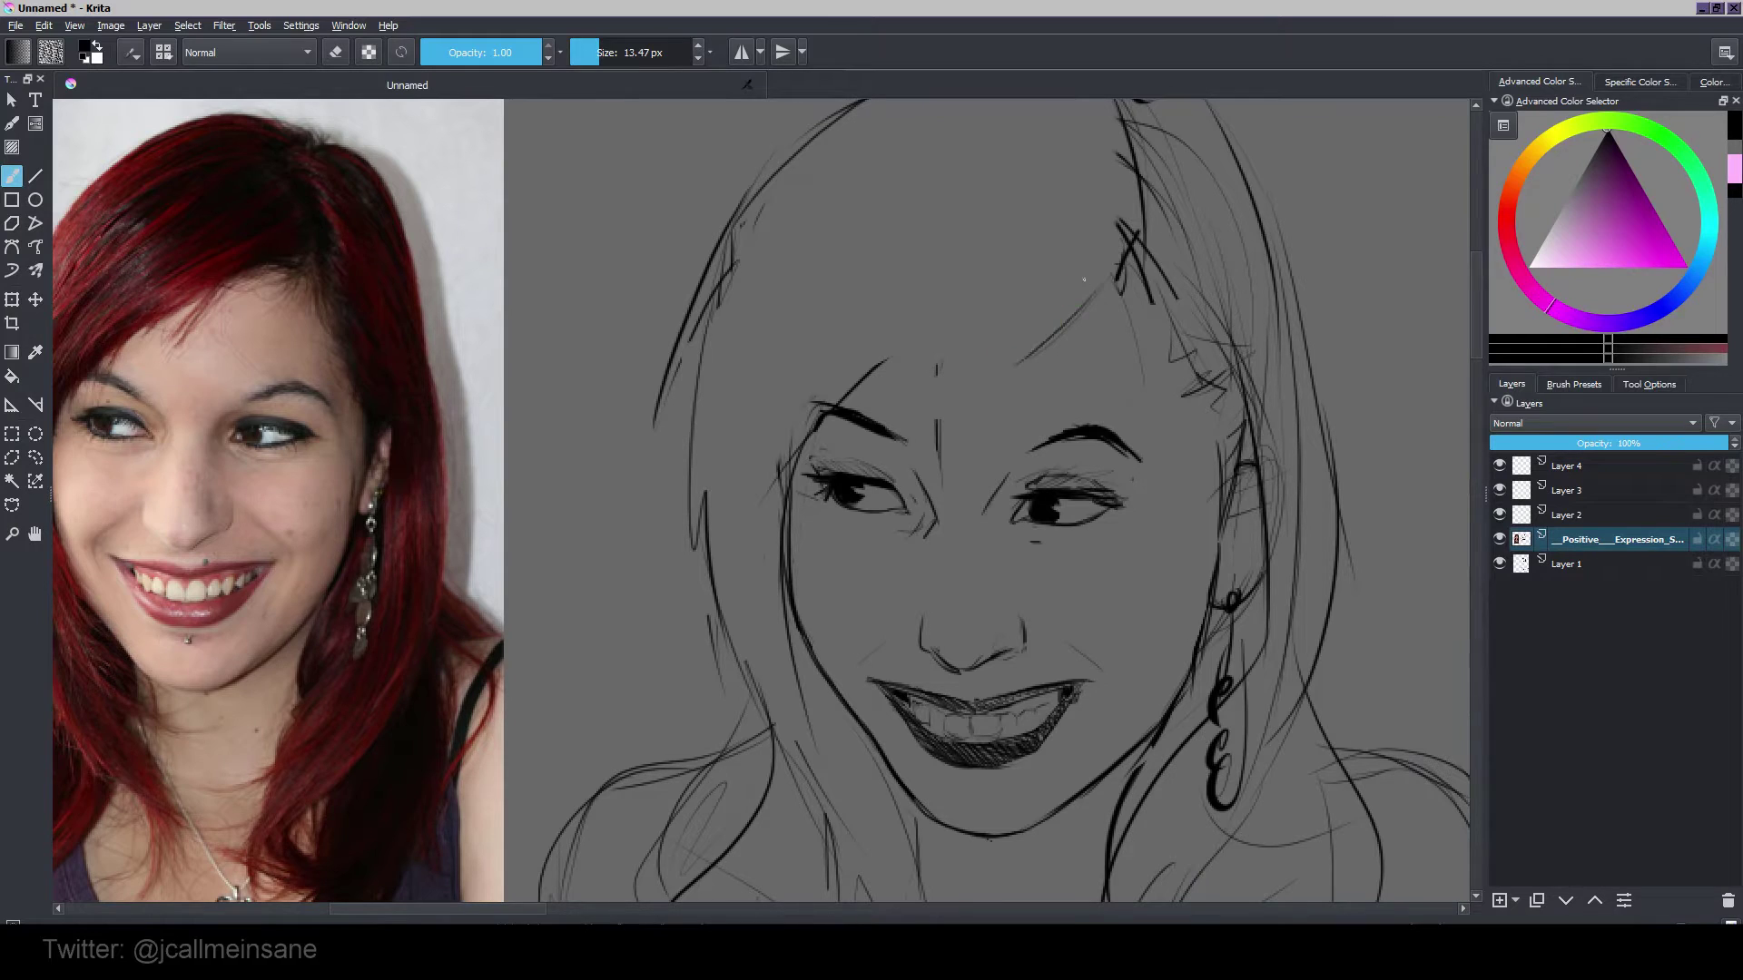
drag(1084, 280, 906, 405)
drag(944, 345, 761, 547)
key(ctrl+z)
Step: Rework the fringe strand falling past the left temple, undoing the unwanted strokes
key(e)
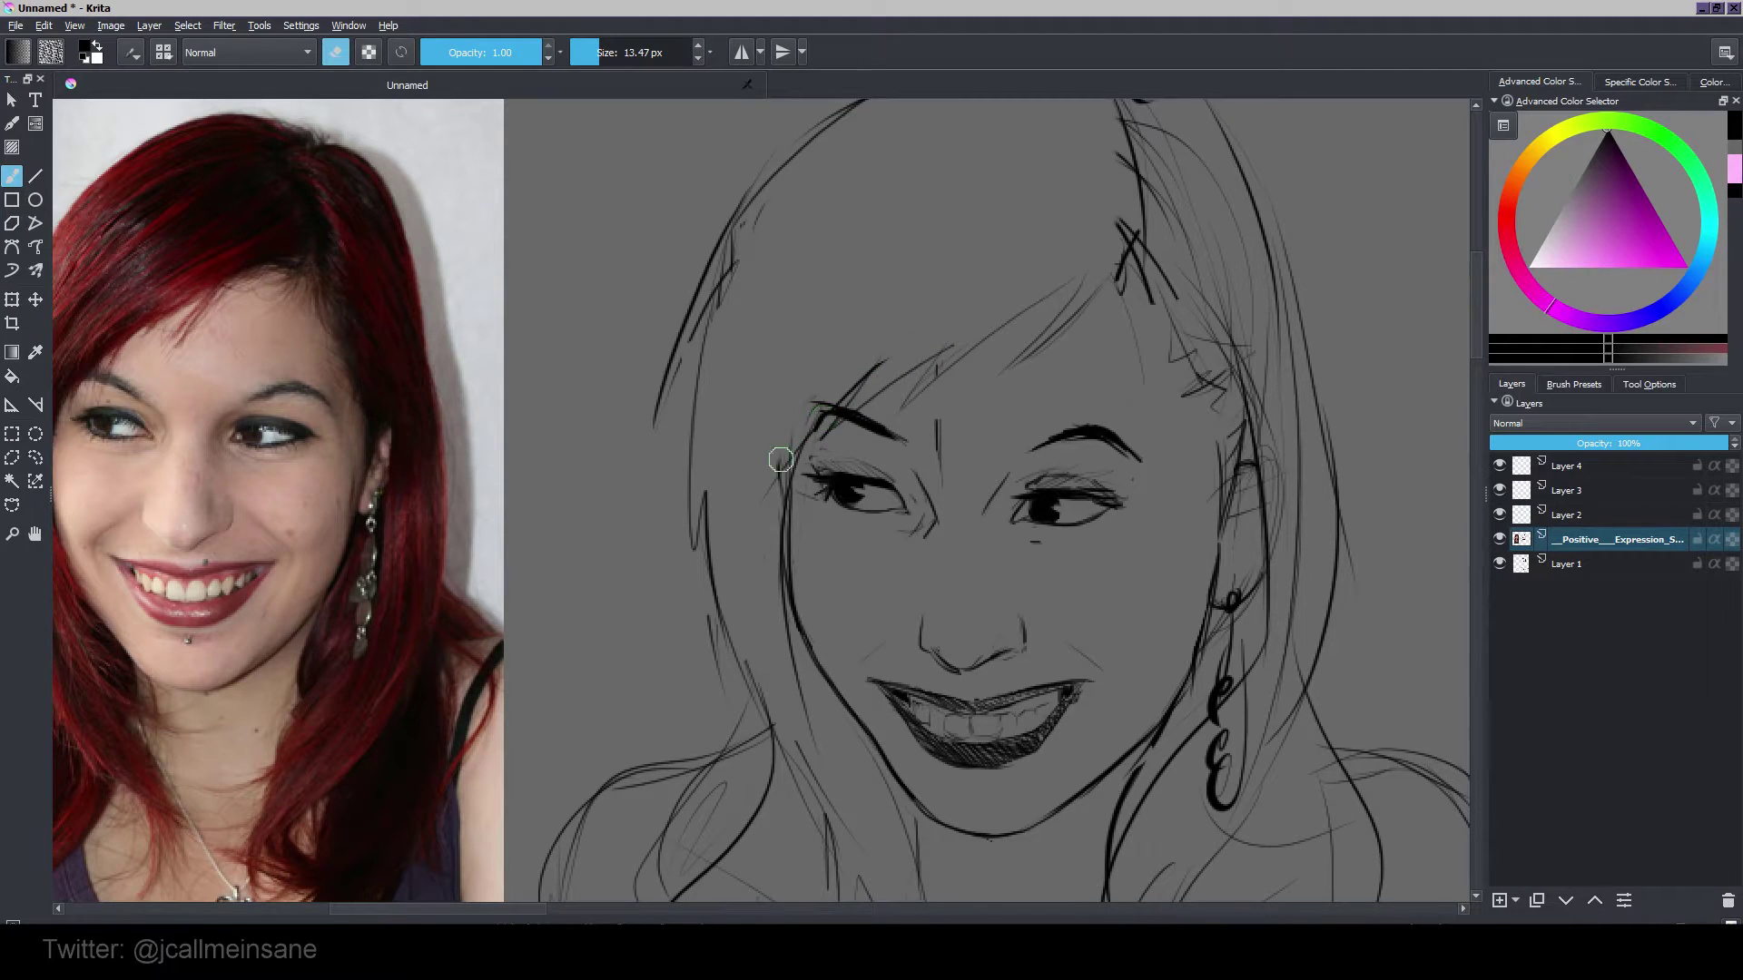
key(e)
drag(831, 379, 747, 526)
key(e)
key(ctrl+z)
key(ctrl+z)
mouse_move(808, 408)
mouse_down()
mouse_move(821, 416)
mouse_move(761, 543)
mouse_move(772, 456)
mouse_move(833, 688)
mouse_up()
key(e)
mouse_move(818, 632)
mouse_down()
mouse_move(762, 426)
mouse_move(837, 498)
mouse_move(965, 732)
mouse_up()
Step: Switch to the eraser brush preset and erase the hair outline over the upper left crown and side
scroll(949, 676, down, 5)
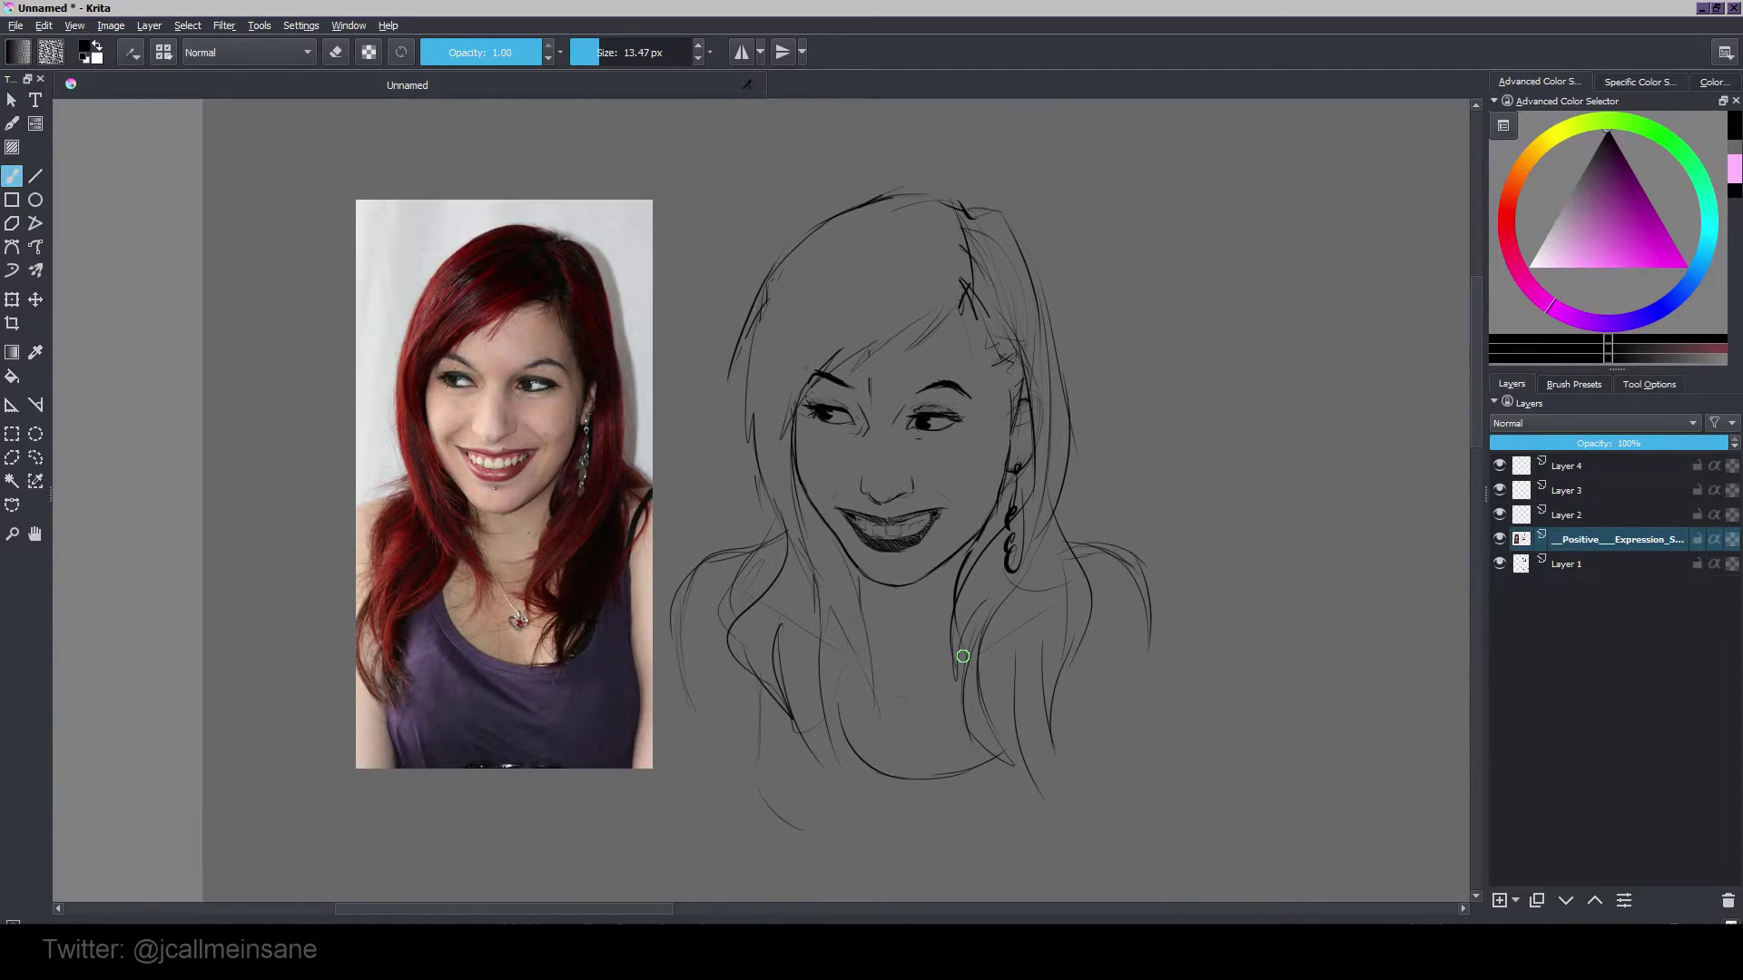
scroll(962, 655, up, 2)
scroll(976, 640, down, 2)
scroll(994, 626, up, 2)
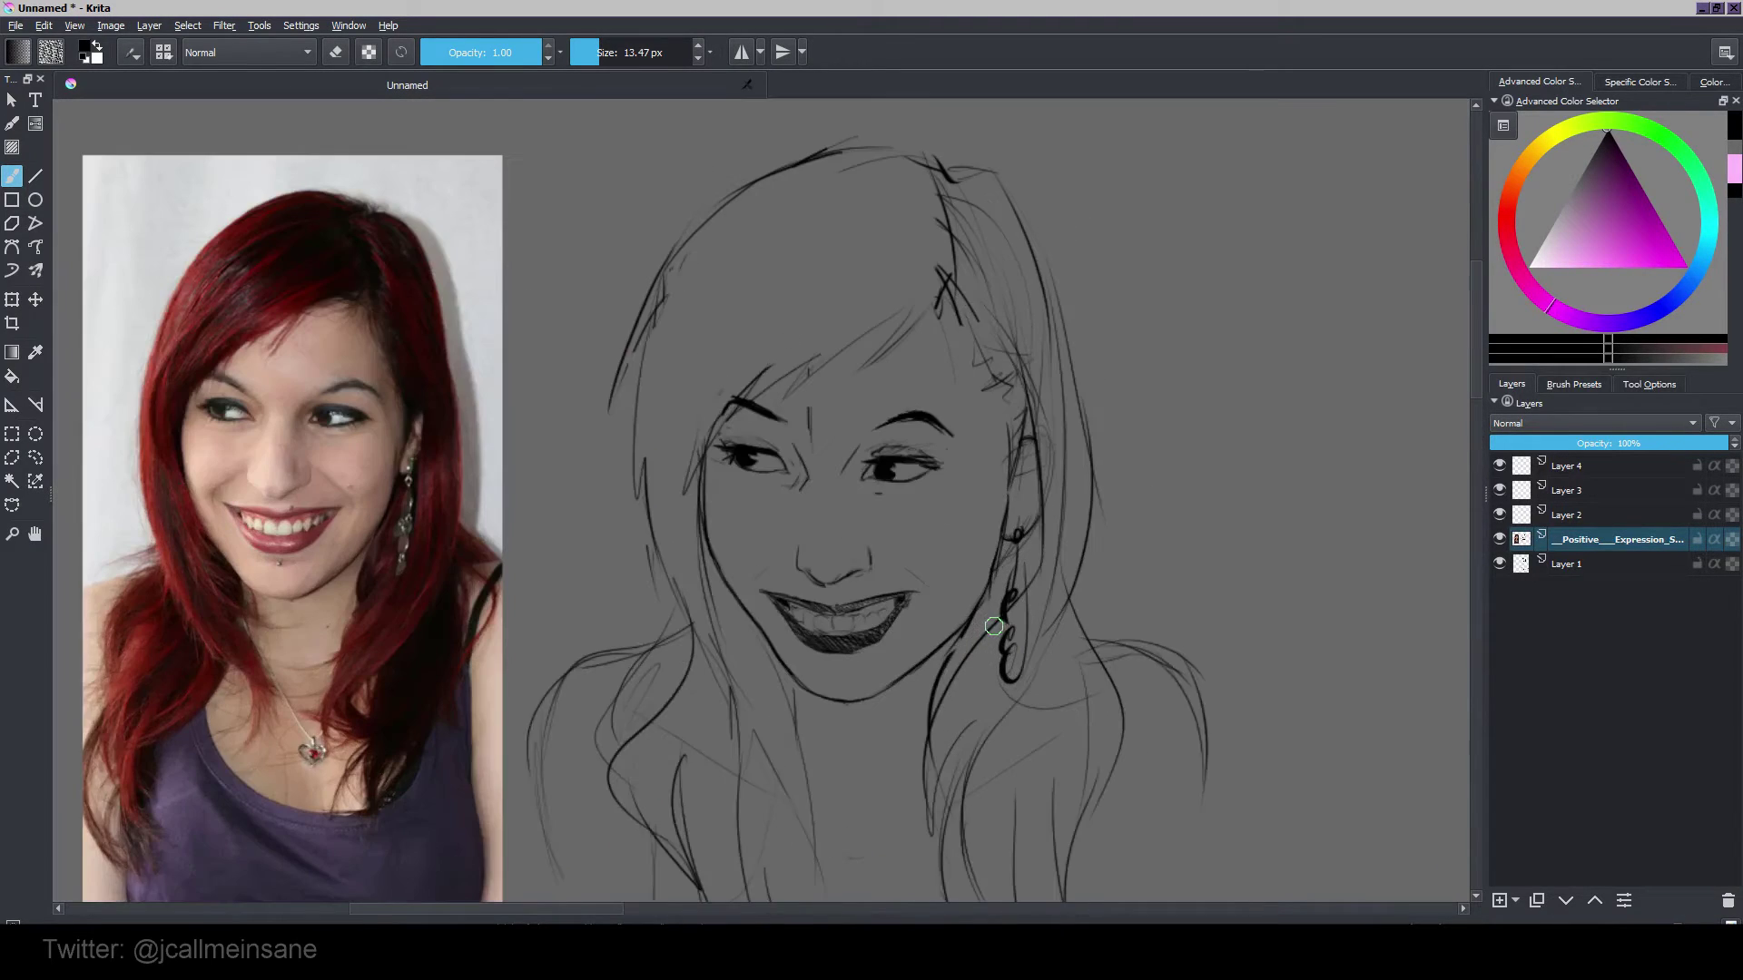
right_click(886, 427)
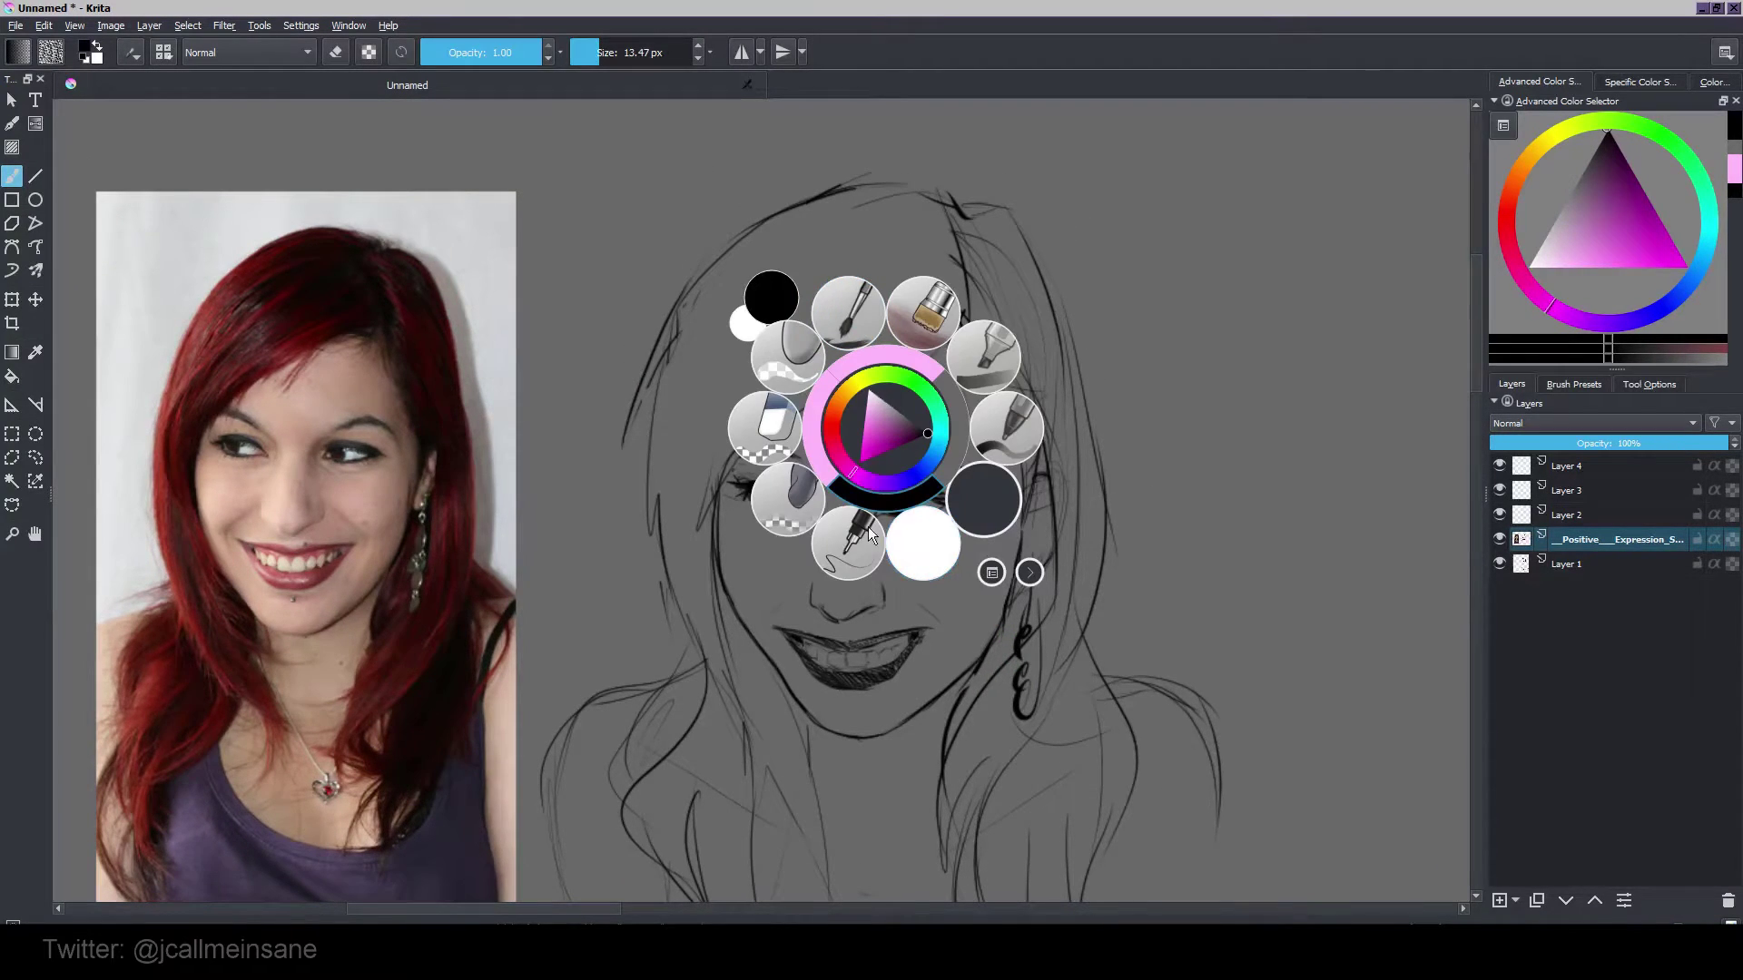
click(768, 423)
drag(728, 256, 615, 443)
drag(756, 229, 834, 192)
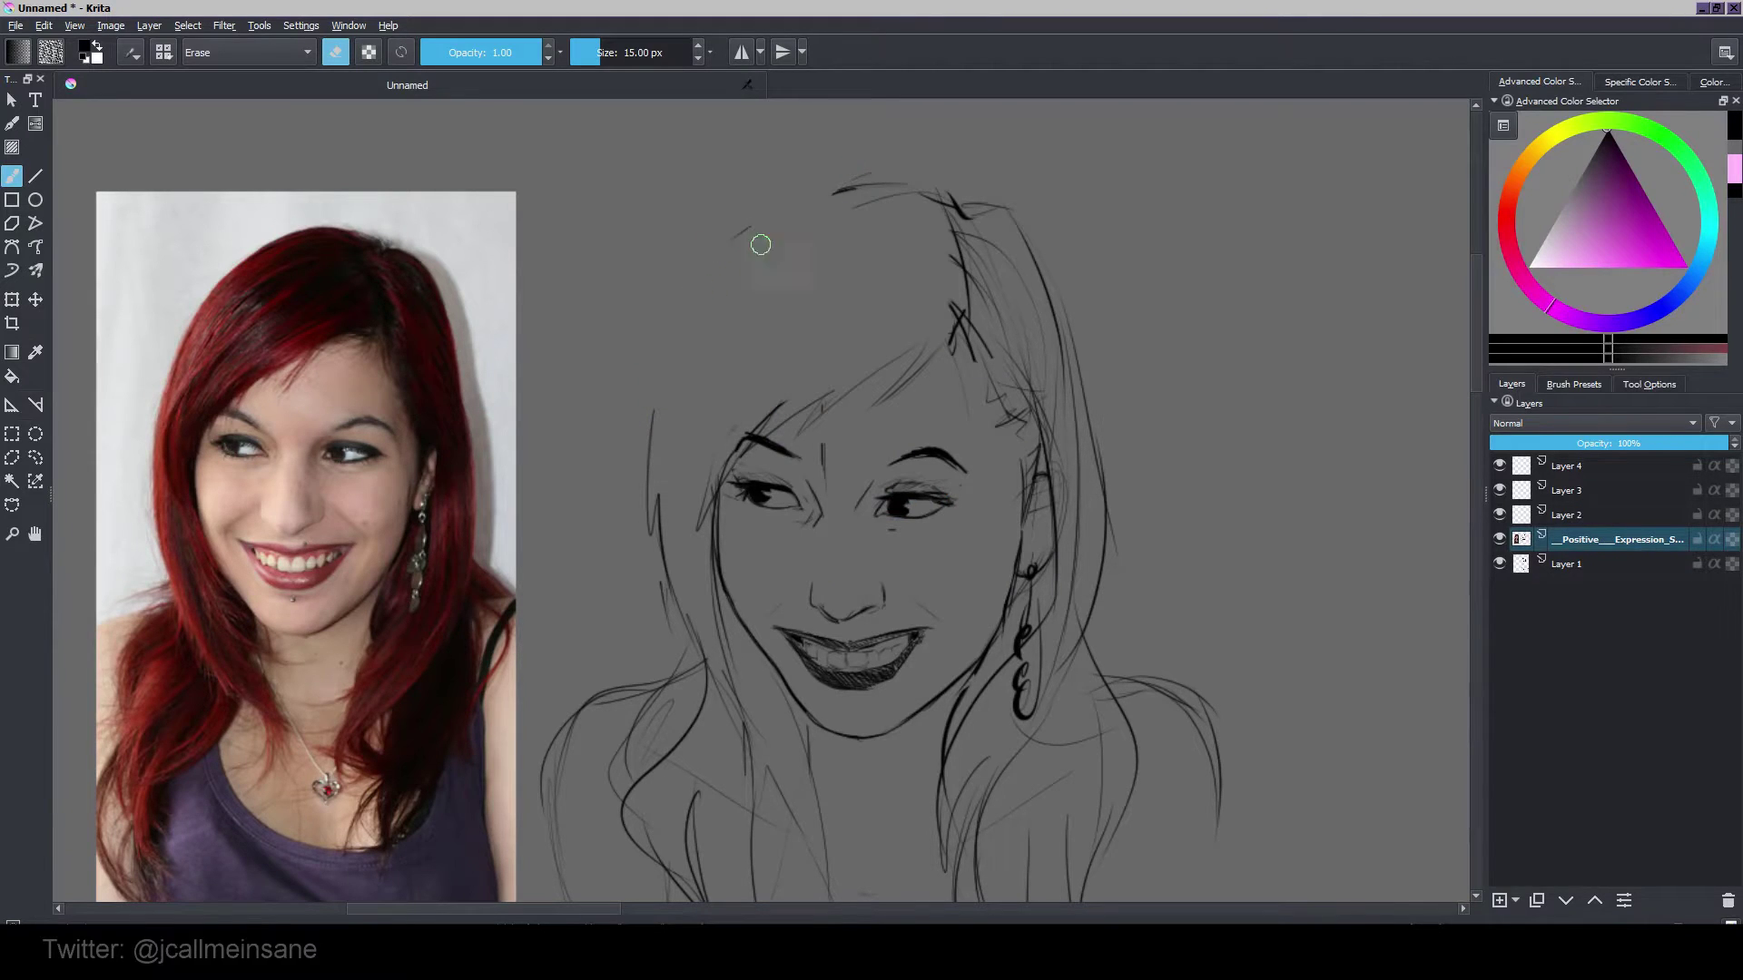
Step: Switch back to the drawing brush and redraw the hair outline from the parting over the crown and down the left side
right_click(626, 460)
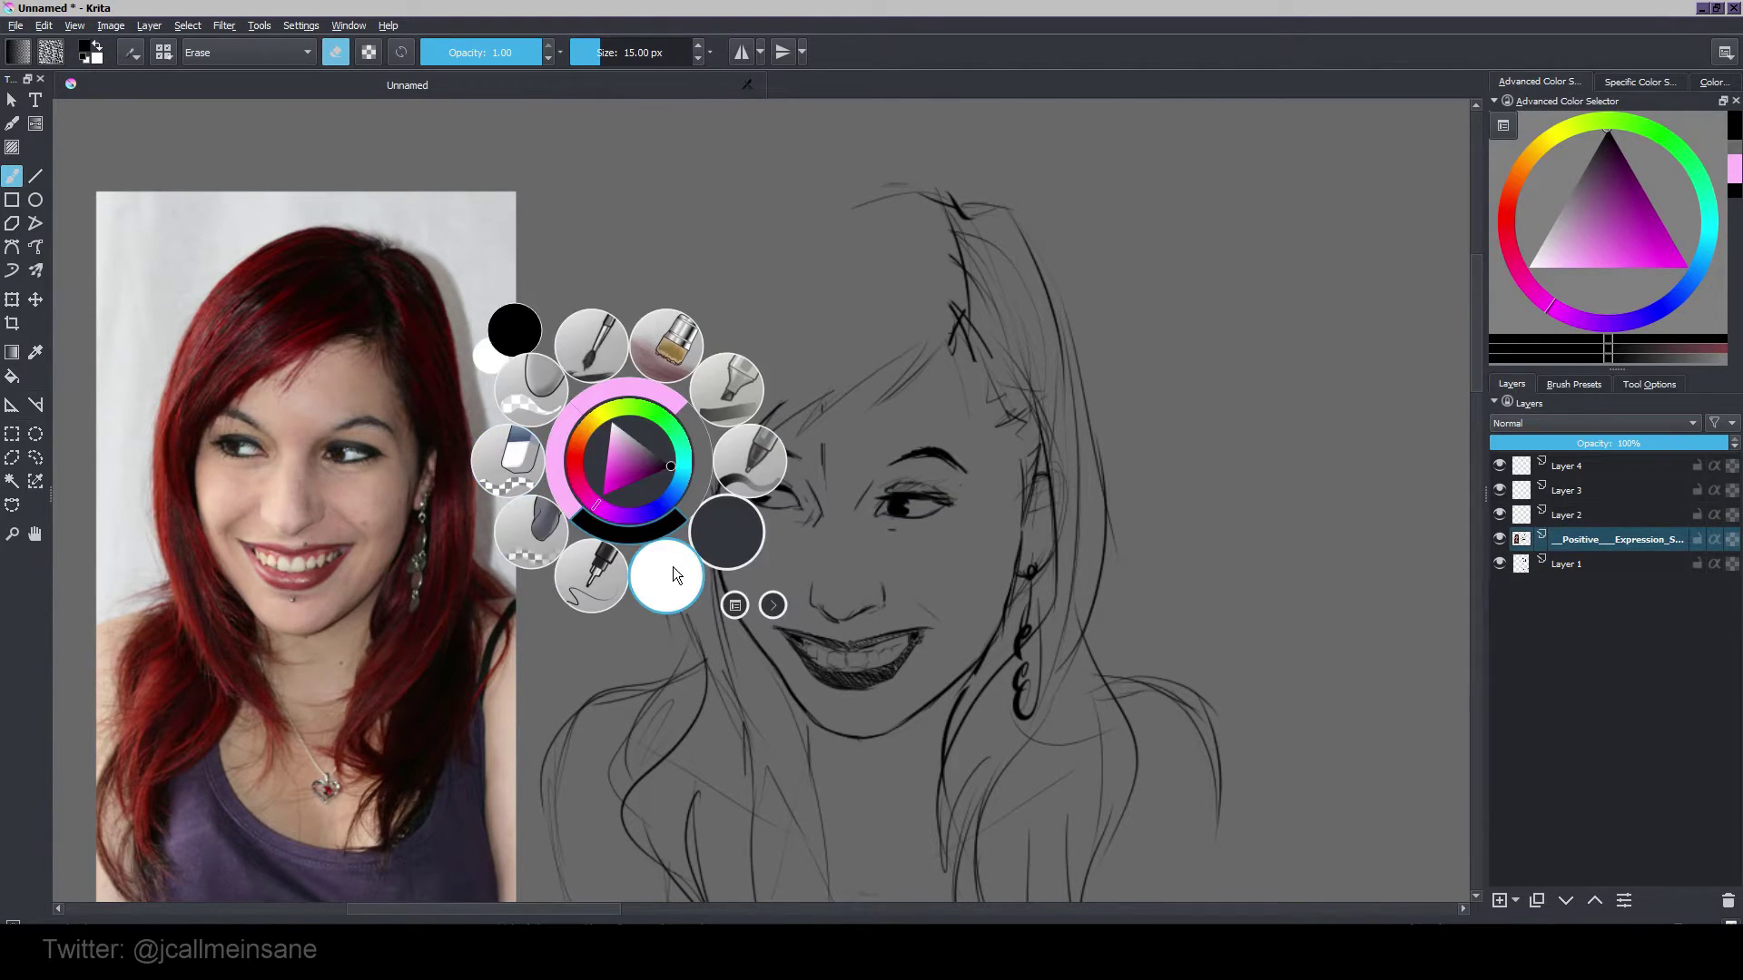
click(672, 573)
drag(922, 183, 795, 227)
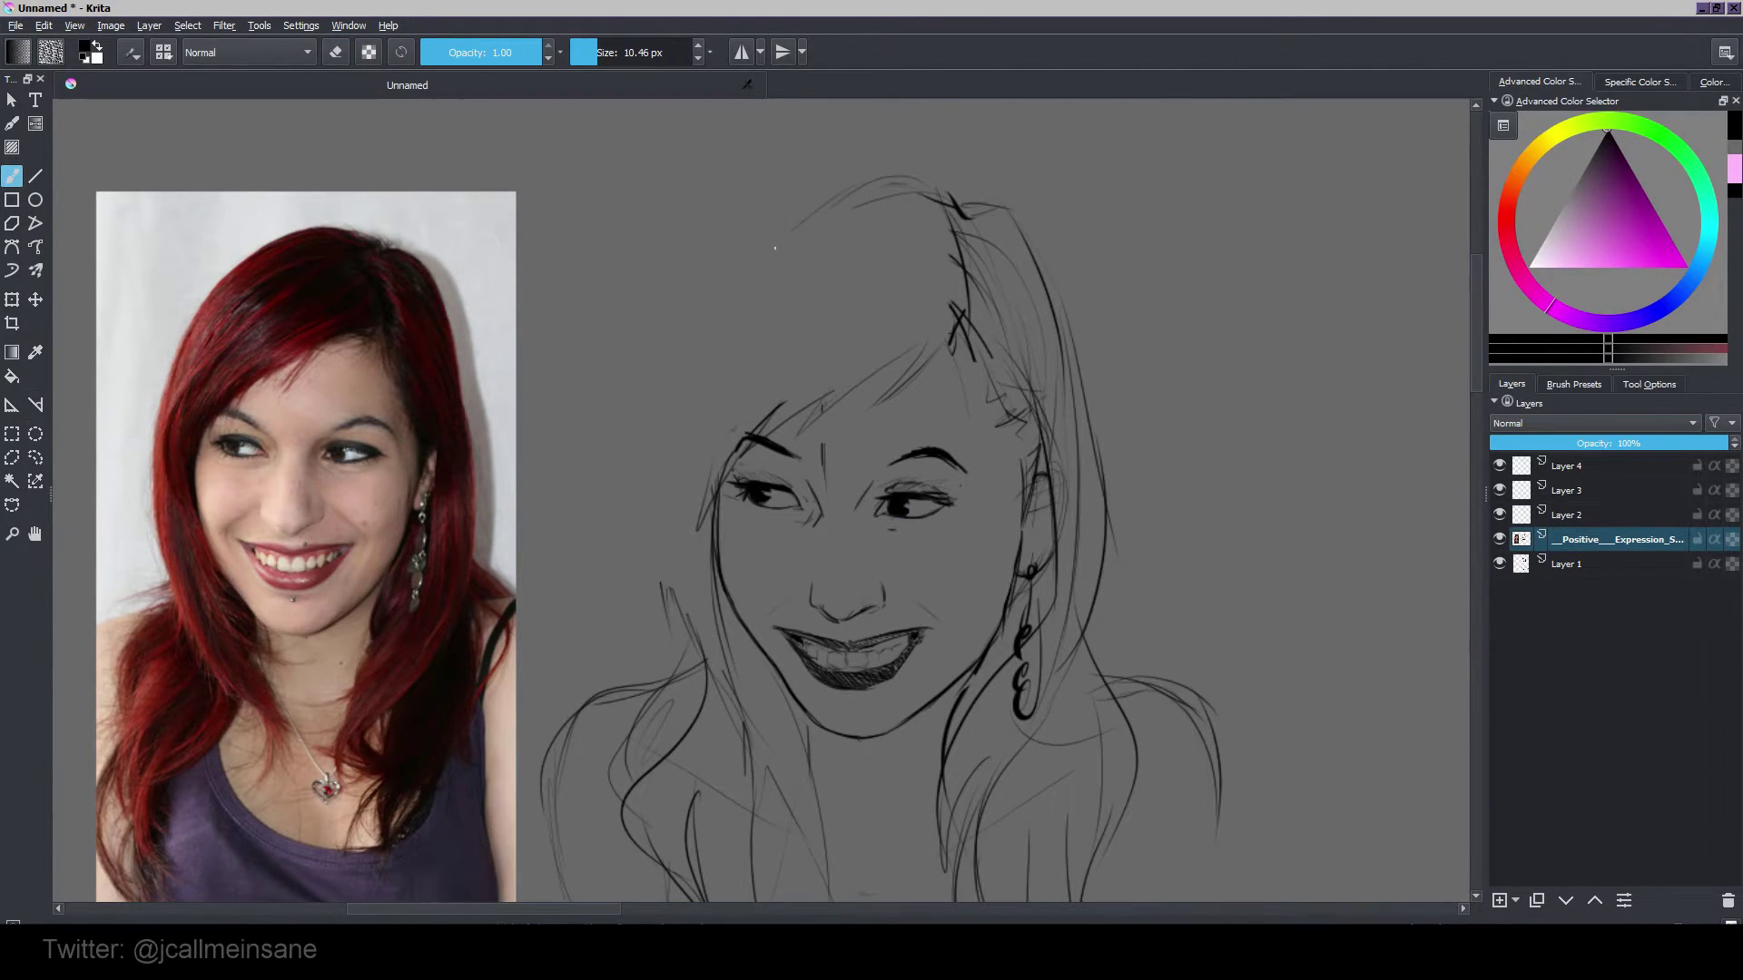
drag(933, 189, 737, 253)
mouse_move(851, 175)
mouse_down()
mouse_move(788, 206)
mouse_move(661, 350)
mouse_up()
drag(655, 594, 661, 363)
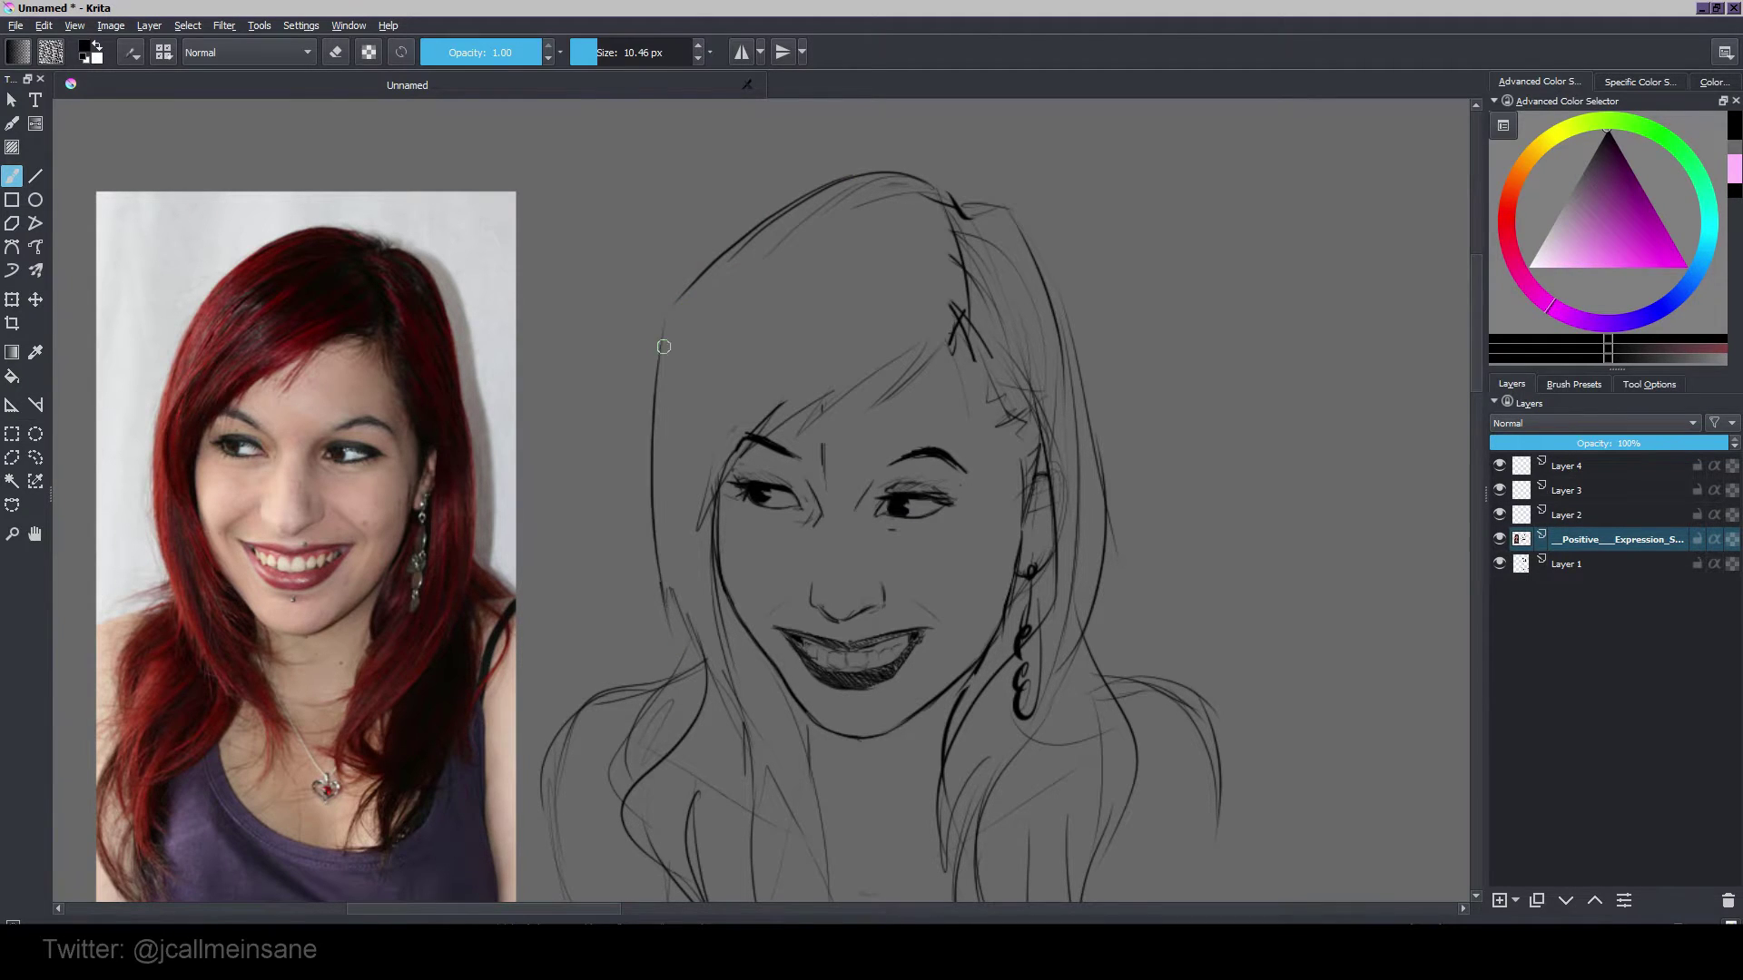
Step: Reshape the left side of the hair with a curve closer to the face, erasing the outer line
mouse_move(716, 263)
mouse_down()
mouse_move(670, 489)
mouse_move(676, 555)
mouse_up()
mouse_move(697, 289)
mouse_down()
mouse_move(645, 495)
mouse_move(655, 583)
mouse_move(661, 381)
mouse_move(650, 525)
mouse_up()
key(e)
drag(674, 344, 676, 431)
key(e)
drag(722, 261, 676, 563)
drag(705, 354, 663, 663)
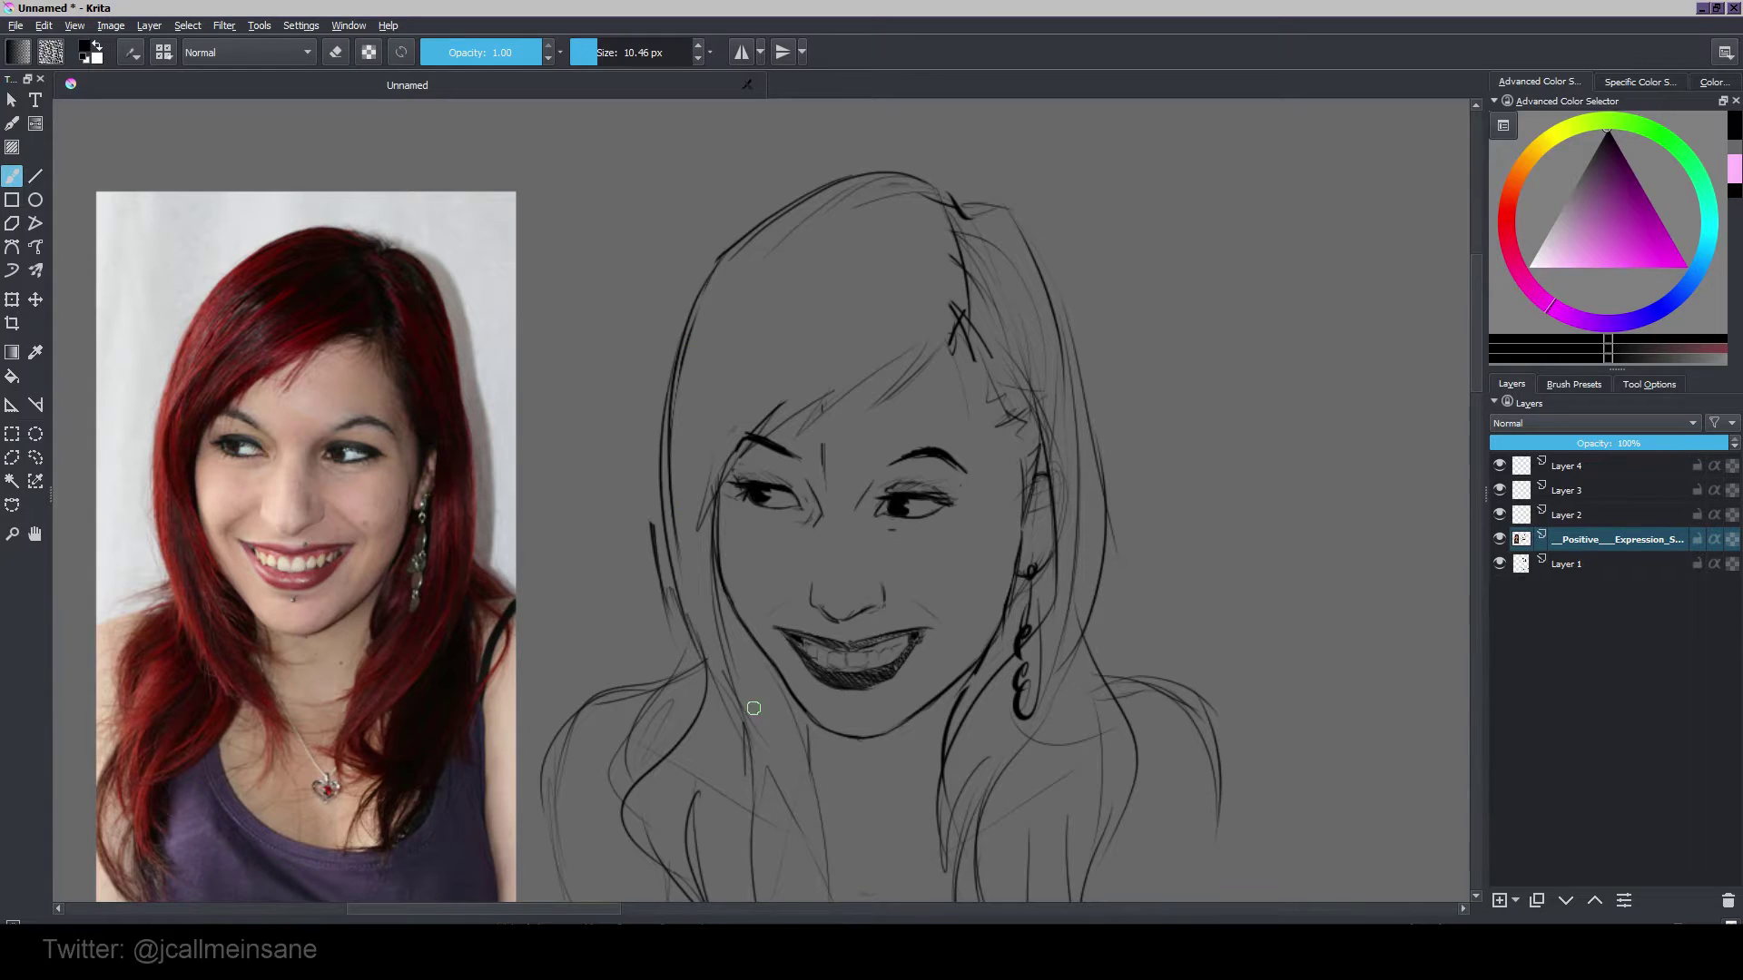
Step: Erase the heavy hair outline on the left side of the head and redraw it as one lighter curve from the crown
key(e)
drag(655, 562, 645, 455)
drag(686, 327, 679, 544)
key(e)
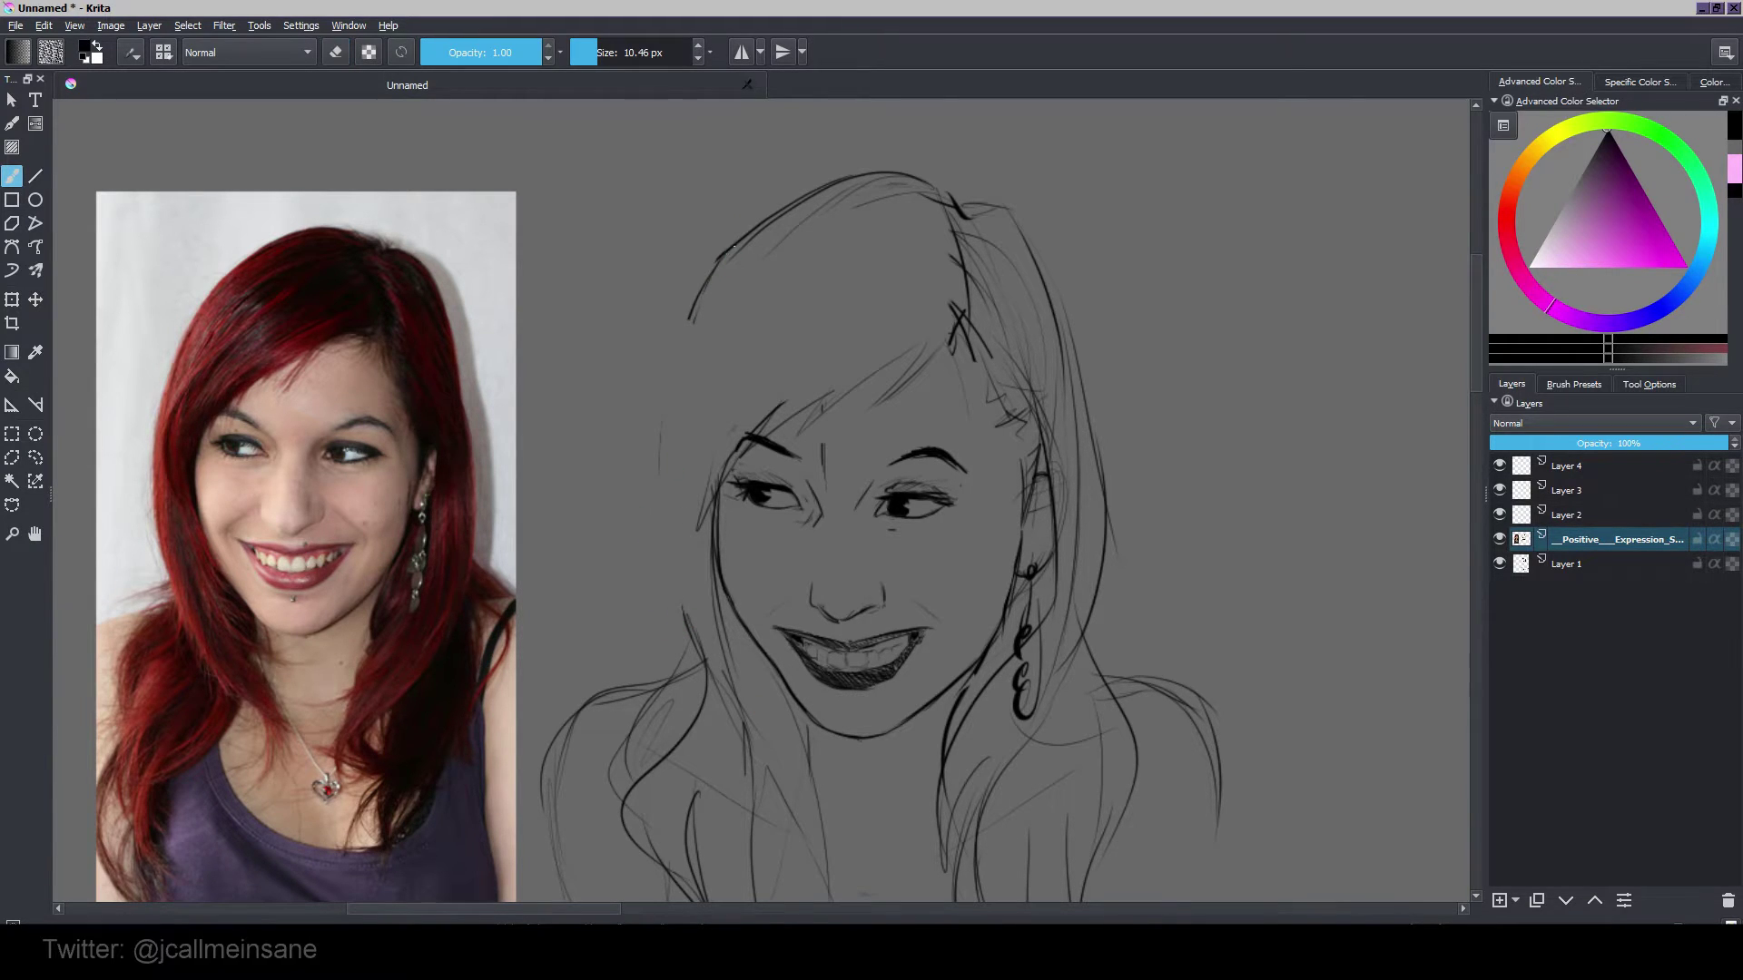
drag(695, 298, 661, 436)
drag(665, 360, 664, 627)
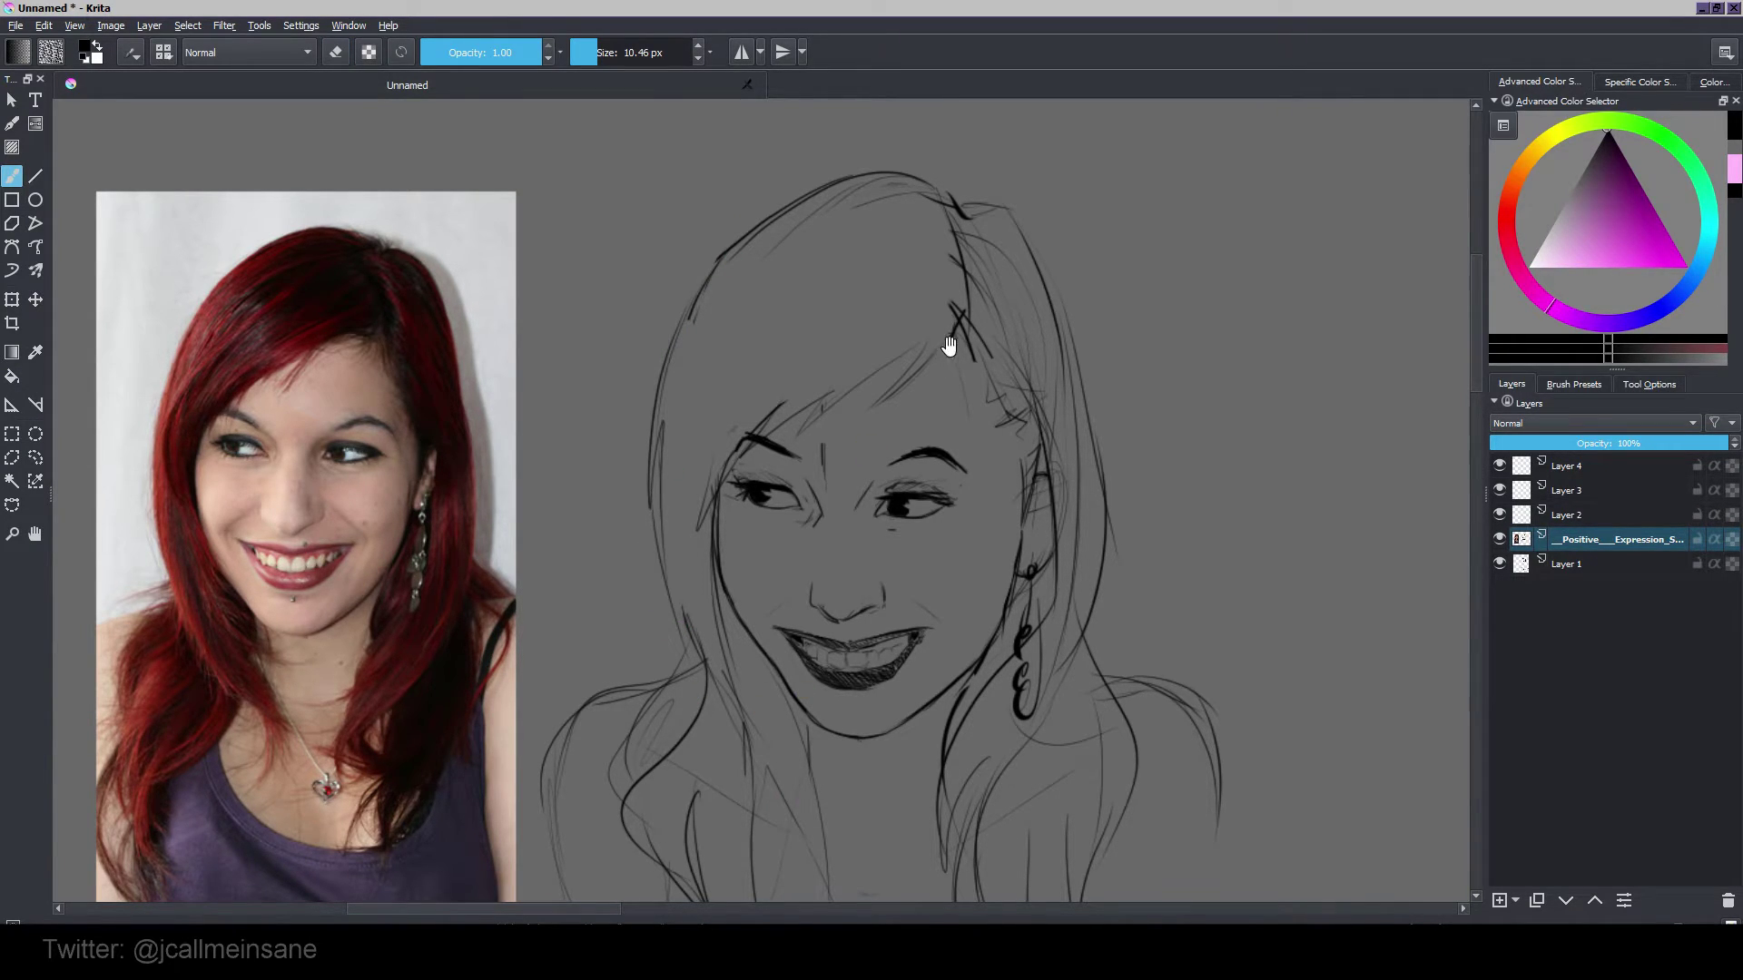
drag(950, 335, 953, 303)
scroll(1147, 272, down, 1)
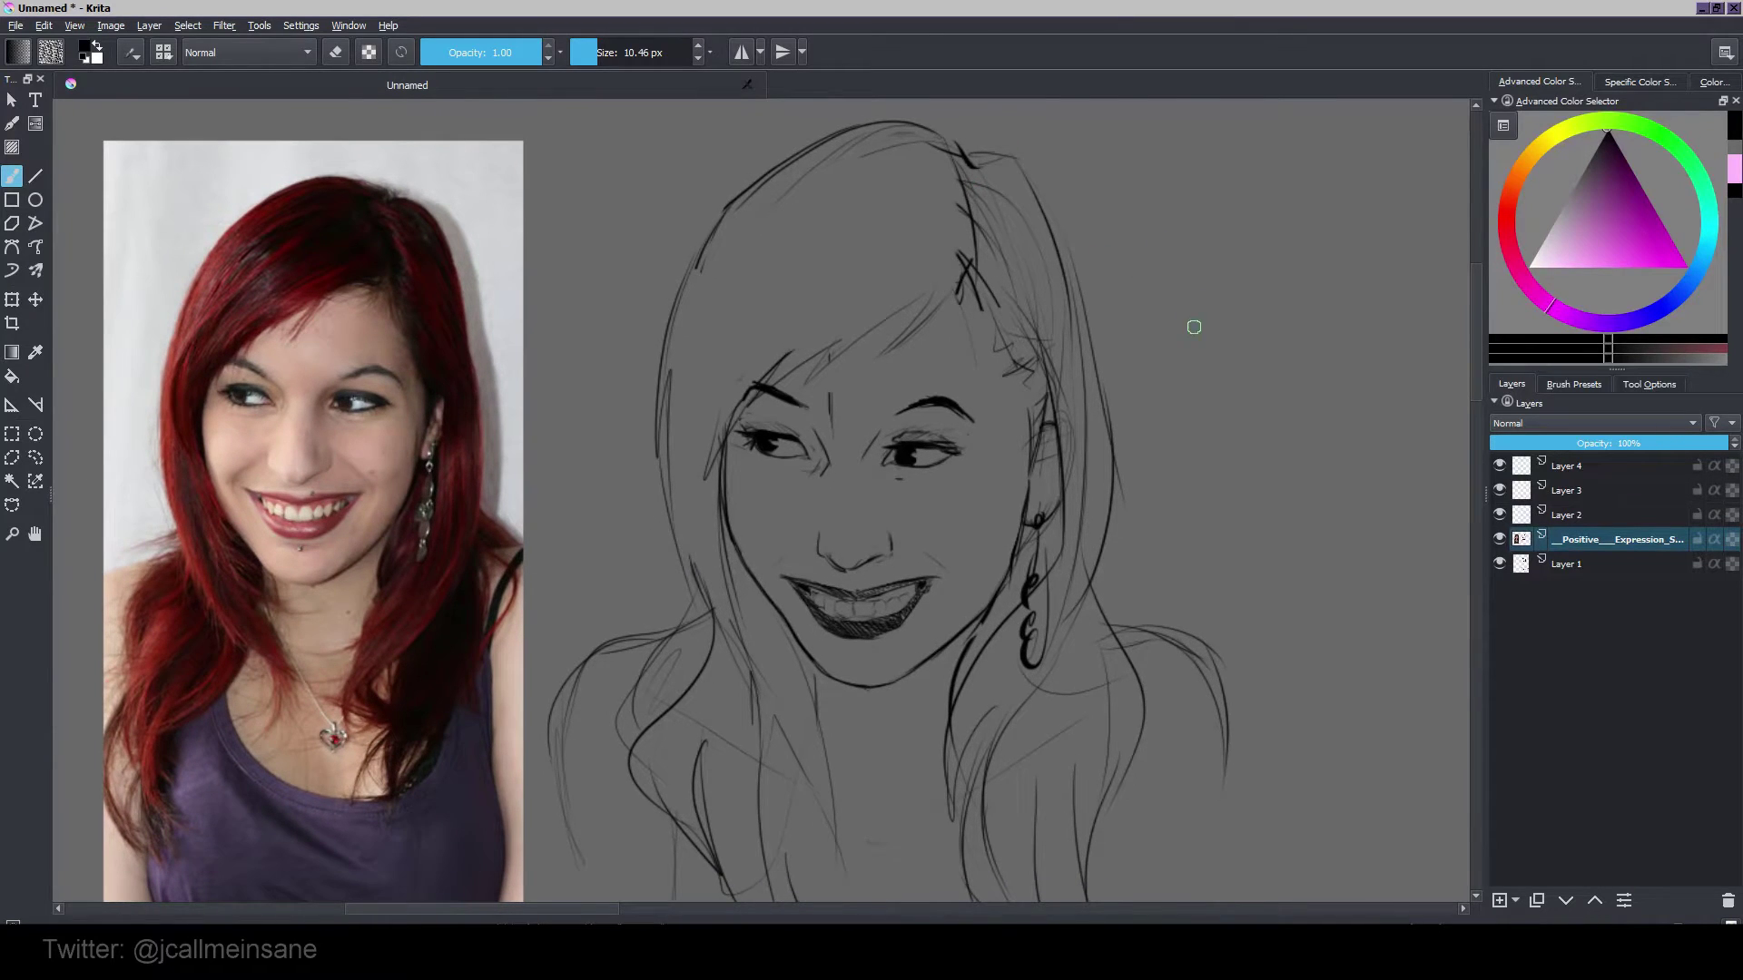
scroll(1191, 313, down, 2)
Step: Clean up the stray lines between the brows and beside the left eye, and shade the side of the nose bridge
key(e)
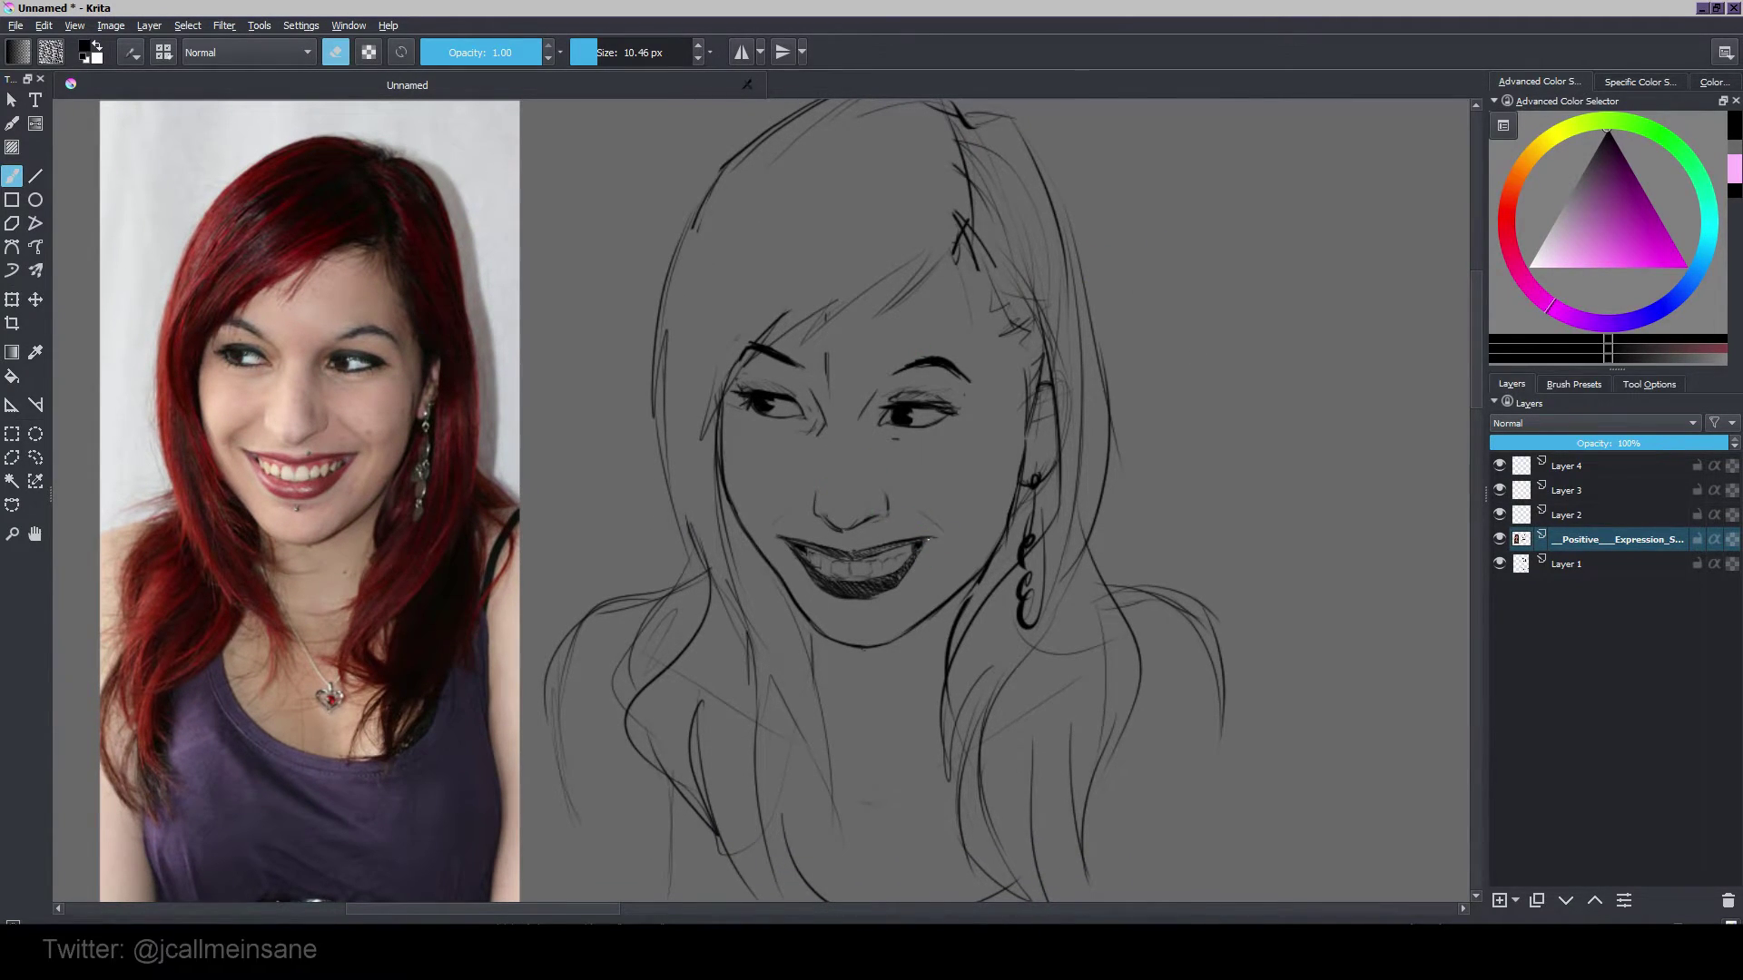
key(e)
key(e)
key(e)
drag(975, 512, 984, 511)
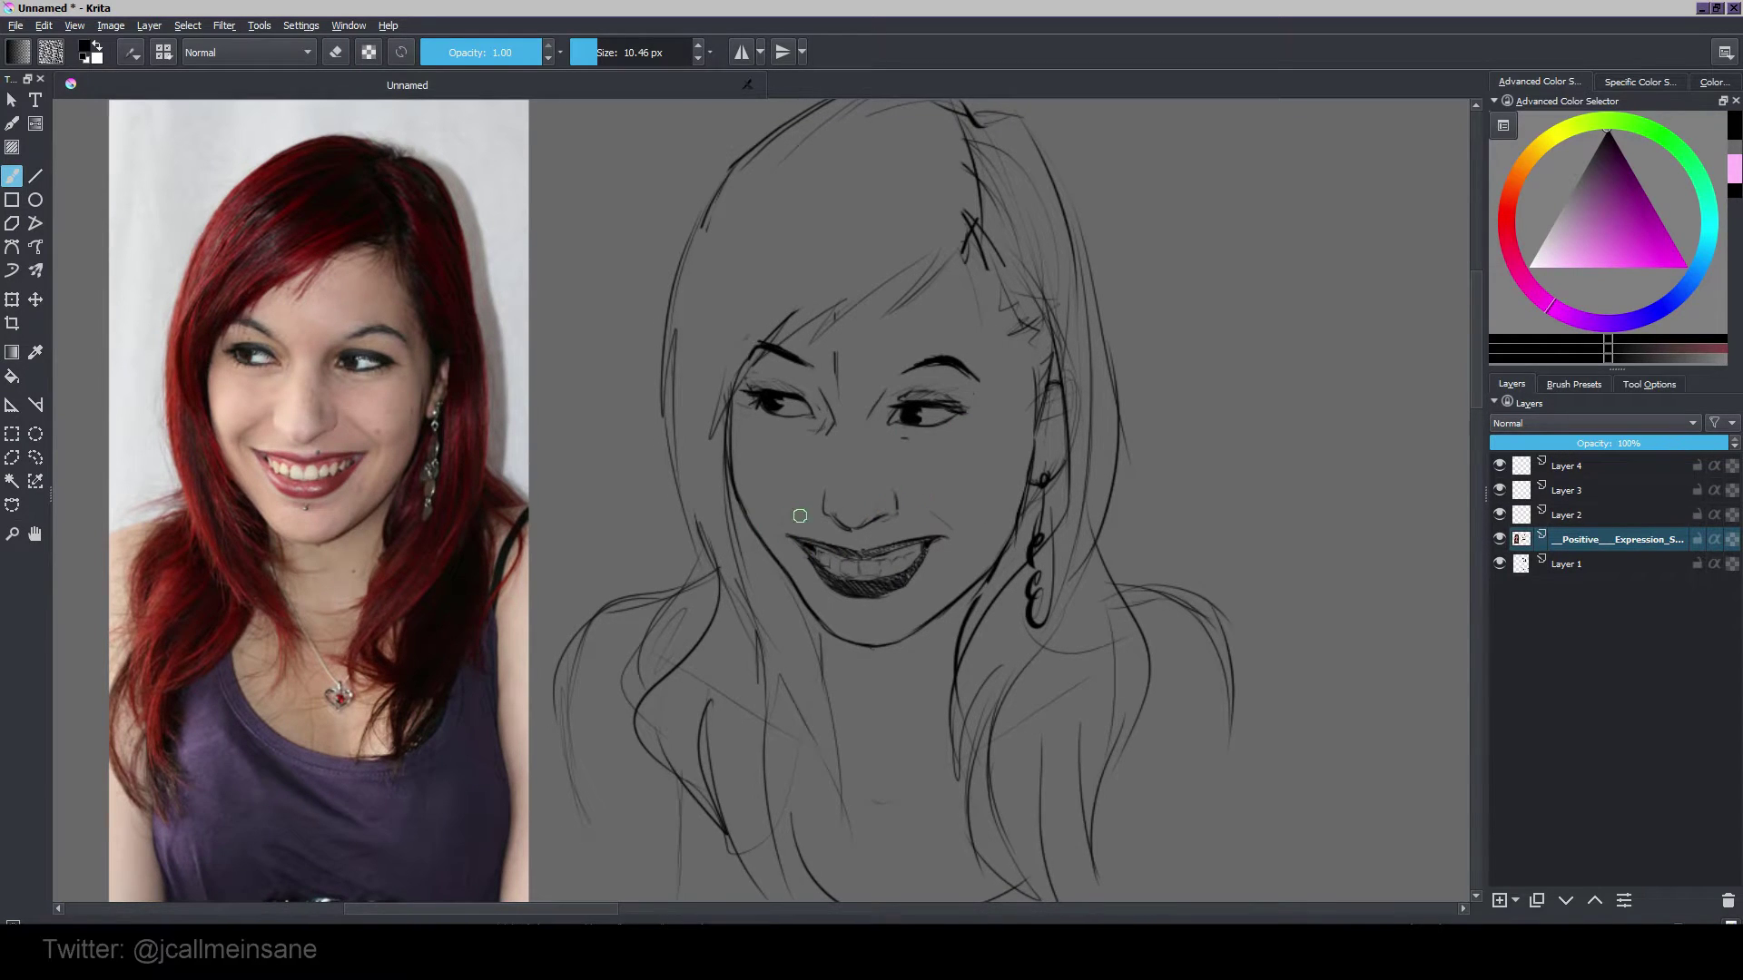
key(e)
key(e)
key(e)
key(e)
key(e)
key(e)
key(e)
key(e)
key(e)
key(e)
key(e)
key(e)
drag(883, 398, 872, 414)
key(e)
key(ctrl+z)
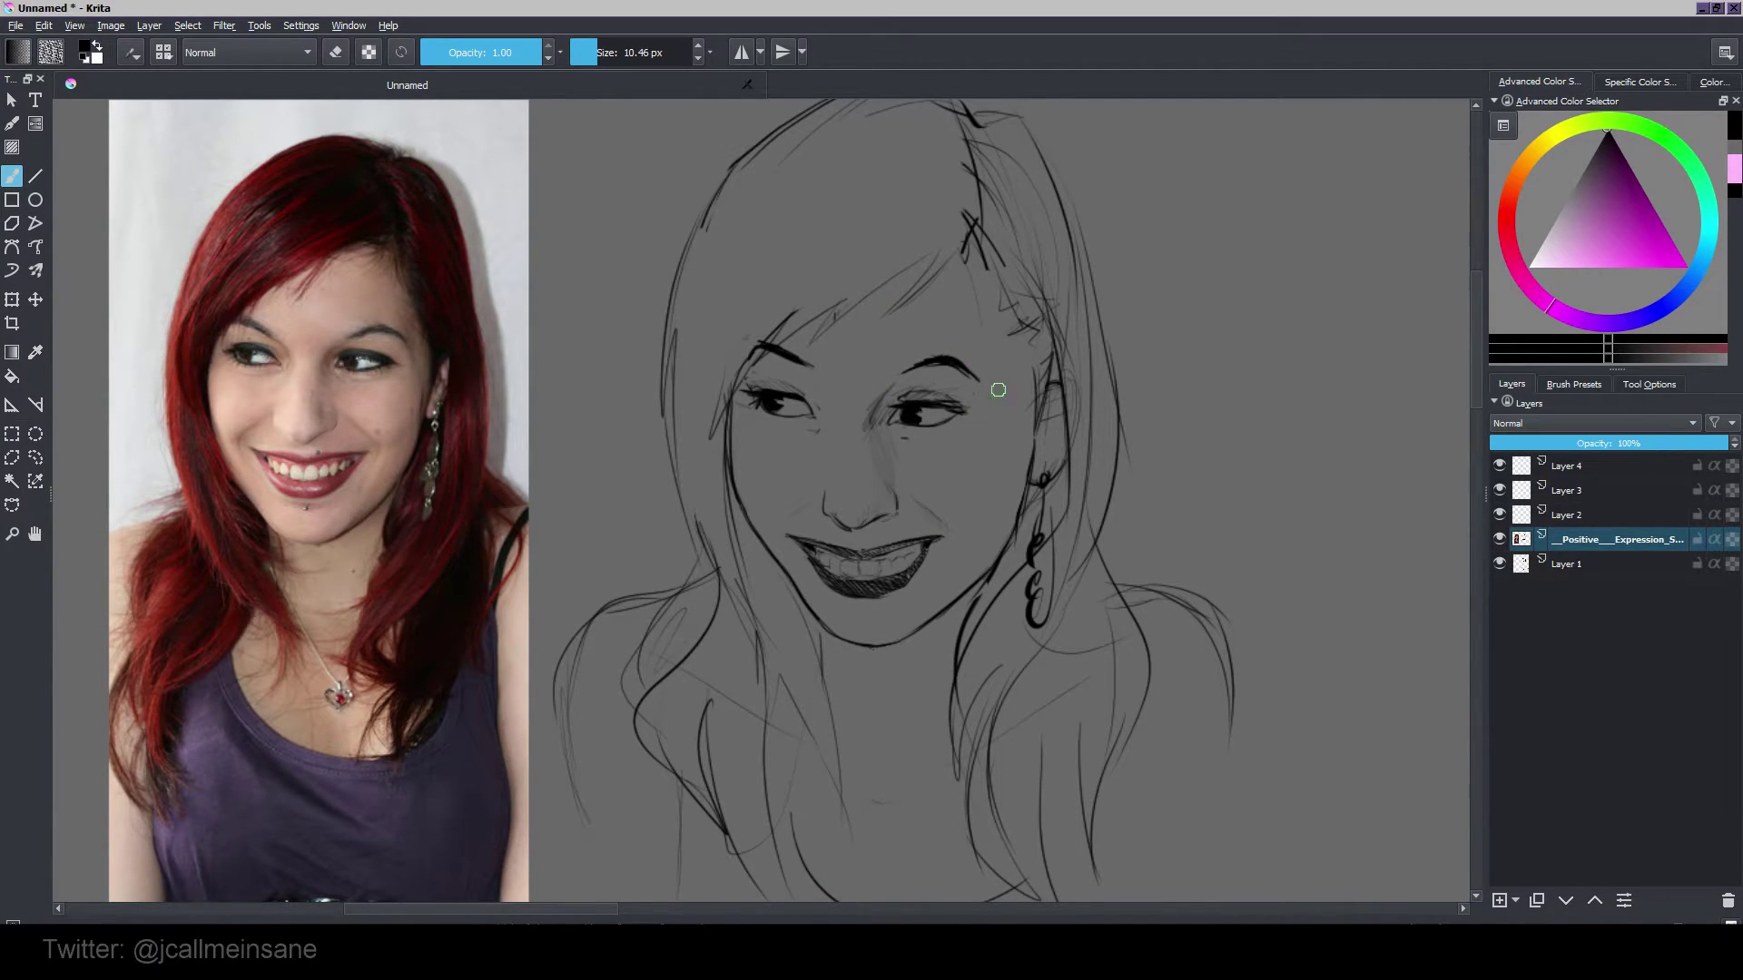
Step: Extend the tail of the right eyebrow and hatch shading over the temple beside the ear
key(e)
key(e)
drag(961, 362, 992, 385)
key(e)
drag(1057, 379, 1054, 393)
key(e)
key(e)
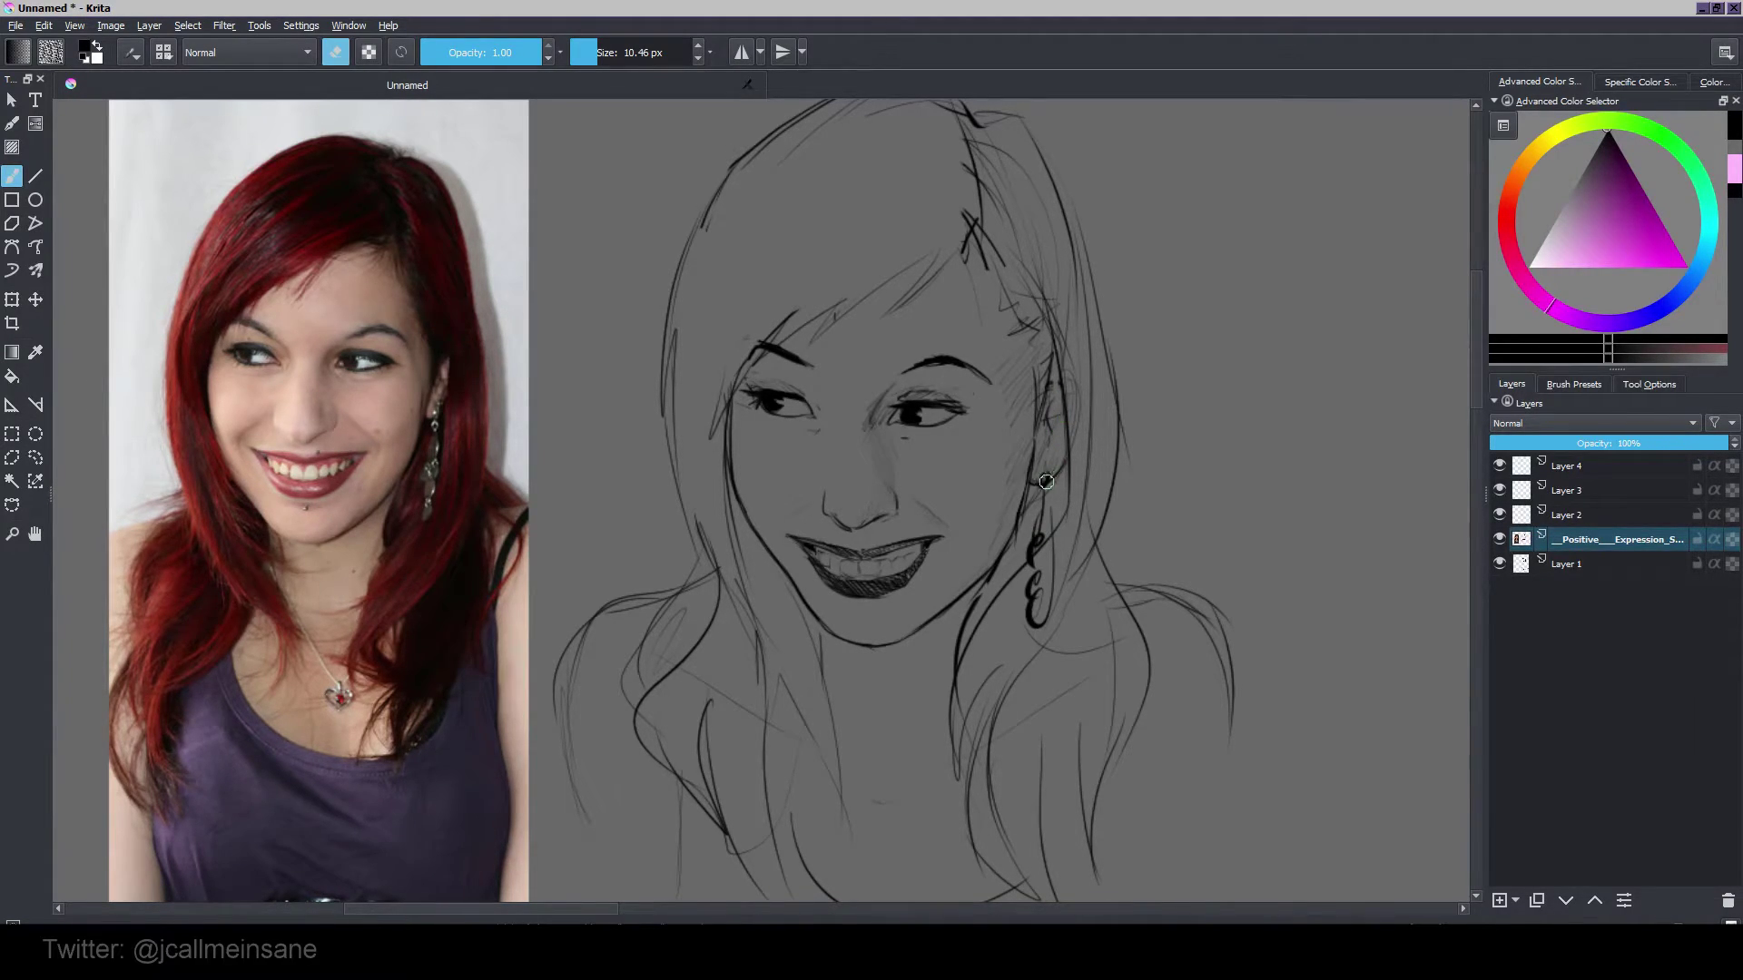
Step: Rework the inner ear lines above the earring, alternating drawing and erasing
key(e)
key(e)
drag(1055, 463, 1060, 436)
key(e)
key(e)
drag(1038, 377, 1048, 419)
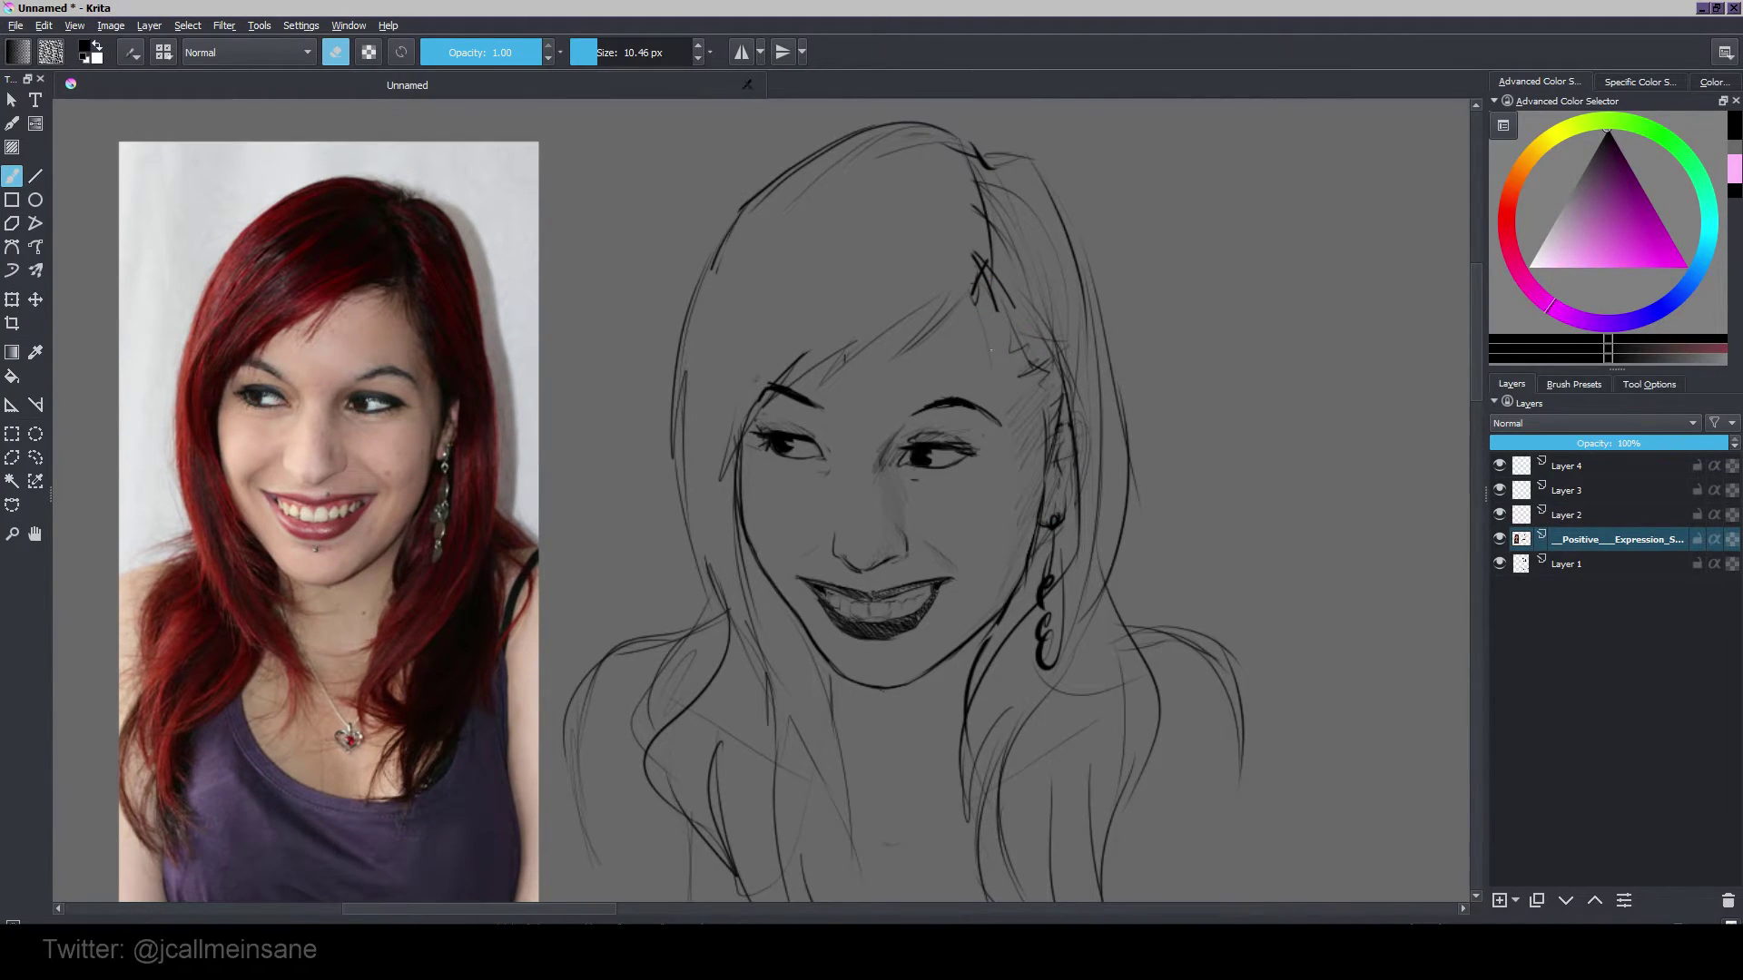
Step: Redraw the hairline with a darker line from the parting past the right temple and around the ear
key(e)
drag(1034, 436, 999, 359)
key(e)
key(e)
drag(1002, 295, 1053, 428)
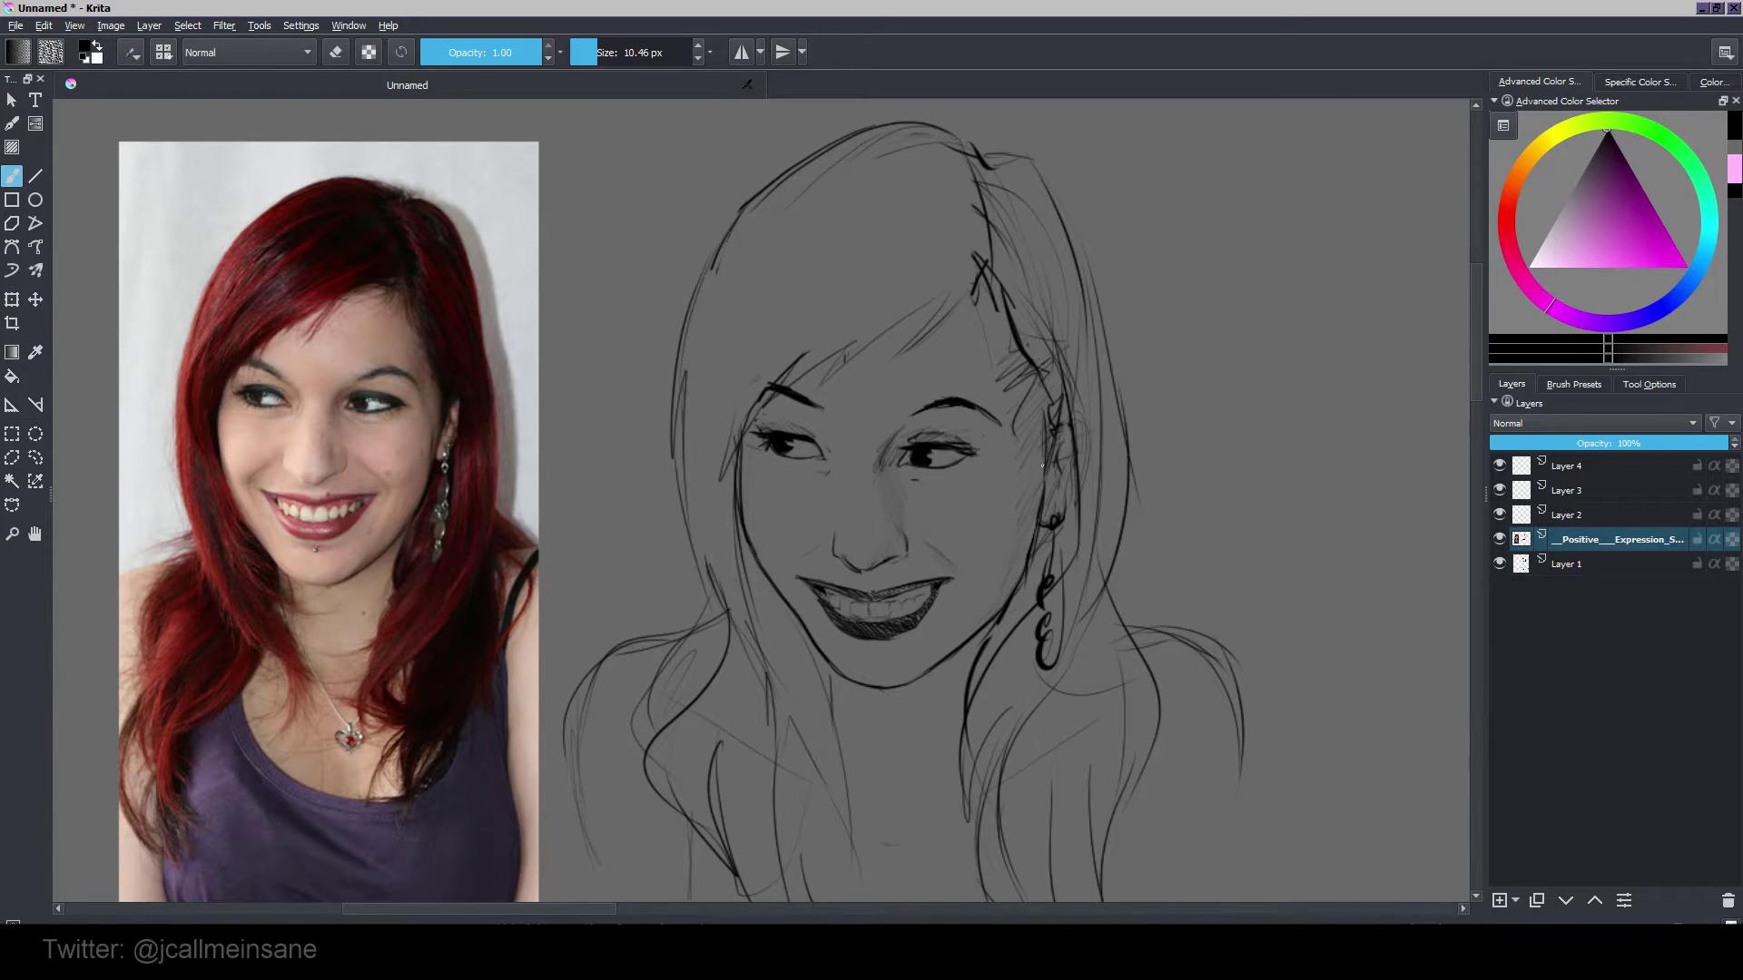
drag(1045, 446, 1040, 504)
drag(1054, 434, 1043, 485)
drag(1033, 333, 1078, 449)
key(e)
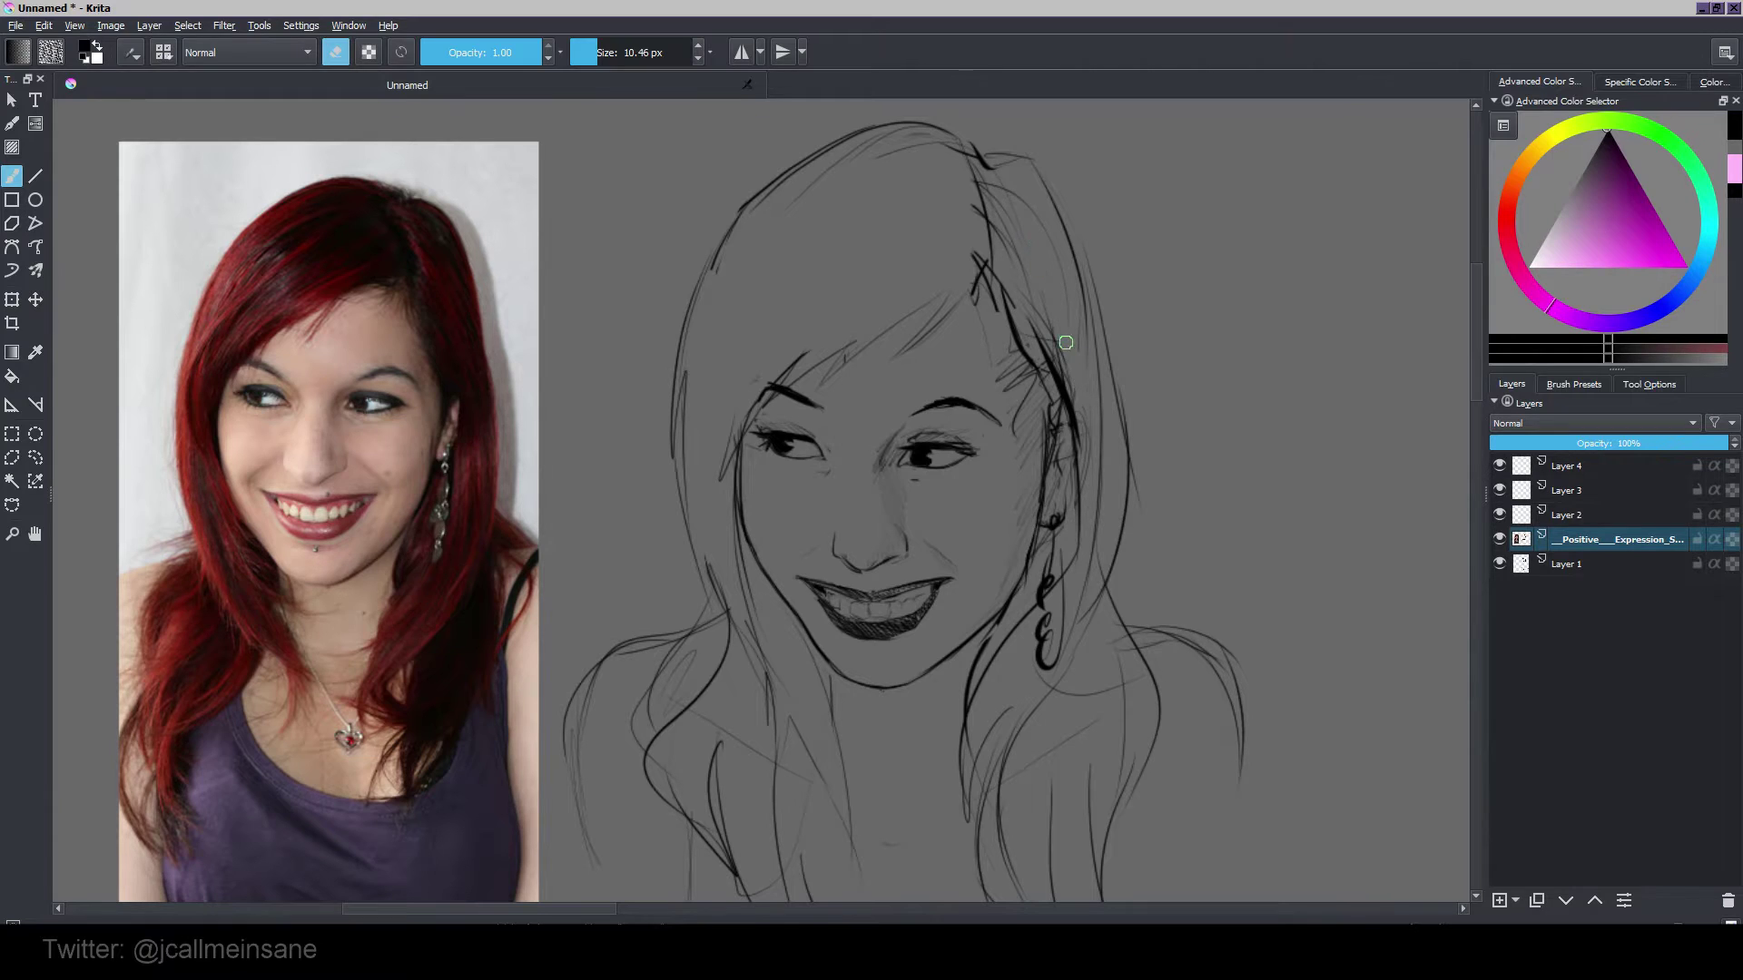
Step: Erase the loose sketch lines inside the hair to the right of the ear
mouse_move(1024, 285)
mouse_down()
mouse_move(1000, 203)
mouse_move(1050, 237)
mouse_move(1092, 567)
mouse_up()
drag(1101, 493, 1101, 428)
key(e)
drag(1022, 477, 1041, 364)
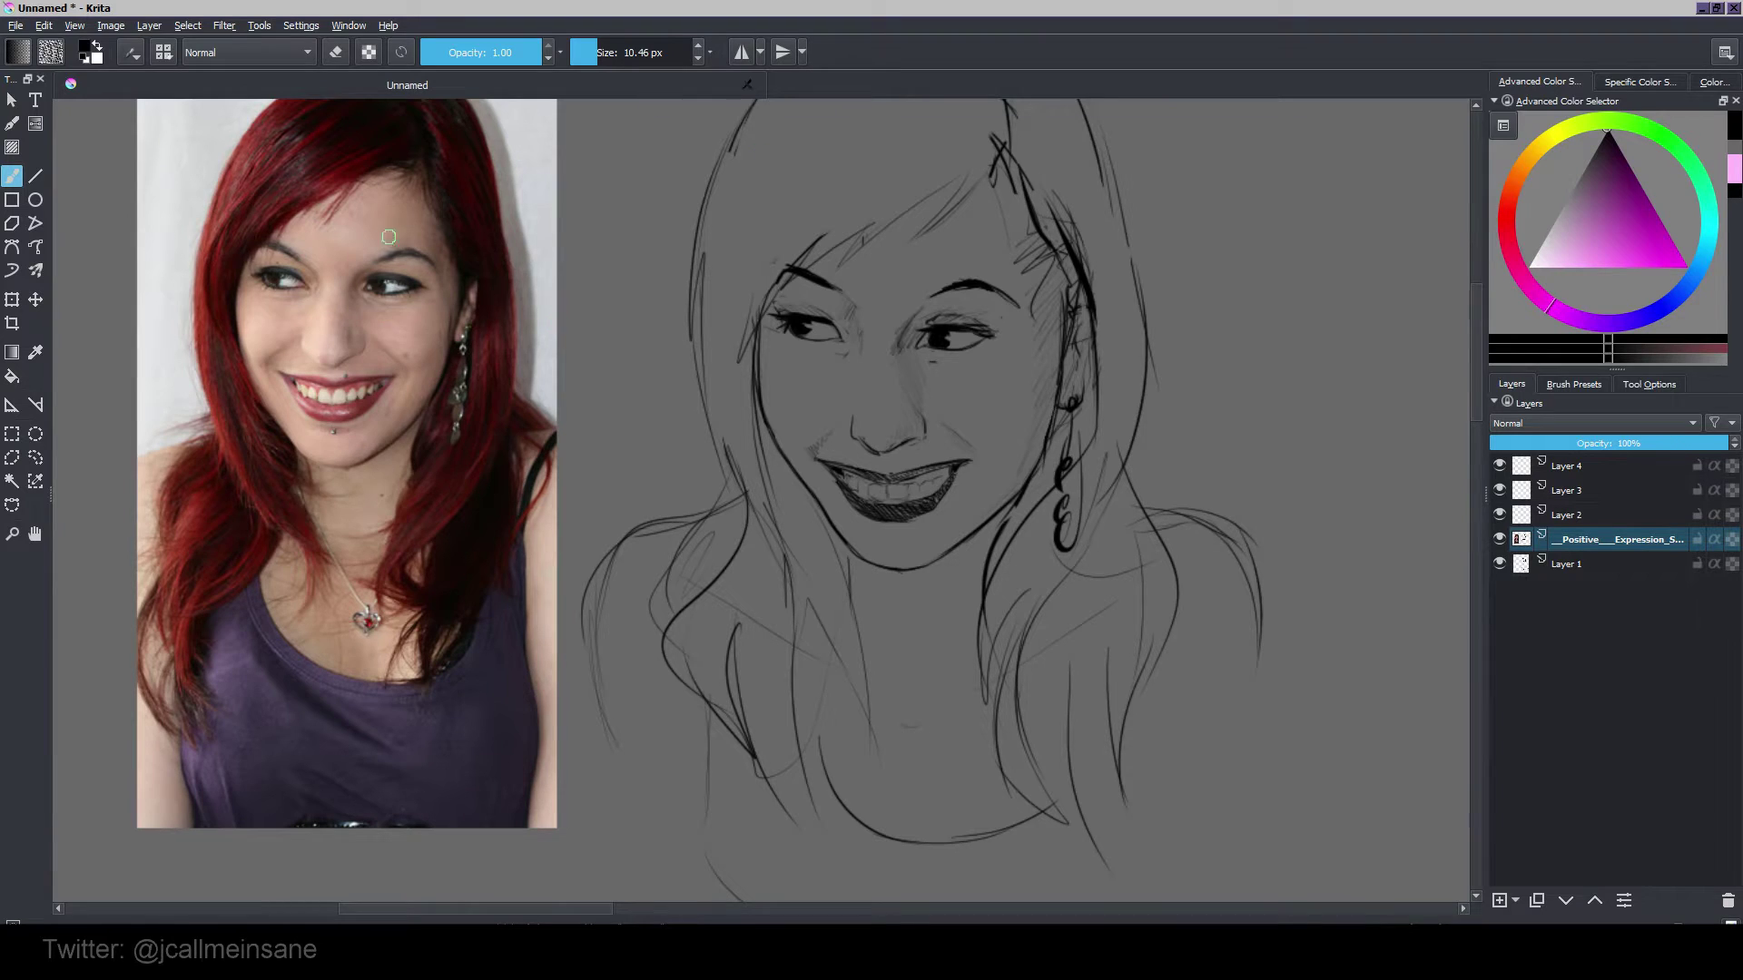
Step: Draw the small piercing stud below the lower lip
drag(825, 278, 838, 307)
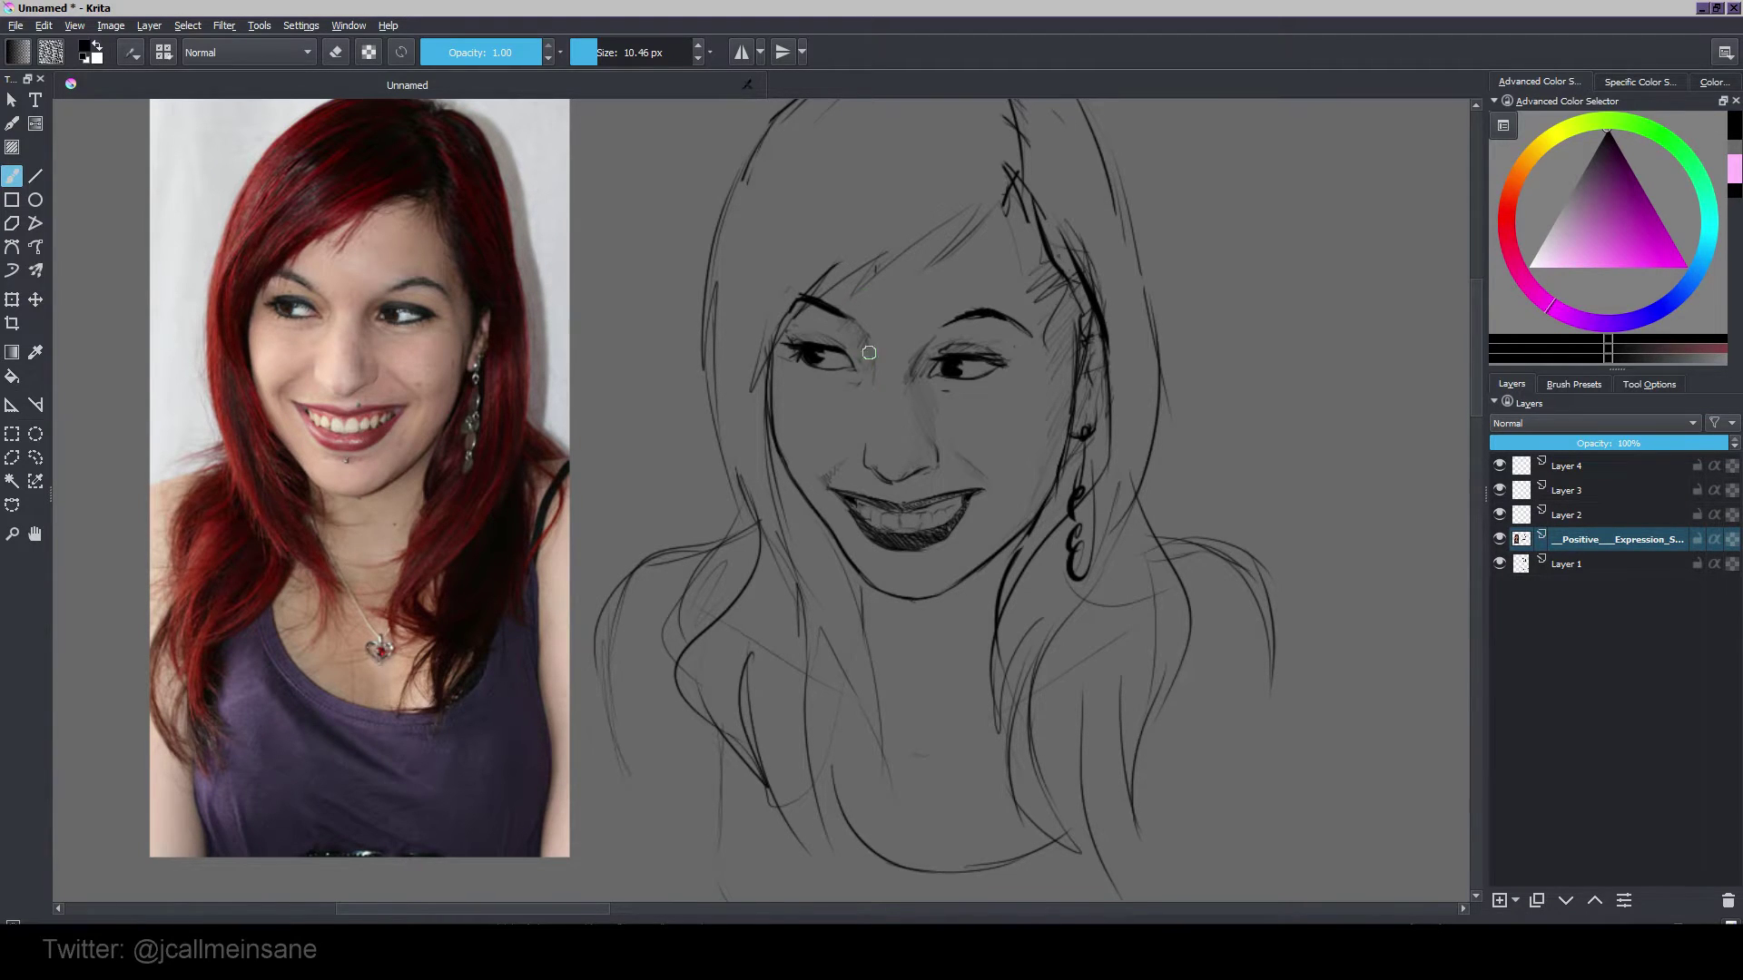
scroll(837, 396, down, 2)
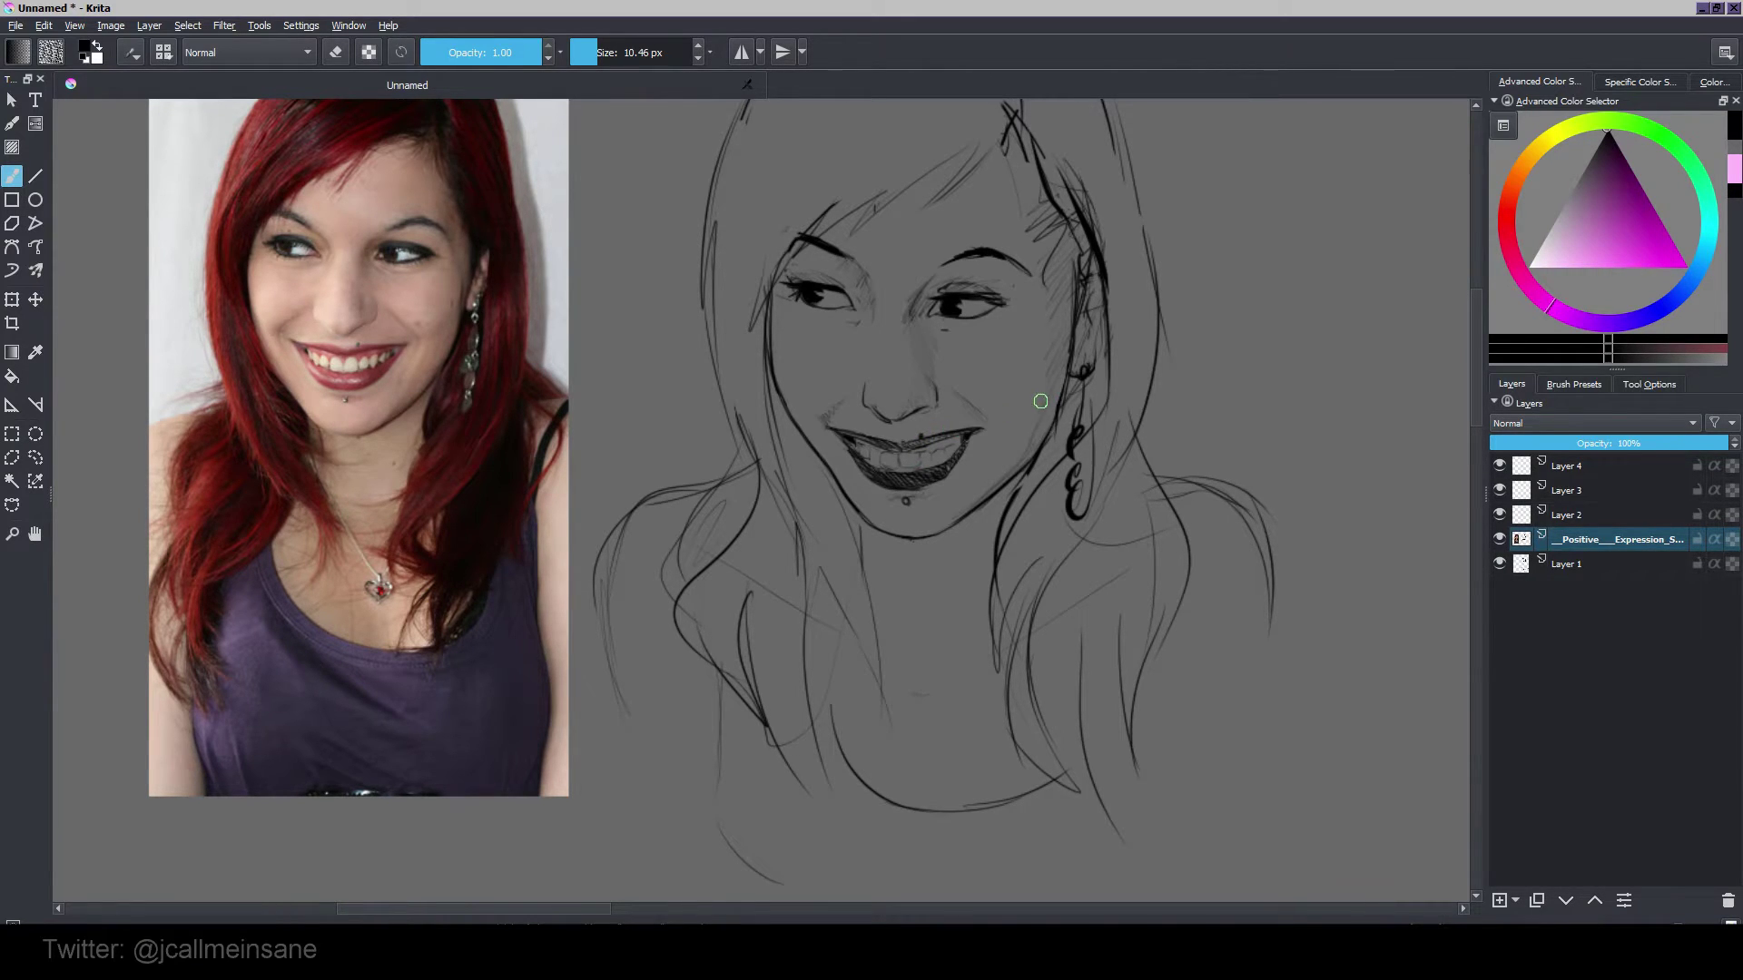
scroll(1043, 401, up, 1)
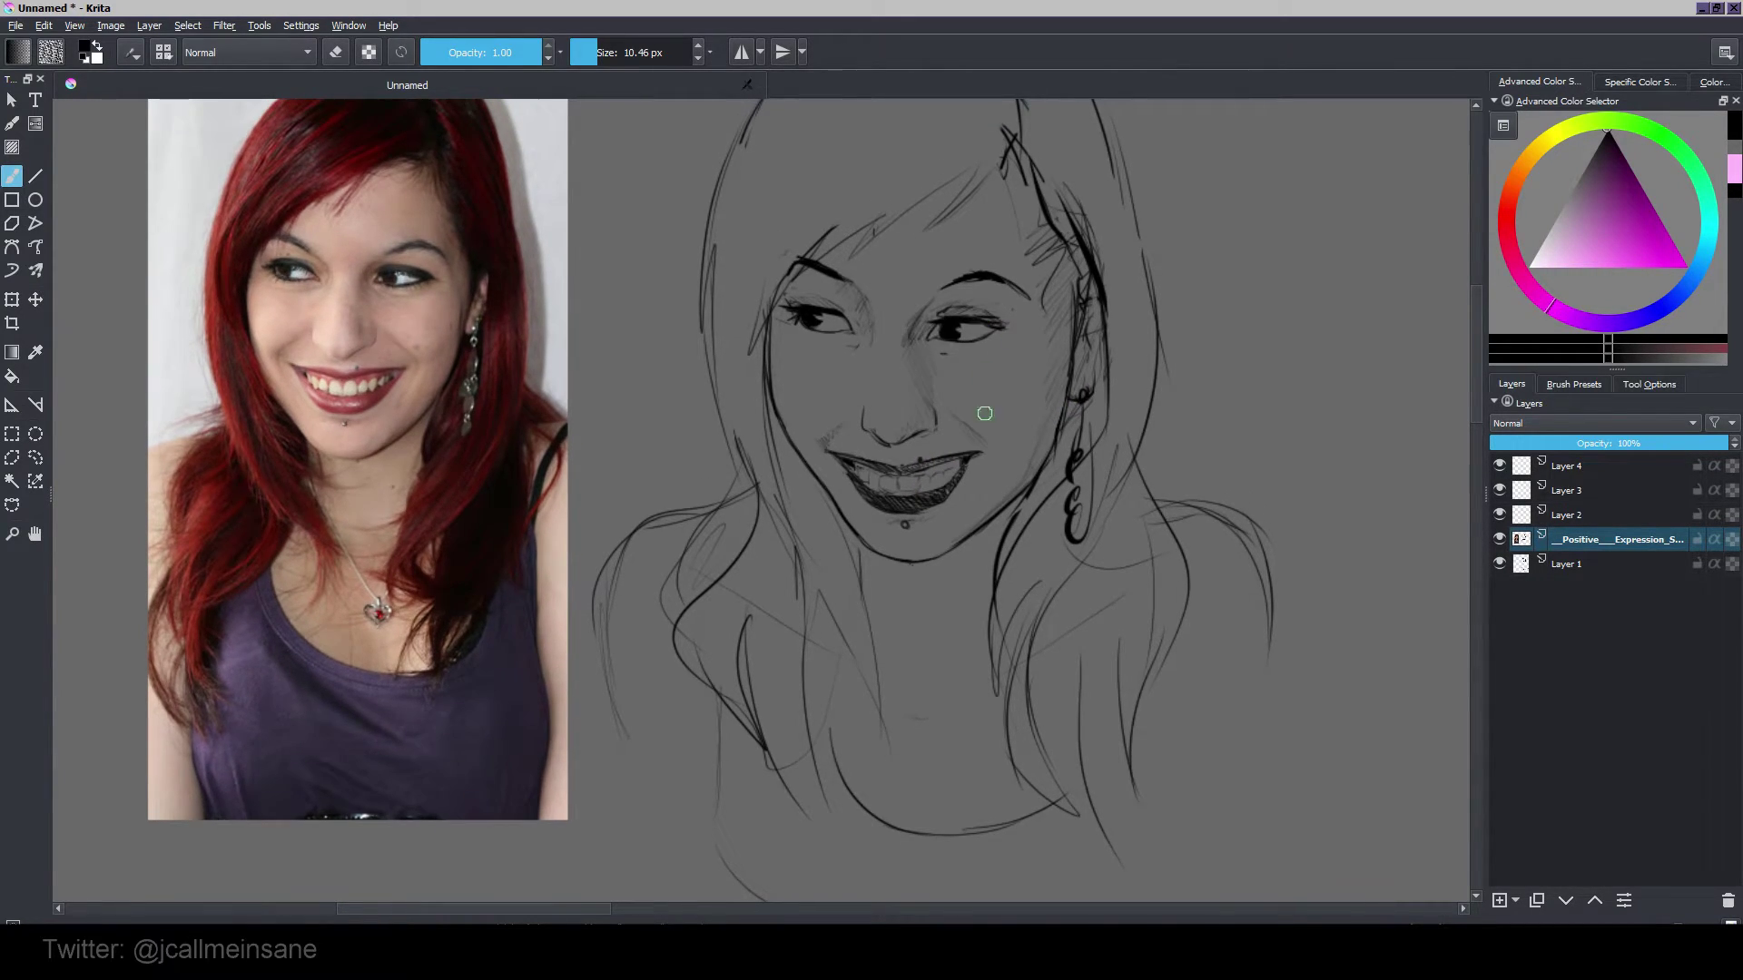
scroll(1026, 400, up, 1)
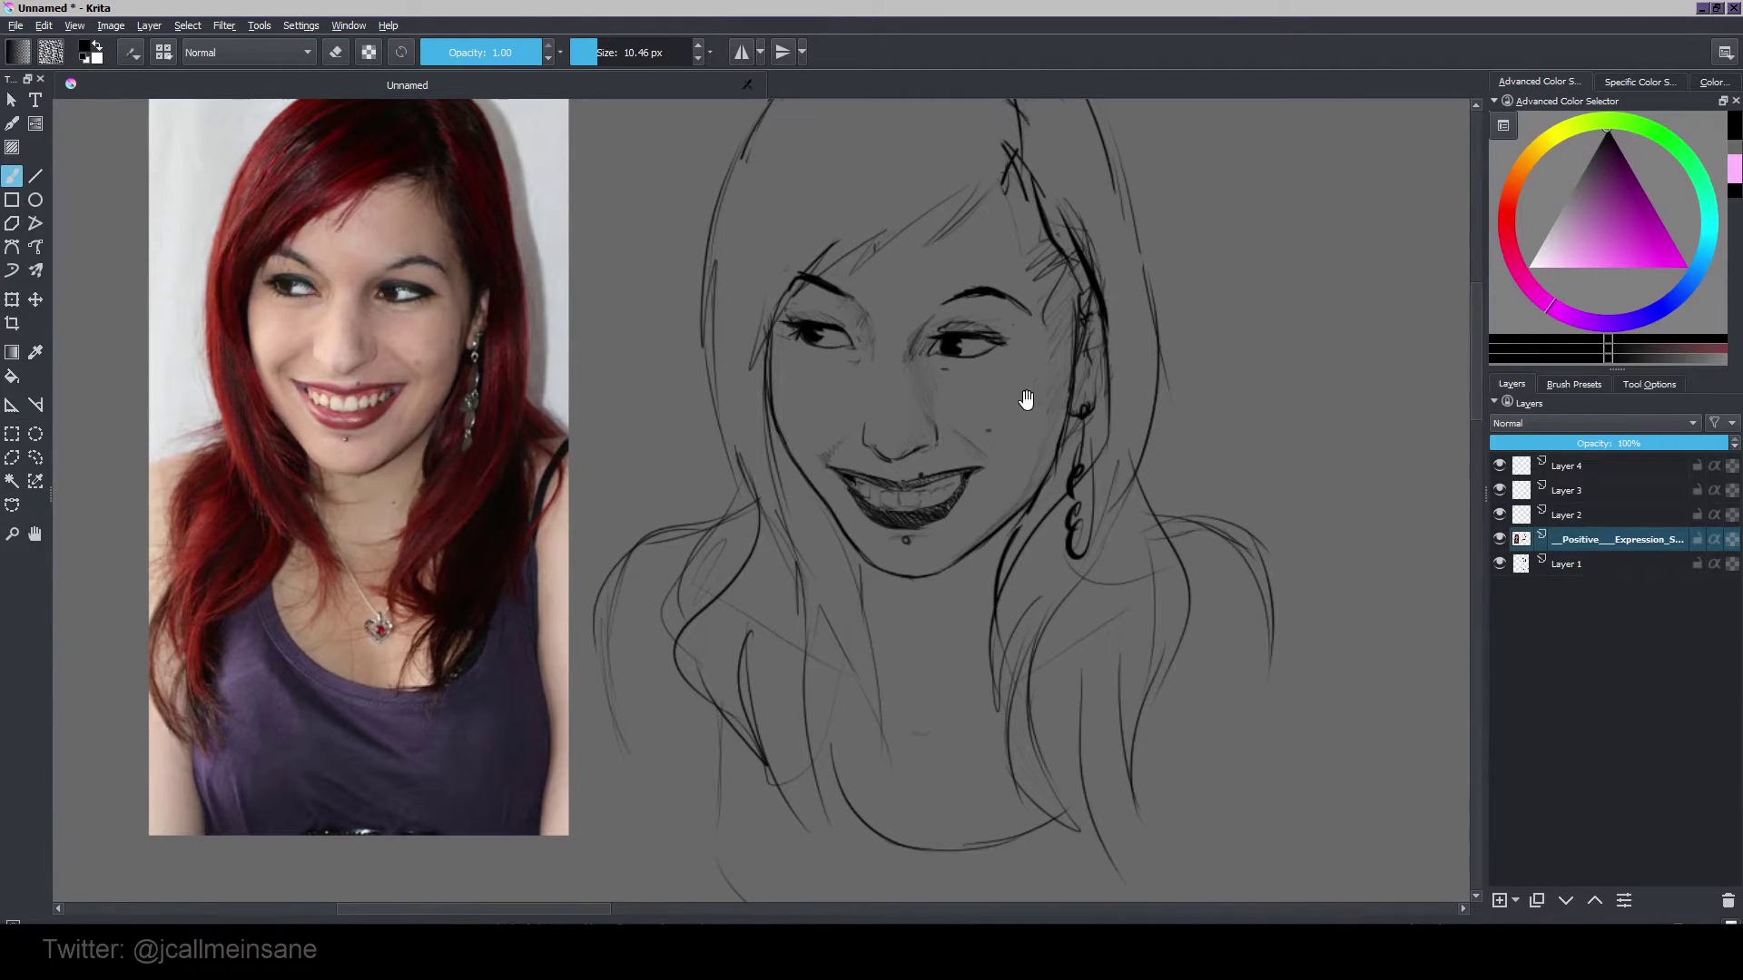
Step: Erase the mole dot from the right cheek and switch back to drawing
key(e)
click(989, 429)
key(e)
drag(1015, 390, 1015, 419)
key(e)
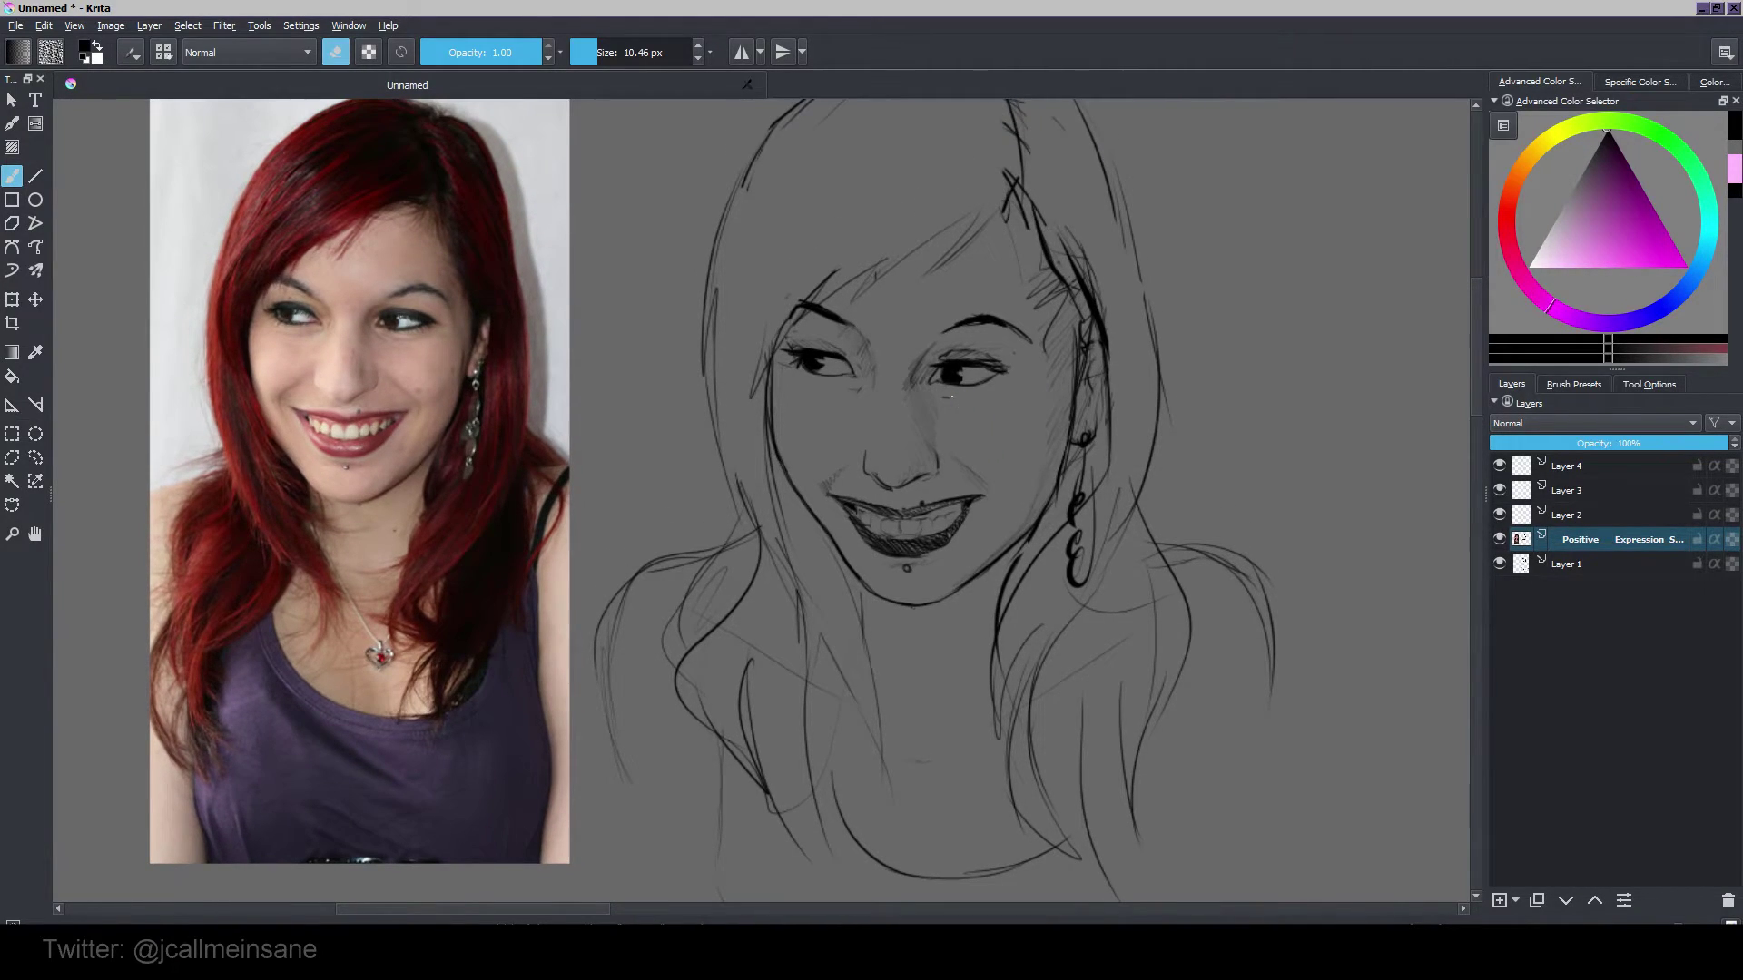
key(e)
key(e)
key(e)
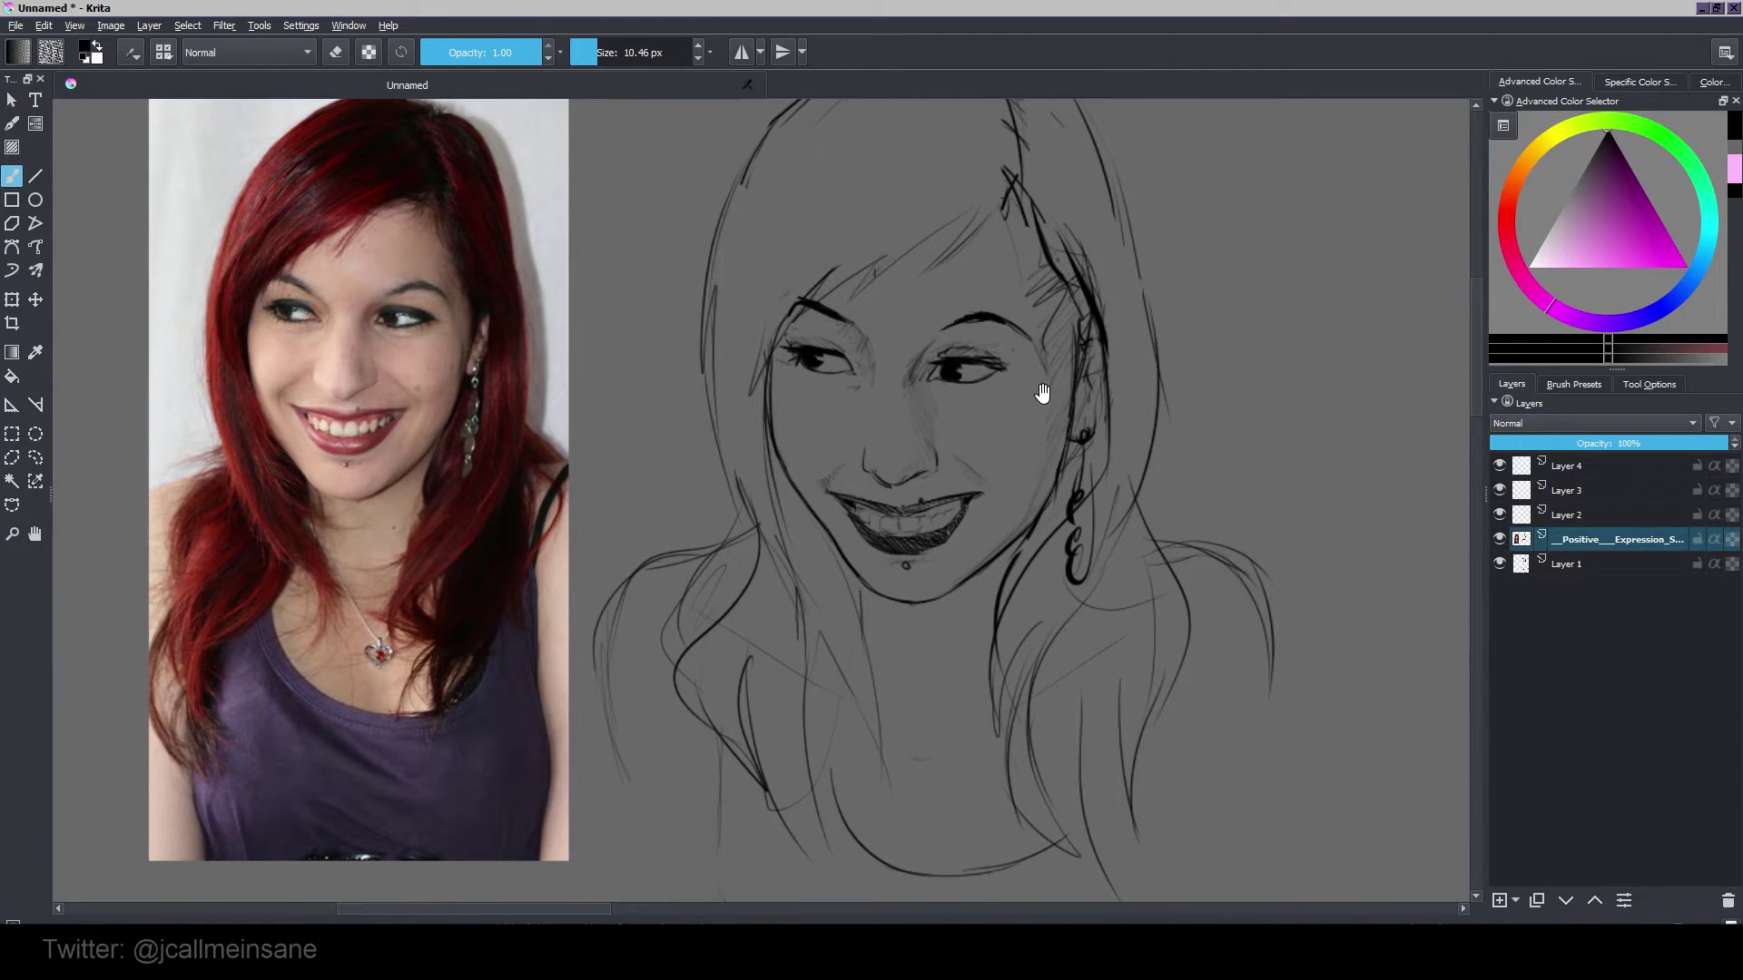
Step: Erase the rough hair strands beside the left jaw and down along the neck
drag(1043, 389, 1078, 404)
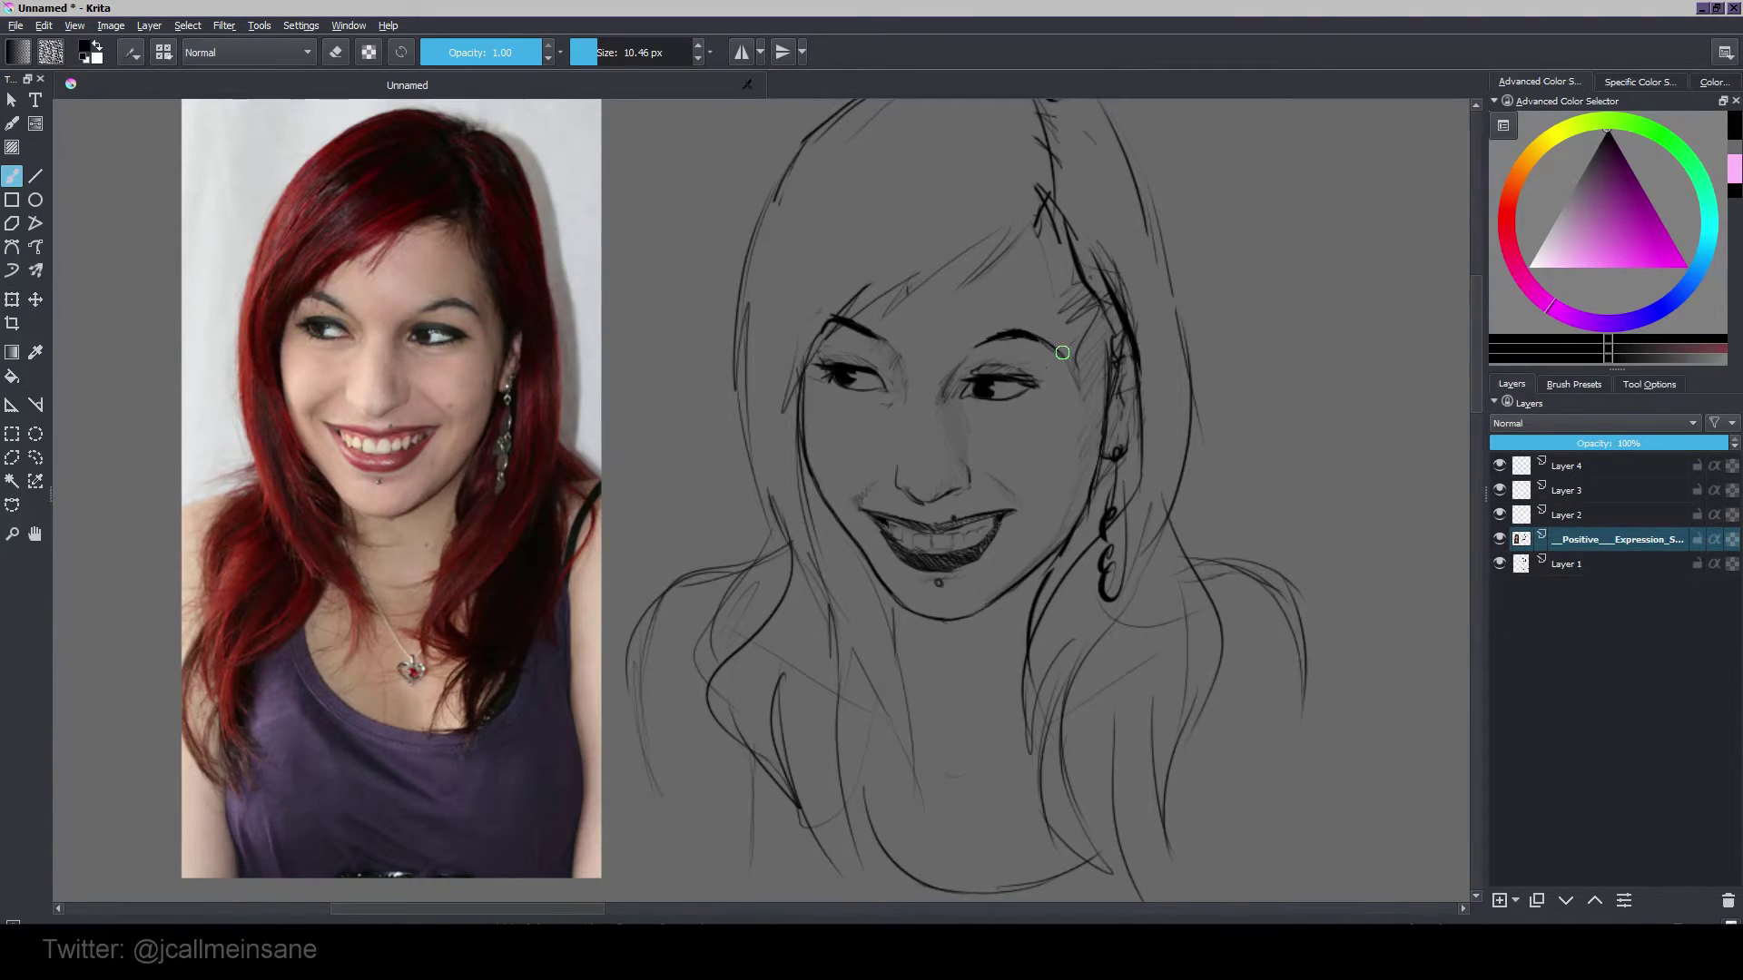
drag(861, 545, 829, 421)
drag(1019, 461, 978, 547)
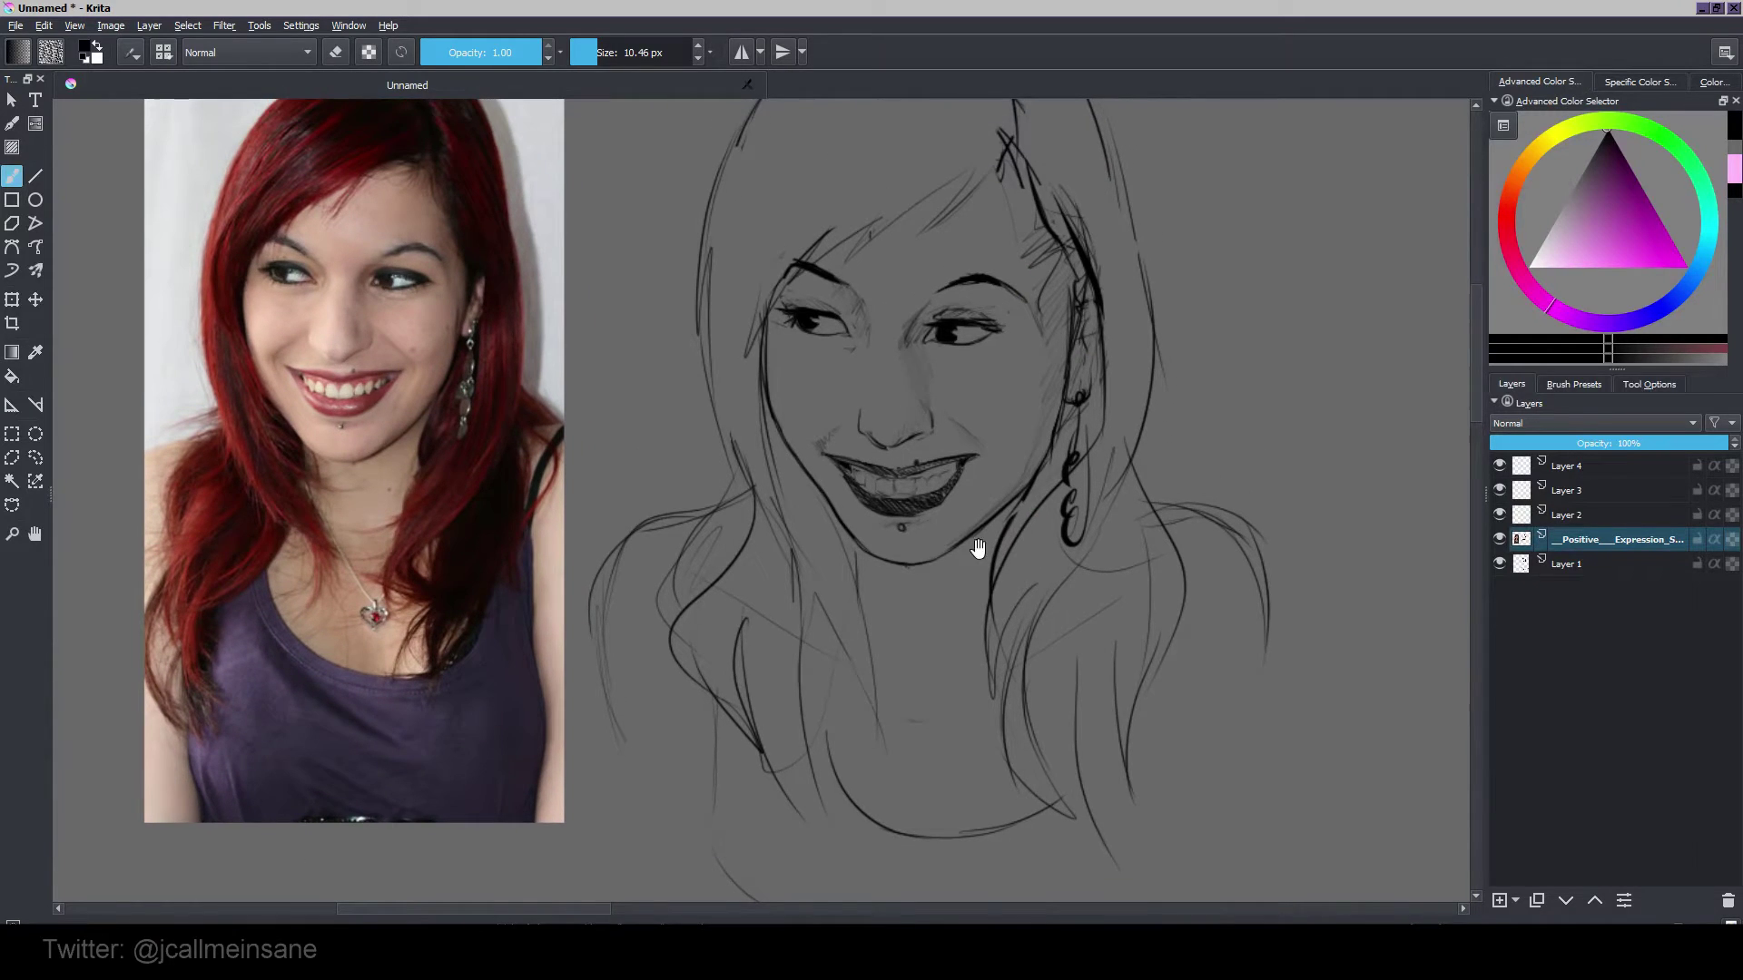
drag(827, 572, 838, 531)
drag(807, 443, 806, 599)
key(e)
mouse_move(782, 413)
mouse_down()
mouse_move(812, 631)
mouse_move(883, 732)
mouse_move(876, 688)
mouse_up()
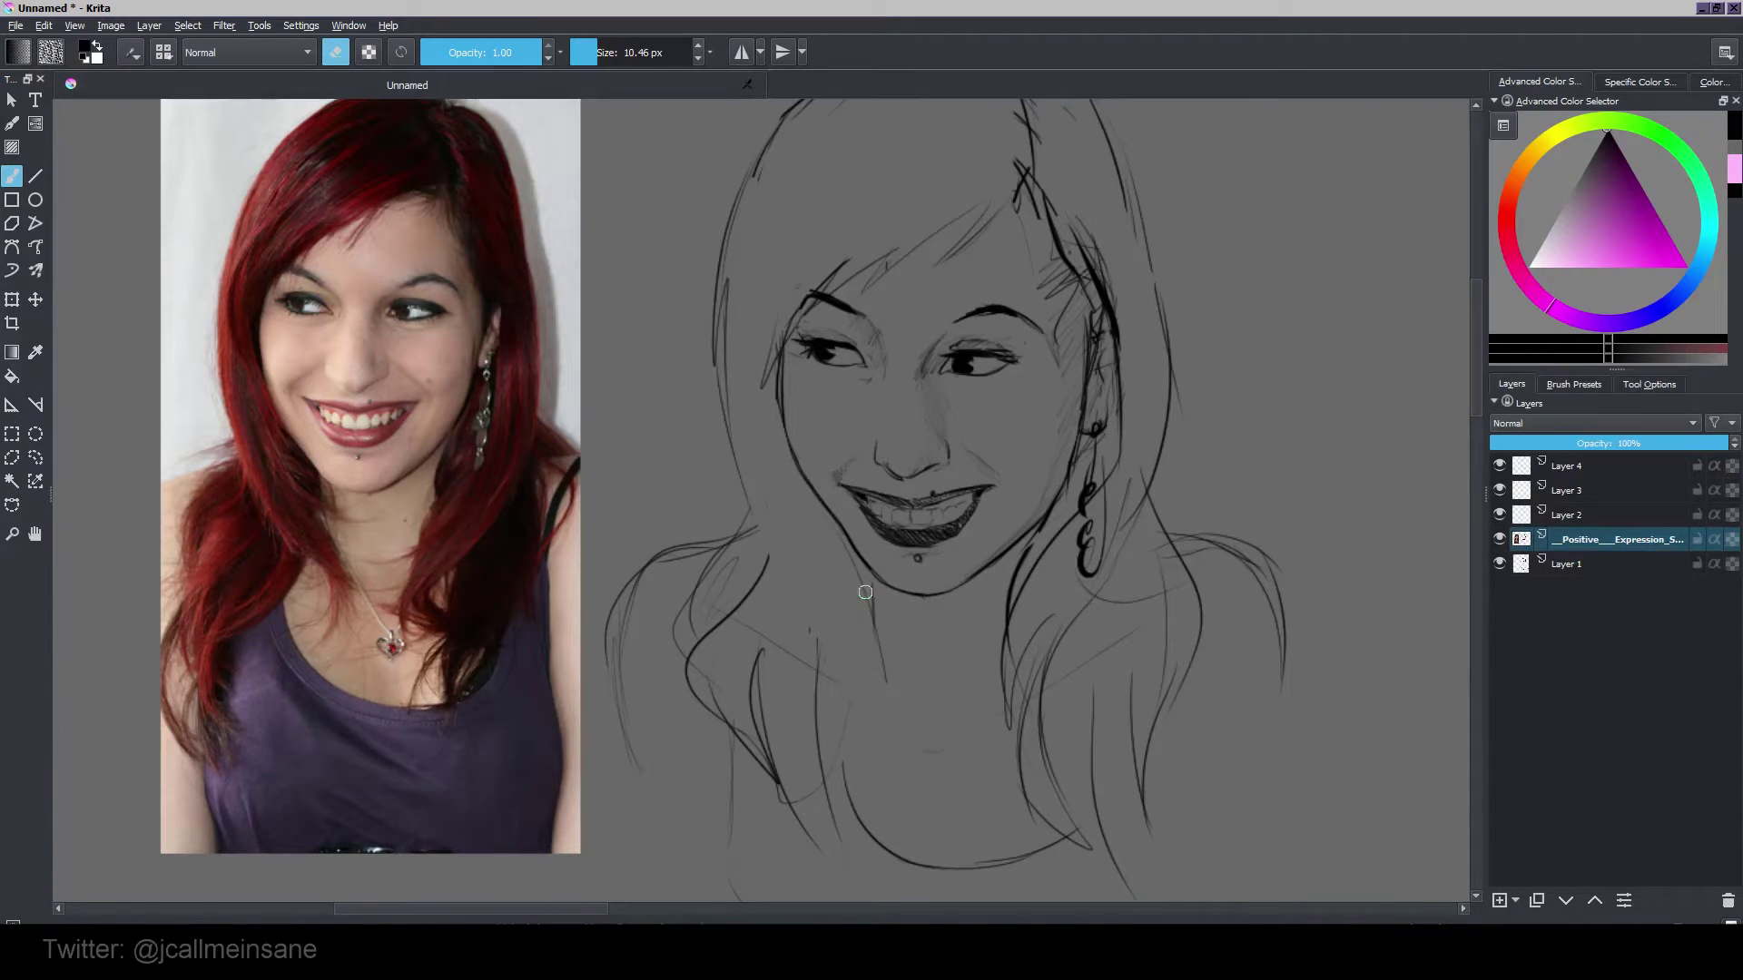
drag(865, 592, 872, 630)
Step: Redraw the left hair strands falling from the jaw over the neck and chest with several tapering strokes
key(e)
mouse_move(740, 475)
mouse_down()
mouse_move(757, 561)
mouse_move(817, 652)
mouse_up()
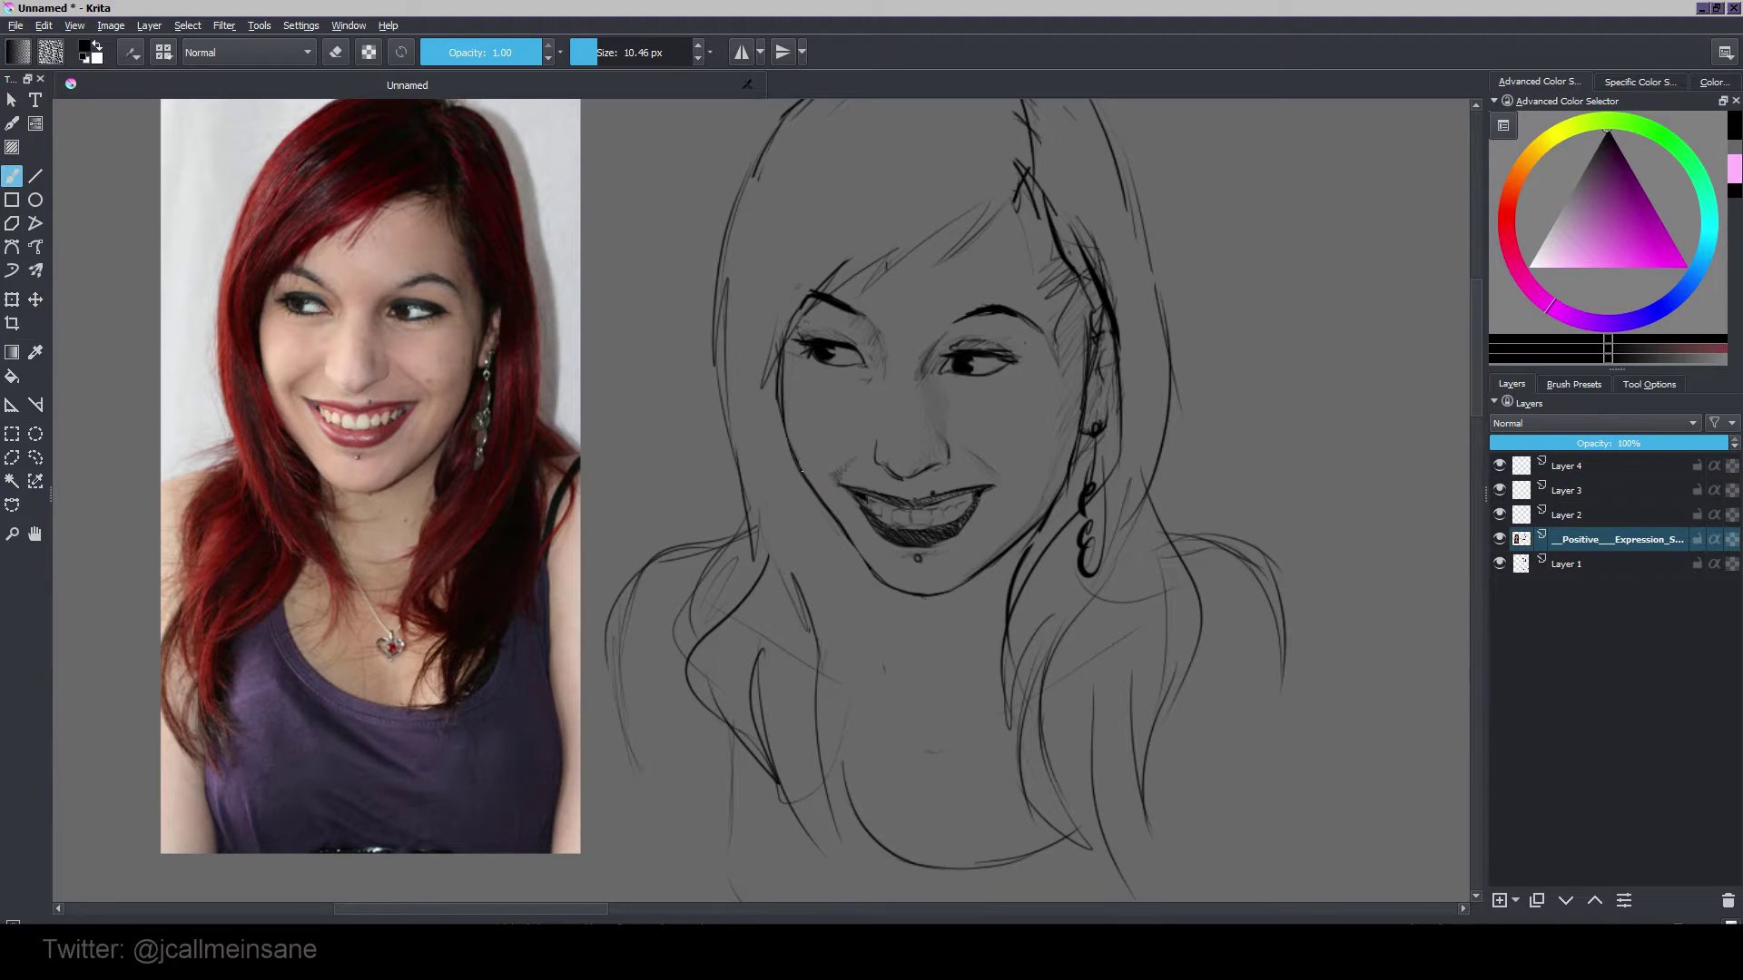
mouse_move(822, 522)
mouse_down()
mouse_move(866, 569)
mouse_move(899, 692)
mouse_move(850, 603)
mouse_move(892, 676)
mouse_up()
drag(850, 617, 870, 781)
drag(846, 654, 869, 781)
drag(862, 621, 877, 715)
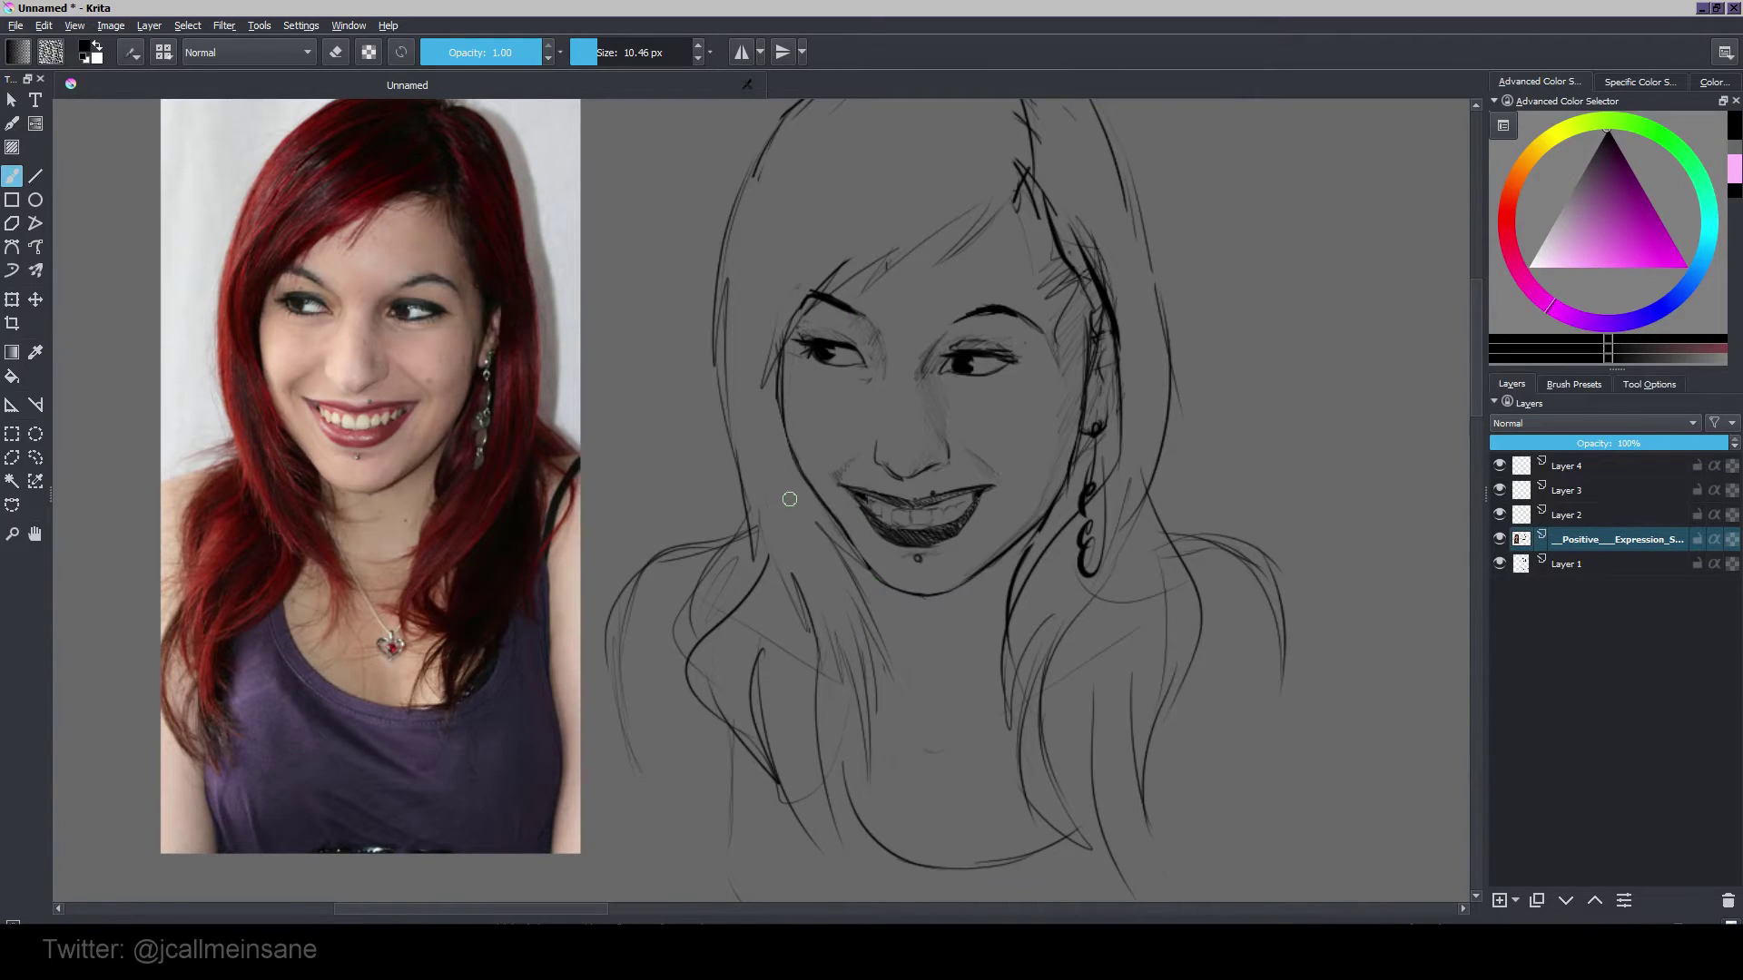
Step: Darken the hair contour left of the face from eye level down to the shoulder
drag(790, 498, 804, 540)
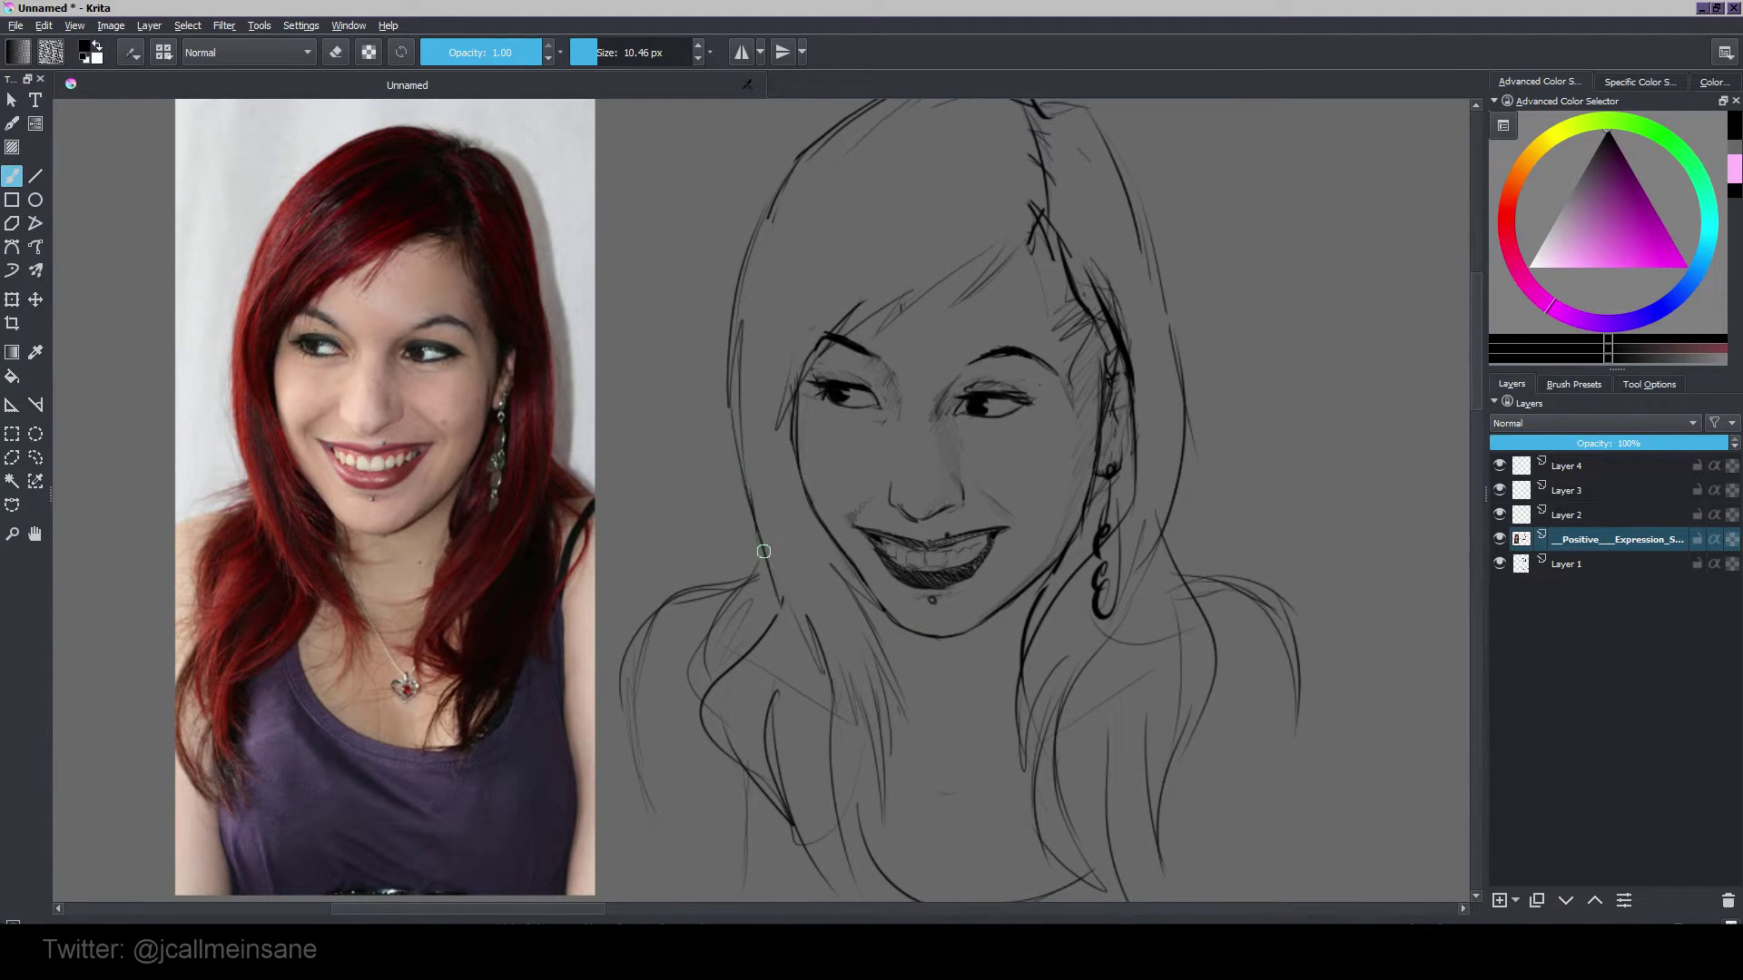
drag(767, 482, 778, 546)
drag(837, 634, 794, 520)
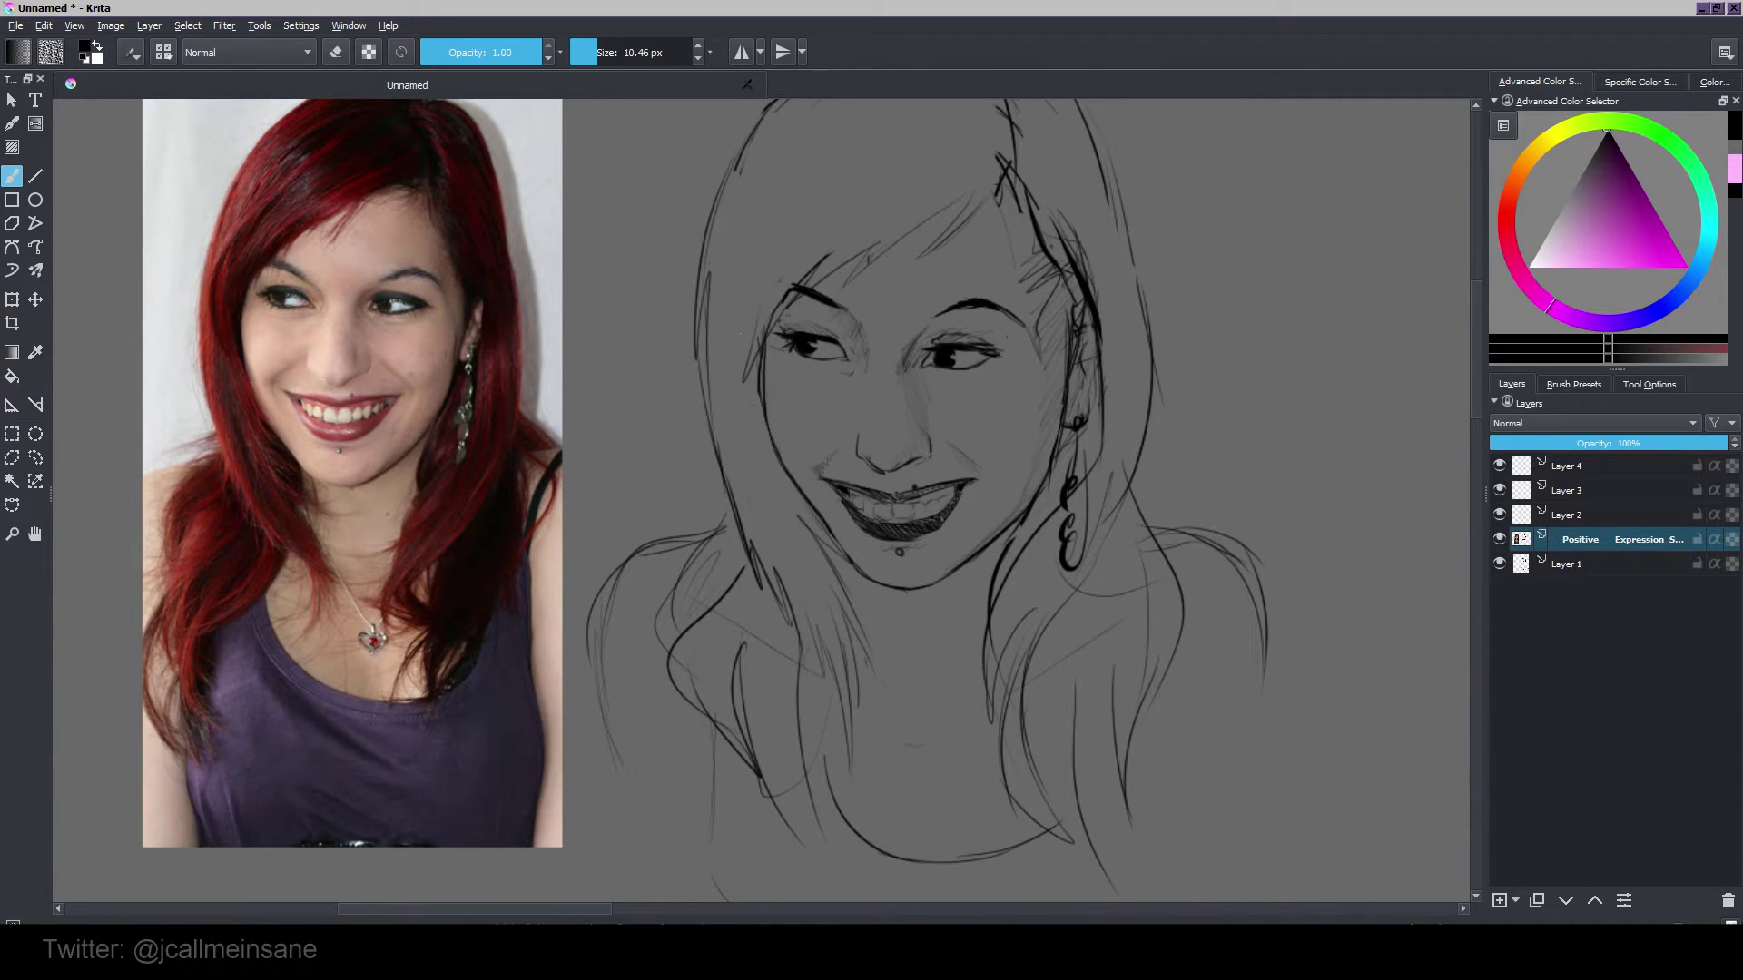
mouse_move(741, 340)
mouse_down()
mouse_move(783, 474)
mouse_move(775, 448)
mouse_up()
Step: Draw the necklace chain from the left hair strands down to the chest, undoing the unwanted strokes
drag(874, 589, 840, 526)
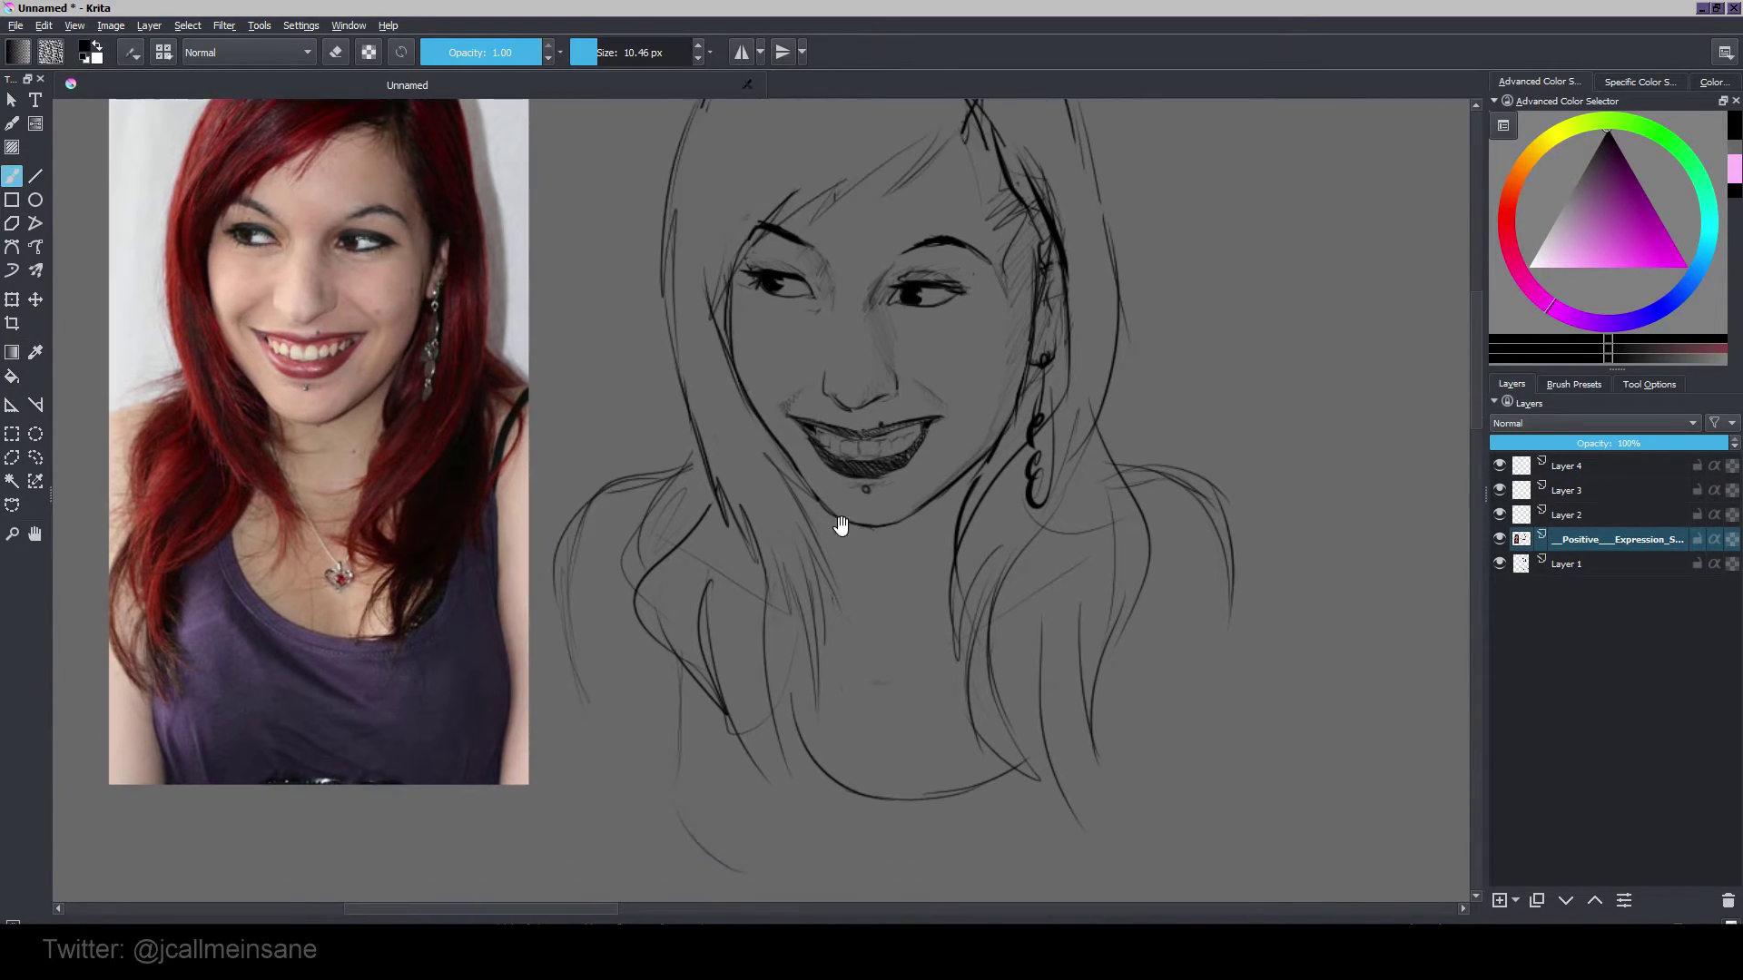
drag(823, 595, 902, 683)
key(ctrl+z)
key(ctrl+z)
key(ctrl+z)
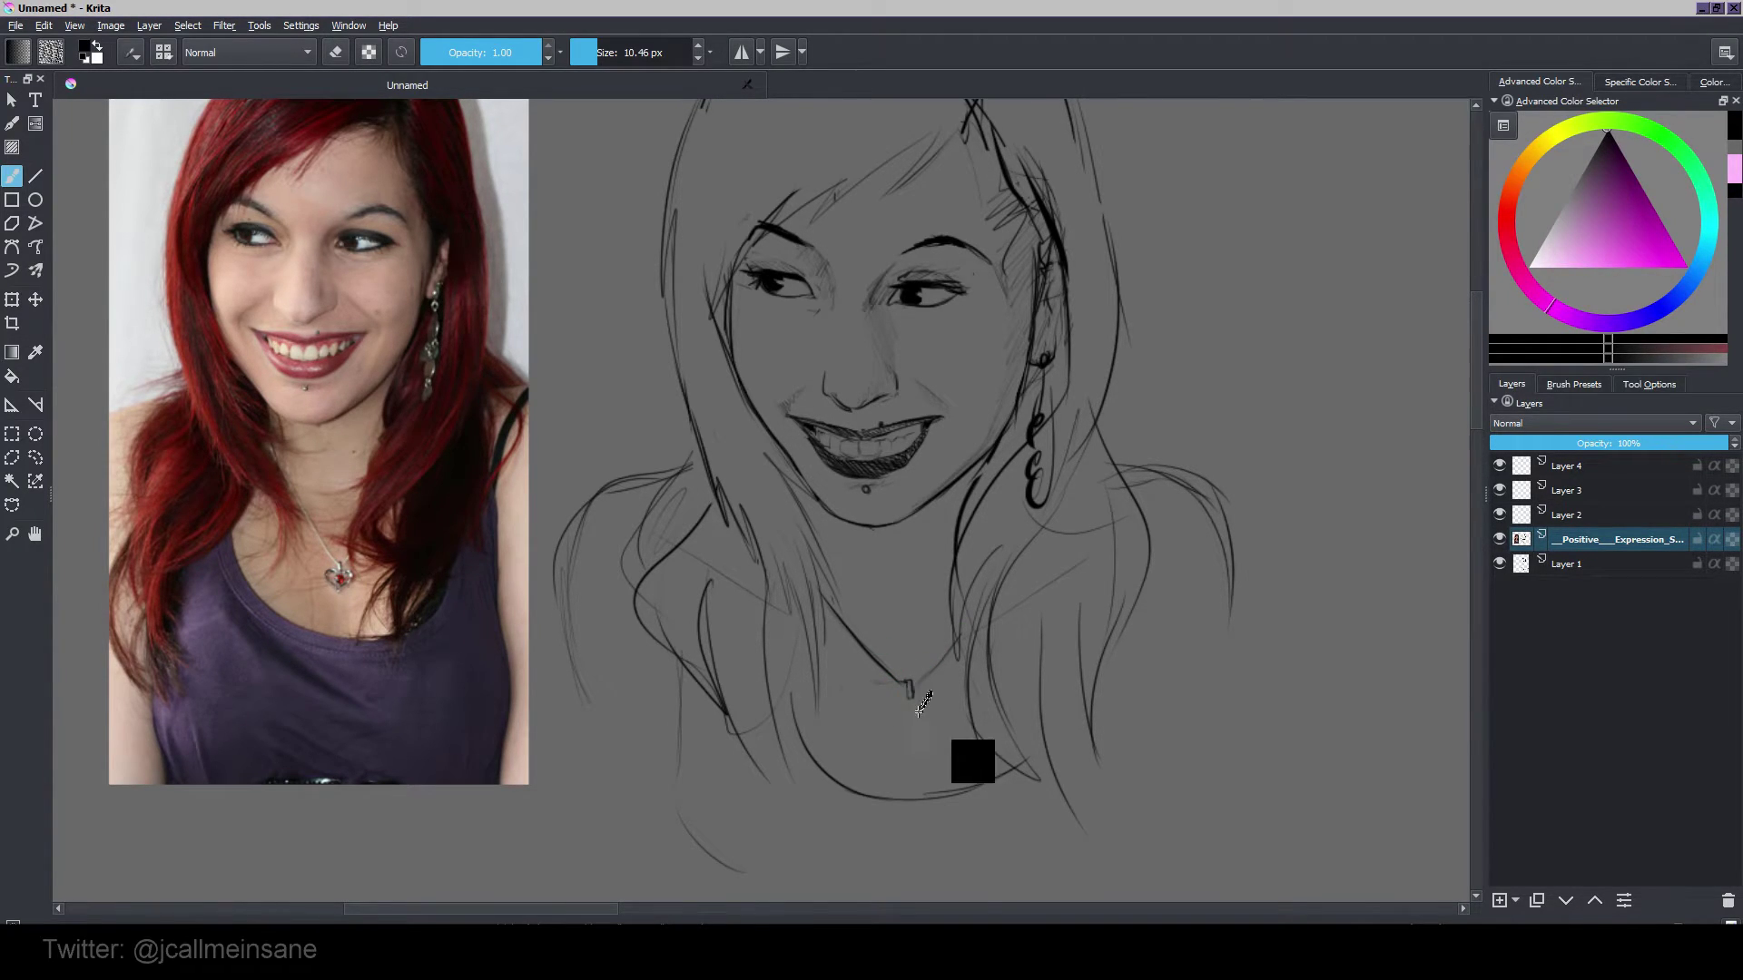
key(ctrl+z)
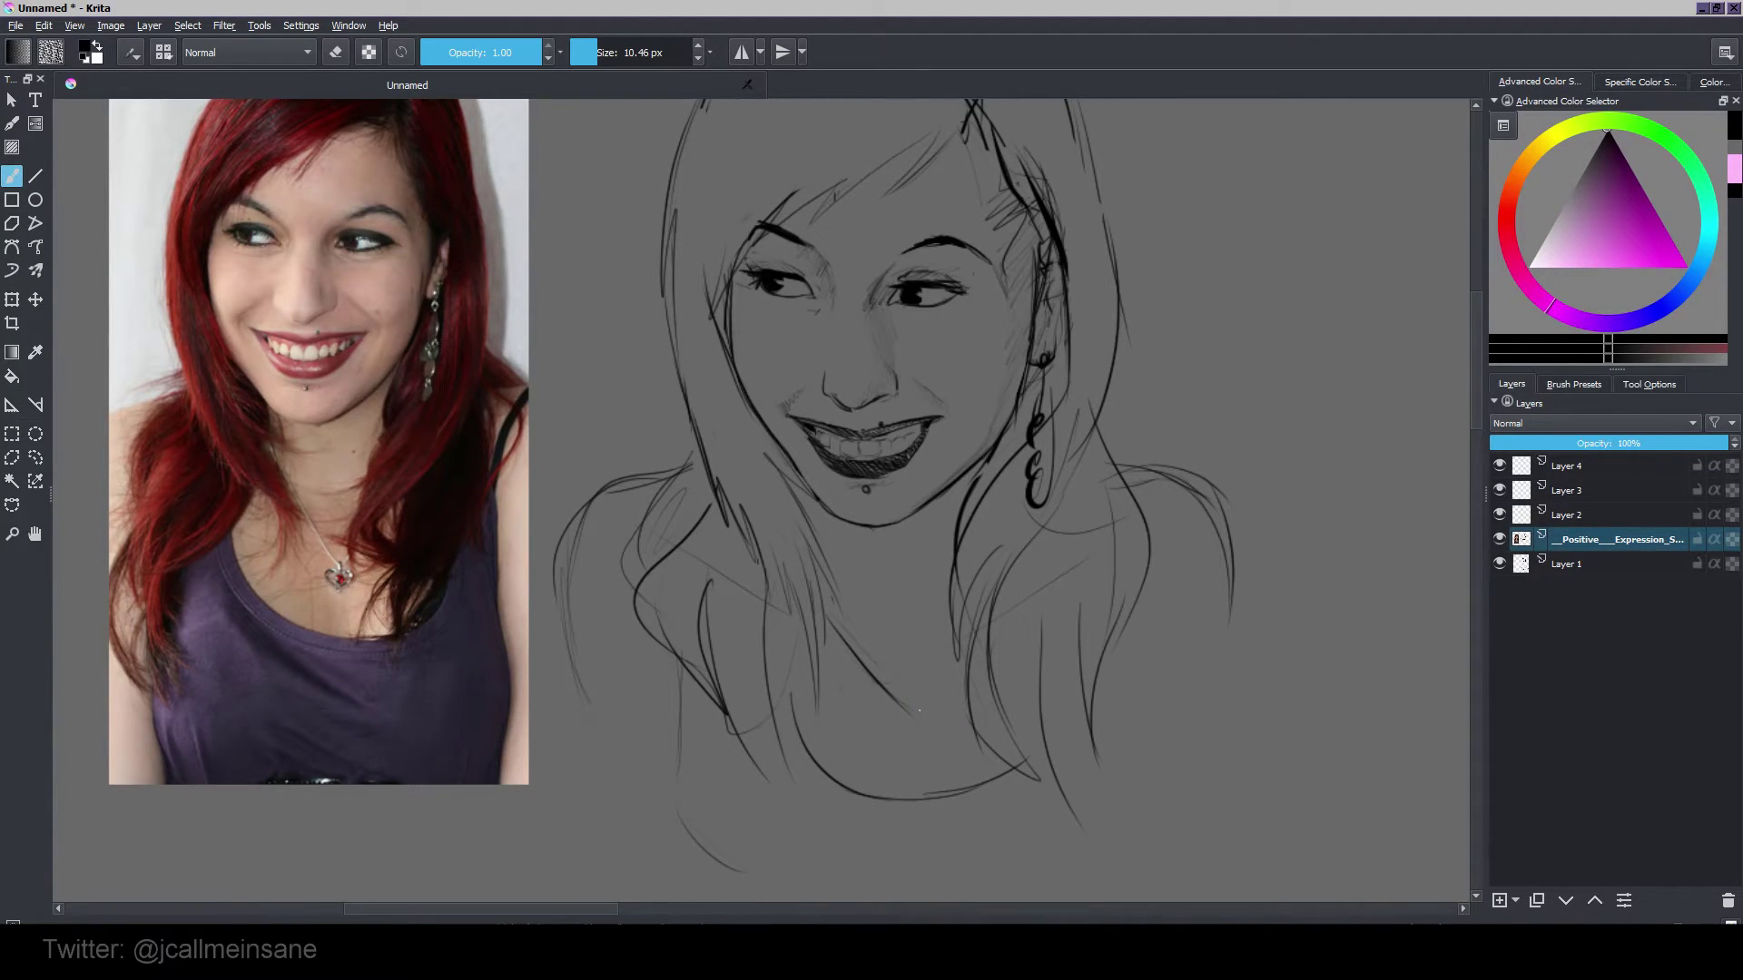
Step: Draw a shaded heart-shaped pendant with its clasp and complete the right side of the necklace chain
mouse_move(910, 706)
mouse_down()
mouse_move(967, 664)
mouse_move(914, 693)
mouse_move(912, 649)
mouse_up()
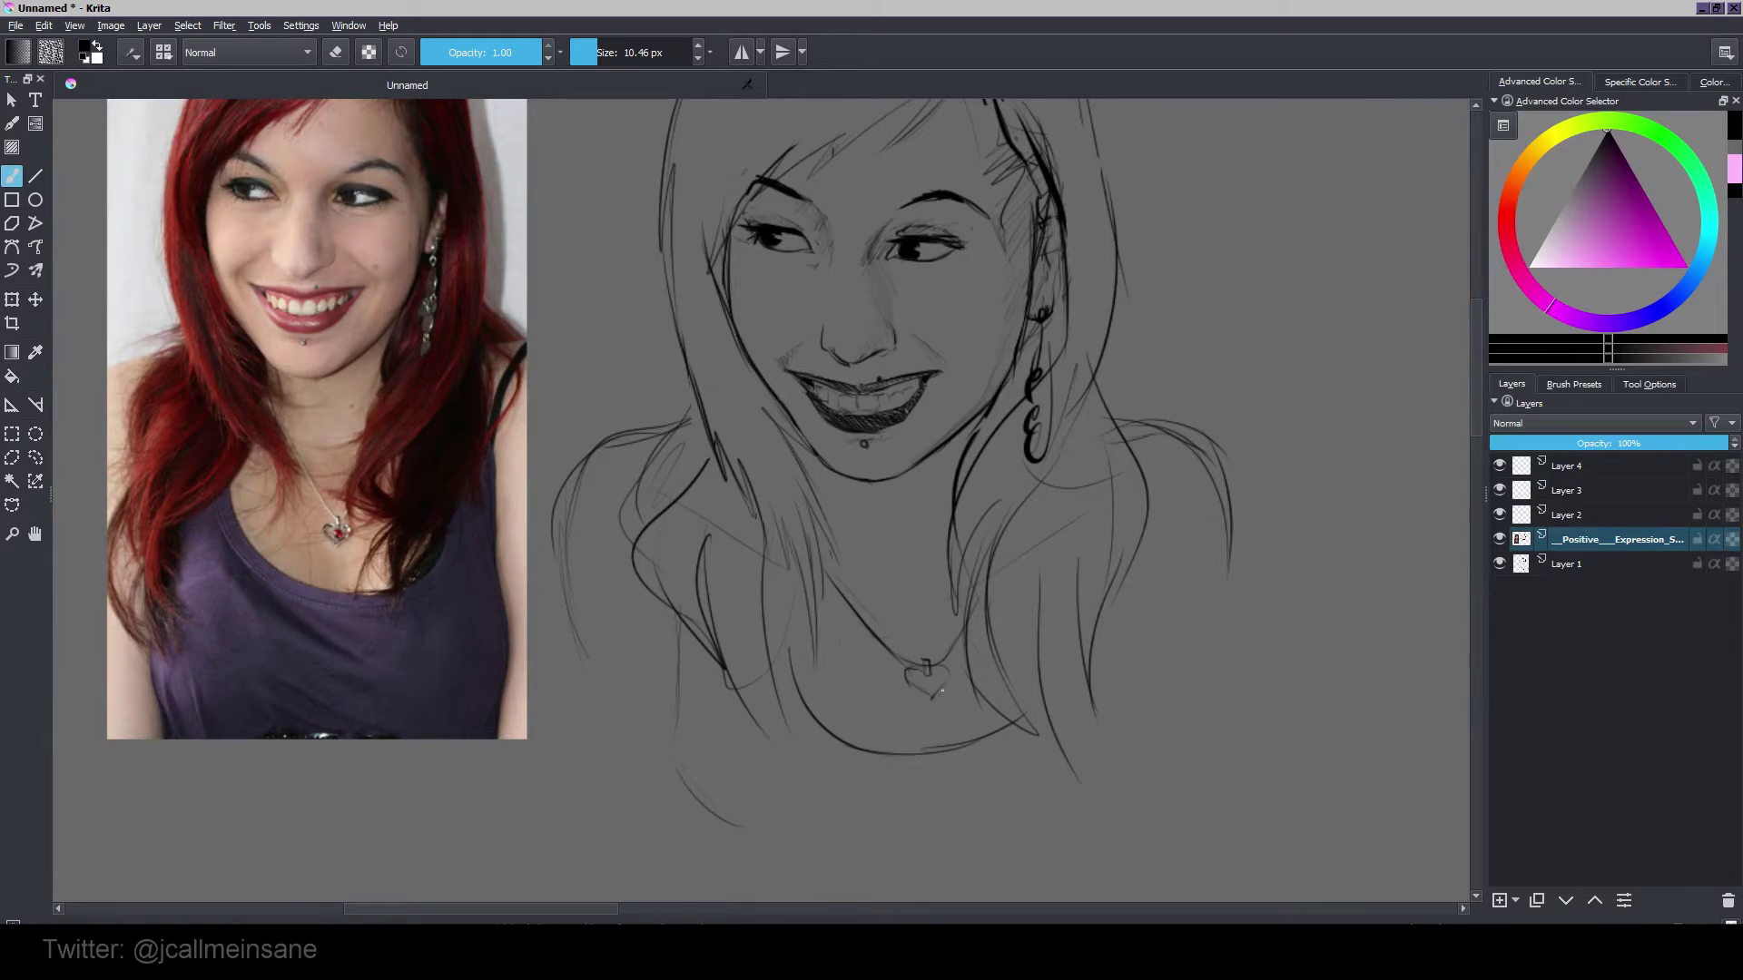
drag(910, 665, 920, 679)
drag(915, 677, 933, 690)
drag(945, 626, 954, 665)
drag(848, 692, 840, 792)
mouse_move(949, 629)
mouse_down()
mouse_move(941, 644)
mouse_move(930, 618)
mouse_move(986, 678)
mouse_up()
Step: Select the mouth and lip piercing with a freehand outline, transform them slightly up and to the left, and return to the brush
scroll(946, 639, down, 1)
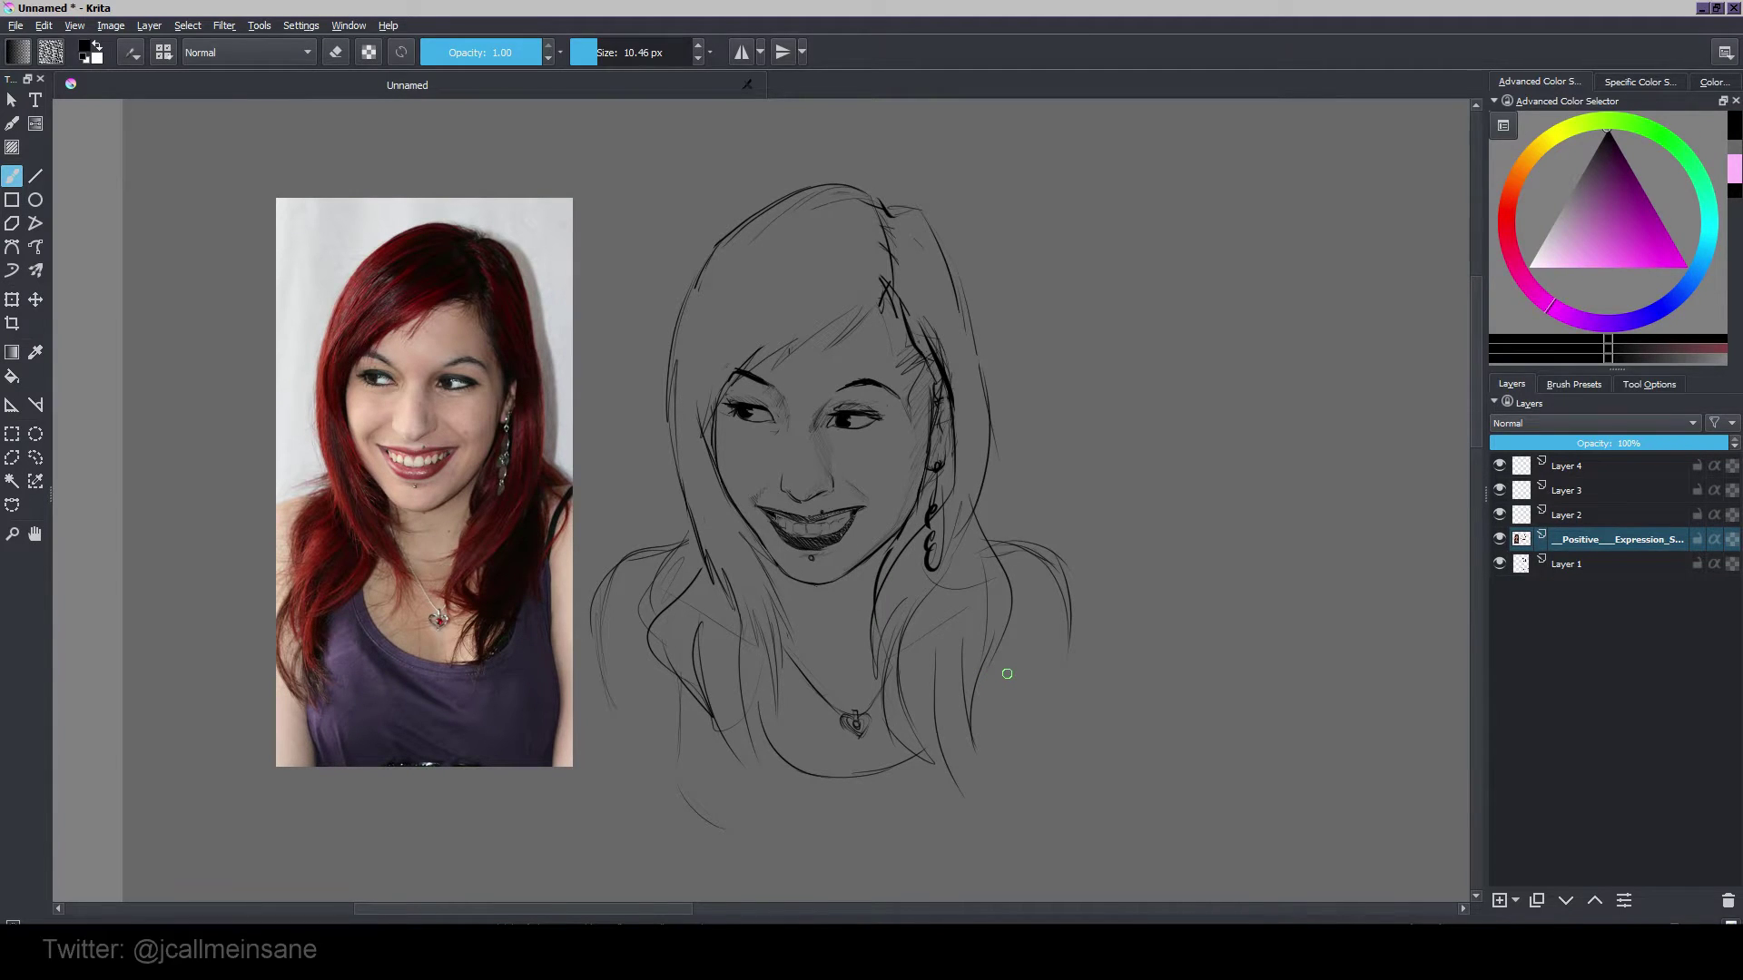
drag(1010, 673, 1023, 684)
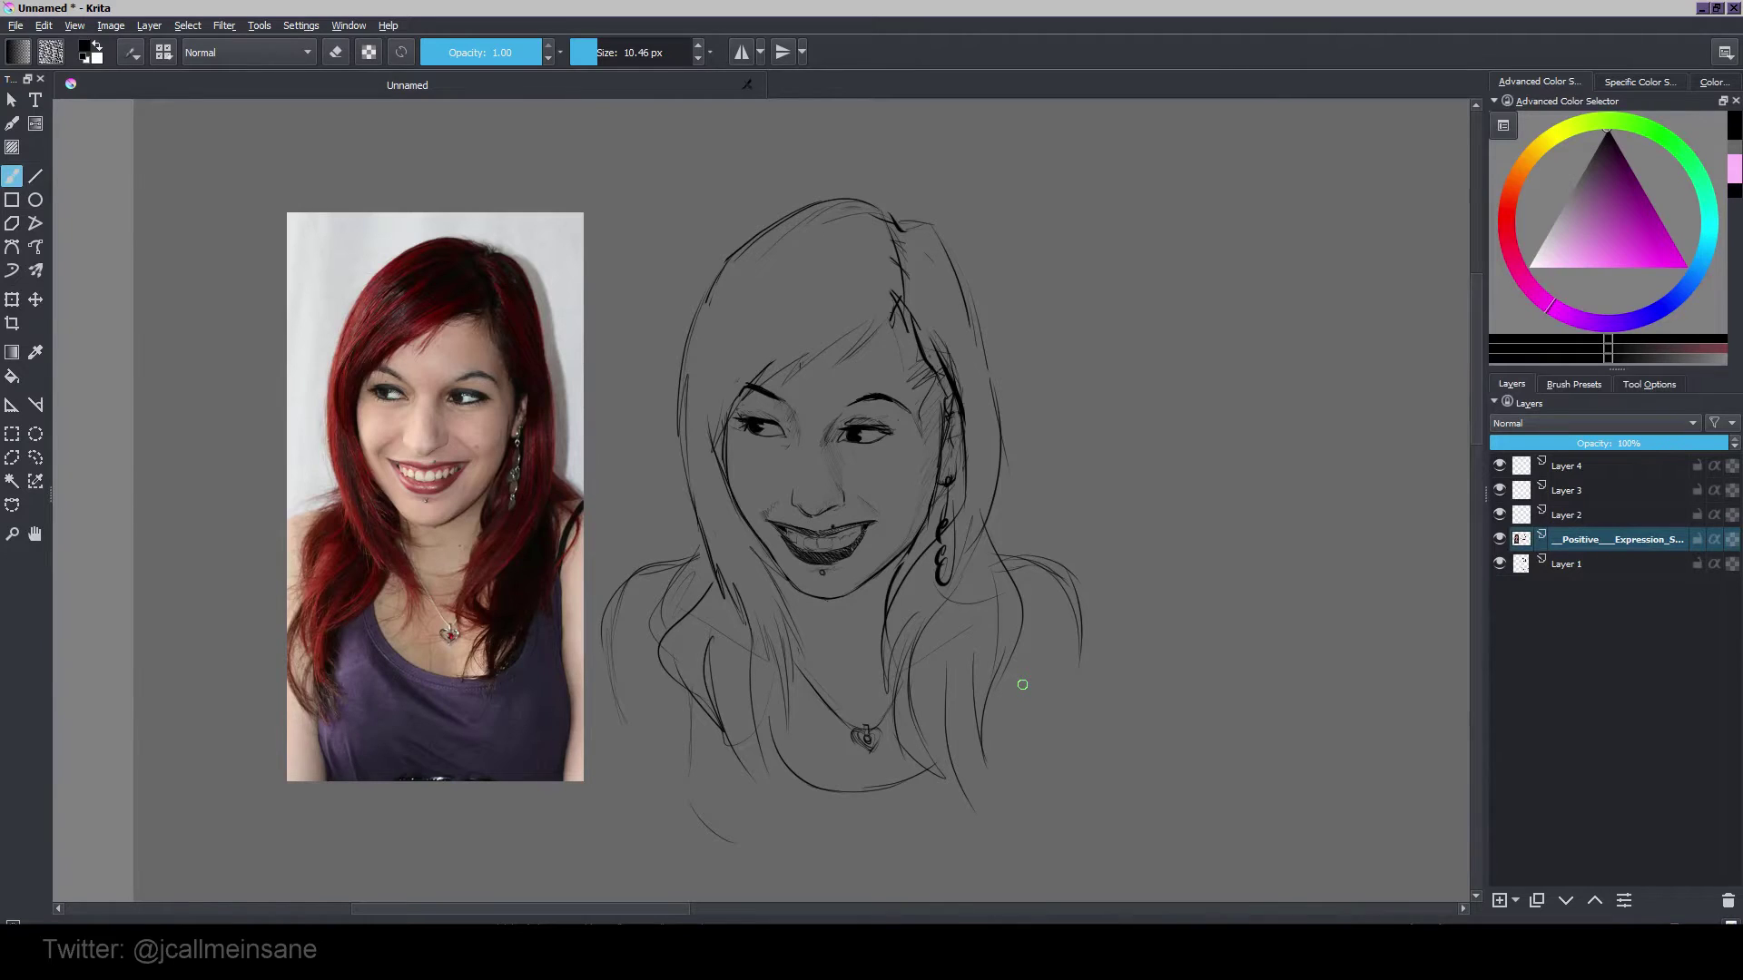
scroll(1010, 669, up, 1)
drag(1009, 667, 1070, 731)
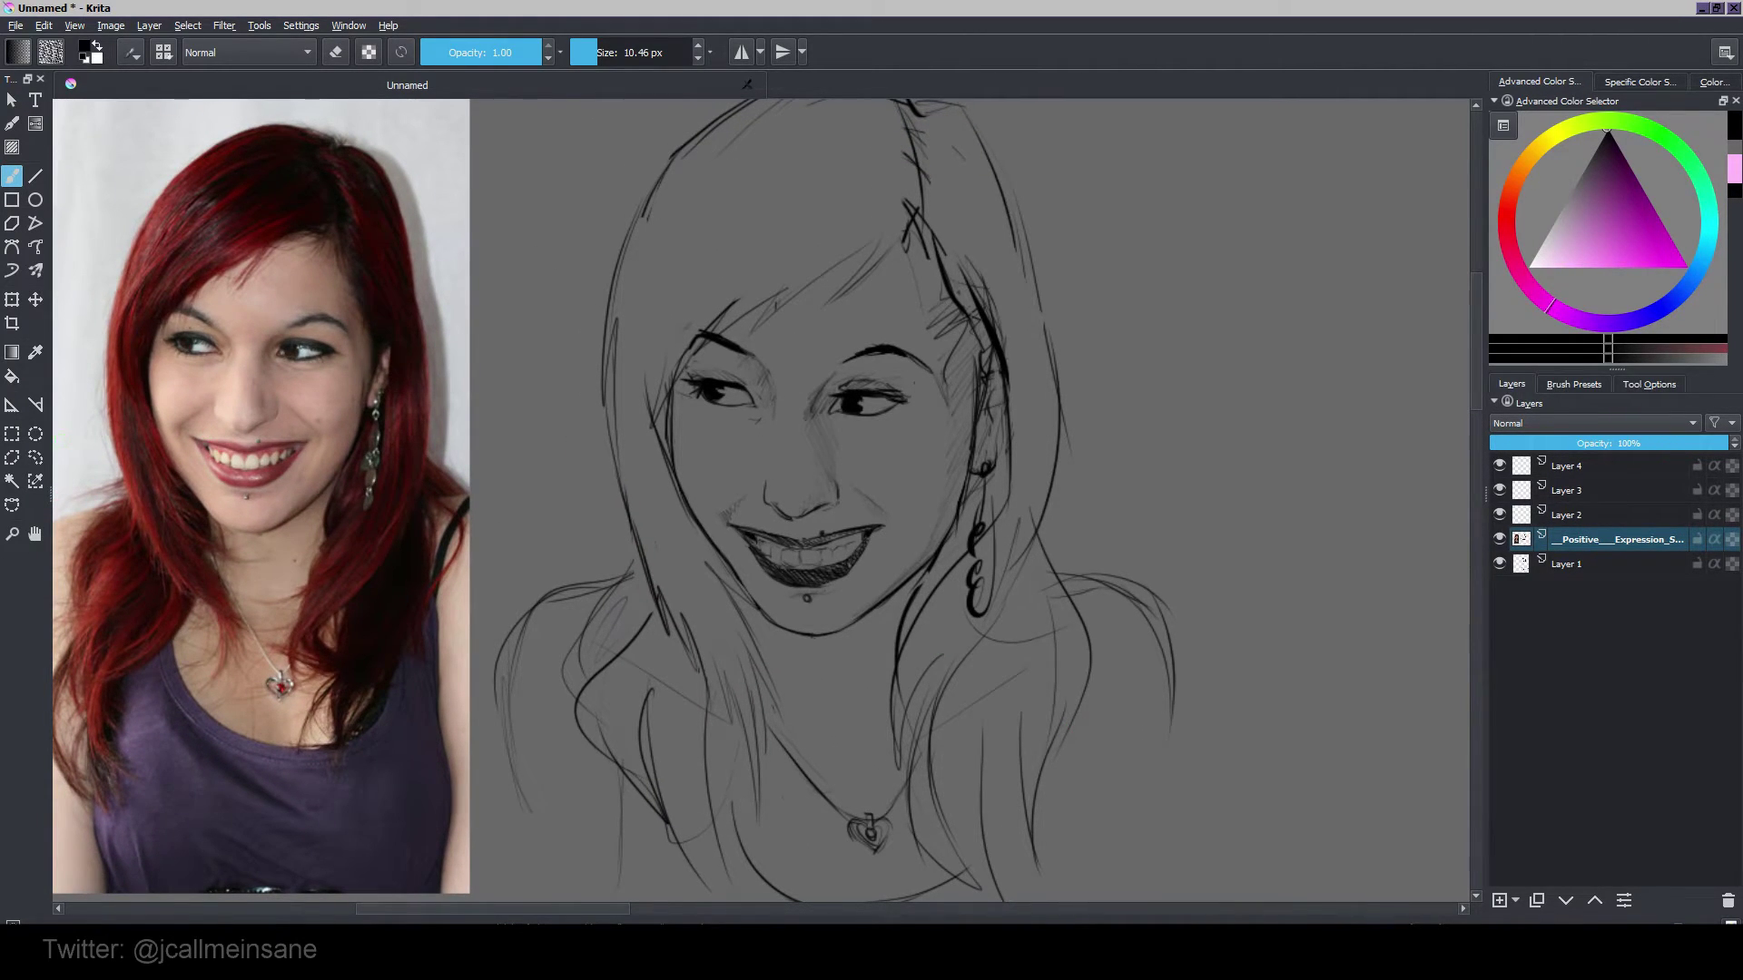
click(35, 458)
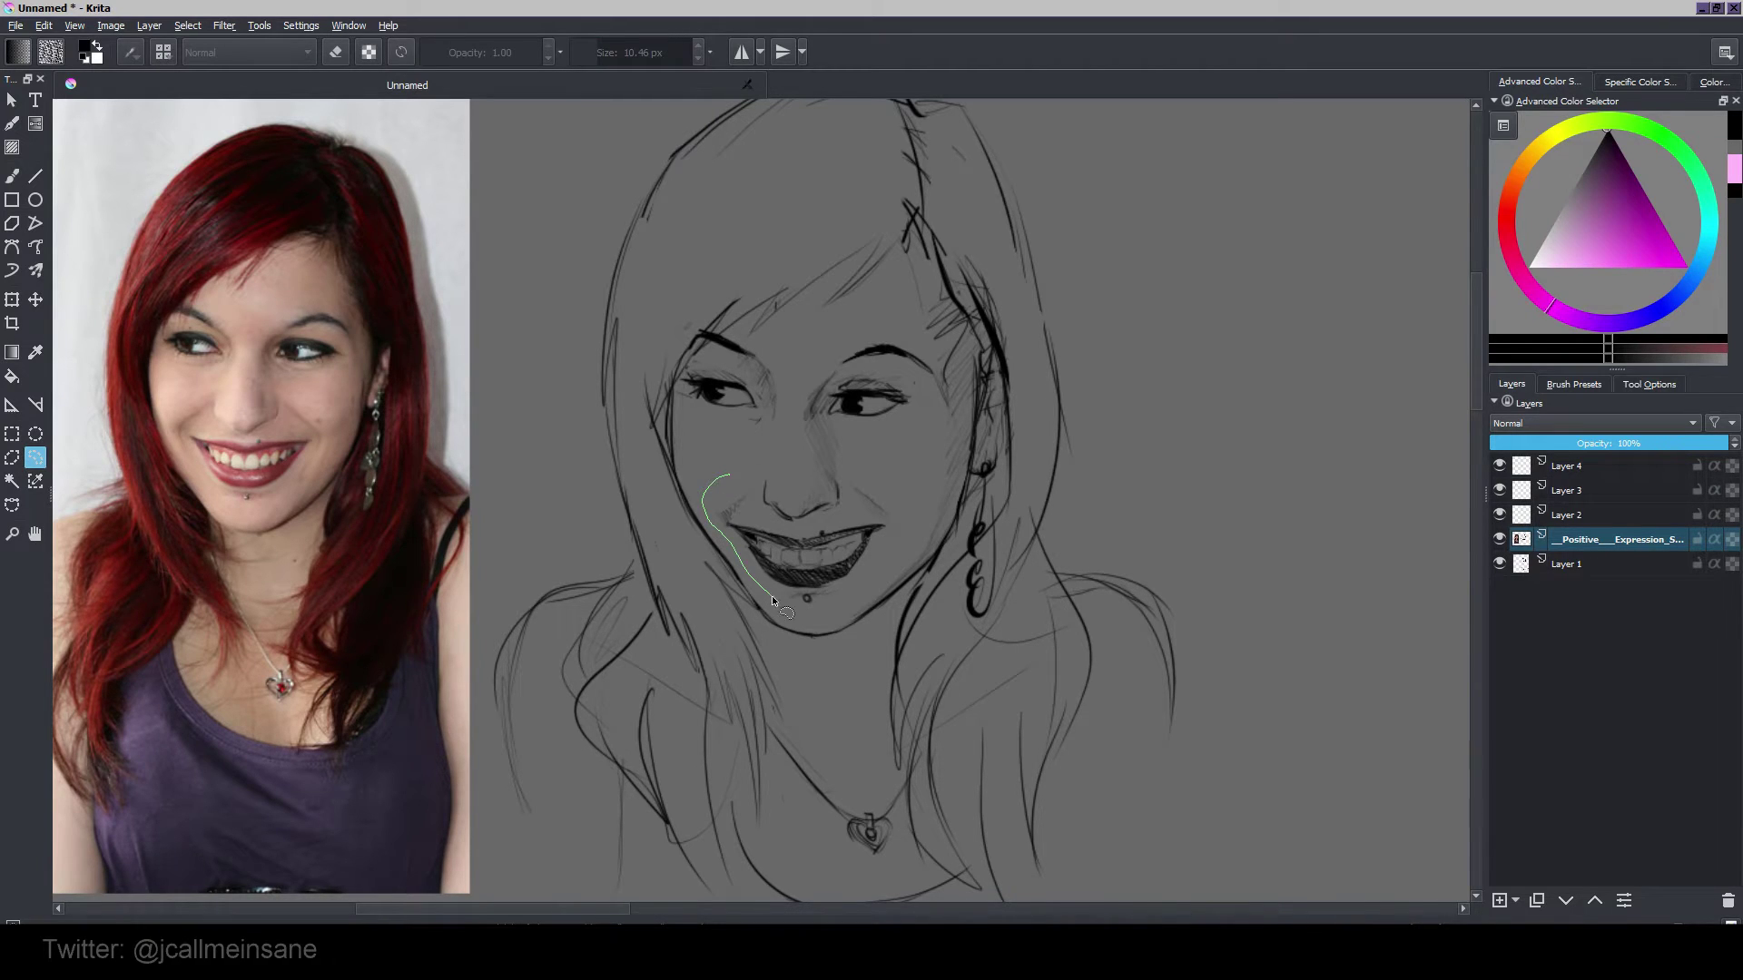
mouse_move(877, 579)
mouse_down()
mouse_move(920, 530)
mouse_move(876, 461)
mouse_move(822, 439)
mouse_up()
key(ctrl+t)
drag(856, 502, 852, 504)
key(Return)
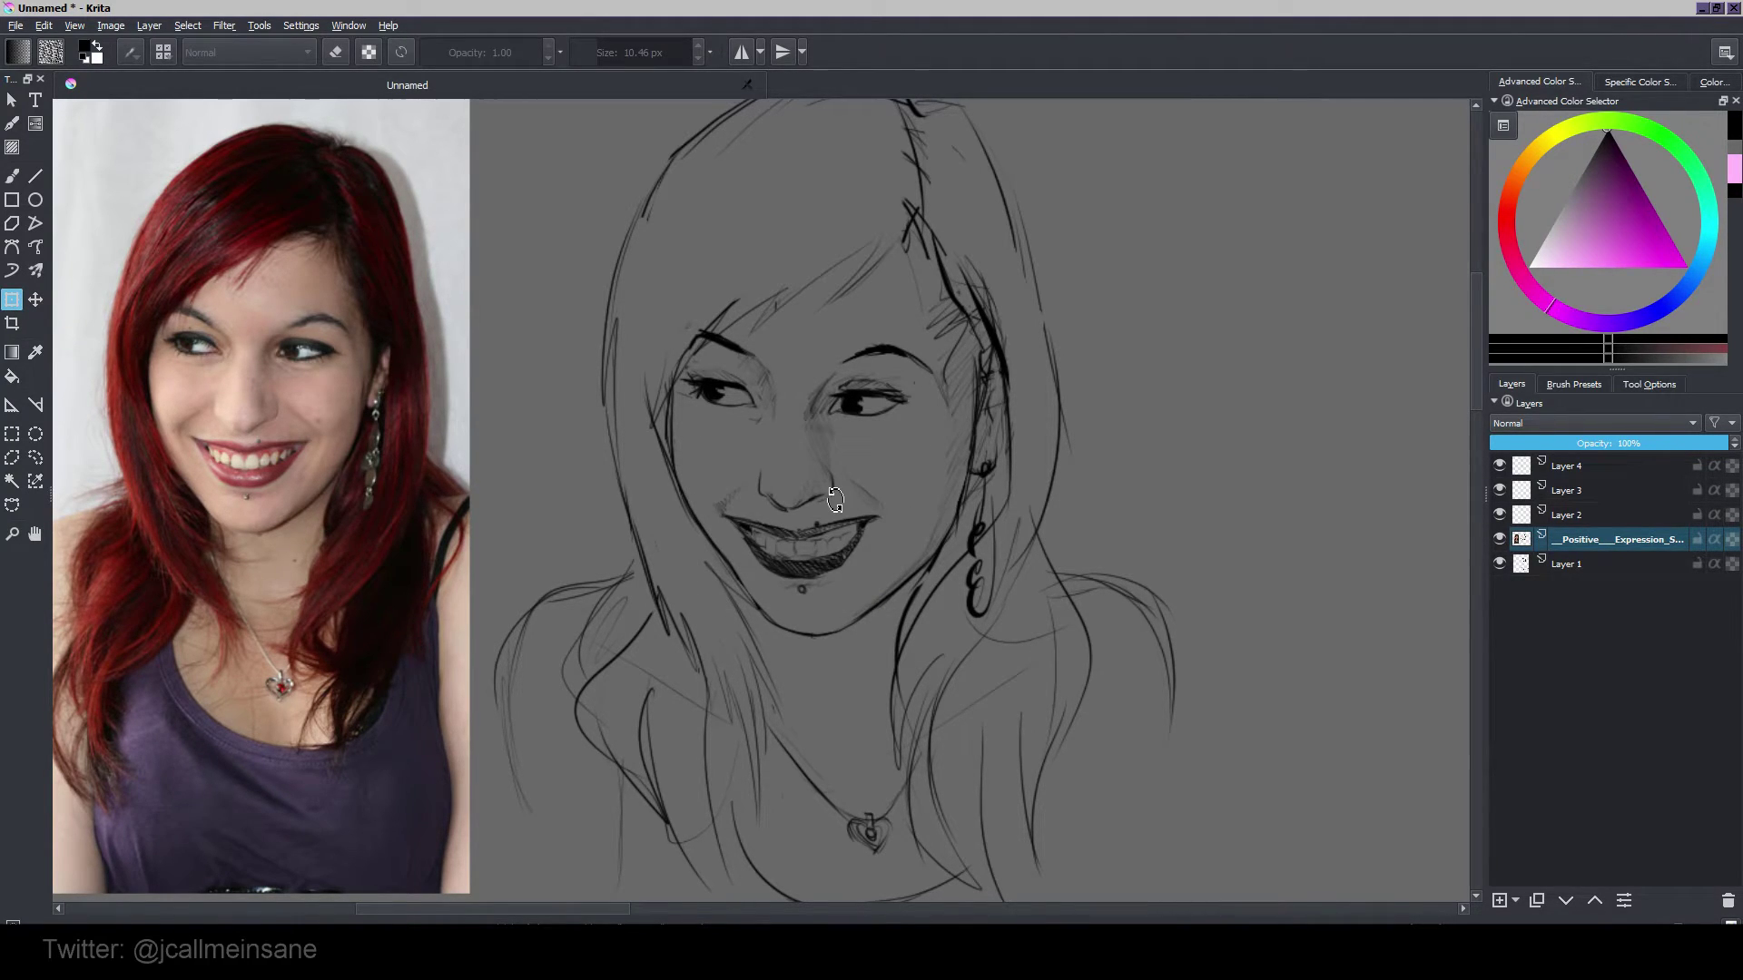
key(b)
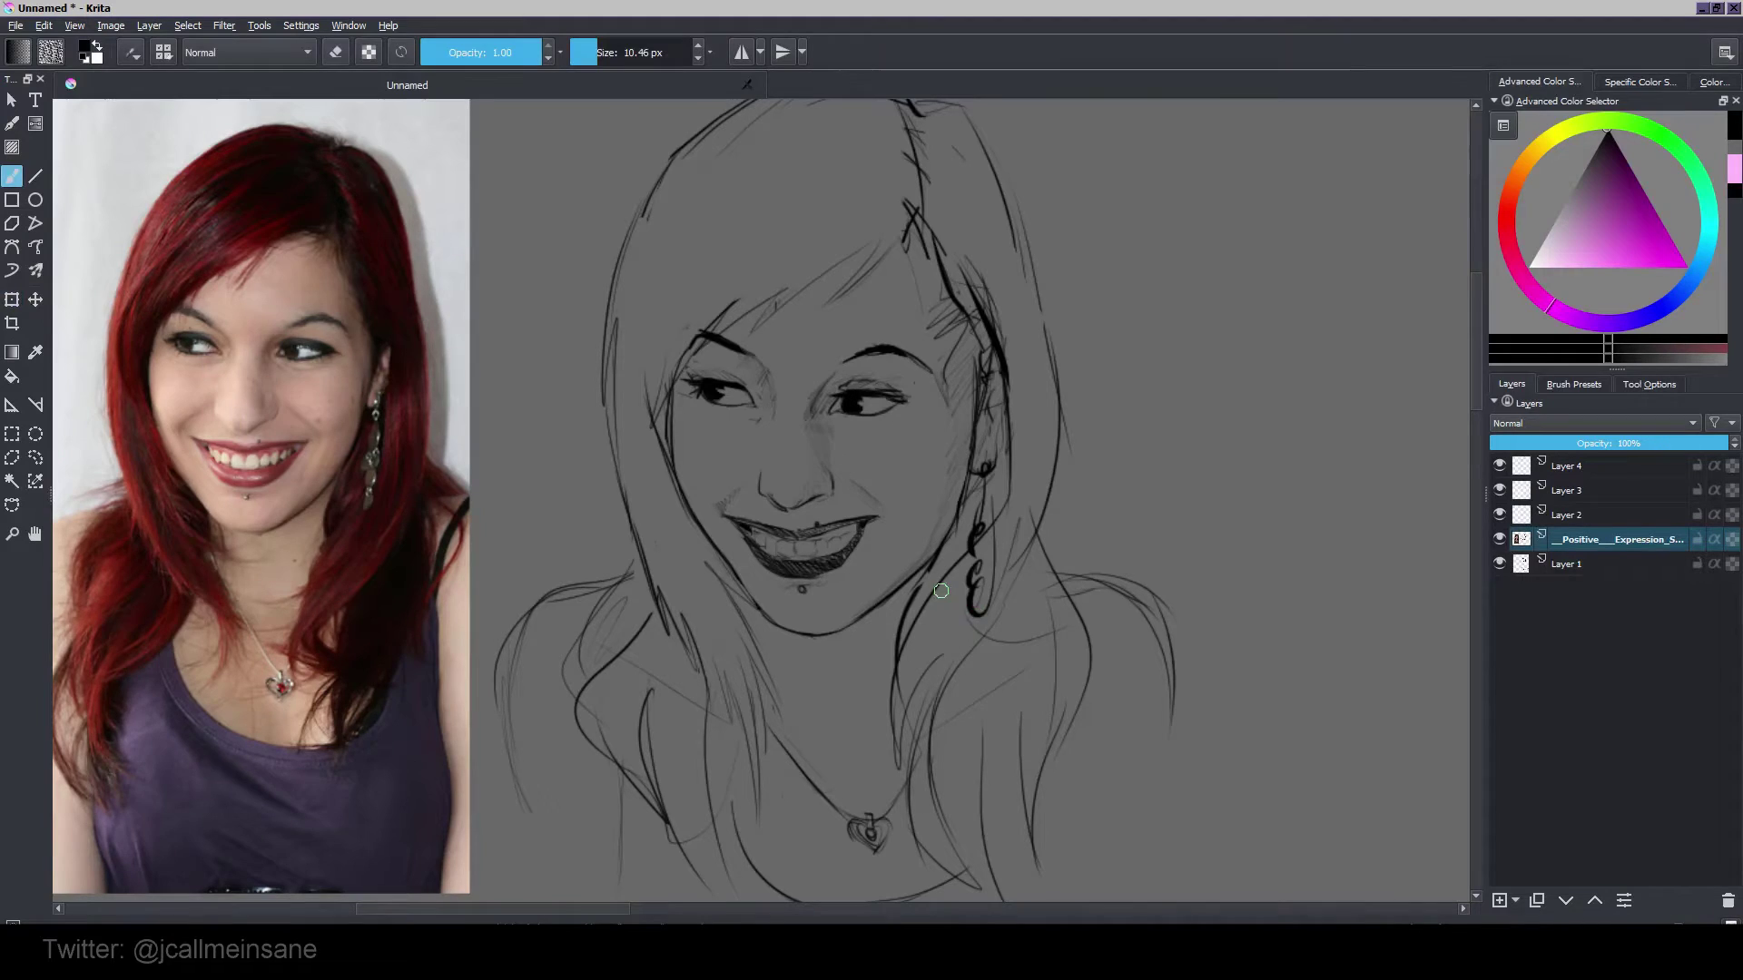
scroll(958, 590, down, 2)
drag(1135, 719, 1145, 734)
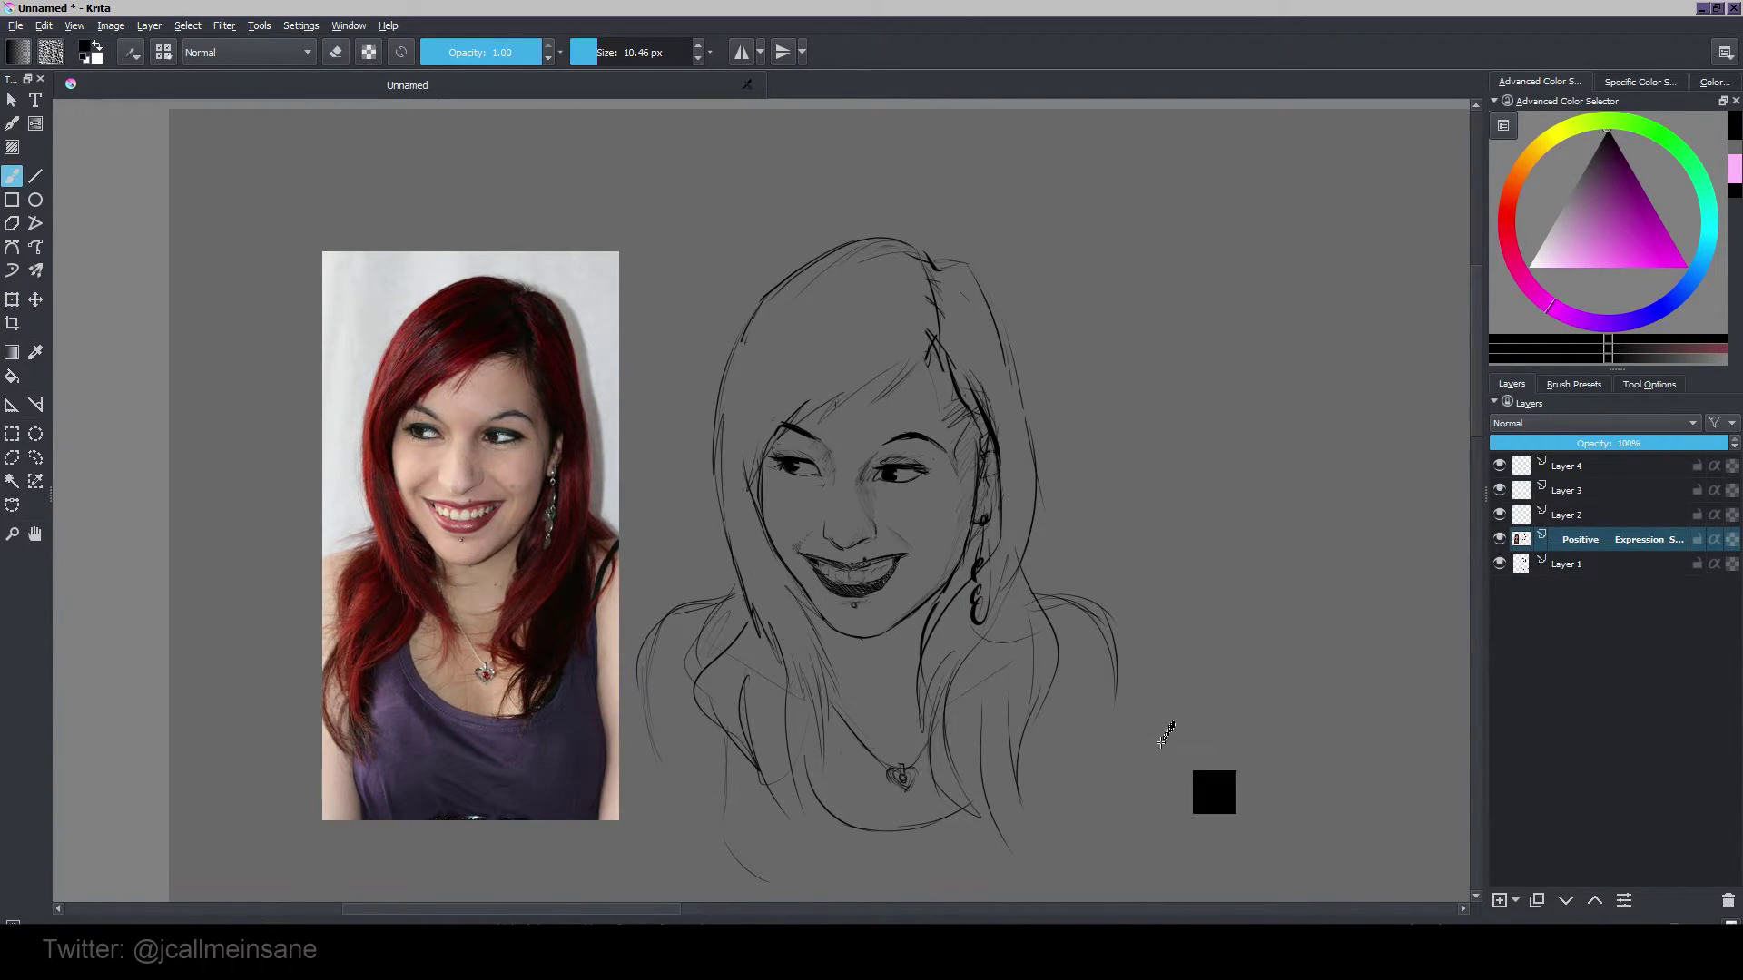
Step: Undo the last transform of the mouth and lip piercing, and clear the selection around them
key(ctrl+z)
key(ctrl+z)
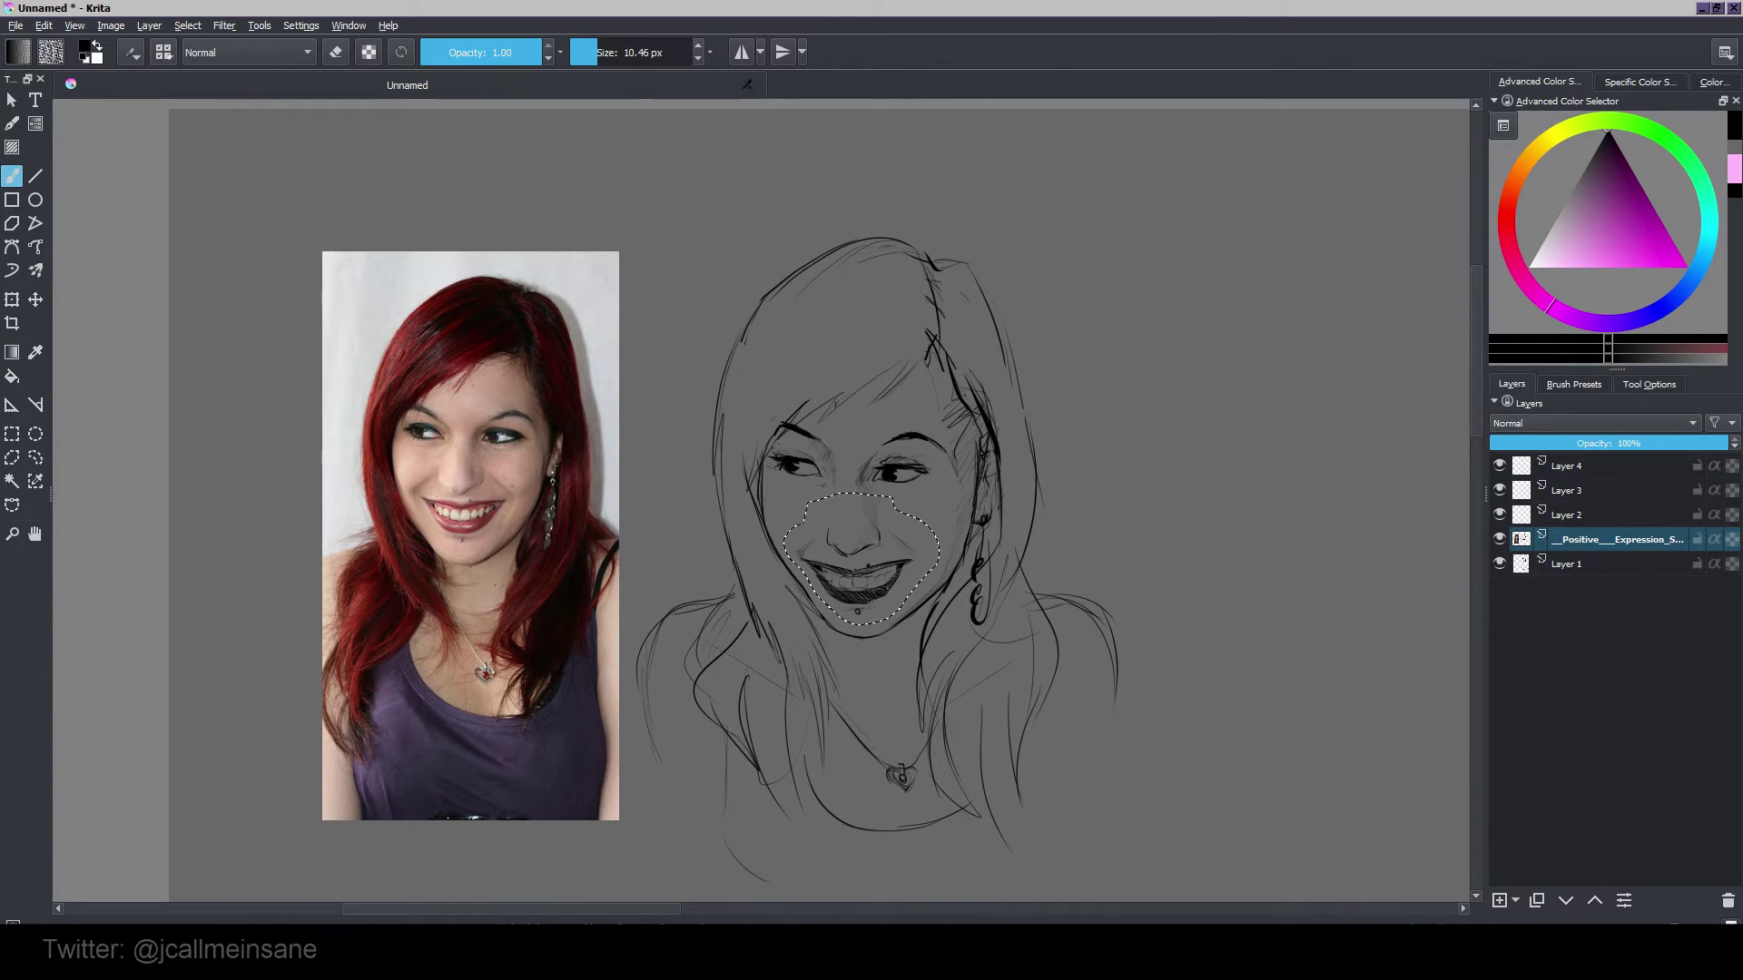
key(ctrl+shift+a)
Step: Select the reference photo and woman's sketch with a rectangle, move both to the canvas's lower-right corner, deselect and return to the brush
mouse_move(1140, 708)
mouse_down()
mouse_move(1023, 584)
mouse_move(1008, 602)
mouse_up()
mouse_move(1026, 661)
mouse_down()
mouse_move(1093, 712)
mouse_move(1058, 705)
mouse_up()
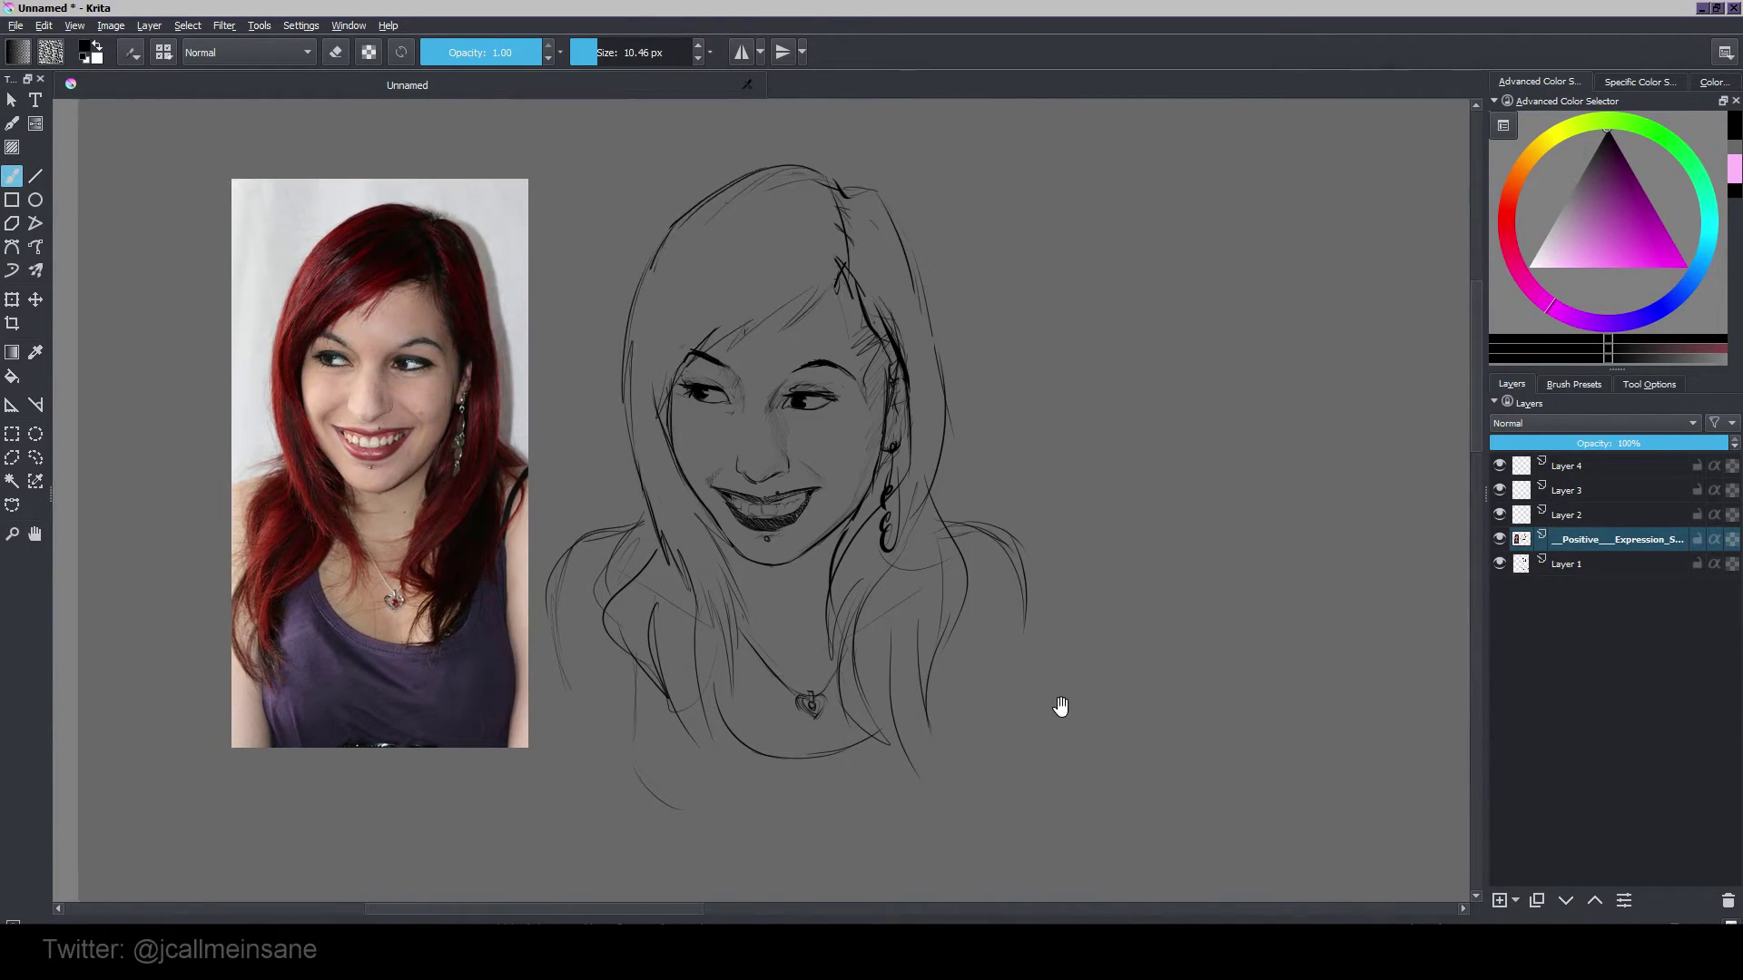
scroll(1043, 704, down, 1)
drag(1152, 751, 761, 585)
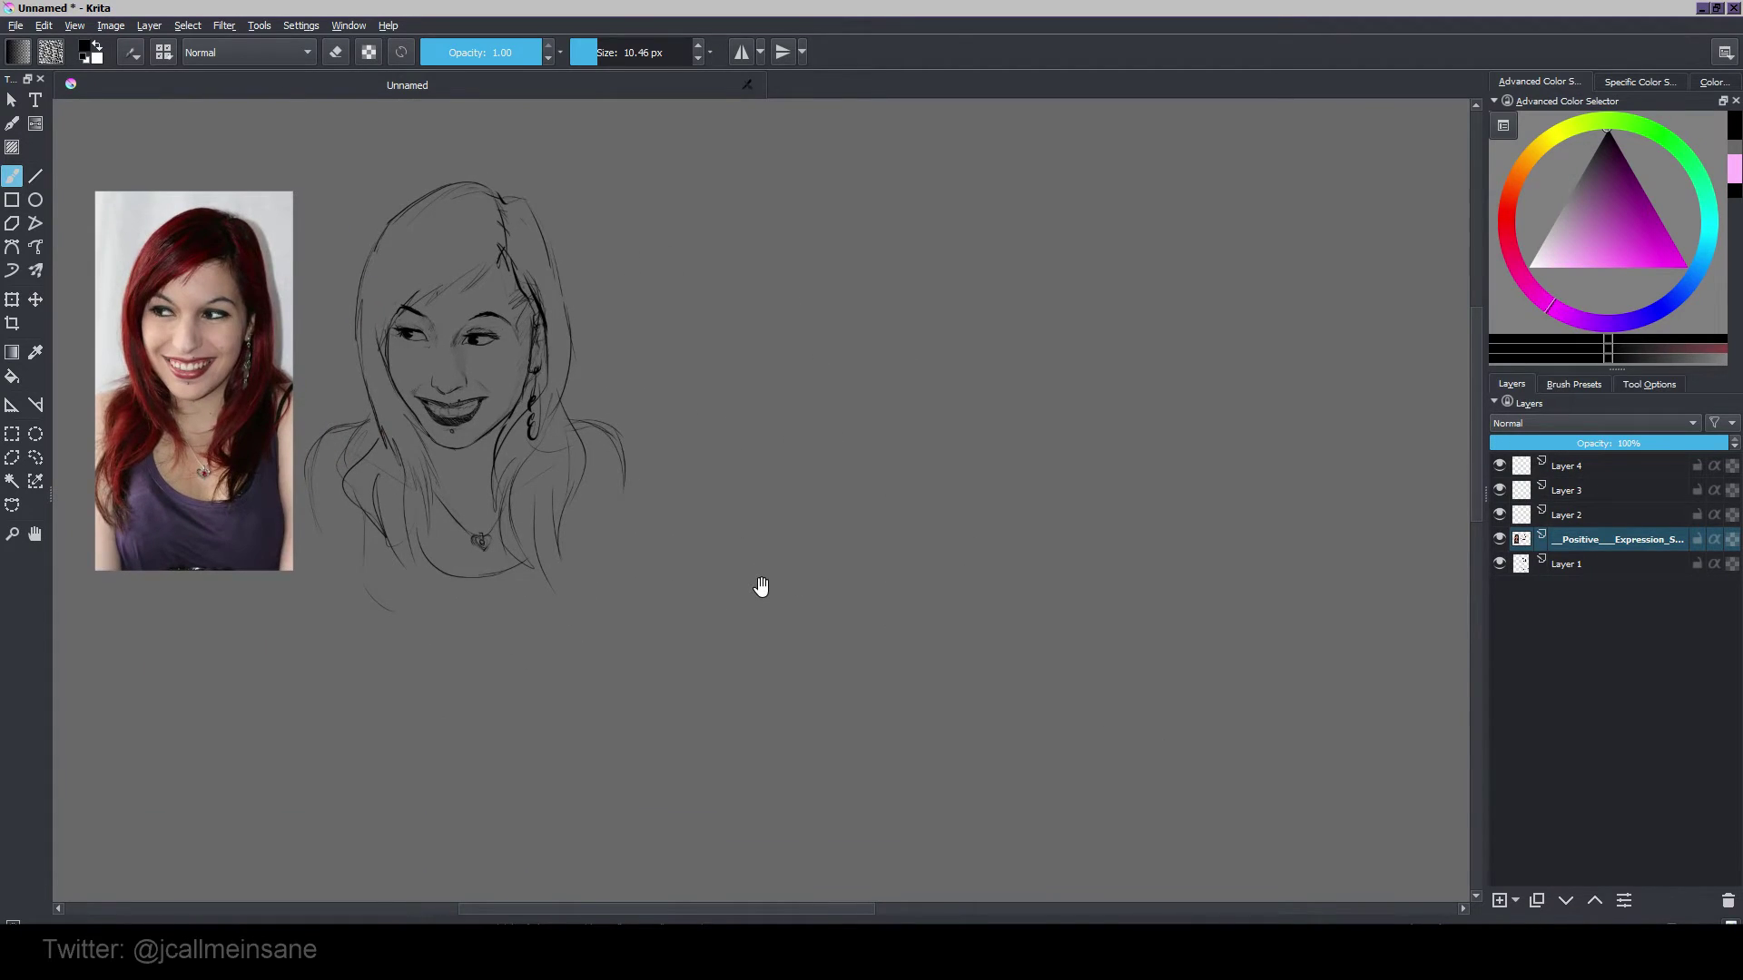
scroll(762, 585, down, 2)
drag(1156, 734, 1042, 623)
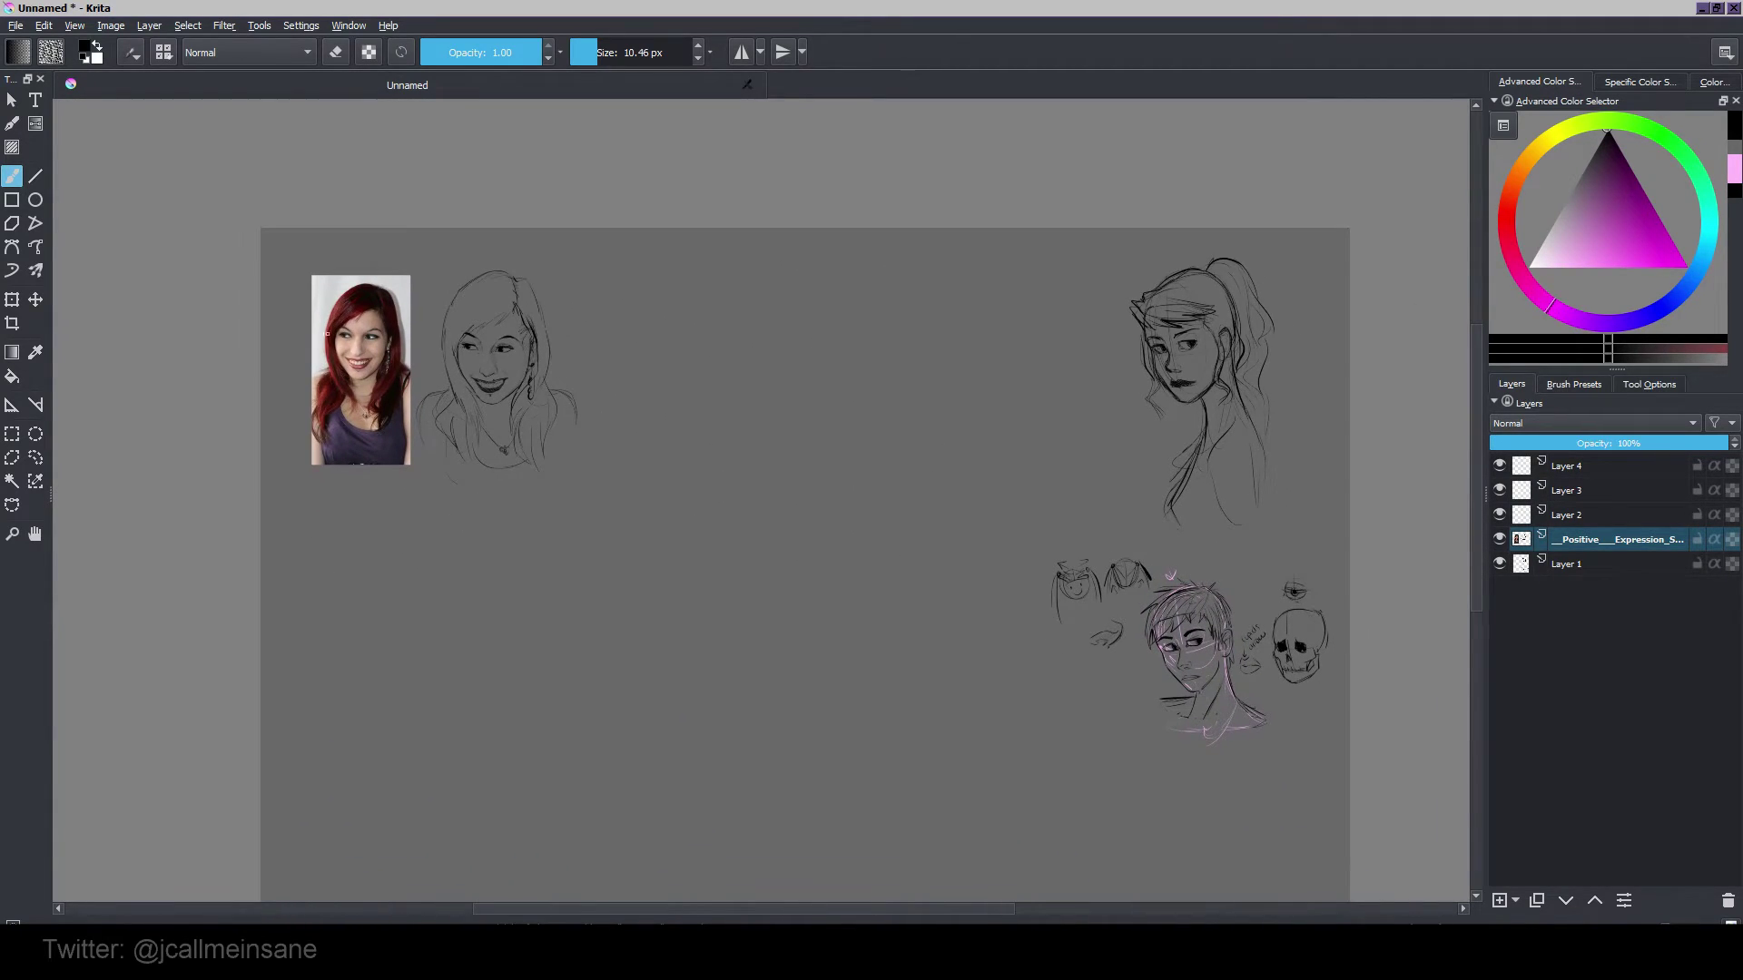
click(11, 433)
mouse_move(288, 243)
mouse_down()
mouse_move(293, 277)
mouse_move(638, 590)
mouse_move(636, 557)
mouse_up()
key(ctrl+t)
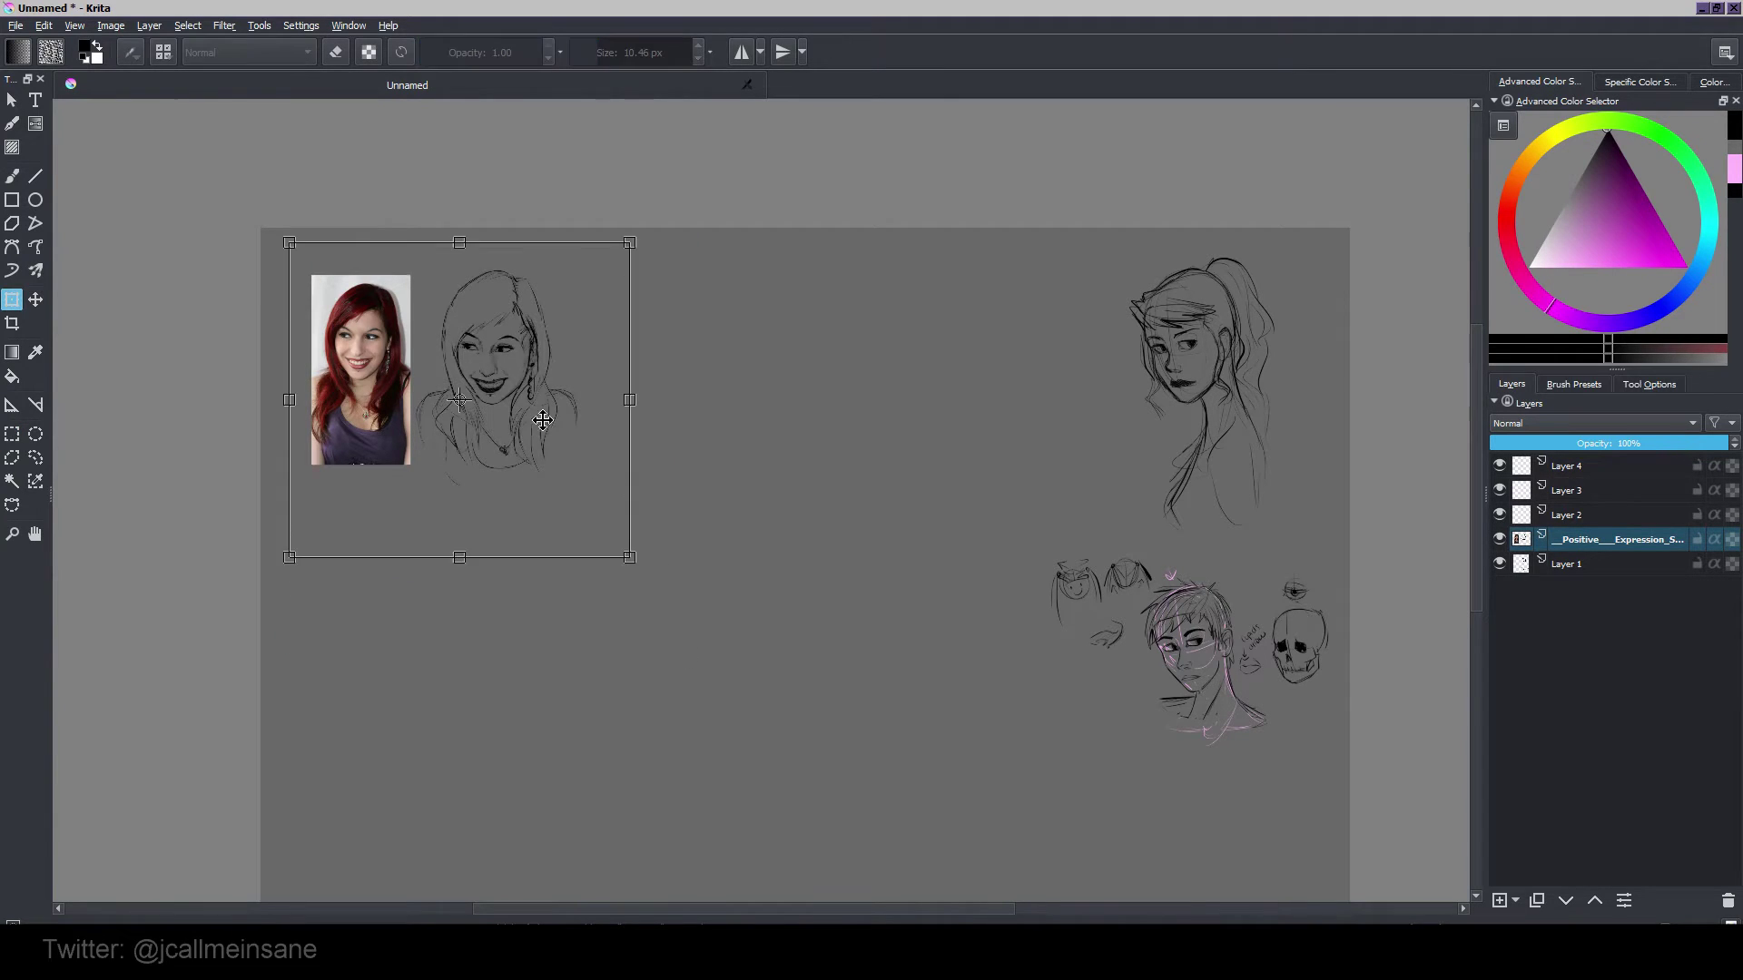
mouse_move(523, 341)
mouse_down()
mouse_move(902, 792)
mouse_move(1243, 777)
mouse_move(1300, 549)
mouse_up()
mouse_move(1244, 583)
mouse_down()
mouse_move(1239, 561)
mouse_move(1163, 566)
mouse_move(1268, 568)
mouse_up()
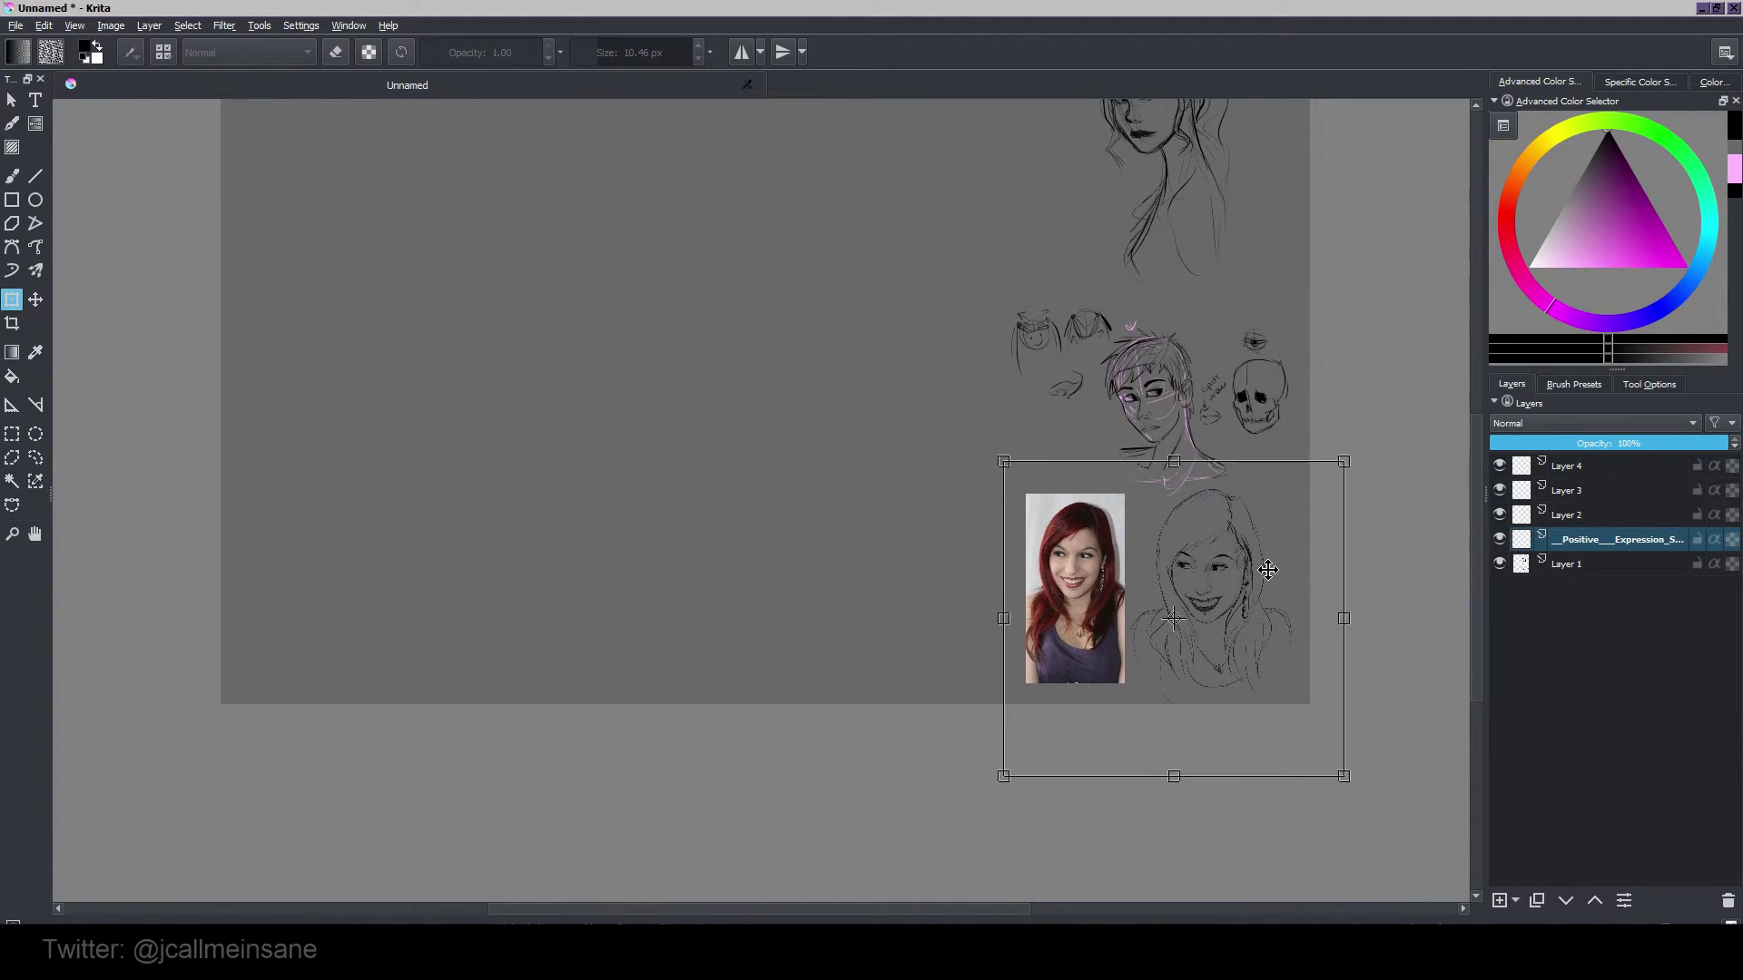
key(Return)
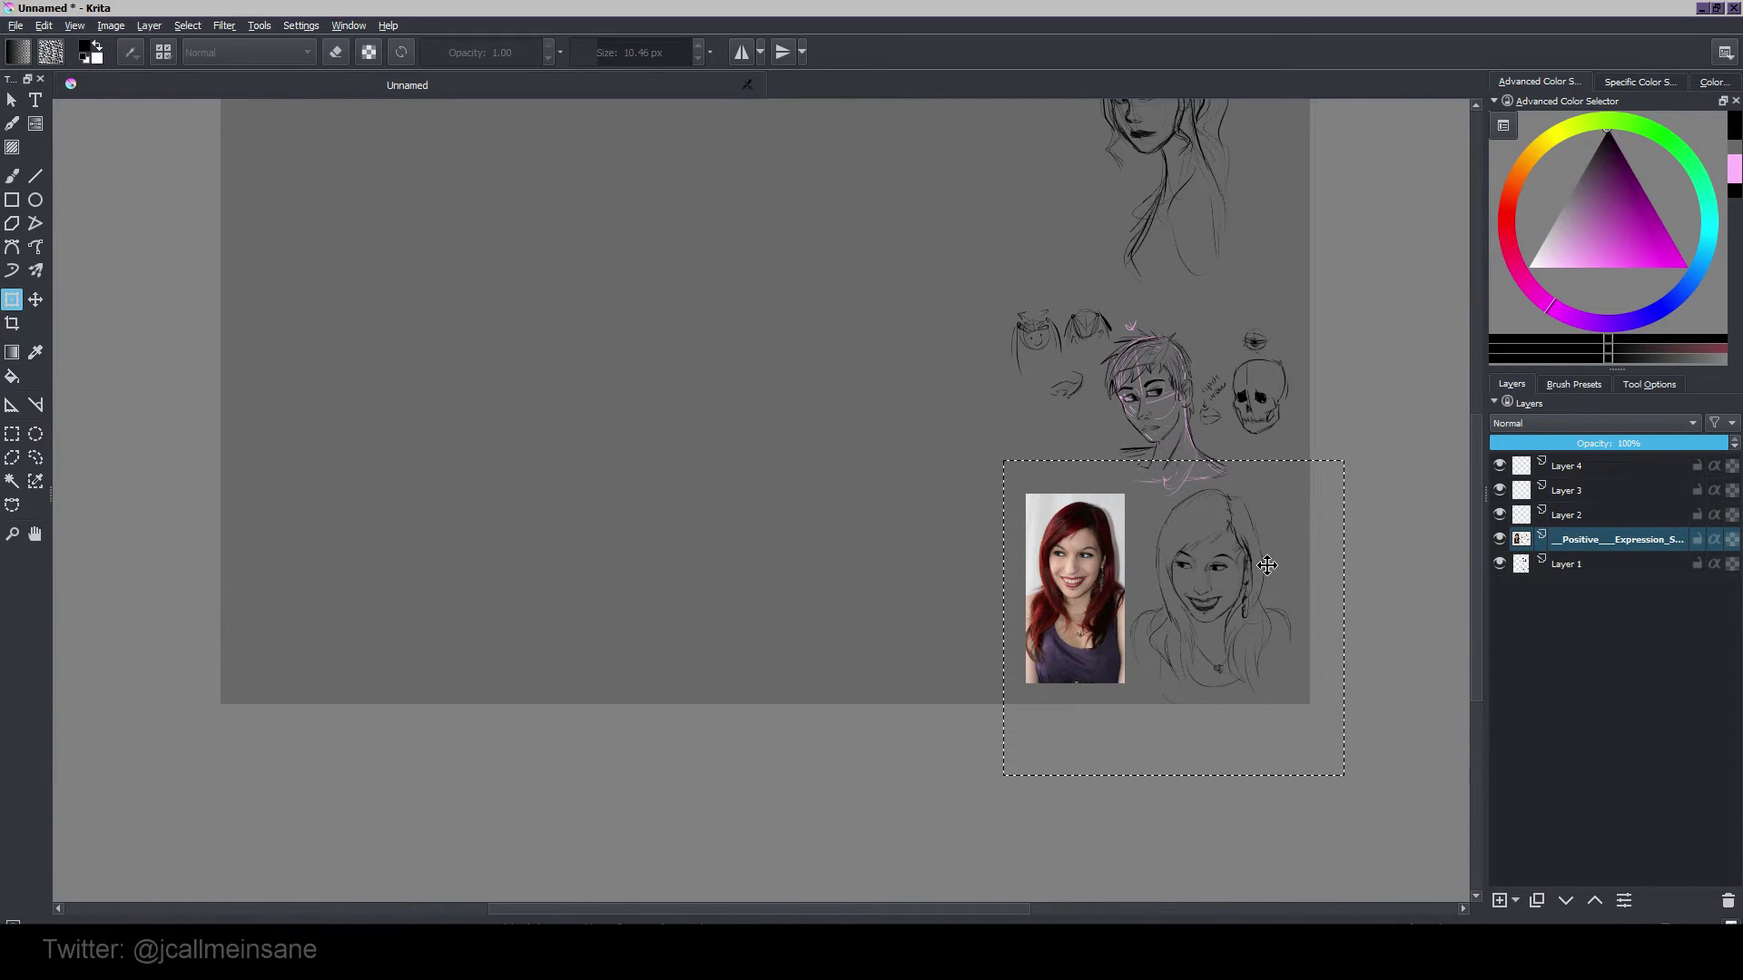
key(ctrl+shift+a)
mouse_move(940, 367)
mouse_down()
mouse_move(1004, 644)
mouse_move(993, 627)
mouse_move(643, 605)
mouse_move(728, 471)
mouse_move(895, 552)
mouse_up()
key(b)
Step: Look over the finished sketches along the canvas's right side, including the ponytail portrait
scroll(1004, 646, down, 1)
scroll(713, 612, up, 1)
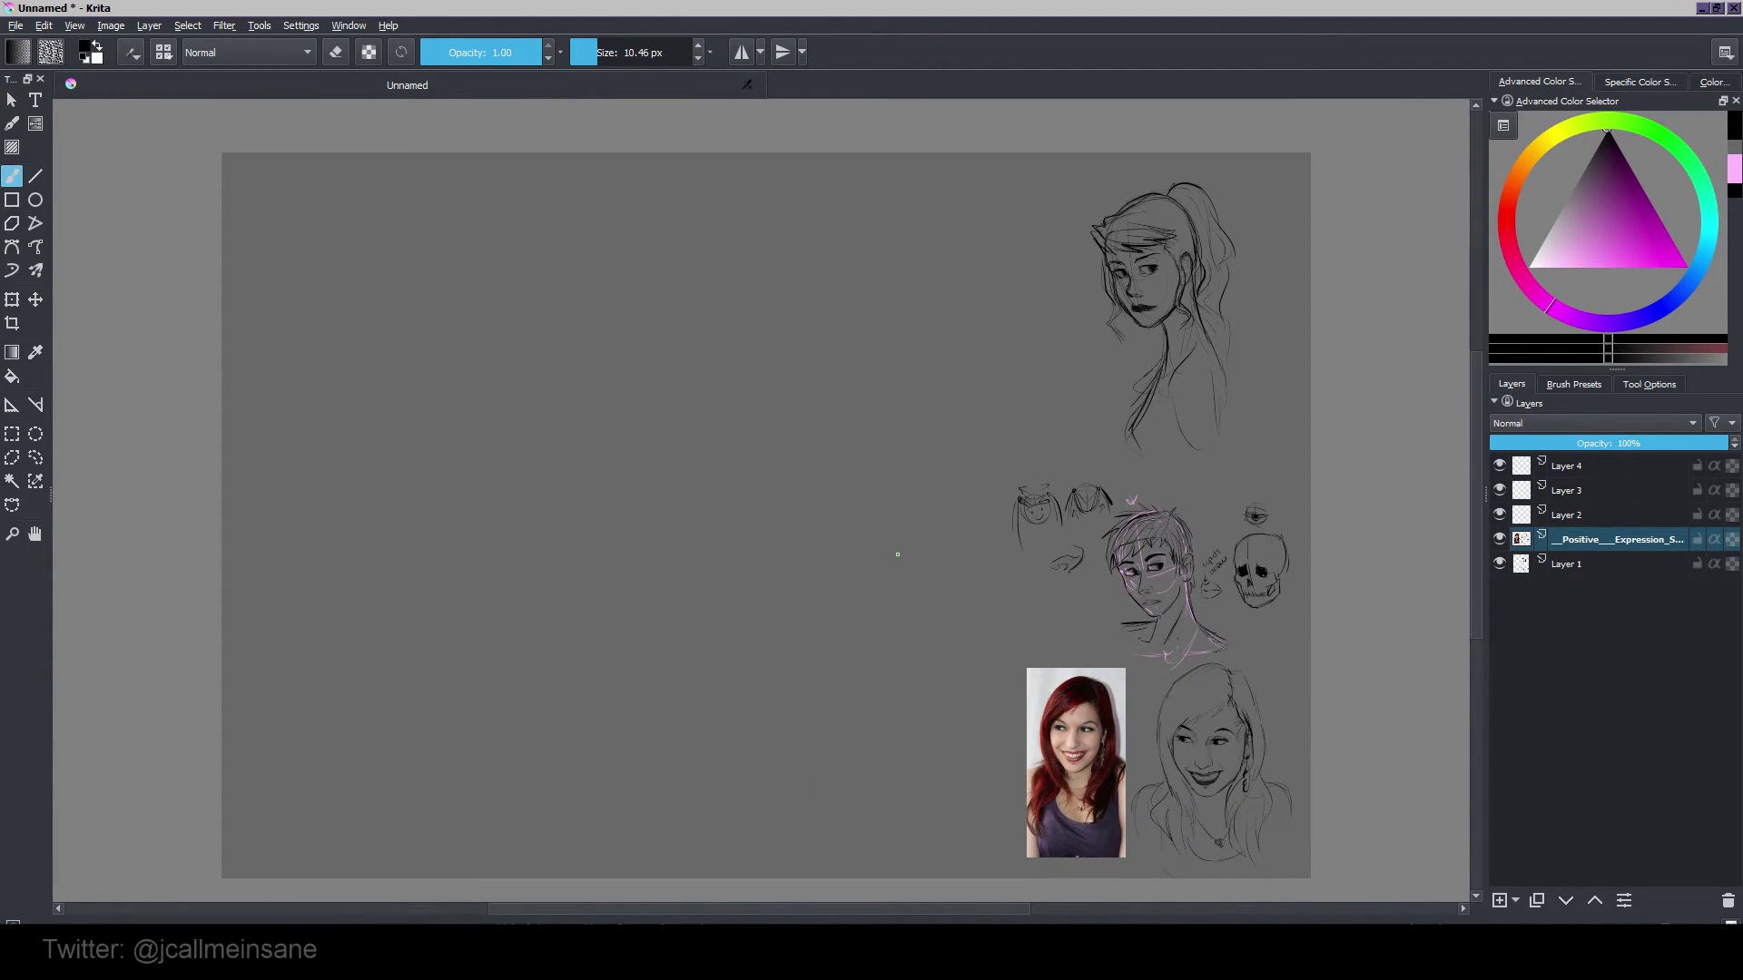
scroll(898, 555, up, 1)
drag(1008, 417, 790, 744)
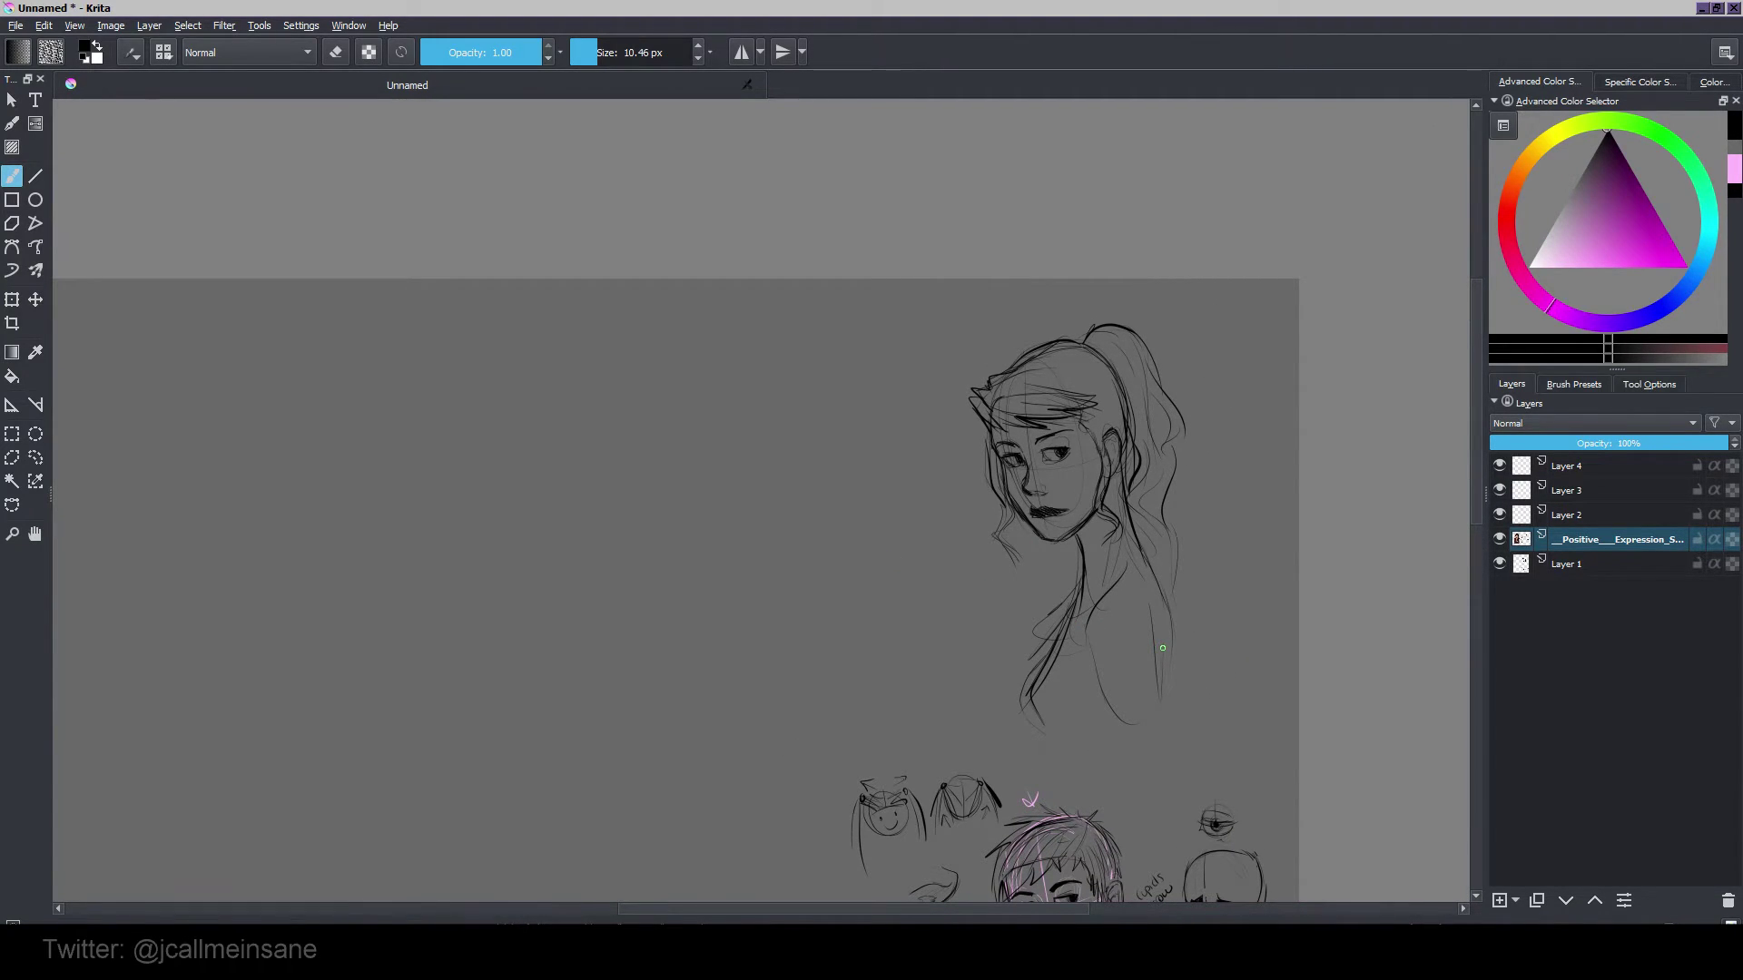
drag(512, 588, 704, 364)
scroll(727, 434, down, 1)
drag(772, 582, 831, 514)
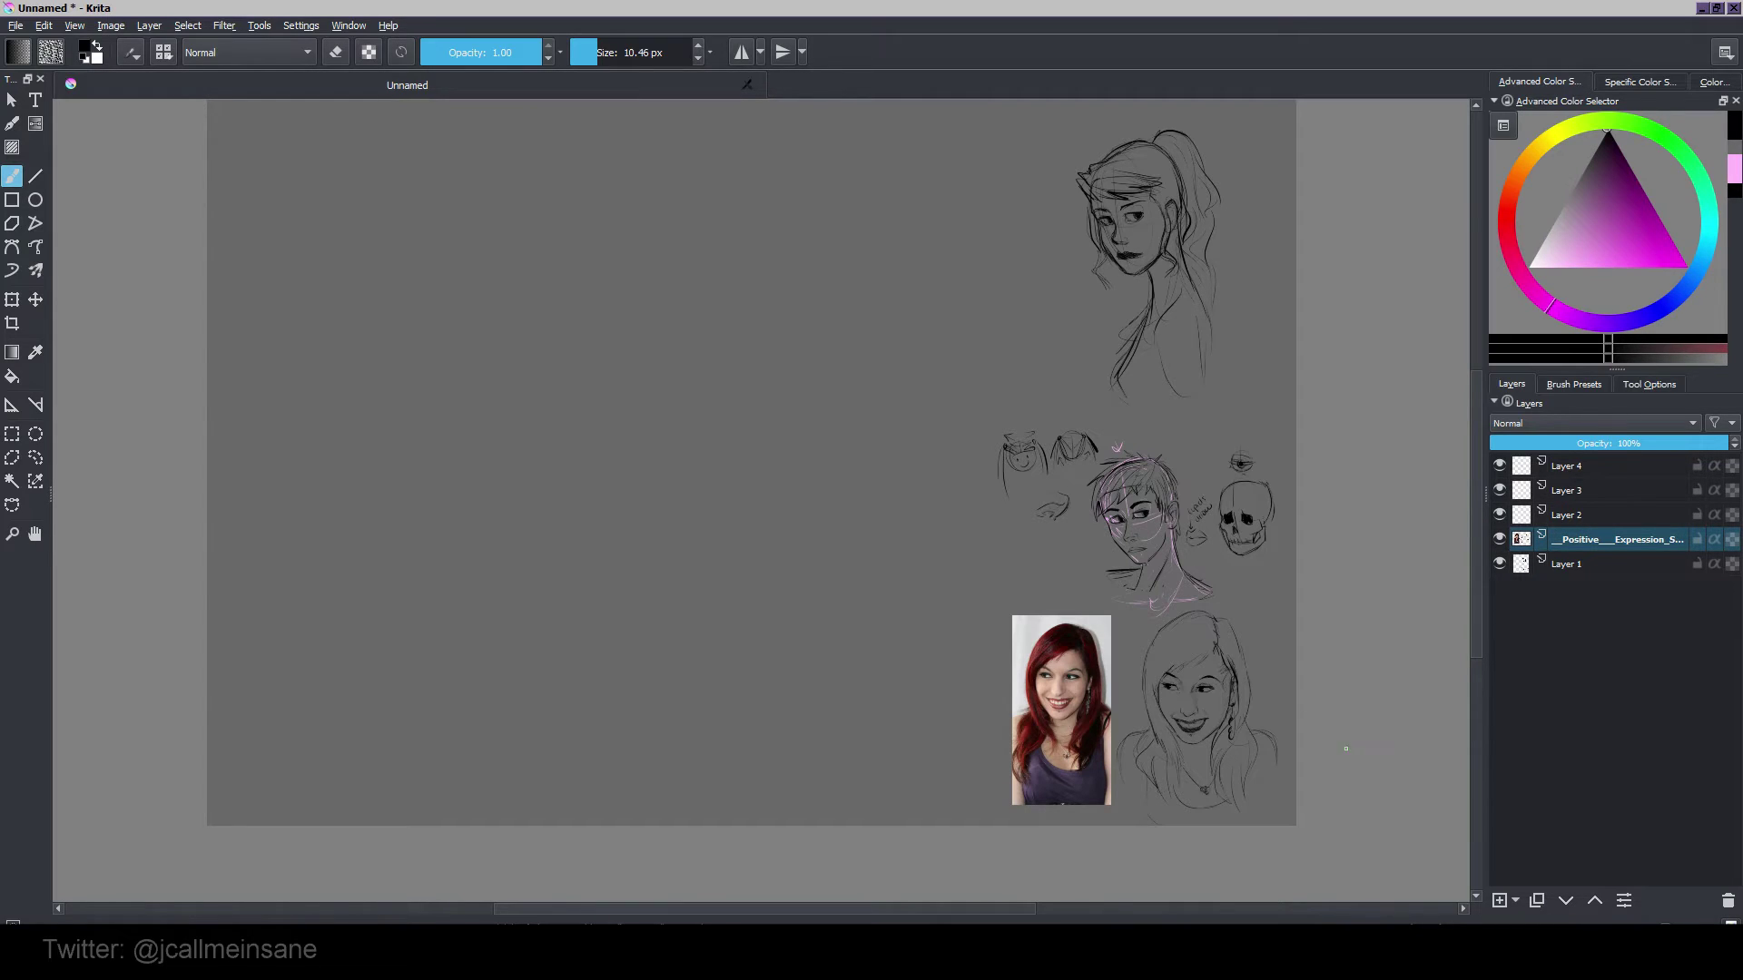
drag(857, 416, 949, 433)
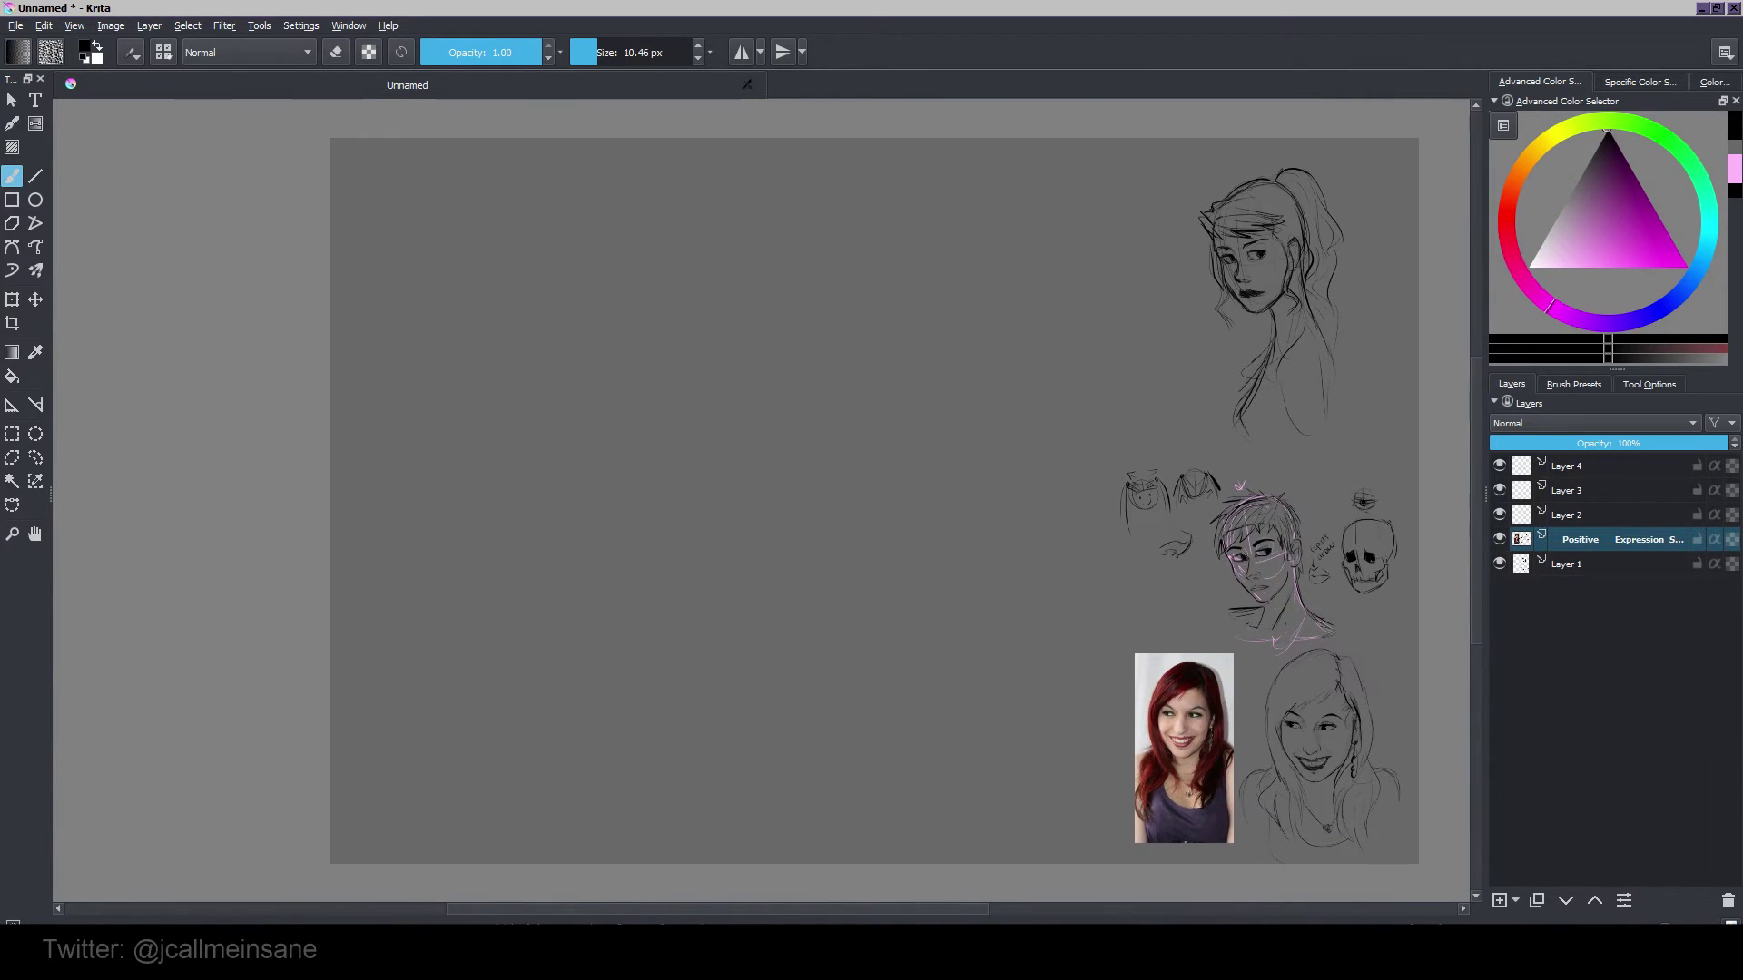
drag(989, 622, 963, 611)
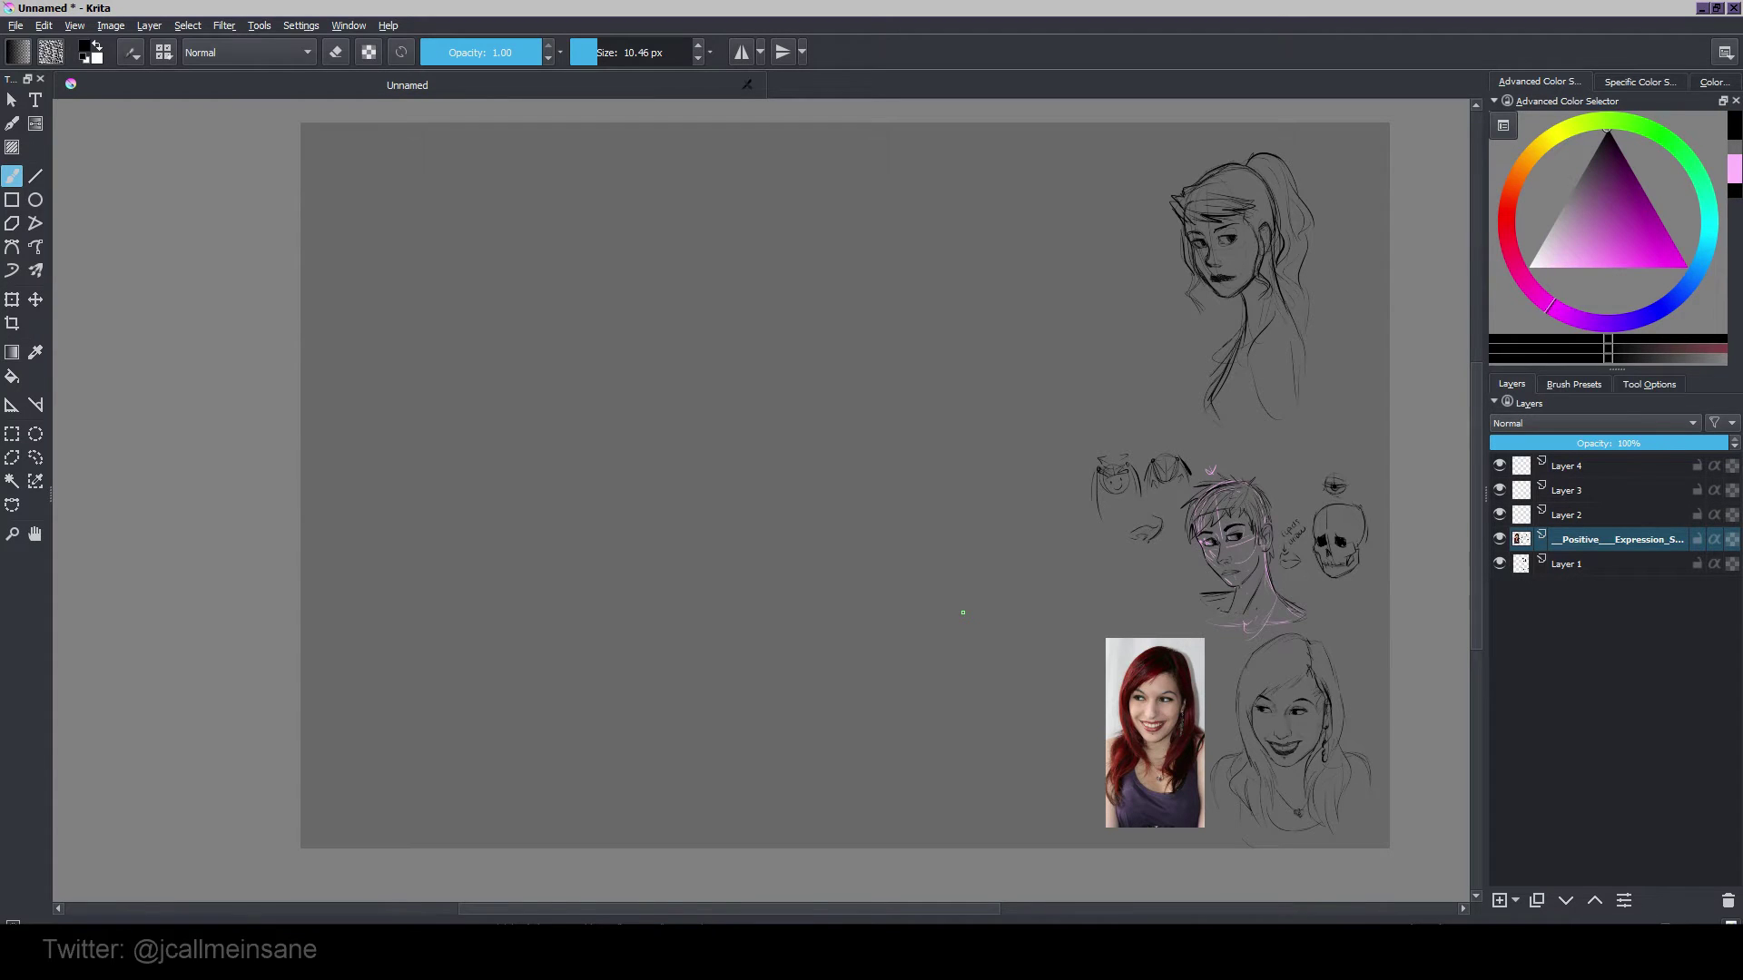
Step: Make Layer 2 active for drawing in the empty upper-left area of the canvas
drag(704, 381, 814, 537)
key(plus)
key(plus)
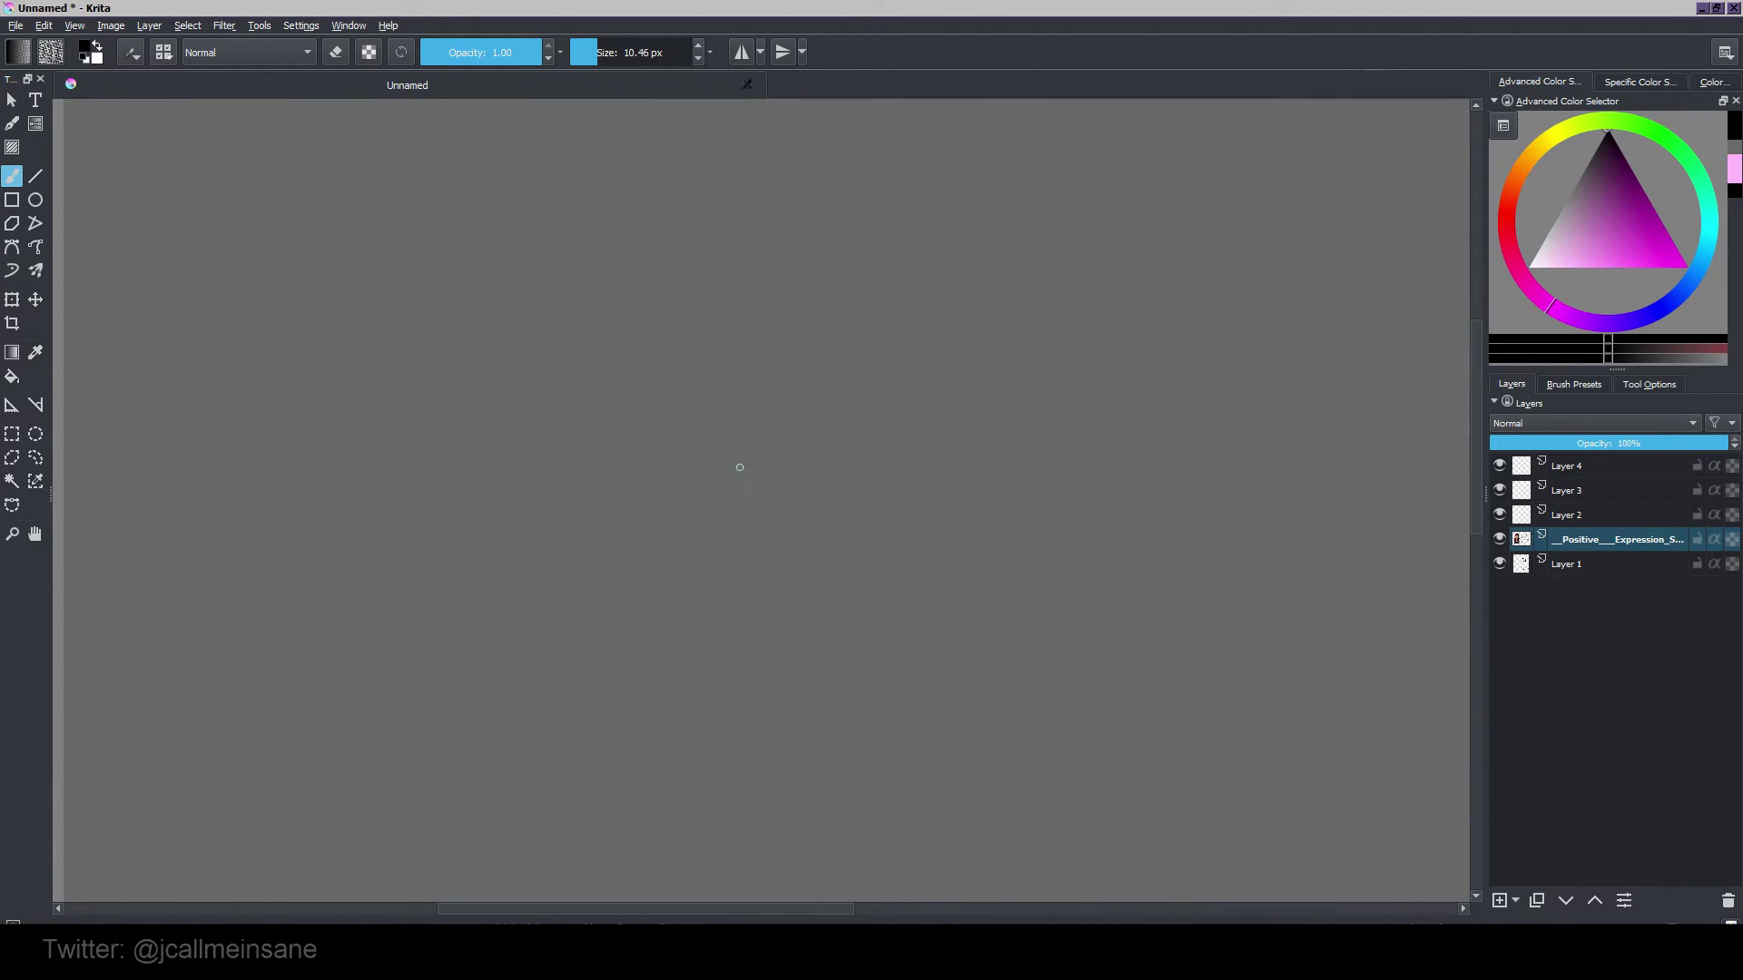
mouse_move(702, 416)
mouse_down()
mouse_move(845, 548)
mouse_move(840, 518)
mouse_up()
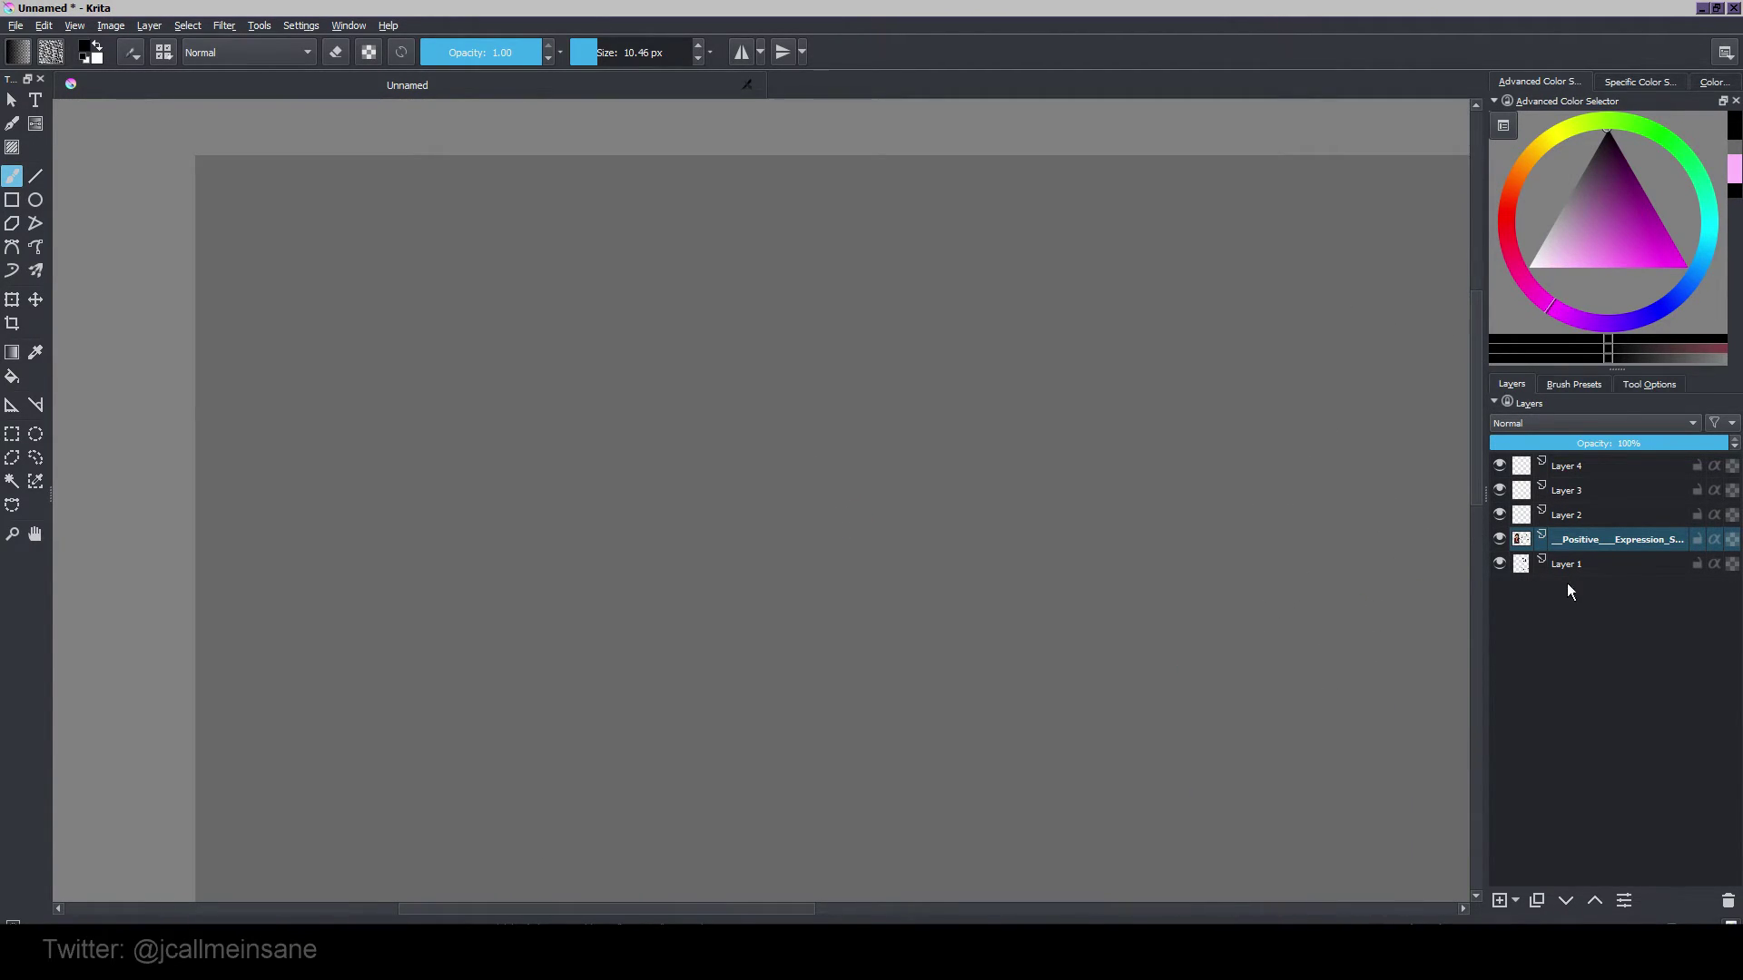
click(1570, 515)
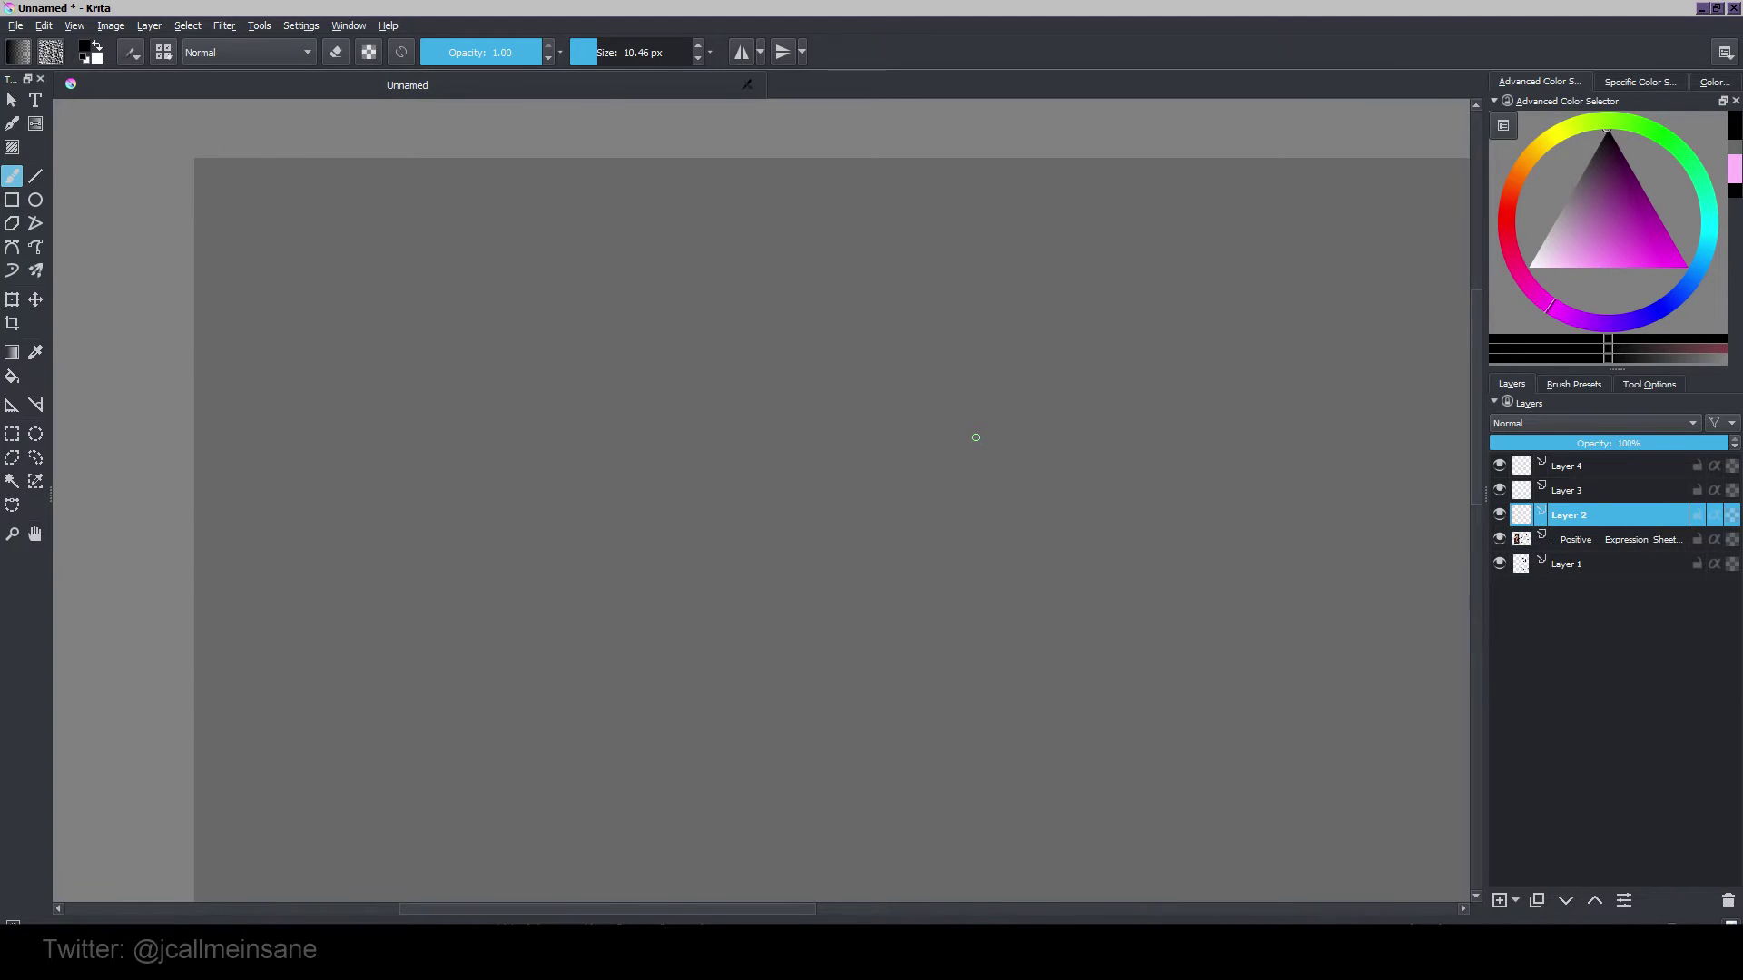
drag(679, 411, 675, 399)
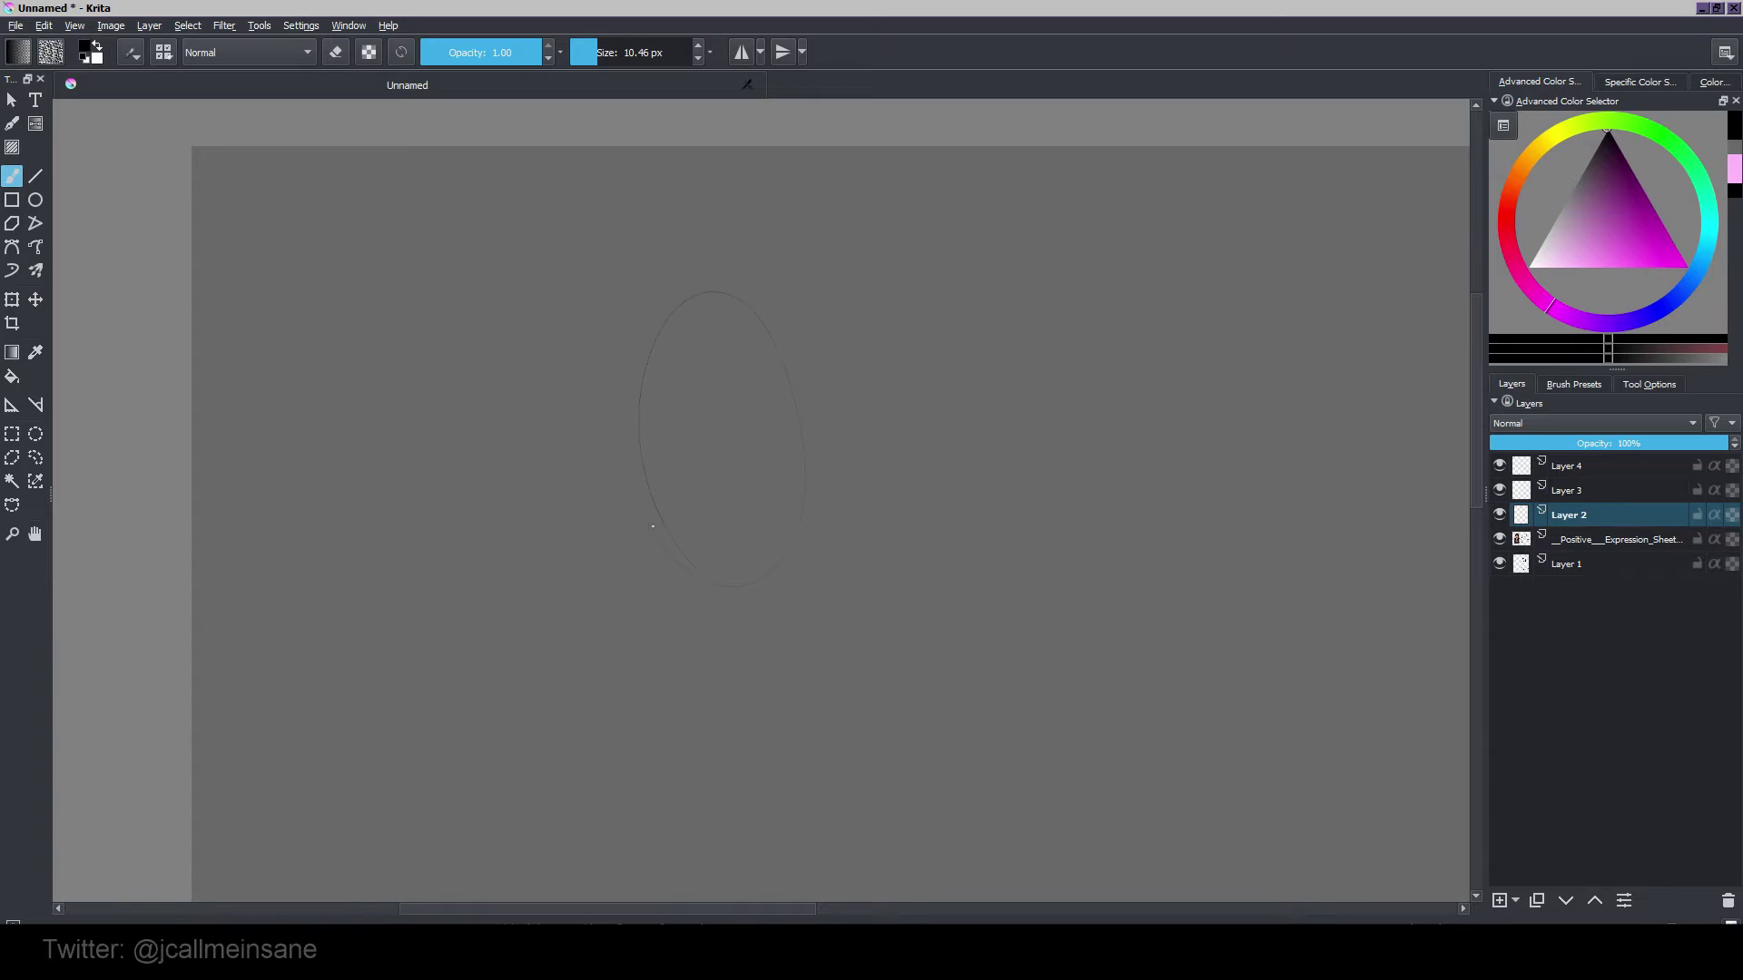
mouse_move(731, 596)
mouse_down()
mouse_move(746, 289)
mouse_move(749, 606)
mouse_up()
mouse_move(841, 422)
mouse_down()
mouse_move(689, 277)
mouse_move(768, 603)
mouse_up()
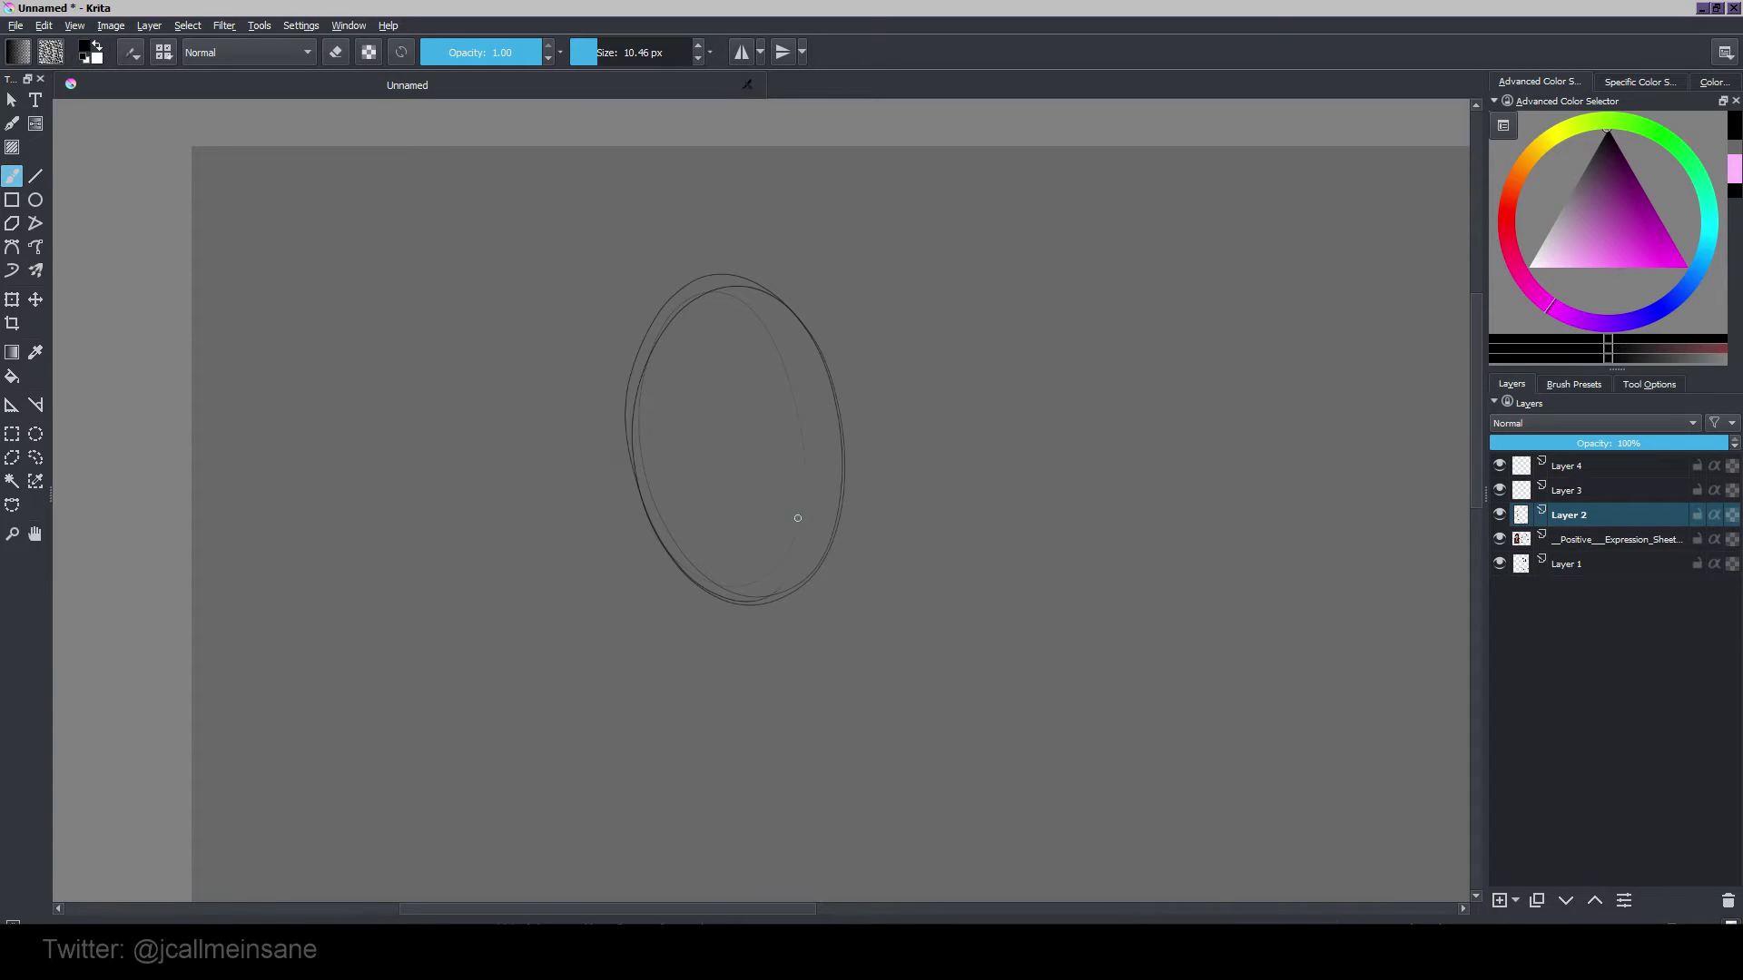
Step: Examine the whole canvas with its finished sketches and remaining empty area
scroll(1042, 712, down, 5)
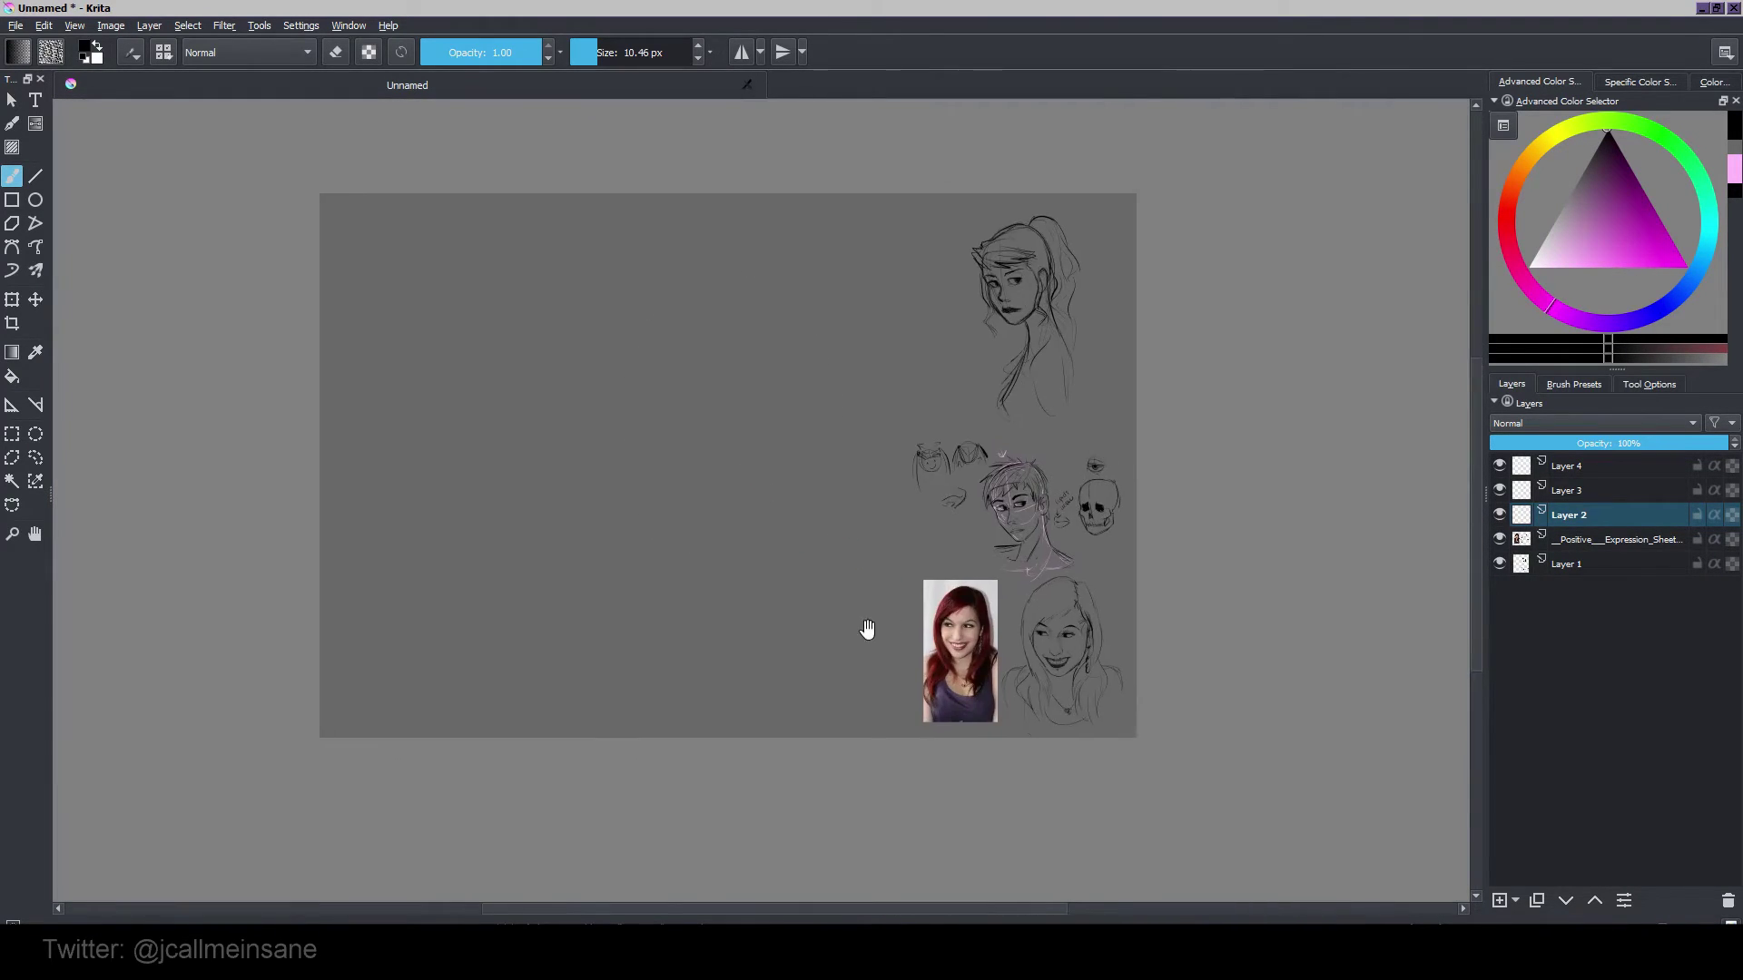
scroll(871, 627, up, 3)
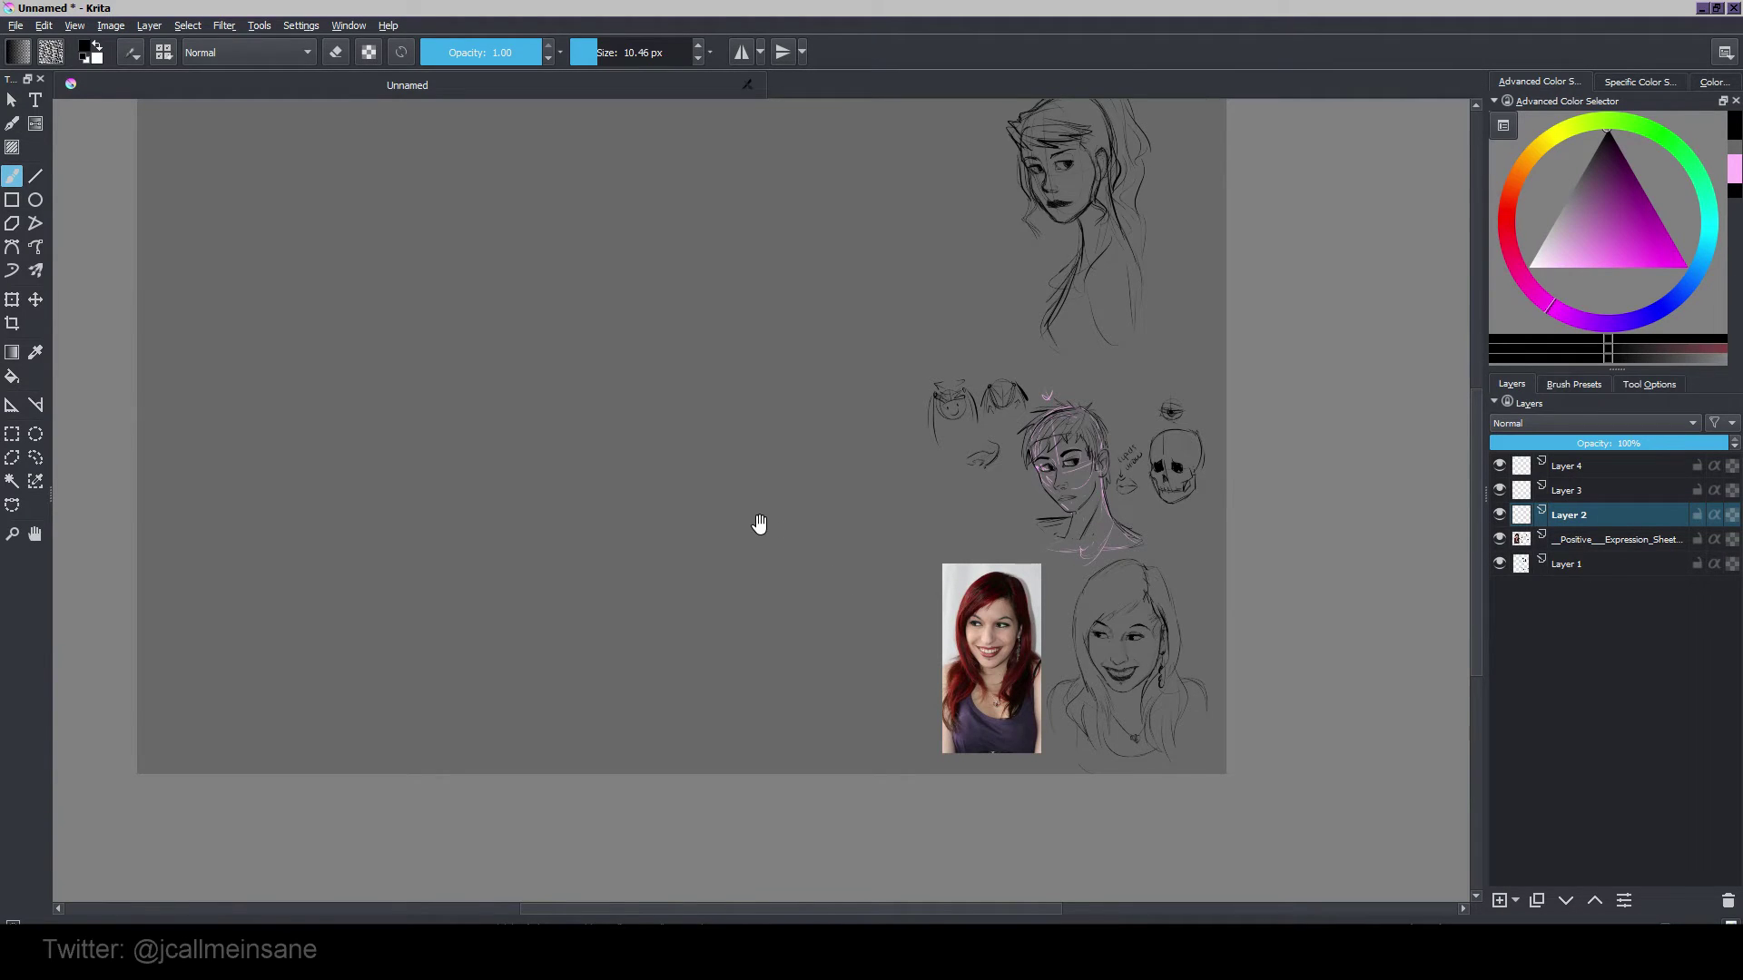
mouse_move(759, 521)
mouse_down()
mouse_move(786, 623)
mouse_move(809, 623)
mouse_up()
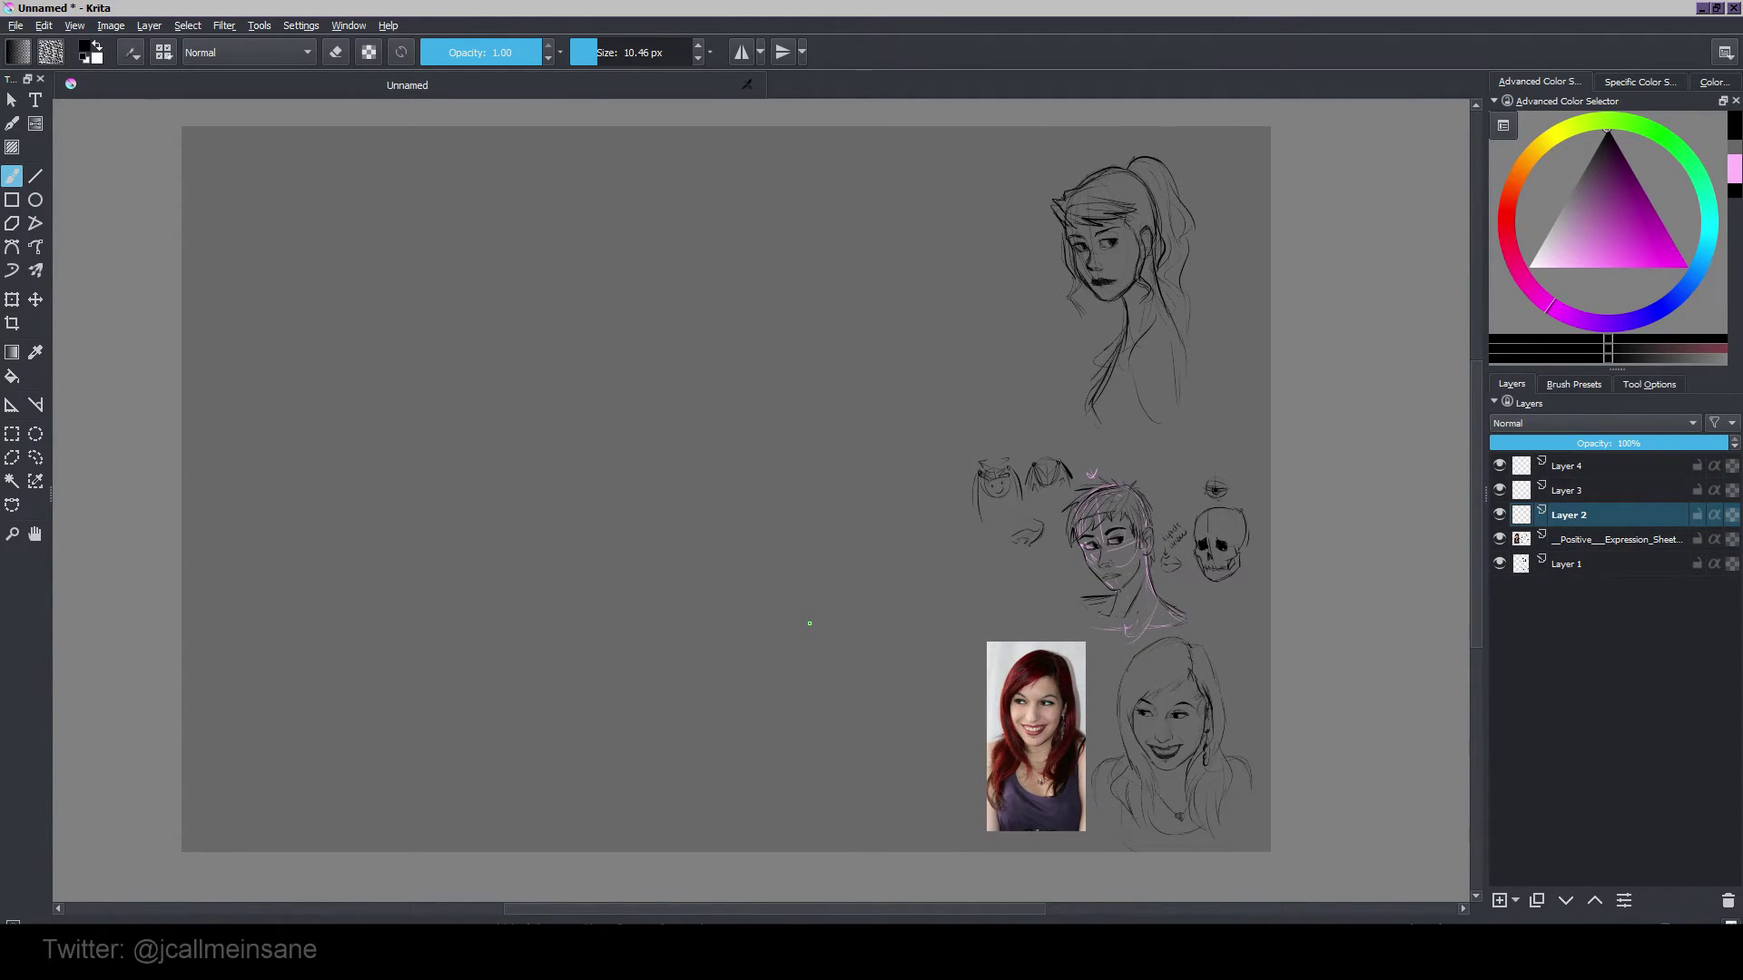
drag(735, 572, 787, 579)
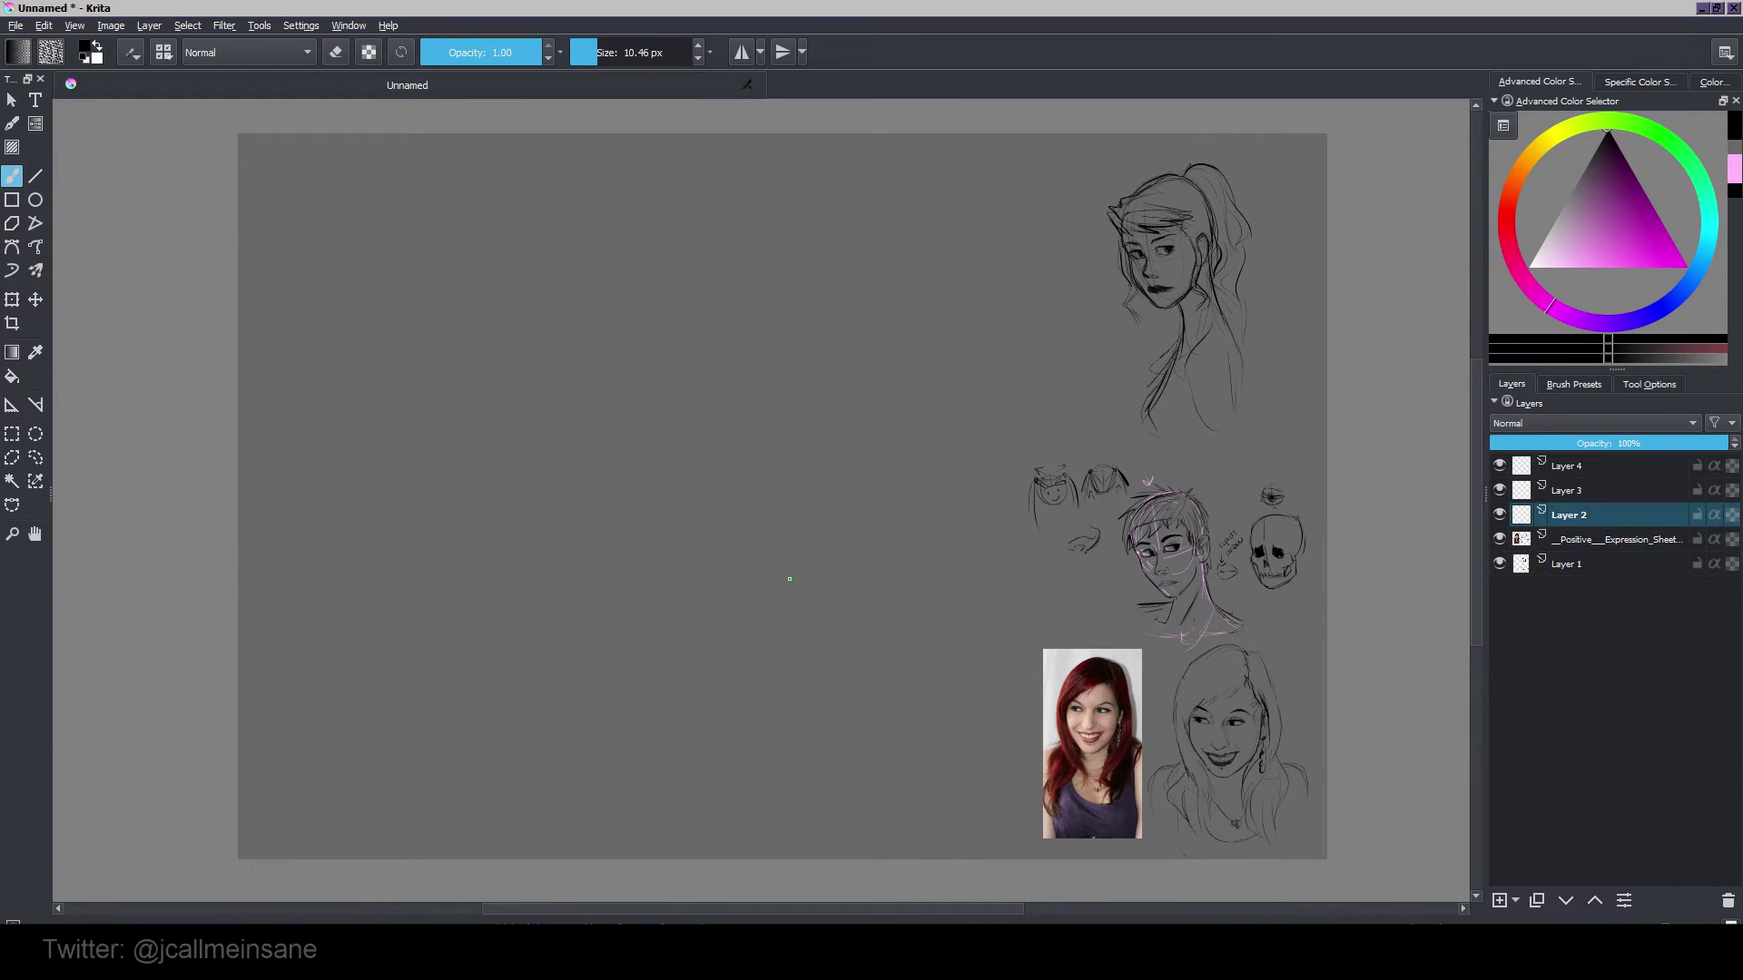
scroll(790, 578, up, 2)
scroll(681, 526, down, 2)
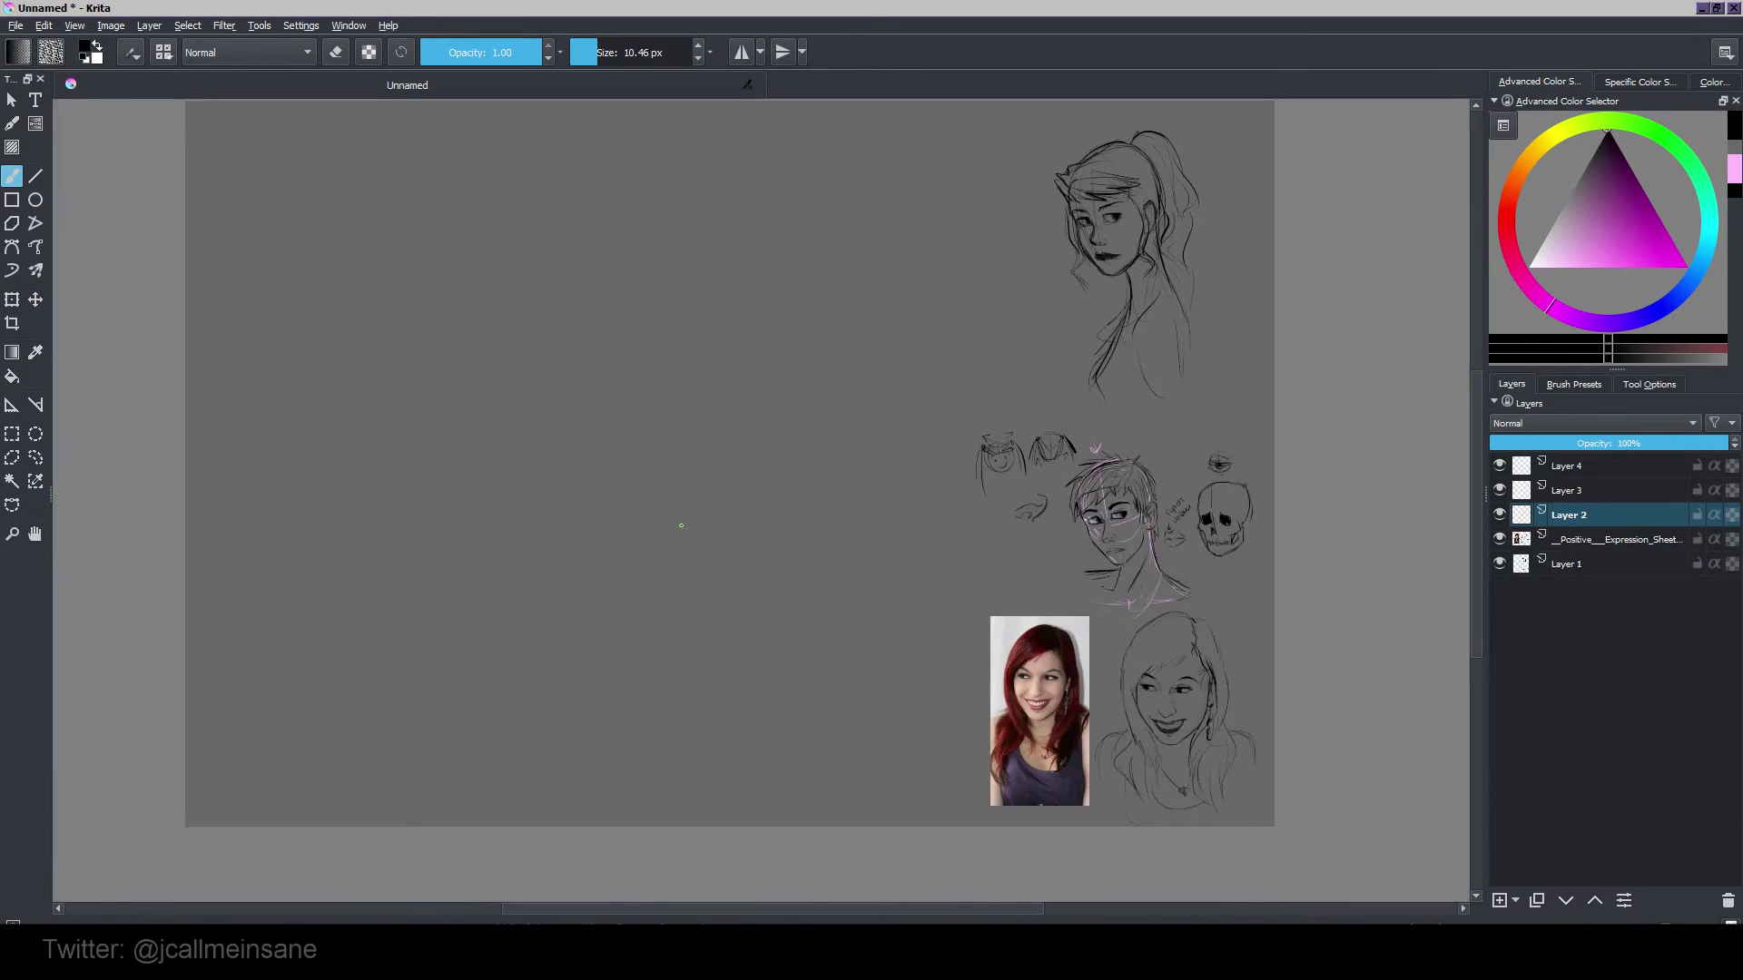
drag(708, 548, 717, 557)
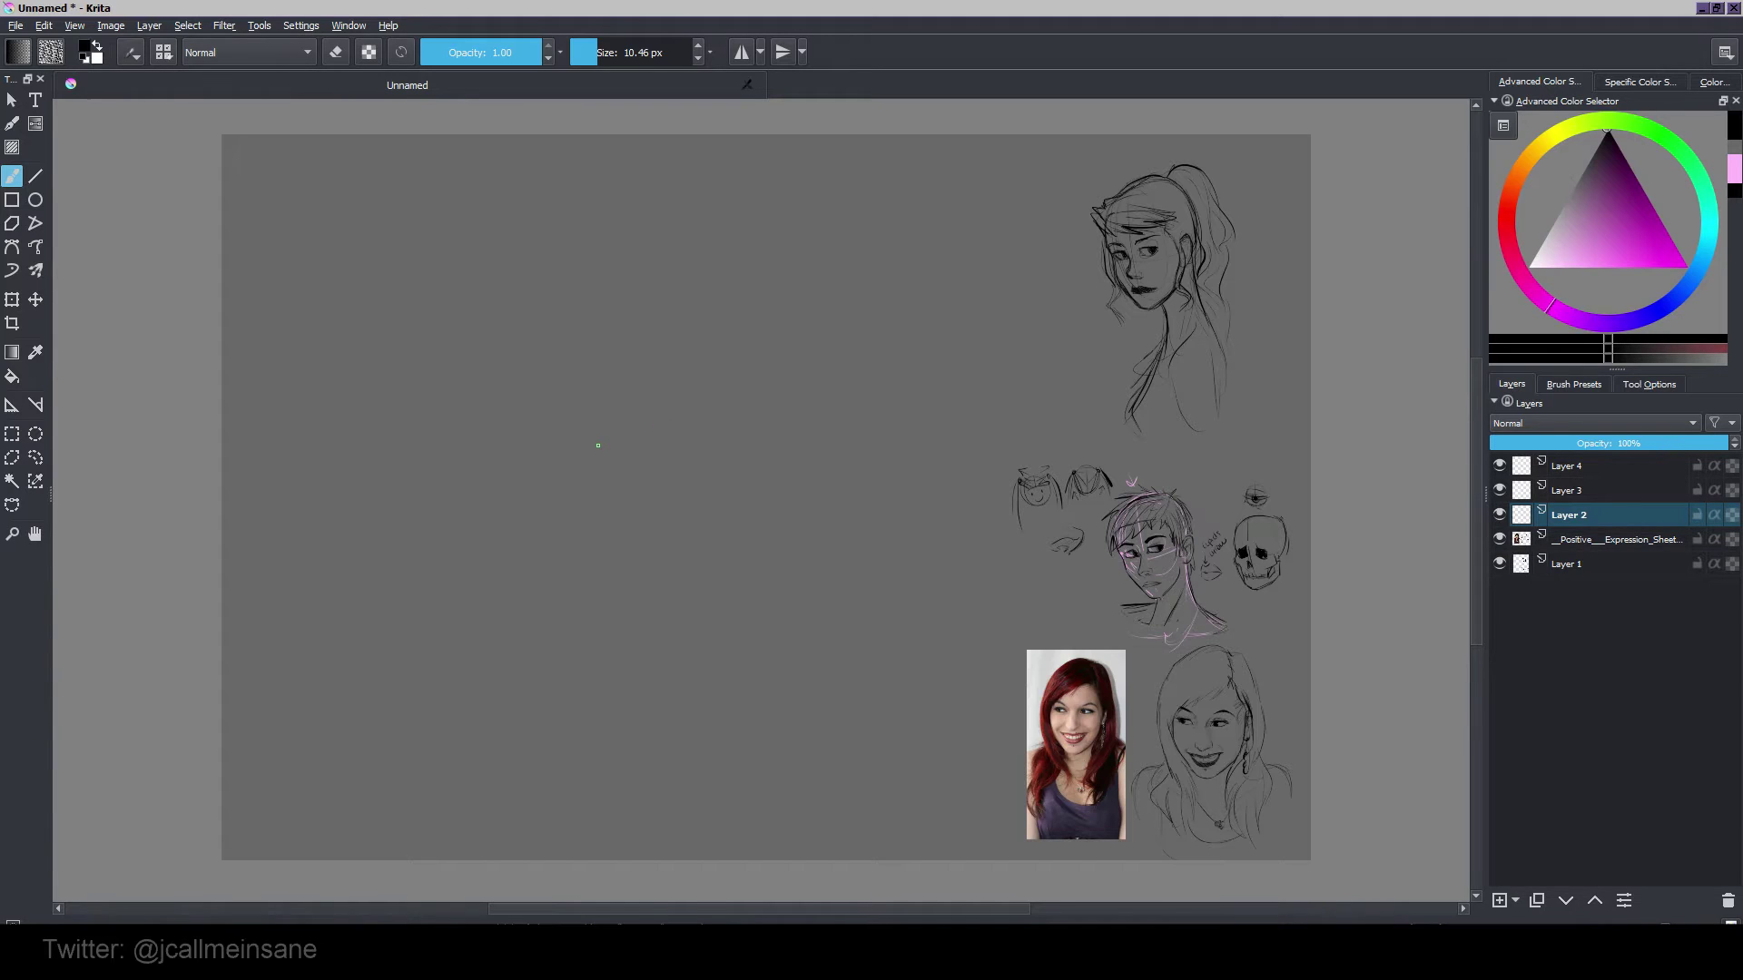
drag(604, 446, 779, 445)
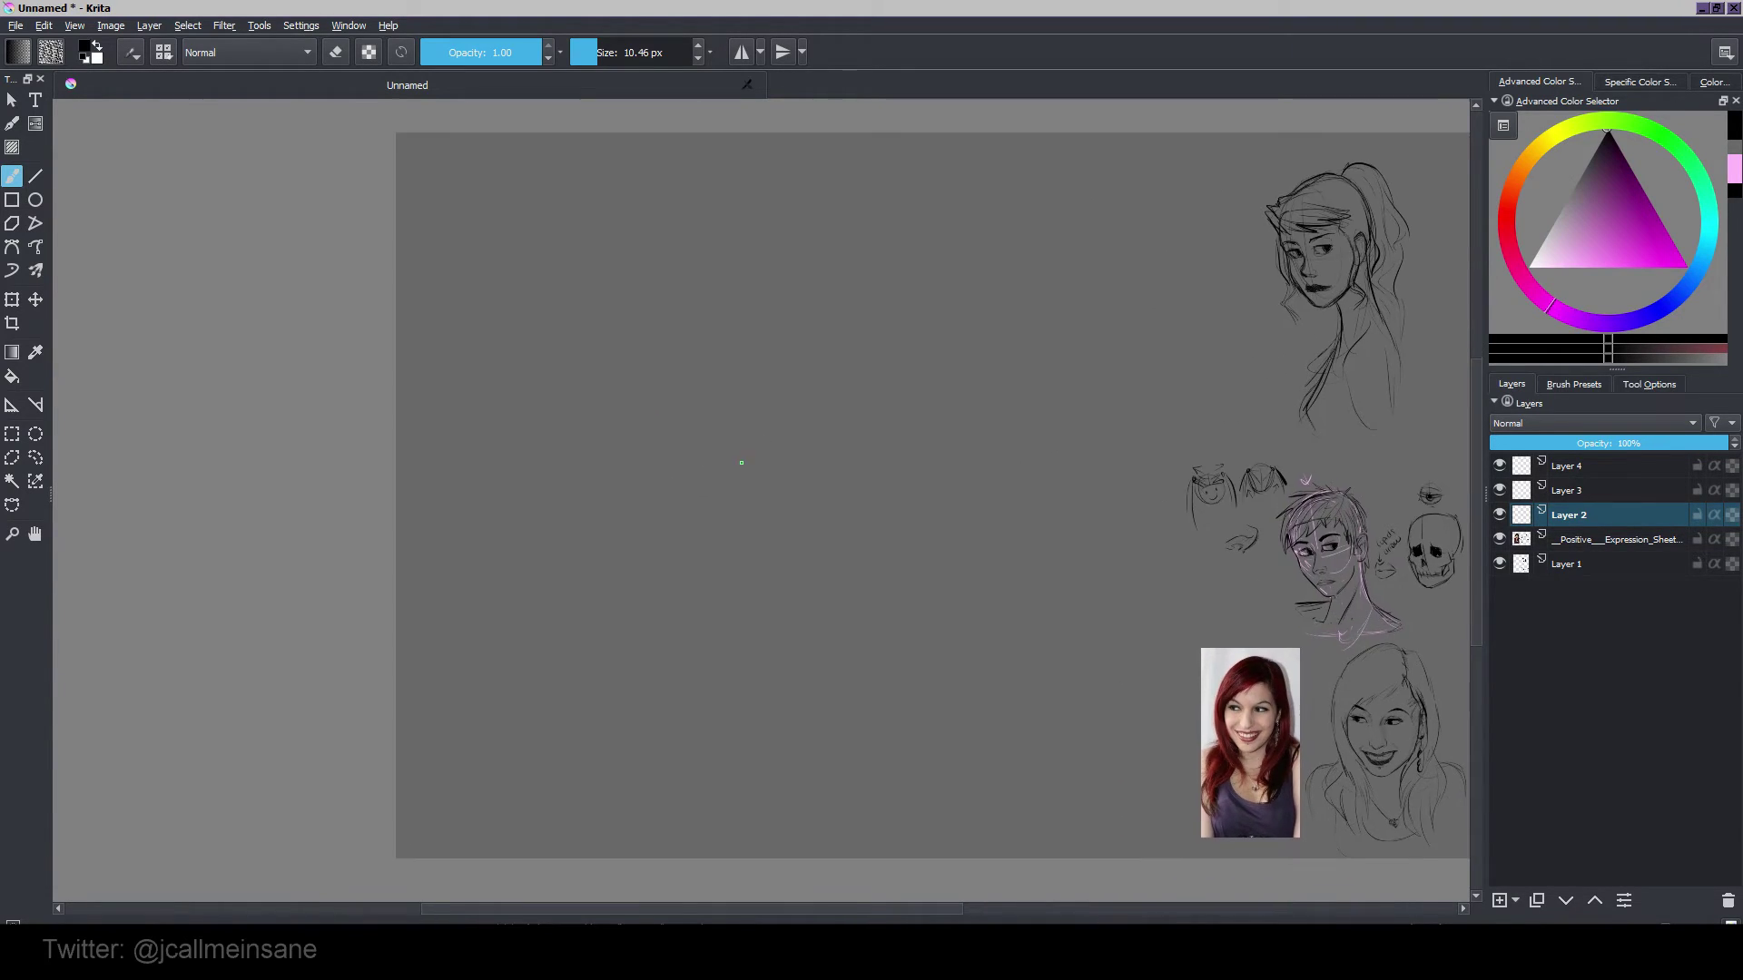
scroll(745, 462, up, 1)
drag(711, 364, 770, 542)
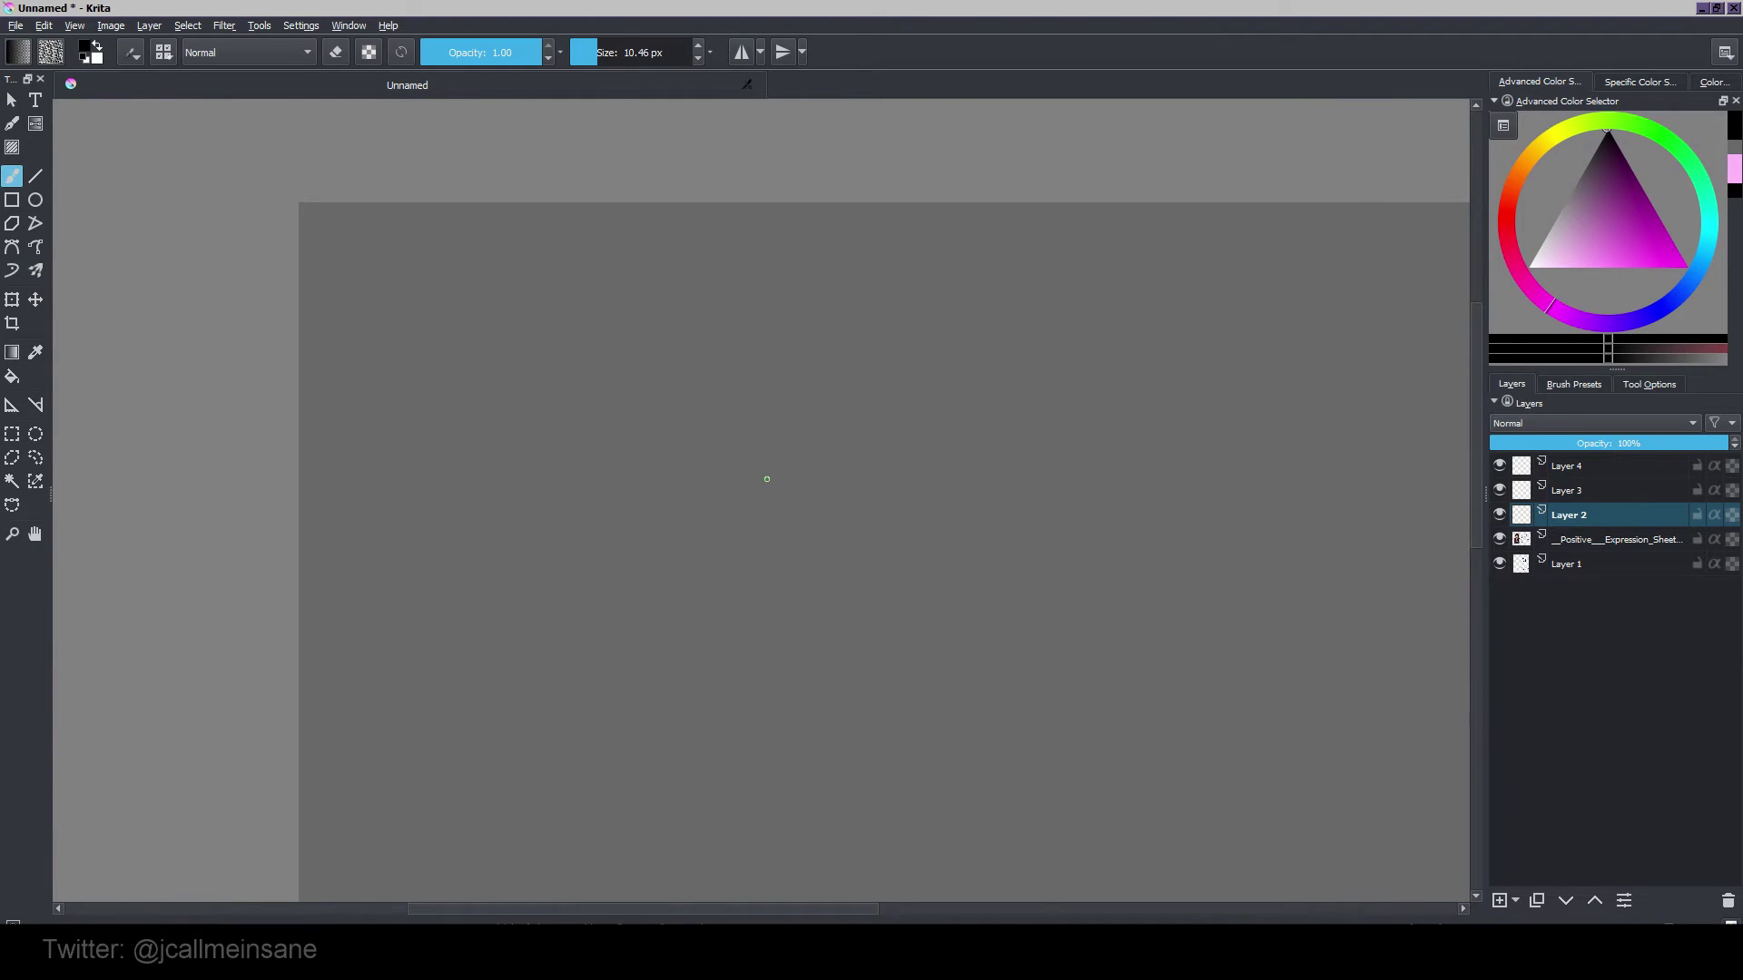
mouse_move(766, 479)
mouse_down()
mouse_move(700, 452)
mouse_move(705, 471)
mouse_move(743, 459)
mouse_move(757, 476)
mouse_up()
scroll(705, 468, up, 1)
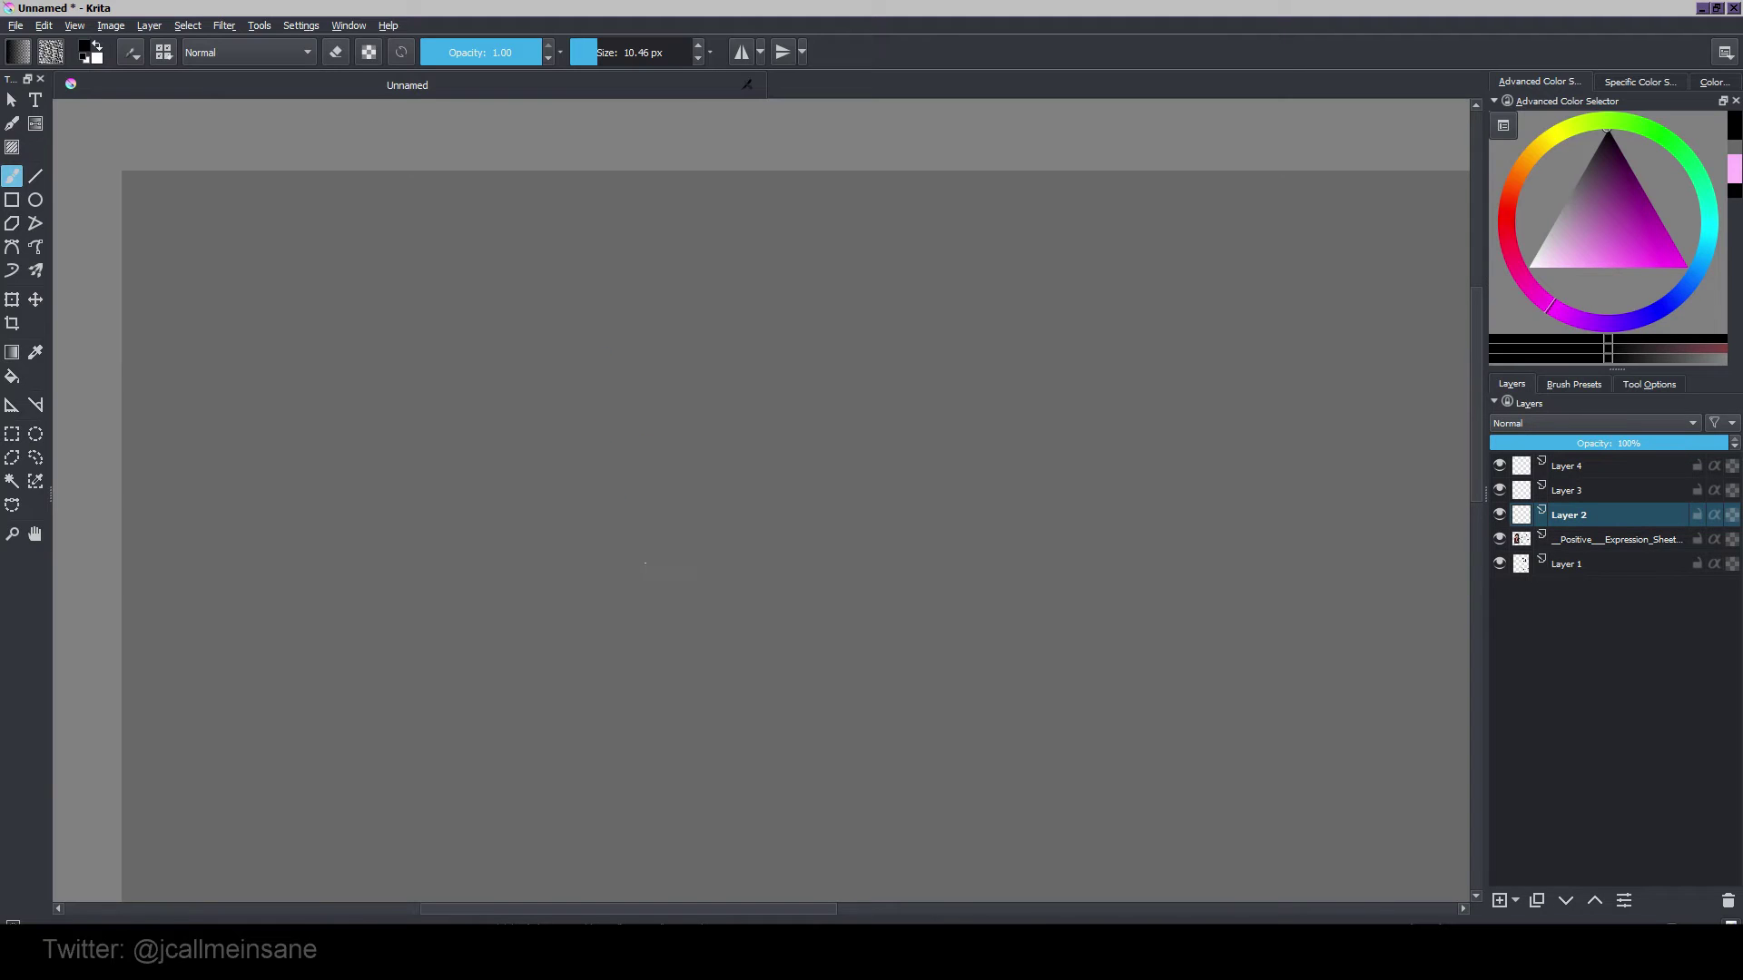
mouse_move(586, 345)
mouse_down()
mouse_move(759, 545)
mouse_move(572, 454)
mouse_move(778, 426)
mouse_move(717, 295)
mouse_up()
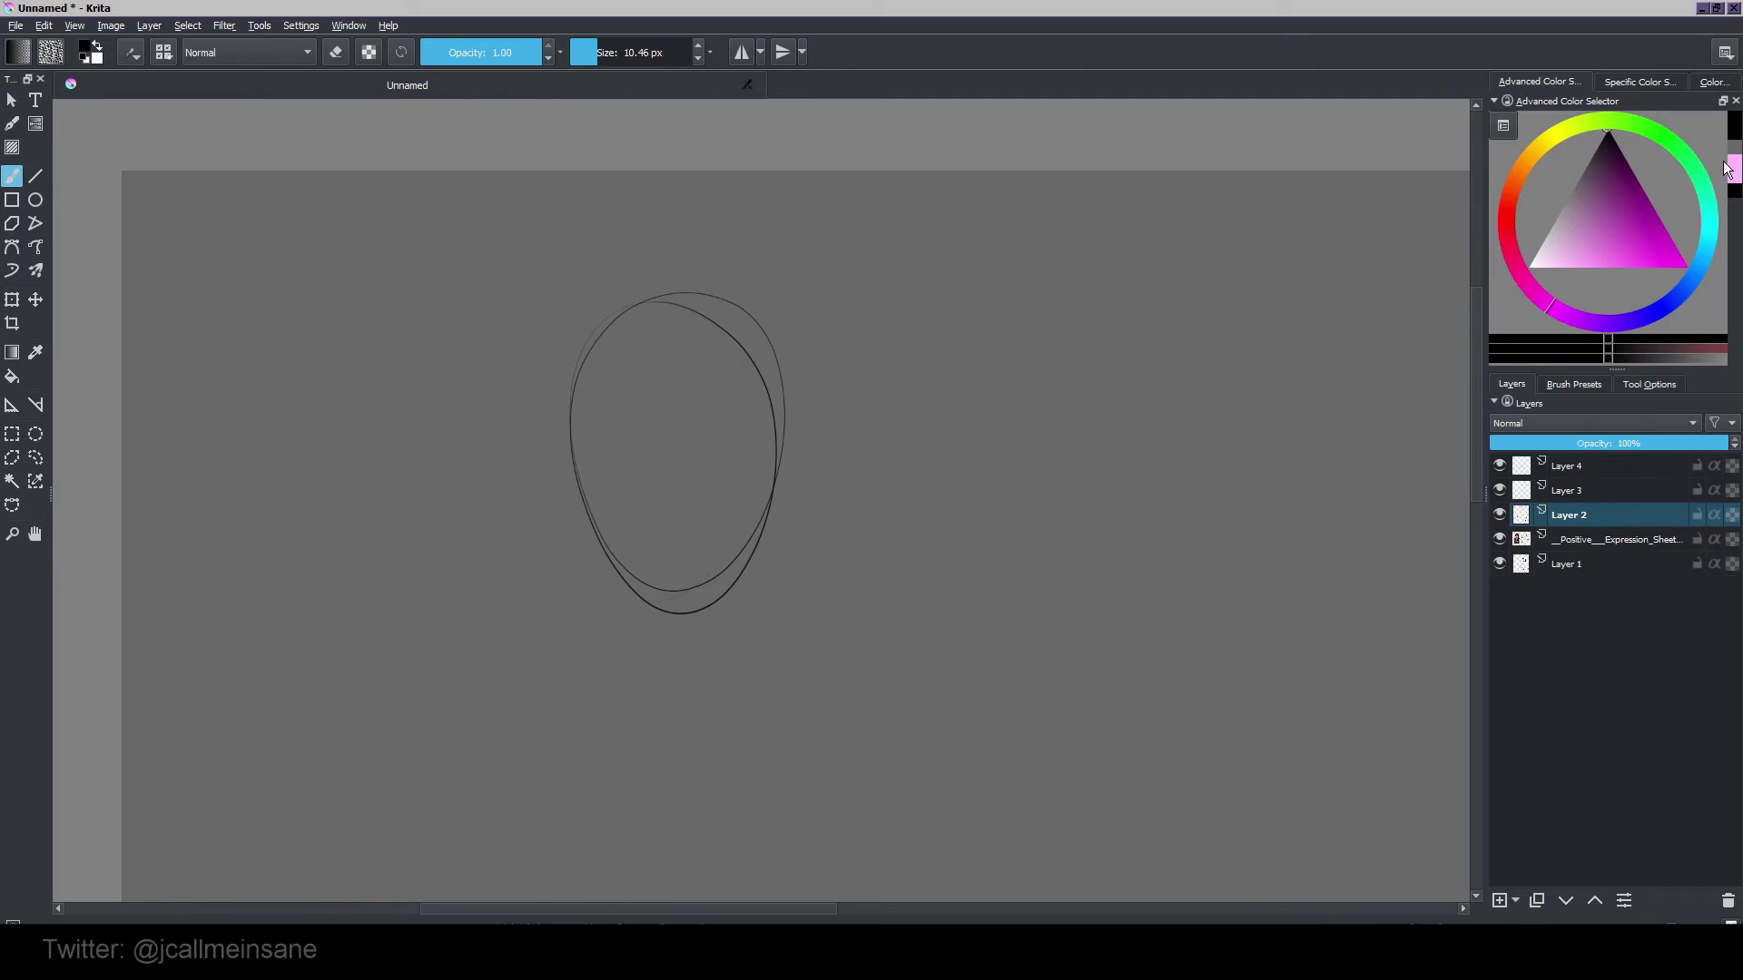
key(ctrl+z)
Step: Choose light pink and sketch two overlapping upright ovals for a new head in the canvas's upper-left area
click(1568, 268)
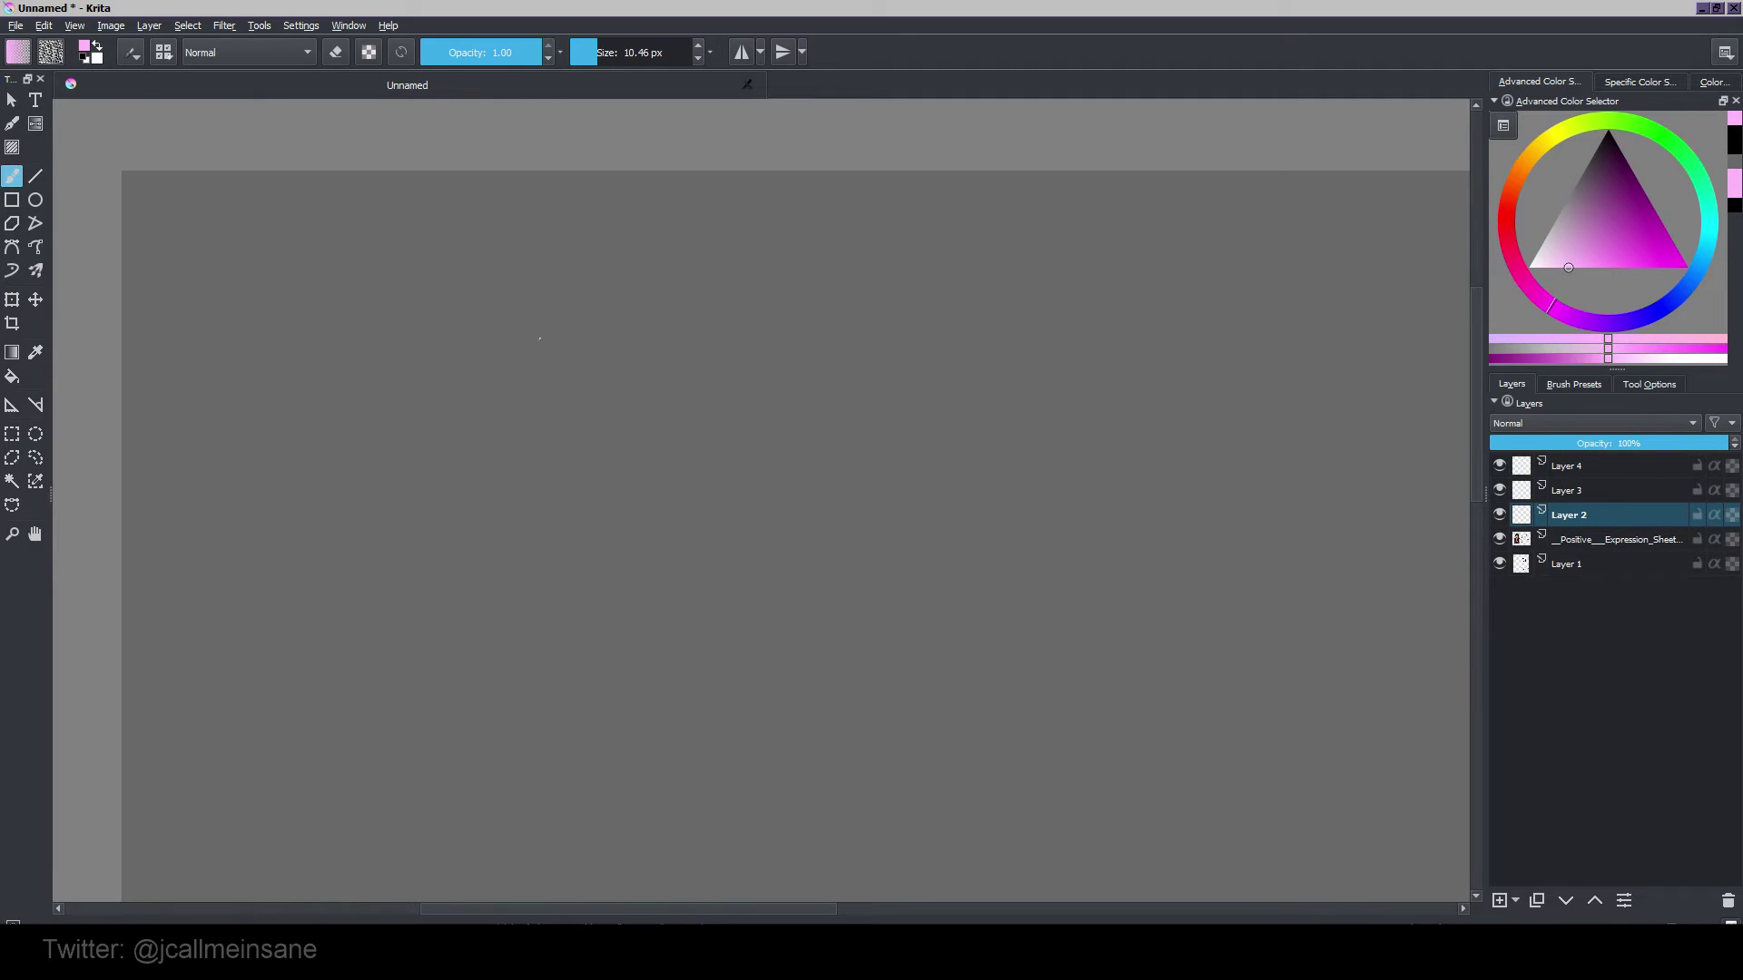
drag(586, 304, 617, 610)
drag(661, 452, 673, 452)
mouse_move(564, 338)
mouse_down()
mouse_move(634, 641)
mouse_move(620, 597)
mouse_up()
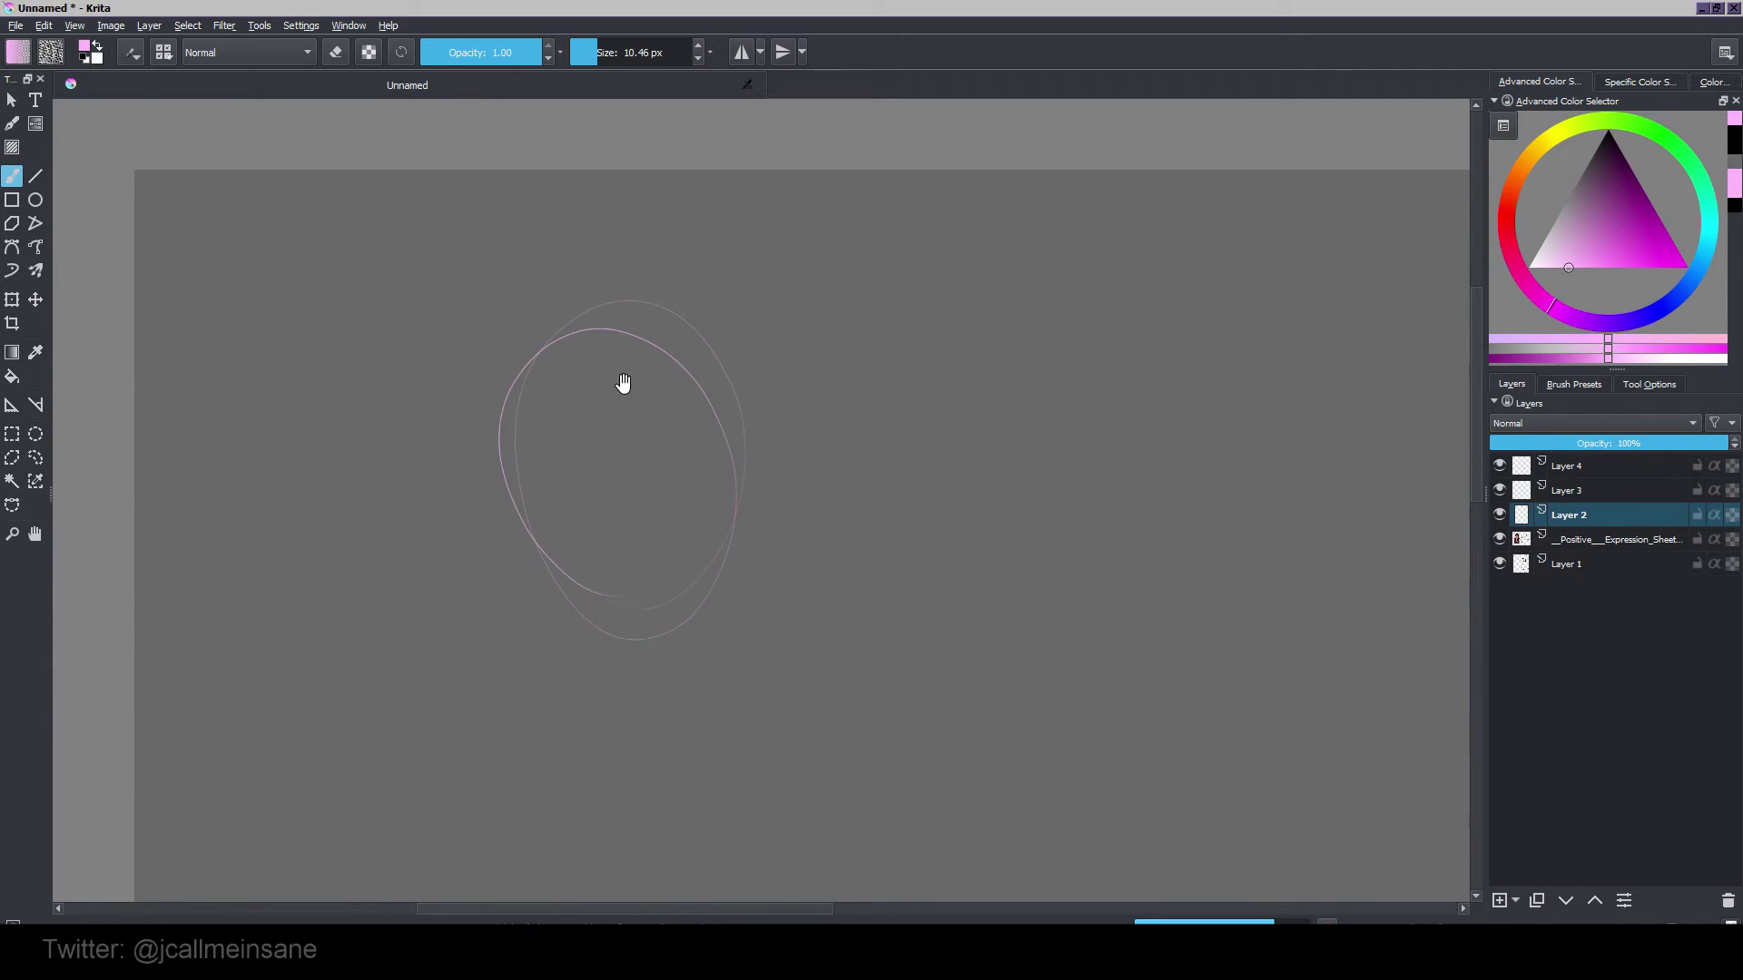
Step: Draw a curved vertical centre line right of the head's middle and a horizontal guide across the face, undoing the misplaced first line
drag(623, 385, 628, 389)
drag(596, 323, 640, 657)
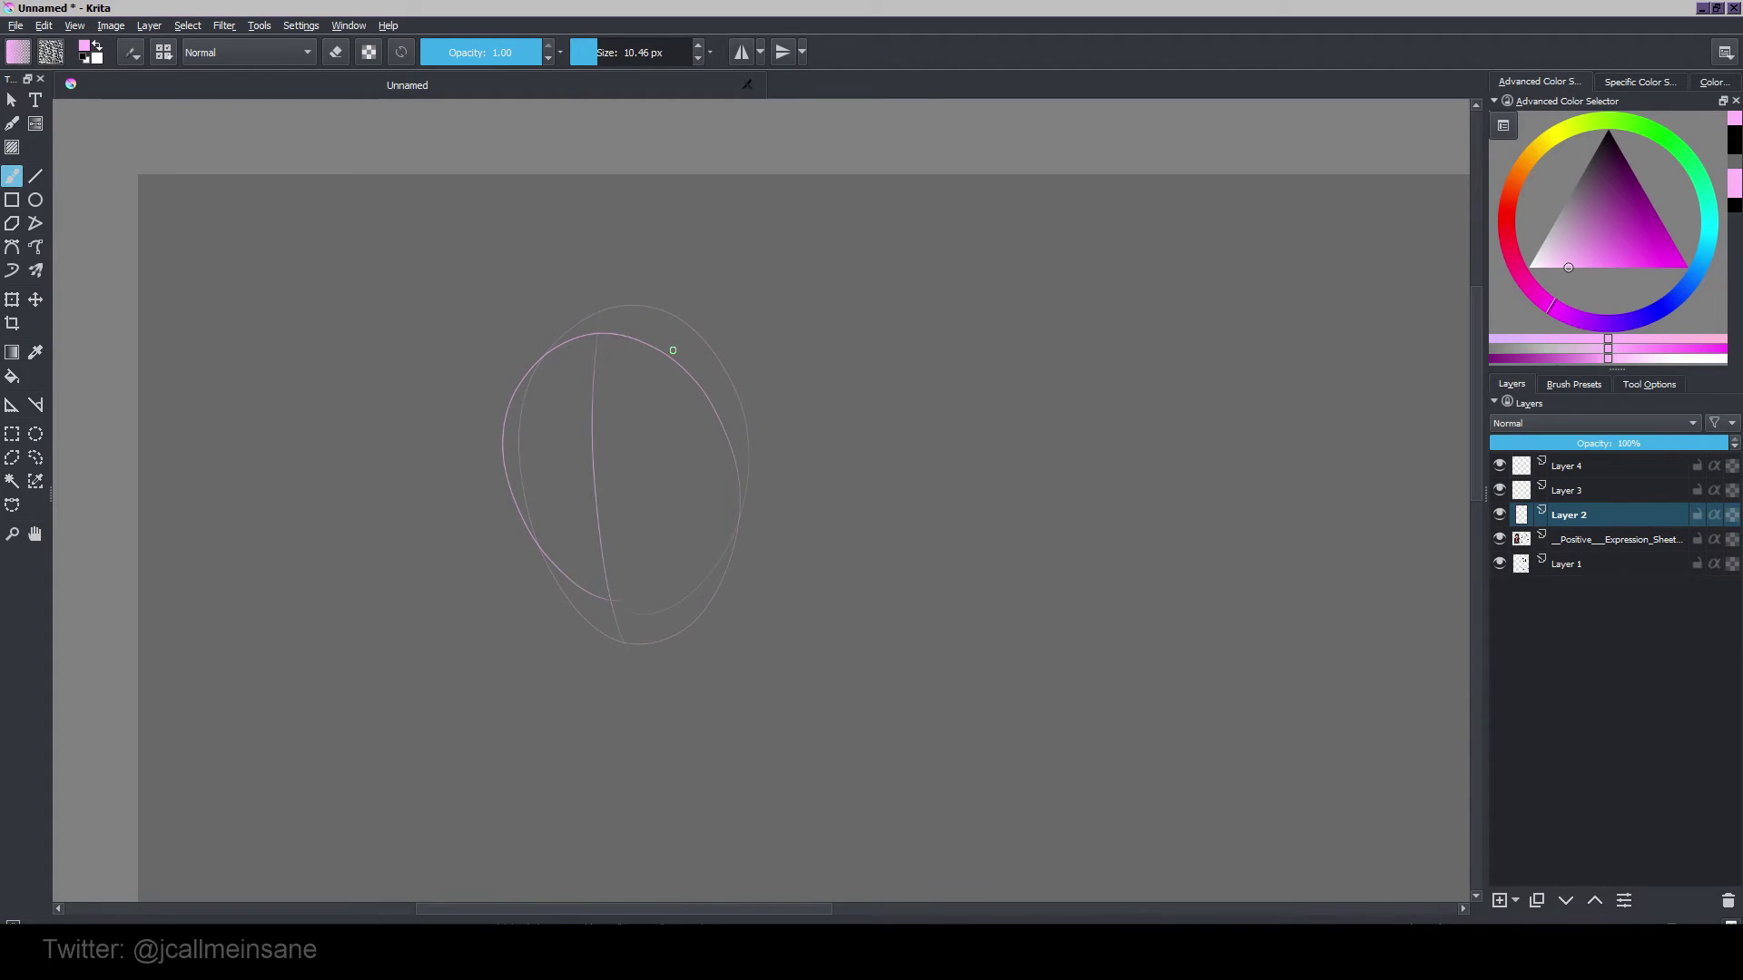
key(ctrl+z)
drag(664, 304, 670, 615)
mouse_move(531, 523)
mouse_down()
mouse_move(740, 515)
mouse_move(737, 531)
mouse_up()
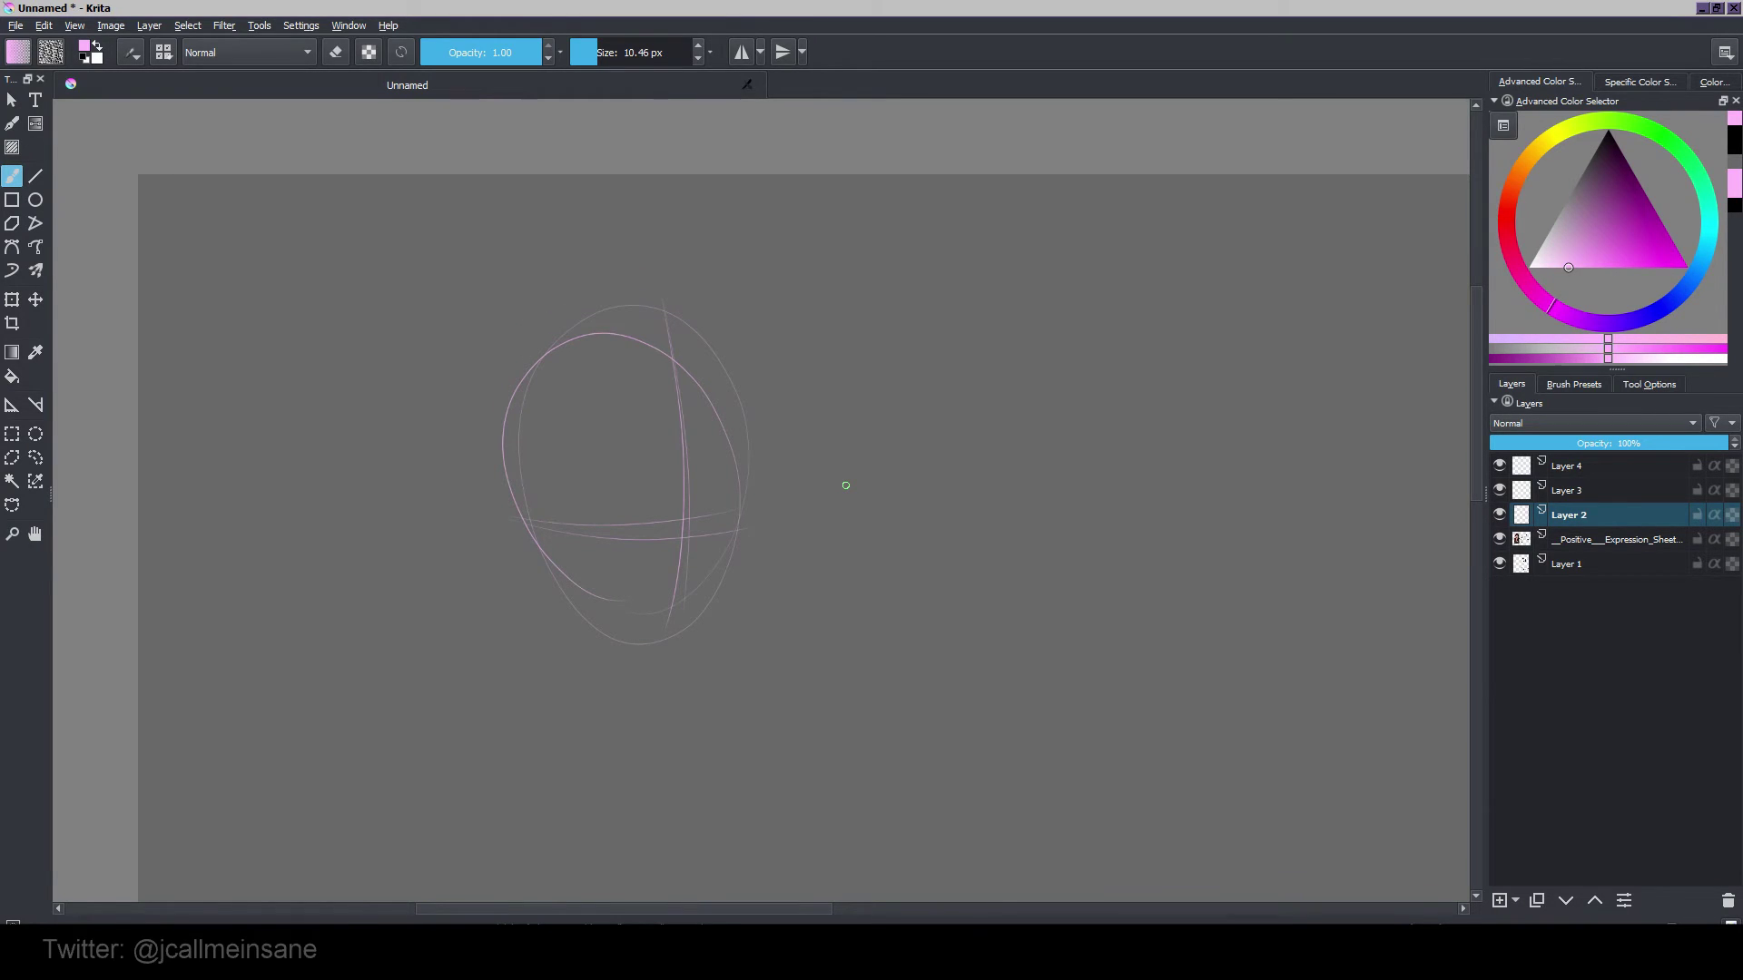
Step: Sketch the eye ovals, ear and nose wedge, and strengthen the jaw and pointed chin in light pink
drag(720, 491, 726, 460)
mouse_move(619, 461)
mouse_down()
mouse_move(658, 468)
mouse_move(661, 494)
mouse_up()
key(e)
key(e)
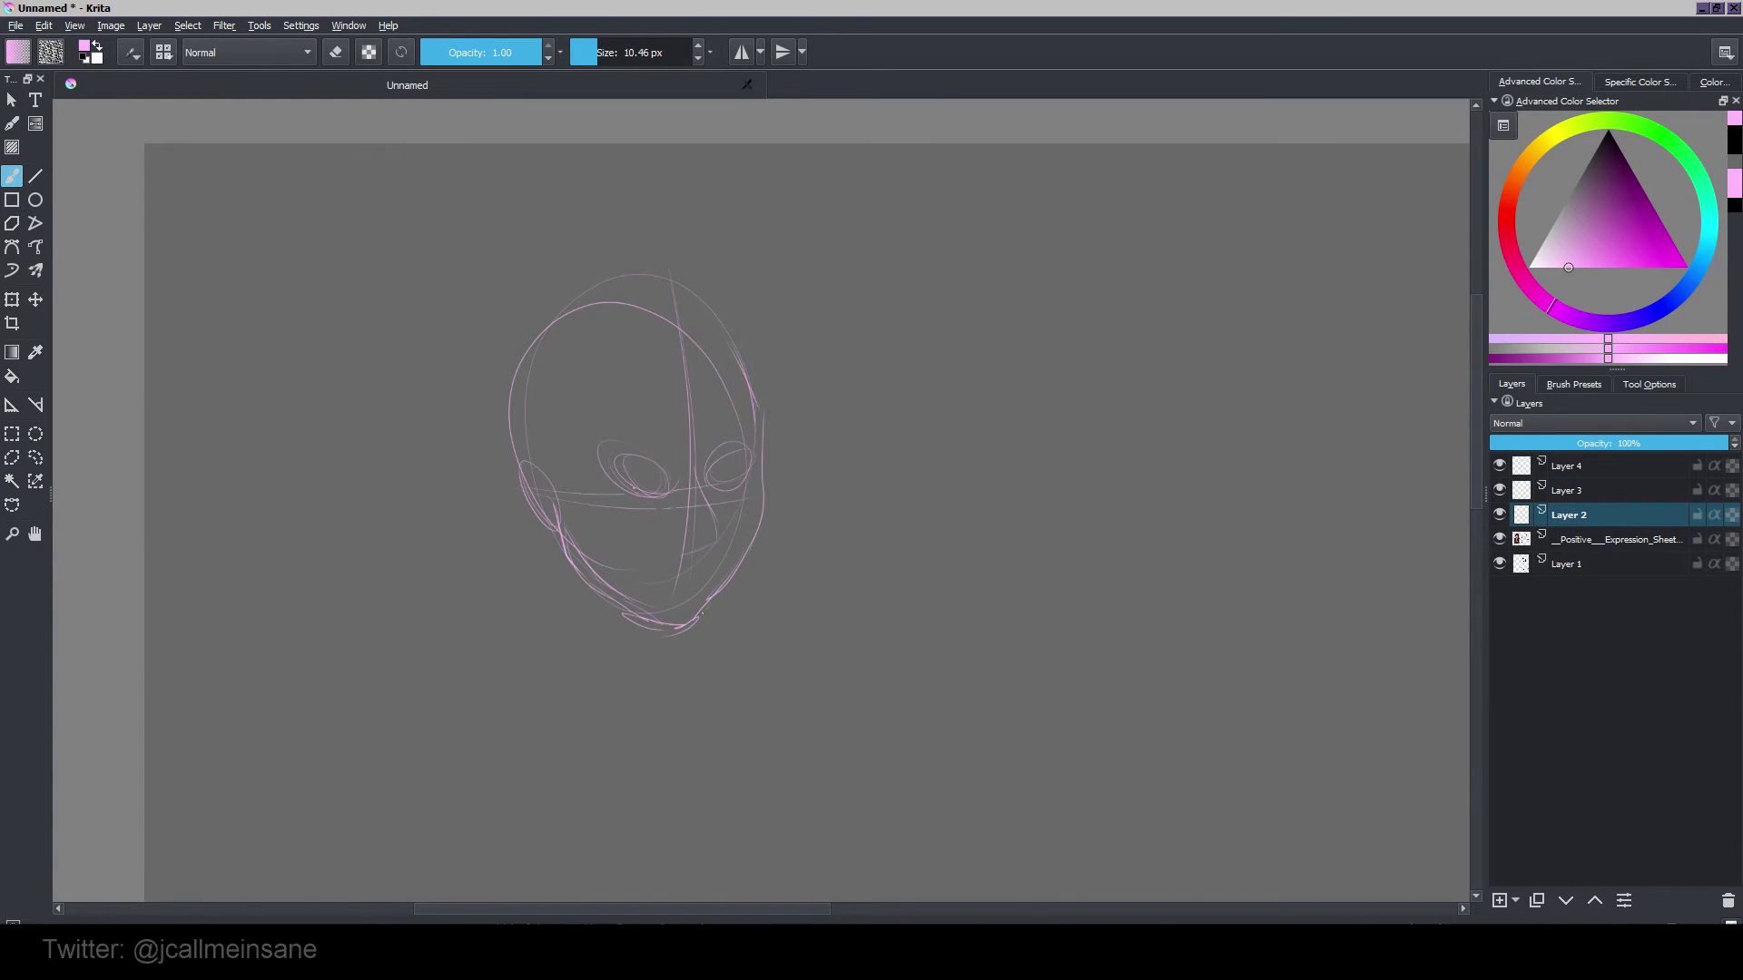
Step: Sketch the neck lines below the jaw and the sloping shoulder lines at its base
drag(554, 550, 577, 688)
drag(572, 643, 572, 703)
drag(676, 646, 752, 677)
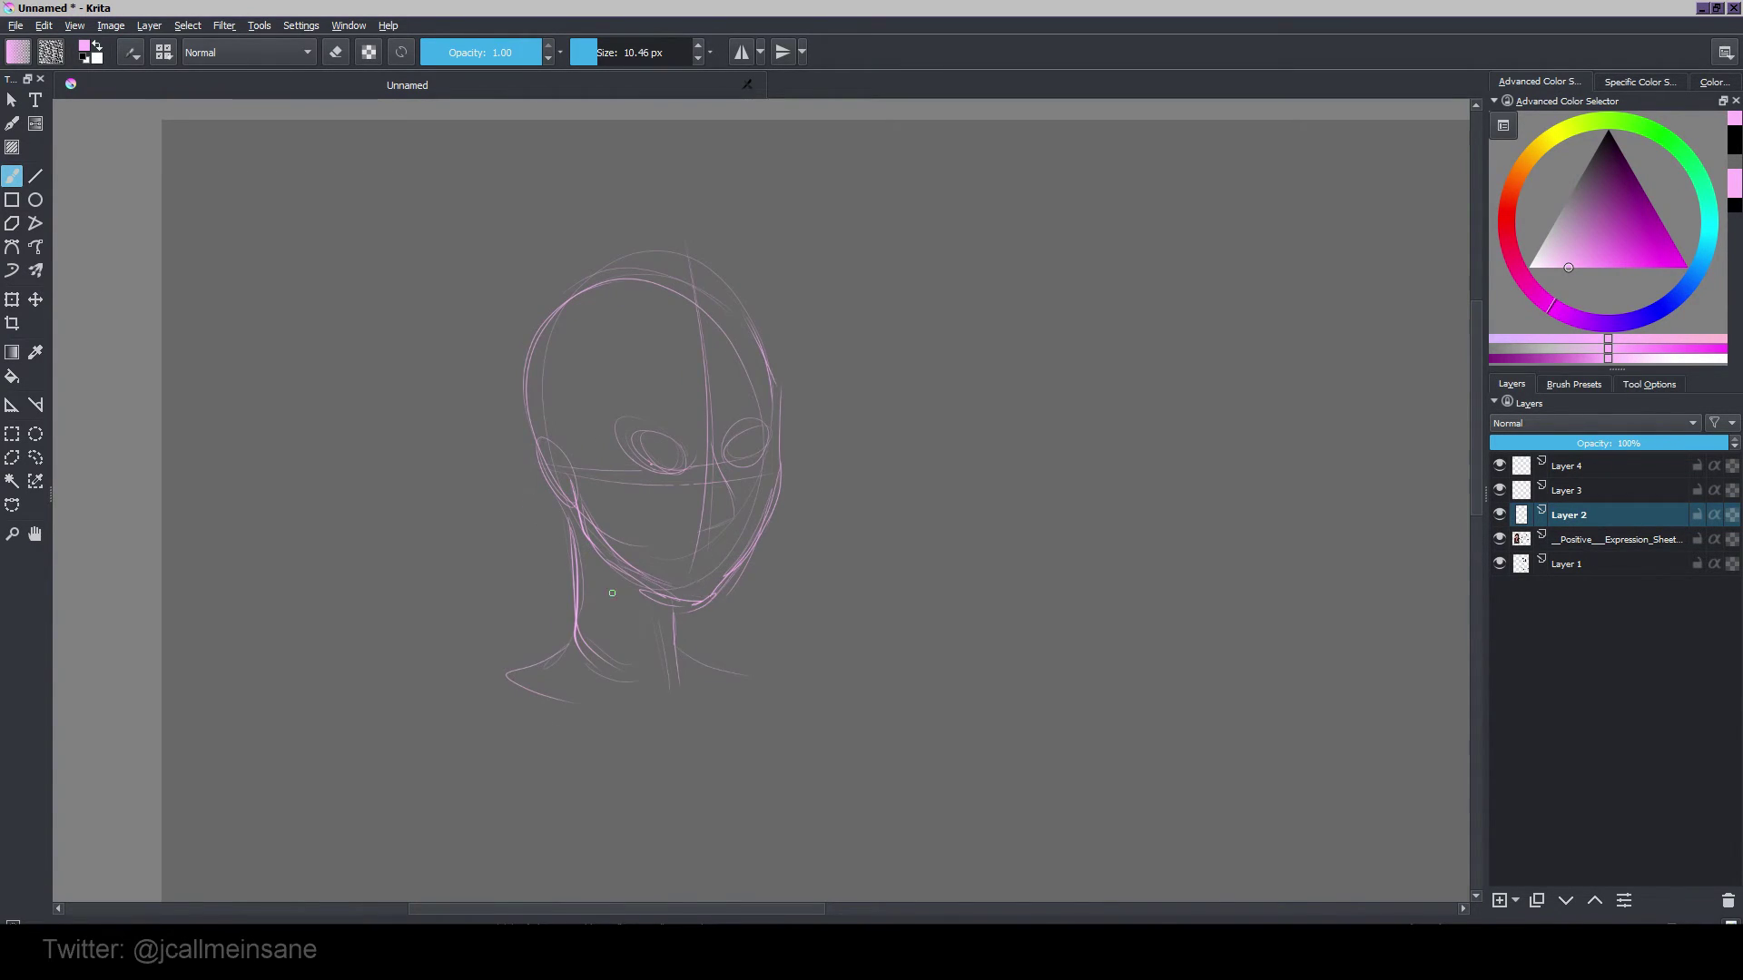
mouse_move(642, 585)
mouse_down()
mouse_move(724, 599)
mouse_move(690, 716)
mouse_up()
mouse_move(586, 631)
mouse_down()
mouse_move(547, 718)
mouse_move(712, 744)
mouse_up()
Step: Mirror the canvas view and sketch the nose bridge, nose underside and a mouth line
key(m)
scroll(737, 499, up, 3)
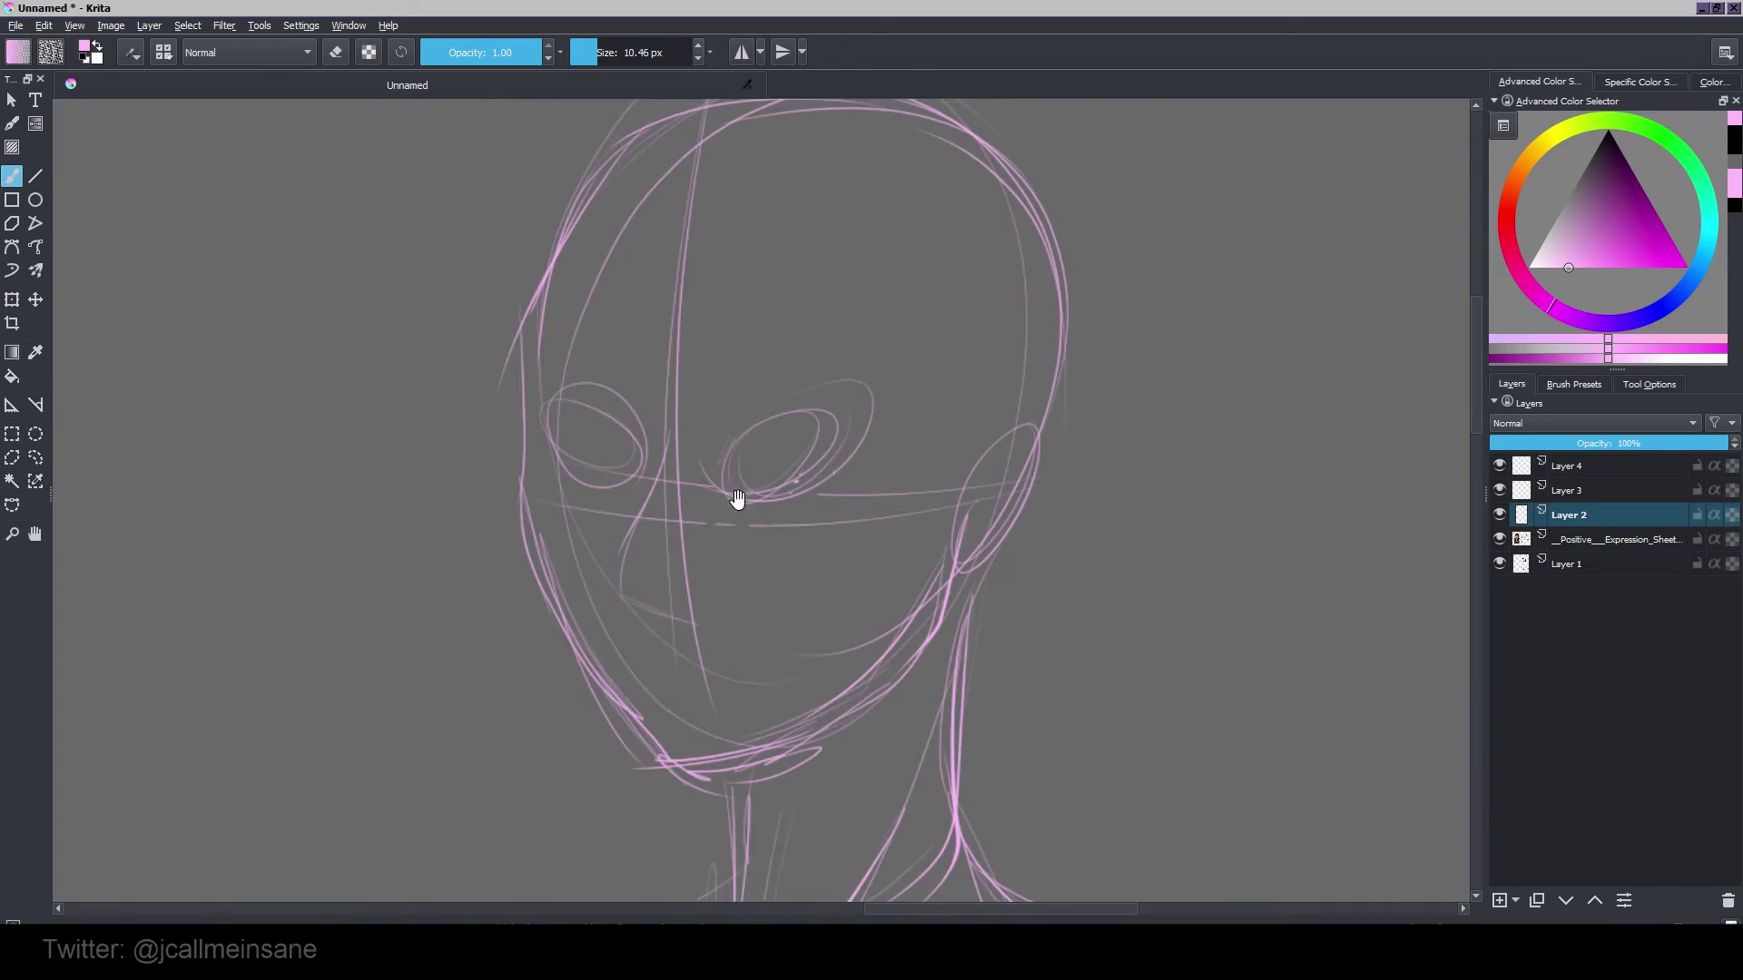
drag(737, 500, 740, 544)
mouse_move(642, 522)
mouse_down()
mouse_move(628, 606)
mouse_move(682, 659)
mouse_up()
drag(740, 554, 729, 490)
drag(623, 641, 727, 656)
Step: Redraw the far side of the face from forehead past the brow to the cheek and chin, erasing the old contour
drag(588, 214, 512, 338)
drag(512, 329, 541, 515)
key(e)
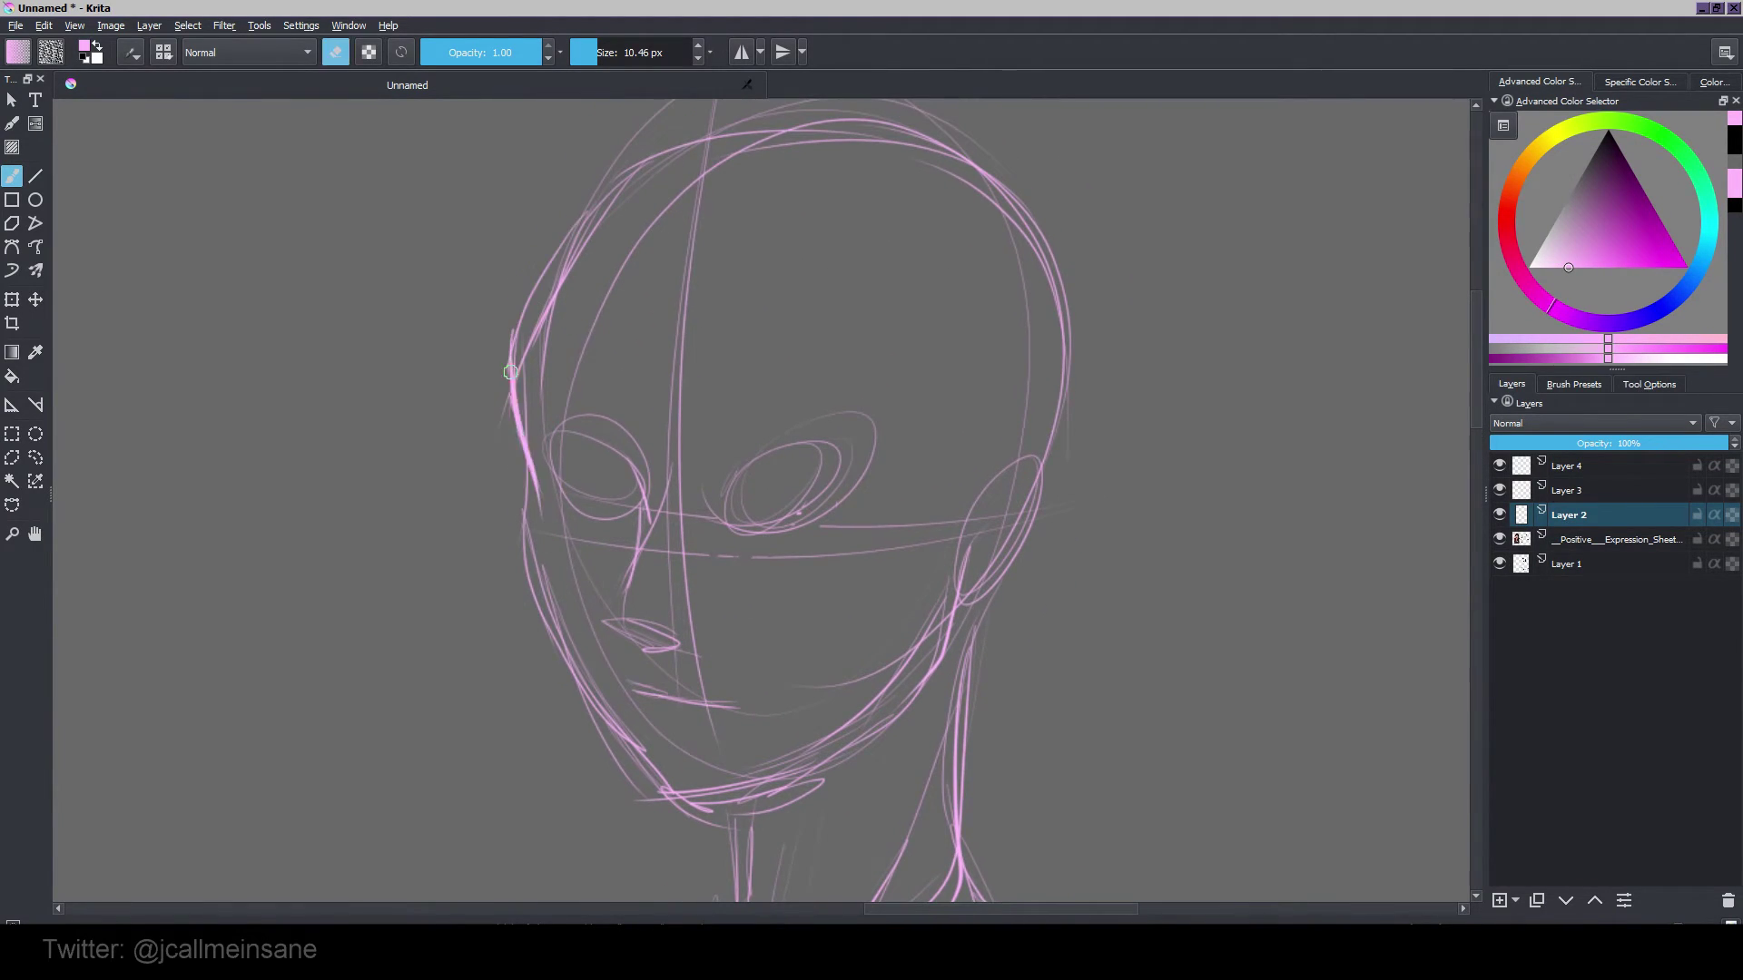
key(e)
drag(510, 373, 536, 598)
key(e)
key(e)
mouse_move(544, 570)
mouse_down()
mouse_move(661, 790)
mouse_move(563, 657)
mouse_move(665, 797)
mouse_up()
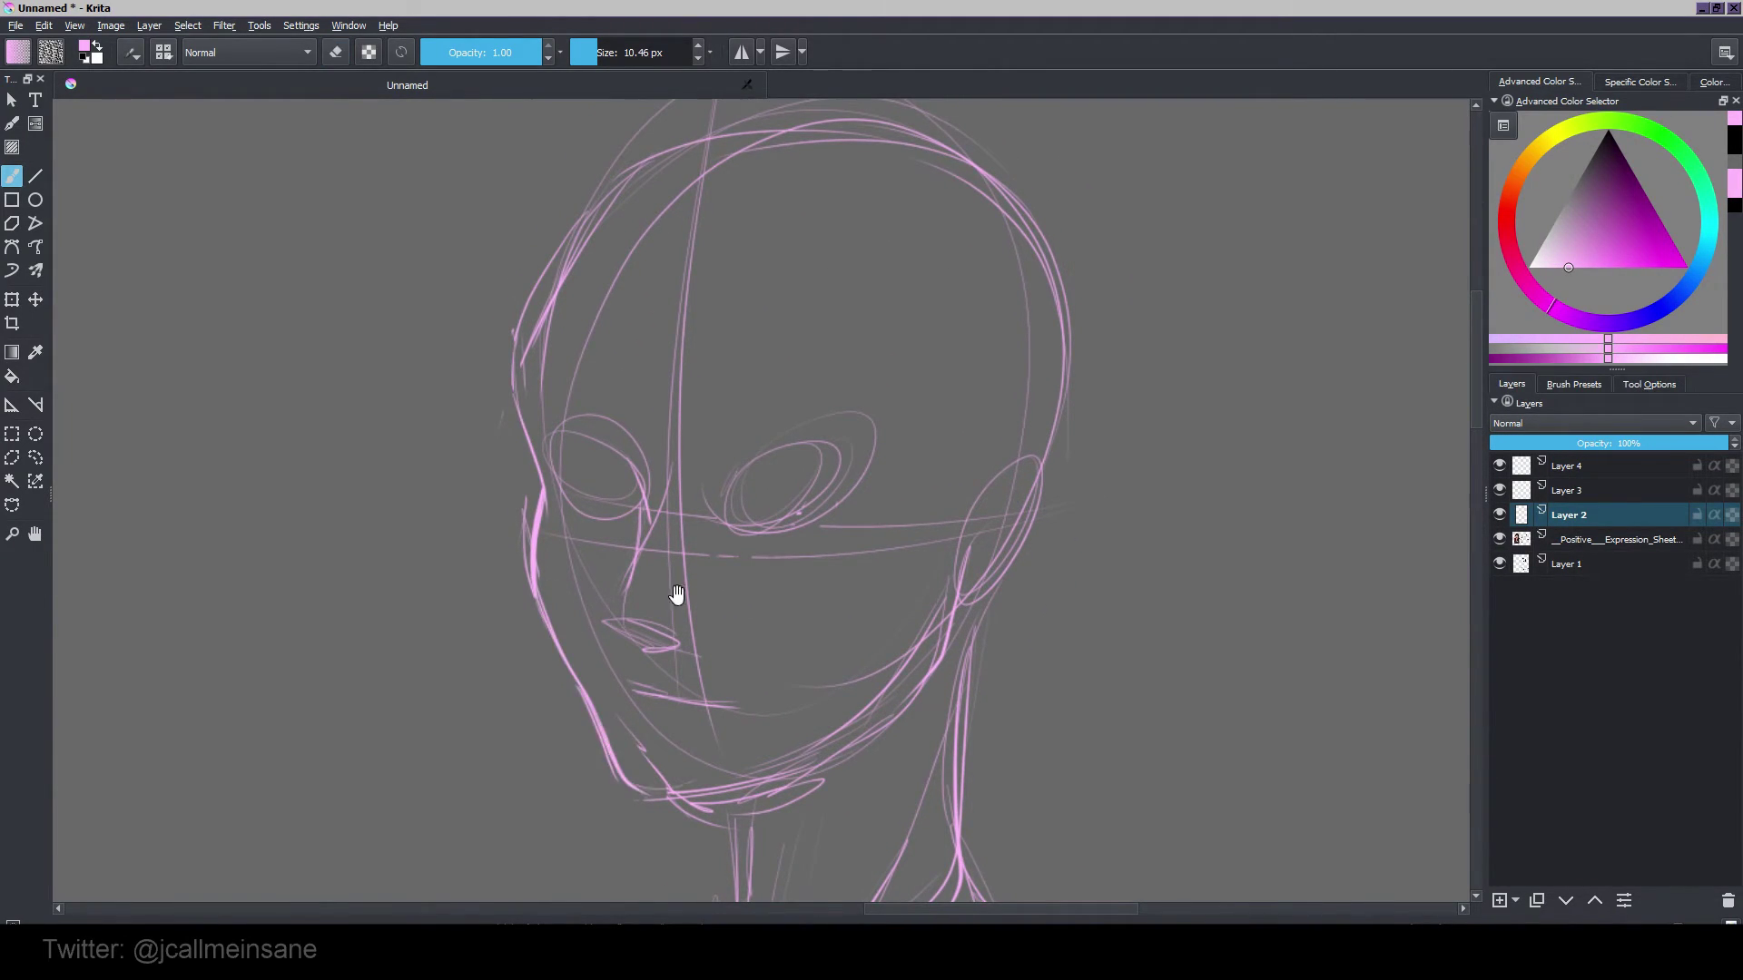
Step: Erase the heavy far jaw line and redraw a slimmer cheek and jaw contour tapering into the chin
drag(677, 594, 646, 530)
mouse_move(606, 715)
mouse_down()
mouse_move(672, 740)
mouse_move(556, 642)
mouse_move(595, 703)
mouse_up()
key(e)
drag(592, 699, 502, 461)
key(e)
drag(497, 380, 527, 606)
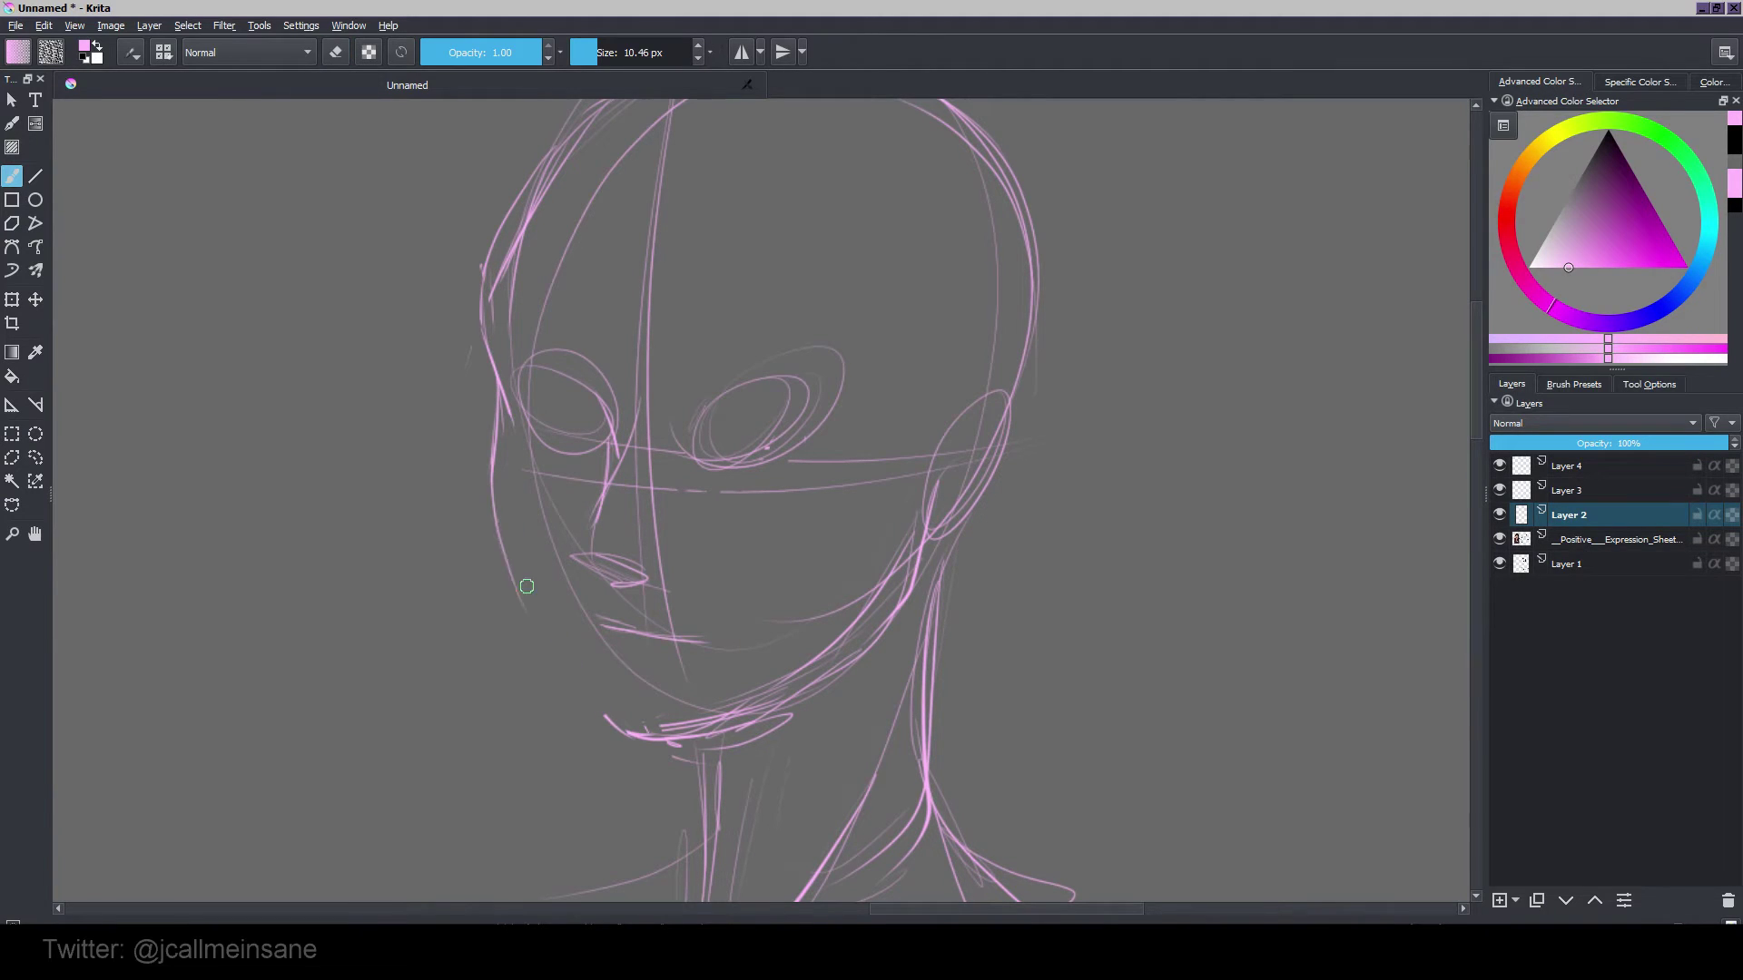
drag(505, 535, 586, 703)
key(e)
drag(808, 640, 617, 690)
key(e)
Step: Thin out the construction lines across the eyes, nose and mouth, and sketch a short mouth line
drag(691, 415, 767, 373)
mouse_move(525, 373)
mouse_down()
mouse_move(611, 429)
mouse_move(589, 594)
mouse_move(650, 602)
mouse_up()
key(e)
key(e)
drag(650, 626, 633, 594)
key(e)
drag(670, 646, 595, 627)
key(e)
drag(573, 638, 649, 641)
Step: Define the near eye's upper and lower lids and fill in its iris
mouse_move(698, 467)
mouse_down()
mouse_move(699, 501)
mouse_move(758, 464)
mouse_move(699, 504)
mouse_move(776, 492)
mouse_move(746, 474)
mouse_up()
key(e)
key(e)
key(e)
drag(701, 441, 770, 409)
Step: Mirror the canvas view, strengthen the far forehead and brow contour, and erase part of the back-of-head line
key(m)
key(e)
drag(892, 295, 929, 454)
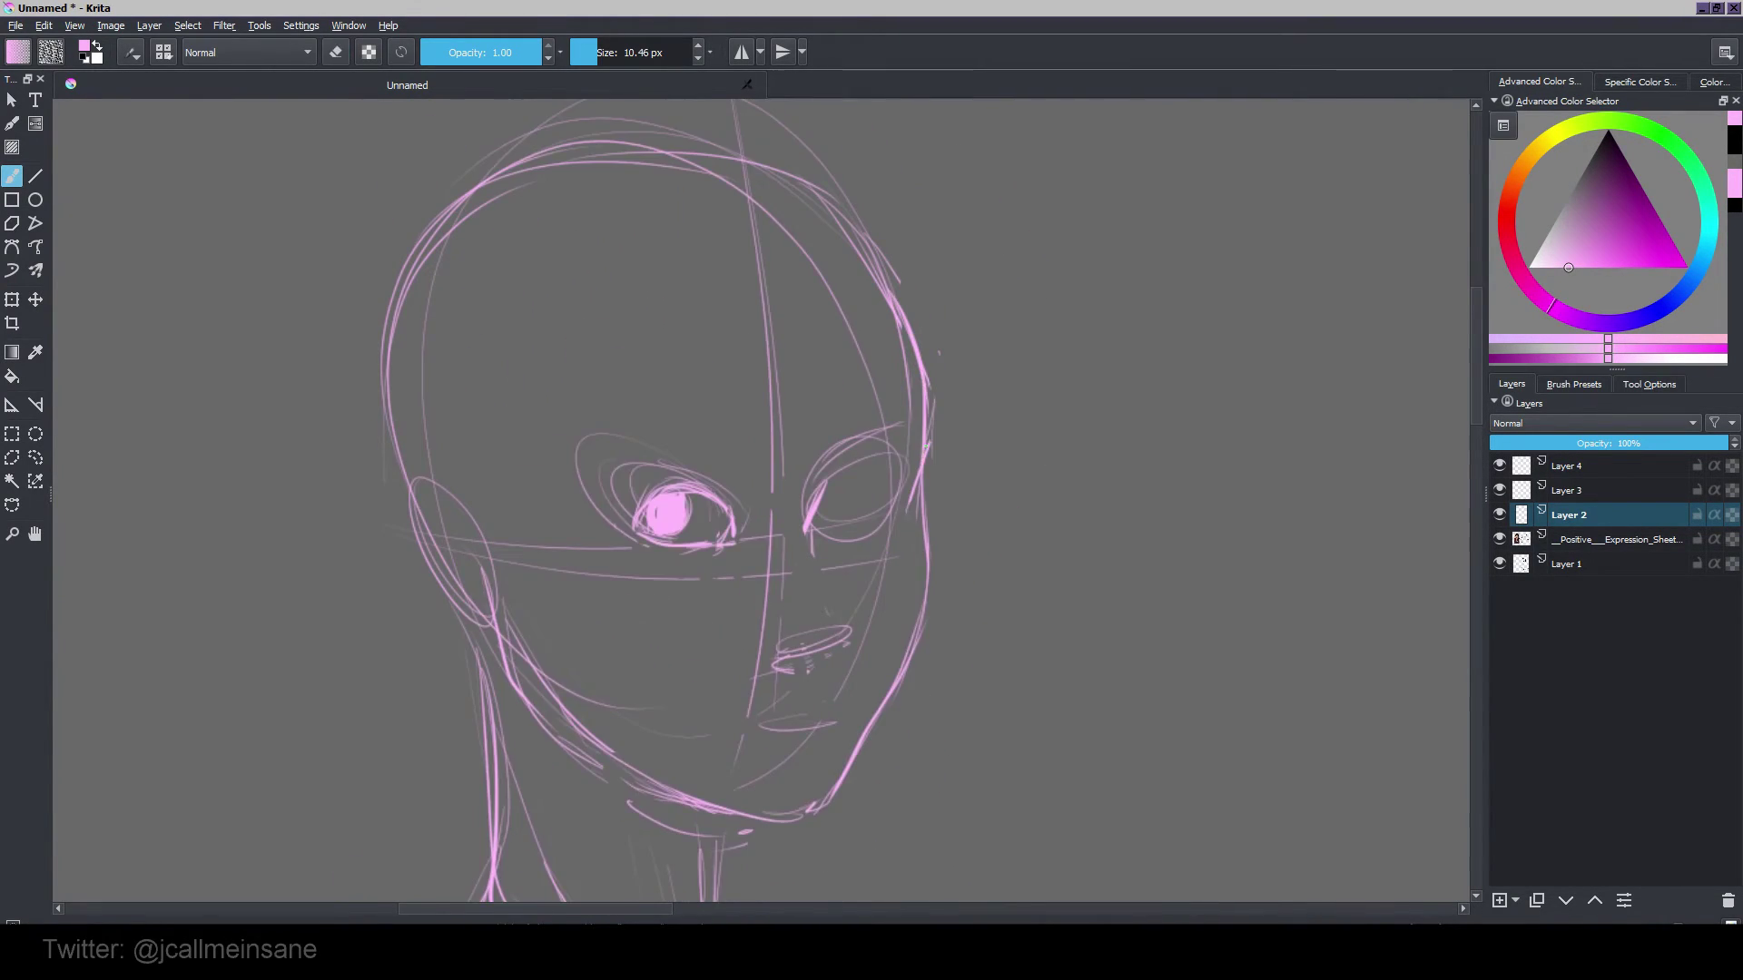
key(e)
mouse_move(486, 573)
mouse_down()
mouse_move(610, 673)
mouse_move(389, 400)
mouse_up()
Step: Clean up the centre line around the nose bridge and refine the nose underside
drag(828, 548, 758, 585)
key(e)
mouse_move(752, 595)
mouse_down()
mouse_move(802, 591)
mouse_move(806, 566)
mouse_up()
key(e)
drag(839, 603, 758, 655)
Step: Erase the back-of-head line and leftover face guides, and redraw the far cheek and near jaw contours
drag(495, 484, 390, 399)
drag(520, 542, 603, 642)
mouse_move(539, 585)
mouse_down()
mouse_move(698, 664)
mouse_move(862, 572)
mouse_up()
key(e)
drag(894, 472, 804, 694)
key(e)
key(e)
key(e)
mouse_move(544, 607)
mouse_down()
mouse_move(579, 679)
mouse_move(680, 722)
mouse_up()
key(e)
Step: Draw a thick arched eyebrow over the far eye and refine the eye lines below it
drag(826, 438, 909, 370)
key(e)
drag(829, 393, 907, 362)
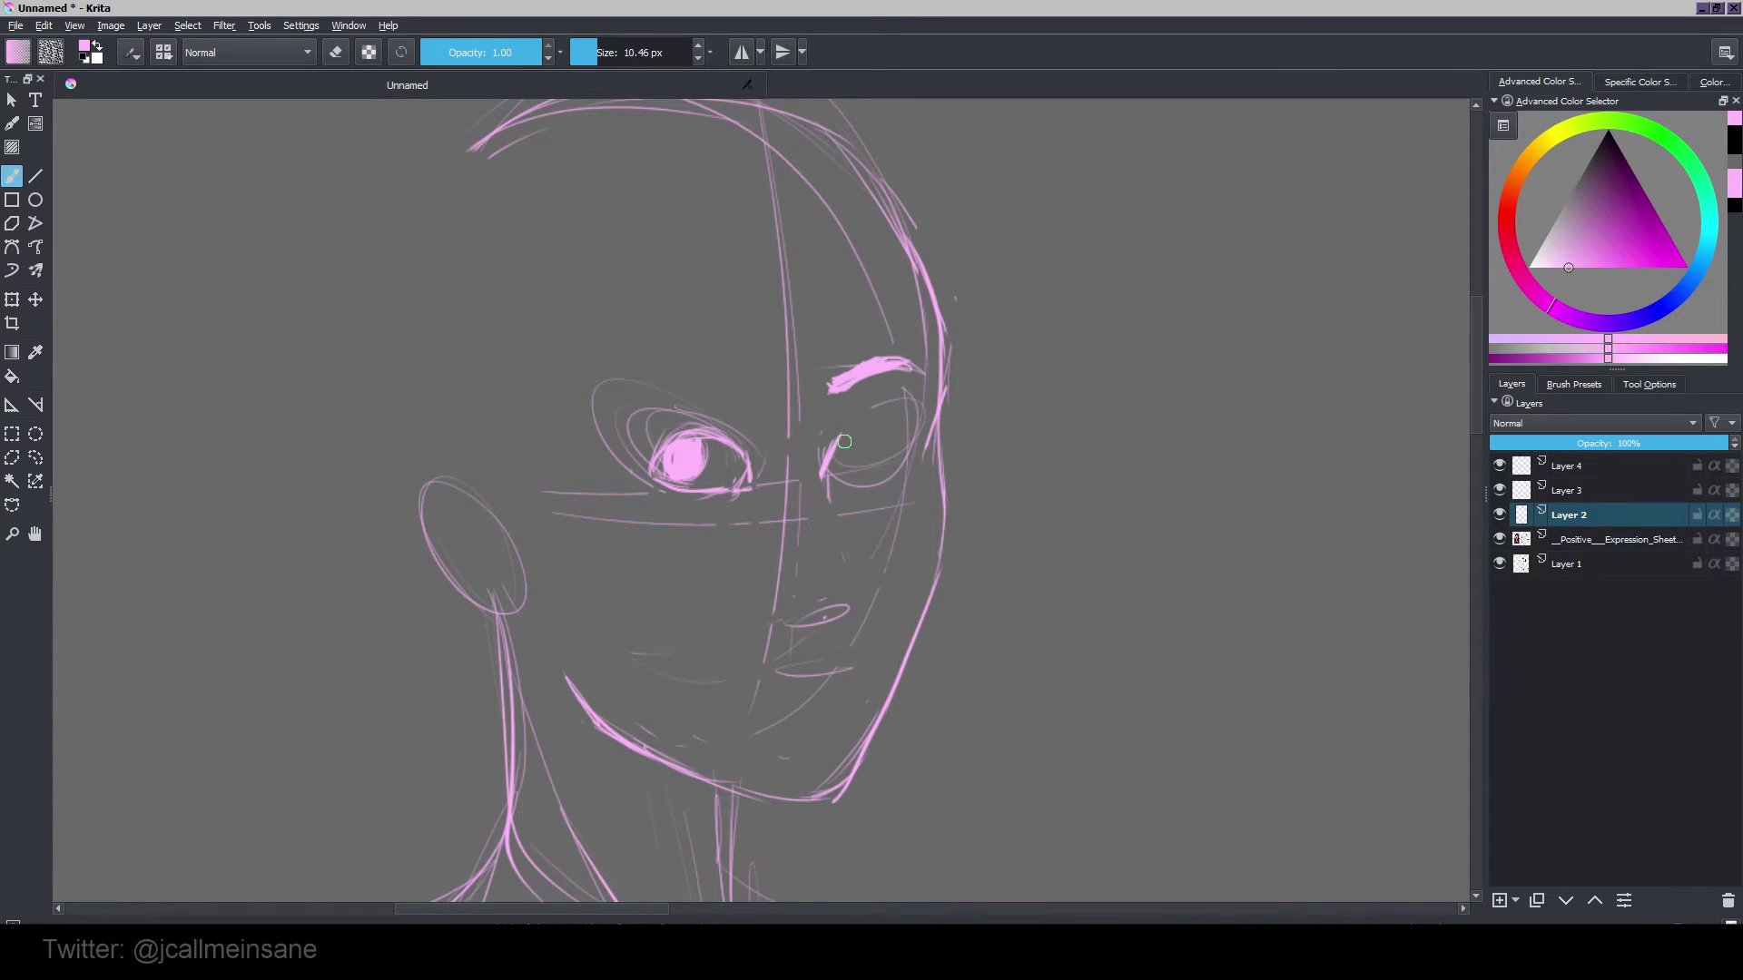
key(e)
drag(662, 493, 719, 495)
Step: Lock Layer 2's alpha, paint over the head sketch lines in black with a large brush, and unlock the alpha
click(1732, 515)
click(1608, 132)
drag(844, 435, 441, 260)
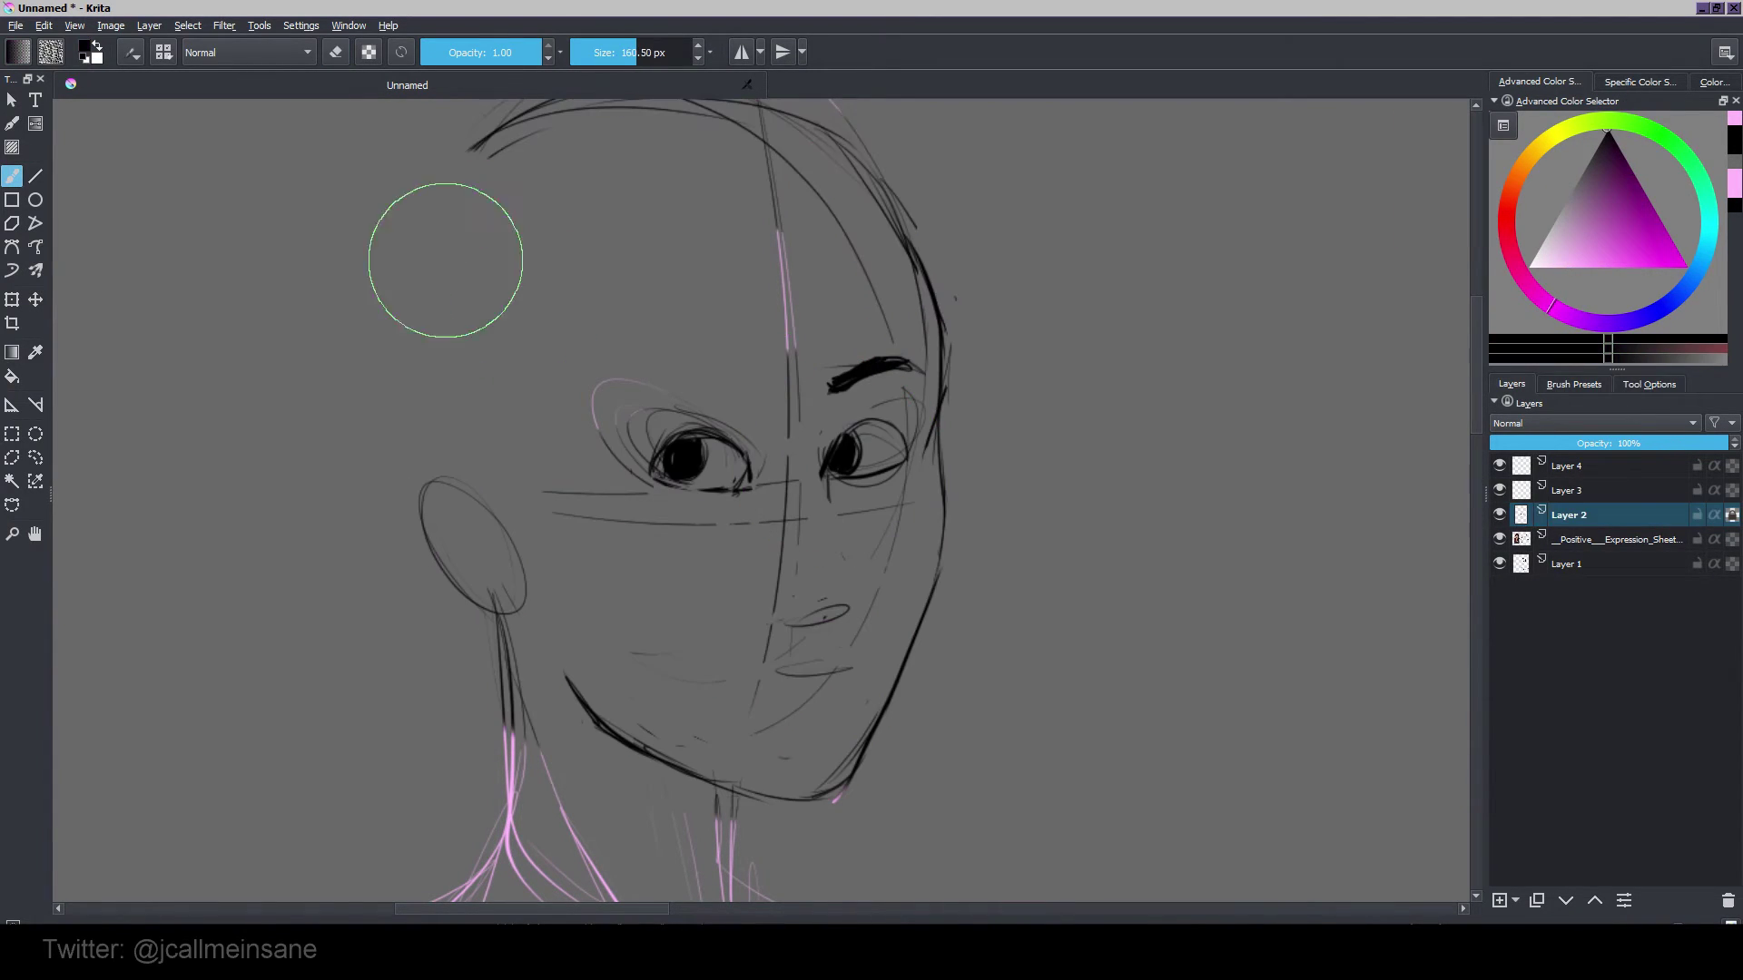
click(1732, 514)
Step: Lasso the near eye, move it slightly away from the nose with a transform, deselect and return to the brush
click(35, 457)
drag(672, 345, 705, 423)
key(ctrl+t)
key(Return)
key(ctrl+shift+a)
key(b)
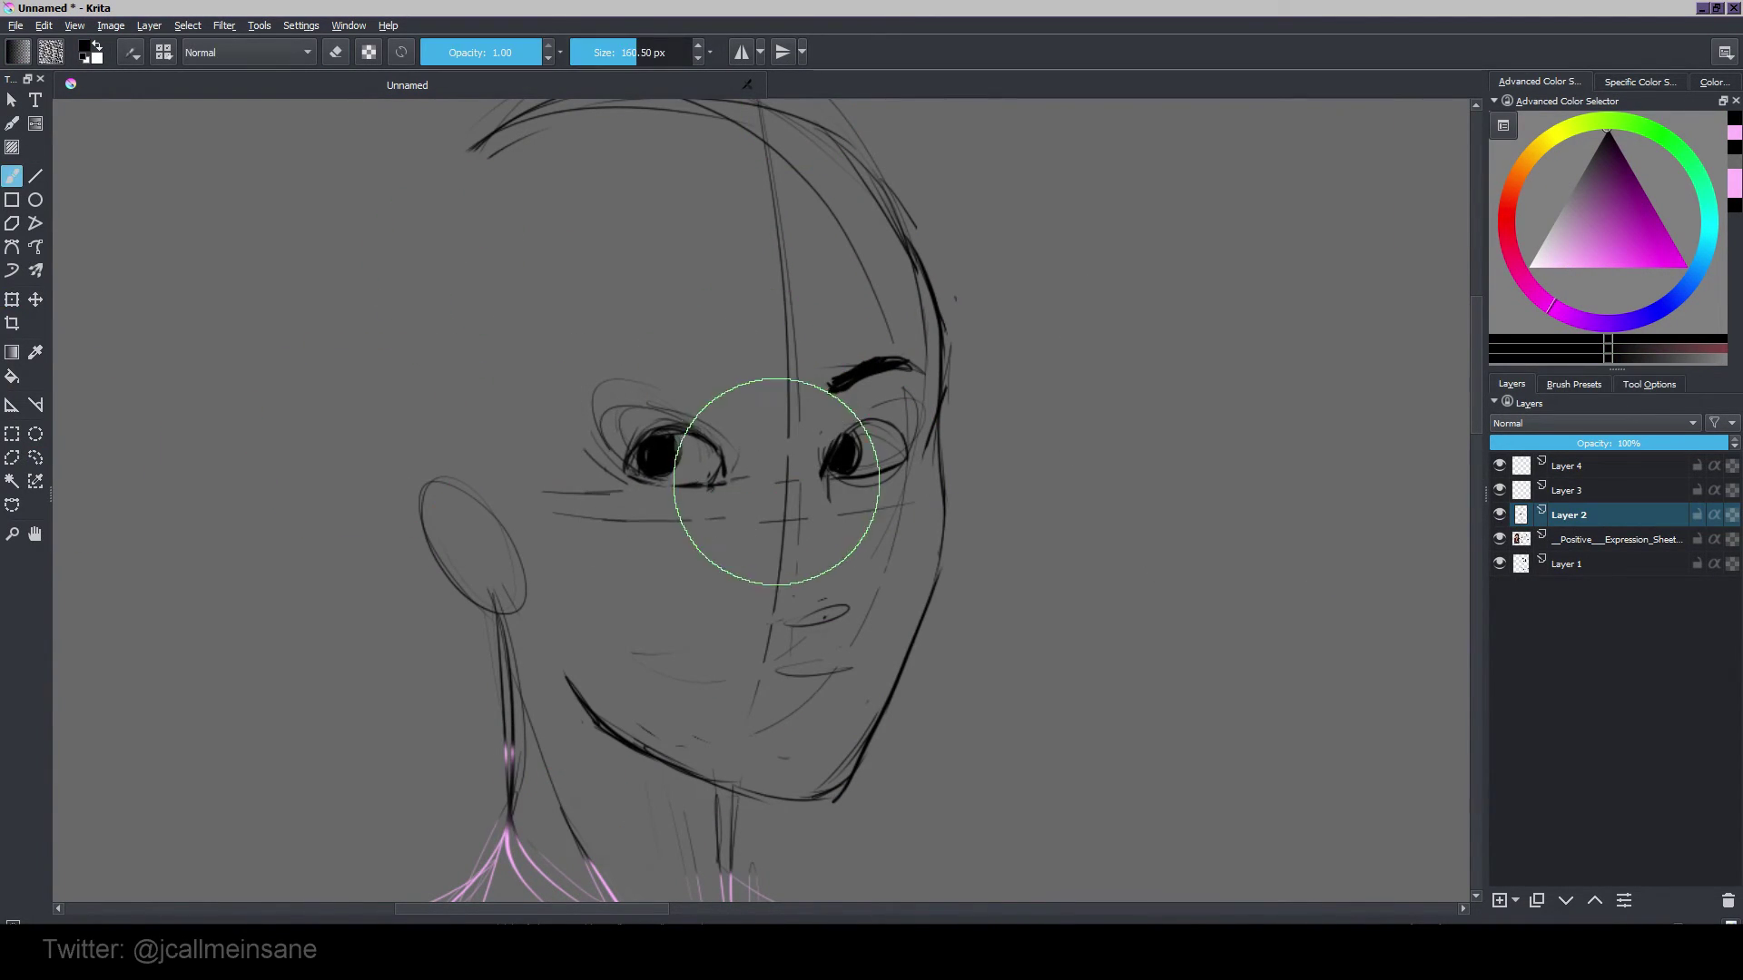
Step: Reduce the brush to 9.45 px and draw the nose bridge and tip, refining the far eye's lids
drag(777, 482, 676, 482)
drag(829, 423, 819, 503)
key(e)
key(e)
mouse_move(788, 427)
mouse_down()
mouse_move(850, 598)
mouse_move(908, 584)
mouse_up()
drag(851, 486, 911, 470)
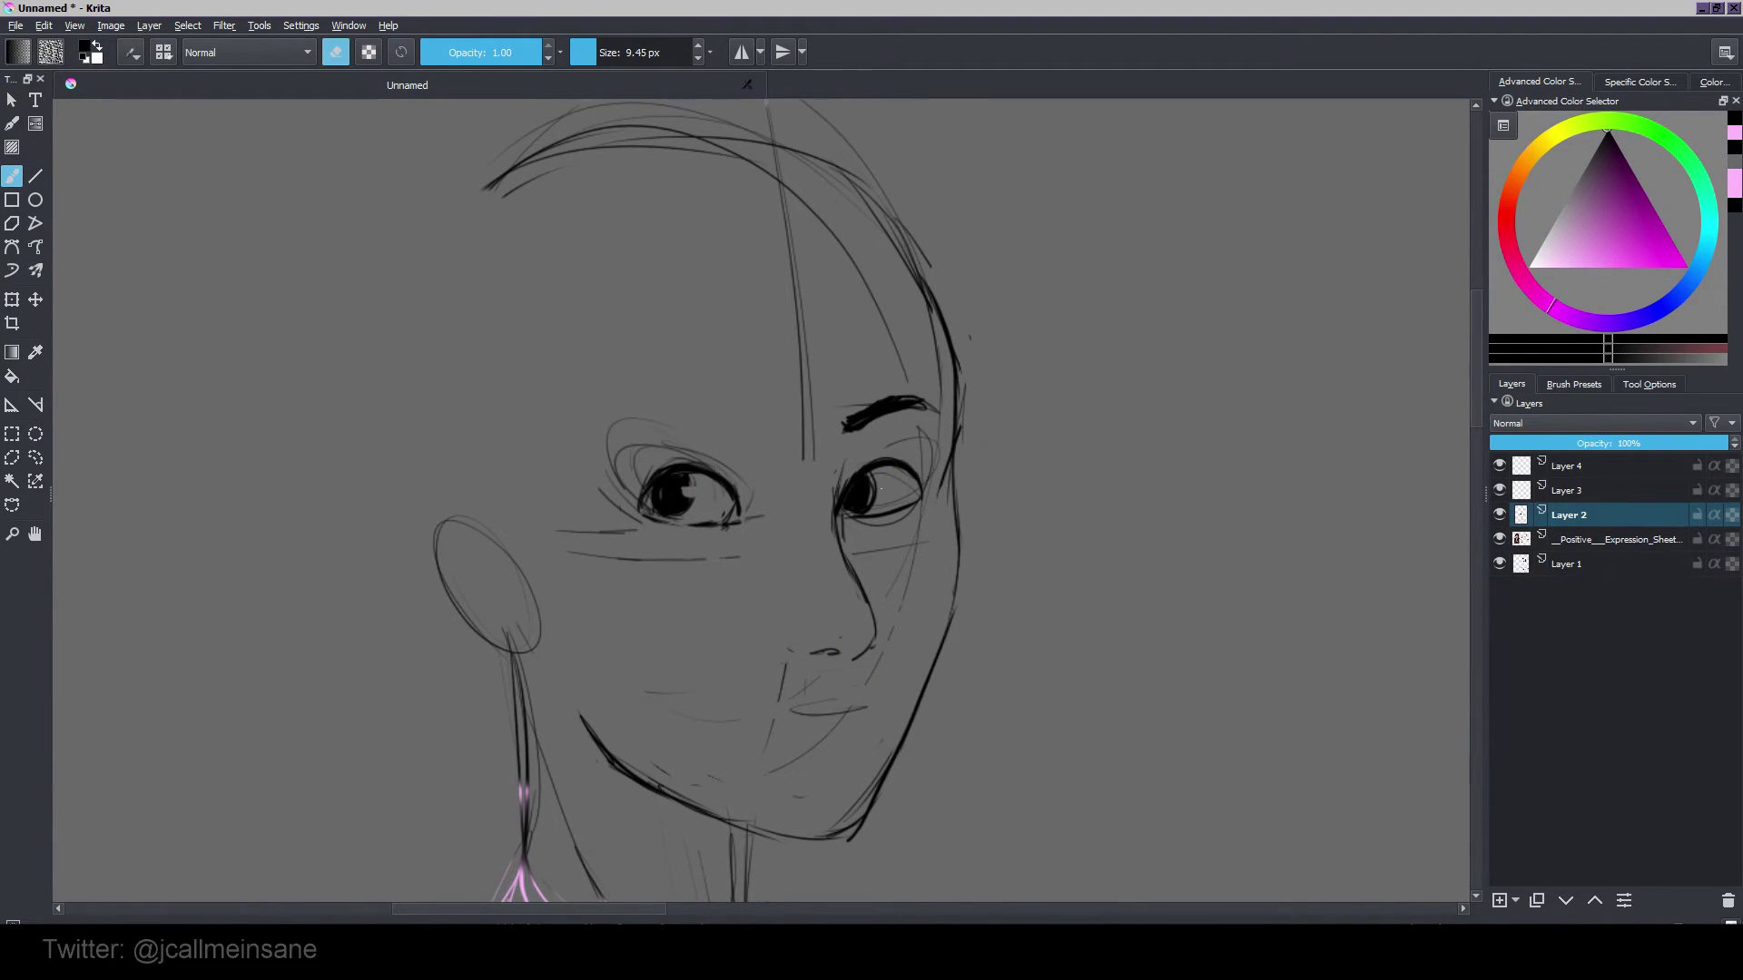
Step: Erase the construction ovals around the near eye and touch up the far eye
key(e)
drag(626, 436, 675, 481)
drag(884, 487, 877, 495)
key(e)
Step: Sketch the ear's outer rim and inner folds in black
drag(544, 581, 559, 591)
drag(497, 552, 586, 690)
drag(496, 542, 552, 624)
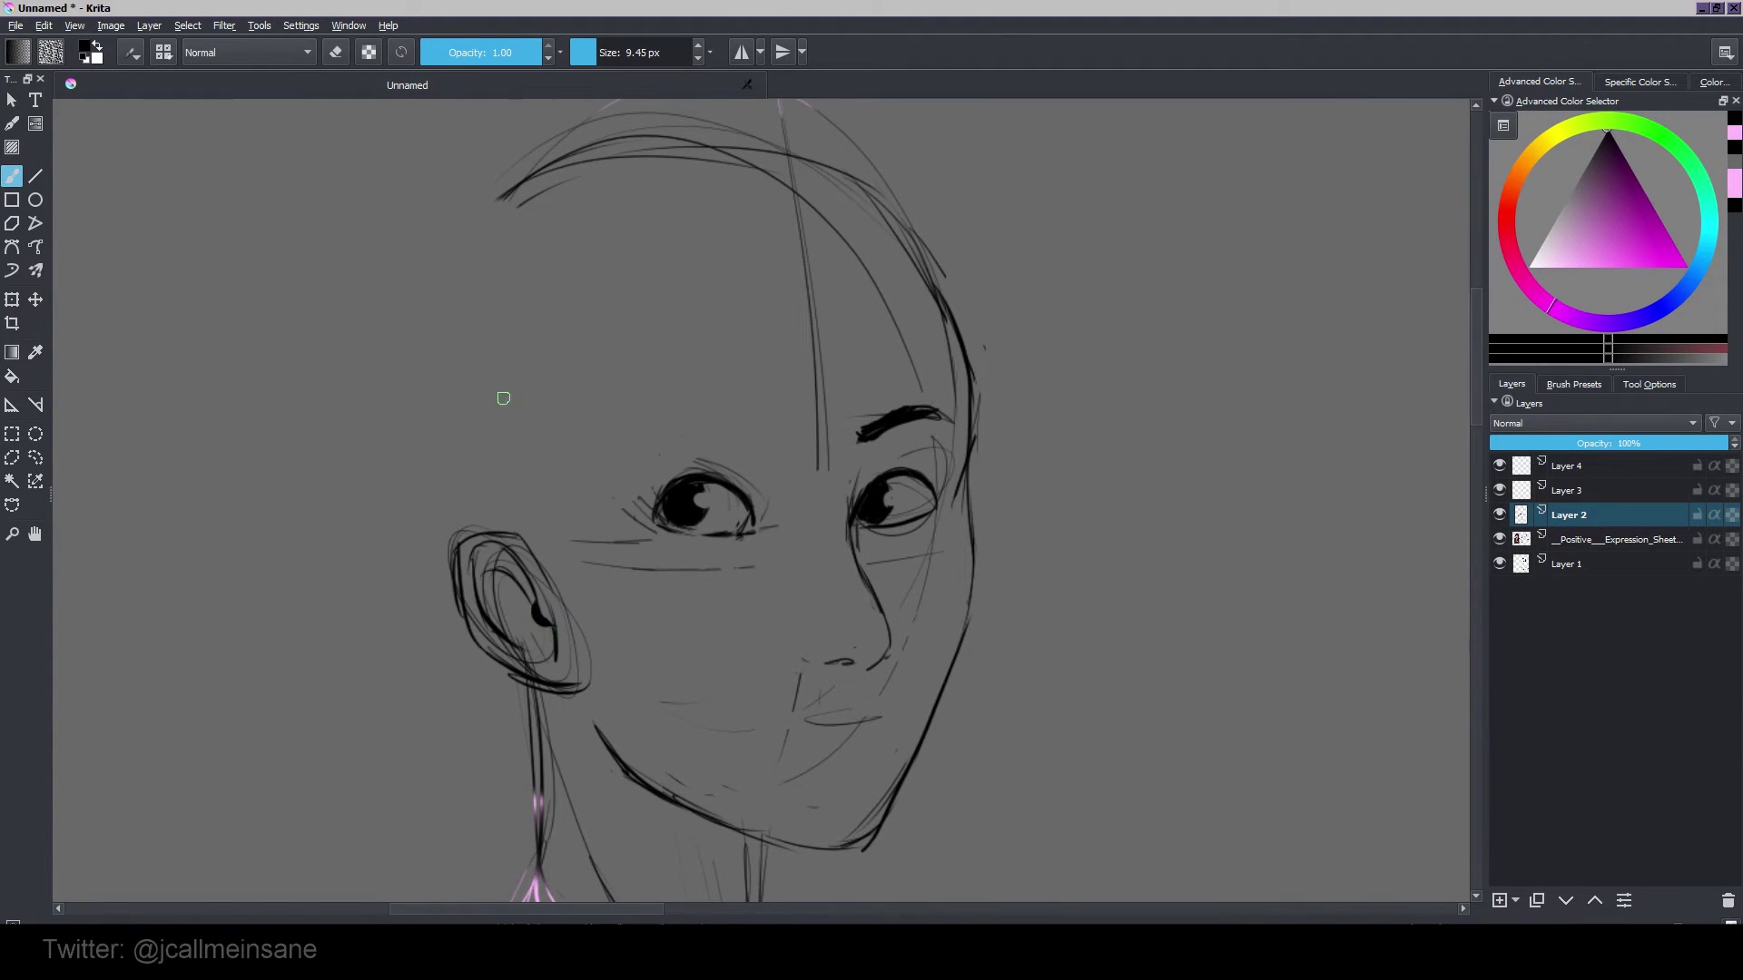
Step: Erase the ear's inner folds and redraw a cleaner outer rim down to the lobe
drag(504, 399, 485, 347)
key(e)
mouse_move(522, 509)
mouse_down()
mouse_move(475, 557)
mouse_move(436, 495)
mouse_move(531, 534)
mouse_up()
key(e)
mouse_move(508, 509)
mouse_down()
mouse_move(516, 478)
mouse_move(572, 595)
mouse_up()
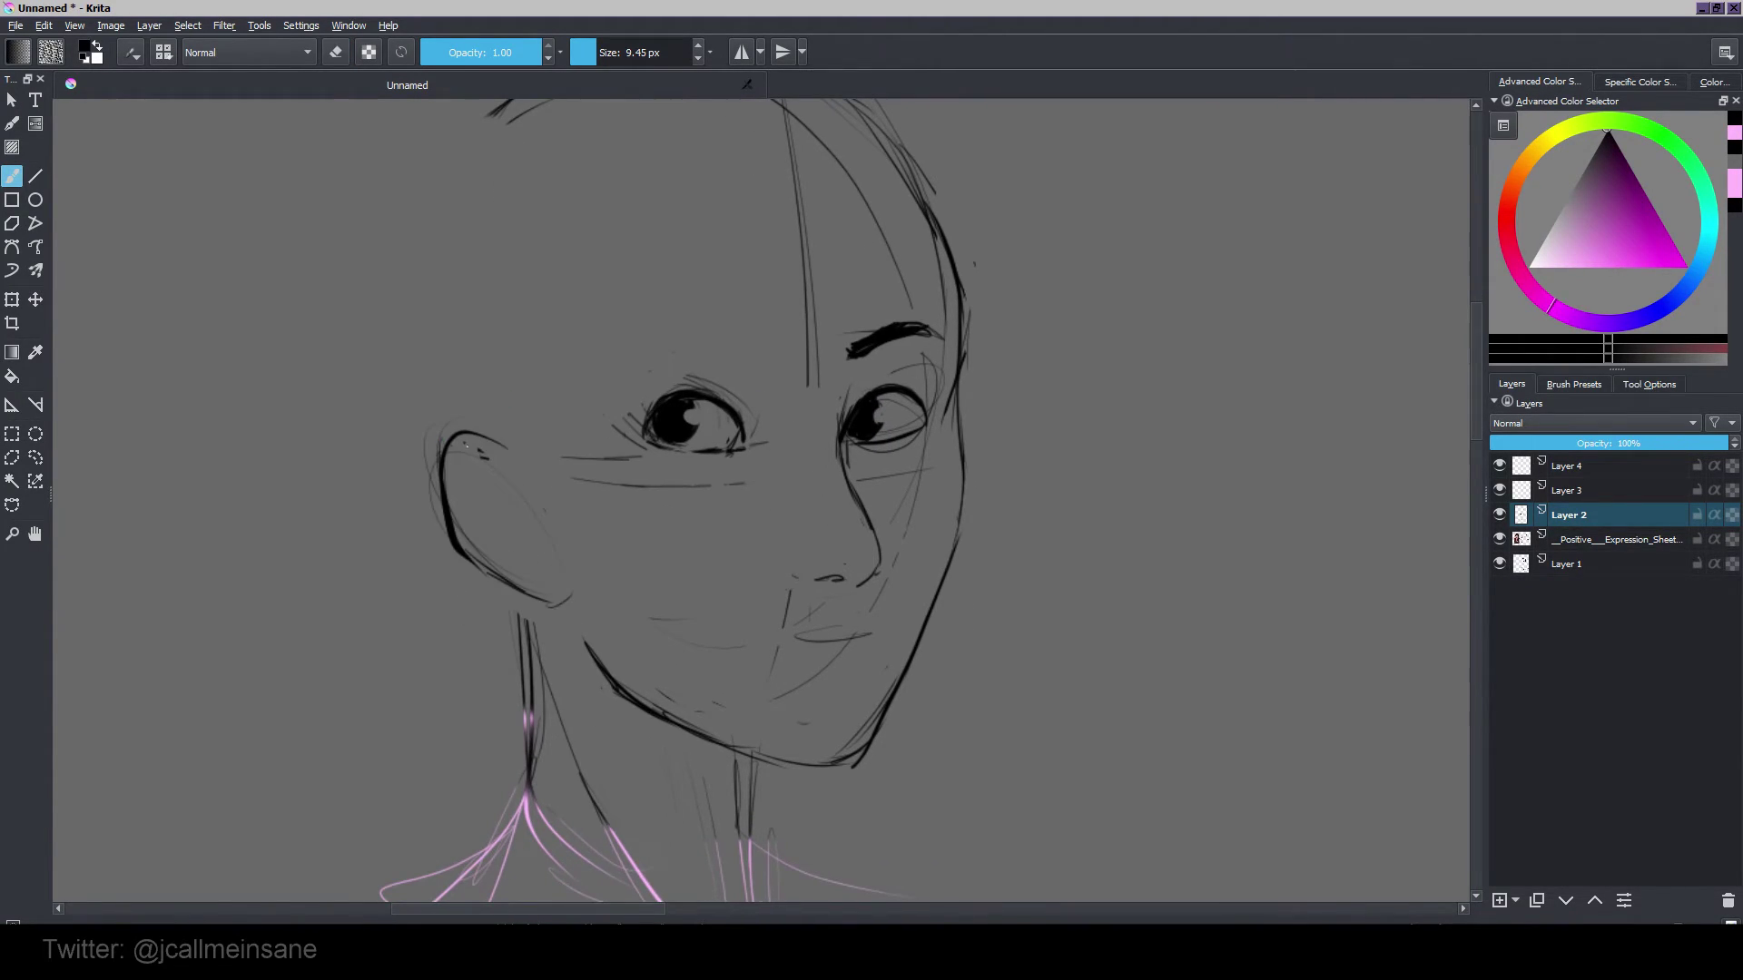
Step: Draw the ear's front edge and inner folds, and clean up the near eye's inner corner
drag(463, 458, 517, 529)
drag(466, 445, 526, 541)
drag(521, 569, 541, 572)
drag(467, 491, 505, 495)
key(e)
mouse_move(750, 425)
mouse_down()
mouse_move(766, 499)
mouse_move(754, 424)
mouse_up()
Step: Replace the faint mouth guide with a defined upper lip, parting line and lower lip in three-quarter view
key(e)
mouse_move(844, 619)
mouse_down()
mouse_move(878, 637)
mouse_move(755, 650)
mouse_up()
key(e)
key(e)
drag(754, 652, 848, 660)
drag(873, 618, 880, 647)
key(e)
drag(754, 654, 849, 646)
key(e)
mouse_move(754, 649)
mouse_down()
mouse_move(836, 622)
mouse_move(872, 659)
mouse_up()
scroll(872, 659, down, 1)
key(e)
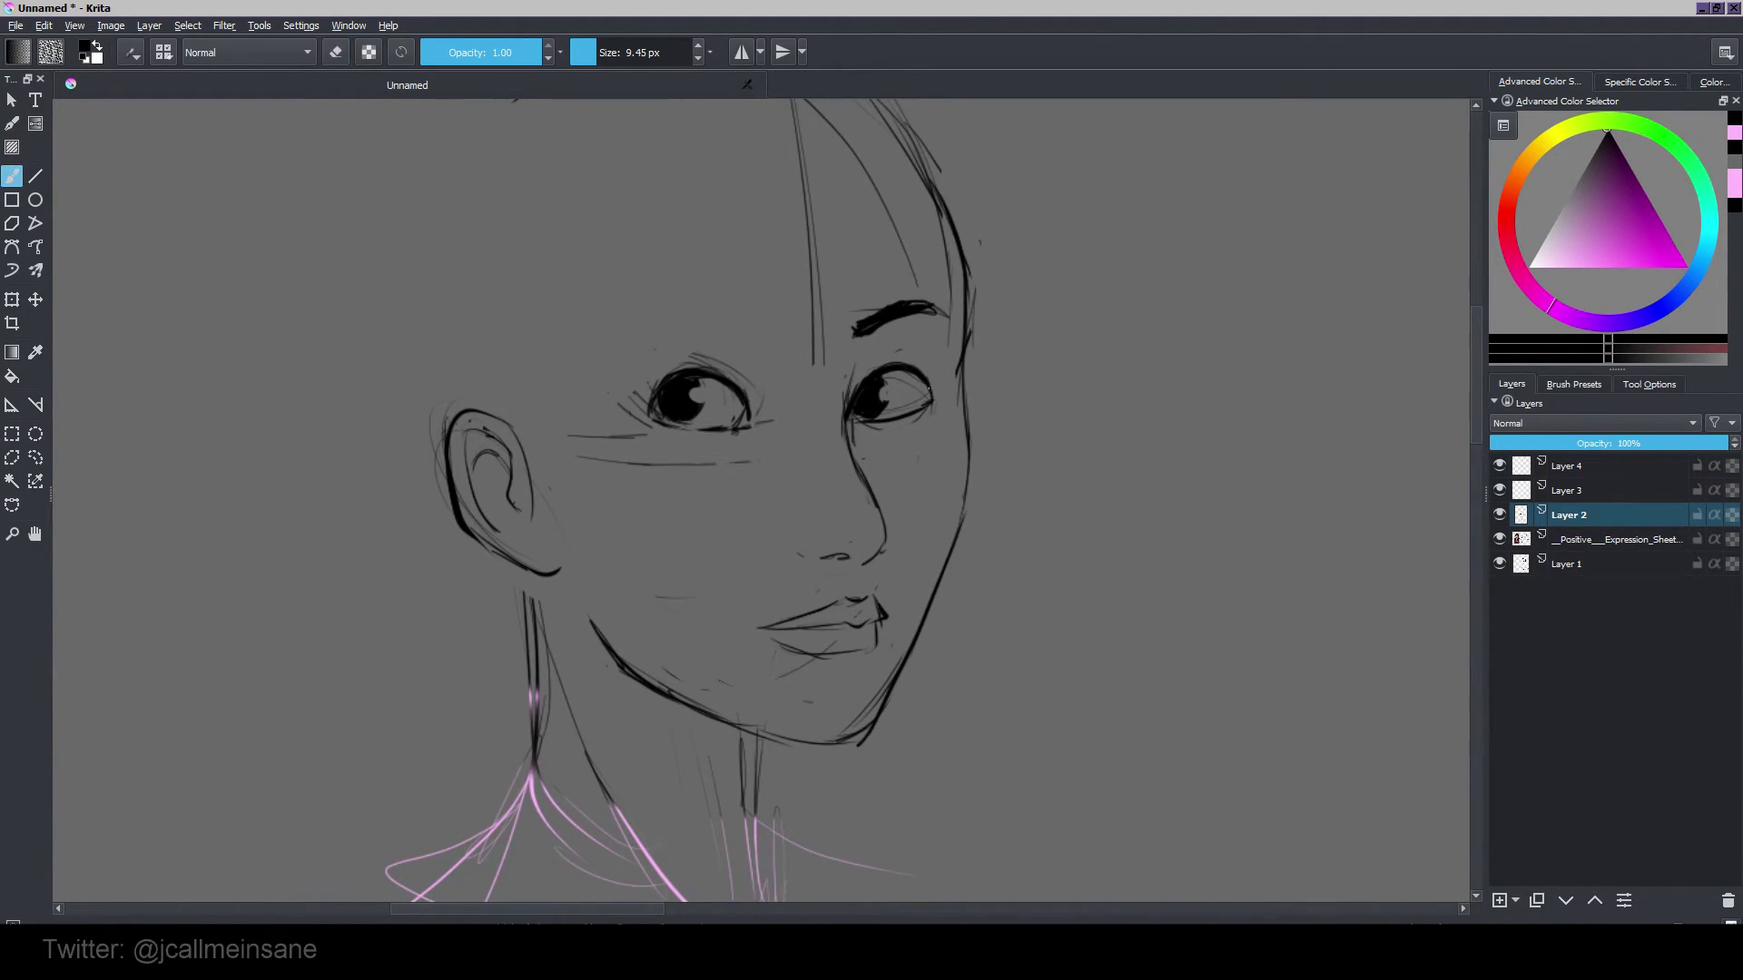
Step: Sharpen the far eye's outer corner and erase the stray guide lines below the near eye
drag(929, 388, 940, 399)
key(e)
drag(774, 422, 697, 355)
key(e)
drag(855, 445, 854, 421)
key(e)
drag(817, 544, 812, 493)
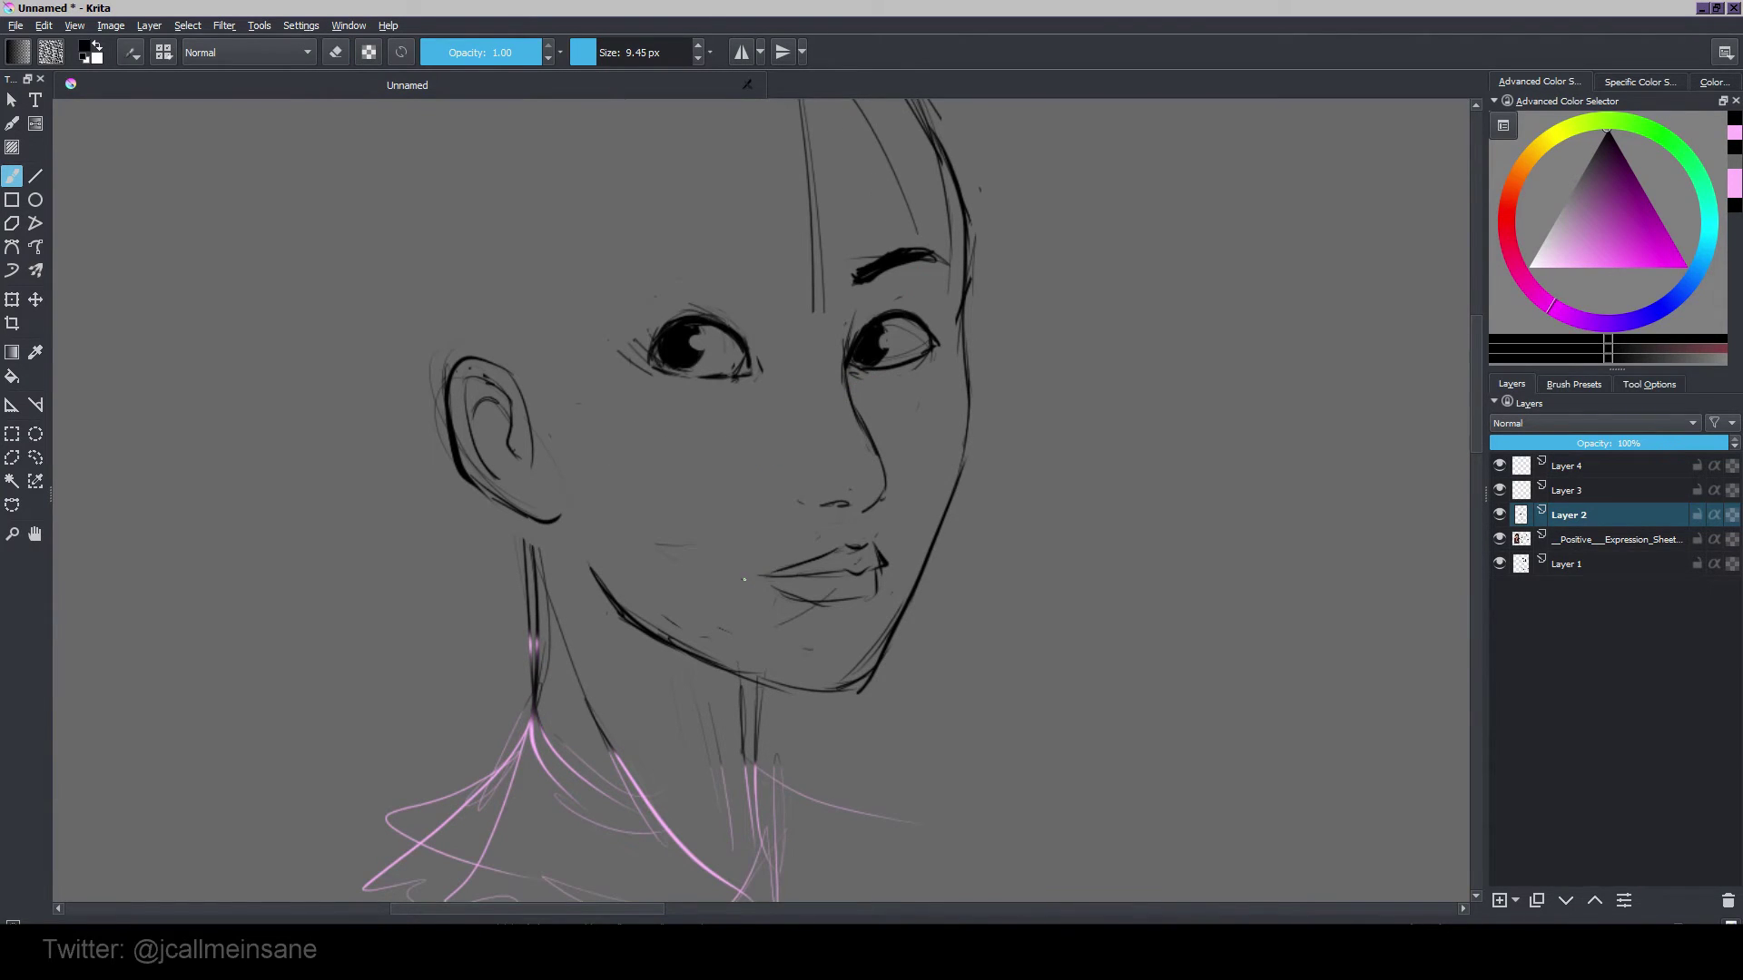
Step: Extend the near corner of the mouth and refine the lower lip's outline
key(e)
mouse_move(731, 574)
mouse_down()
mouse_move(801, 570)
mouse_move(776, 601)
mouse_up()
key(e)
key(e)
scroll(805, 529, up, 2)
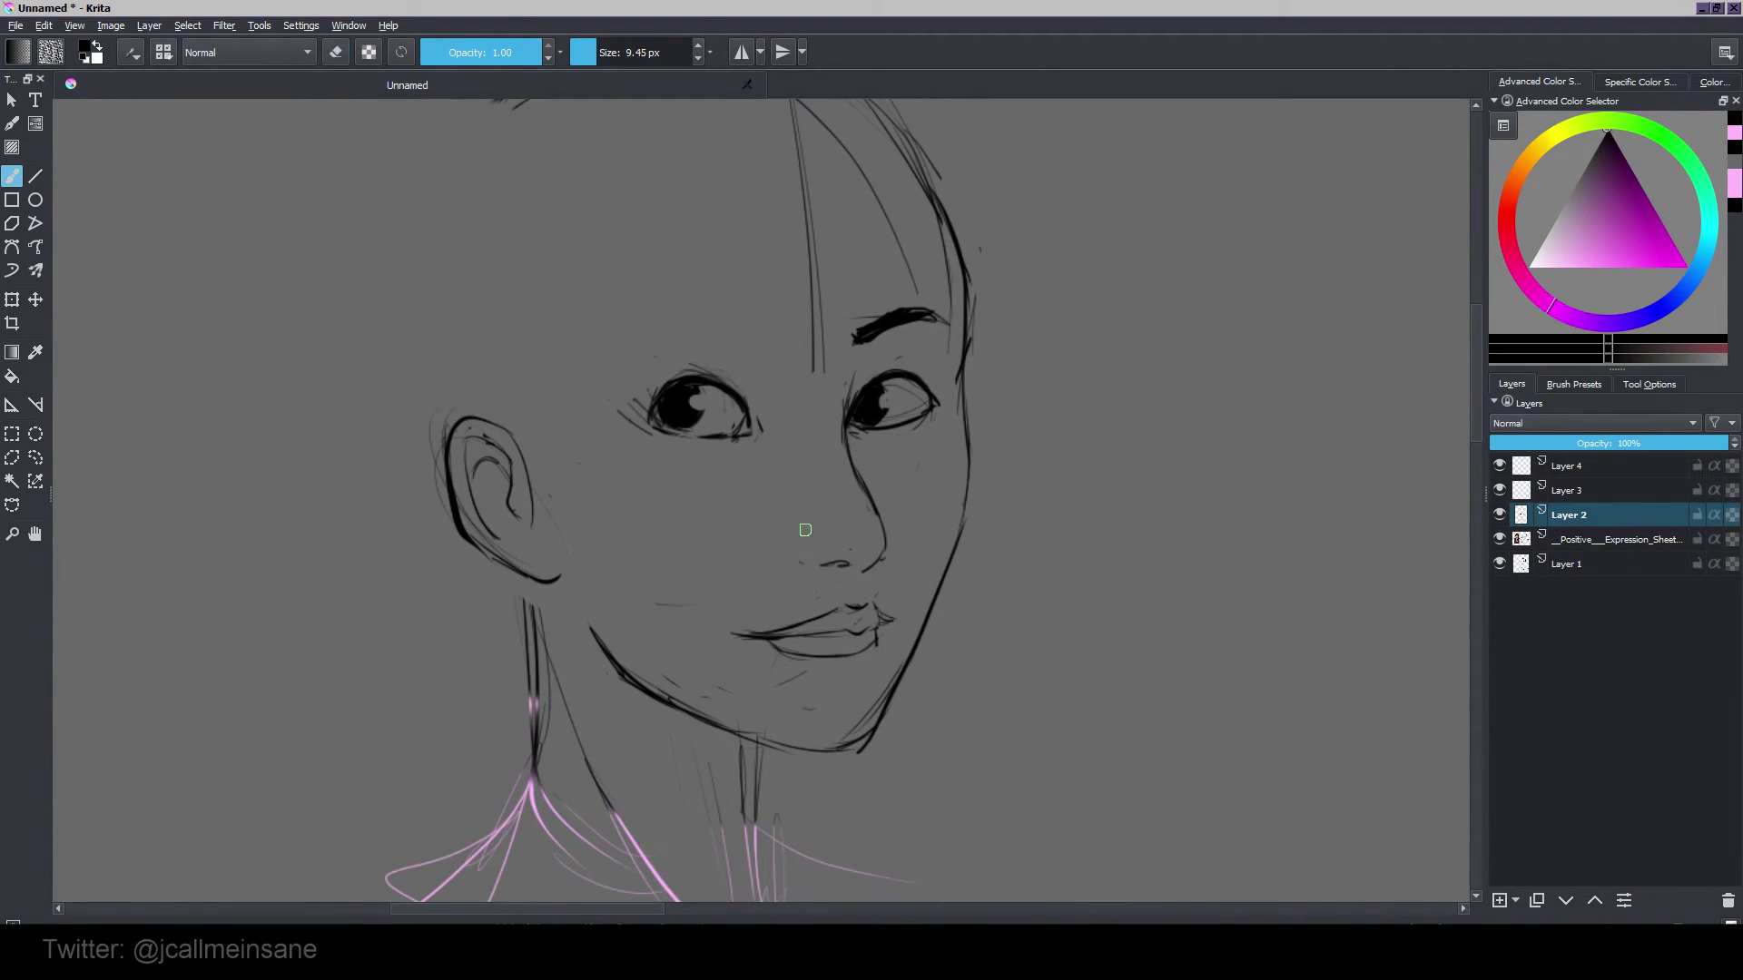
Step: Mirror the canvas view, draw a thick eyebrow over the near eye, and add the near nostril wing
key(m)
mouse_move(819, 427)
mouse_down()
mouse_move(726, 453)
mouse_move(737, 410)
mouse_up()
mouse_move(861, 444)
mouse_down()
mouse_move(735, 423)
mouse_move(831, 423)
mouse_move(588, 413)
mouse_move(643, 417)
mouse_up()
key(e)
key(e)
key(e)
drag(581, 472, 619, 409)
key(e)
key(e)
Step: Erase the far jaw line and redraw it as a slimmer curve running into a rounded chin
drag(572, 561, 625, 656)
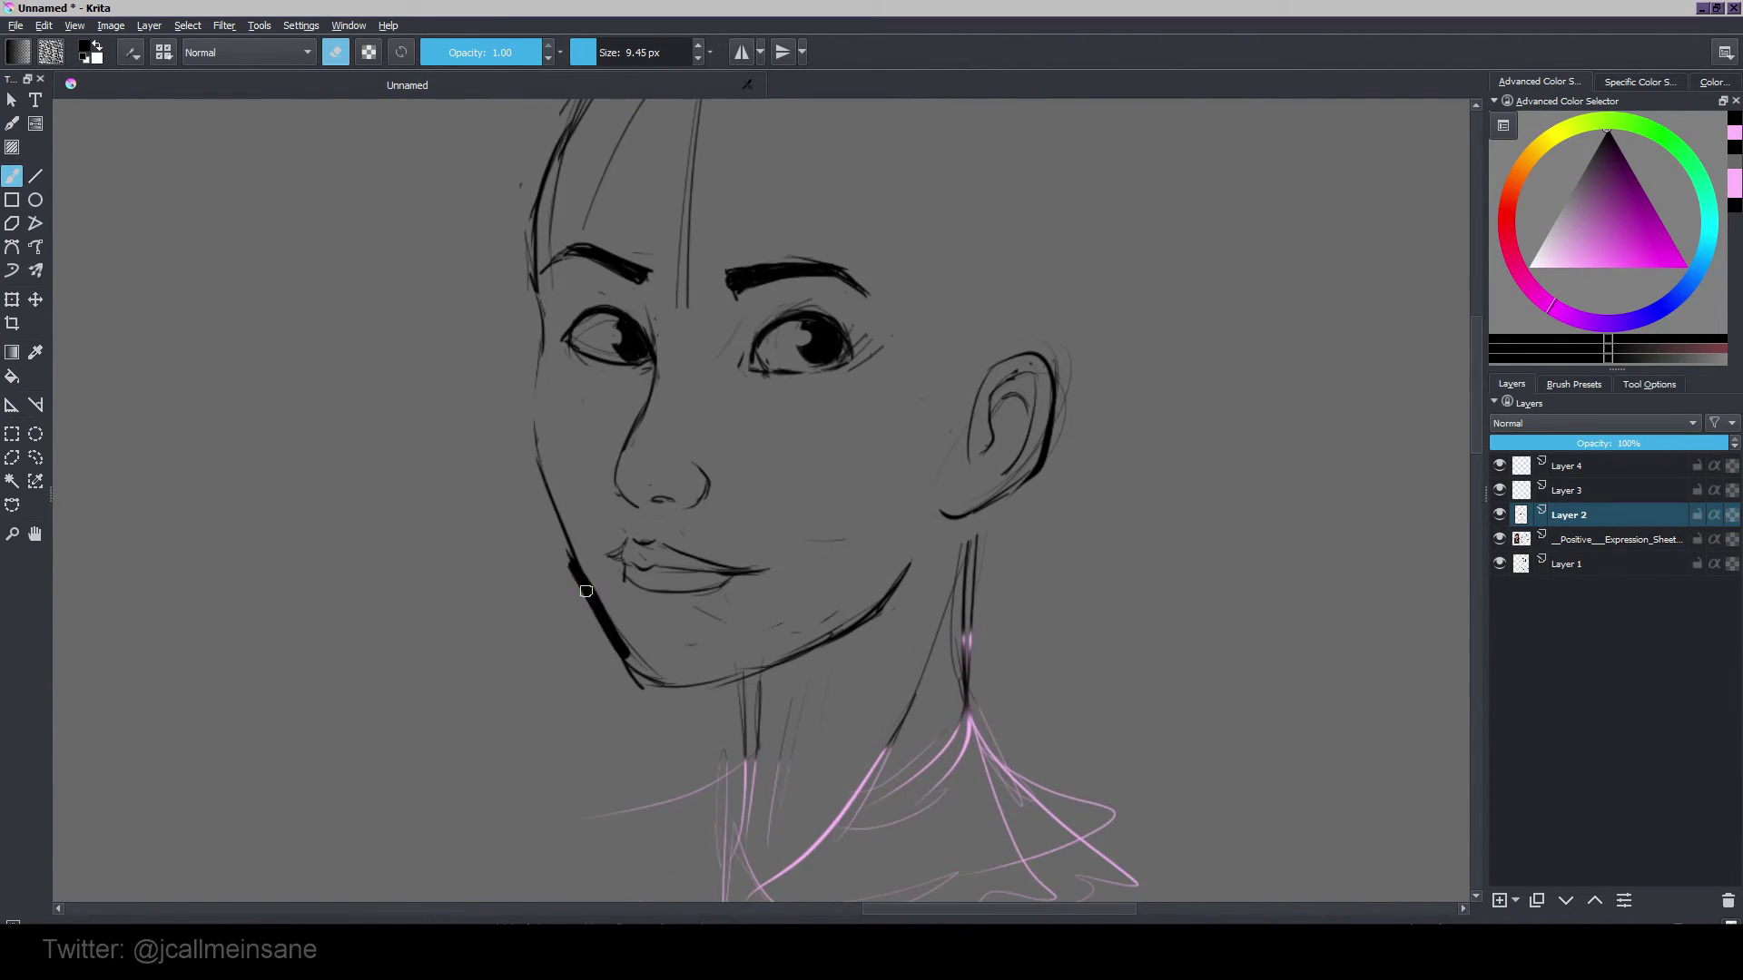
key(e)
drag(553, 519, 614, 633)
key(e)
drag(579, 555, 646, 677)
mouse_move(677, 670)
mouse_down()
mouse_move(635, 619)
mouse_move(693, 683)
mouse_up()
key(e)
key(ctrl+z)
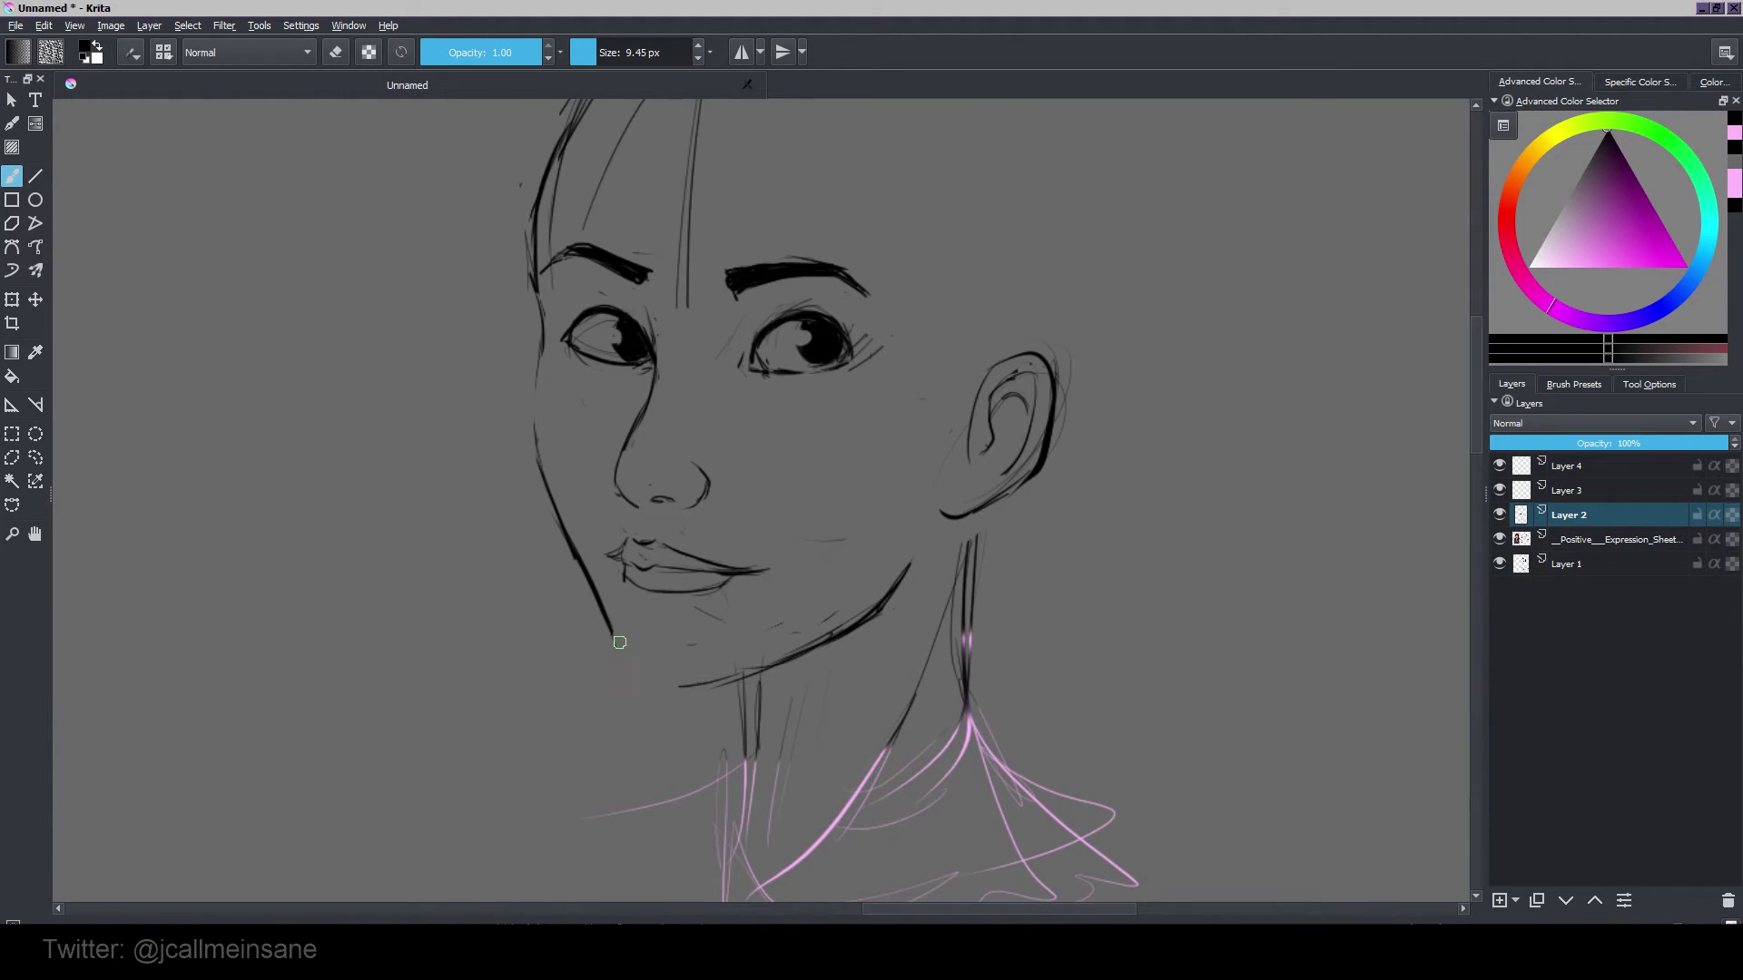
drag(611, 627, 740, 677)
Step: Clean up the lines beside the mouth and refine the near jaw line between chin and ear
drag(722, 544, 755, 615)
key(e)
key(e)
mouse_move(762, 476)
mouse_down()
mouse_move(771, 502)
mouse_move(704, 444)
mouse_up()
key(e)
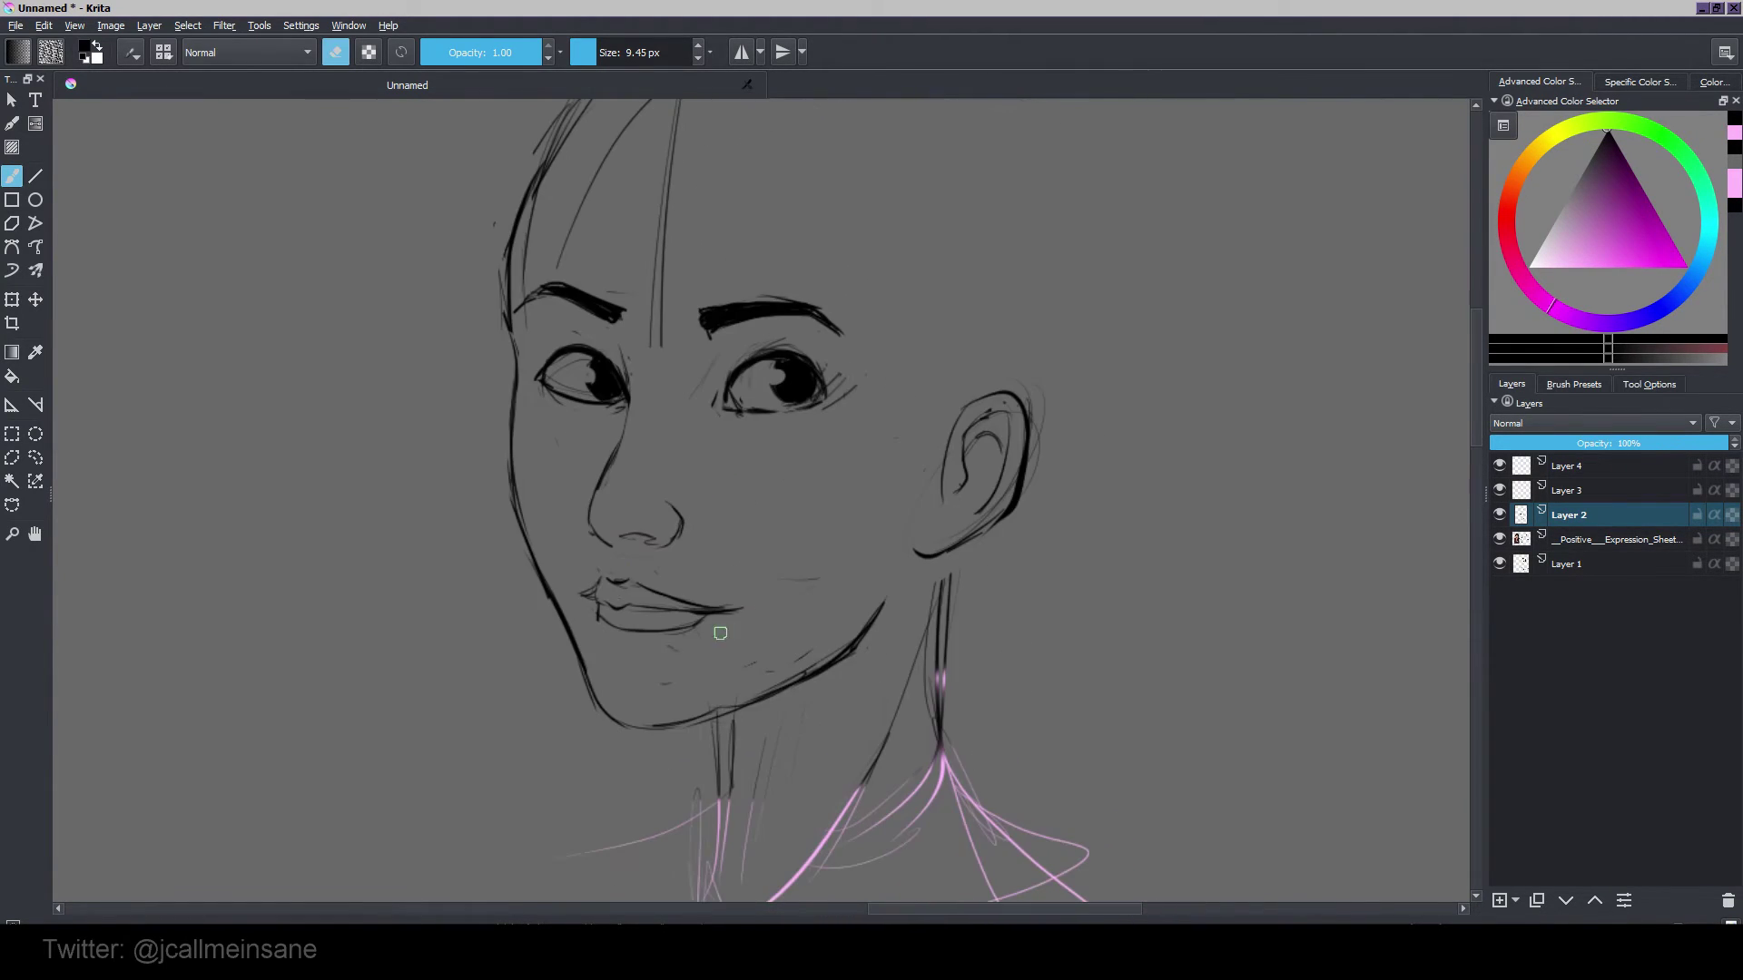
drag(779, 688, 911, 584)
key(e)
drag(734, 708, 886, 588)
key(e)
Step: Mirror the canvas view and draw the back of the skull down to the ear
scroll(782, 587, down, 1)
key(m)
key(e)
drag(649, 337, 672, 499)
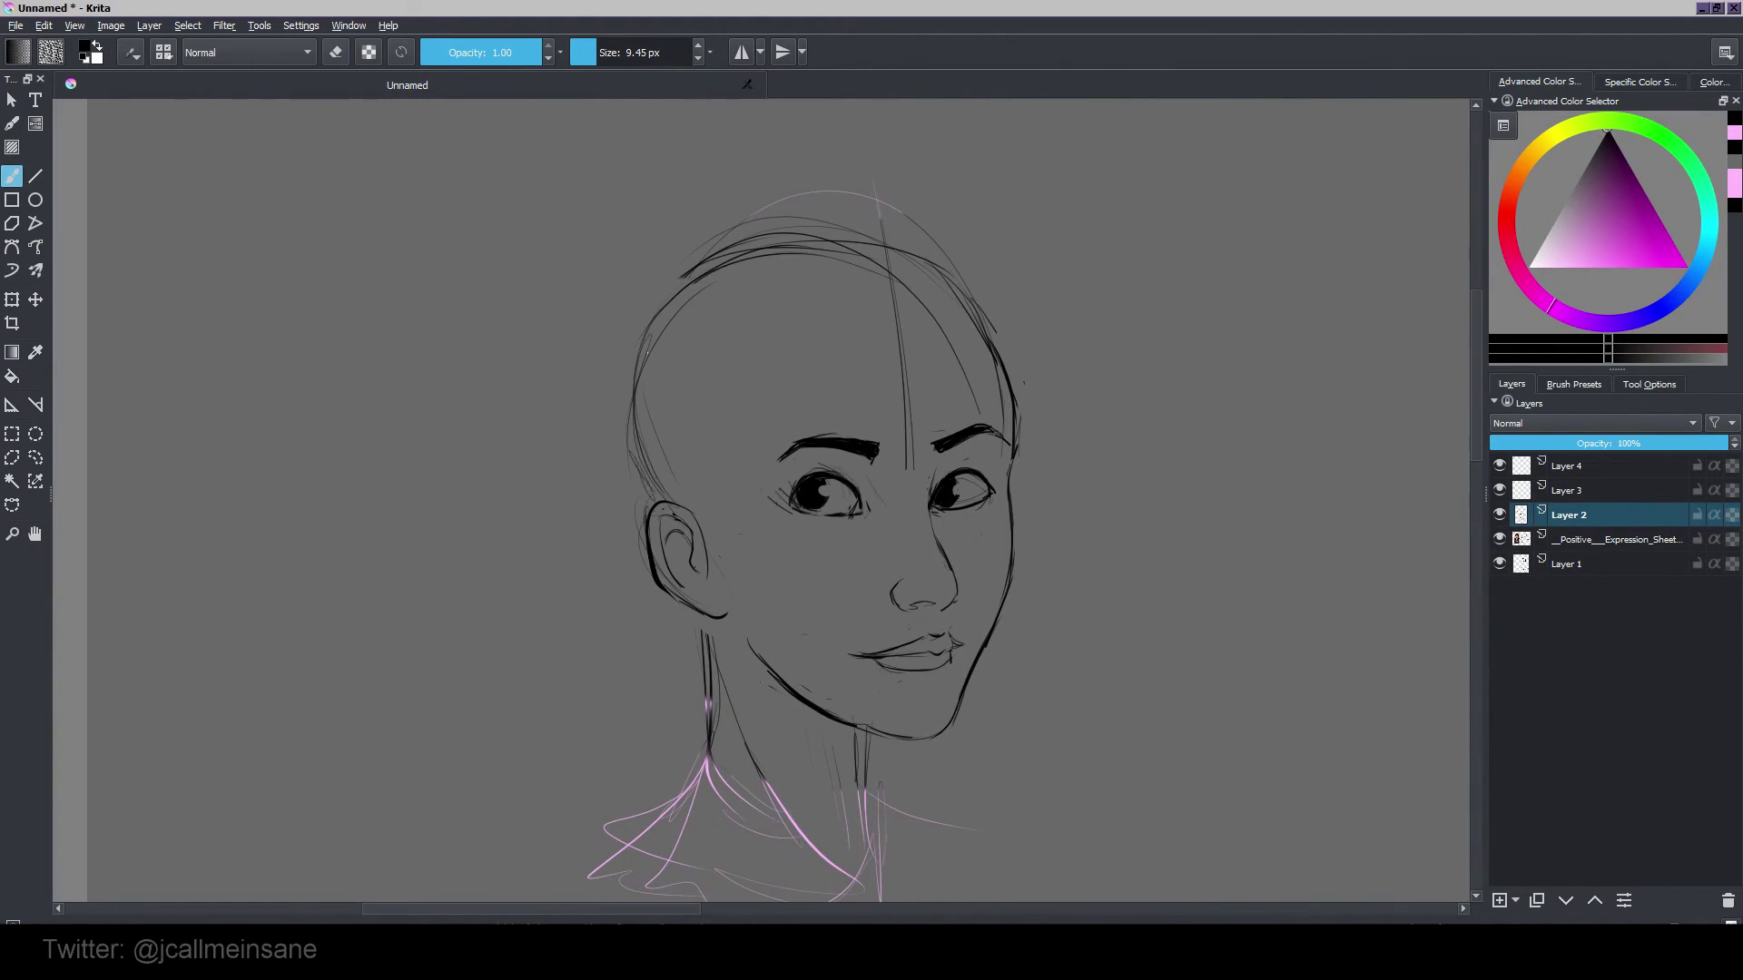
Step: Draw the nape line down from the ear, and clean up the neck and near jaw lines
drag(706, 619, 678, 768)
key(e)
drag(706, 635, 712, 760)
key(e)
mouse_move(846, 729)
mouse_down()
mouse_move(841, 669)
mouse_move(762, 607)
mouse_up()
key(e)
key(e)
Step: Draw the hairline across the forehead, angling at the temple and running down to a sideburn before the ear
key(e)
drag(768, 367, 783, 402)
mouse_move(746, 365)
mouse_down()
mouse_move(949, 304)
mouse_move(732, 460)
mouse_move(772, 458)
mouse_up()
key(e)
Step: Lasso the near eye, reposition it with a transform, and clear the selection
scroll(935, 458, up, 1)
key(l)
drag(785, 389, 822, 387)
key(ctrl+t)
drag(805, 461, 730, 452)
key(Return)
key(ctrl+shift+a)
Step: Clean up the stray lines around both eyes and refine the outer and inner corners of the near eye
key(b)
key(e)
key(e)
key(e)
key(e)
key(e)
drag(956, 460, 959, 471)
key(e)
mouse_move(990, 455)
mouse_down()
mouse_move(968, 438)
mouse_move(929, 467)
mouse_move(952, 450)
mouse_move(984, 460)
mouse_up()
key(e)
key(e)
key(e)
key(e)
drag(740, 428, 717, 444)
key(e)
drag(763, 405, 806, 418)
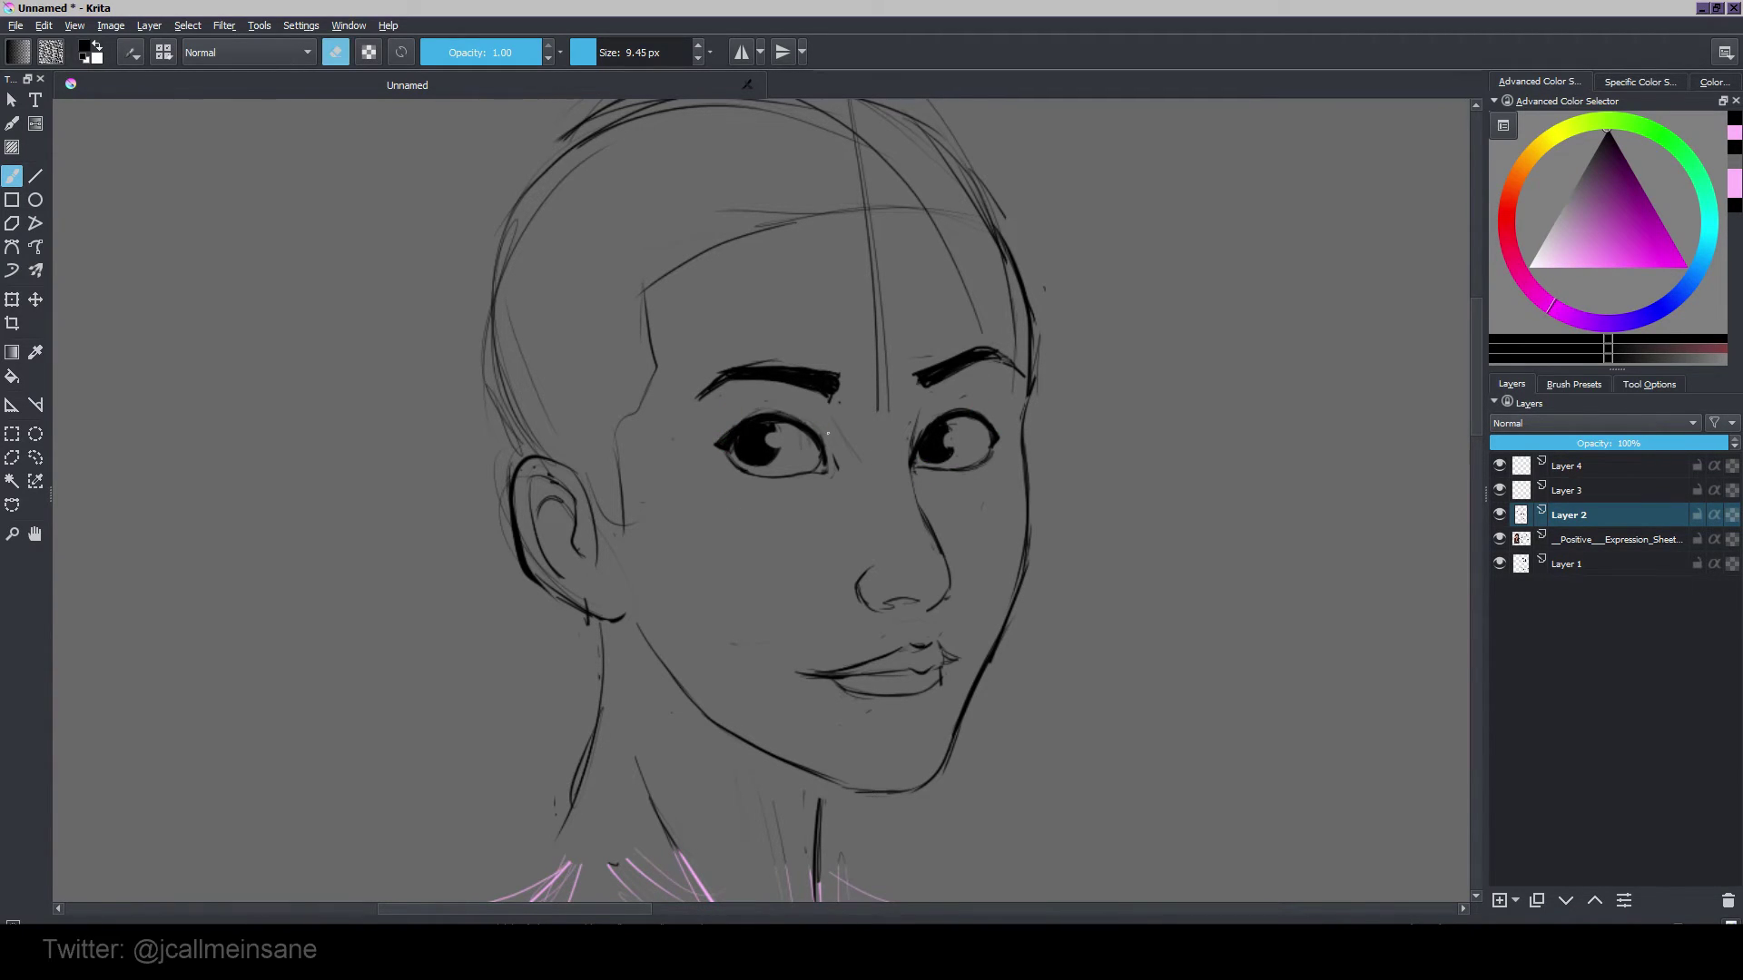
key(e)
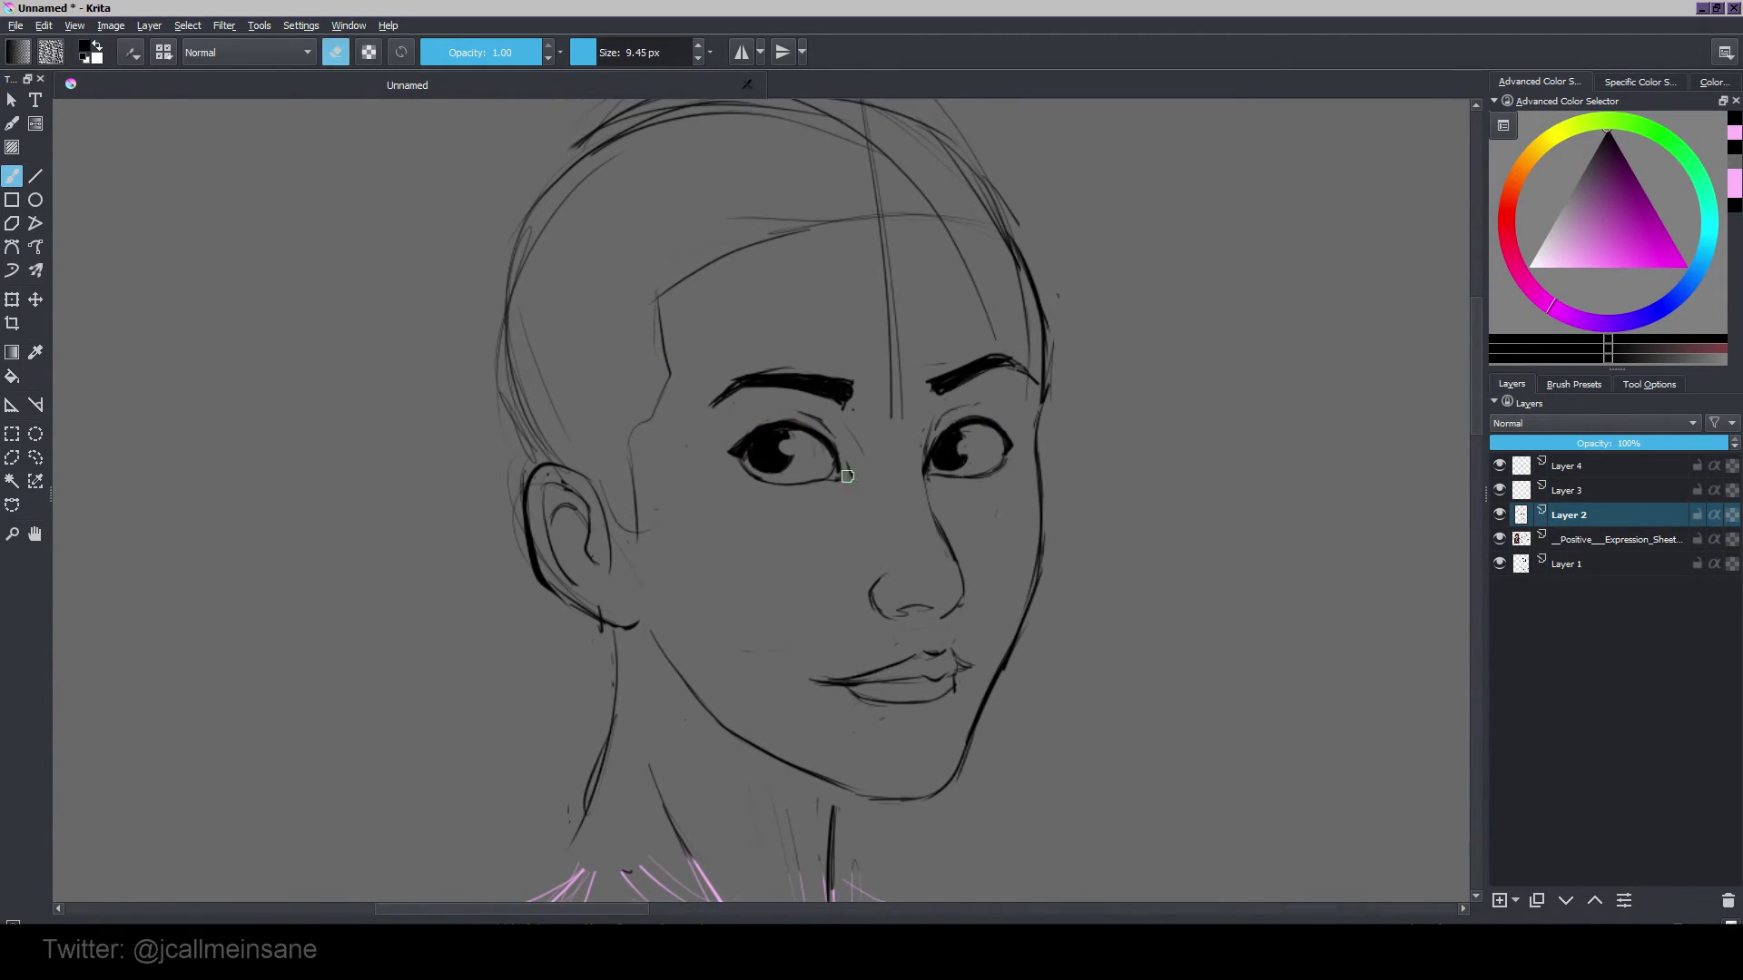
Step: Sketch a loose, jagged hair bun behind the back of the skull
drag(1084, 323, 1156, 436)
mouse_move(531, 256)
mouse_down()
mouse_move(604, 290)
mouse_move(536, 360)
mouse_up()
drag(526, 352, 534, 409)
drag(527, 403, 561, 469)
mouse_move(919, 323)
mouse_down()
mouse_move(926, 214)
mouse_move(764, 178)
mouse_up()
key(ctrl+z)
key(ctrl+z)
Step: Refine the far cheek and jaw line from beside the eye down to the chin
key(e)
key(e)
drag(957, 433, 920, 655)
drag(948, 571, 883, 730)
key(e)
drag(934, 610, 902, 705)
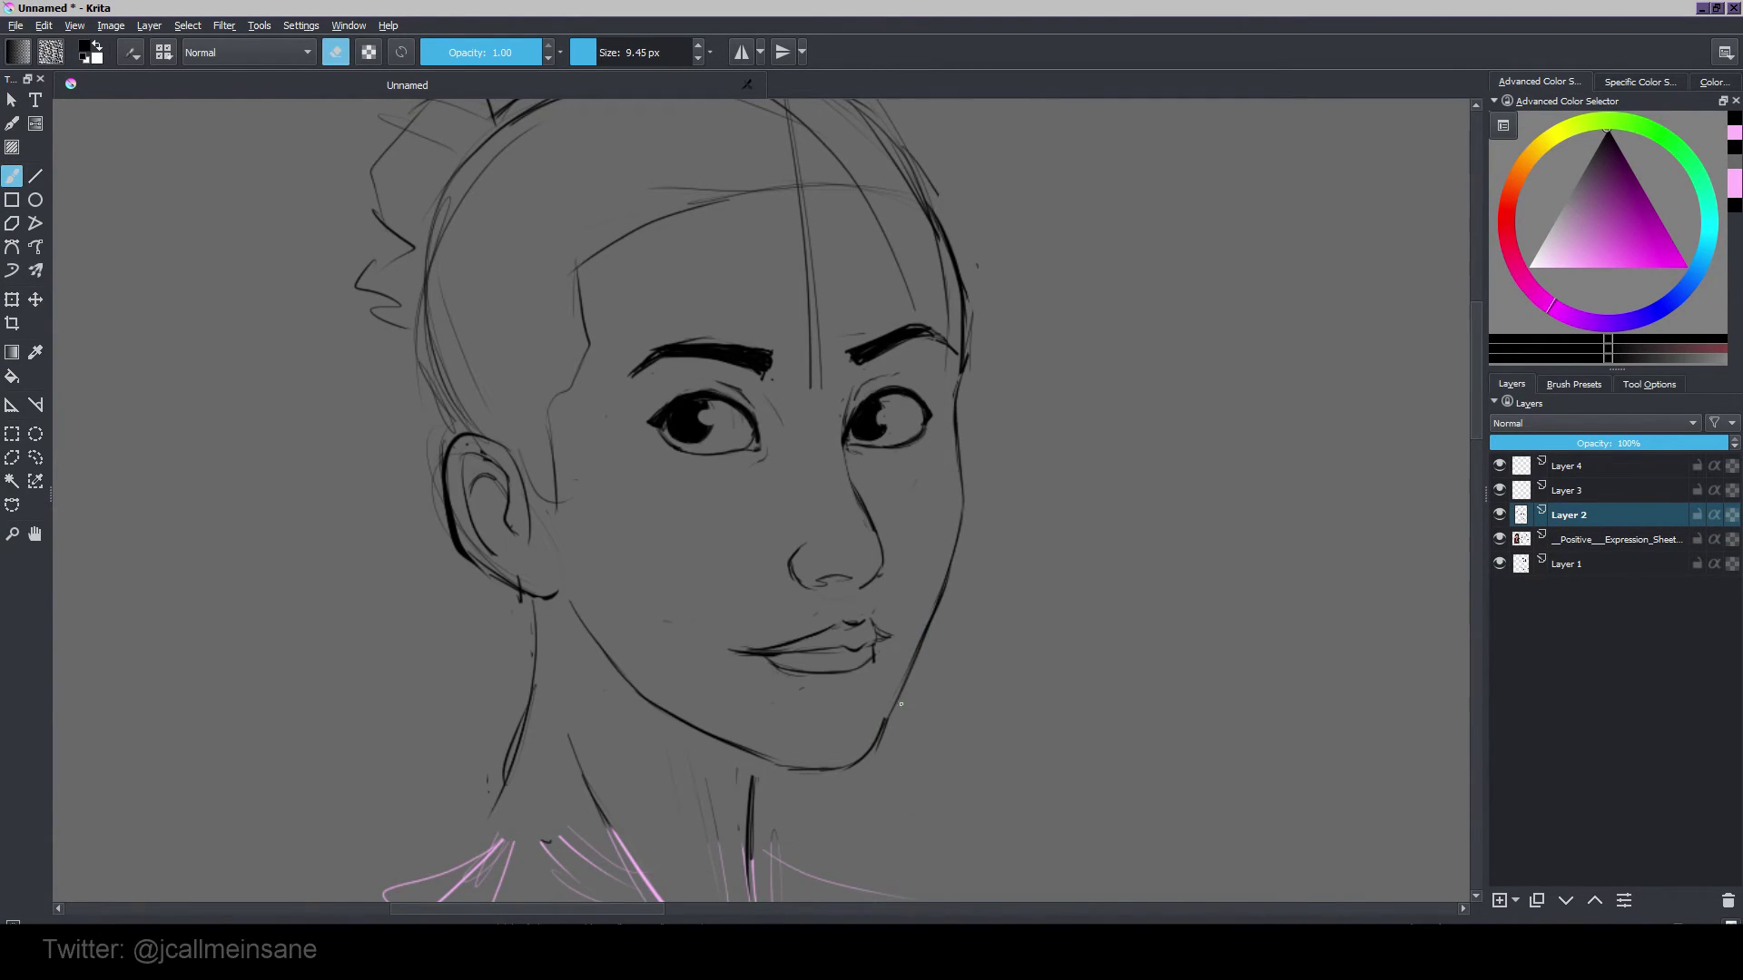
drag(998, 505, 1009, 631)
scroll(770, 432, down, 1)
mouse_move(997, 708)
mouse_down()
mouse_move(953, 653)
mouse_move(988, 679)
mouse_up()
Step: Draw a long hair strand at the near temple and a side-swept fringe falling across the forehead
drag(658, 366, 620, 626)
drag(615, 475, 622, 699)
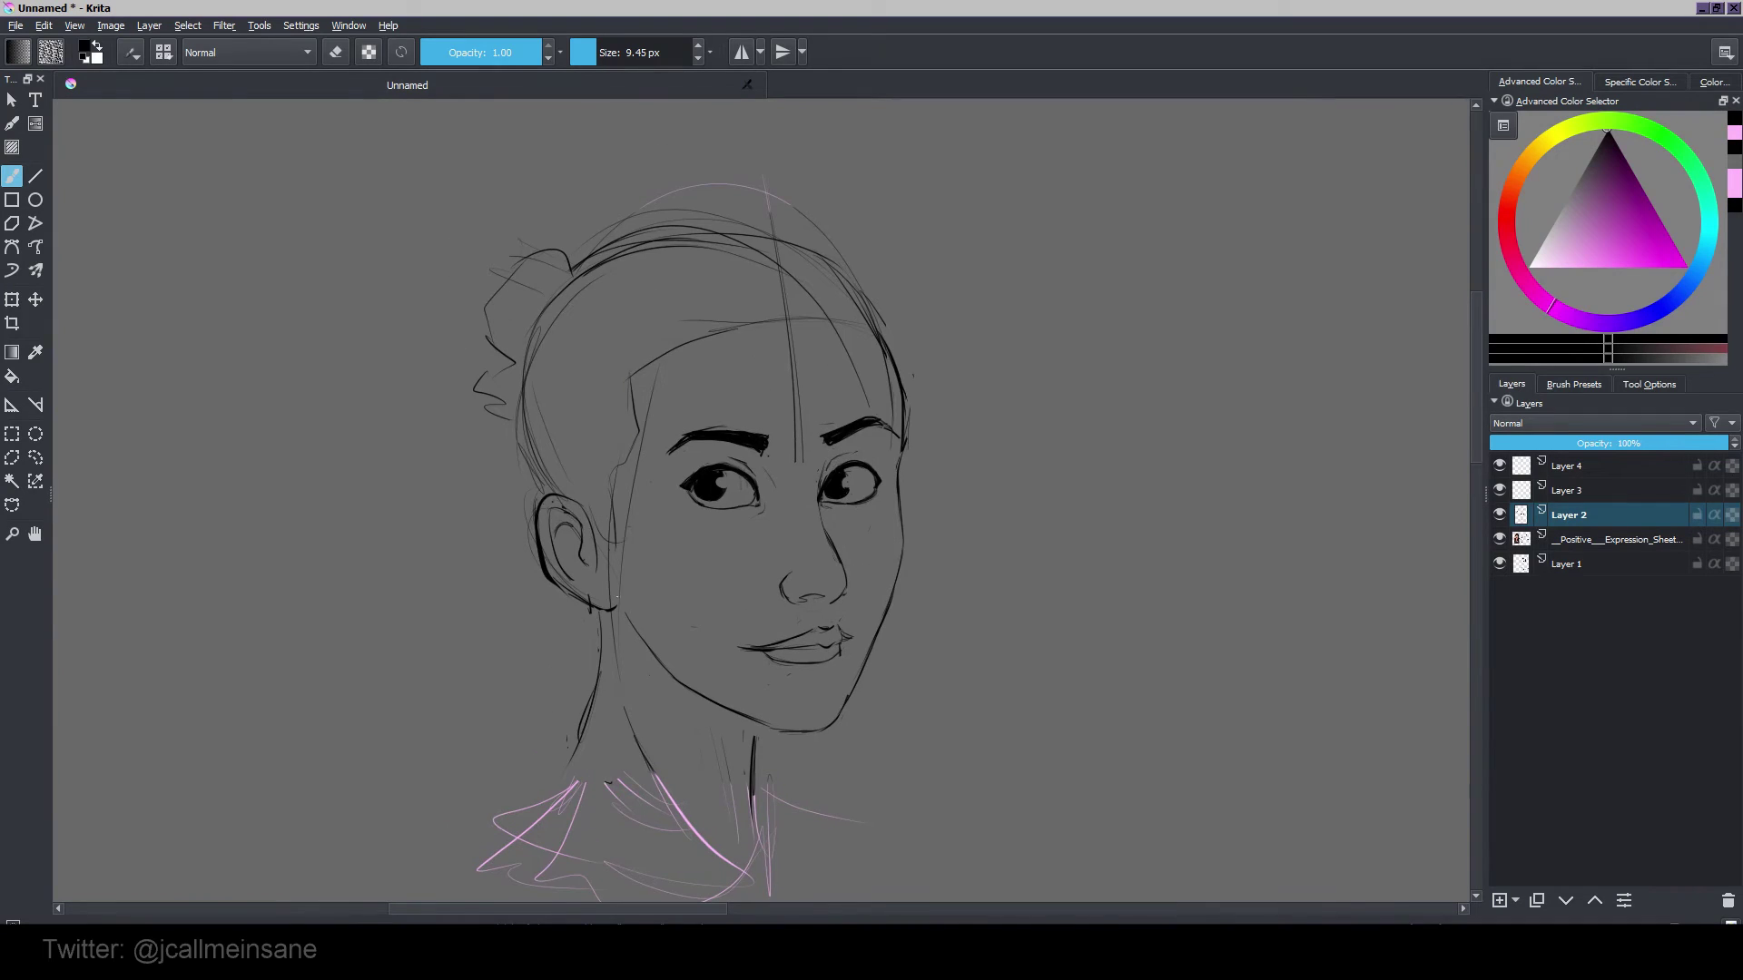
drag(830, 333, 757, 477)
drag(859, 327, 761, 476)
key(ctrl+z)
key(ctrl+z)
drag(821, 314, 756, 415)
drag(785, 334, 638, 543)
drag(713, 353, 635, 546)
drag(826, 275, 772, 401)
Step: Erase the old hairline and vertical face guides behind the fringe, and strengthen a strand above the near brow
key(e)
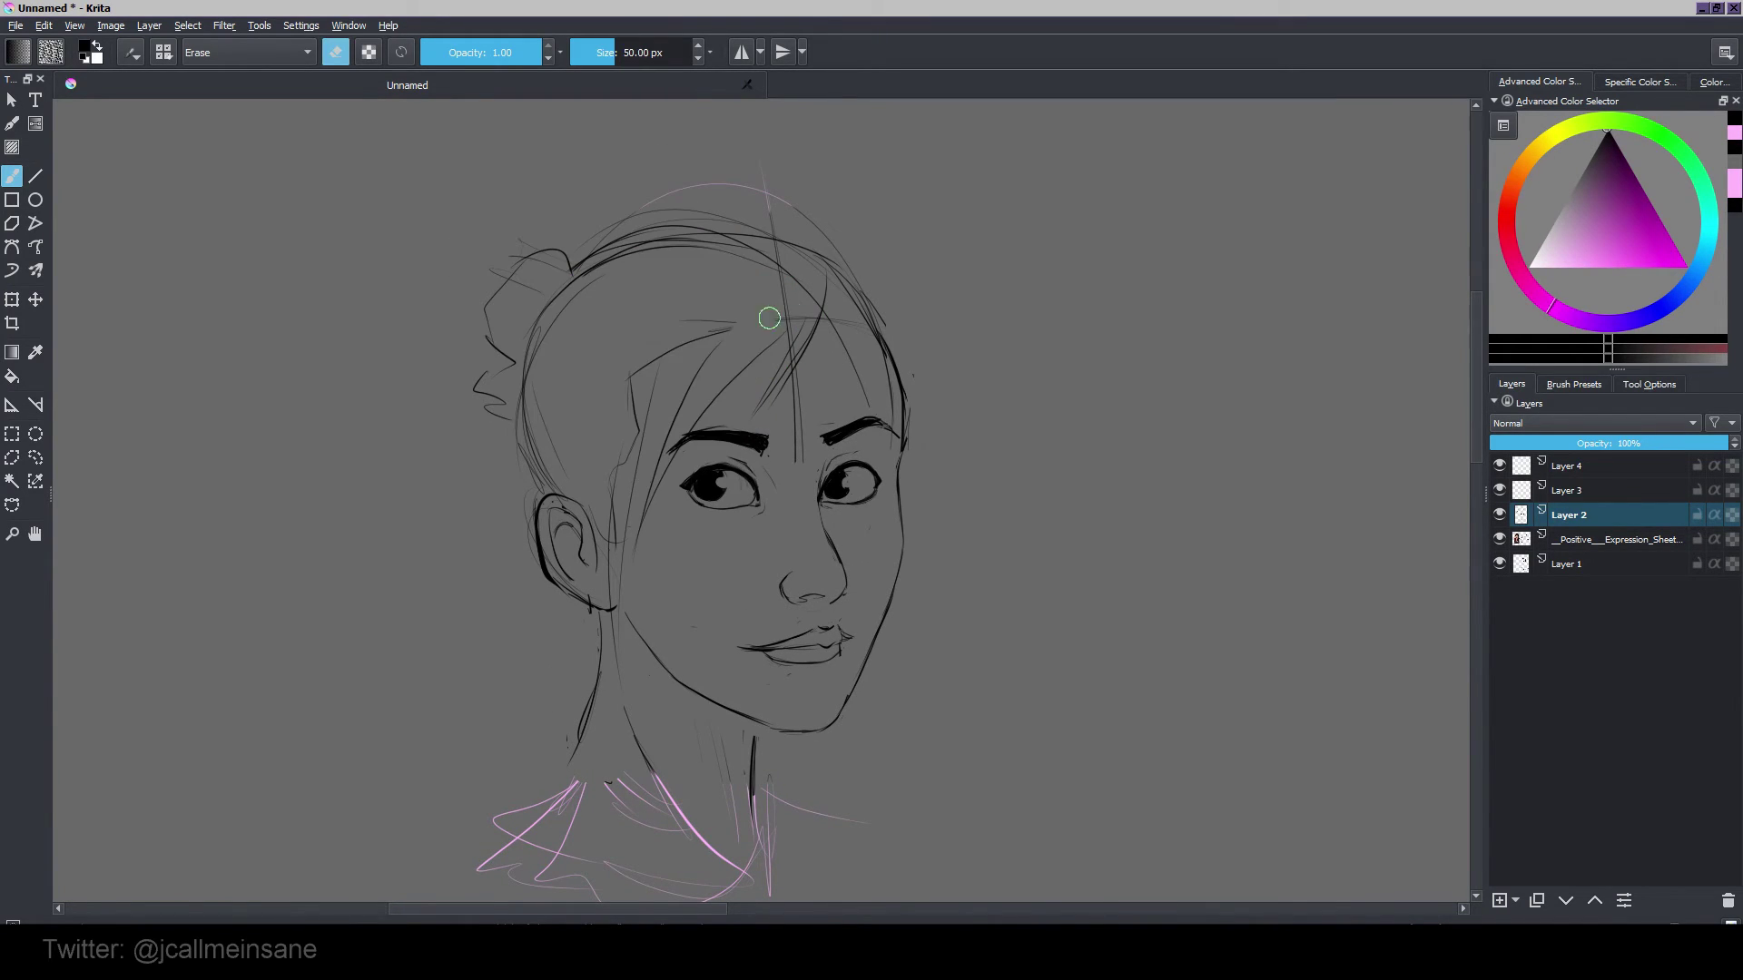
drag(770, 319, 717, 328)
drag(664, 355, 623, 476)
drag(824, 289, 797, 461)
right_click(815, 363)
click(856, 481)
key(e)
mouse_move(819, 338)
mouse_down()
mouse_move(762, 463)
mouse_move(765, 408)
mouse_up()
key(e)
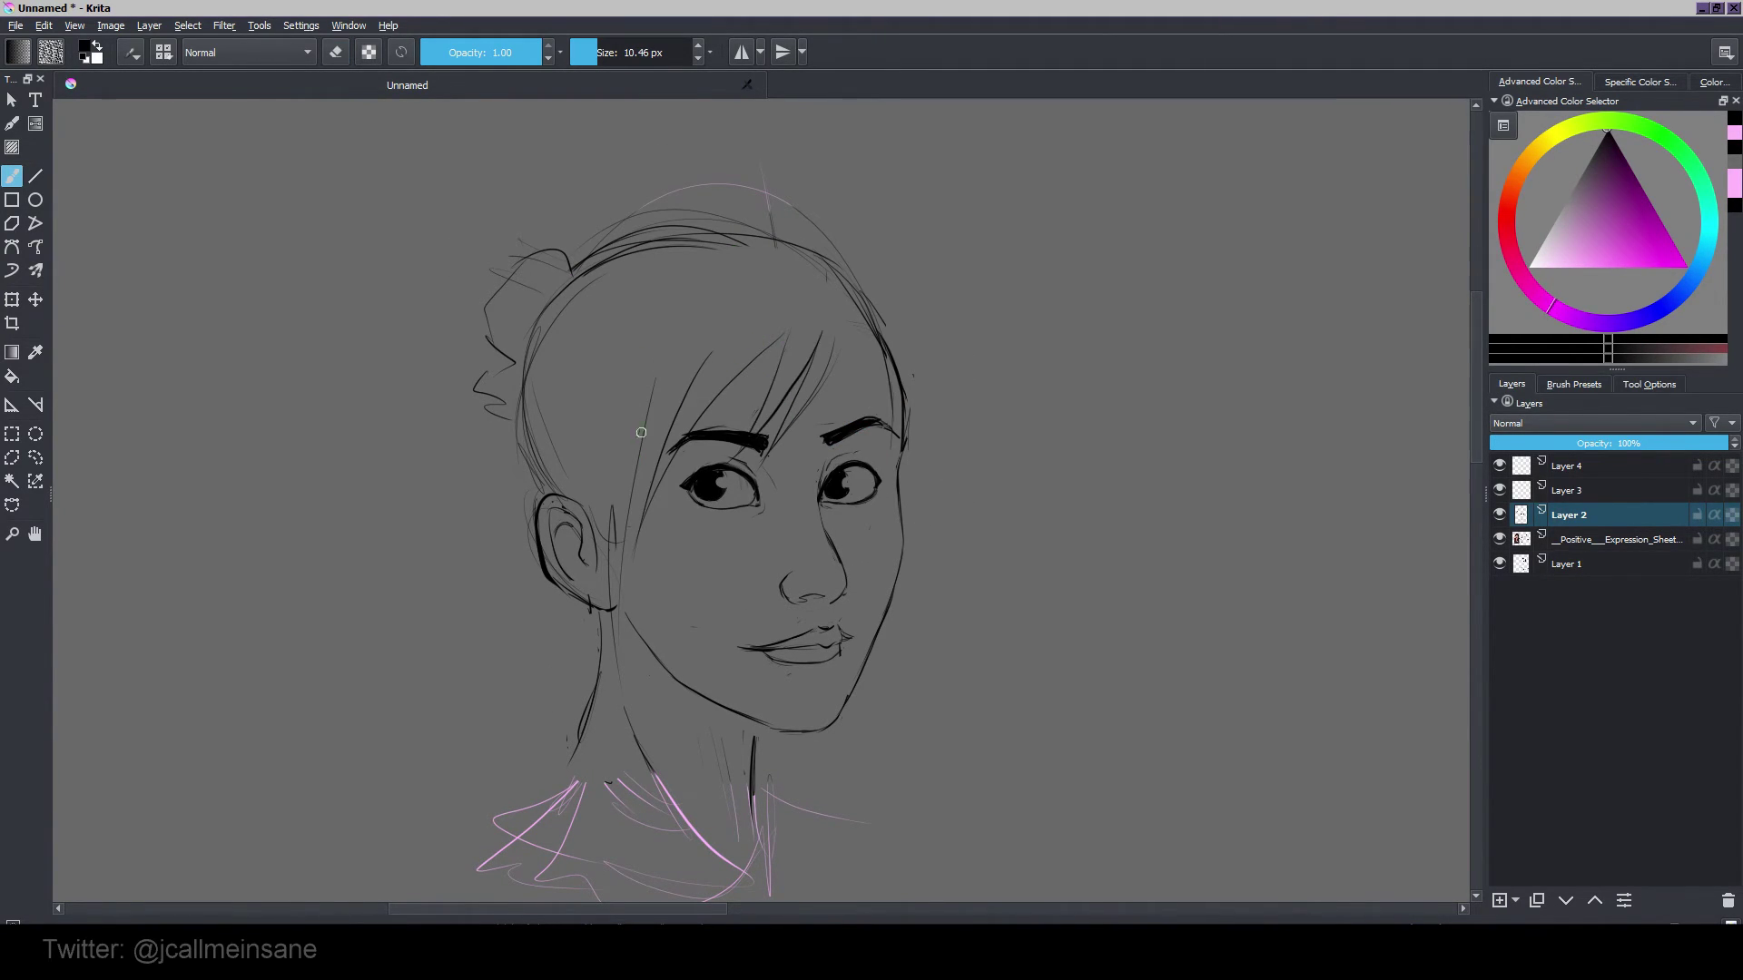
Step: Draw a long lock in front of the ear and shift the ear slightly inward toward the face
drag(606, 404, 608, 673)
key(ctrl+t)
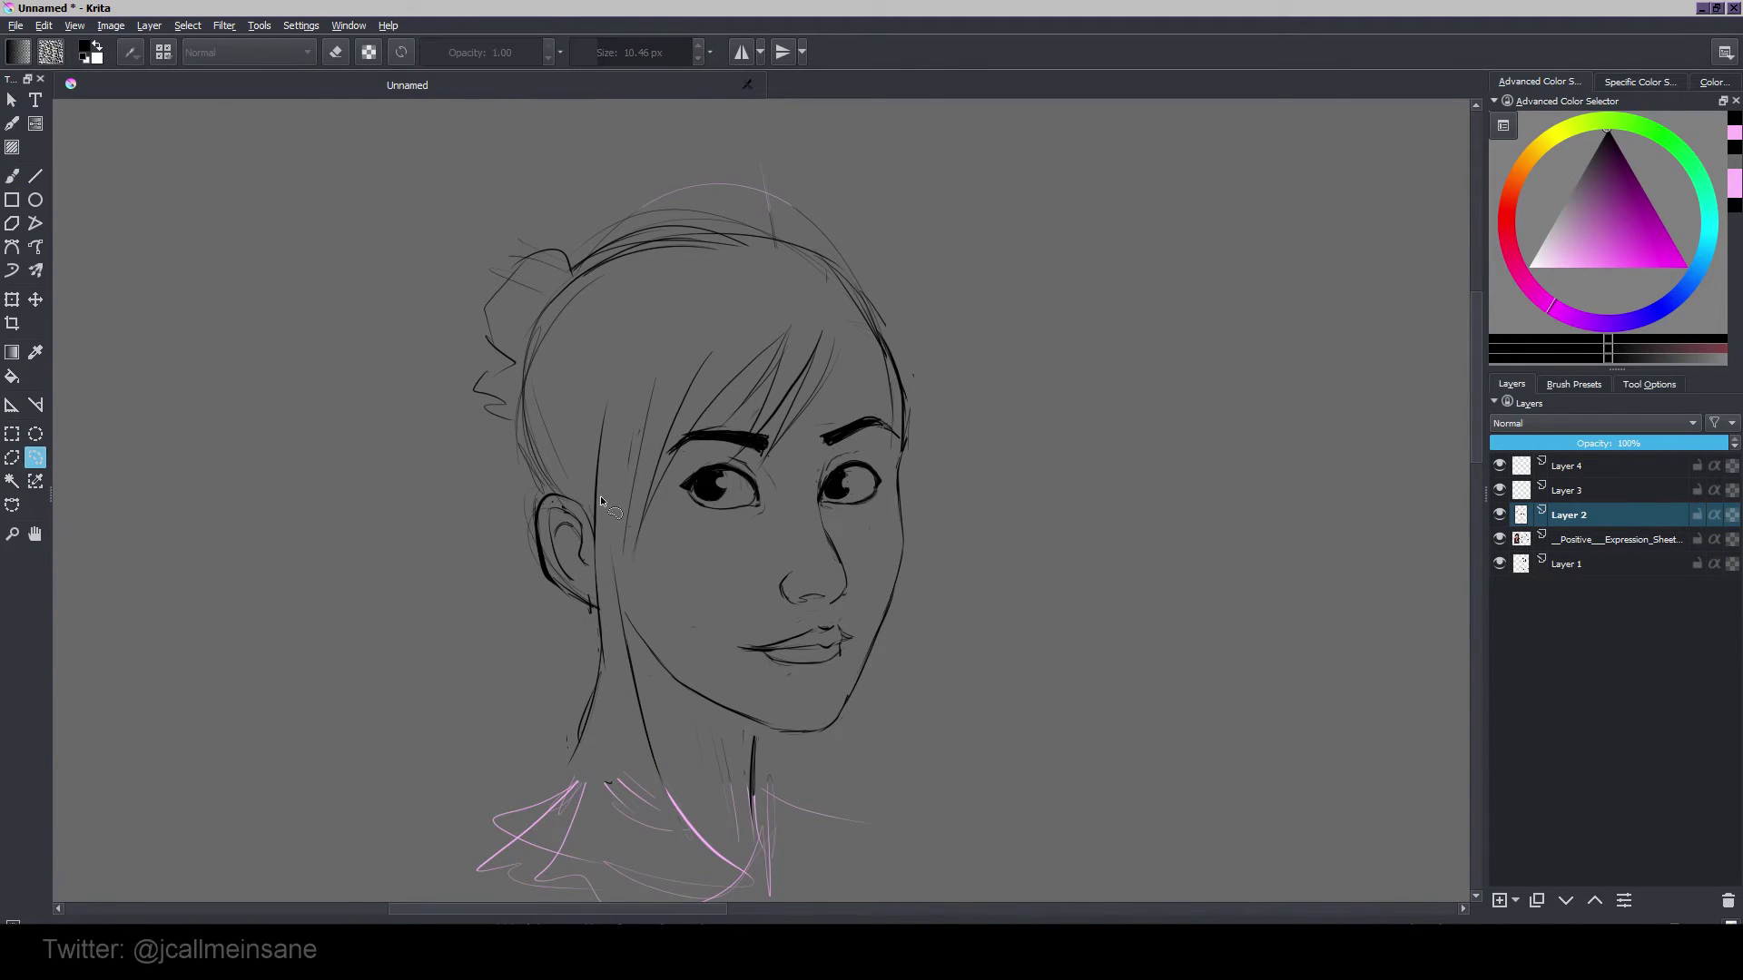
mouse_move(595, 529)
mouse_down()
mouse_move(541, 560)
mouse_move(603, 650)
mouse_up()
key(b)
key(e)
key(e)
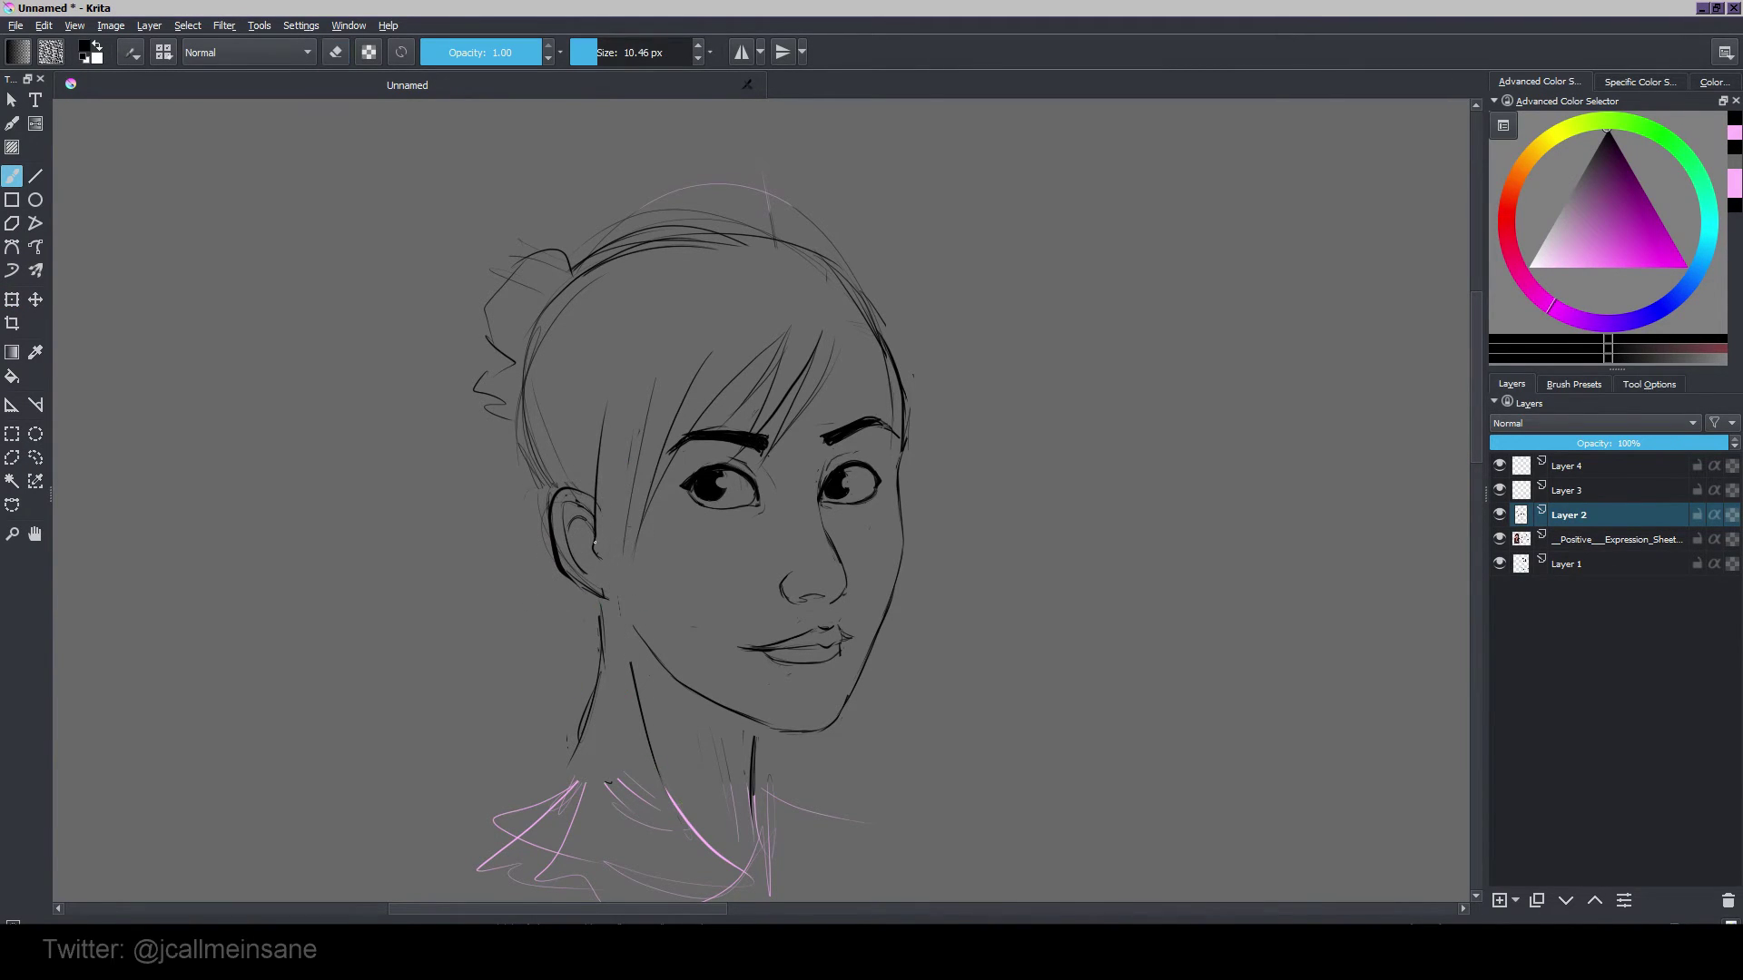
Step: Draw long strands down the near side of the face and locks framing the far cheek past the chin
drag(641, 483, 639, 720)
mouse_move(855, 396)
mouse_down()
mouse_move(830, 393)
mouse_move(878, 454)
mouse_up()
key(e)
mouse_move(840, 304)
mouse_down()
mouse_move(868, 377)
mouse_move(898, 391)
mouse_up()
key(e)
drag(894, 509, 902, 435)
drag(867, 566, 842, 726)
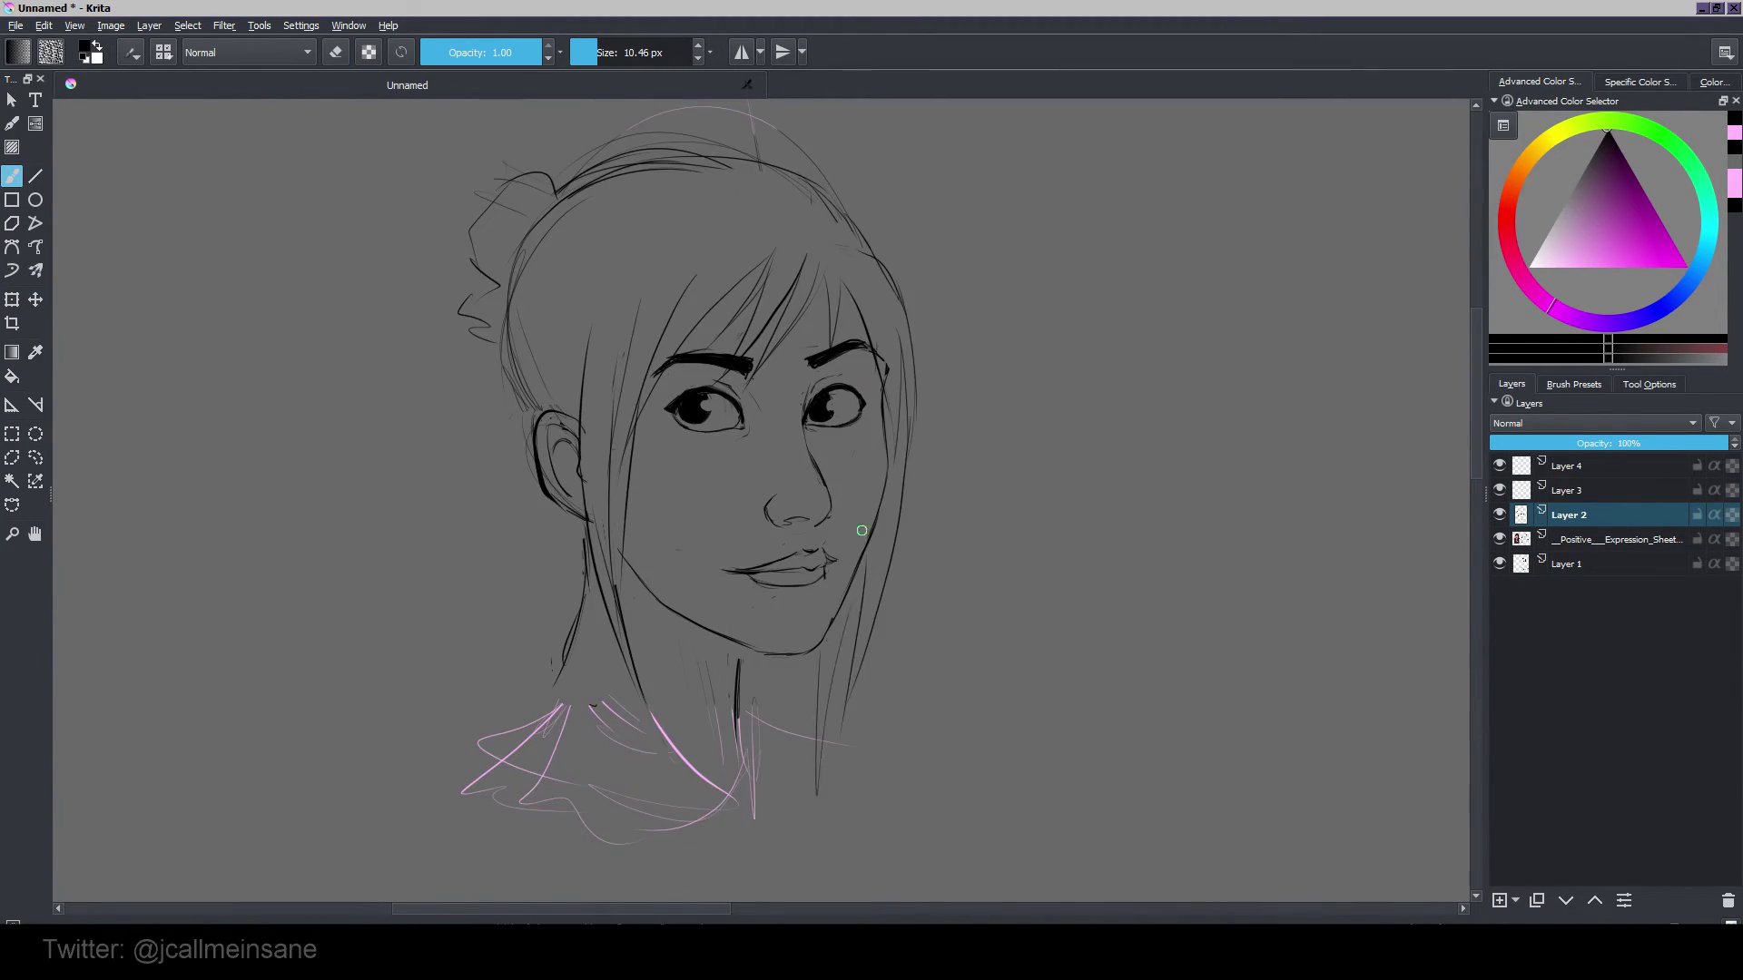
Step: Build up the near lock with tapering strands falling past the jaw onto the neck
drag(614, 693, 671, 844)
drag(609, 600, 647, 771)
drag(628, 617, 648, 788)
drag(769, 515, 795, 587)
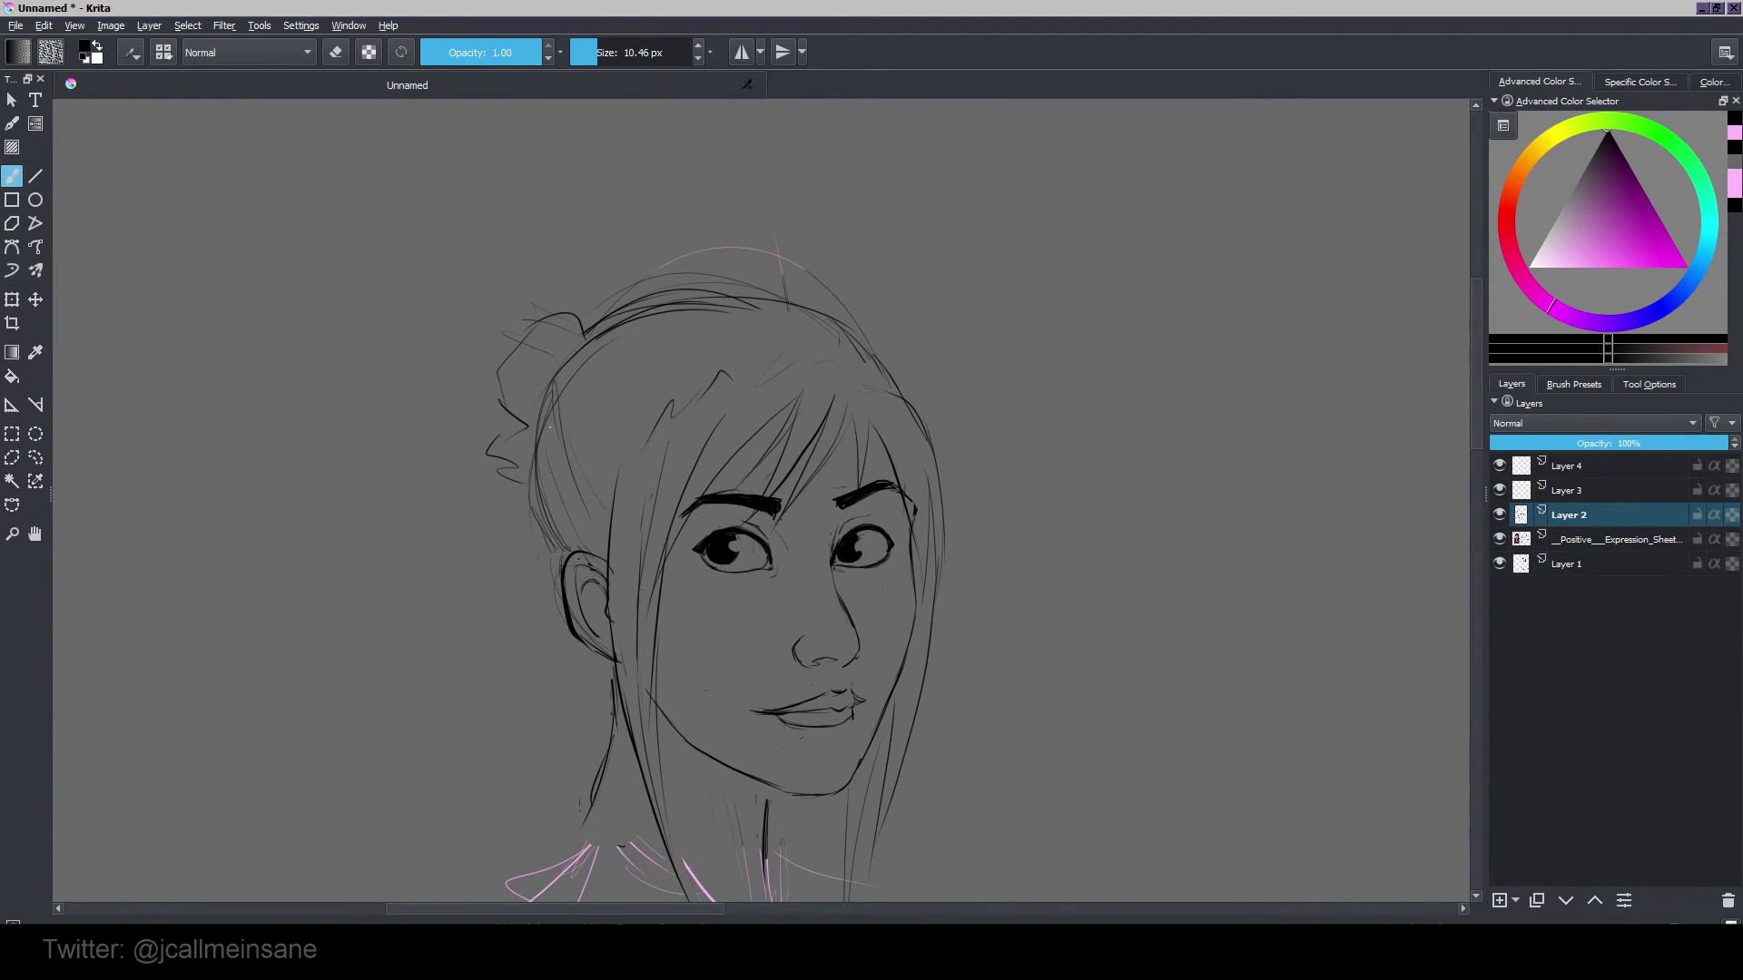
Step: Lighten the construction lines at the back of the skull and refine the hair outline over the crown
key(e)
drag(532, 429, 548, 549)
key(e)
drag(544, 414, 562, 558)
key(e)
mouse_move(722, 283)
mouse_down()
mouse_move(723, 319)
mouse_move(847, 322)
mouse_up()
key(e)
key(e)
drag(617, 313, 563, 371)
key(e)
Step: Draw swept-back hair strands between temple and ear, and develop the bun with spiky, hanging strands
drag(588, 340, 642, 295)
drag(596, 341, 633, 465)
mouse_move(549, 367)
mouse_down()
mouse_move(603, 326)
mouse_move(605, 284)
mouse_up()
drag(587, 420, 617, 489)
drag(629, 236, 652, 246)
mouse_move(562, 255)
mouse_down()
mouse_move(578, 258)
mouse_move(543, 302)
mouse_up()
drag(557, 318, 590, 481)
key(e)
drag(562, 359, 592, 477)
key(e)
drag(610, 255, 573, 438)
drag(587, 384, 607, 474)
Step: Erase the near jaw line where the front hair lock passes over it, and check the whole page
drag(1120, 568, 926, 466)
drag(895, 564, 947, 552)
key(e)
drag(594, 521, 647, 566)
key(e)
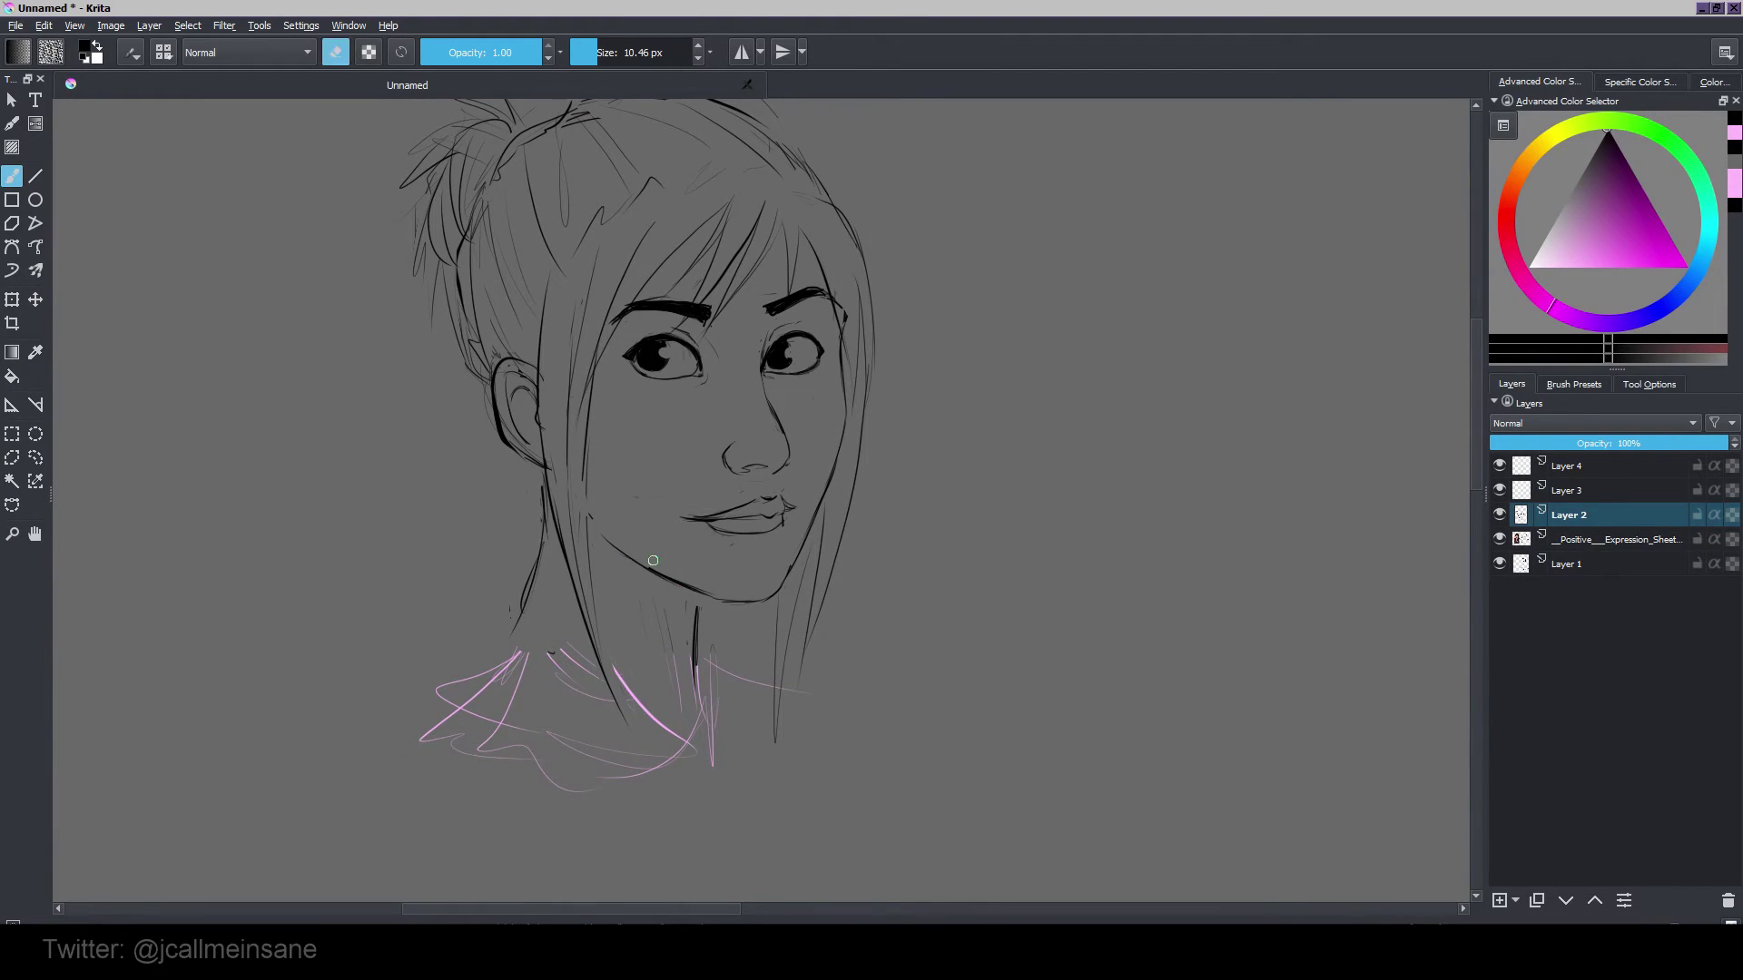
scroll(895, 556, down, 5)
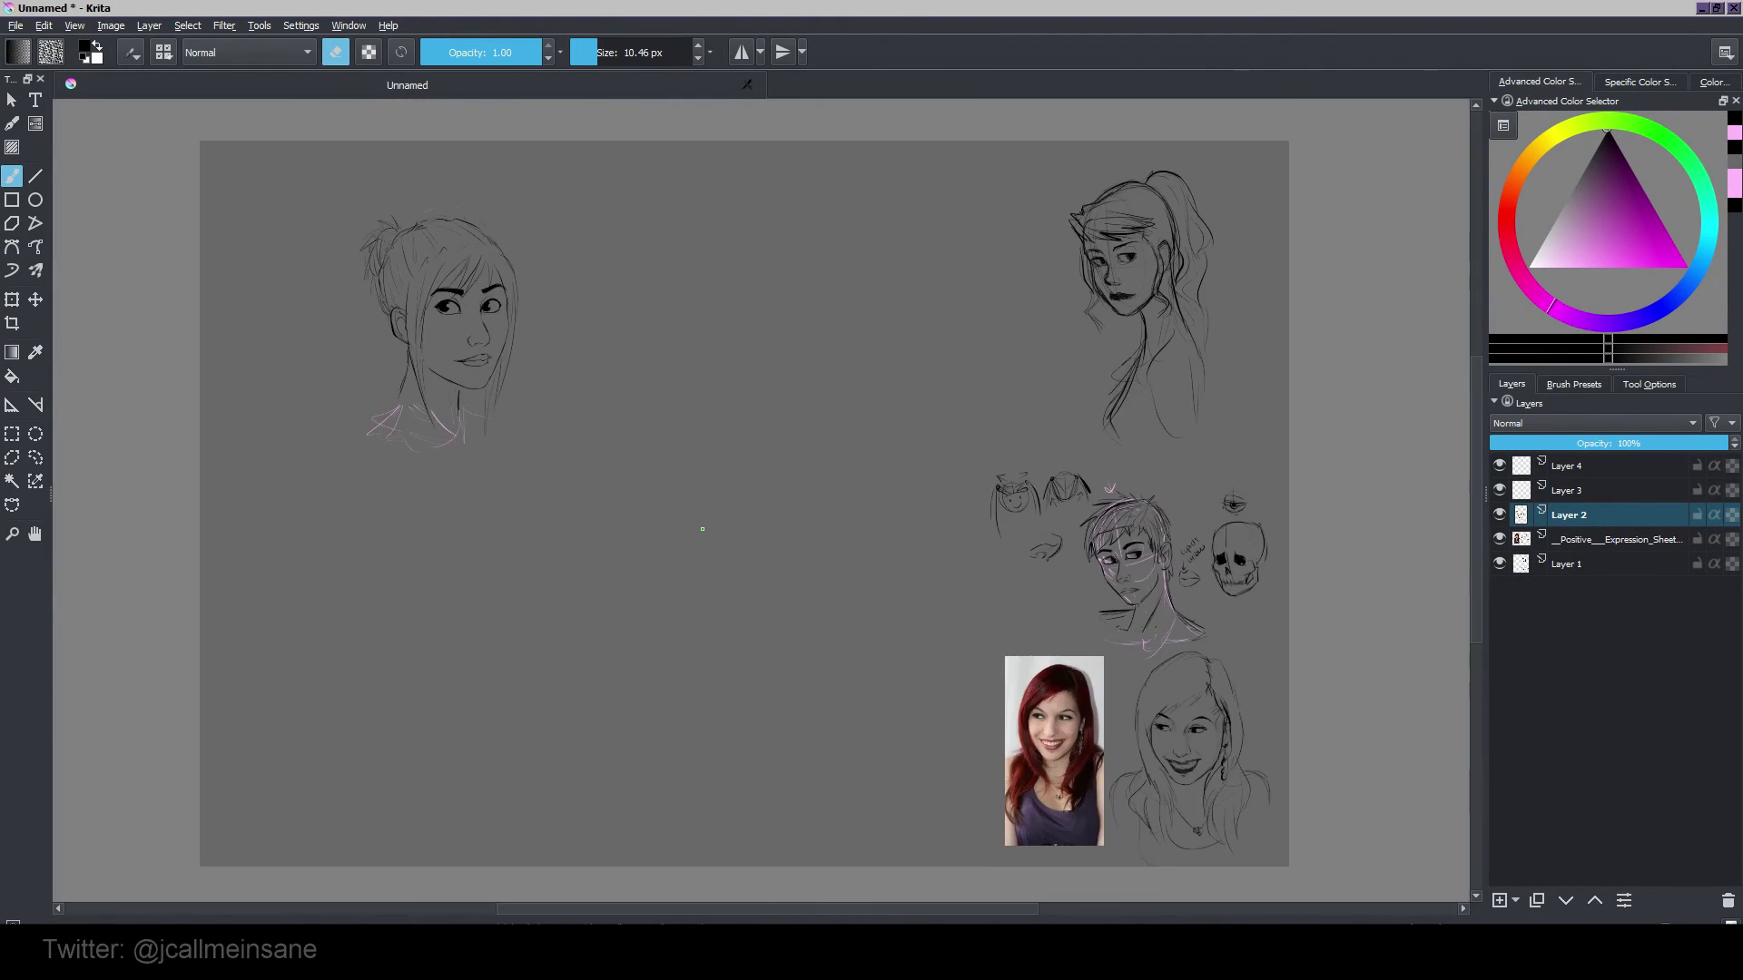
scroll(489, 352, up, 4)
Step: Erase the far cheek line between the eye and the lower jaw
drag(490, 351, 750, 514)
key(e)
drag(742, 385, 773, 490)
key(e)
drag(897, 583, 946, 425)
key(e)
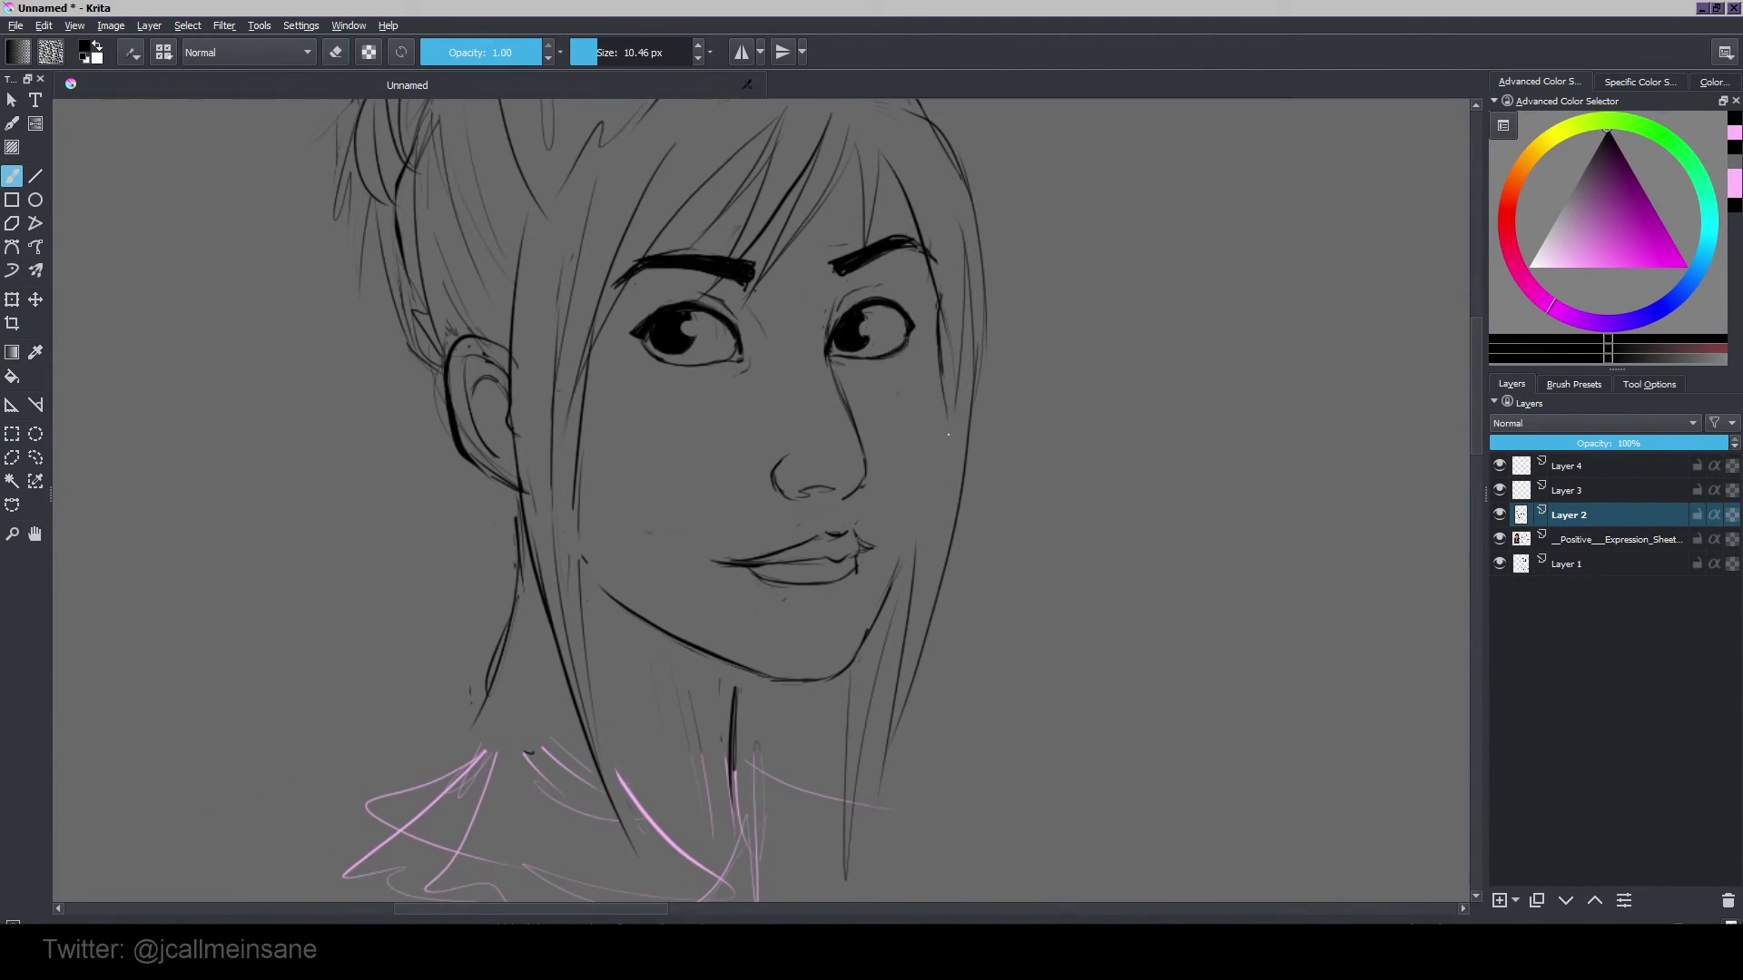
Step: Mirror the canvas view and redraw the far cheek as a bold curve running down to the chin
key(m)
key(e)
key(e)
key(e)
mouse_move(576, 379)
mouse_down()
mouse_move(574, 433)
mouse_move(646, 619)
mouse_up()
key(e)
key(e)
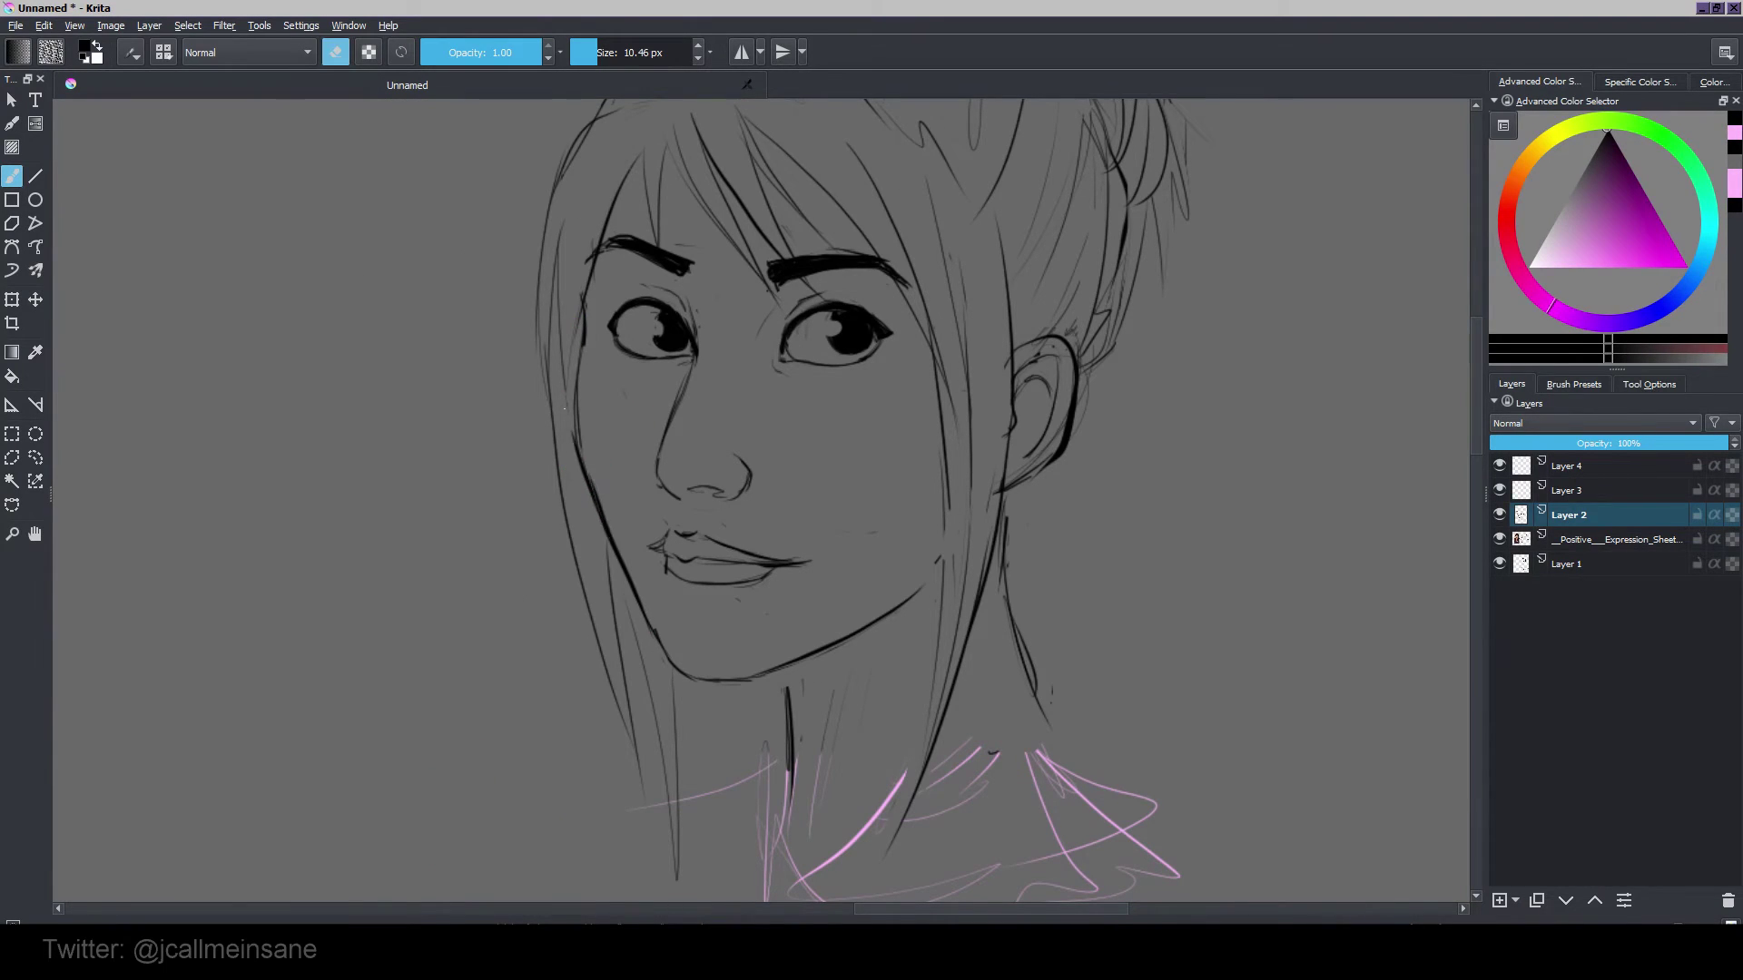
drag(575, 388, 606, 537)
Step: Rework the far cheek curve into a thinner, smoother line beside the mouth
key(e)
drag(574, 401, 622, 563)
key(ctrl+z)
drag(574, 425, 646, 607)
key(e)
drag(583, 474, 635, 588)
key(e)
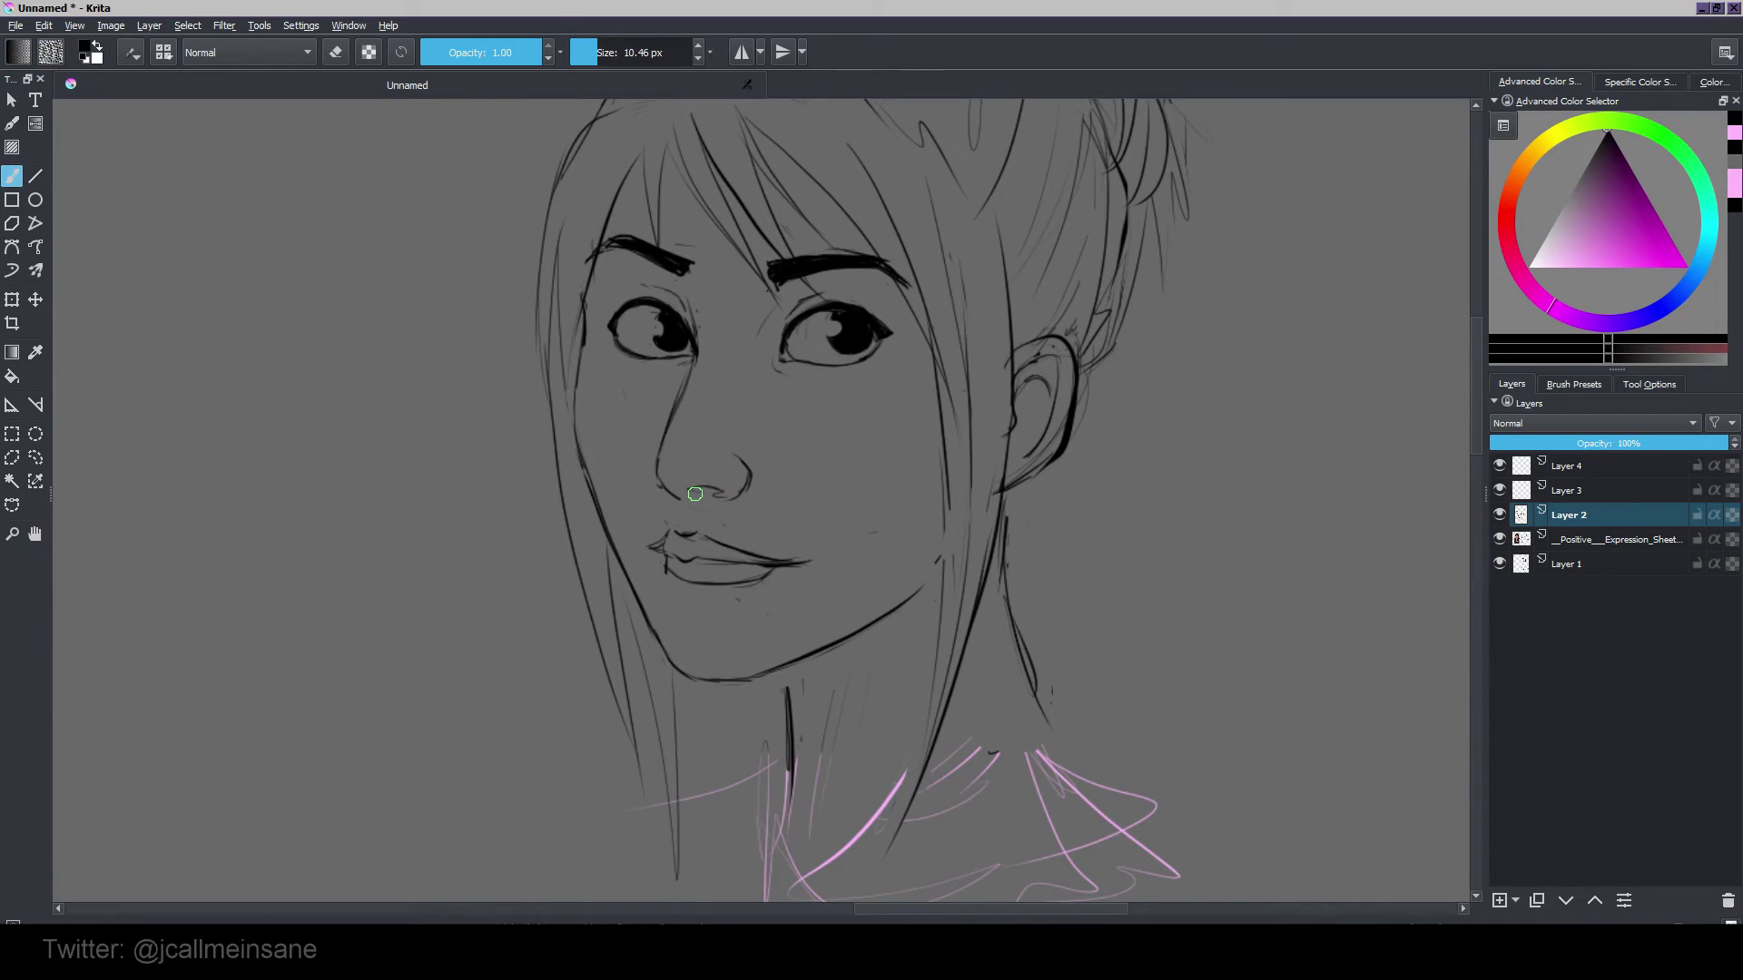
Step: Extend the near jaw line up to the hair lock in front of the ear
drag(898, 548, 903, 557)
drag(939, 654, 939, 546)
drag(941, 467, 936, 531)
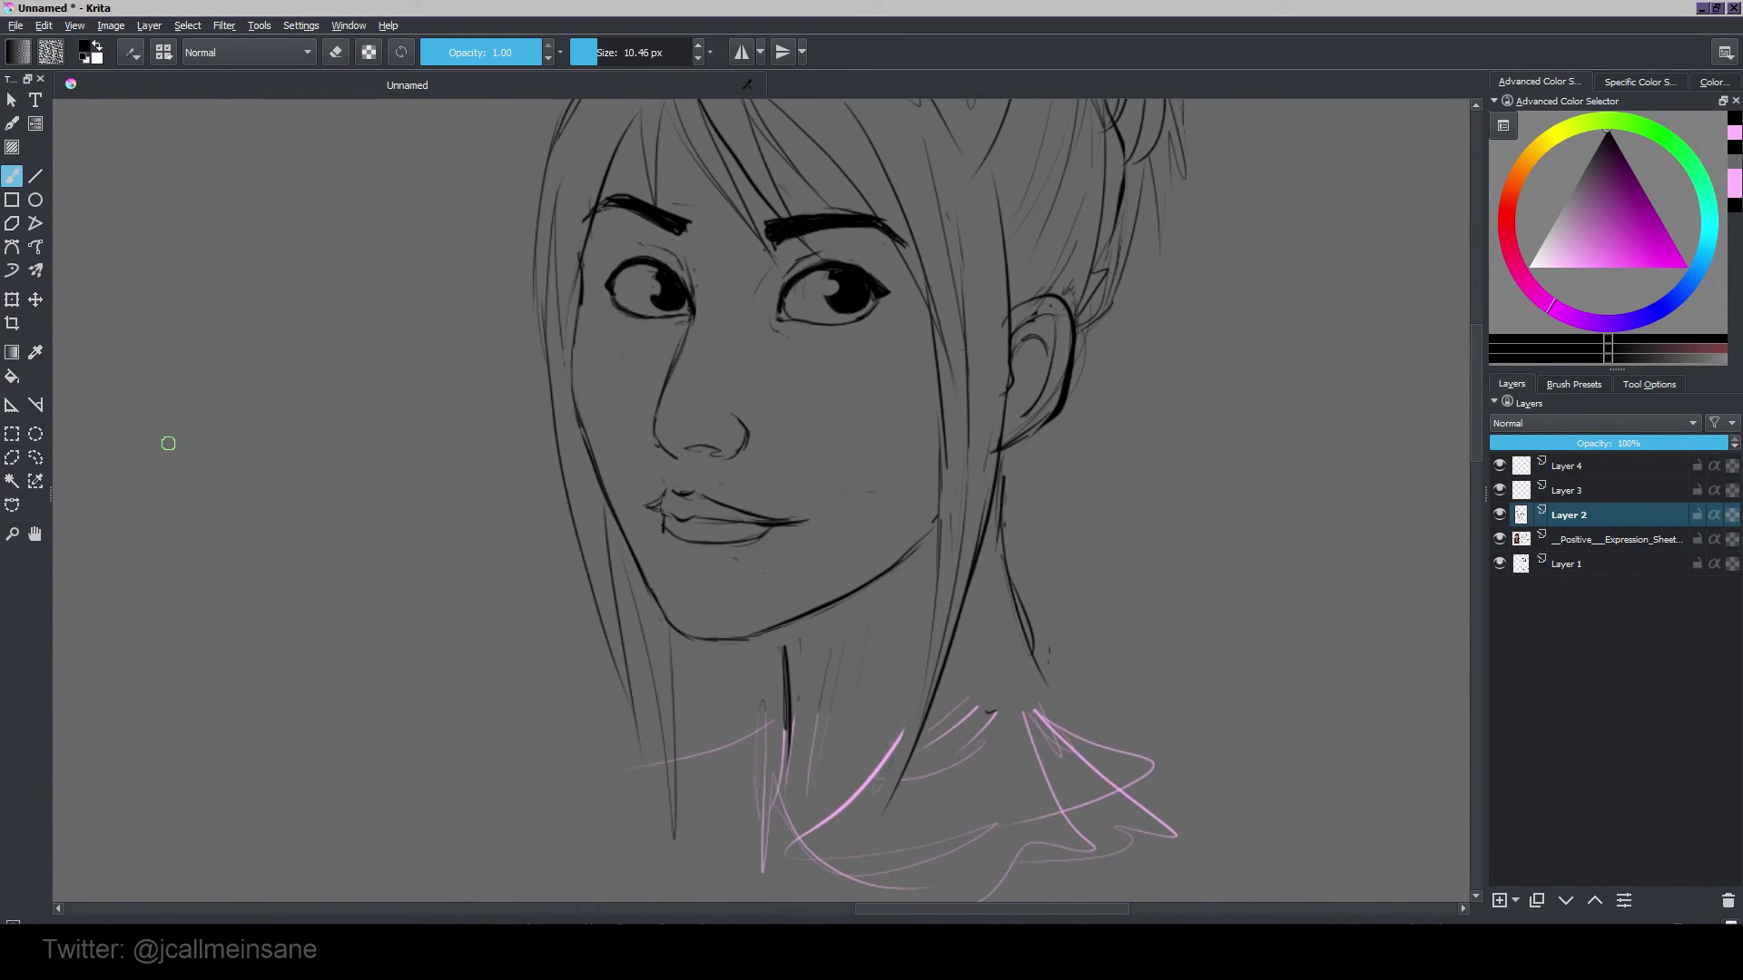
Step: Lasso the mouth, nudge it slightly toward the far cheek, and clear the selection
click(35, 457)
mouse_move(655, 480)
mouse_down()
mouse_move(785, 505)
mouse_move(655, 480)
mouse_up()
key(t)
drag(747, 512, 808, 518)
key(b)
key(ctrl+shift+a)
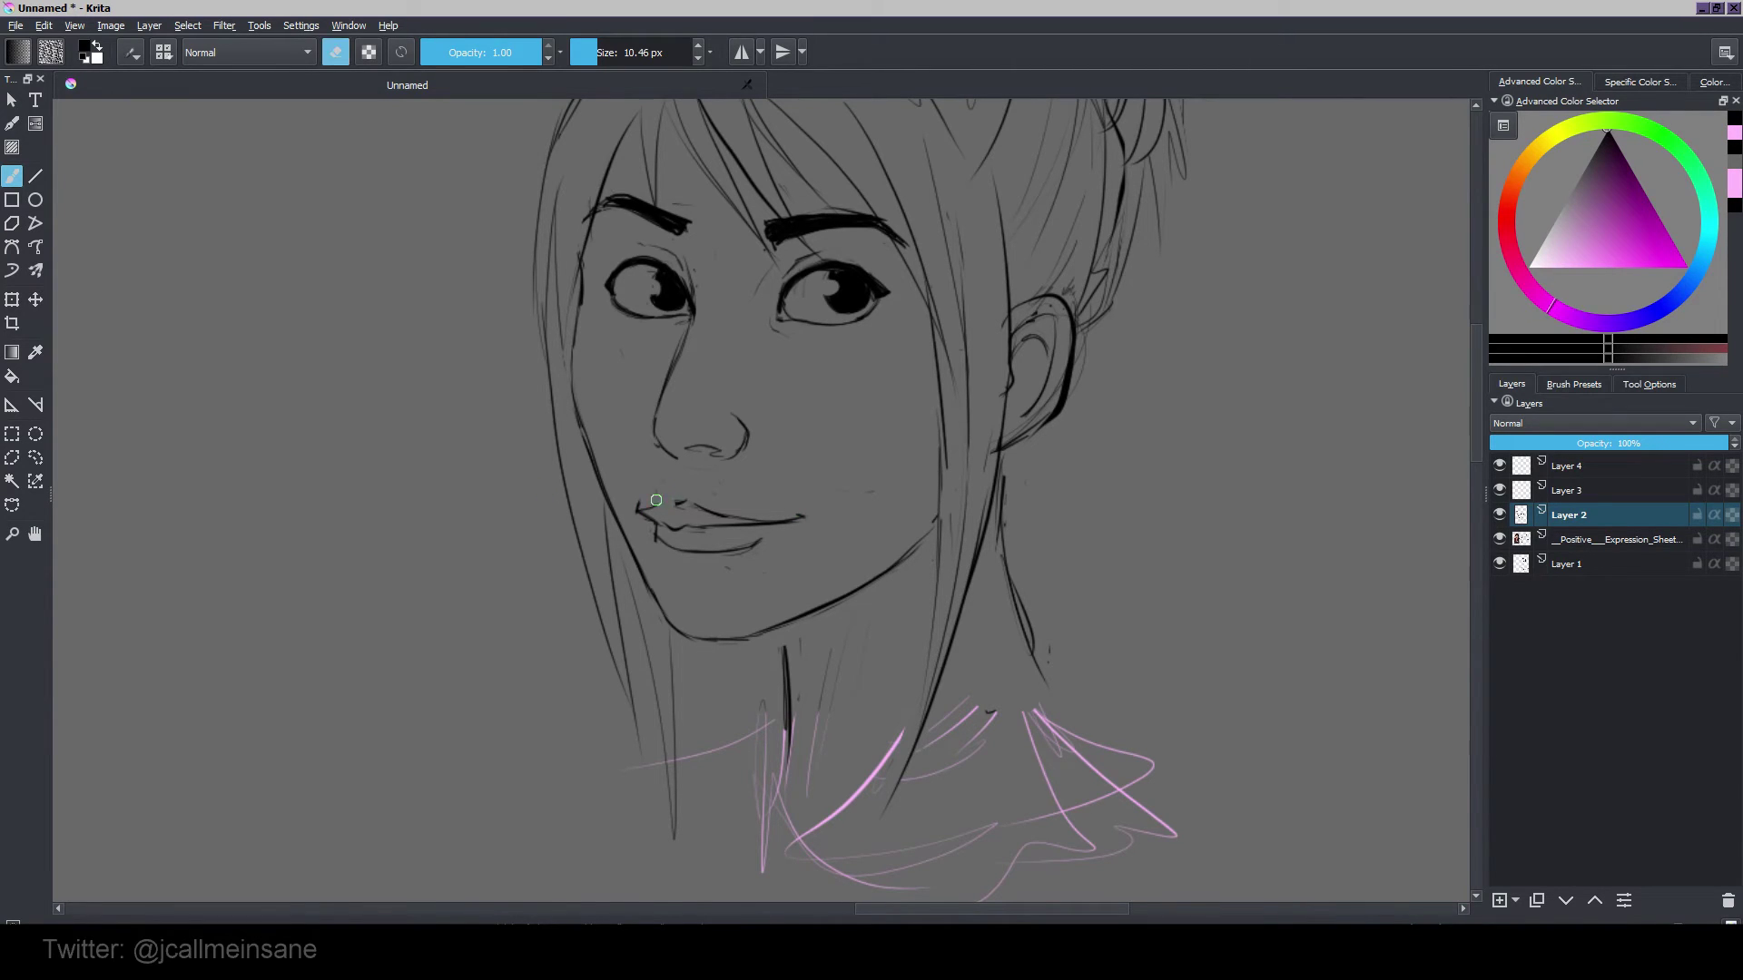
Step: Clean up the upper lip outline and the near corner of the mouth
key(e)
key(e)
drag(859, 489, 907, 532)
key(e)
Step: Lasso the far eye, nudge it slightly outward with a transform, and clear the selection
click(41, 457)
drag(817, 345, 929, 423)
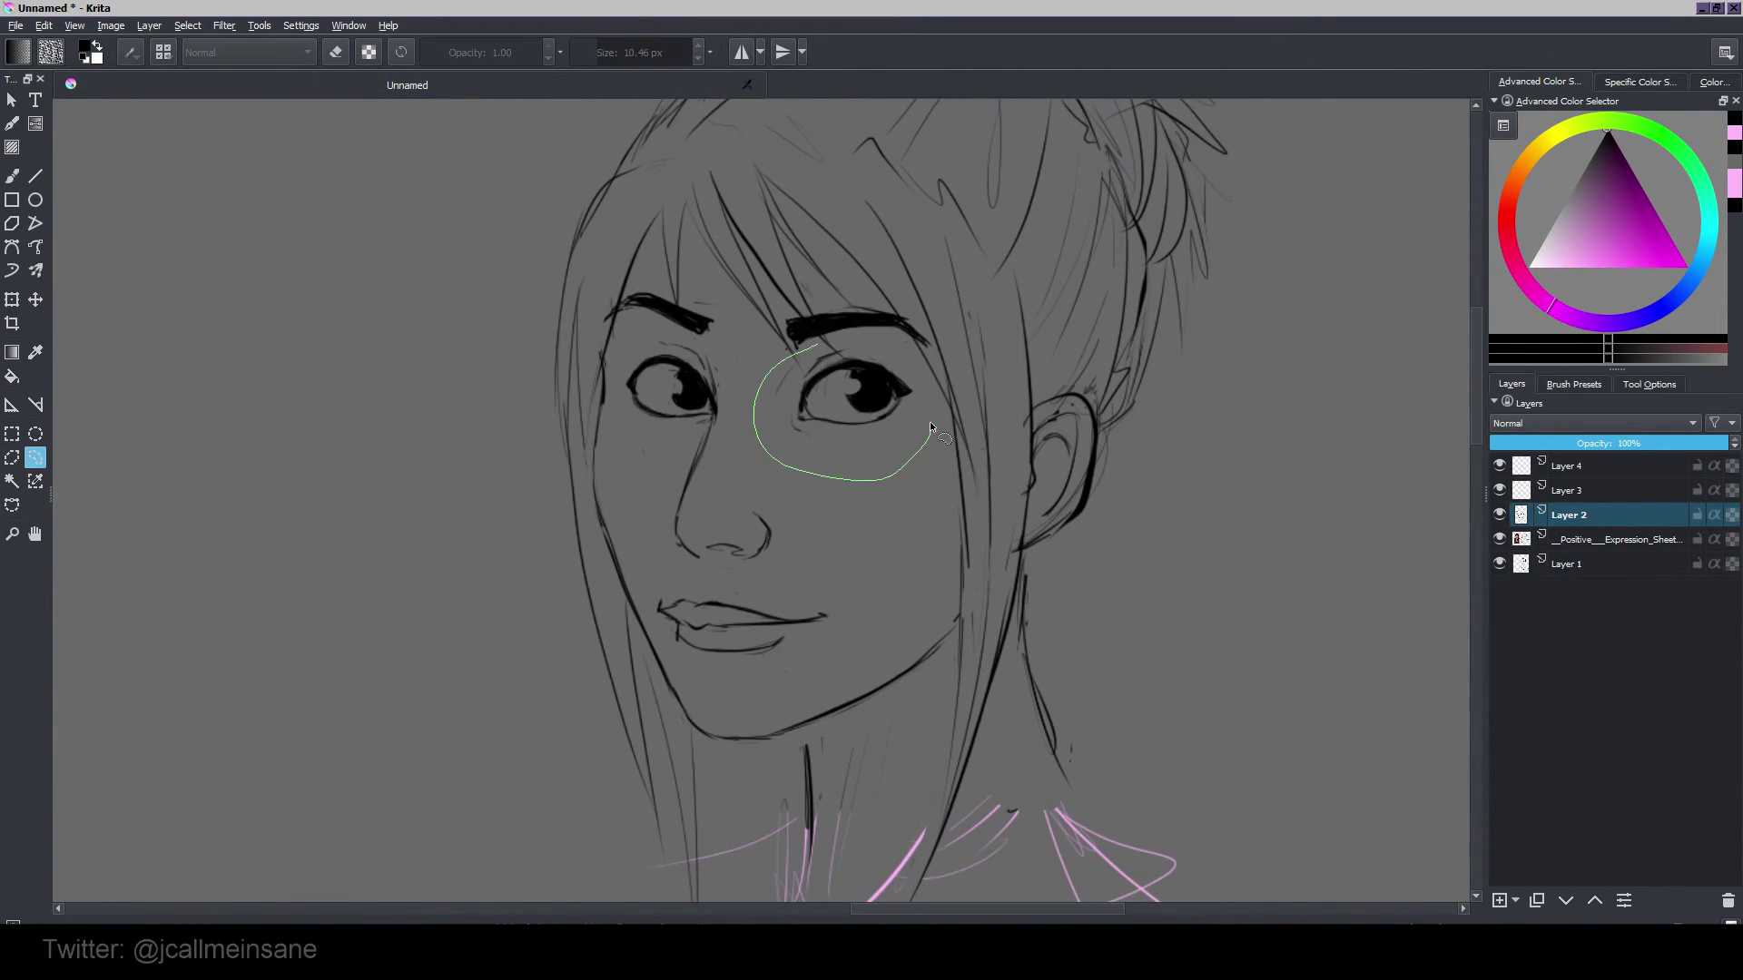
key(m)
key(ctrl+t)
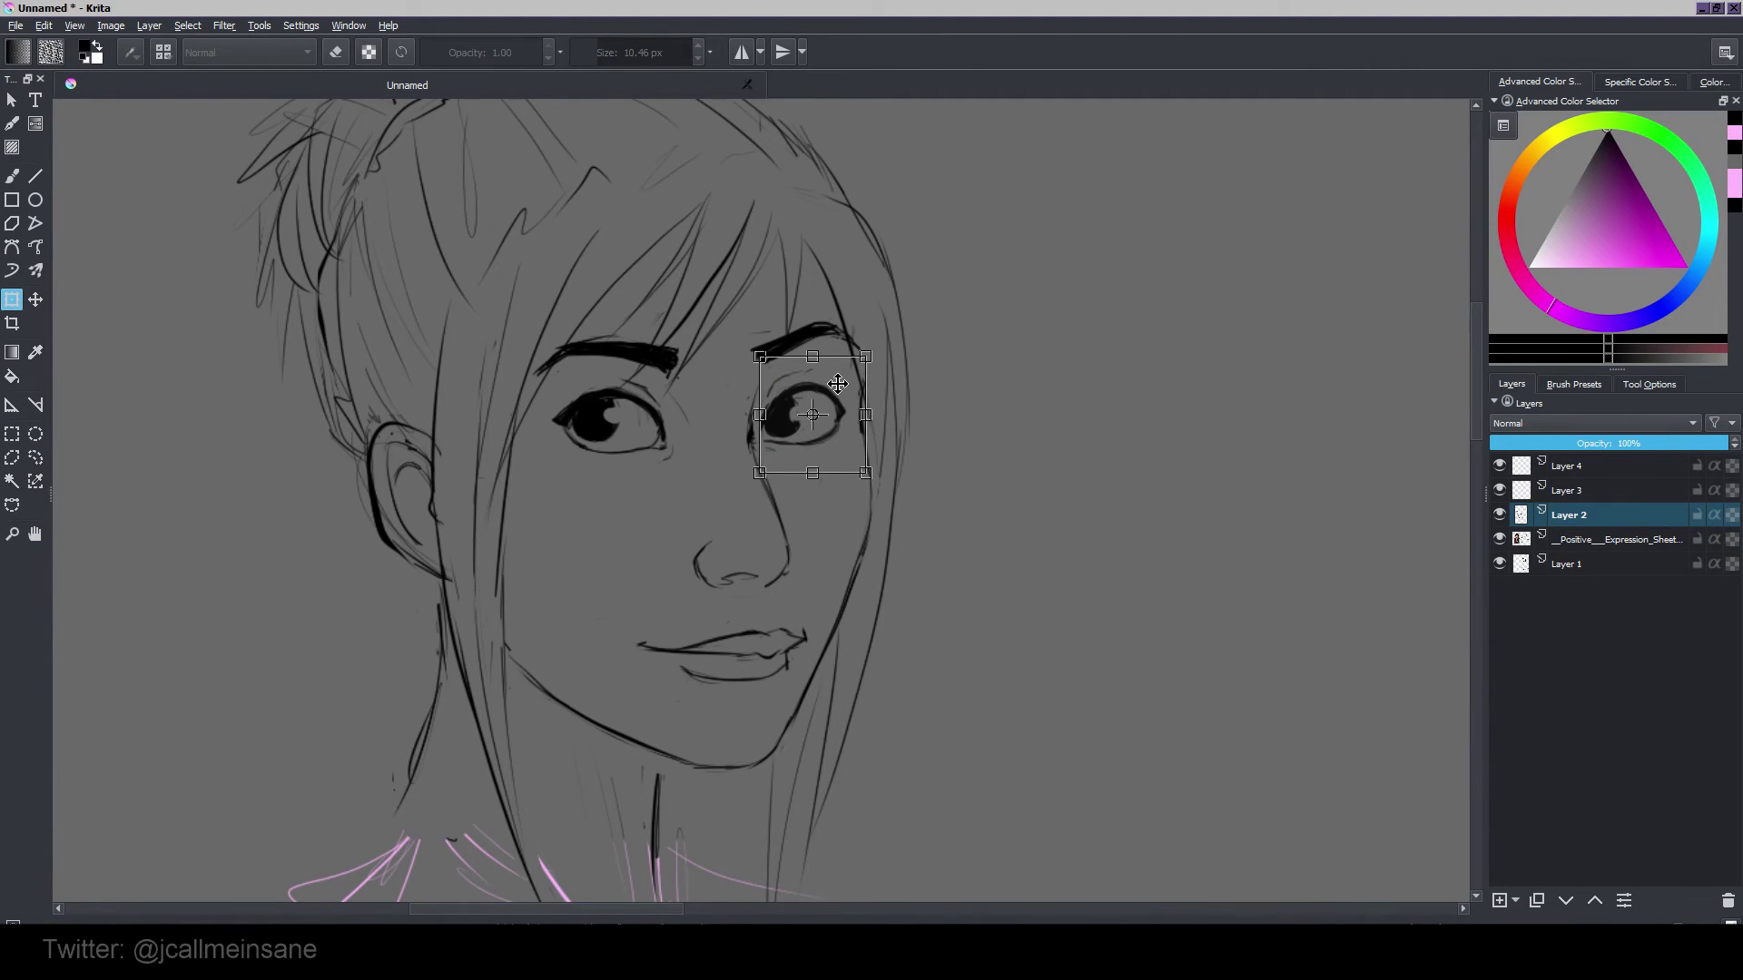
drag(830, 405, 834, 403)
key(b)
key(ctrl+shift+a)
Step: Touch up the upper lid outlines of both eyes by drawing and erasing short strokes
scroll(1064, 556, down, 2)
scroll(1042, 687, up, 2)
key(e)
scroll(751, 553, down, 3)
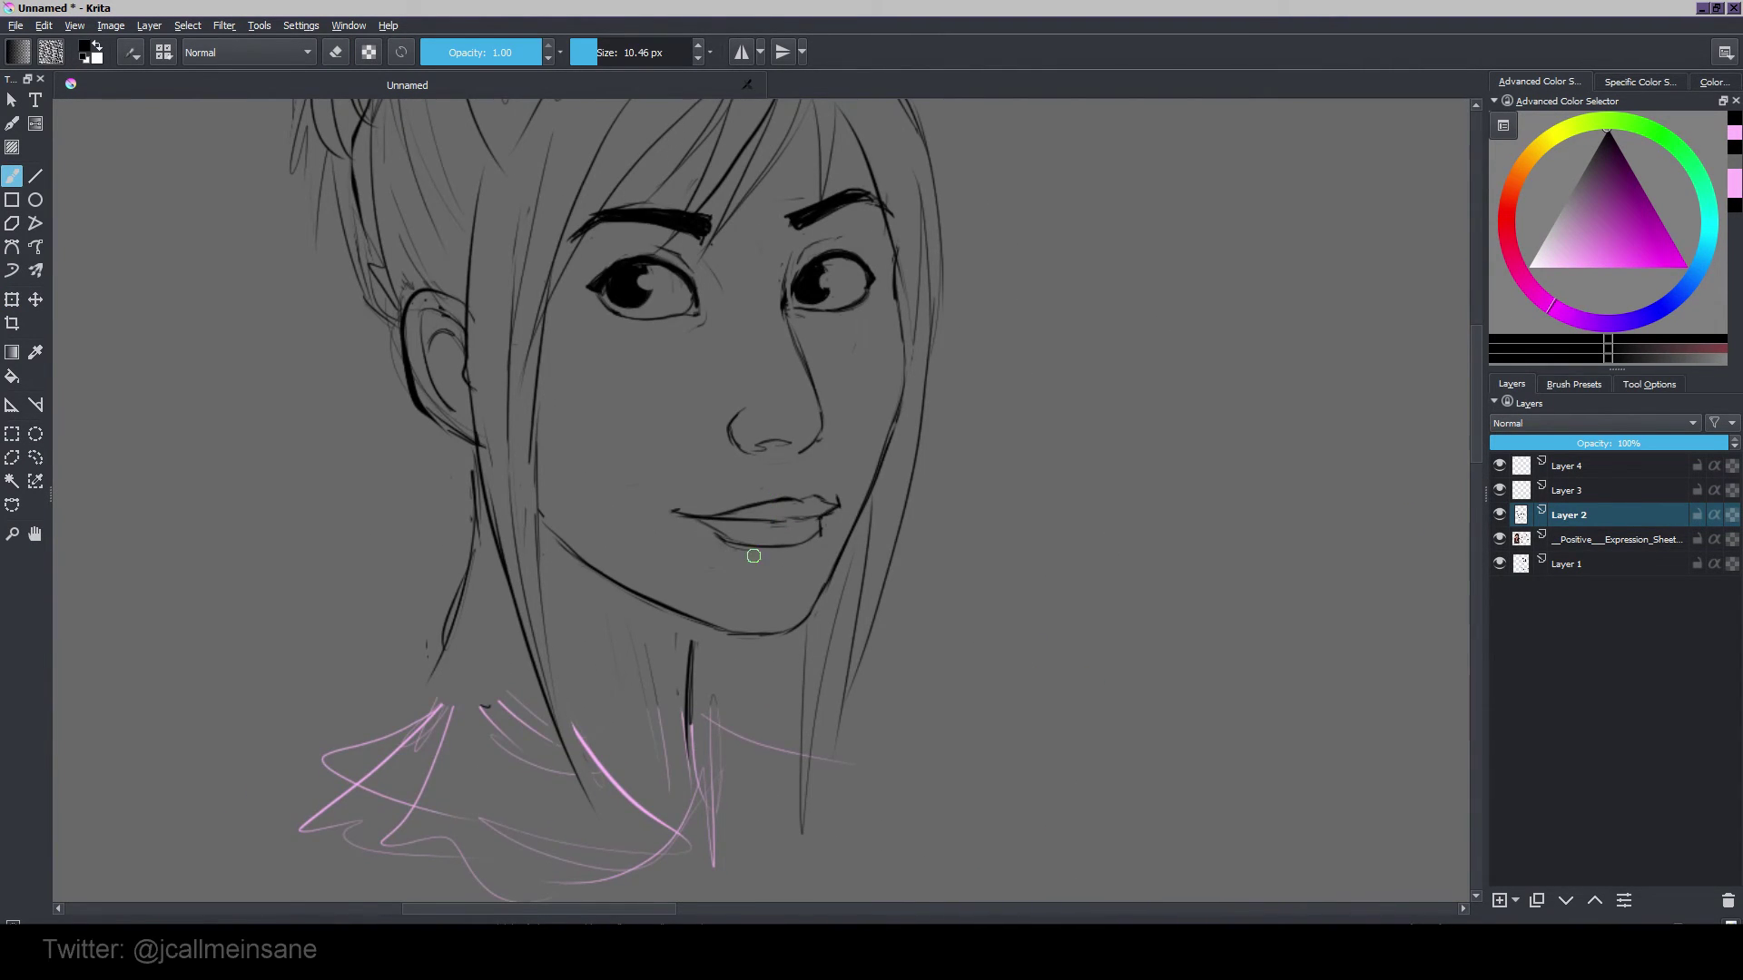
scroll(725, 245, up, 2)
key(e)
key(e)
mouse_move(660, 238)
mouse_down()
mouse_move(573, 278)
mouse_move(649, 238)
mouse_up()
scroll(782, 529, up, 2)
key(e)
drag(757, 440, 788, 434)
key(e)
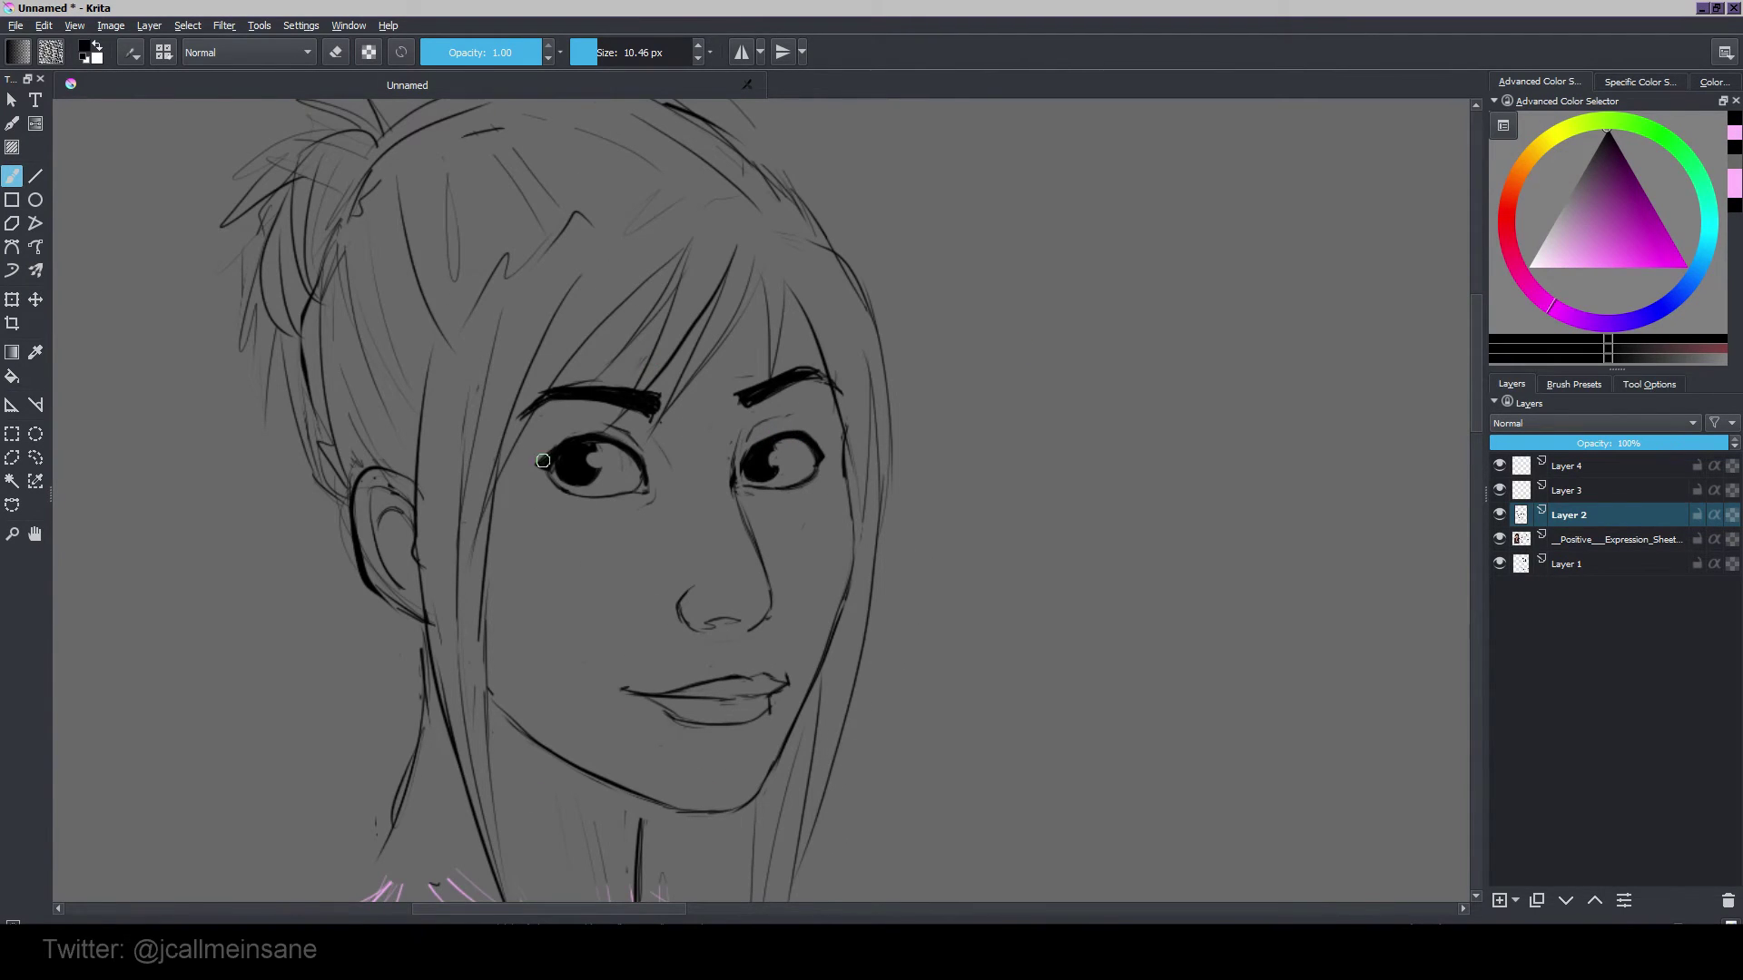
Step: Refine the near eye's upper lid and iris edge
scroll(1129, 432, down, 2)
scroll(947, 523, down, 1)
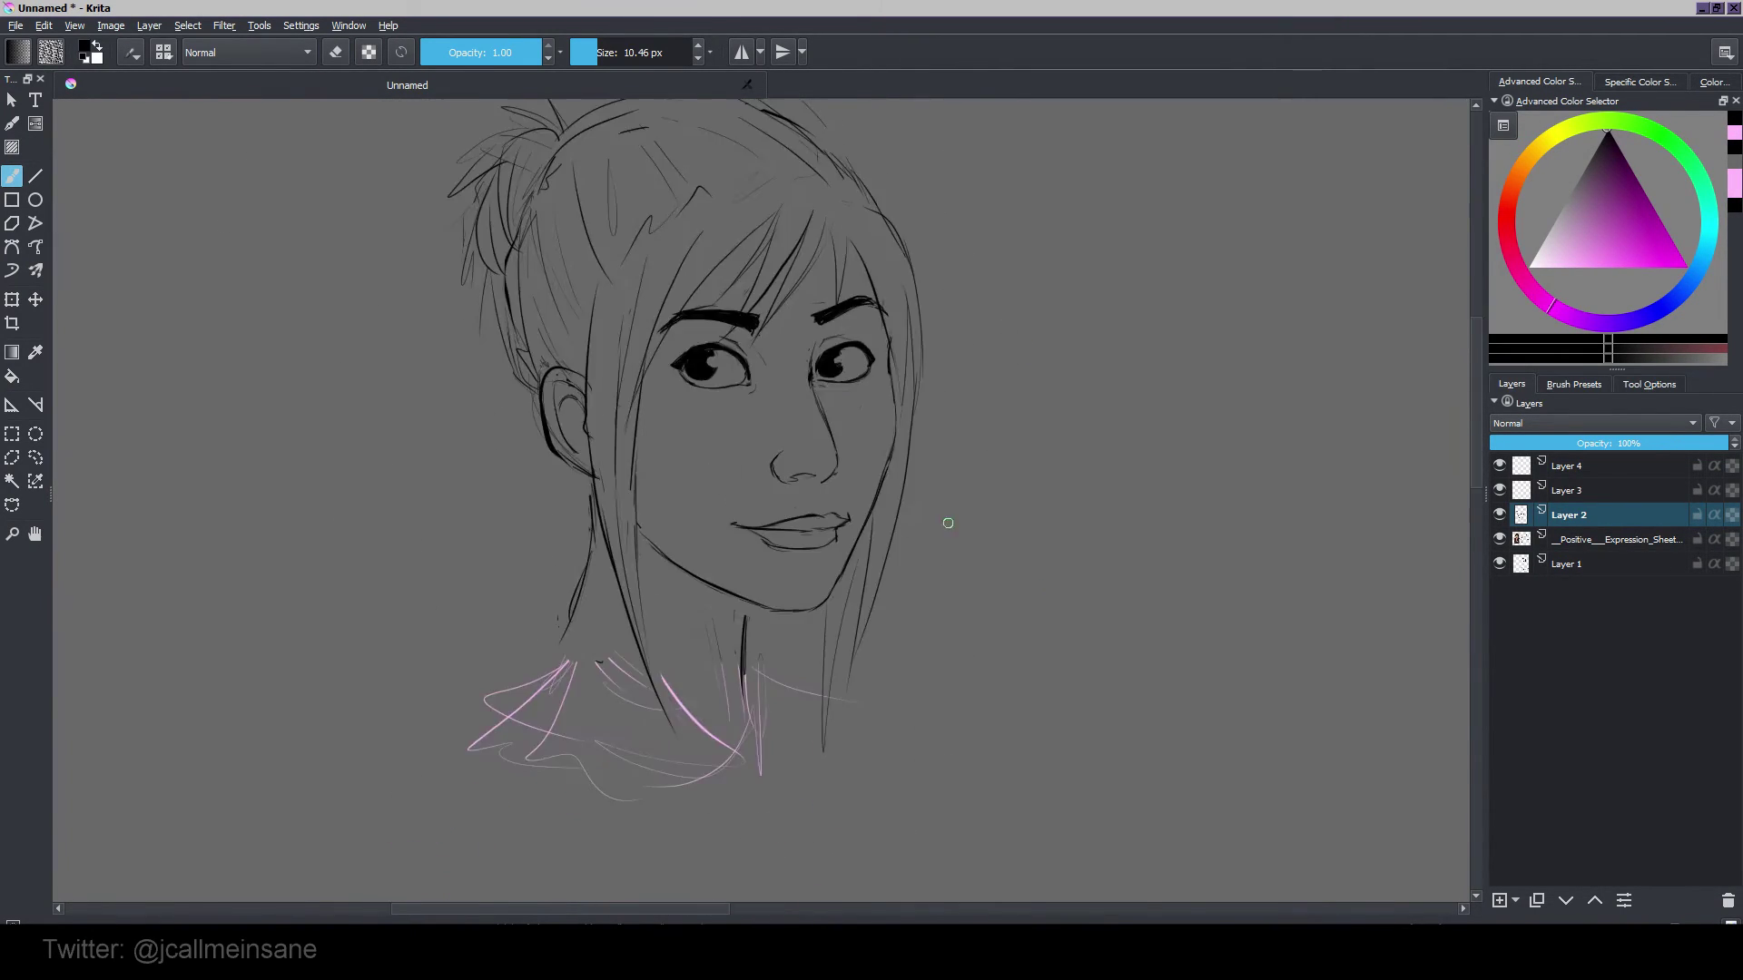
scroll(580, 477, up, 2)
key(e)
drag(577, 422, 595, 468)
key(e)
key(e)
Step: Sketch a line from the near side of the neck outward to the shoulder
scroll(732, 513, down, 3)
scroll(908, 711, up, 1)
drag(904, 711, 948, 647)
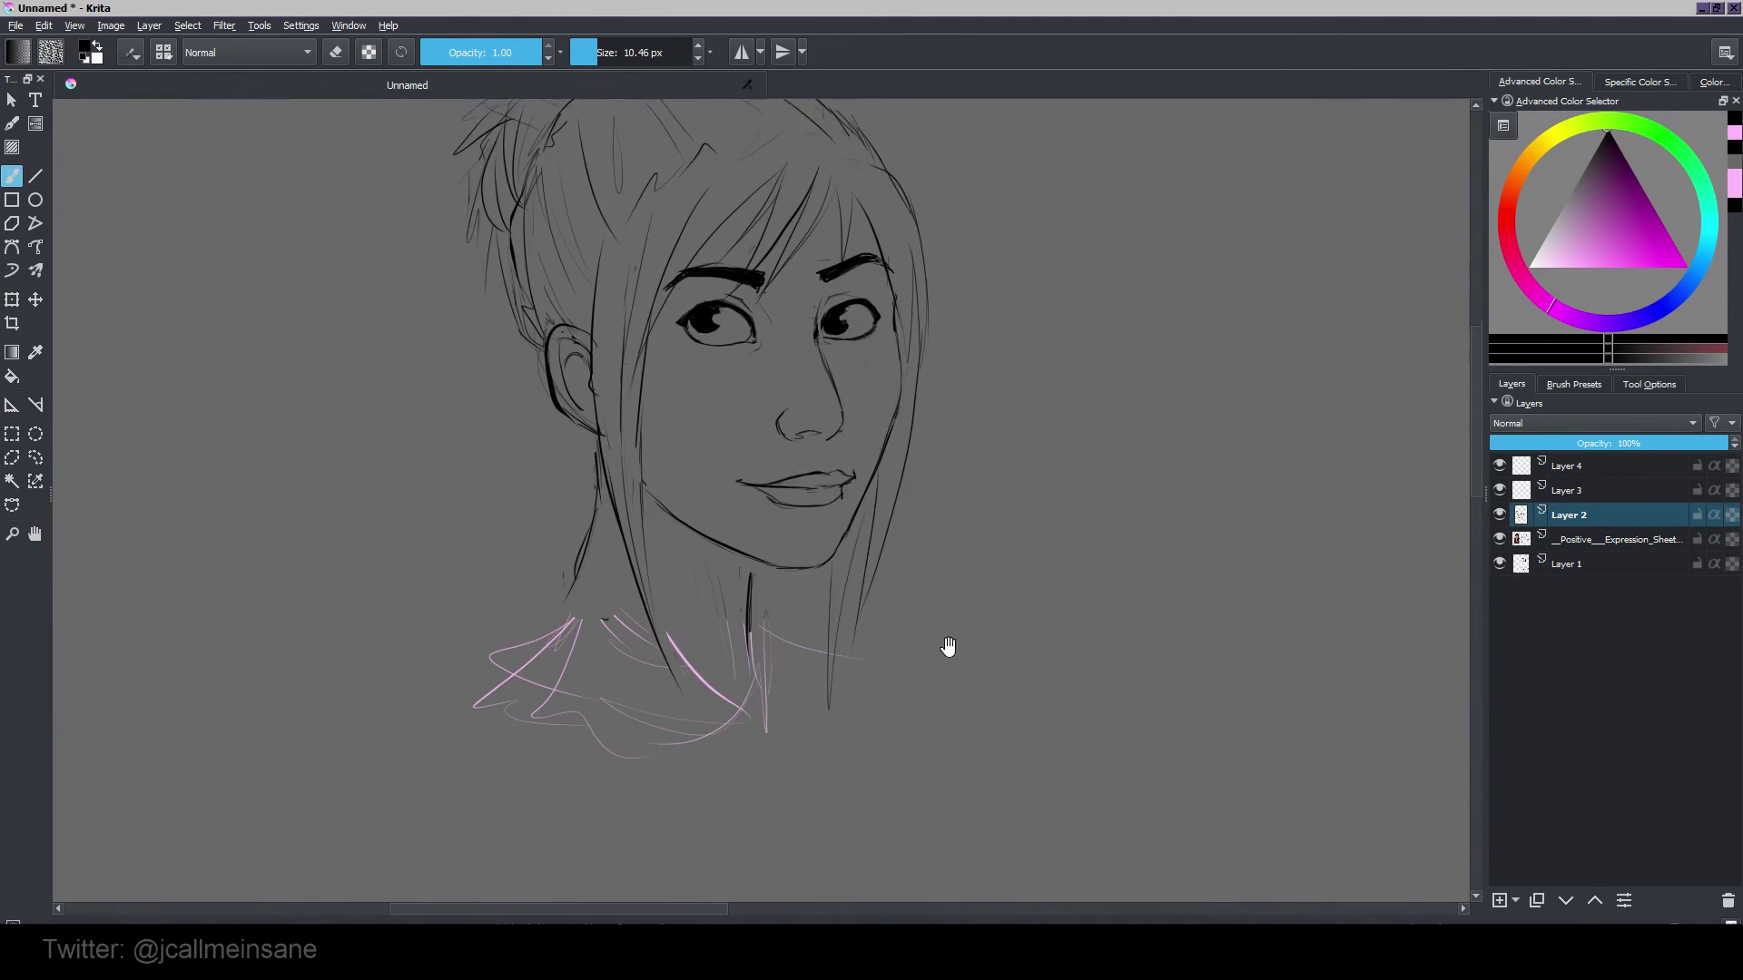
scroll(948, 646, down, 1)
key(m)
drag(781, 616, 825, 641)
scroll(750, 426, up, 3)
key(e)
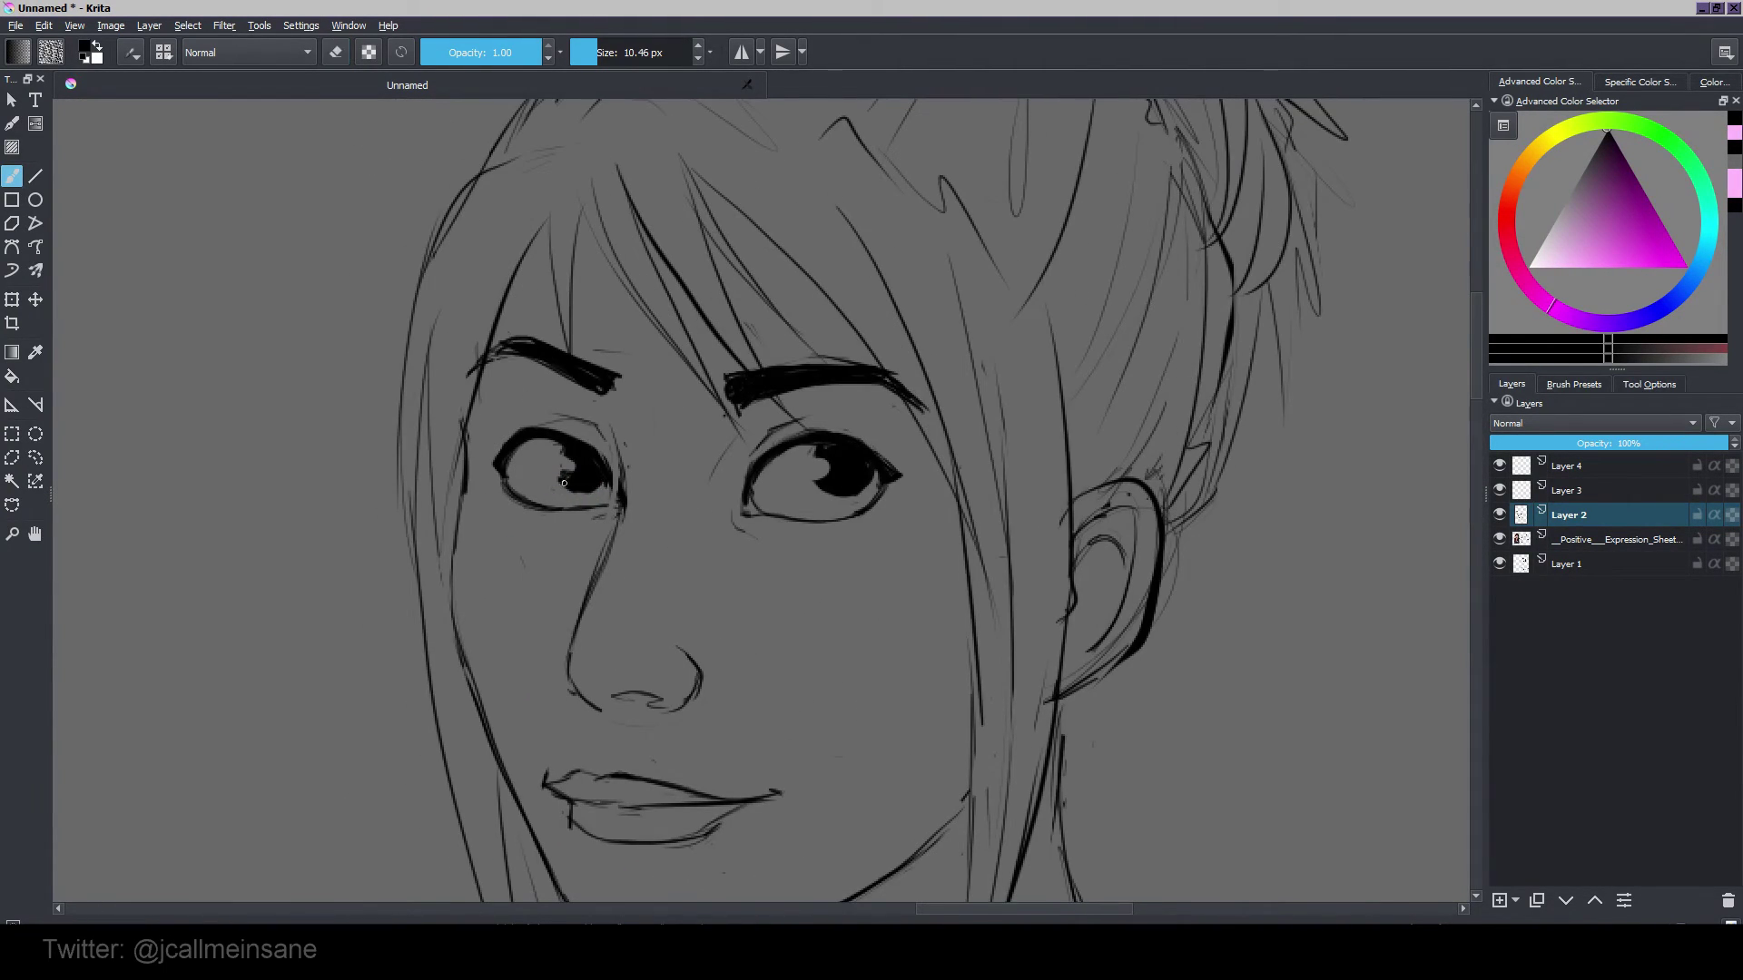
key(e)
scroll(817, 669, down, 3)
scroll(668, 518, up, 3)
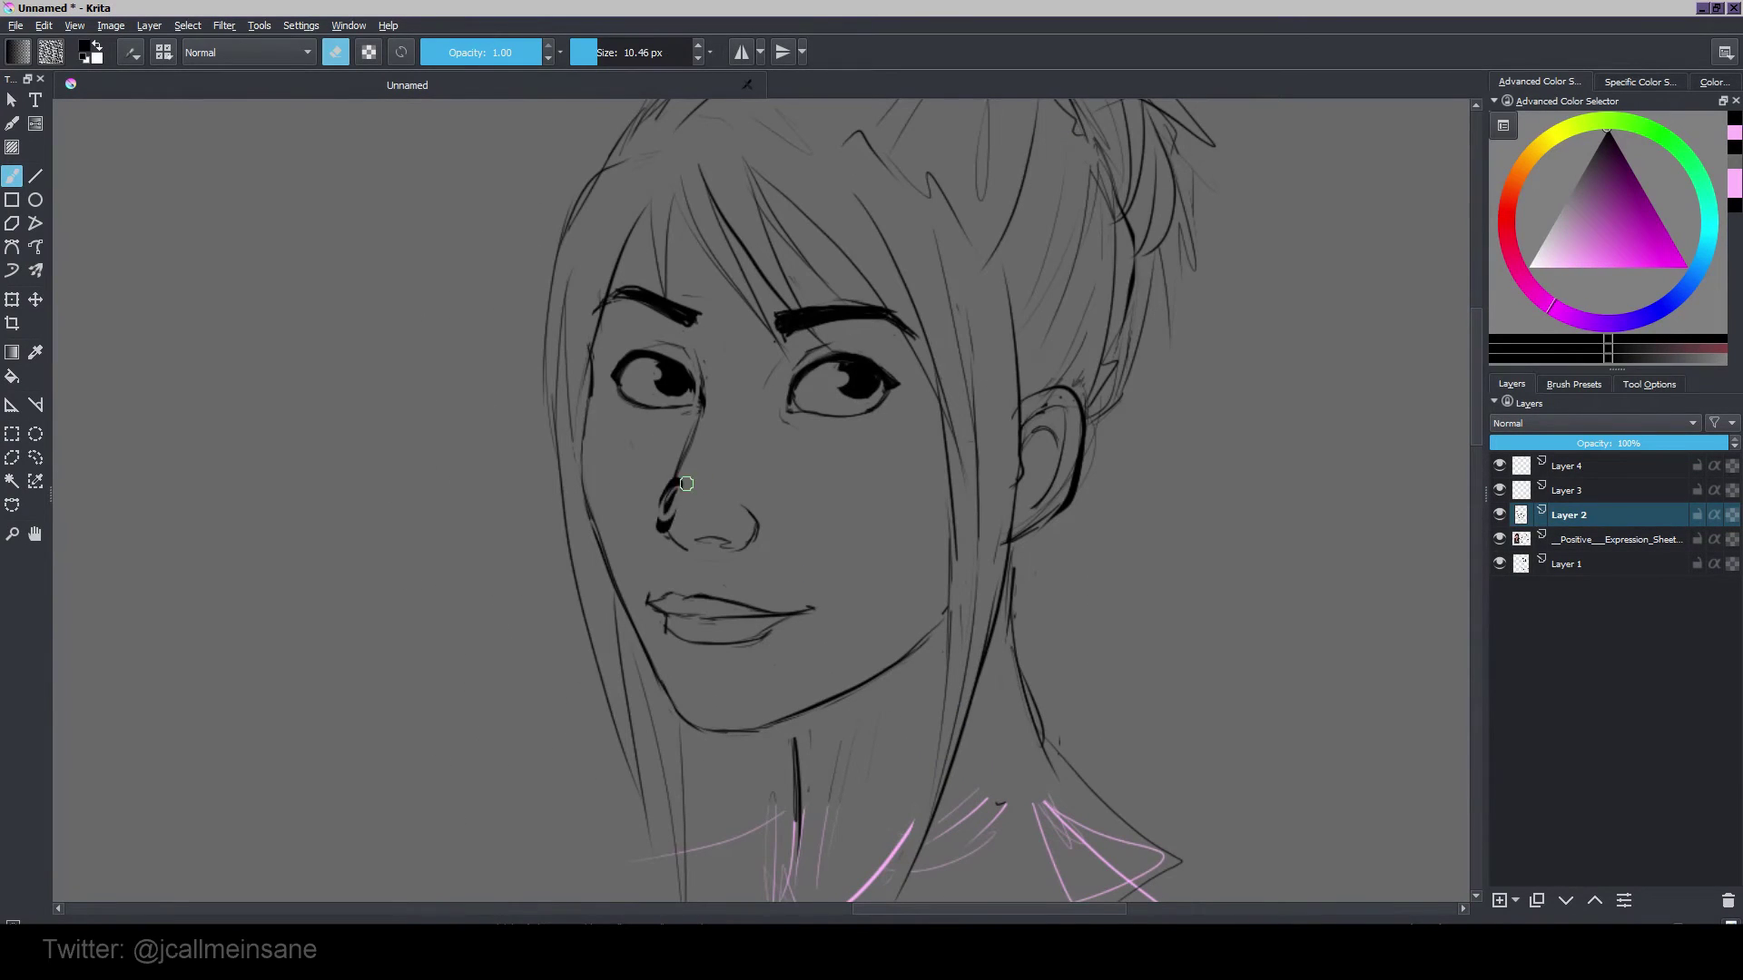
Step: Erase the rough nose bridge contour and redraw it as one thin, smooth curve
key(e)
drag(668, 519, 686, 468)
key(e)
drag(667, 534, 669, 464)
key(e)
drag(679, 454, 655, 516)
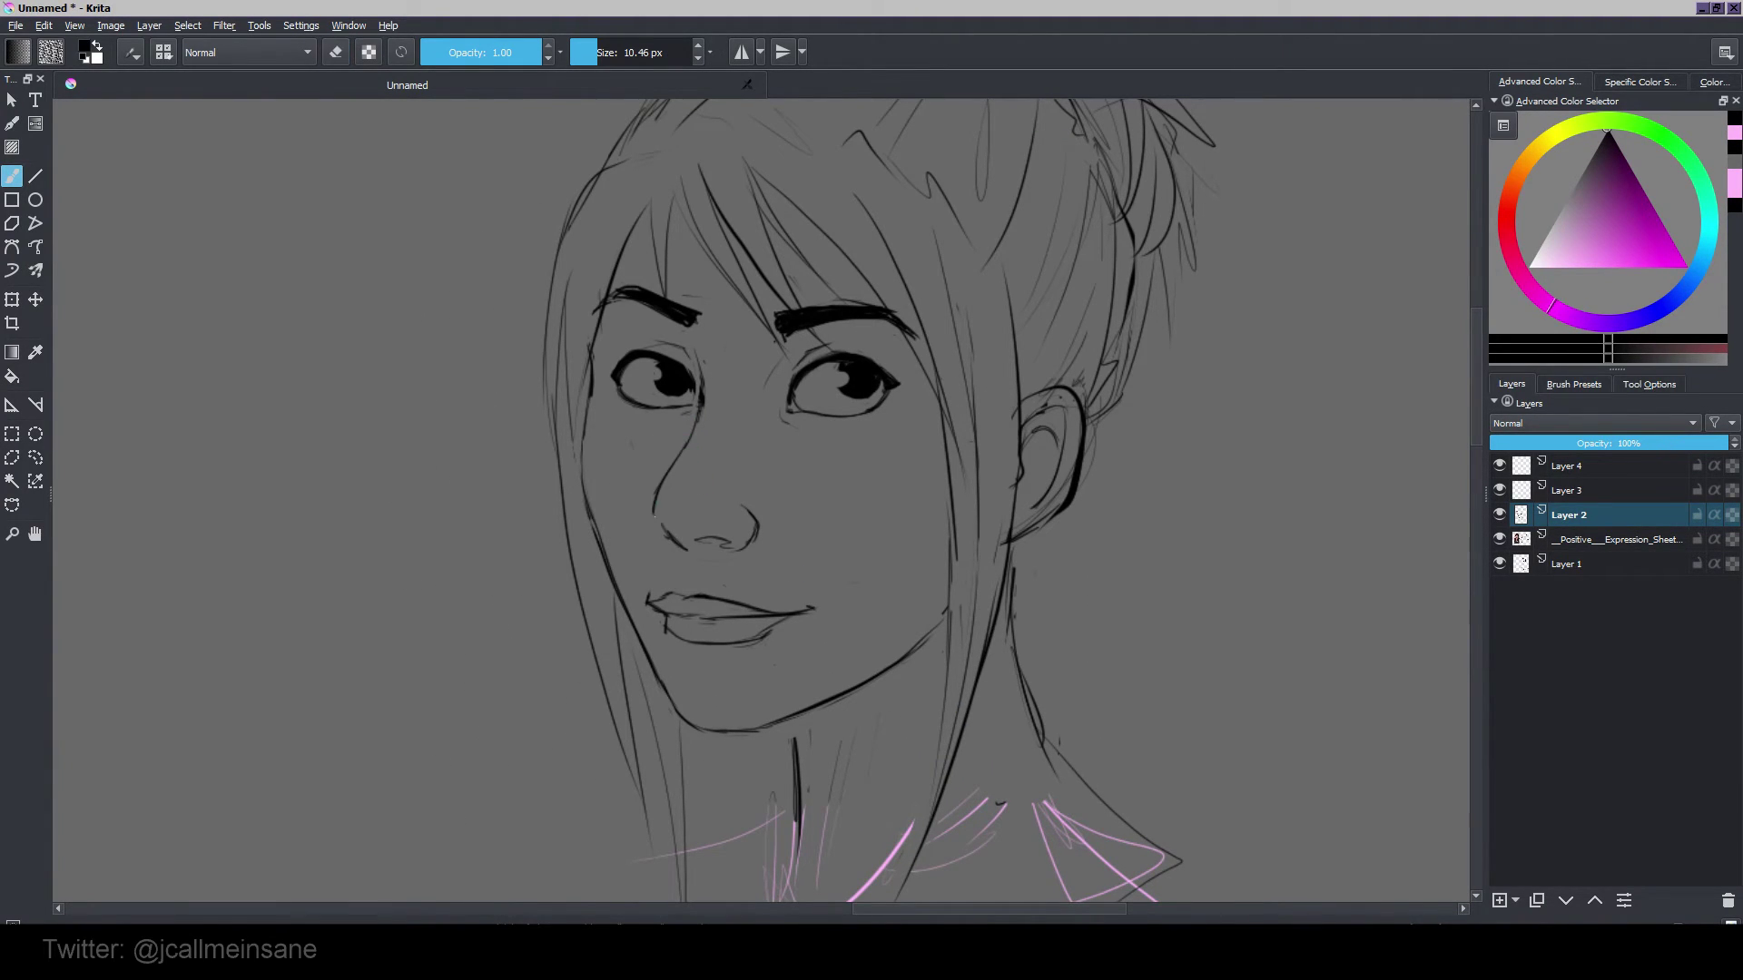
Step: Rework the crease beside the far eye's inner corner and its transition into the nose bridge
drag(733, 458, 744, 469)
key(ctrl+z)
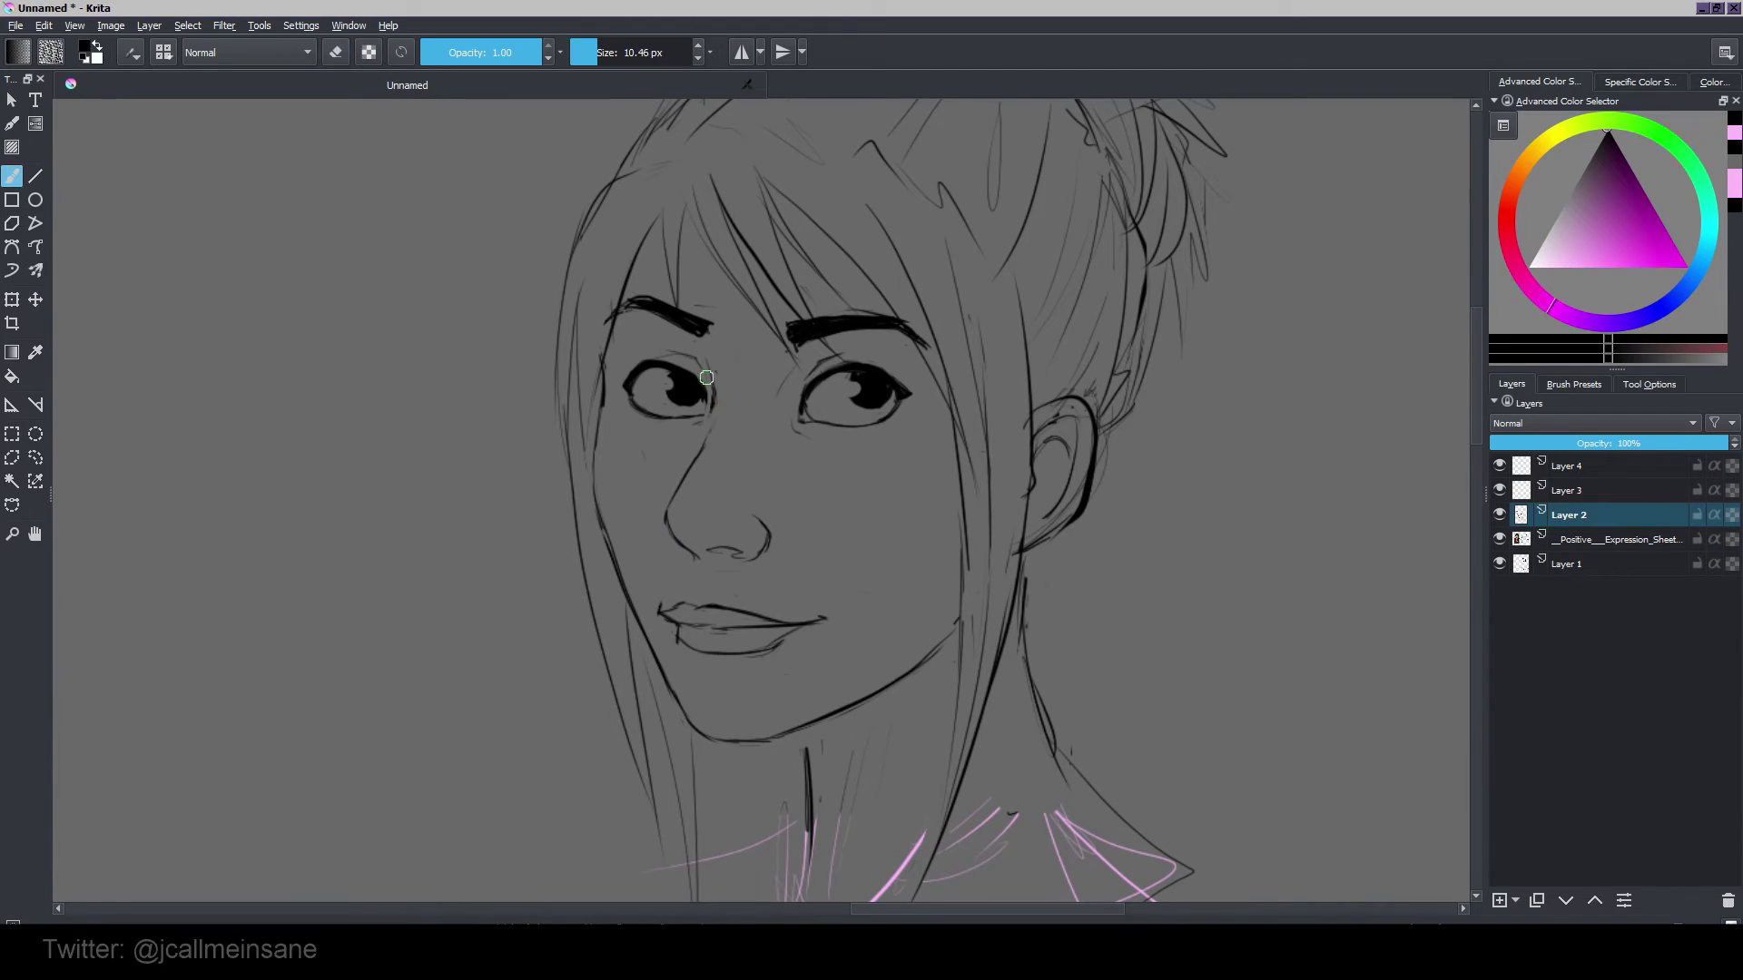
drag(706, 378, 714, 418)
drag(782, 513, 790, 521)
key(ctrl+z)
key(e)
mouse_move(710, 454)
mouse_down()
mouse_move(681, 543)
mouse_move(705, 463)
mouse_up()
key(e)
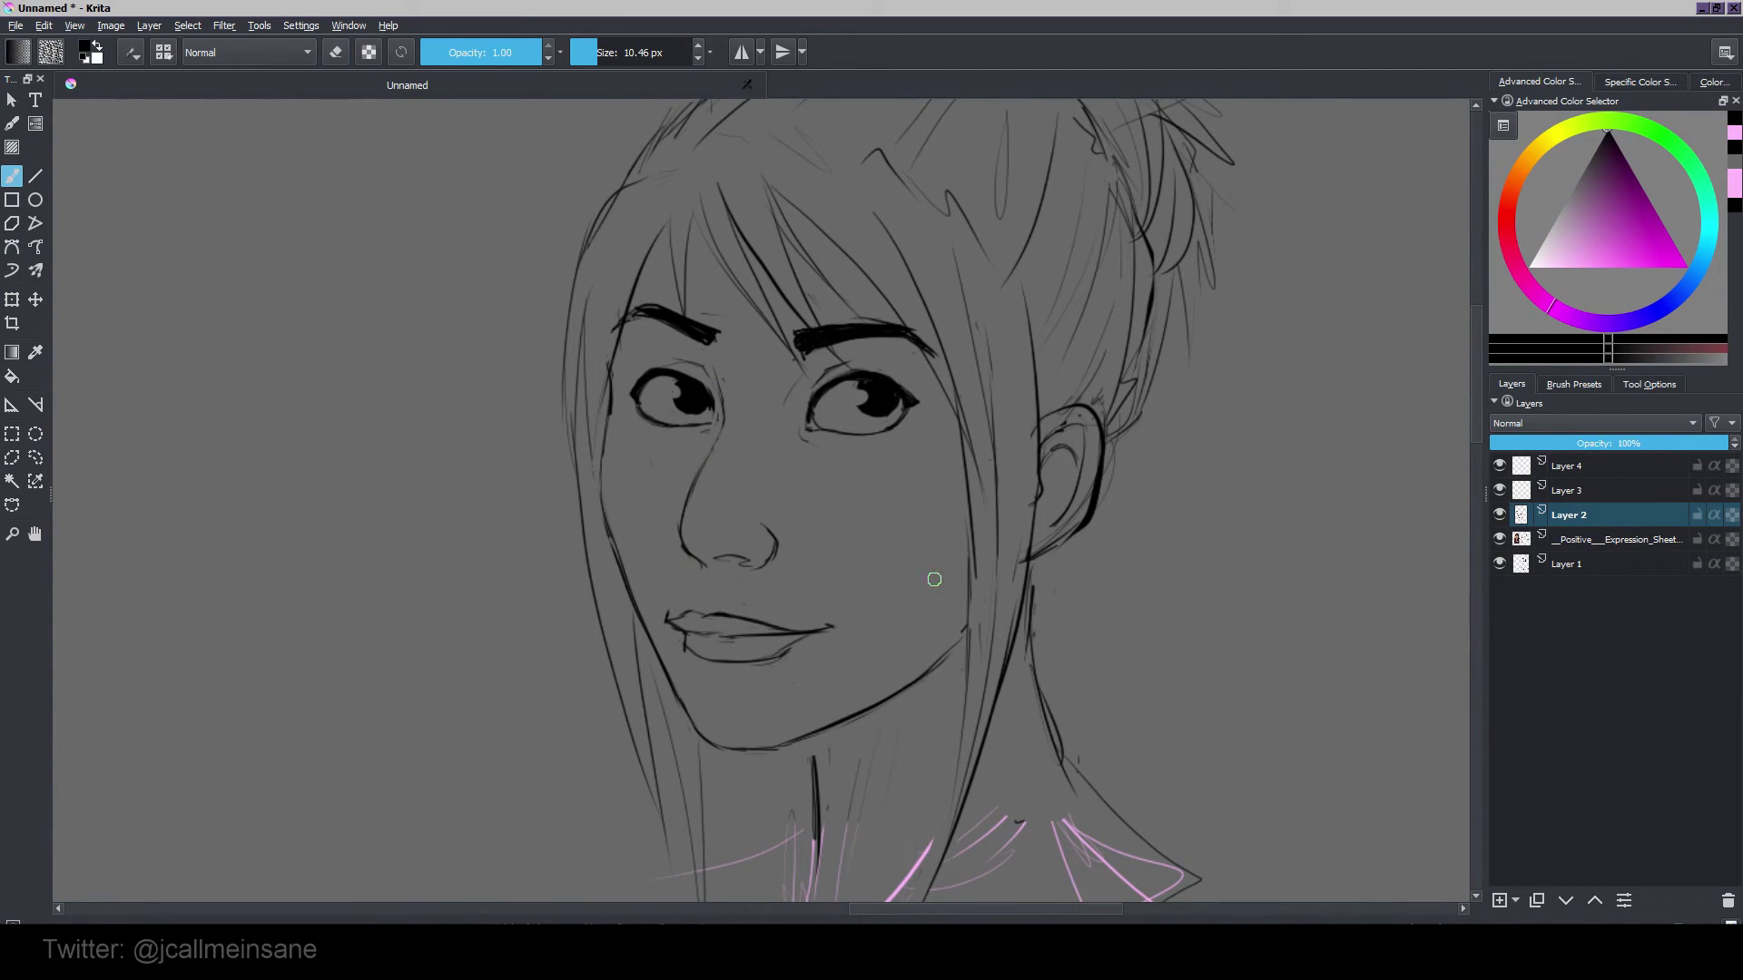
Step: Erase the upper nose bridge line below the far eye, leaving only the lower nose contour
key(e)
key(e)
mouse_move(724, 402)
mouse_down()
mouse_move(716, 454)
mouse_move(717, 415)
mouse_up()
key(e)
key(e)
key(e)
key(e)
drag(836, 533, 828, 544)
mouse_move(714, 414)
mouse_down()
mouse_move(701, 479)
mouse_move(713, 416)
mouse_up()
key(e)
key(e)
drag(689, 481, 670, 540)
key(e)
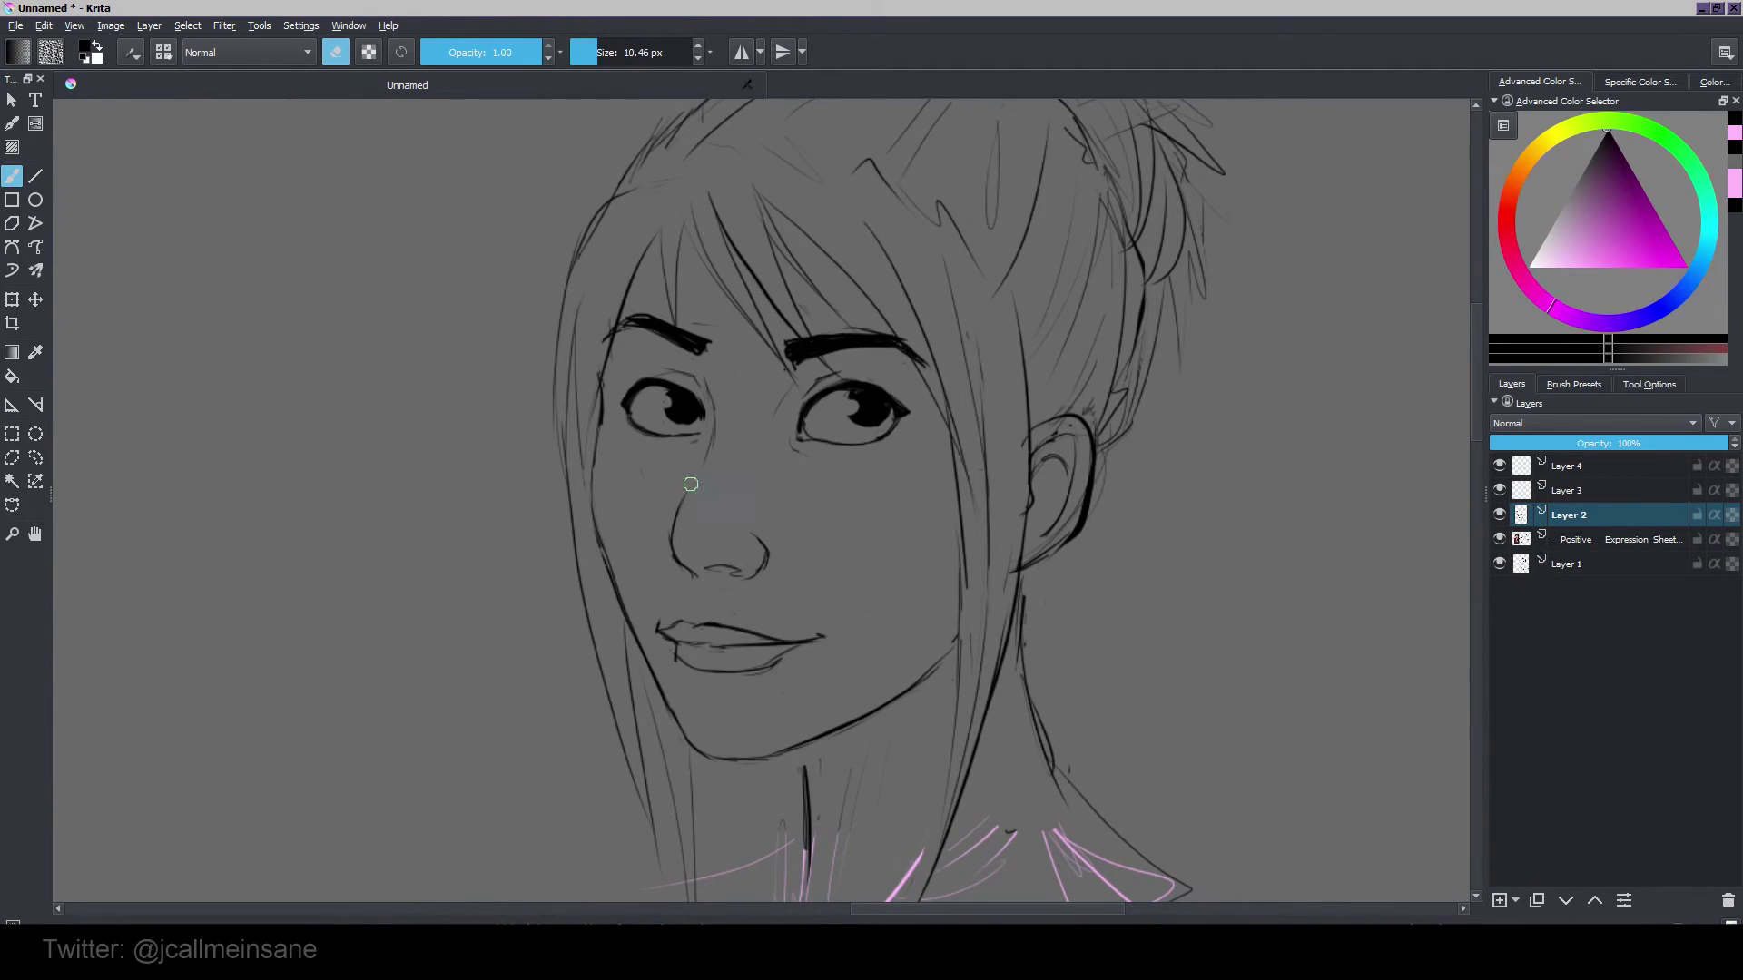
Step: Mirror the view and clean up the near eye's lower lid line
key(m)
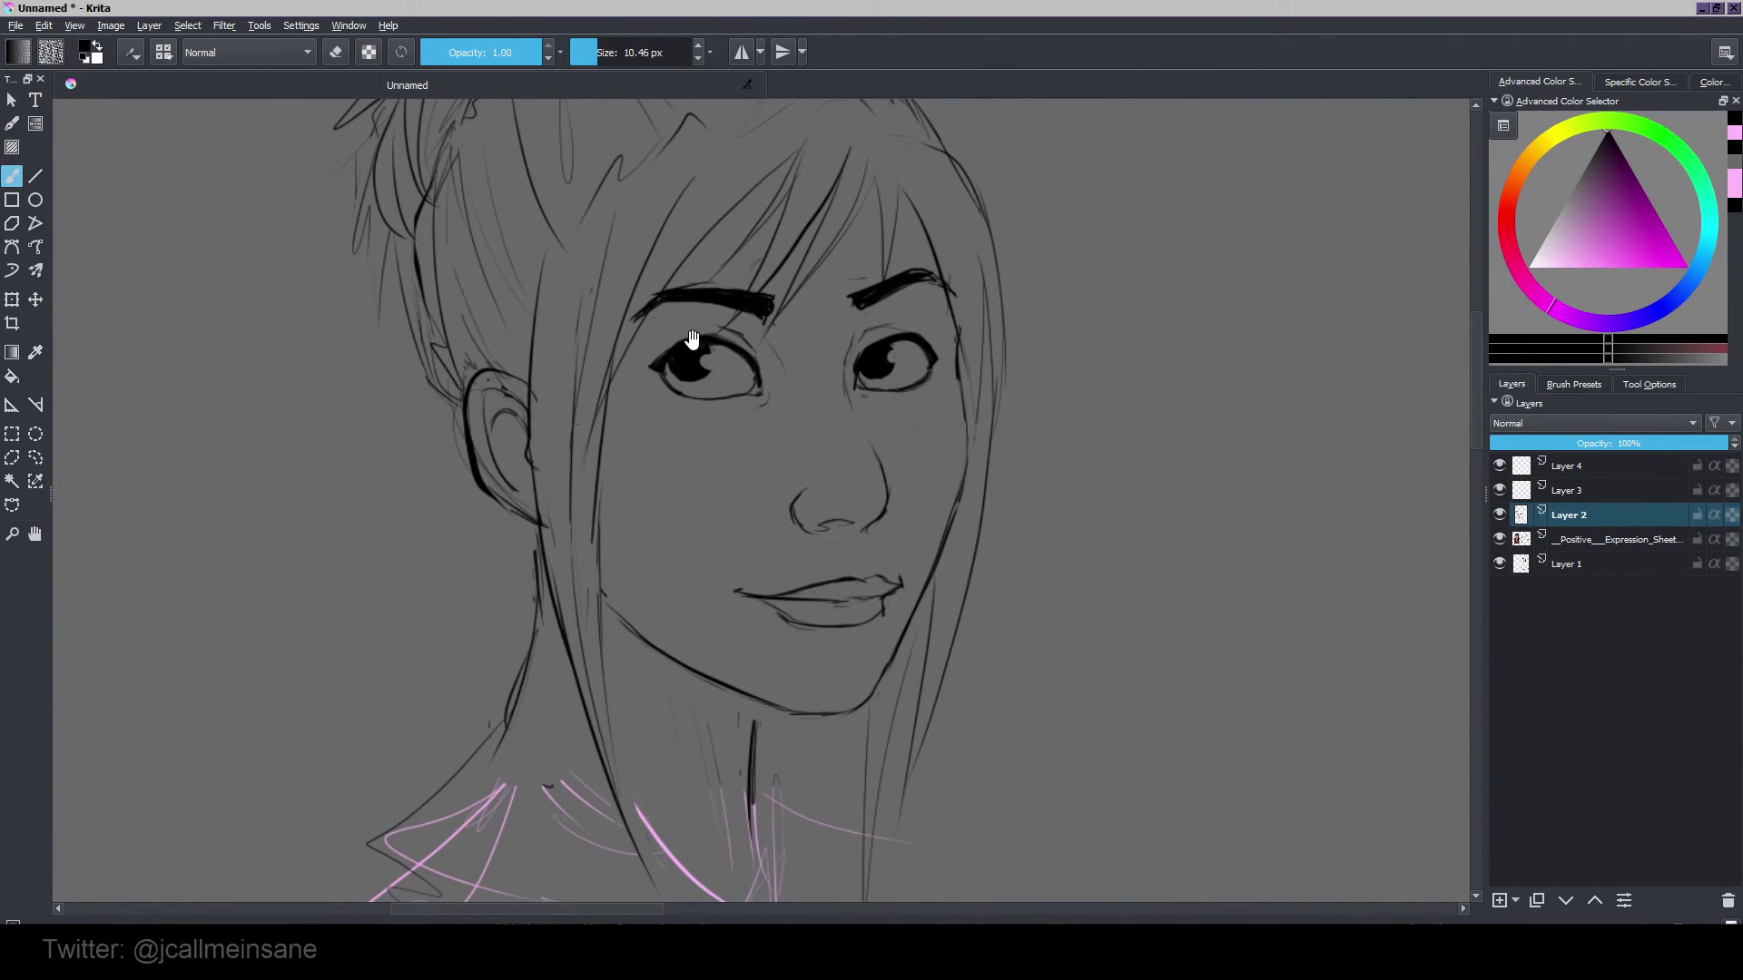
key(e)
drag(661, 378, 737, 398)
key(e)
scroll(832, 674, down, 3)
scroll(847, 595, up, 4)
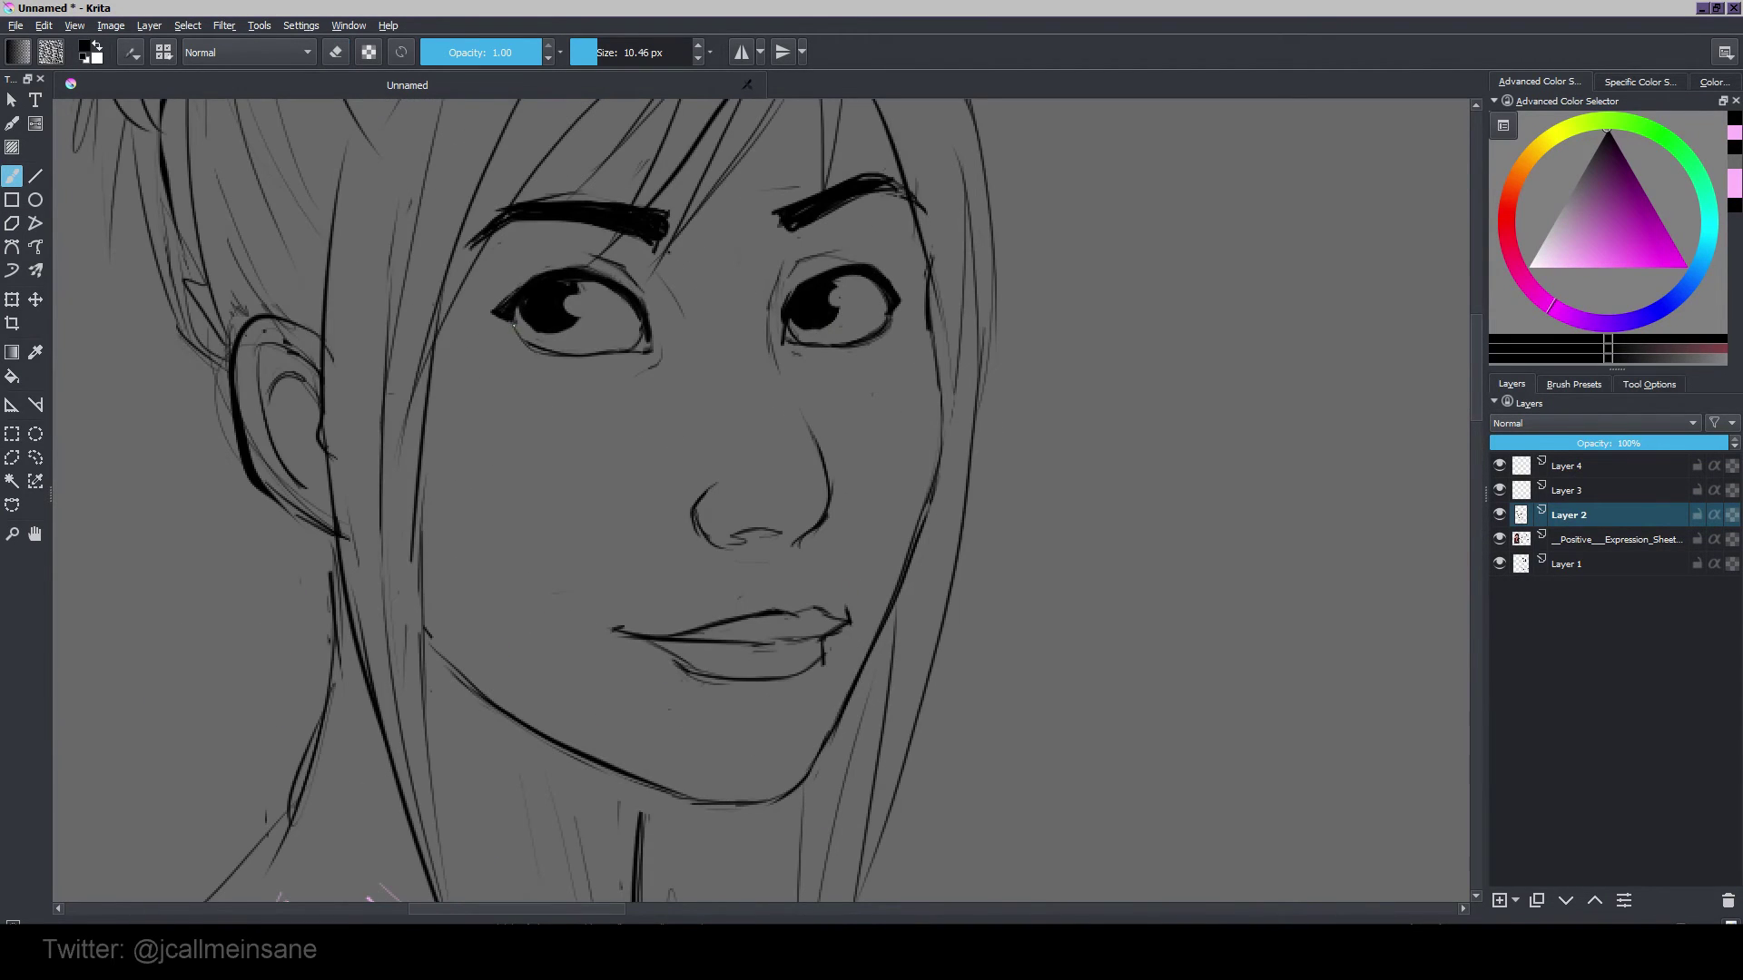
drag(520, 338, 552, 348)
Step: Sketch the neck, the sloping shoulders and a wide curved shirt neckline below the head
scroll(841, 700, down, 5)
scroll(1125, 826, up, 2)
scroll(848, 630, down, 4)
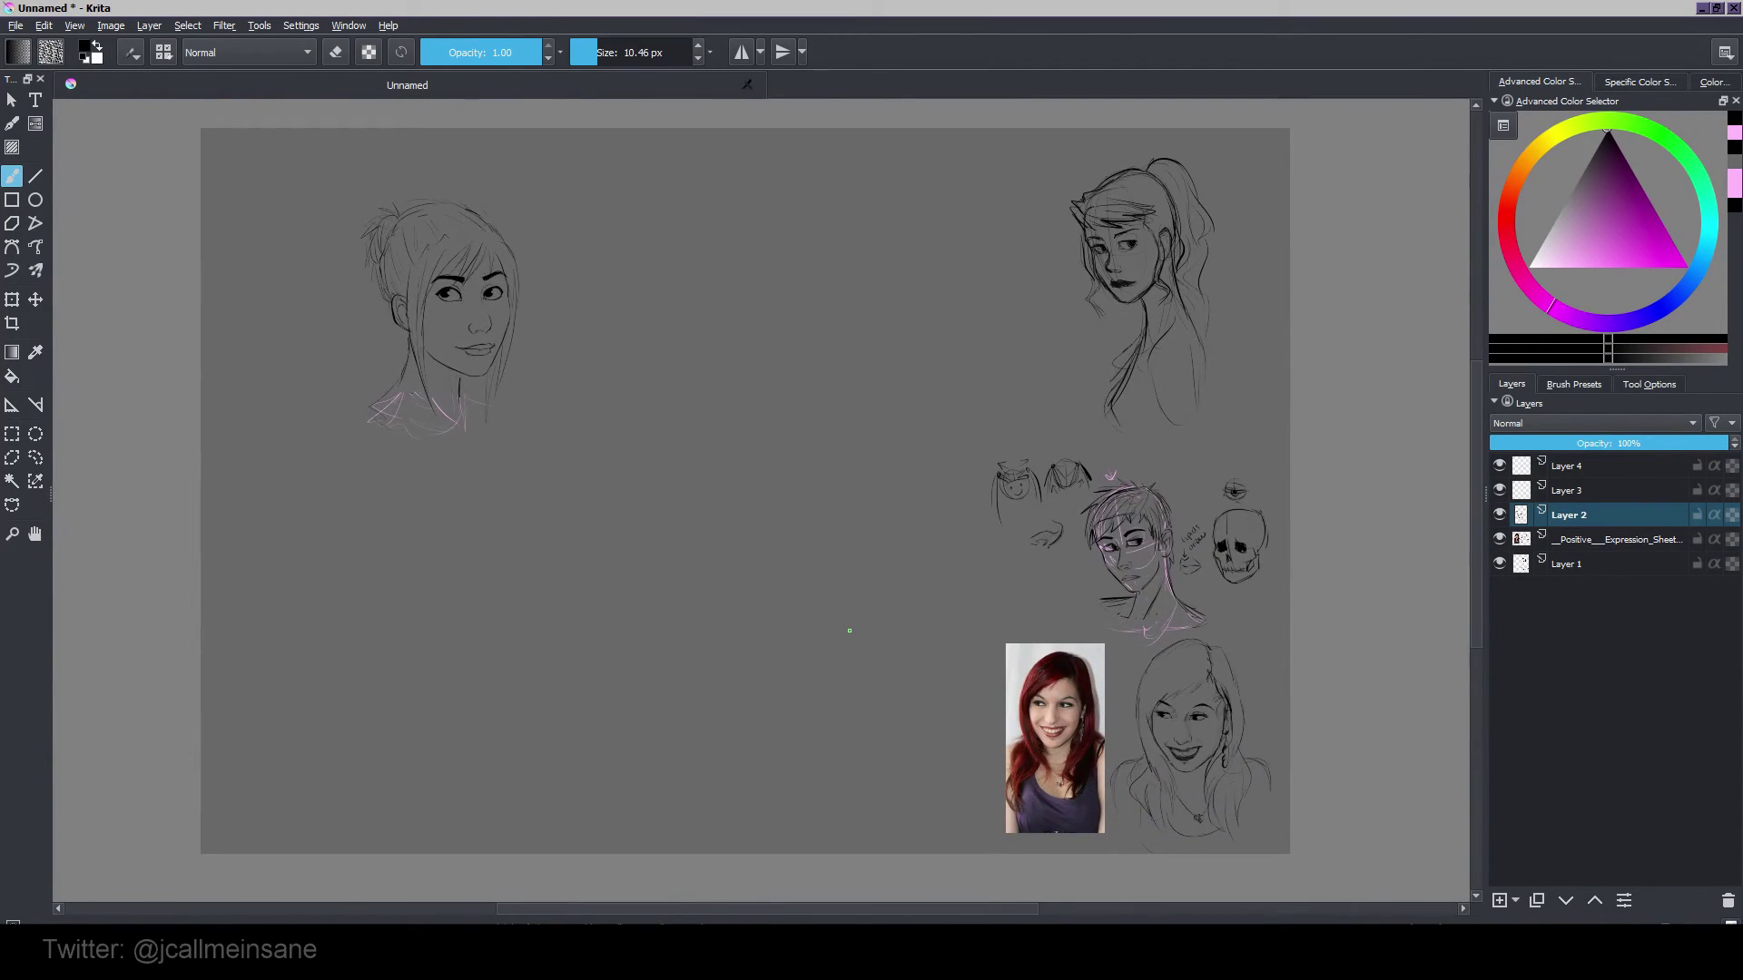
scroll(914, 650, up, 4)
scroll(934, 635, down, 3)
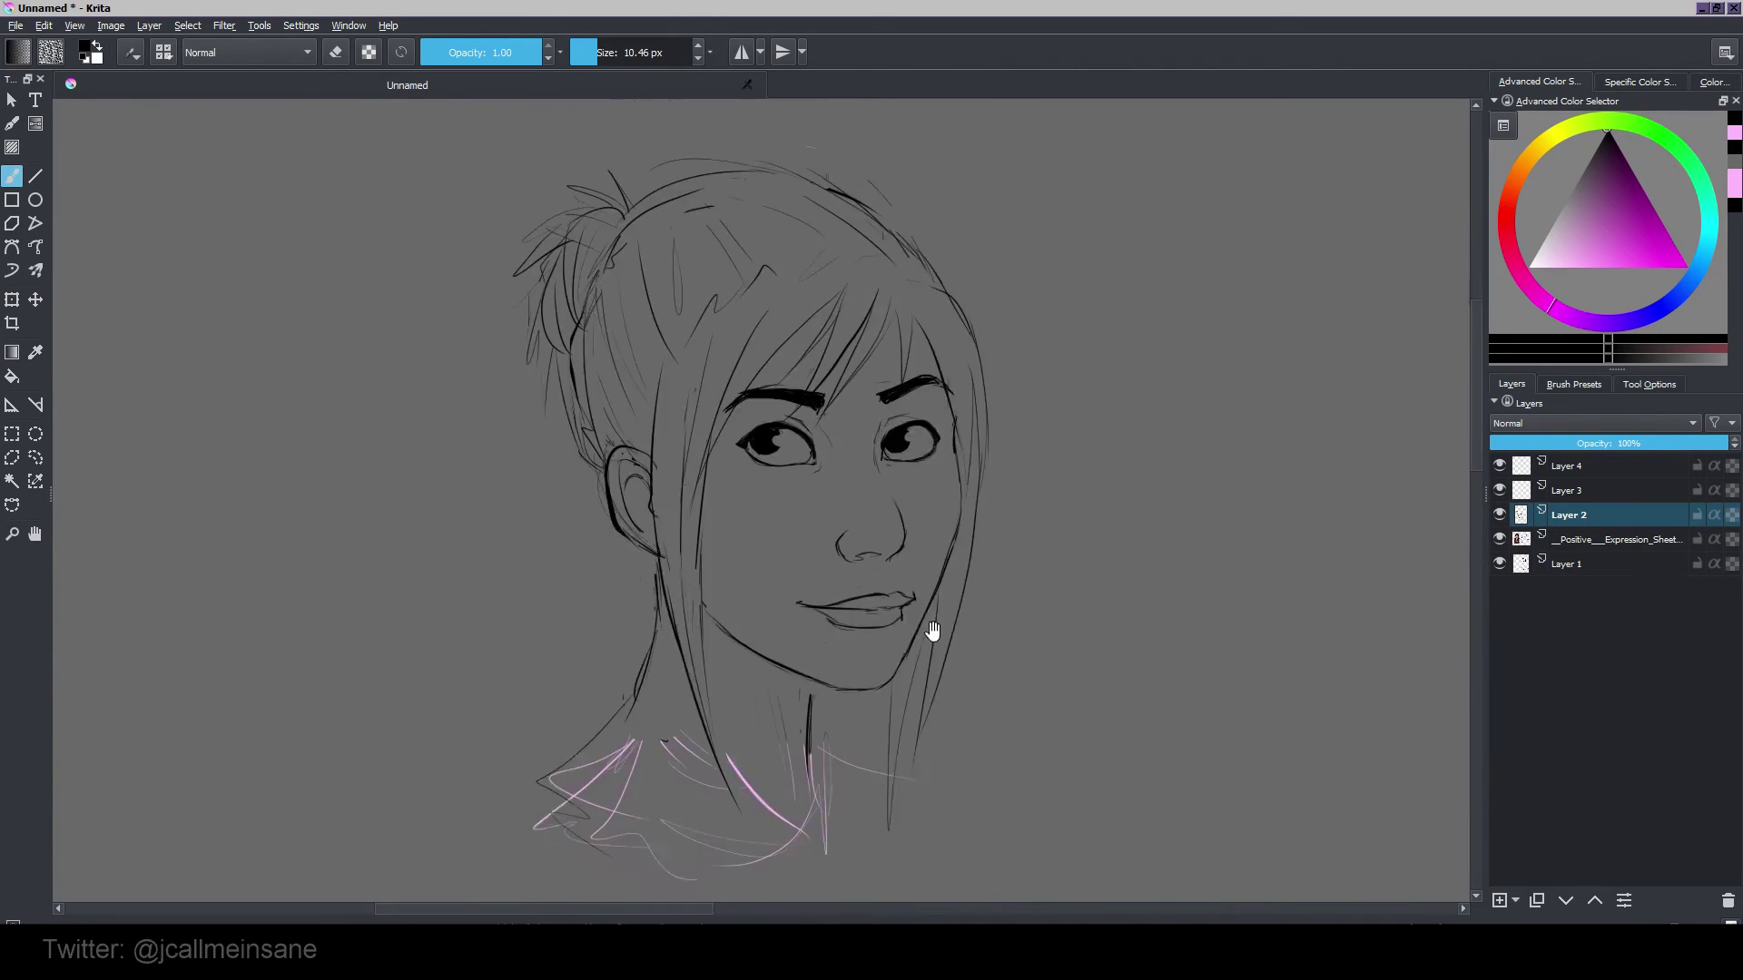
drag(626, 657, 654, 618)
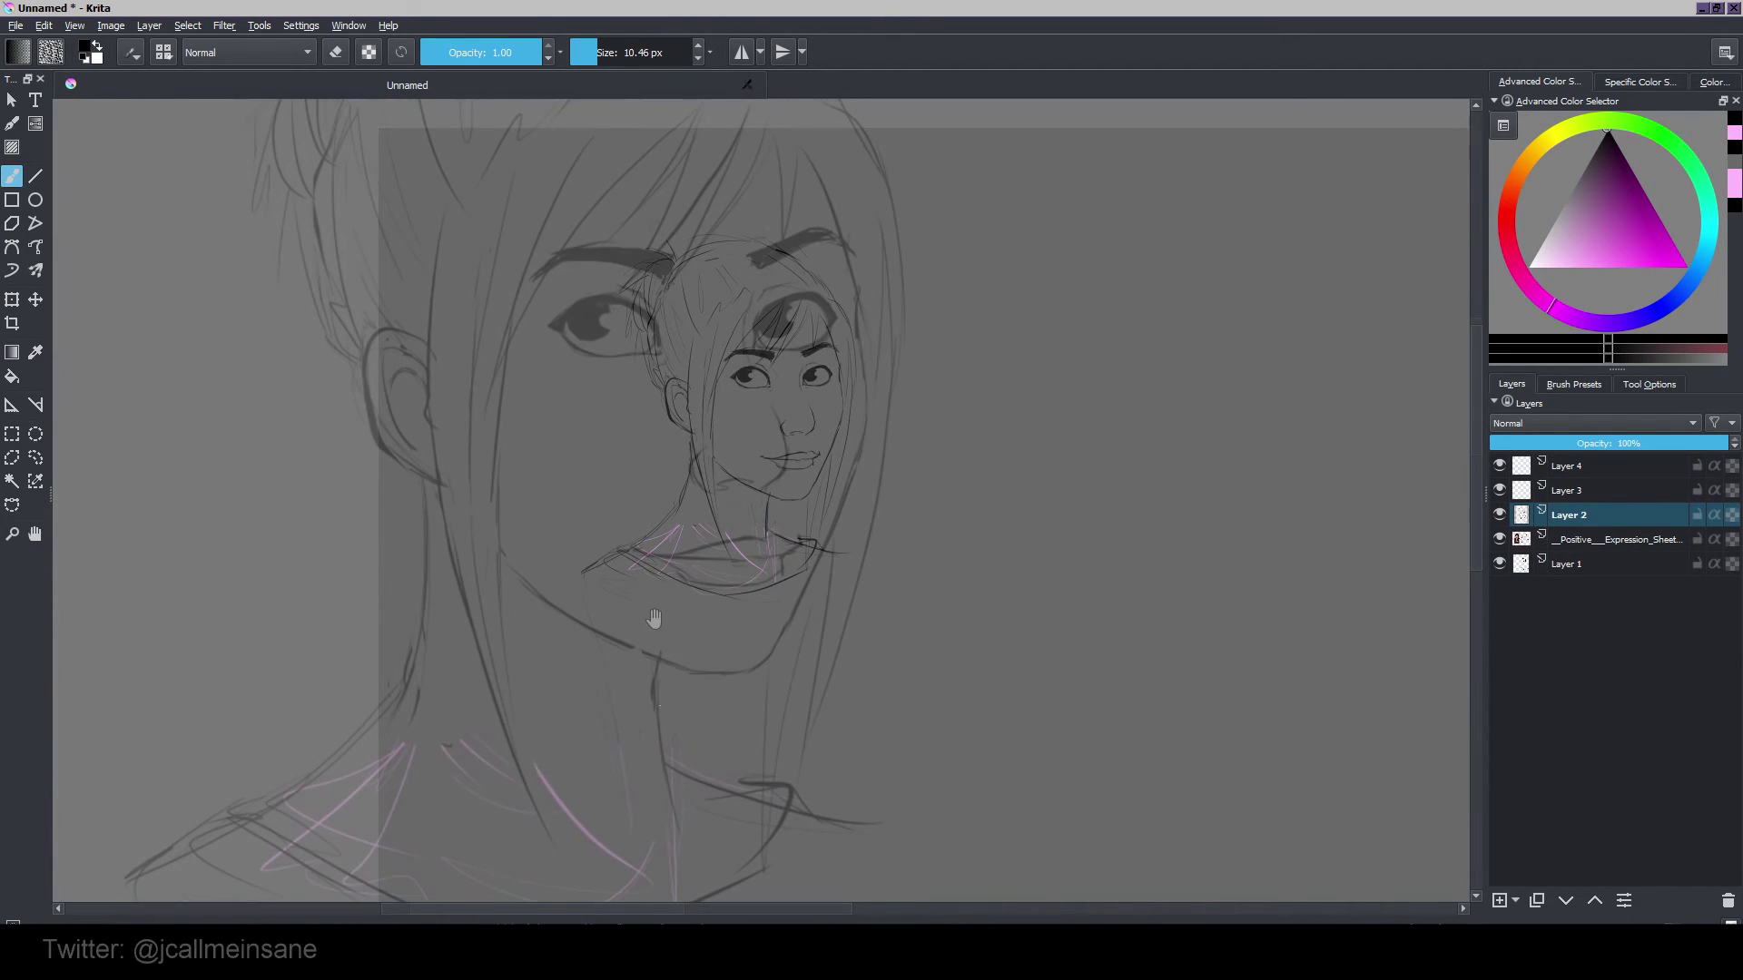
key(e)
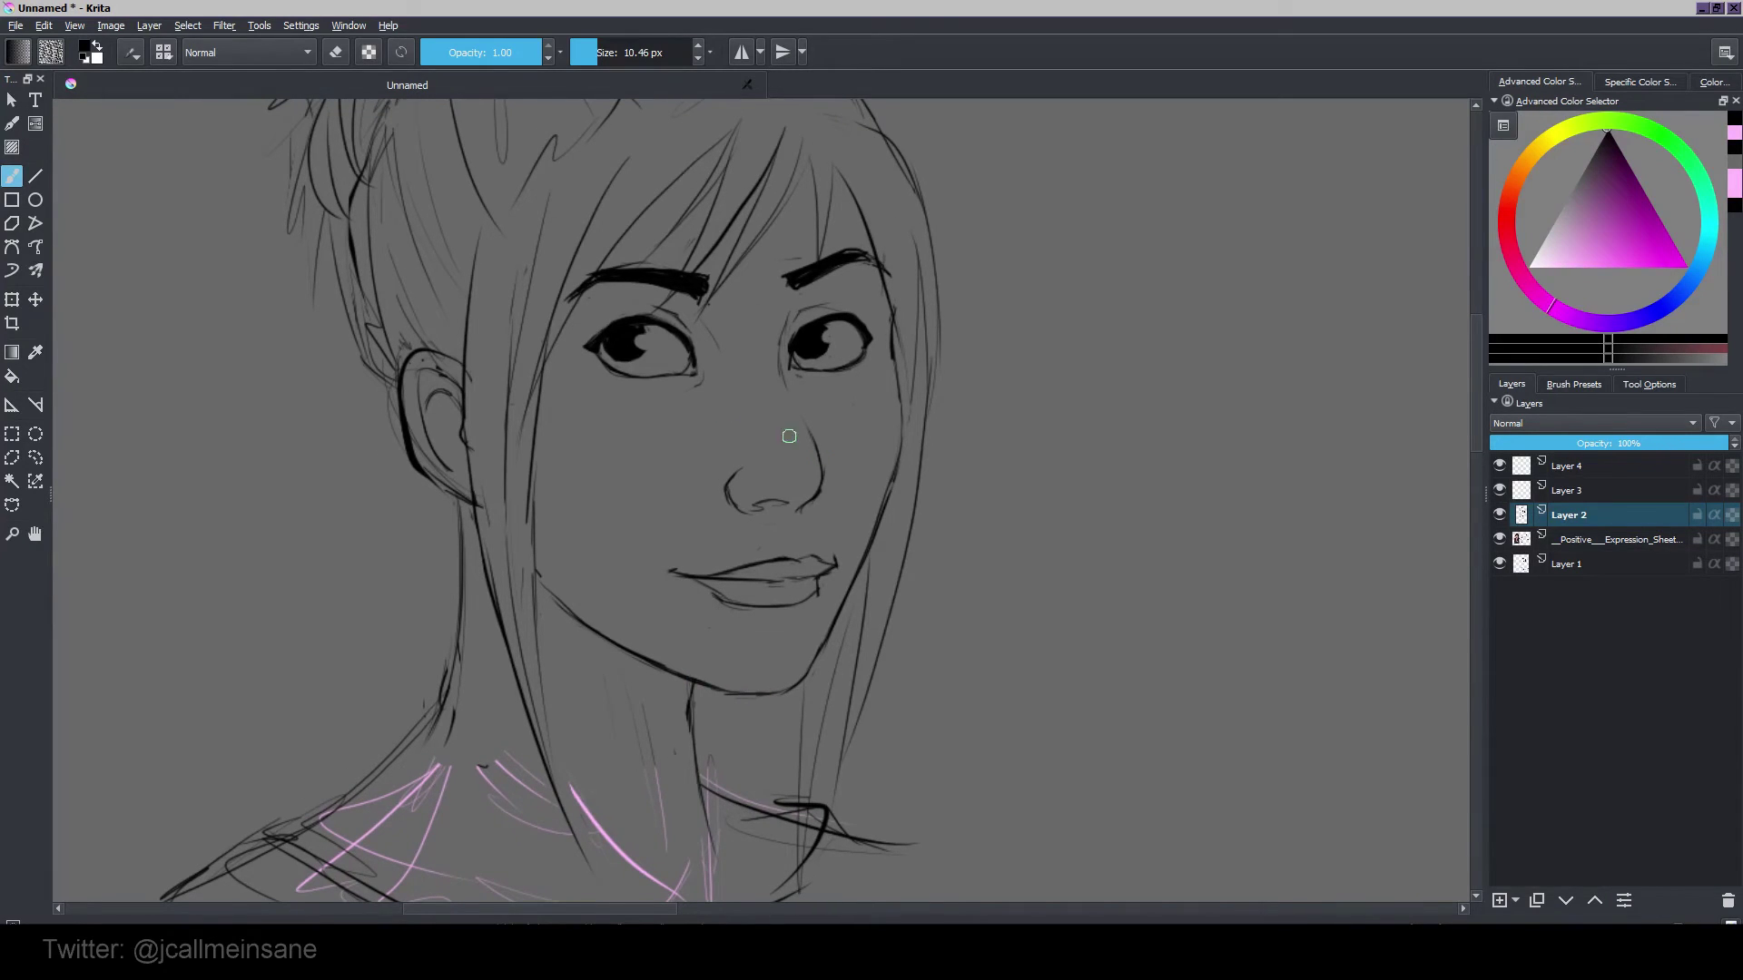
Step: Erase the far jaw line between cheek and chin and redraw it as a smoother contour
key(e)
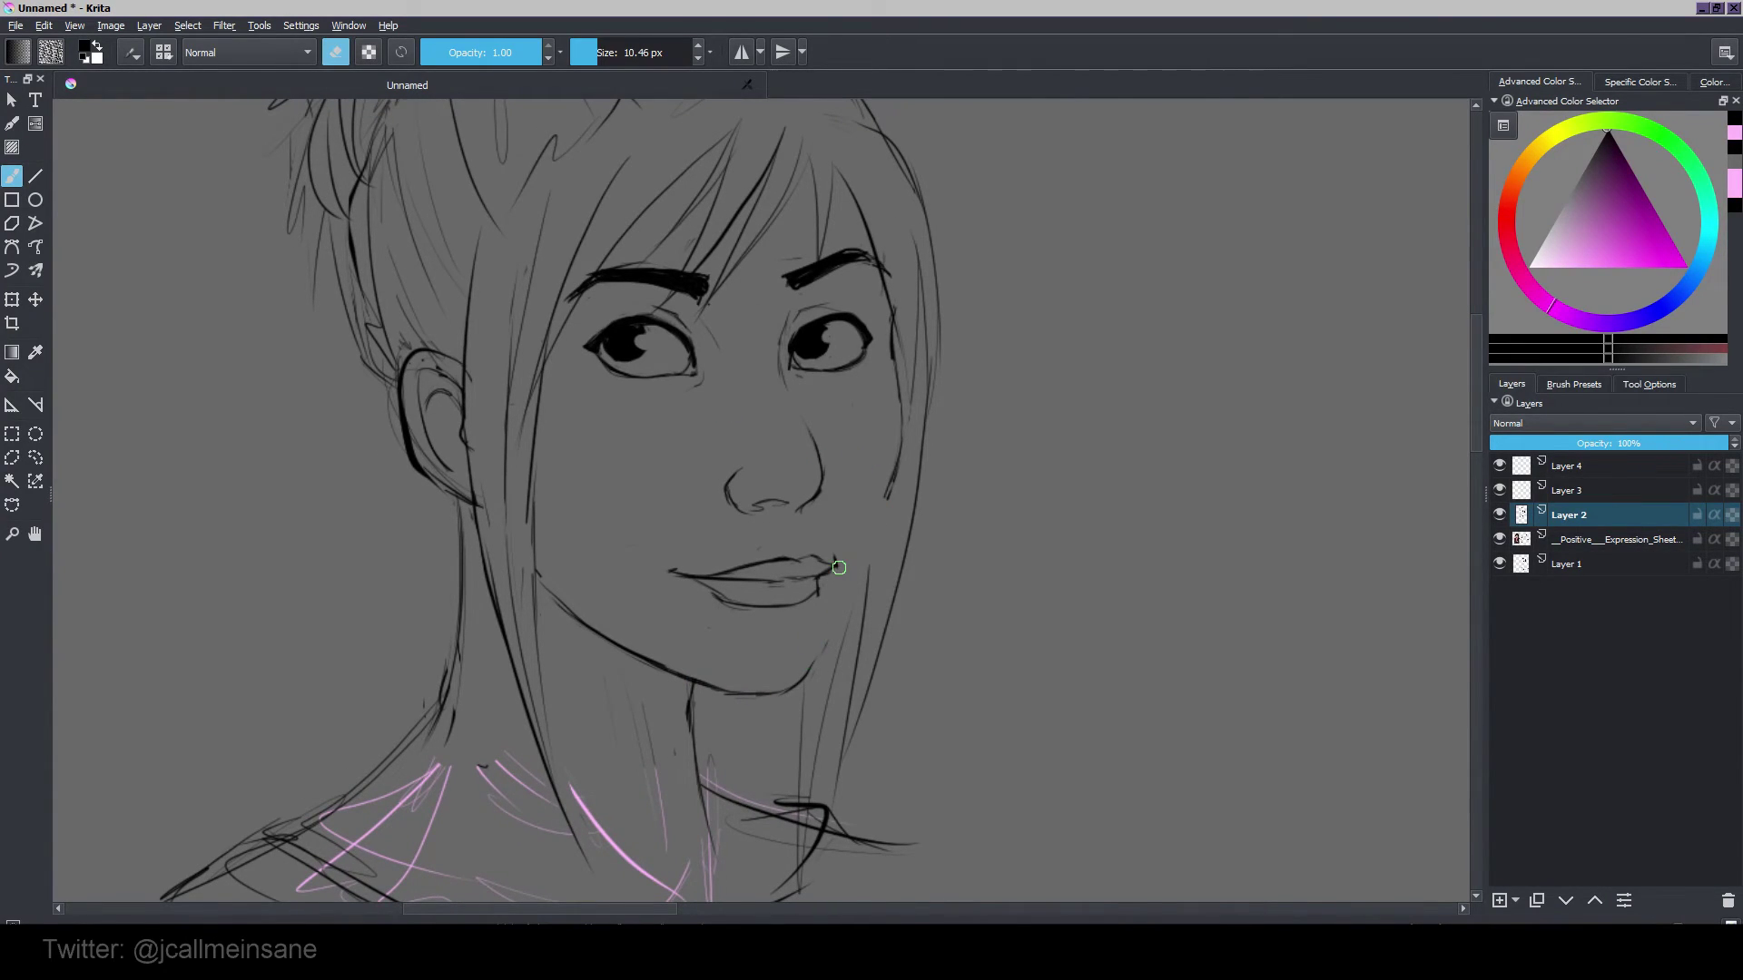
key(m)
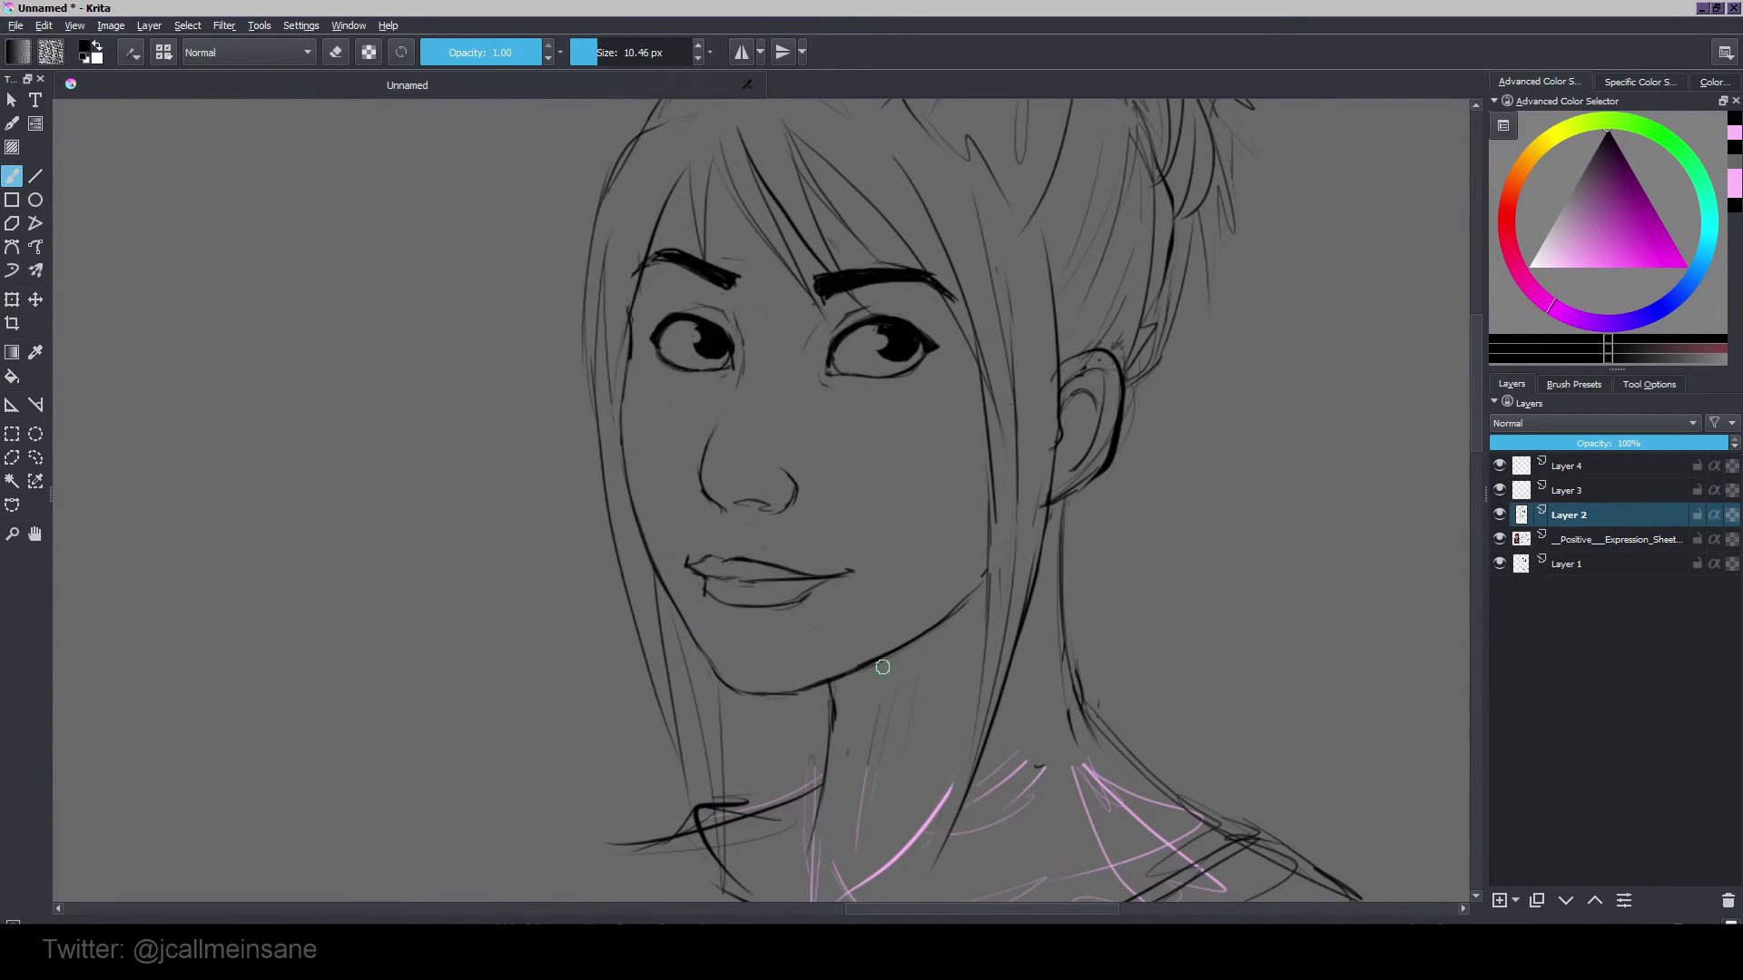
drag(811, 603, 808, 567)
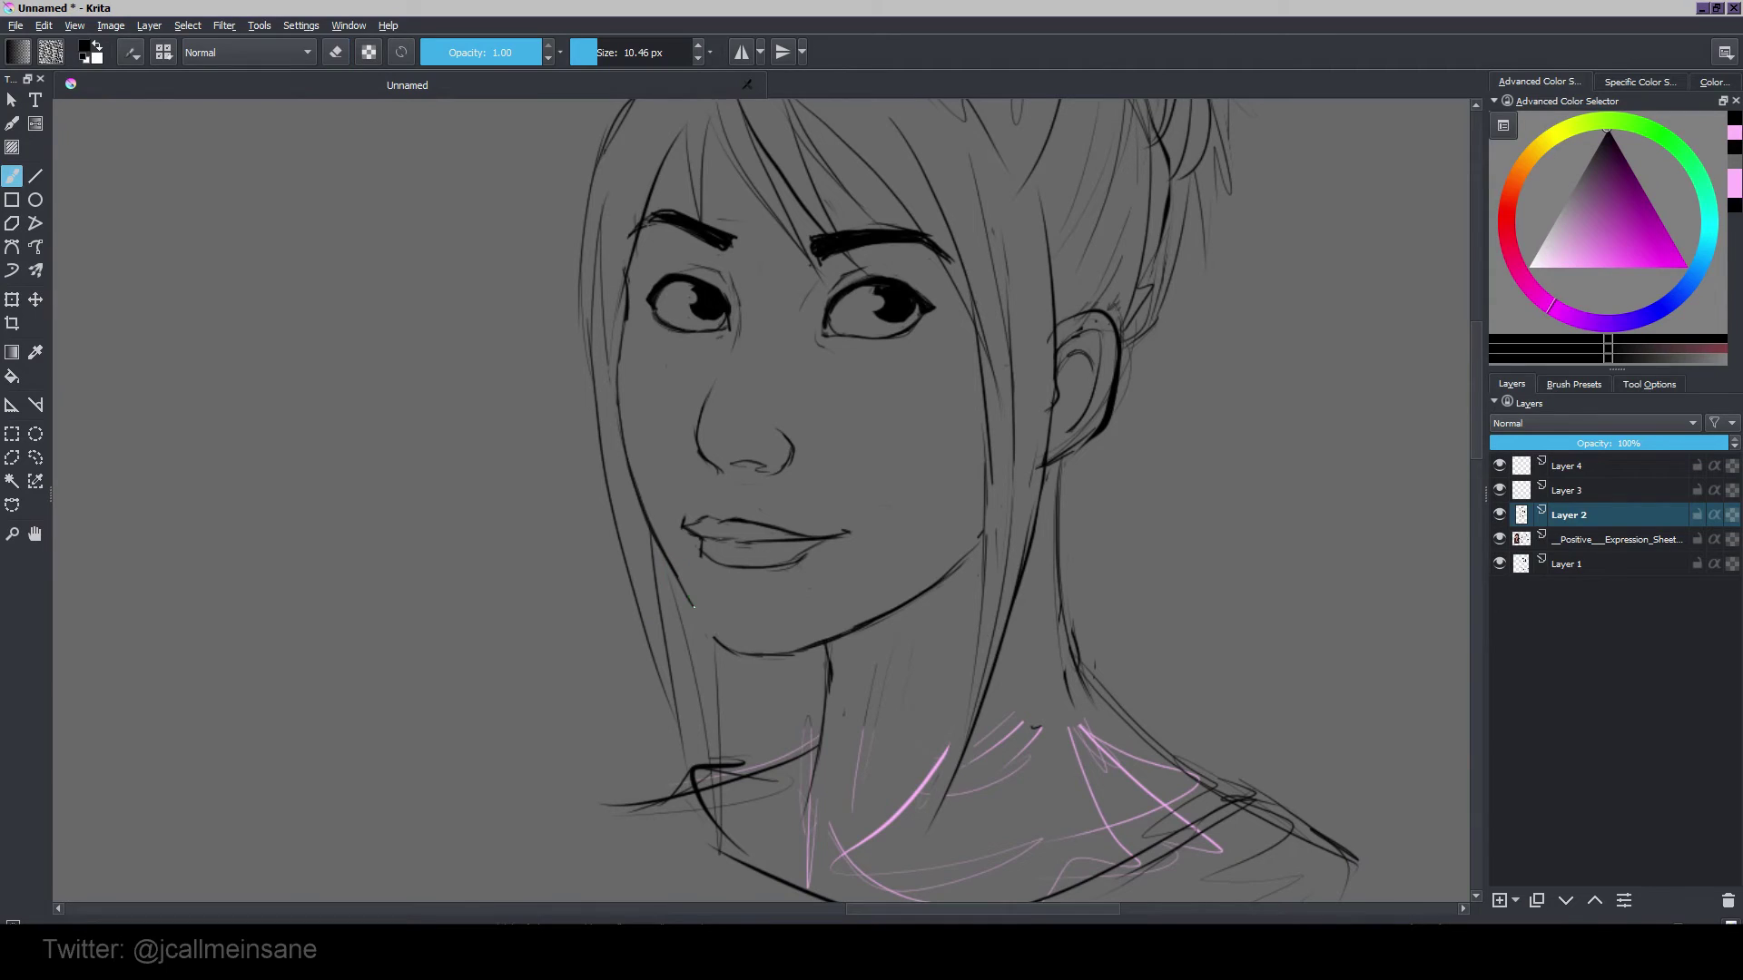
key(e)
key(e)
key(e)
drag(780, 601, 749, 614)
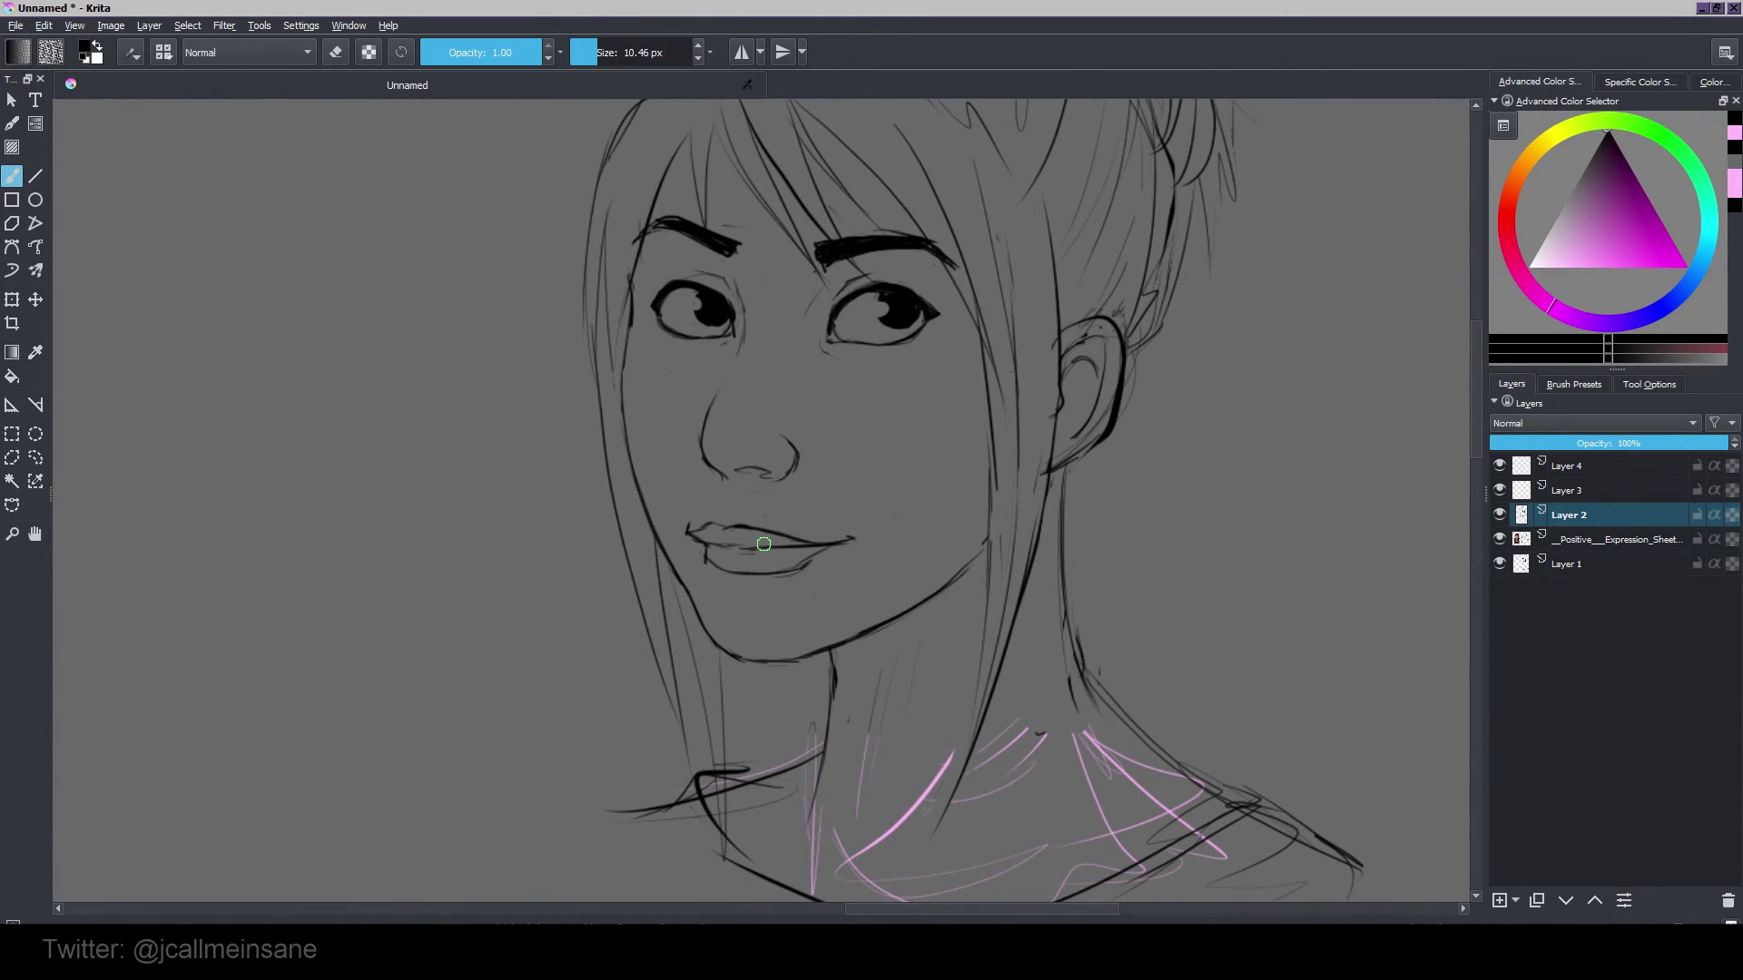
Step: Mirror the view back, then erase and redraw the near jaw line toward the chin
key(m)
drag(786, 531, 907, 630)
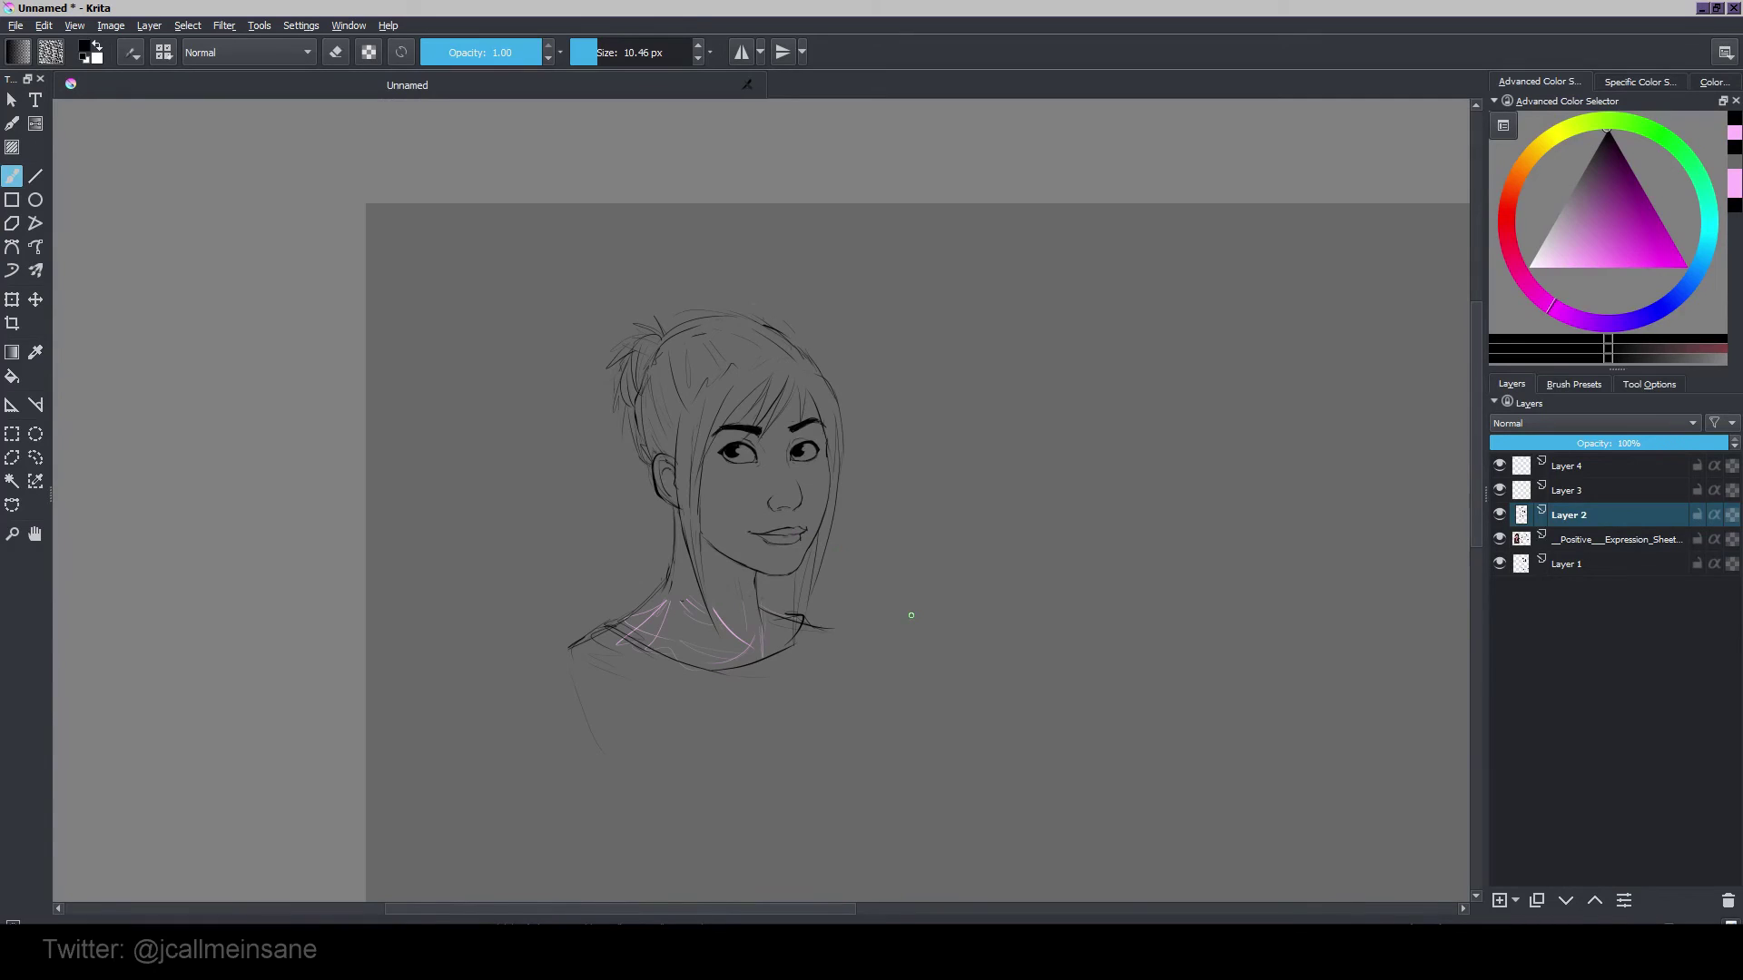
scroll(912, 615, up, 5)
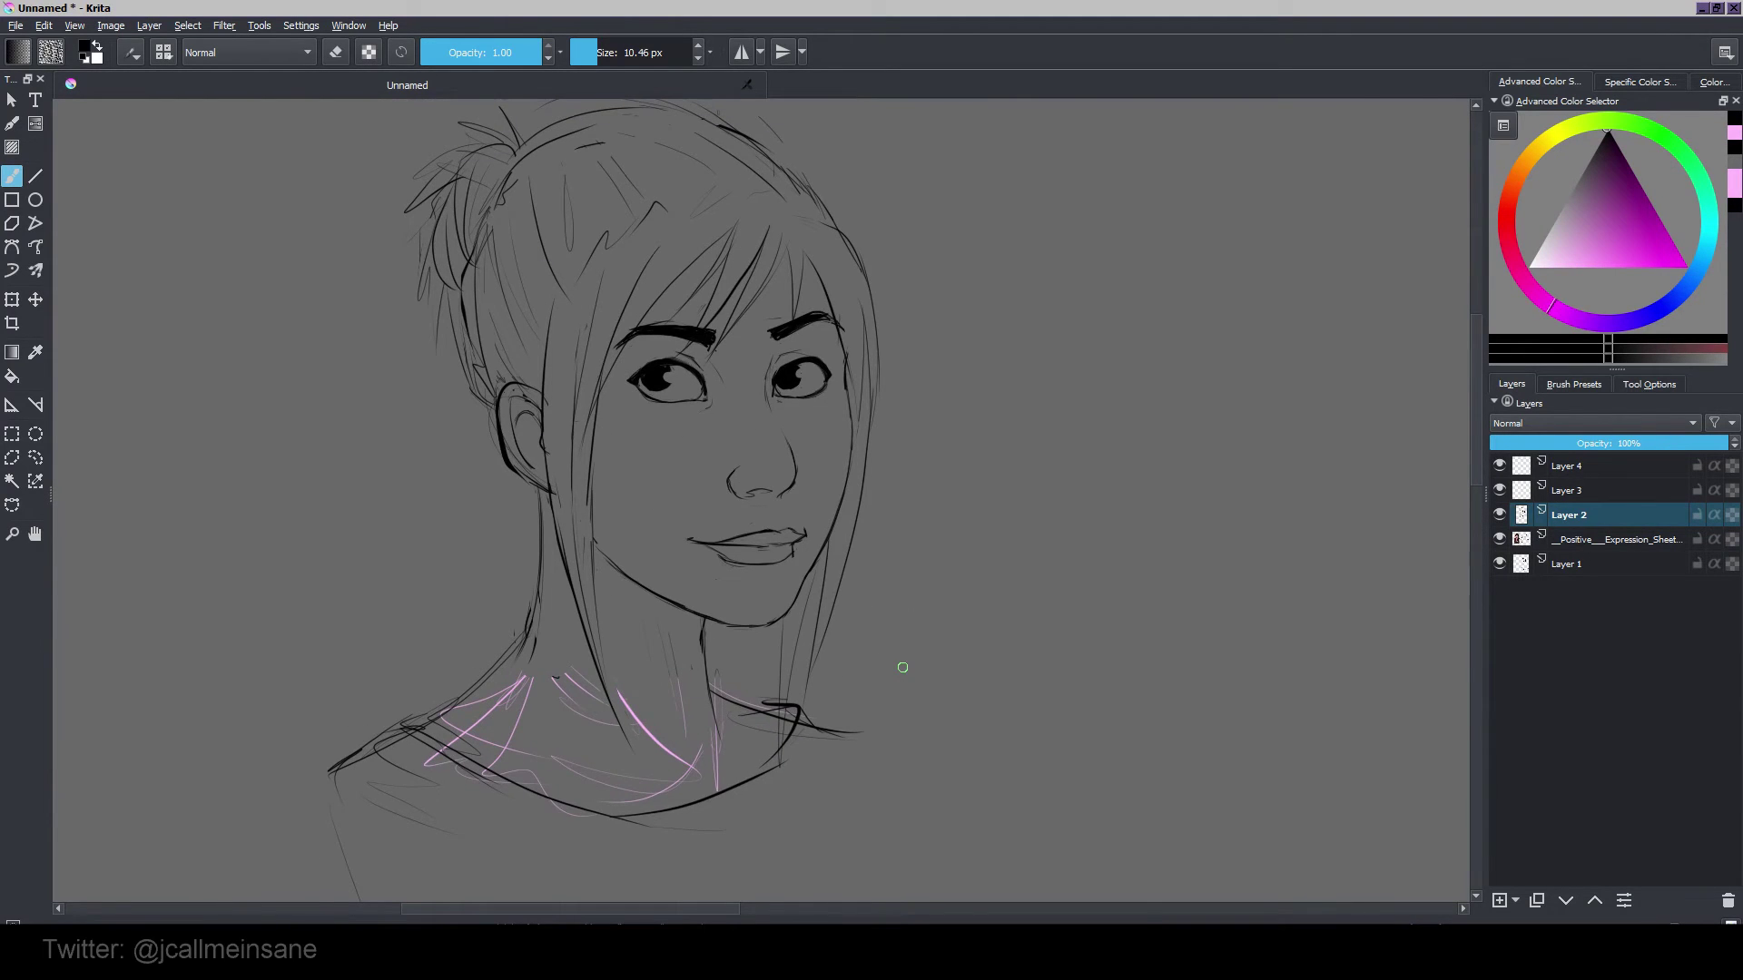
scroll(902, 667, up, 4)
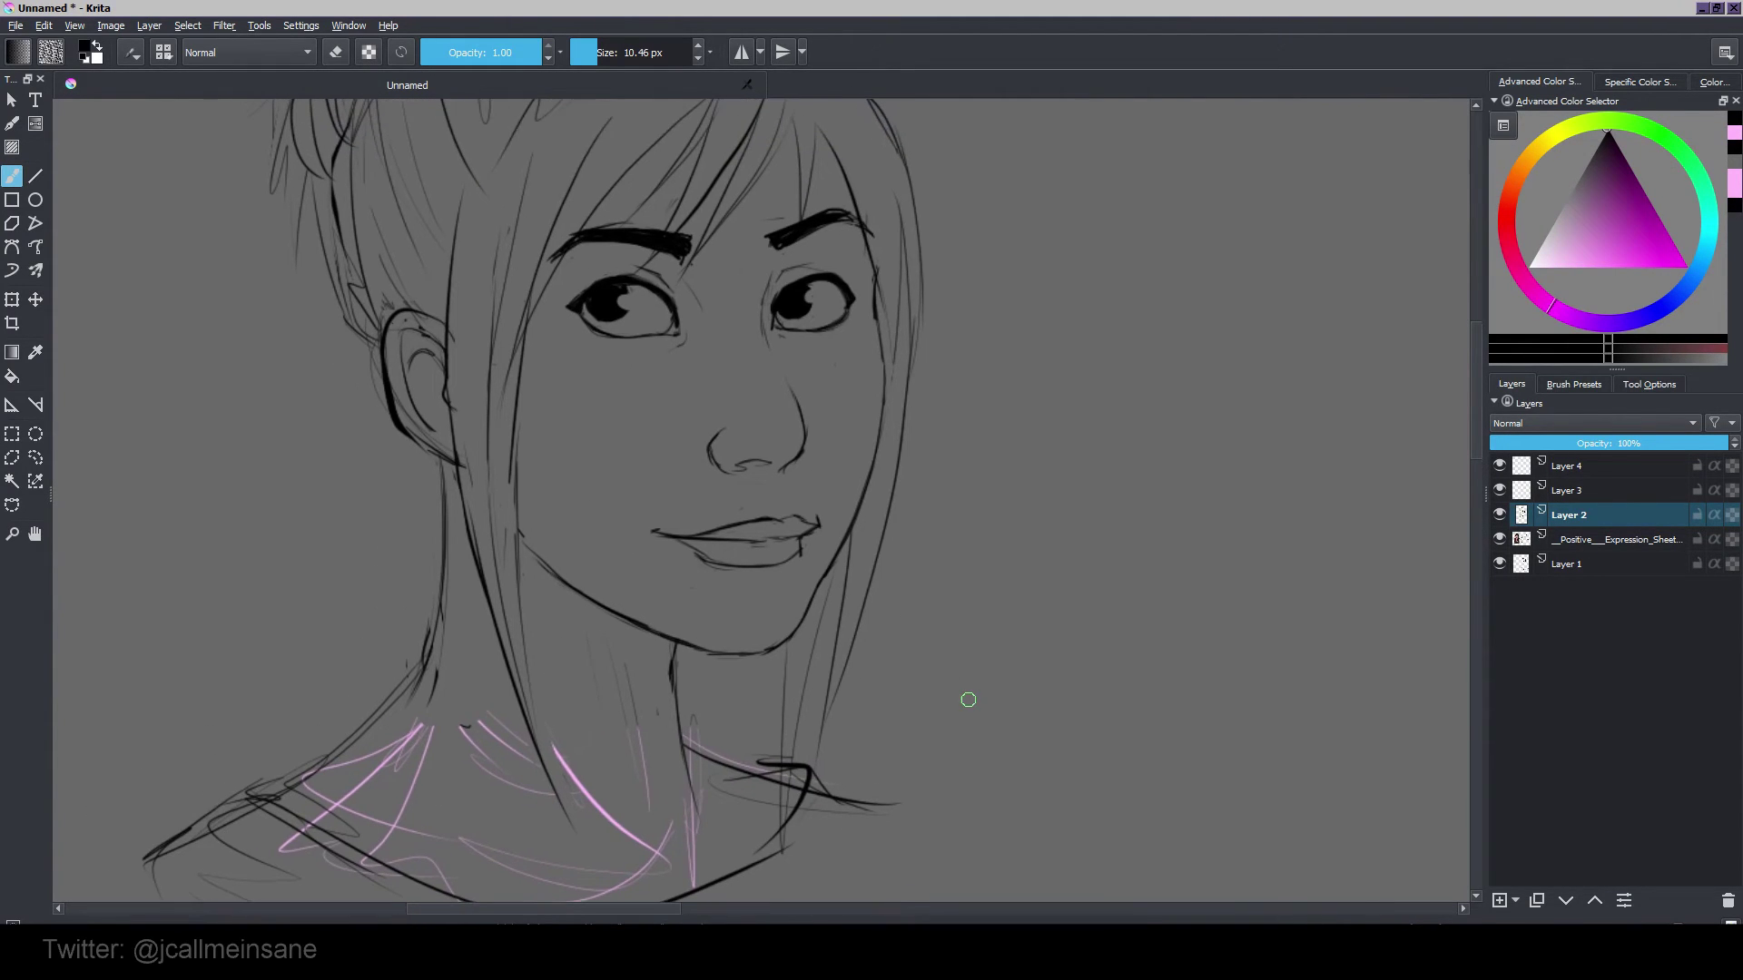
key(e)
drag(597, 599, 685, 643)
key(e)
drag(564, 579, 697, 647)
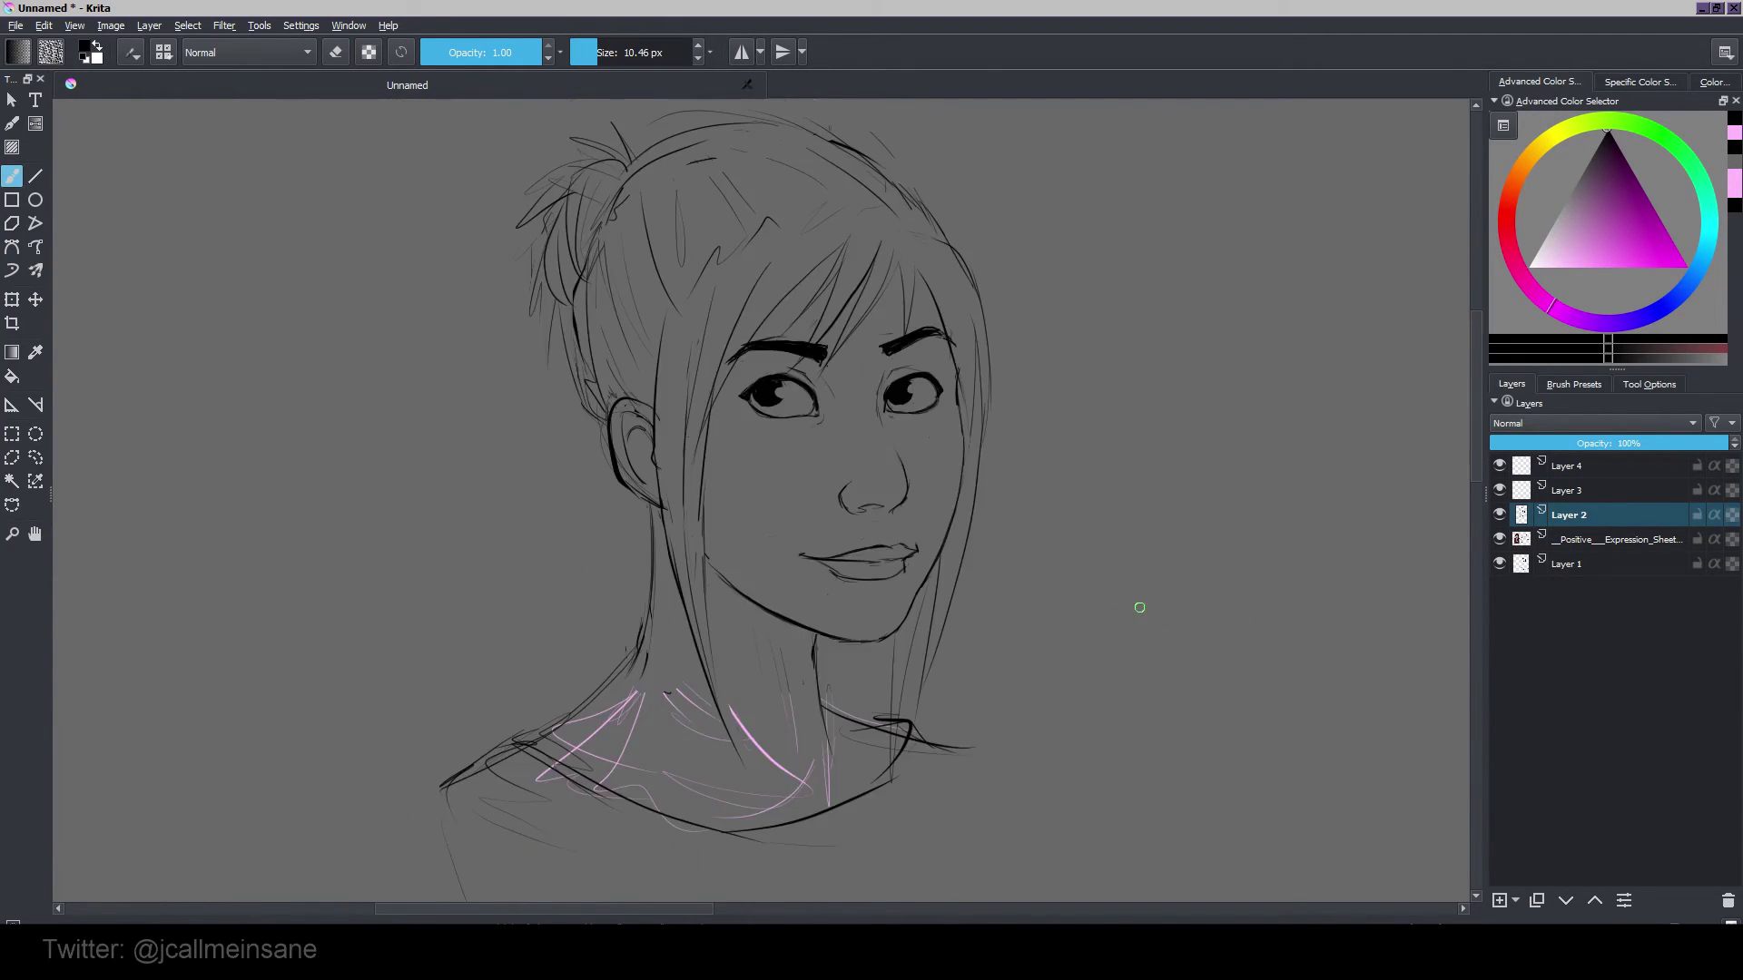
Step: Examine the portrait's overall proportions and compare it with the other head studies and the reference photo
scroll(1180, 610, down, 1)
mouse_move(1066, 666)
mouse_down()
mouse_move(1040, 572)
mouse_move(983, 636)
mouse_move(1023, 645)
mouse_move(1050, 685)
mouse_move(1002, 636)
mouse_up()
scroll(1026, 562, down, 1)
scroll(983, 636, up, 1)
scroll(1063, 680, down, 1)
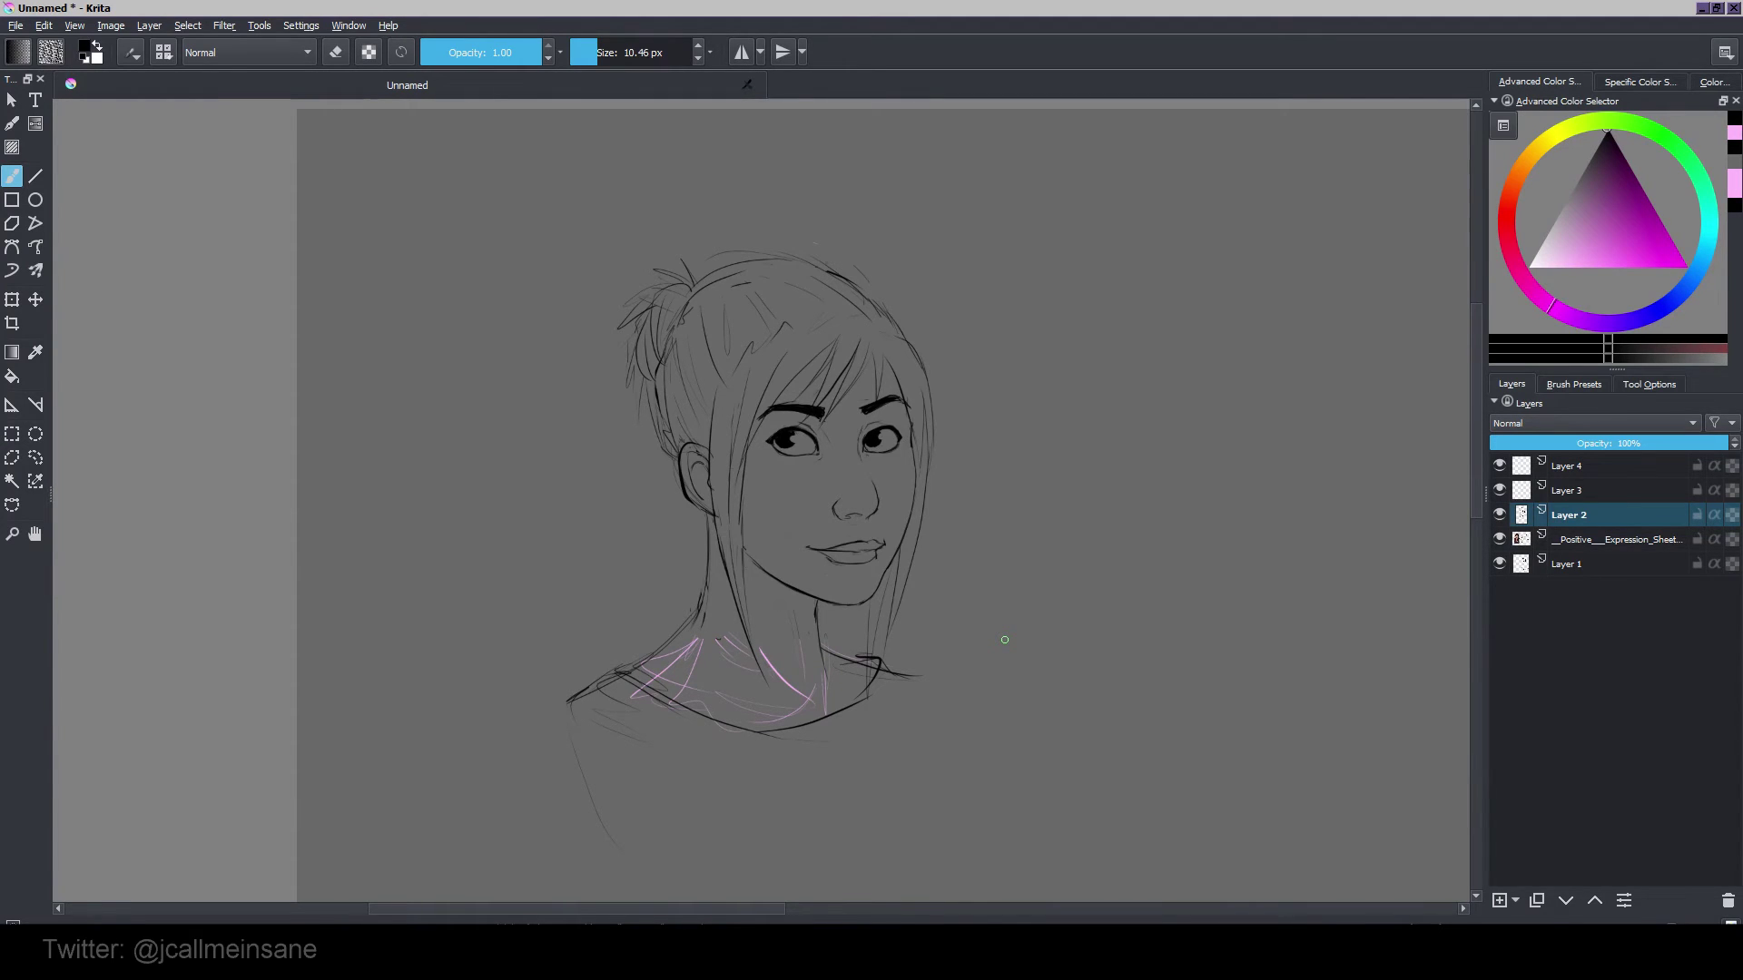
scroll(1035, 642, down, 2)
drag(1053, 652, 642, 355)
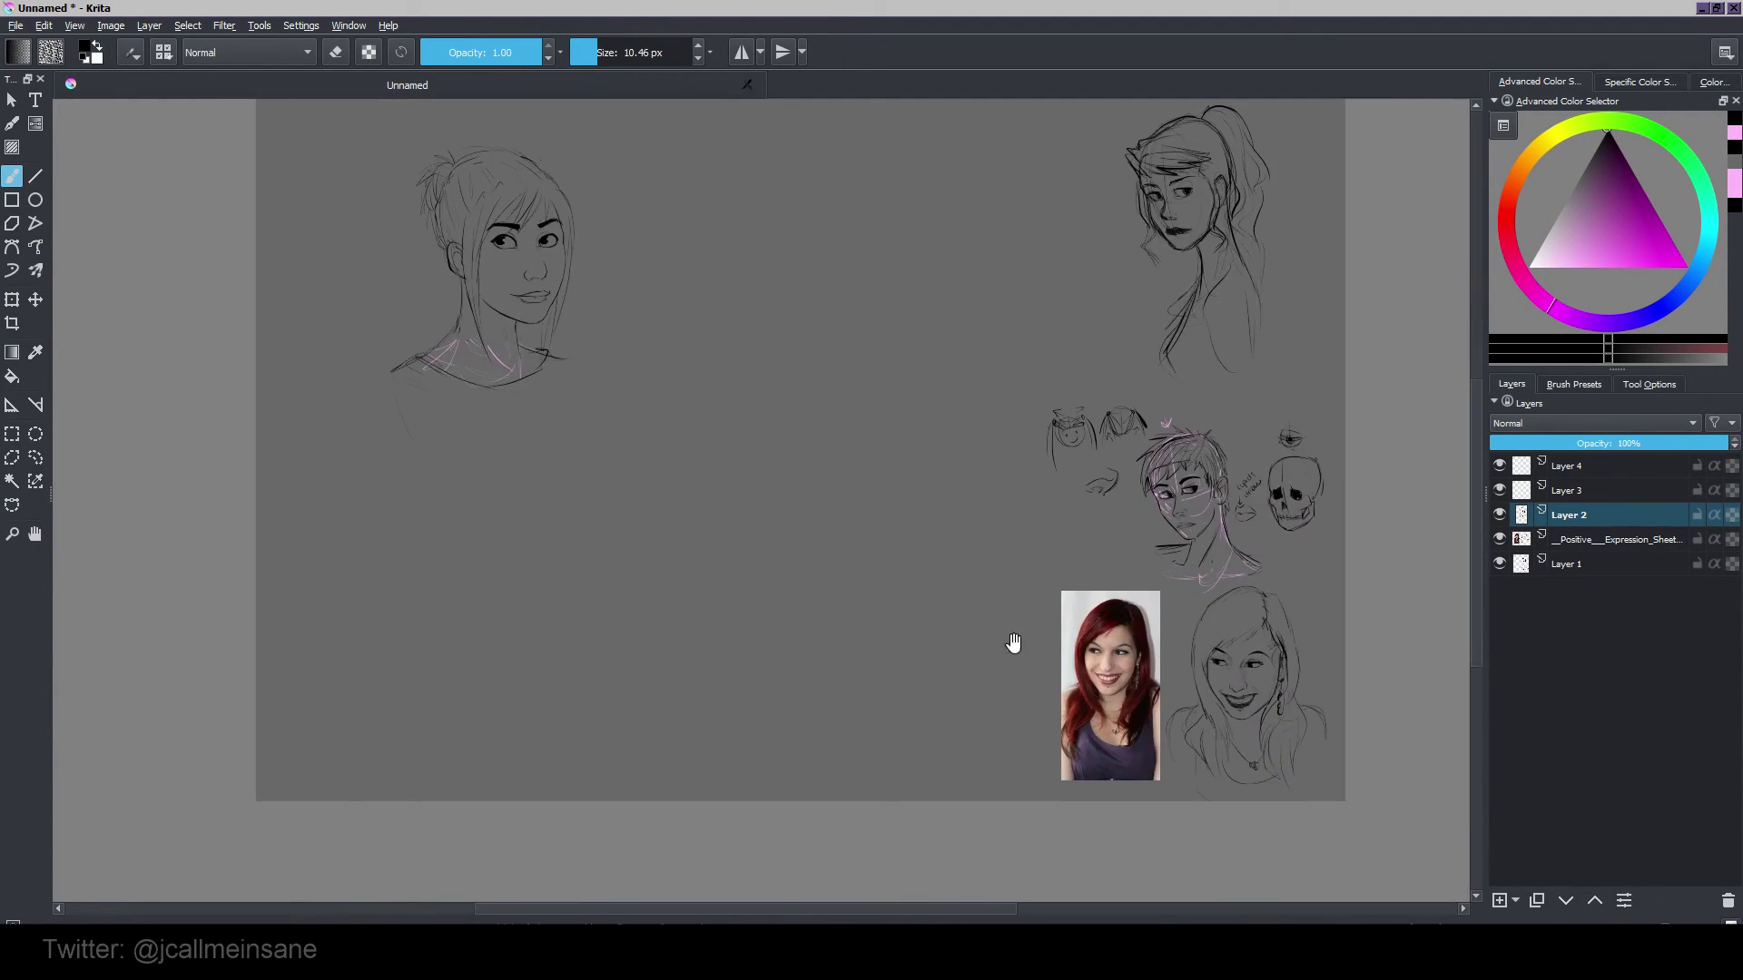
drag(895, 514, 1021, 635)
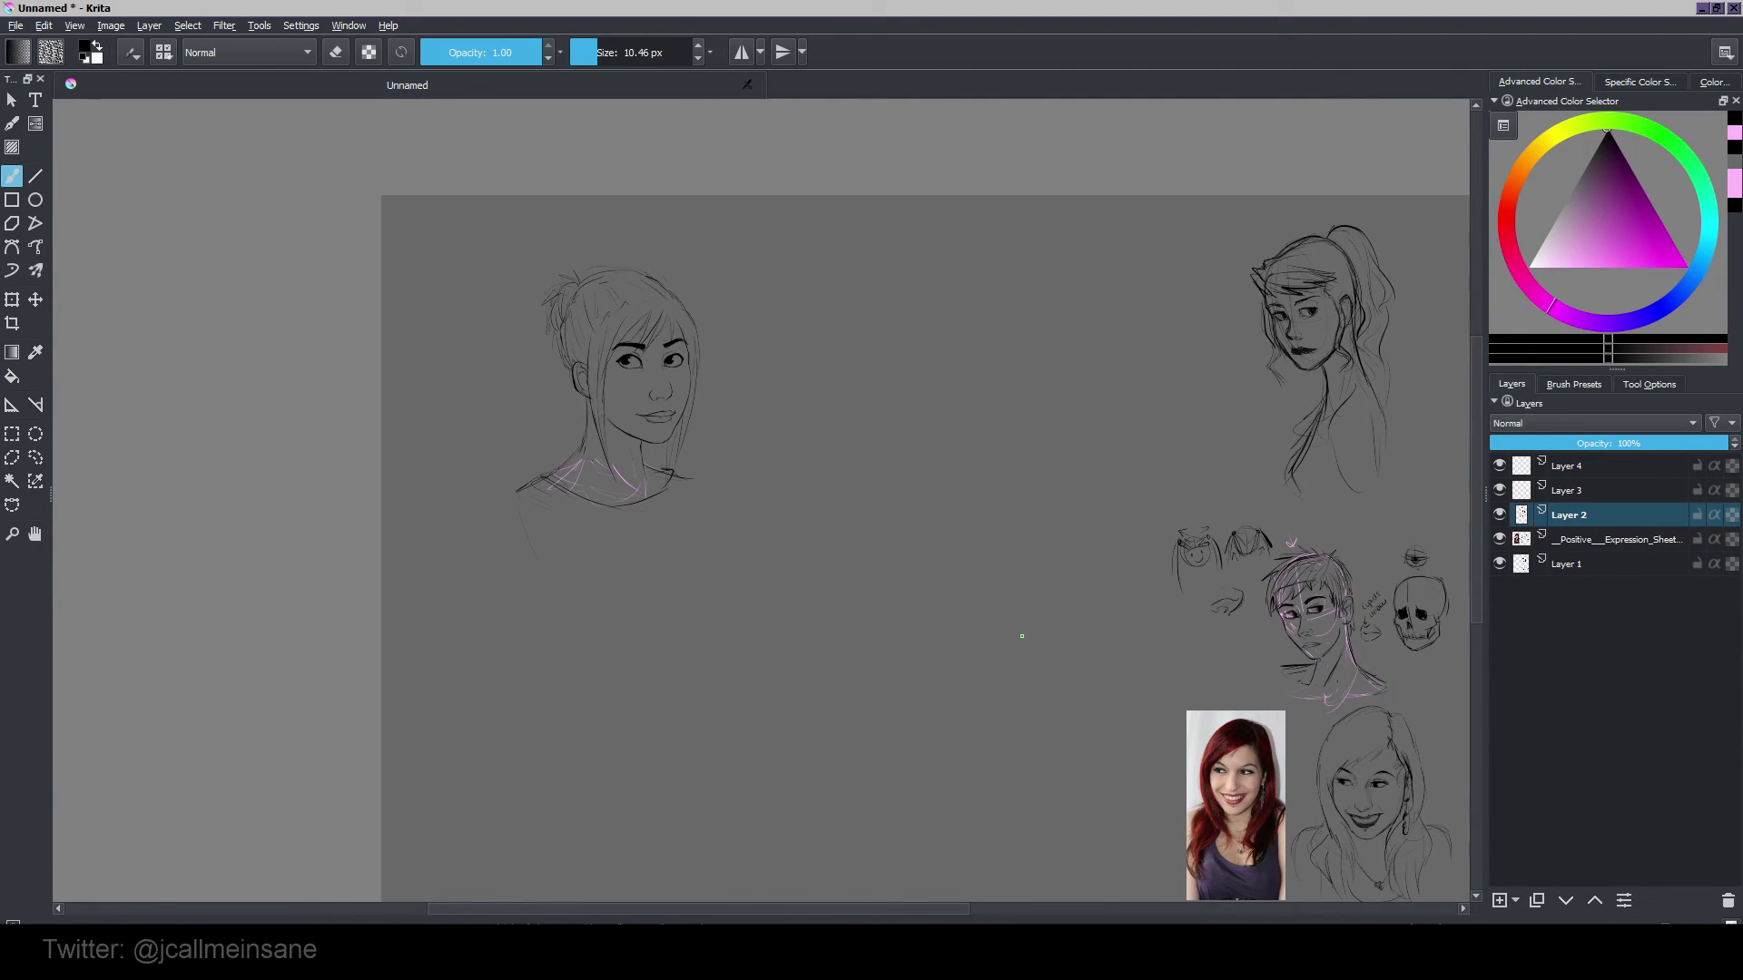
Step: Sketch pointer arrows beside the reference photo and the short-haired head study, and undo the last stroke
drag(1111, 669, 1052, 593)
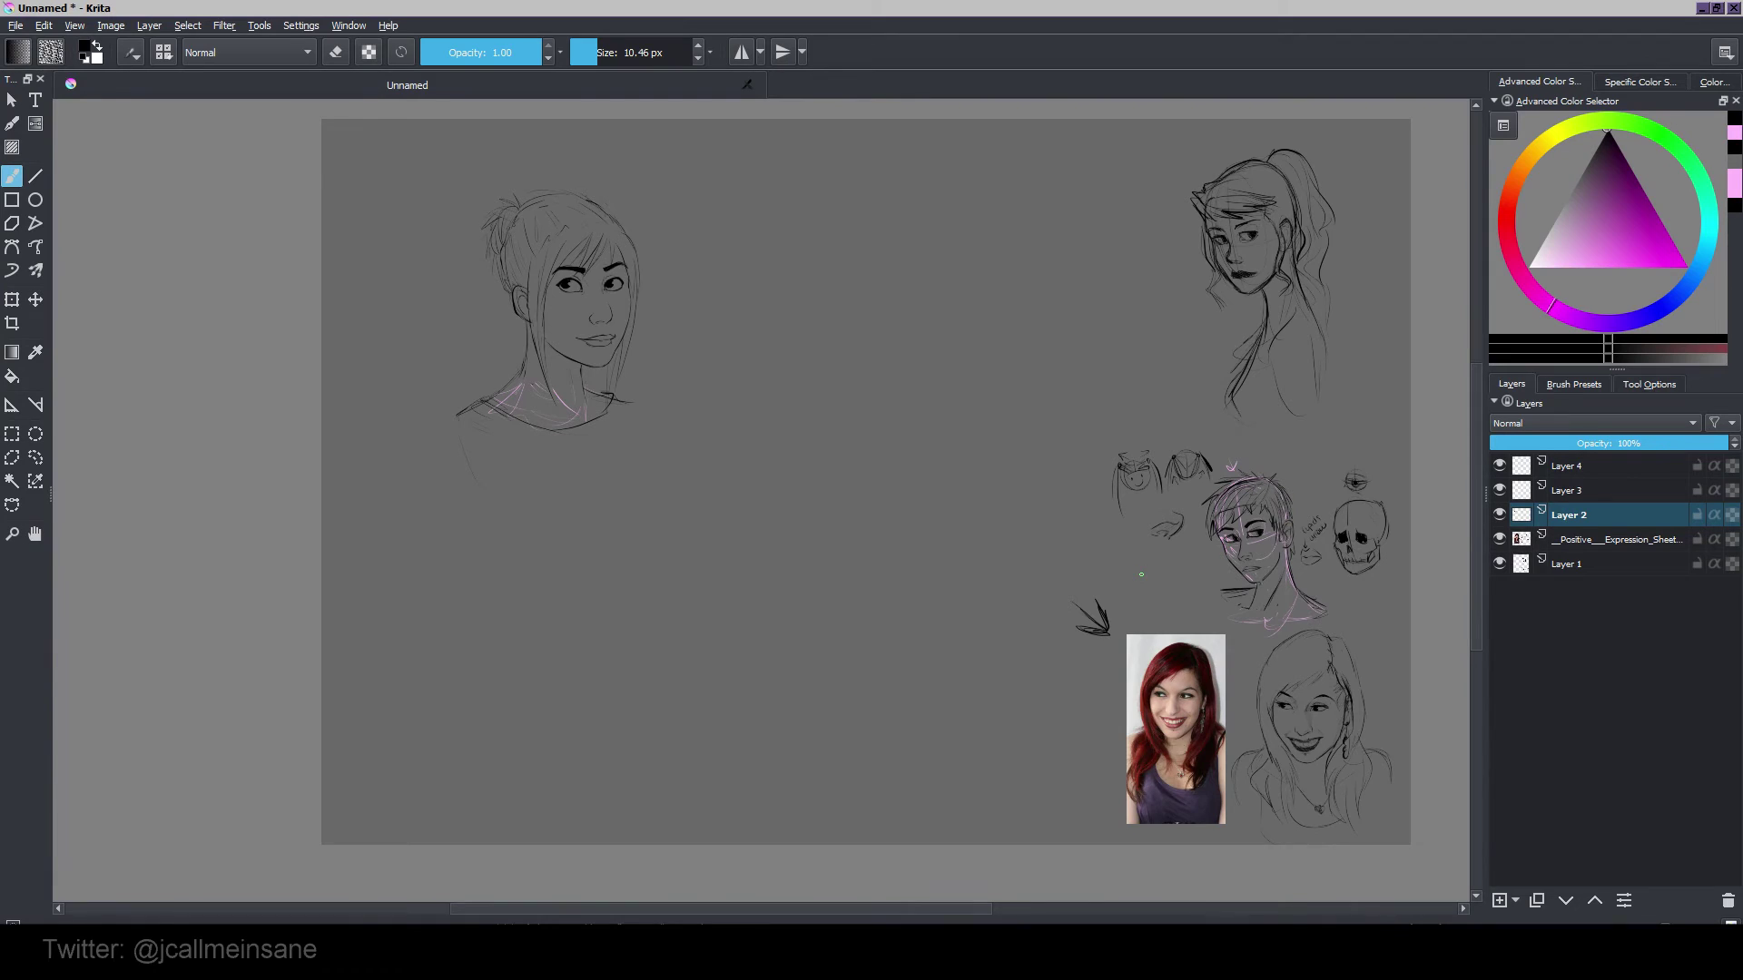
drag(1039, 516, 1051, 567)
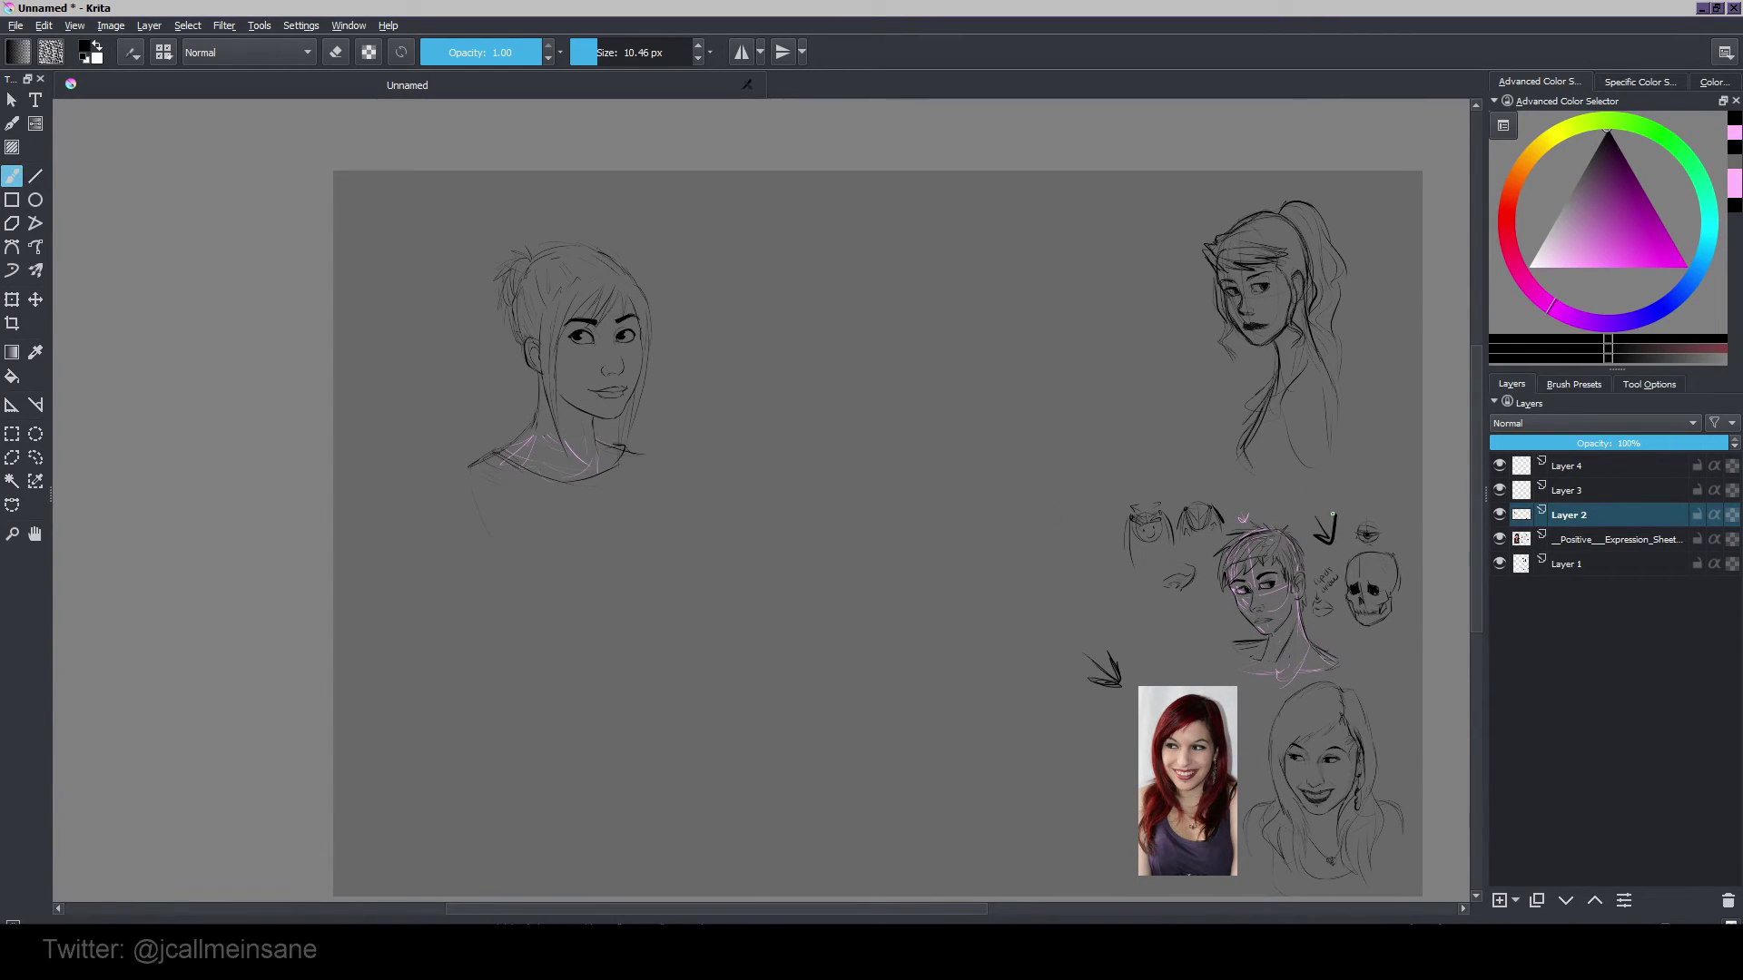
key(ctrl+z)
Step: Mirror the view of the portrait and touch up the lines around both eyes
drag(786, 558, 895, 690)
scroll(895, 691, up, 2)
drag(589, 432, 916, 792)
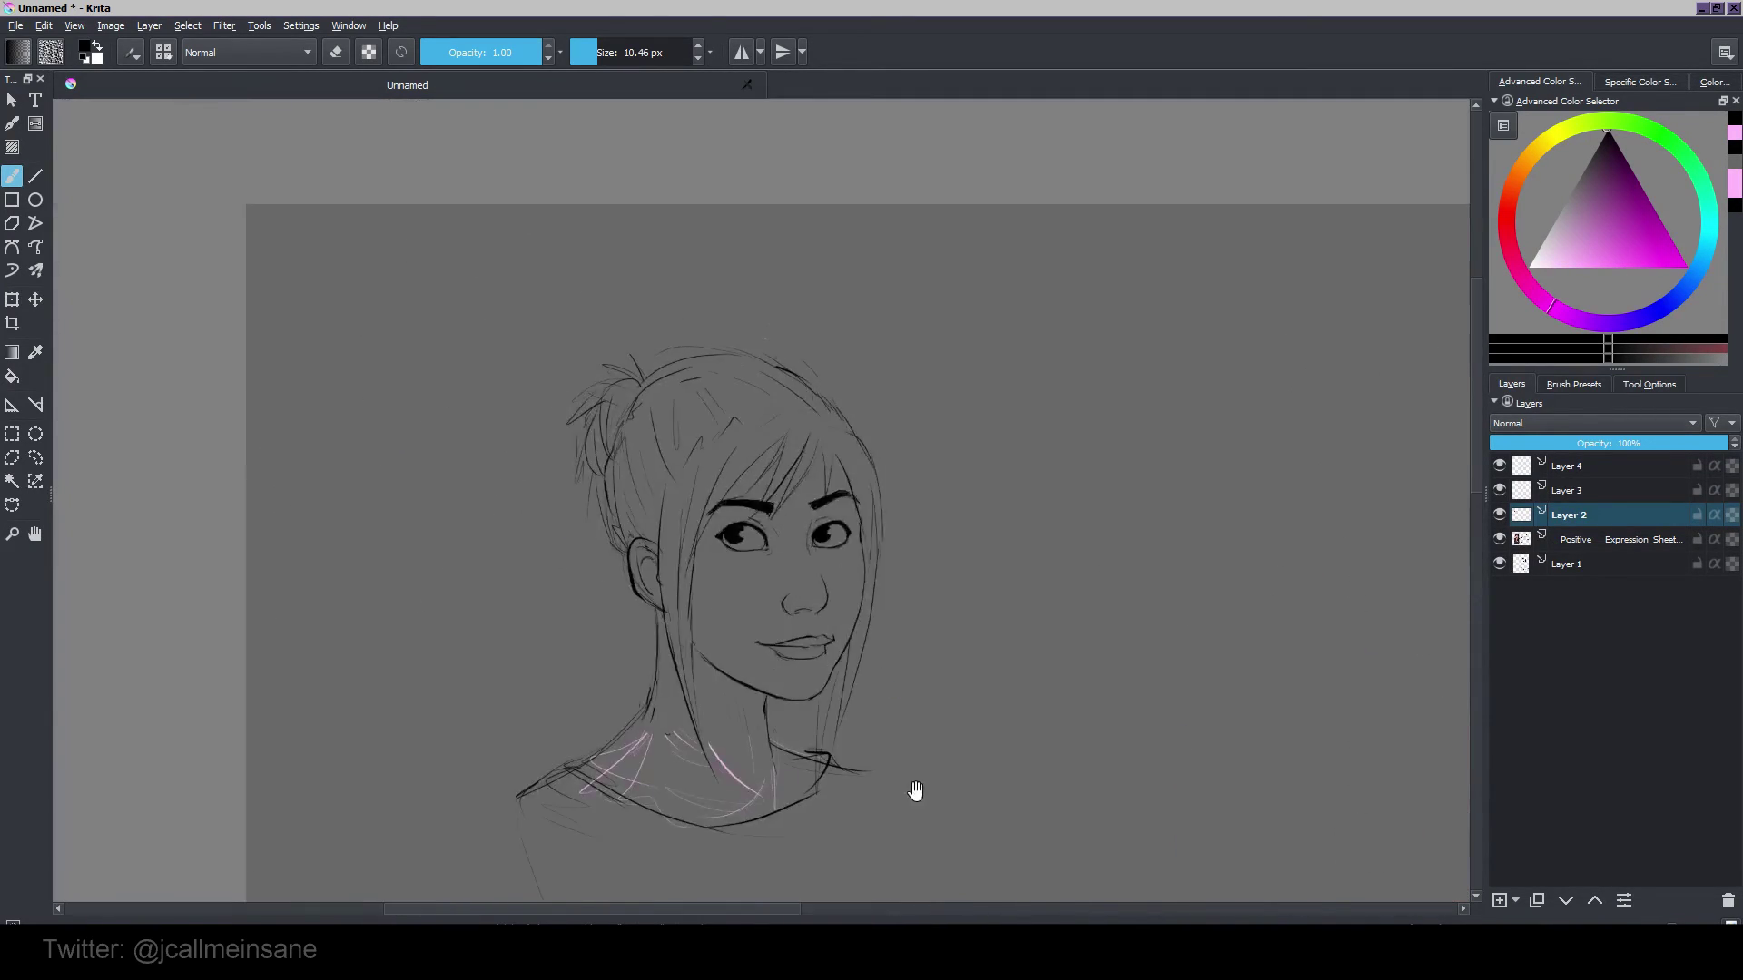
scroll(907, 672, up, 2)
drag(868, 611, 939, 665)
drag(729, 517, 745, 537)
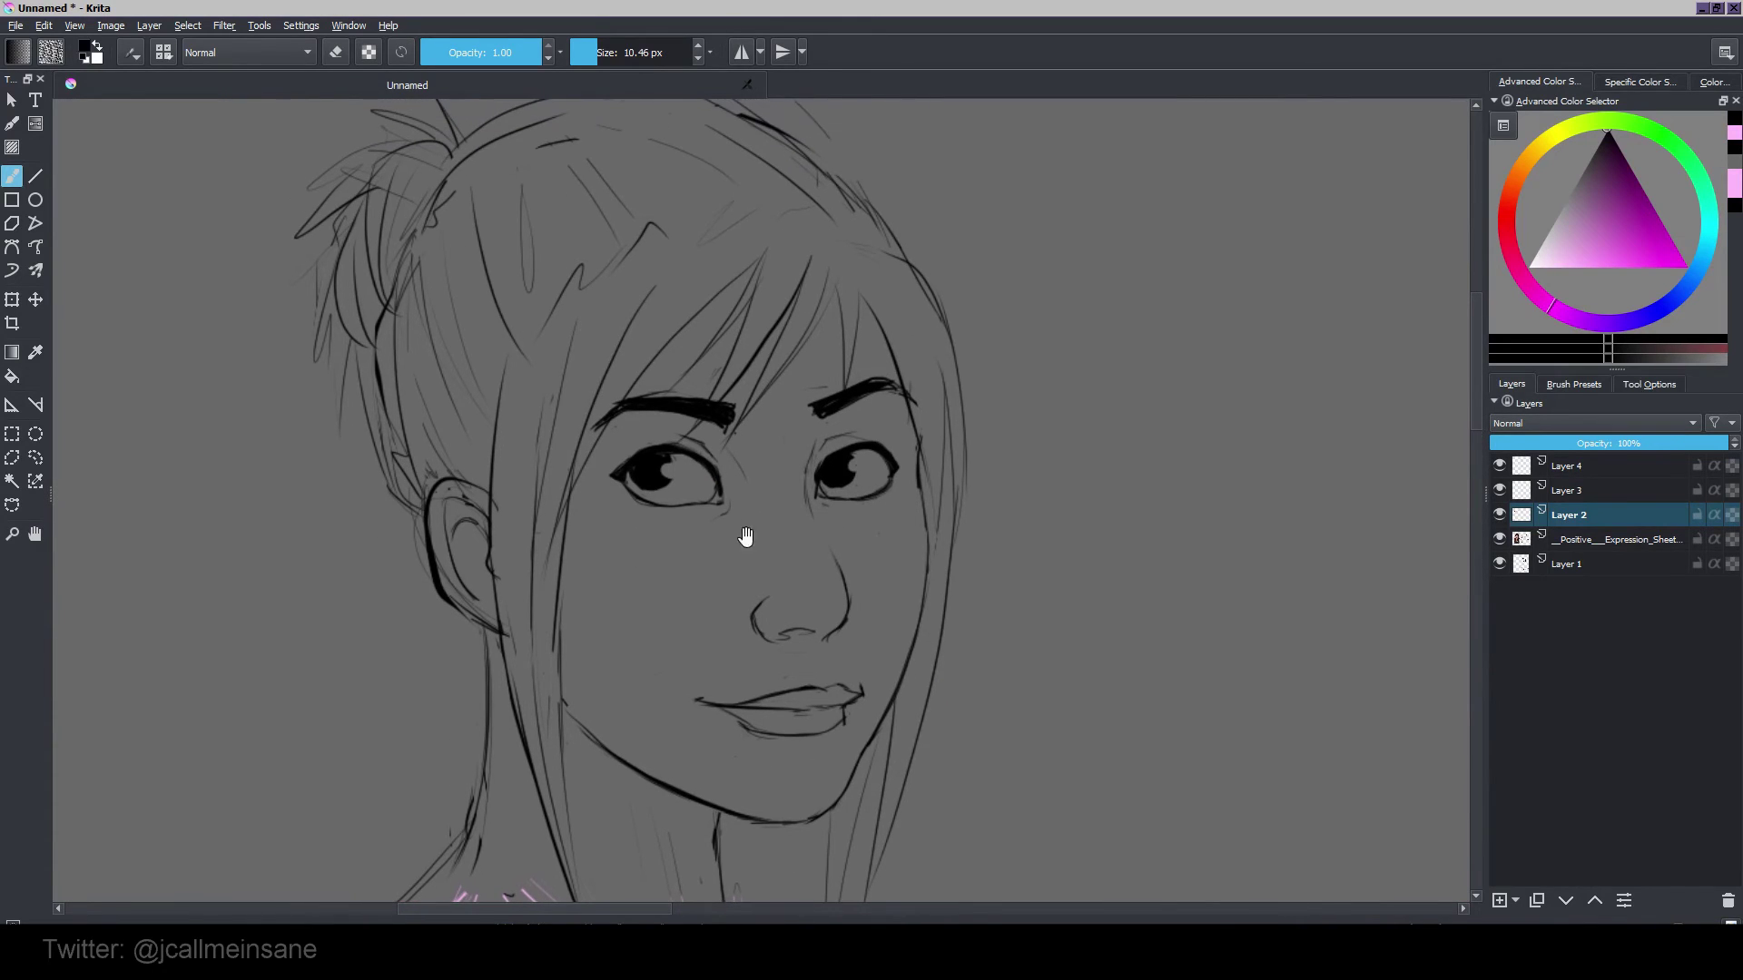
key(e)
key(e)
drag(861, 469, 878, 494)
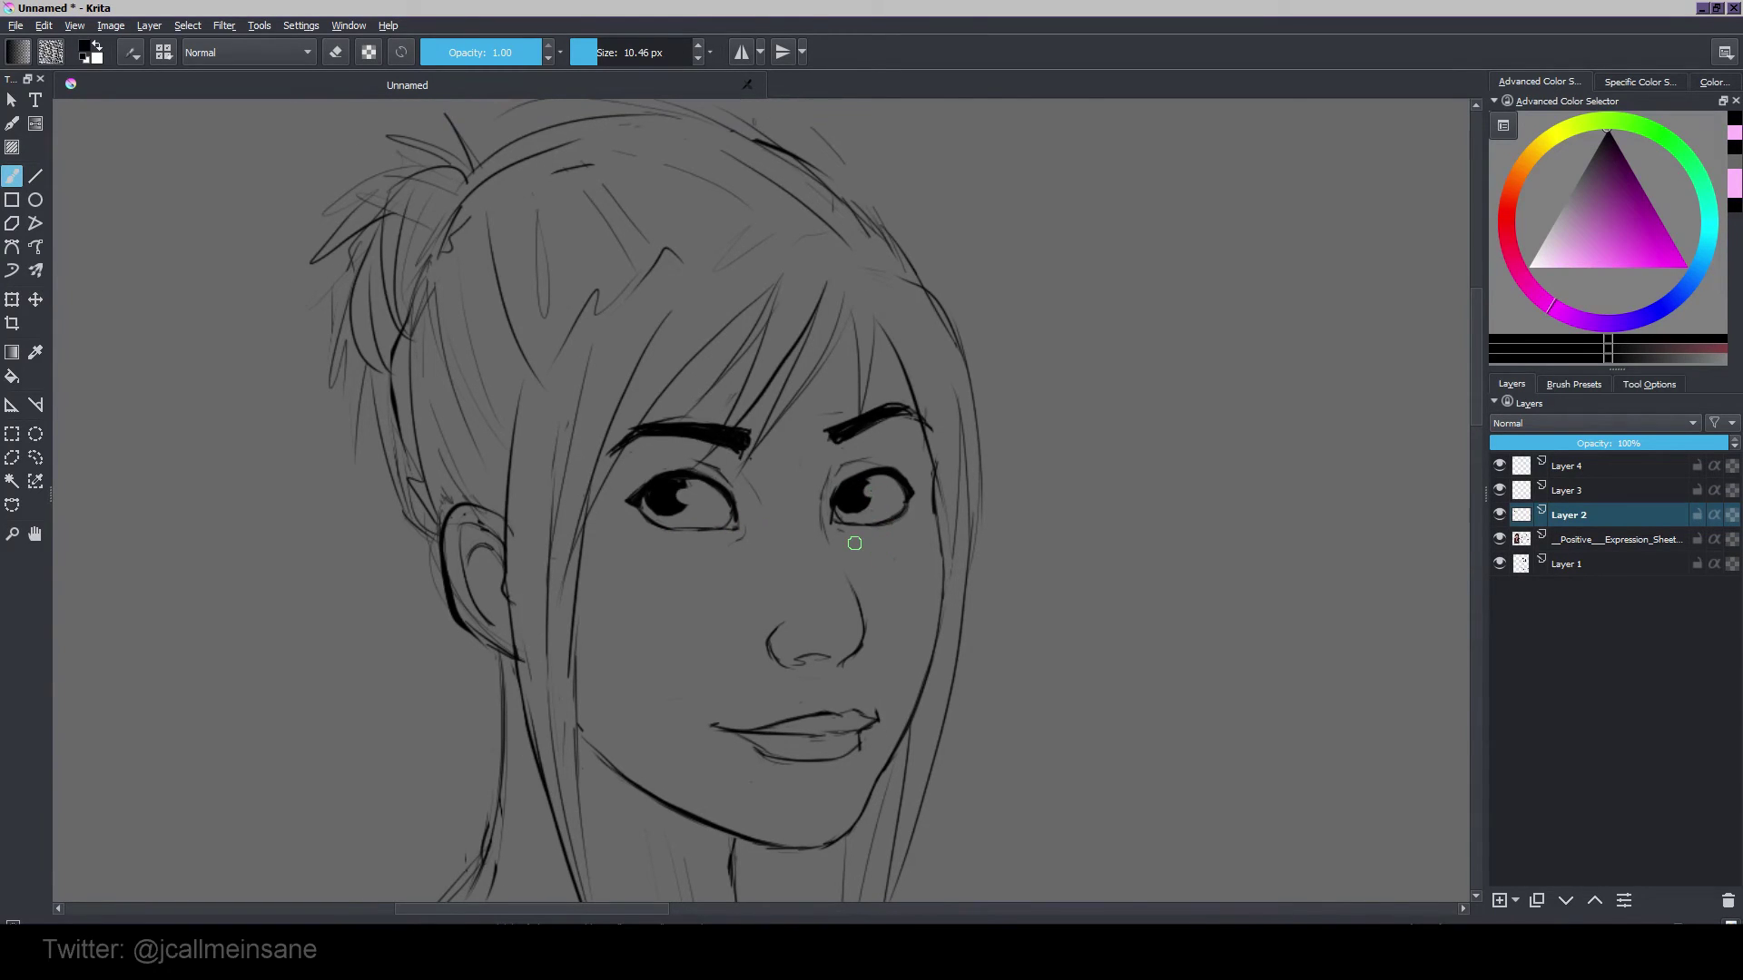
key(m)
key(e)
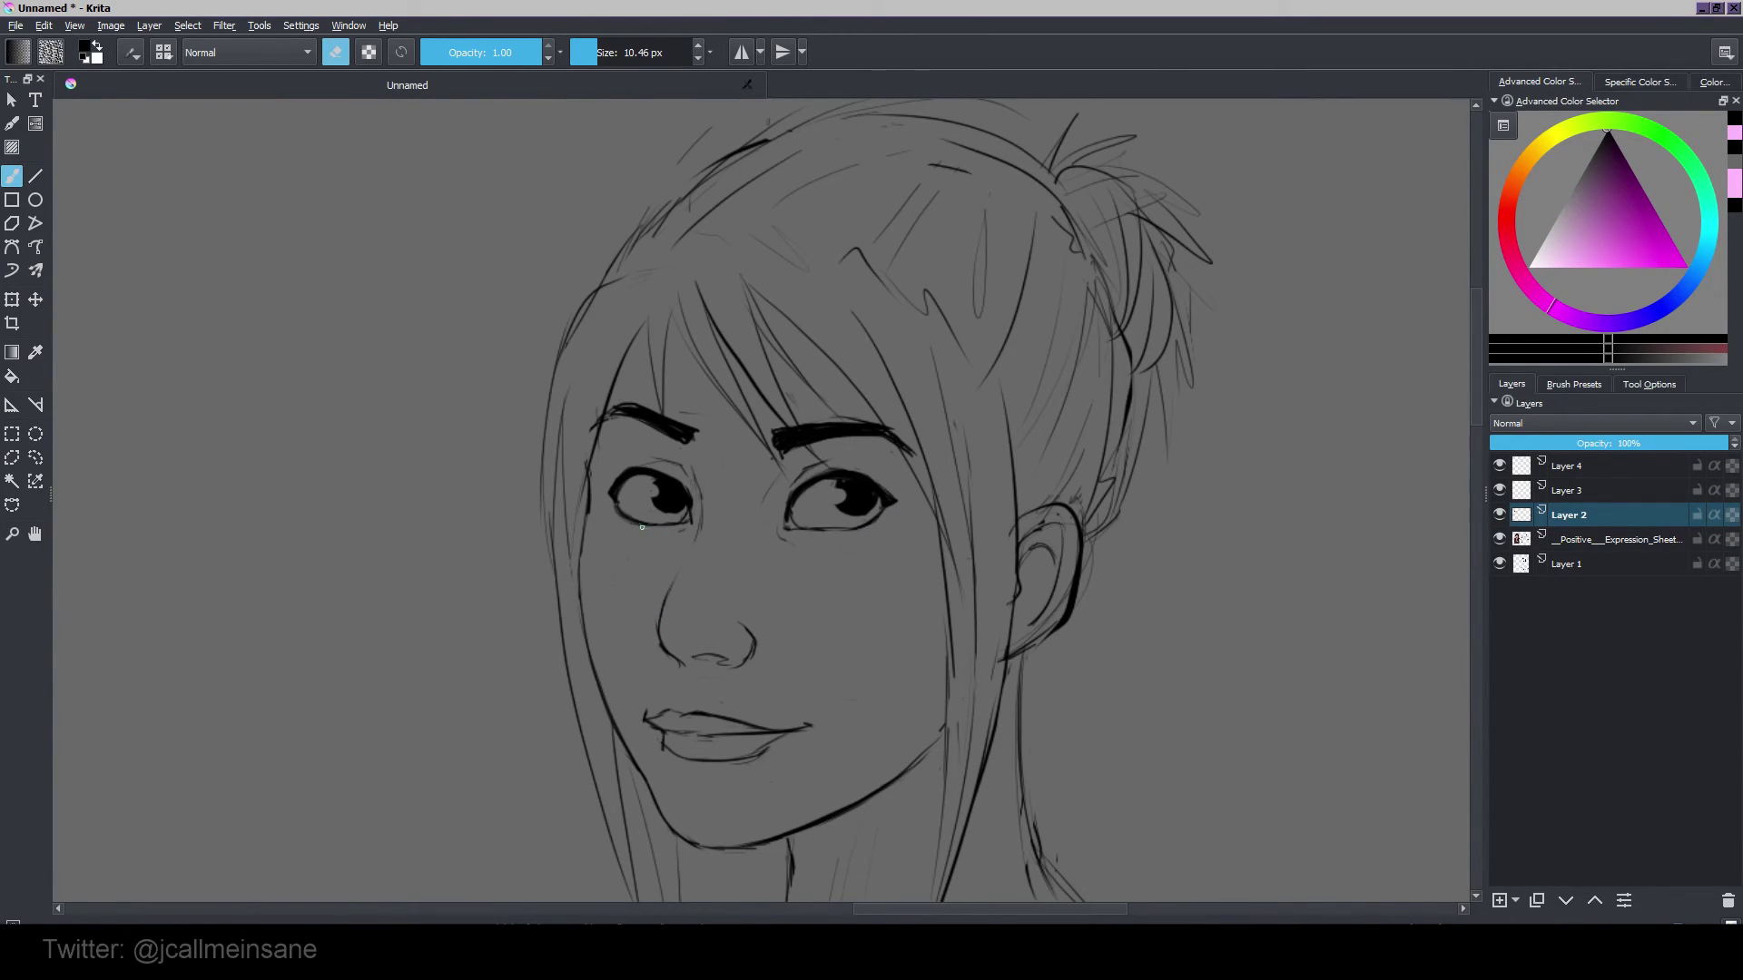
key(e)
drag(863, 615, 914, 557)
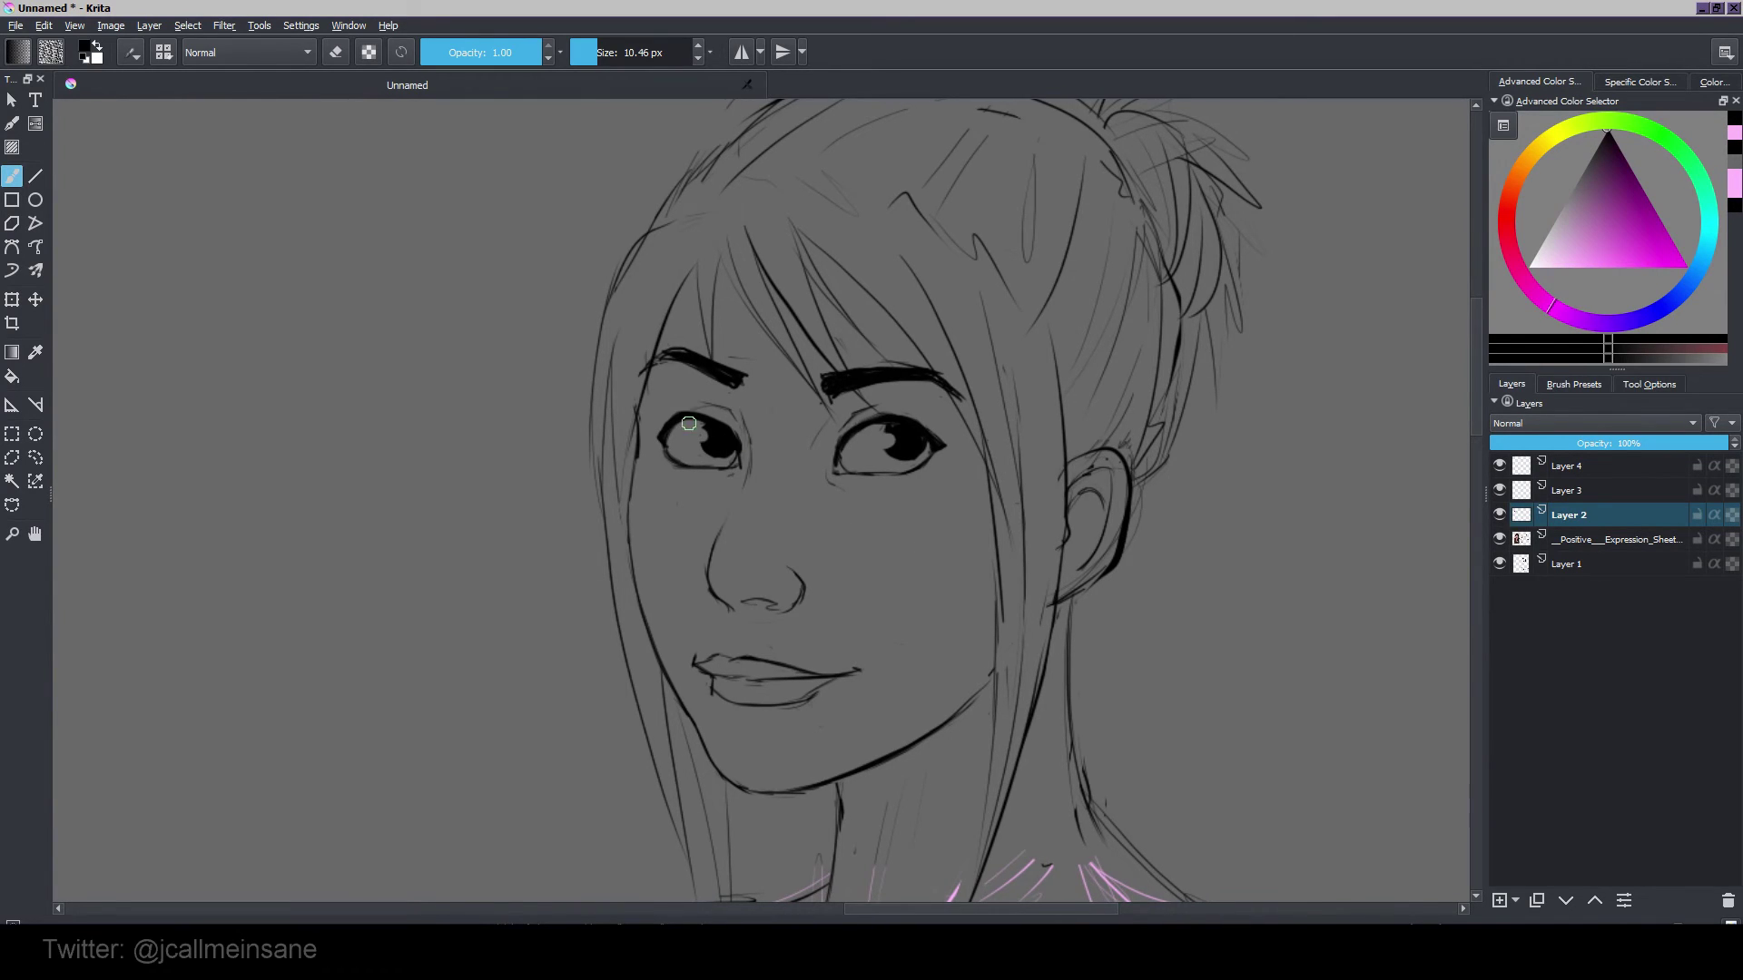
key(e)
key(e)
scroll(958, 515, down, 1)
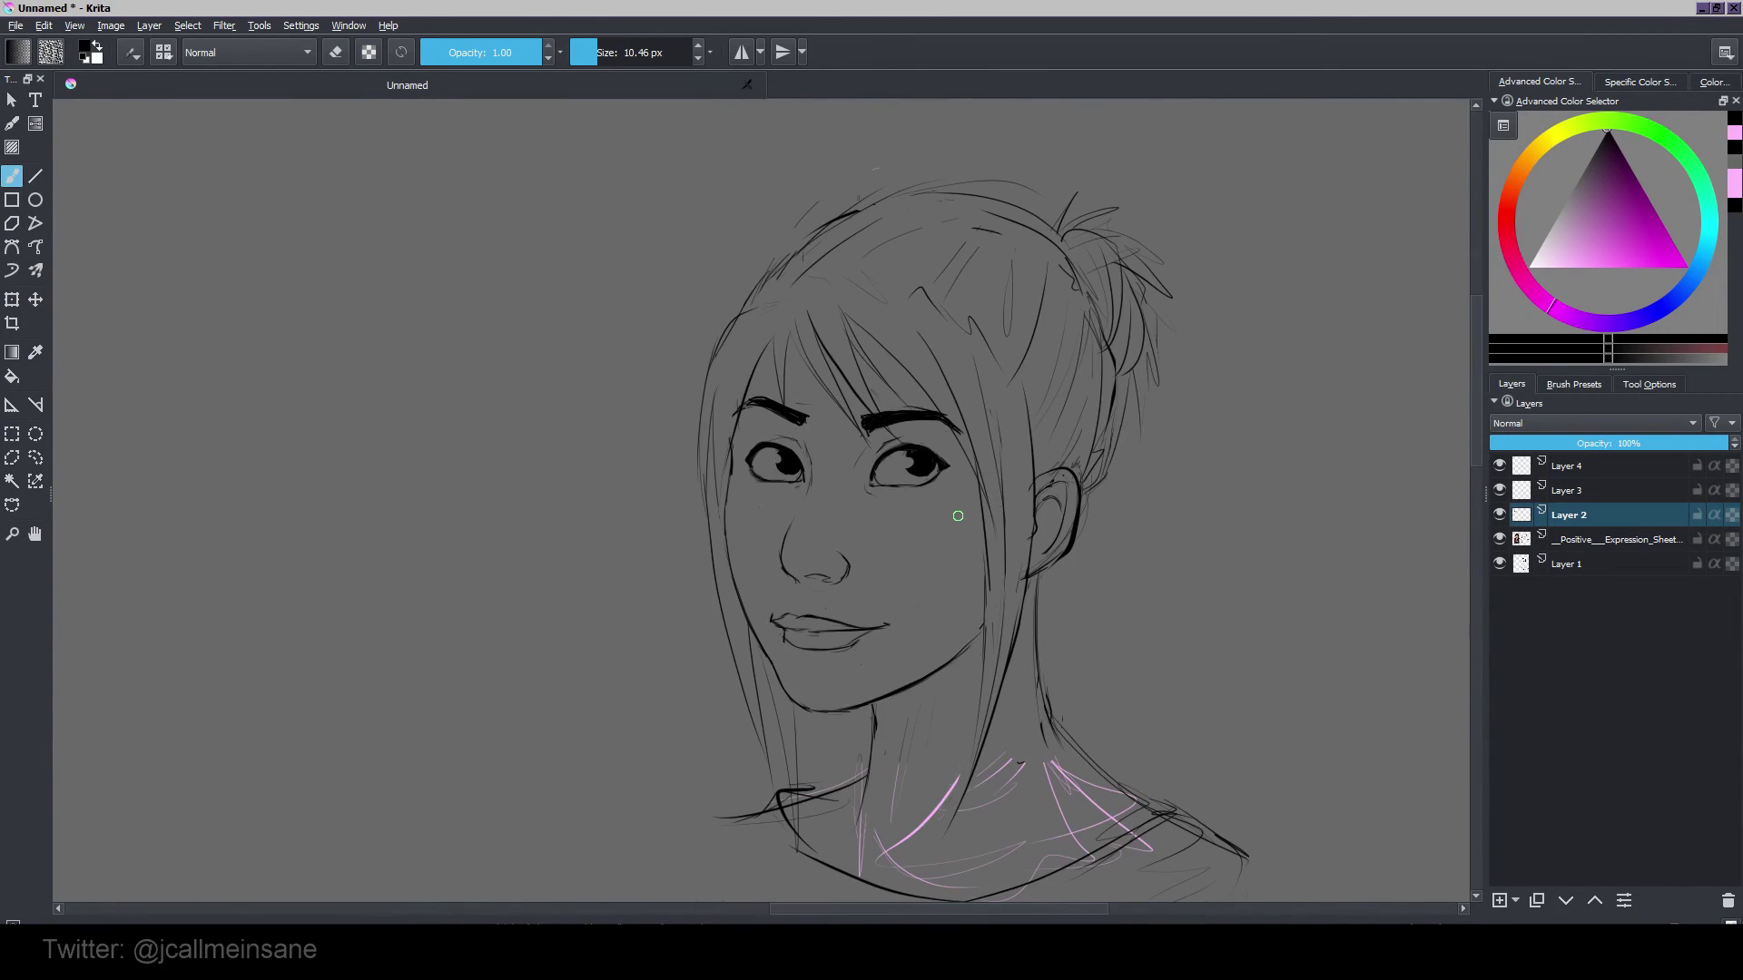
Step: Examine the finished portrait at different zoom levels and compare it with the other head studies and reference photo
scroll(917, 488, down, 3)
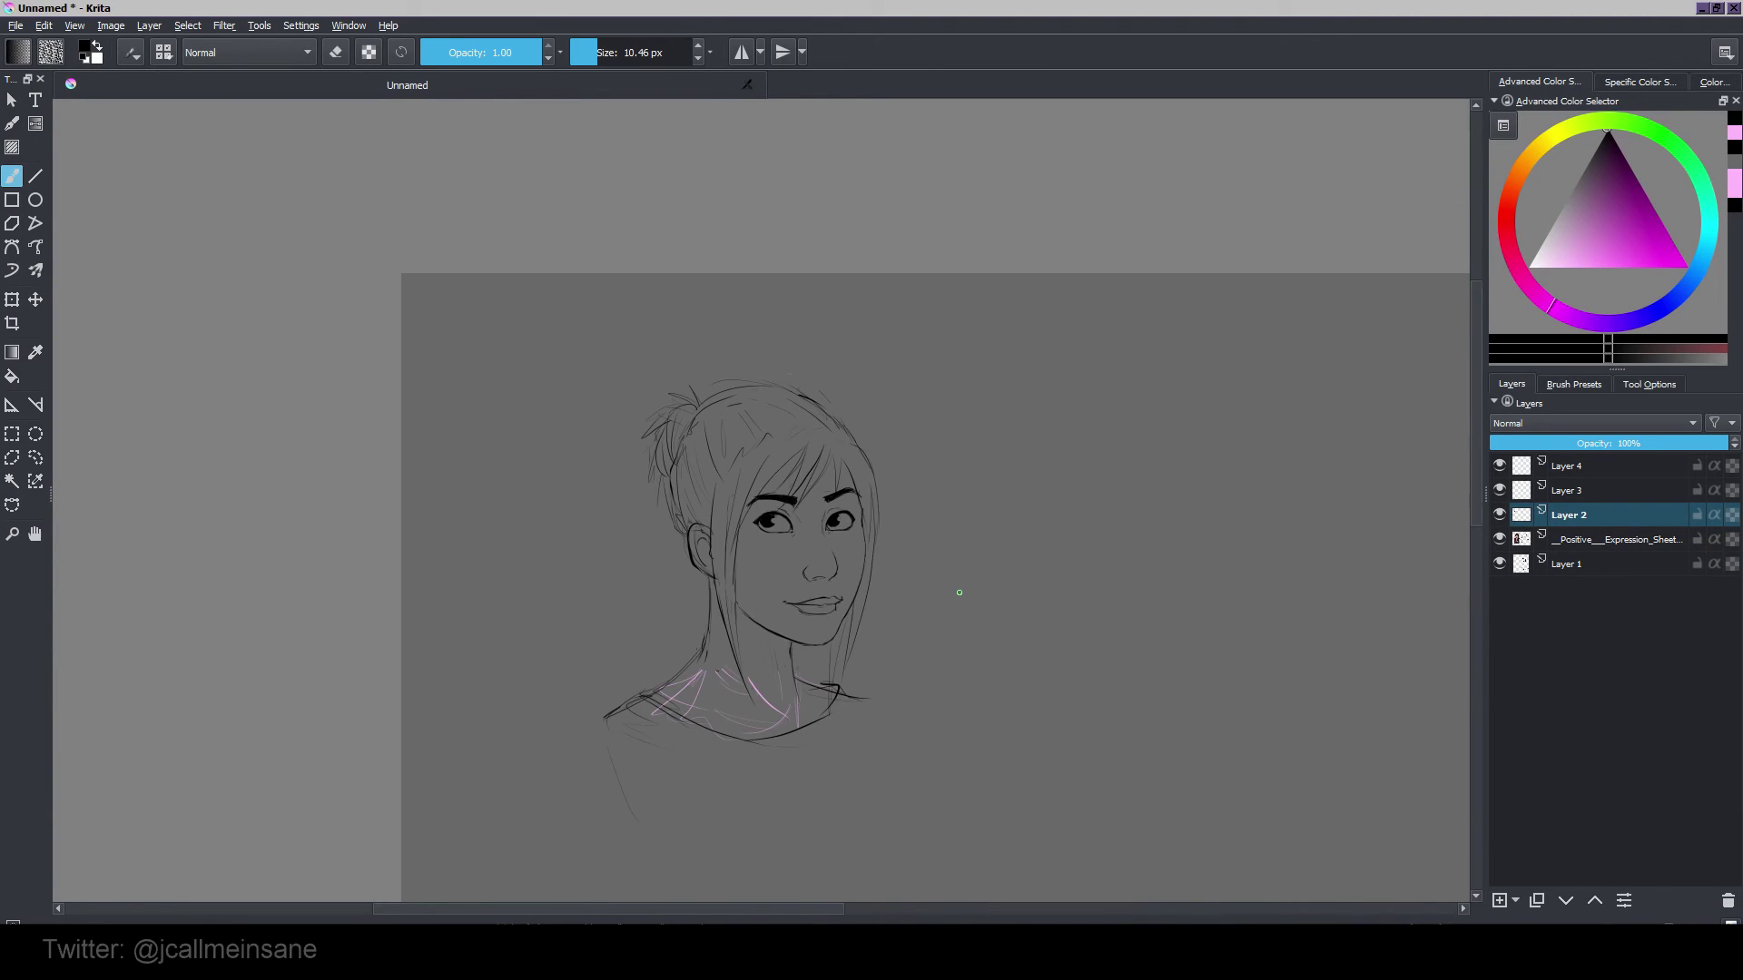
drag(957, 591, 945, 468)
scroll(989, 499, down, 1)
drag(1060, 626, 745, 514)
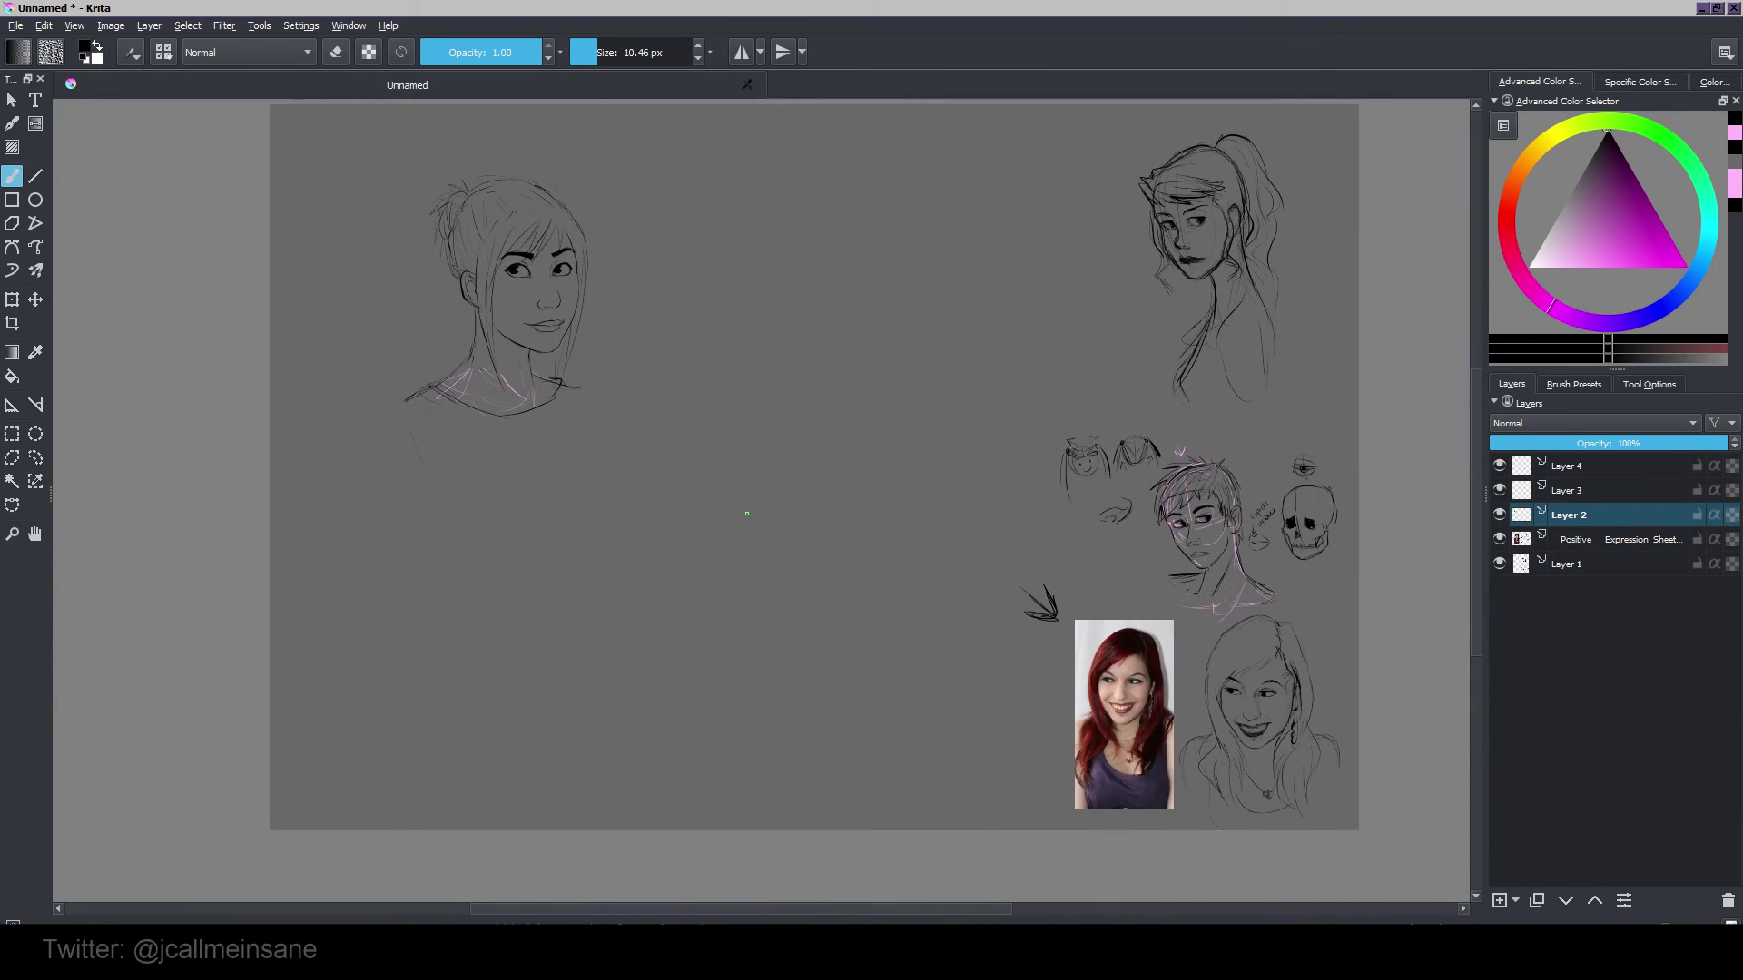
scroll(887, 590, up, 4)
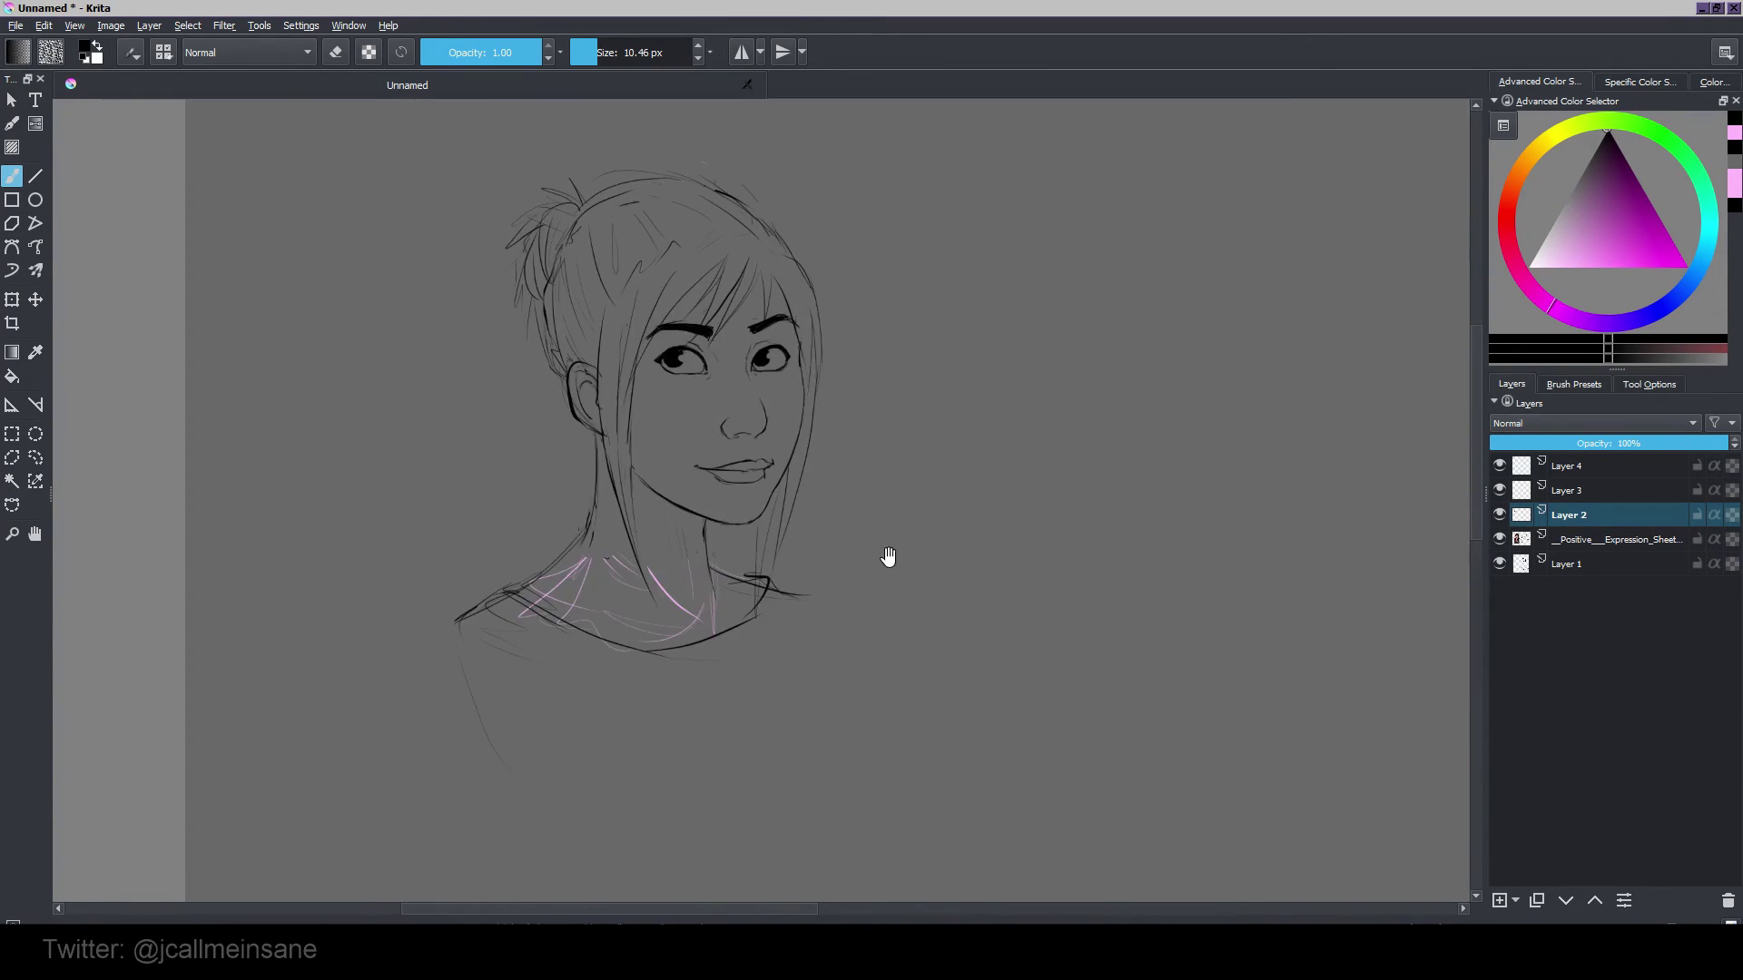
scroll(926, 617, down, 4)
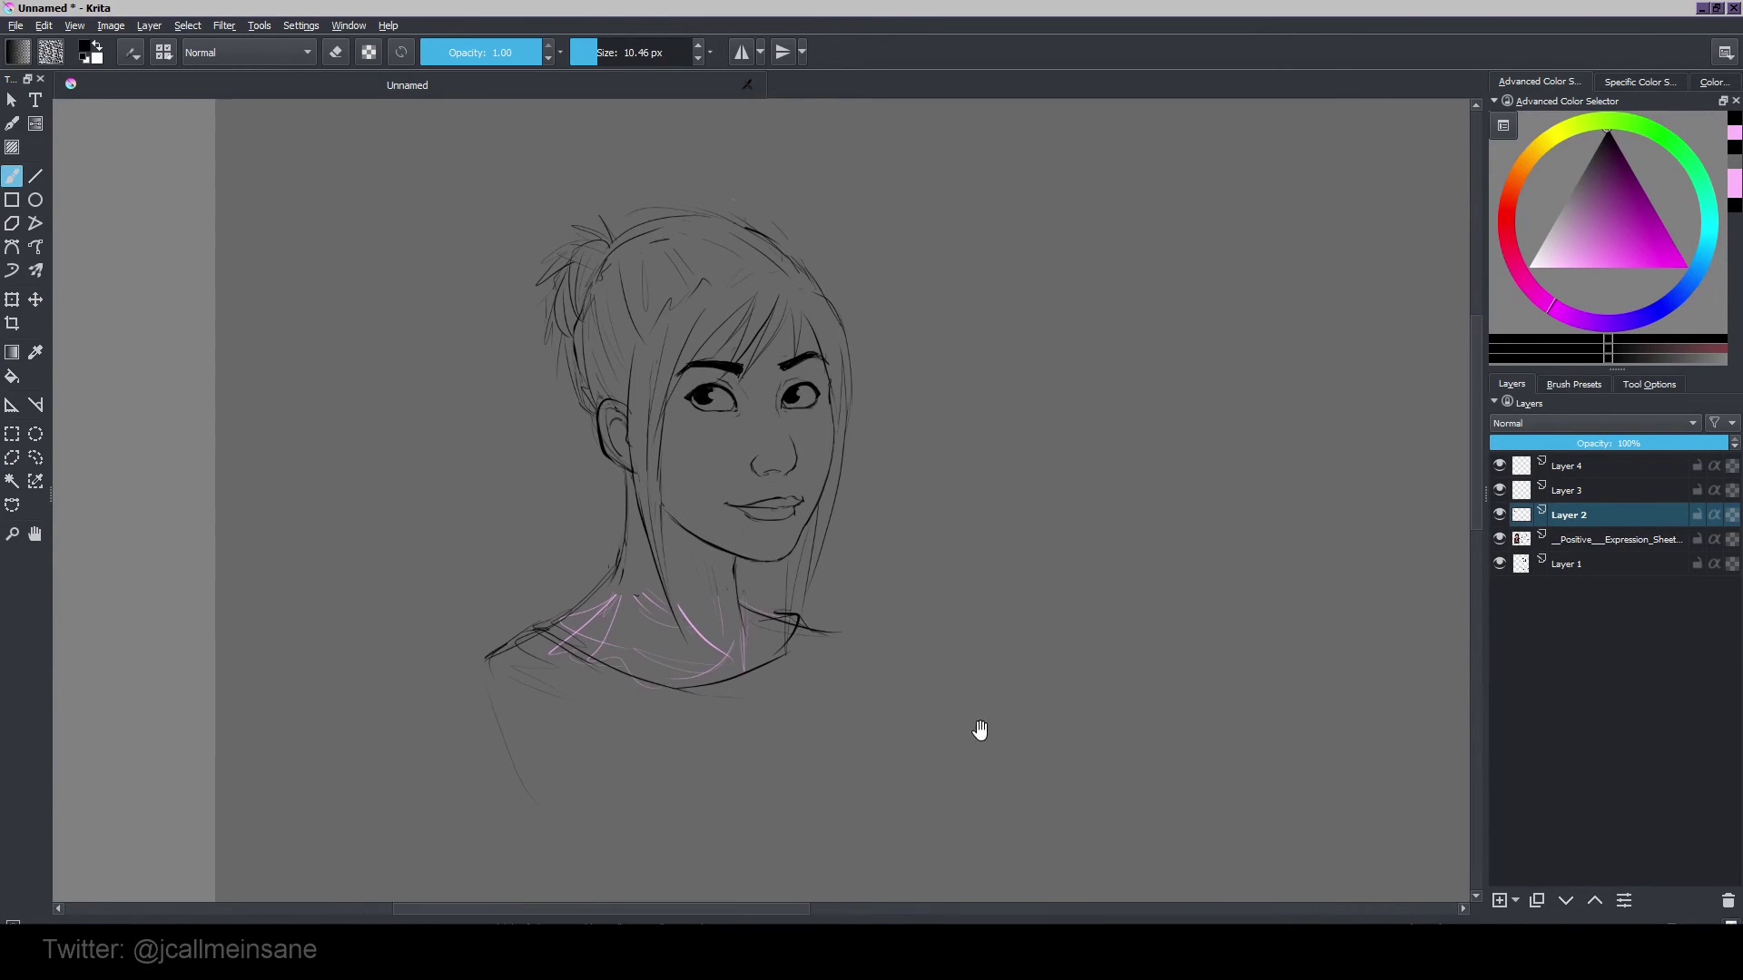
drag(1026, 704, 653, 526)
scroll(654, 525, down, 1)
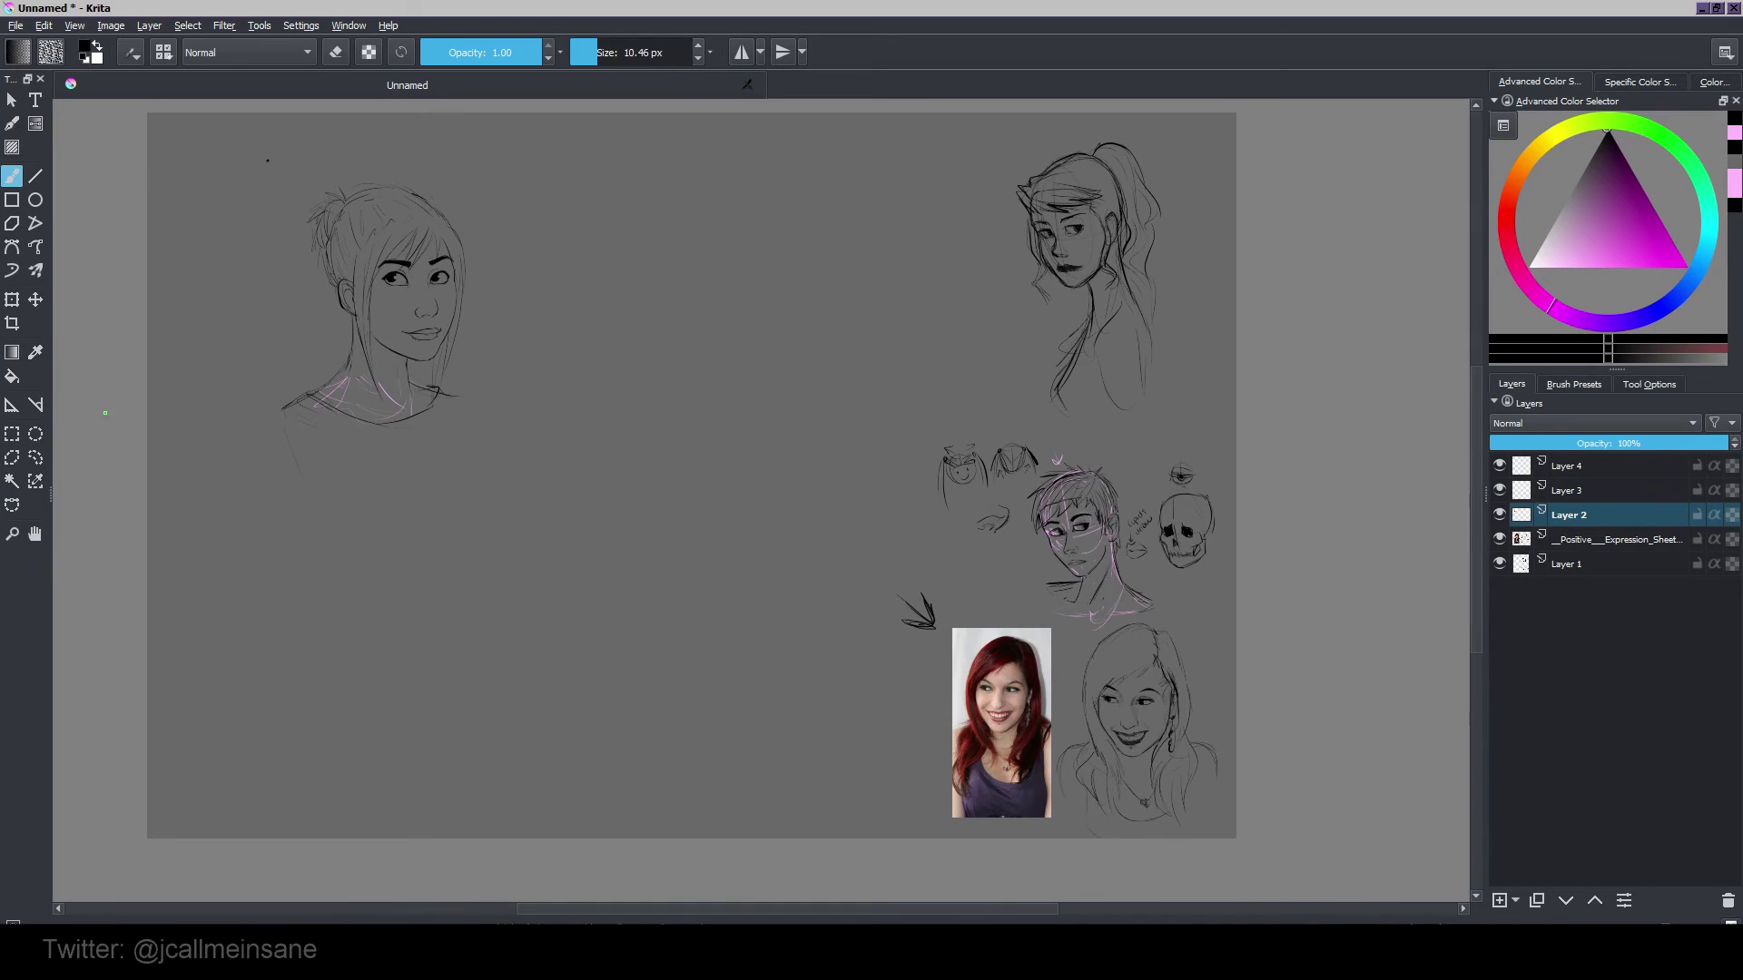
Step: Select the portrait with a rectangular selection, move it next to the ponytail head study and deselect it
click(12, 434)
drag(236, 153, 523, 513)
drag(406, 272, 498, 406)
drag(210, 152, 524, 475)
key(ctrl+t)
mouse_move(449, 323)
mouse_down()
mouse_move(916, 358)
mouse_move(923, 293)
mouse_up()
key(Return)
key(b)
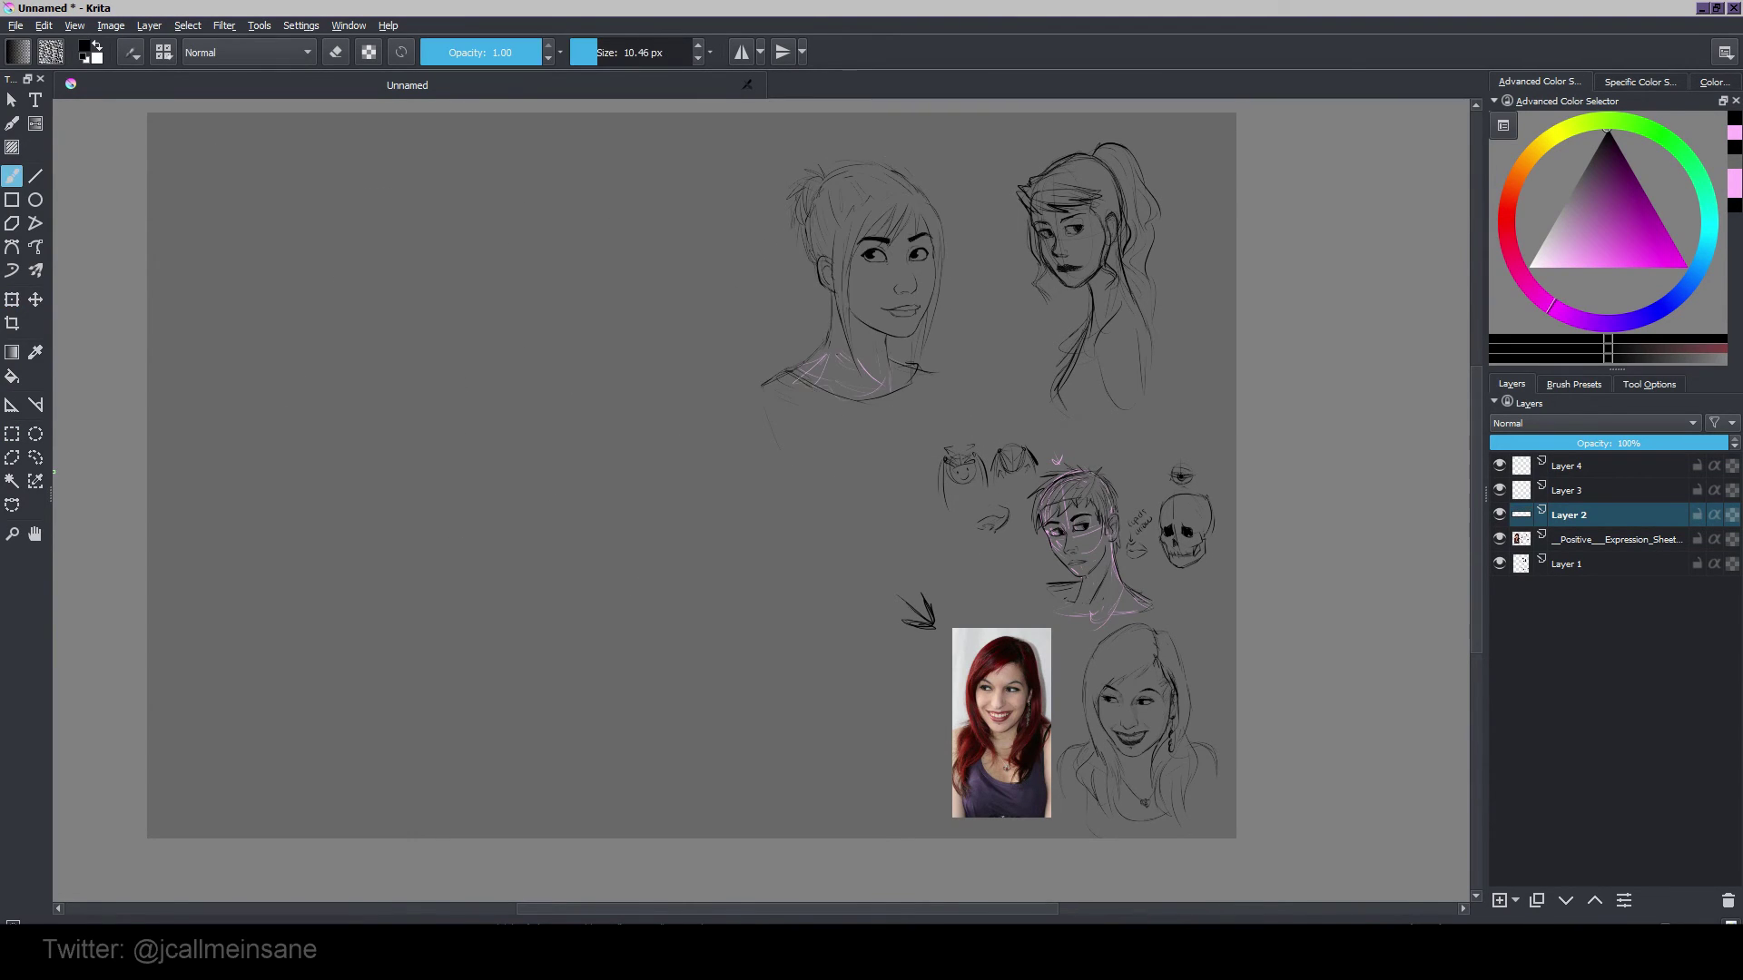
key(ctrl+shift+a)
Step: In light pink on the empty canvas area, rough in a left-facing profile head with skull circles, face, jaw, ear and neck
drag(762, 444, 880, 493)
scroll(880, 494, up, 1)
drag(788, 450, 887, 638)
click(1734, 134)
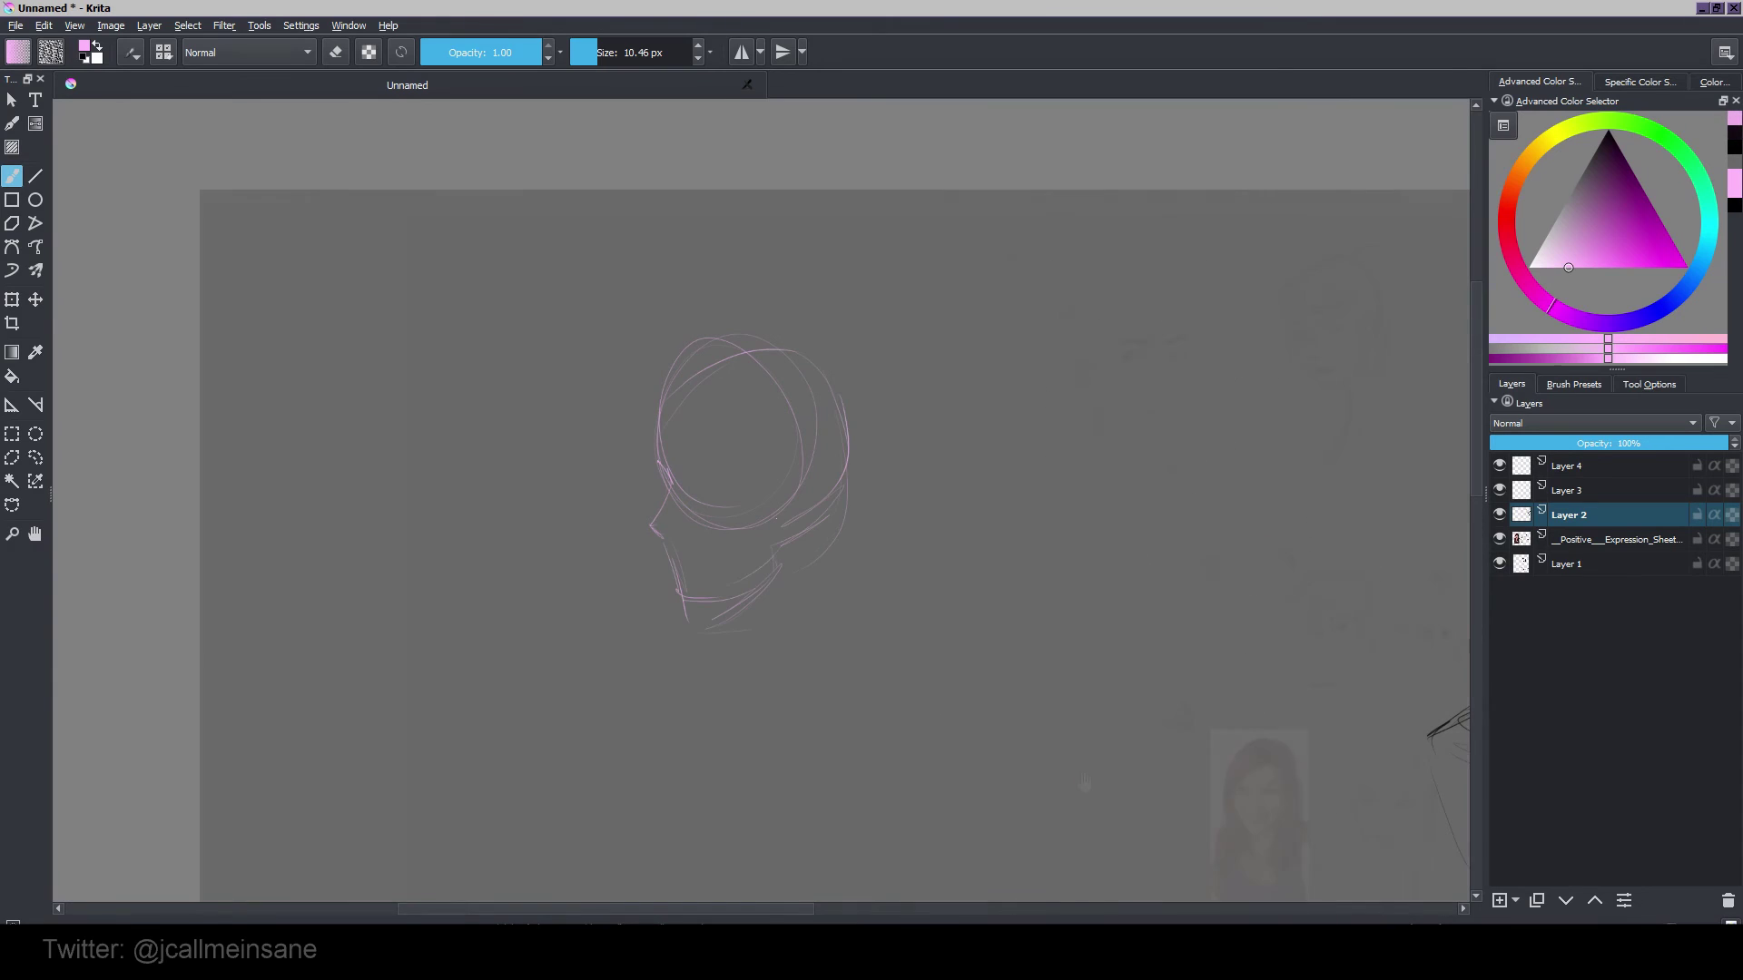
drag(773, 516, 706, 597)
drag(803, 534, 831, 649)
mouse_move(741, 601)
mouse_down()
mouse_move(783, 663)
mouse_move(756, 670)
mouse_up()
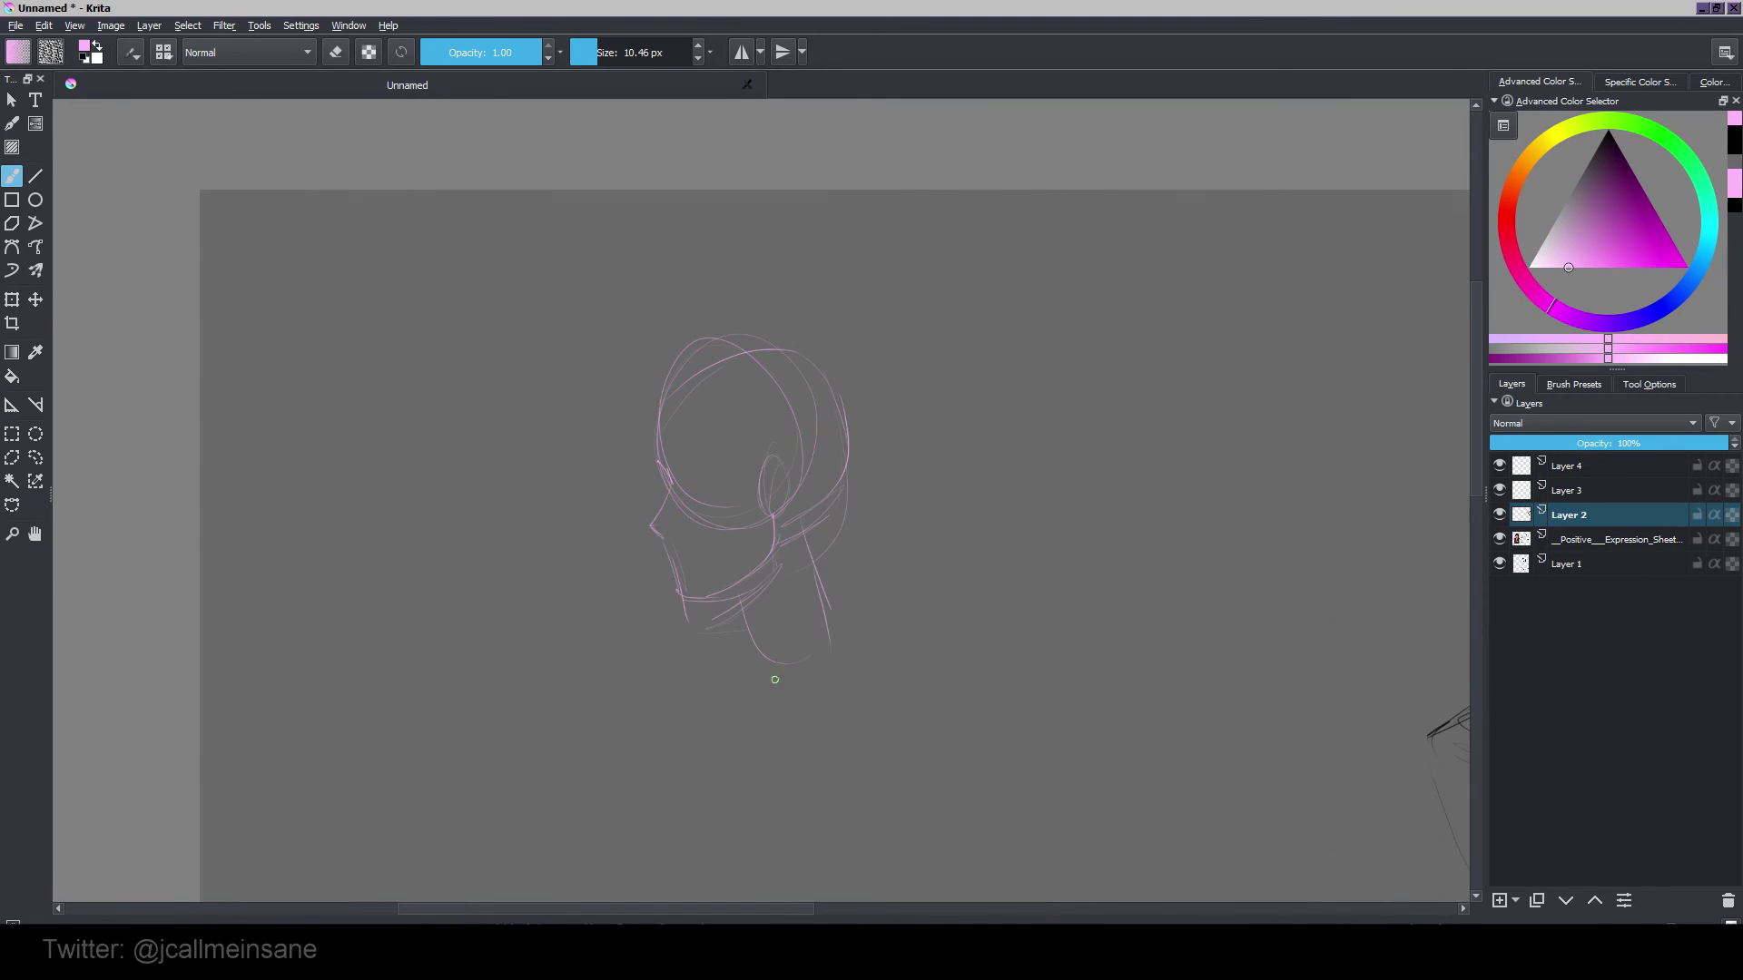
Step: Add the neck muscle and nape lines to the profile and reinforce the forehead and top of the skull
drag(789, 553, 781, 634)
drag(805, 547, 845, 623)
drag(656, 448, 747, 370)
drag(670, 397, 812, 368)
drag(773, 360, 834, 391)
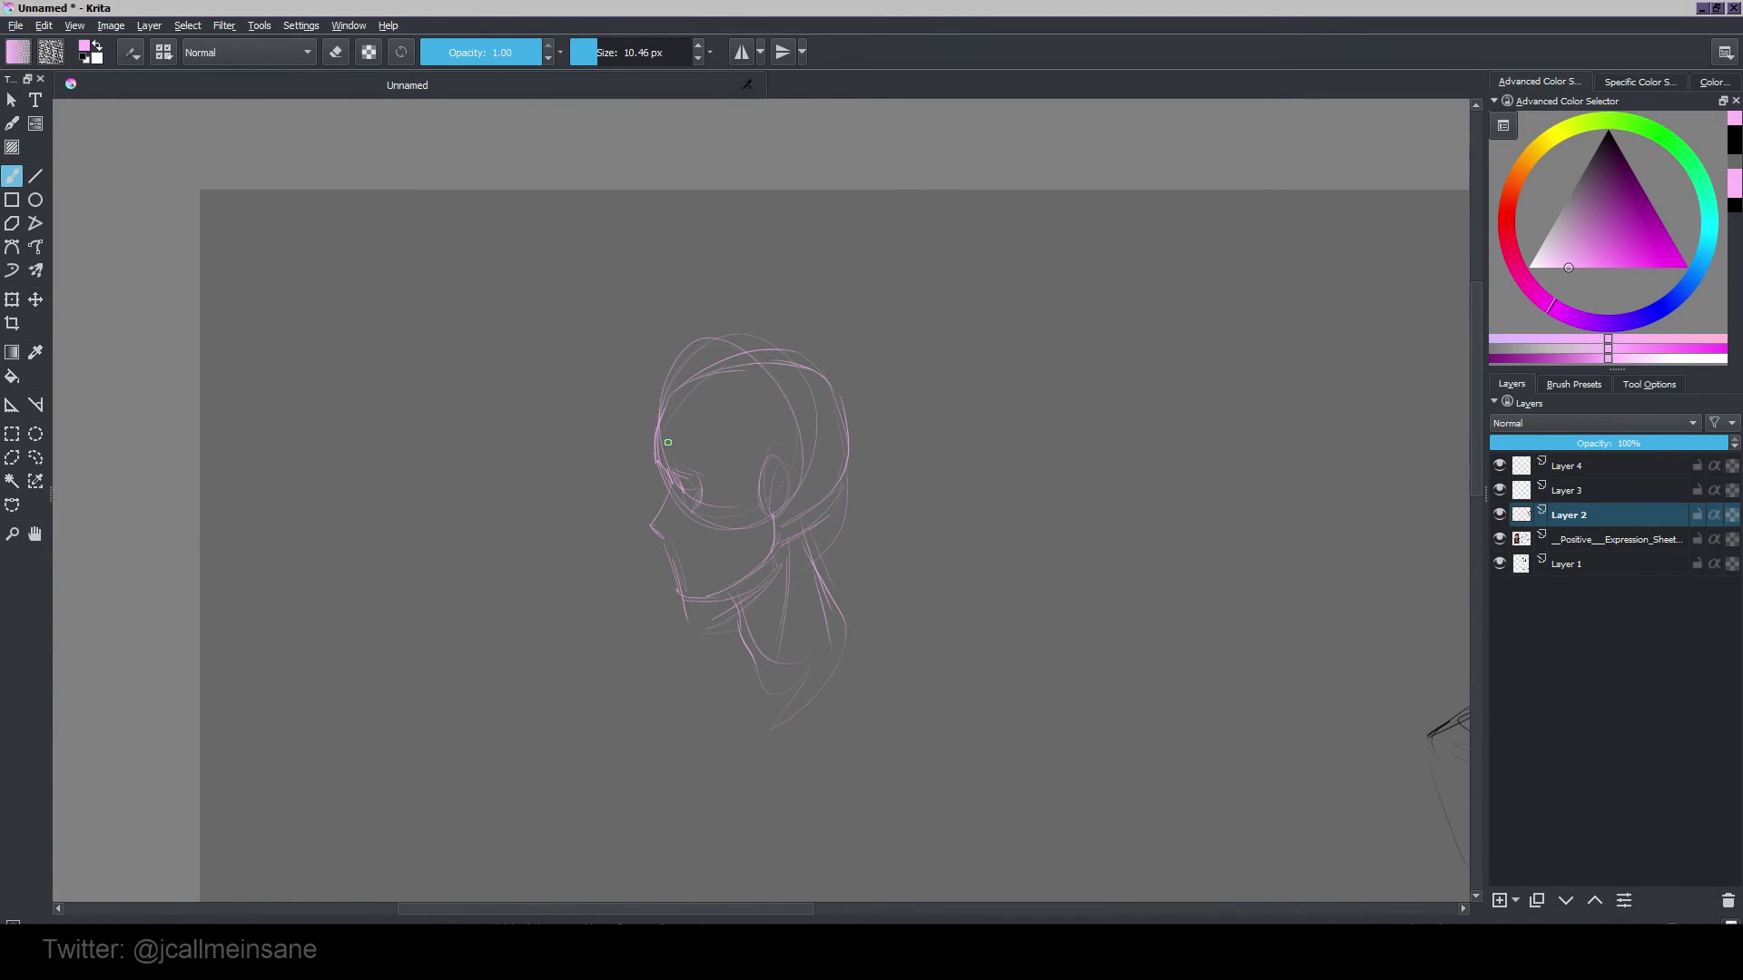
Step: Sketch the profile's brow, nose and lips in pink and strengthen the jawline toward the chin
scroll(733, 508, up, 2)
space+drag(705, 378, 814, 497)
mouse_move(679, 444)
mouse_down()
mouse_move(651, 550)
mouse_move(703, 548)
mouse_up()
key(e)
mouse_move(664, 559)
mouse_down()
mouse_move(670, 599)
mouse_move(700, 619)
mouse_up()
drag(681, 624, 706, 692)
key(e)
mouse_move(878, 536)
mouse_down()
mouse_move(886, 581)
mouse_move(749, 688)
mouse_up()
Step: Correct the lower face by erasing stray marks and redrawing the chin and cheek lines
space+drag(882, 645, 914, 735)
mouse_move(698, 474)
mouse_down()
mouse_move(763, 471)
mouse_move(739, 545)
mouse_move(709, 514)
mouse_up()
key(e)
drag(732, 708, 712, 699)
key(e)
mouse_move(702, 686)
mouse_down()
mouse_move(754, 706)
mouse_move(759, 684)
mouse_up()
mouse_move(734, 548)
mouse_down()
mouse_move(751, 630)
mouse_move(725, 616)
mouse_up()
Step: Erase and redraw the transition from the profile's brow to the nose bridge
key(e)
space+drag(726, 581, 699, 635)
key(e)
drag(656, 509, 692, 583)
key(e)
drag(660, 514, 685, 586)
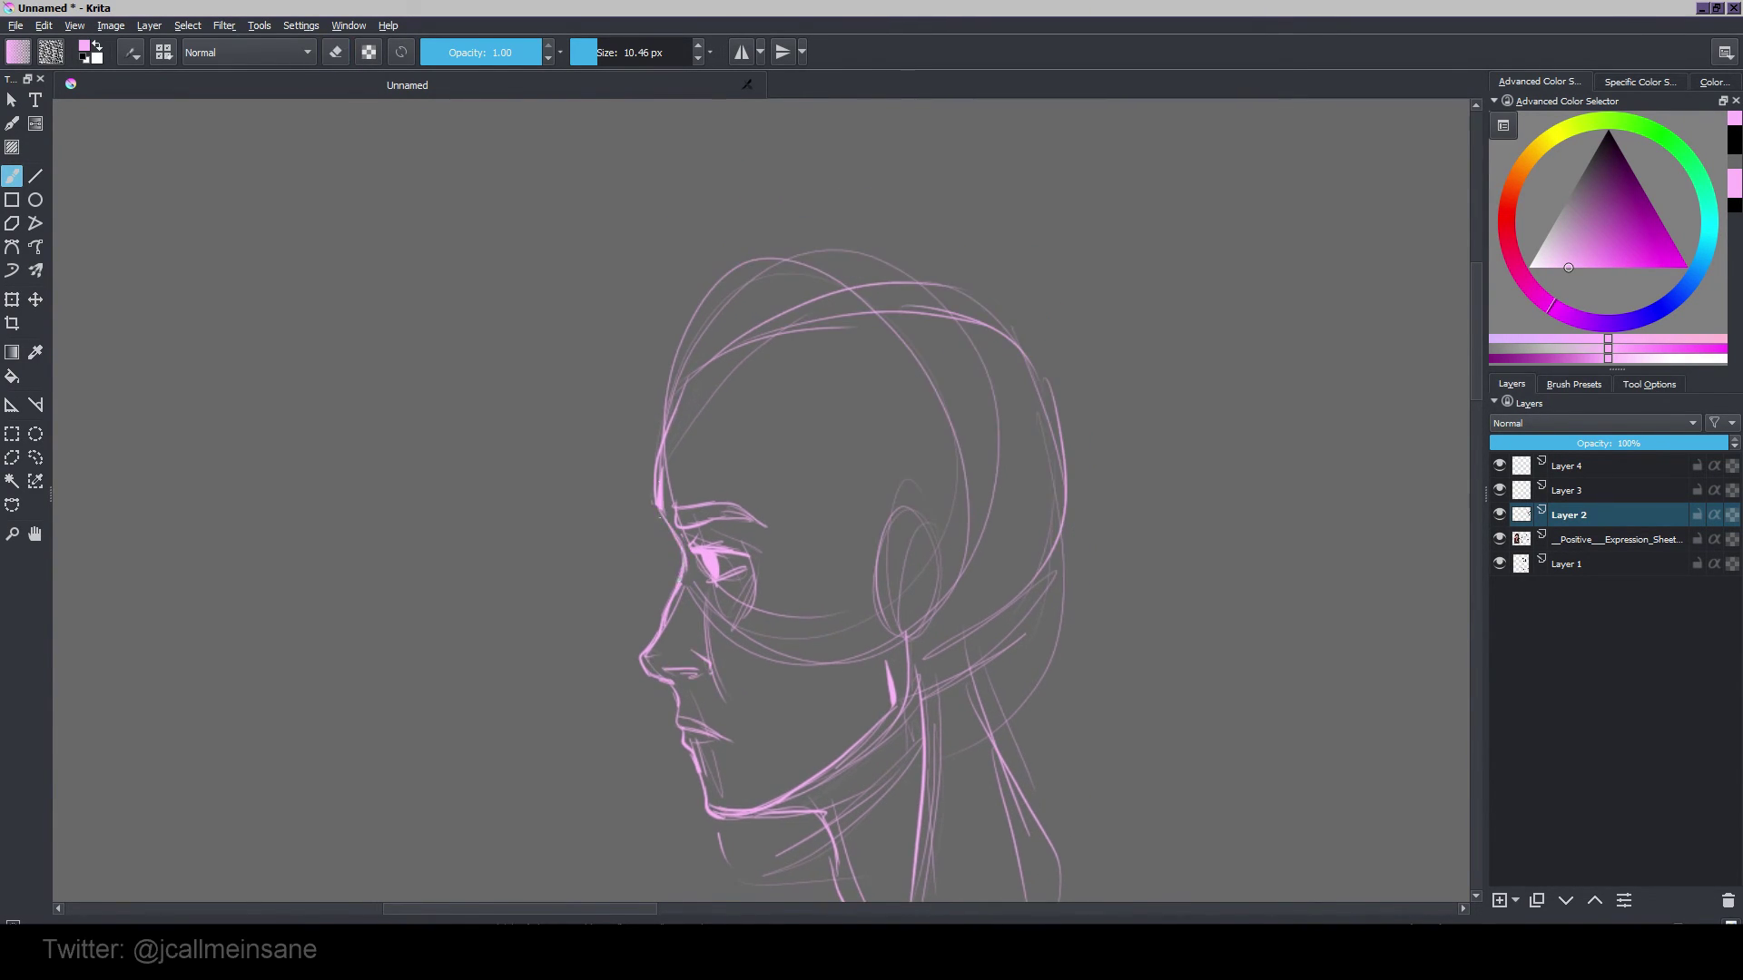
Step: Sketch the front hair contour, then erase the rough ear oval and redraw the ear with inner details
drag(668, 448, 748, 376)
mouse_move(867, 501)
mouse_down()
mouse_move(917, 594)
mouse_move(917, 524)
mouse_up()
key(e)
drag(921, 495, 908, 599)
key(e)
drag(871, 513, 889, 604)
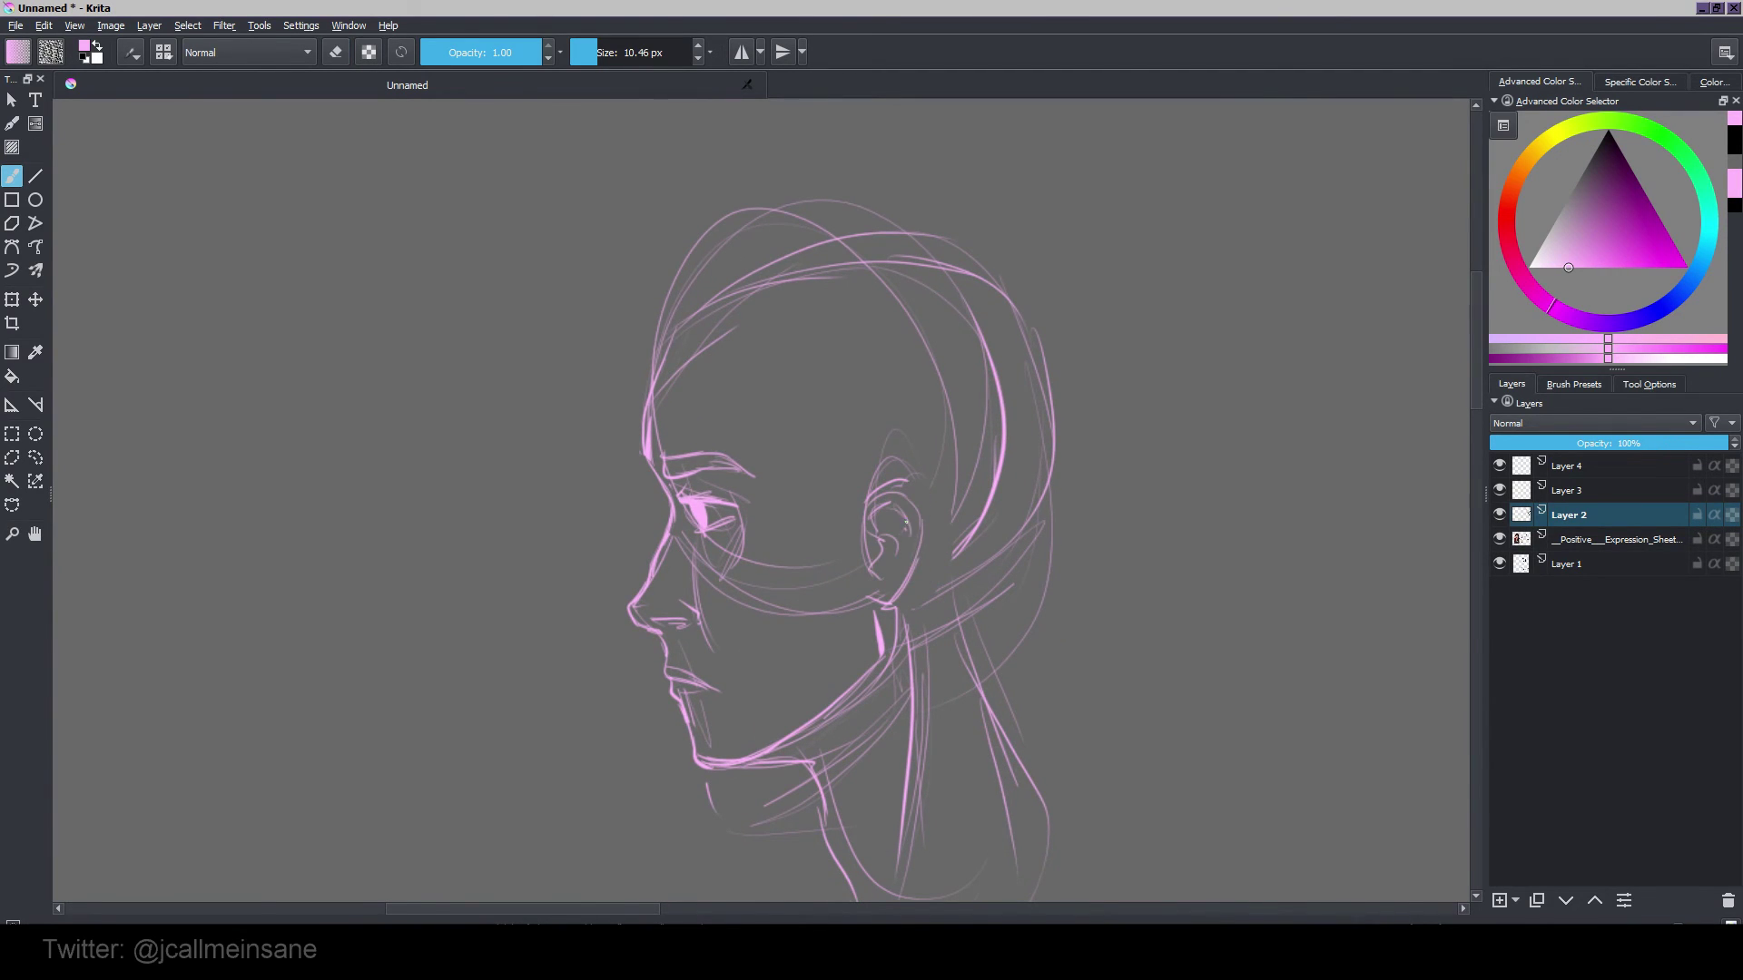
Step: Draw the hairline, temple and sideburn, then erase the excess construction circles around the back of the skull
drag(669, 350, 806, 290)
drag(773, 408, 792, 480)
drag(823, 485, 863, 556)
right_click(878, 273)
click(985, 313)
drag(1034, 345, 976, 653)
key(e)
Step: Recolor the pink profile sketch on Layer 2 to black by locking its alpha, painting over it and unlocking it
click(1732, 515)
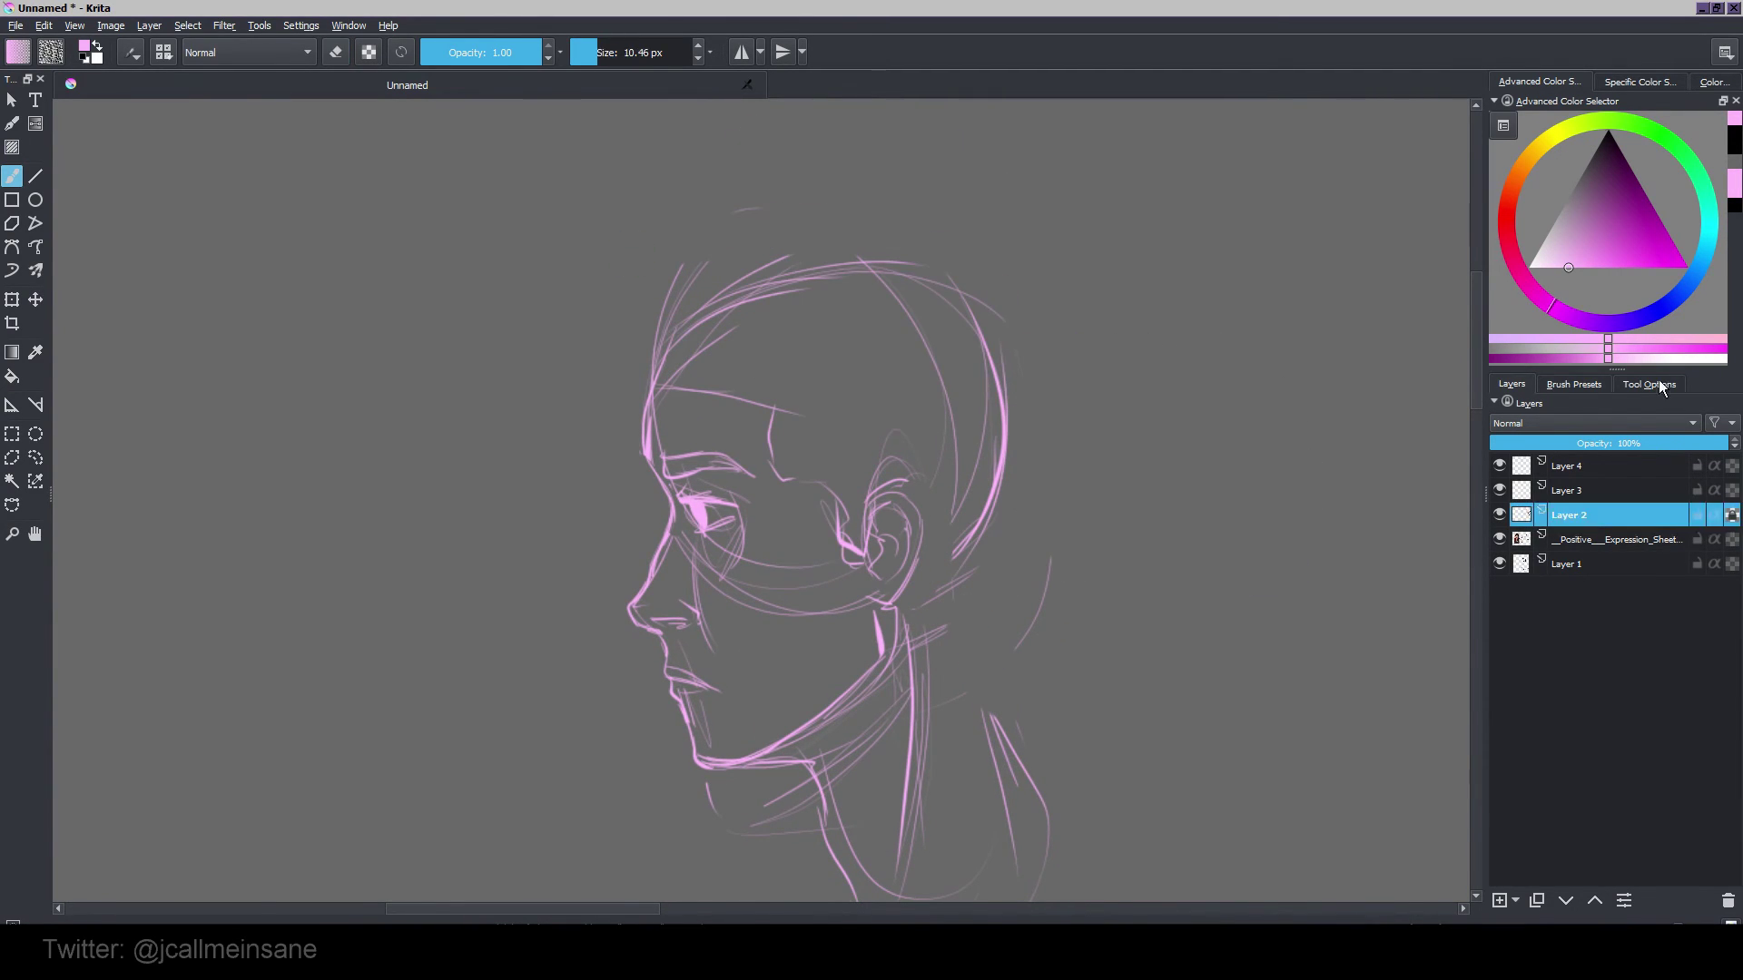
click(1607, 130)
mouse_move(690, 544)
mouse_down()
mouse_move(708, 296)
mouse_move(849, 720)
mouse_move(863, 584)
mouse_up()
click(1733, 515)
Step: Reduce the brush size and outline the hair around the skull down to the nape and back of the neck
shift+drag(853, 374, 803, 374)
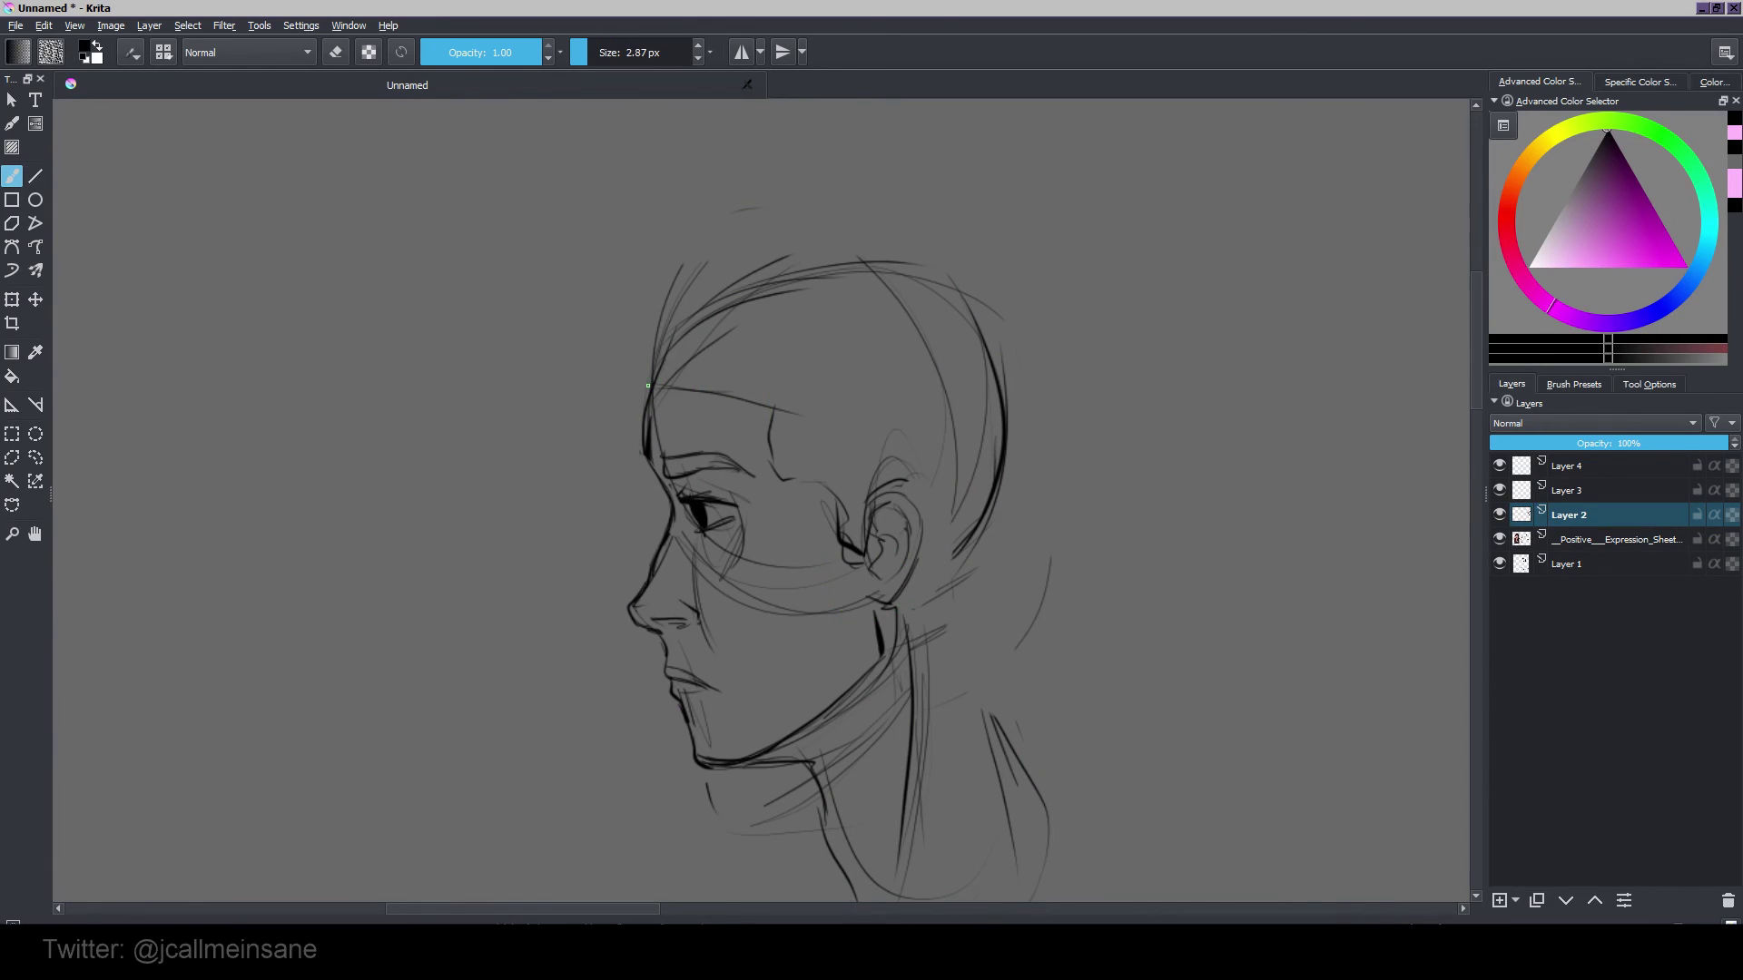
drag(681, 282, 648, 383)
drag(662, 313, 771, 275)
drag(783, 273, 942, 249)
drag(921, 239, 1018, 458)
drag(915, 564, 944, 633)
mouse_move(1021, 413)
mouse_down()
mouse_move(963, 636)
mouse_move(971, 597)
mouse_up()
drag(971, 619, 1057, 771)
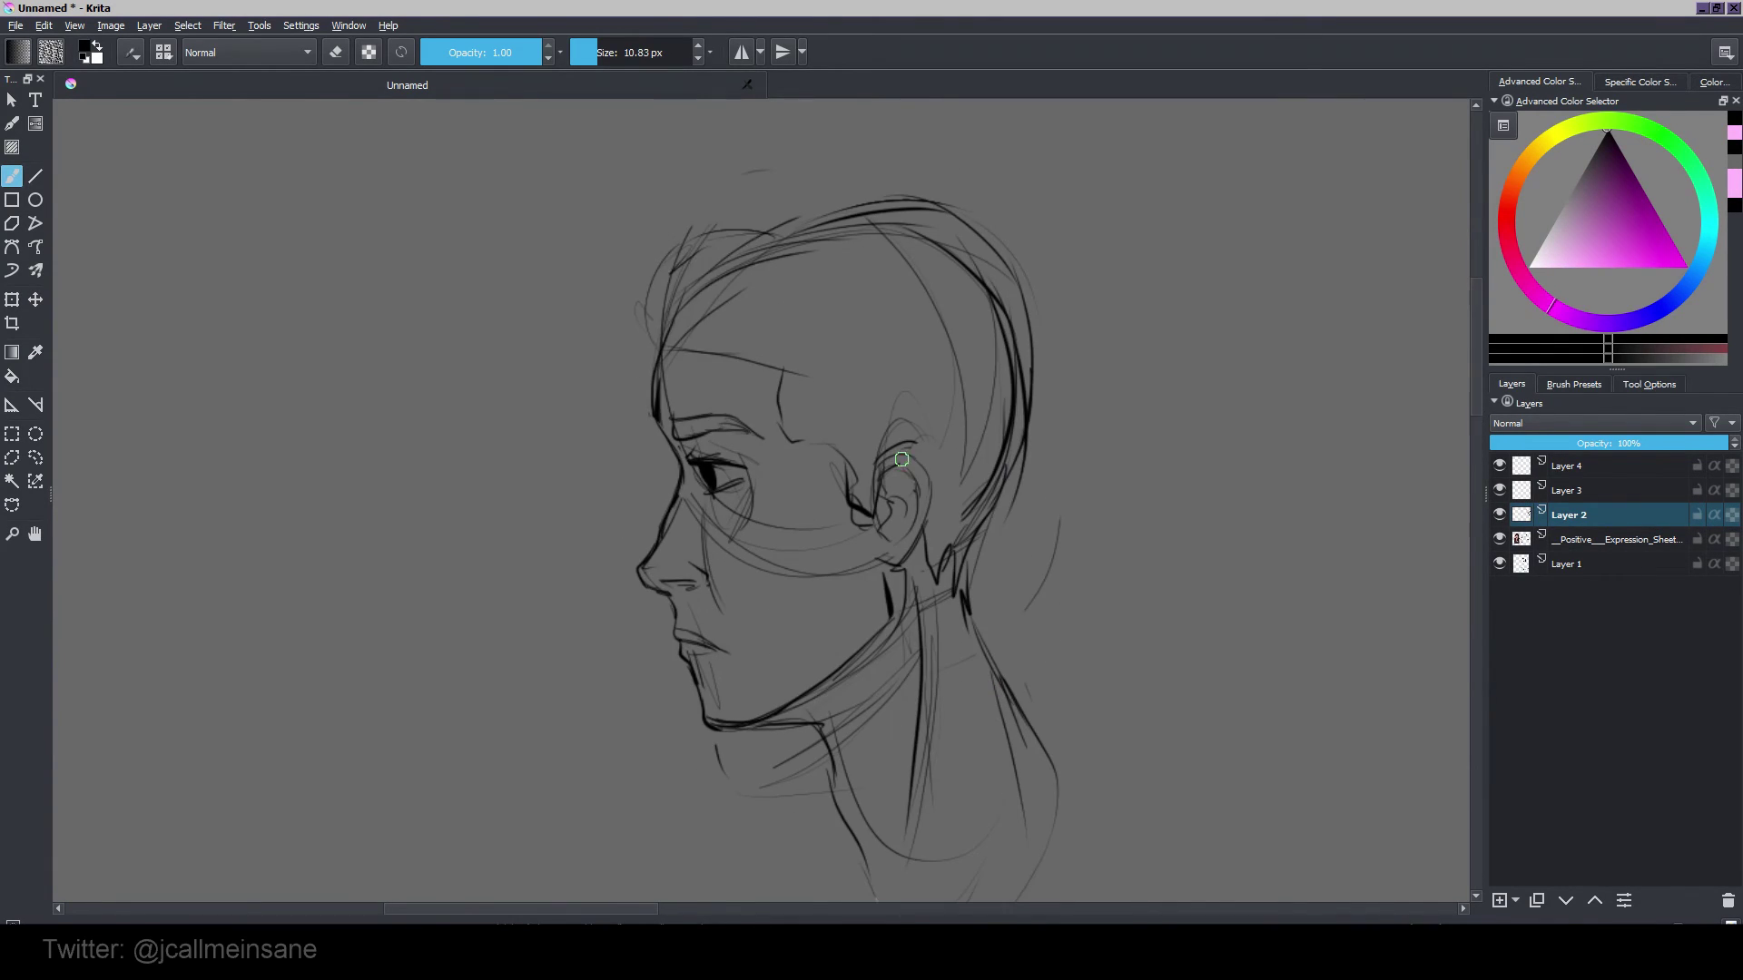
Step: Sketch swept-back short hair strokes over the forehead, crown and temple hairline
key(e)
key(e)
mouse_move(668, 317)
mouse_down()
mouse_move(807, 223)
mouse_move(784, 243)
mouse_move(945, 239)
mouse_up()
drag(668, 343, 710, 352)
drag(744, 265, 824, 284)
drag(783, 368, 784, 410)
key(e)
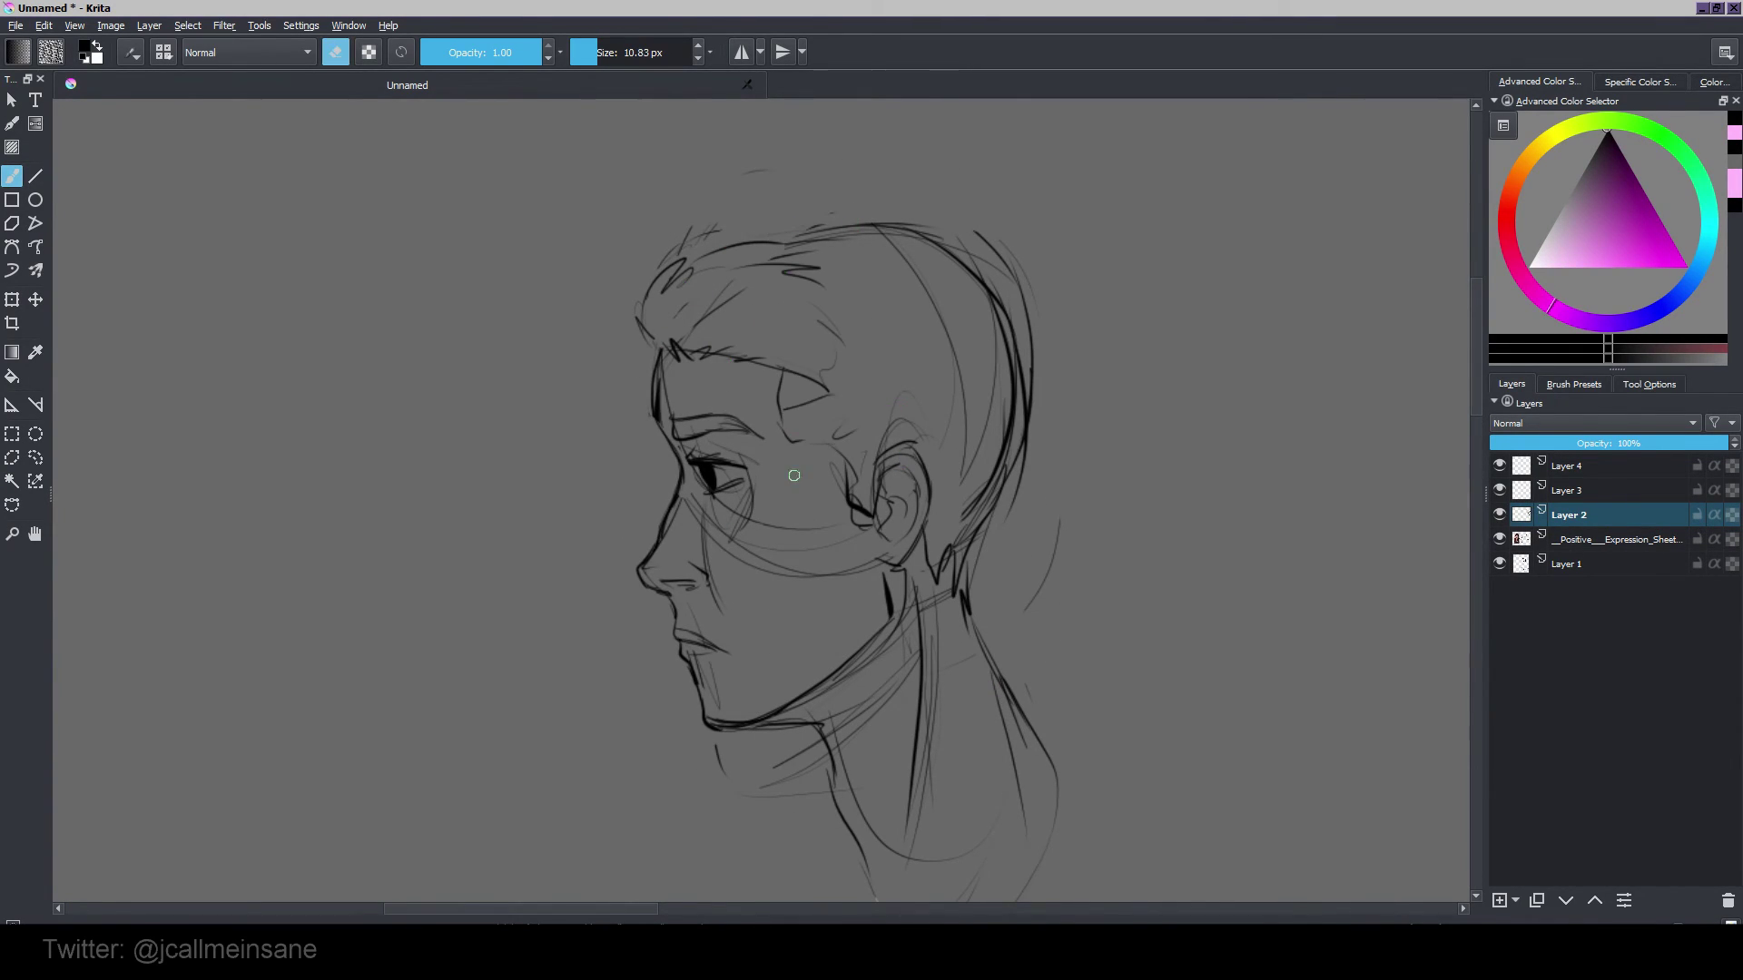
Step: Erase the eye socket and cheek construction lines and the rough jawline from ear to chin
drag(749, 500, 858, 572)
drag(744, 459, 706, 536)
key(e)
key(e)
drag(906, 596, 790, 719)
drag(871, 641, 750, 732)
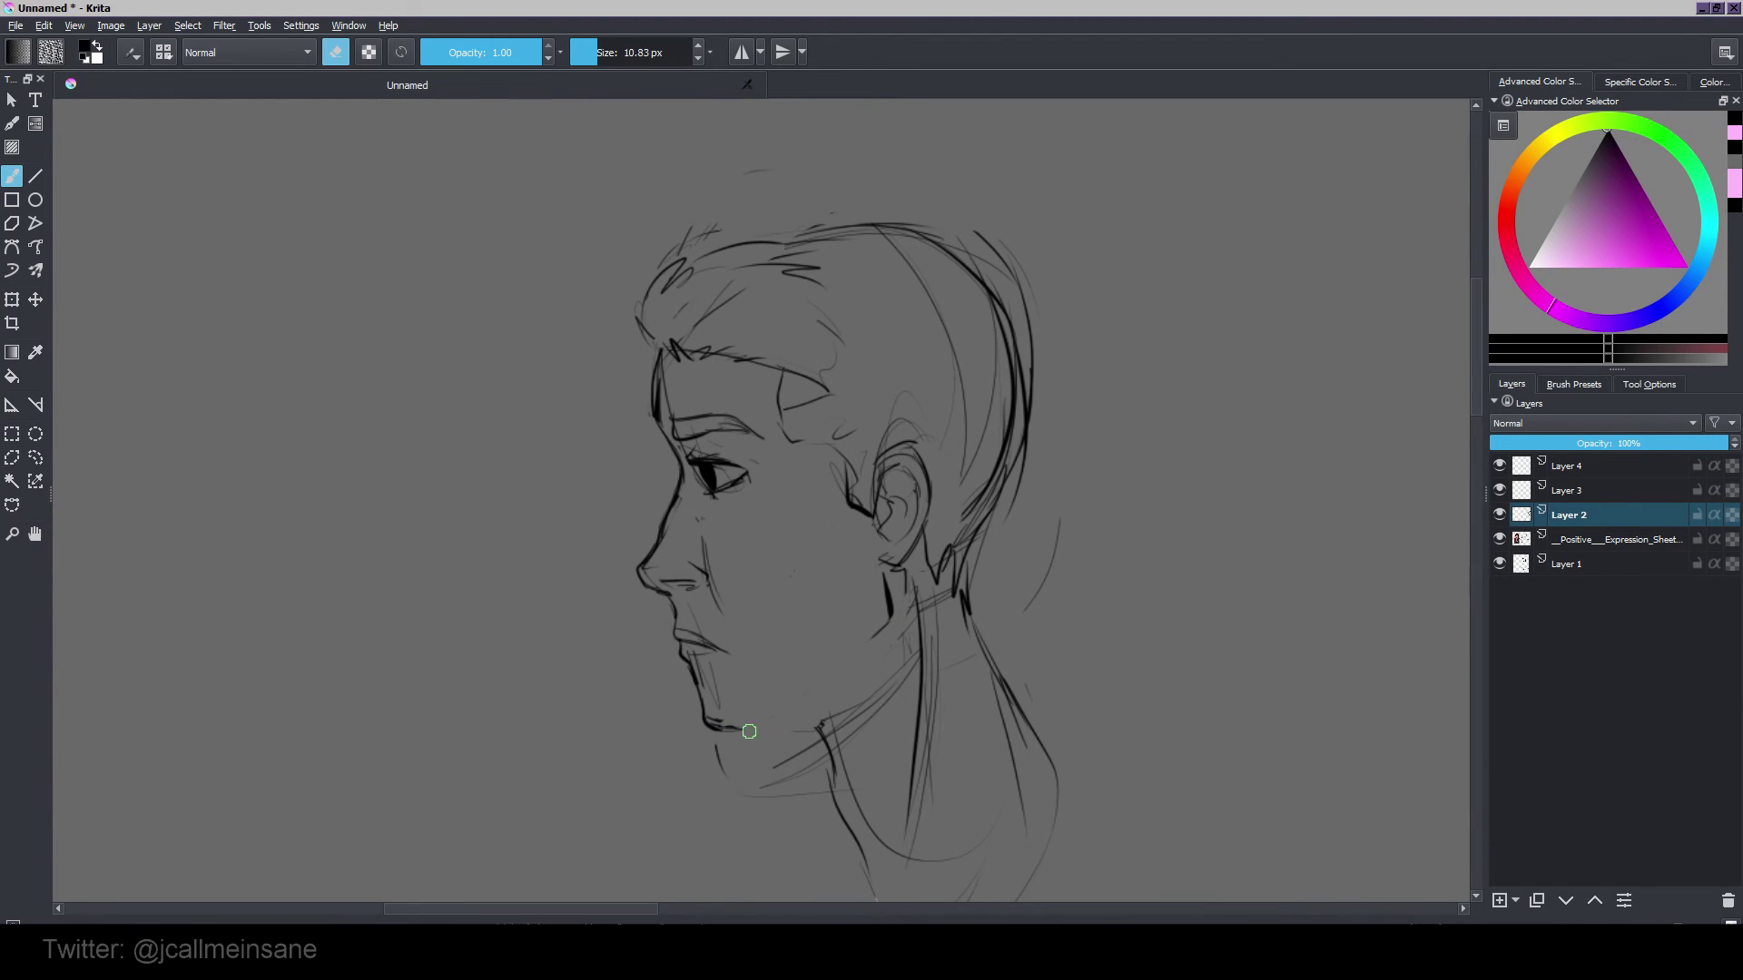
Step: Redraw the chin and underside of the jaw, then replace the jaw corner with a softer jawline
key(e)
mouse_move(682, 655)
mouse_down()
mouse_move(722, 743)
mouse_move(699, 710)
mouse_up()
key(e)
key(e)
drag(710, 724, 798, 716)
key(e)
drag(887, 575, 879, 638)
key(e)
drag(859, 656, 759, 706)
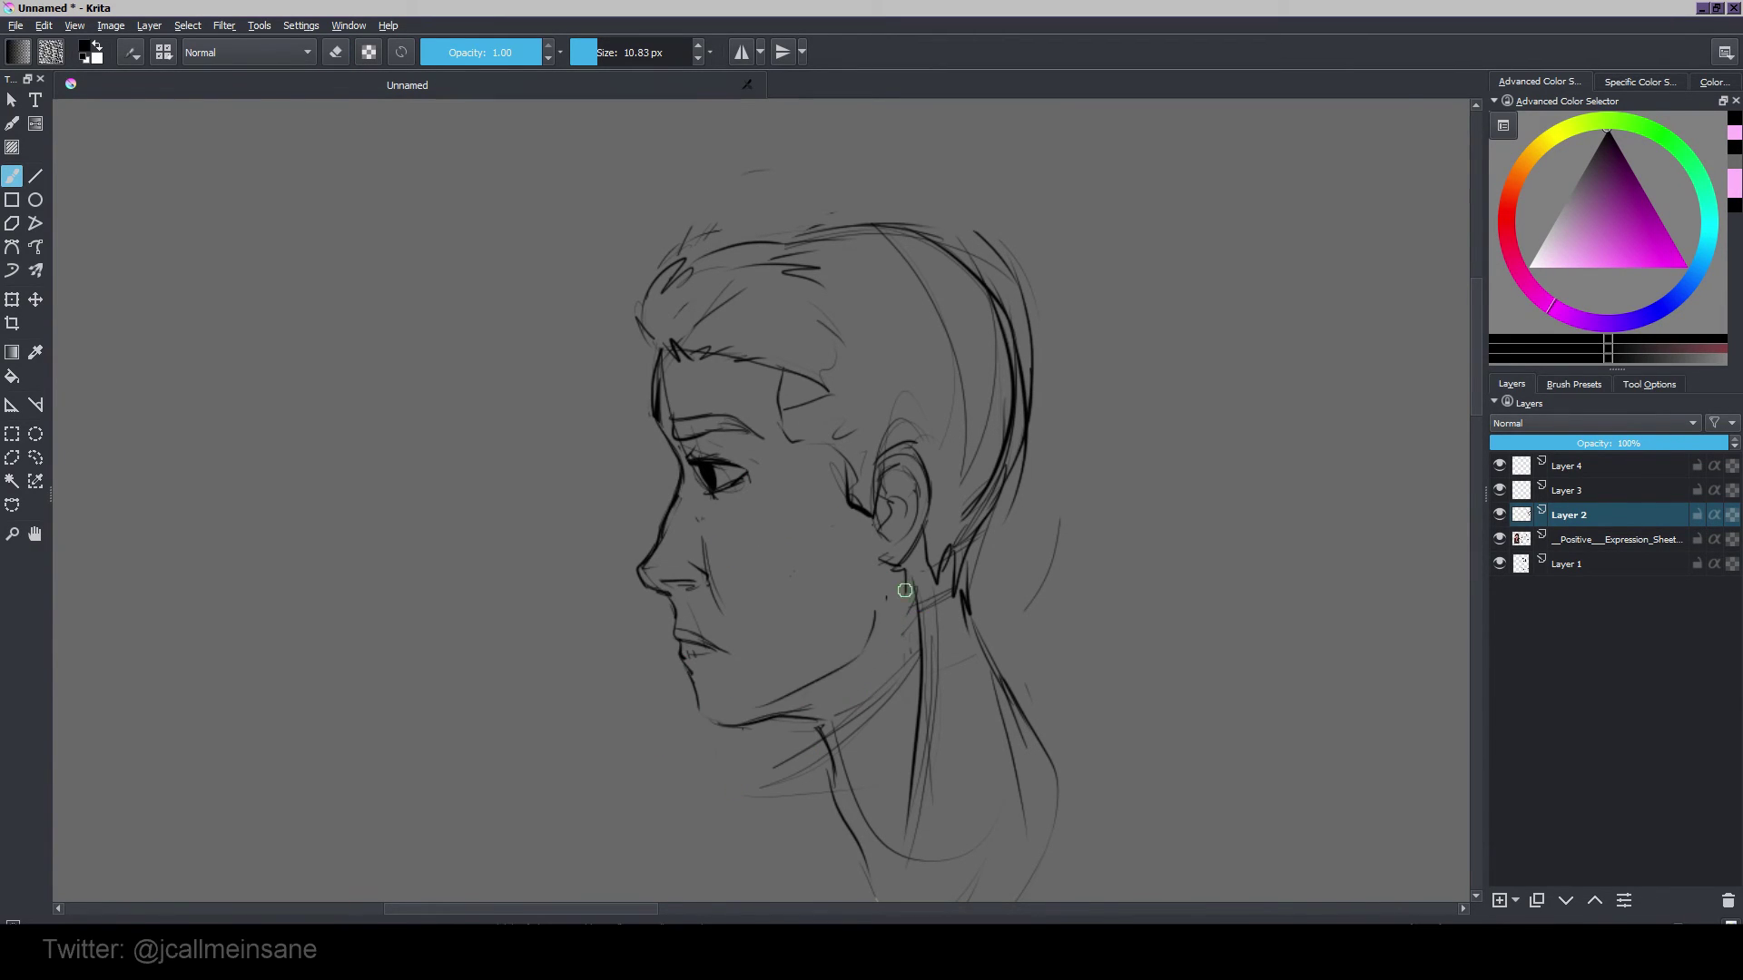
Step: Redraw the neck with a long side muscle line, the nape slope and the throat contour
drag(909, 572, 876, 779)
key(e)
key(e)
drag(987, 572, 1078, 694)
drag(843, 742, 817, 844)
drag(926, 648, 939, 768)
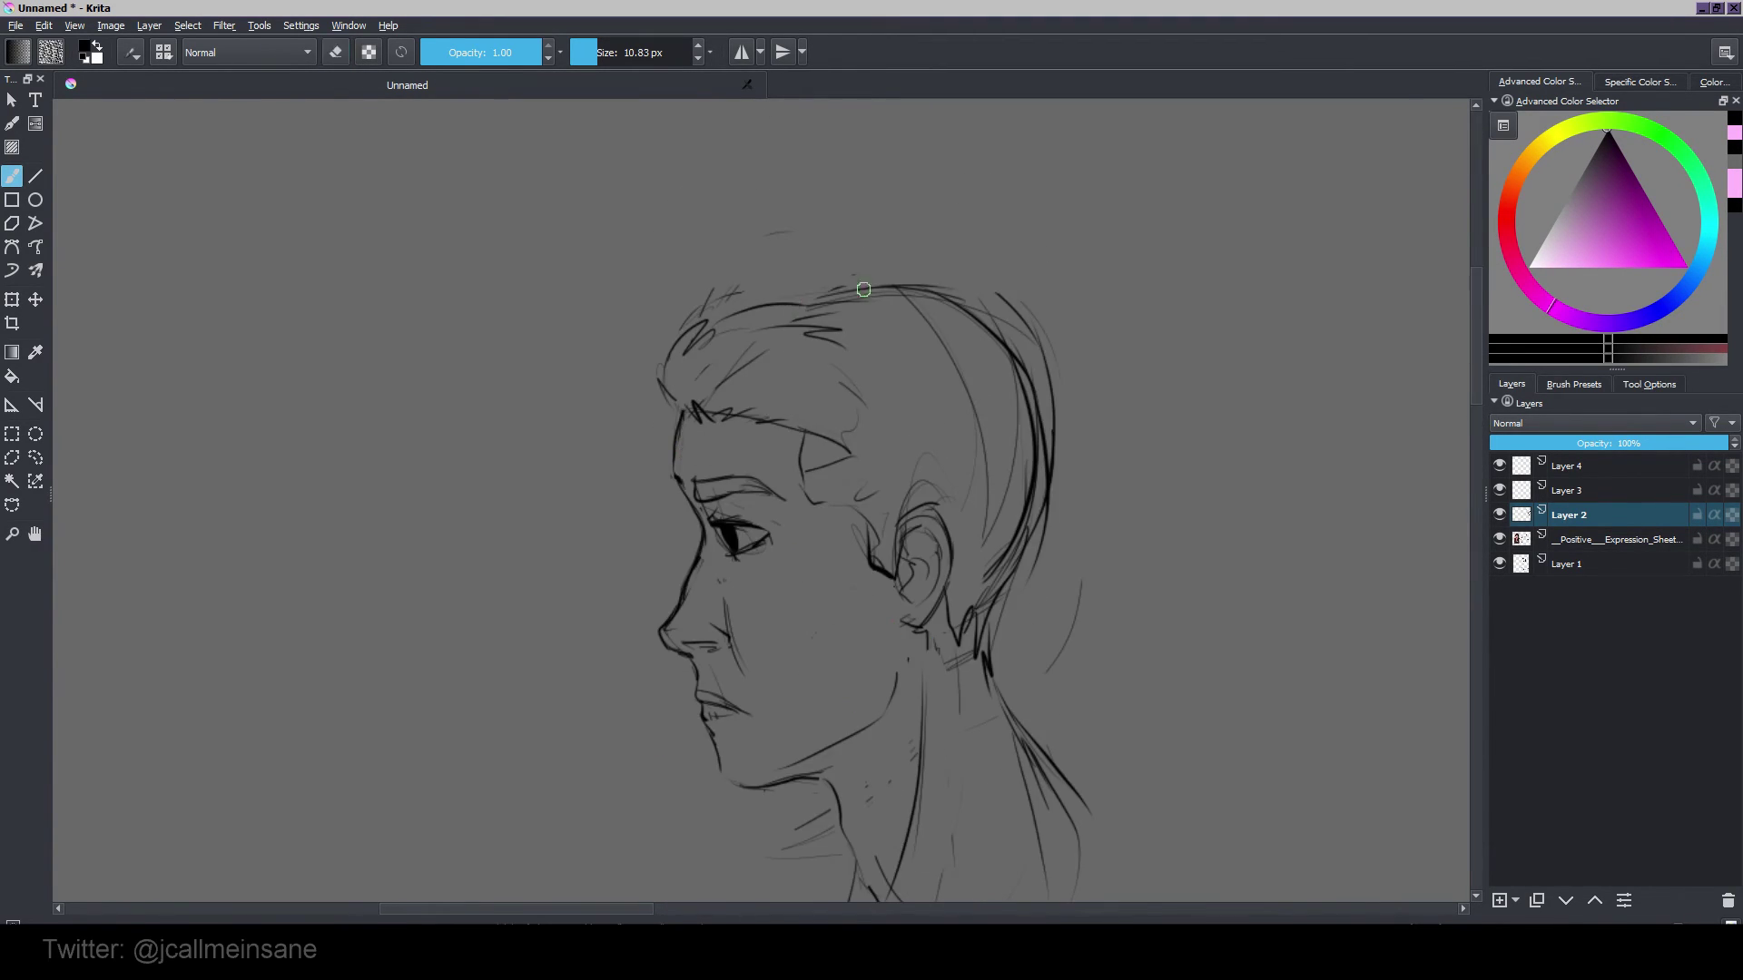
Step: Erase the construction curves at the back of the skull and replace them with loose short hair strokes
key(e)
drag(1035, 368, 998, 590)
key(e)
drag(887, 396, 965, 496)
key(e)
drag(959, 298, 1024, 366)
key(e)
drag(980, 310, 1021, 361)
drag(1026, 595, 996, 474)
Step: Erase the crease beside the nose and rework the profile's eye, nose bridge and lips
key(e)
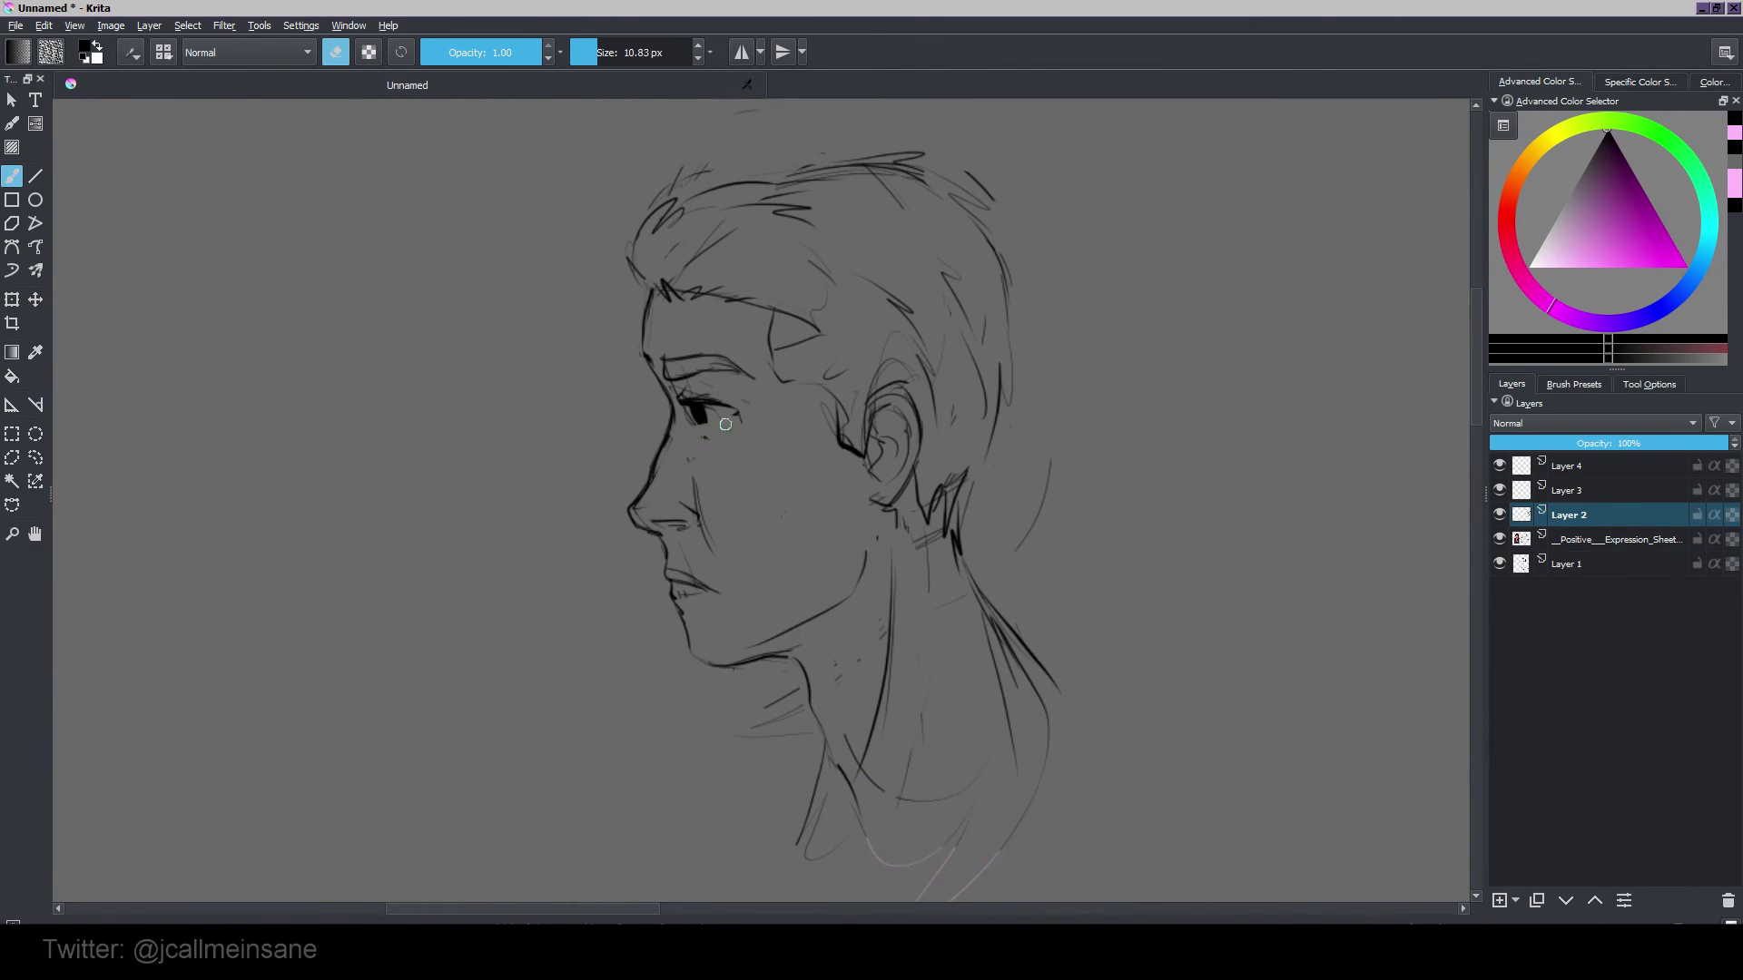
key(e)
drag(703, 407, 705, 550)
drag(704, 536, 713, 633)
drag(696, 591, 733, 618)
key(e)
key(e)
mouse_move(701, 479)
mouse_down()
mouse_move(709, 537)
mouse_move(643, 603)
mouse_up()
key(e)
key(e)
key(e)
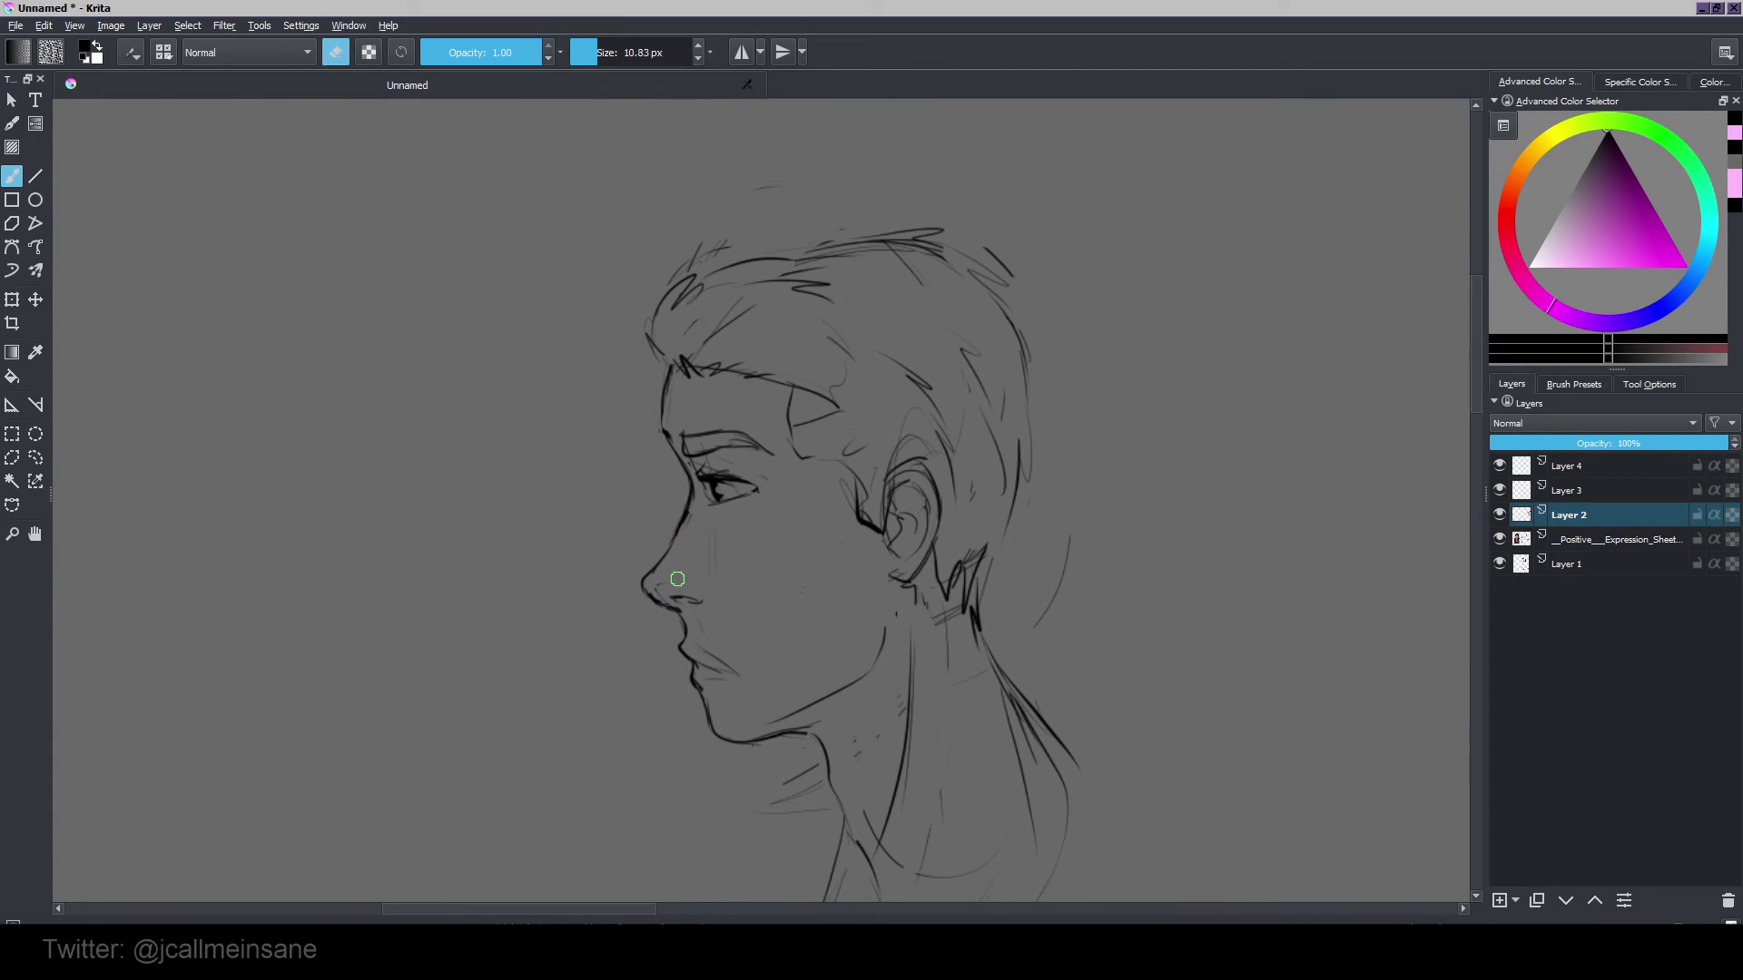
Step: Refine the eyelids and eyebrow, then redraw and clean up the nostril and nose base
mouse_move(677, 513)
mouse_down()
mouse_move(635, 577)
mouse_move(702, 597)
mouse_move(700, 572)
mouse_up()
key(e)
key(e)
key(e)
mouse_move(714, 438)
mouse_down()
mouse_move(693, 448)
mouse_move(755, 445)
mouse_up()
drag(793, 446, 761, 358)
drag(677, 423, 713, 408)
drag(663, 576, 722, 587)
key(e)
drag(706, 580, 683, 564)
key(e)
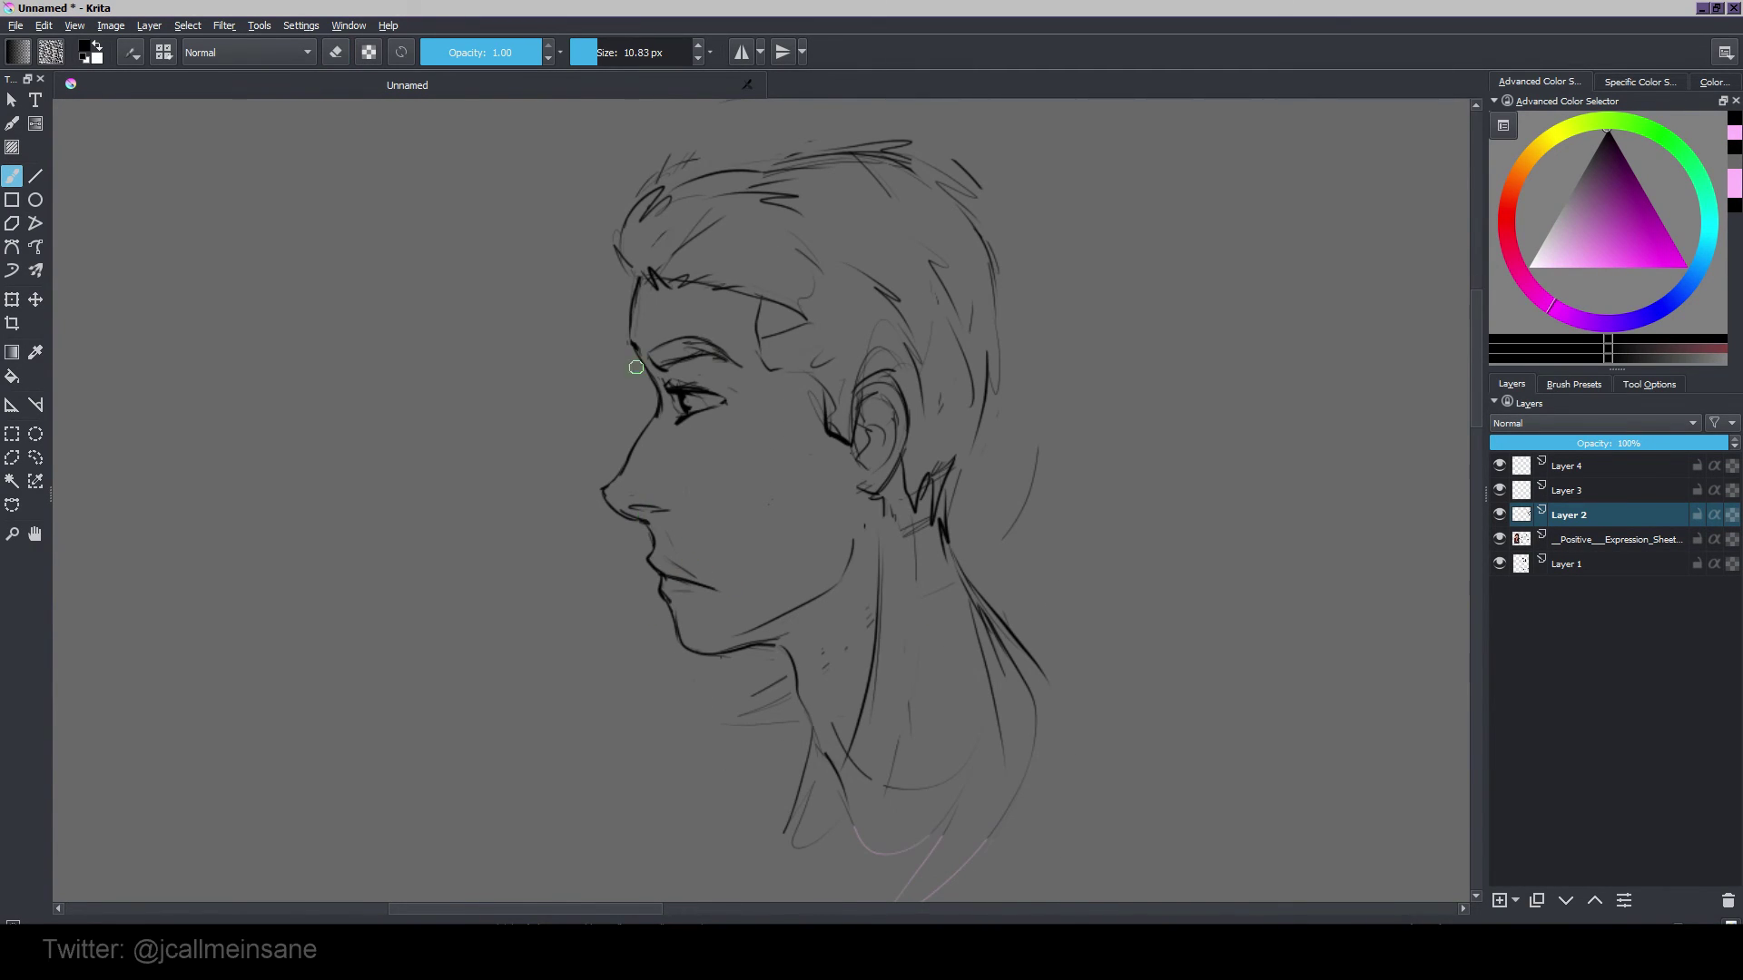
Step: Erase and redraw the forehead contour with its front hair tuft, and add a hair stroke behind the head
scroll(910, 573, down, 3)
scroll(909, 530, up, 3)
key(e)
mouse_move(632, 363)
mouse_down()
mouse_move(625, 431)
mouse_move(641, 438)
mouse_up()
key(e)
drag(625, 331, 643, 373)
drag(1013, 410, 969, 524)
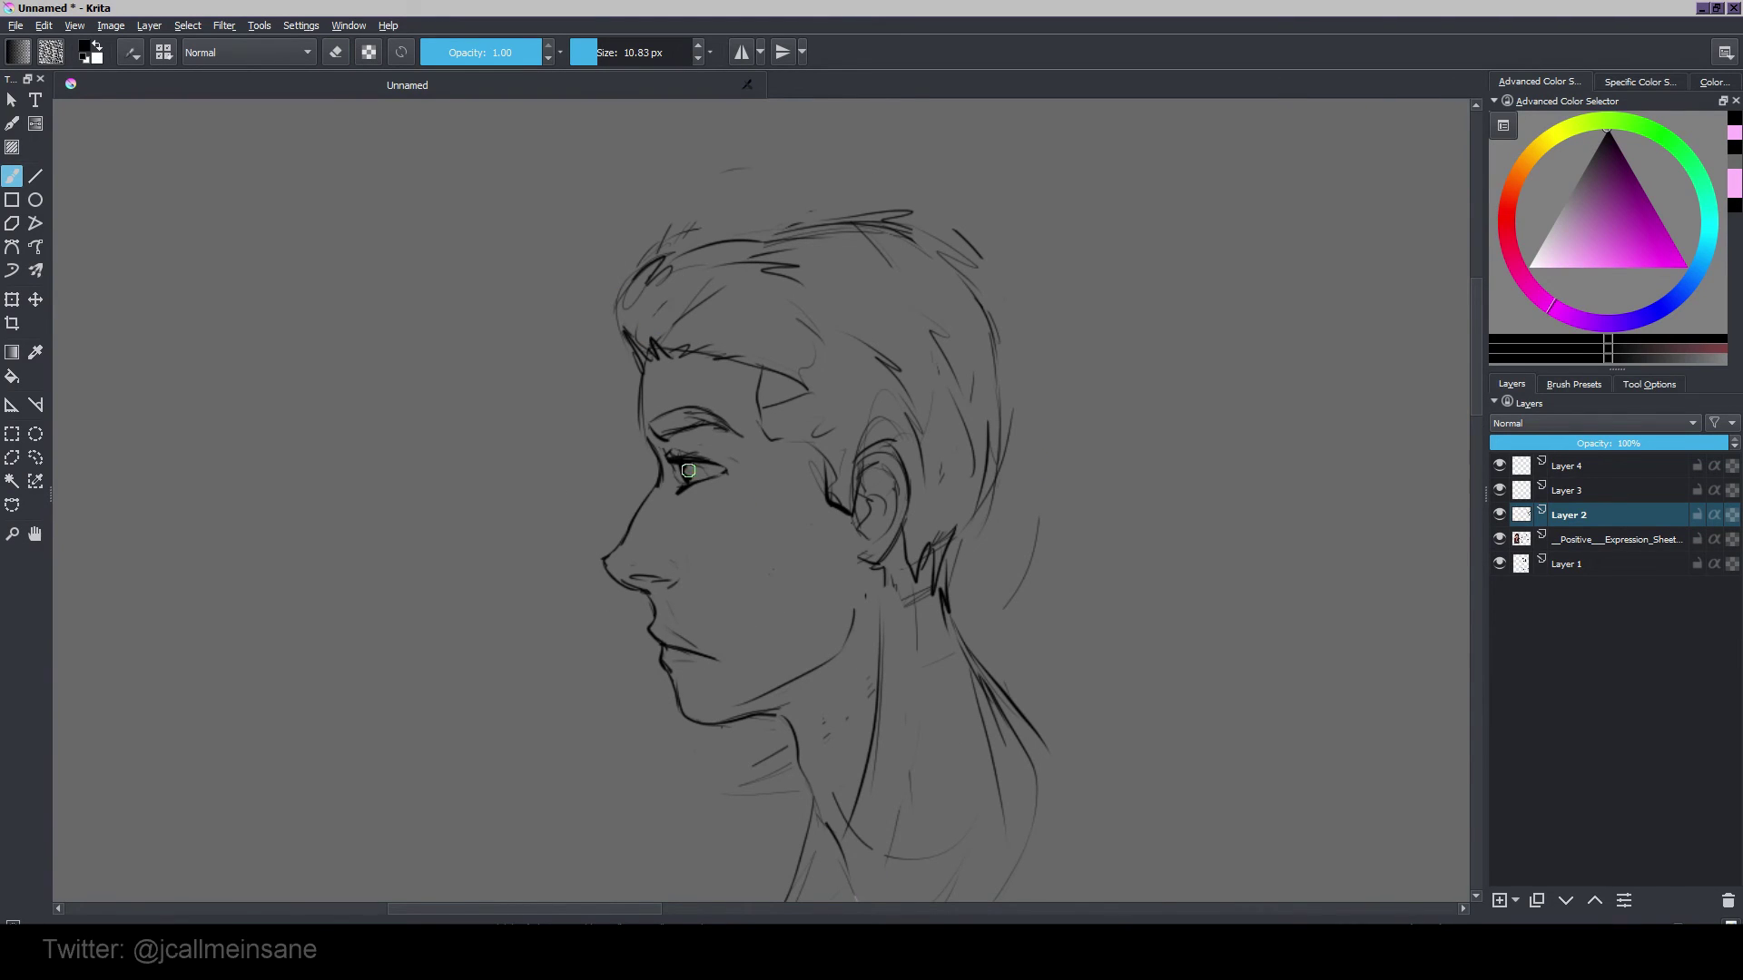
Step: Erase part of the profile's eye and redraw the iris and lower lid more cleanly
key(e)
drag(689, 470, 723, 474)
key(e)
drag(692, 467, 712, 481)
Step: Sketch a new three-quarter head in pink below the profile, with skull oval, centre line, eye placement, ear and jaw
scroll(973, 565, down, 6)
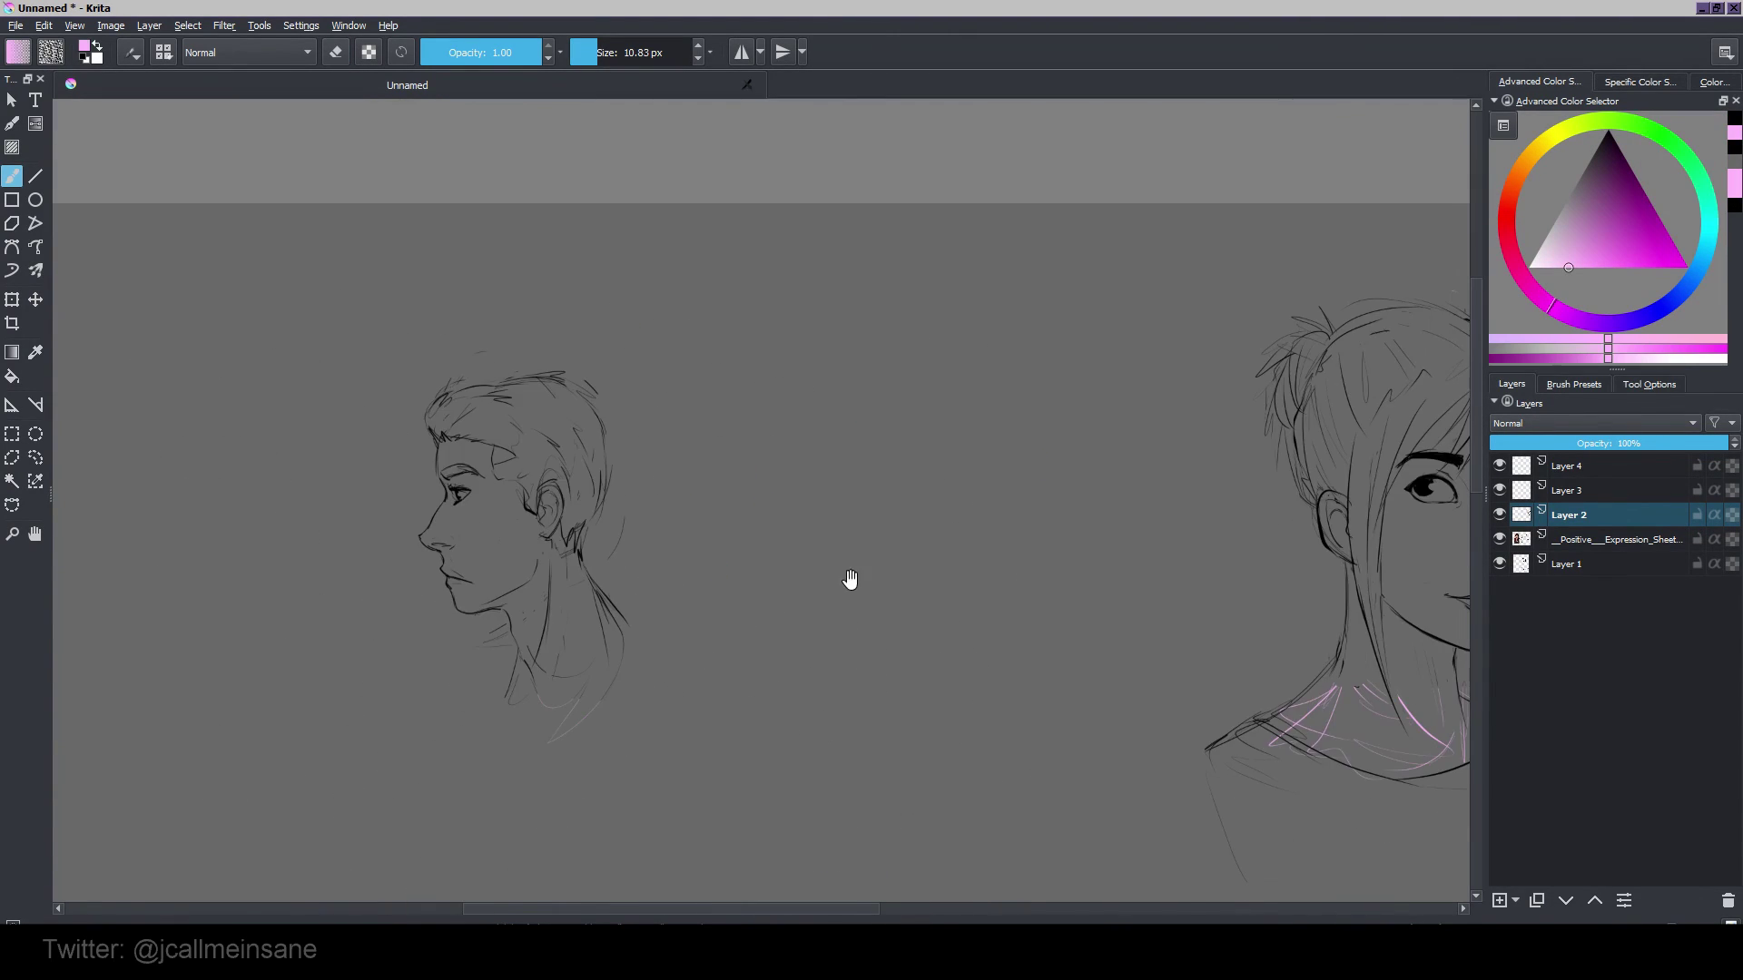
mouse_move(848, 580)
mouse_down()
mouse_move(755, 642)
mouse_move(804, 511)
mouse_up()
scroll(805, 511, up, 4)
drag(650, 459, 635, 740)
drag(670, 481, 691, 726)
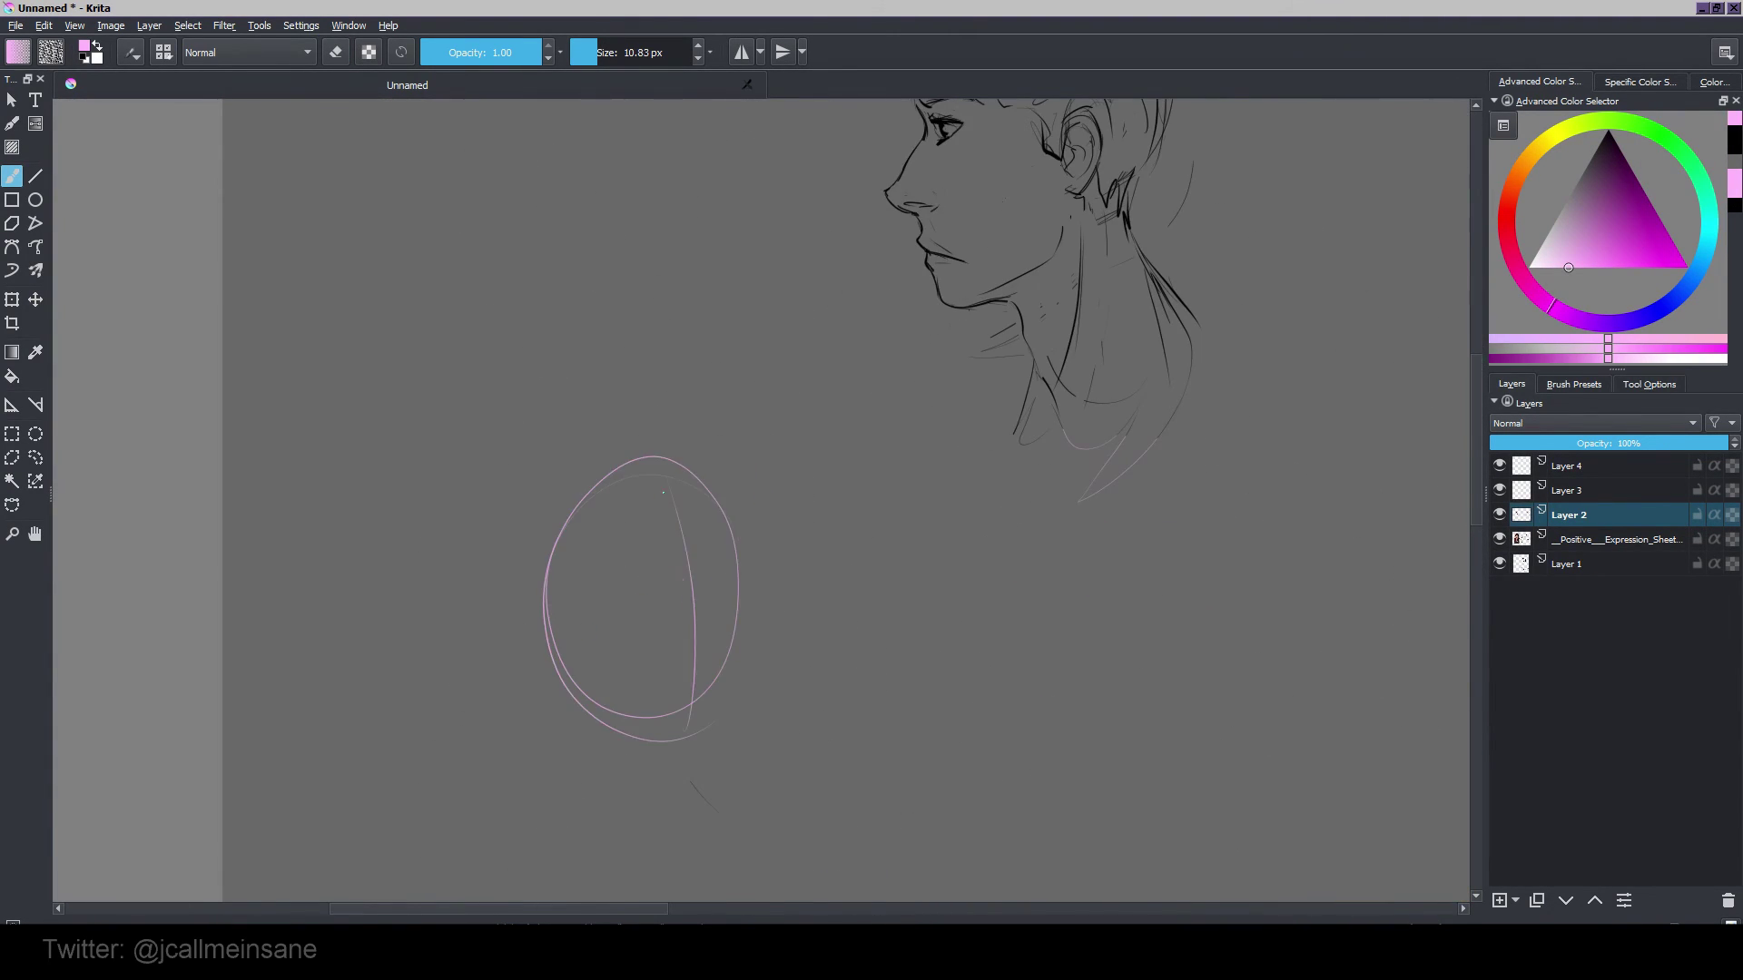
drag(674, 632, 610, 577)
drag(746, 561, 705, 587)
drag(756, 514, 739, 640)
drag(550, 628, 681, 743)
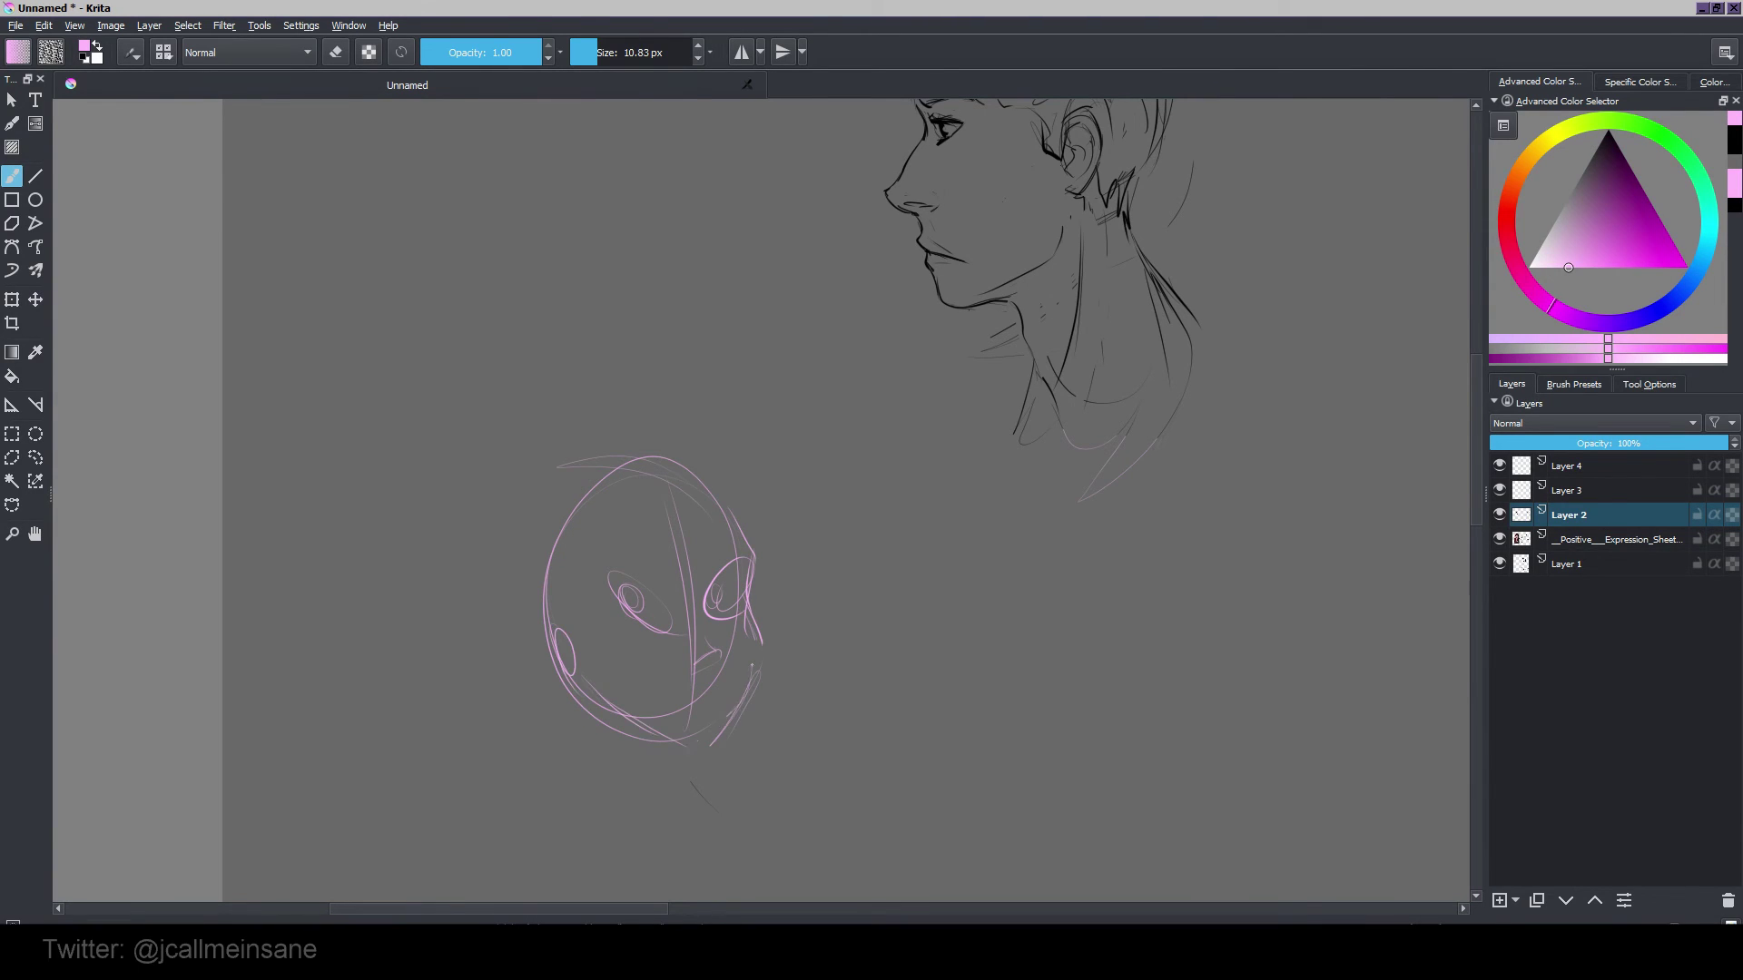
Step: Rough in the pink head's shoulder curve, eyes, lips and chin, and strengthen its jaw and skull outline
drag(754, 664, 690, 744)
drag(554, 678, 463, 755)
mouse_move(658, 609)
mouse_down()
mouse_move(679, 527)
mouse_move(682, 541)
mouse_up()
drag(749, 501, 753, 520)
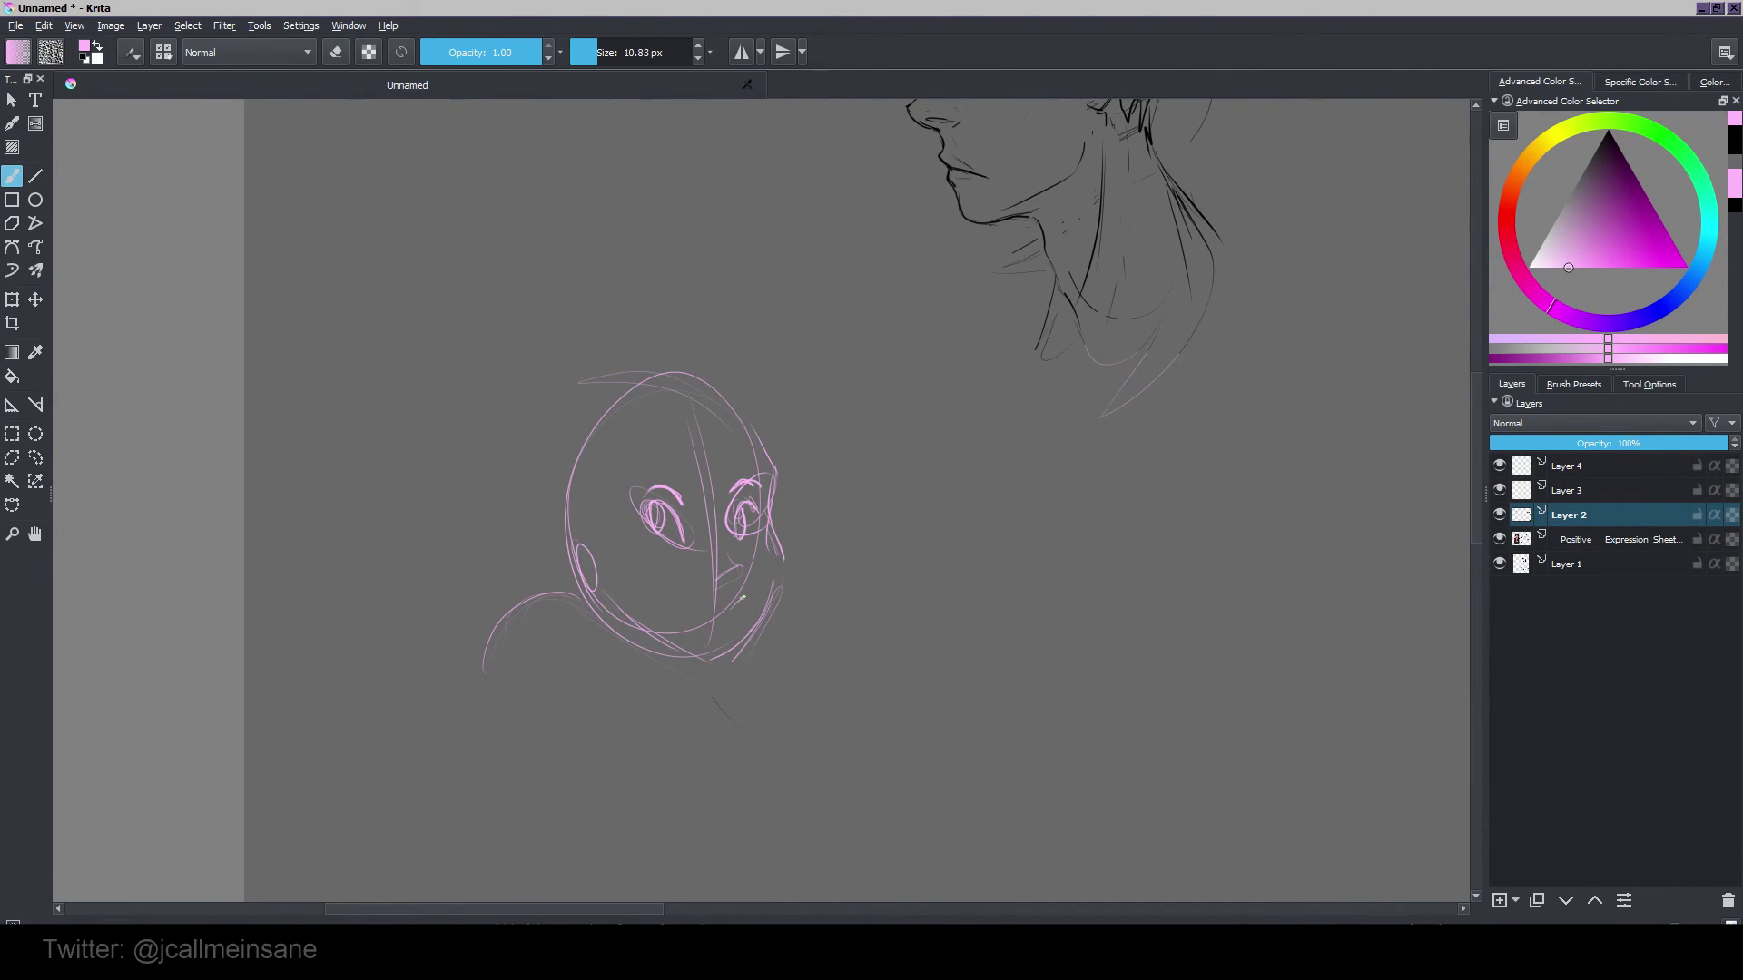
drag(619, 600, 742, 665)
drag(782, 541, 746, 659)
drag(574, 381, 771, 543)
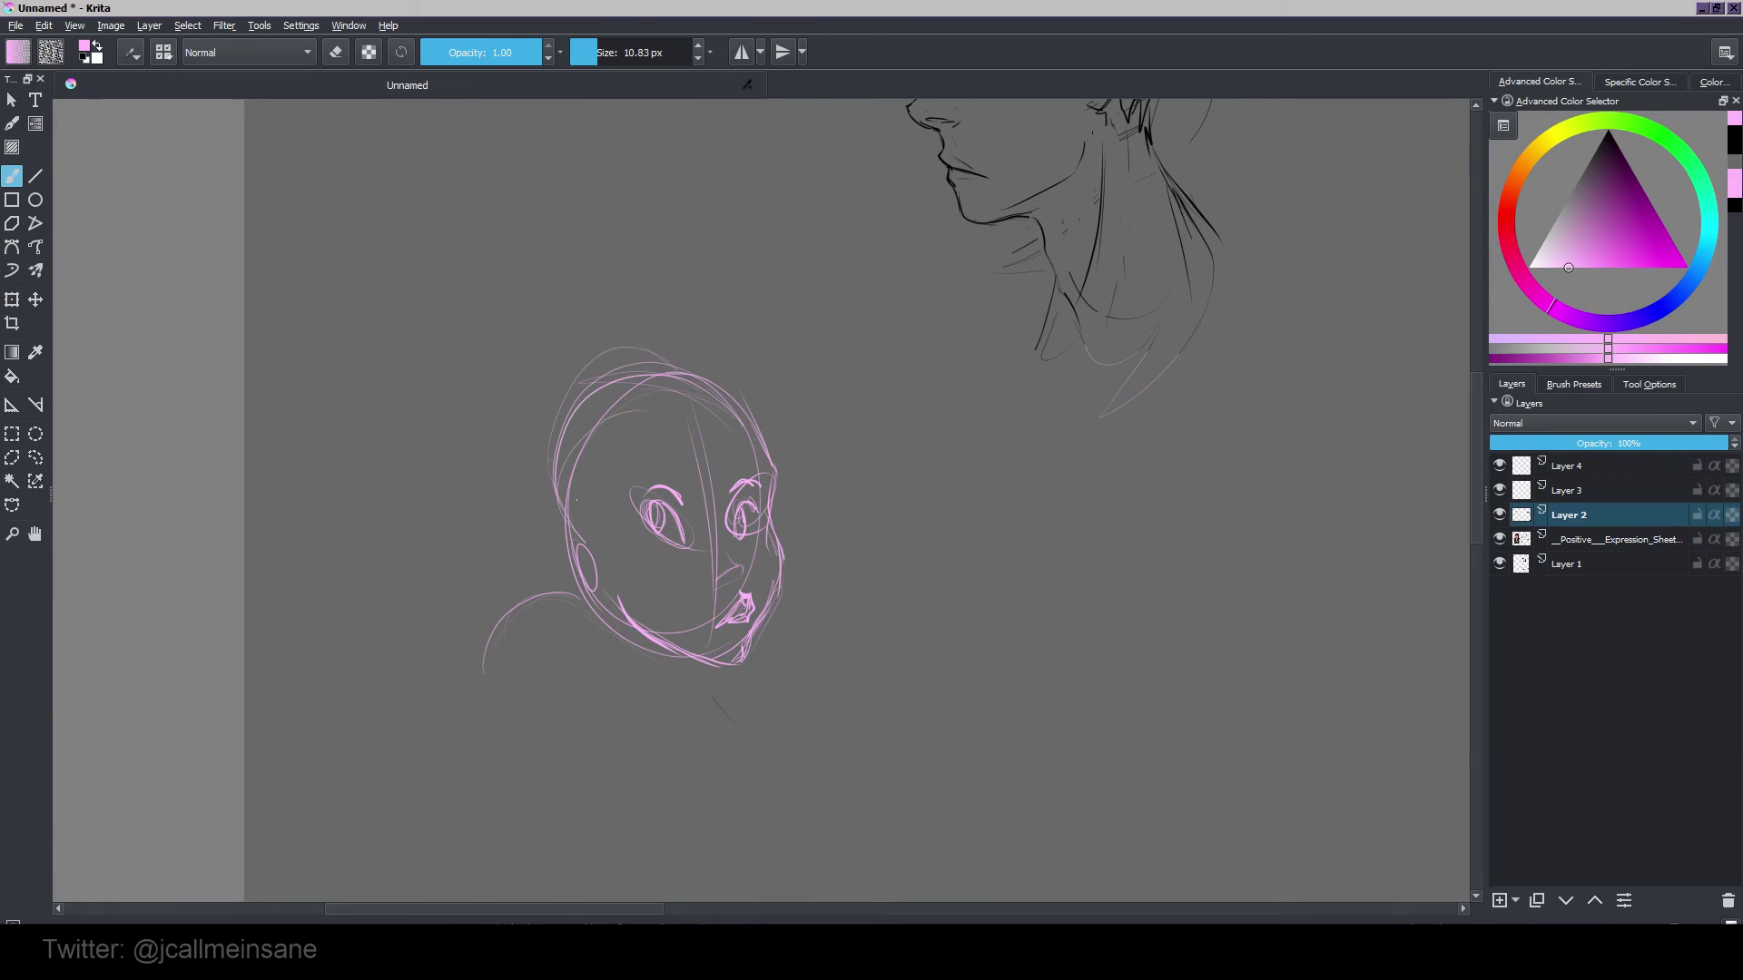
Step: Sketch the pink head's ear and a straight fringe across the forehead with curved sides
drag(552, 467, 618, 599)
drag(590, 518, 601, 586)
drag(735, 388, 786, 477)
drag(635, 409, 637, 470)
drag(649, 473, 780, 461)
drag(727, 386, 603, 472)
drag(690, 367, 574, 491)
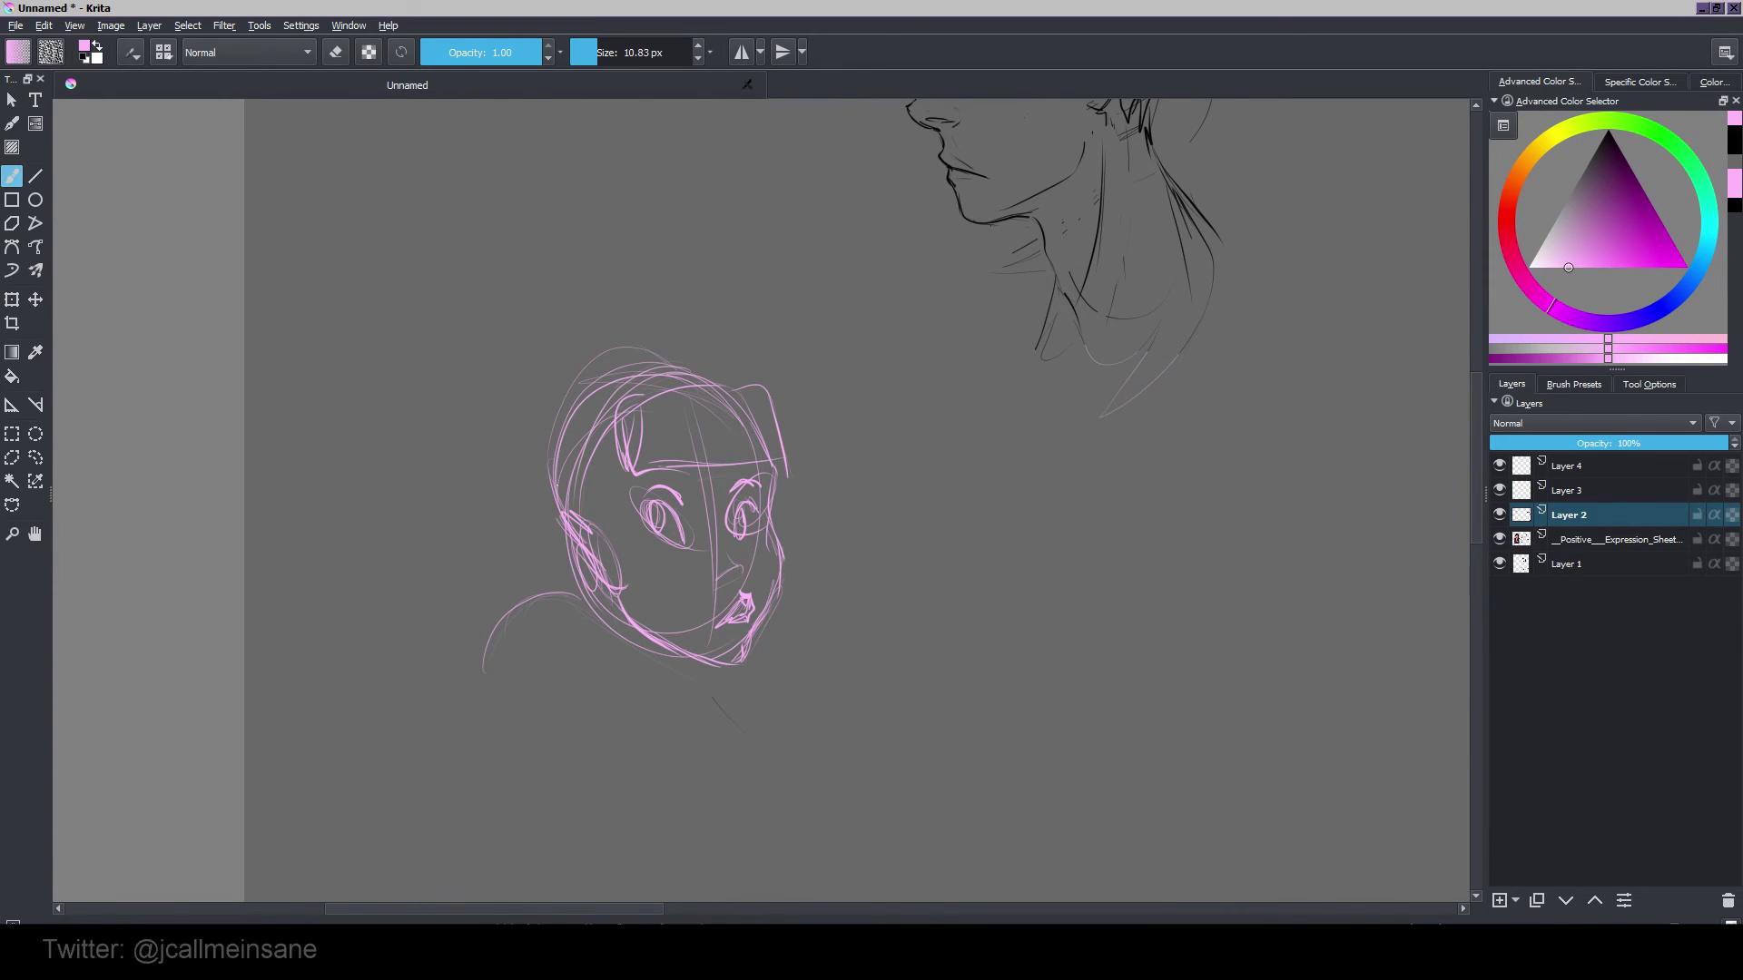
Step: Sketch the outer hair mass with flipped-out ends and clean up the lines at the crown
drag(508, 418, 681, 319)
drag(627, 363, 685, 329)
mouse_move(506, 404)
mouse_down()
mouse_move(470, 557)
mouse_move(579, 590)
mouse_up()
key(e)
drag(626, 323, 715, 383)
key(e)
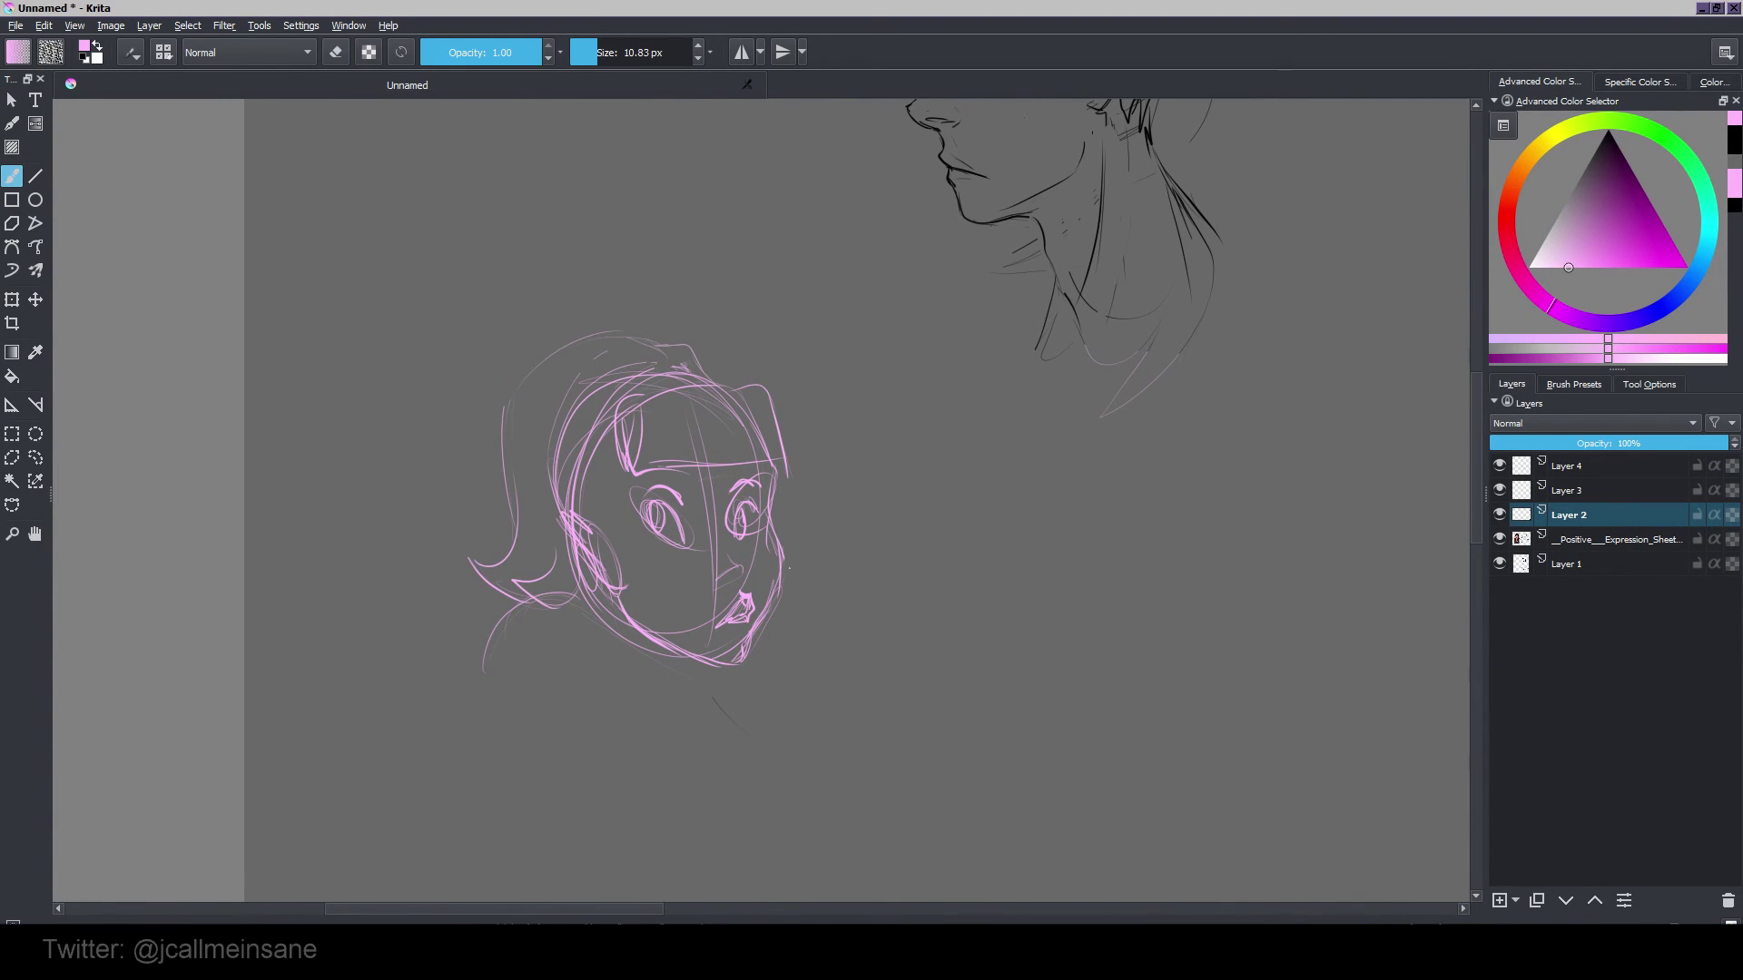
Step: Rough in the shoulder, a bent arm and a cup with a straw reaching the lips
drag(595, 565, 508, 614)
drag(787, 563, 831, 592)
mouse_move(719, 614)
mouse_down()
mouse_move(701, 528)
mouse_move(840, 521)
mouse_move(859, 647)
mouse_up()
drag(778, 554, 817, 697)
mouse_move(581, 472)
mouse_down()
mouse_move(513, 545)
mouse_move(621, 785)
mouse_up()
drag(603, 753, 800, 640)
drag(601, 556, 650, 708)
Step: Sketch the hand gripping the cup and reinforce the forearm and elbow lines
drag(790, 581, 781, 652)
drag(796, 597, 854, 592)
drag(805, 575, 860, 643)
drag(790, 679, 817, 661)
drag(583, 776, 730, 727)
drag(646, 694, 789, 629)
drag(613, 681, 754, 651)
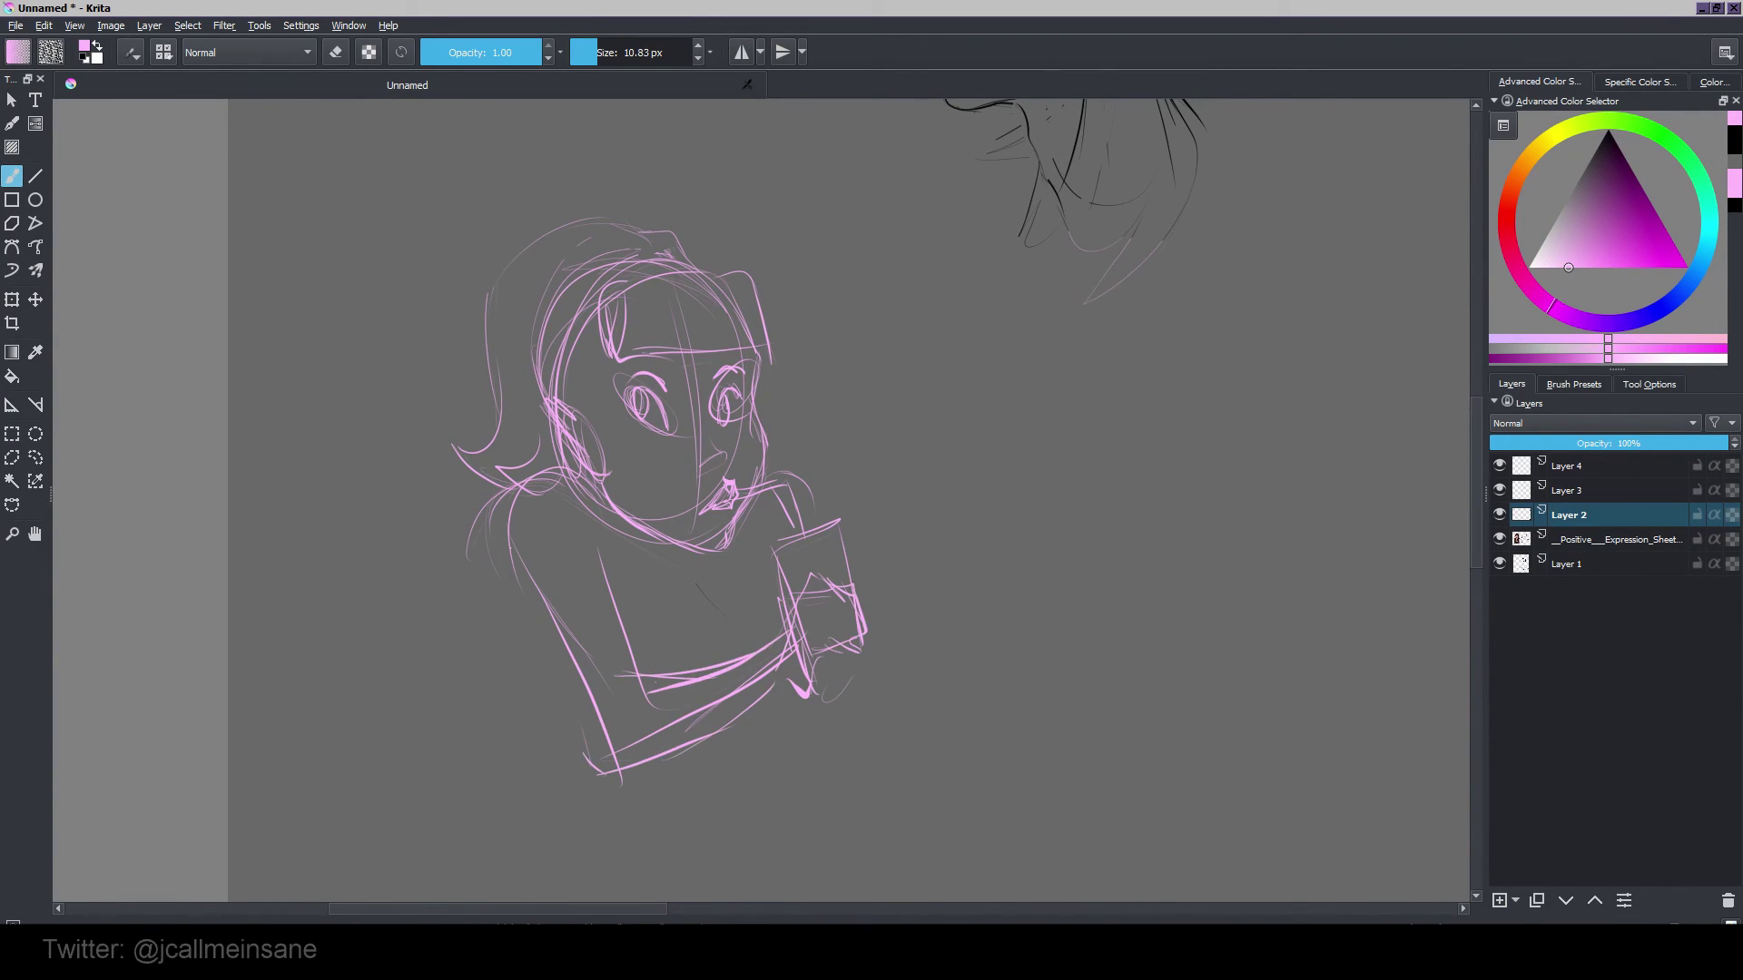
Step: Add a neck line, erase parts of the upper arm, and redraw the shoulder and back contour
drag(630, 528, 639, 566)
key(e)
drag(528, 535, 535, 649)
drag(613, 604, 645, 708)
key(e)
drag(570, 507, 570, 672)
drag(545, 527, 513, 804)
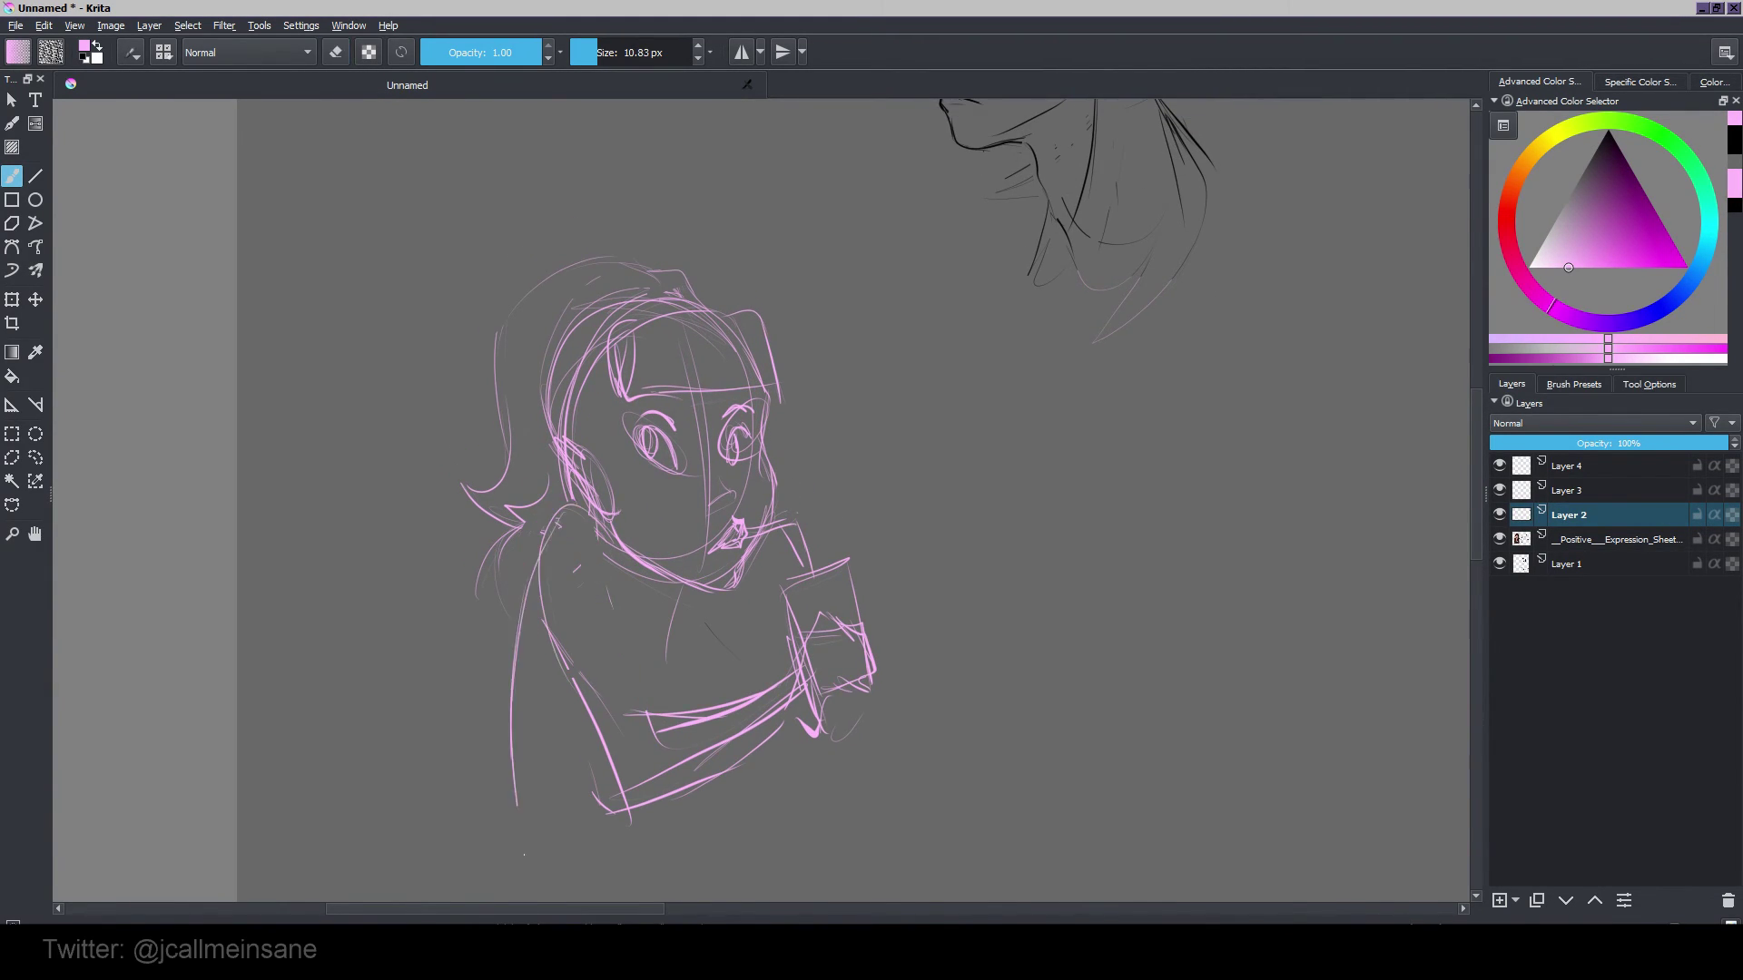
Step: Refine the hand on the cup, erase the crossing forearm, and redraw the chest and upper-arm lines
mouse_move(839, 641)
mouse_down()
mouse_move(833, 600)
mouse_move(859, 686)
mouse_move(851, 611)
mouse_up()
drag(637, 610, 669, 506)
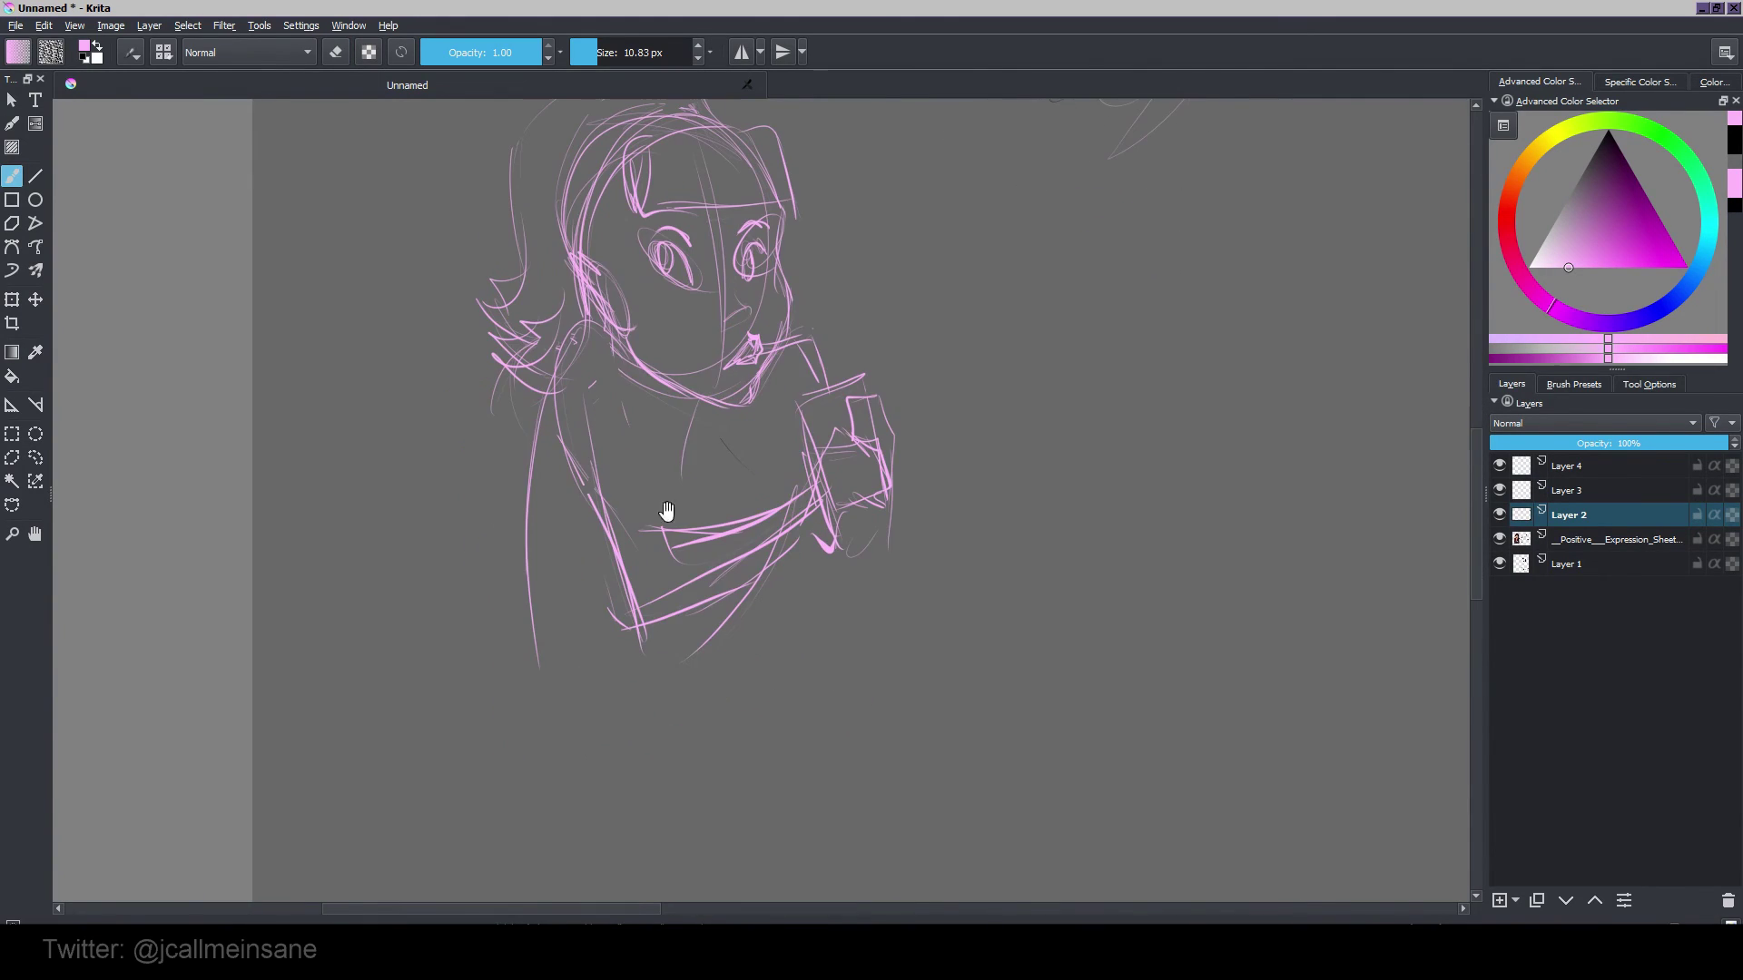
key(e)
right_click(665, 640)
click(707, 745)
drag(708, 627, 705, 670)
drag(749, 486, 770, 601)
drag(530, 530, 617, 815)
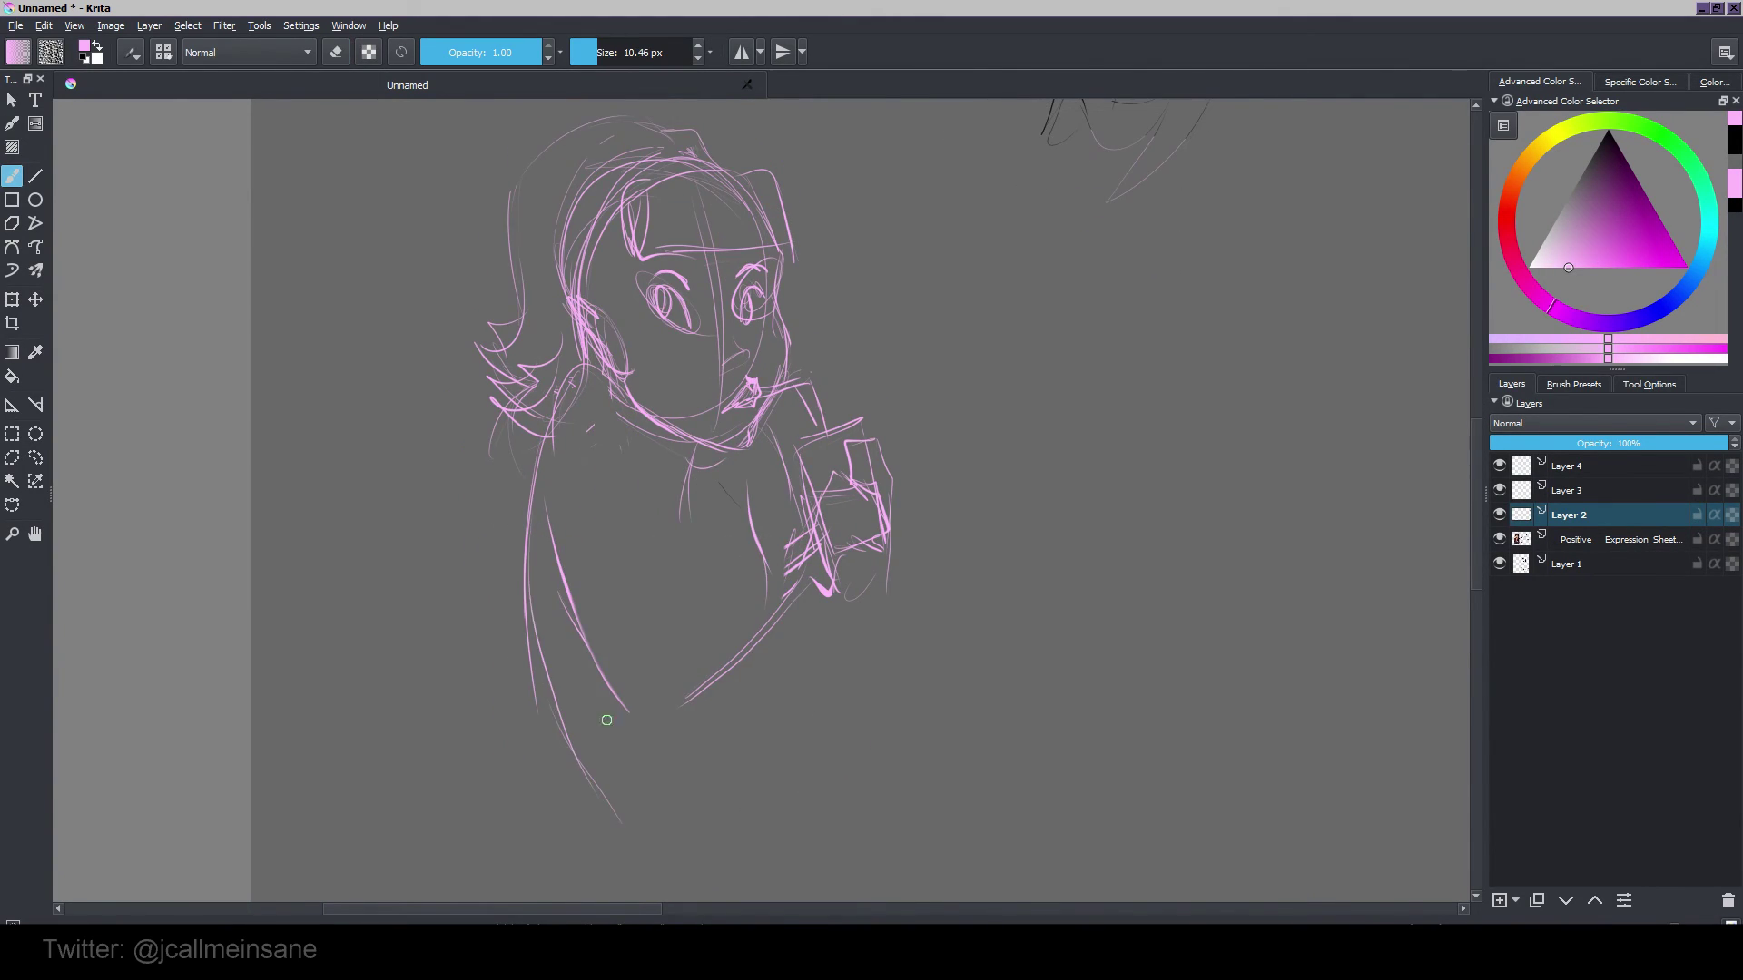
Step: Extend the near arm's contour and sketch the outer forearm line below the cup
drag(534, 590, 647, 834)
drag(809, 656, 821, 626)
drag(905, 494, 860, 699)
scroll(879, 447, up, 1)
drag(879, 447, 959, 552)
Step: Lock Layer 2's transparency, recolour the pink head and hair lines black with a large brush, and unlock it
click(1608, 130)
click(1732, 514)
drag(717, 254, 799, 518)
drag(799, 436, 814, 532)
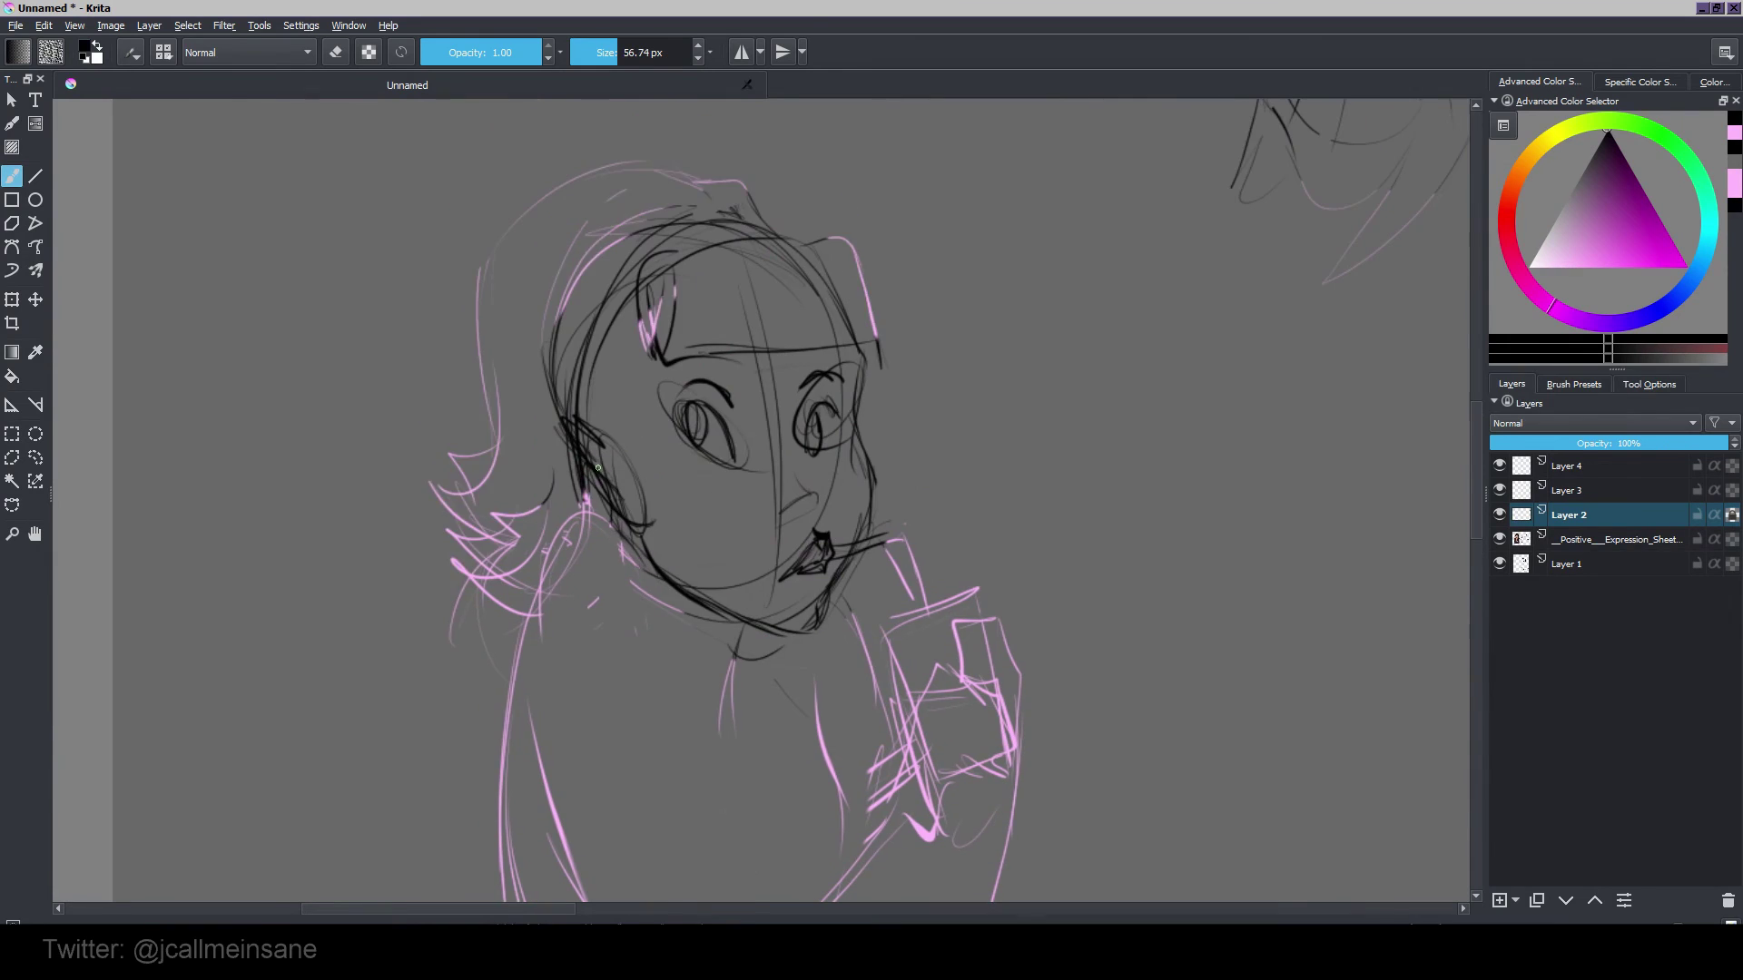
drag(490, 317, 513, 708)
click(1733, 515)
Step: Ink the far cheek contour and far eyebrow in black, then erase the rough far eye and nose
drag(868, 337, 874, 501)
scroll(861, 393, up, 1)
key(e)
key(e)
drag(877, 404, 883, 627)
mouse_move(844, 409)
mouse_down()
mouse_move(801, 452)
mouse_move(868, 397)
mouse_up()
drag(792, 456, 830, 549)
key(e)
mouse_move(804, 572)
mouse_down()
mouse_move(757, 589)
mouse_move(821, 592)
mouse_up()
key(e)
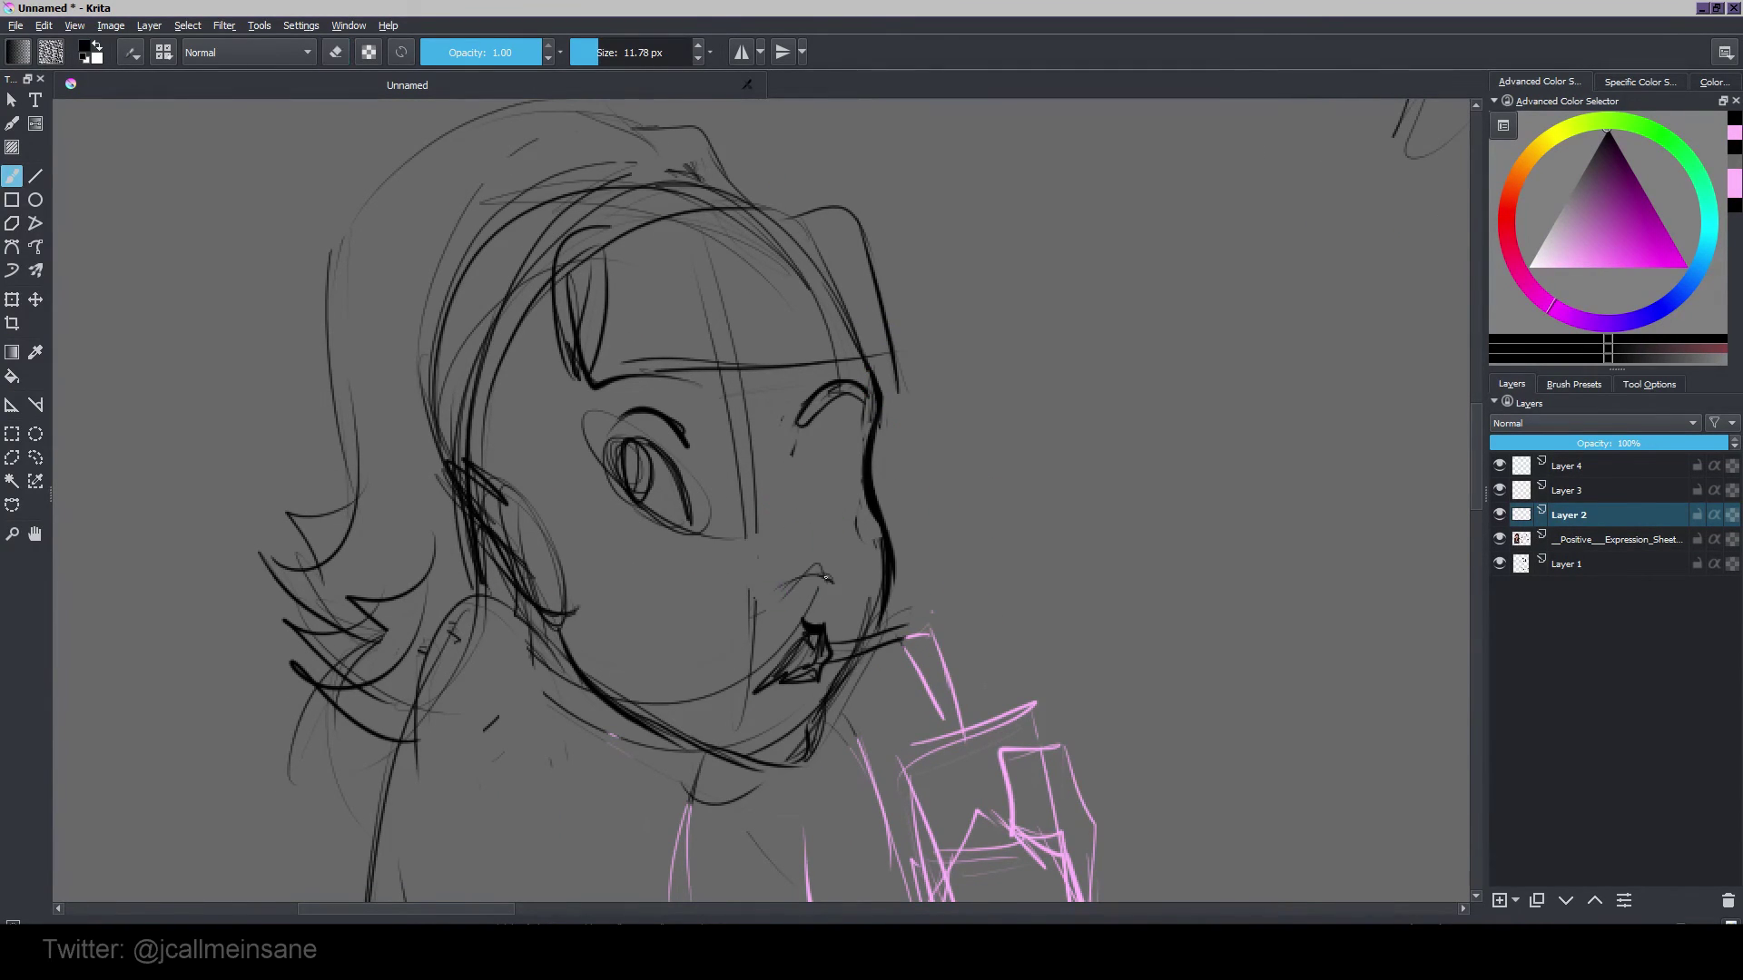
Step: Erase and redraw the nose bridge, nose tip and nostril
key(e)
mouse_move(799, 436)
mouse_down()
mouse_move(830, 547)
mouse_move(813, 576)
mouse_up()
key(e)
key(e)
drag(792, 481, 805, 529)
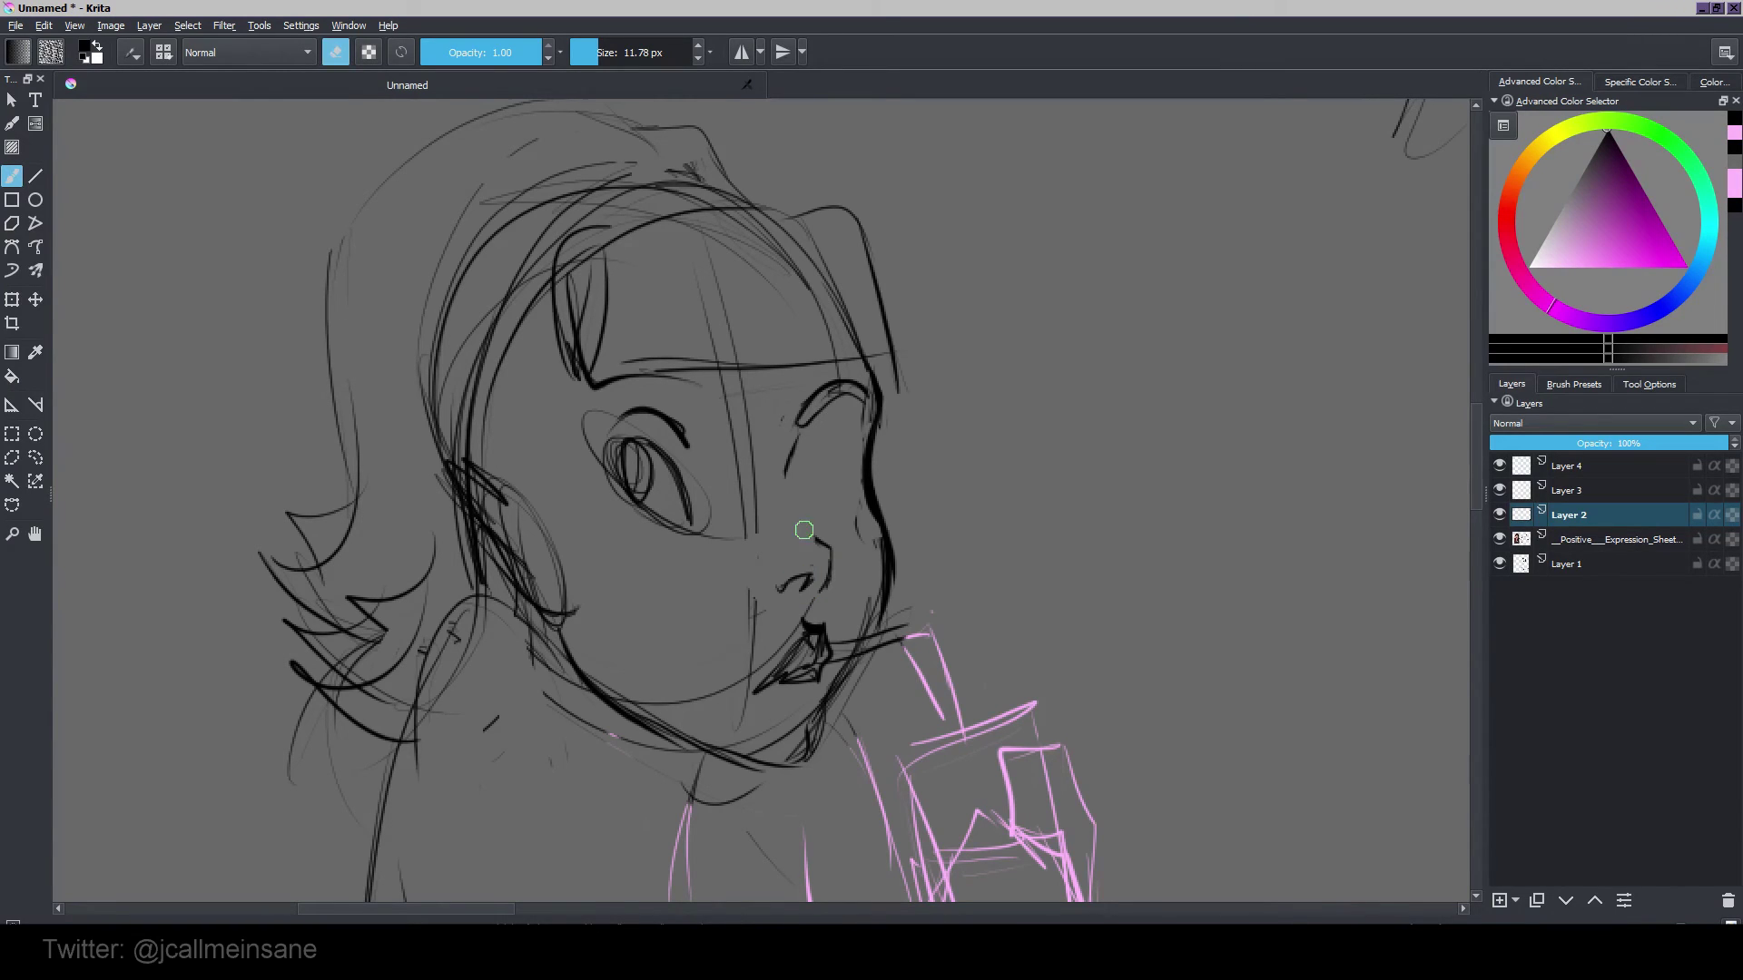
key(e)
drag(797, 438, 835, 558)
key(e)
key(e)
mouse_move(835, 561)
mouse_down()
mouse_move(814, 596)
mouse_move(825, 577)
mouse_up()
key(e)
Step: Draw the far eye with its iris and lashes, and erase the rough near eye
key(e)
drag(814, 502, 863, 451)
mouse_move(868, 461)
mouse_down()
mouse_move(814, 506)
mouse_move(822, 495)
mouse_up()
mouse_move(833, 447)
mouse_down()
mouse_move(883, 449)
mouse_move(835, 489)
mouse_up()
key(e)
drag(626, 459, 677, 509)
drag(627, 427, 699, 458)
key(e)
Step: Mirror the canvas view, clear construction lines around the near eye, draw its eyebrow, and reshape the lips
key(m)
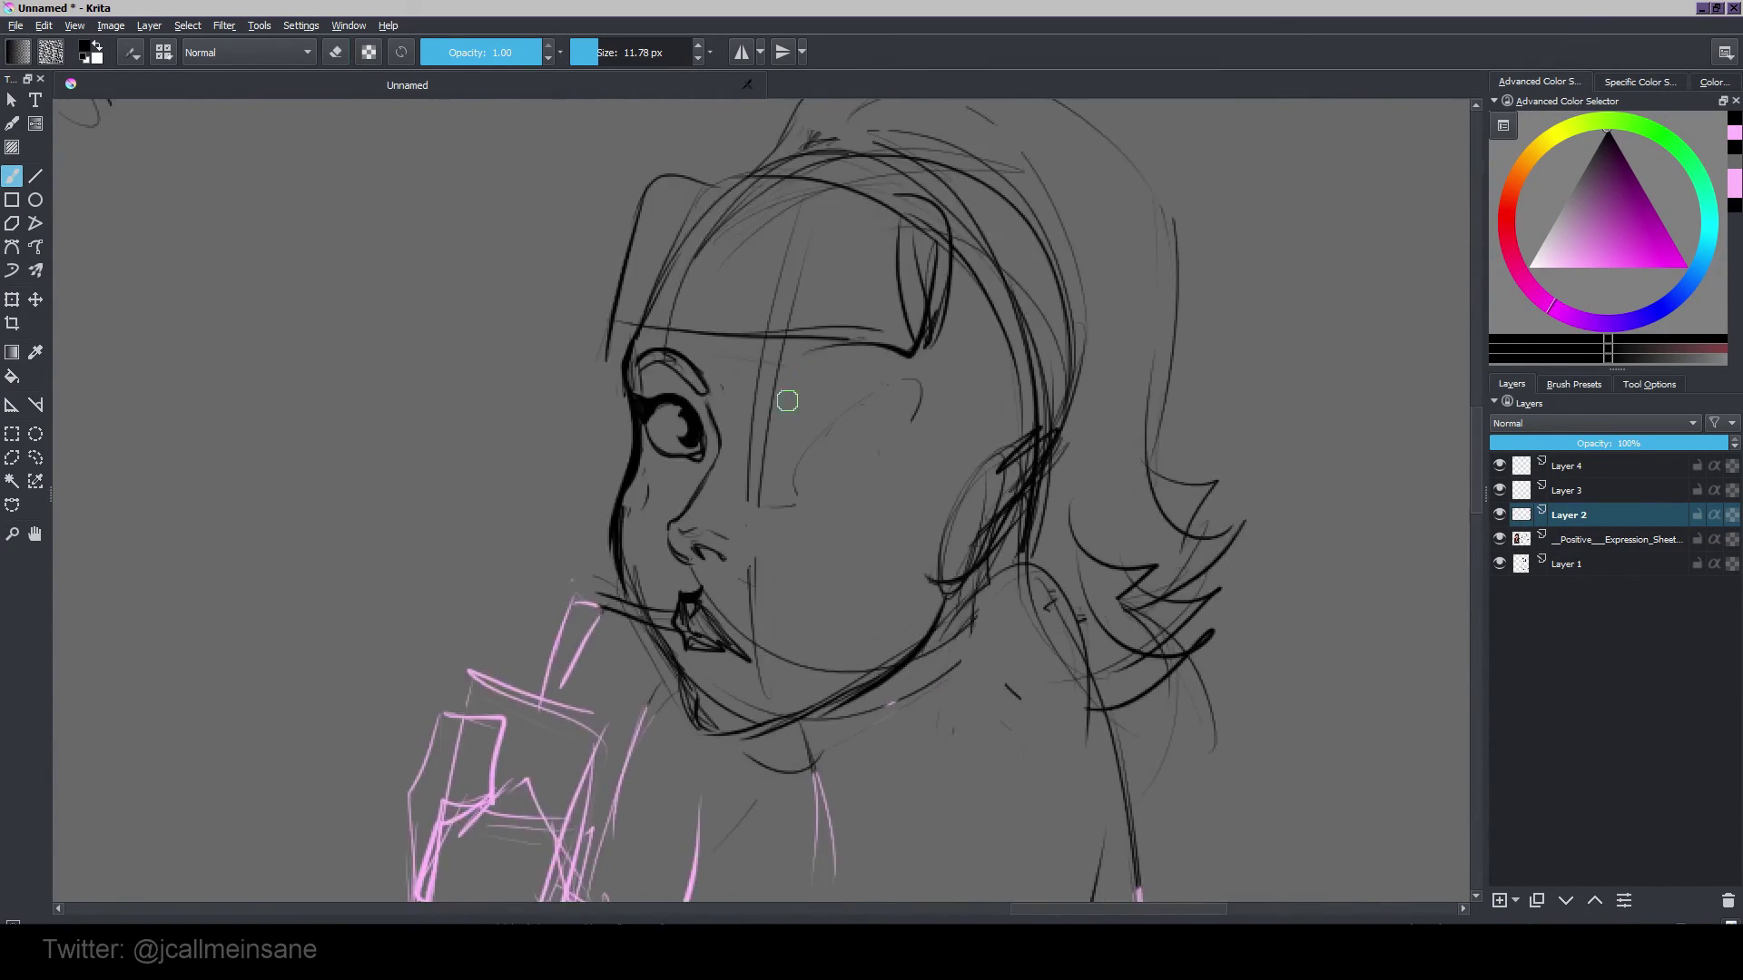
mouse_move(779, 399)
mouse_down()
mouse_move(887, 386)
mouse_move(781, 504)
mouse_up()
key(e)
key(e)
key(e)
key(e)
drag(690, 595, 737, 648)
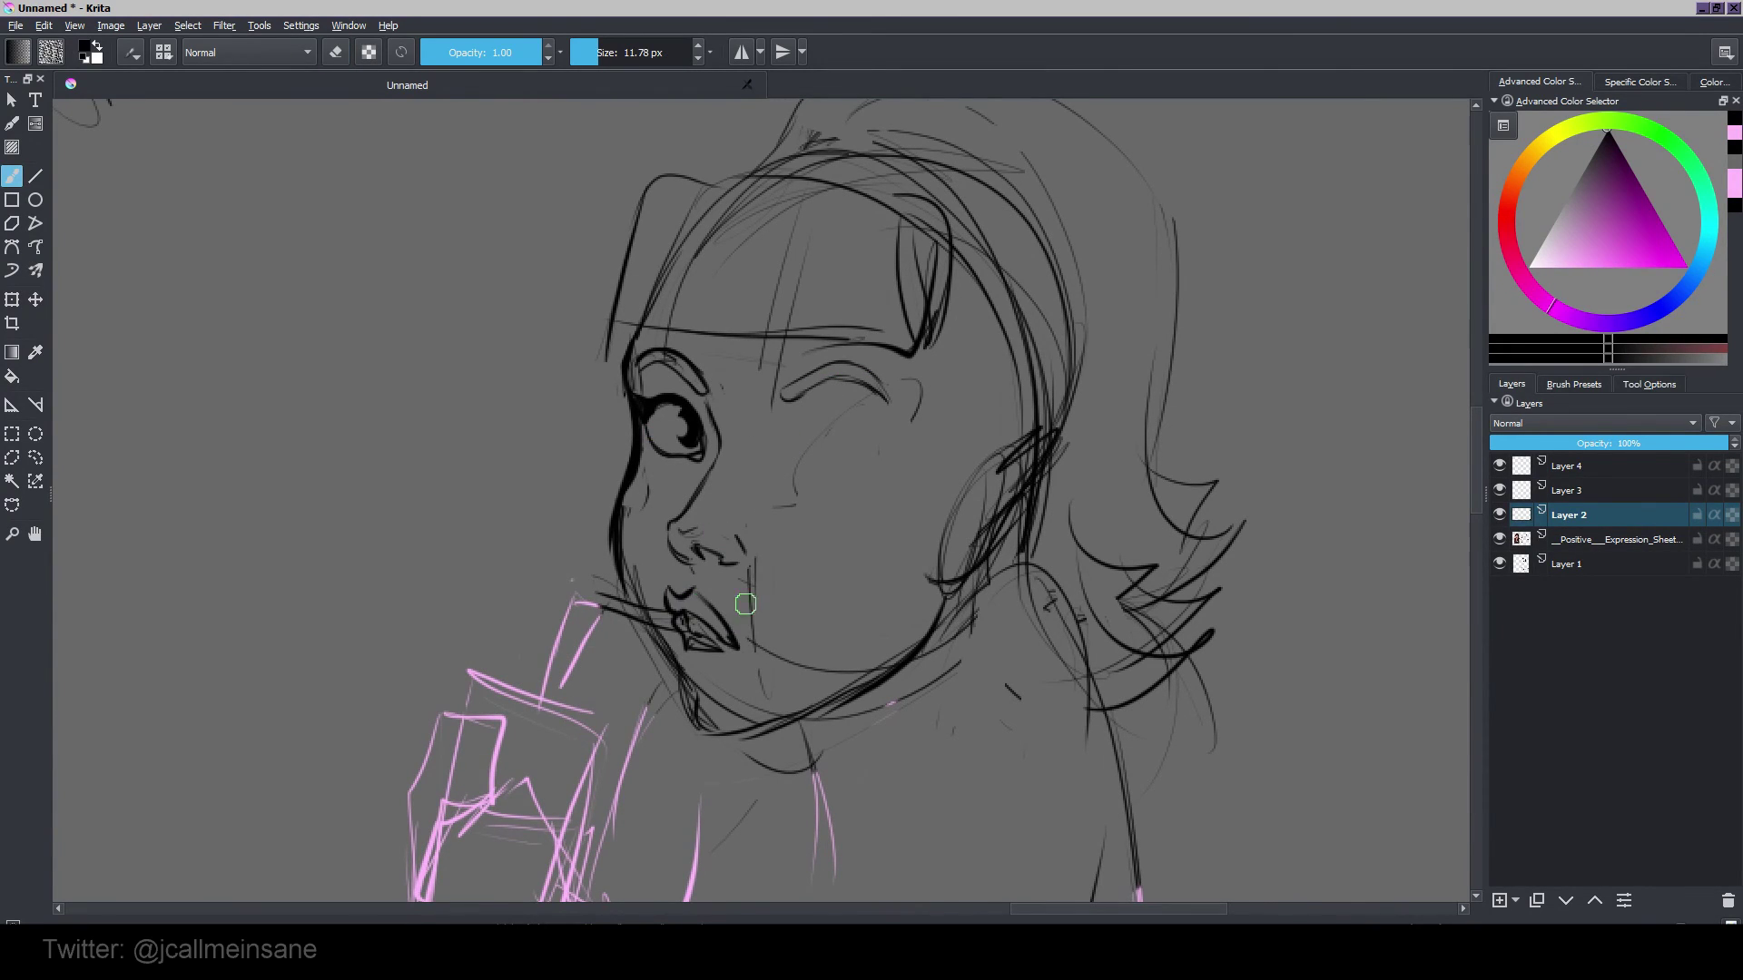
Step: Erase the stray line beside the mouth, refine the lips, and draw the near eye
key(e)
drag(752, 567, 770, 667)
key(e)
mouse_move(669, 631)
mouse_down()
mouse_move(698, 656)
mouse_move(731, 648)
mouse_up()
mouse_move(782, 454)
mouse_down()
mouse_move(782, 487)
mouse_move(857, 444)
mouse_move(844, 488)
mouse_up()
mouse_move(858, 472)
mouse_down()
mouse_move(891, 456)
mouse_move(838, 474)
mouse_up()
Step: Redraw the far cheek contour, touch up the nose, and strengthen the near eye's upper lid
key(e)
key(e)
drag(659, 460, 633, 565)
key(e)
key(e)
drag(706, 518, 721, 536)
key(e)
key(e)
drag(797, 420, 894, 411)
Step: Refine the near eyebrow, then clean up and redraw the far eyebrow and eye
key(e)
key(e)
key(e)
drag(856, 385, 907, 430)
key(e)
drag(714, 407, 674, 374)
key(e)
drag(670, 445, 737, 436)
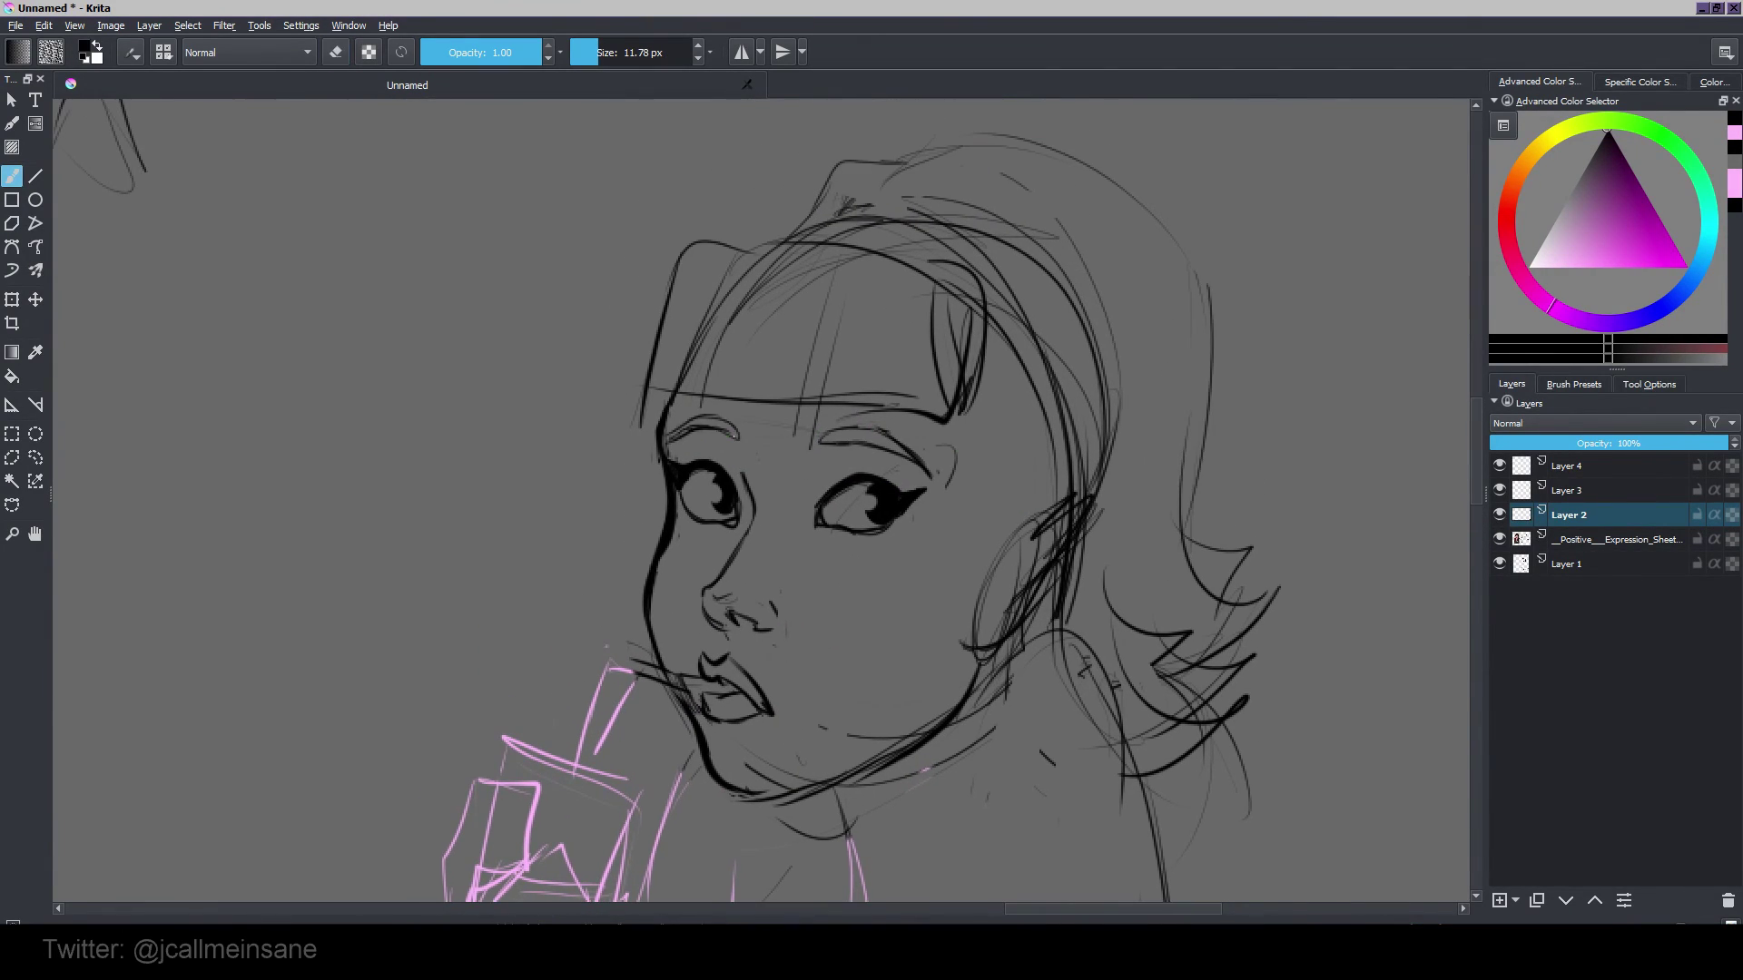
Step: Clean up the near brow and strengthen the face contour, then erase the rough ear and darken the jaw beneath it
key(e)
drag(917, 409, 922, 382)
key(e)
drag(630, 410, 603, 523)
key(e)
drag(899, 445, 879, 540)
key(e)
key(e)
drag(975, 385, 962, 504)
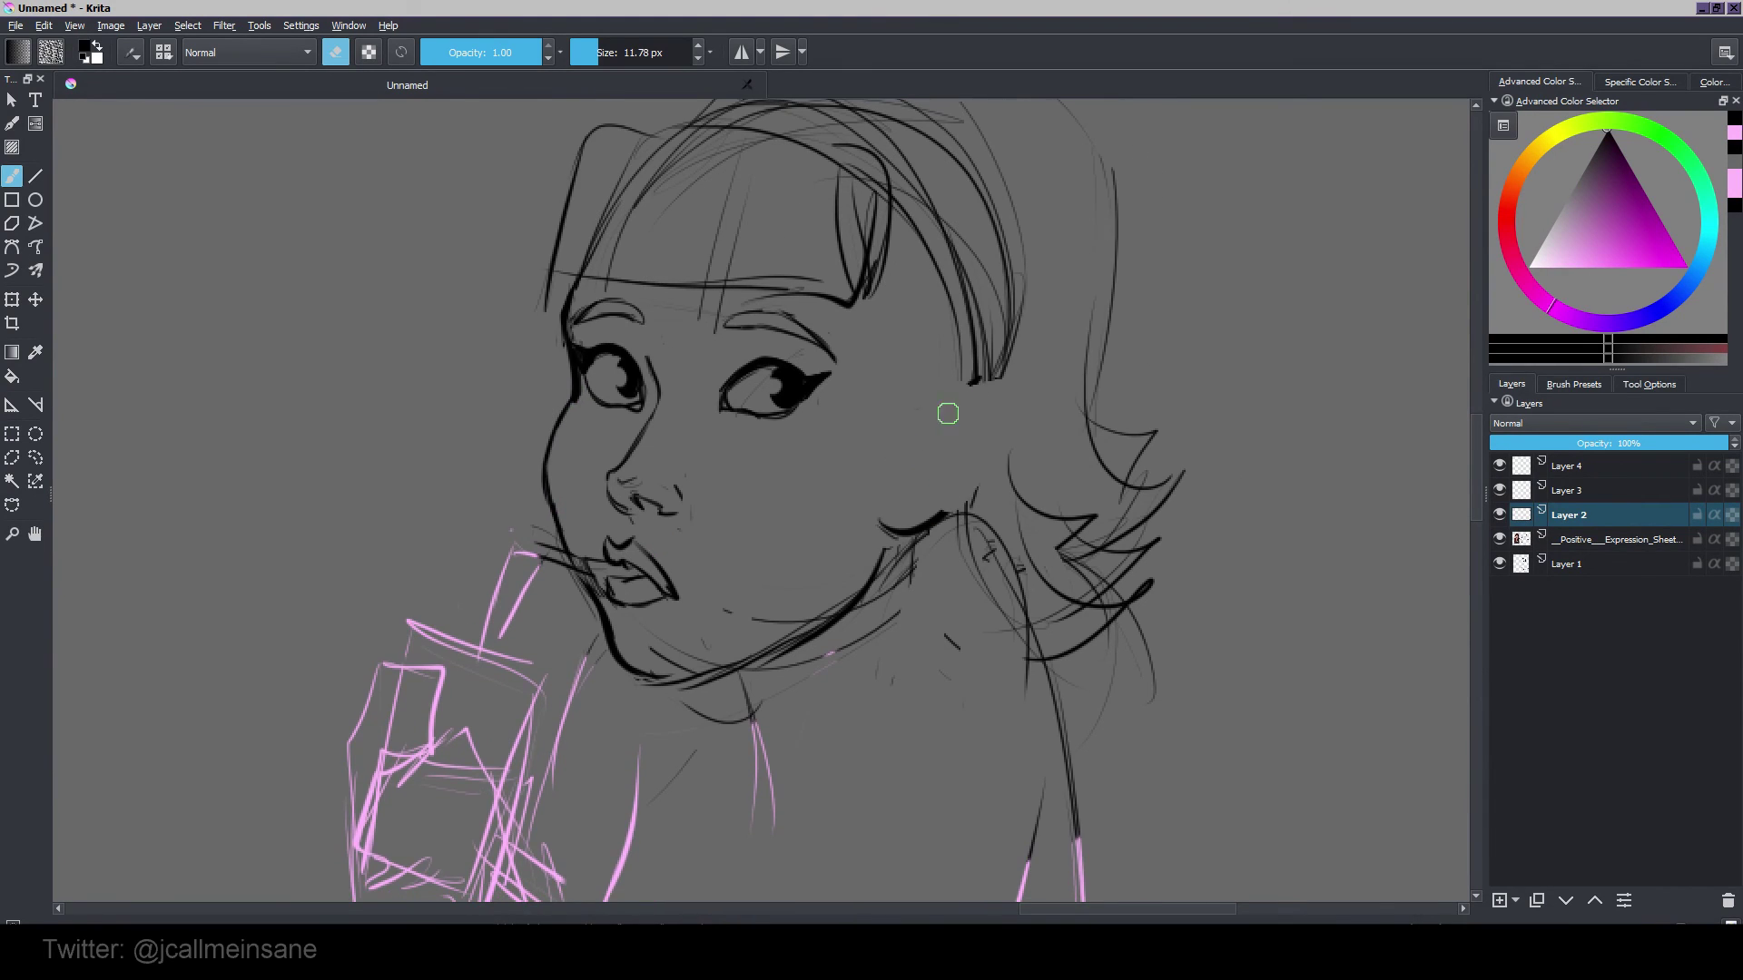
Step: Flip the canvas view back and redraw the ear with a cleaner contour and inner fold
key(m)
key(e)
mouse_move(581, 402)
mouse_down()
mouse_move(645, 438)
mouse_move(636, 534)
mouse_up()
drag(641, 394, 627, 507)
key(e)
Step: Erase the rough fringe and forehead guides, and redraw the bangs as vertical strands with a rounded outer edge
drag(695, 308, 971, 391)
key(e)
drag(837, 220, 992, 408)
drag(801, 287, 838, 434)
key(e)
key(e)
drag(647, 335, 695, 443)
key(e)
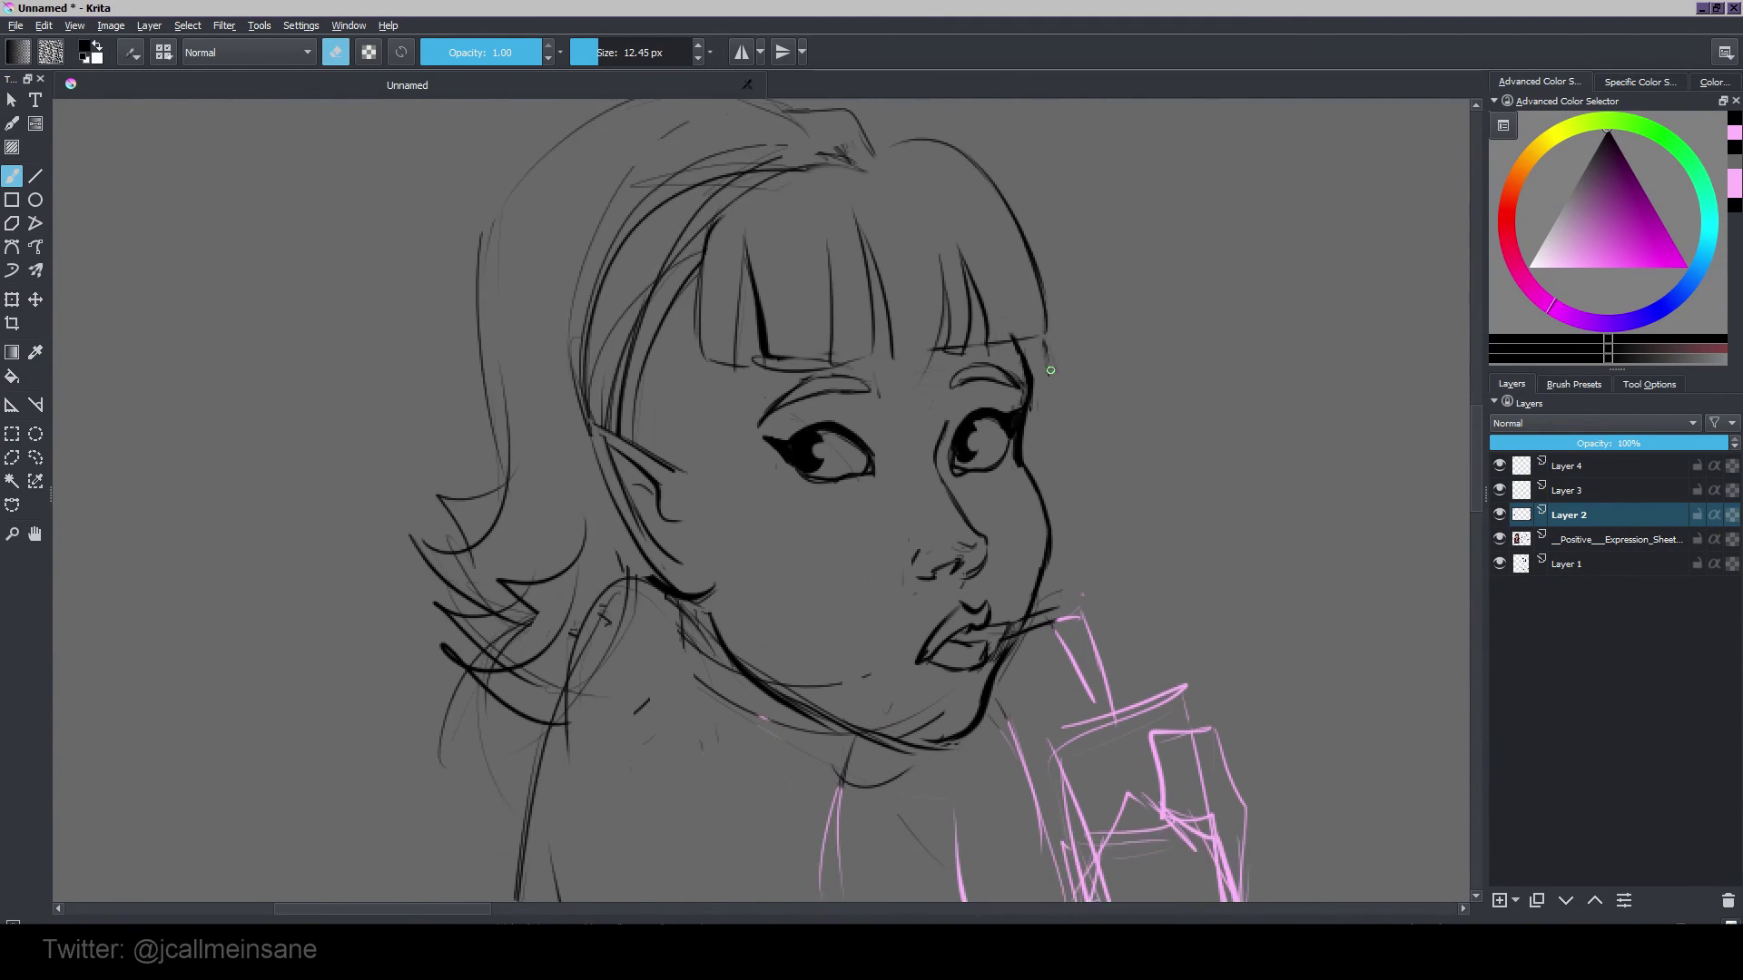
Step: Add a line beside the mouth and erase the skull construction lines overlapping the hair around the crown and ear
key(e)
drag(867, 599, 875, 639)
drag(712, 152, 828, 250)
key(e)
mouse_move(697, 508)
mouse_down()
mouse_move(788, 281)
mouse_move(919, 251)
mouse_up()
key(e)
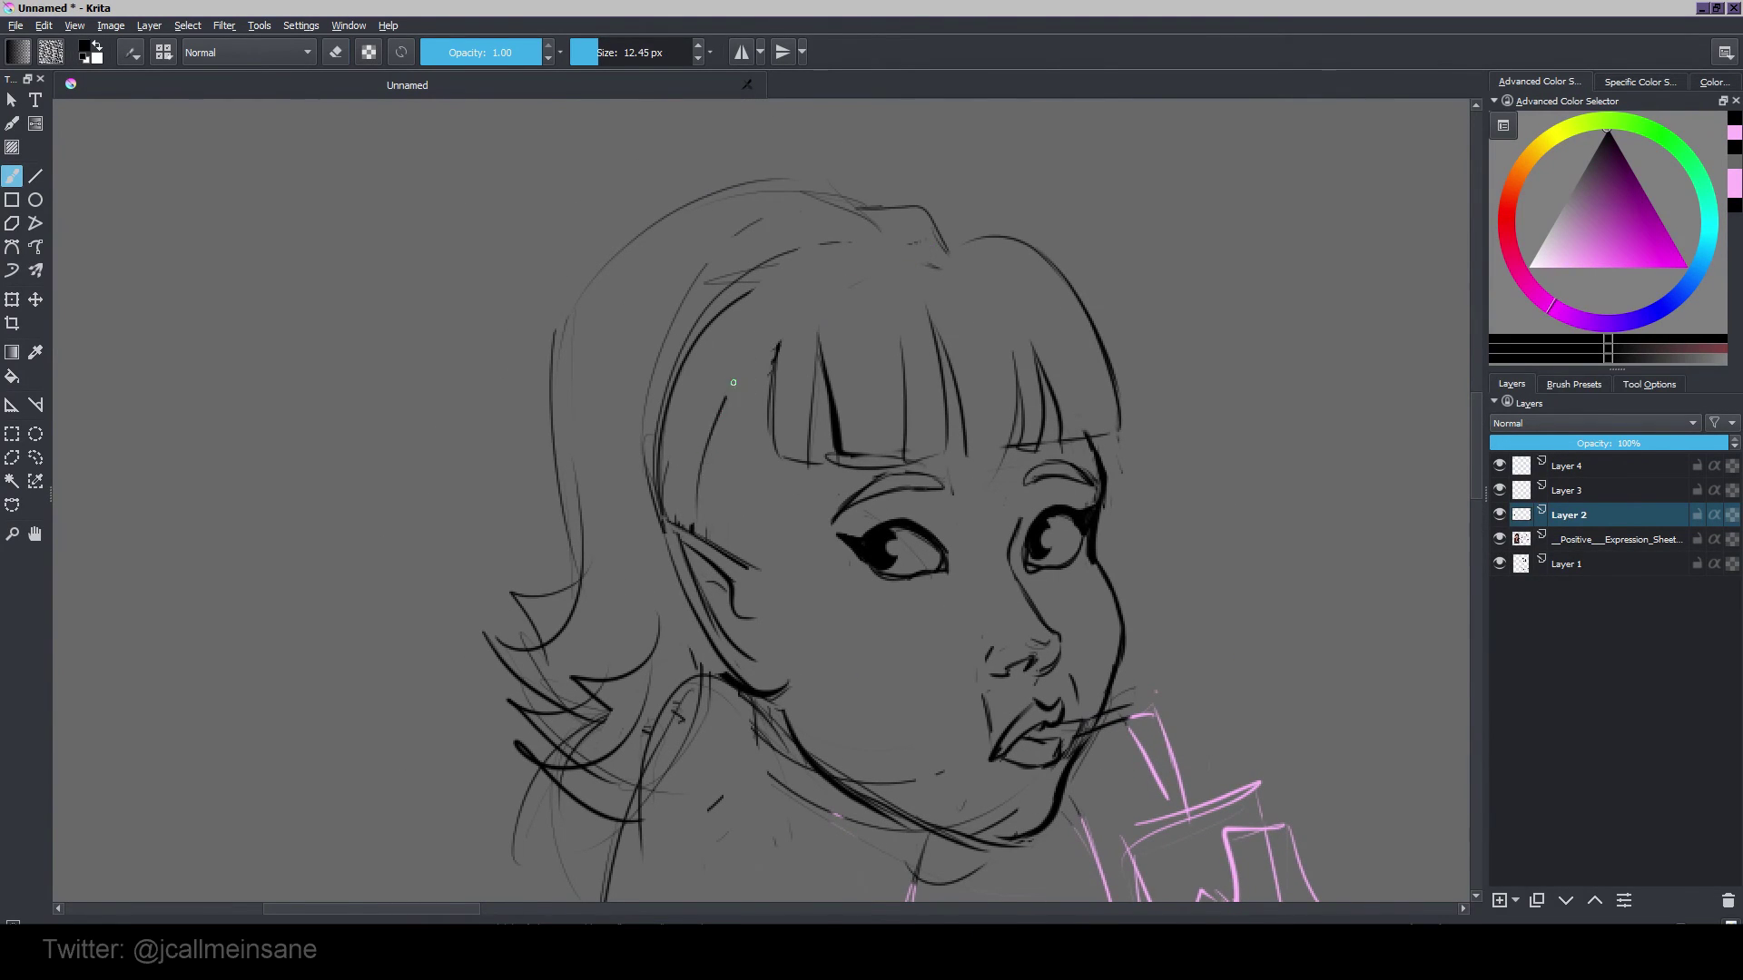
Step: Clear the rough hair lines beside the bangs and redraw the inner hair band from the ear over the crown
drag(731, 382, 706, 536)
key(e)
key(e)
mouse_move(781, 302)
mouse_down()
mouse_move(966, 252)
mouse_move(660, 490)
mouse_move(703, 305)
mouse_up()
key(e)
drag(703, 305, 958, 236)
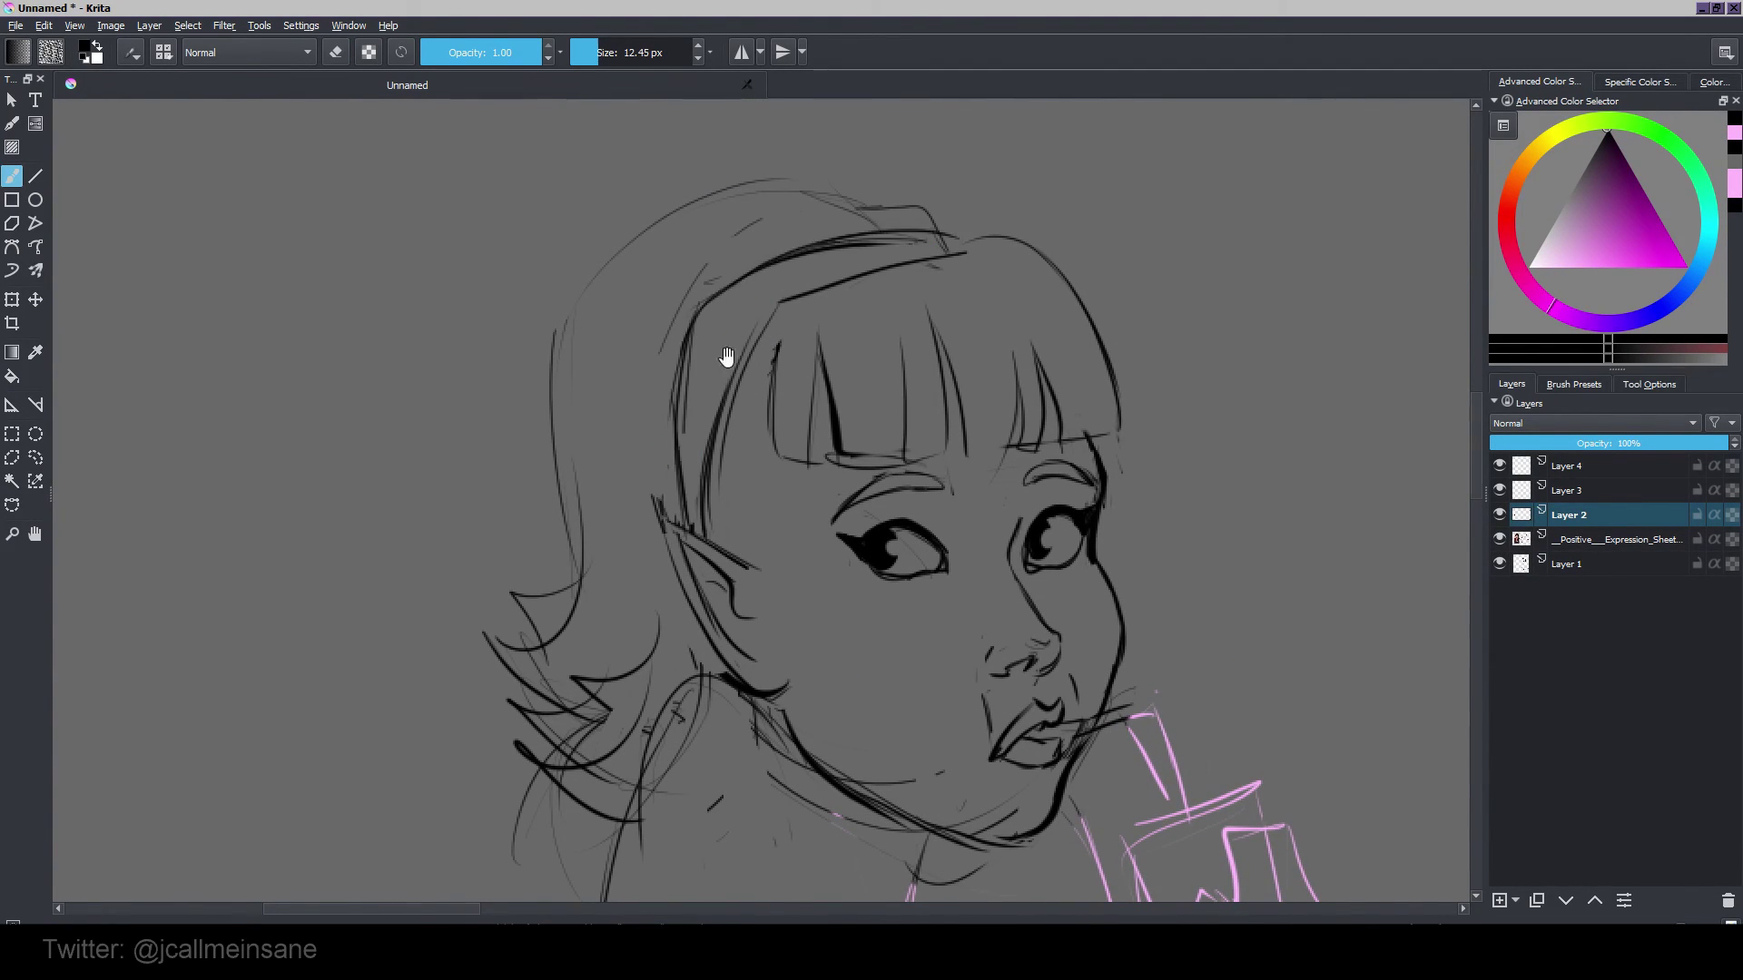
Step: Darken the crown and the outer contour of the hair down the back of the head
drag(727, 358, 870, 418)
drag(1075, 309, 1208, 150)
drag(1212, 136, 1216, 144)
drag(924, 358, 706, 223)
drag(717, 299, 748, 250)
mouse_move(840, 227)
mouse_down()
mouse_move(729, 350)
mouse_move(737, 204)
mouse_up()
Step: Erase the rough flicked hair ends behind the neck and redraw them as cleaner upturned curves
key(e)
drag(694, 472, 680, 643)
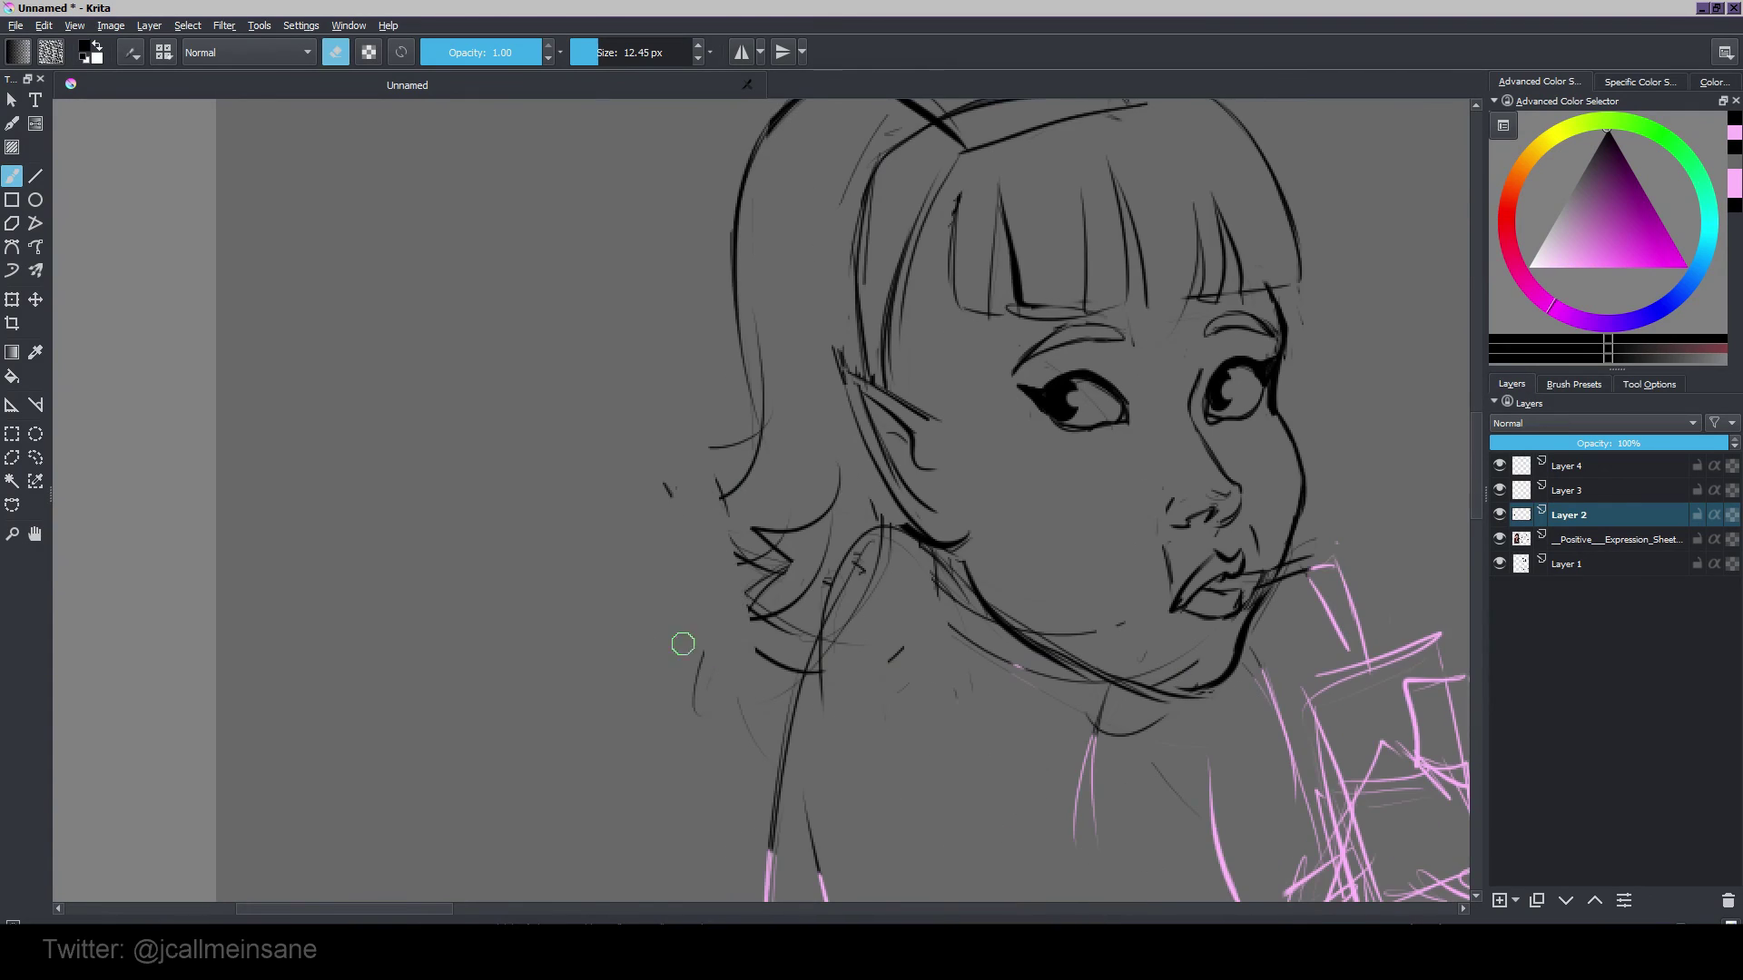
key(e)
mouse_move(716, 300)
mouse_down()
mouse_move(705, 424)
mouse_move(688, 340)
mouse_up()
drag(722, 409, 670, 419)
mouse_move(601, 568)
mouse_down()
mouse_move(682, 632)
mouse_move(683, 655)
mouse_up()
mouse_move(785, 487)
mouse_down()
mouse_move(770, 471)
mouse_move(757, 564)
mouse_up()
drag(1026, 545, 817, 400)
Step: Draw the straw, lid and cup sides in black over the pink sketch and outline the gripping hand
scroll(817, 400, down, 2)
scroll(1078, 407, up, 1)
mouse_move(1078, 407)
mouse_down()
mouse_move(1083, 460)
mouse_move(1138, 371)
mouse_up()
mouse_move(862, 467)
mouse_down()
mouse_move(915, 447)
mouse_move(958, 514)
mouse_up()
mouse_move(962, 517)
mouse_down()
mouse_move(957, 466)
mouse_move(1004, 454)
mouse_up()
drag(908, 491, 935, 563)
drag(1003, 463, 1046, 648)
drag(911, 508, 972, 684)
drag(921, 565, 973, 688)
mouse_move(931, 581)
mouse_down()
mouse_move(978, 724)
mouse_move(958, 612)
mouse_move(1002, 485)
mouse_up()
mouse_move(1003, 487)
mouse_down()
mouse_move(1061, 555)
mouse_move(955, 646)
mouse_up()
Step: Erase overlapping lines around the cup and refine the fingers wrapped around it
key(e)
mouse_move(937, 517)
mouse_down()
mouse_move(927, 617)
mouse_move(943, 581)
mouse_up()
mouse_move(941, 505)
mouse_down()
mouse_move(910, 574)
mouse_move(952, 639)
mouse_up()
key(e)
drag(952, 639, 928, 694)
drag(997, 491, 1029, 578)
drag(980, 581, 1046, 462)
Step: Draw the near shoulder, upper arm and raised forearm in black
drag(949, 514, 866, 686)
drag(626, 490, 678, 683)
drag(992, 556, 758, 695)
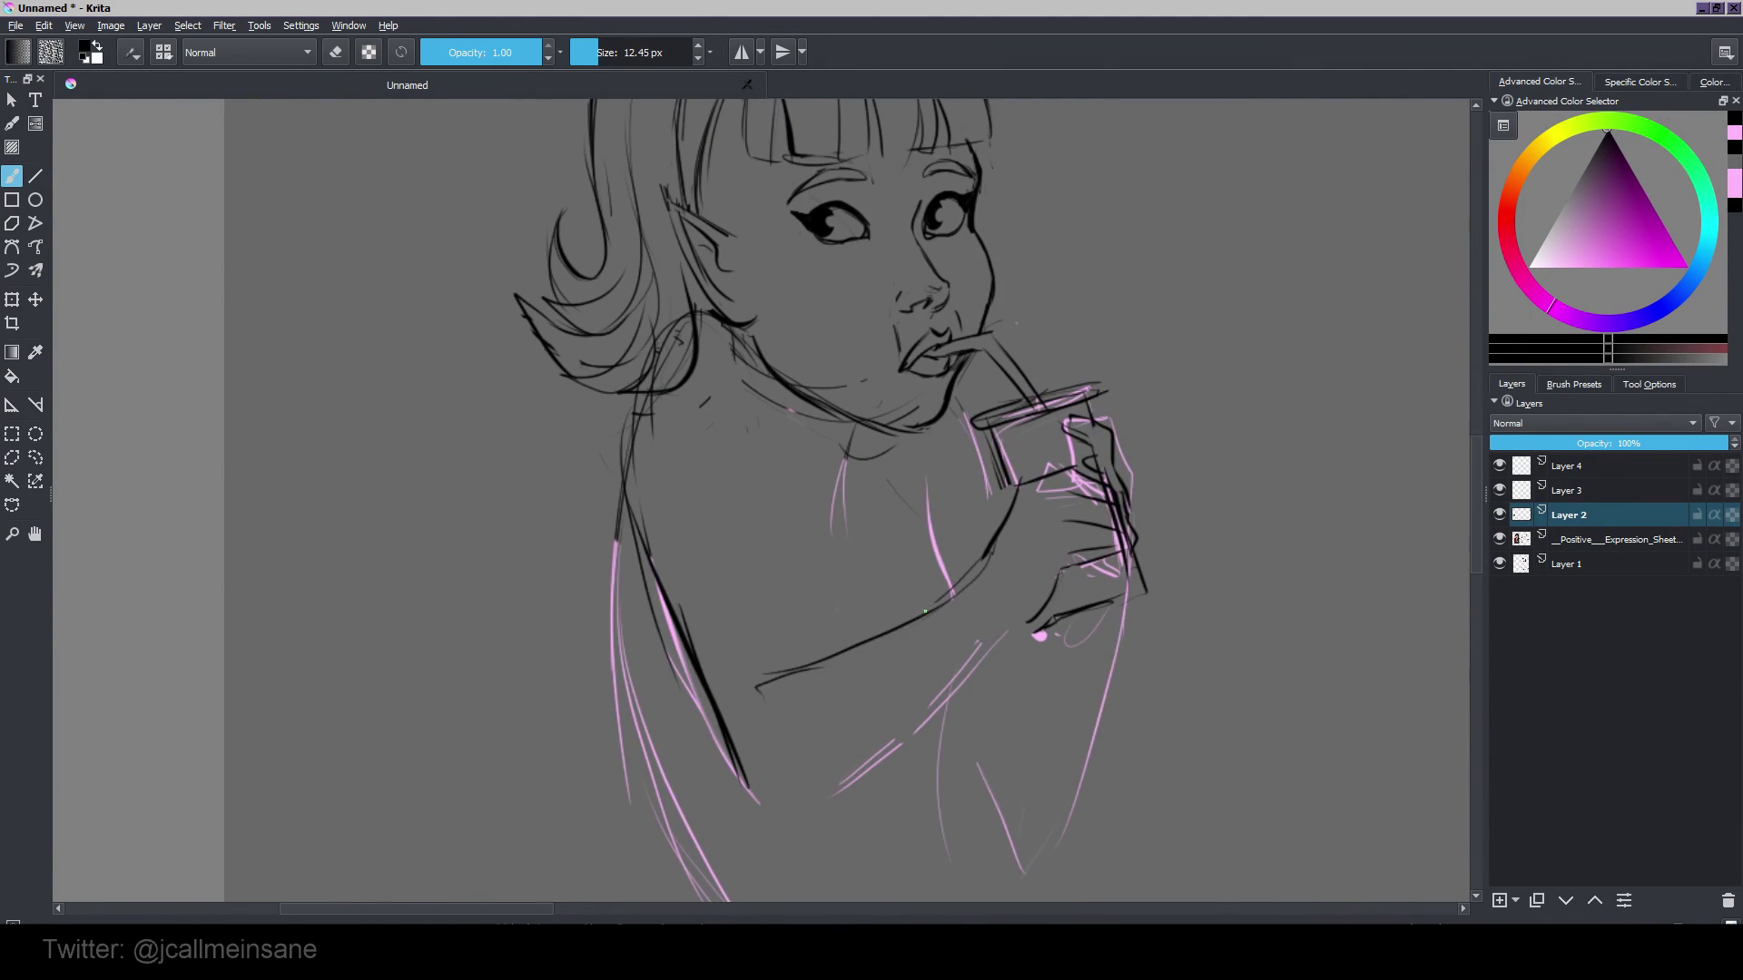
drag(878, 657, 876, 735)
drag(756, 527, 805, 733)
Step: Start a new front-facing head in pale pink as an oval with a vertical centre line and brow marks
scroll(785, 356, down, 1)
drag(716, 385, 671, 518)
drag(694, 427, 693, 459)
drag(674, 385, 770, 534)
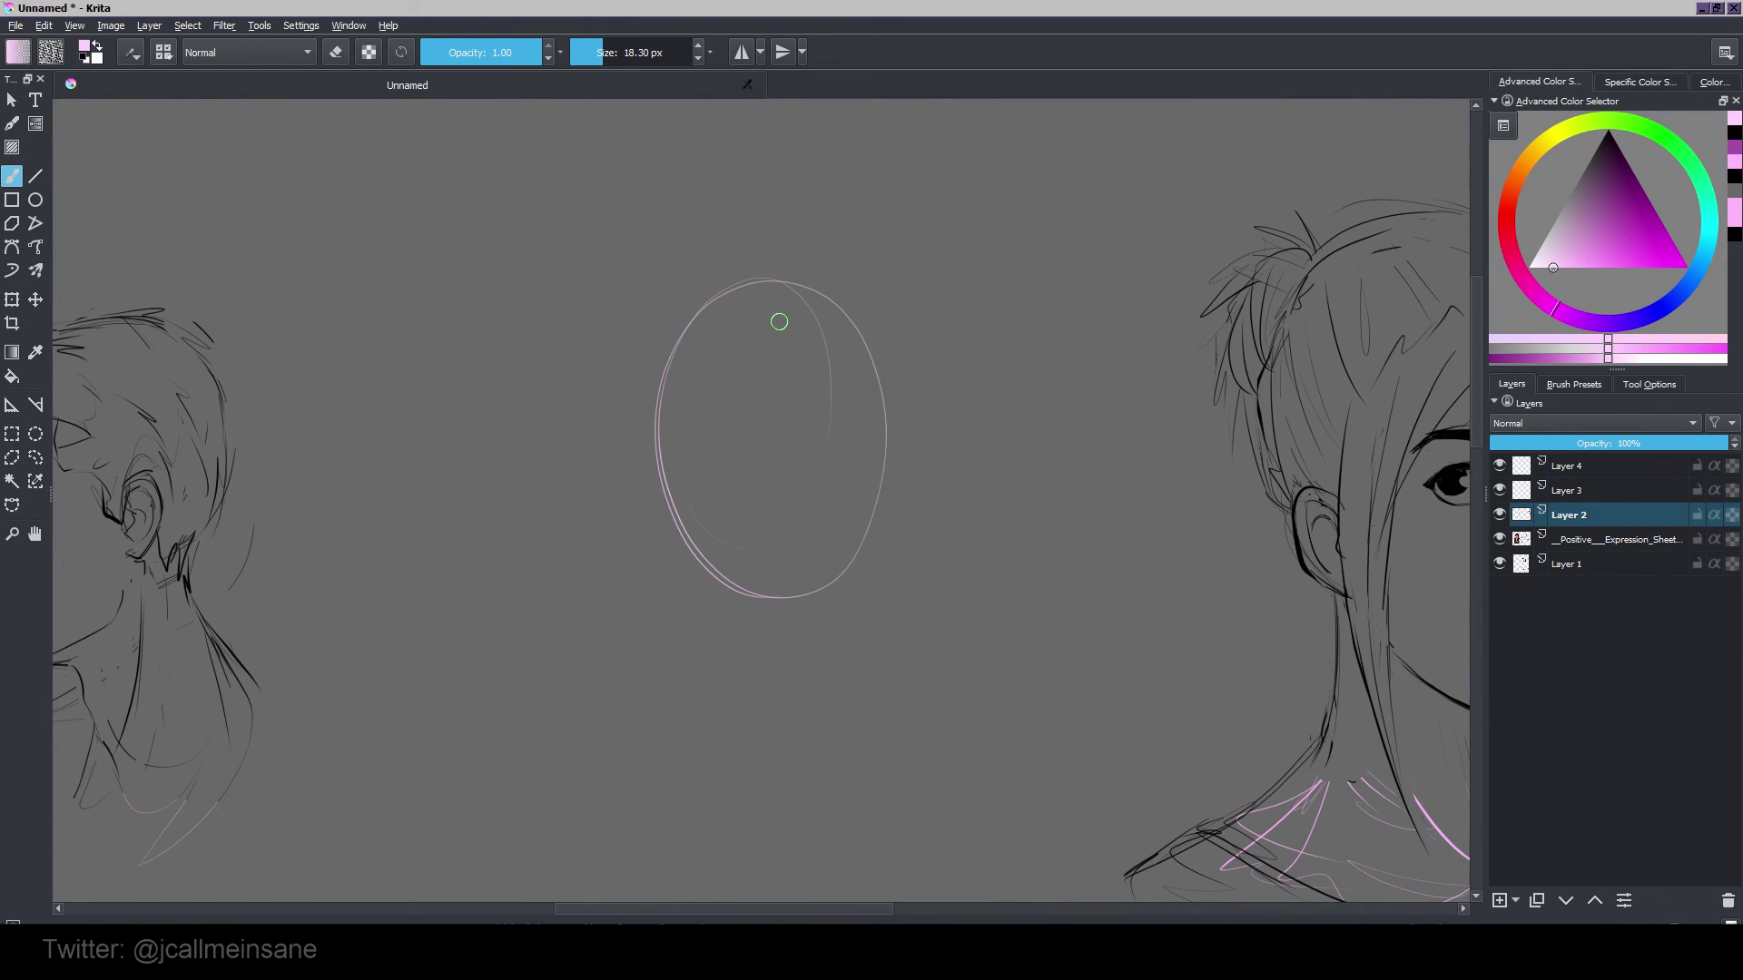
drag(778, 289, 786, 595)
drag(690, 428, 751, 428)
drag(809, 427, 863, 429)
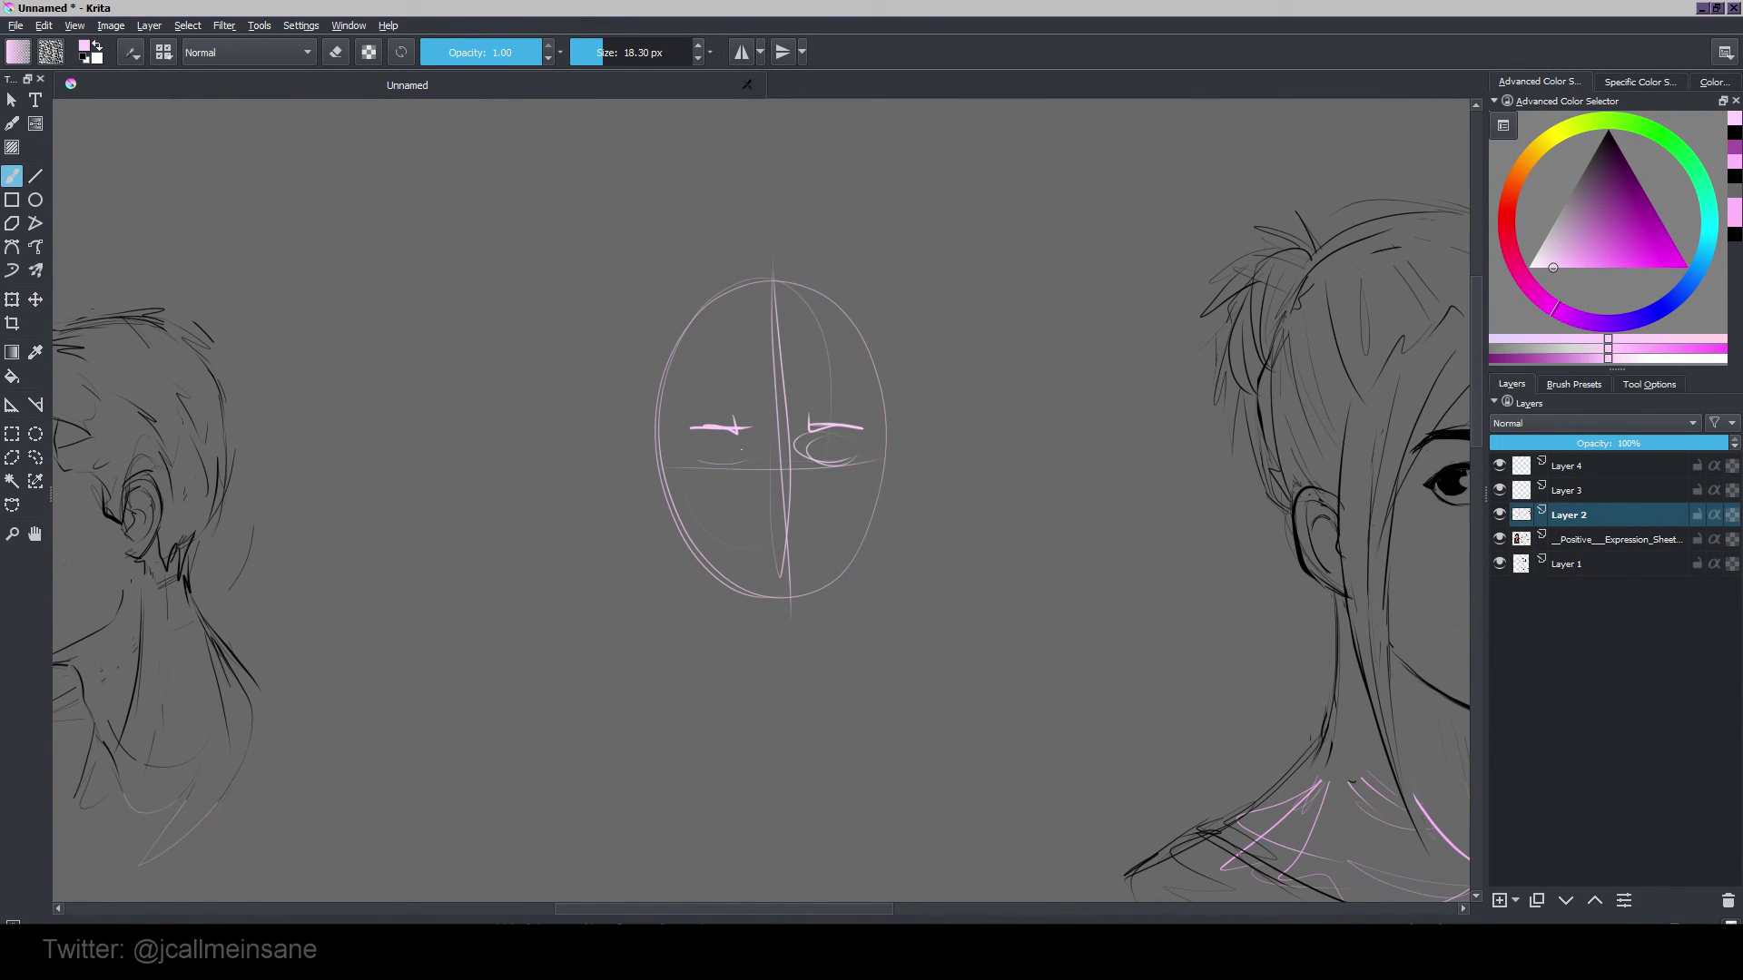
Step: Mark the mouth, shape the cheeks and chin below the oval, and add both sides of the neck
drag(760, 573, 822, 565)
mouse_move(654, 343)
mouse_down()
mouse_move(672, 481)
mouse_move(746, 617)
mouse_up()
mouse_move(896, 395)
mouse_down()
mouse_move(886, 505)
mouse_move(825, 626)
mouse_up()
drag(748, 619, 824, 625)
drag(881, 543, 826, 626)
drag(720, 596, 737, 735)
drag(842, 604, 850, 731)
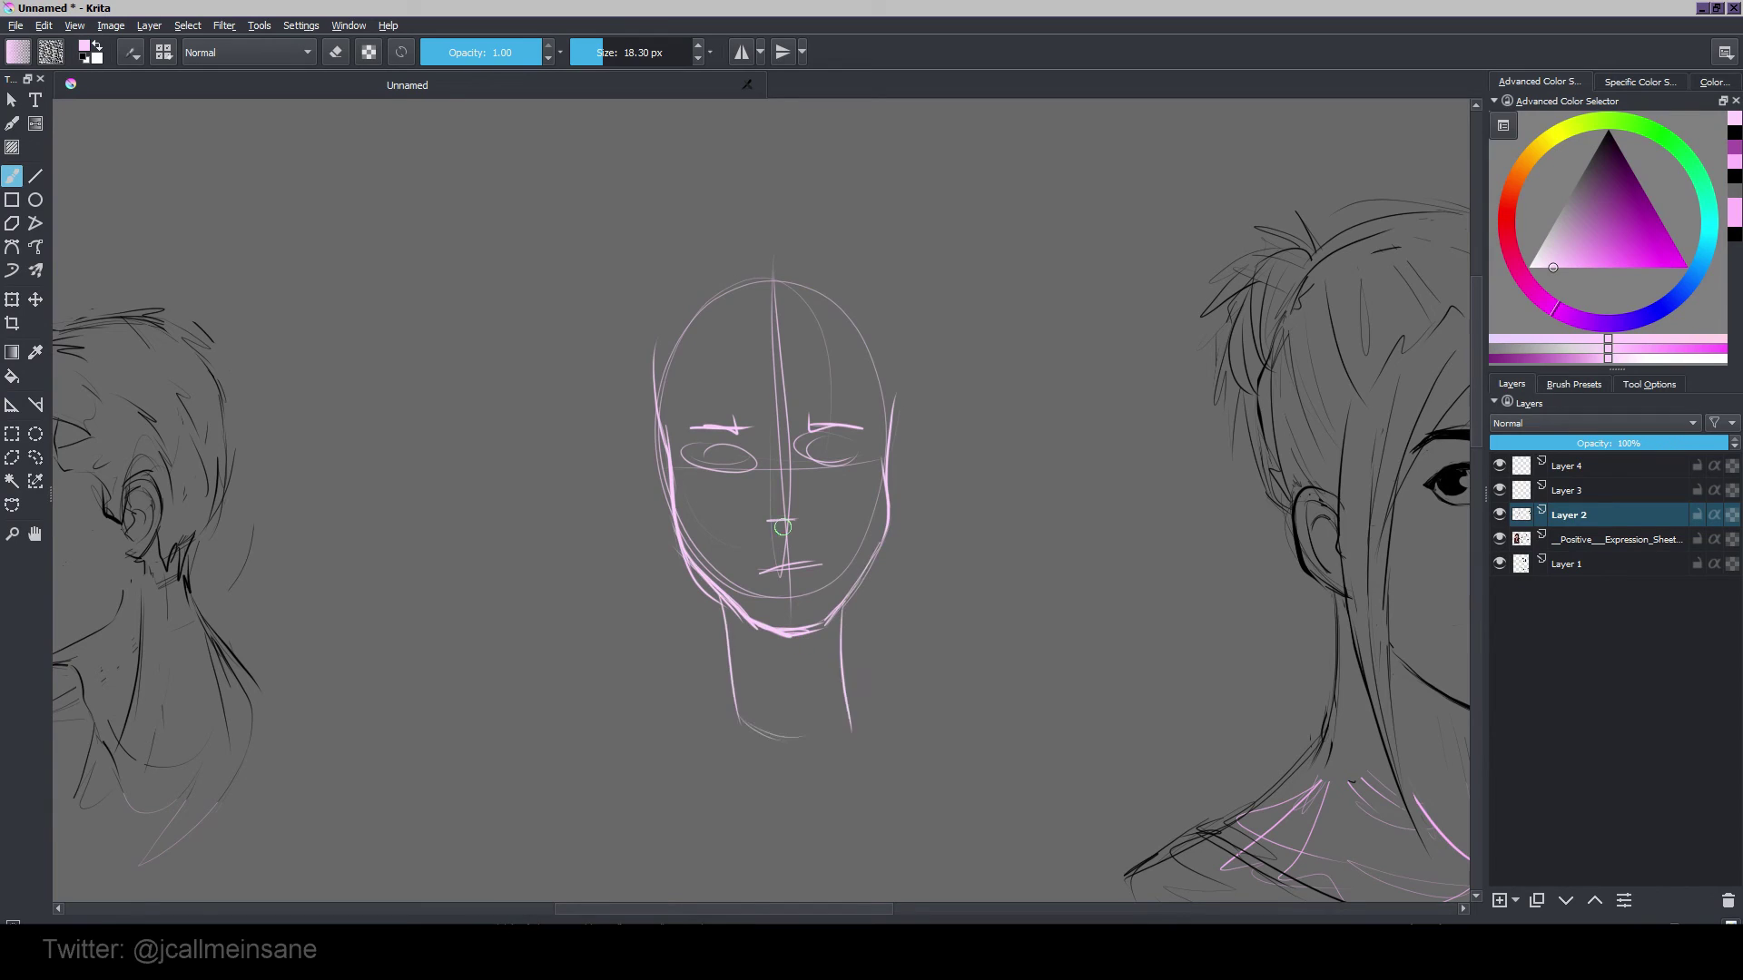
Step: Sketch the base of the nose with its nostrils and wings on the centre line
drag(770, 520, 796, 521)
mouse_move(766, 512)
mouse_down()
mouse_move(784, 592)
mouse_move(852, 582)
mouse_up()
scroll(775, 482, up, 2)
drag(735, 574, 763, 586)
mouse_move(767, 558)
mouse_down()
mouse_move(801, 546)
mouse_move(854, 570)
mouse_up()
drag(803, 635, 807, 595)
Step: Draw full, slightly tilted lips and erase the stray lines around the mouth
mouse_move(747, 622)
mouse_down()
mouse_move(867, 609)
mouse_move(819, 607)
mouse_up()
drag(825, 598, 886, 620)
drag(753, 655, 943, 603)
key(ctrl+z)
key(e)
drag(861, 699, 792, 679)
key(e)
Step: Draw the first half-closed eye with a filled iris beneath its brow mark
mouse_move(844, 615)
mouse_down()
mouse_move(824, 664)
mouse_move(858, 665)
mouse_up()
key(e)
key(e)
drag(984, 556, 1011, 661)
mouse_move(938, 481)
mouse_down()
mouse_move(999, 478)
mouse_move(1013, 503)
mouse_up()
drag(962, 627, 1003, 541)
Step: Erase the rough jaw and redraw it as a smoother curve from cheek to chin
key(e)
drag(858, 744, 746, 635)
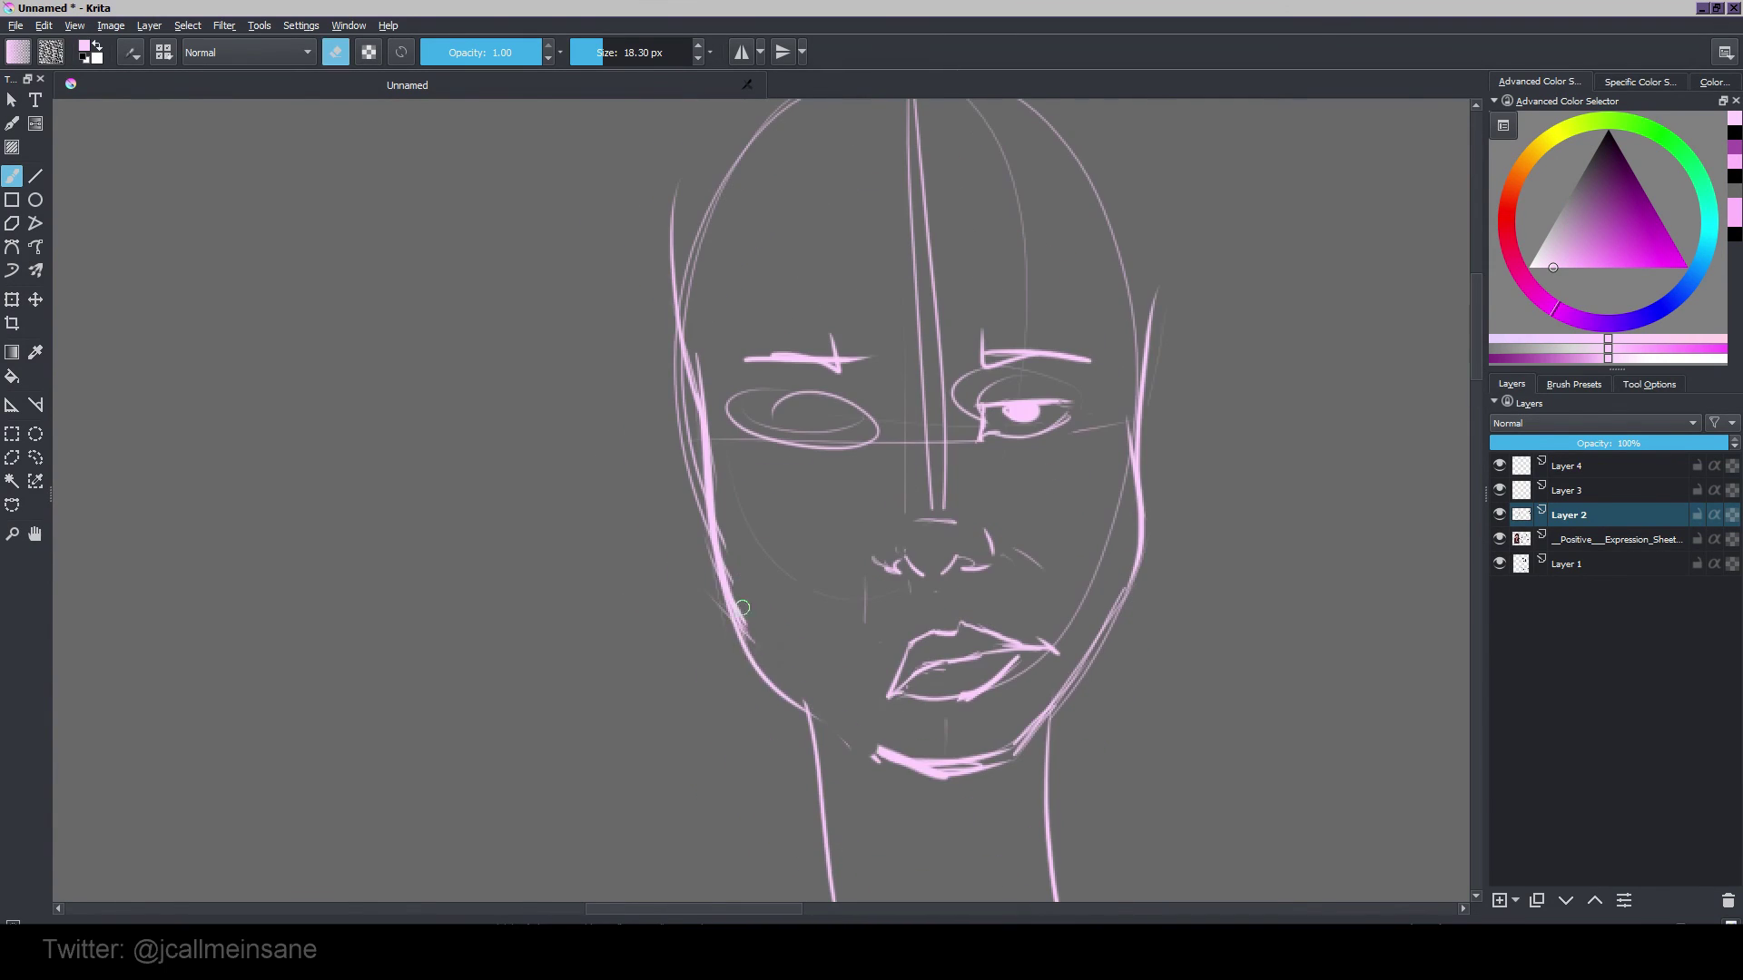
key(e)
mouse_move(715, 537)
mouse_down()
mouse_move(861, 734)
mouse_move(1030, 726)
mouse_up()
key(e)
Step: Flip the canvas view, reinforce the jawline and replace the doubled neck line with a single stroke
key(m)
drag(551, 511, 772, 749)
drag(772, 726, 785, 552)
key(e)
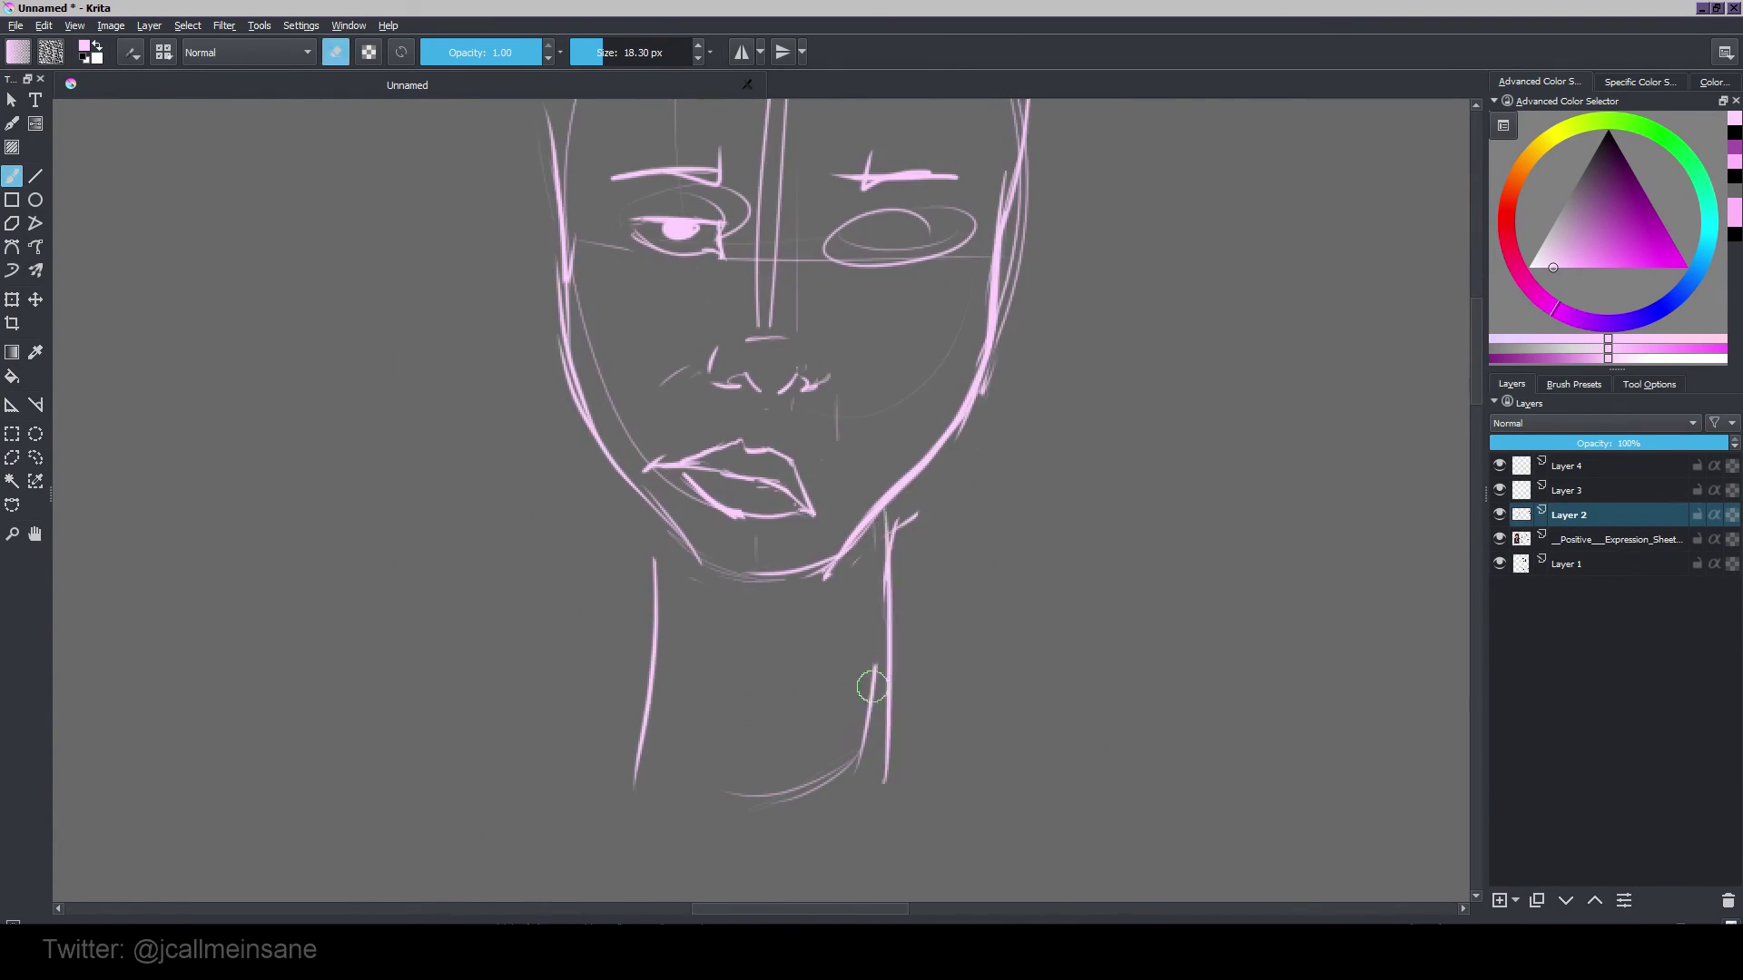
drag(863, 684, 899, 518)
key(e)
drag(844, 544, 844, 658)
Step: Flip the view back and add an ear on each side of the head
key(m)
mouse_move(665, 618)
mouse_down()
mouse_move(743, 672)
mouse_move(765, 732)
mouse_up()
mouse_move(1034, 450)
mouse_down()
mouse_move(1091, 522)
mouse_move(1040, 608)
mouse_up()
drag(590, 488, 602, 627)
Step: Erase the second eye's oval guide and draw a matching half-closed eye and brow in the flipped view
key(e)
mouse_move(641, 496)
mouse_down()
mouse_move(763, 514)
mouse_move(823, 499)
mouse_up()
key(m)
key(e)
key(e)
mouse_move(854, 374)
mouse_down()
mouse_move(850, 411)
mouse_move(926, 452)
mouse_up()
drag(808, 406, 940, 400)
Step: Erase the heavy cheek and jaw contour below the second eye and redraw it down to the chin
key(e)
drag(1006, 309, 898, 683)
key(e)
drag(984, 536, 912, 721)
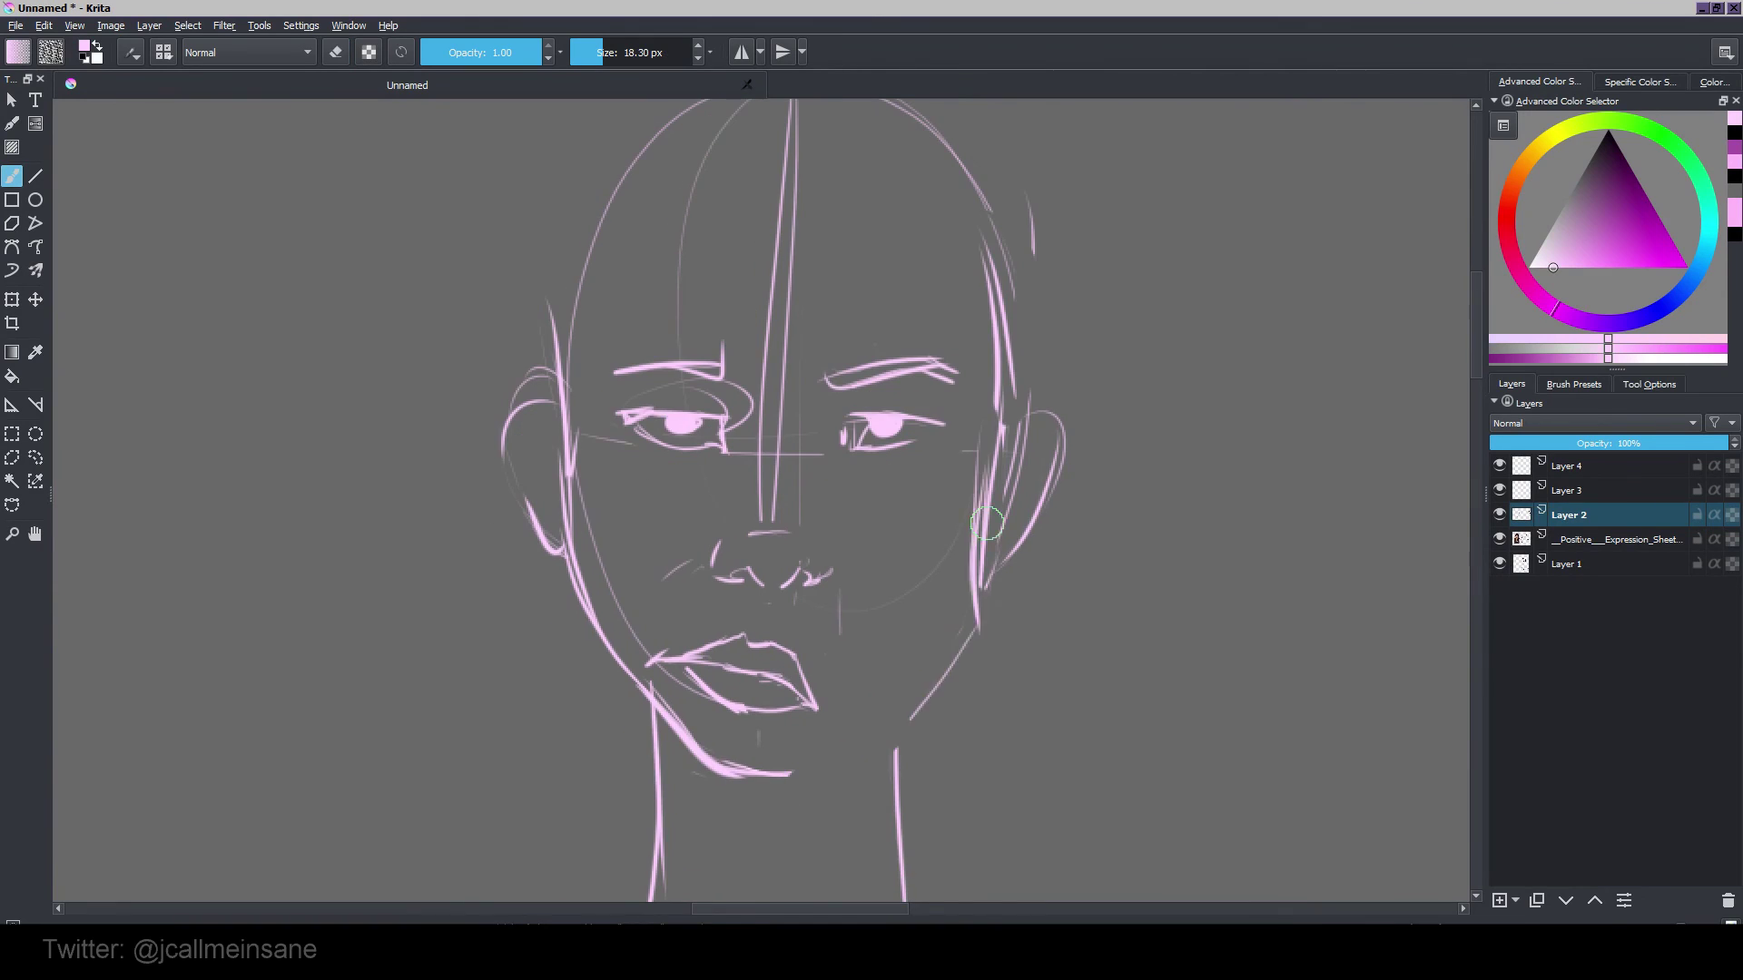
key(ctrl+z)
drag(999, 418, 803, 769)
key(m)
Step: Refine the lower jaw and neck lines in the unflipped view, undoing one stroke
drag(597, 517, 841, 763)
drag(726, 733, 726, 617)
drag(683, 602, 681, 804)
key(ctrl+z)
mouse_move(941, 844)
mouse_down()
mouse_move(923, 677)
mouse_move(873, 815)
mouse_up()
Step: Flip the view and redraw the other brow as an angled, tapered shape
key(m)
mouse_move(761, 198)
mouse_down()
mouse_move(840, 401)
mouse_move(663, 437)
mouse_up()
mouse_move(640, 451)
mouse_down()
mouse_move(688, 427)
mouse_move(779, 443)
mouse_up()
Step: Erase the doubled line between face and ear and redraw the side of the face
key(e)
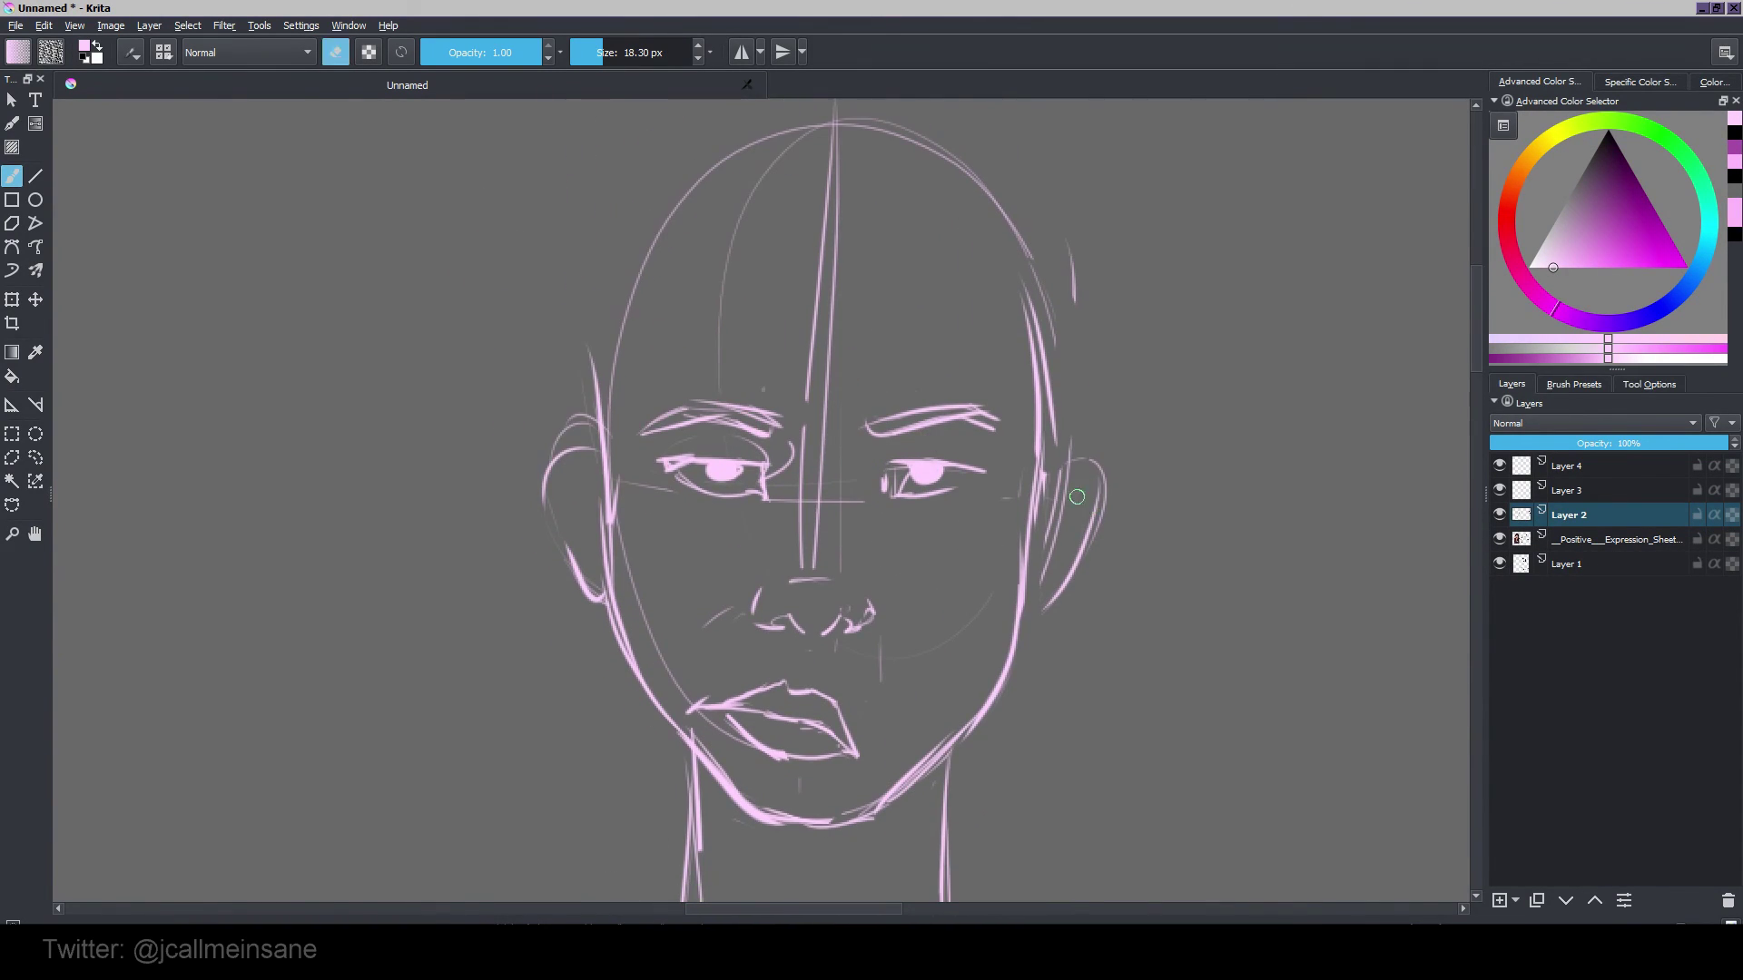
drag(1037, 397, 1021, 652)
key(e)
drag(1035, 434, 1017, 641)
key(ctrl+z)
drag(1035, 537, 1019, 651)
Step: Flip the view back, then clean up the jaw contour and the lower part of the adjoining ear
key(m)
key(e)
drag(566, 643, 705, 825)
key(e)
key(e)
drag(548, 556, 619, 630)
key(e)
Step: Draw a curved hairline across the forehead and add pulled-back hair strands above it
drag(628, 400, 1008, 367)
drag(952, 272, 962, 378)
drag(1042, 357, 1053, 463)
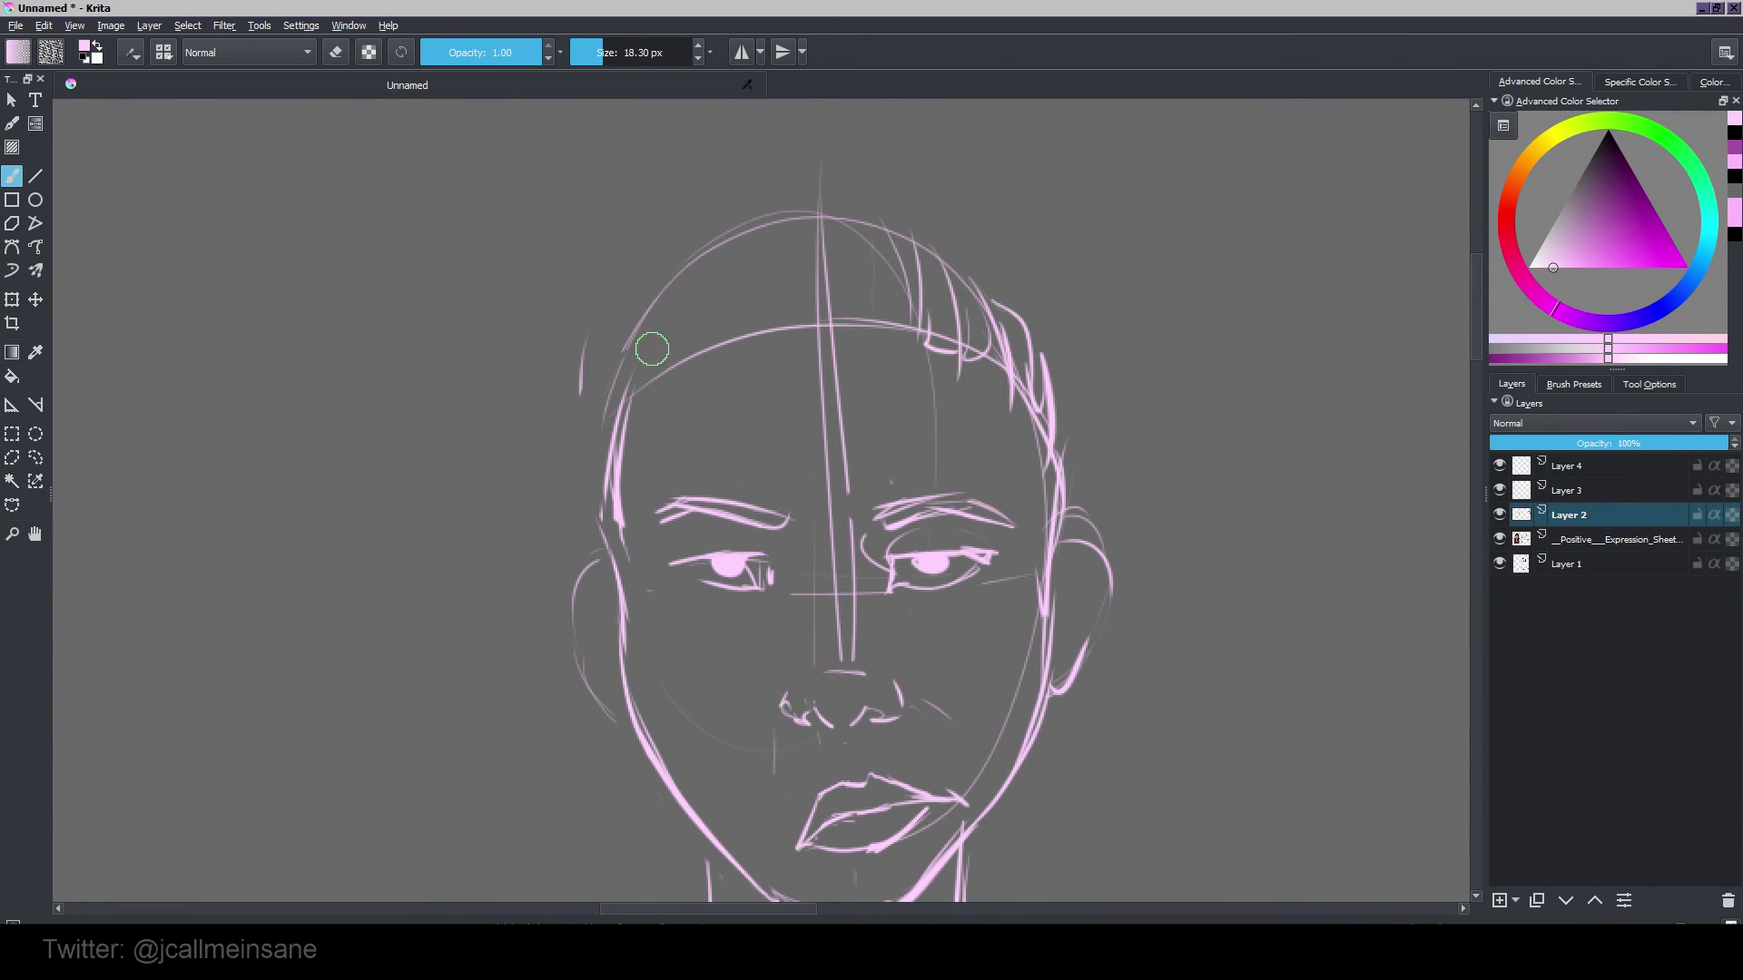
drag(786, 216, 751, 358)
drag(855, 207, 899, 343)
Step: Add hair contours at the temples and redraw the outlines of both ears
drag(597, 399, 608, 484)
drag(636, 635, 631, 526)
drag(1085, 482, 1053, 609)
mouse_move(1069, 573)
mouse_down()
mouse_move(1087, 639)
mouse_move(1185, 578)
mouse_up()
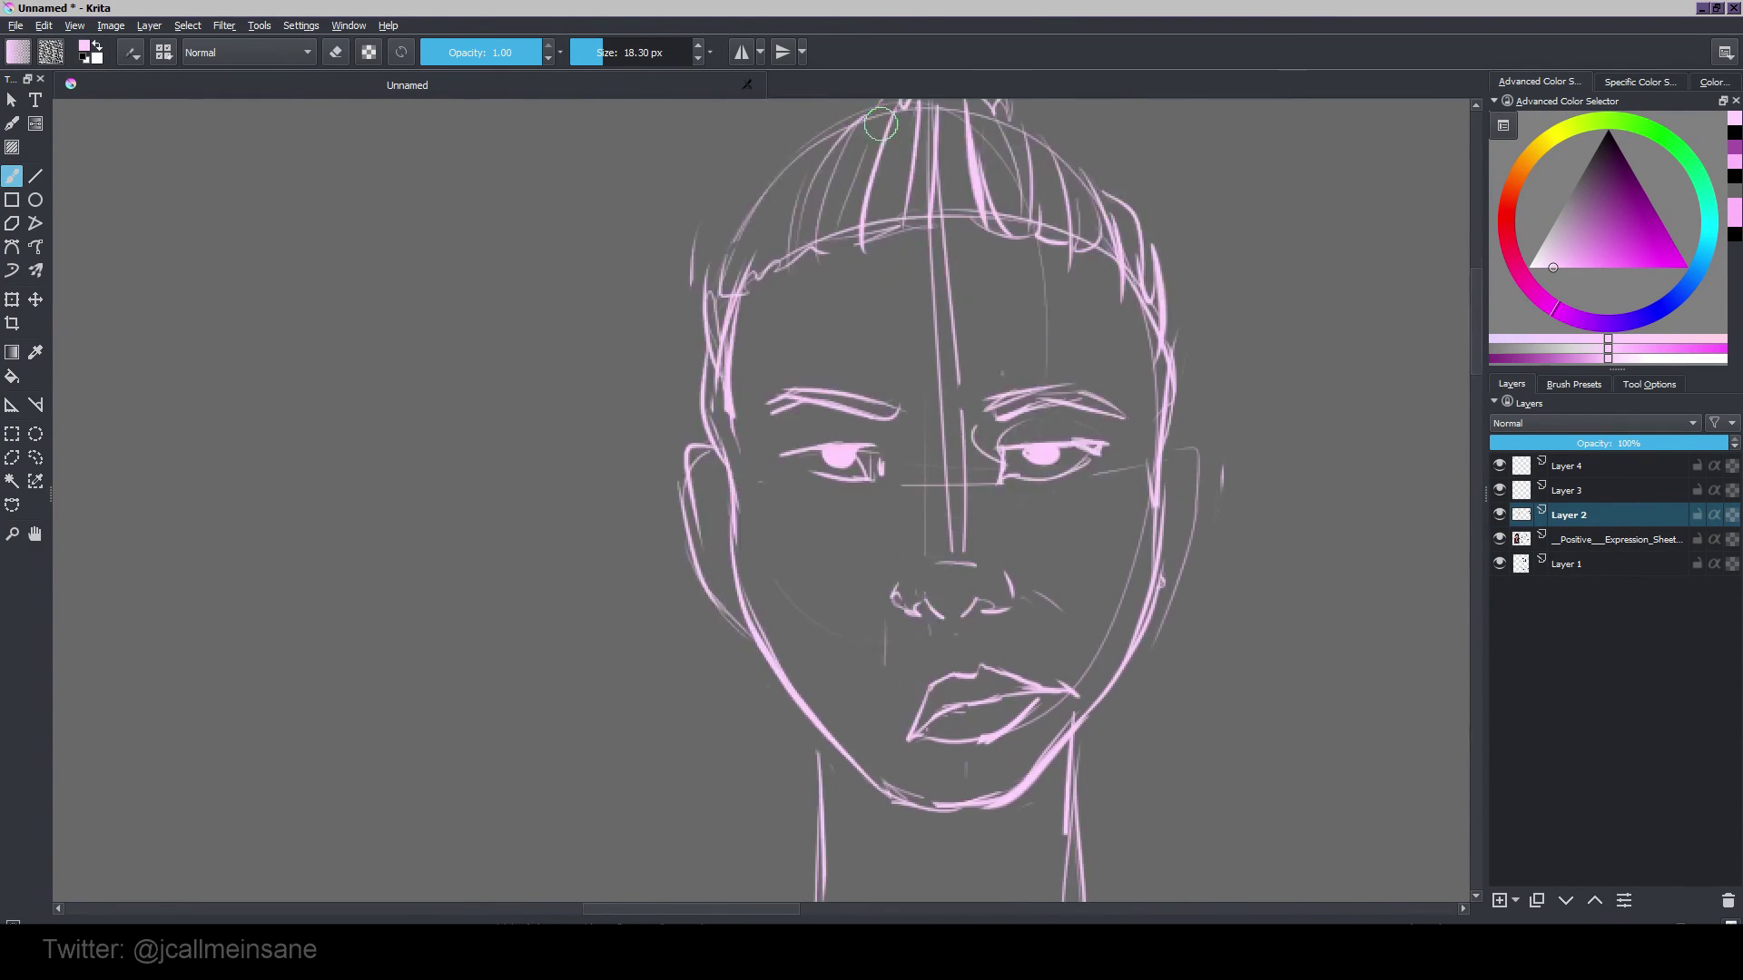
Step: Draw a long lock of tied-back hair falling behind the neck on one side
scroll(692, 249, down, 2)
drag(779, 171, 688, 558)
drag(712, 490, 774, 699)
drag(701, 617, 797, 810)
Step: Lock Layer 2's transparency, recolour the pink head sketch black, and unlock it with another brush preset selected
click(1733, 515)
click(1608, 131)
mouse_move(840, 281)
mouse_down()
mouse_move(887, 486)
mouse_move(735, 272)
mouse_up()
right_click(1038, 482)
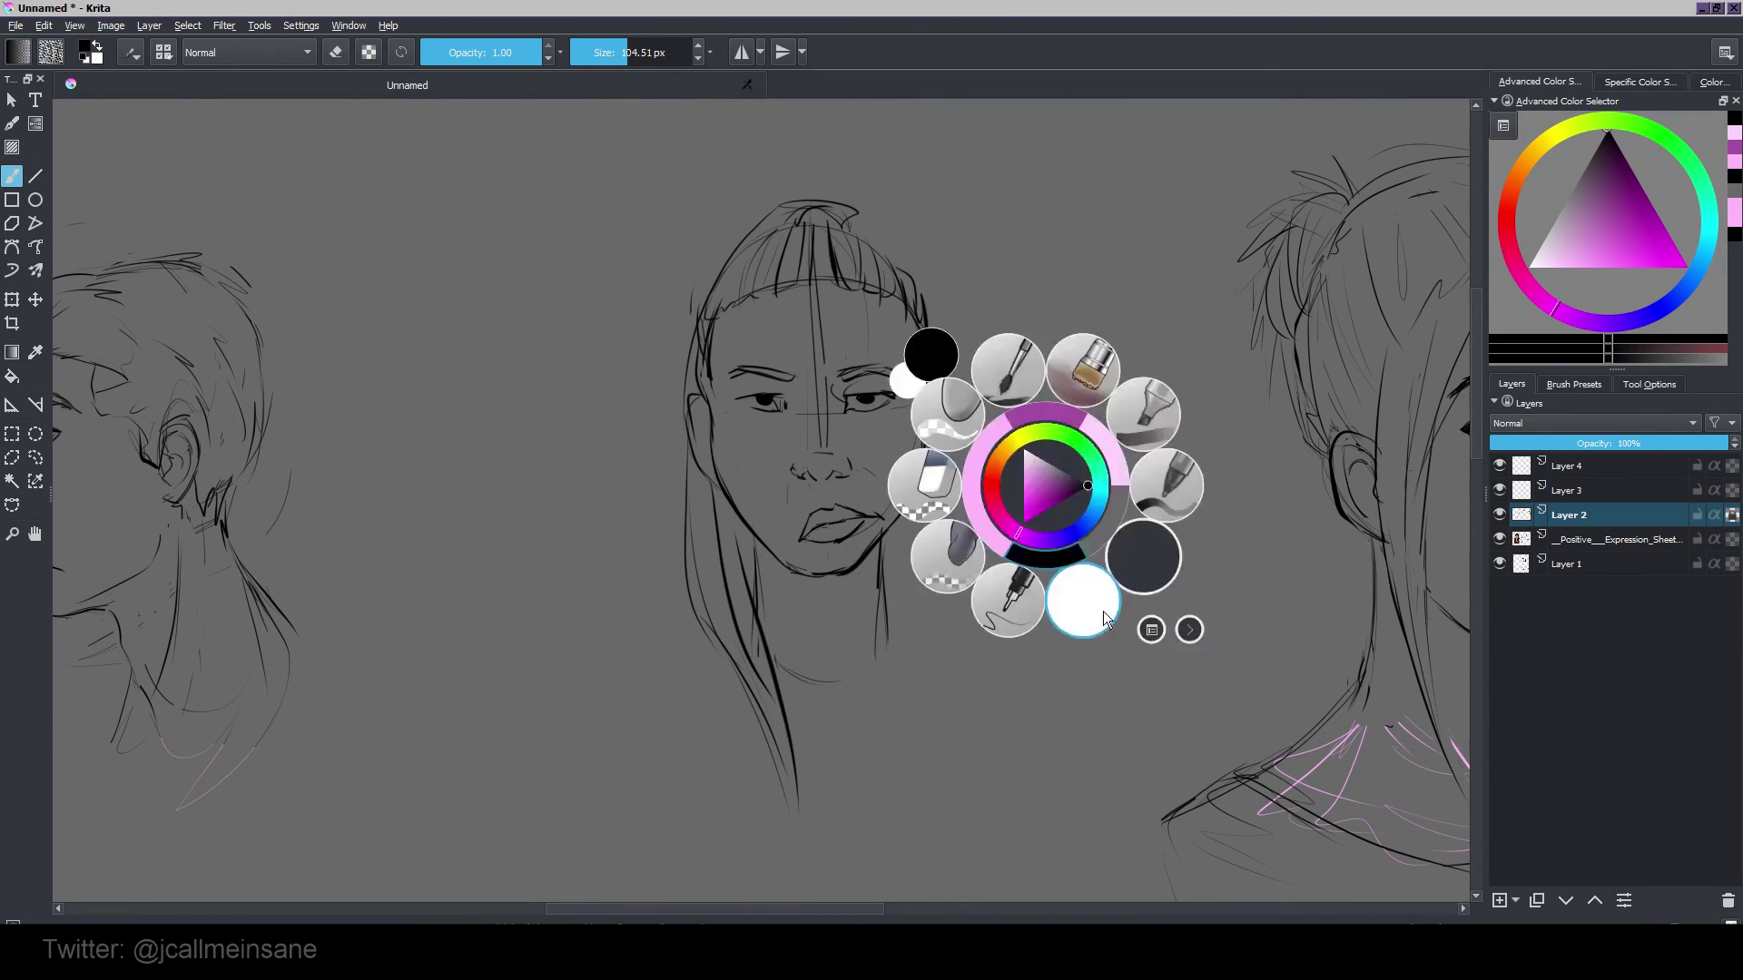
click(1096, 609)
click(1733, 515)
Step: Clean up and redraw the ears and sides of the head in black, then sharpen one eye's outline
scroll(988, 581, up, 2)
drag(914, 455, 1022, 609)
key(e)
mouse_move(998, 343)
mouse_down()
mouse_move(994, 490)
mouse_move(958, 511)
mouse_up()
key(e)
mouse_move(509, 490)
mouse_down()
mouse_move(517, 354)
mouse_move(555, 433)
mouse_up()
key(e)
drag(521, 413, 545, 567)
mouse_move(642, 381)
mouse_down()
mouse_move(744, 480)
mouse_move(713, 481)
mouse_up()
drag(746, 481, 748, 508)
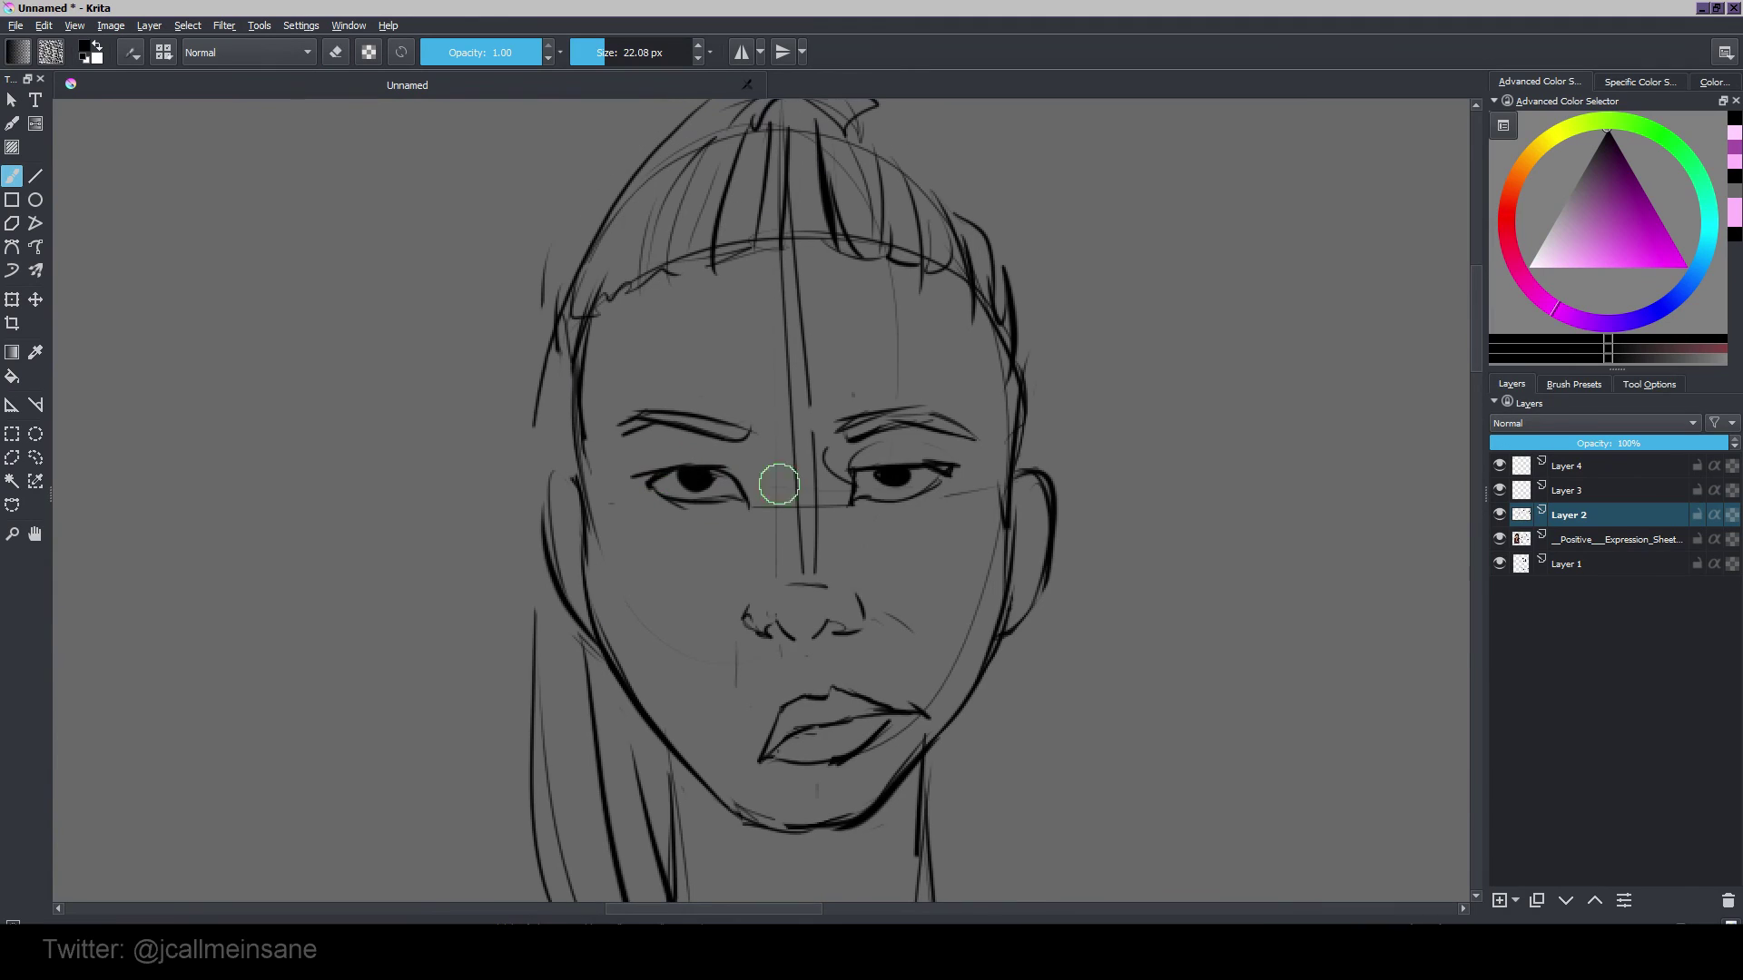
Step: Erase the construction lines through the forehead, nose bridge and cheeks along with one eye, then touch up the nose
key(e)
drag(944, 468, 836, 487)
key(e)
drag(785, 590, 825, 591)
key(e)
drag(1003, 495, 939, 694)
mouse_move(605, 507)
mouse_down()
mouse_move(590, 654)
mouse_move(676, 758)
mouse_up()
key(e)
key(e)
mouse_move(747, 625)
mouse_down()
mouse_move(791, 639)
mouse_move(752, 633)
mouse_up()
key(e)
drag(820, 405, 825, 440)
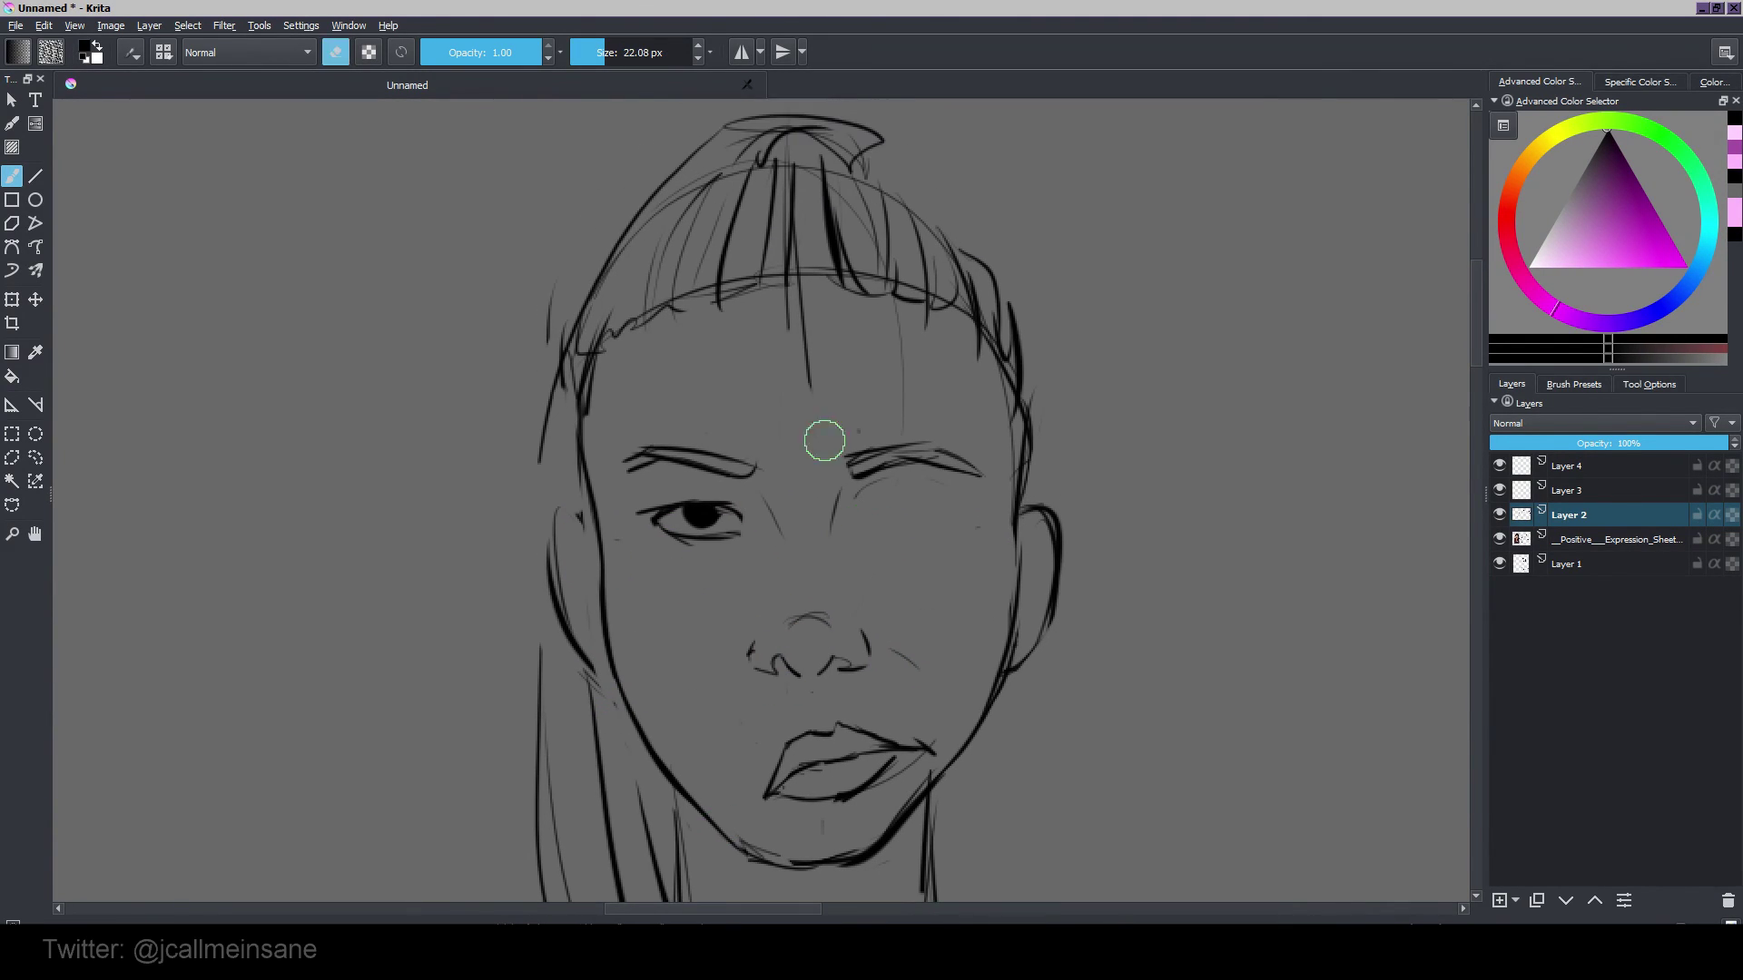
Step: Redraw the erased eye in black with a heavy upper lid, dark iris and short lower lid line
key(m)
drag(721, 588, 788, 598)
mouse_move(646, 523)
mouse_down()
mouse_move(718, 519)
mouse_move(729, 538)
mouse_up()
key(e)
key(m)
key(e)
mouse_move(876, 520)
mouse_down()
mouse_move(808, 525)
mouse_move(881, 509)
mouse_move(880, 526)
mouse_move(844, 530)
mouse_move(904, 402)
mouse_up()
key(e)
Step: Erase the lower lip's contour to clear it for a cleaner line
key(e)
key(e)
drag(935, 614, 876, 620)
key(e)
mouse_move(866, 597)
mouse_down()
mouse_move(918, 625)
mouse_move(828, 685)
mouse_up()
key(e)
key(e)
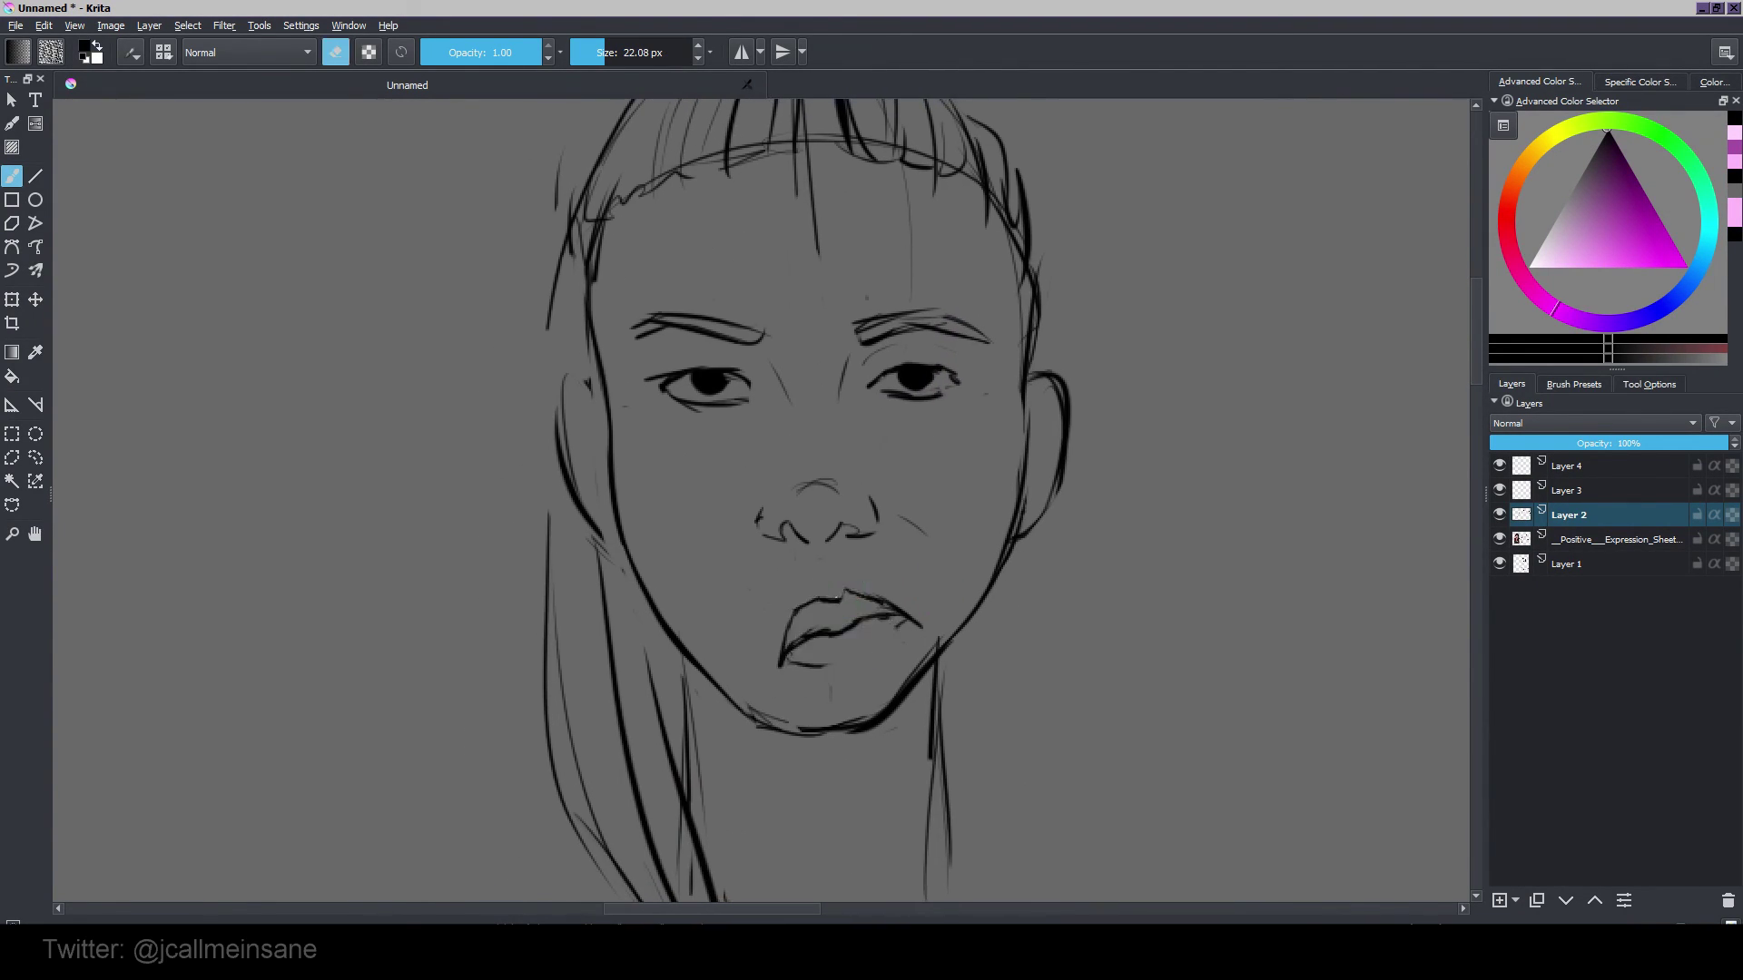
Step: Redraw the lips with a clean upper contour, wavy parting line and fuller lower lip, erasing stray marks around the mouth
key(e)
mouse_move(912, 618)
mouse_down()
mouse_move(782, 660)
mouse_move(879, 729)
mouse_up()
key(e)
key(e)
drag(840, 626, 850, 665)
mouse_move(781, 668)
mouse_down()
mouse_move(908, 634)
mouse_move(844, 663)
mouse_up()
mouse_move(858, 647)
mouse_down()
mouse_move(917, 643)
mouse_move(779, 668)
mouse_up()
key(e)
key(e)
drag(806, 638, 882, 626)
key(e)
mouse_move(761, 689)
mouse_down()
mouse_move(828, 638)
mouse_move(876, 641)
mouse_up()
key(e)
key(e)
mouse_move(861, 645)
mouse_down()
mouse_move(927, 639)
mouse_move(806, 688)
mouse_up()
mouse_move(930, 728)
mouse_down()
mouse_move(874, 781)
mouse_move(924, 749)
mouse_up()
Step: Darken the outer corners of both eyes and draw the tied-back hair's outline from the temple down behind the ear
drag(963, 418, 999, 486)
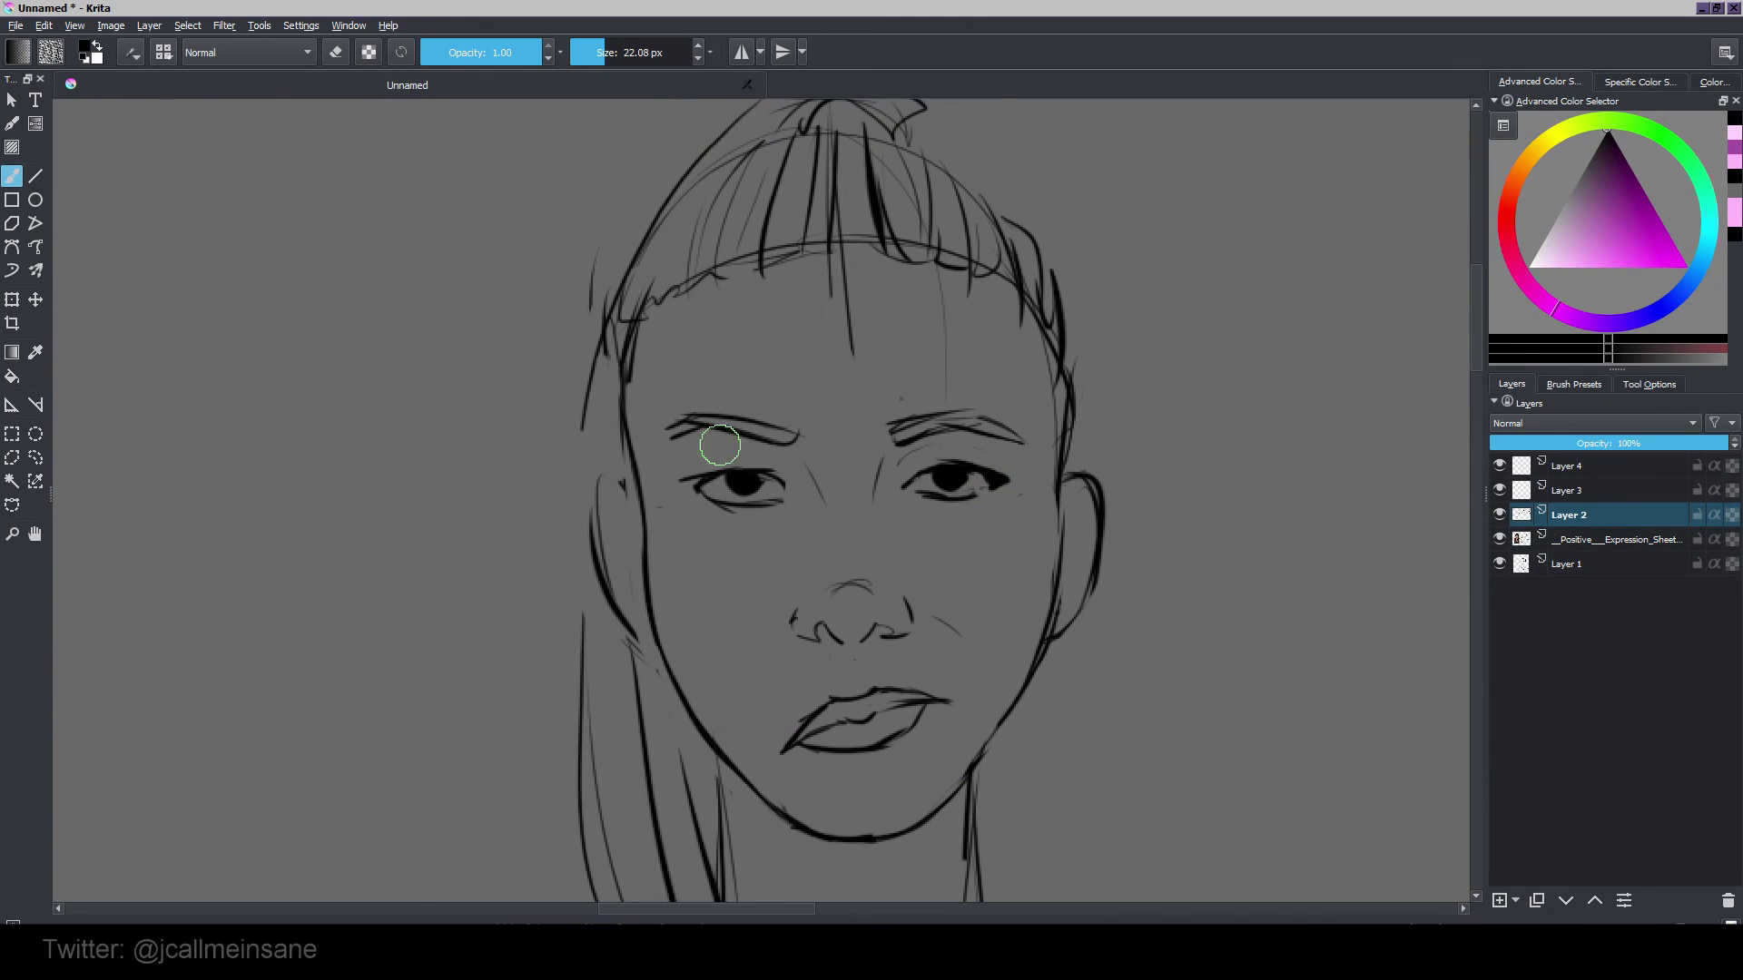
drag(676, 498, 706, 481)
drag(592, 486, 636, 590)
scroll(642, 369, down, 5)
drag(752, 512, 730, 894)
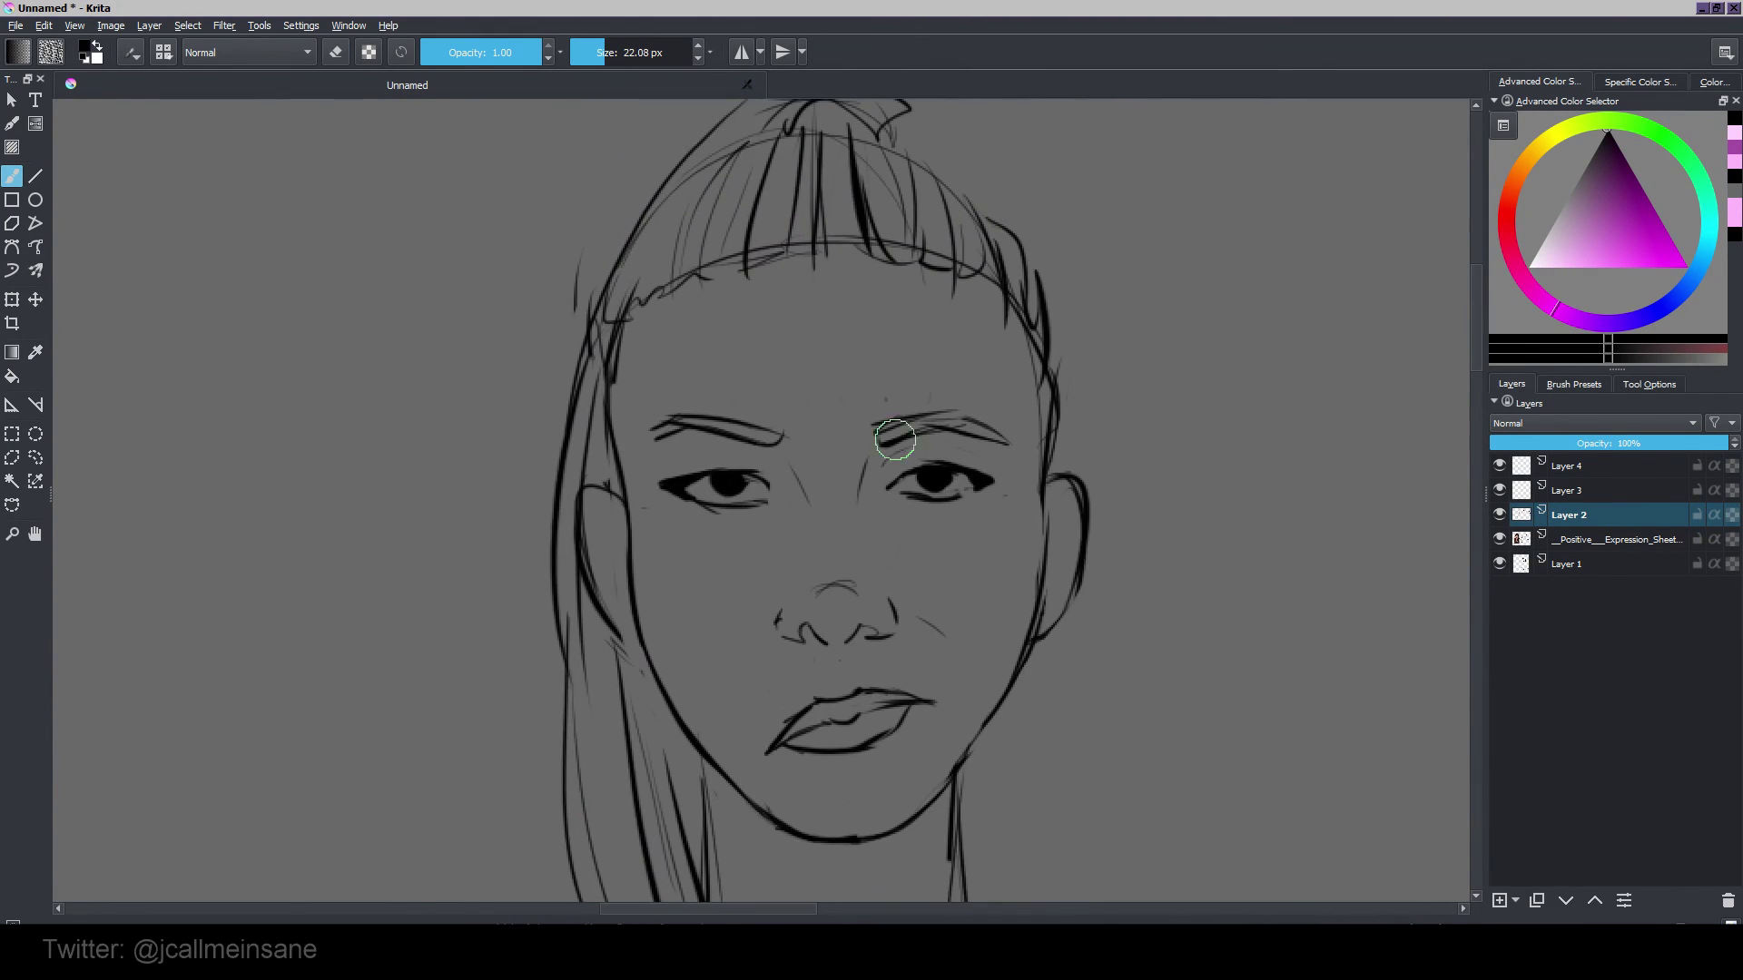
drag(730, 772, 730, 557)
Step: Draw a curved collar band around the neck below the chin and reinforce the neck's side lines
key(e)
key(e)
drag(705, 626, 950, 628)
drag(968, 614, 966, 789)
drag(1018, 700, 958, 807)
key(e)
key(e)
Step: Add small black stud earrings to both earlobes and clean up the inner brows with short frown lines
drag(520, 425, 578, 540)
key(e)
mouse_move(971, 540)
mouse_down()
mouse_move(999, 509)
mouse_move(970, 542)
mouse_up()
key(e)
mouse_move(1006, 608)
mouse_down()
mouse_move(1023, 576)
mouse_move(1041, 634)
mouse_up()
key(e)
mouse_move(841, 348)
mouse_down()
mouse_move(924, 349)
mouse_move(829, 359)
mouse_up()
key(e)
drag(963, 549, 920, 382)
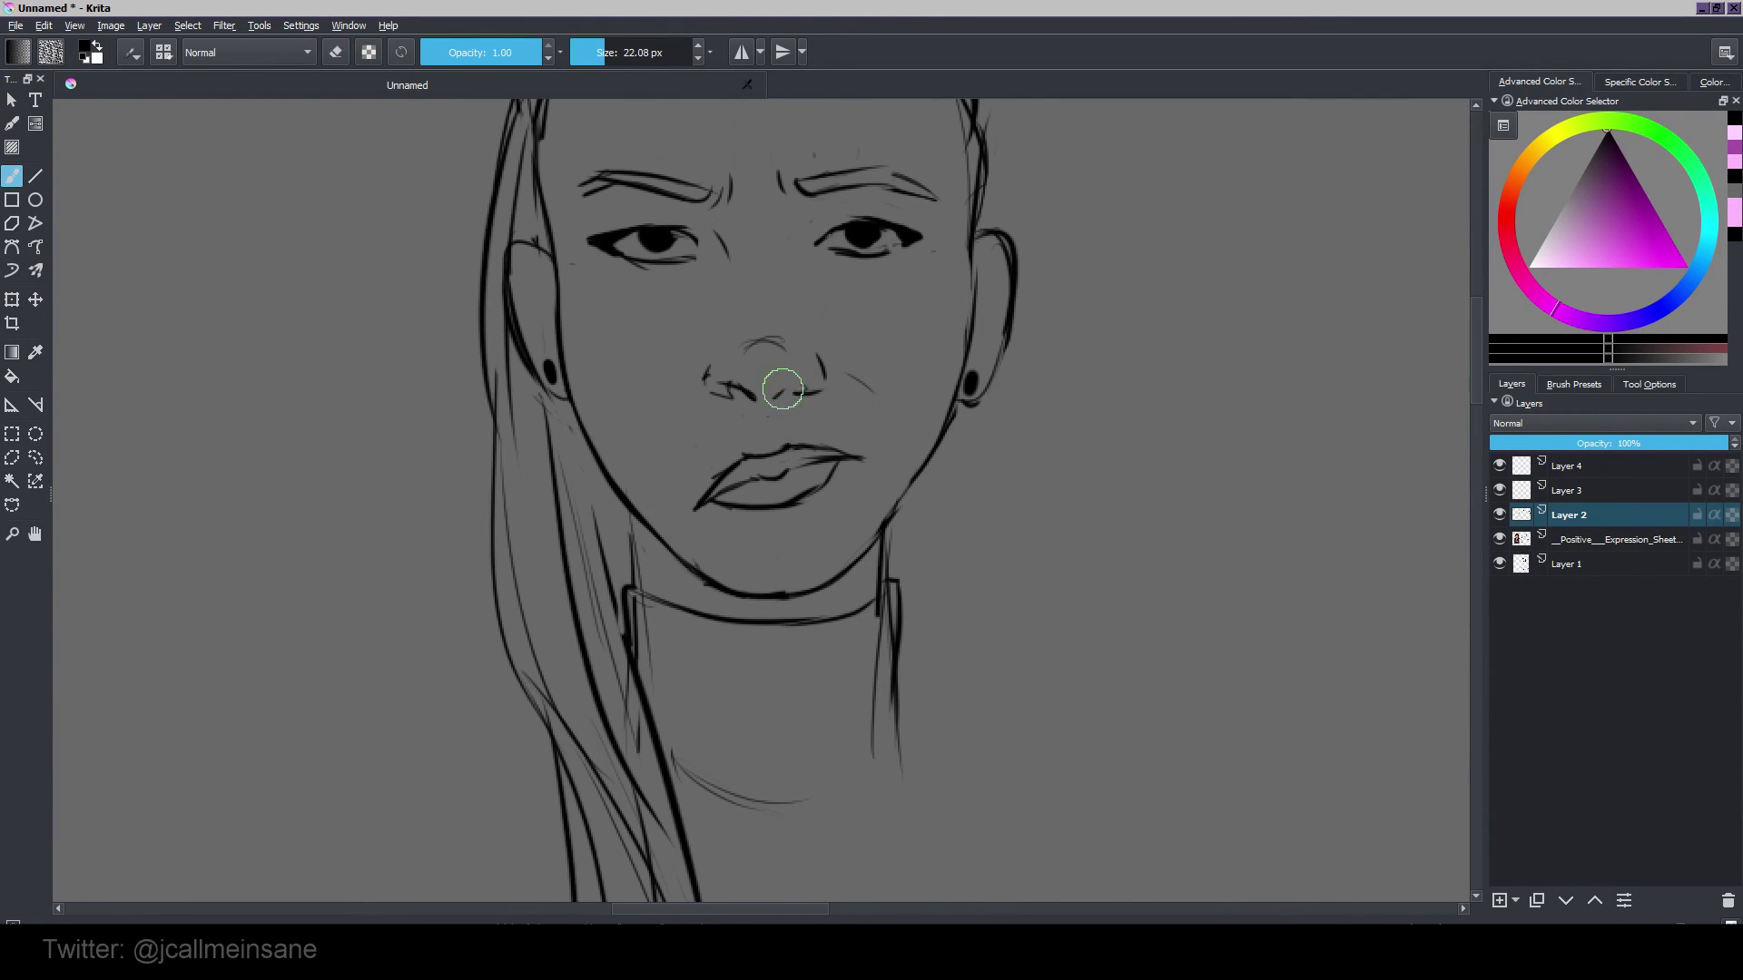
Step: Clean up the sketch around the face and extend the neck line outward into the shoulder below the collar
scroll(965, 416, down, 1)
scroll(1101, 466, down, 3)
scroll(1101, 466, up, 2)
drag(1101, 466, 917, 635)
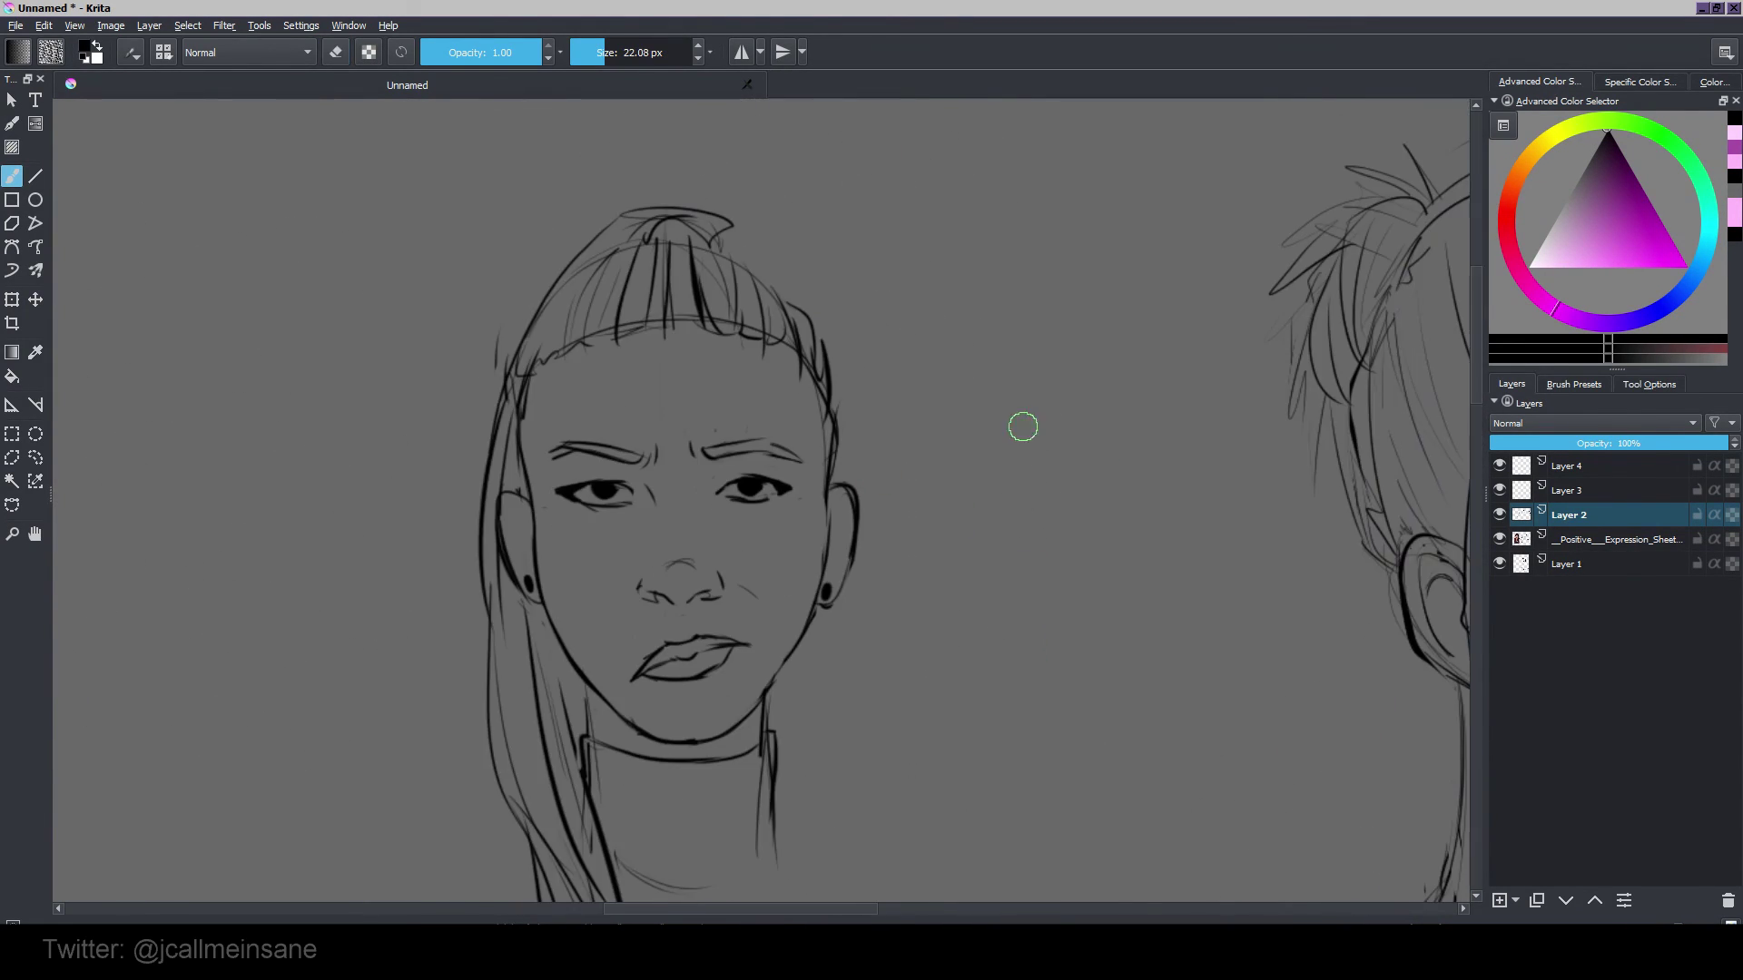
key(e)
drag(1042, 386, 1029, 414)
drag(1140, 289, 1153, 322)
drag(817, 727, 1007, 447)
drag(963, 545, 1089, 627)
drag(720, 581, 608, 668)
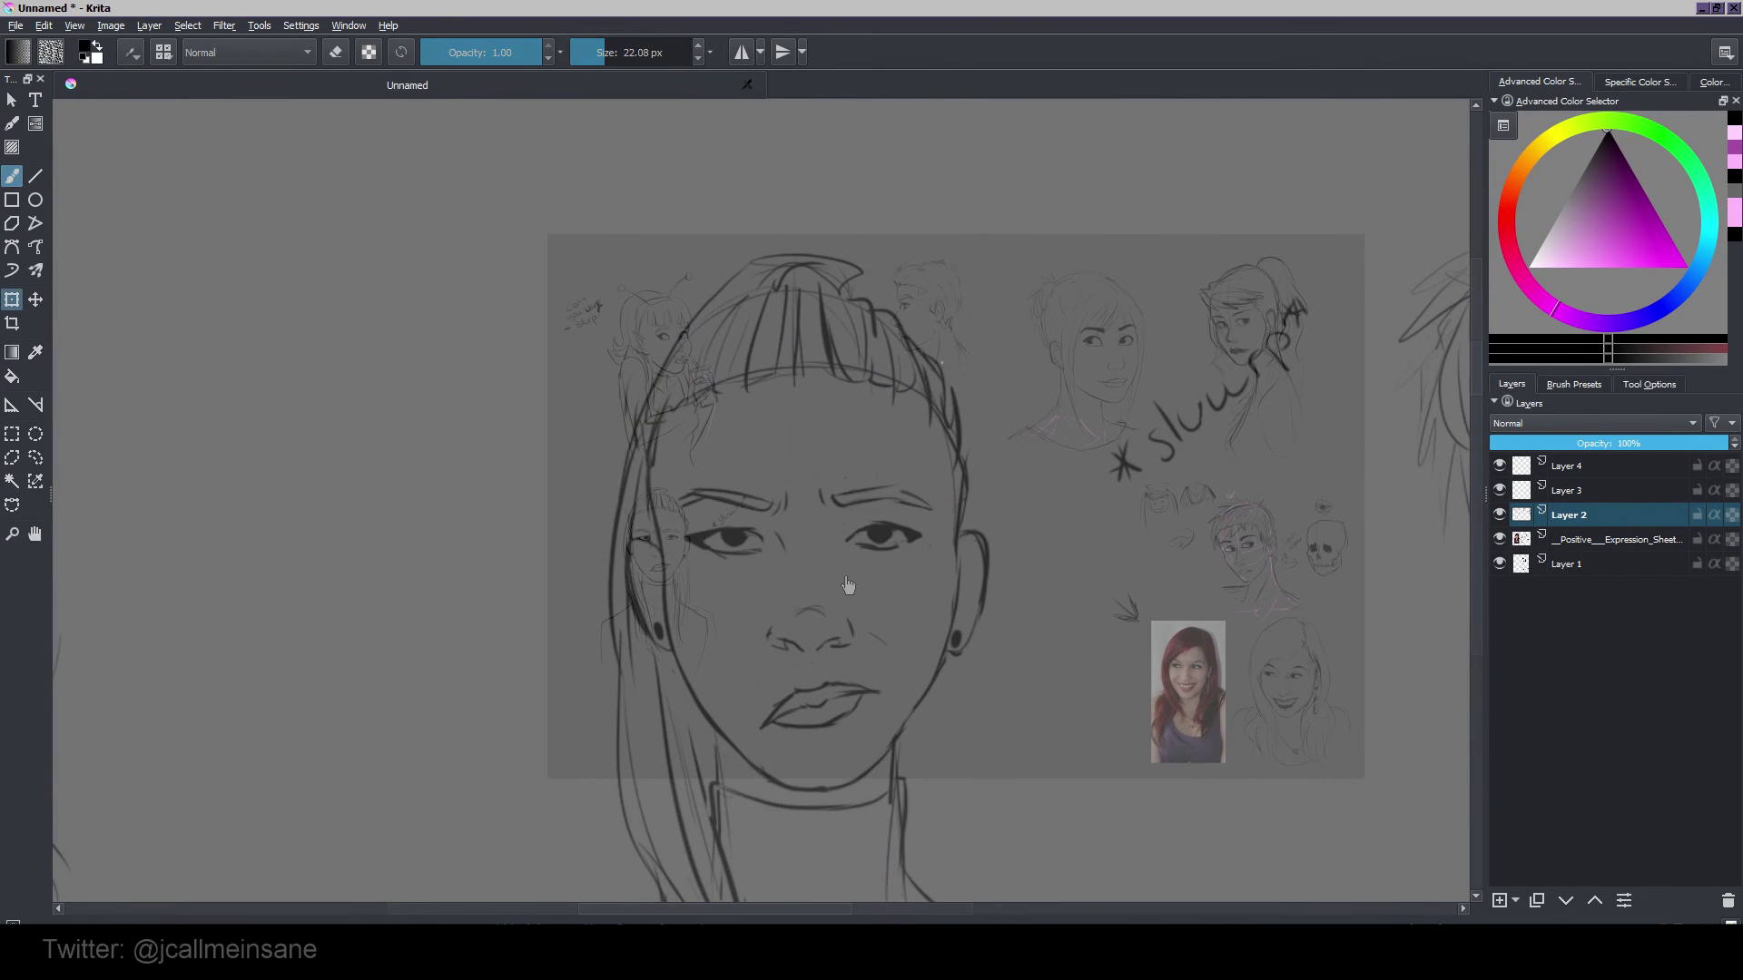